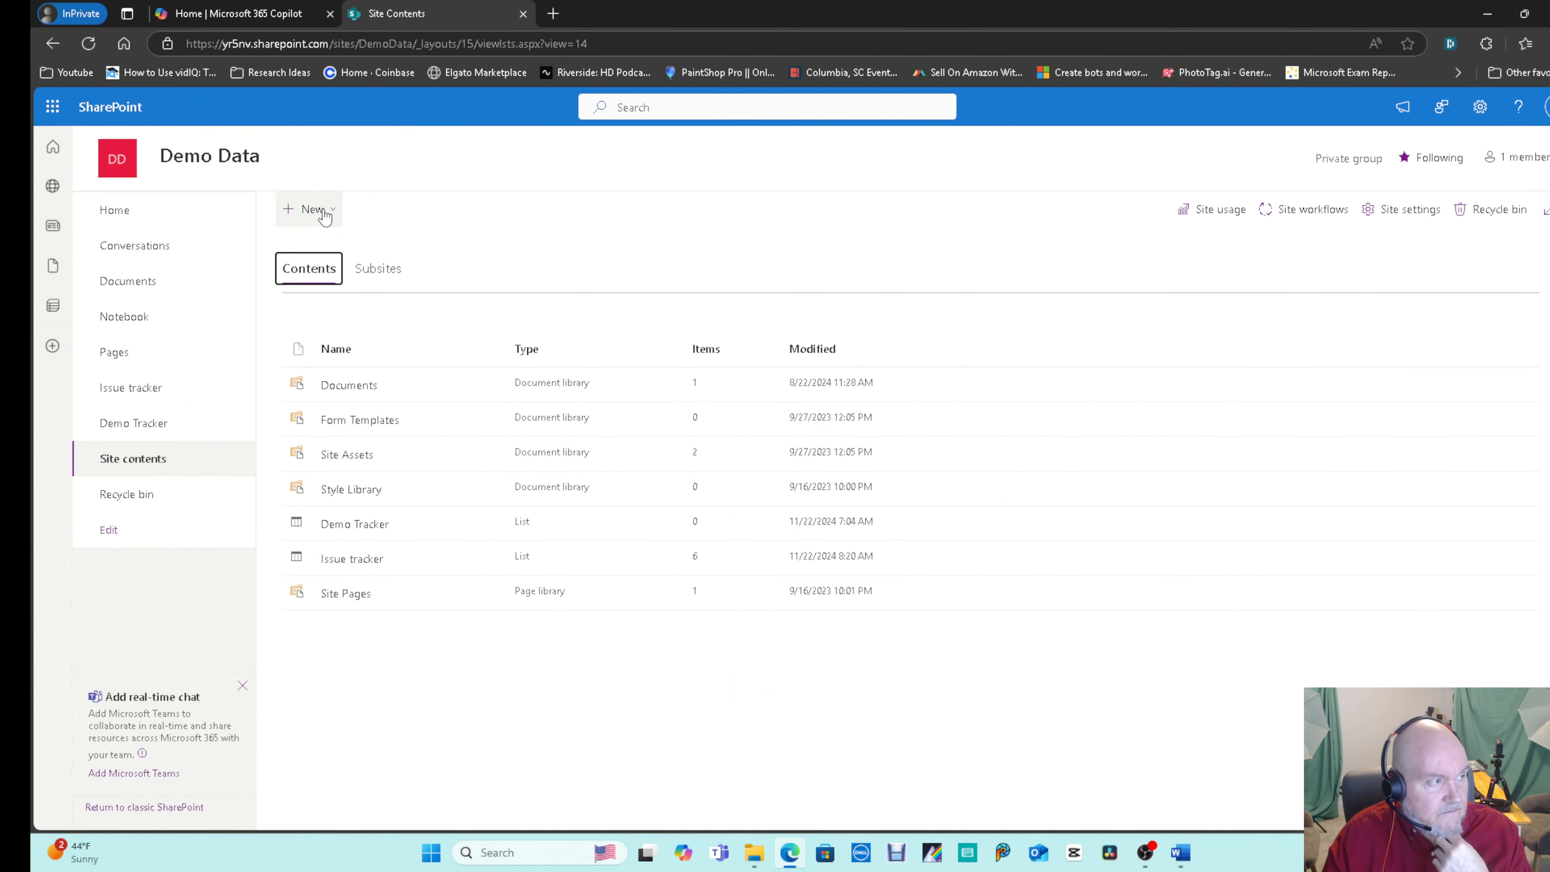
Create a blank list named Travel Requests that is not shown in the site navigation.
{"action": "left_click", "coordinate": [308, 209]}
{"action": "left_click", "coordinate": [333, 243]}
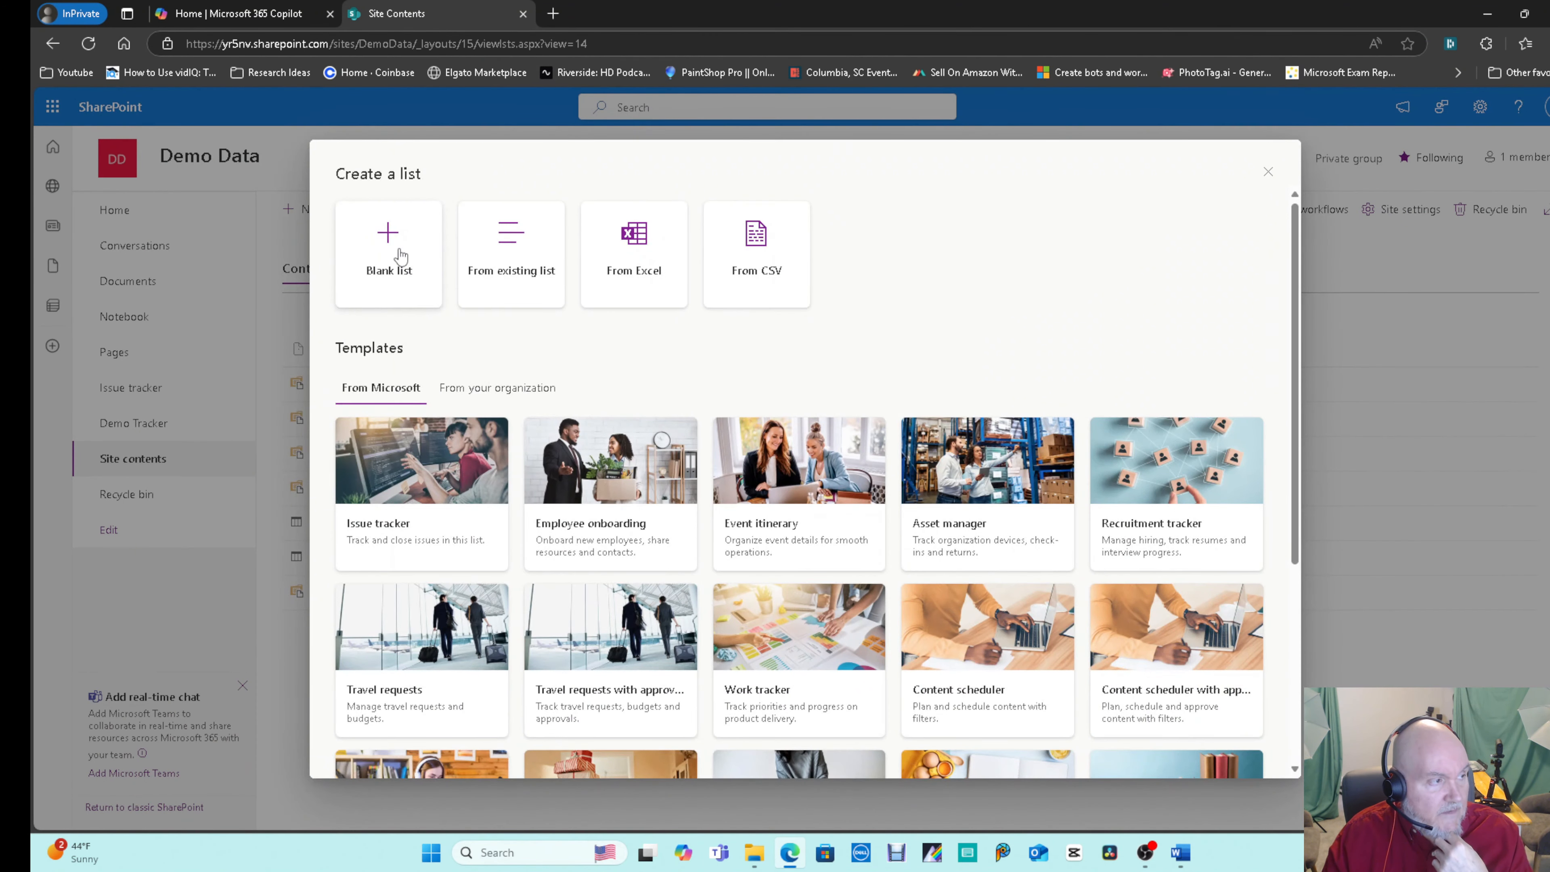
{"action": "left_click", "coordinate": [399, 255]}
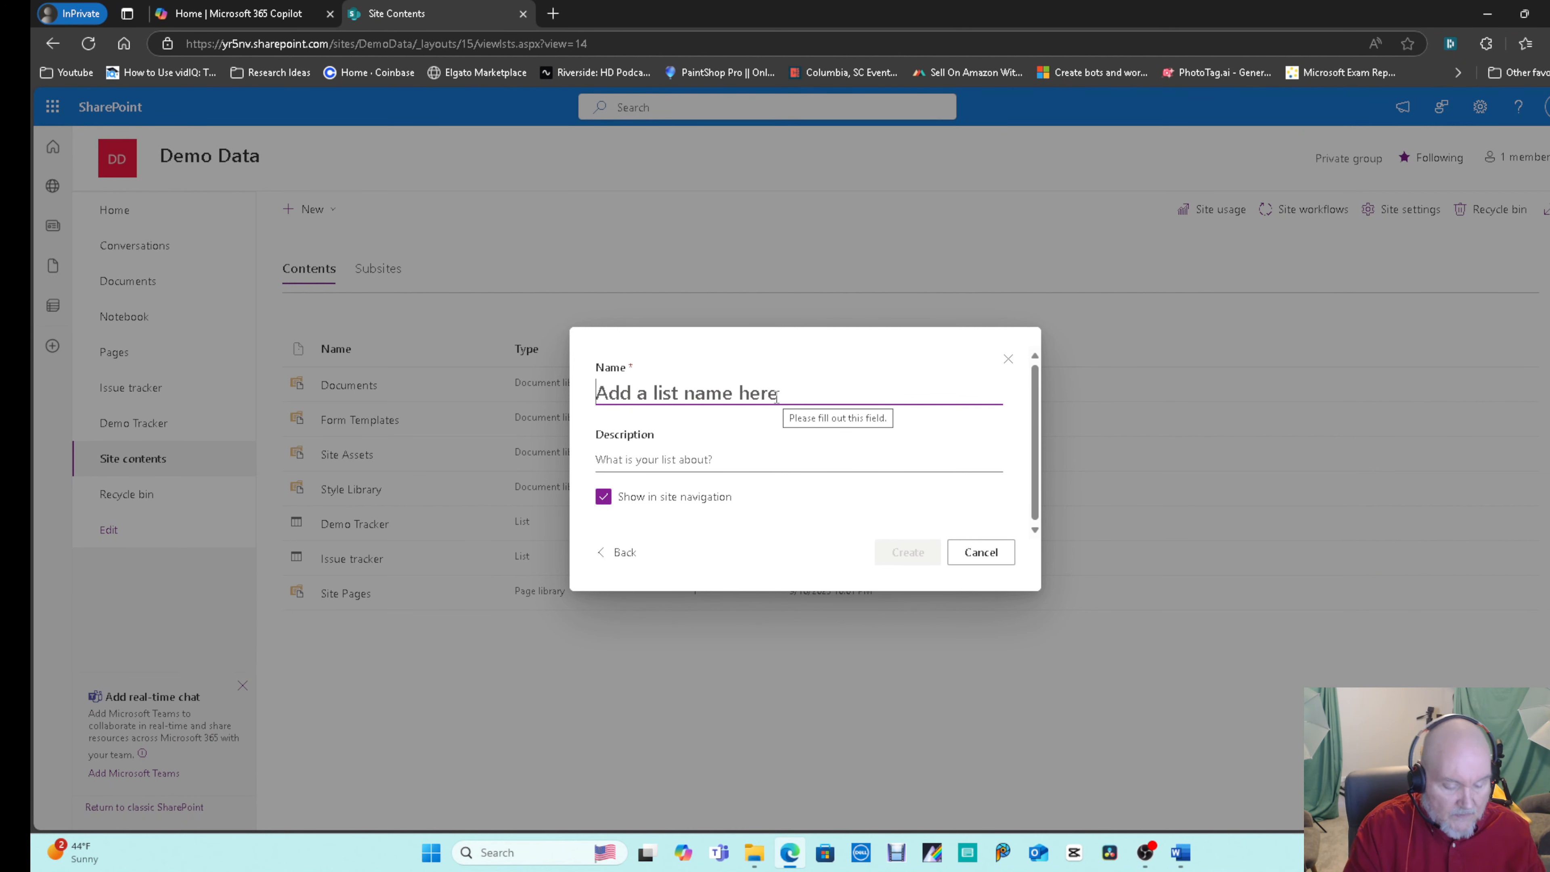
{"action": "type", "text": "Travel"}
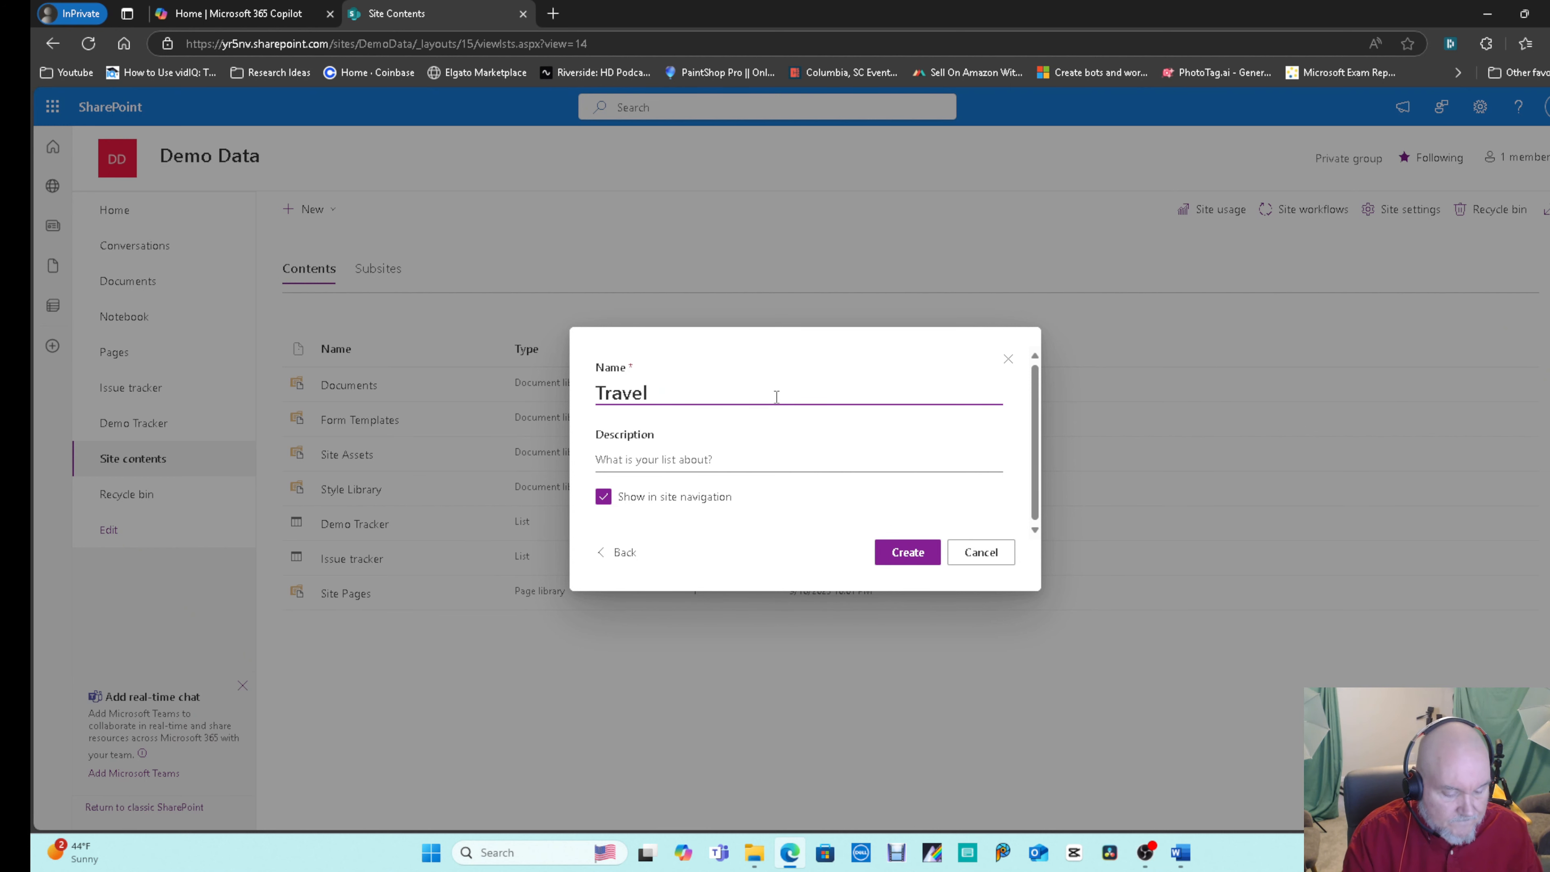
{"action": "type", "text": " Requests"}
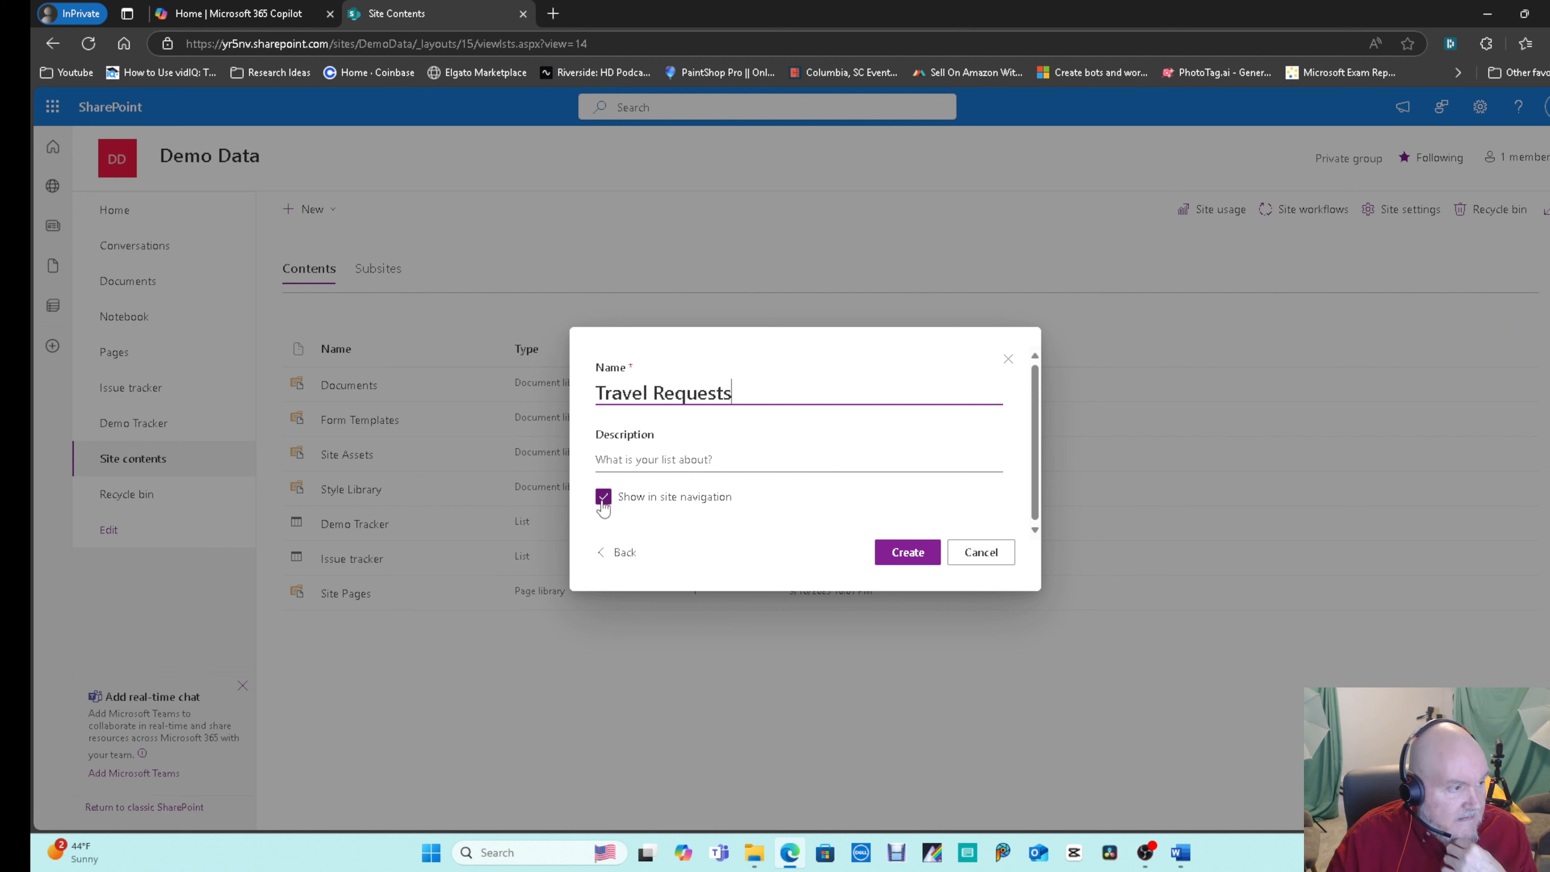
{"action": "left_click", "coordinate": [678, 499]}
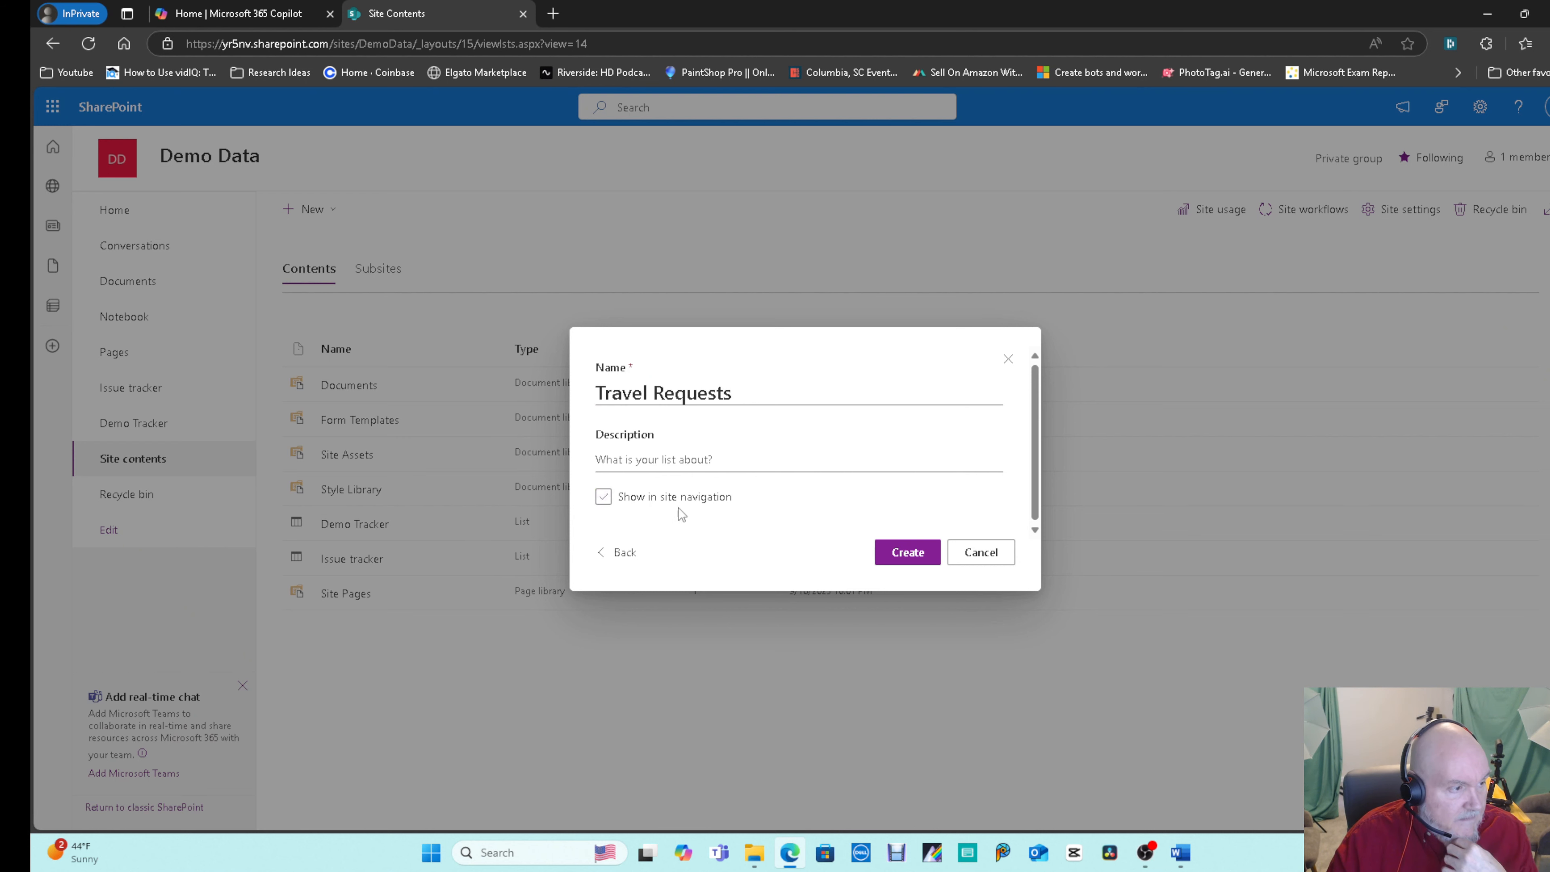
{"action": "left_click", "coordinate": [906, 552]}
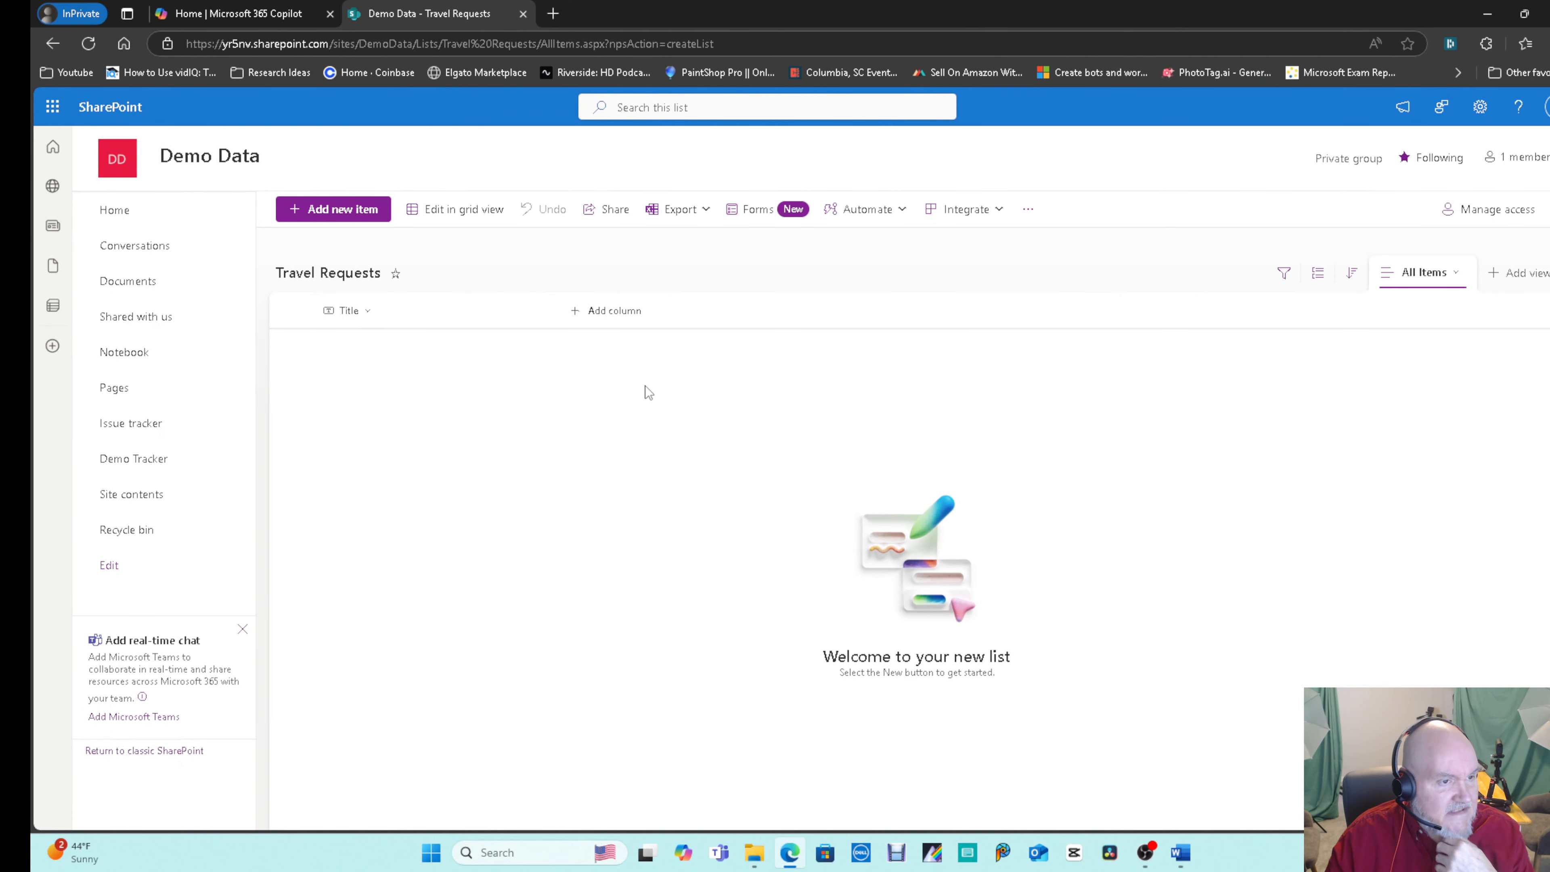
Add a single-line text column named Destination with the description "Where the travelor is headed".
{"action": "left_click", "coordinate": [598, 315]}
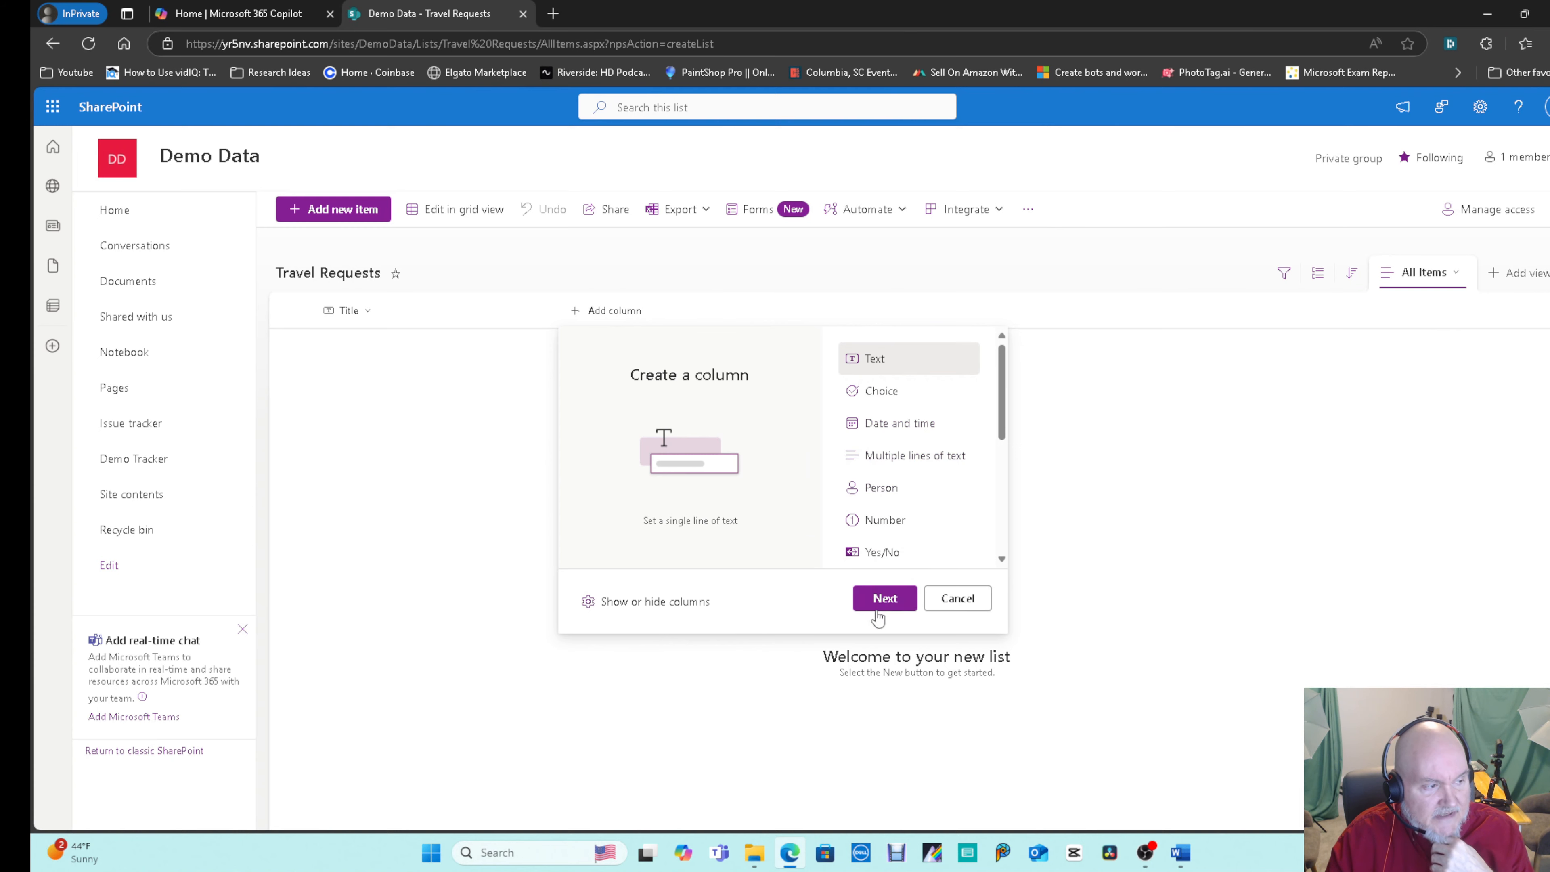
{"action": "left_click", "coordinate": [885, 600]}
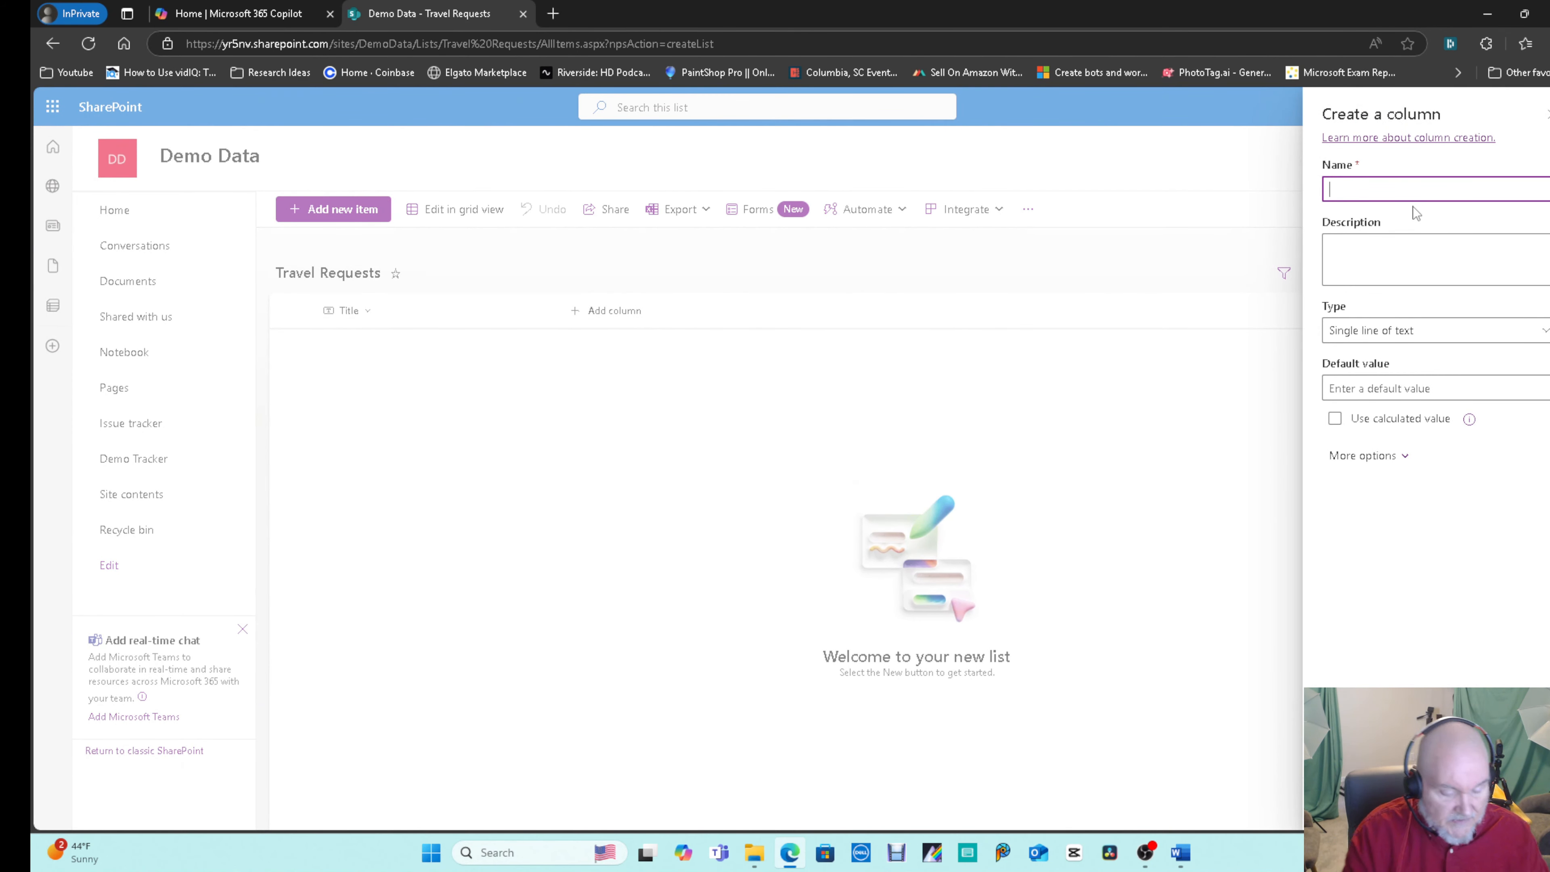
{"action": "type", "text": "Destination"}
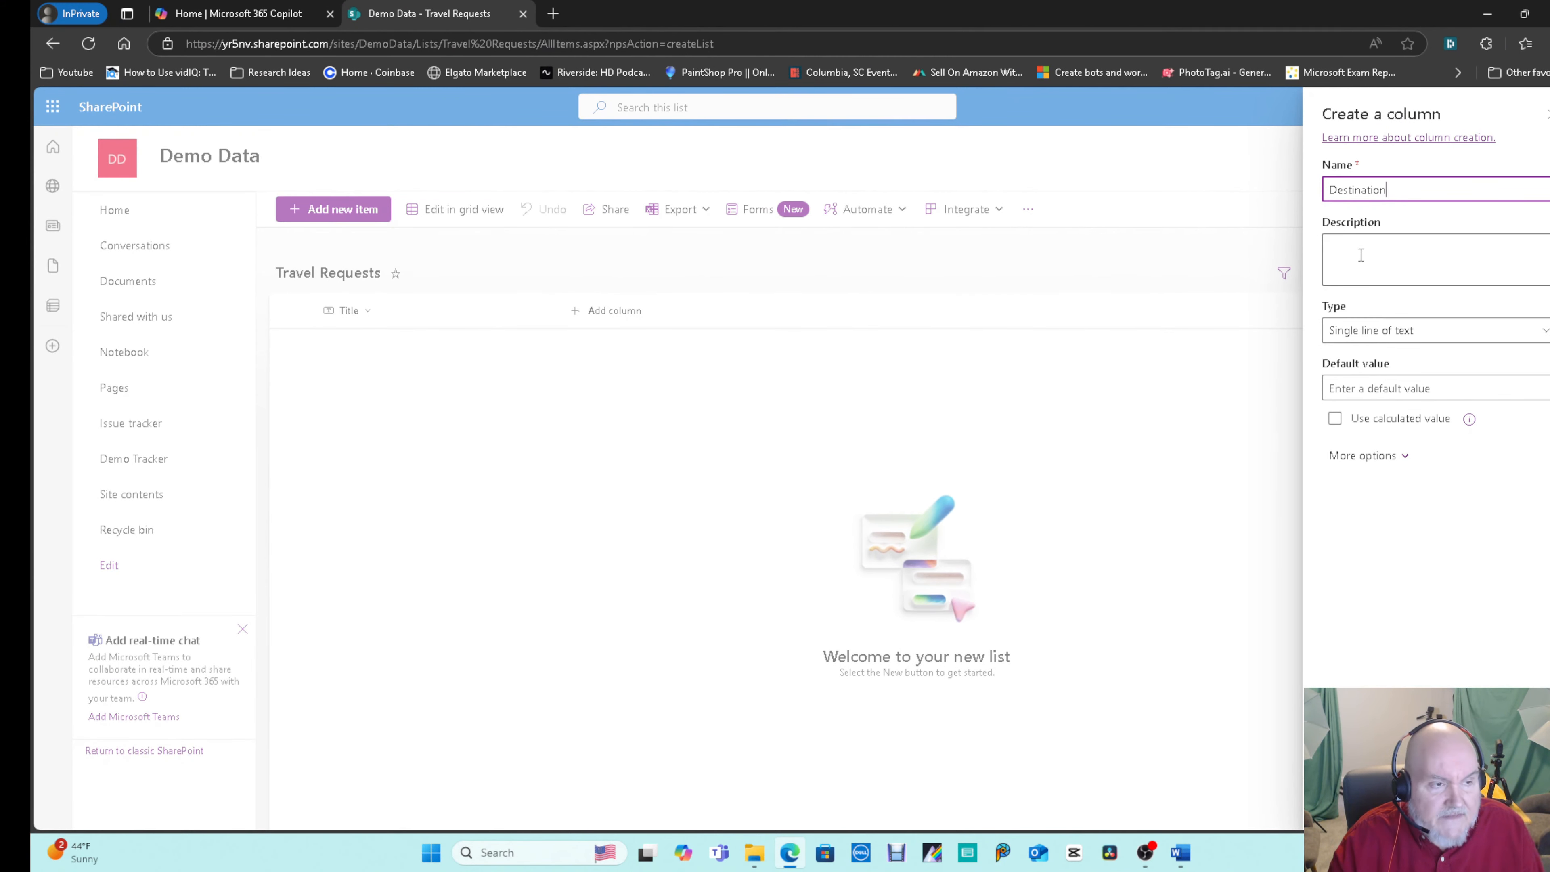
{"action": "left_click", "coordinate": [1367, 249]}
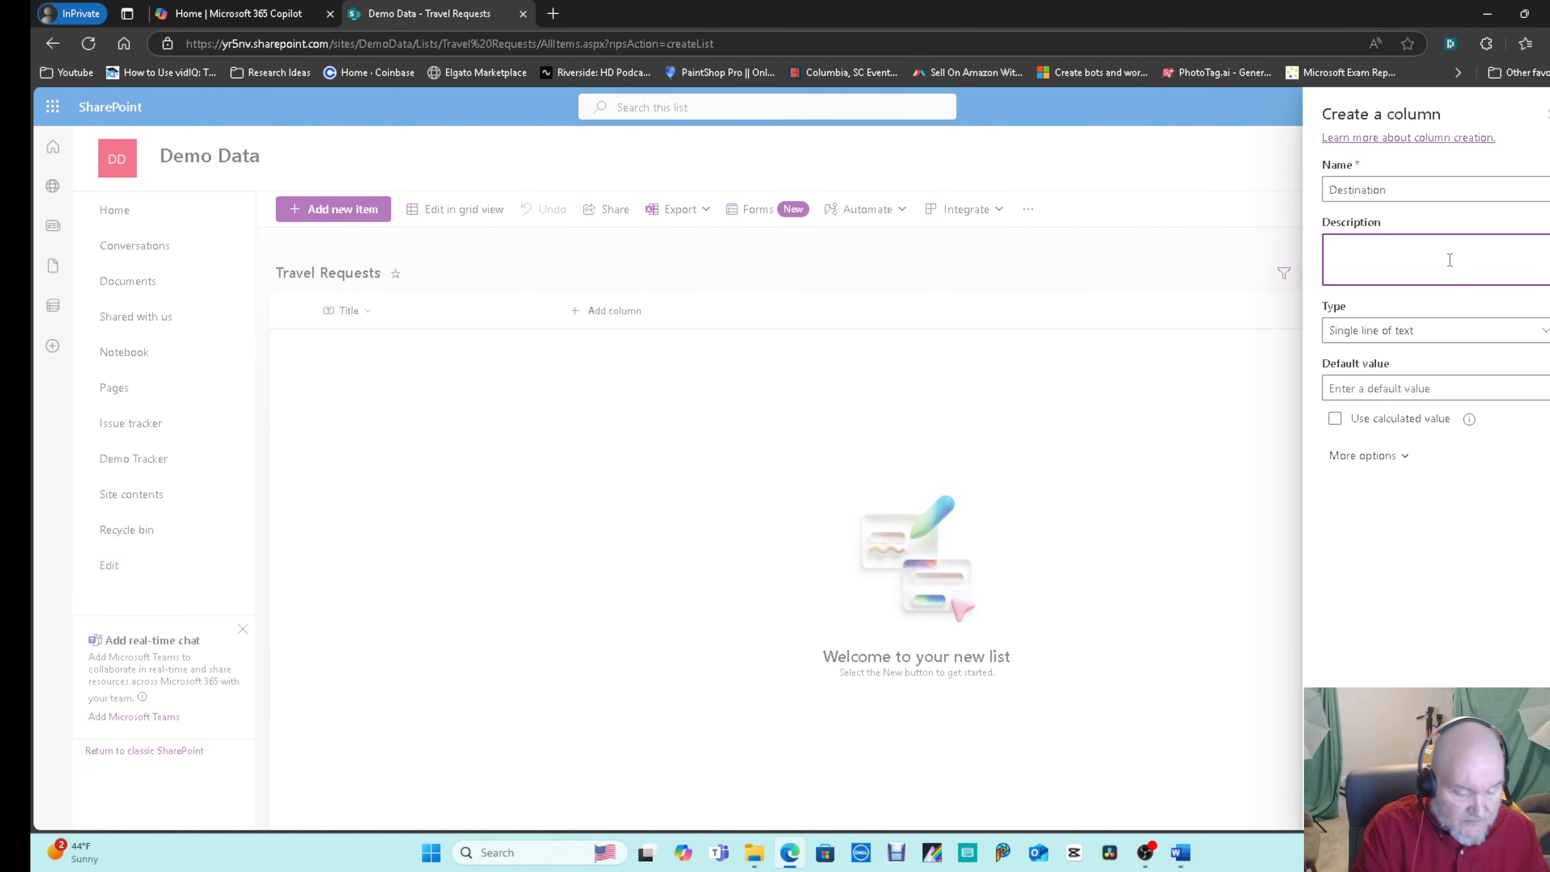
{"action": "type", "text": "Where the"}
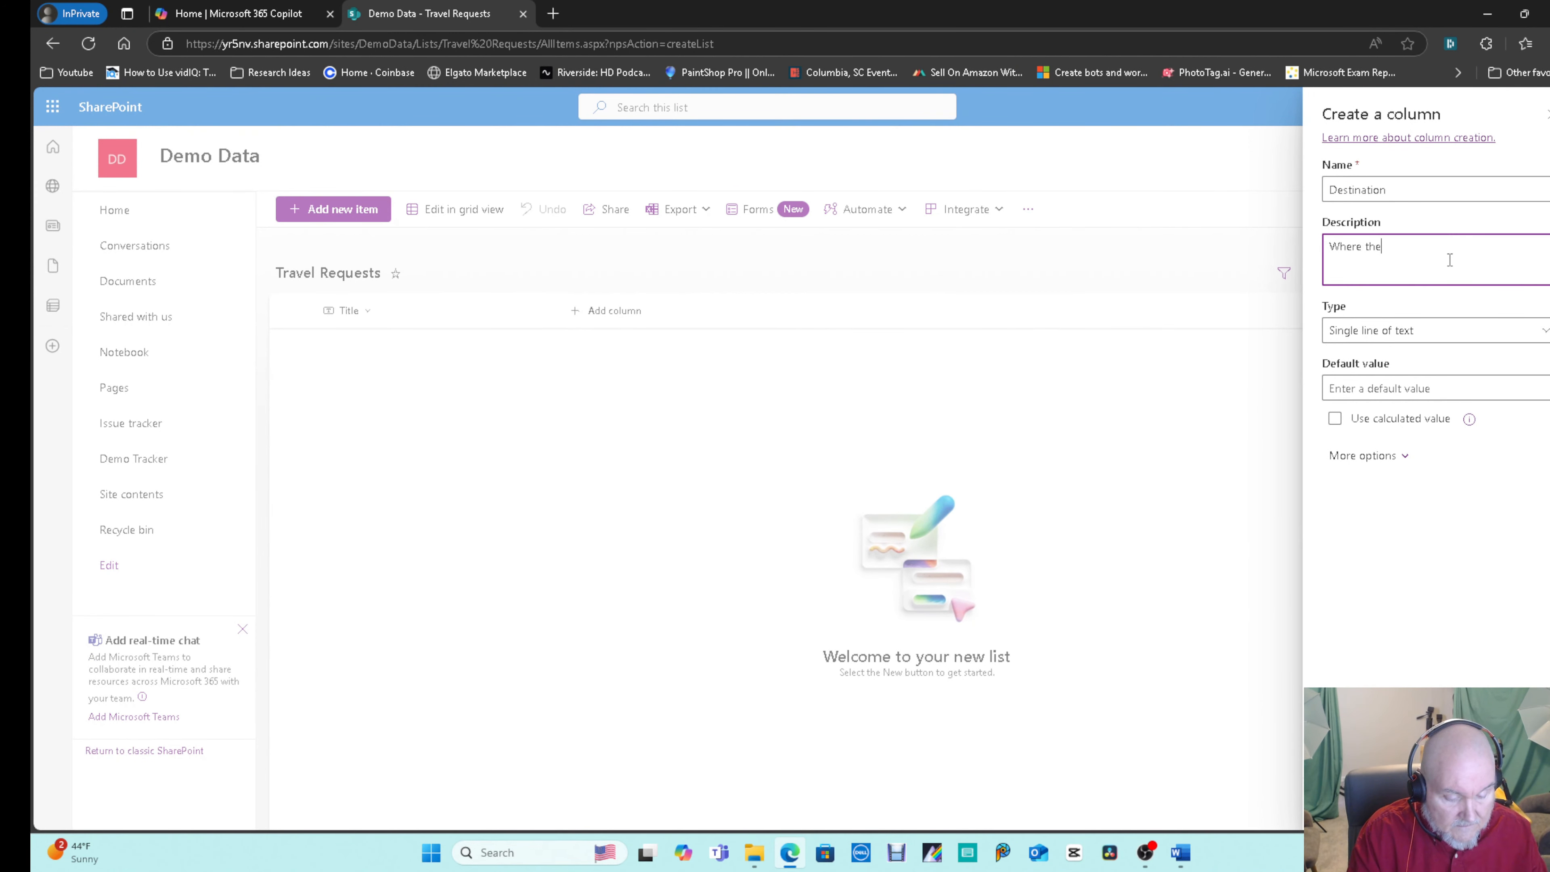
{"action": "type", "text": " traveled"}
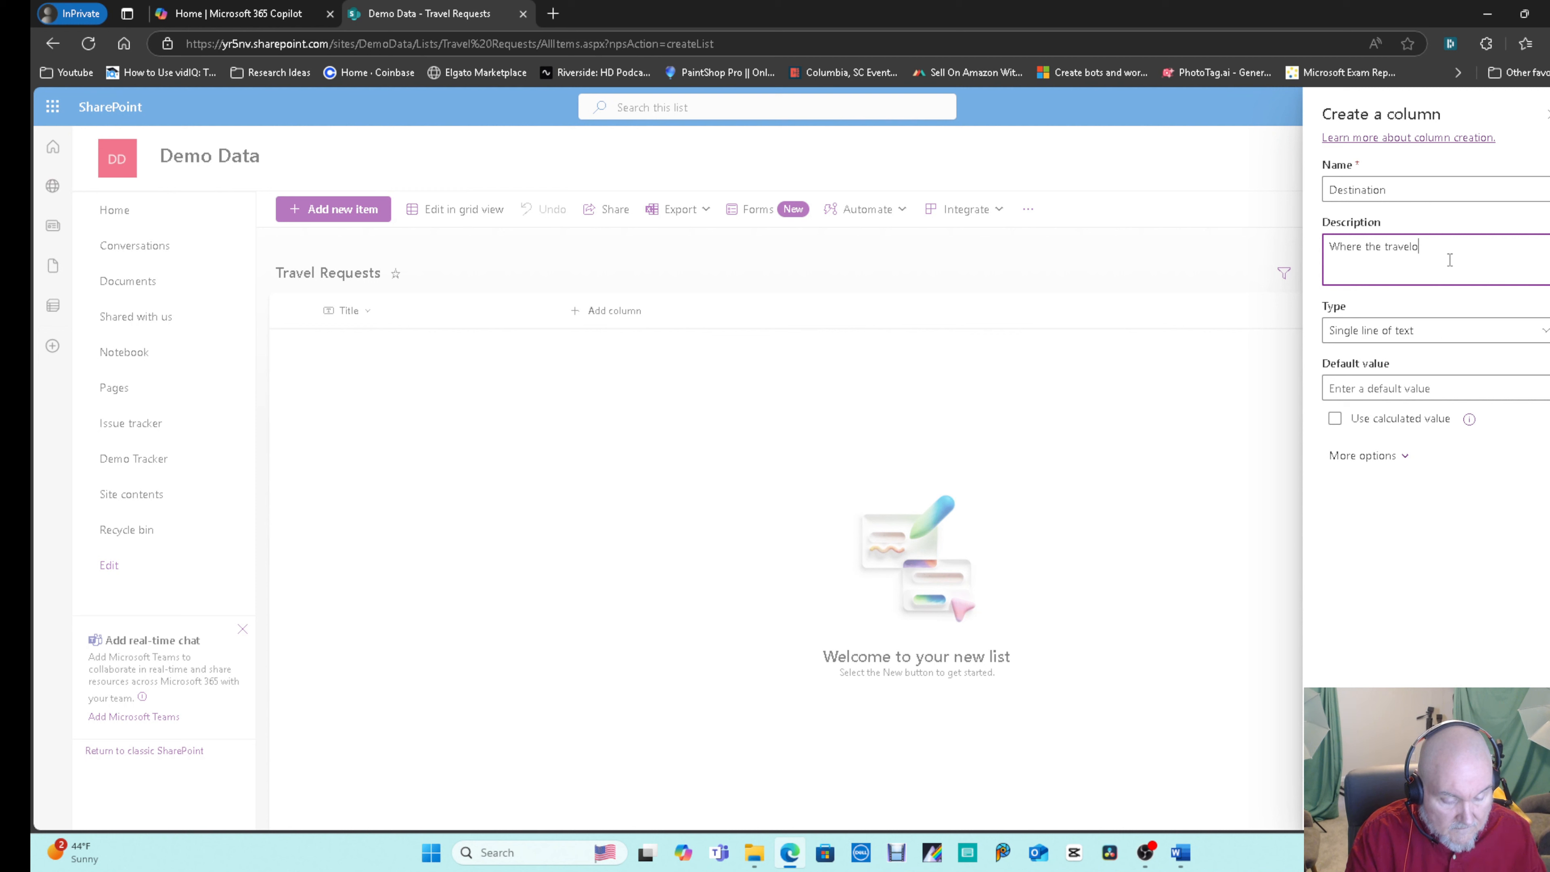
{"action": "key", "text": "BackSpace"}
{"action": "key", "text": "BackSpace"}
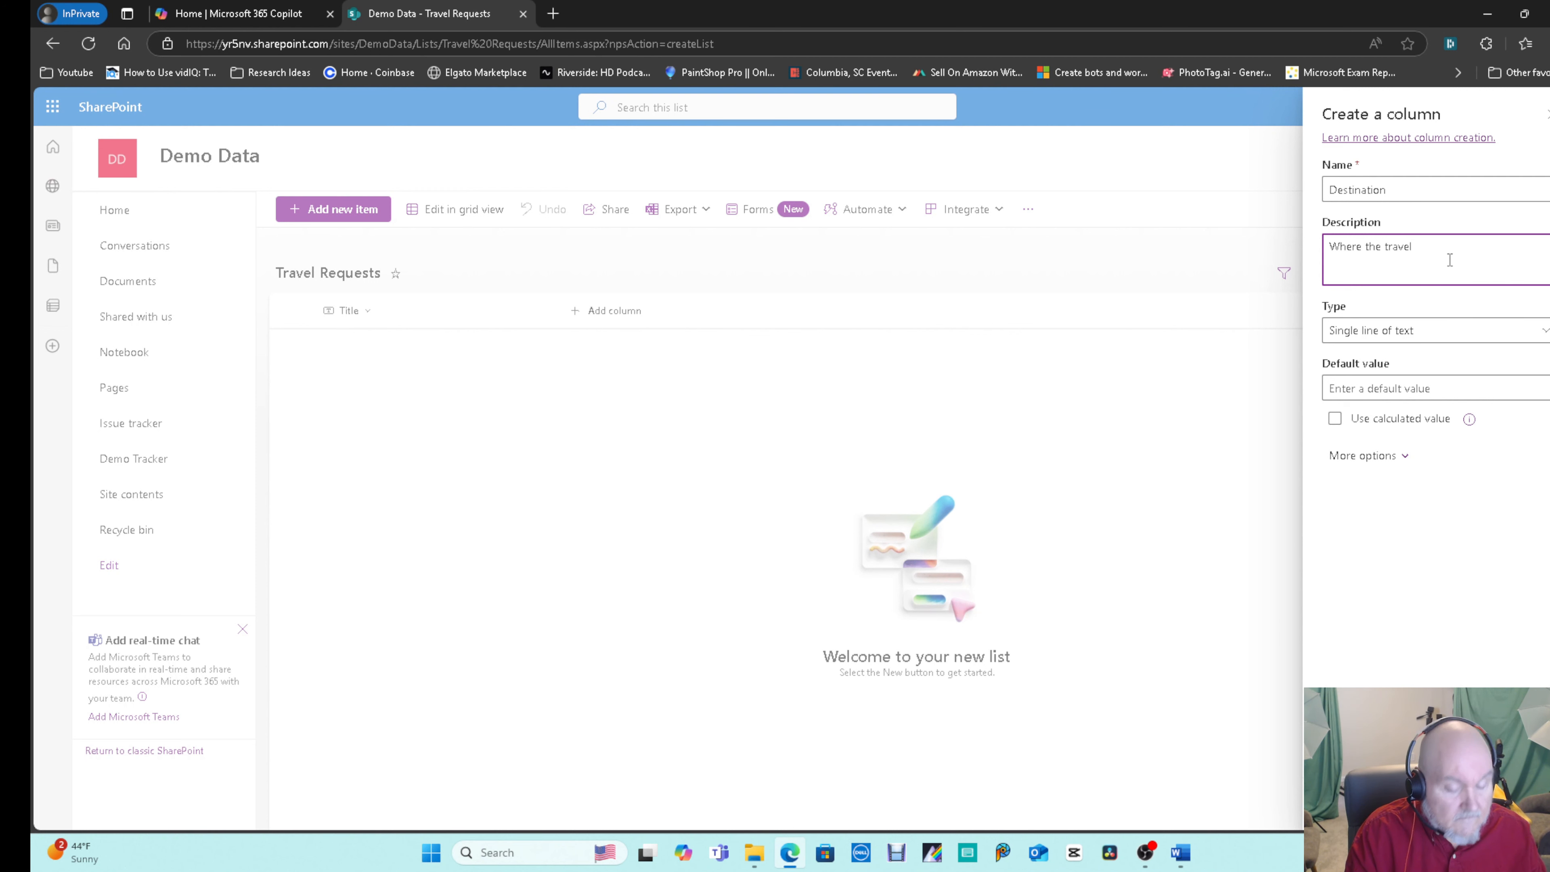
{"action": "type", "text": "or is headed"}
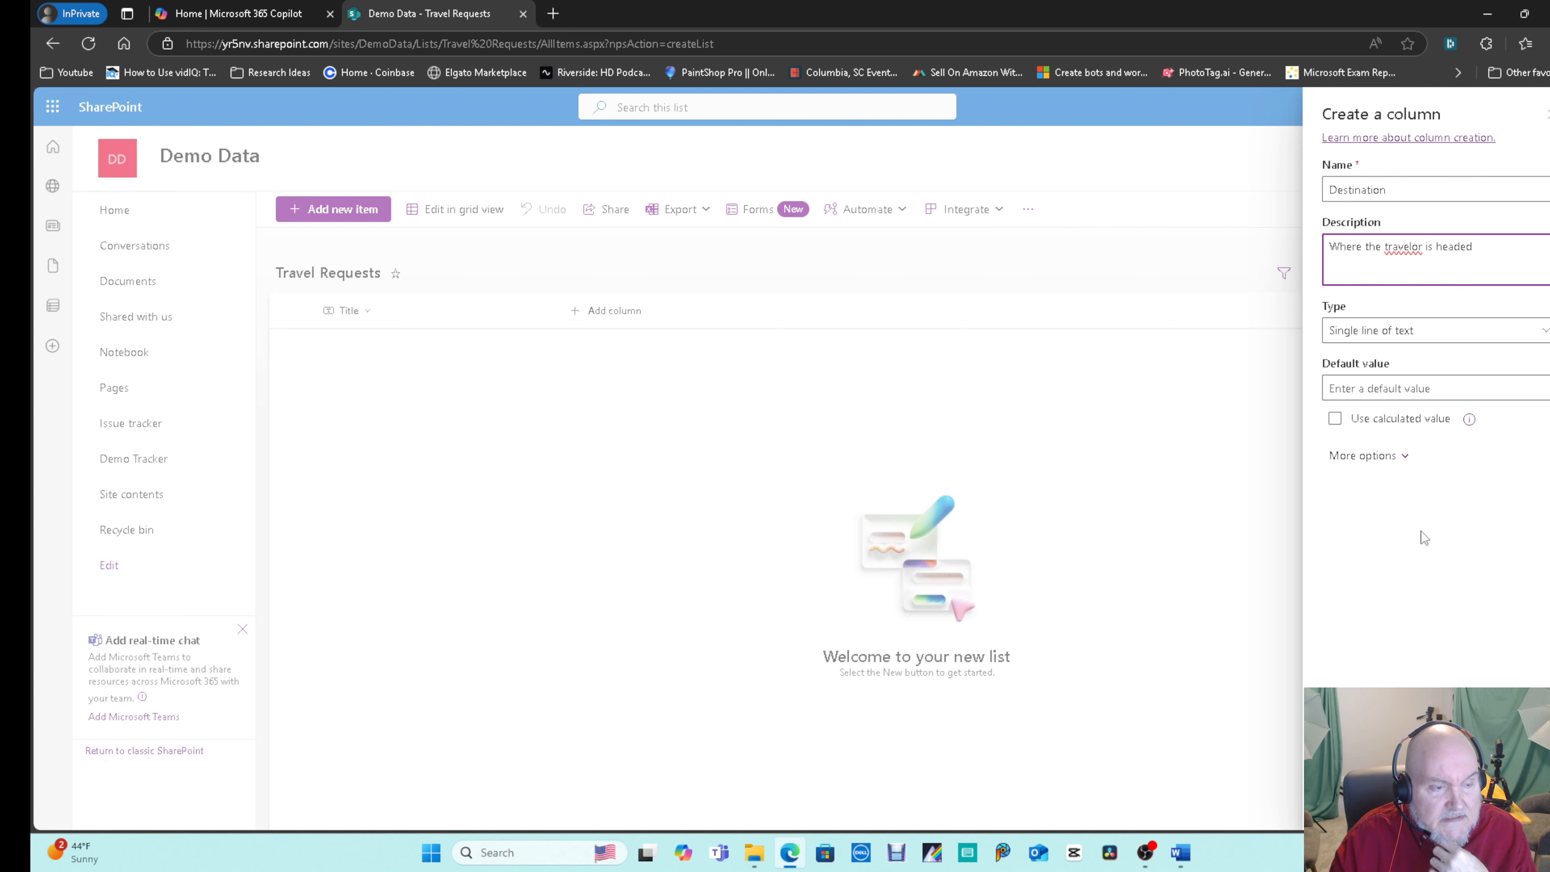
{"action": "left_click", "coordinate": [1375, 456]}
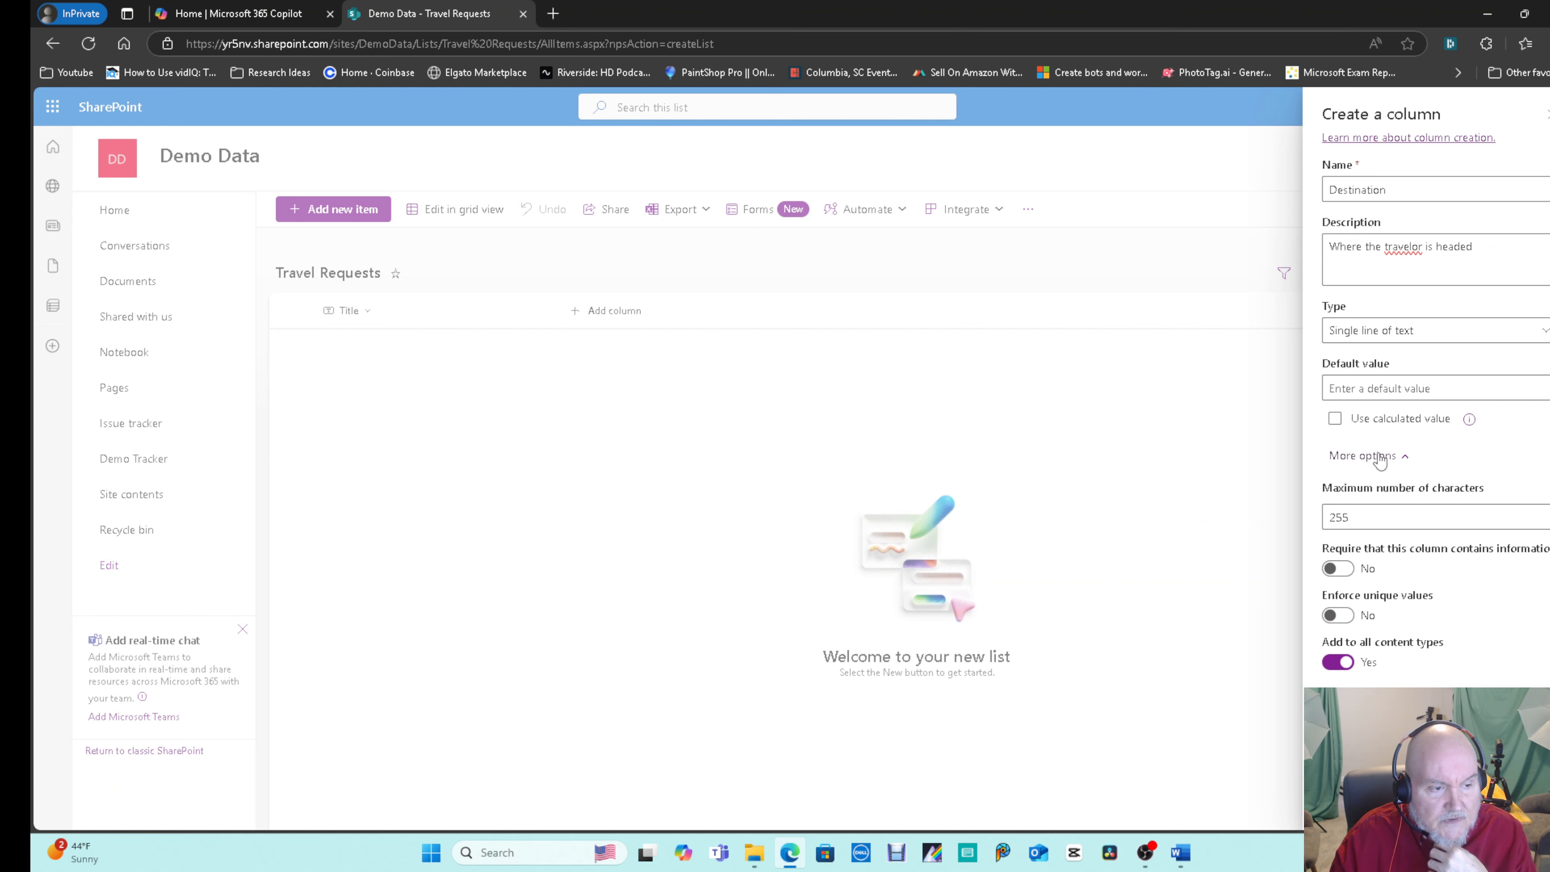
{"action": "left_click", "coordinate": [1379, 458]}
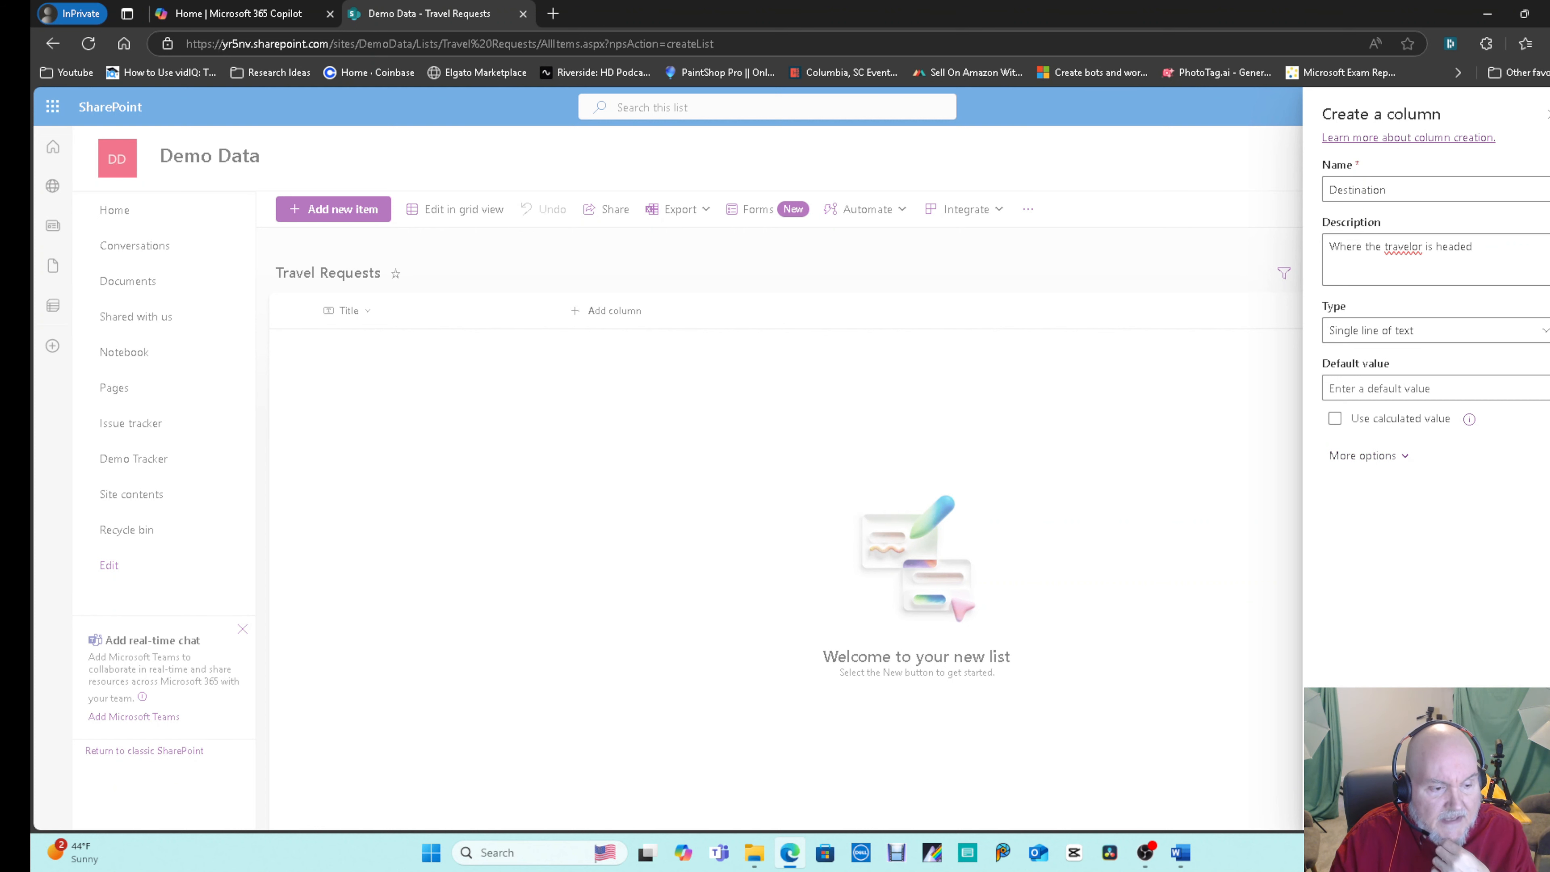
{"action": "left_click", "coordinate": [1350, 804]}
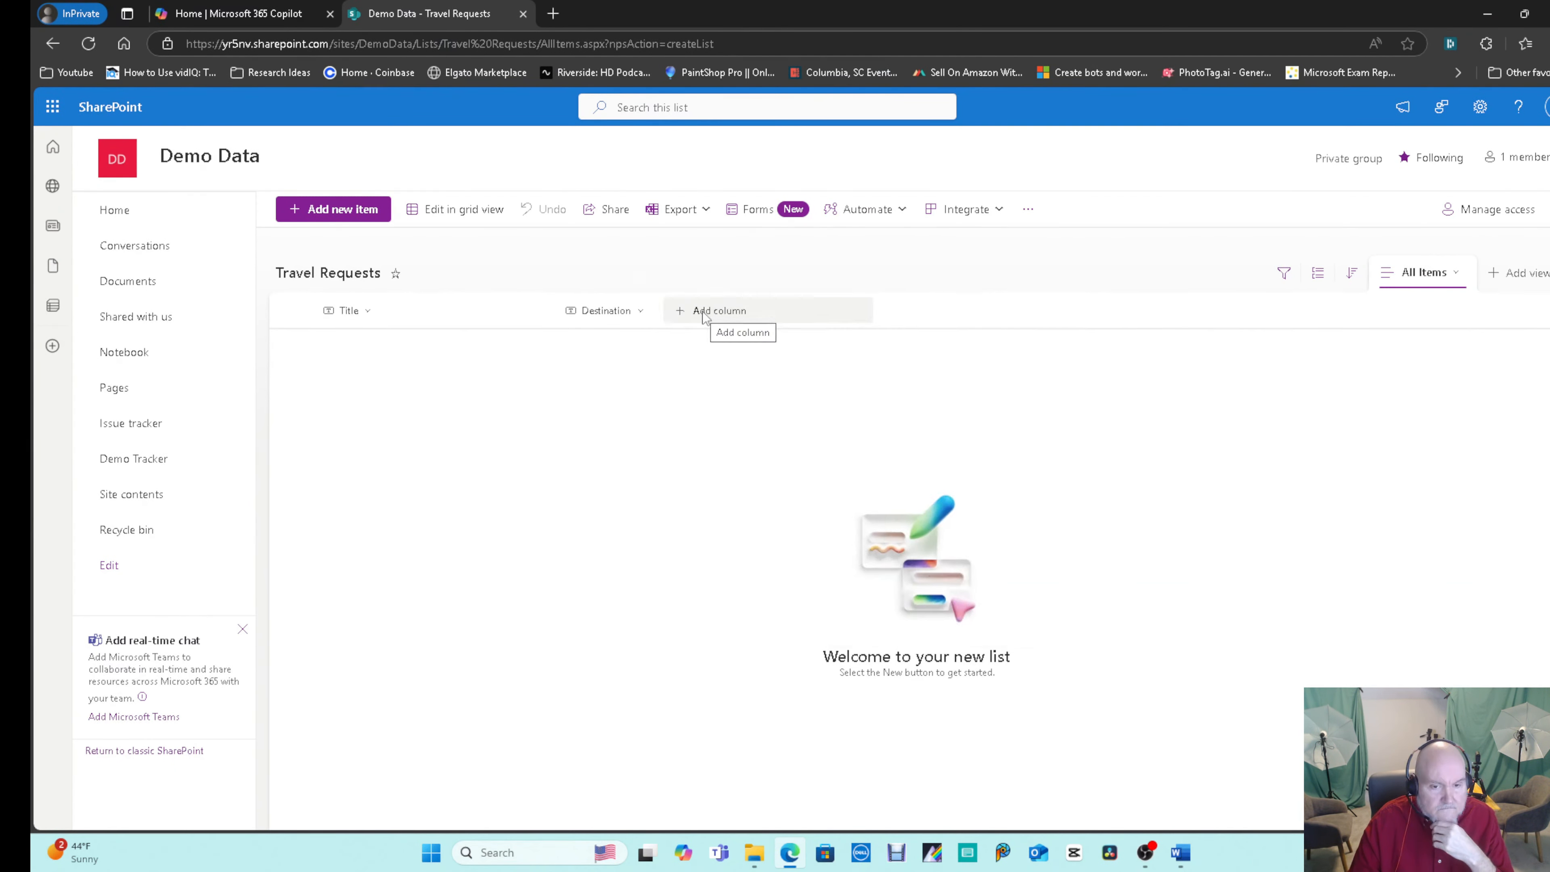
Add a date and time column named DepartureDate, described as "When the trip starts", with time included.
{"action": "left_click", "coordinate": [708, 310]}
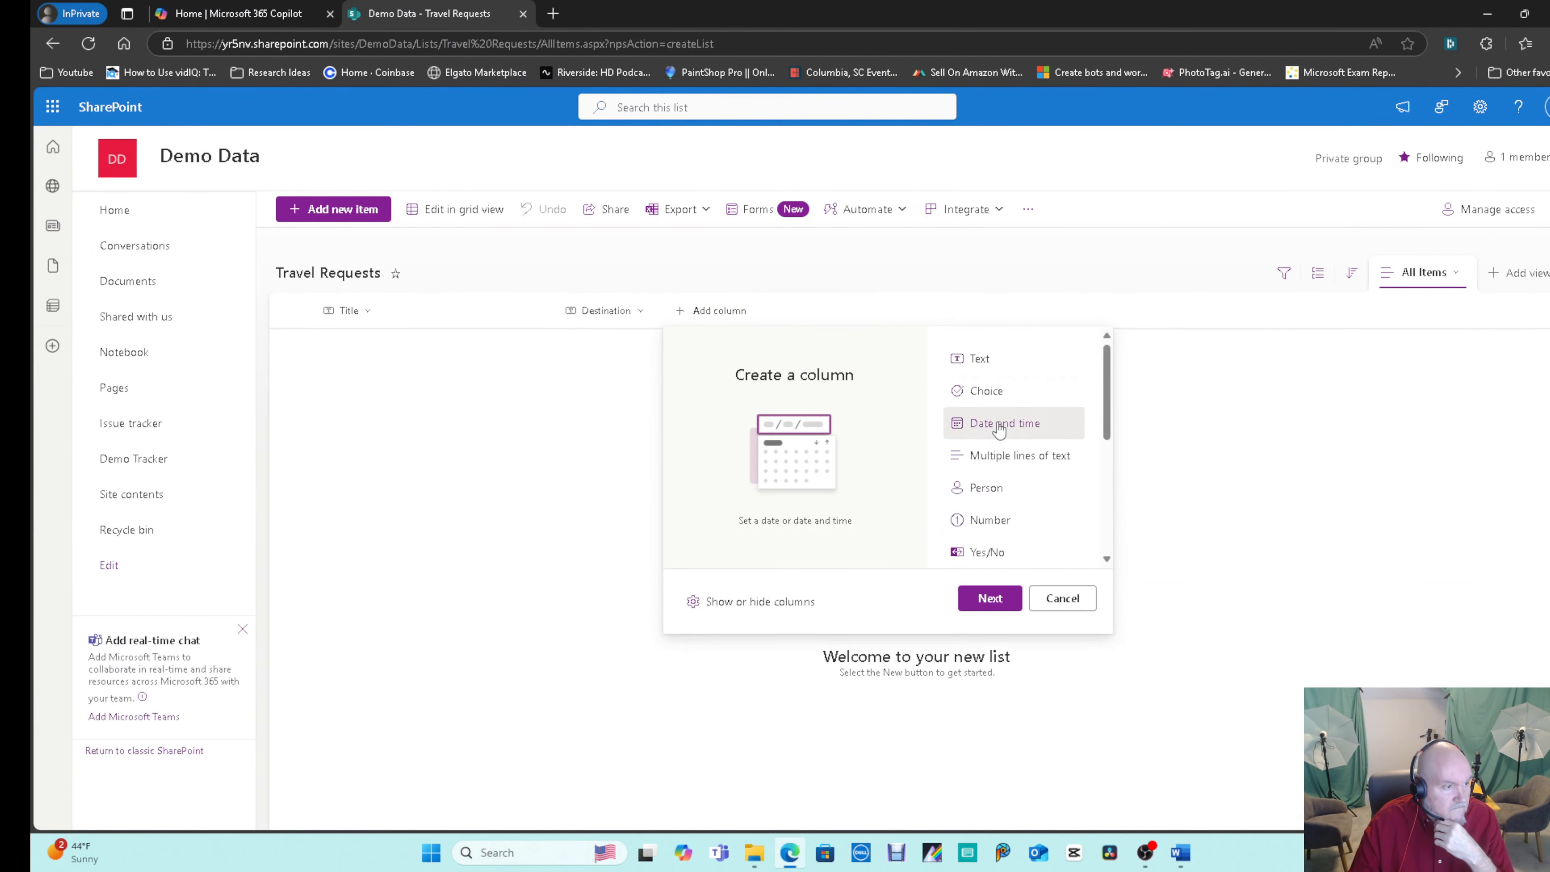
{"action": "left_click", "coordinate": [992, 598]}
{"action": "type", "text": "Departure Date"}
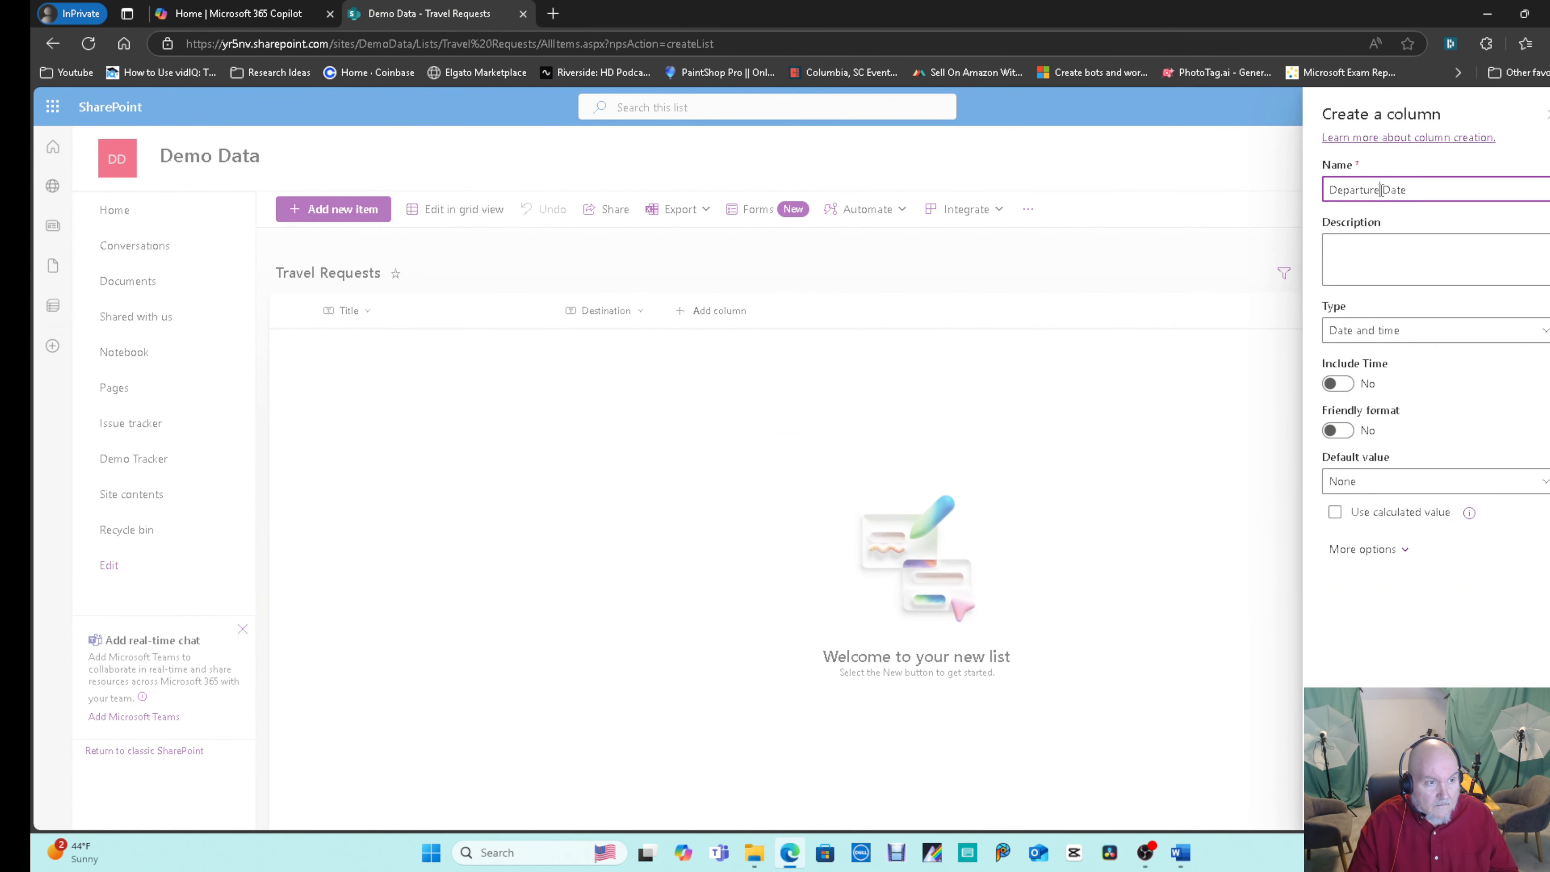
{"action": "left_click", "coordinate": [1381, 190]}
{"action": "key", "text": "BackSpace"}
{"action": "left_click", "coordinate": [1367, 260]}
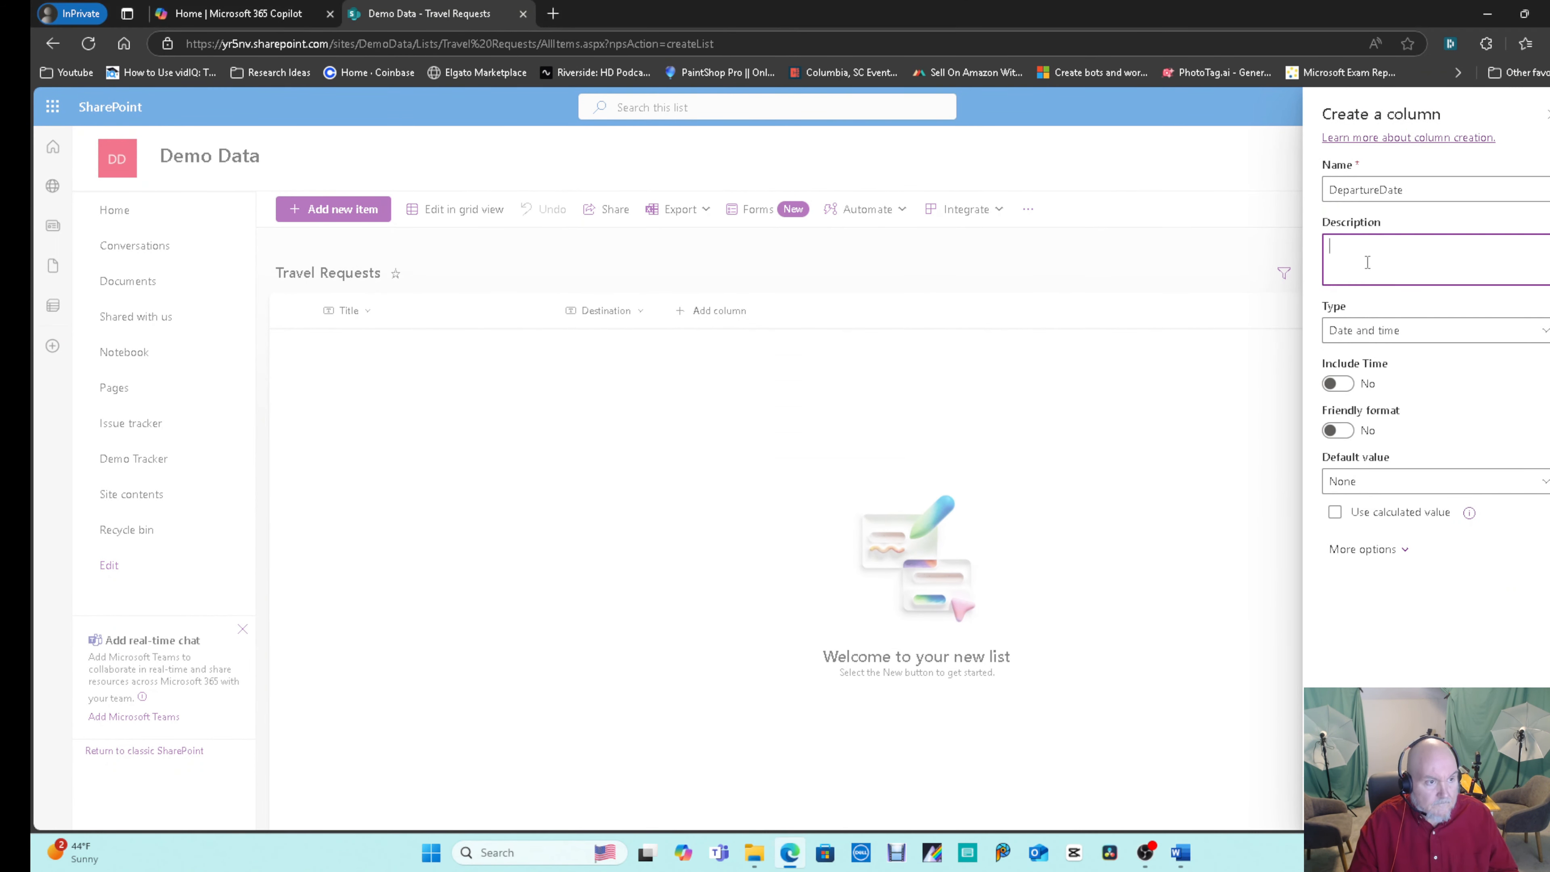
{"action": "type", "text": "When the trip starts"}
{"action": "left_click", "coordinate": [1347, 385]}
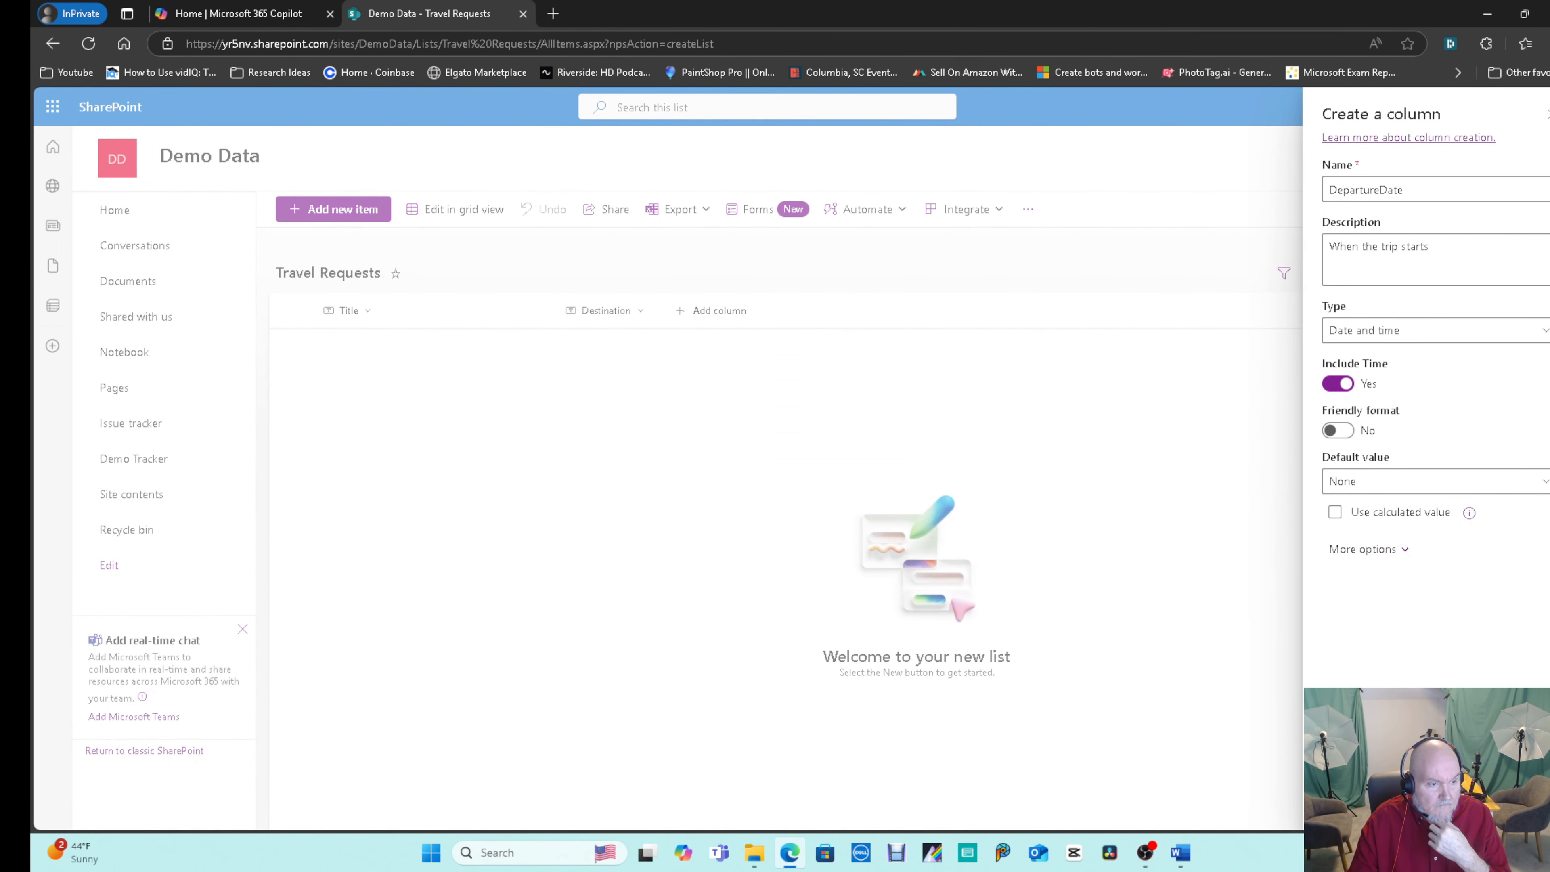
{"action": "left_click", "coordinate": [1355, 802]}
Add a date and time column named Return Date, described as "When the trip ends", with time included.
{"action": "left_click", "coordinate": [824, 311]}
{"action": "left_click", "coordinate": [881, 428]}
{"action": "left_click", "coordinate": [861, 600]}
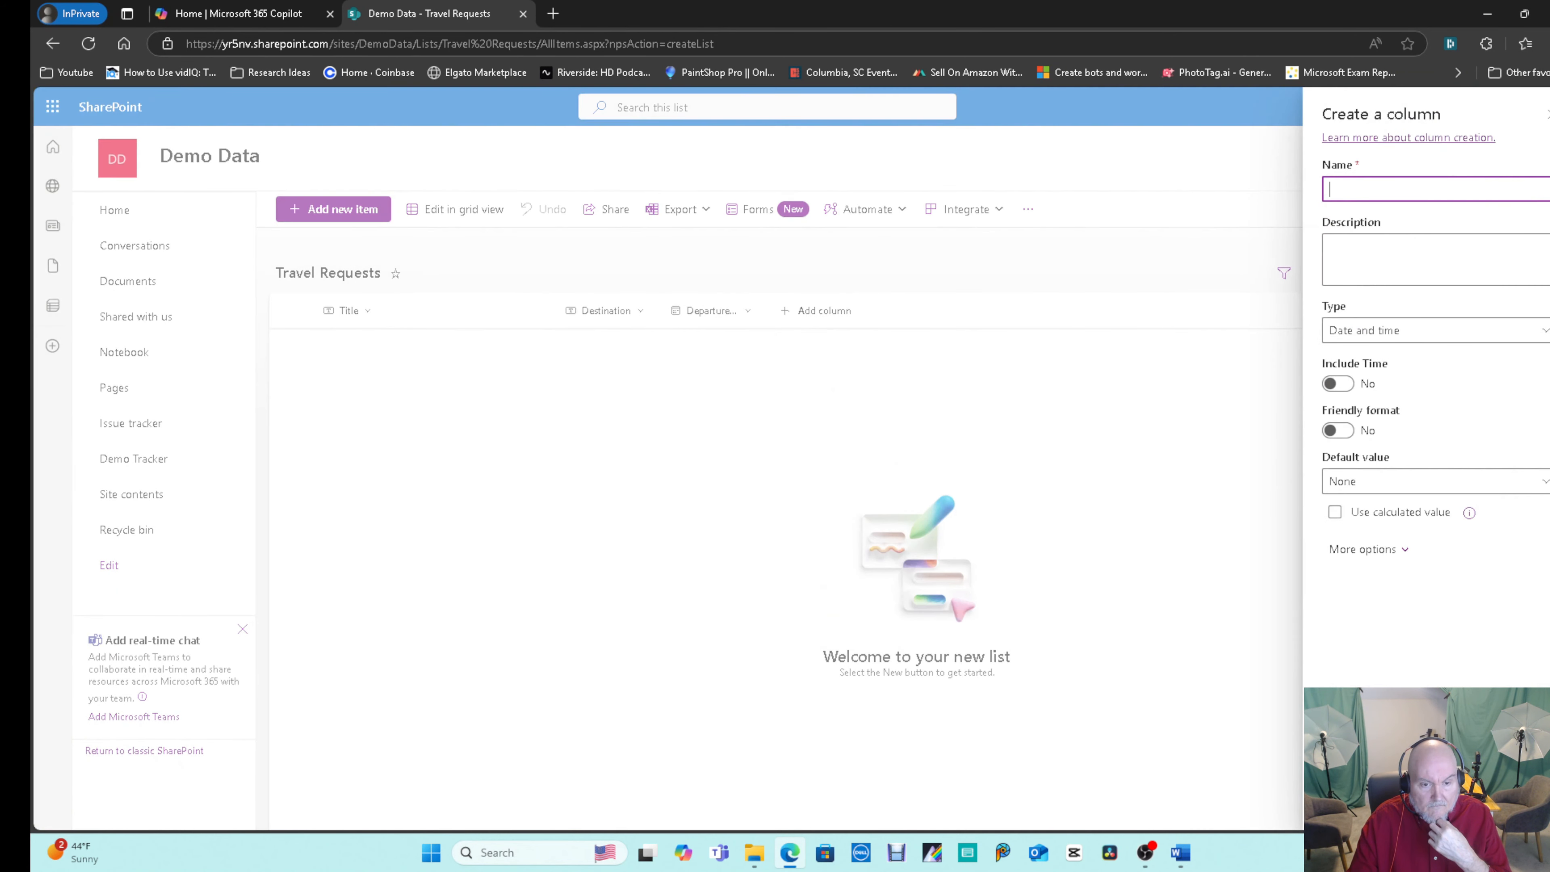
{"action": "type", "text": "Return Date"}
{"action": "left_click", "coordinate": [1367, 260]}
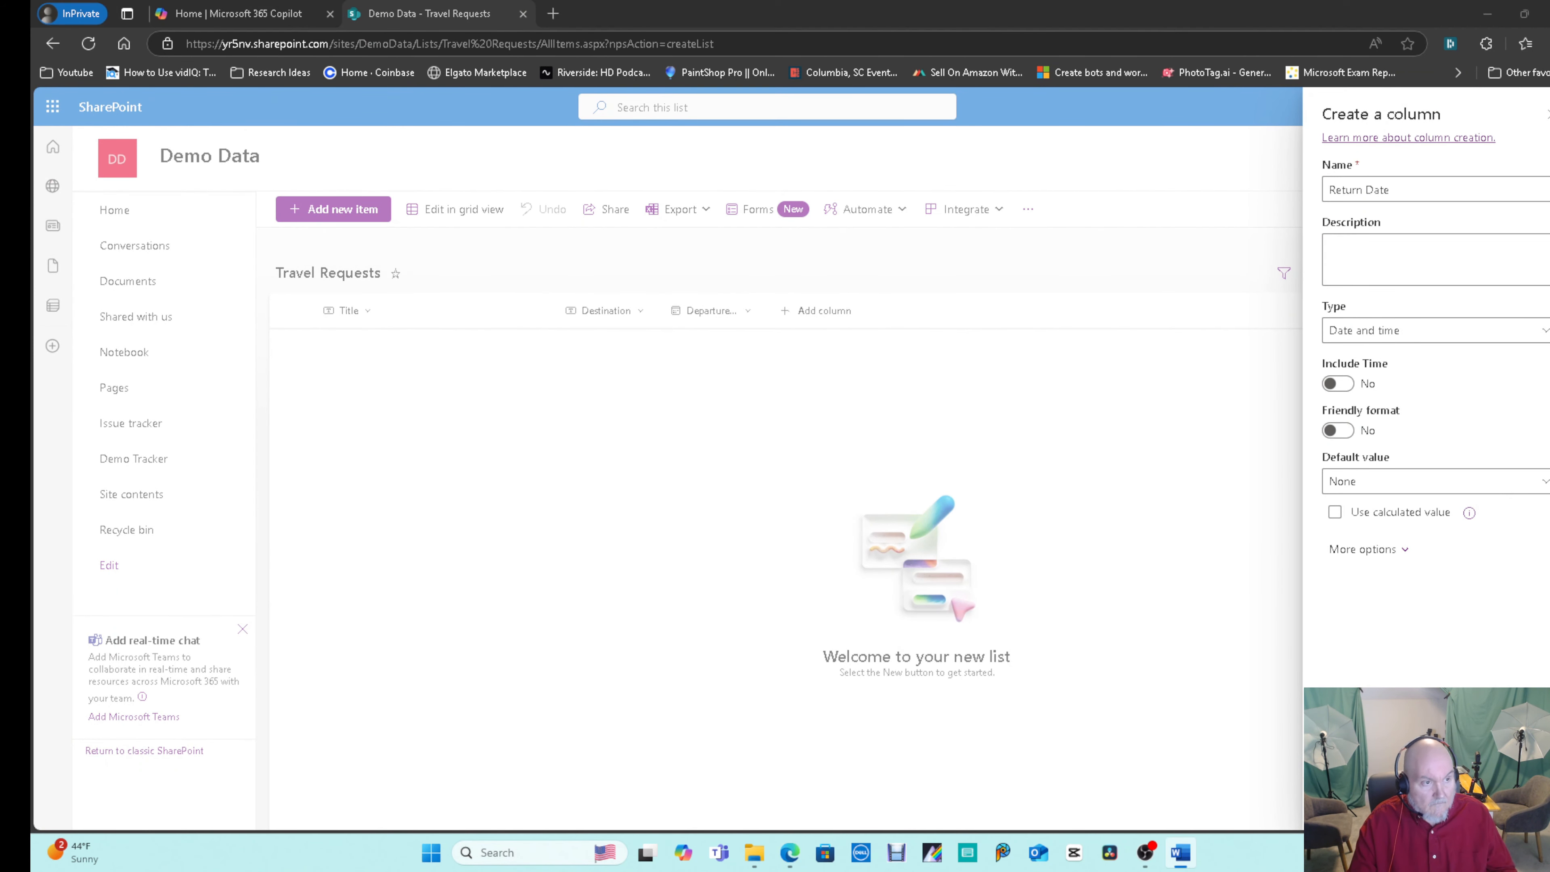
{"action": "type", "text": "When the trip ends"}
{"action": "left_click", "coordinate": [1338, 384]}
{"action": "left_click", "coordinate": [1354, 801]}
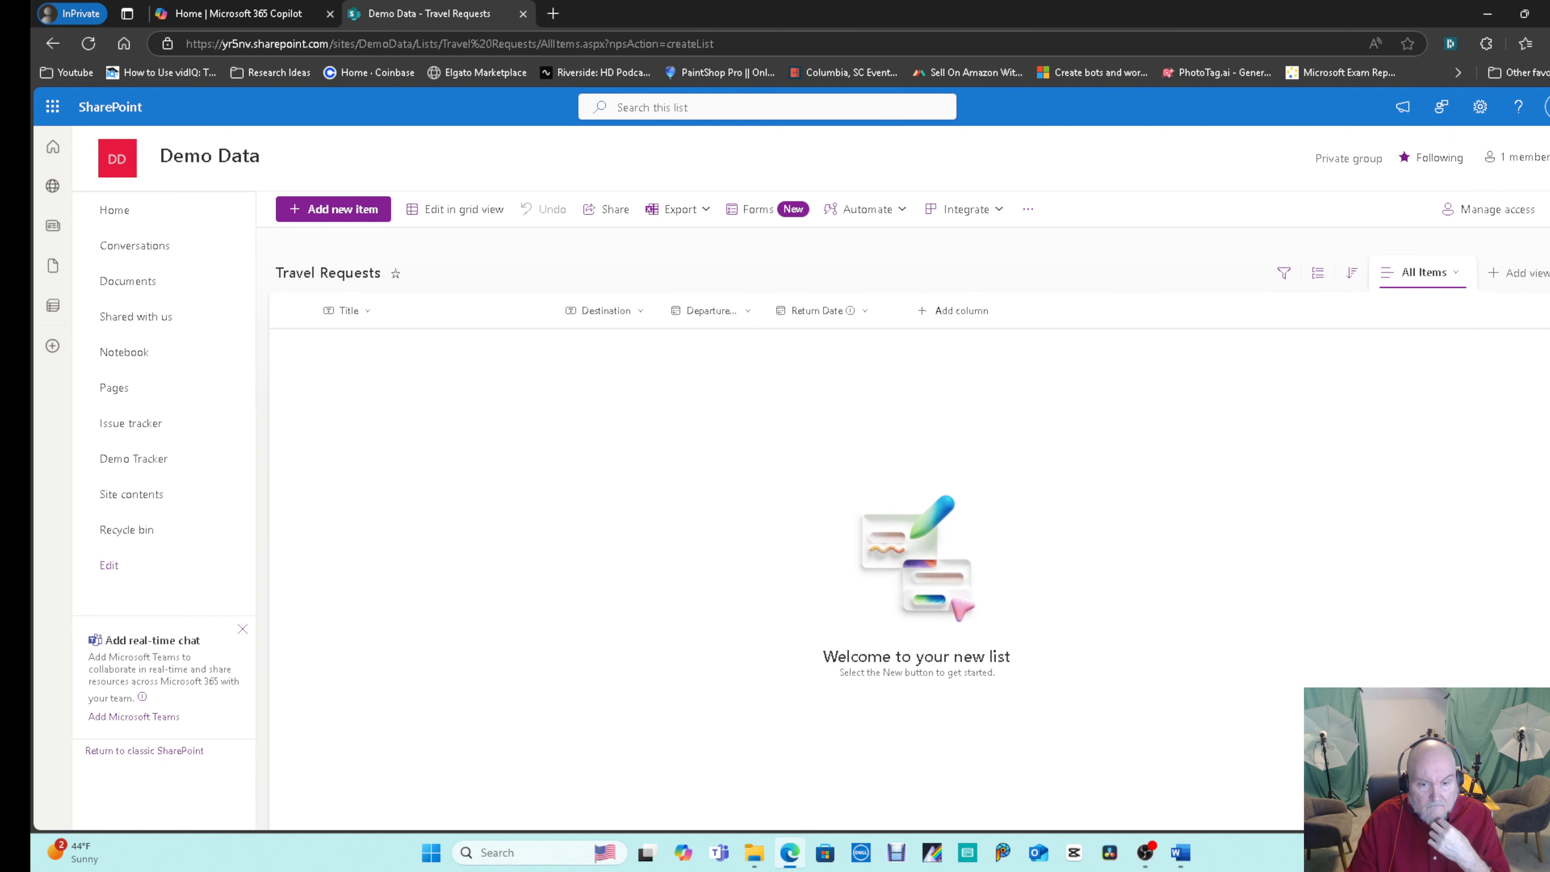
Add a multiple-lines-of-text column named Purpose with the description "Why the trip is necessary".
{"action": "left_click", "coordinate": [954, 311]}
{"action": "left_click", "coordinate": [980, 457]}
{"action": "left_click", "coordinate": [997, 596]}
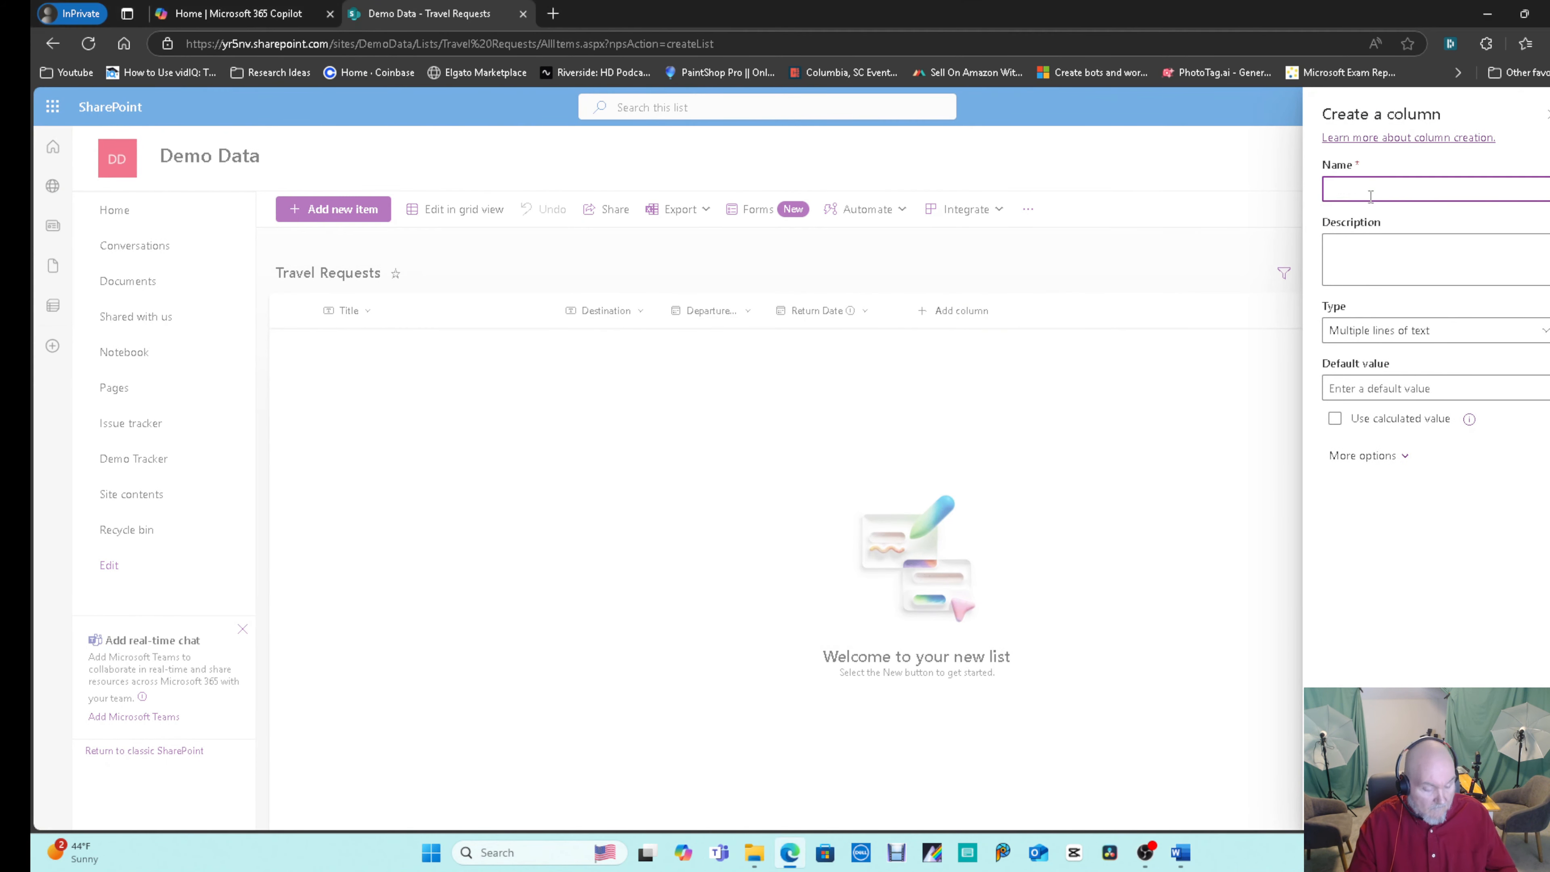
{"action": "type", "text": "Purpose"}
{"action": "left_click", "coordinate": [1404, 260]}
{"action": "type", "text": "Why the trip is necessary"}
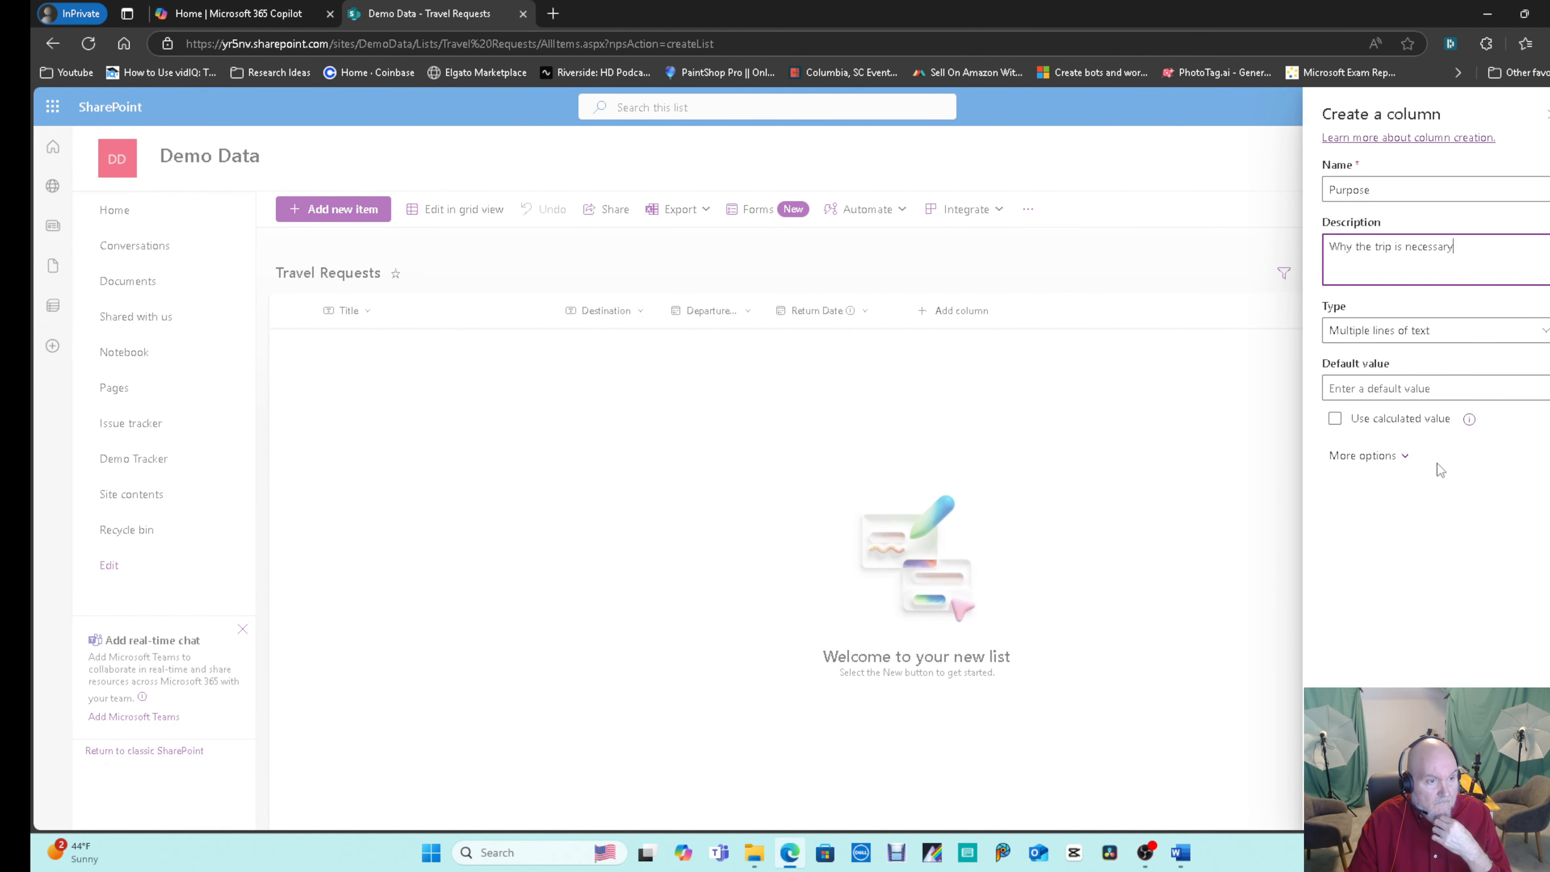
{"action": "left_click", "coordinate": [1355, 802]}
Start a new choice column named ApprovalStatus, leaving its description empty.
{"action": "left_click", "coordinate": [1066, 311]}
{"action": "left_click", "coordinate": [1093, 391]}
{"action": "left_click", "coordinate": [1097, 598]}
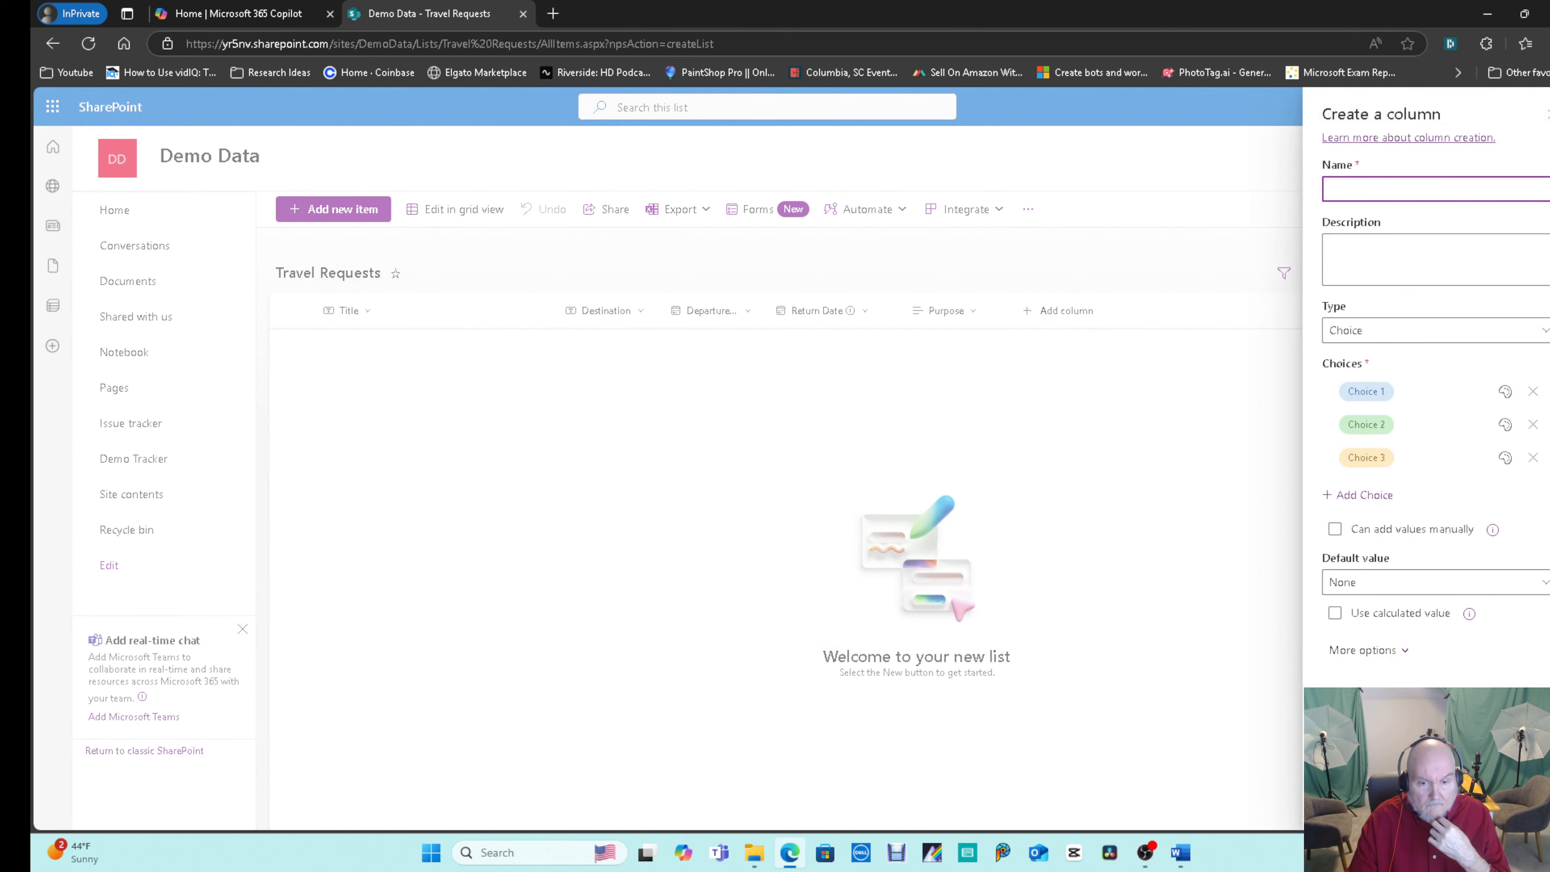
{"action": "type", "text": "Approvasl"}
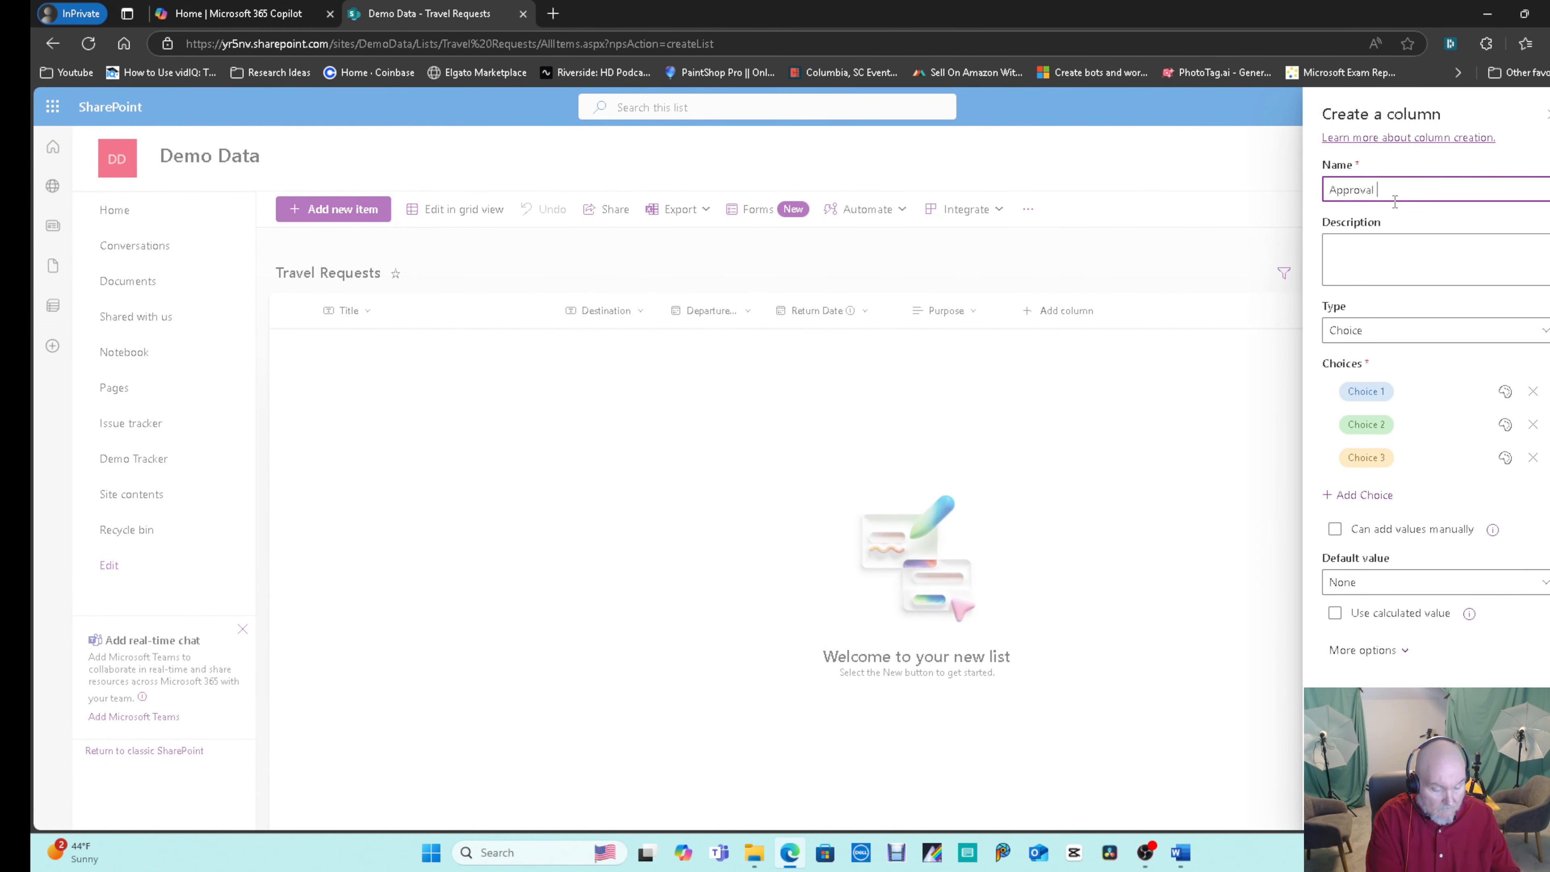
{"action": "type", "text": "Status"}
{"action": "left_click", "coordinate": [1408, 260]}
Define the ApprovalStatus choices as Pending, Approved and Rejected.
{"action": "left_click", "coordinate": [1418, 391]}
{"action": "type", "text": "Pen"}
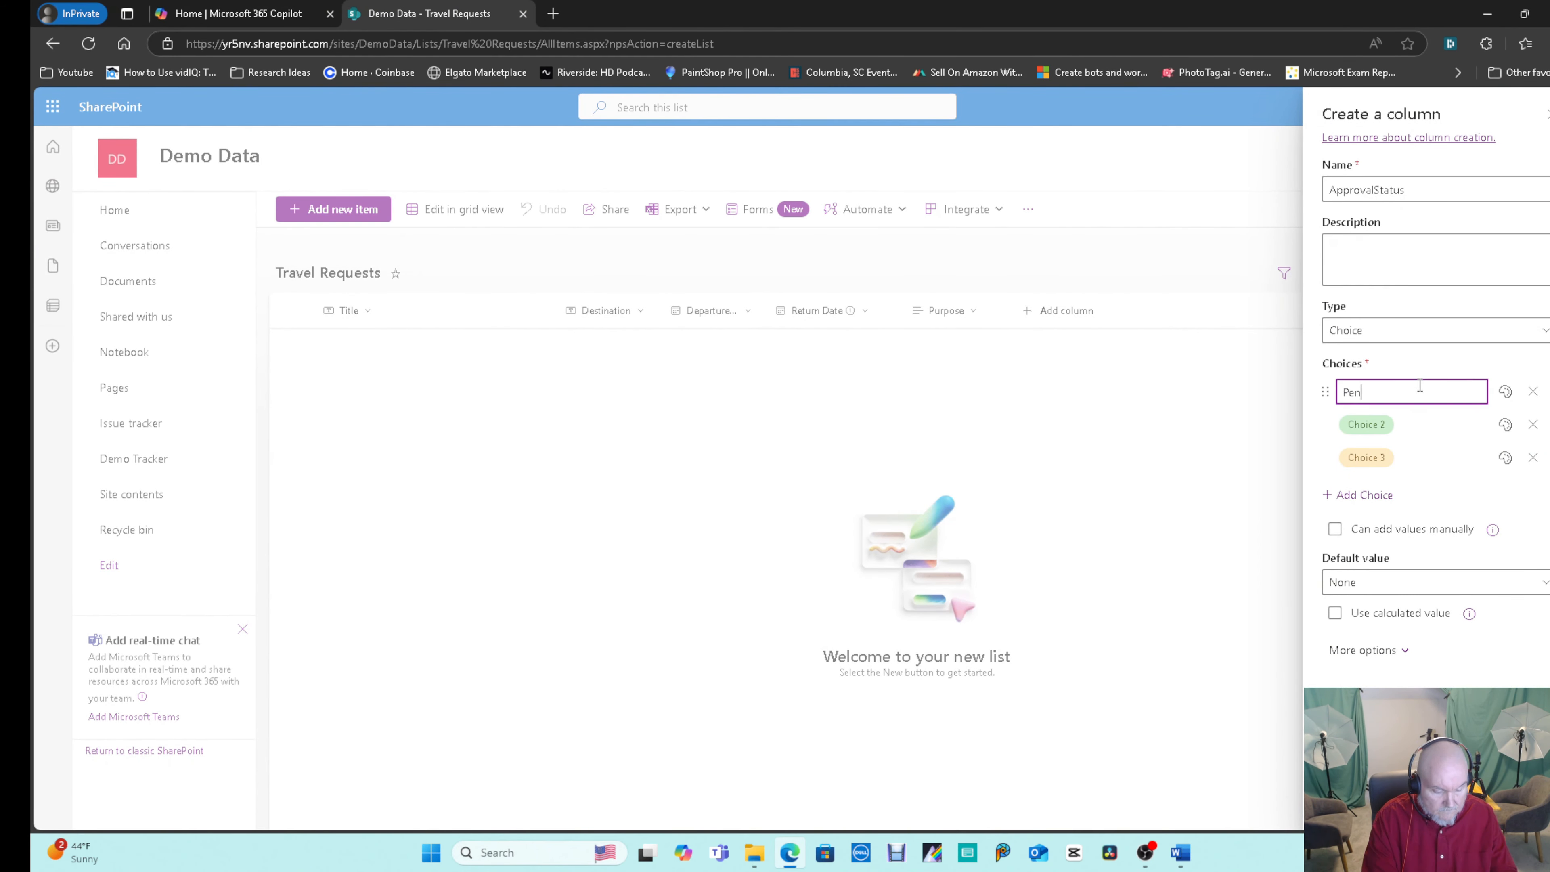
{"action": "type", "text": "ding"}
{"action": "key", "text": "Tab"}
{"action": "type", "text": "Approved"}
{"action": "key", "text": "Tab"}
{"action": "type", "text": "Rejected"}
{"action": "left_click", "coordinate": [1431, 560]}
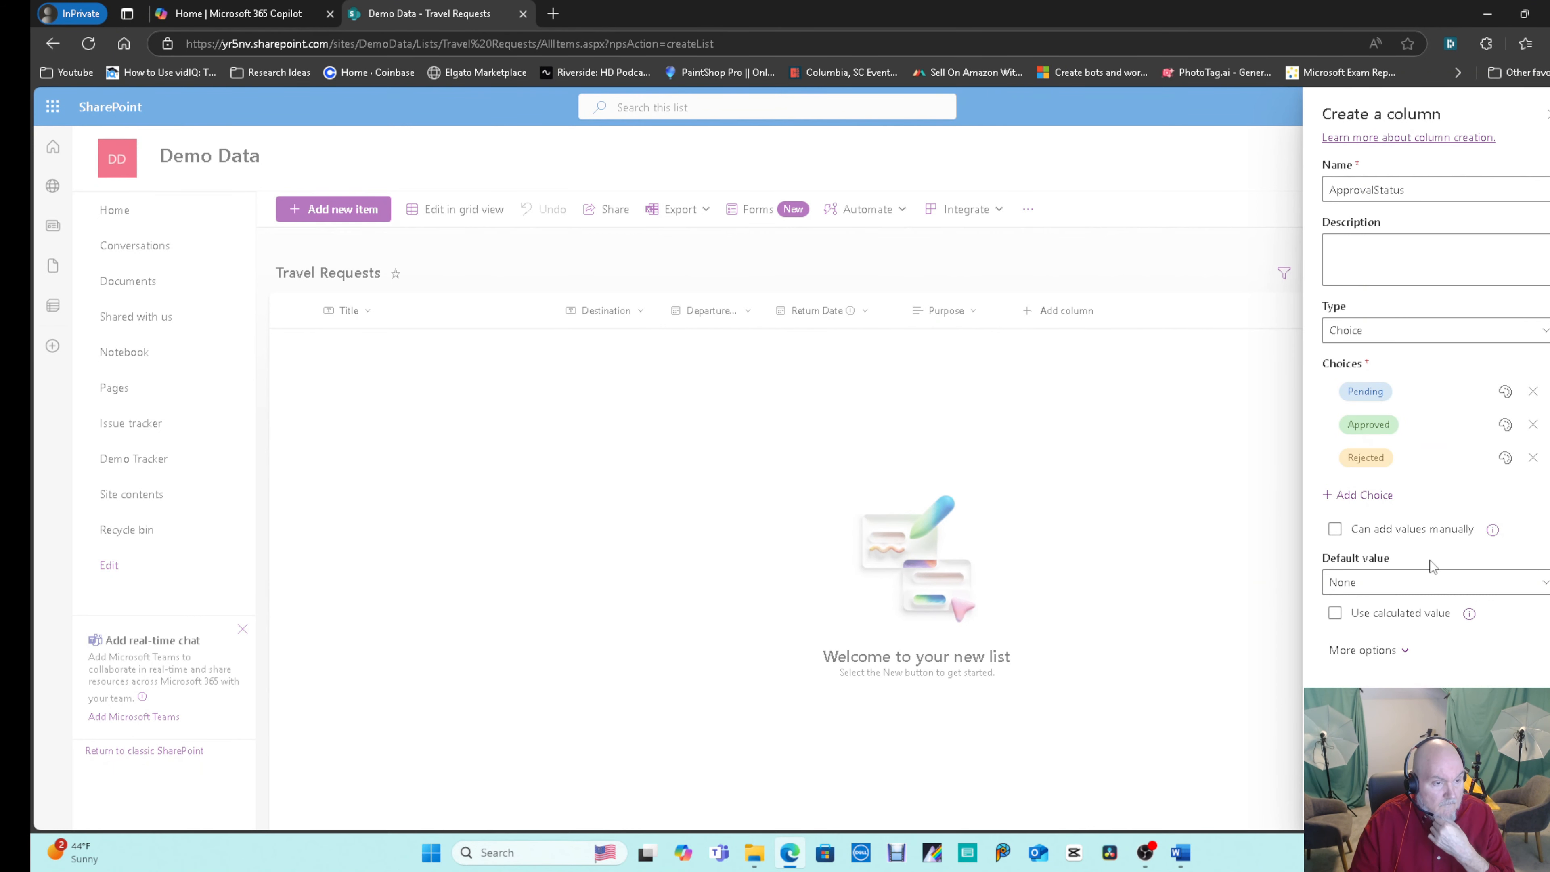
Set the ApprovalStatus default value to Pending and save the column.
{"action": "left_click", "coordinate": [1402, 583]}
{"action": "left_click", "coordinate": [1357, 644]}
{"action": "left_click", "coordinate": [1354, 805]}
Add a person column named RequestedBy to the list with its default settings.
{"action": "left_click", "coordinate": [1172, 311]}
{"action": "left_click", "coordinate": [1192, 359]}
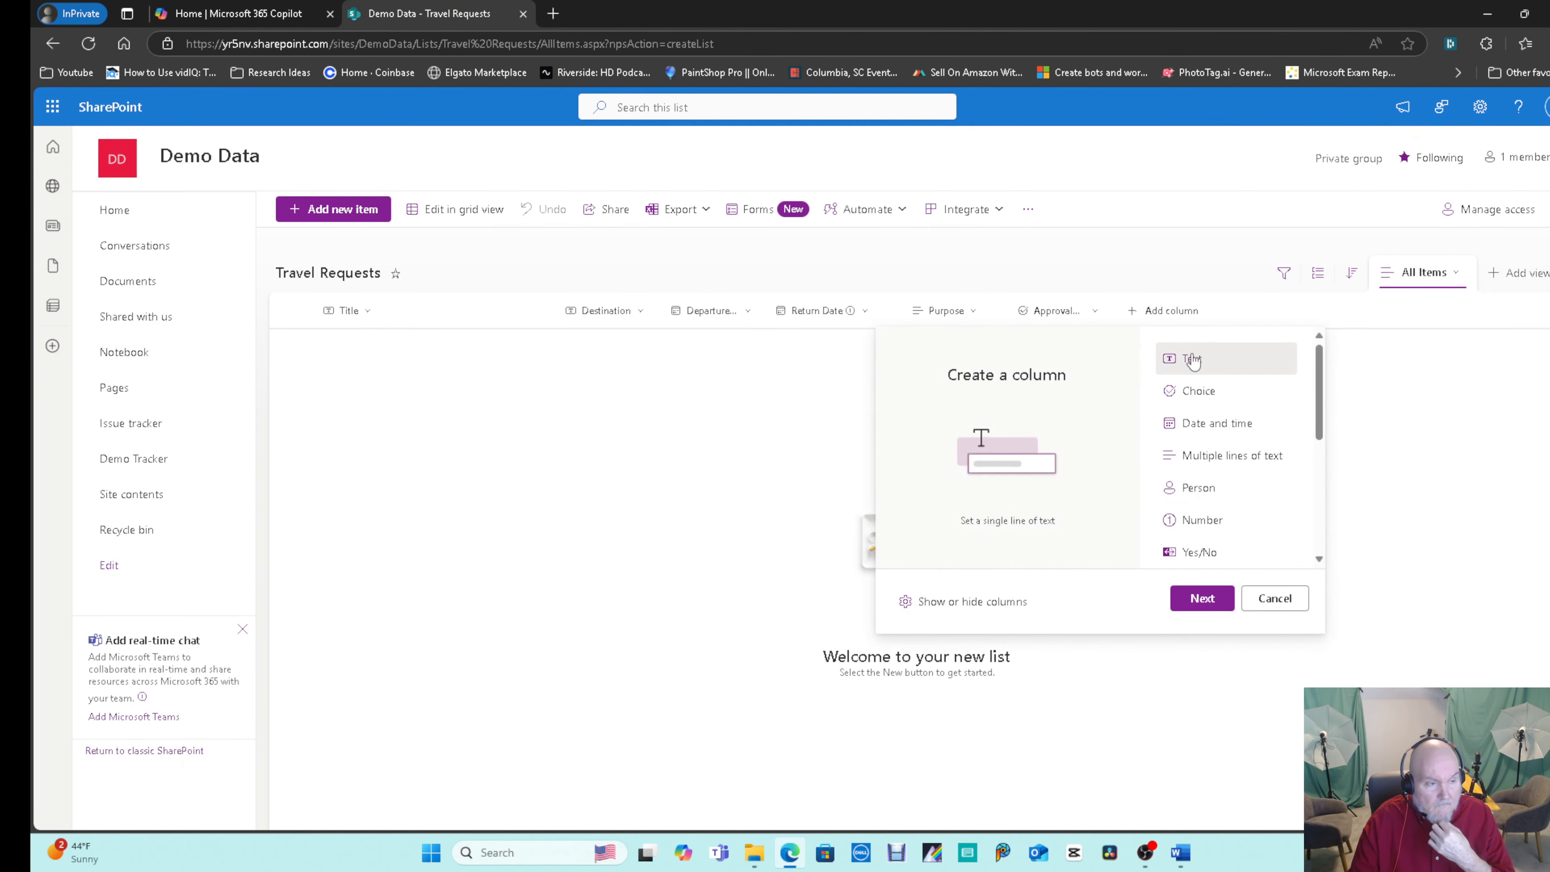
{"action": "left_click", "coordinate": [1199, 488]}
{"action": "left_click", "coordinate": [1202, 598]}
{"action": "type", "text": "RequestedBy"}
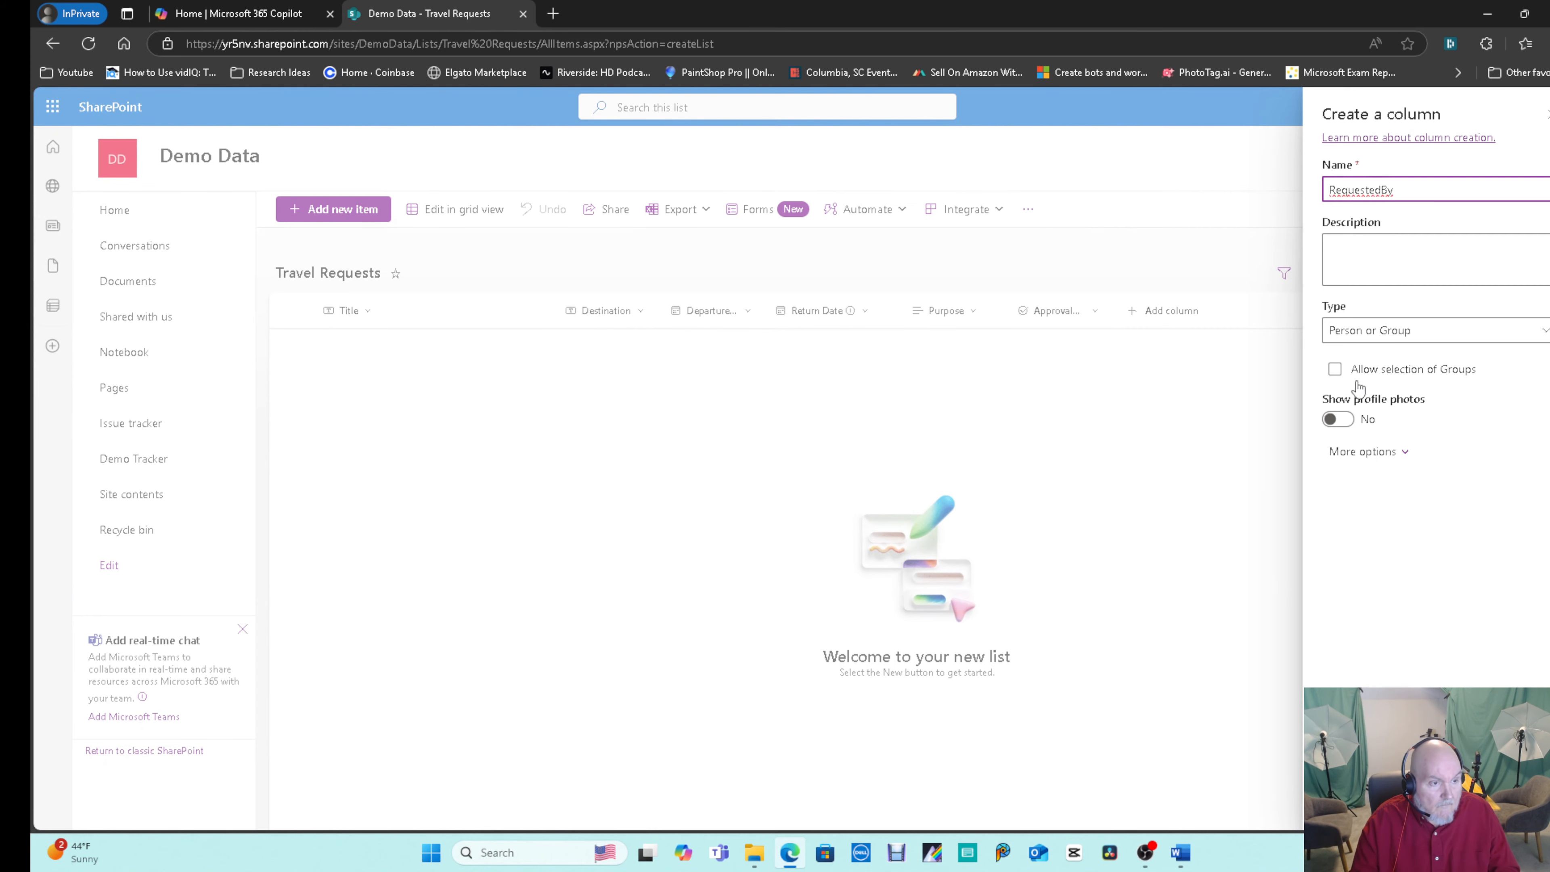
{"action": "left_click", "coordinate": [1367, 451]}
{"action": "left_click", "coordinate": [1354, 805]}
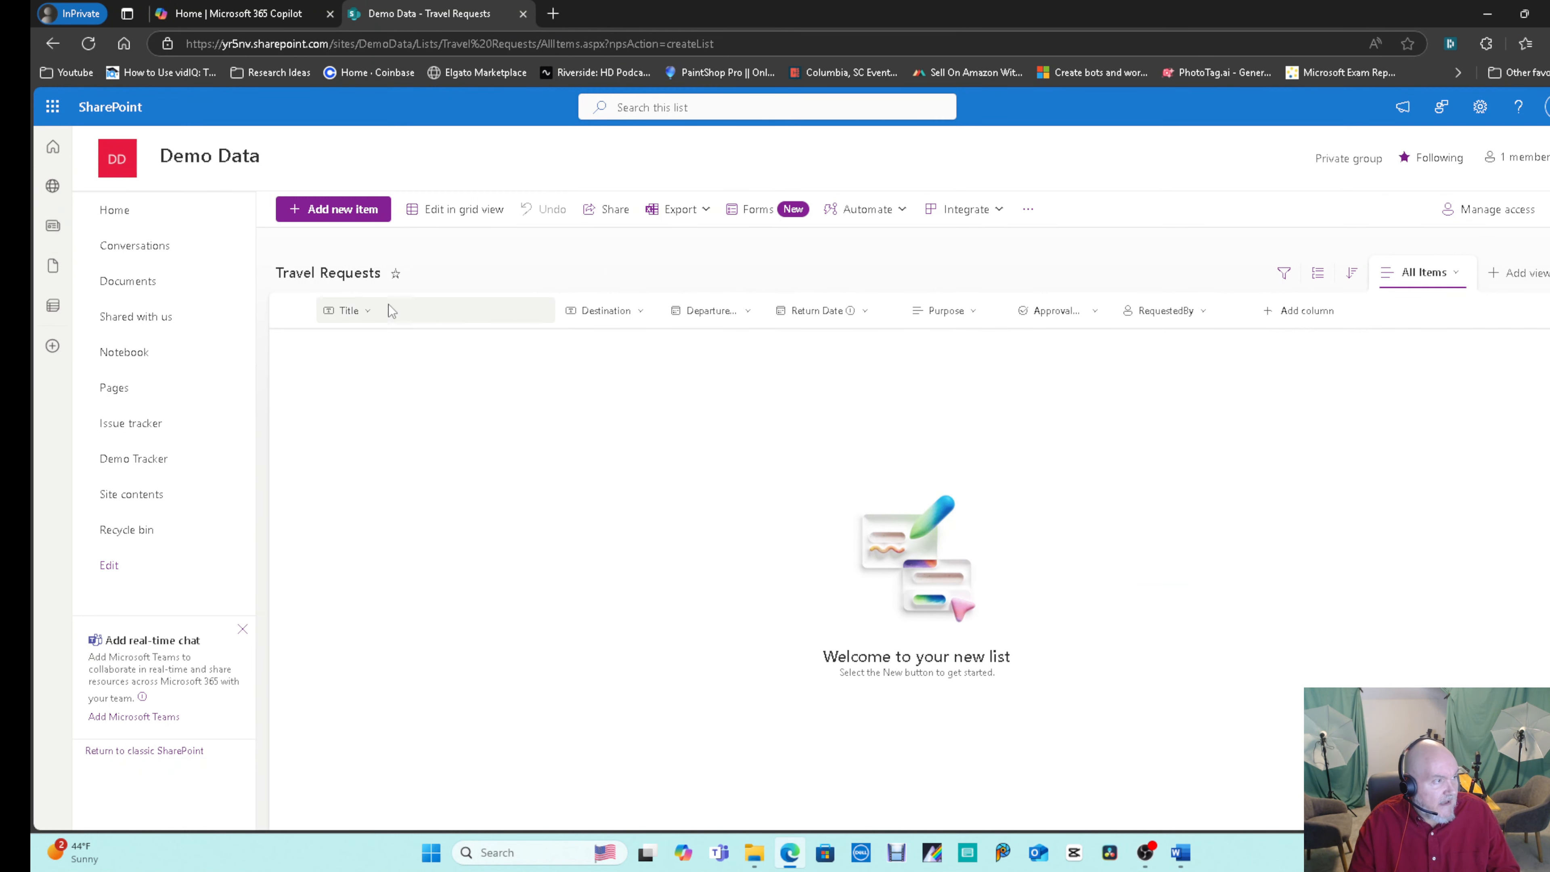
Start a new item in the Travel Requests list titled My Vacation with Aruba as the destination.
{"action": "left_click", "coordinate": [359, 212]}
{"action": "type", "text": "My "}
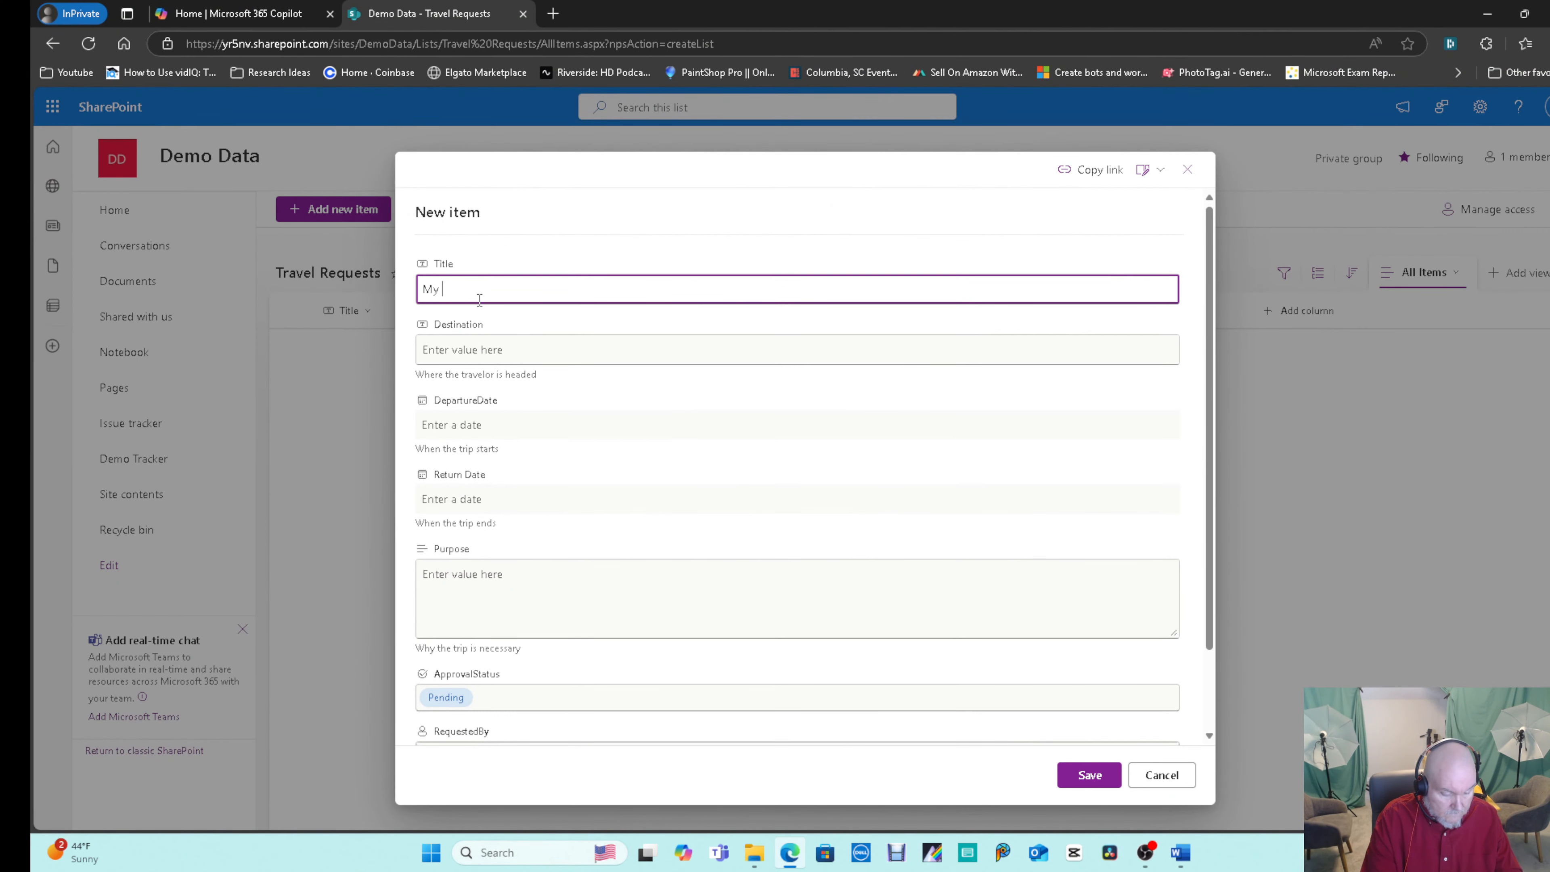
{"action": "type", "text": "Vacation"}
{"action": "key", "text": "Tab"}
{"action": "type", "text": "Aruba"}
Set the vacation request's departure date to 5/1/2025.
{"action": "left_click", "coordinate": [497, 425]}
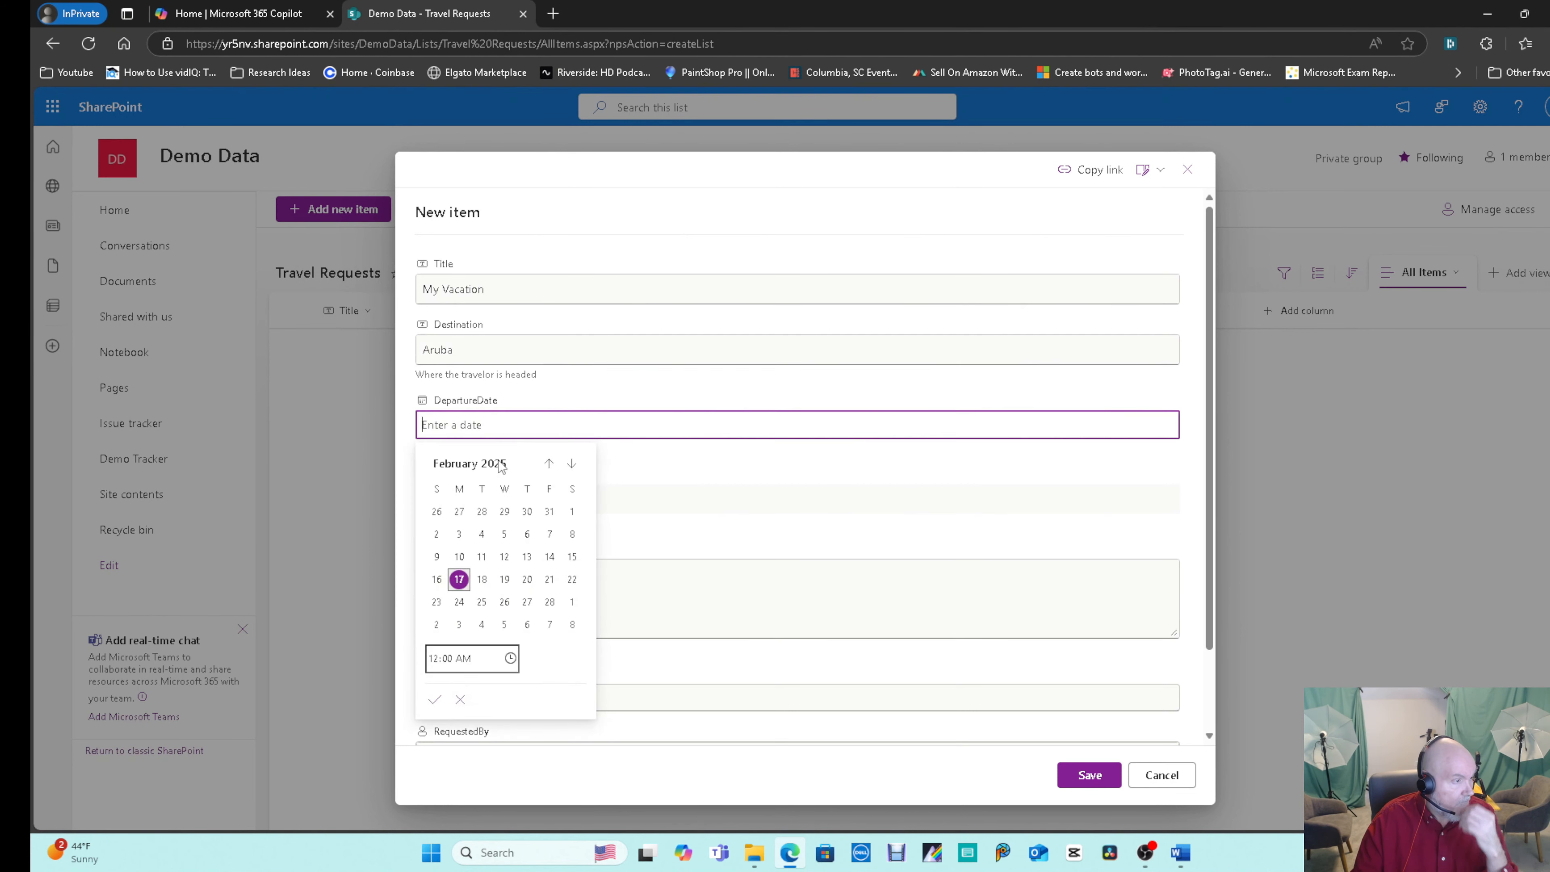
{"action": "left_click", "coordinate": [572, 466]}
{"action": "left_click", "coordinate": [572, 465]}
{"action": "left_click", "coordinate": [572, 466]}
{"action": "left_click", "coordinate": [526, 512]}
{"action": "left_click", "coordinate": [692, 422]}
Set the vacation request's return date to 5/8/2025.
{"action": "left_click", "coordinate": [470, 499]}
{"action": "left_click", "coordinate": [577, 541]}
{"action": "left_click", "coordinate": [576, 540]}
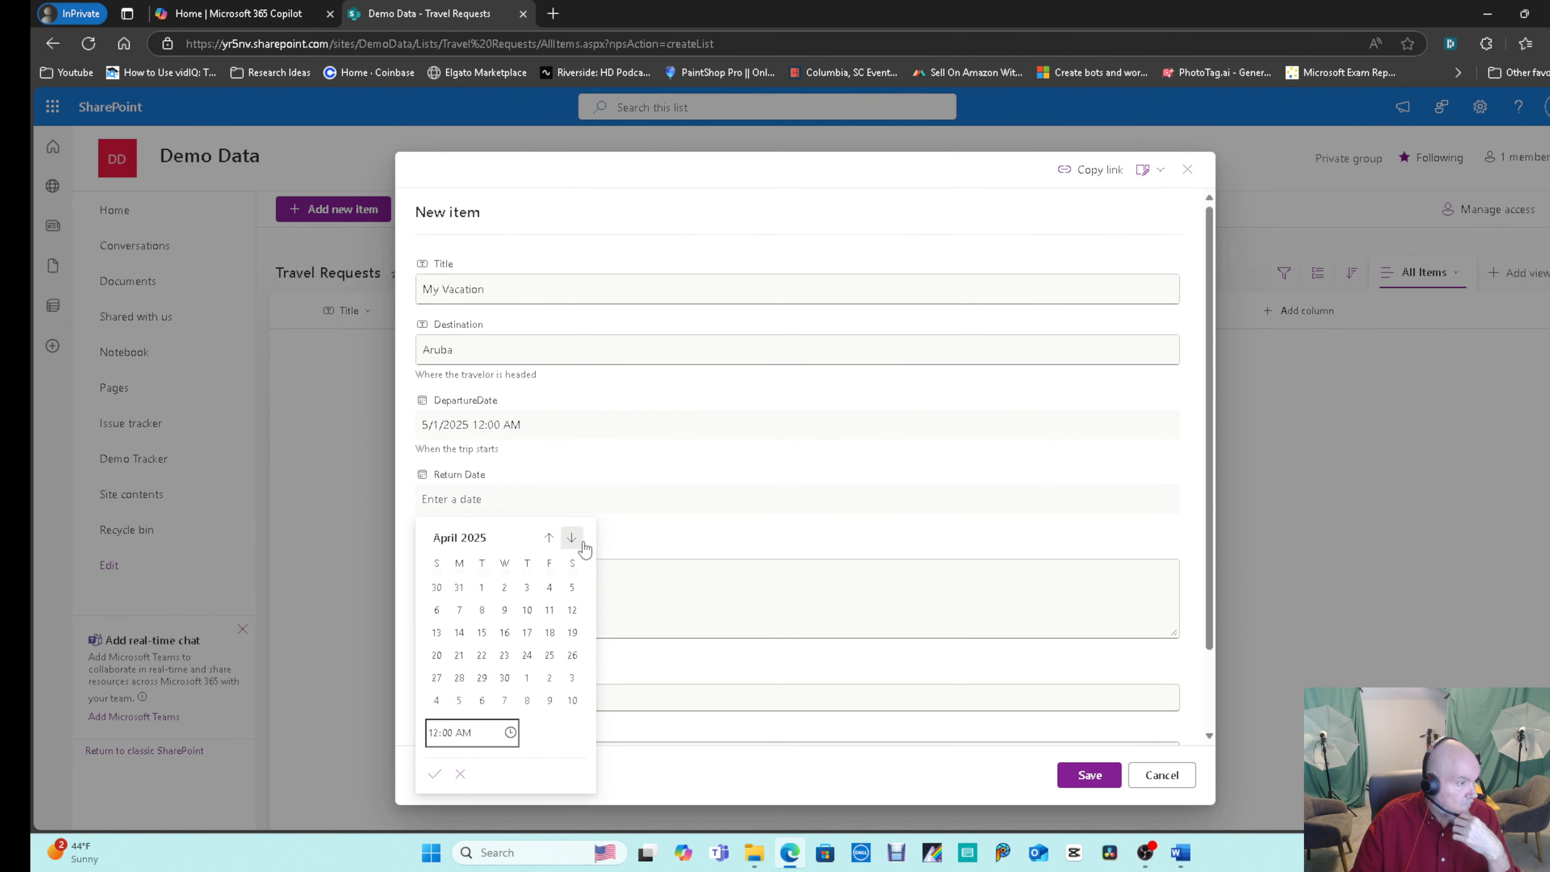
{"action": "left_click", "coordinate": [572, 537]}
{"action": "left_click", "coordinate": [526, 610]}
Enter "Enjoy my time off" as the purpose, fill in the requester's name and save the vacation request.
{"action": "left_click", "coordinate": [579, 575]}
{"action": "type", "text": "En"}
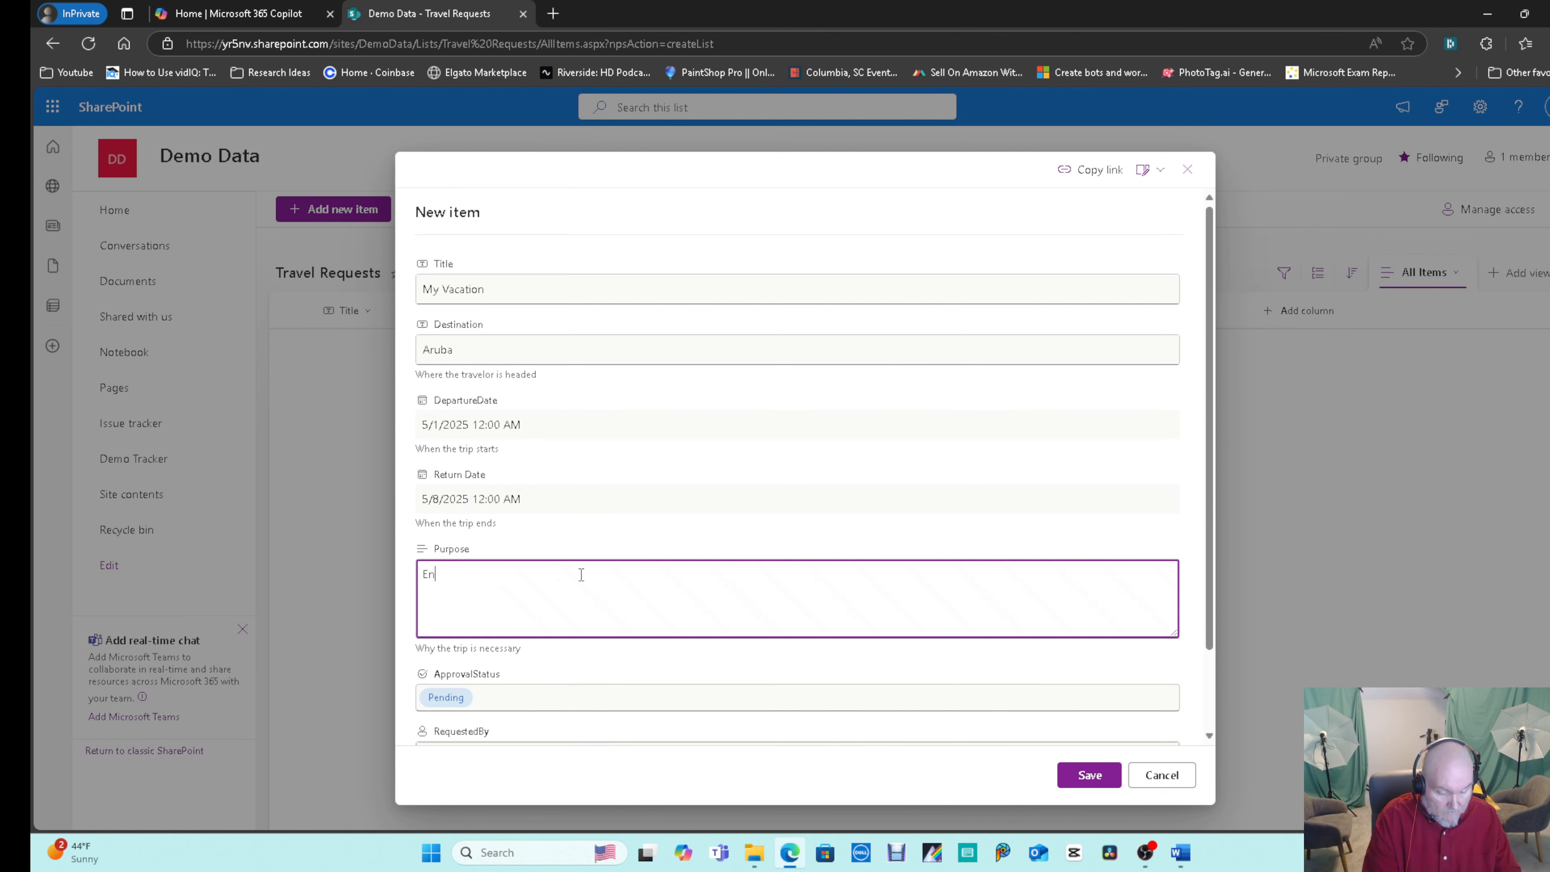
{"action": "type", "text": "joy my time off"}
{"action": "key", "text": "Tab"}
{"action": "key", "text": "Tab"}
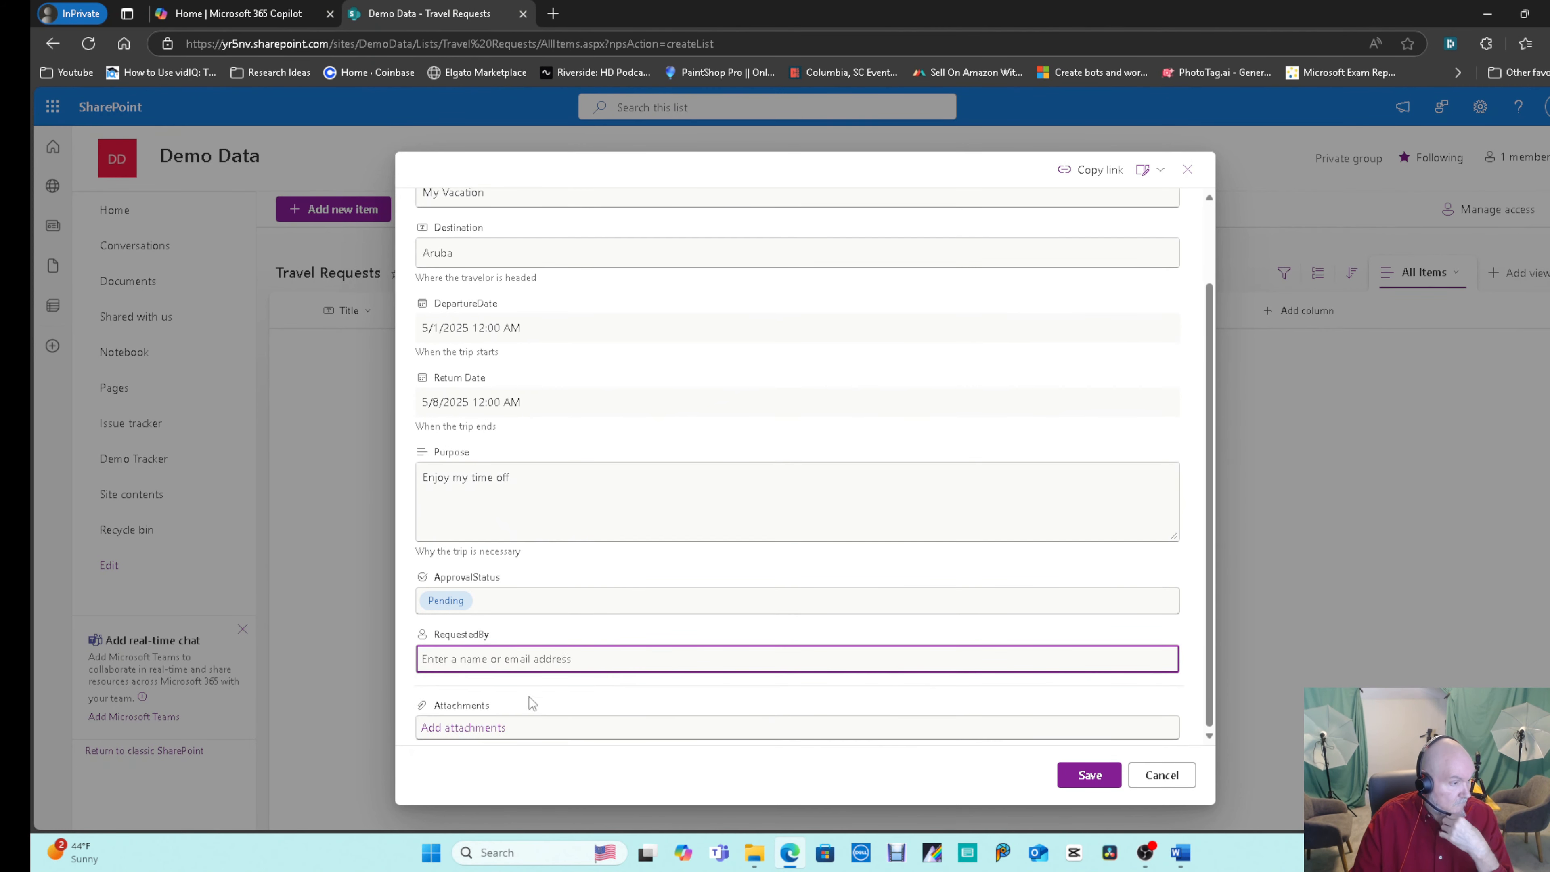
{"action": "left_click", "coordinate": [1086, 774]}
Start a second travel request titled Conference with Las Vegas Nevada as the destination.
{"action": "left_click", "coordinate": [342, 210]}
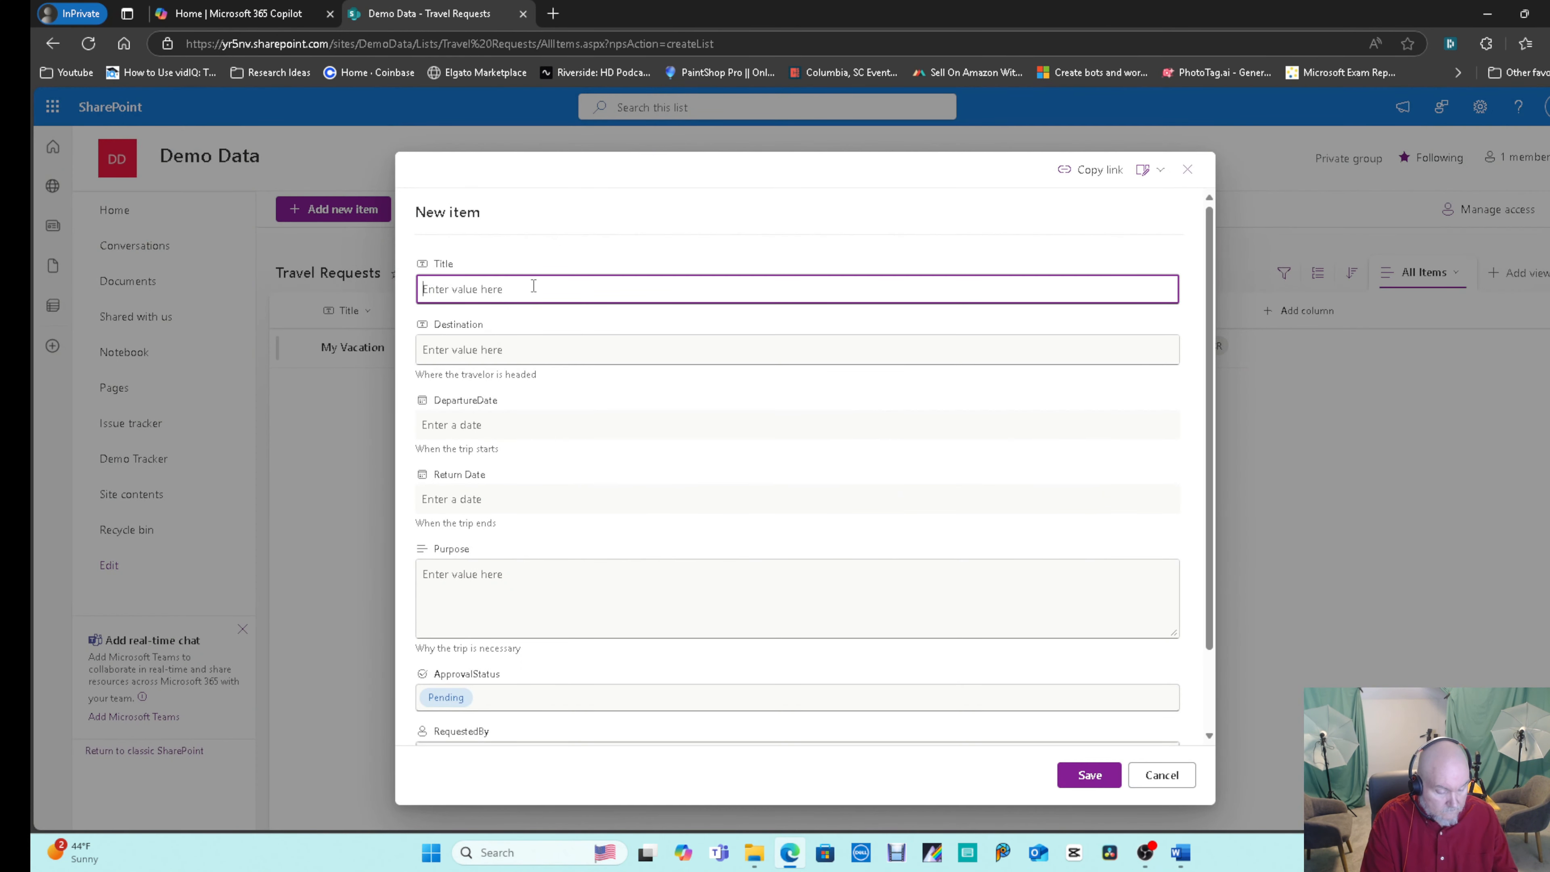
{"action": "type", "text": "Conference"}
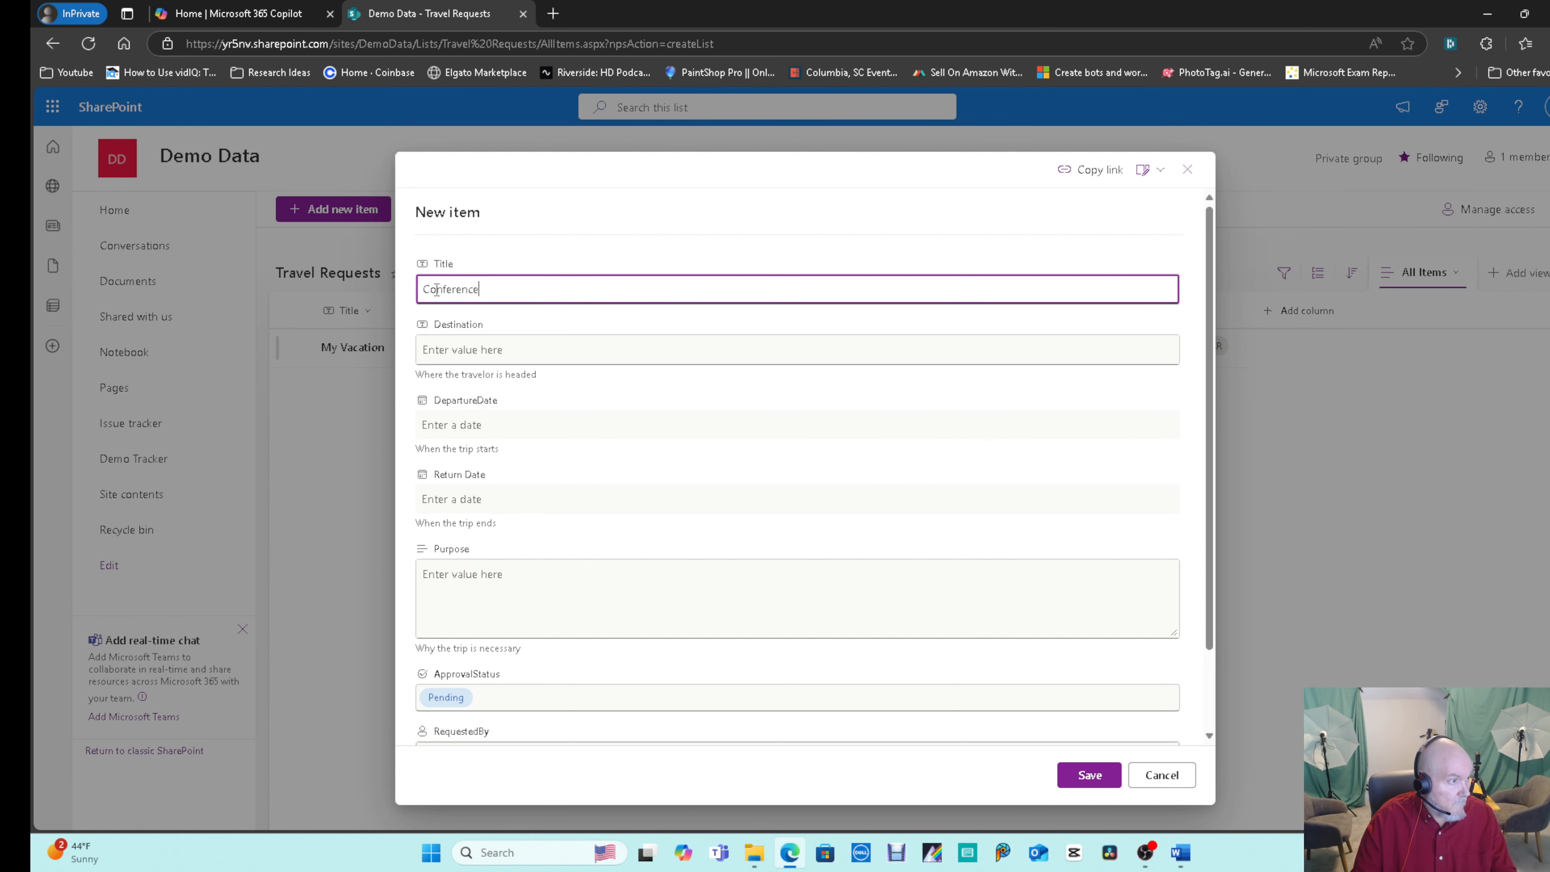
{"action": "left_click", "coordinate": [515, 352]}
{"action": "type", "text": "Las Vegas "}
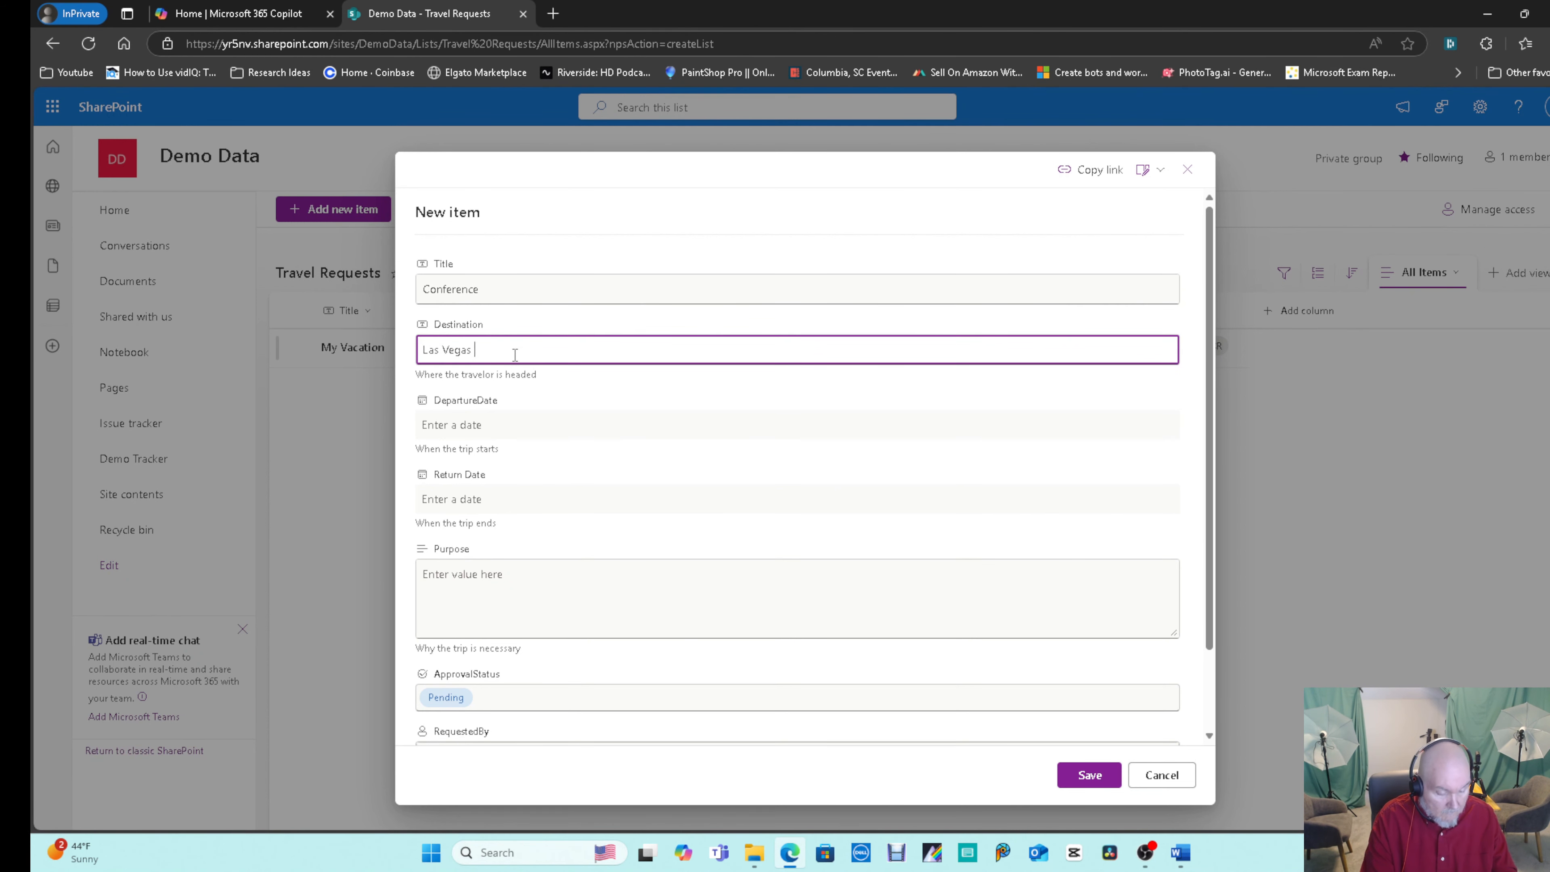
{"action": "type", "text": "Nevada"}
Set the conference request's departure date to 7/1/2025.
{"action": "left_click", "coordinate": [519, 426]}
{"action": "double_click", "coordinate": [571, 463]}
{"action": "triple_click", "coordinate": [571, 464]}
{"action": "left_click", "coordinate": [483, 512]}
{"action": "left_click", "coordinate": [435, 700]}
Set the conference request's return date to 7/11/2025.
{"action": "left_click", "coordinate": [458, 502]}
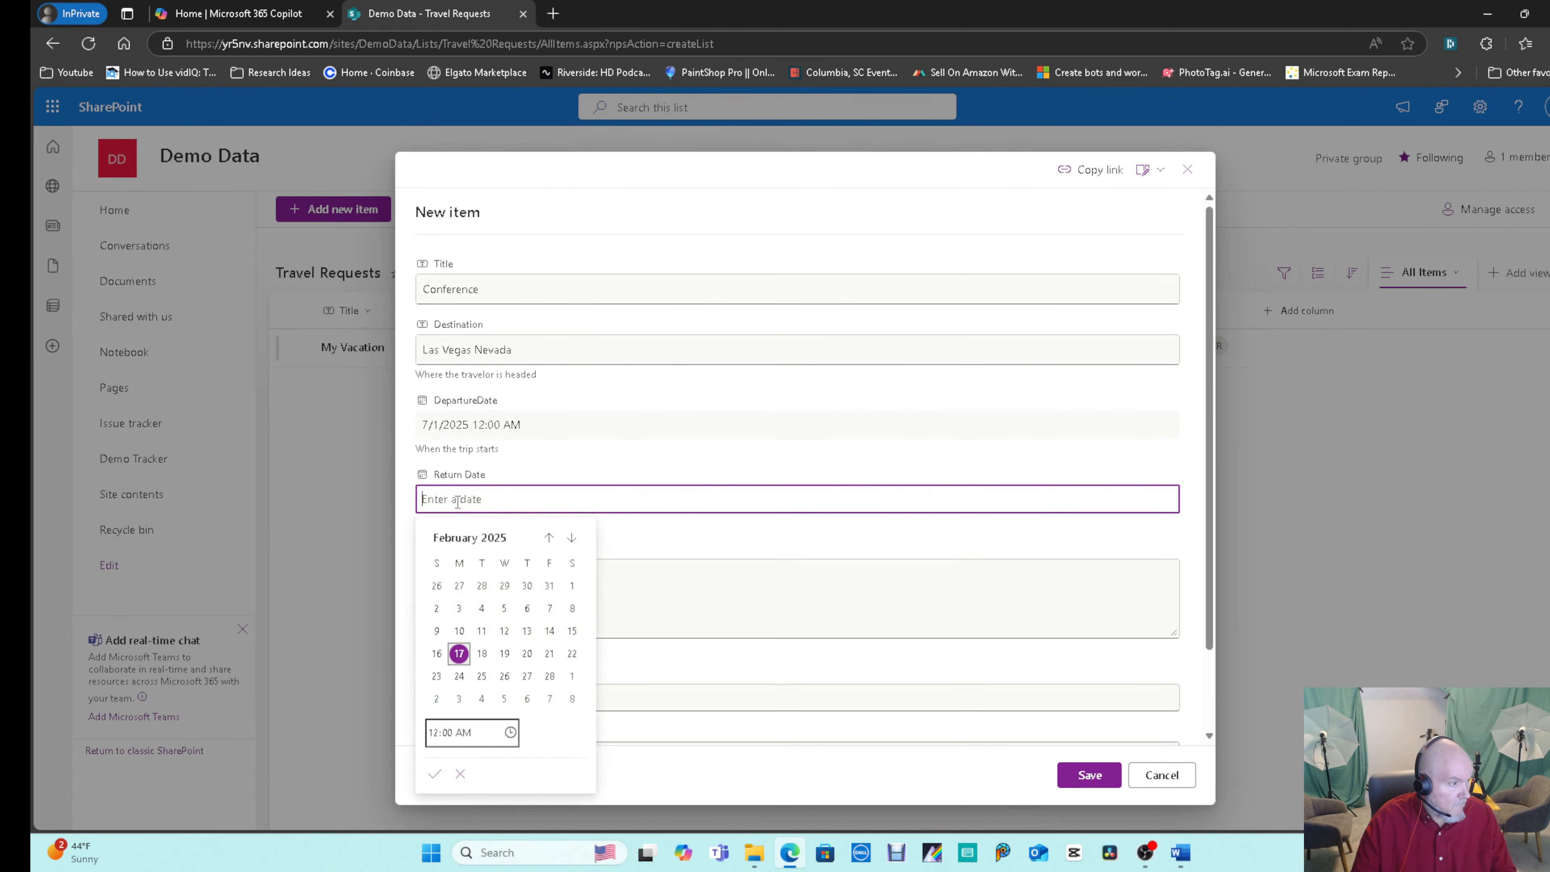
{"action": "left_click", "coordinate": [571, 537]}
{"action": "left_click", "coordinate": [571, 538]}
{"action": "left_click", "coordinate": [572, 538]}
{"action": "left_click", "coordinate": [571, 538]}
{"action": "left_click", "coordinate": [550, 586]}
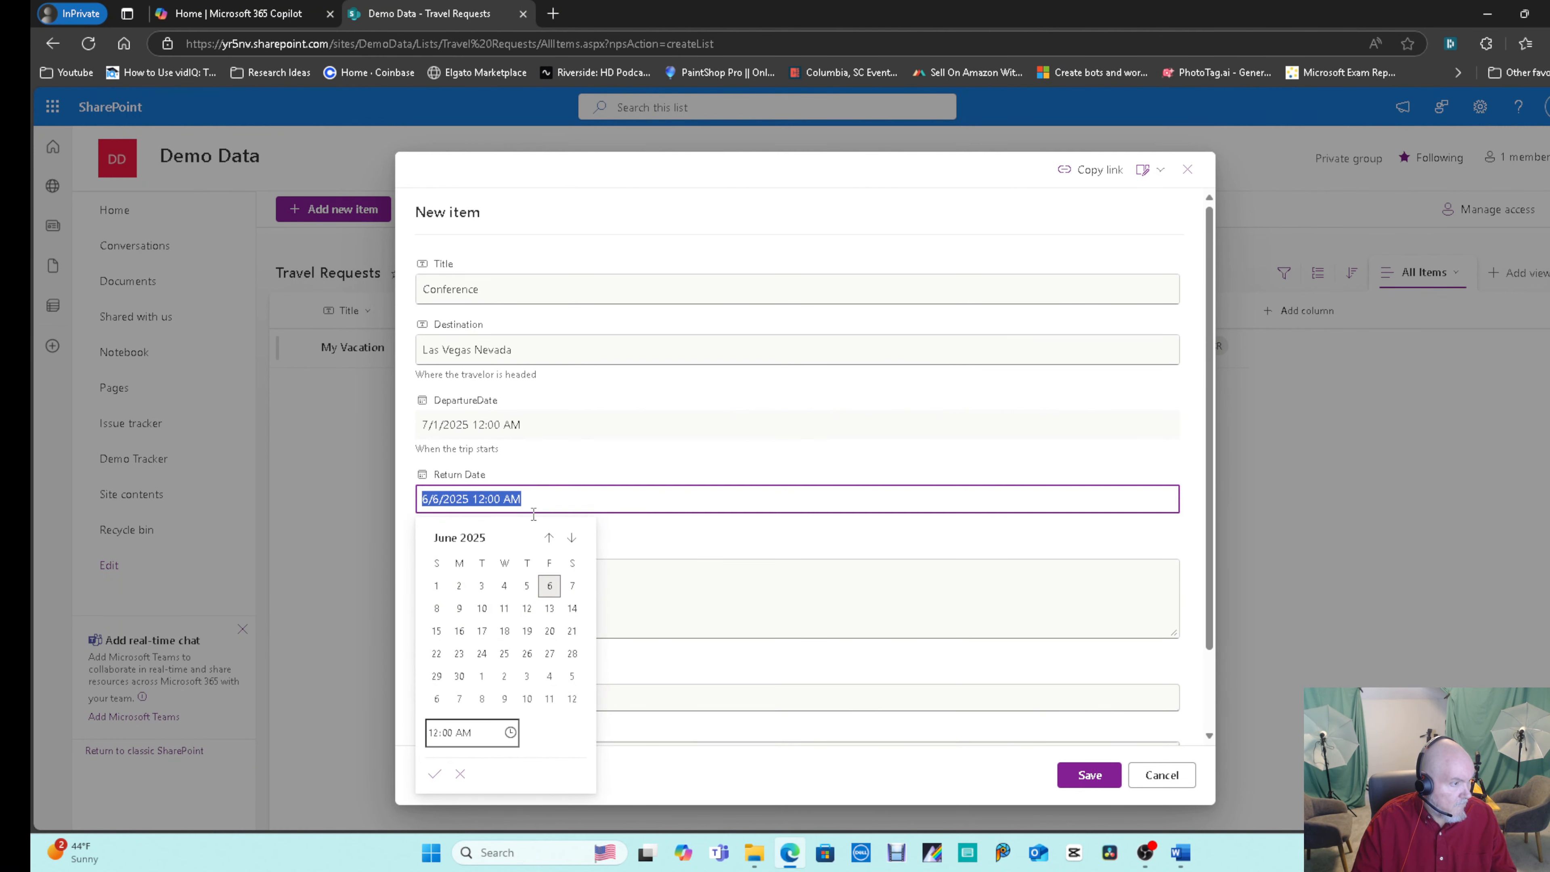
{"action": "left_click", "coordinate": [571, 538]}
{"action": "left_click", "coordinate": [550, 608]}
{"action": "left_click", "coordinate": [661, 516]}
Enter "Power Platform Conference" as the purpose of the conference request.
{"action": "left_click", "coordinate": [573, 577]}
{"action": "type", "text": "Power Pla"}
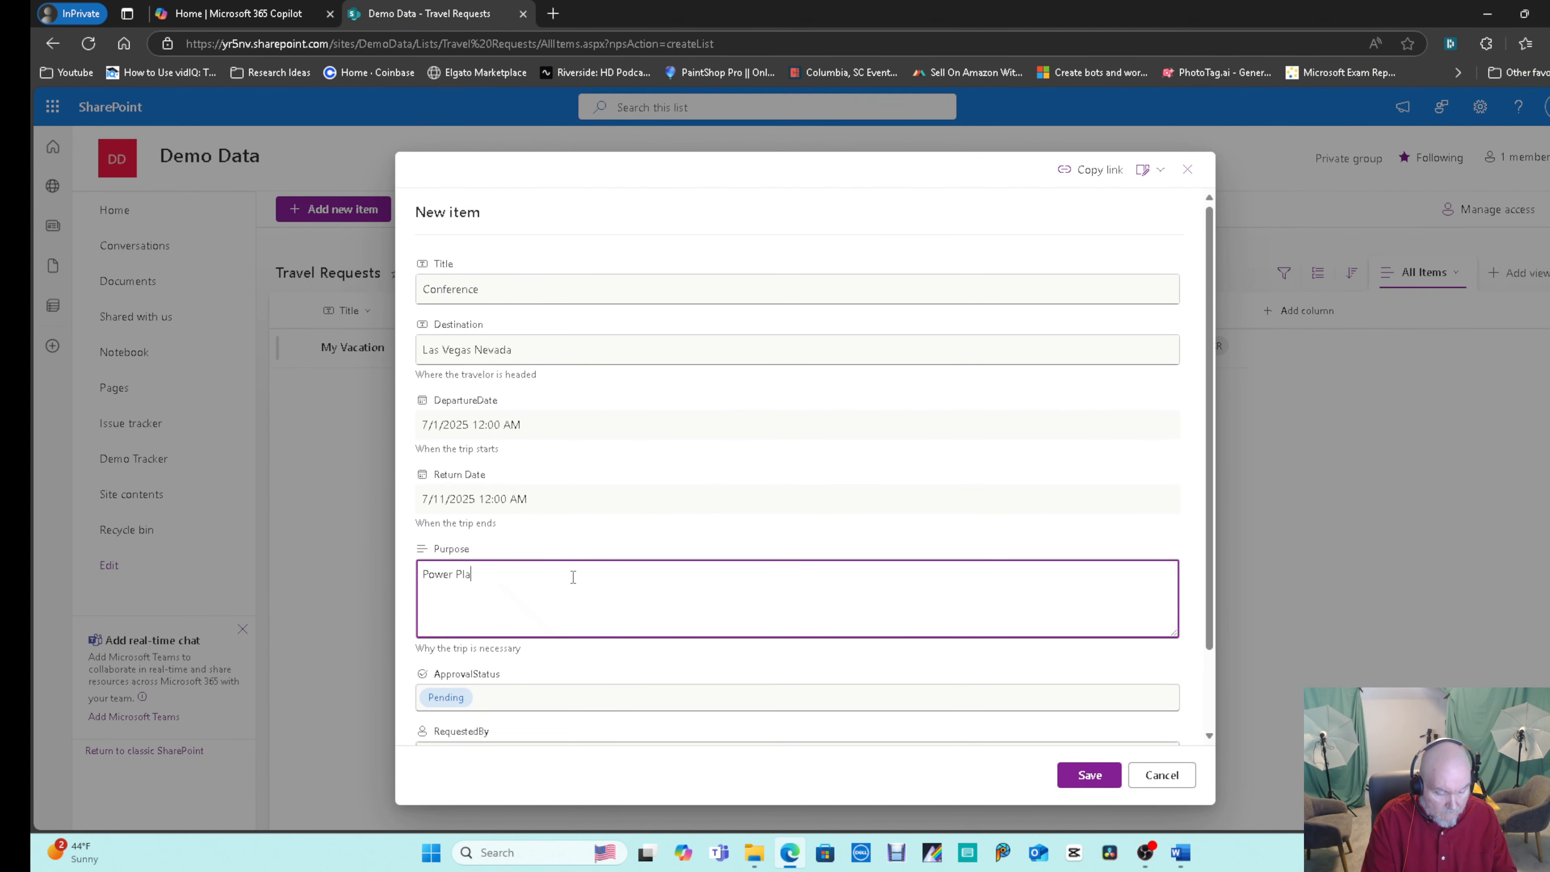
{"action": "type", "text": "tform Conference"}
Change the conference request's departure date to 10/5/2025 and its return date to 10/10/2025.
{"action": "left_click", "coordinate": [550, 427]}
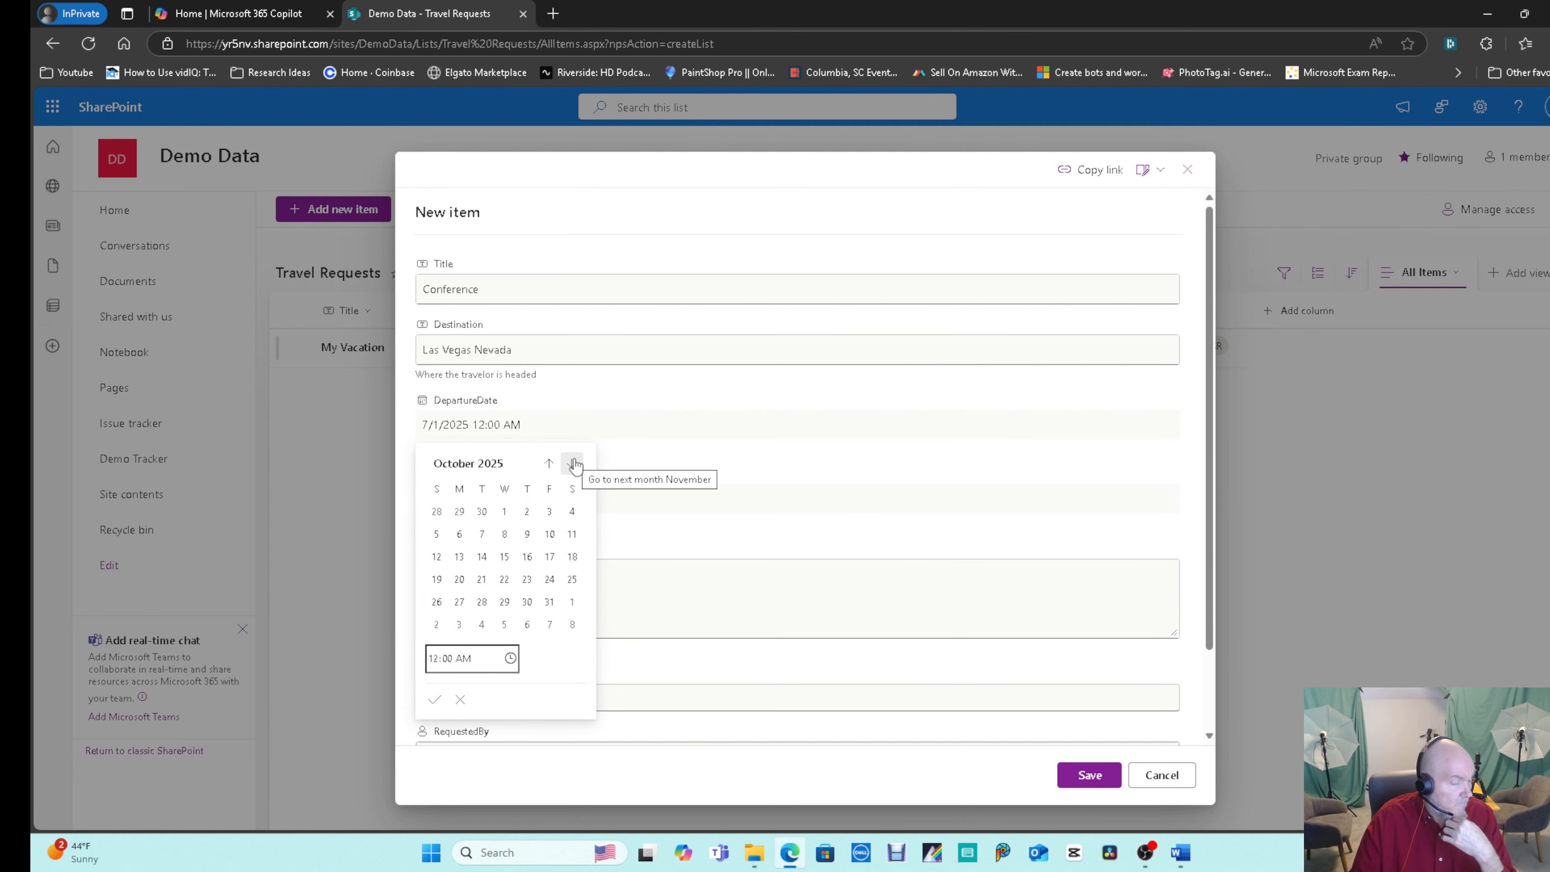
{"action": "left_click", "coordinate": [437, 534]}
{"action": "left_click", "coordinate": [655, 499]}
{"action": "left_click", "coordinate": [571, 537]}
{"action": "left_click", "coordinate": [572, 538]}
{"action": "left_click", "coordinate": [571, 537]}
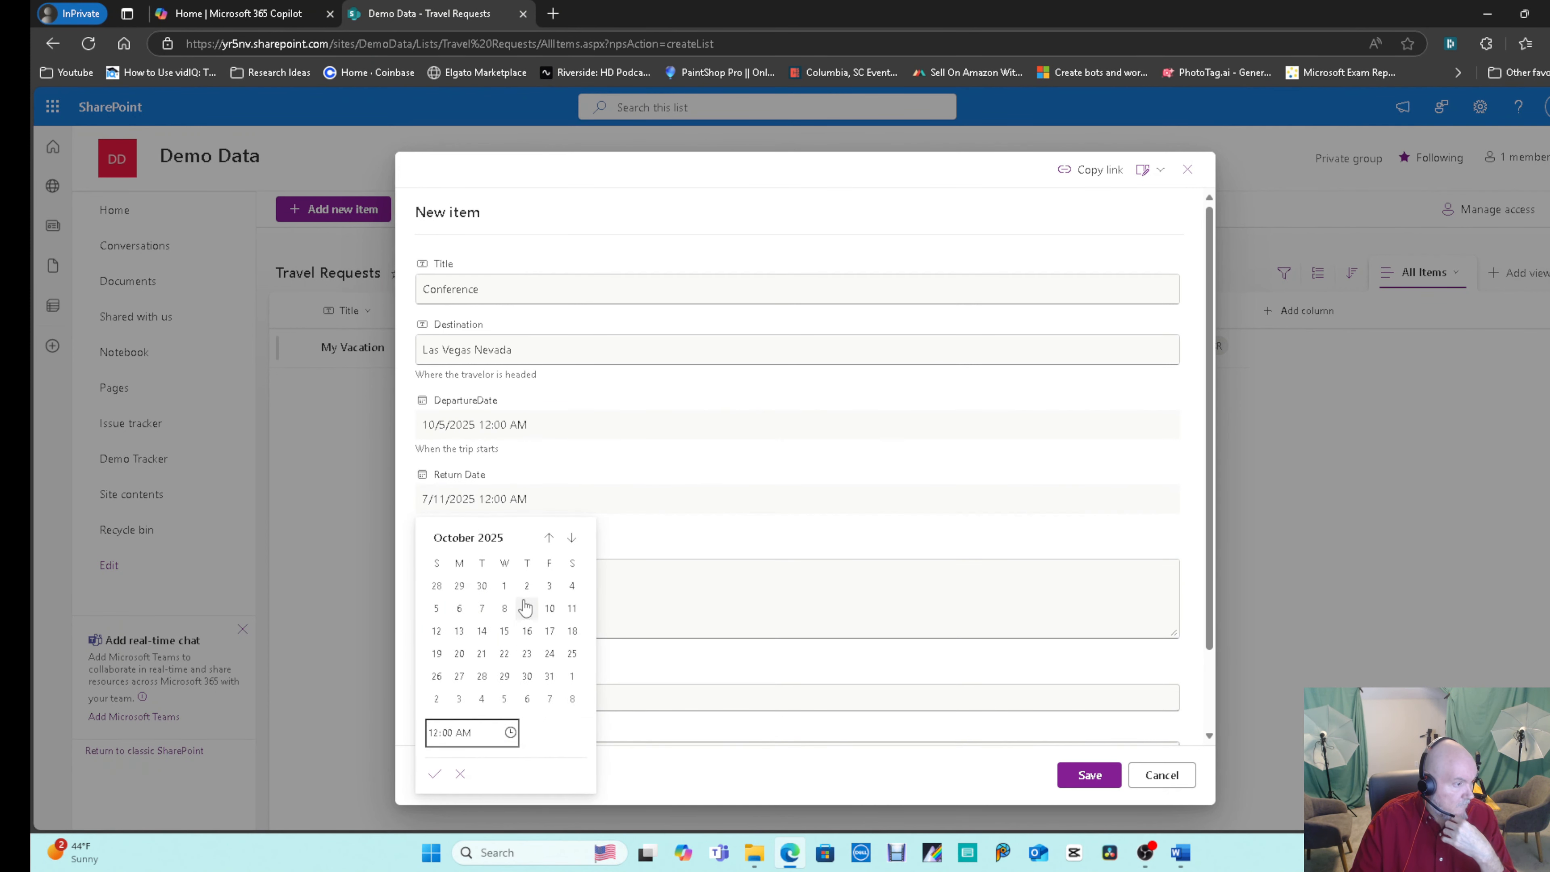
{"action": "left_click", "coordinate": [549, 608]}
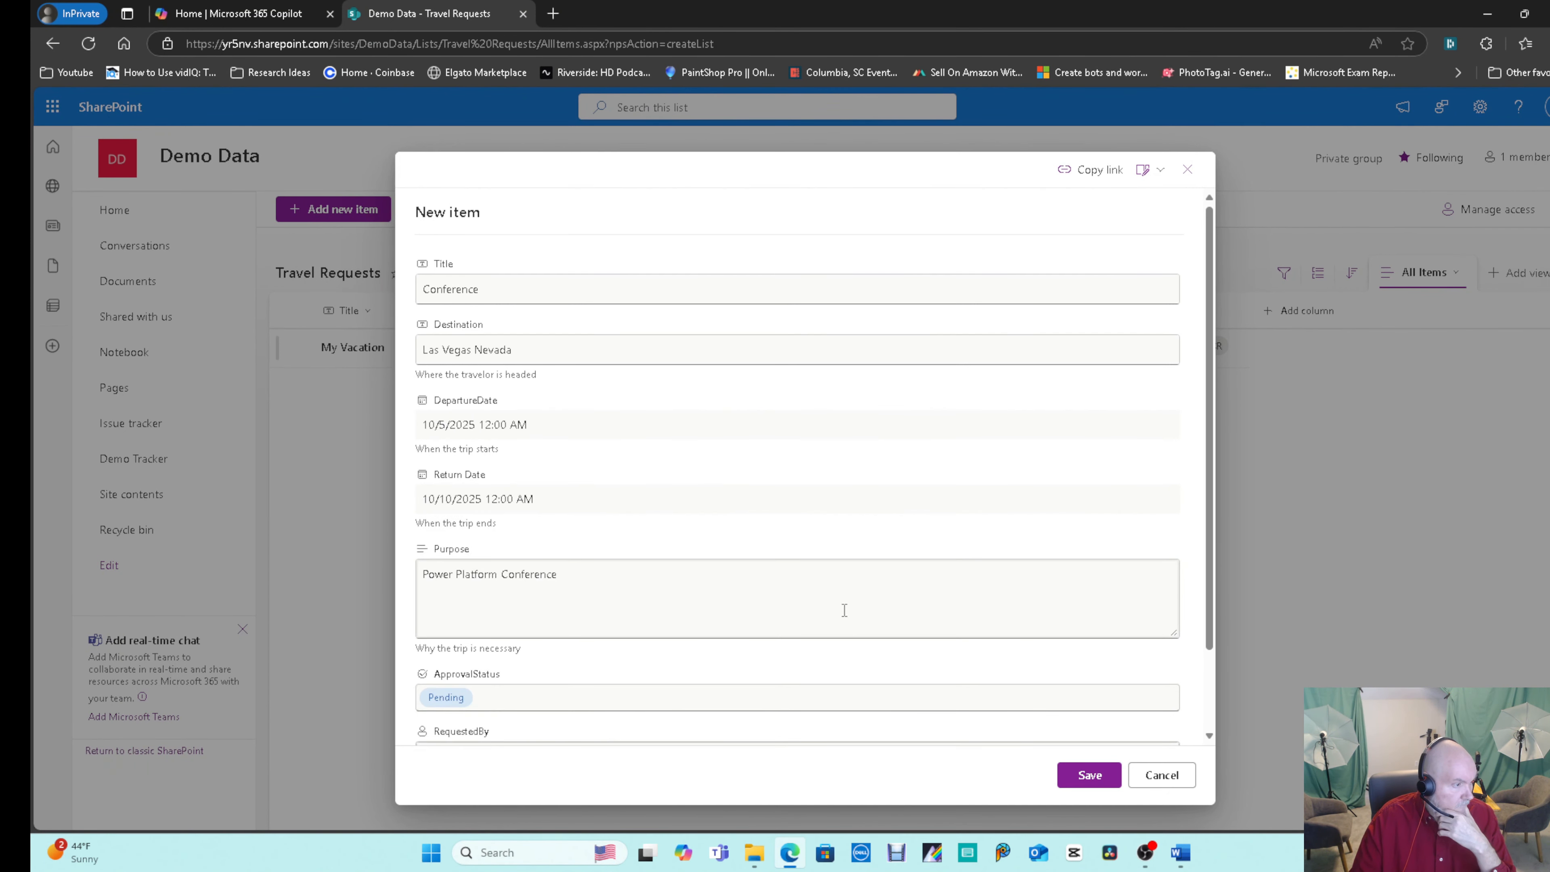
Fill in the requester's name in RequestedBy and save the conference request.
{"action": "scroll", "coordinate": [822, 680], "scroll_direction": "down", "scroll_amount": 2}
{"action": "left_click", "coordinate": [822, 680]}
{"action": "type", "text": "Dan"}
{"action": "left_click", "coordinate": [519, 710]}
{"action": "left_click", "coordinate": [1089, 775]}
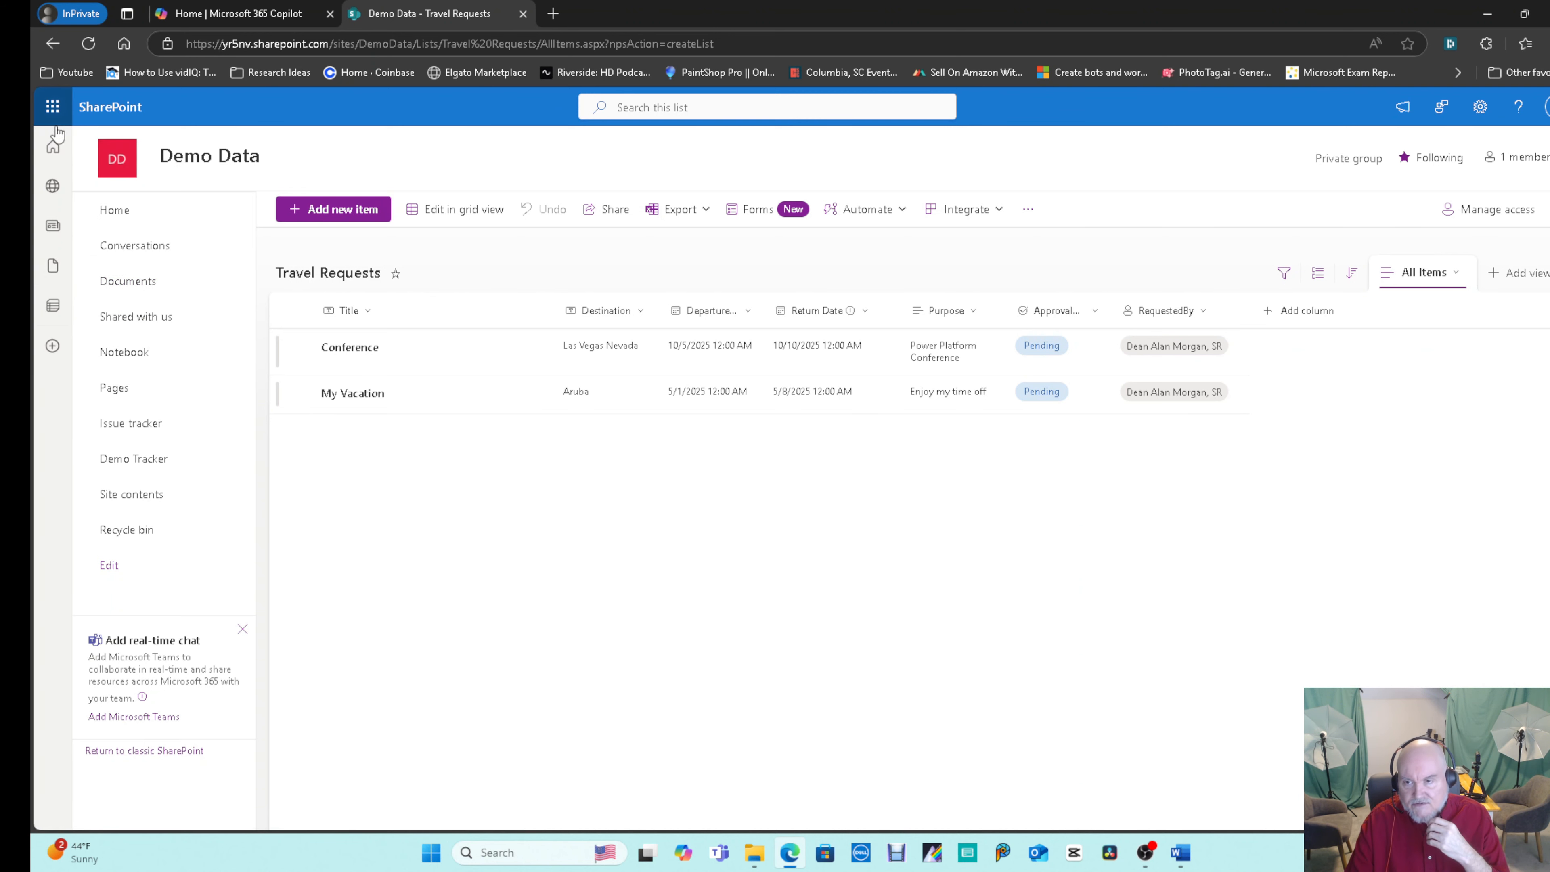
Switch to Power Apps and start creating a blank app.
{"action": "left_click", "coordinate": [52, 106]}
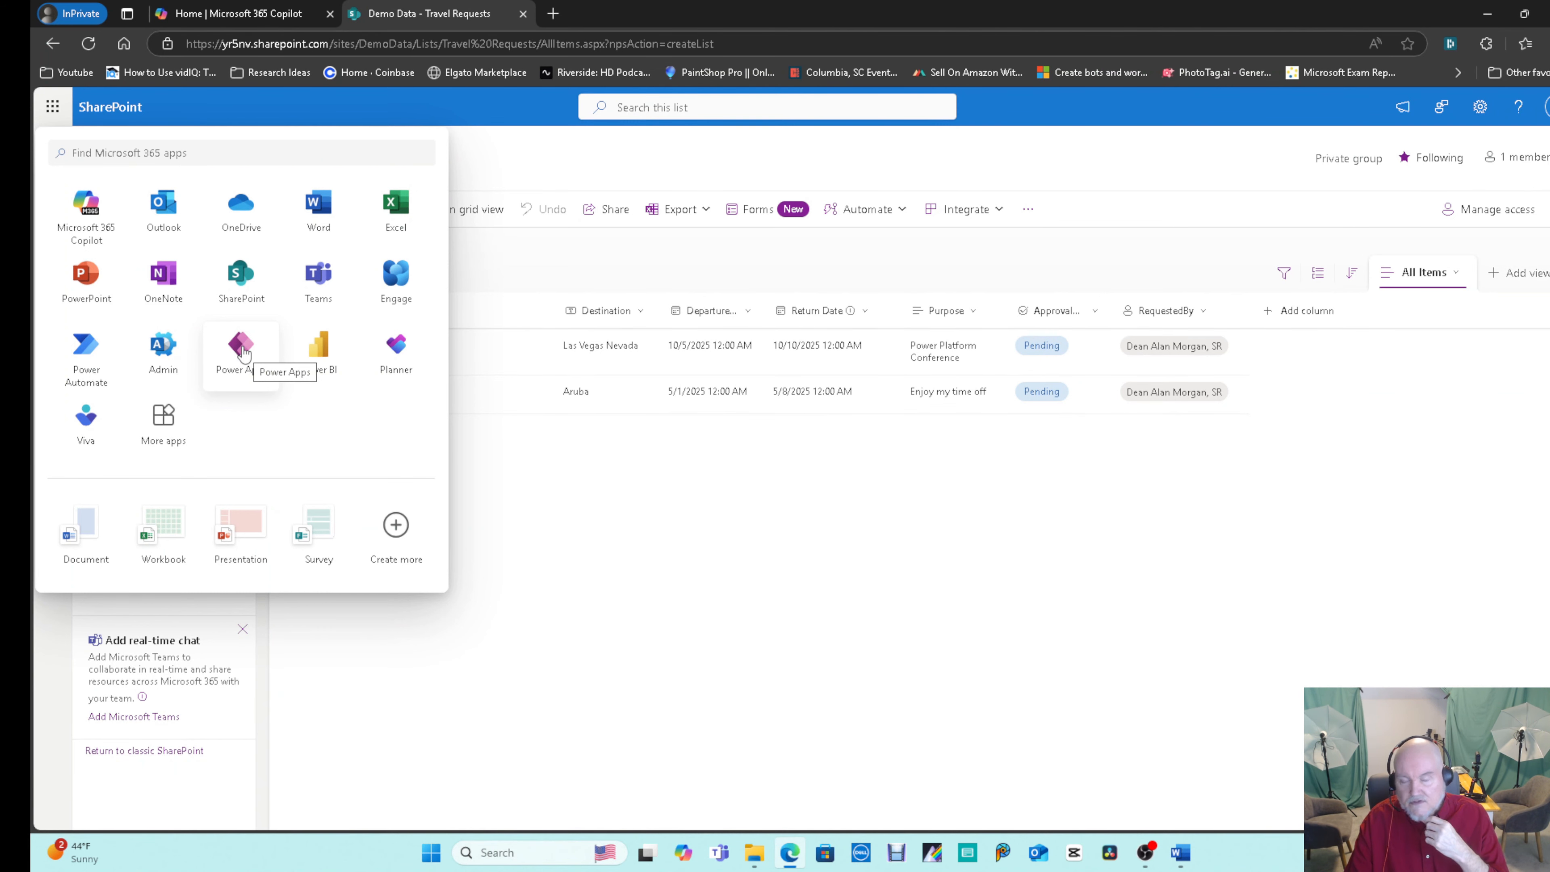
{"action": "left_click", "coordinate": [242, 348]}
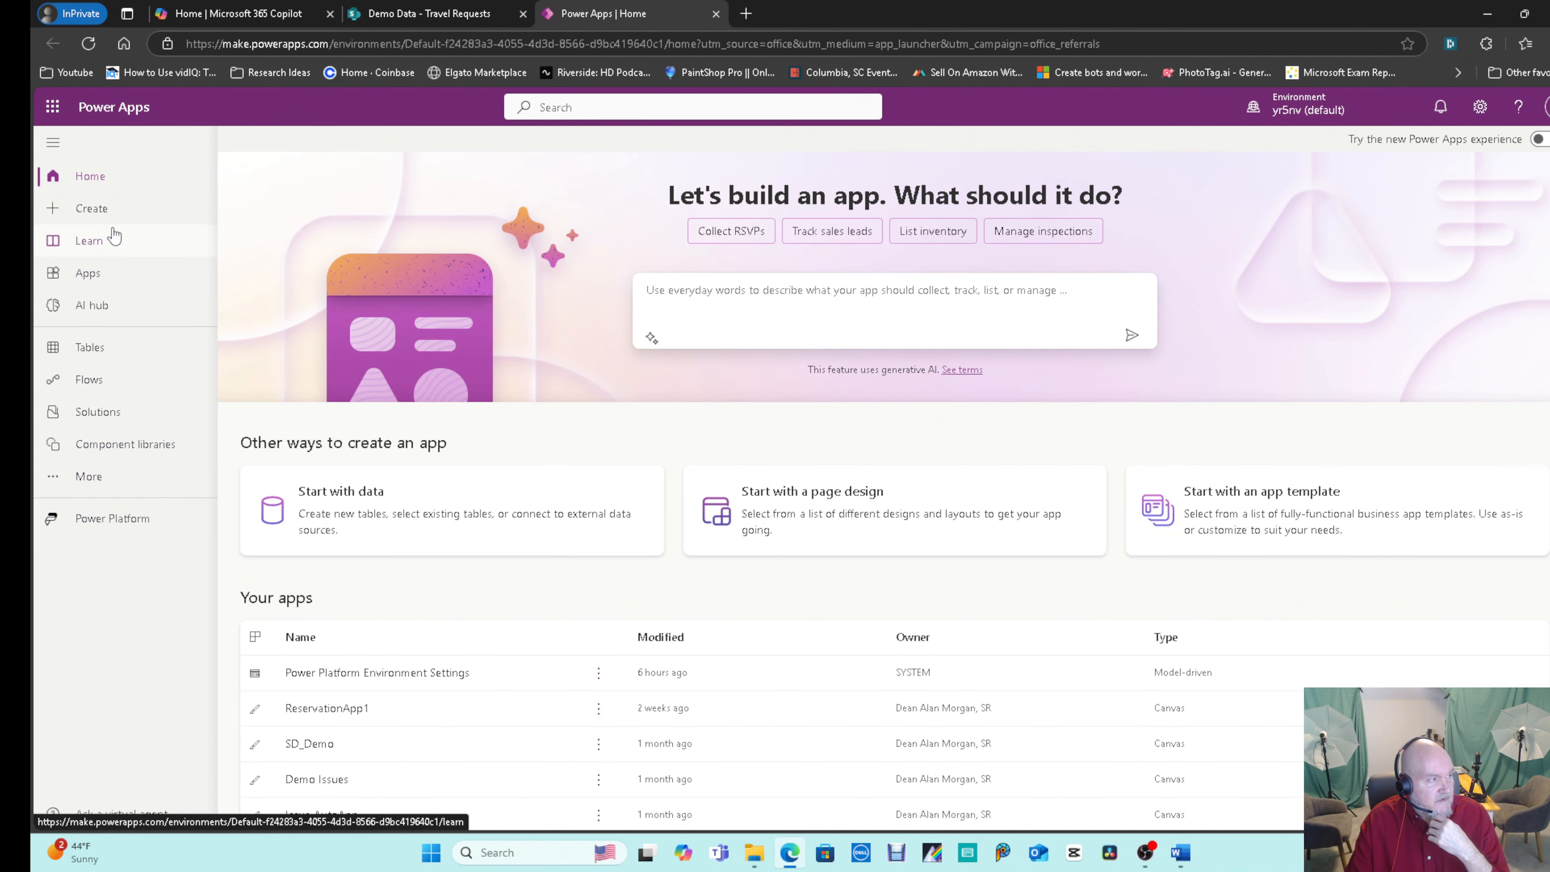
{"action": "left_click", "coordinate": [92, 209]}
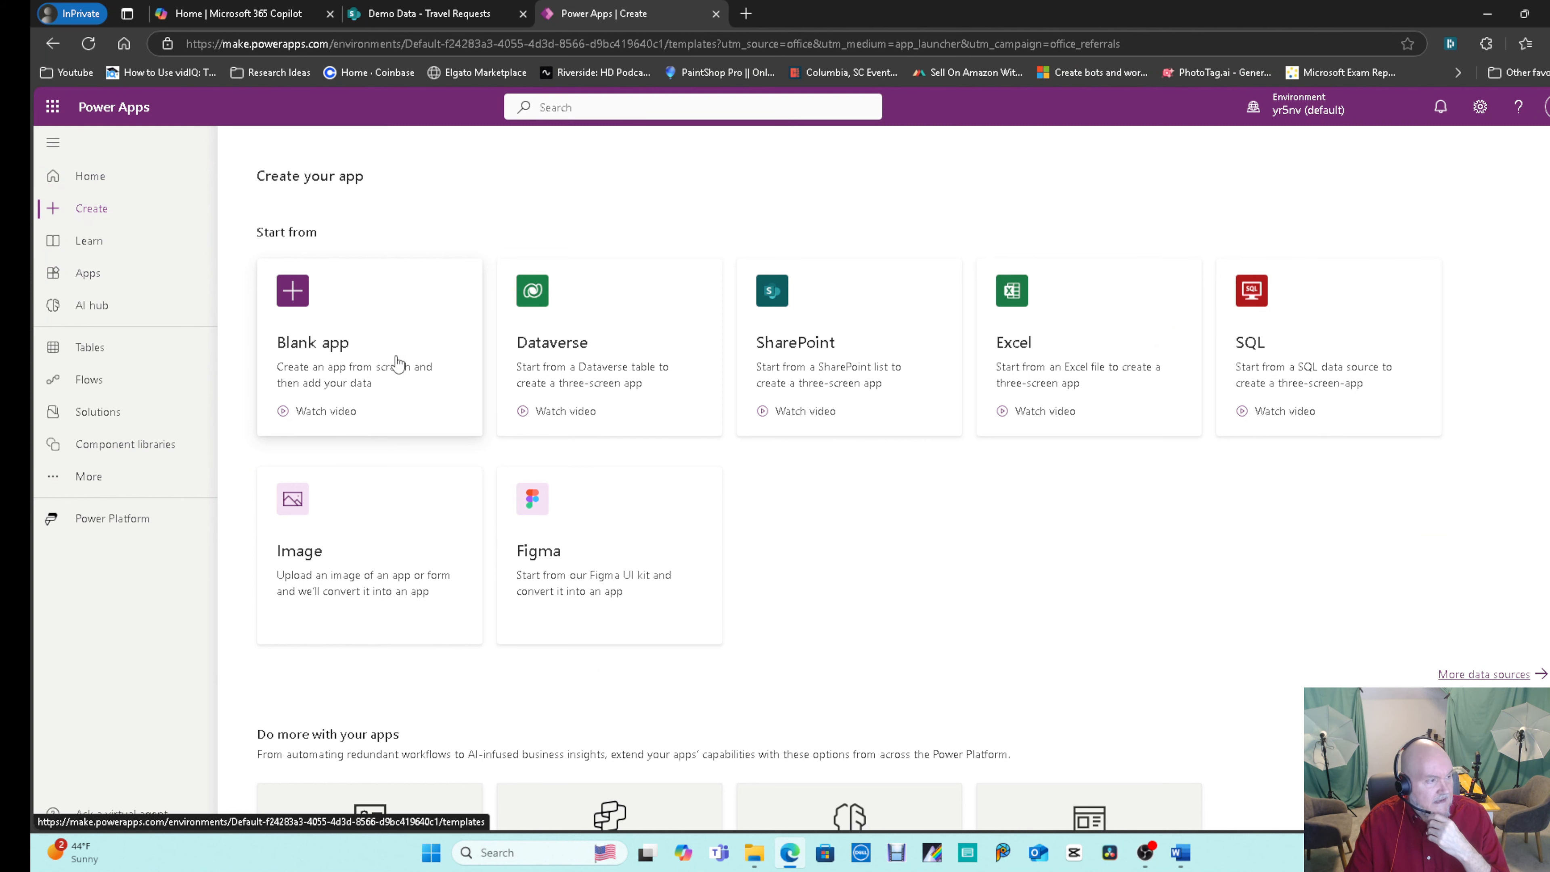
{"action": "left_click", "coordinate": [378, 370]}
{"action": "scroll", "coordinate": [875, 496], "scroll_direction": "down", "scroll_amount": 1}
{"action": "scroll", "coordinate": [875, 495], "scroll_direction": "up", "scroll_amount": 1}
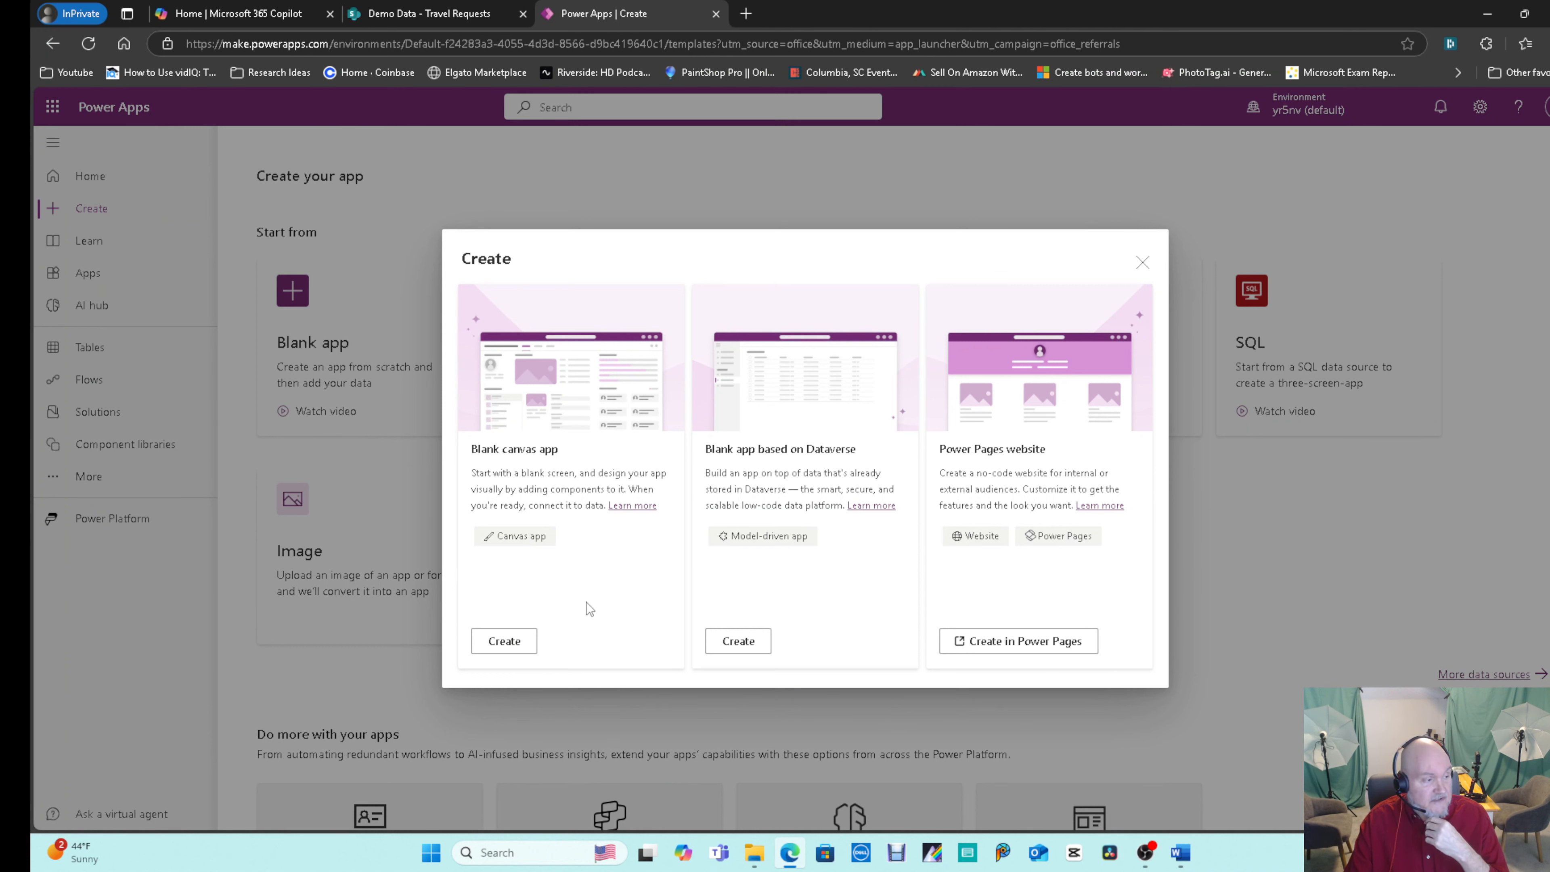
Create a blank canvas app named TraveRequestApp in Tablet format and skip the welcome dialog.
{"action": "left_click", "coordinate": [513, 641]}
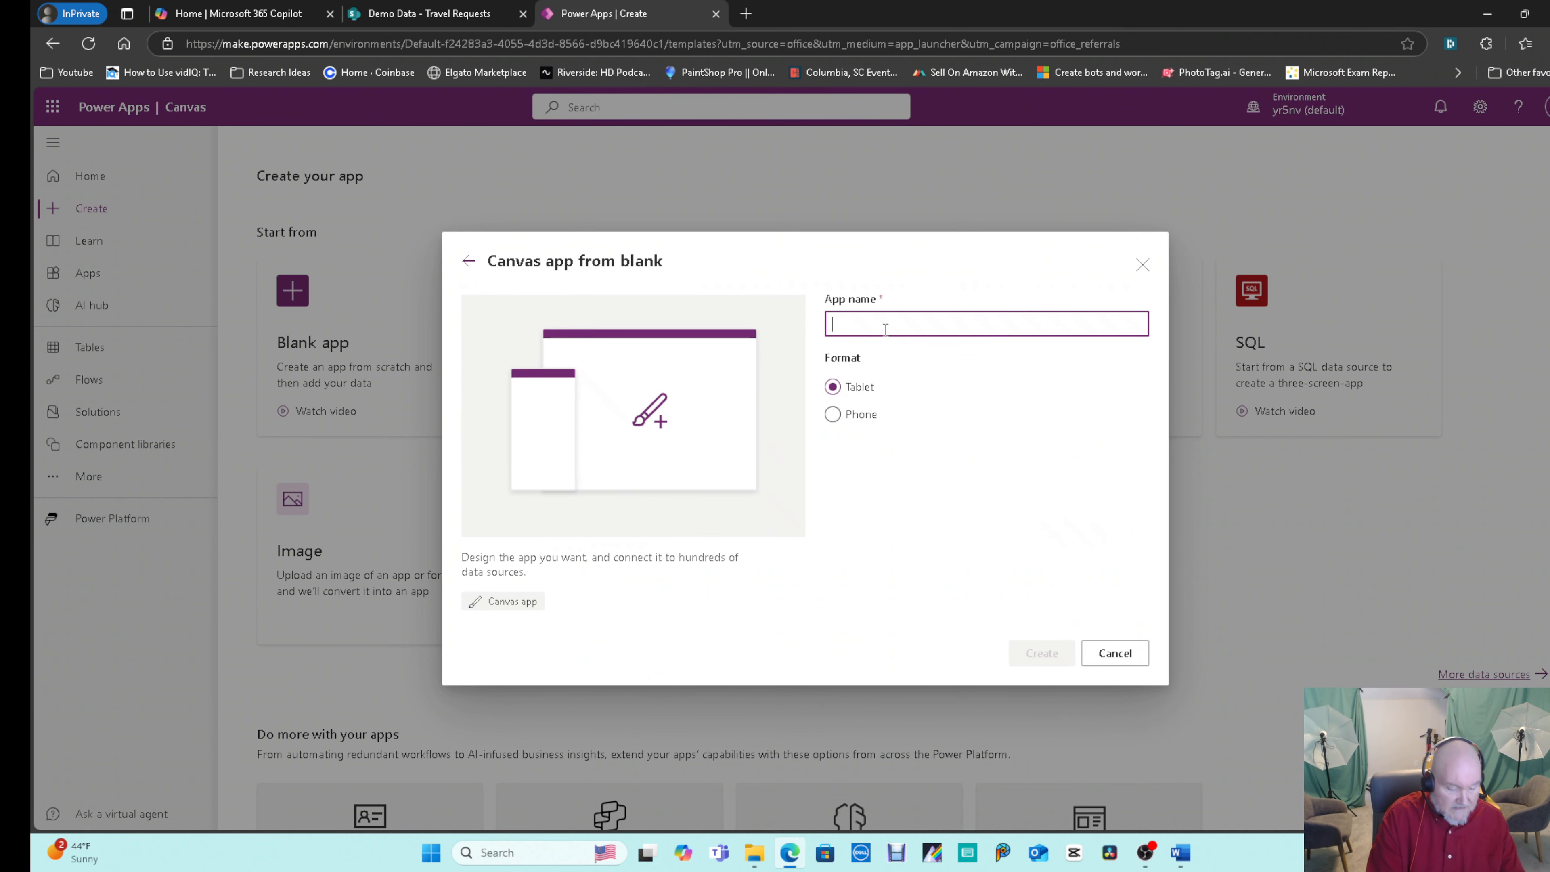
{"action": "type", "text": "TraveReq"}
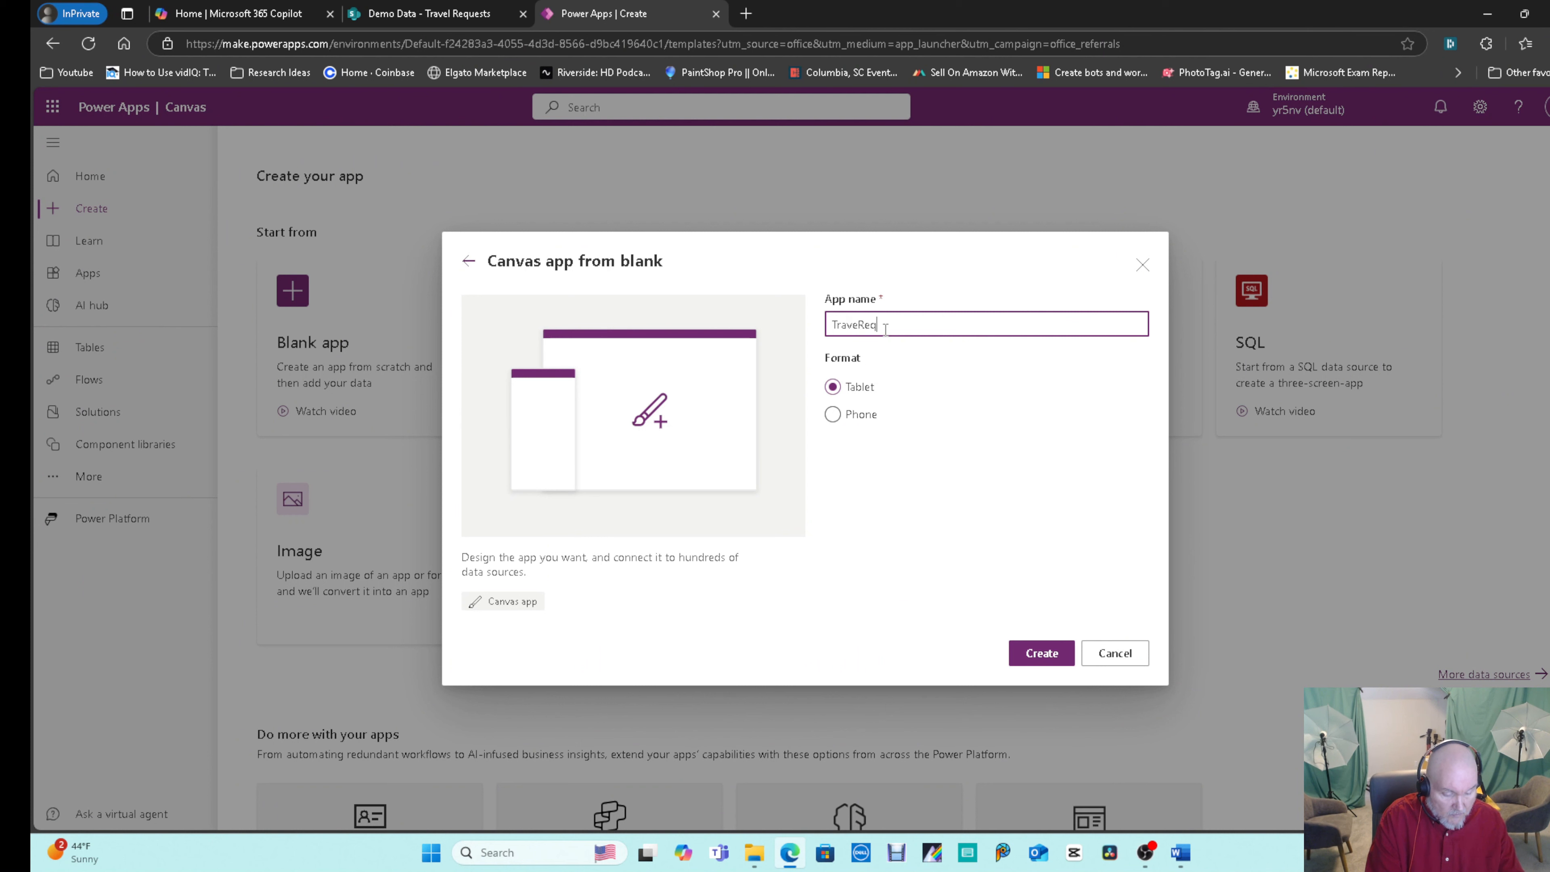
{"action": "type", "text": "uestApp"}
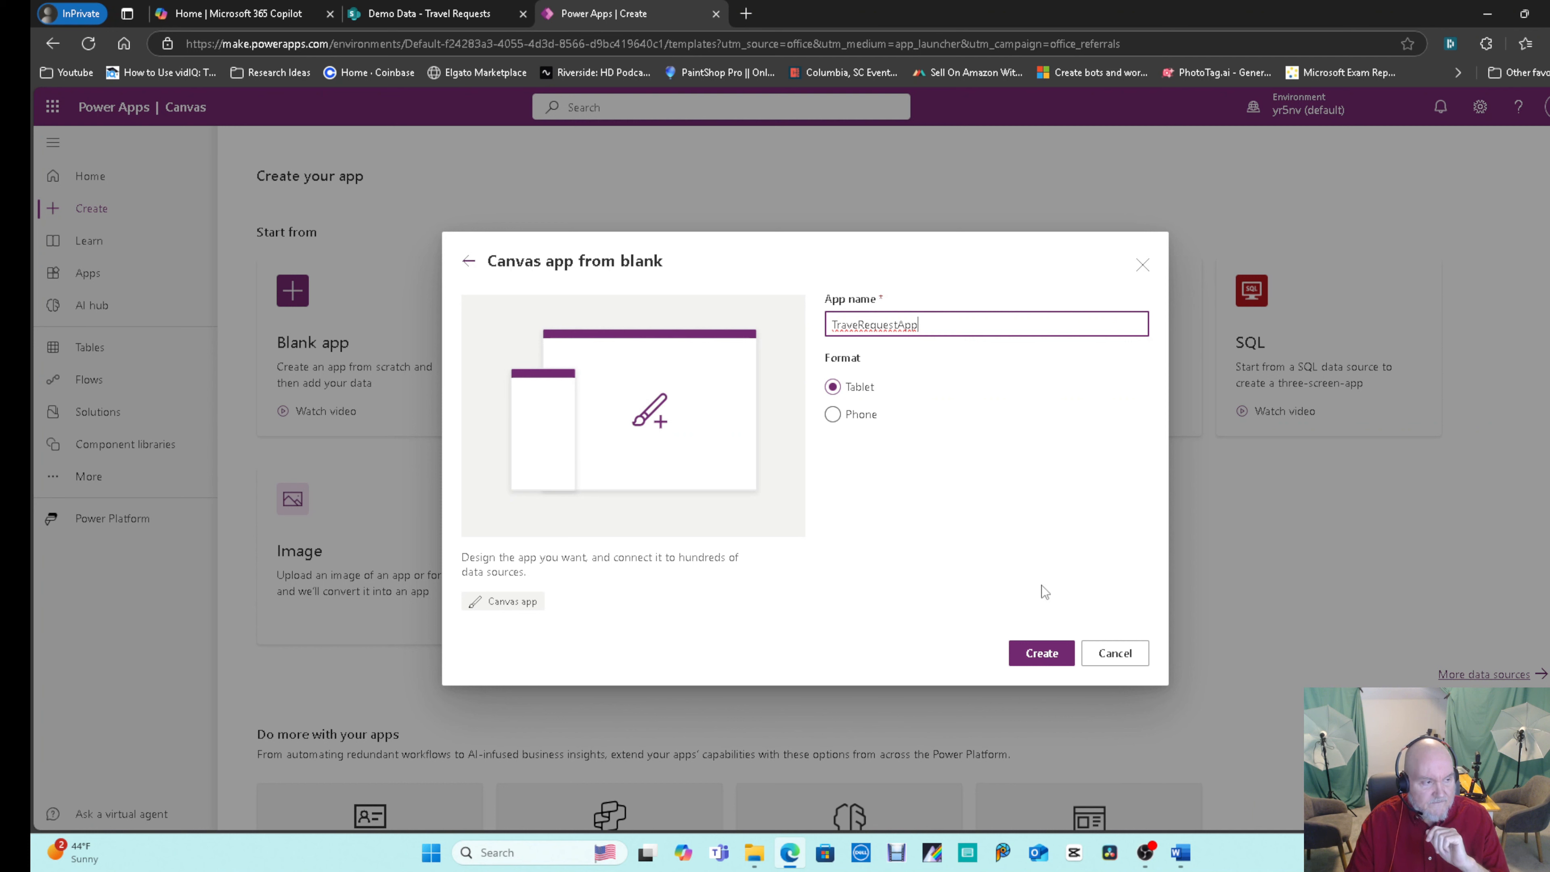
{"action": "left_click", "coordinate": [1042, 653]}
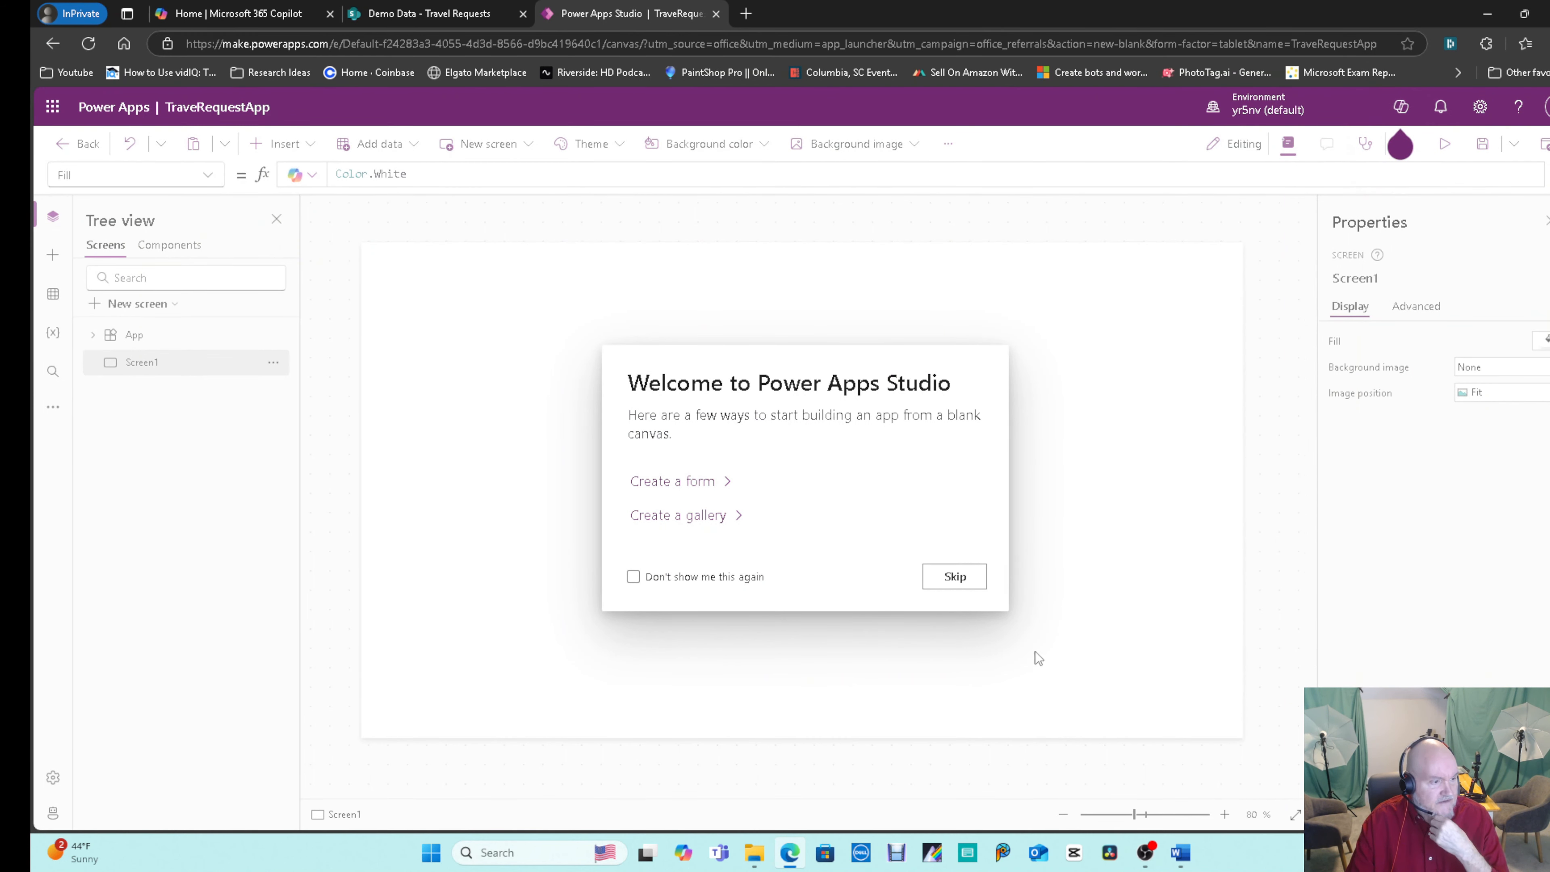
{"action": "left_click", "coordinate": [956, 577]}
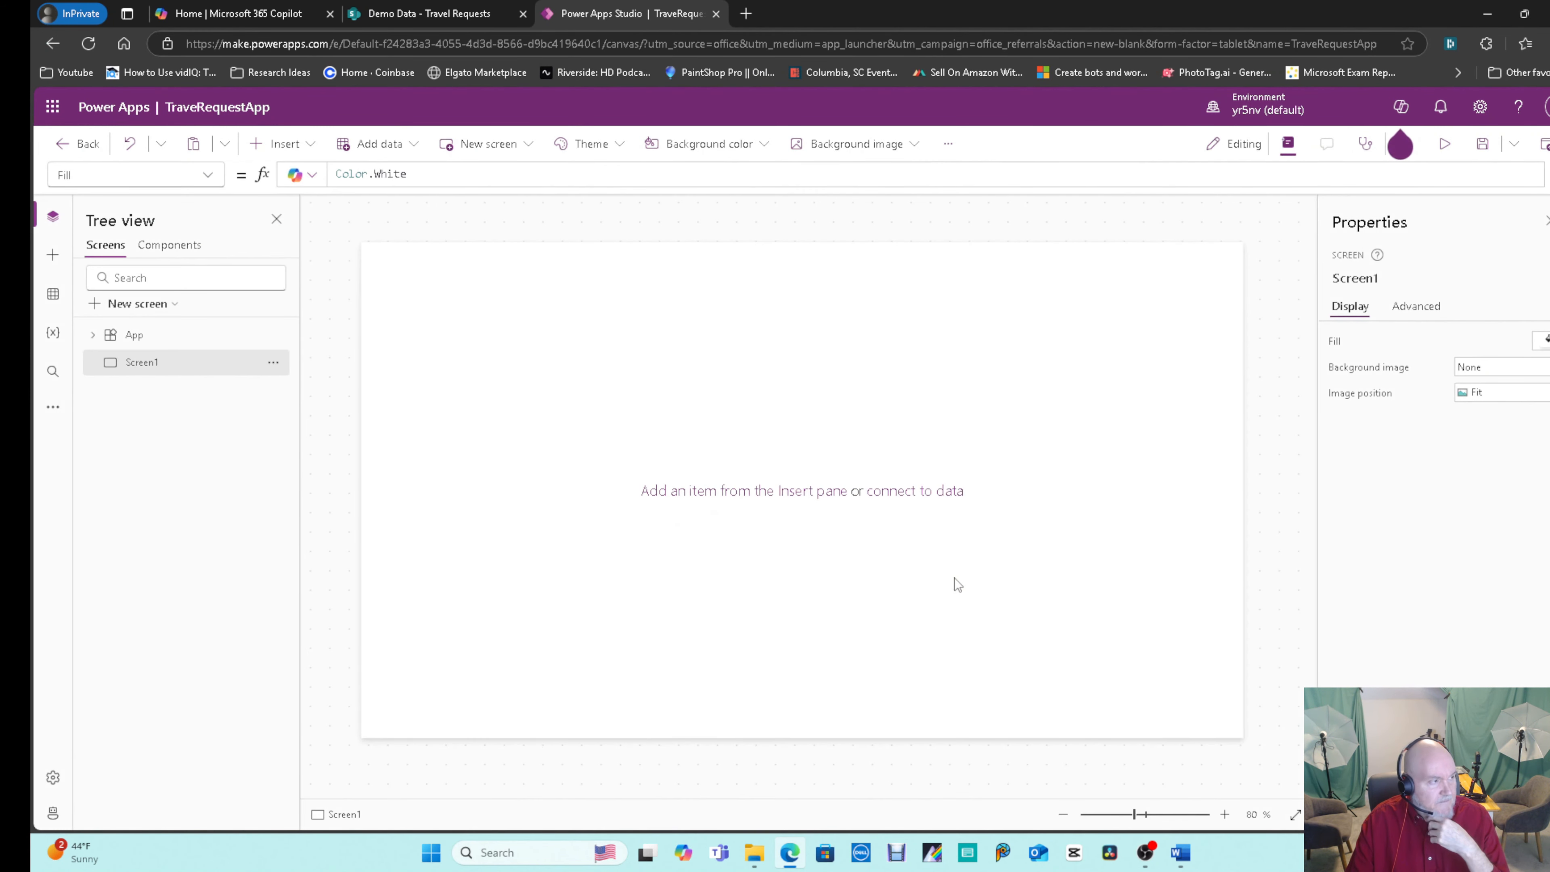
Copy the Demo Data site address, up to DemoData, from the SharePoint list page and return to the Power Apps canvas app.
{"action": "left_click", "coordinate": [52, 297]}
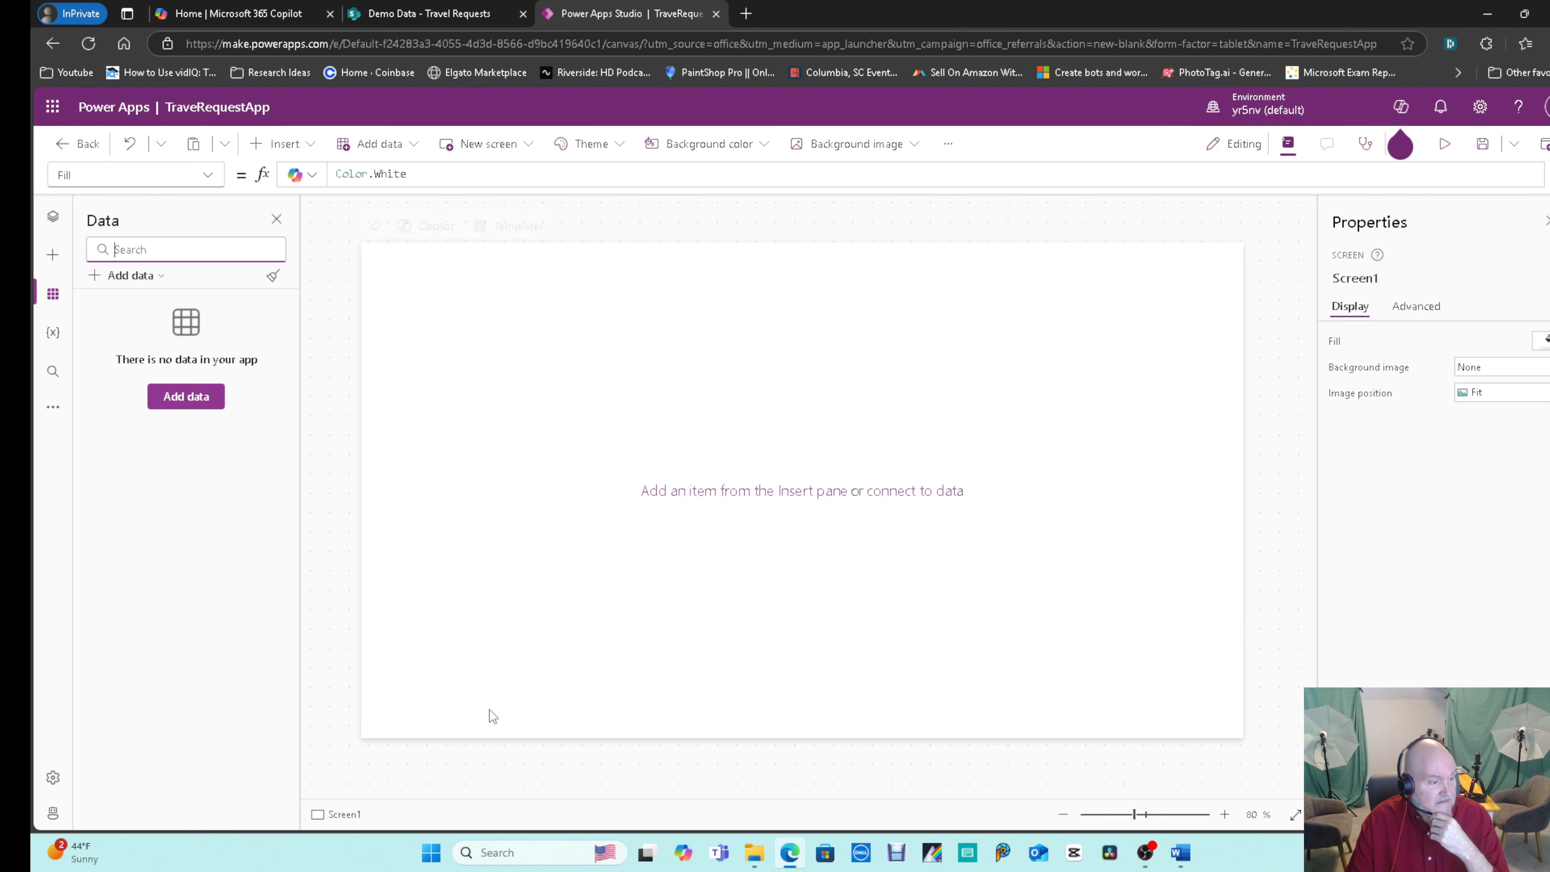
{"action": "left_click", "coordinate": [427, 13]}
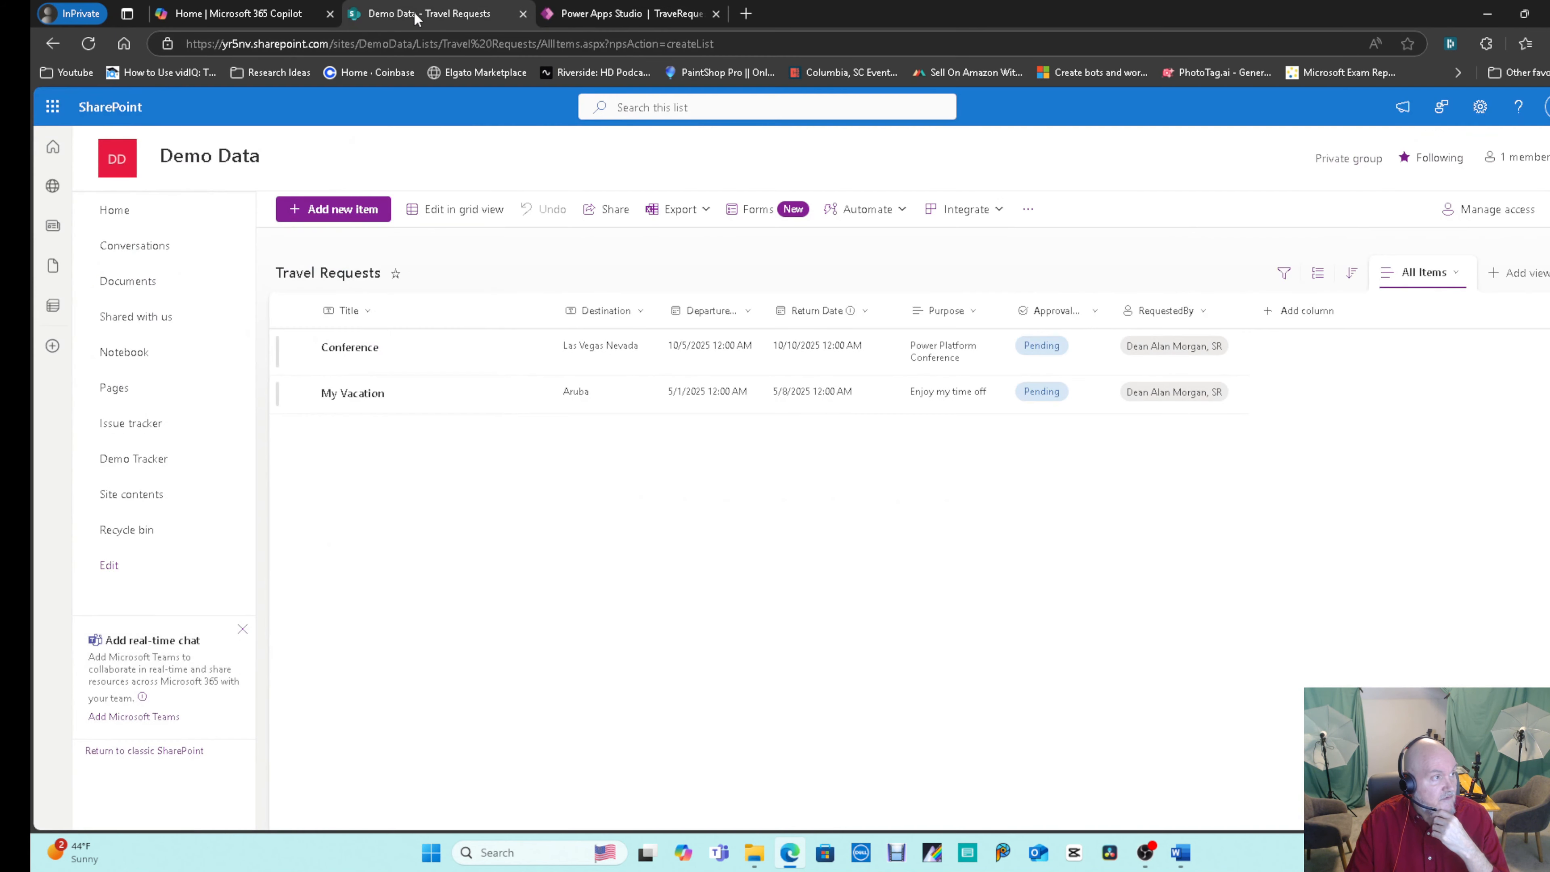
{"action": "left_click", "coordinate": [396, 43]}
{"action": "left_click", "coordinate": [396, 43]}
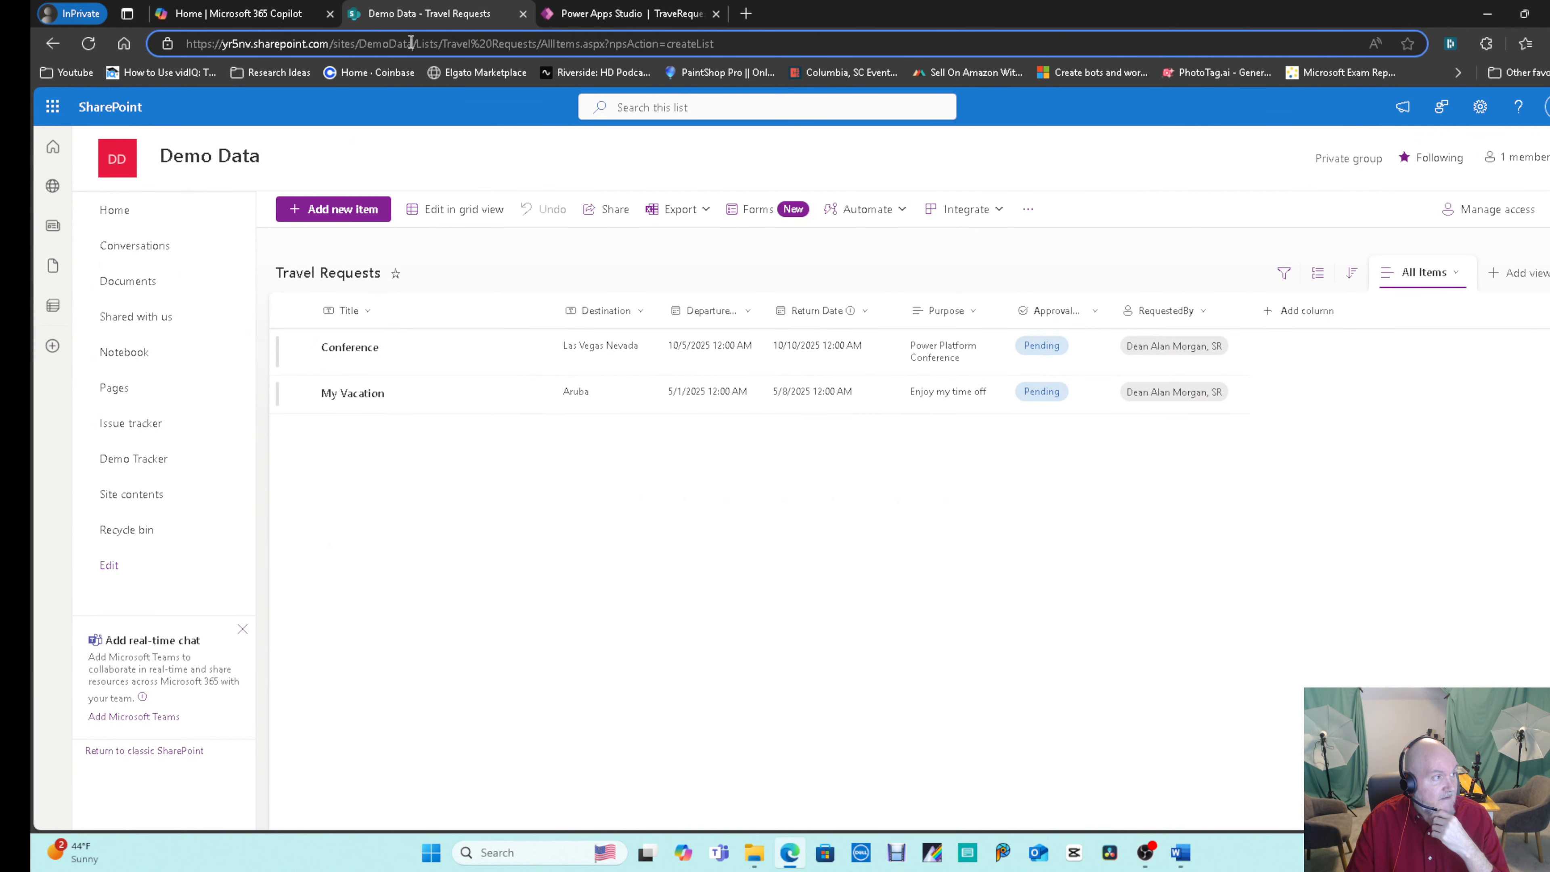
{"action": "left_click_drag", "start_coordinate": [413, 43], "coordinate": [185, 43]}
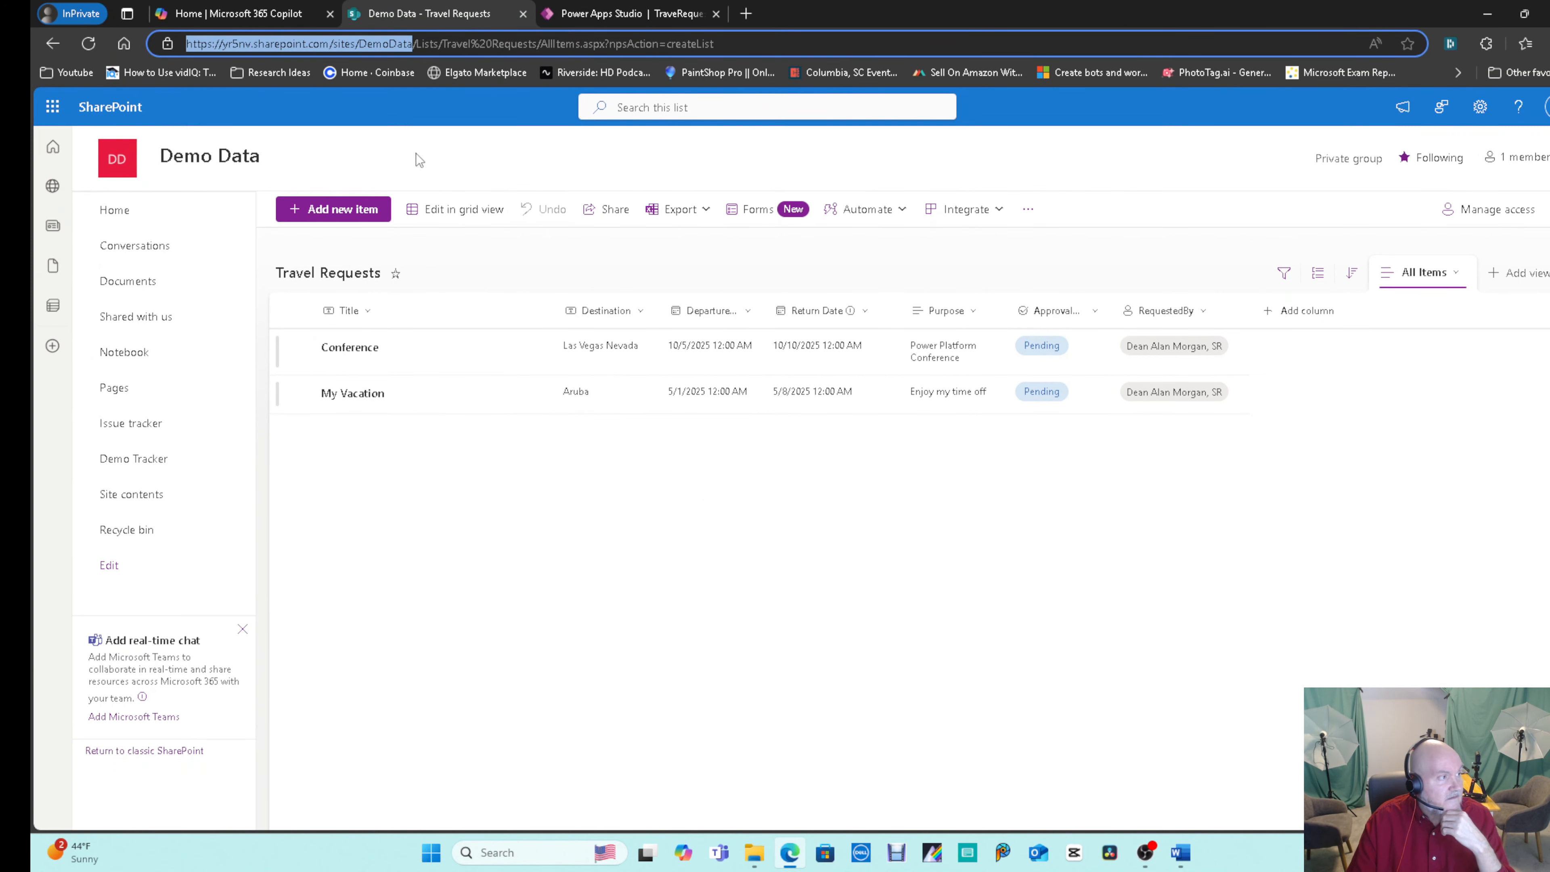
{"action": "left_click", "coordinate": [628, 14]}
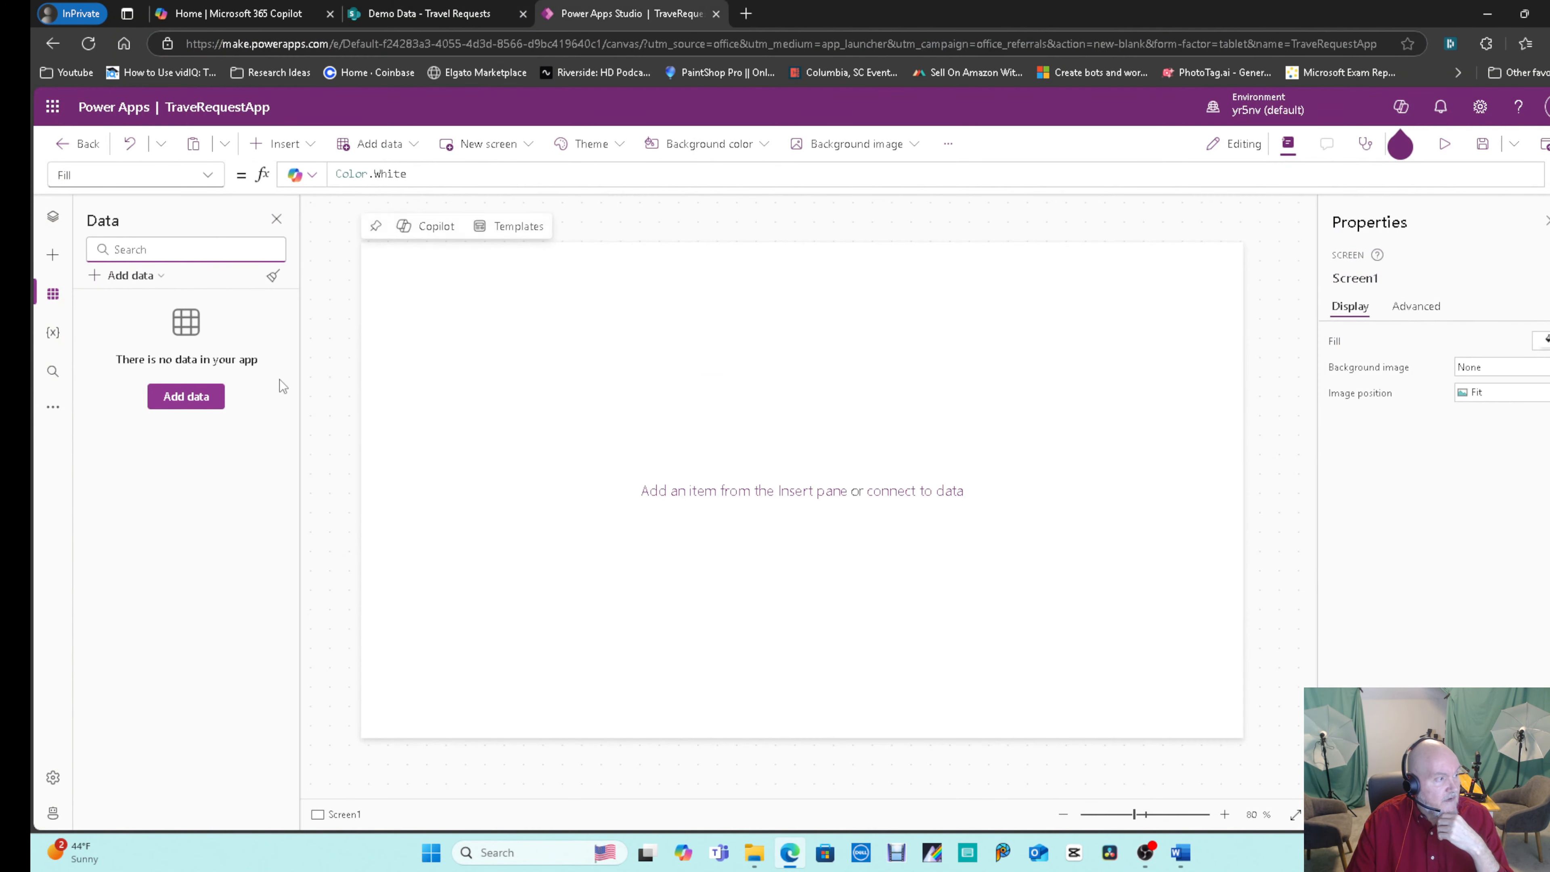
Search the app's available data sources for "sharepoint".
{"action": "left_click", "coordinate": [186, 399]}
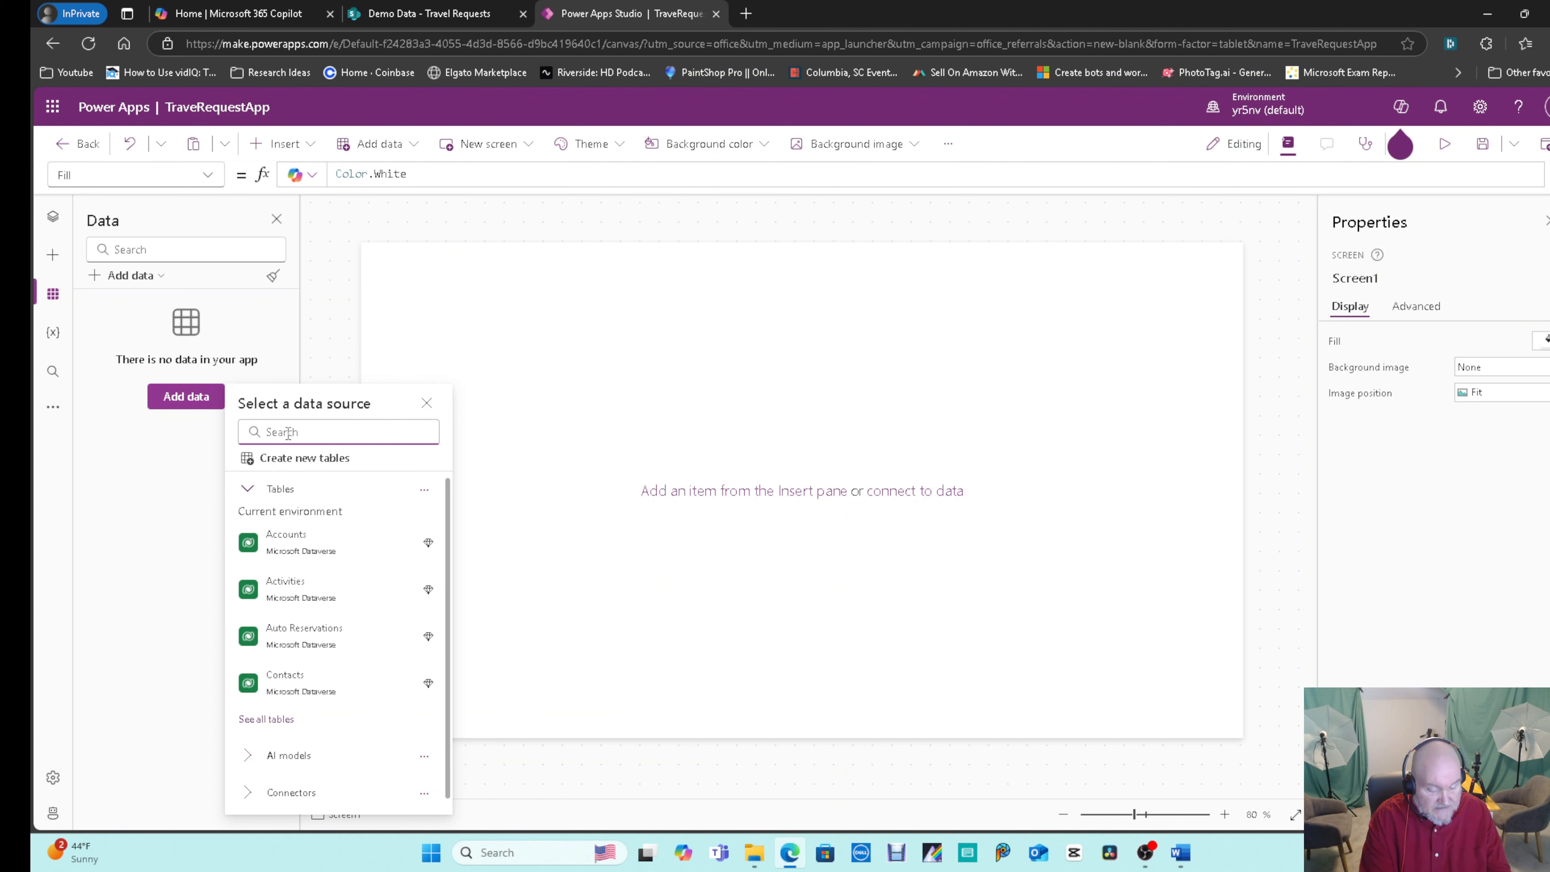
{"action": "type", "text": "sharepoiont"}
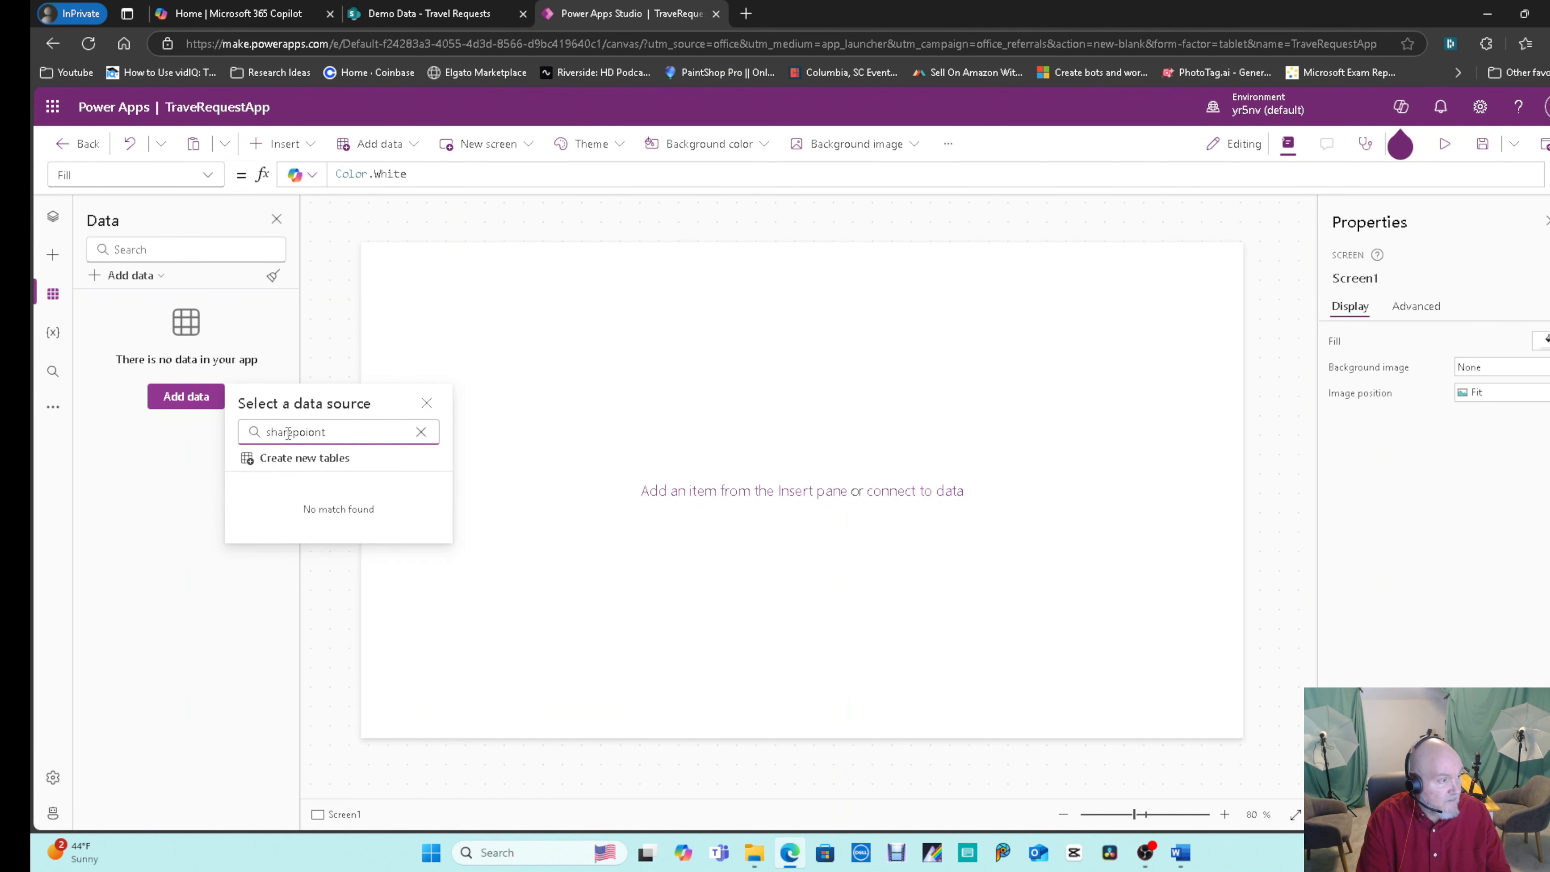
{"action": "key", "text": "BackSpace"}
{"action": "key", "text": "BackSpace"}
{"action": "key", "text": "BackSpace"}
{"action": "type", "text": "nt"}
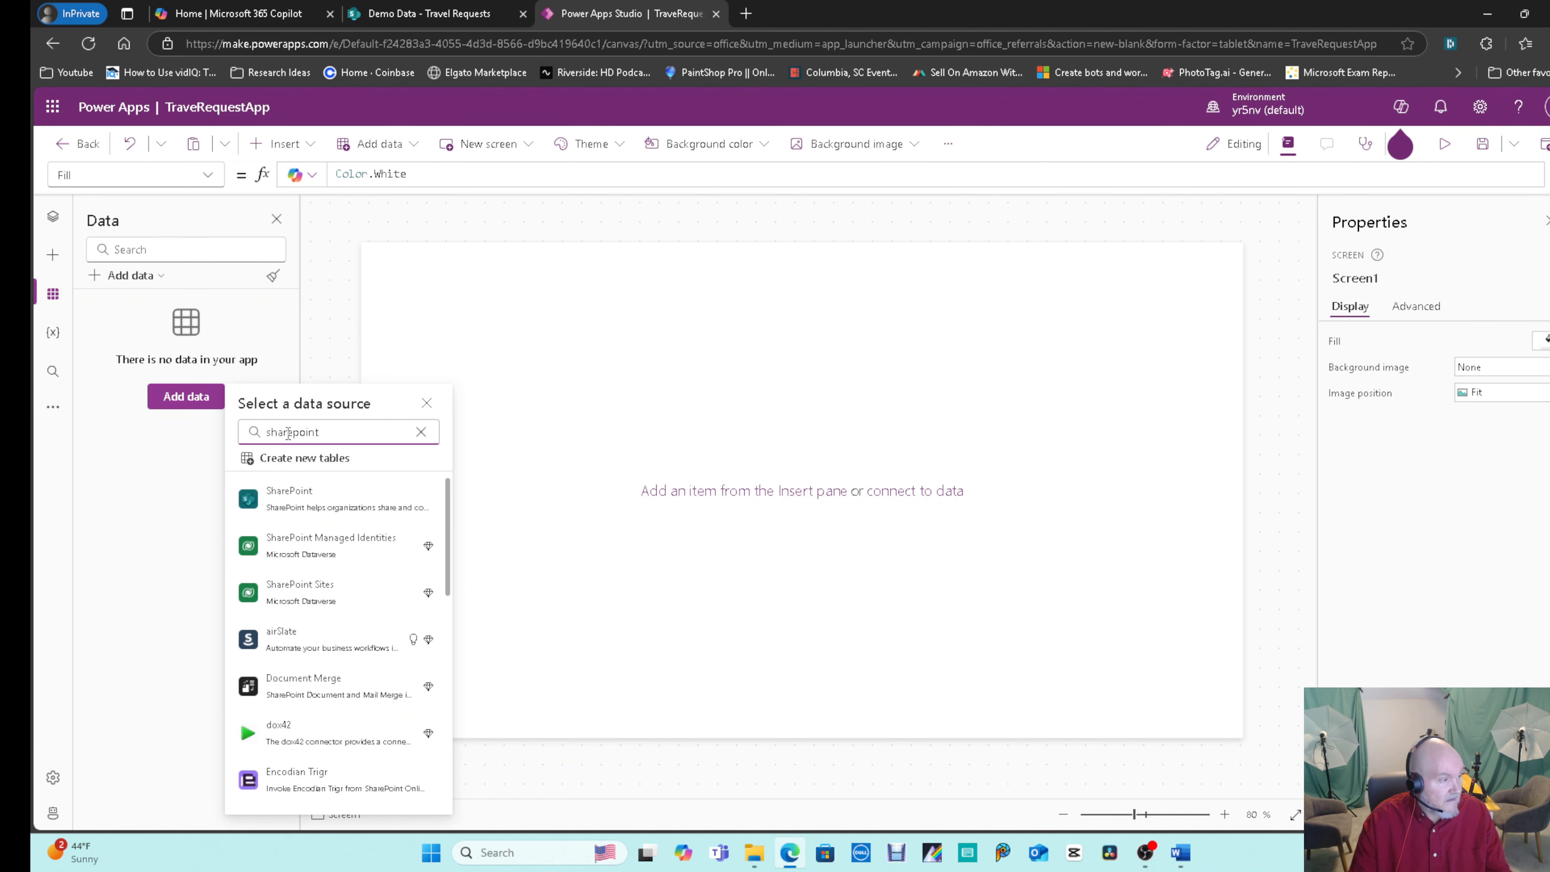
Choose the SharePoint connector with the first existing connection and connect to the Demo Data site.
{"action": "left_click", "coordinate": [306, 508]}
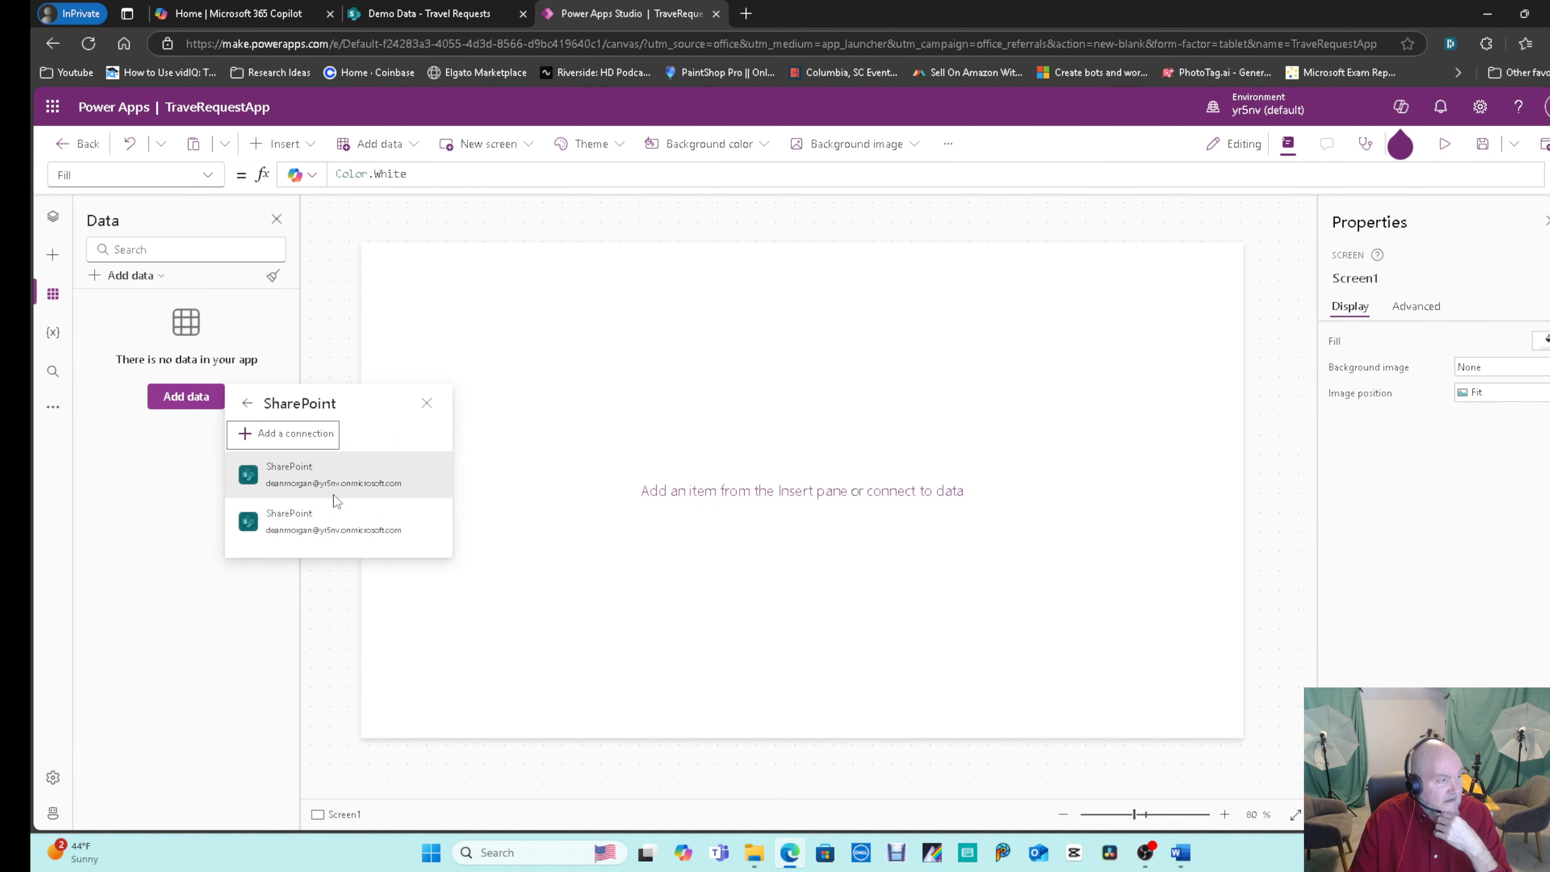
{"action": "left_click", "coordinate": [333, 480]}
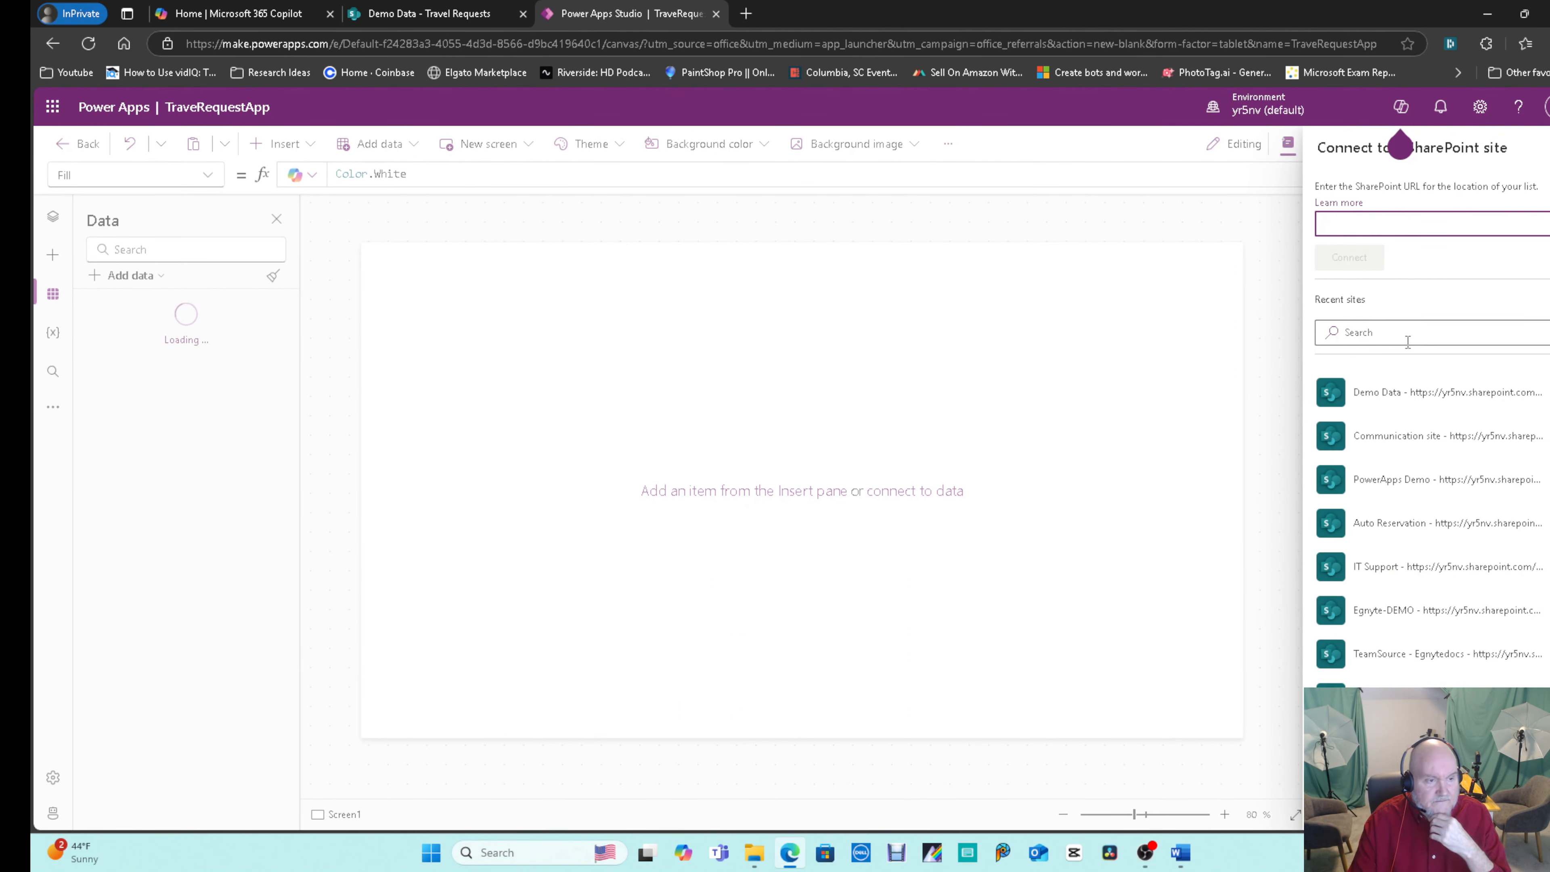
{"action": "left_click", "coordinate": [1414, 403]}
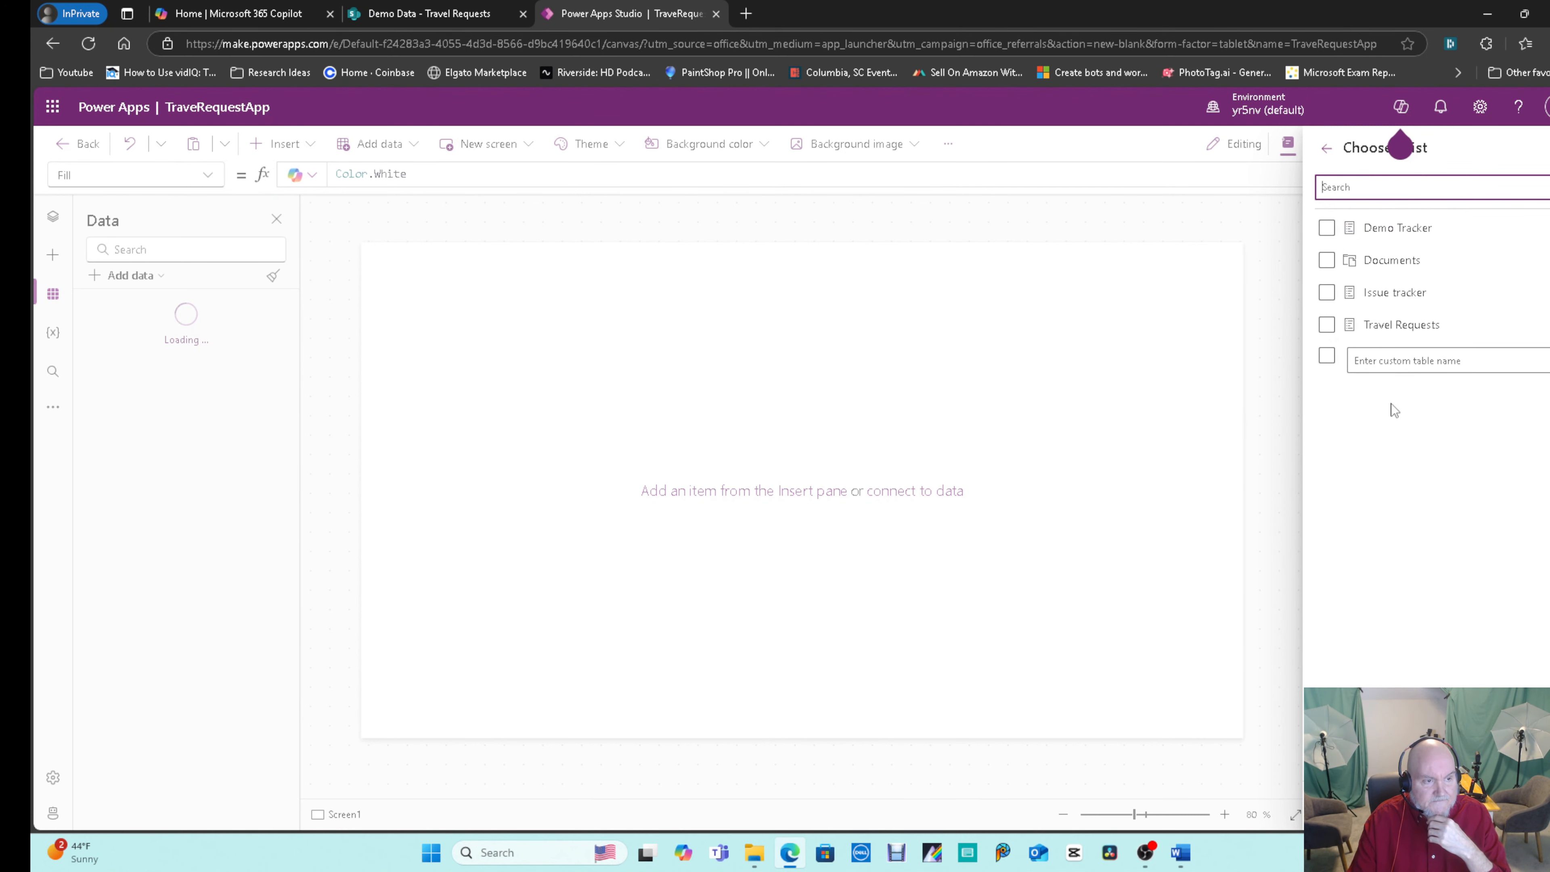
Add the Travel Requests list to the app as a data source.
{"action": "left_click", "coordinate": [1327, 327]}
{"action": "left_click", "coordinate": [1328, 330]}
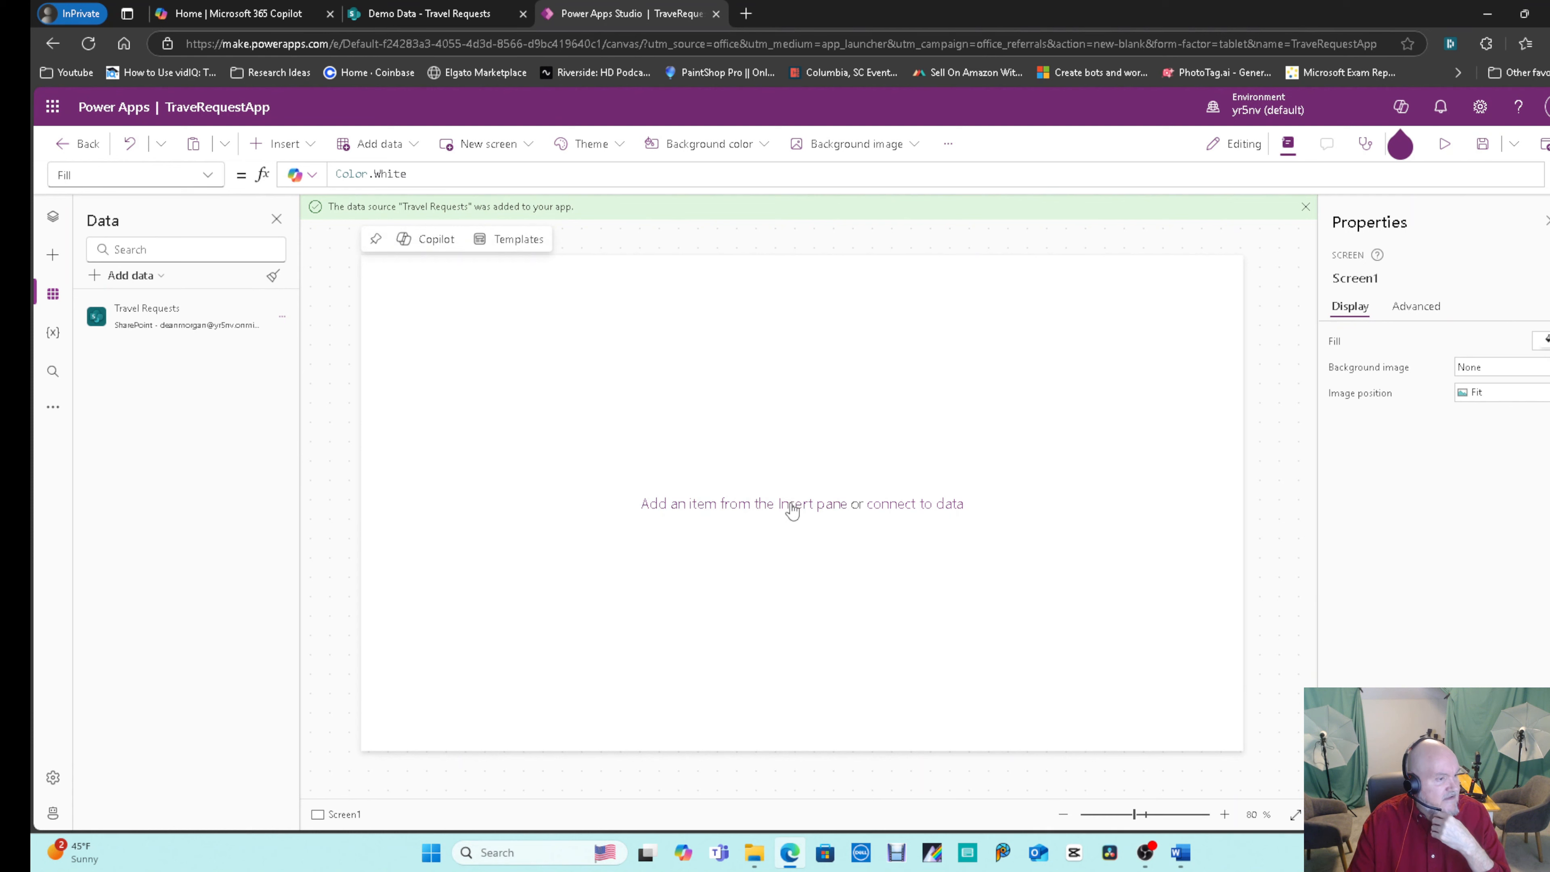
Insert an edit form about 837 by 768 along the screen's right edge and connect it to the Travel Requests data source.
{"action": "left_click", "coordinate": [294, 144]}
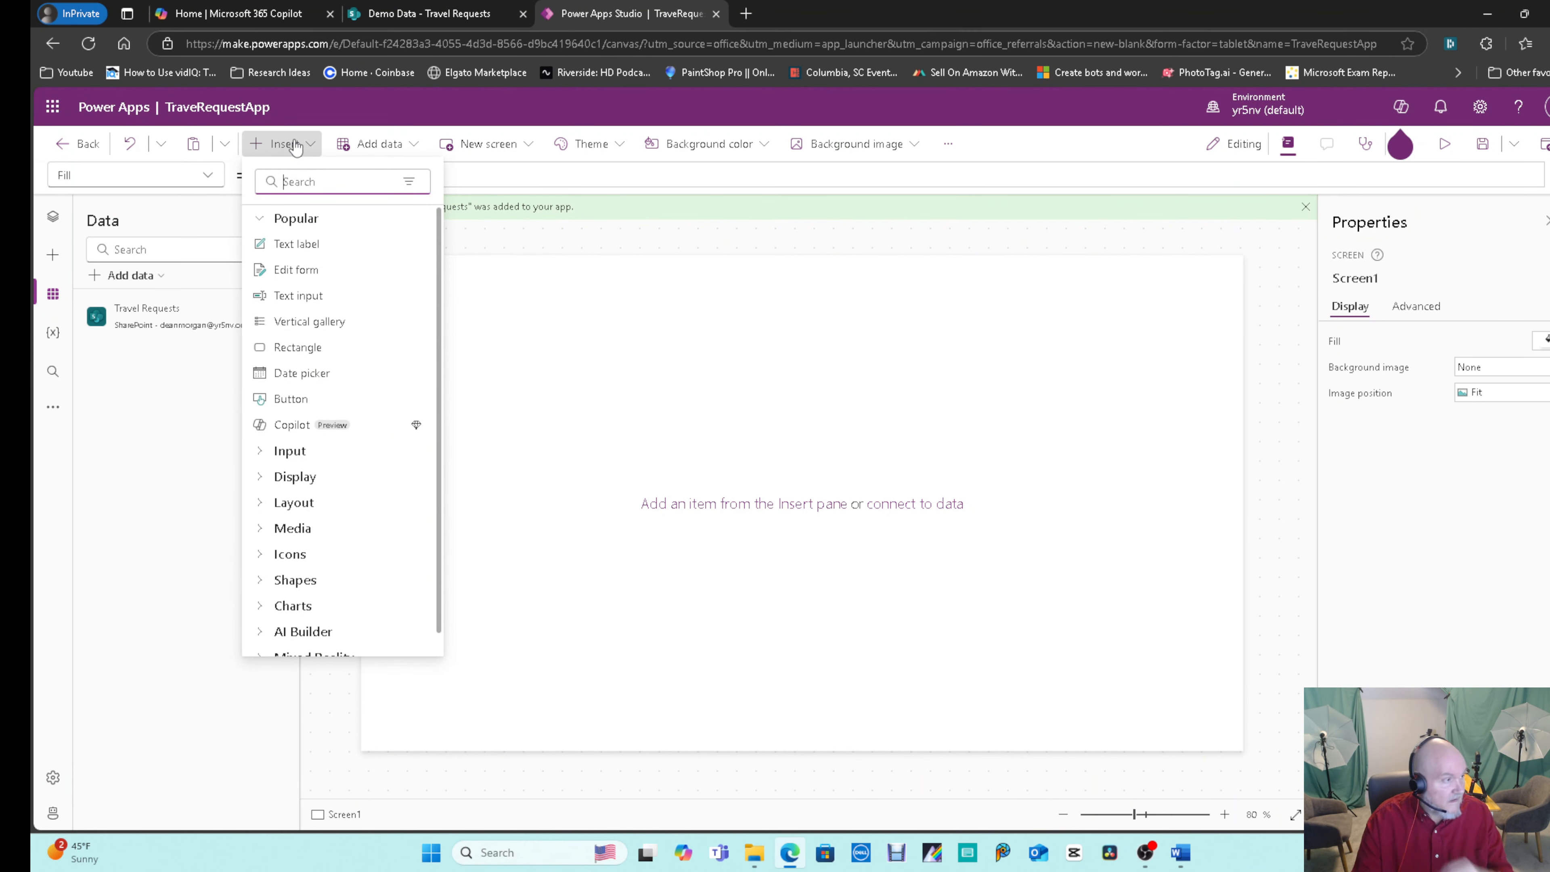
{"action": "left_click", "coordinate": [326, 276]}
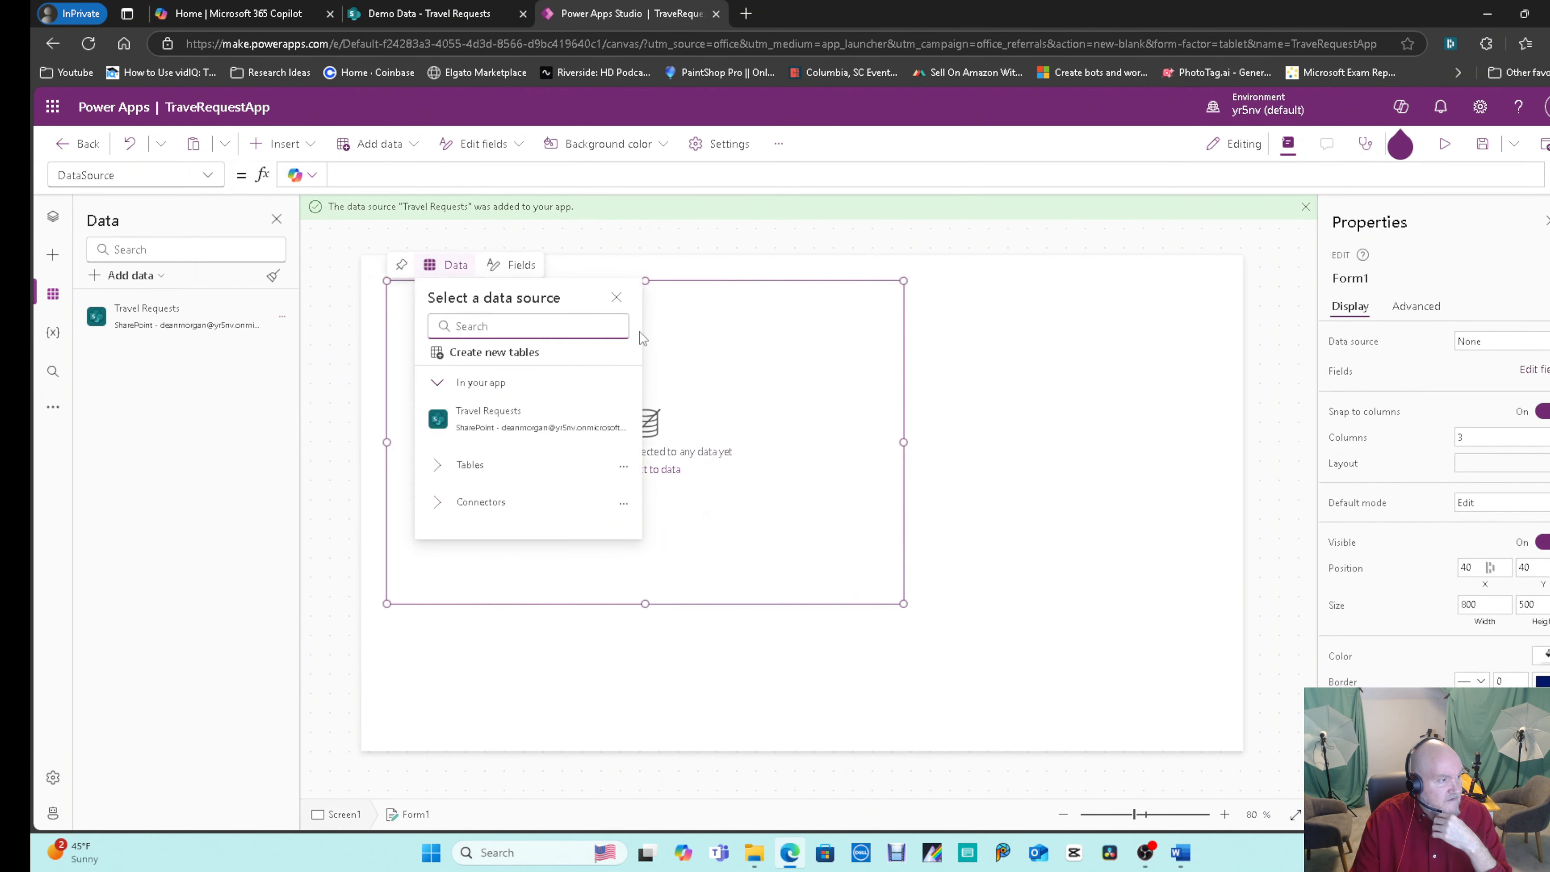
{"action": "left_click_drag", "start_coordinate": [757, 289], "coordinate": [1107, 249]}
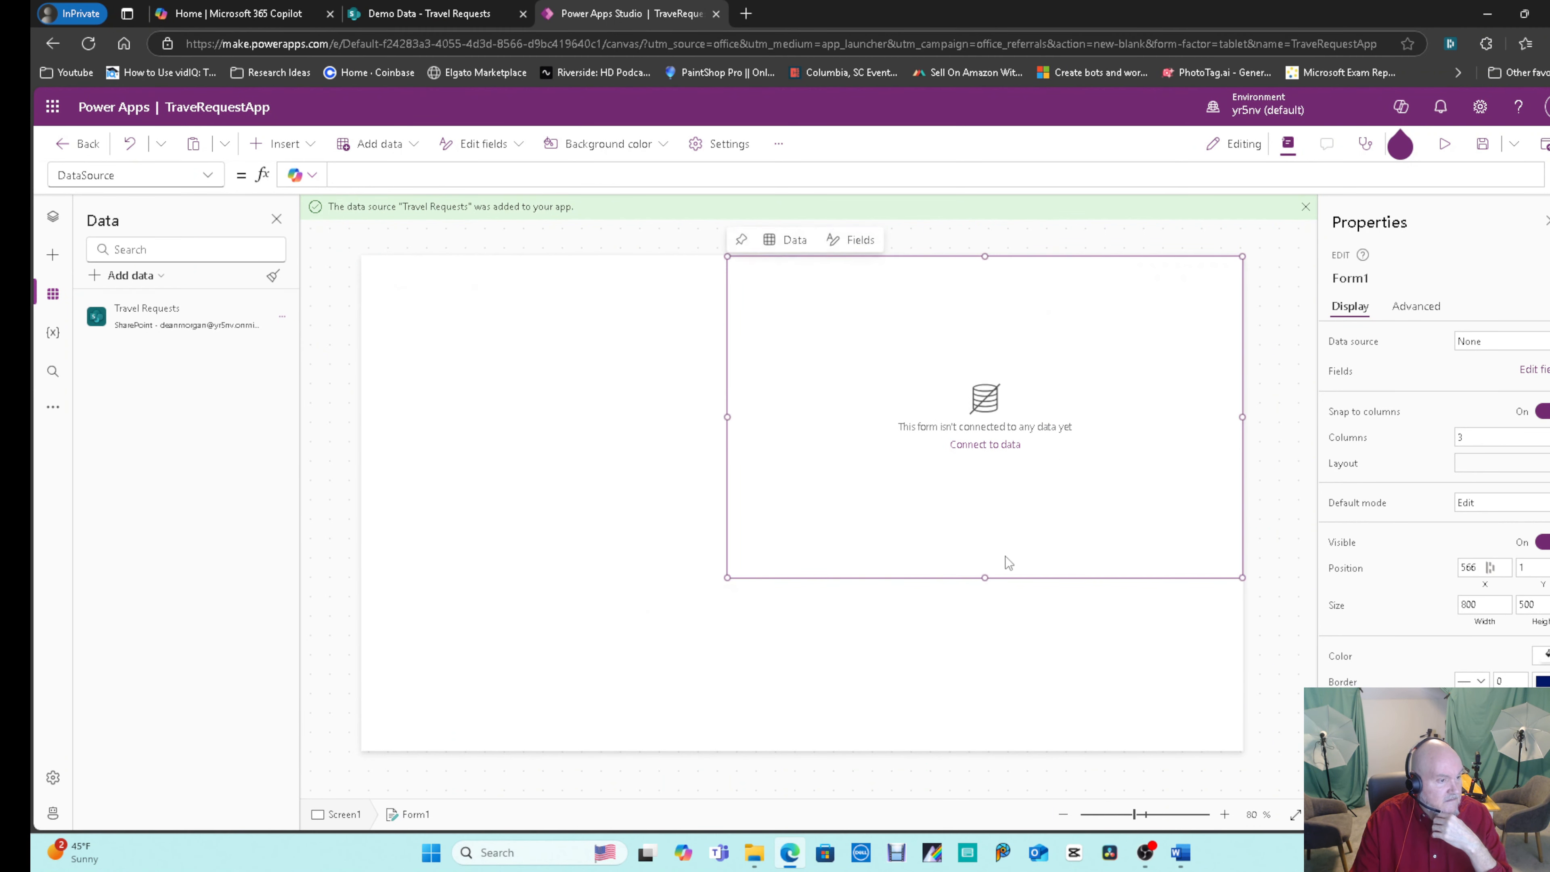
{"action": "left_click_drag", "start_coordinate": [730, 580], "coordinate": [704, 750]}
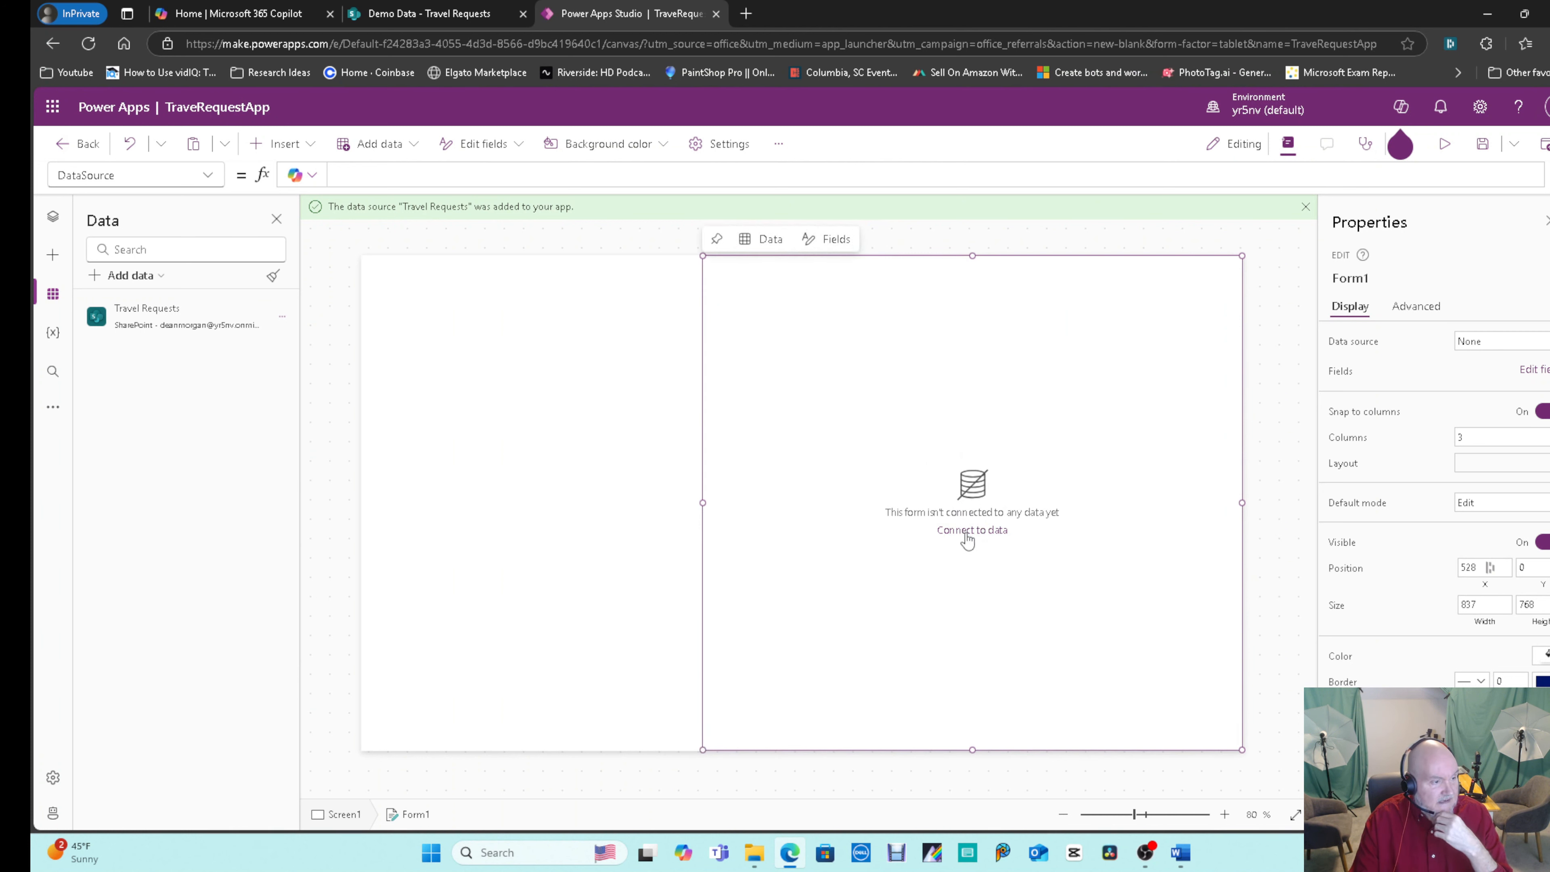
{"action": "left_click", "coordinate": [1511, 347]}
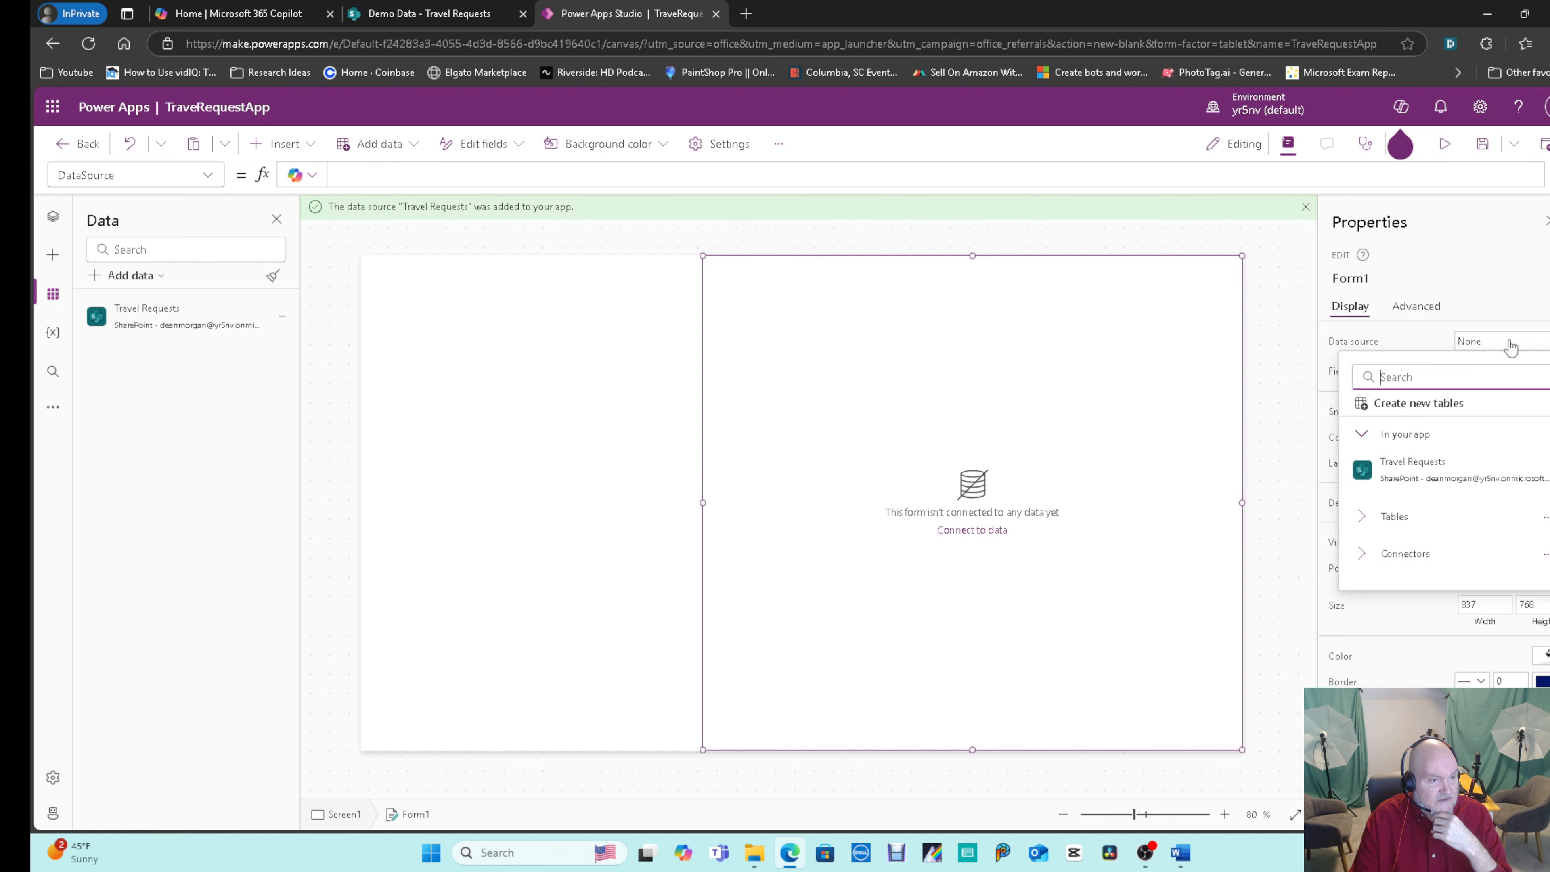
{"action": "left_click", "coordinate": [1426, 471]}
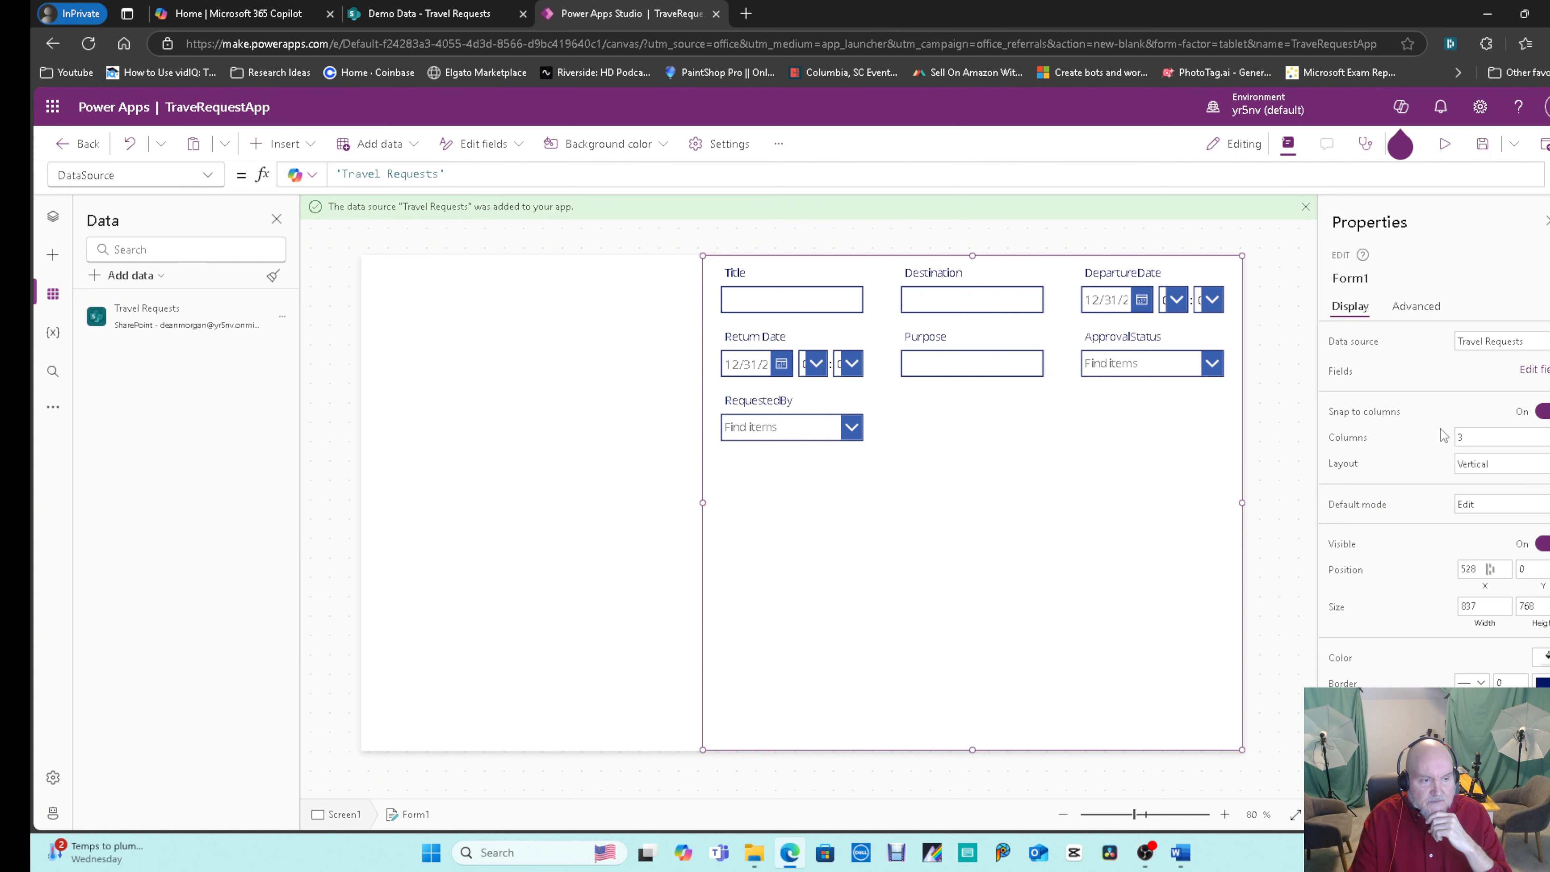
Rename the form InputForm and set its number of columns to 1.
{"action": "left_click", "coordinate": [1376, 276]}
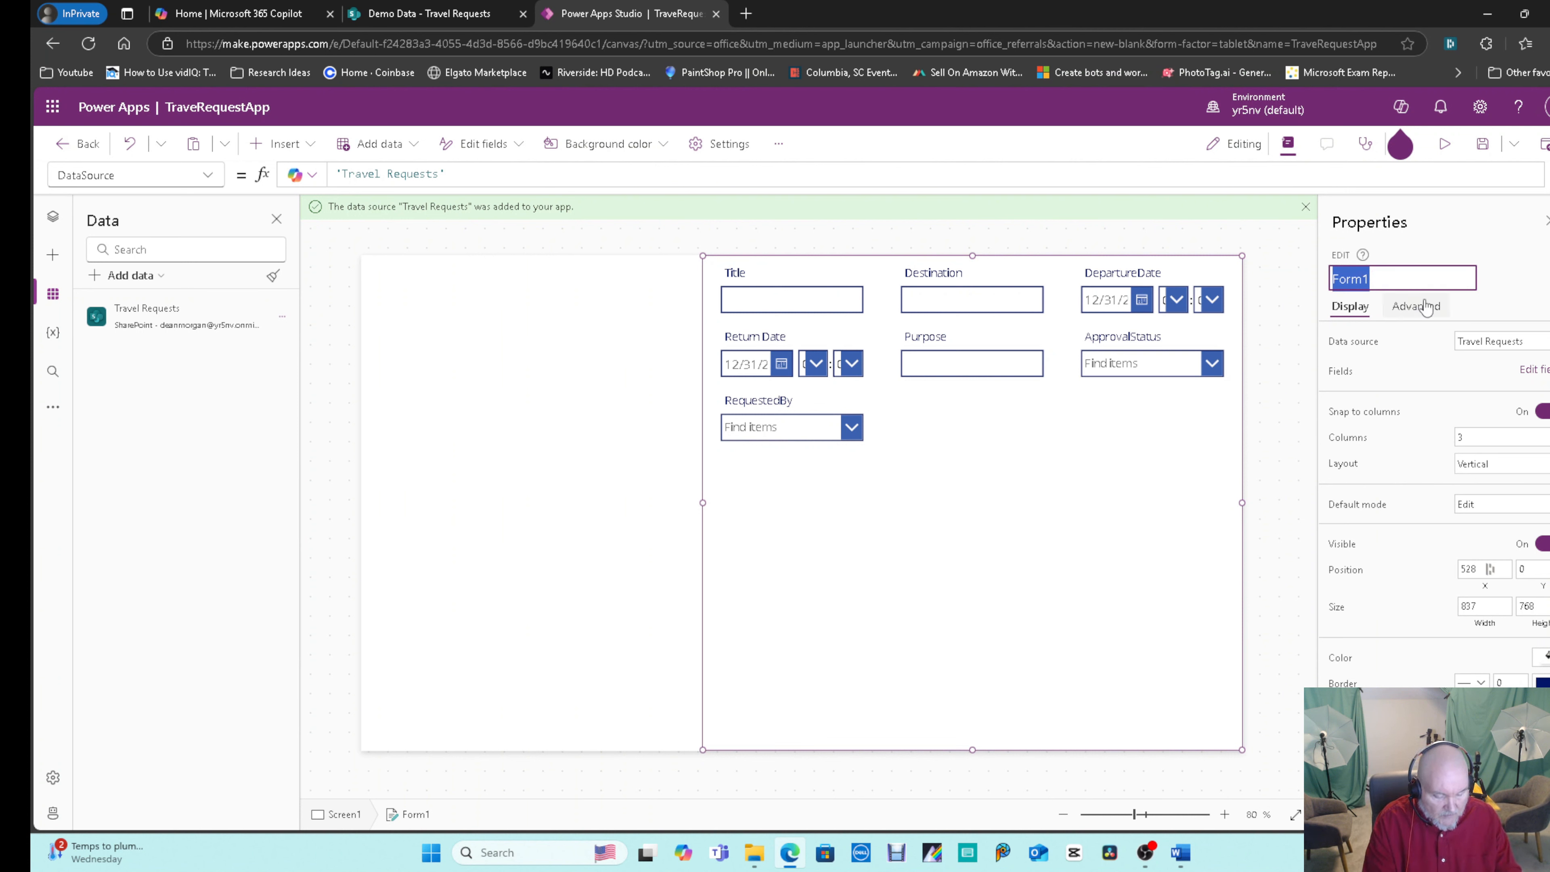
{"action": "type", "text": "InputFpo"}
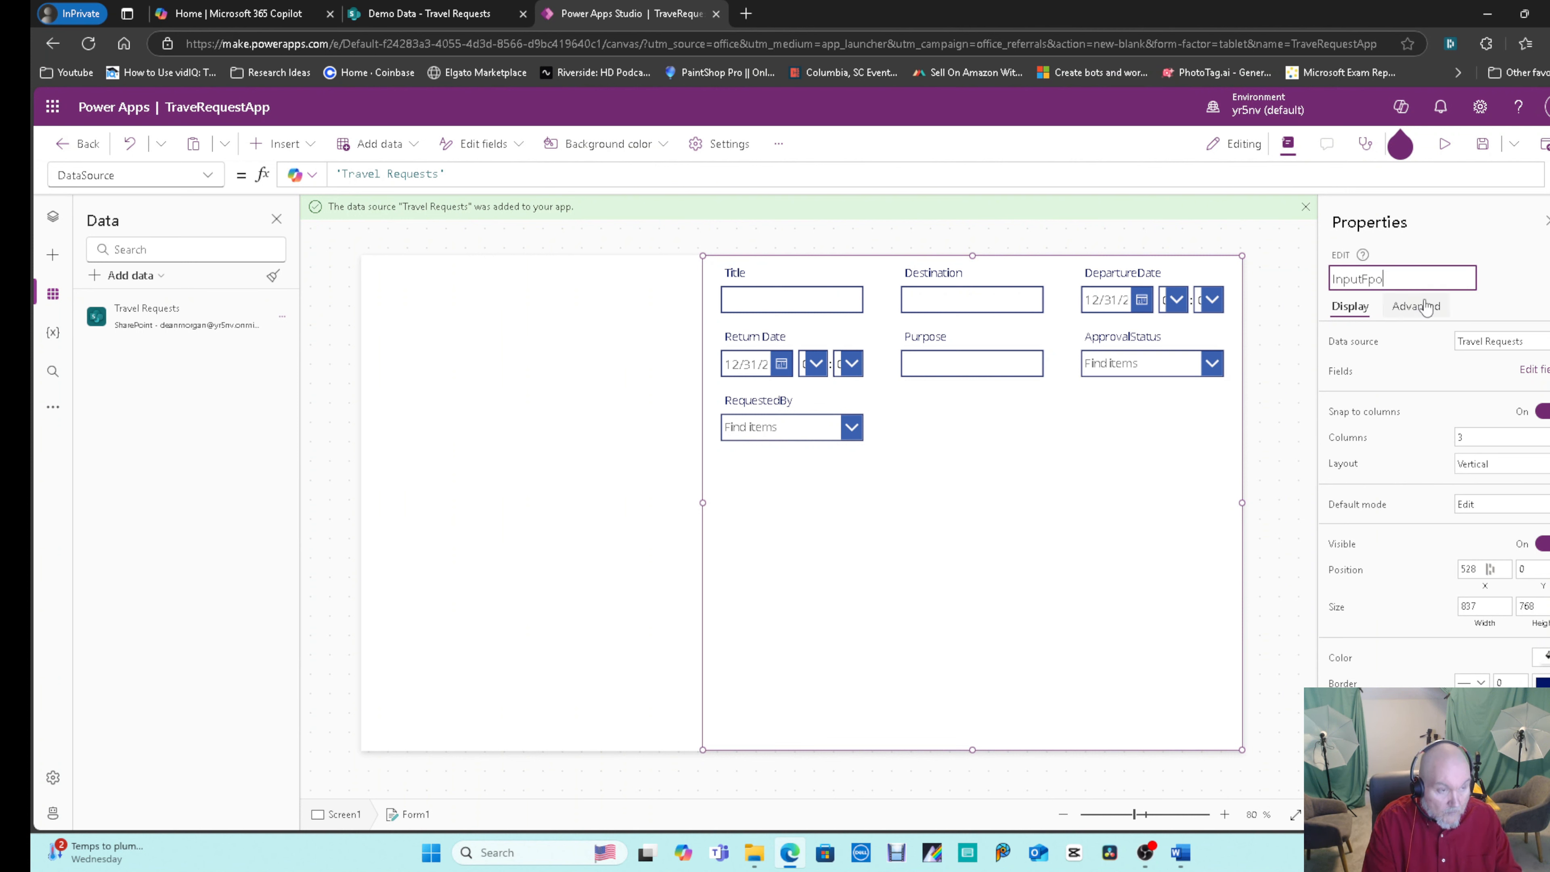
{"action": "key", "text": "BackSpace"}
{"action": "key", "text": "BackSpace"}
{"action": "type", "text": "orm"}
{"action": "key", "text": "Return"}
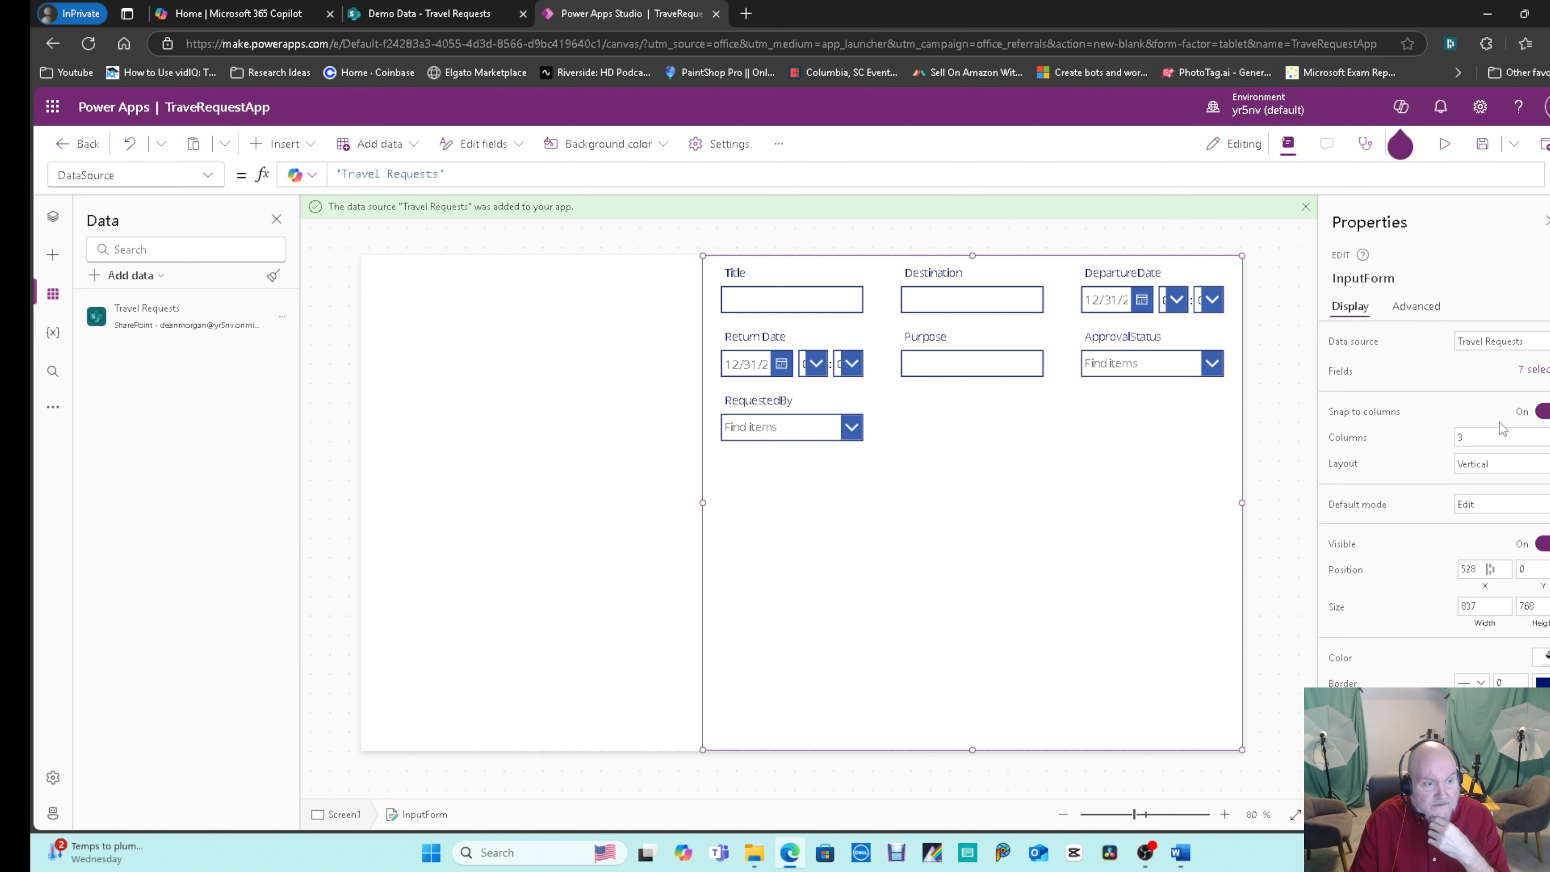
{"action": "left_click", "coordinate": [1512, 437]}
{"action": "left_click", "coordinate": [1483, 458]}
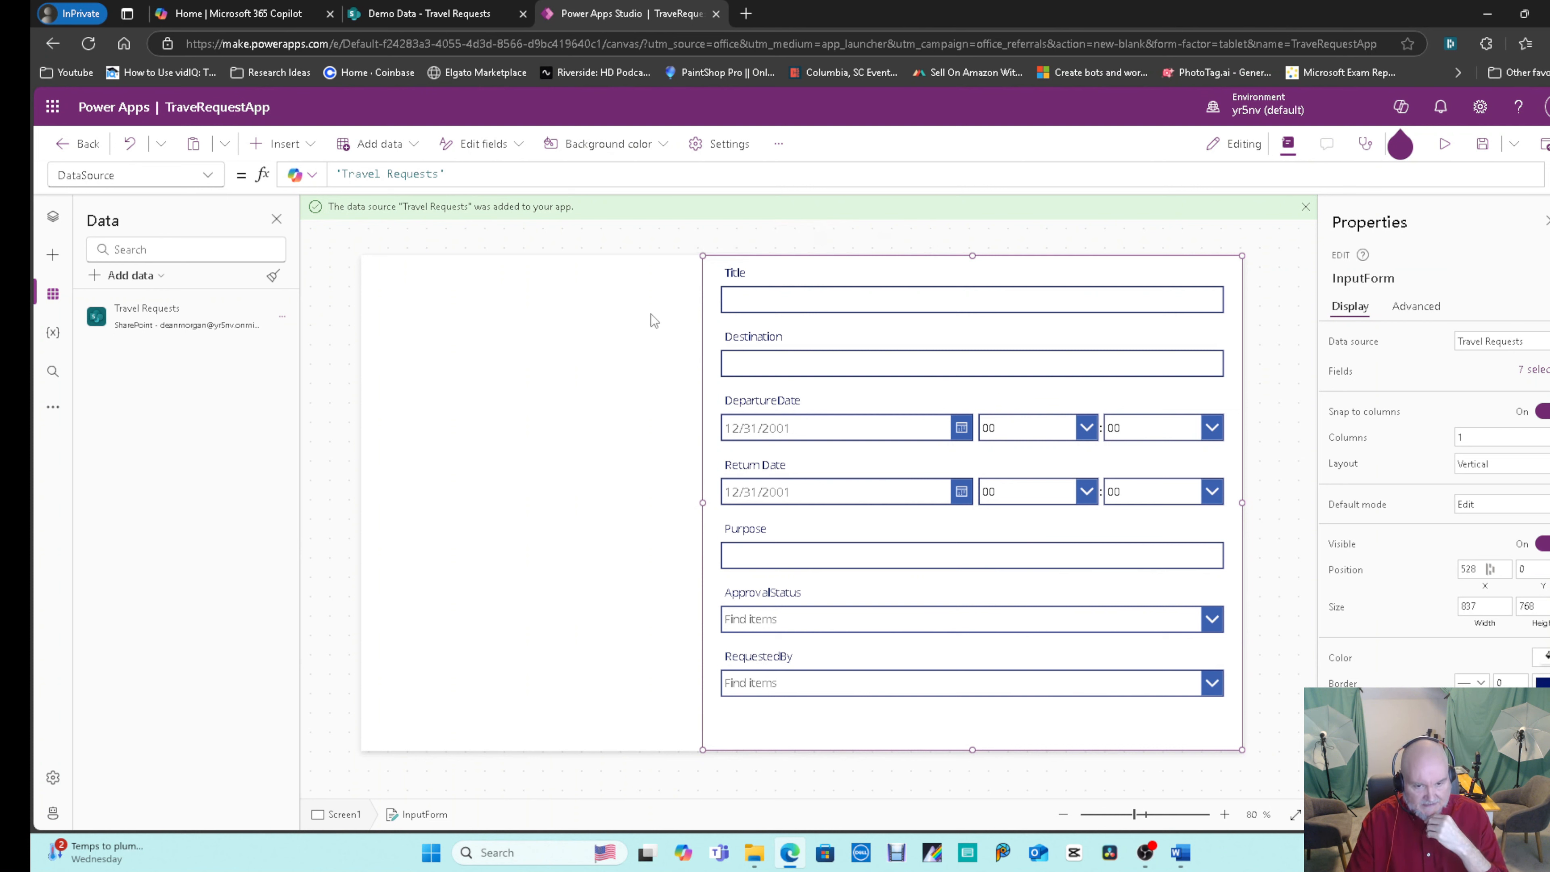
Insert a button and place it in the top-right corner of the form, at about X 1205, Y 0.
{"action": "left_click", "coordinate": [279, 144]}
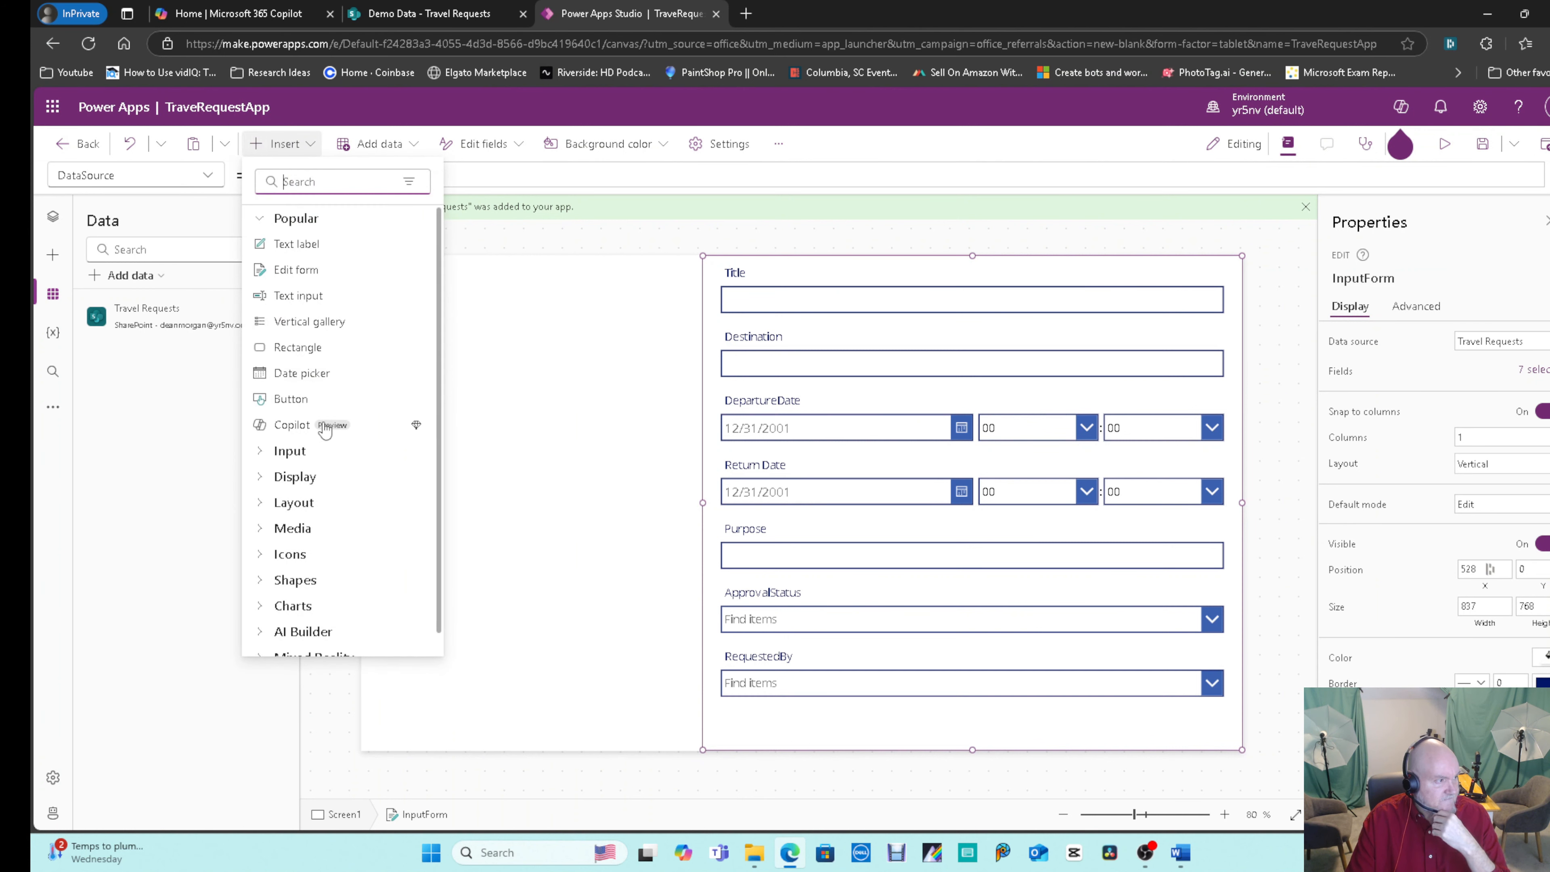
{"action": "left_click", "coordinate": [306, 397]}
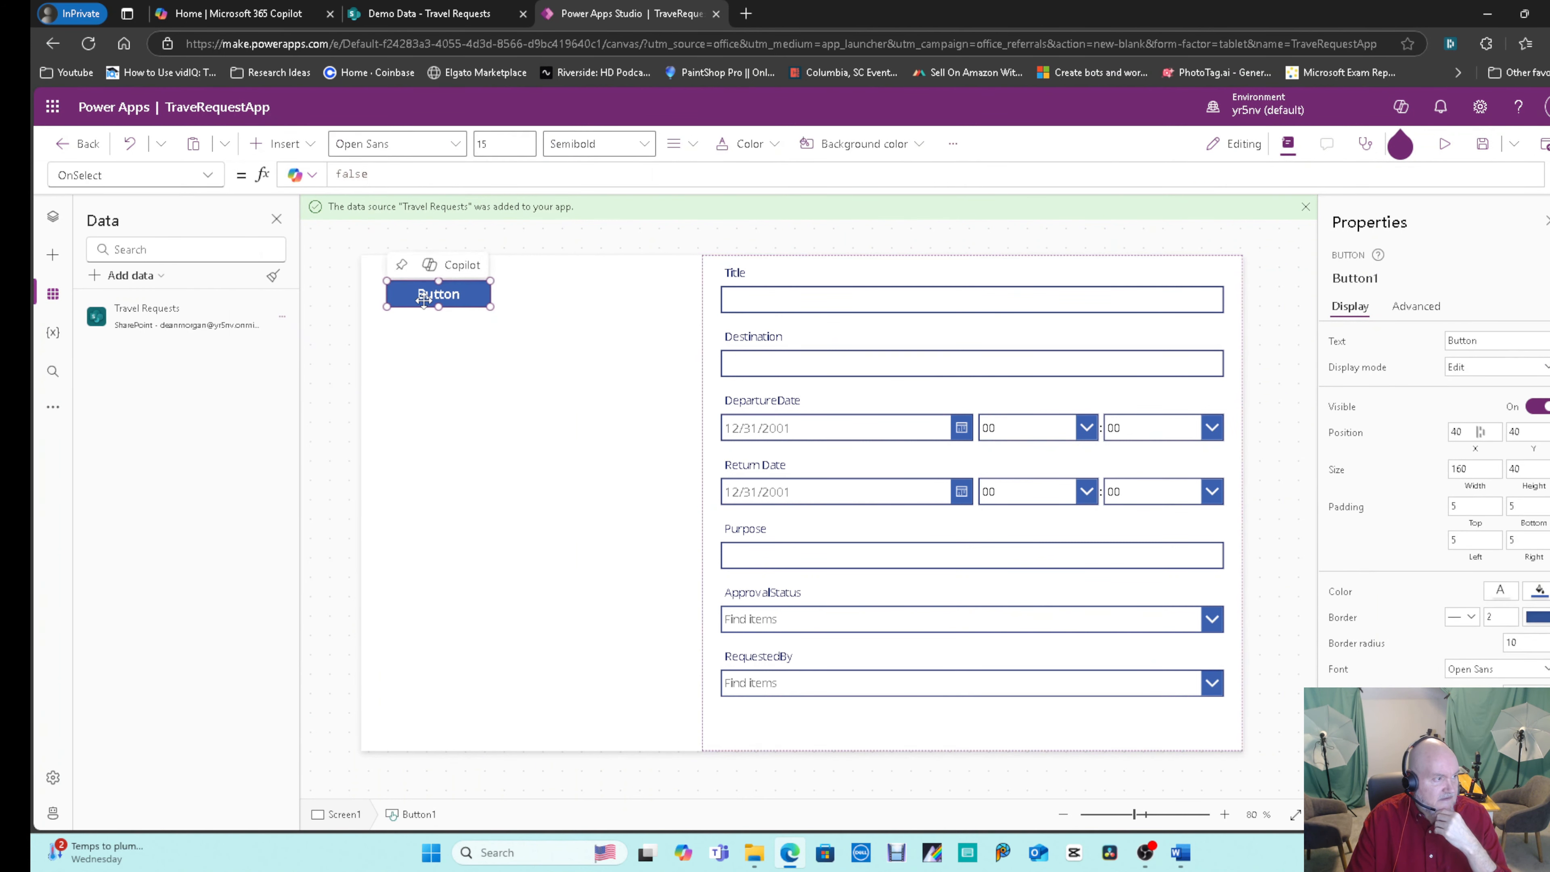
{"action": "left_click_drag", "start_coordinate": [425, 303], "coordinate": [1175, 278]}
{"action": "left_click", "coordinate": [1280, 360]}
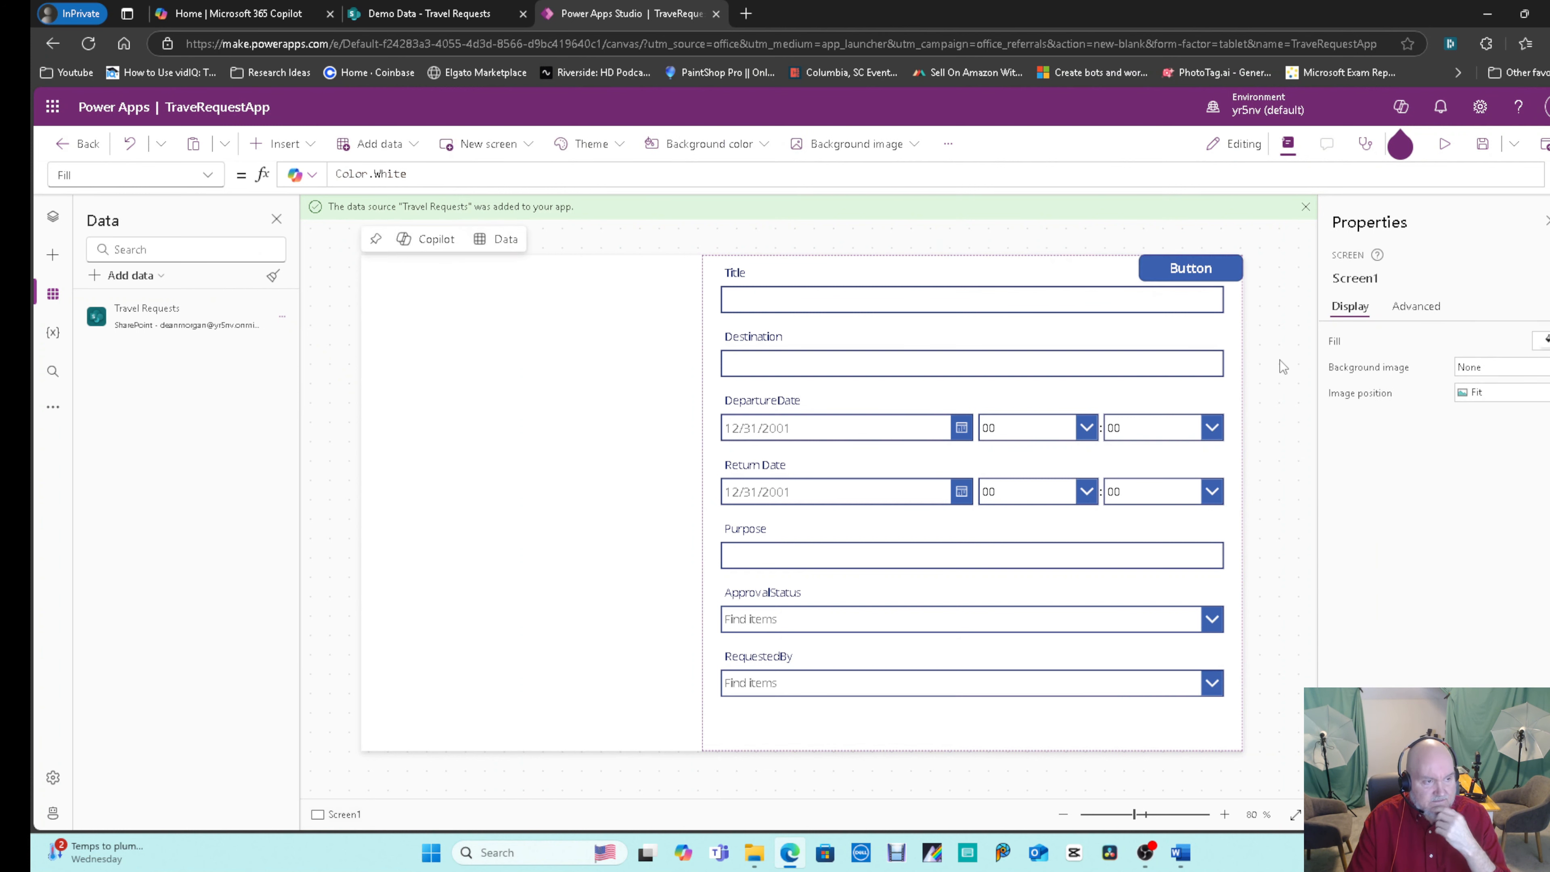
Rename the new button btnSubmit and set its text to "Add".
{"action": "left_click", "coordinate": [1211, 274]}
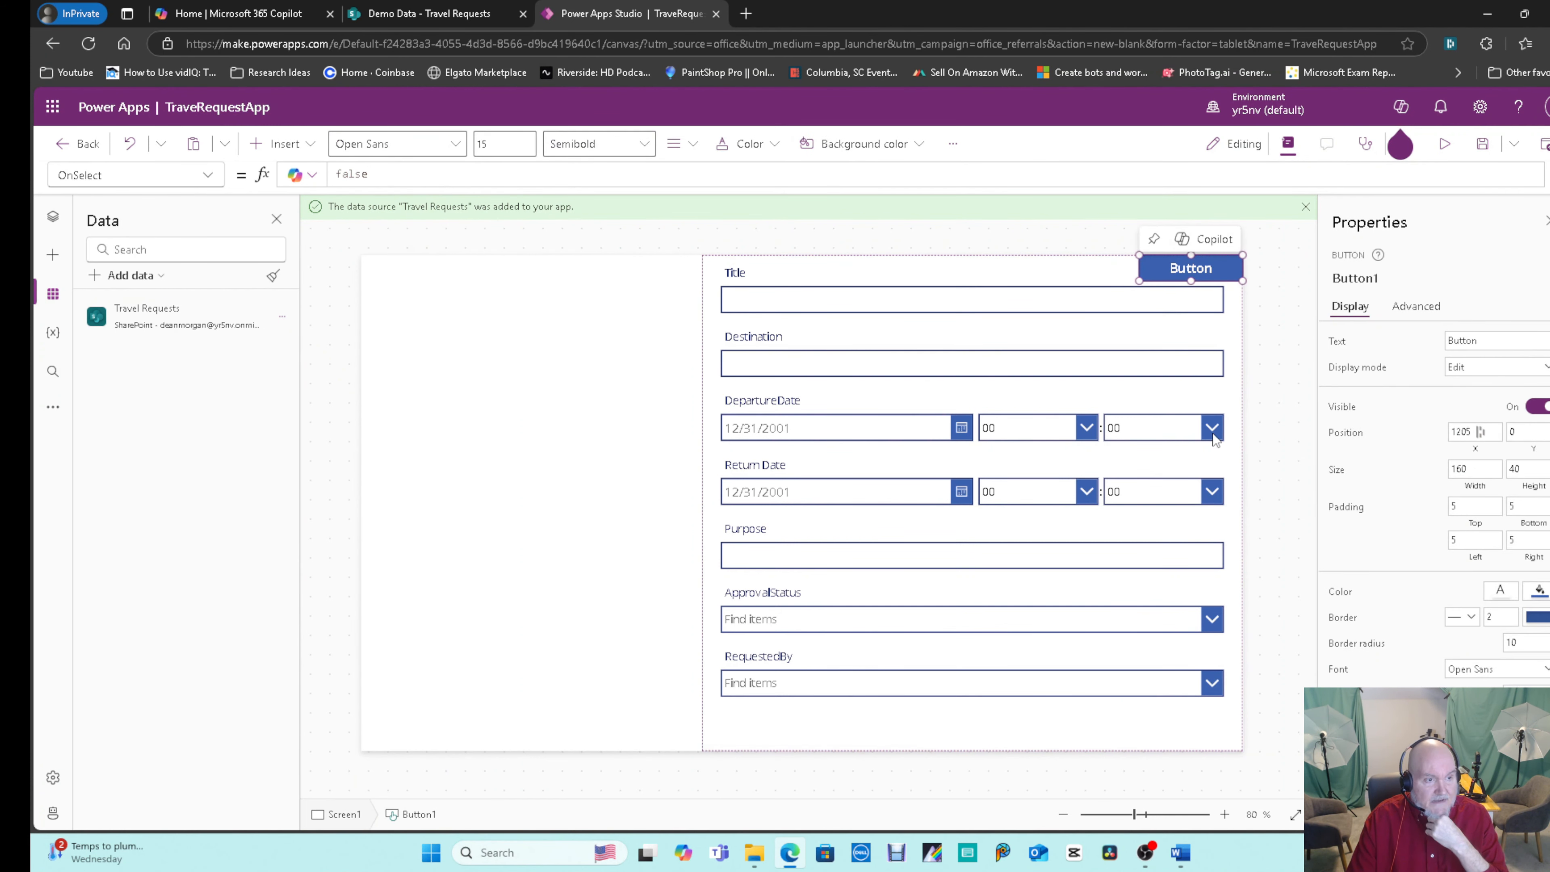
{"action": "left_click", "coordinate": [1403, 278]}
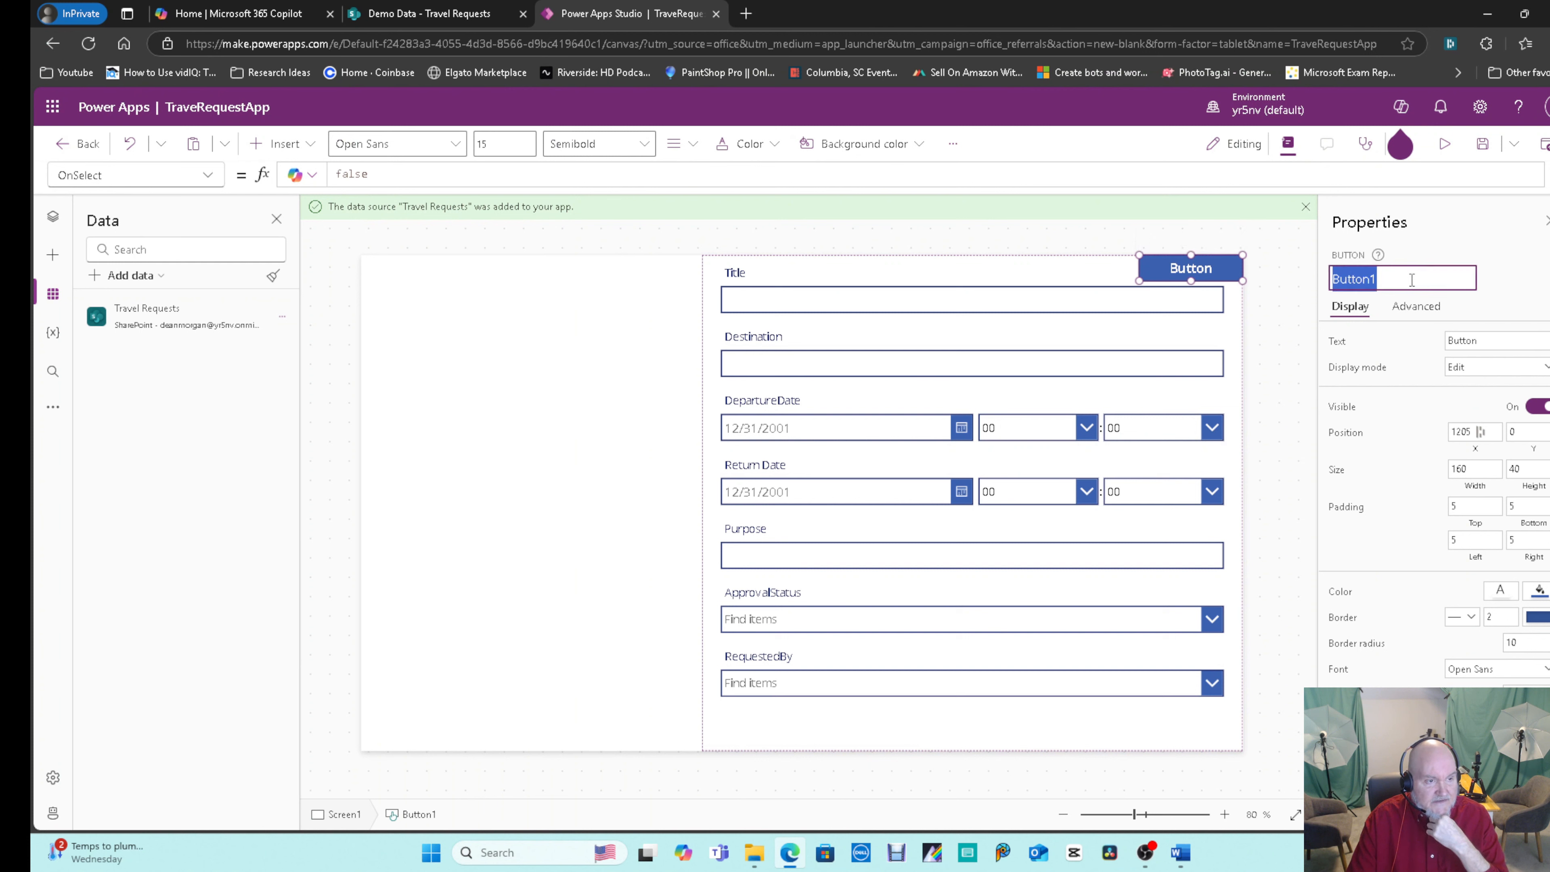
{"action": "left_click", "coordinate": [1427, 282]}
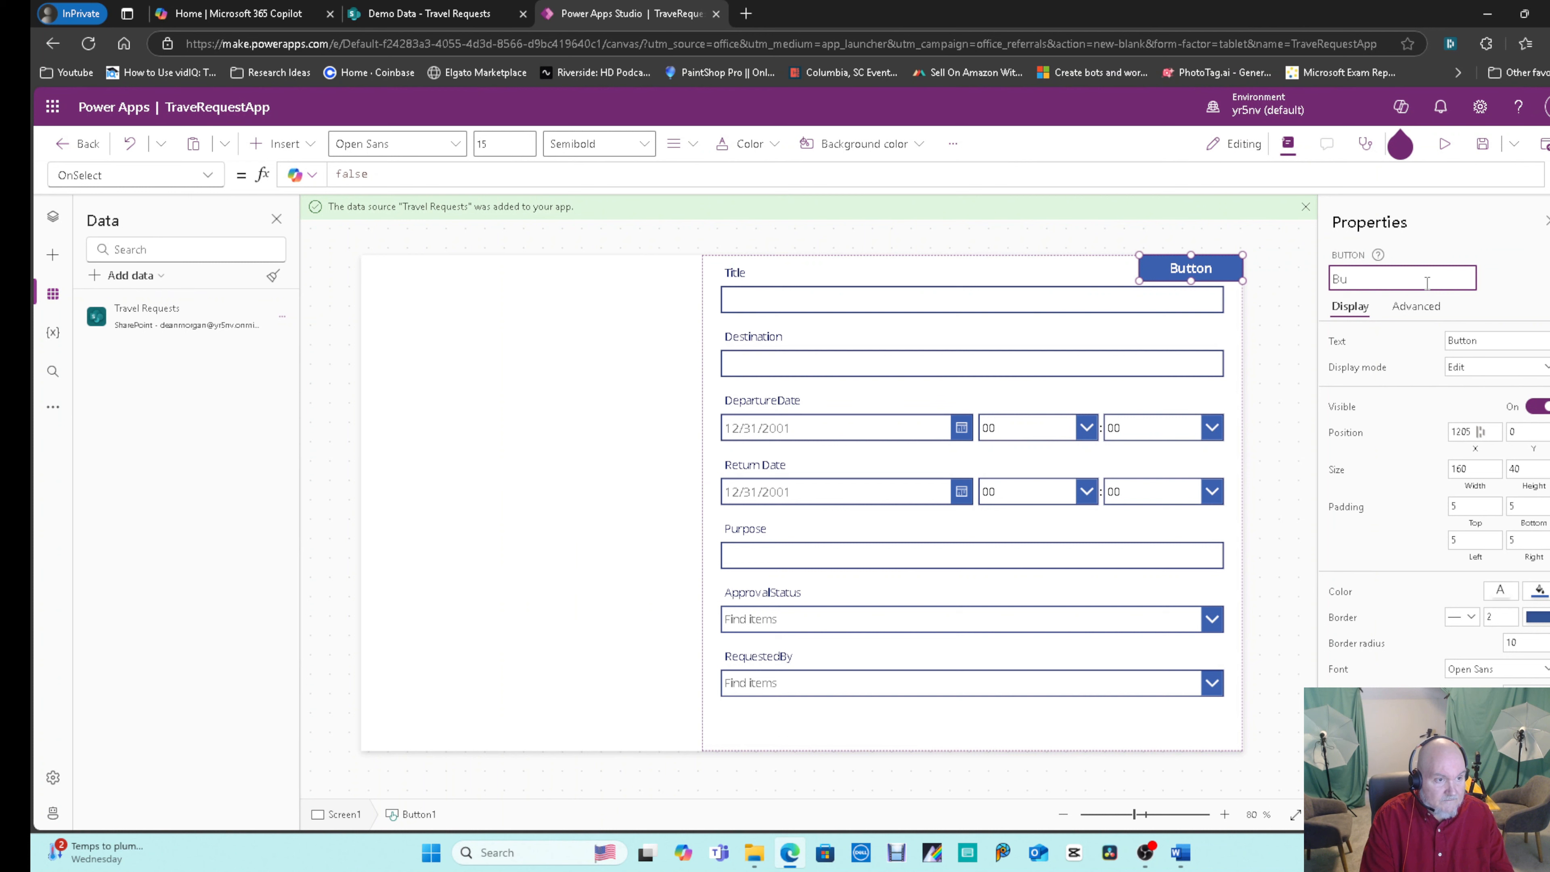
{"action": "key", "text": "BackSpace"}
{"action": "key", "text": "BackSpace"}
{"action": "type", "text": "btnSubmit"}
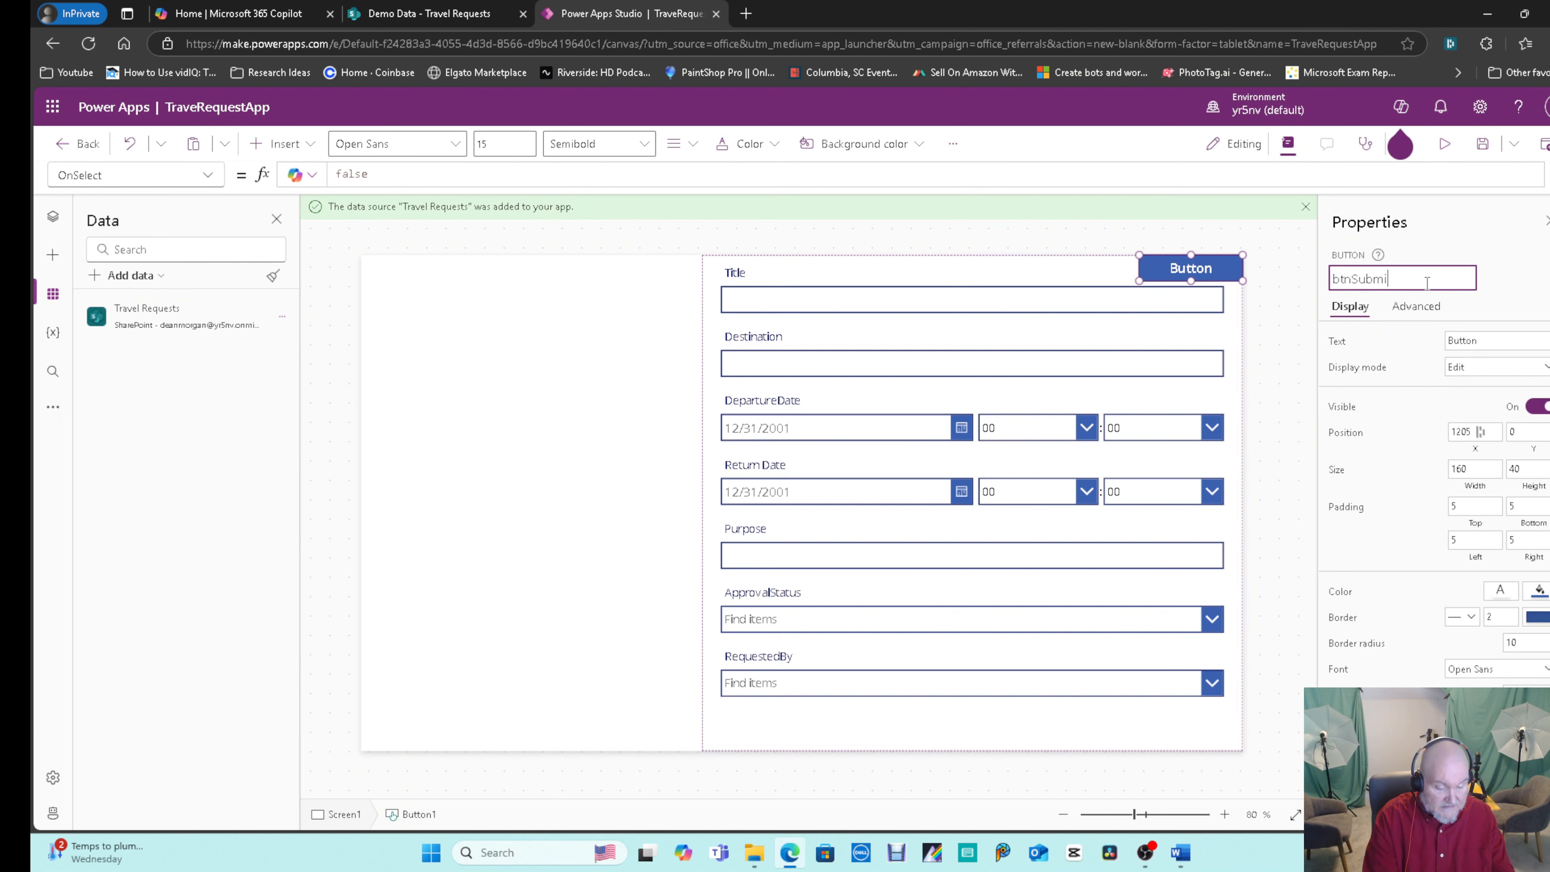
{"action": "key", "text": "Return"}
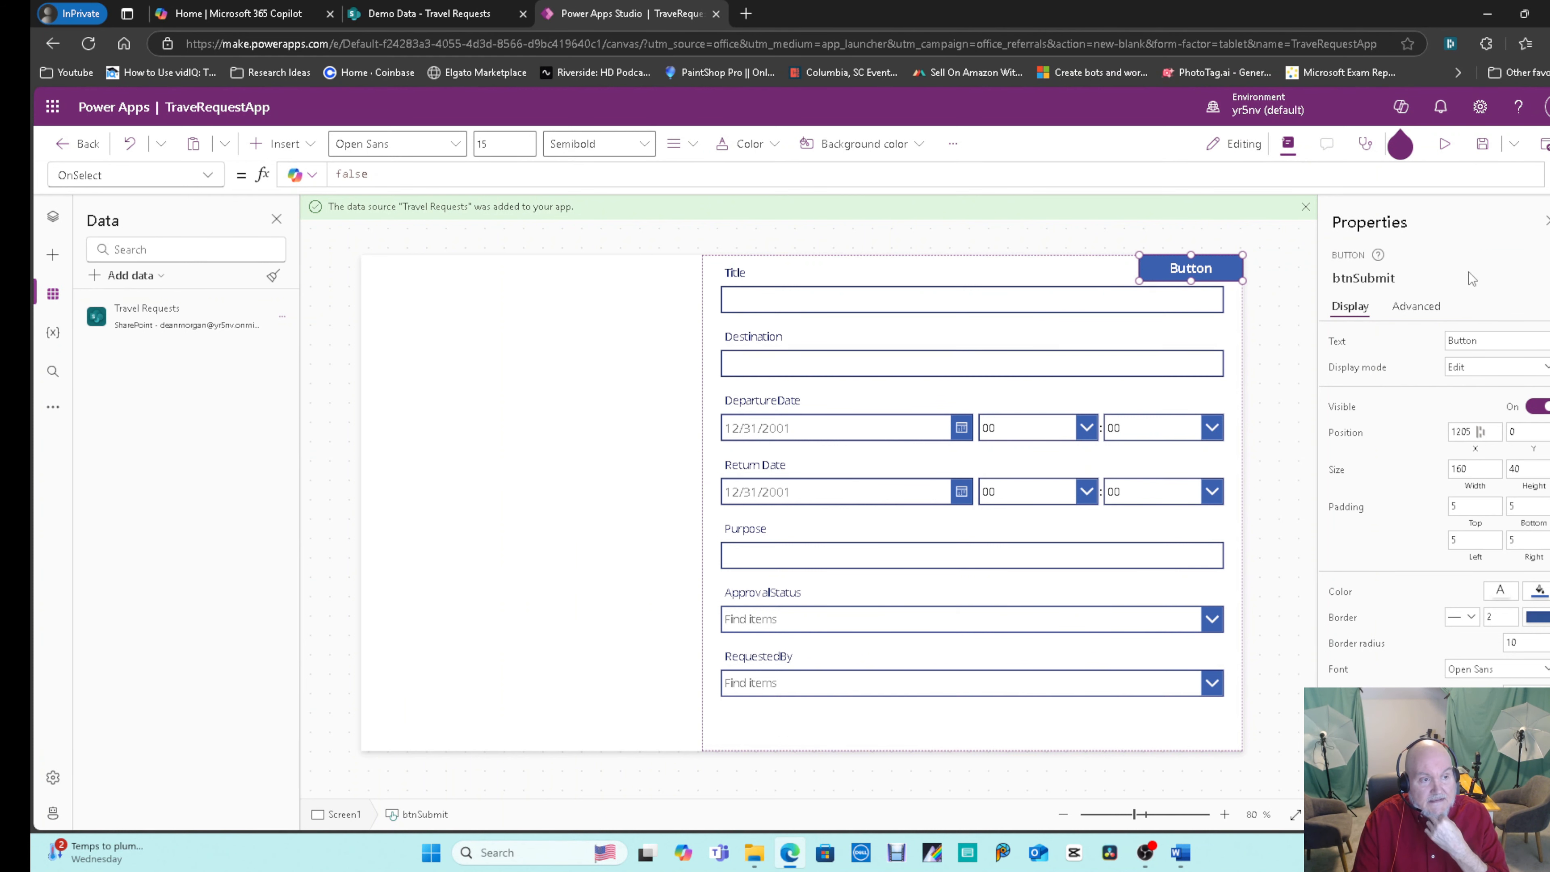
{"action": "double_click", "coordinate": [1487, 341]}
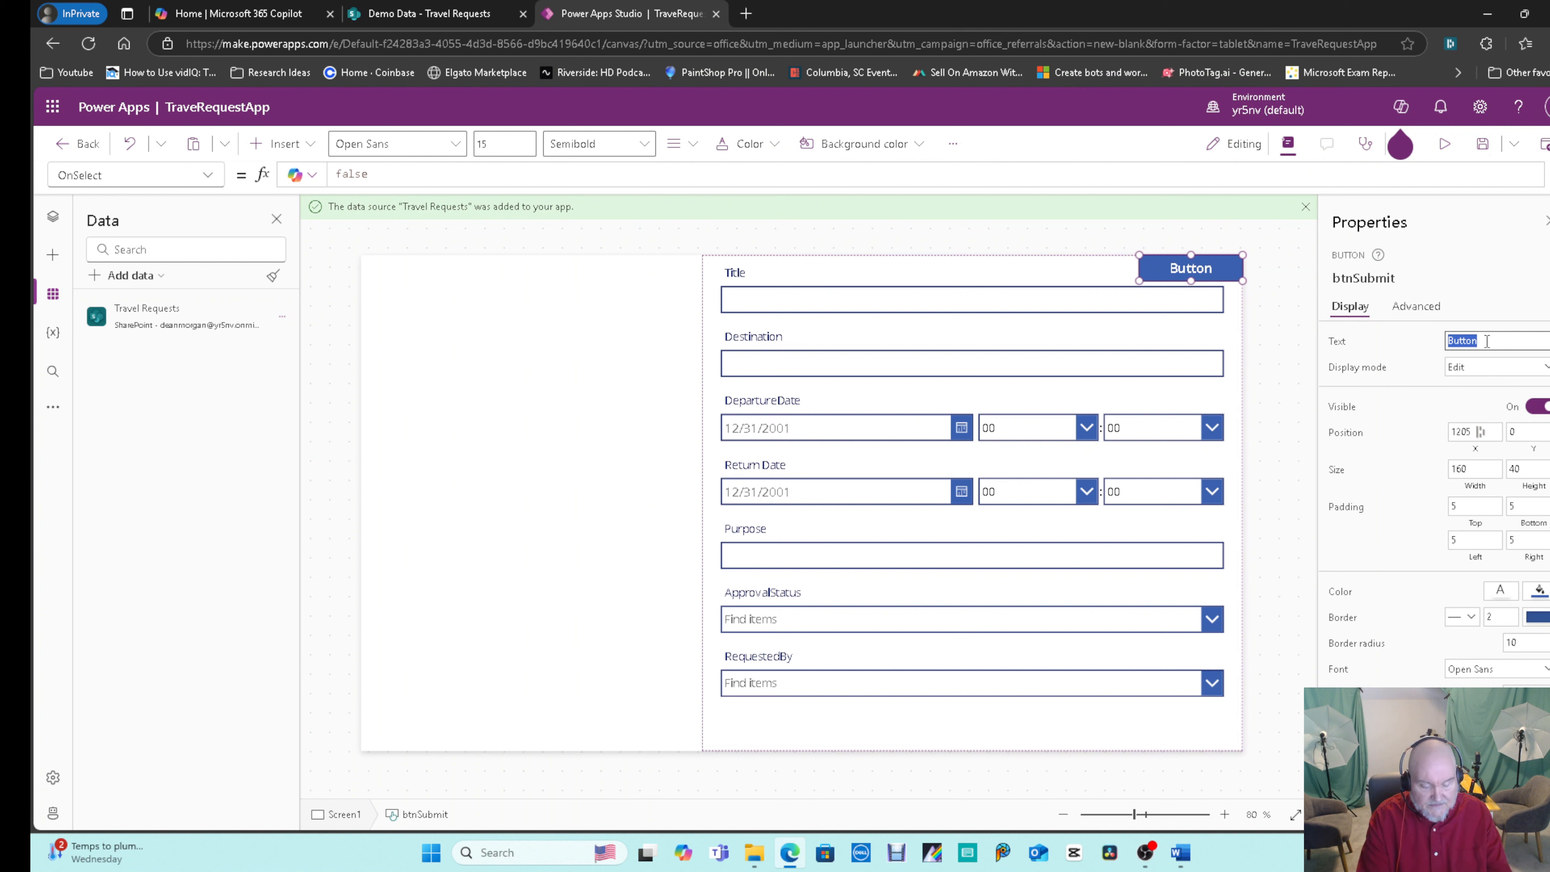
{"action": "type", "text": "Add"}
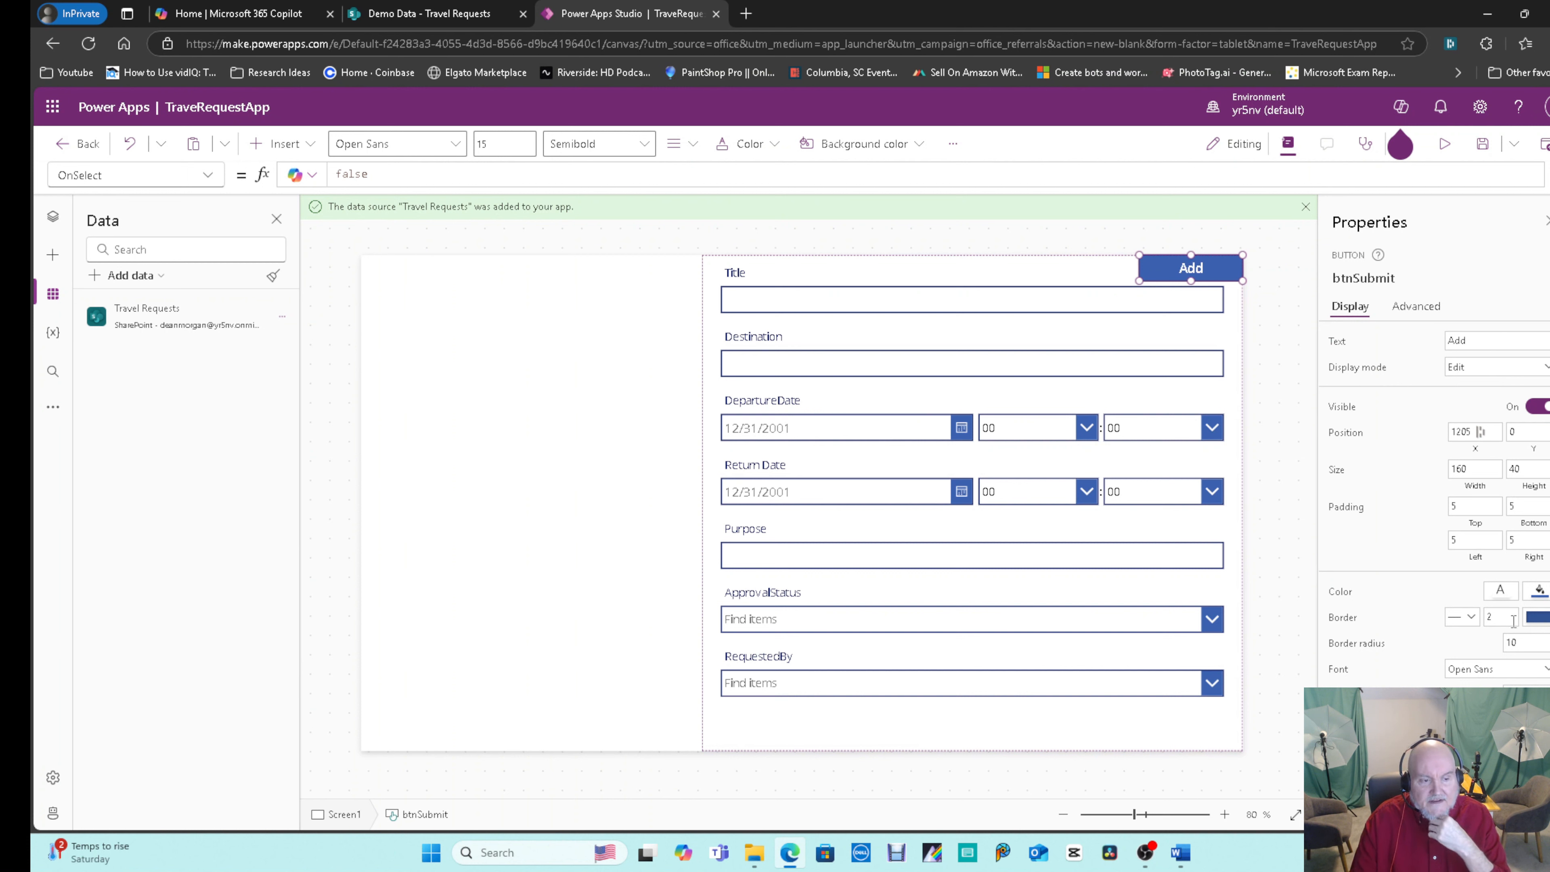
Change the Add button's fill color to the standard green.
{"action": "left_click", "coordinate": [1539, 591]}
{"action": "left_click", "coordinate": [1539, 592]}
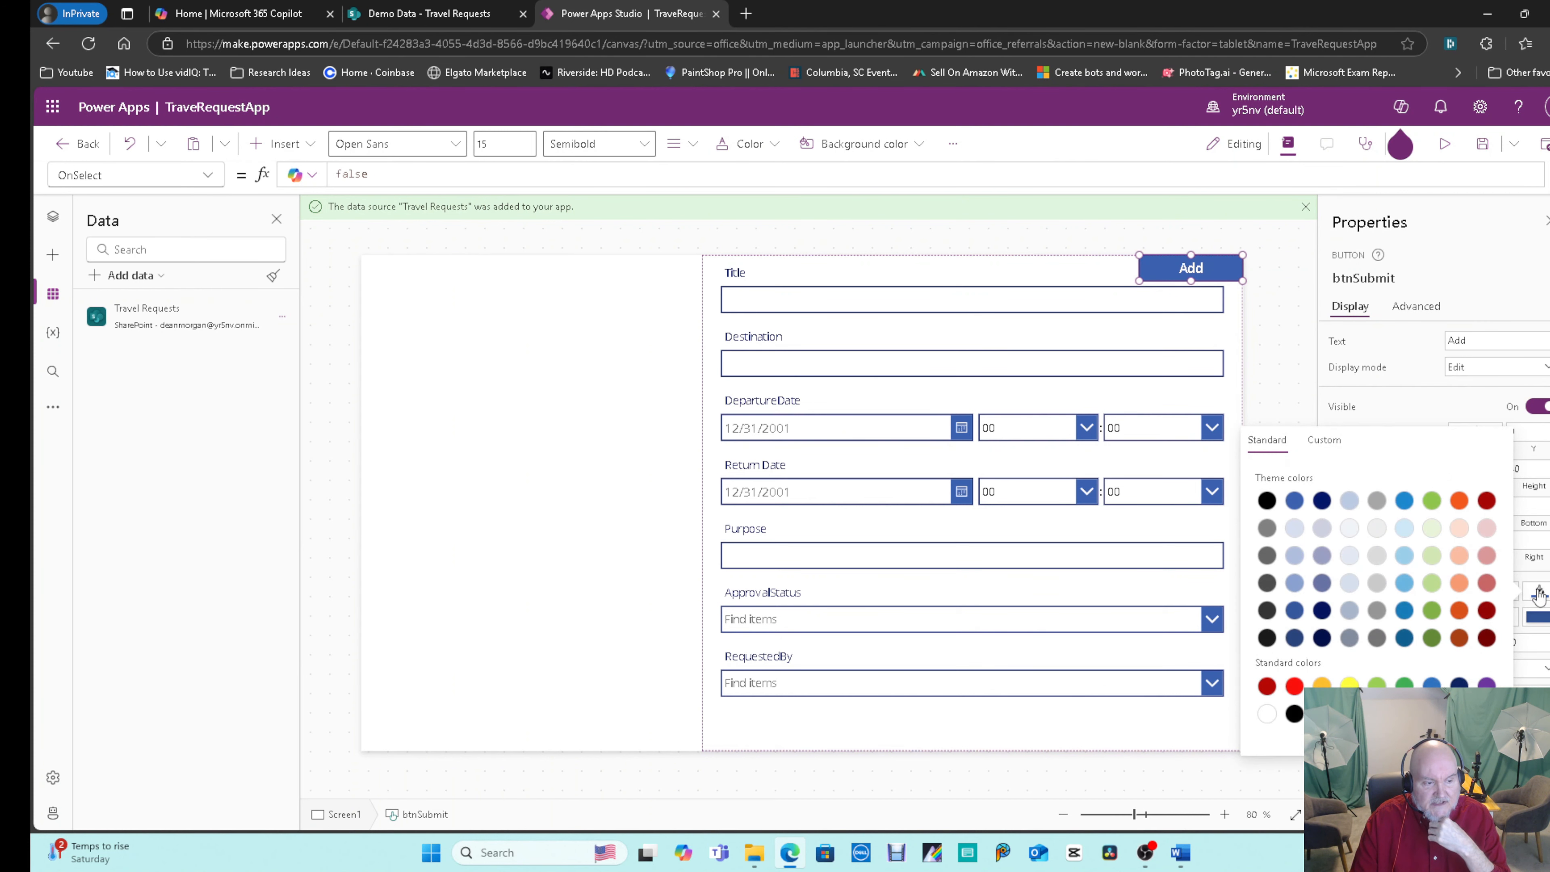
{"action": "left_click", "coordinate": [1470, 270]}
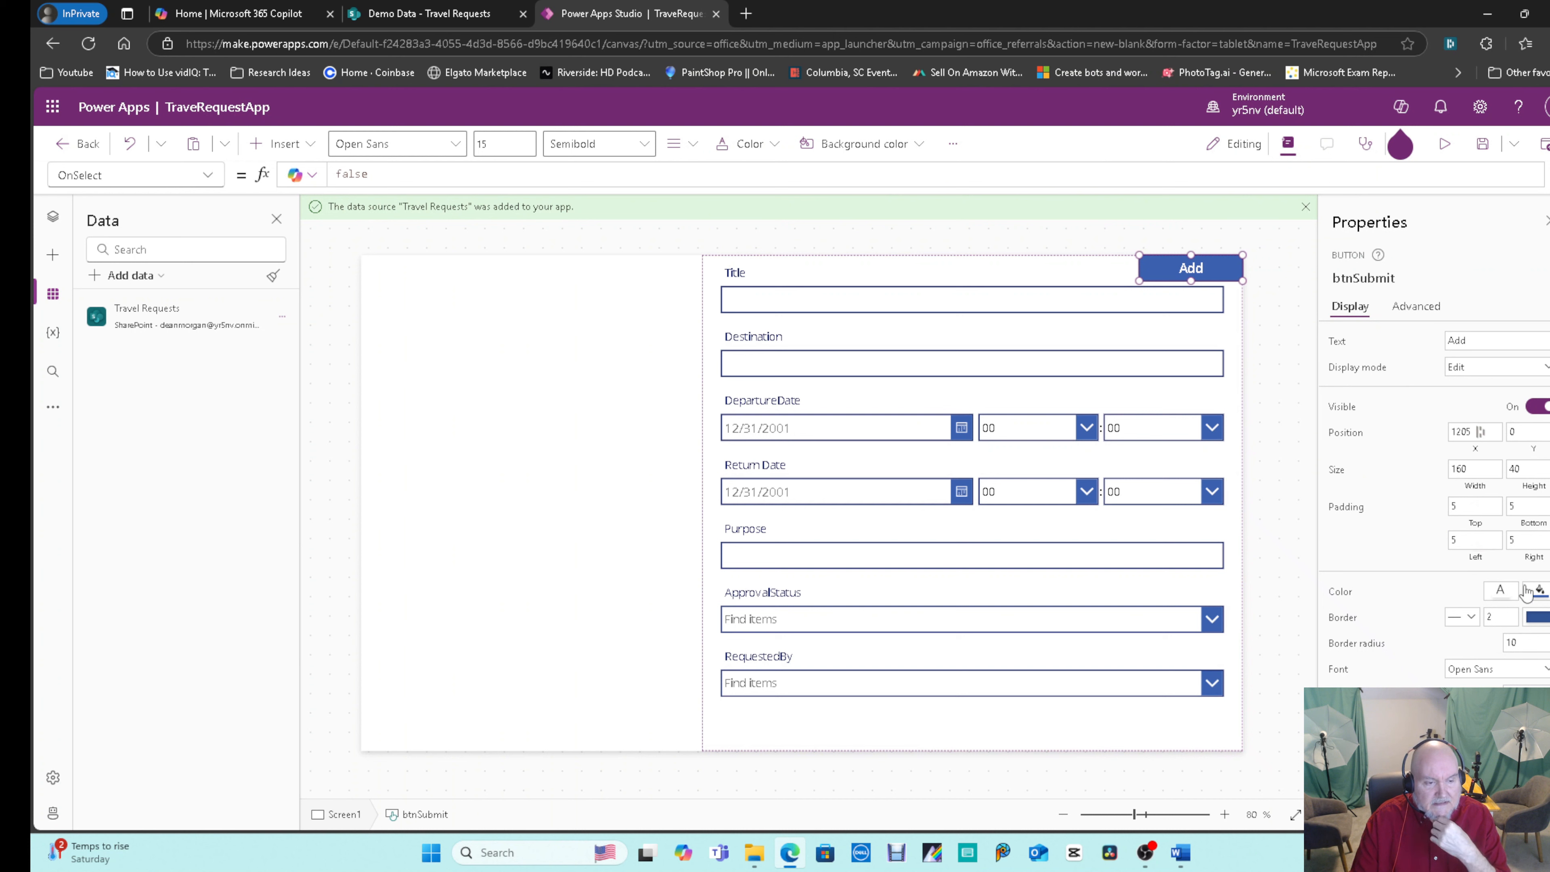
{"action": "left_click", "coordinate": [1539, 593]}
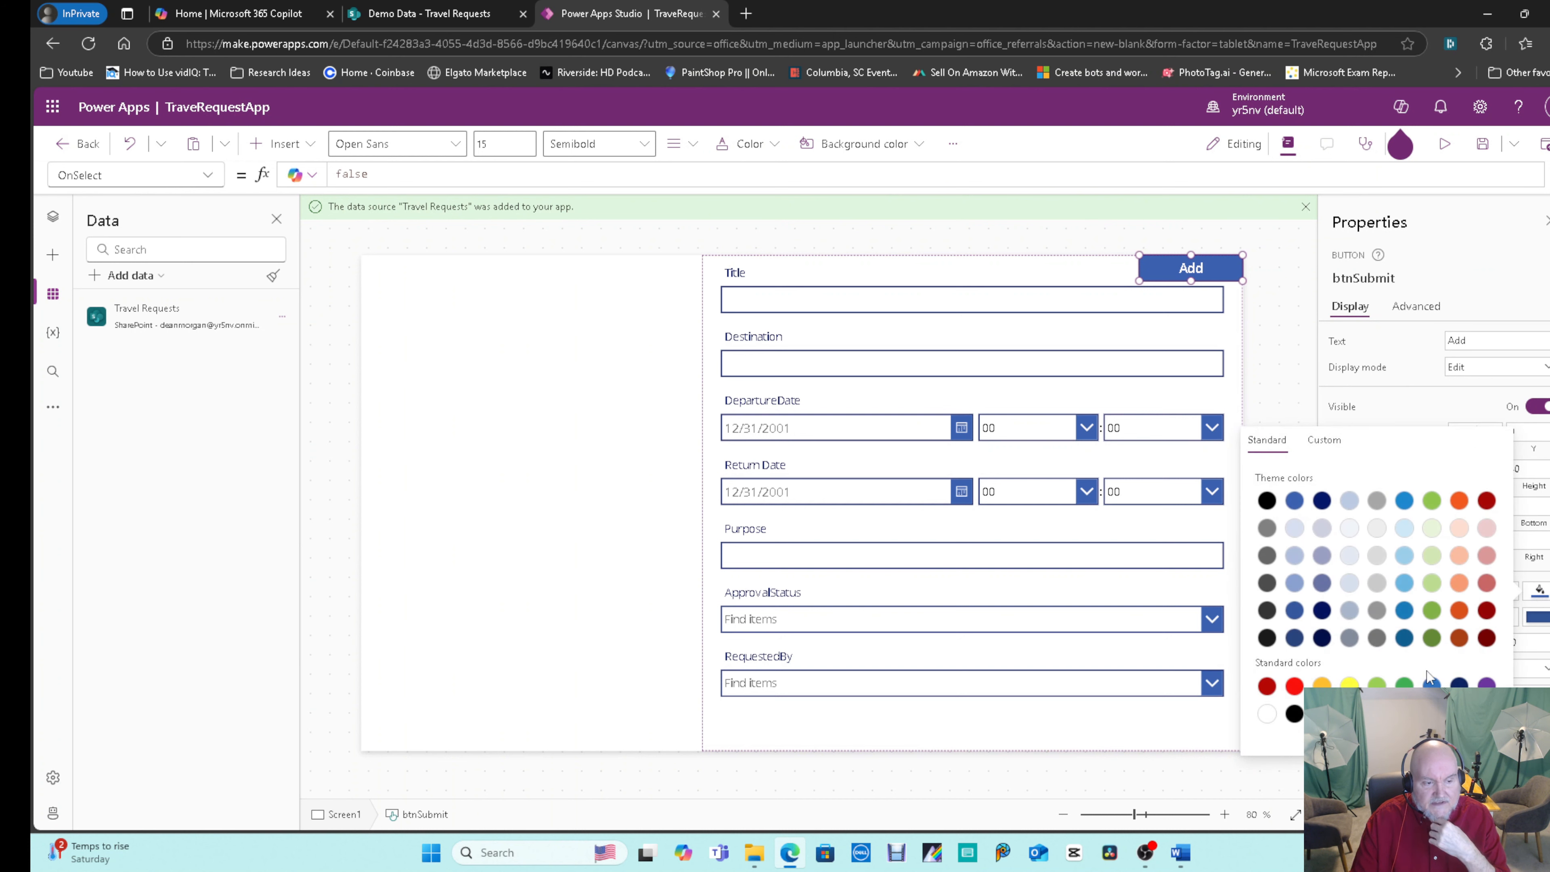
{"action": "left_click", "coordinate": [1406, 685]}
{"action": "left_click", "coordinate": [1288, 282]}
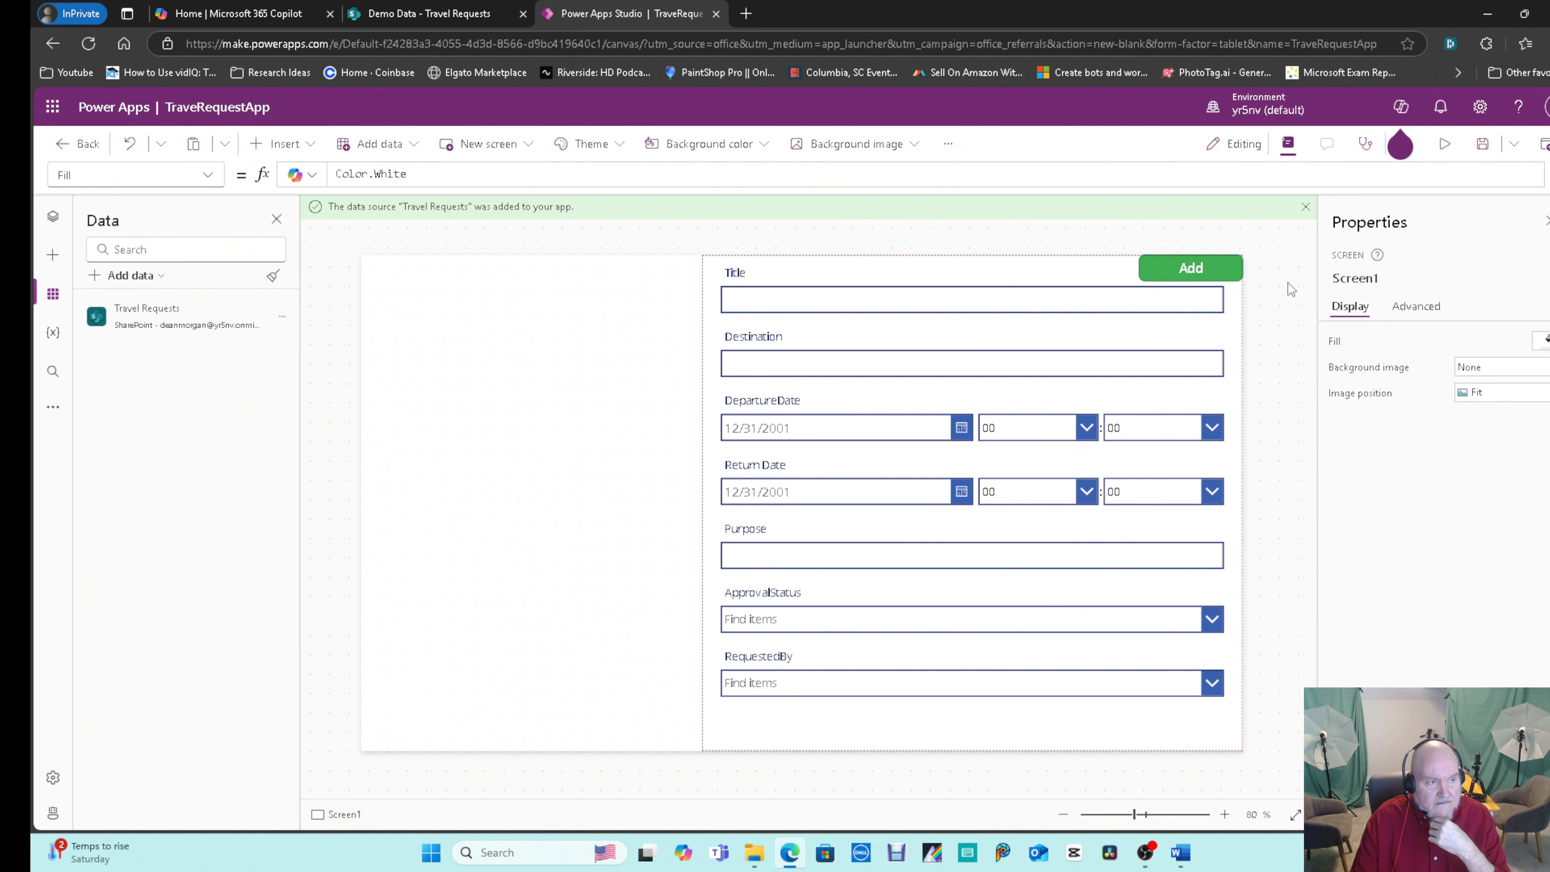
Resize the Add button to width 100 and height 30, and move it flush into the form's top-right corner.
{"action": "left_click", "coordinate": [1212, 271]}
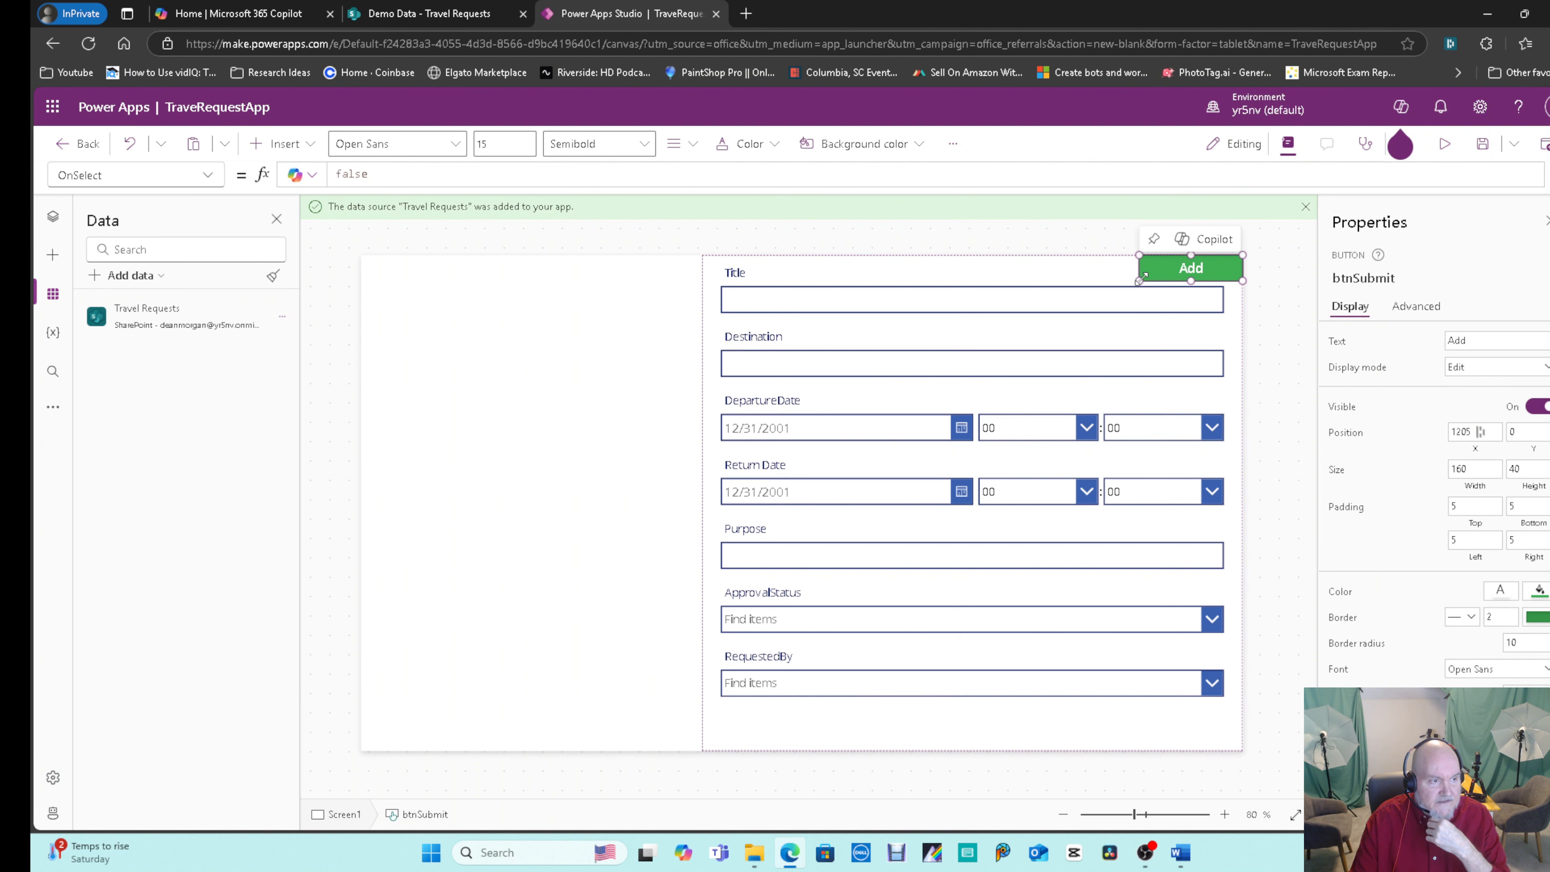
{"action": "left_click_drag", "start_coordinate": [1482, 469], "coordinate": [1441, 476]}
{"action": "type", "text": "1"}
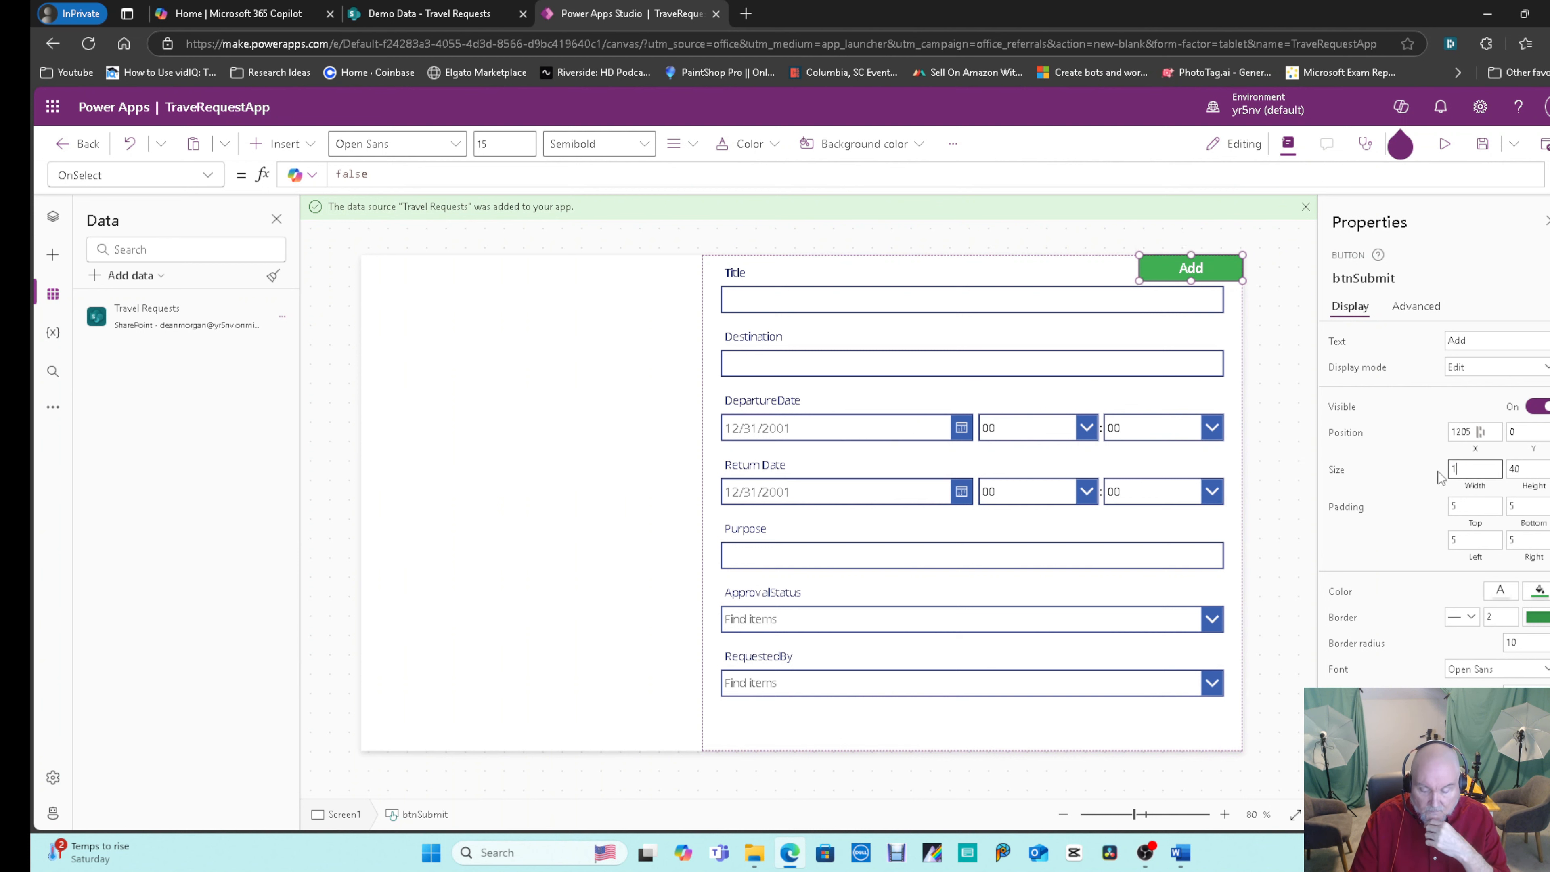
{"action": "key", "text": "Tab"}
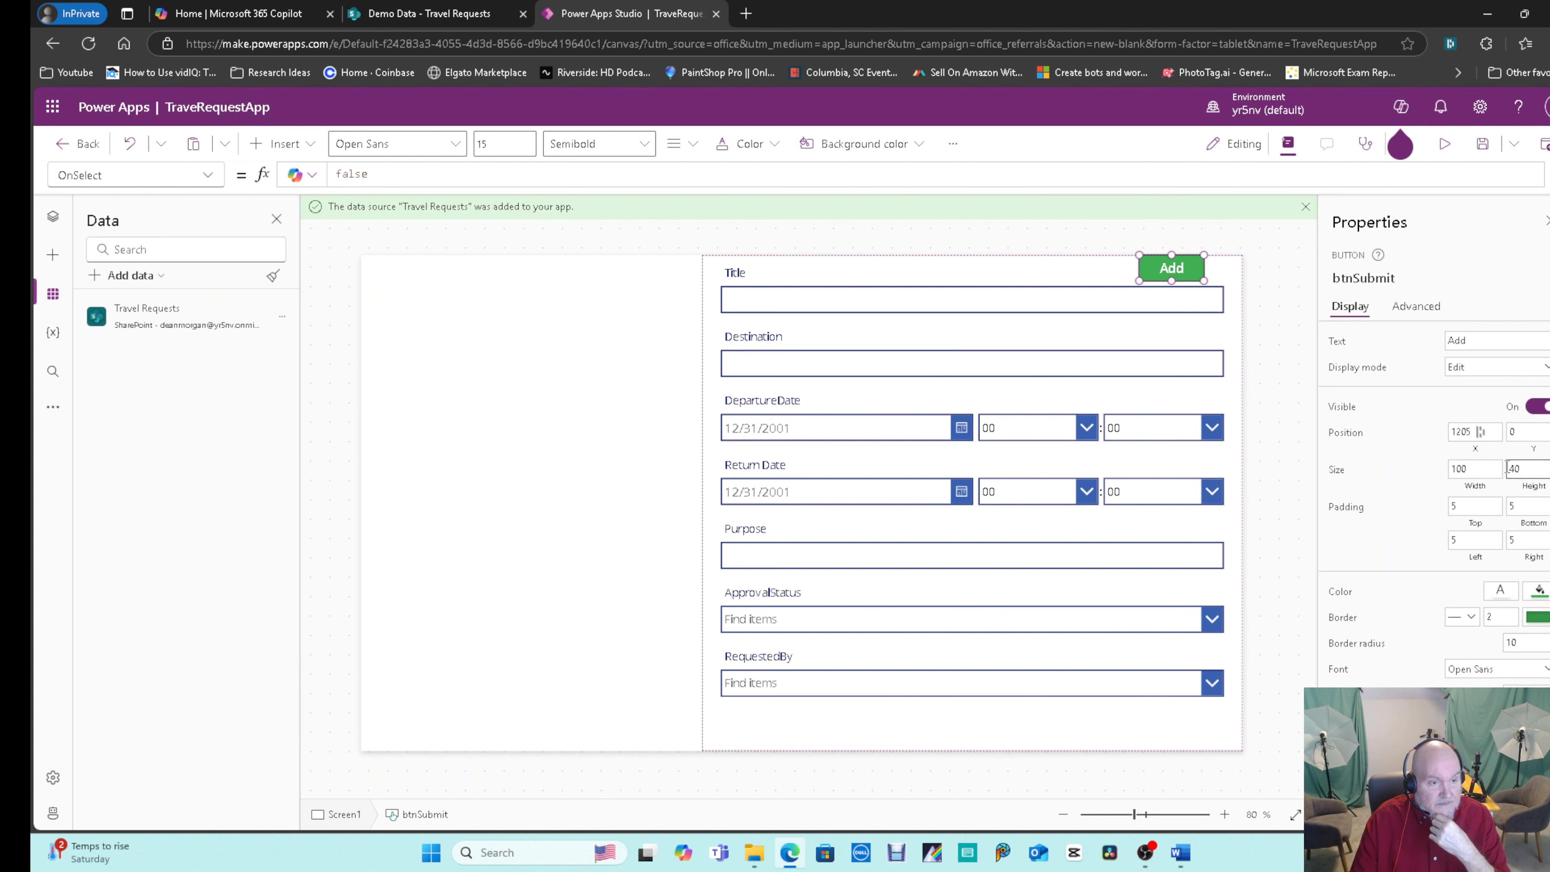
{"action": "type", "text": "3"}
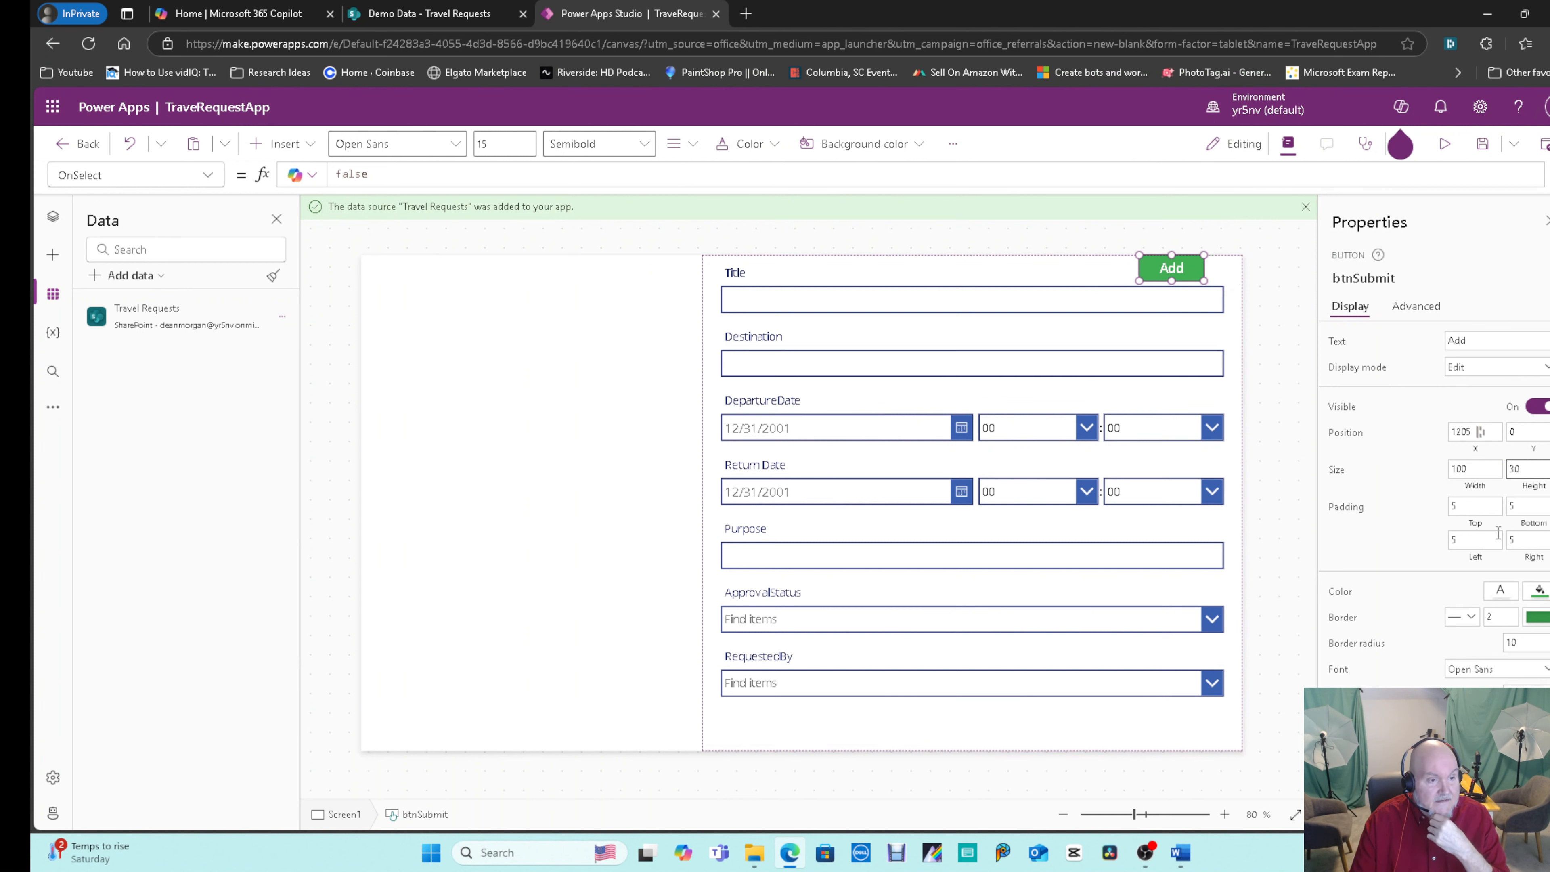
{"action": "type", "text": "0"}
{"action": "left_click", "coordinate": [1477, 470]}
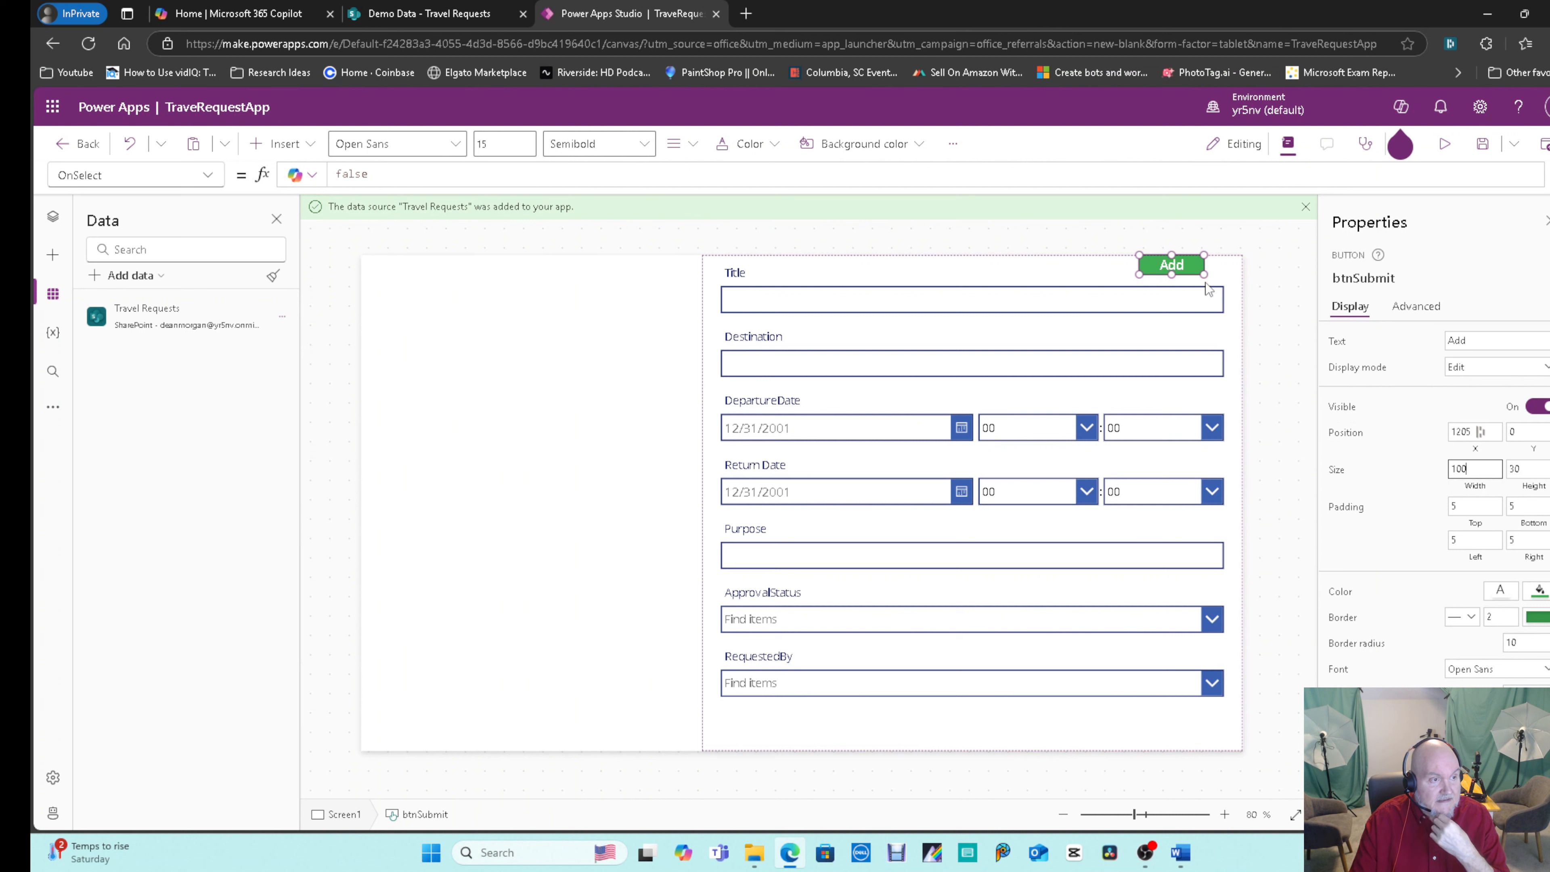
{"action": "left_click_drag", "start_coordinate": [1165, 269], "coordinate": [1197, 272]}
{"action": "left_click", "coordinate": [1267, 335]}
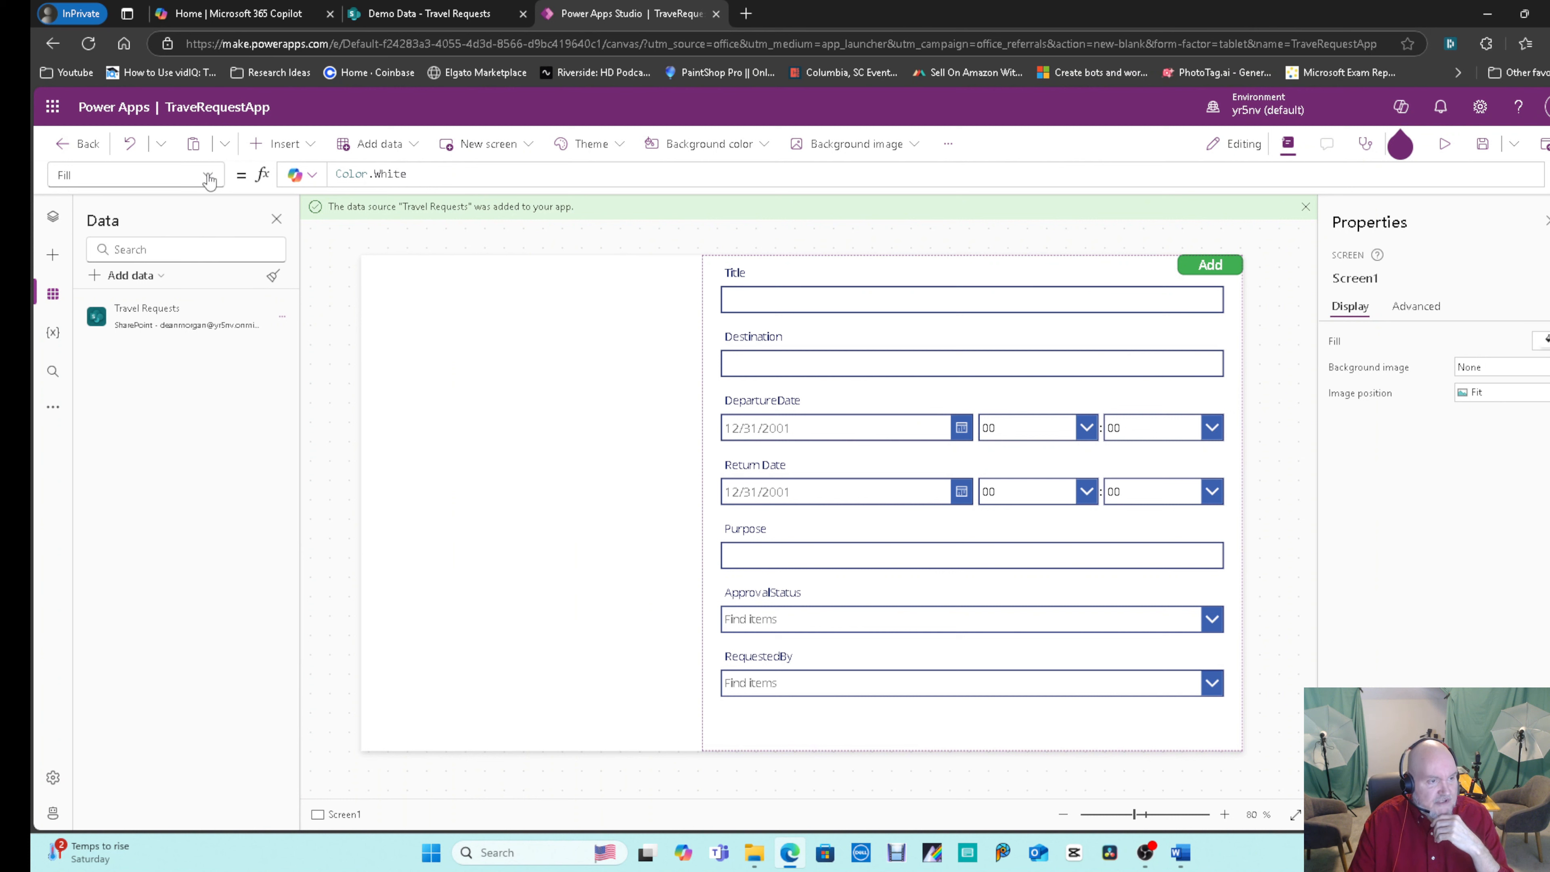
Start the Add button's OnSelect formula with the SubmitForm function, replacing the existing false value.
{"action": "left_click", "coordinate": [1194, 266]}
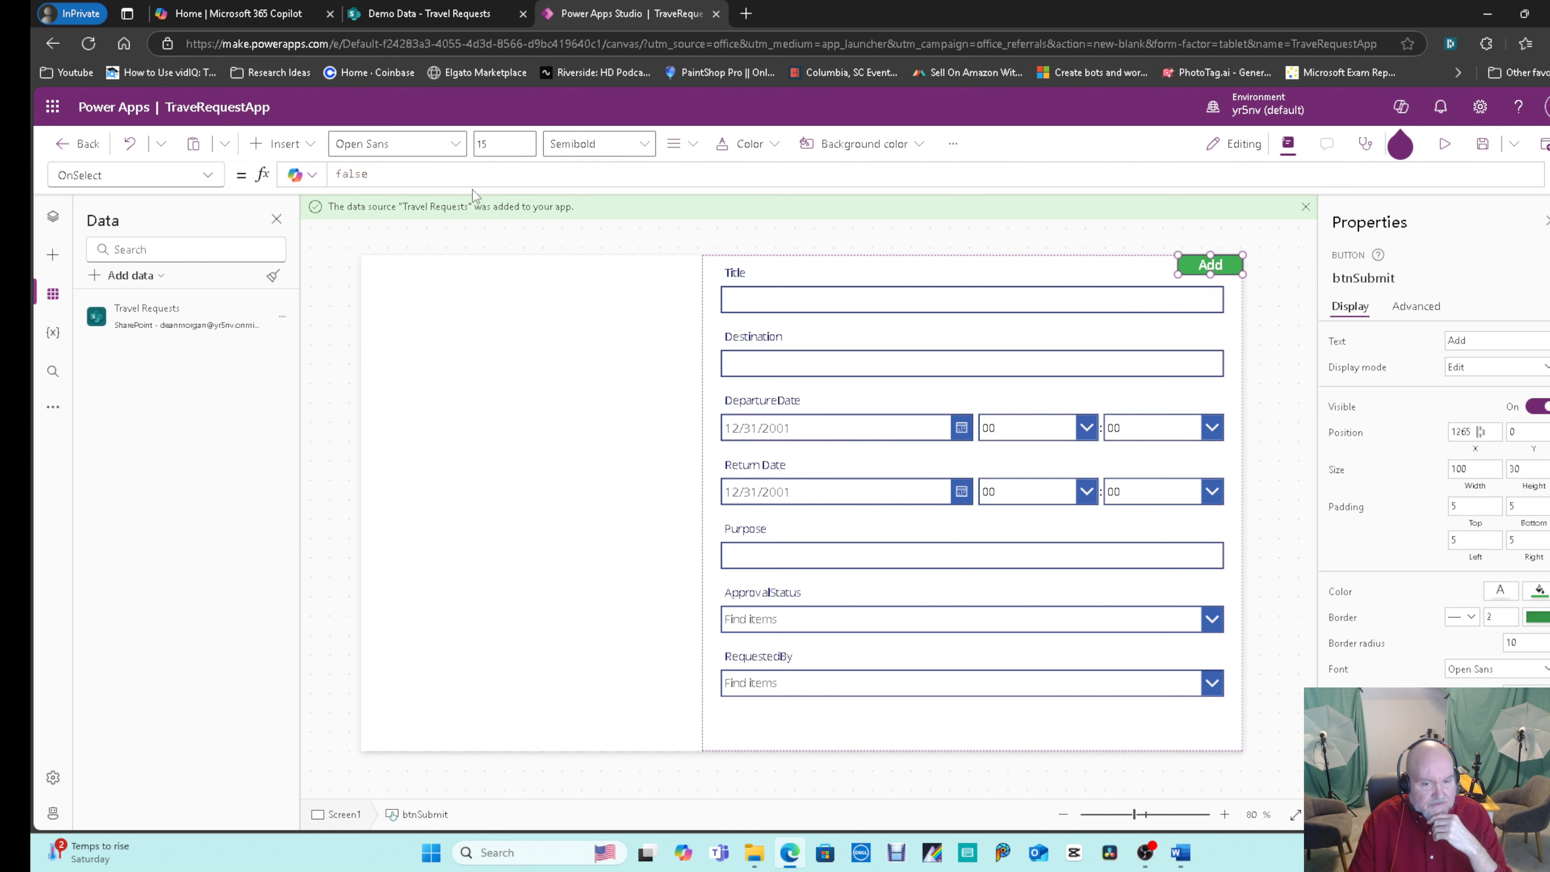
{"action": "left_click", "coordinate": [402, 174]}
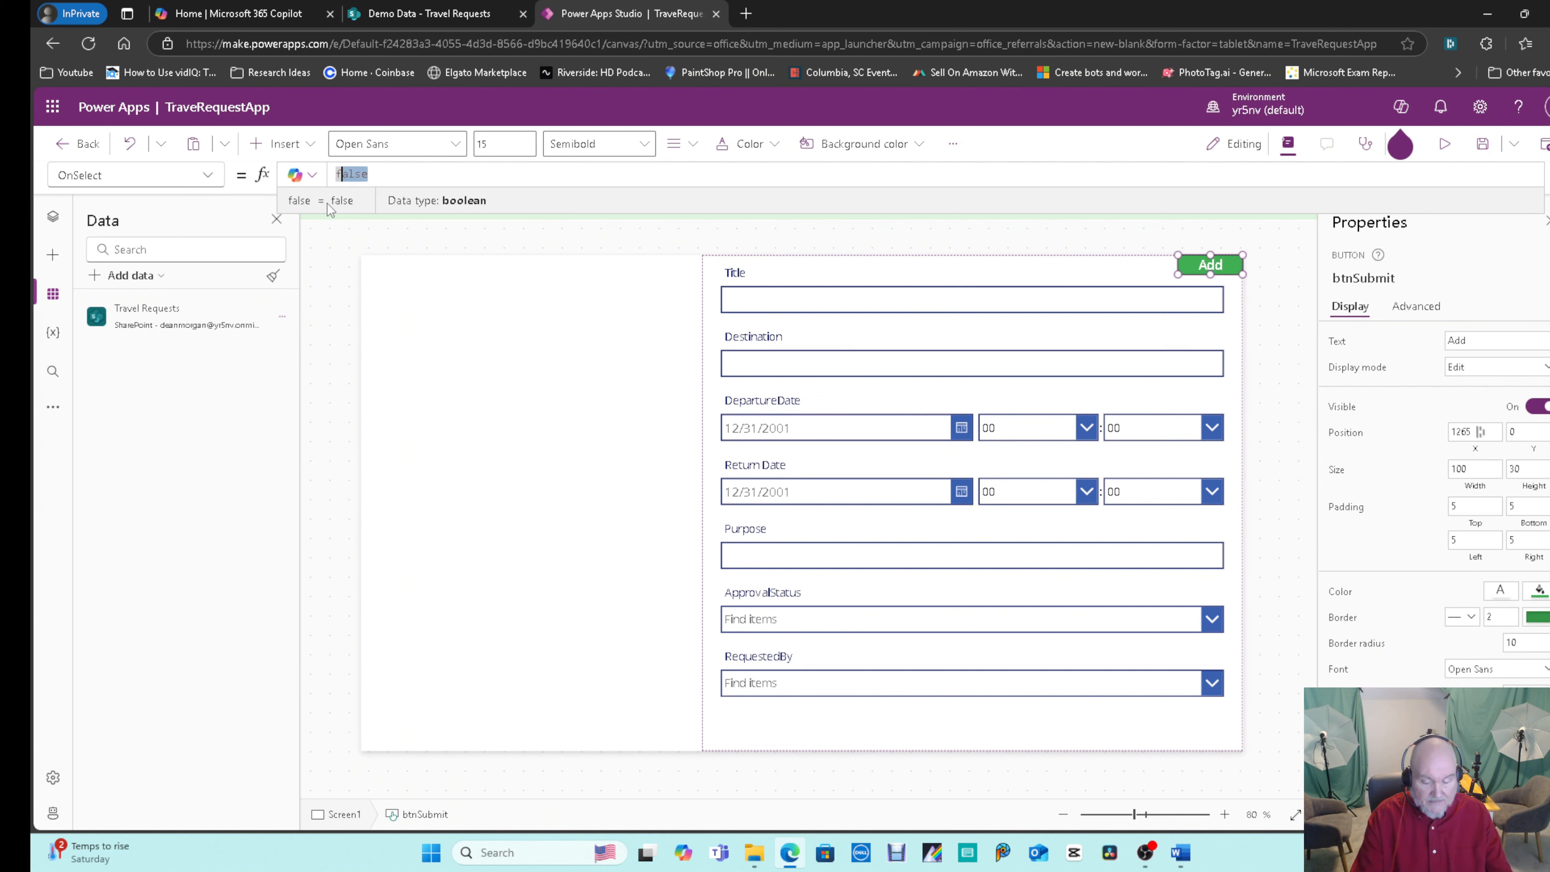
{"action": "type", "text": "Sub"}
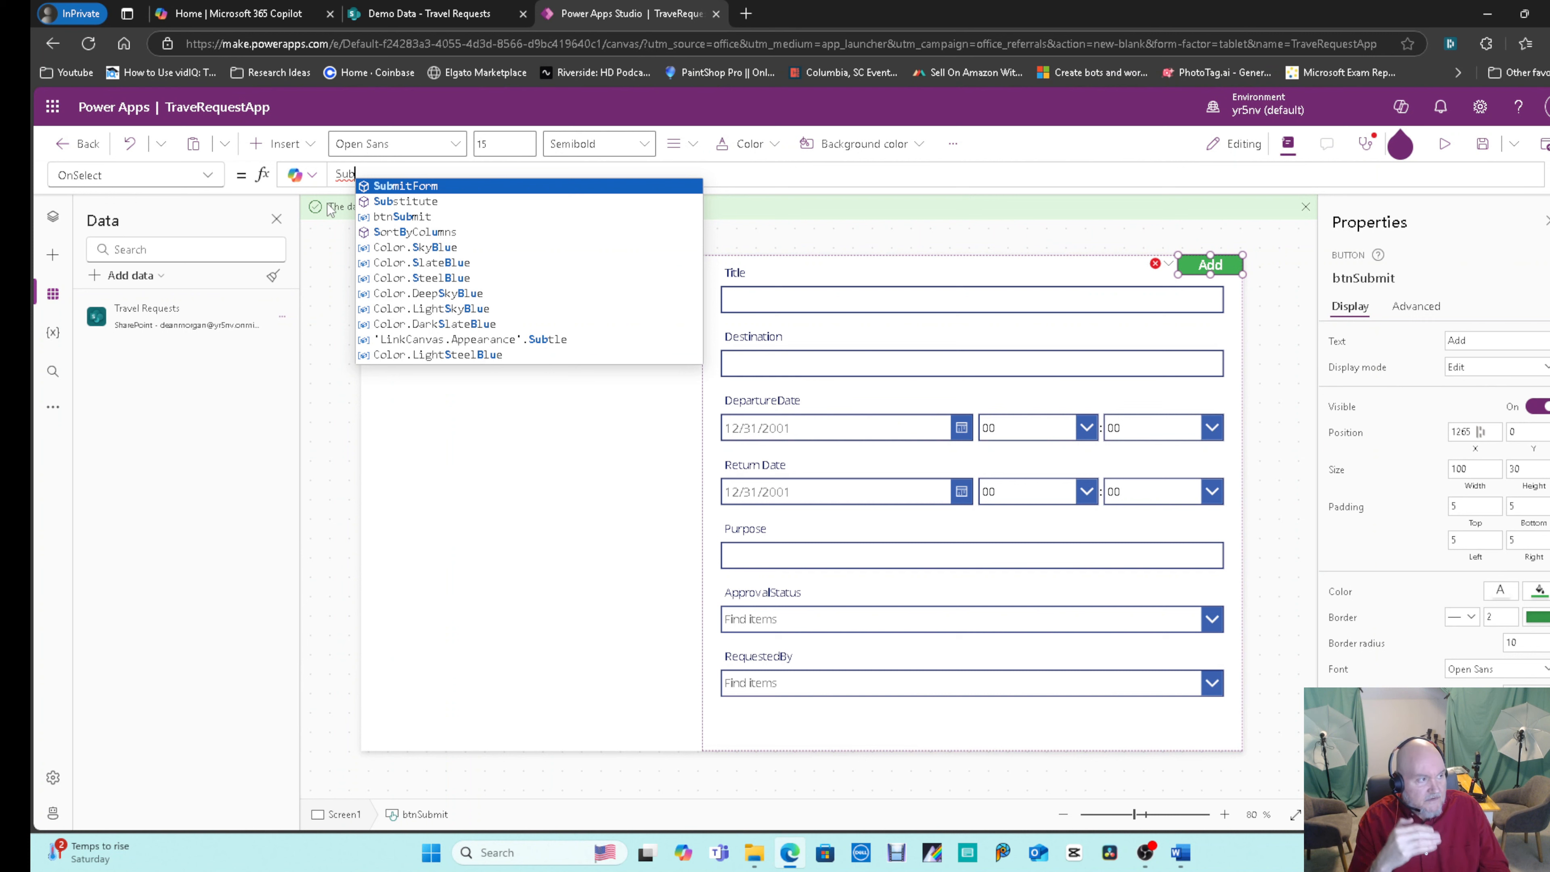
{"action": "left_click", "coordinate": [385, 187]}
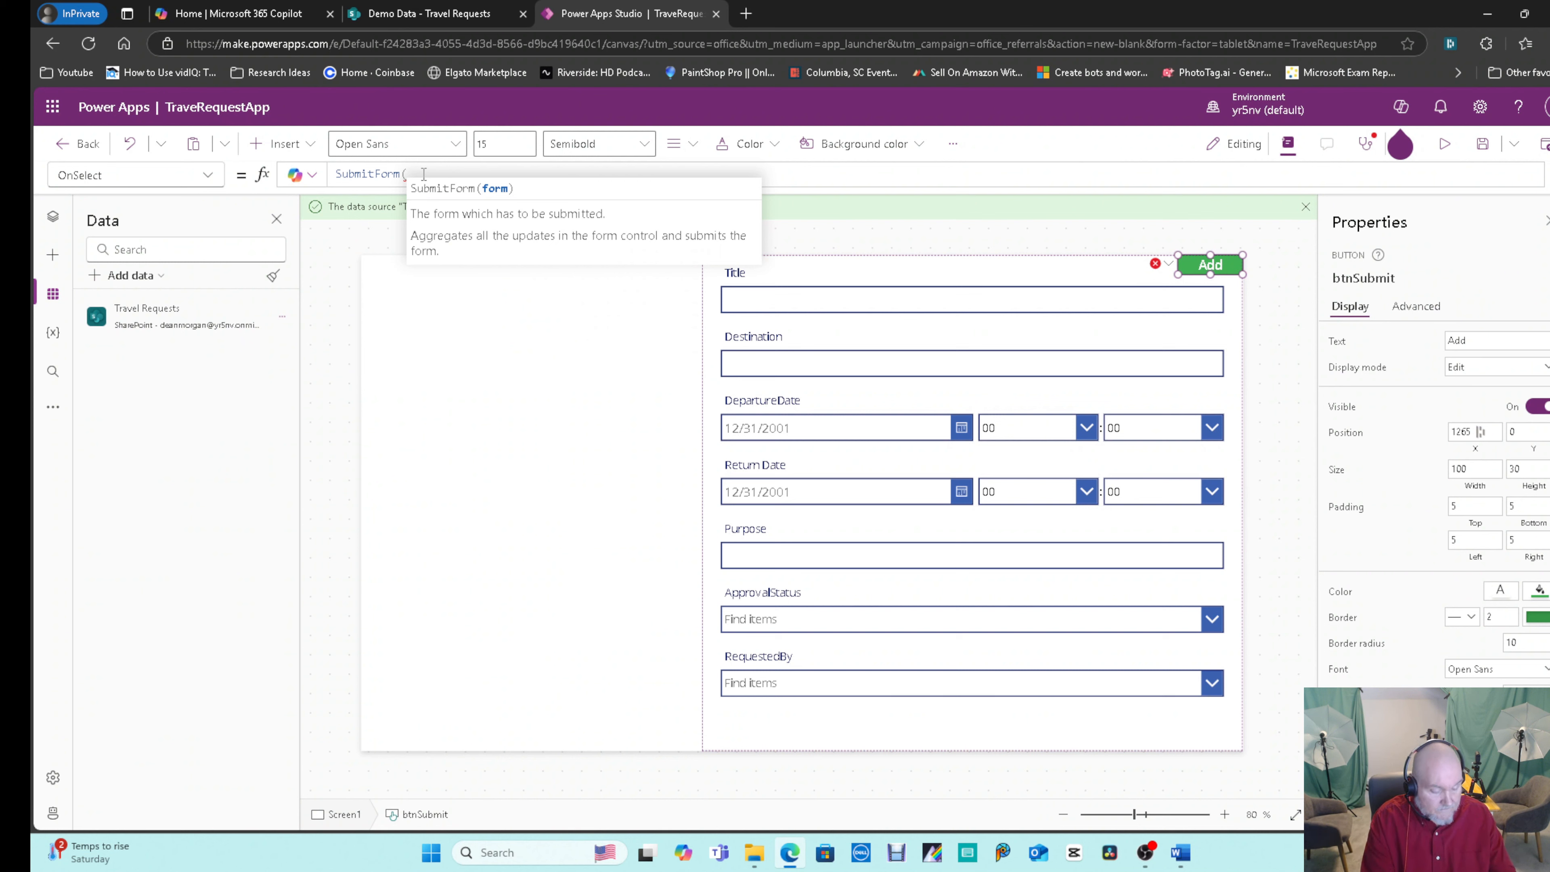
{"action": "type", "text": "SubmitForm("}
{"action": "key", "text": "Tab"}
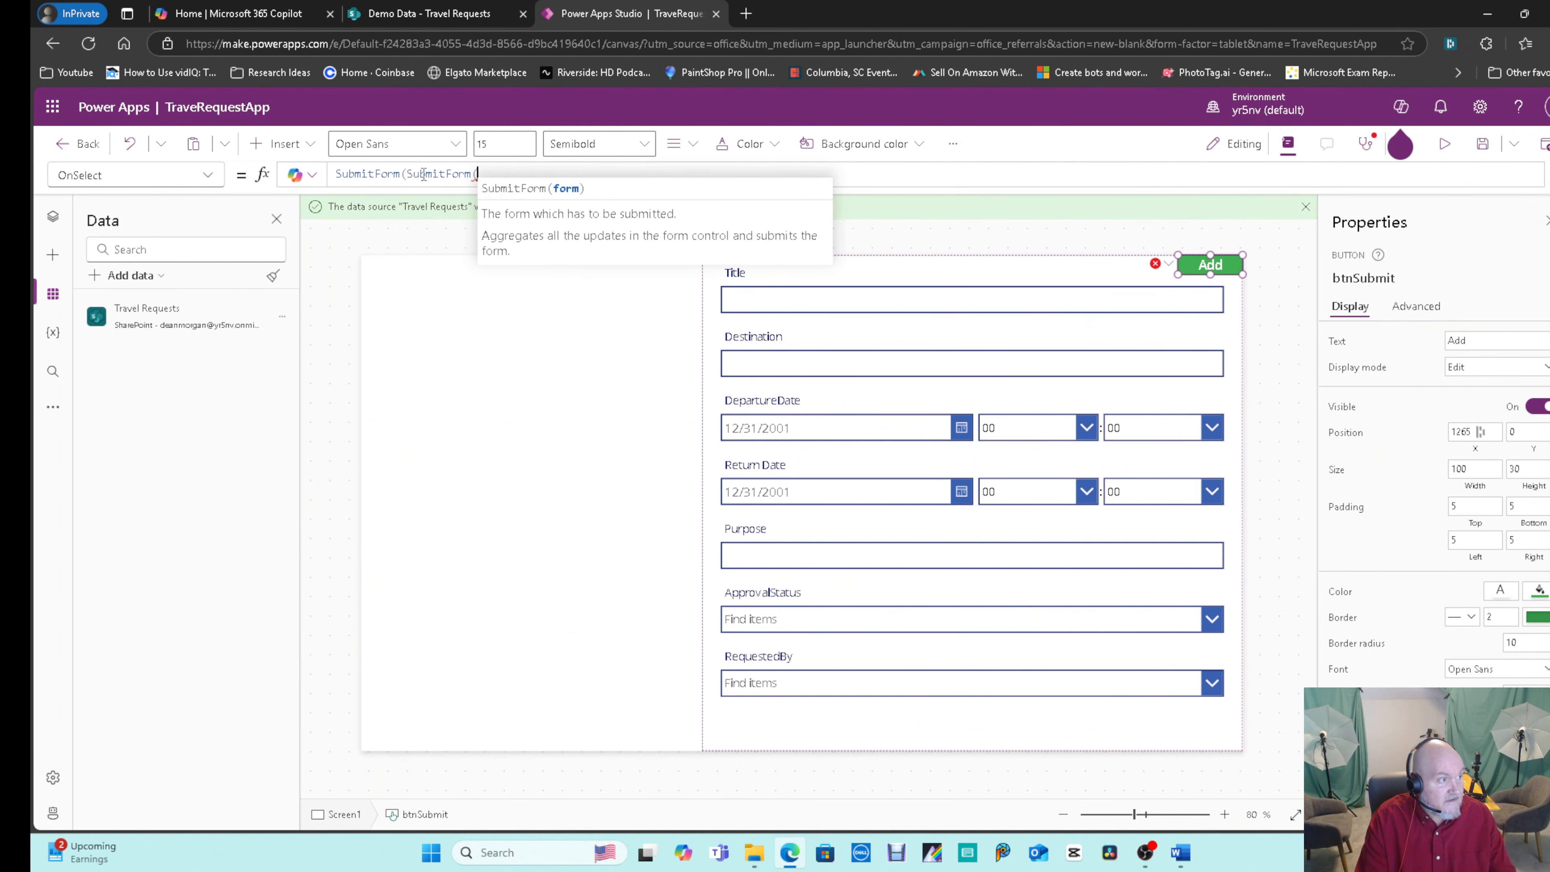
{"action": "key", "text": "BackSpace"}
{"action": "key", "text": "BackSpace"}
{"action": "key", "text": "BackSpace"}
{"action": "key", "text": "BackSpace"}
{"action": "key", "text": "BackSpace"}
{"action": "key", "text": "BackSpace"}
{"action": "key", "text": "BackSpace"}
{"action": "key", "text": "BackSpace"}
{"action": "key", "text": "BackSpace"}
{"action": "key", "text": "BackSpace"}
{"action": "key", "text": "BackSpace"}
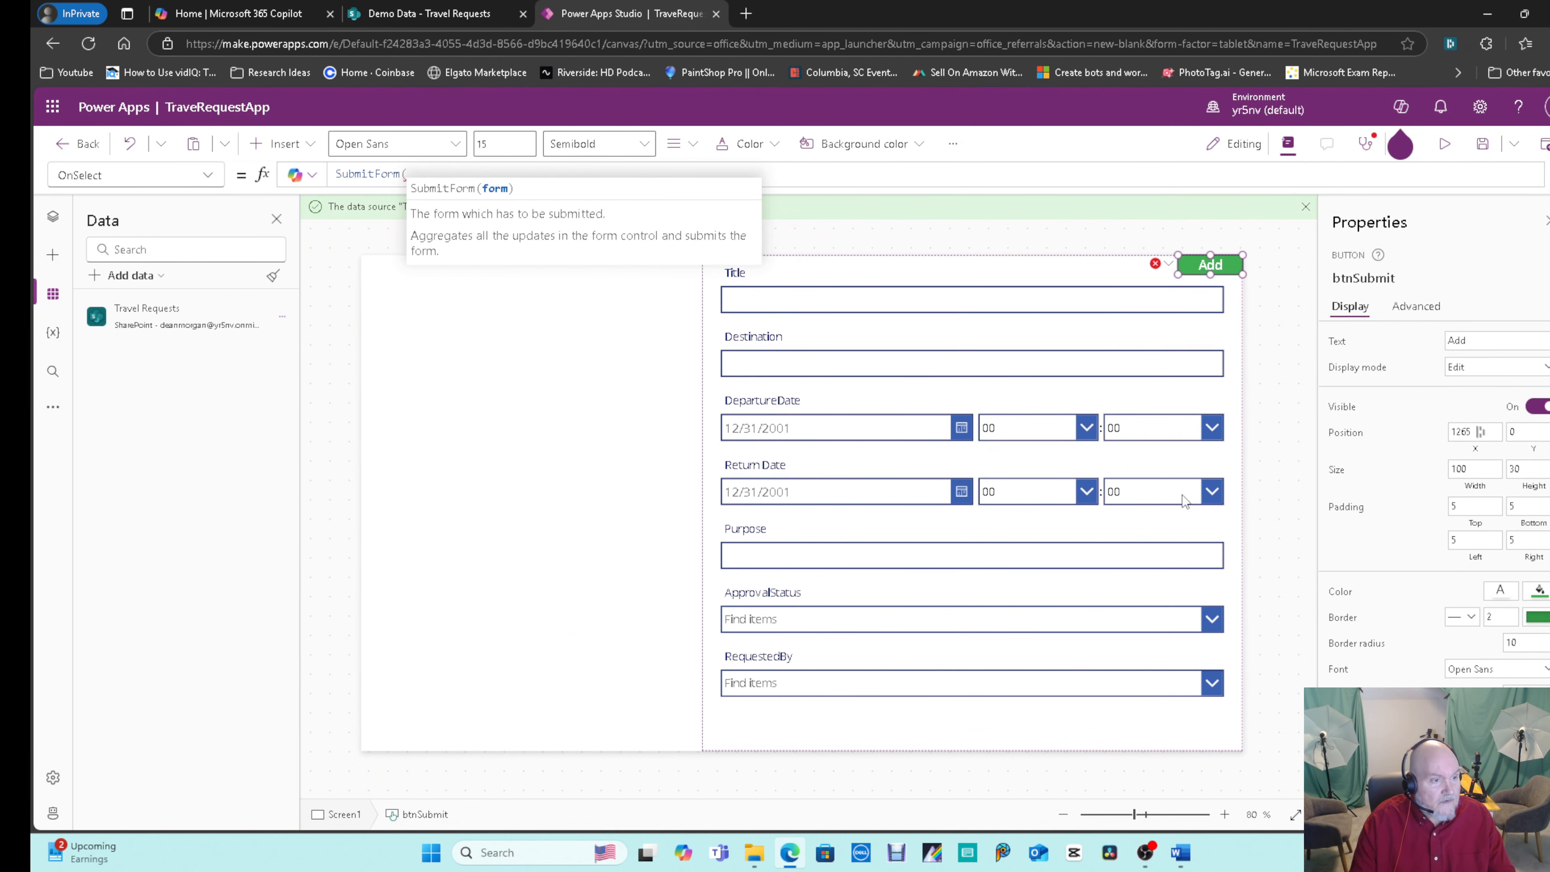
Check the form's name and complete the Add button's OnSelect formula as SubmitForm(InputForm).
{"action": "left_click", "coordinate": [1241, 501]}
{"action": "left_click", "coordinate": [708, 433]}
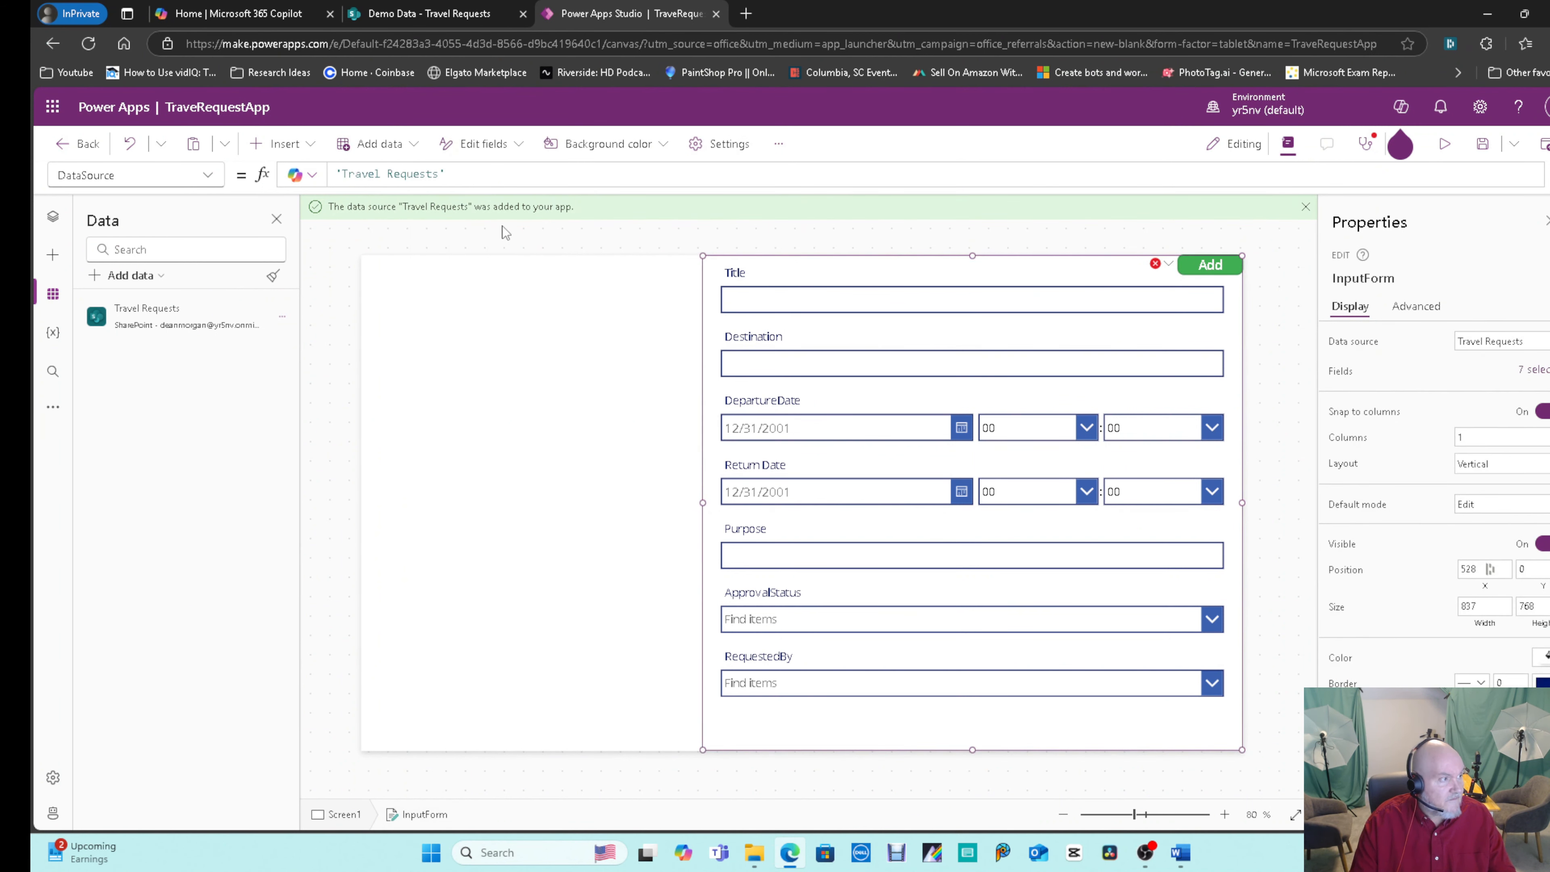
{"action": "left_click", "coordinate": [1206, 265]}
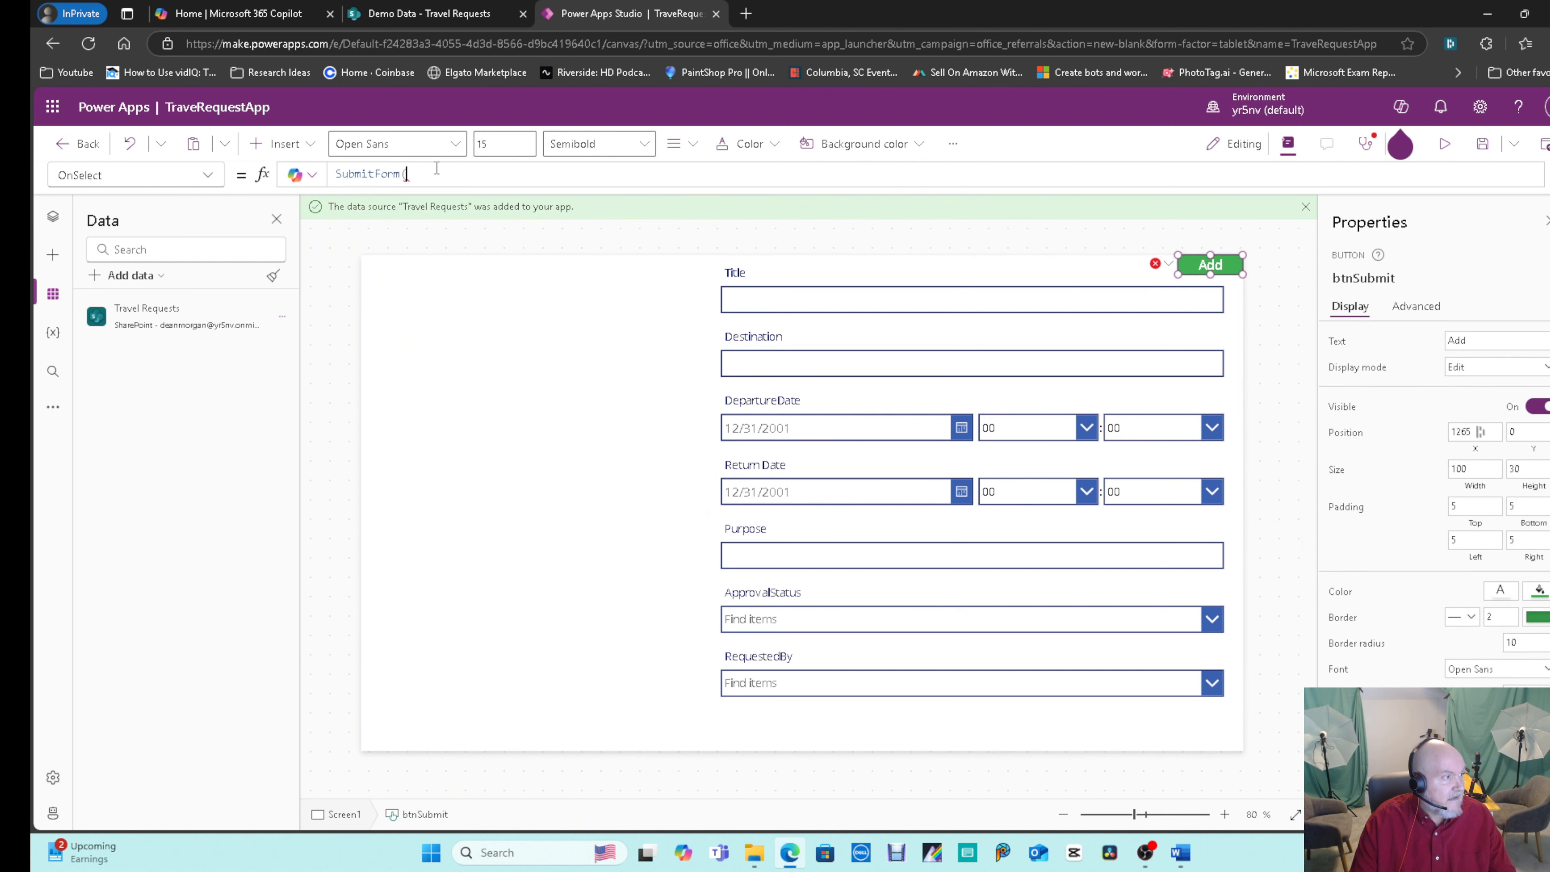
{"action": "key", "text": "Down"}
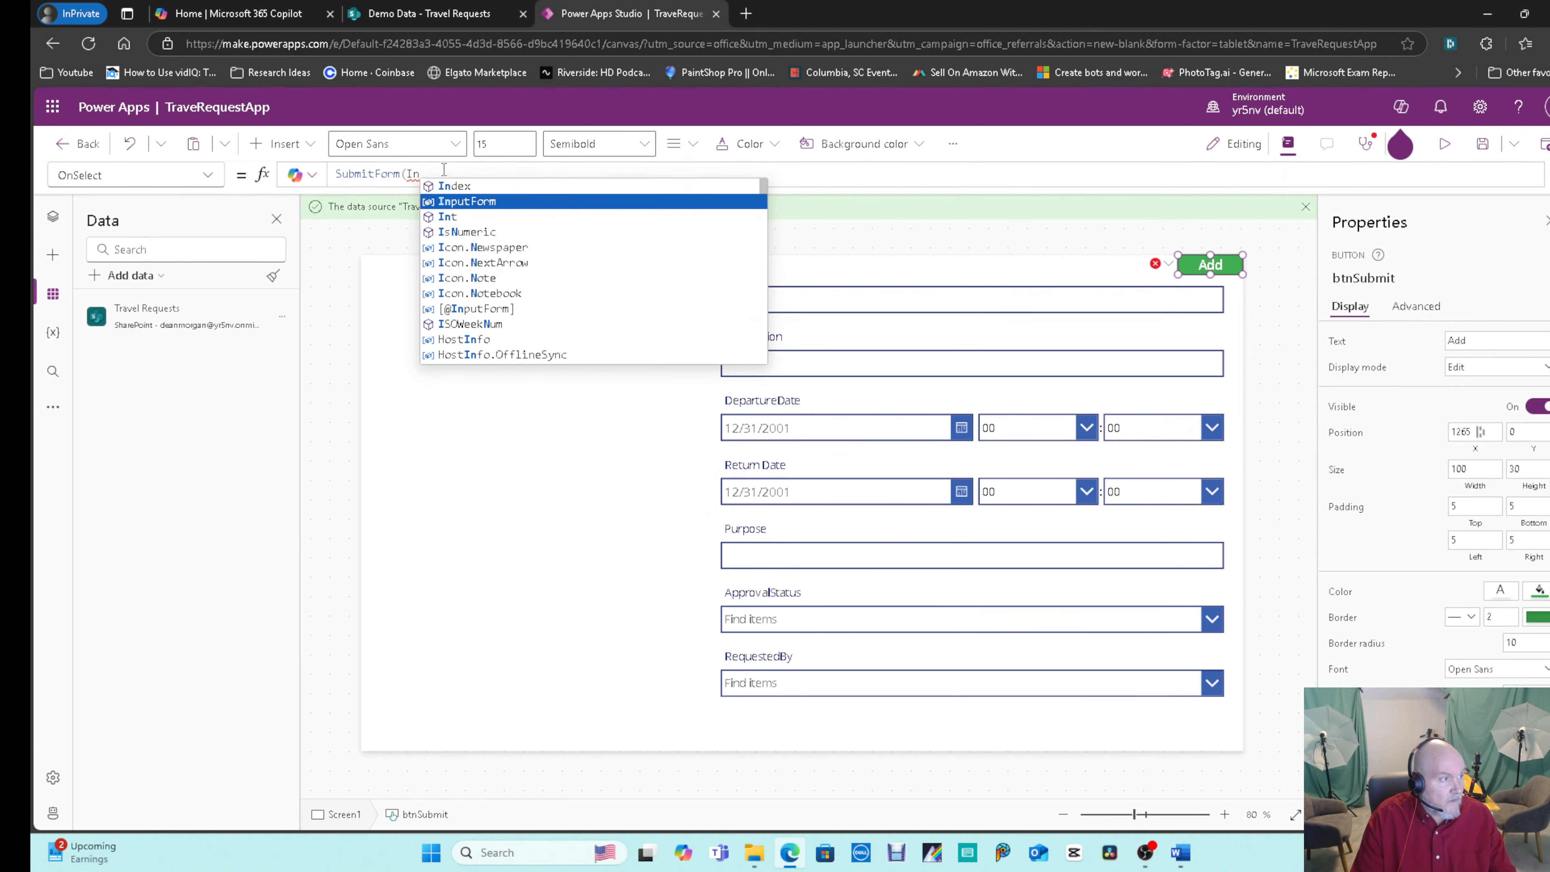
{"action": "key", "text": "Tab"}
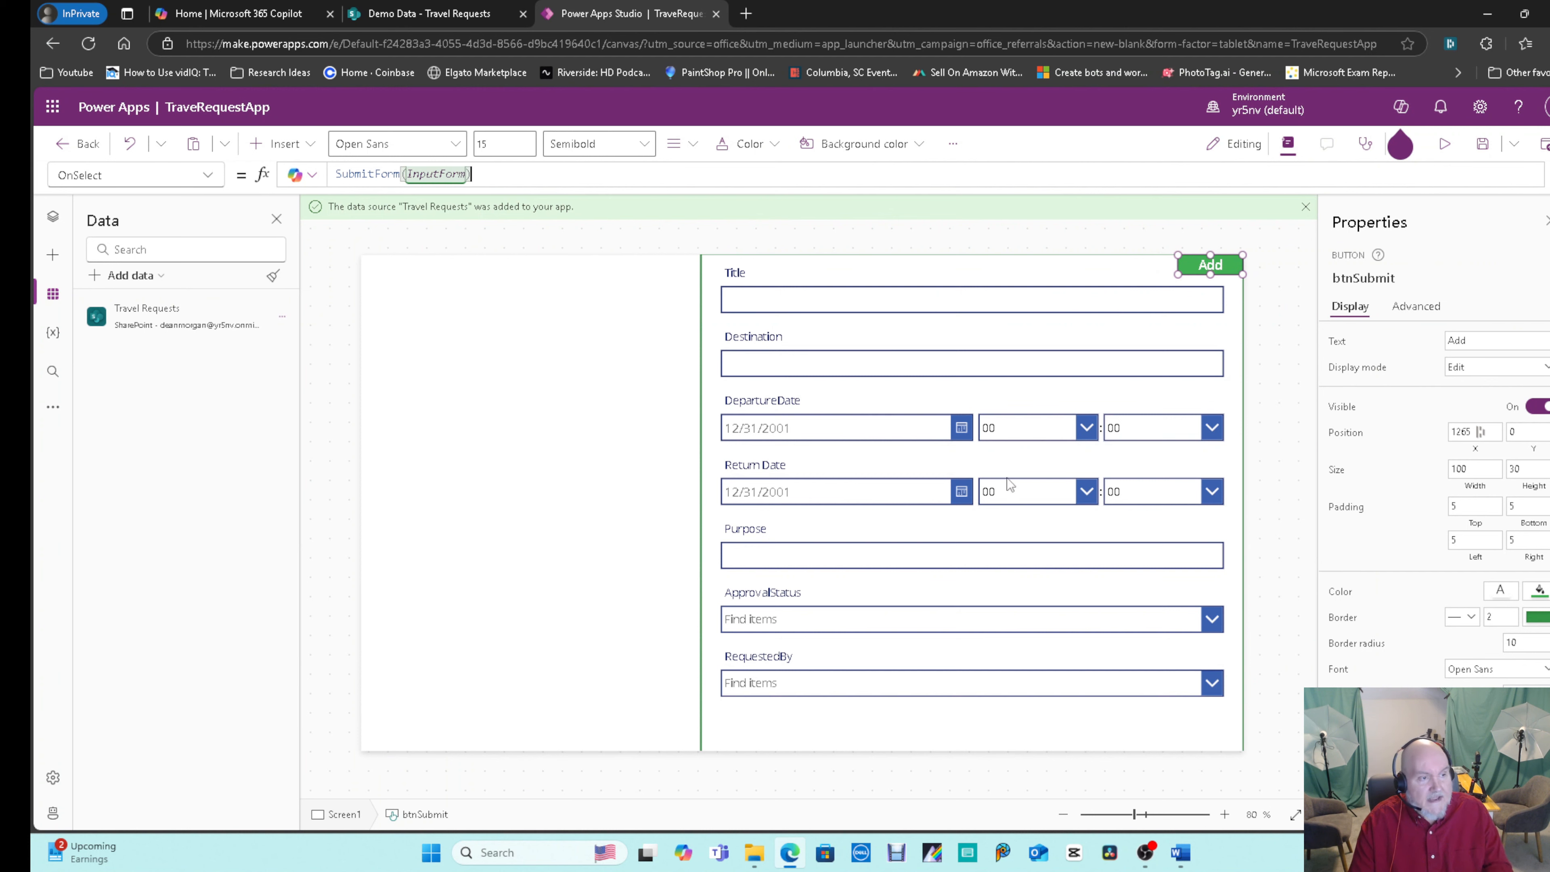
{"action": "left_click", "coordinate": [1278, 395]}
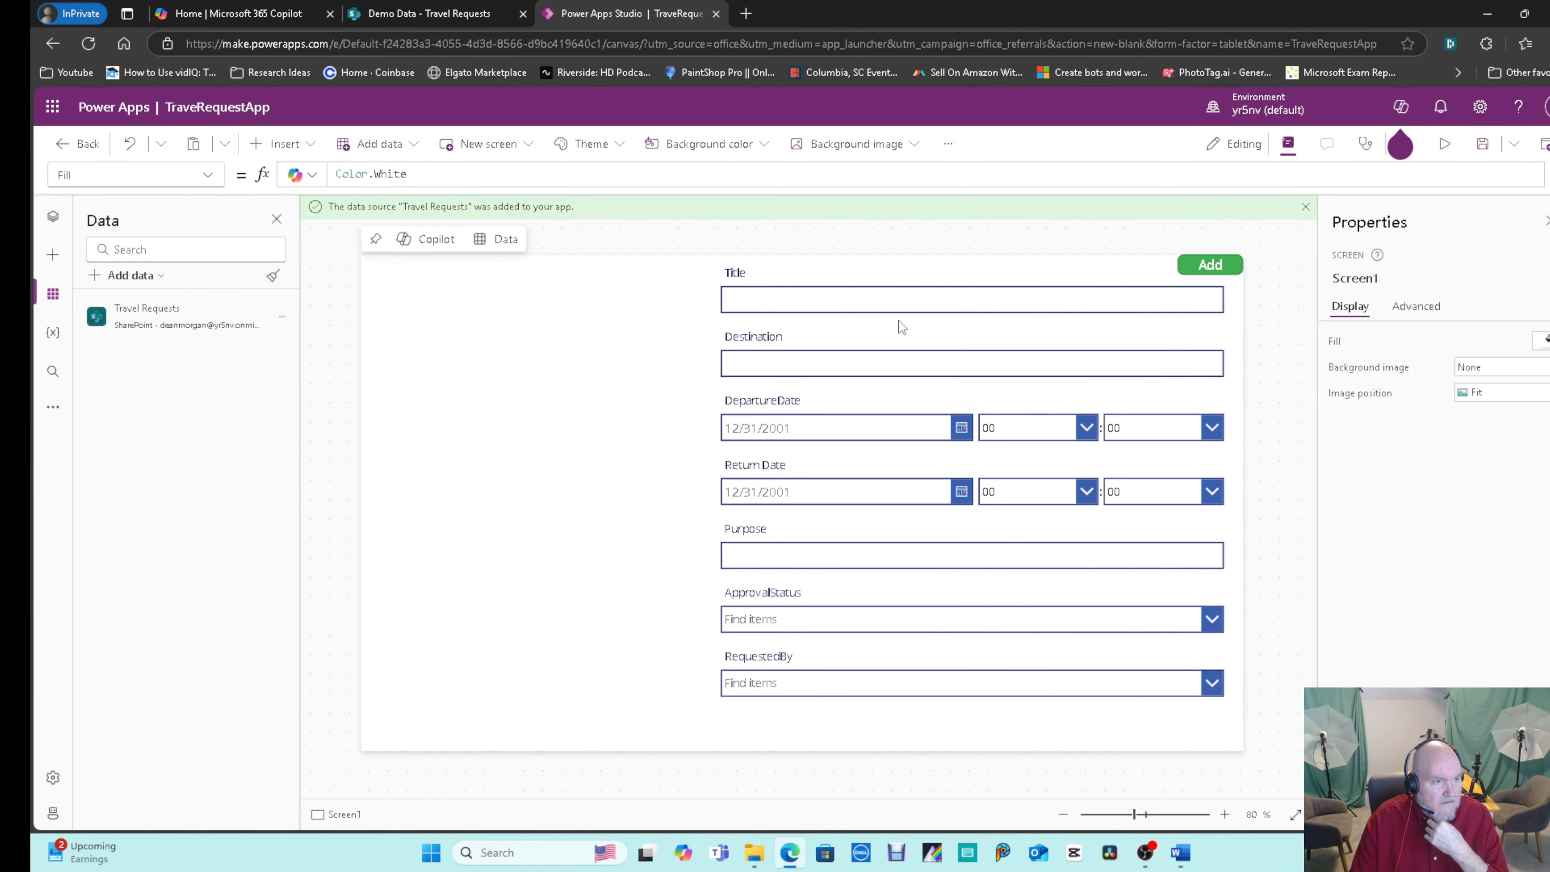
Review the Add button's submit formula and set InputForm's default mode to New.
{"action": "left_click", "coordinate": [1208, 266]}
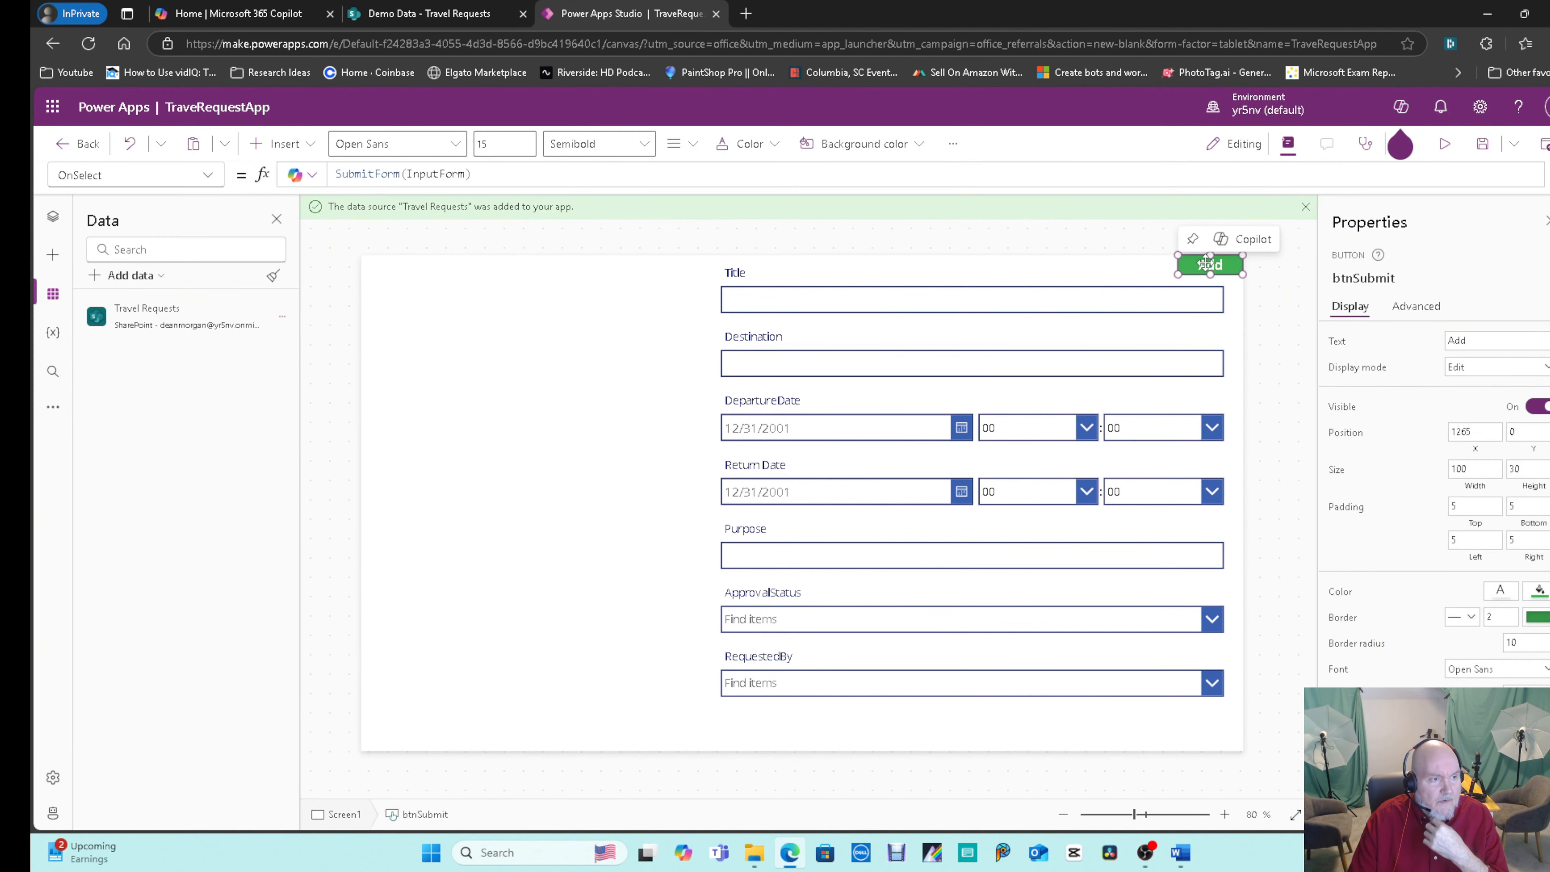
{"action": "left_click", "coordinate": [502, 175]}
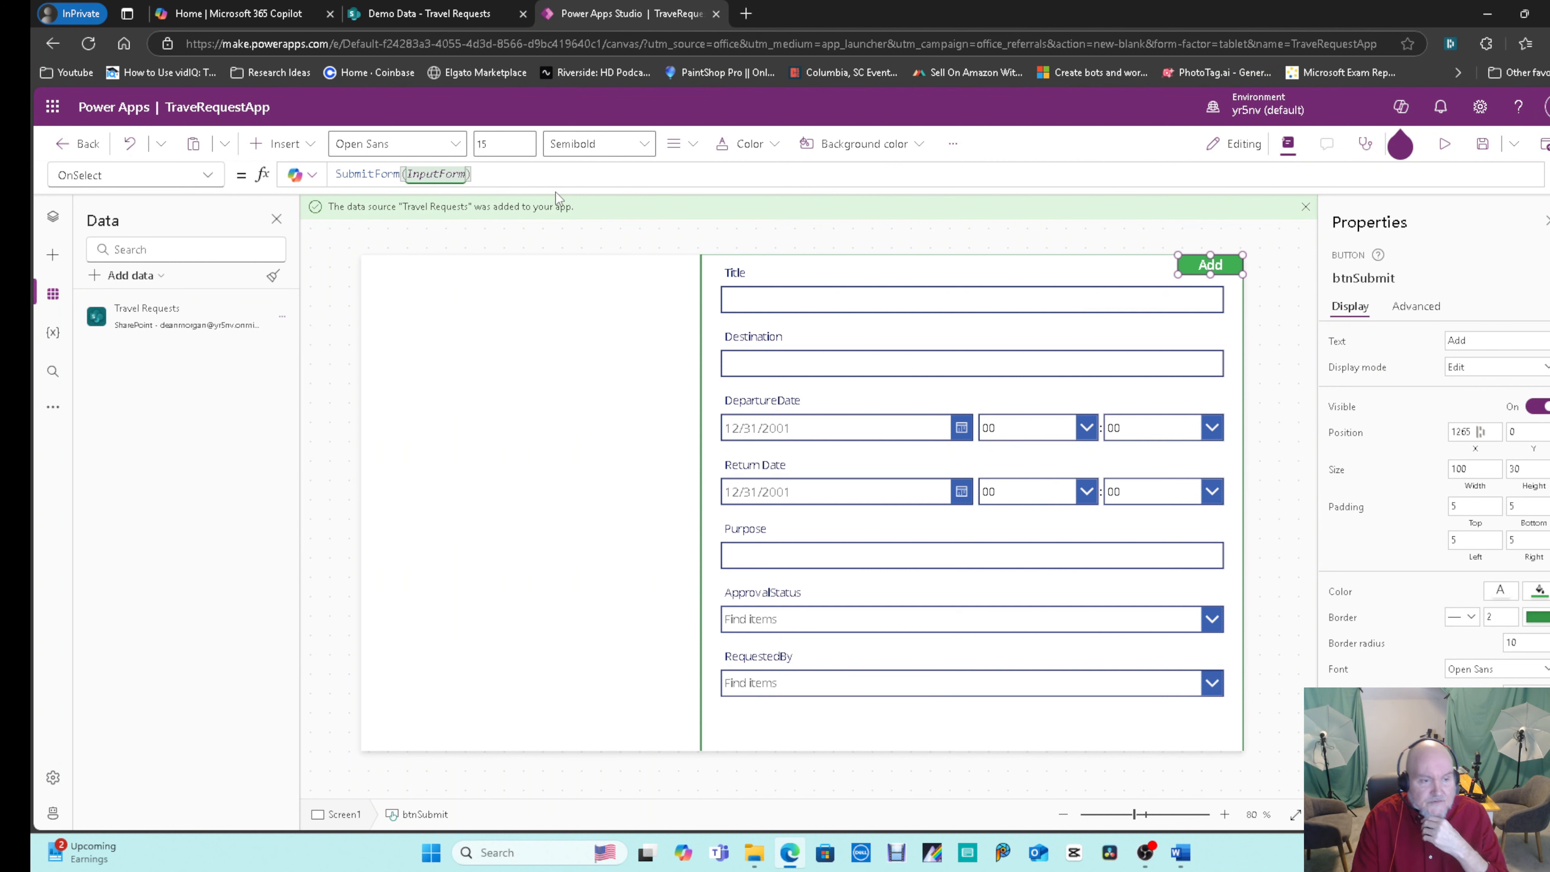
{"action": "left_click", "coordinate": [1237, 453]}
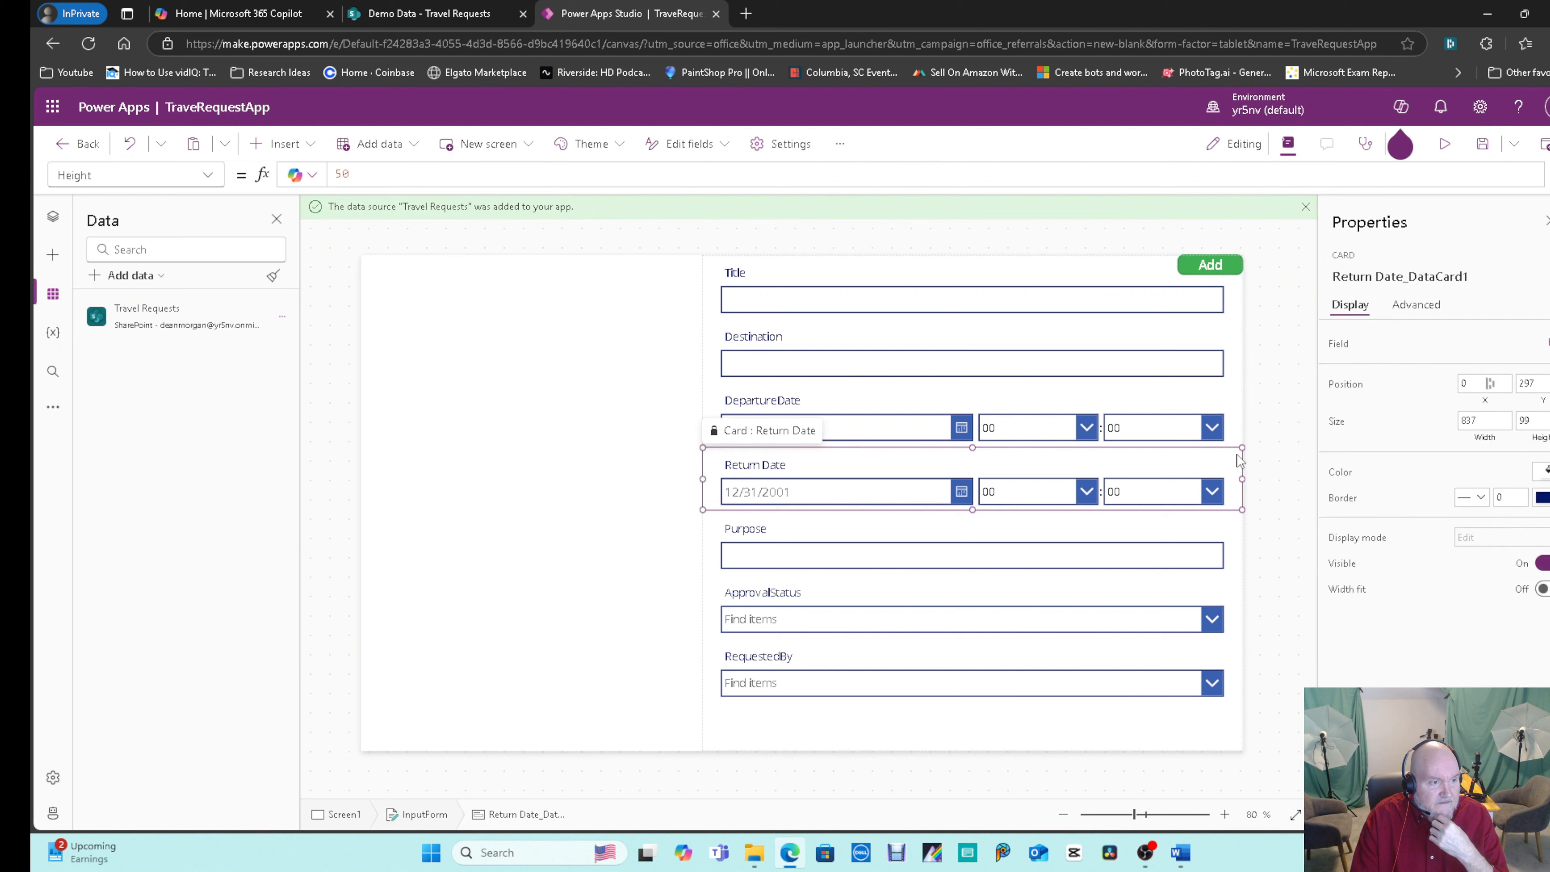
{"action": "left_click", "coordinate": [1246, 636]}
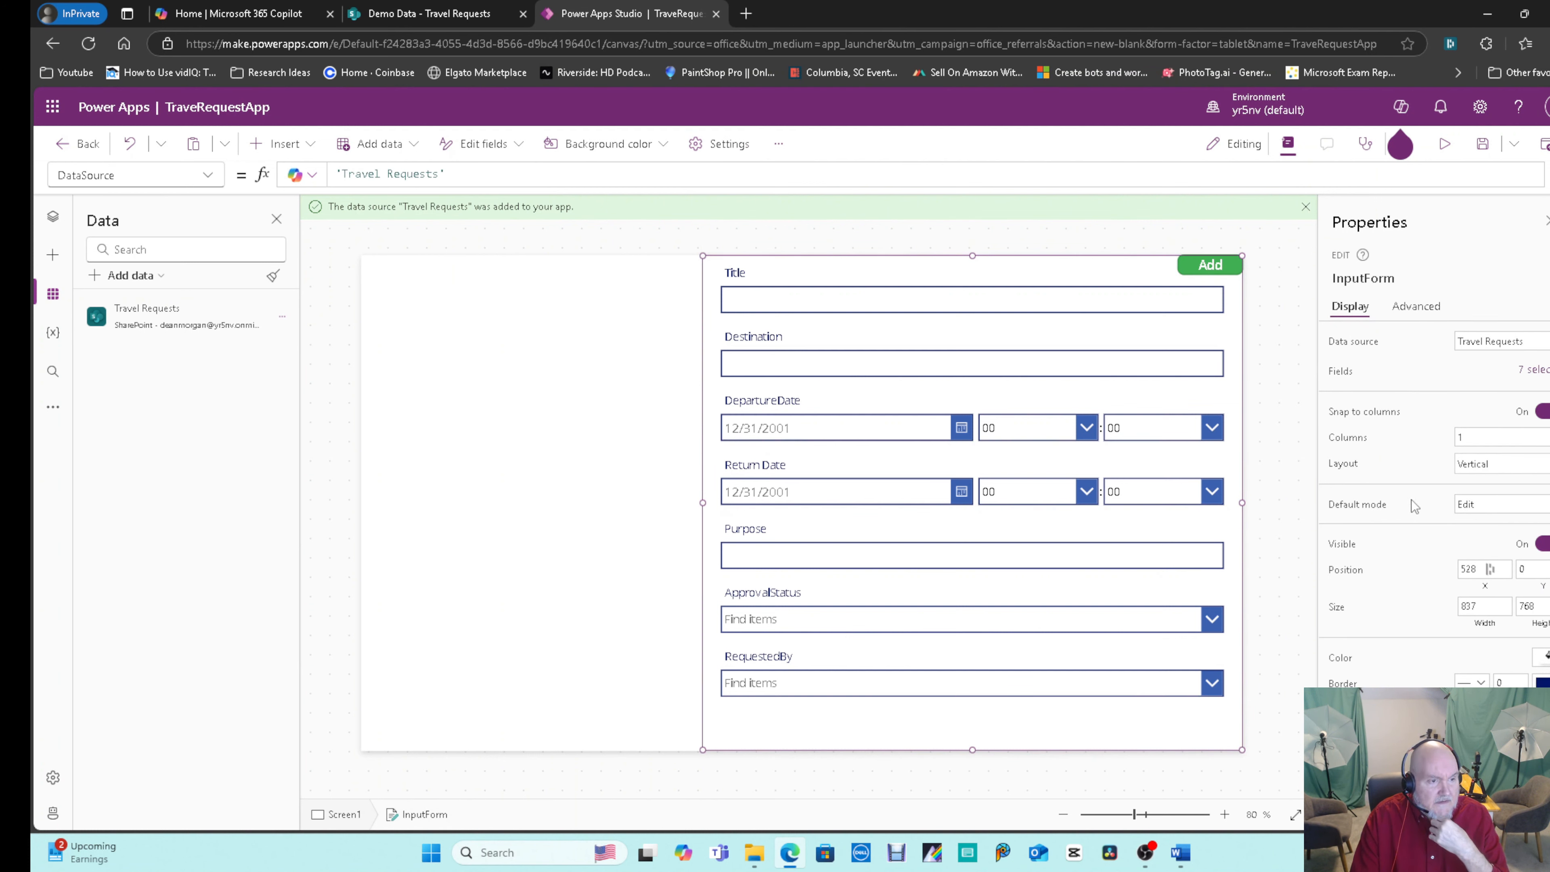
{"action": "left_click", "coordinate": [1490, 508]}
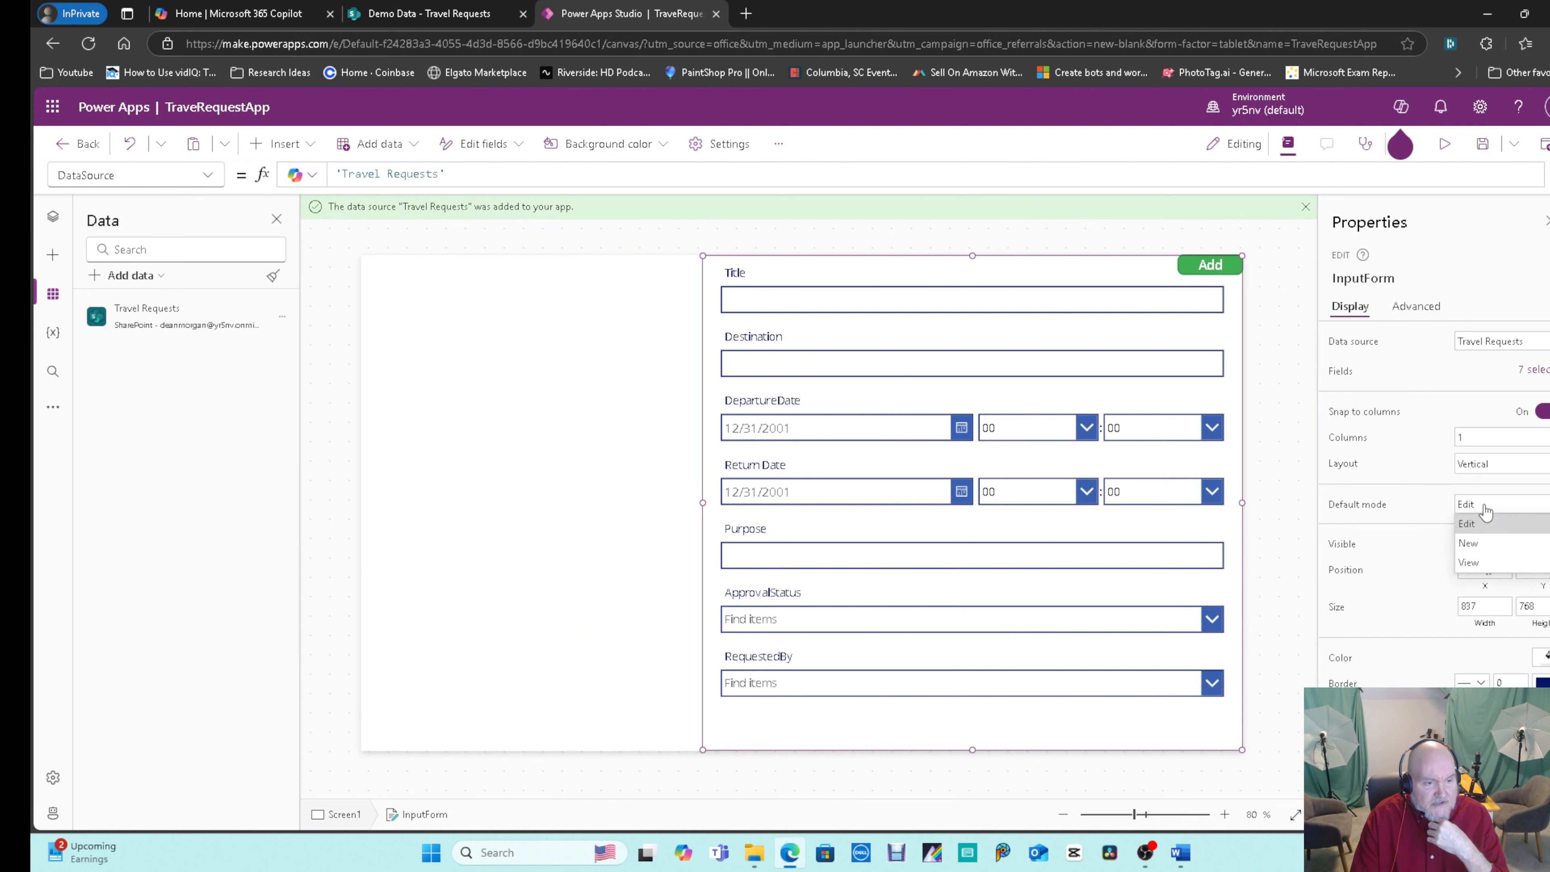
{"action": "left_click", "coordinate": [1476, 548]}
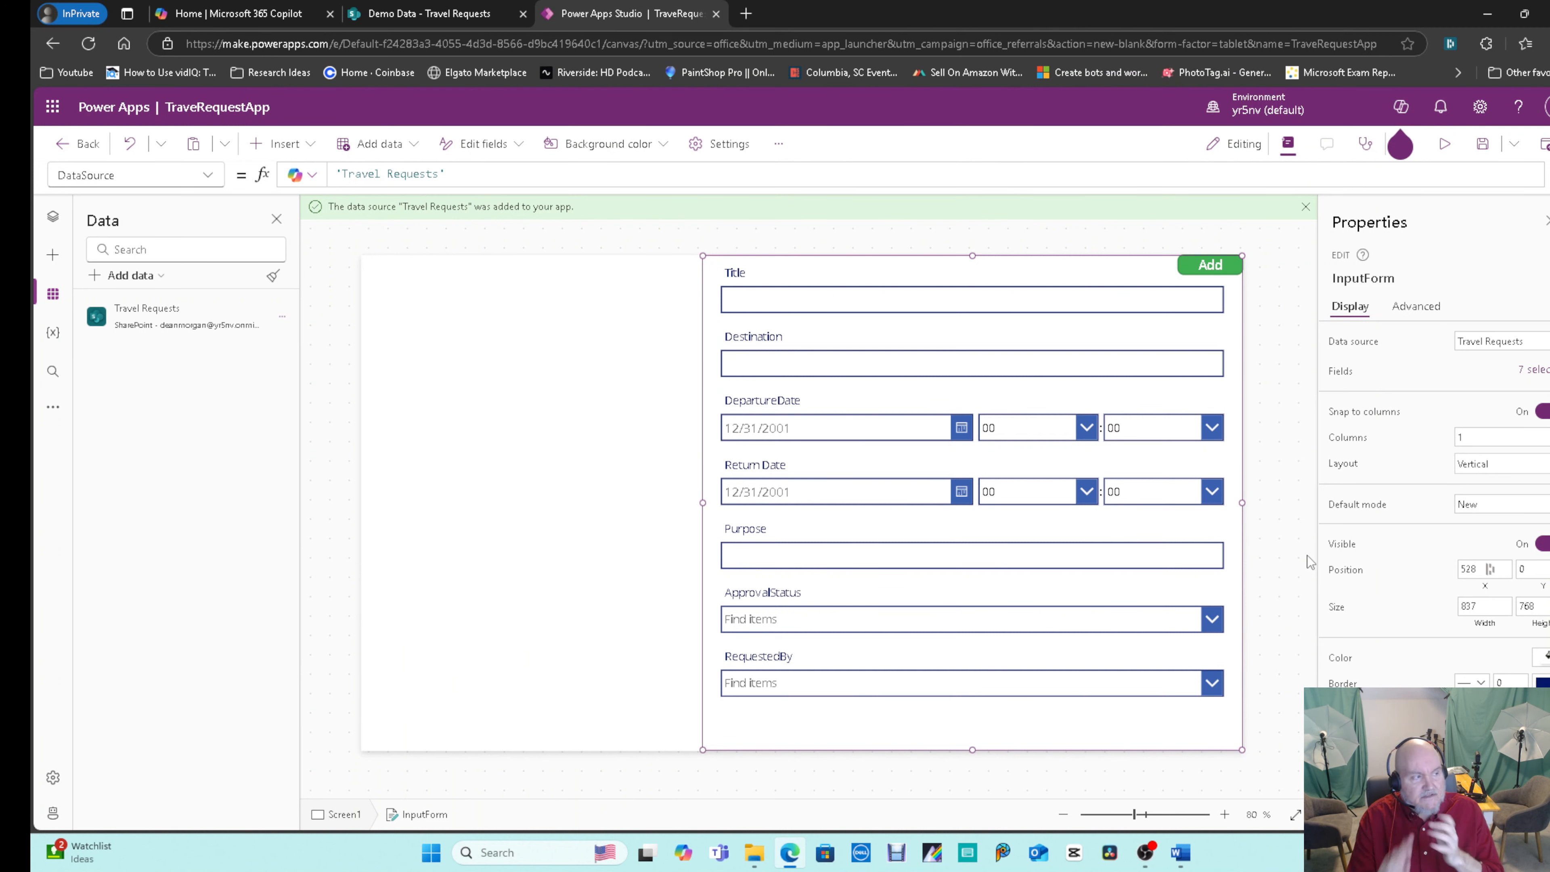
Append a semicolon to the Add button's SubmitForm(InputForm) formula.
{"action": "left_click", "coordinate": [1203, 266]}
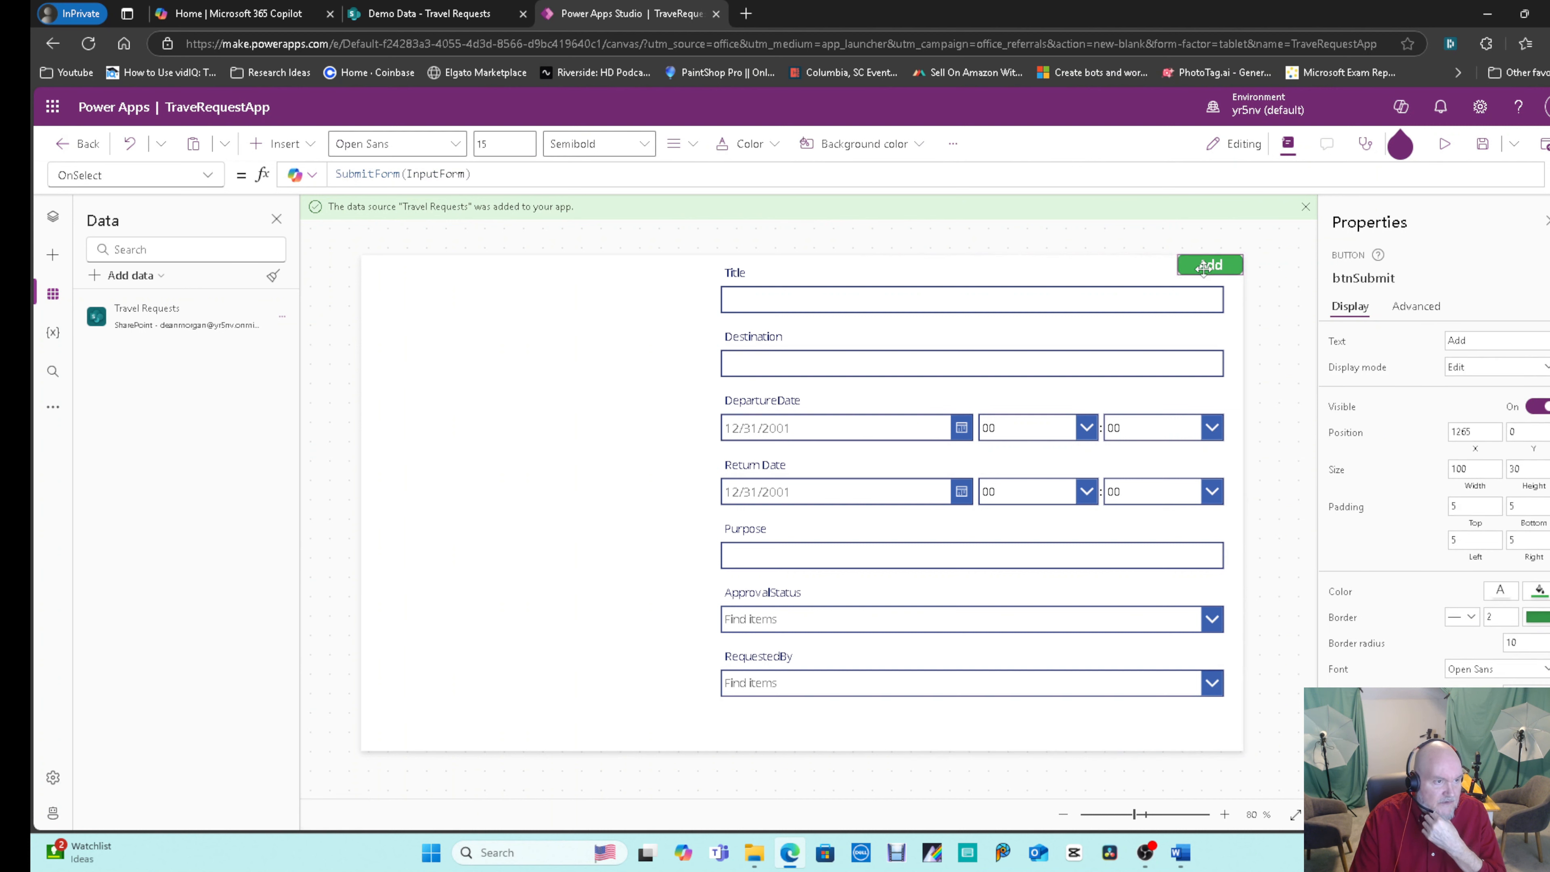
{"action": "left_click", "coordinate": [505, 174]}
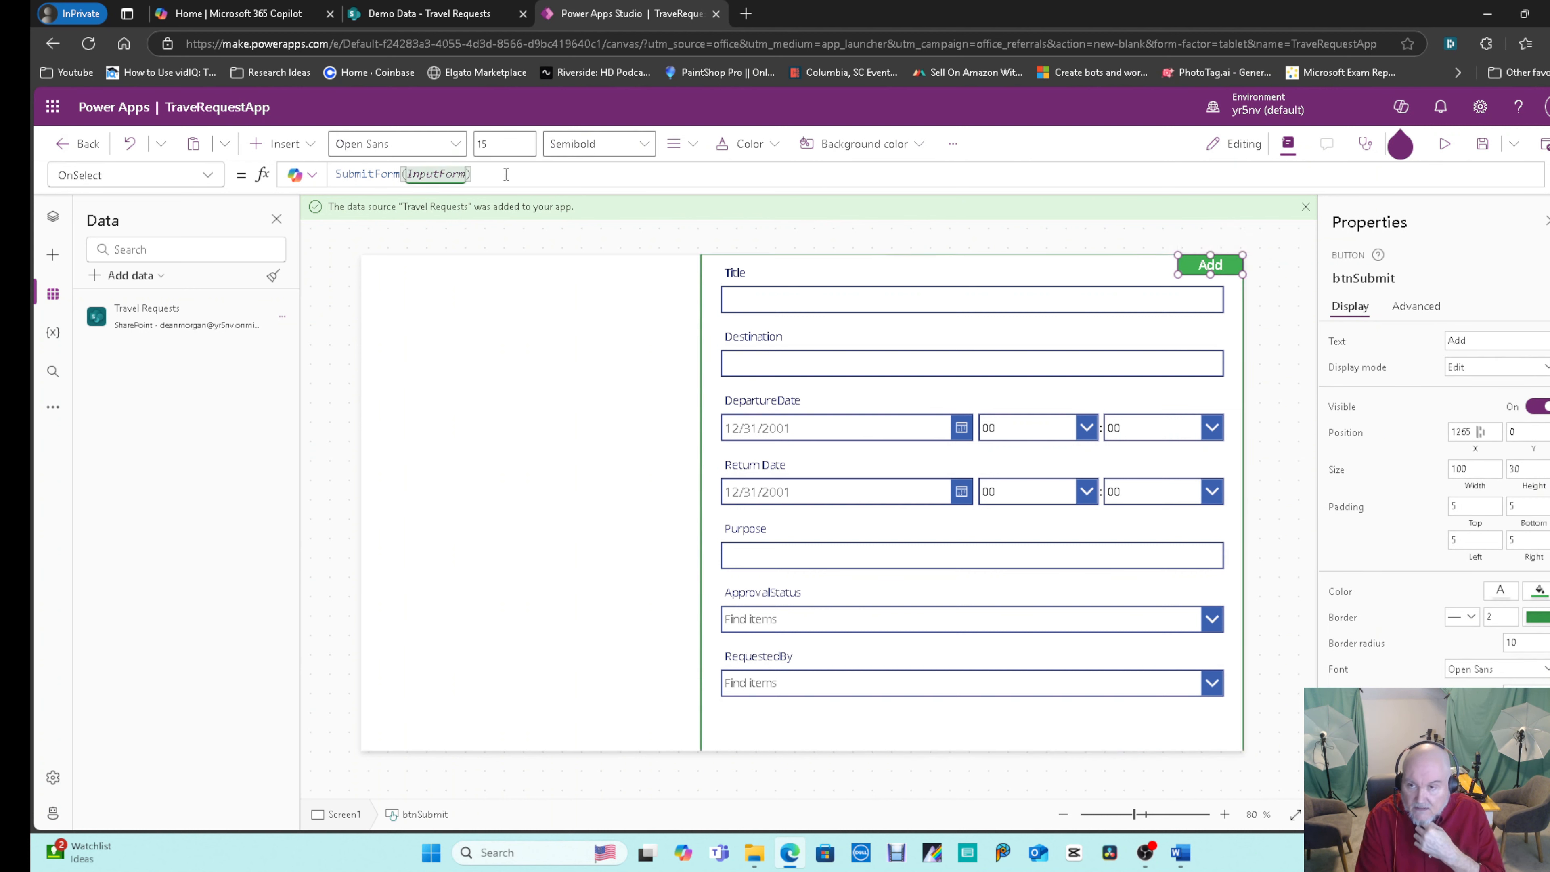
{"action": "type", "text": ";"}
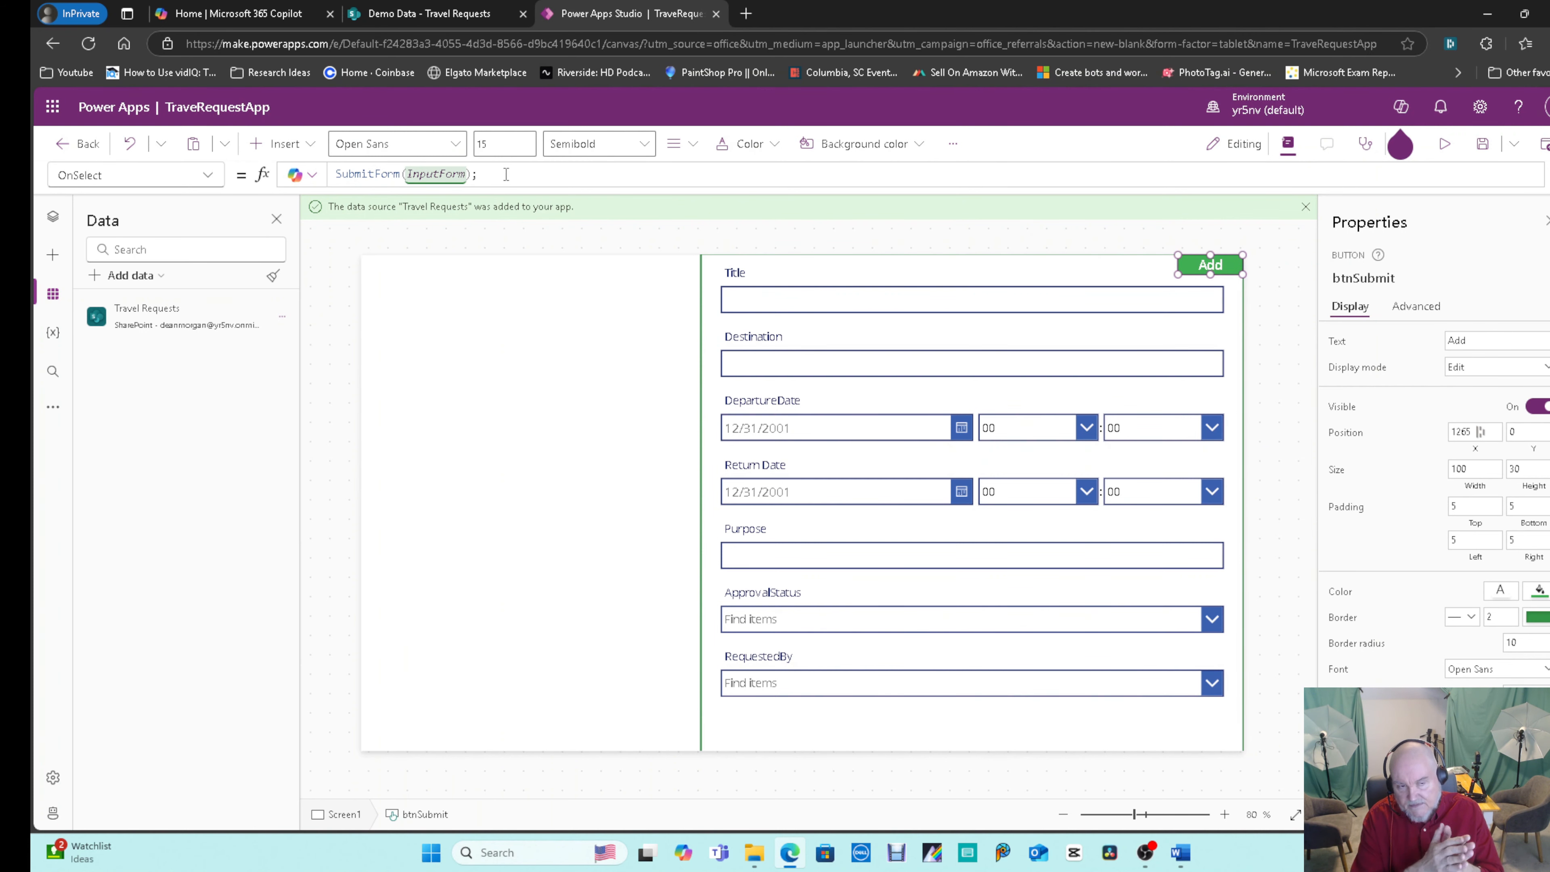
Preview the app and enter the title "Demo Travel Day" and the destination "Ontario Canada" in the form.
{"action": "key", "text": "F5"}
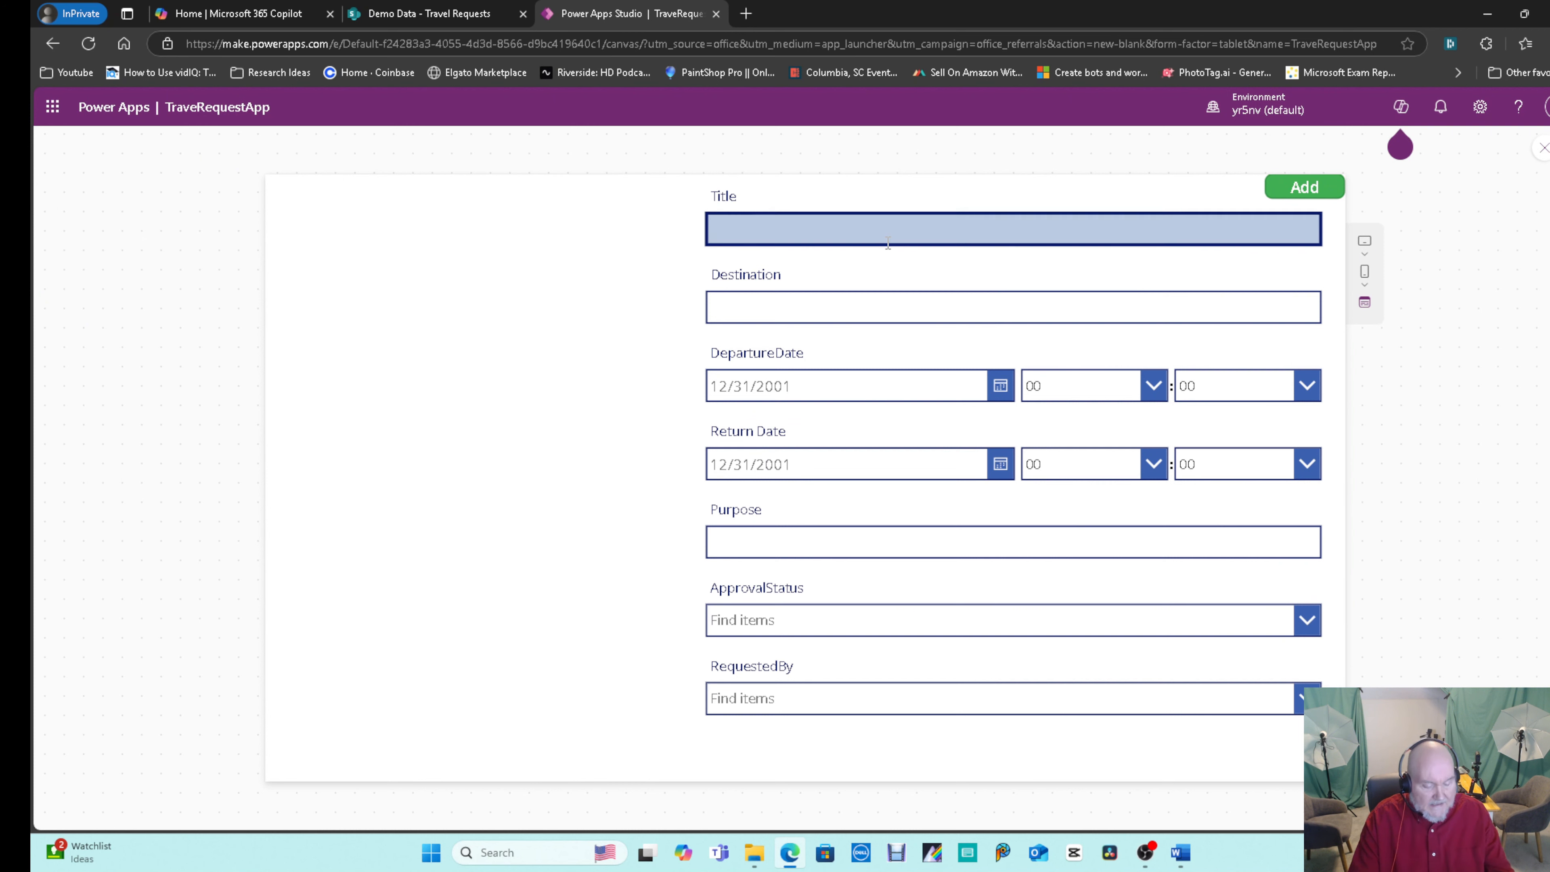
{"action": "type", "text": "De"}
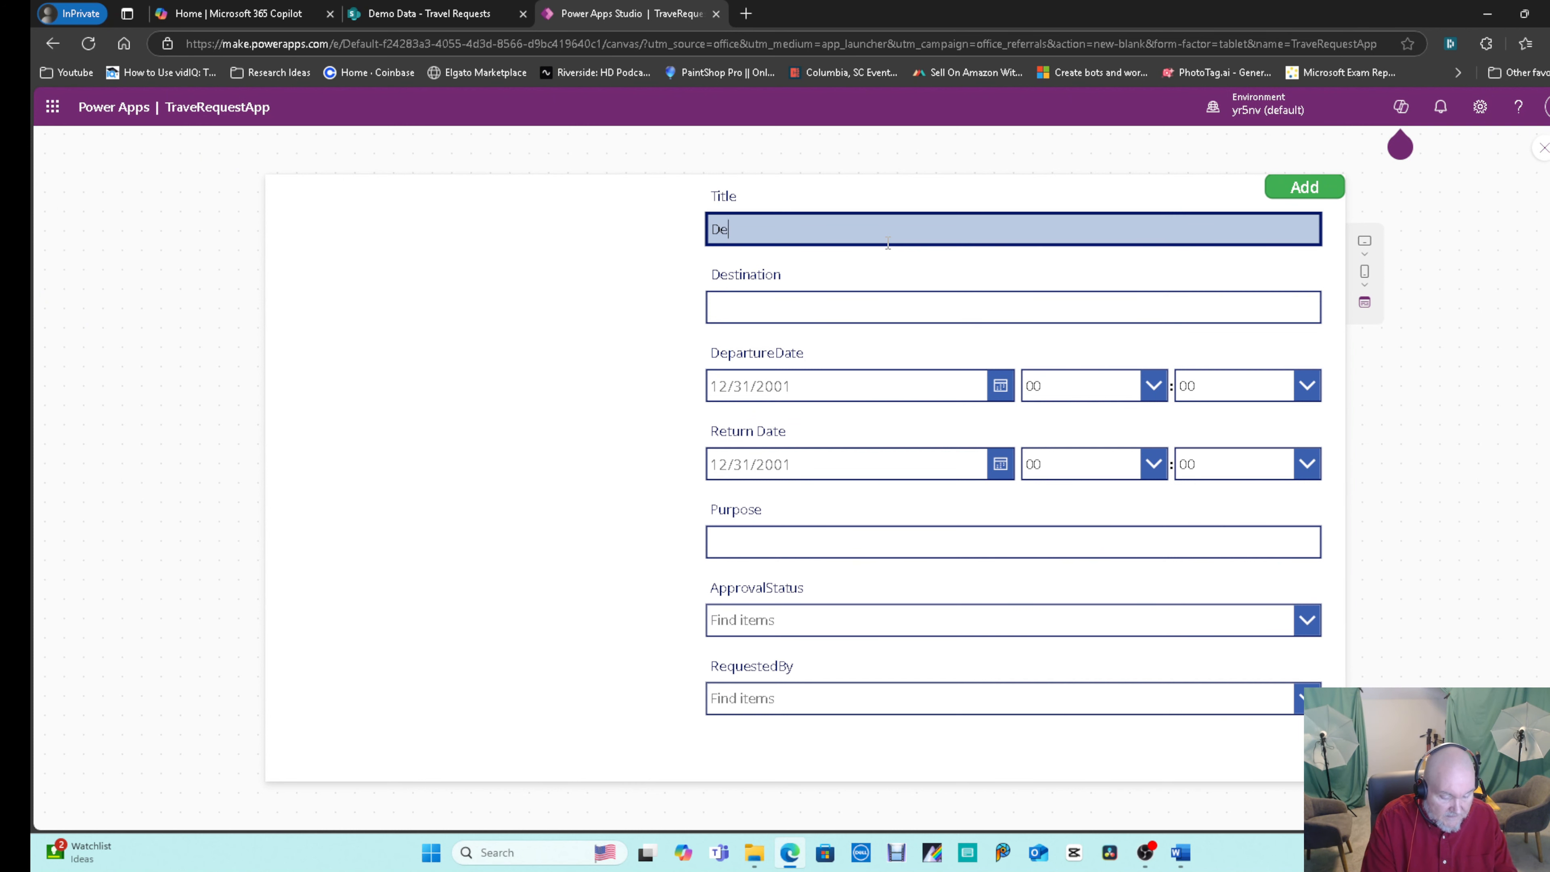
{"action": "type", "text": "mo Travel Day"}
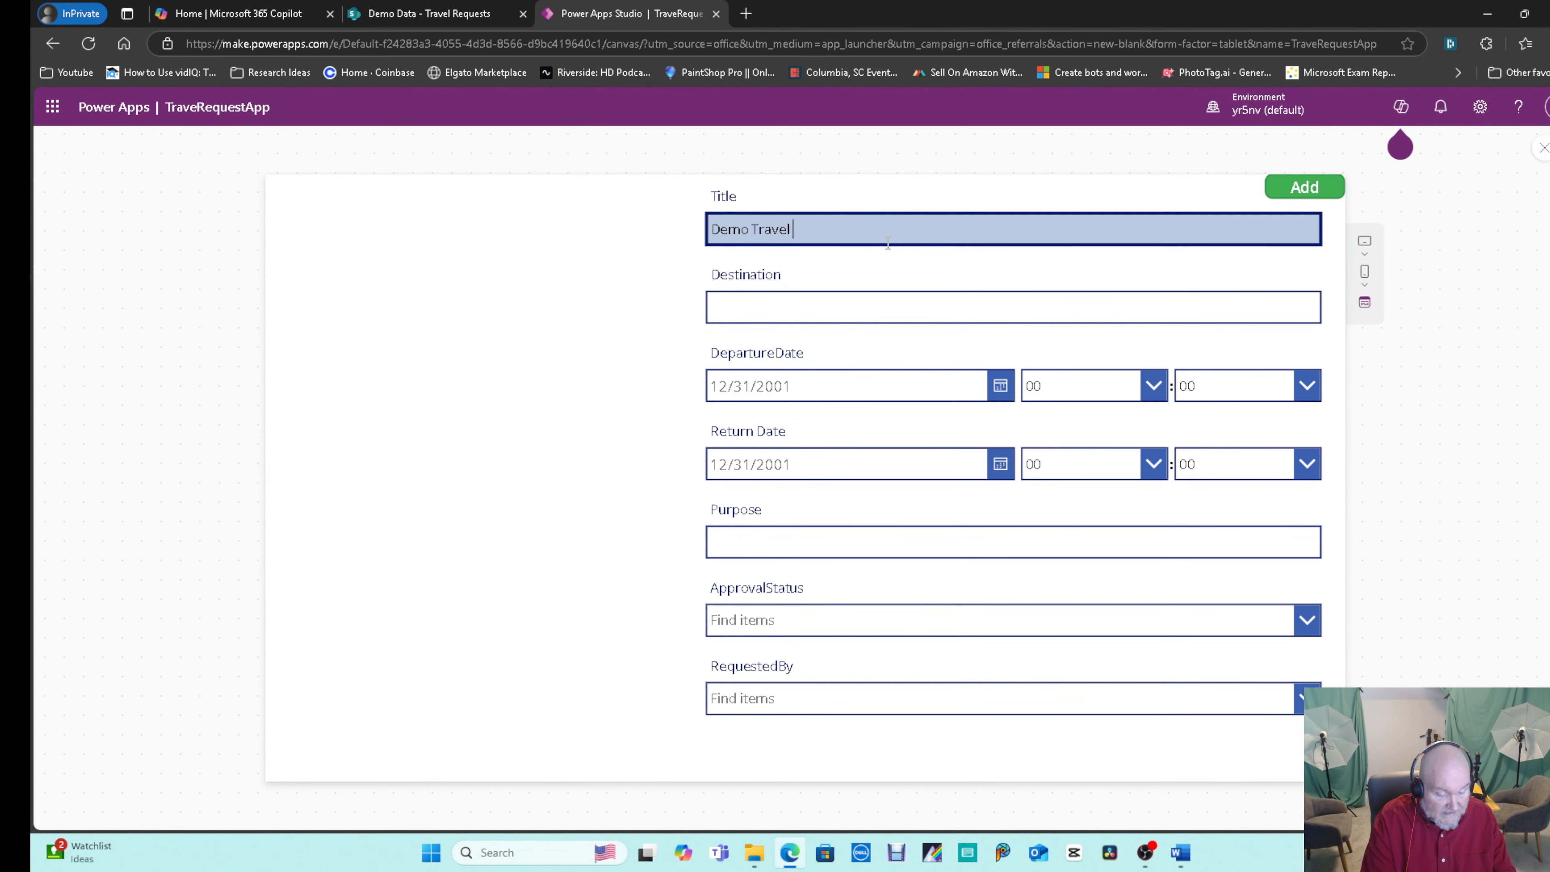
{"action": "left_click", "coordinate": [815, 304]}
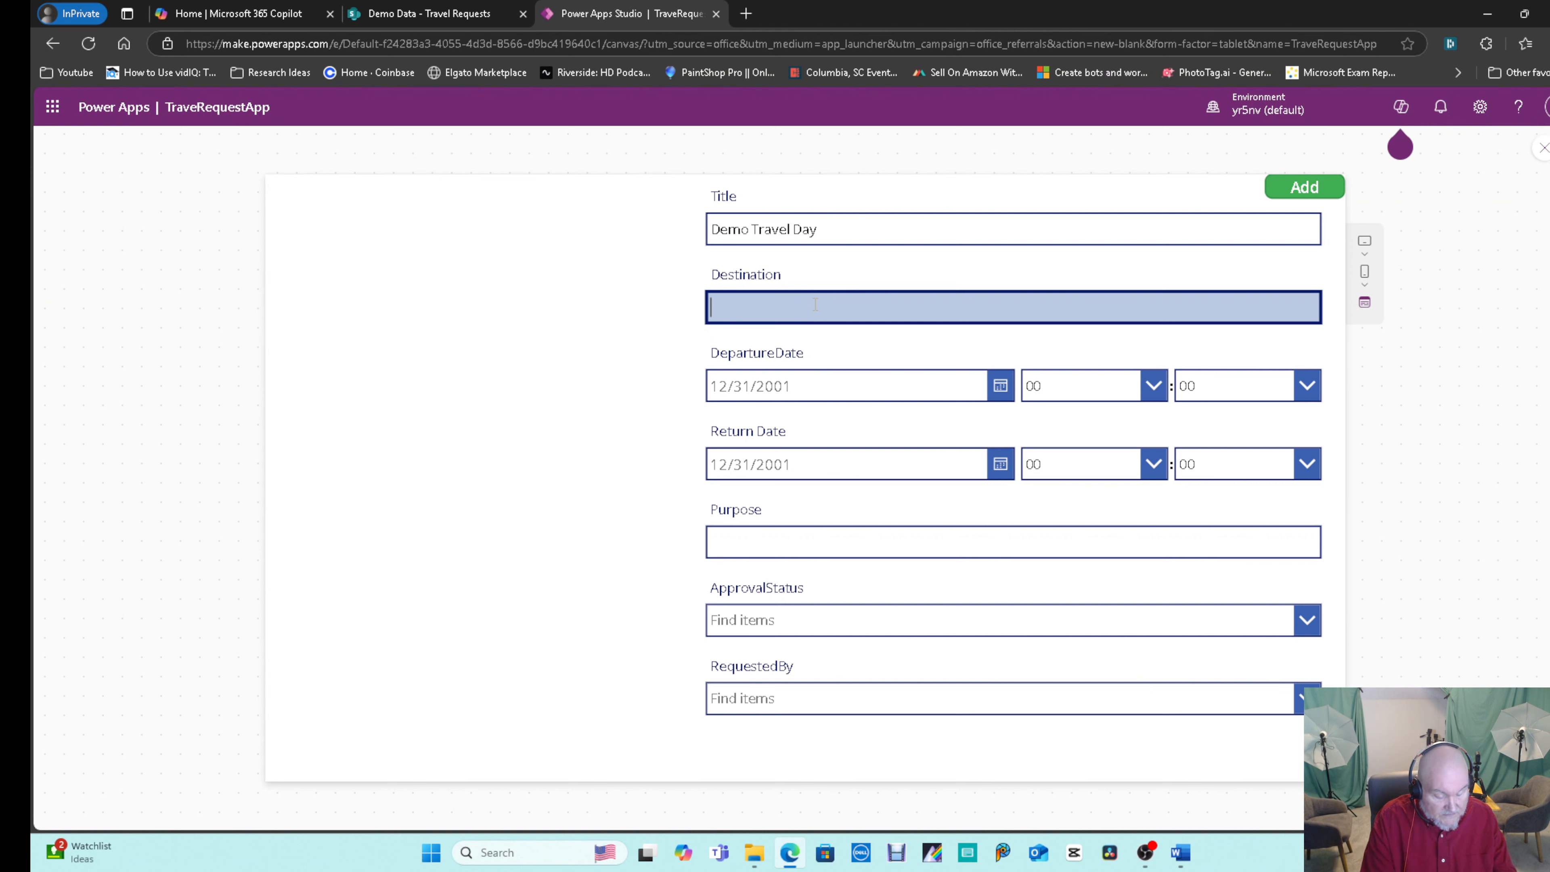
{"action": "type", "text": "Ontario Ca"}
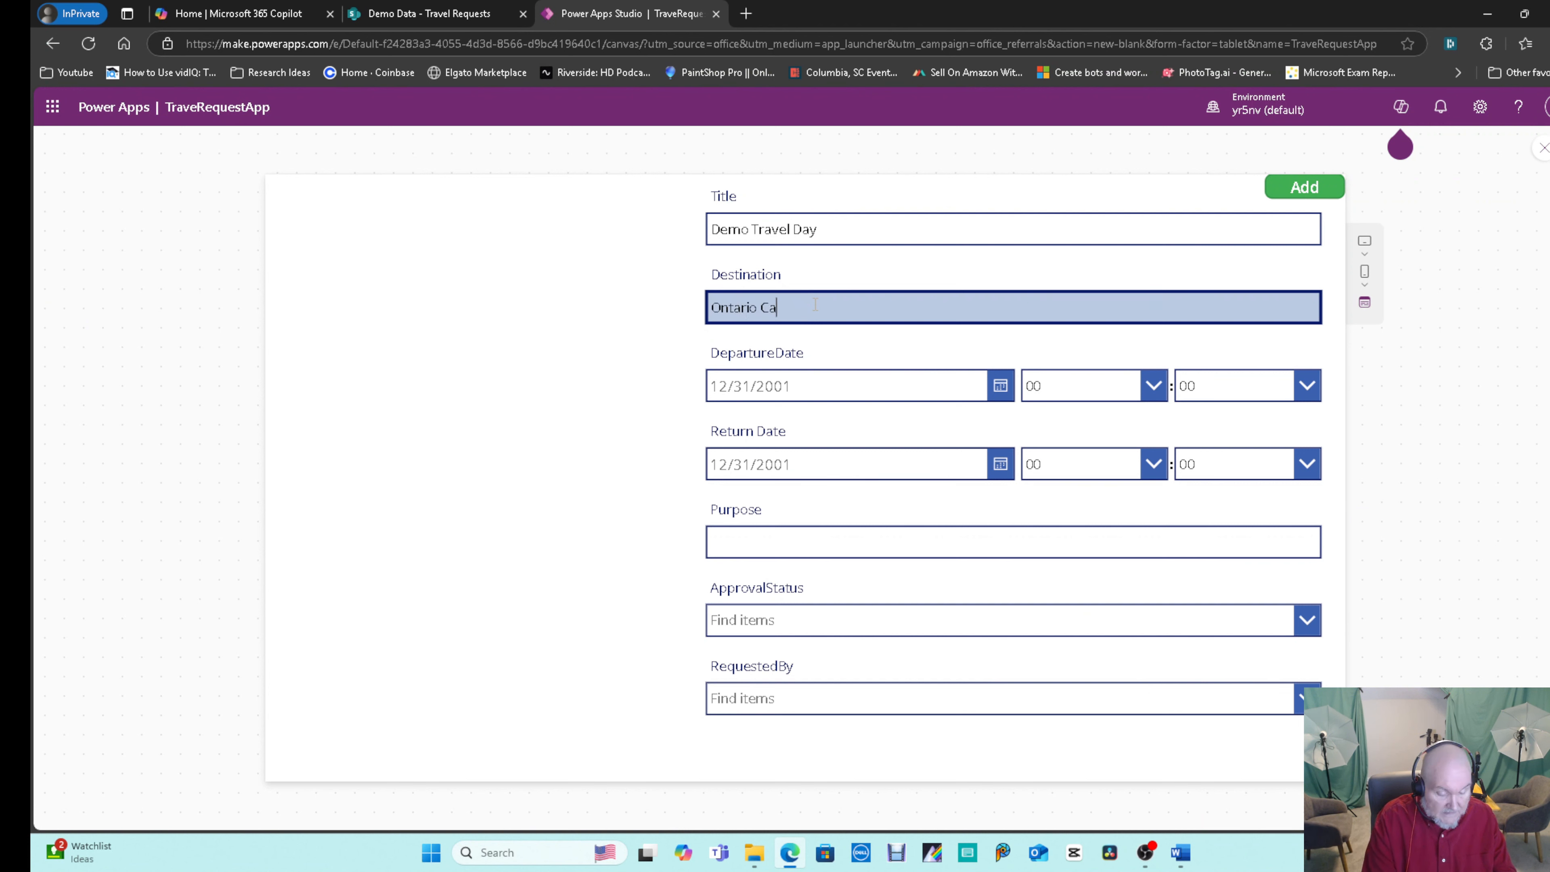
{"action": "type", "text": "nada"}
Set the departure date to 3/10/2025 and the return date to 3/12/2025.
{"action": "left_click", "coordinate": [1001, 386]}
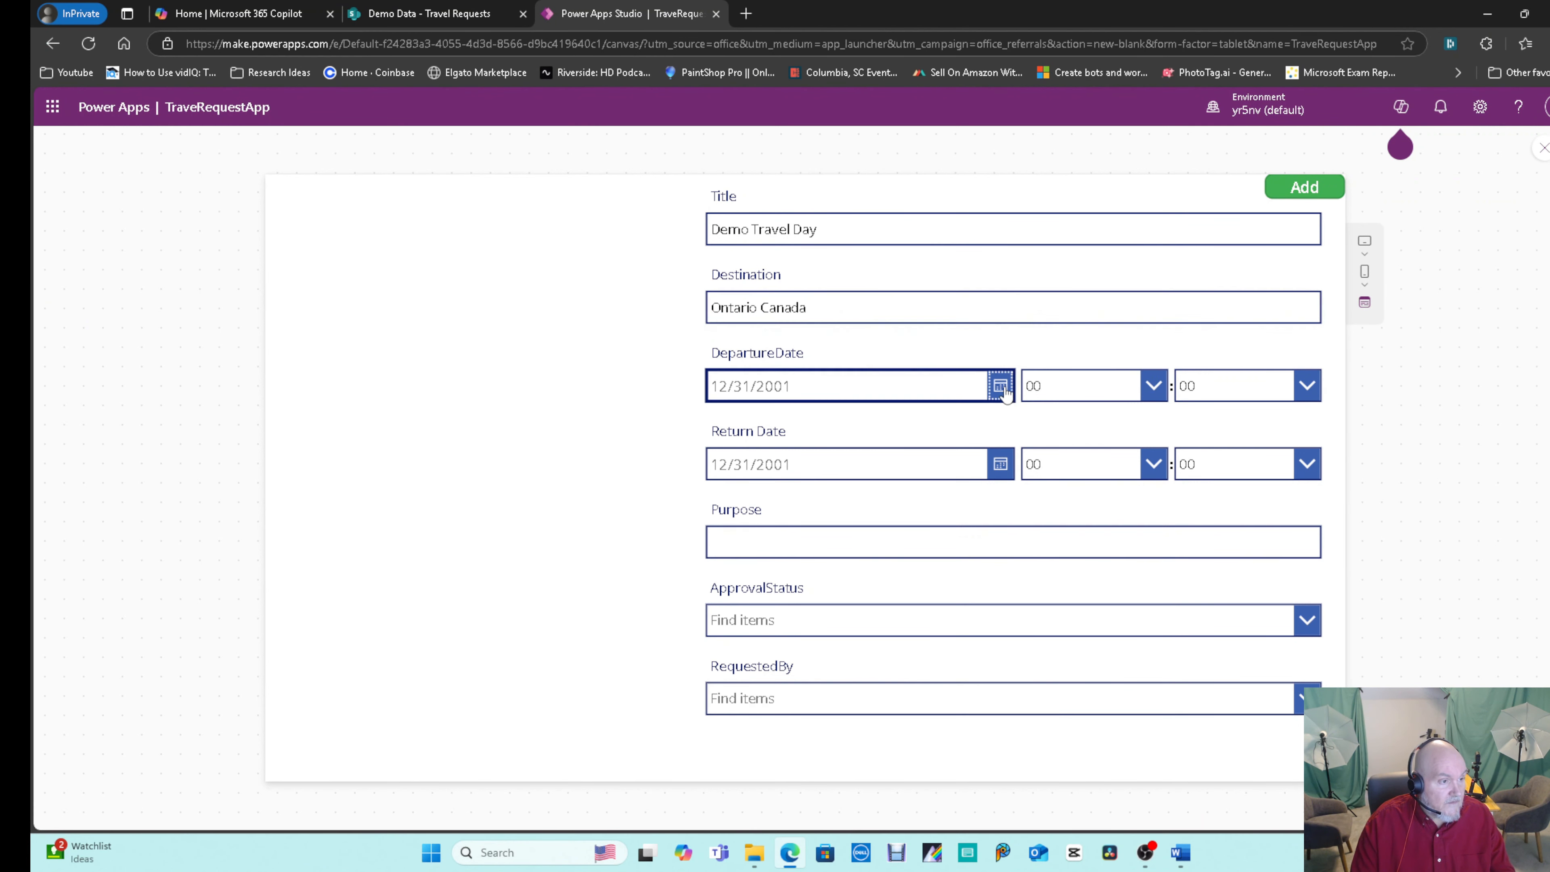
{"action": "left_click", "coordinate": [956, 486]}
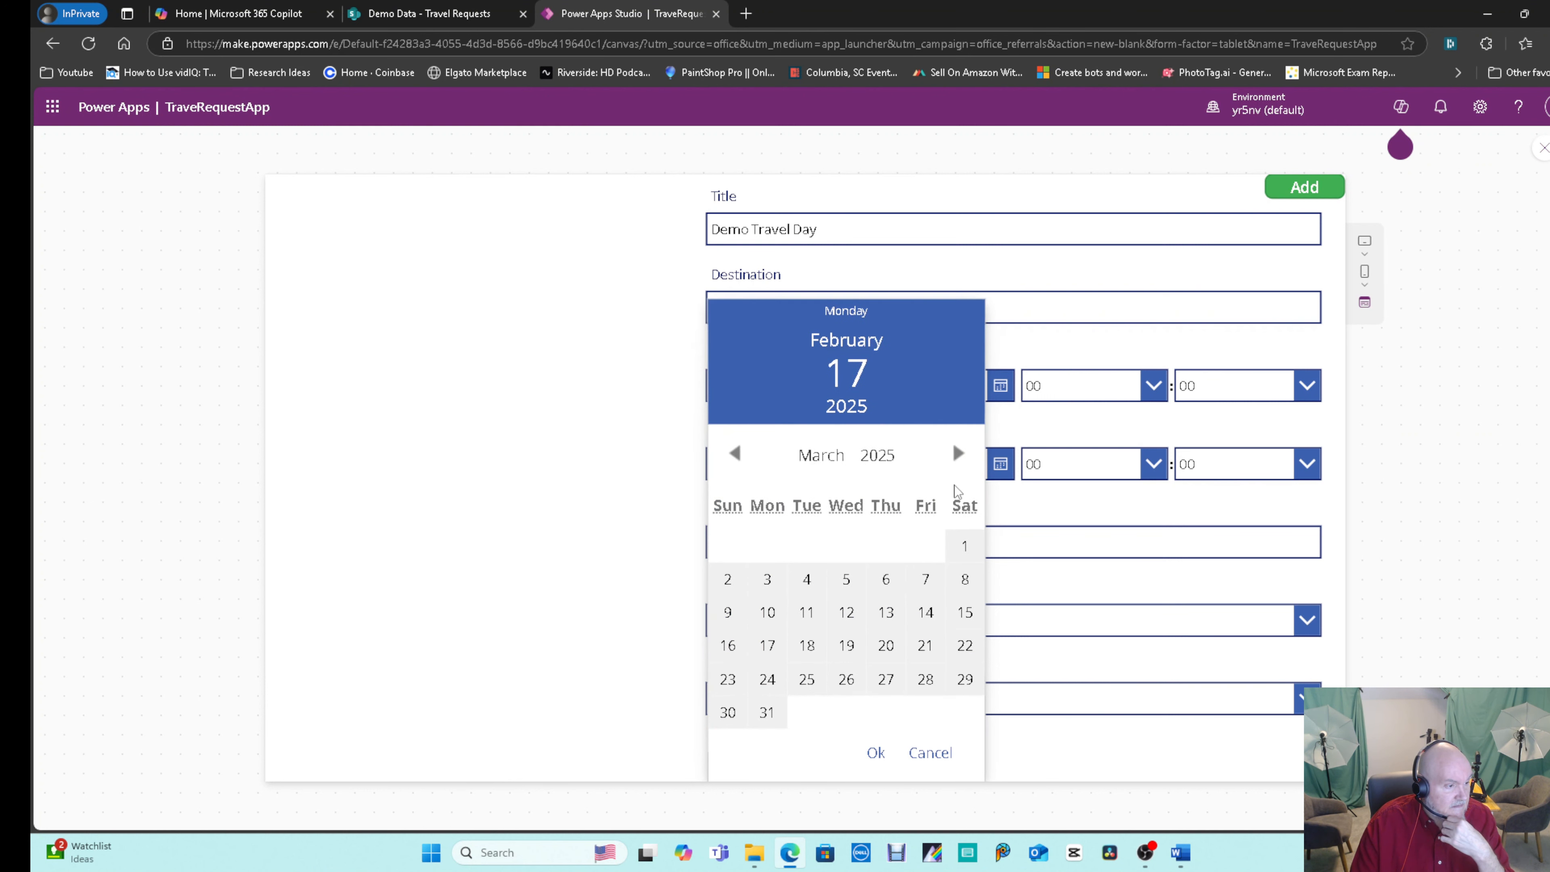
{"action": "left_click", "coordinate": [768, 613]}
{"action": "left_click", "coordinate": [876, 753]}
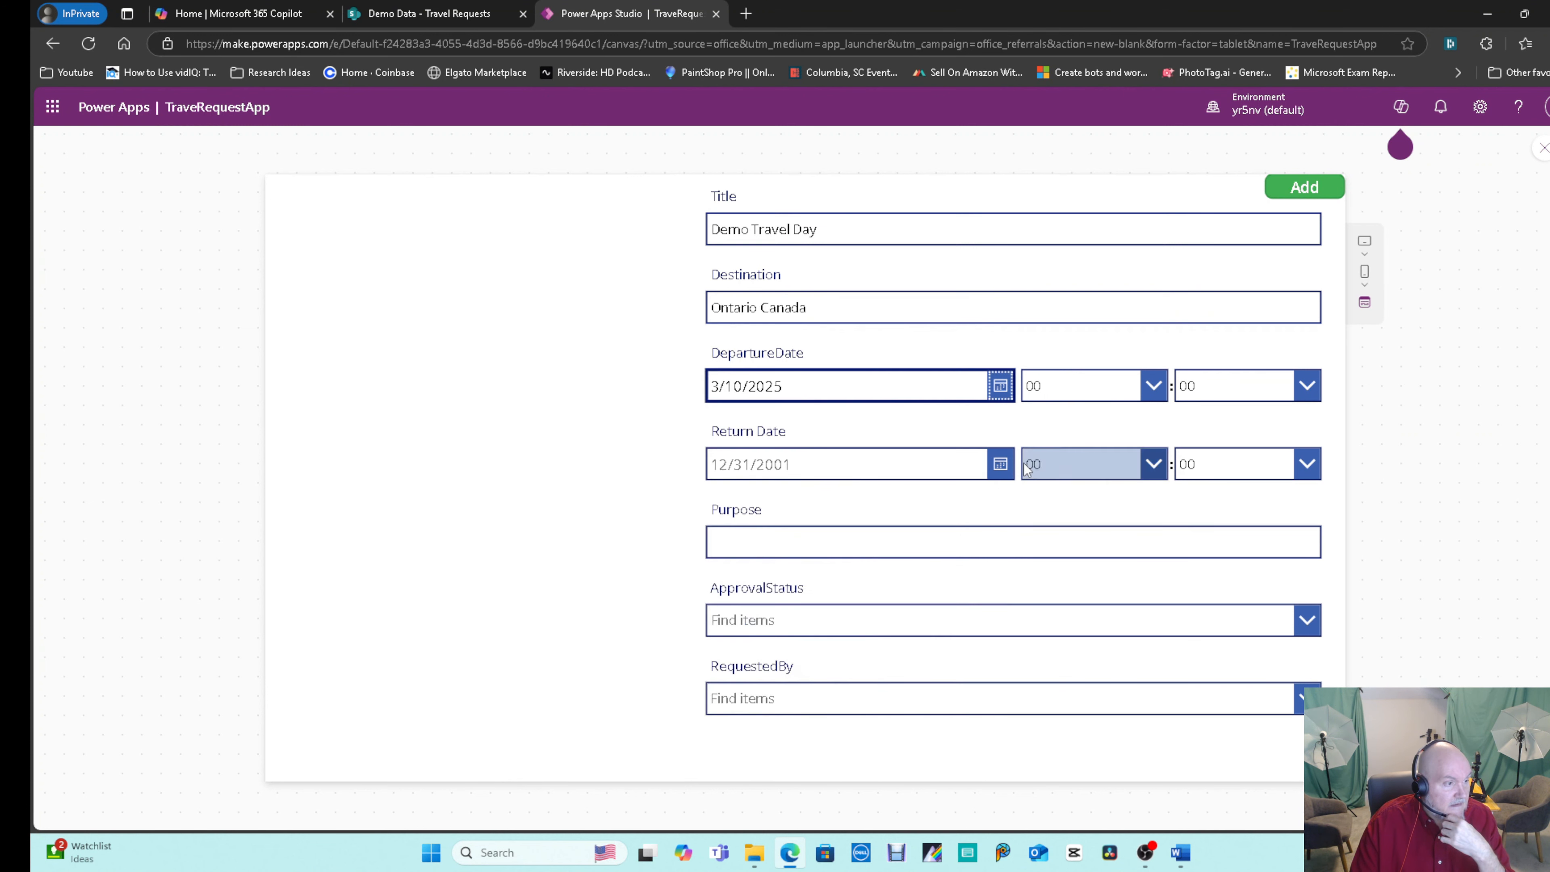
{"action": "left_click", "coordinate": [1000, 468]}
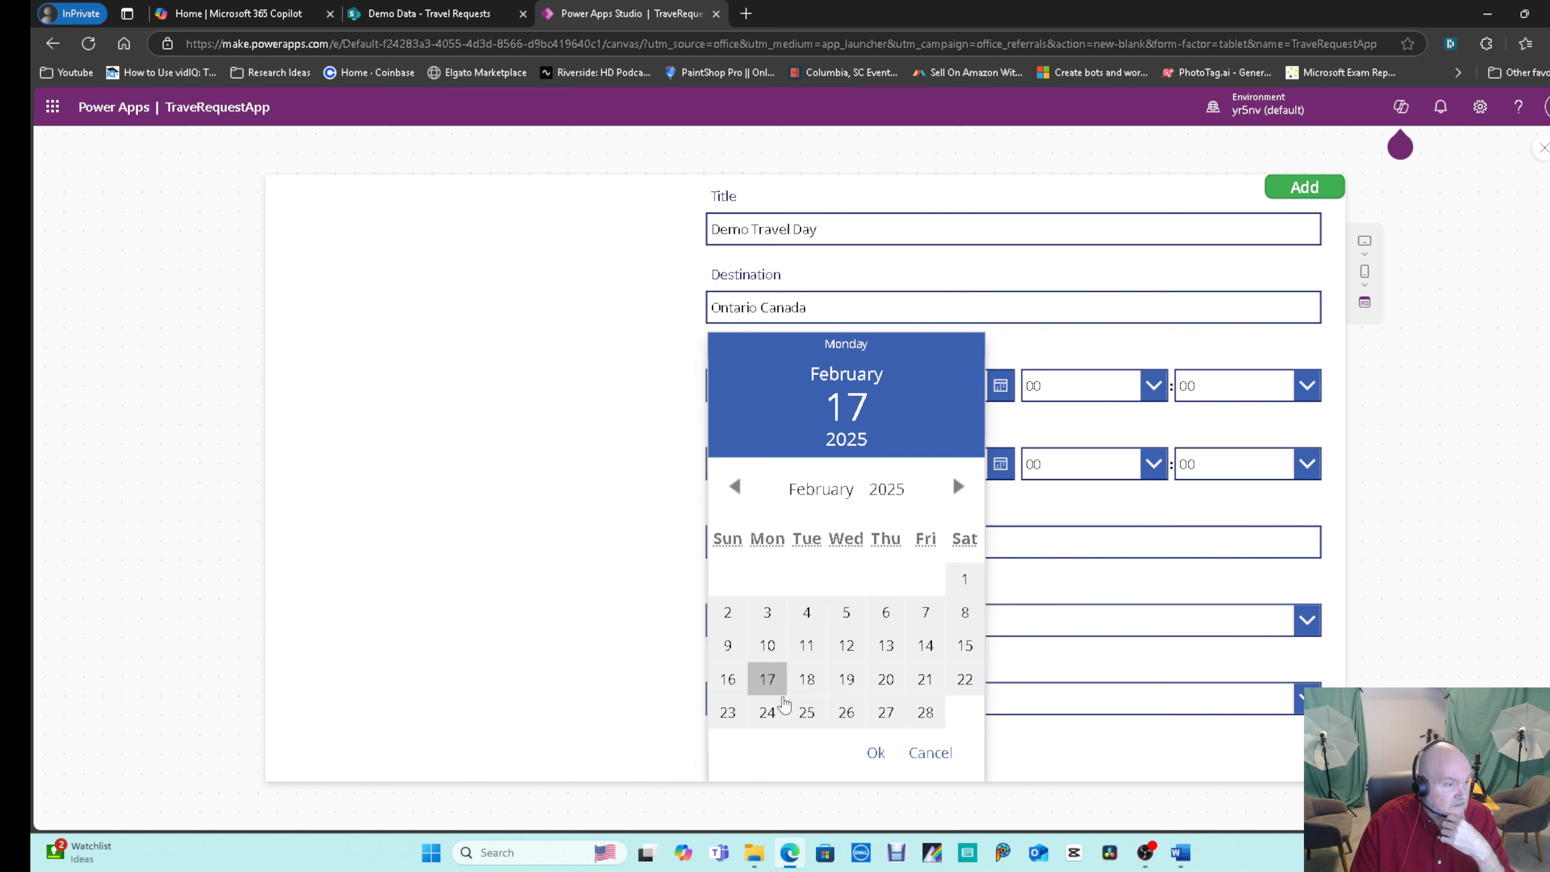
{"action": "left_click", "coordinate": [958, 486]}
{"action": "left_click", "coordinate": [846, 646]}
{"action": "left_click", "coordinate": [876, 753]}
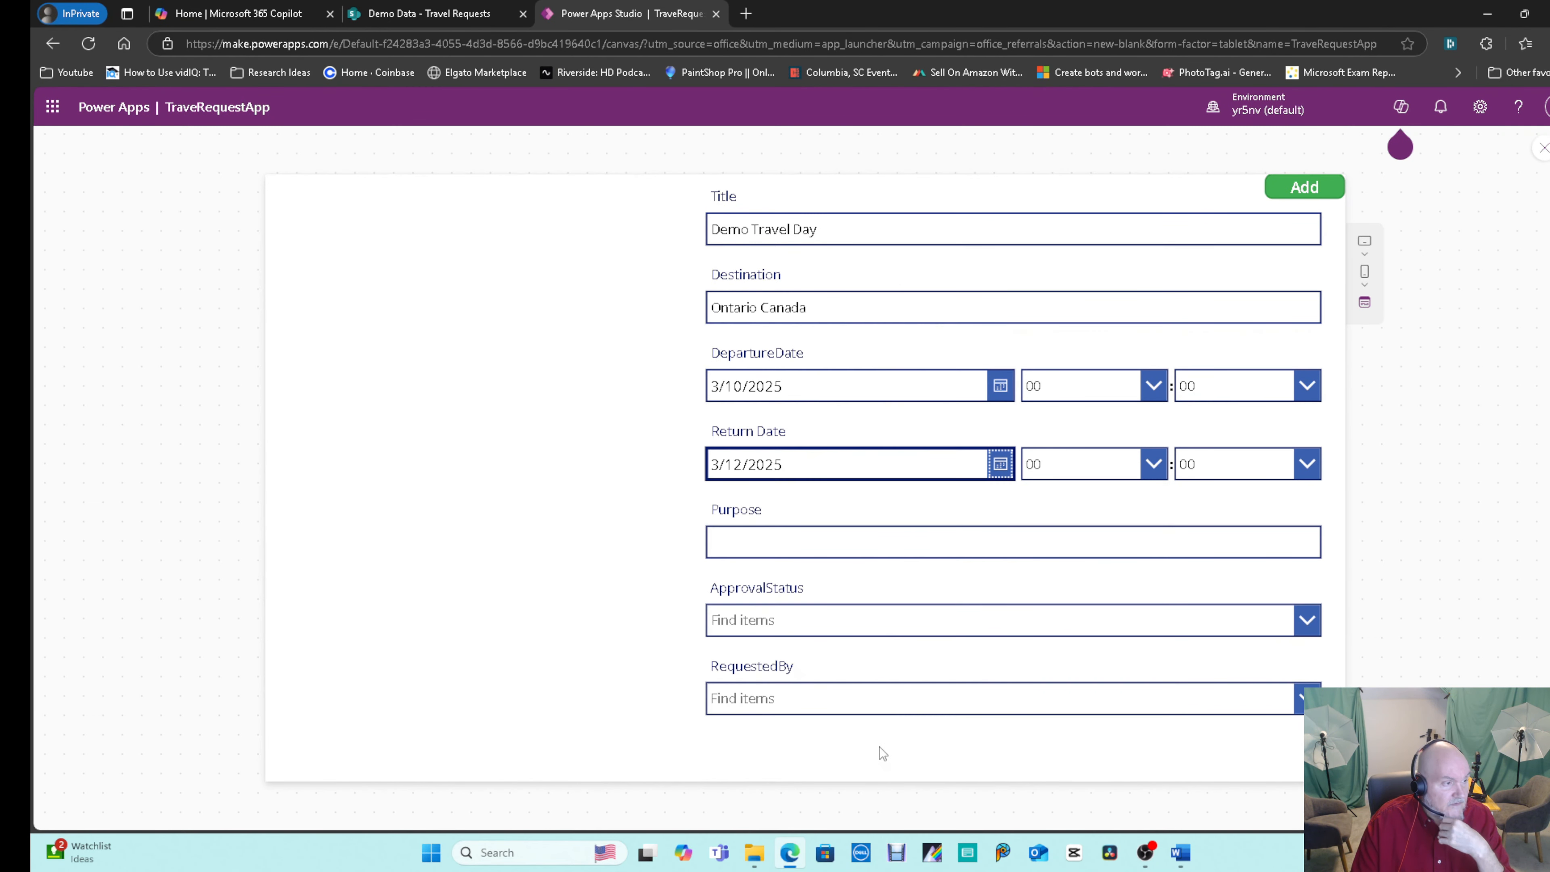
Enter "Present a Demo" as the purpose and set the approval status to Pending.
{"action": "left_click", "coordinate": [805, 560]}
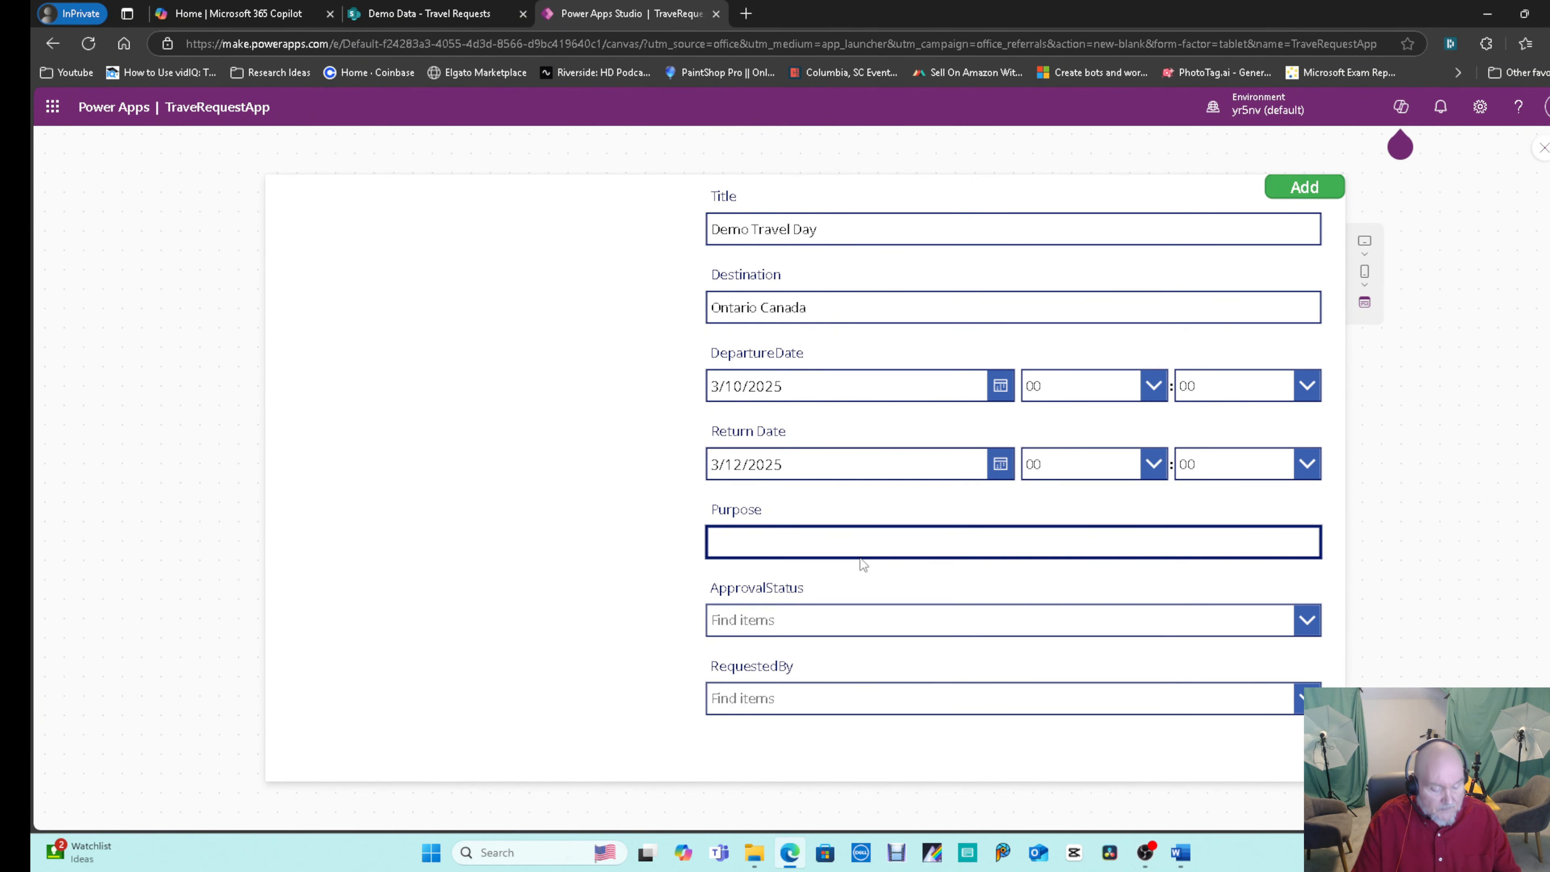
{"action": "type", "text": "Present a Demo"}
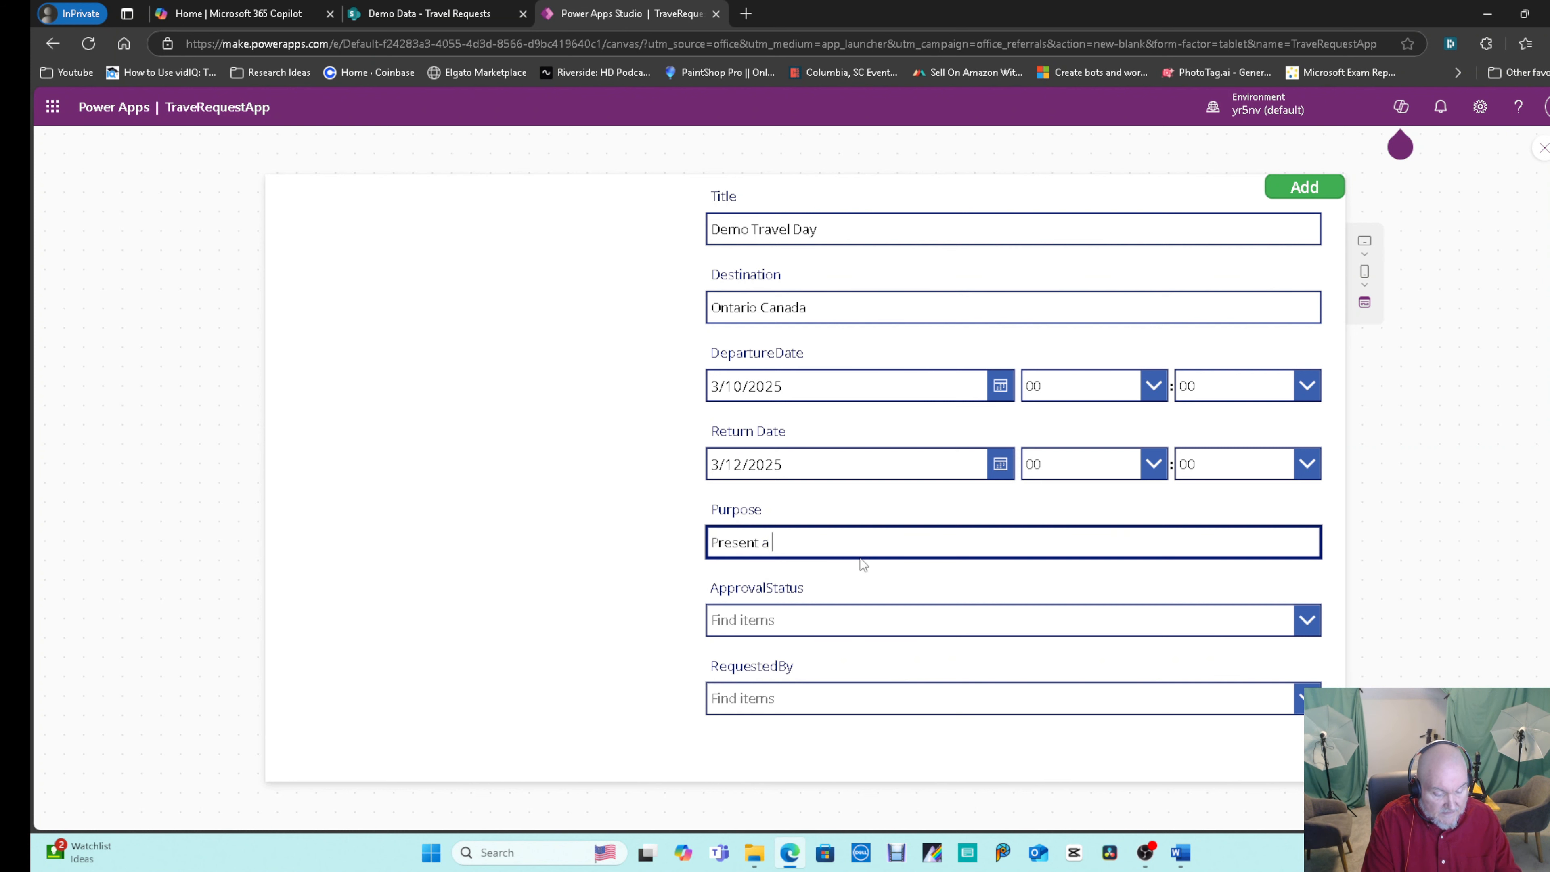
{"action": "left_click", "coordinate": [846, 616]}
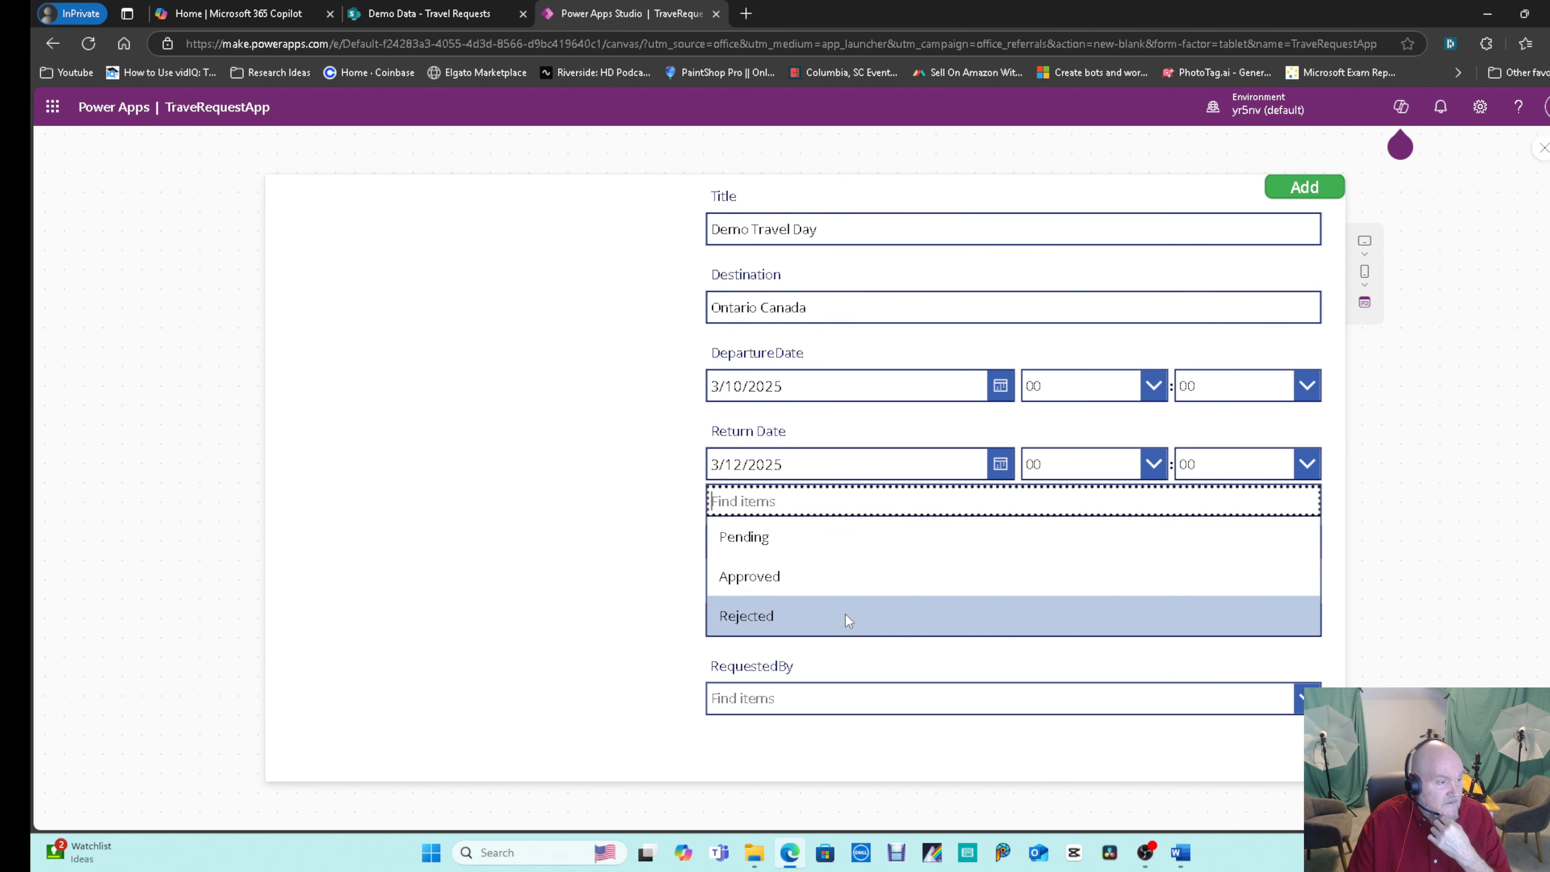
{"action": "left_click", "coordinate": [853, 548]}
Choose the requester's account in the RequestedBy field and submit the travel request.
{"action": "left_click", "coordinate": [824, 695]}
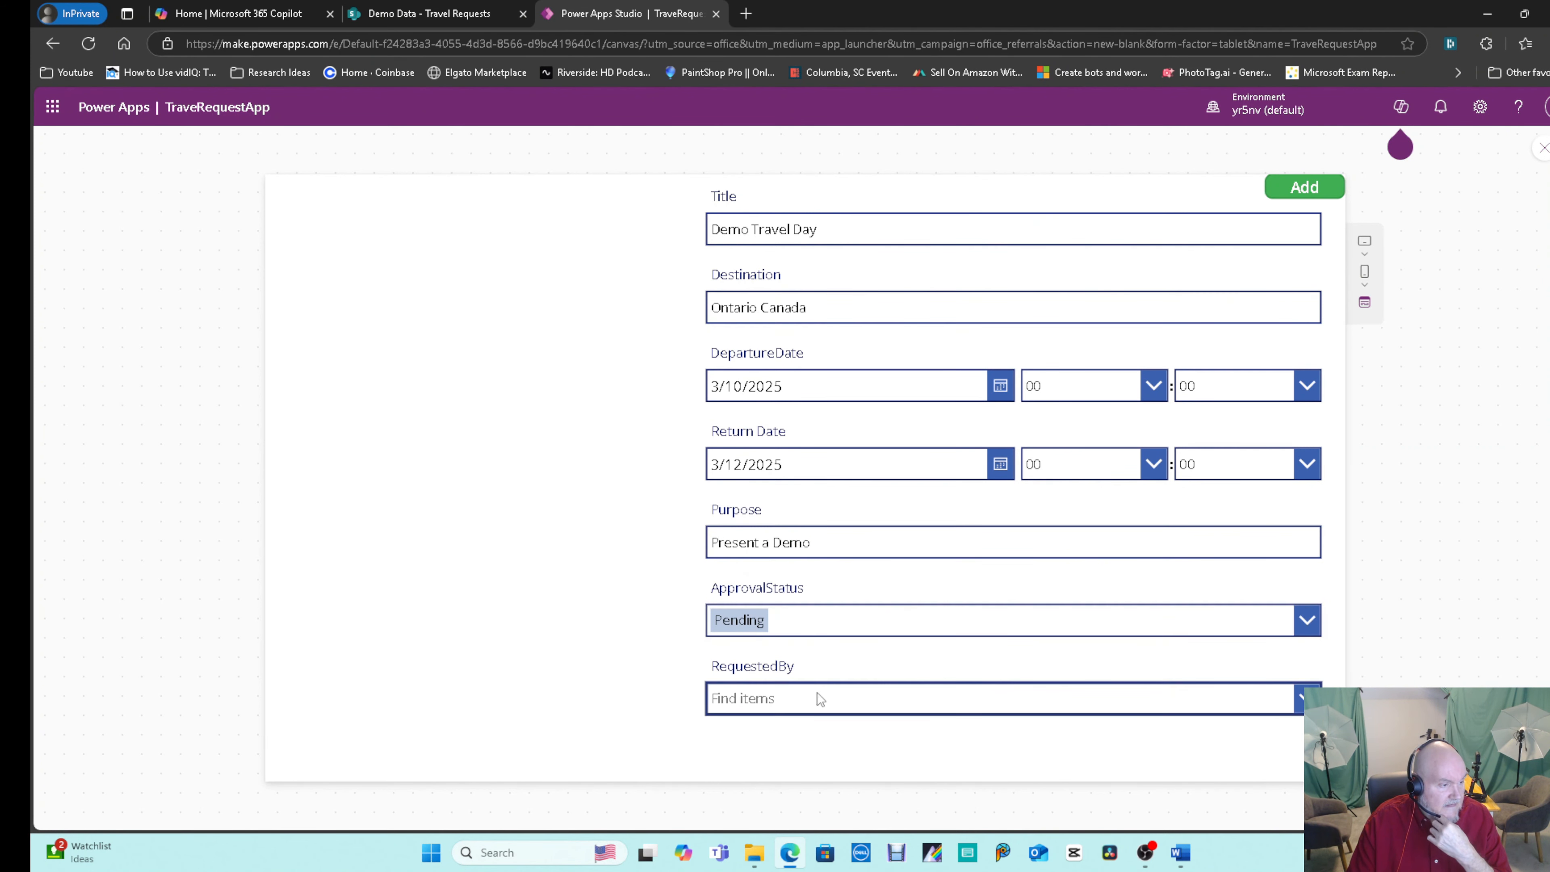
{"action": "left_click", "coordinate": [806, 703]}
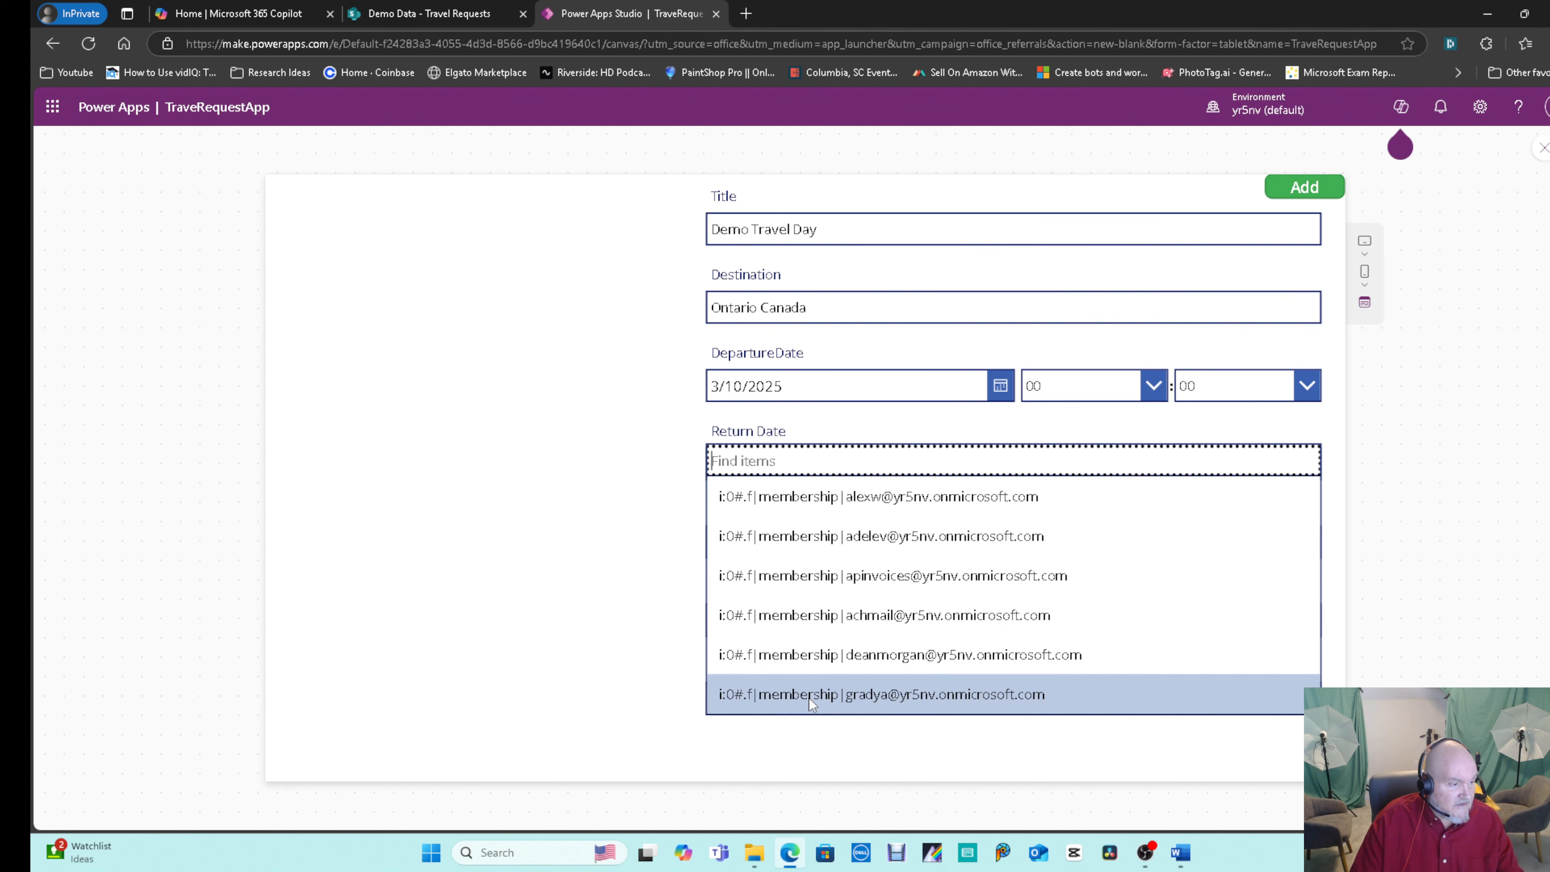
{"action": "left_click", "coordinate": [891, 654]}
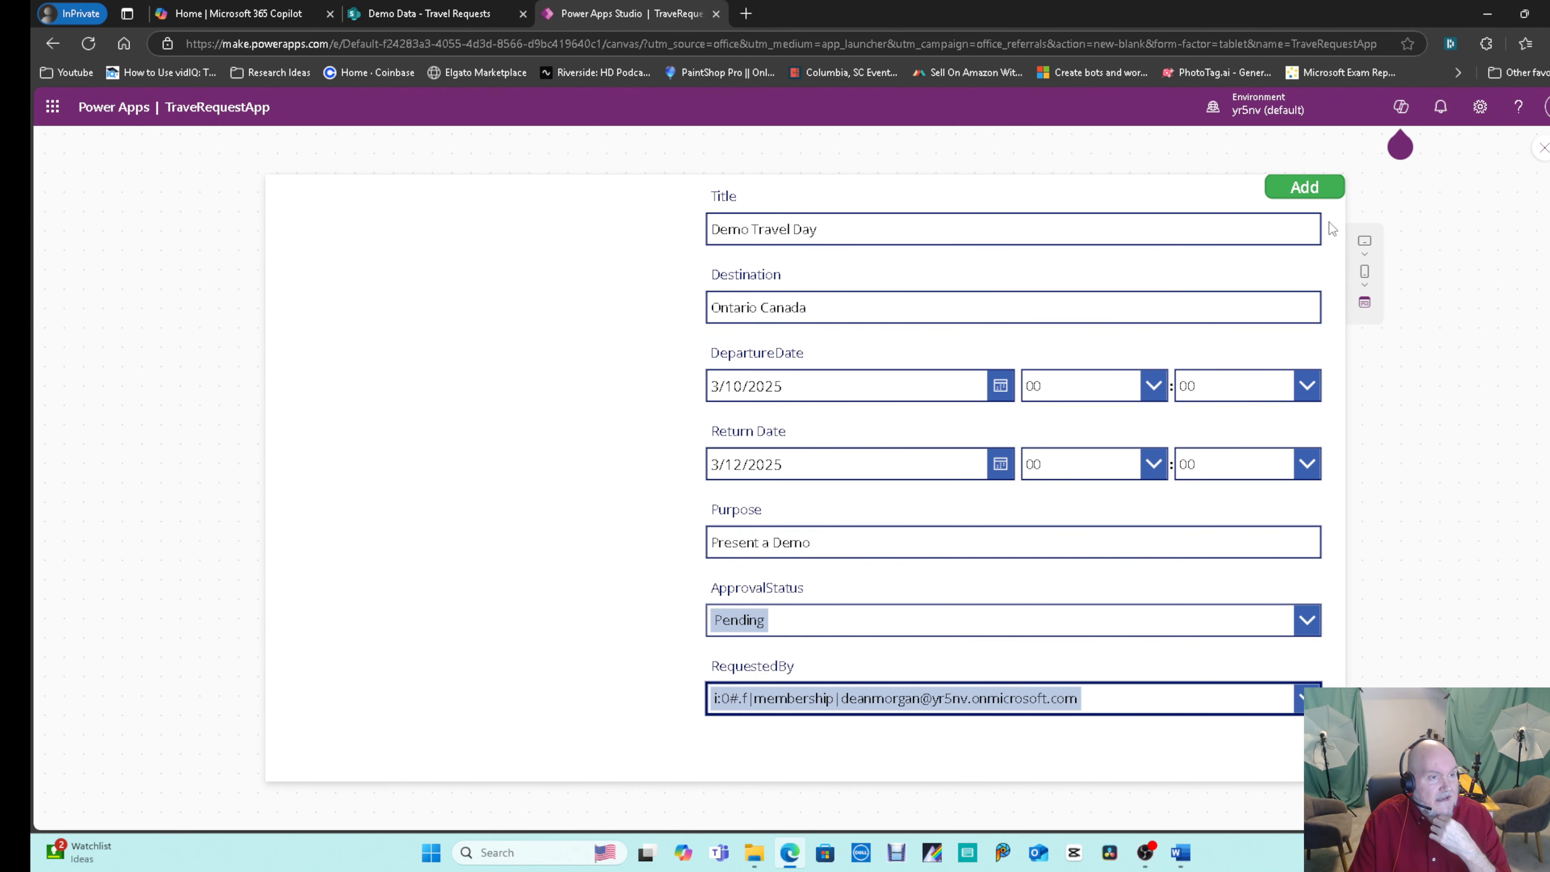
{"action": "left_click", "coordinate": [1305, 188]}
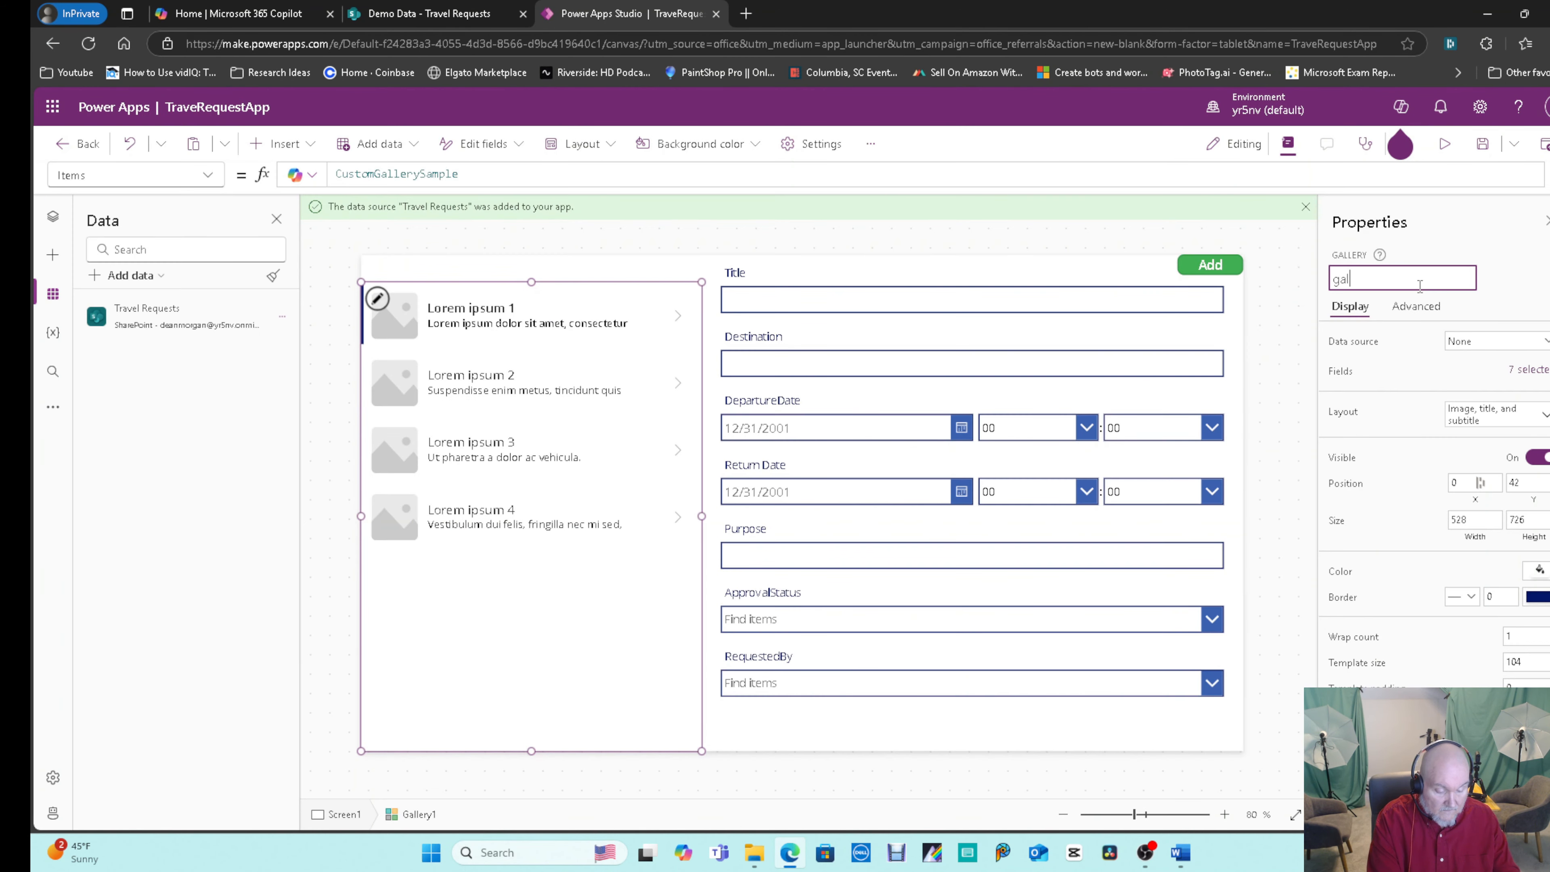
Rename the new gallery as galRequests.
{"action": "type", "text": "Re"}
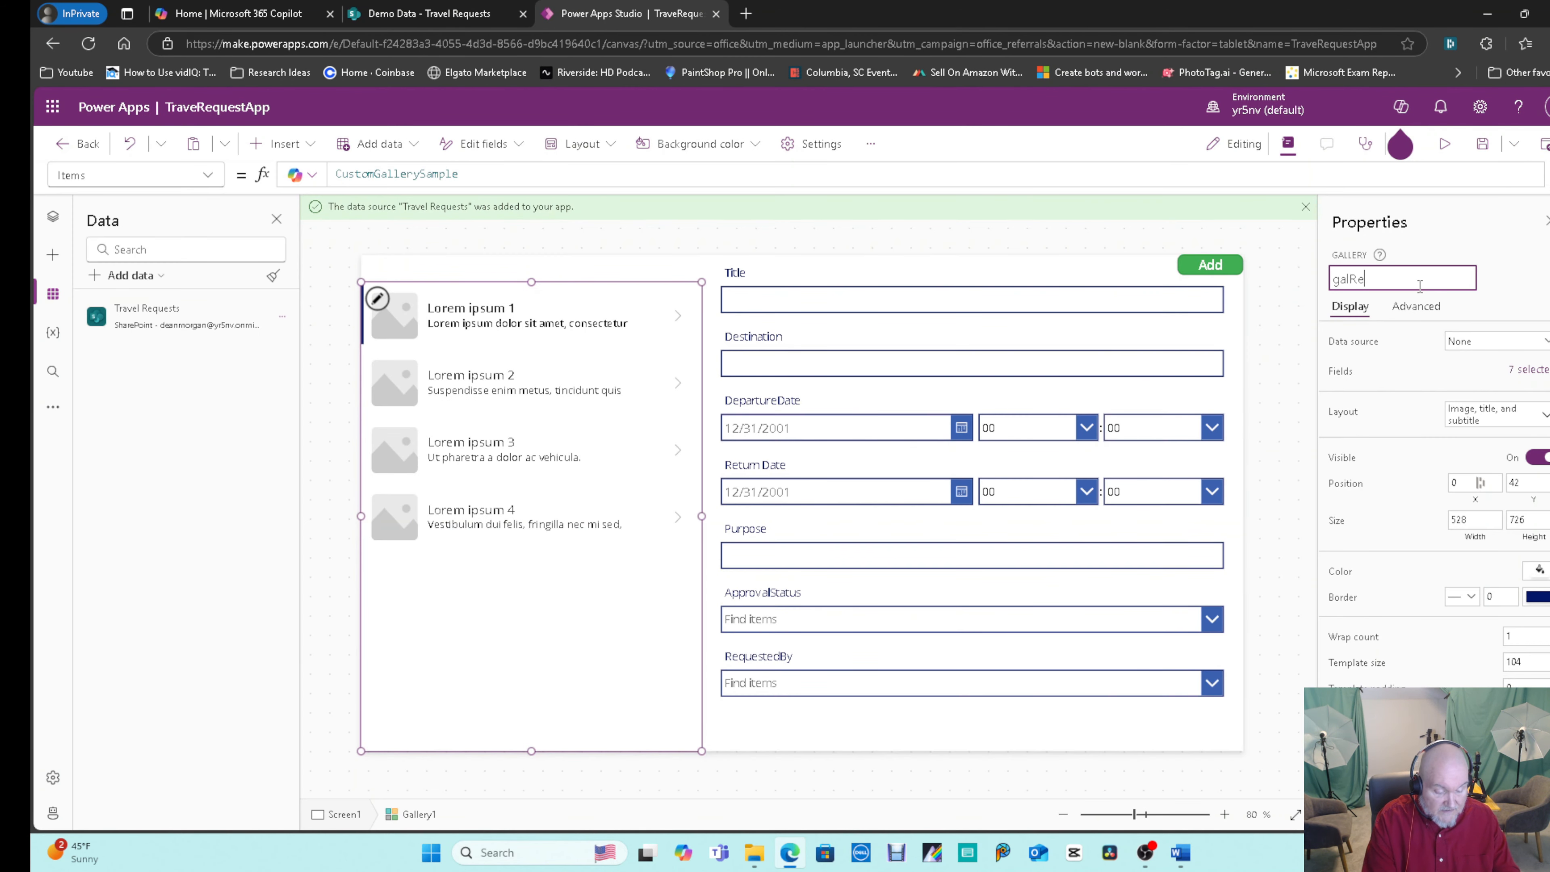
{"action": "type", "text": "quests"}
{"action": "key", "text": "Return"}
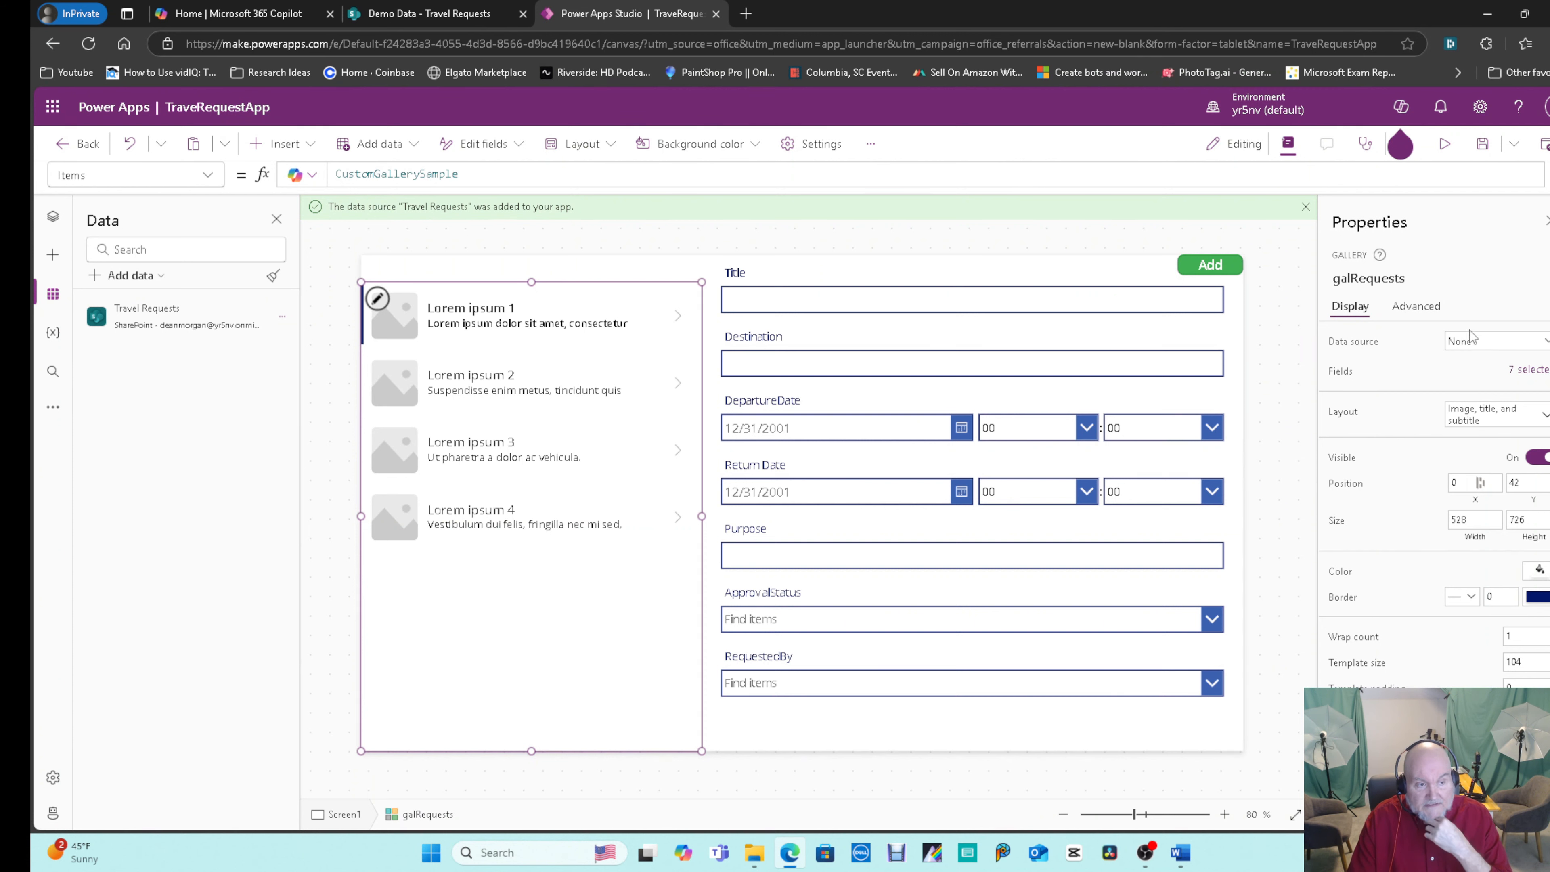
Connect the galRequests gallery to the Travel Requests data source and set its layout to Title and subtitle.
{"action": "left_click", "coordinate": [1487, 344]}
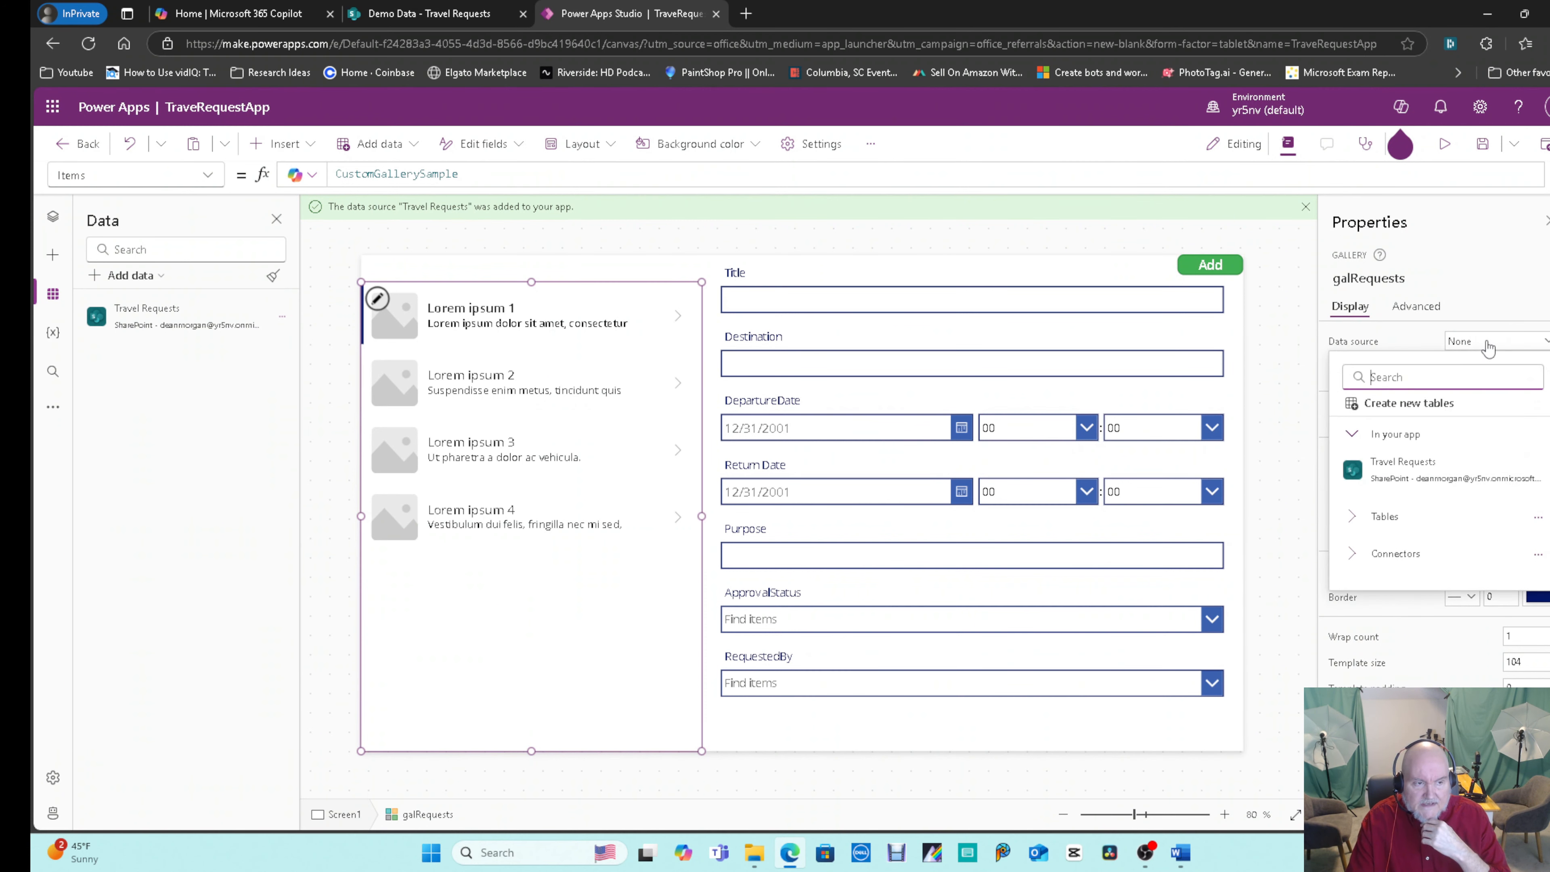
{"action": "left_click", "coordinate": [1452, 465]}
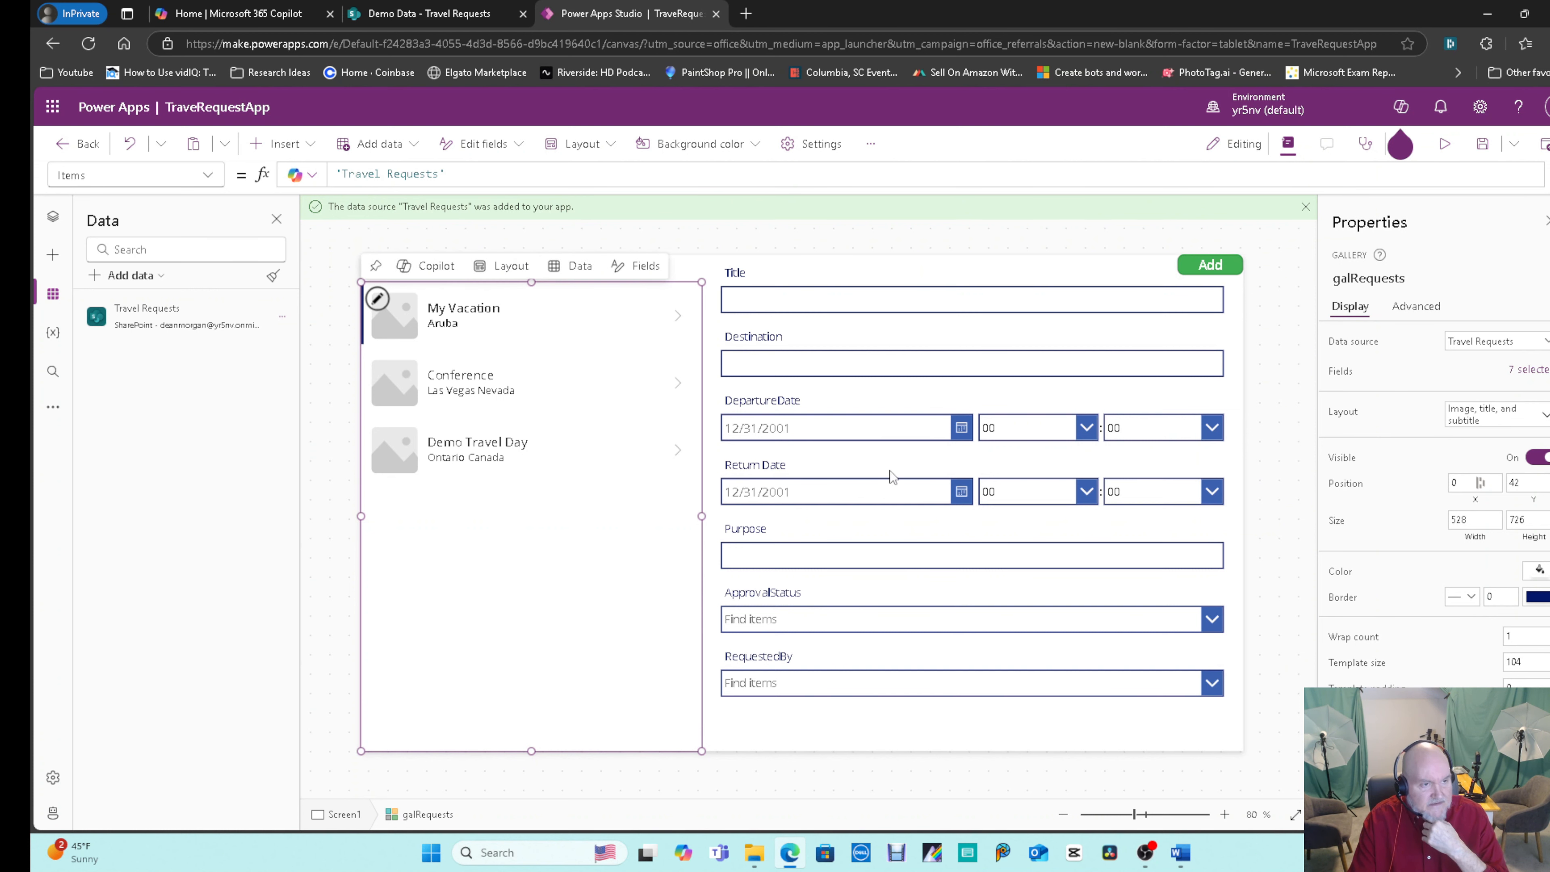
{"action": "left_click", "coordinate": [1489, 415]}
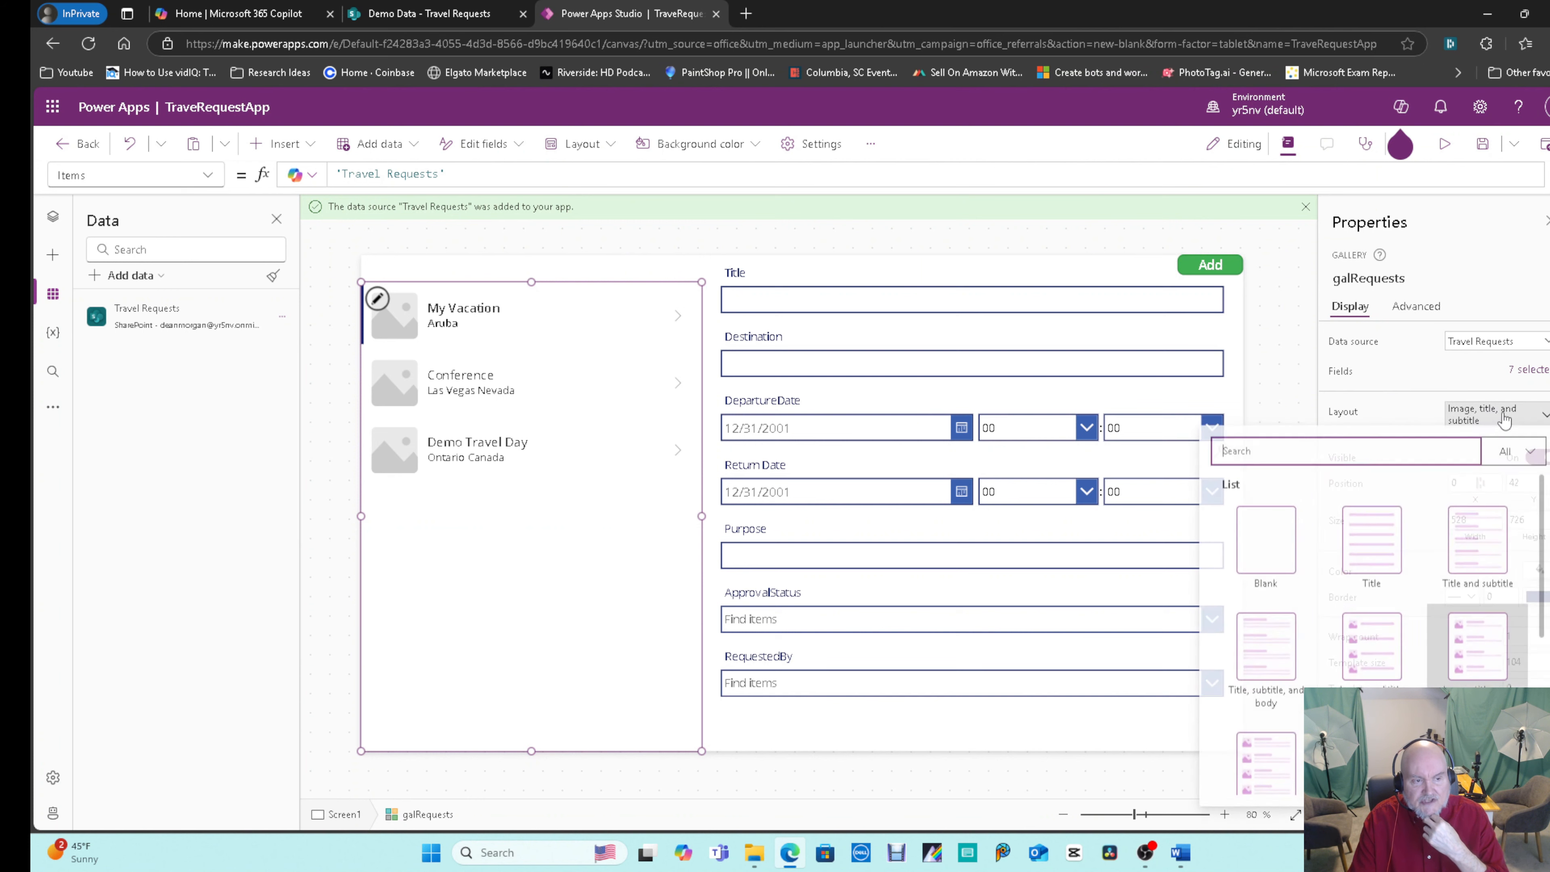
{"action": "left_click", "coordinate": [1474, 554]}
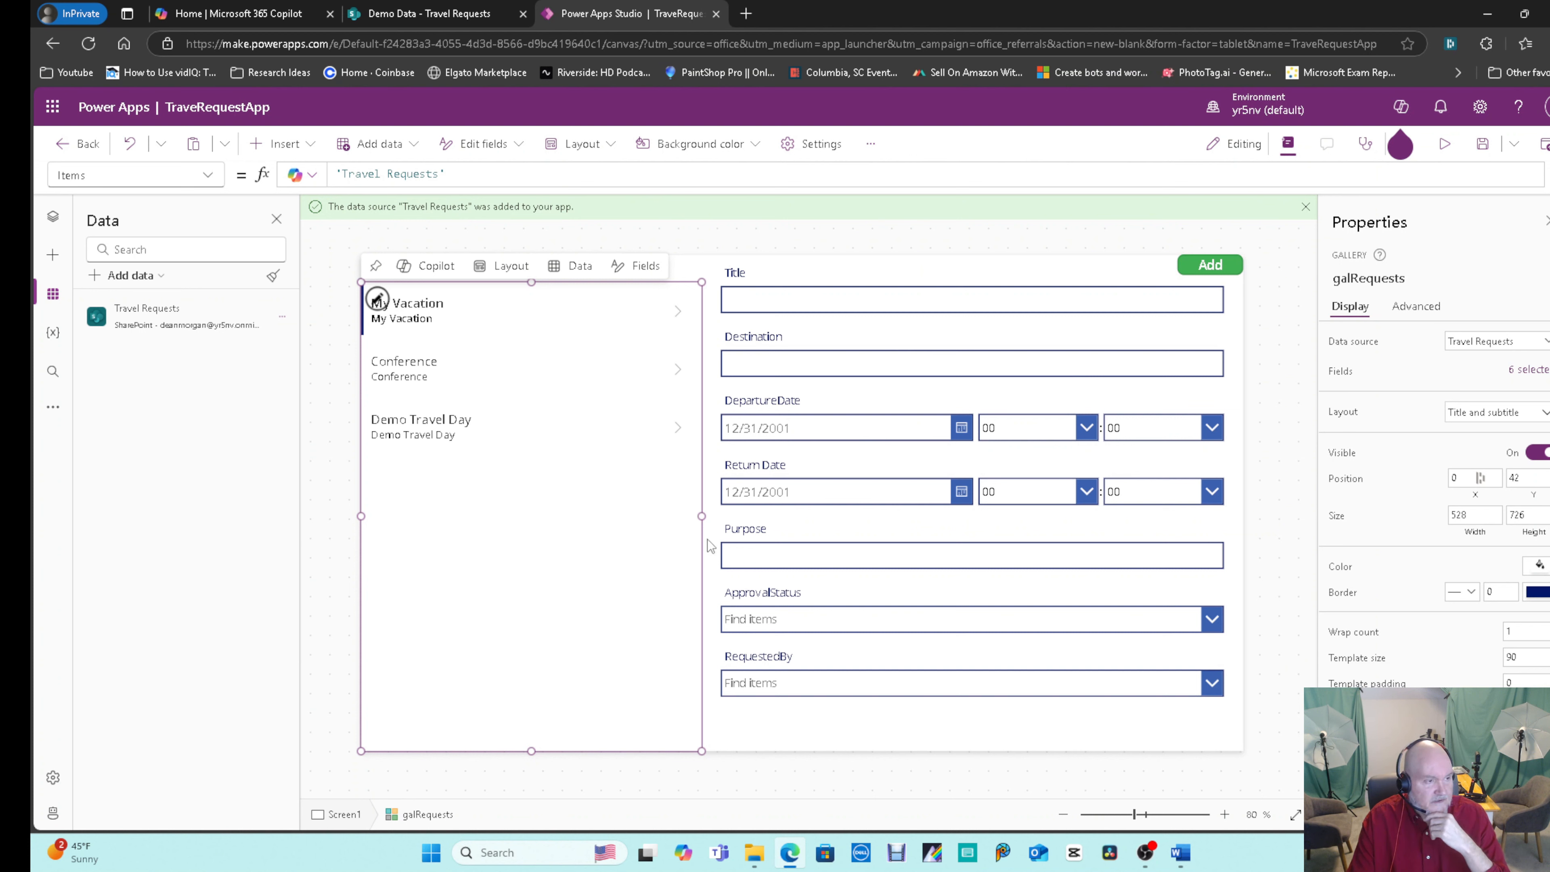
Examine the DefaultMode property of InputForm.
{"action": "left_click", "coordinate": [1033, 717]}
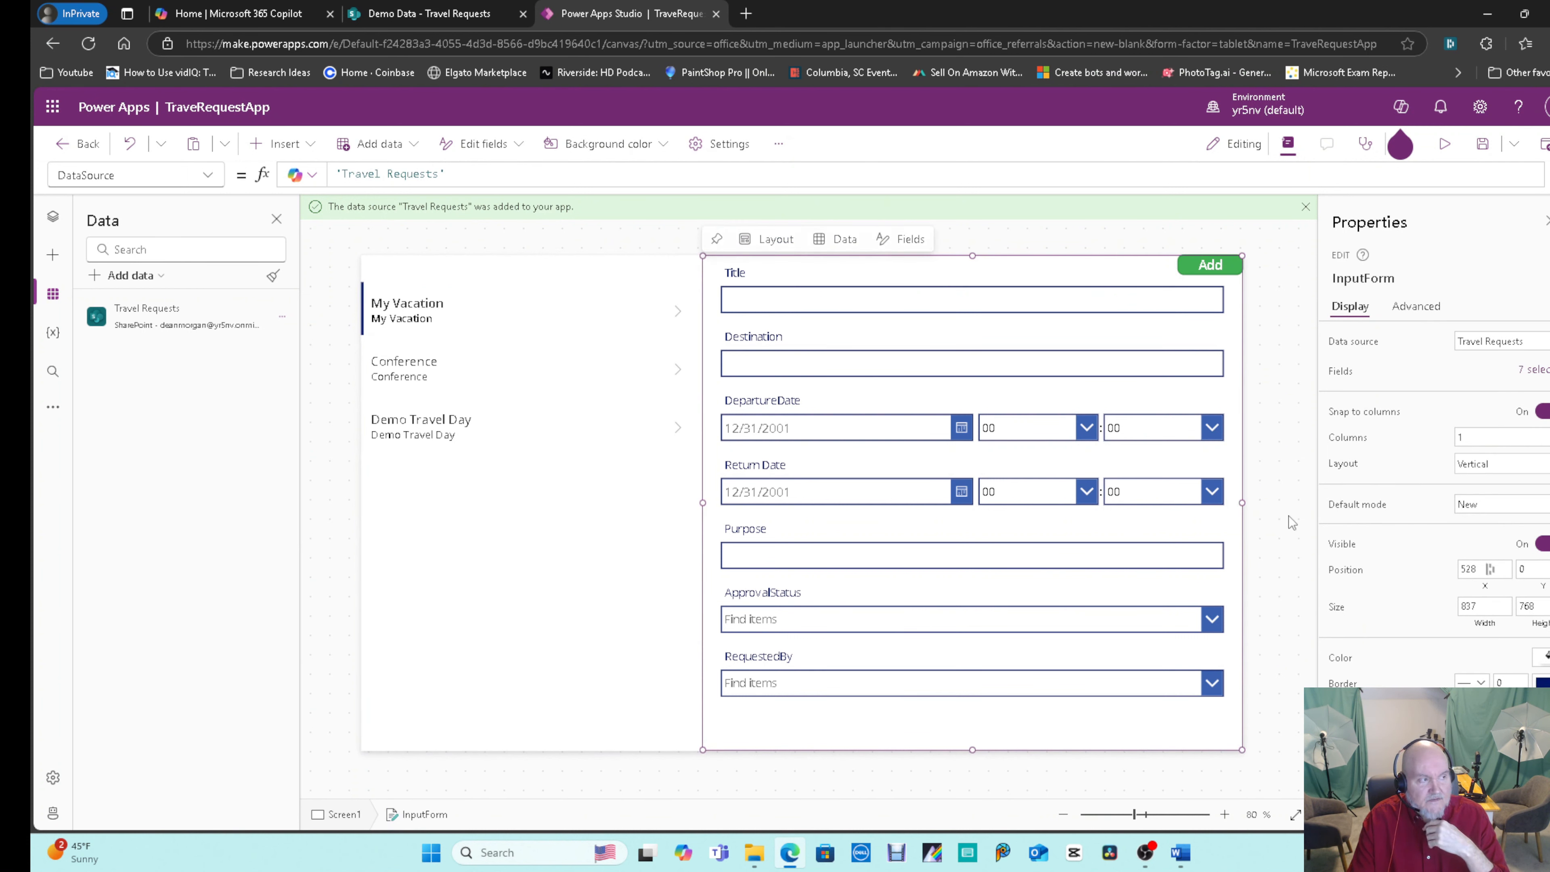
{"action": "left_click", "coordinate": [211, 175]}
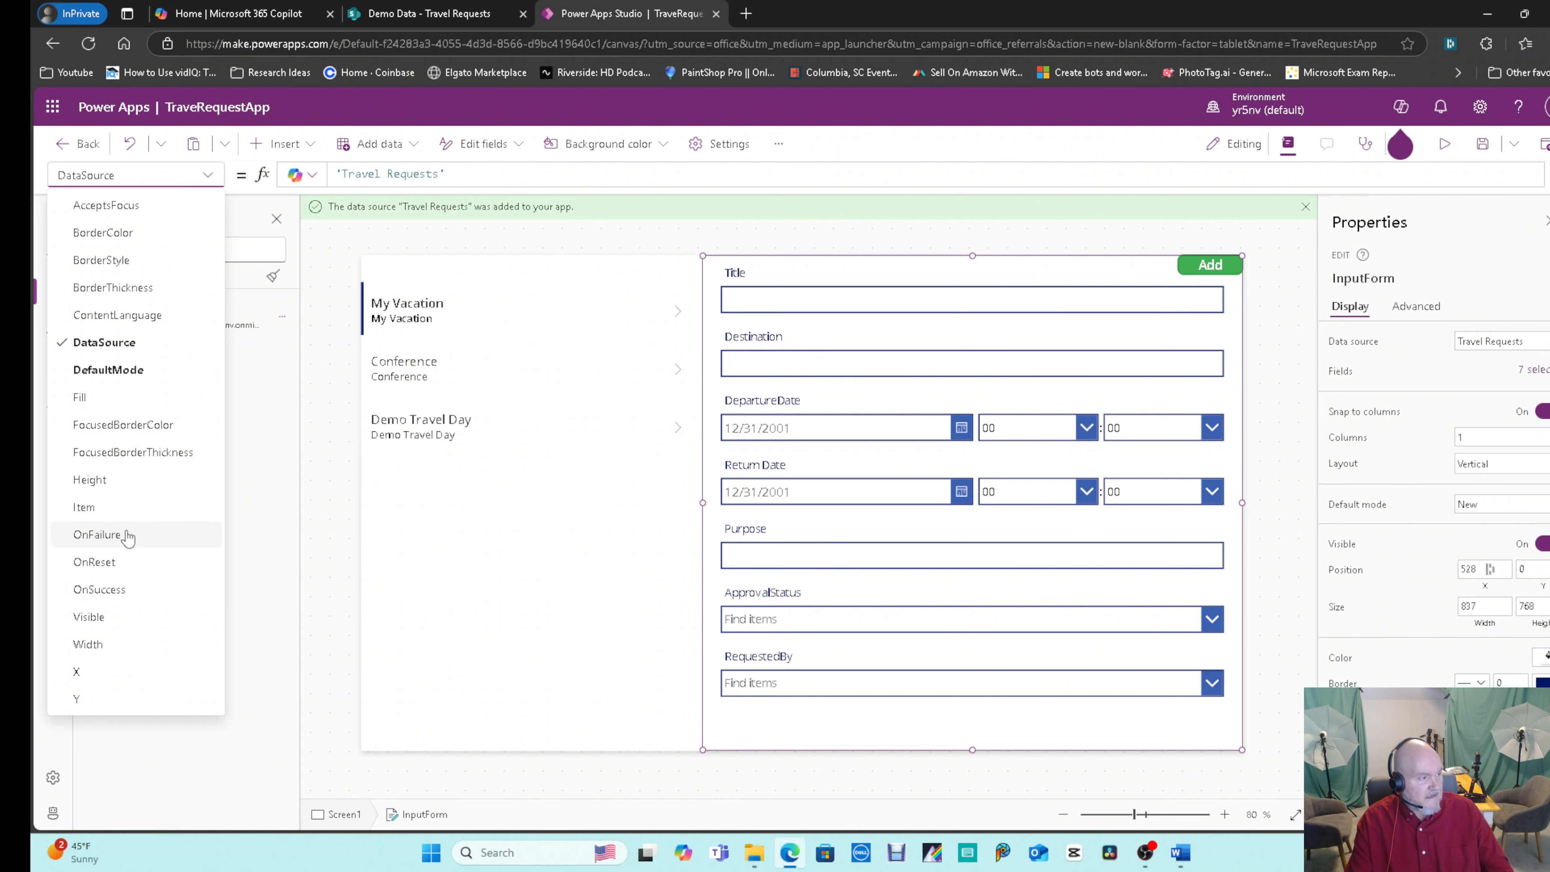
{"action": "left_click", "coordinate": [119, 371]}
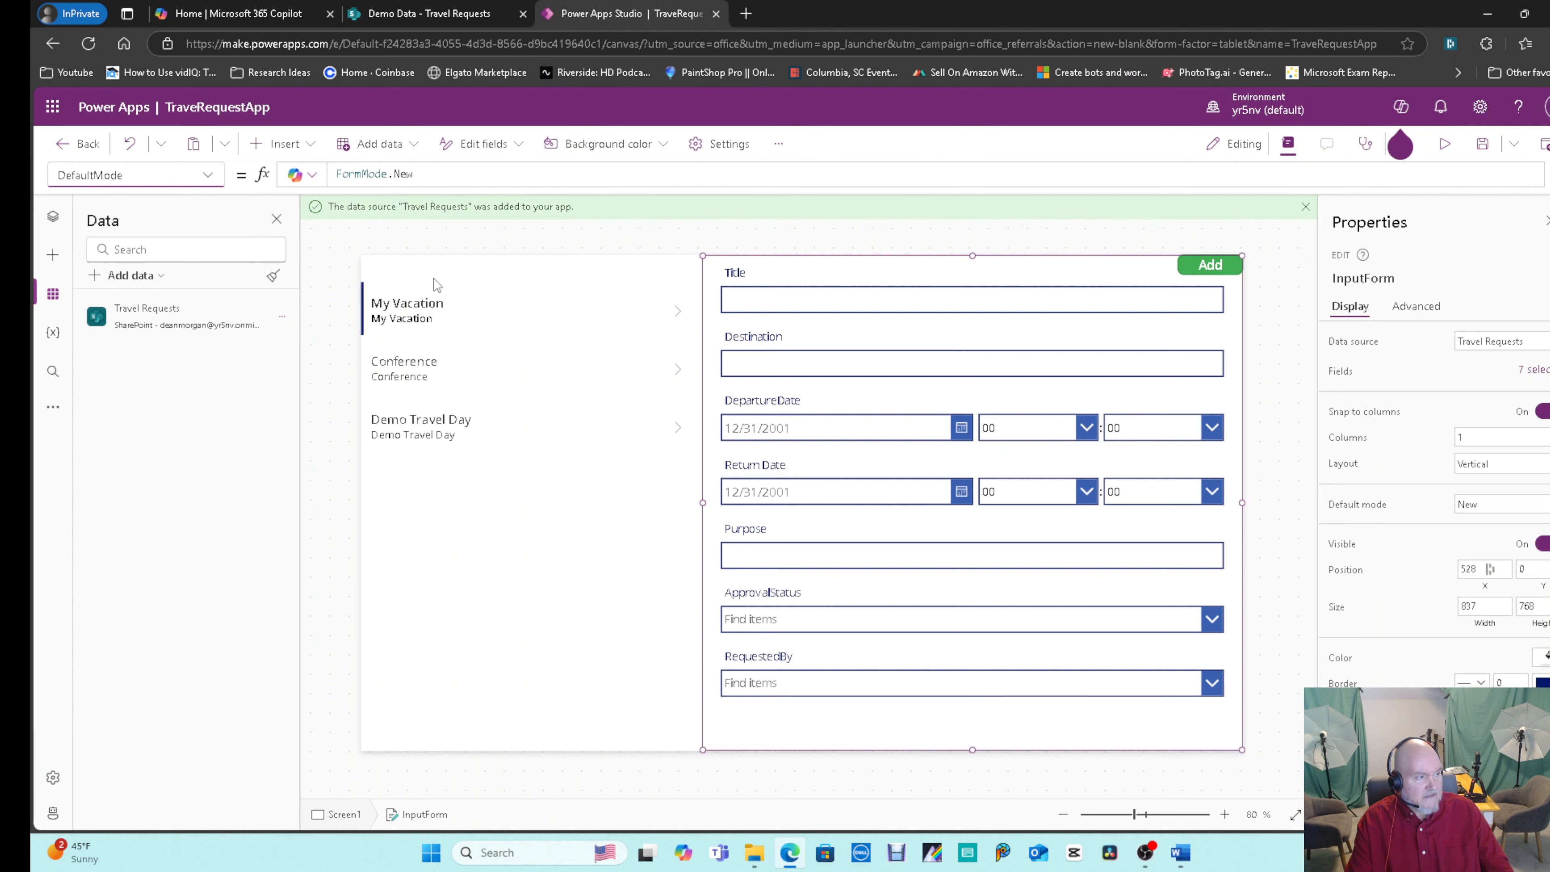
Append EditForm(InputForm) to the OnSelect formula of the gallery's arrow icon, after Select(Parent).
{"action": "left_click", "coordinate": [677, 311]}
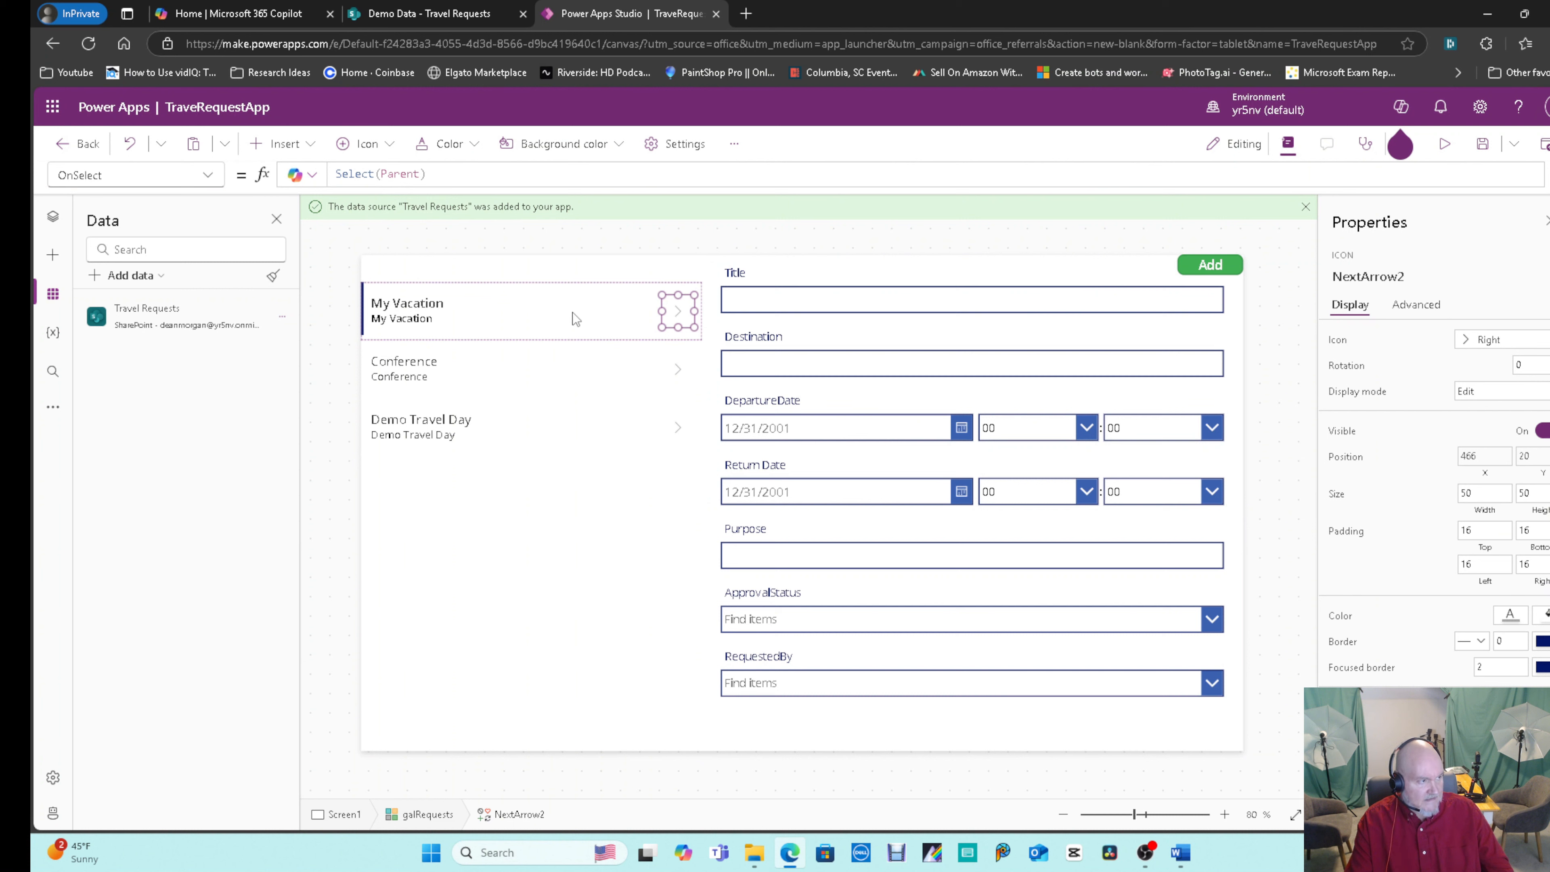
{"action": "left_click", "coordinate": [434, 175]}
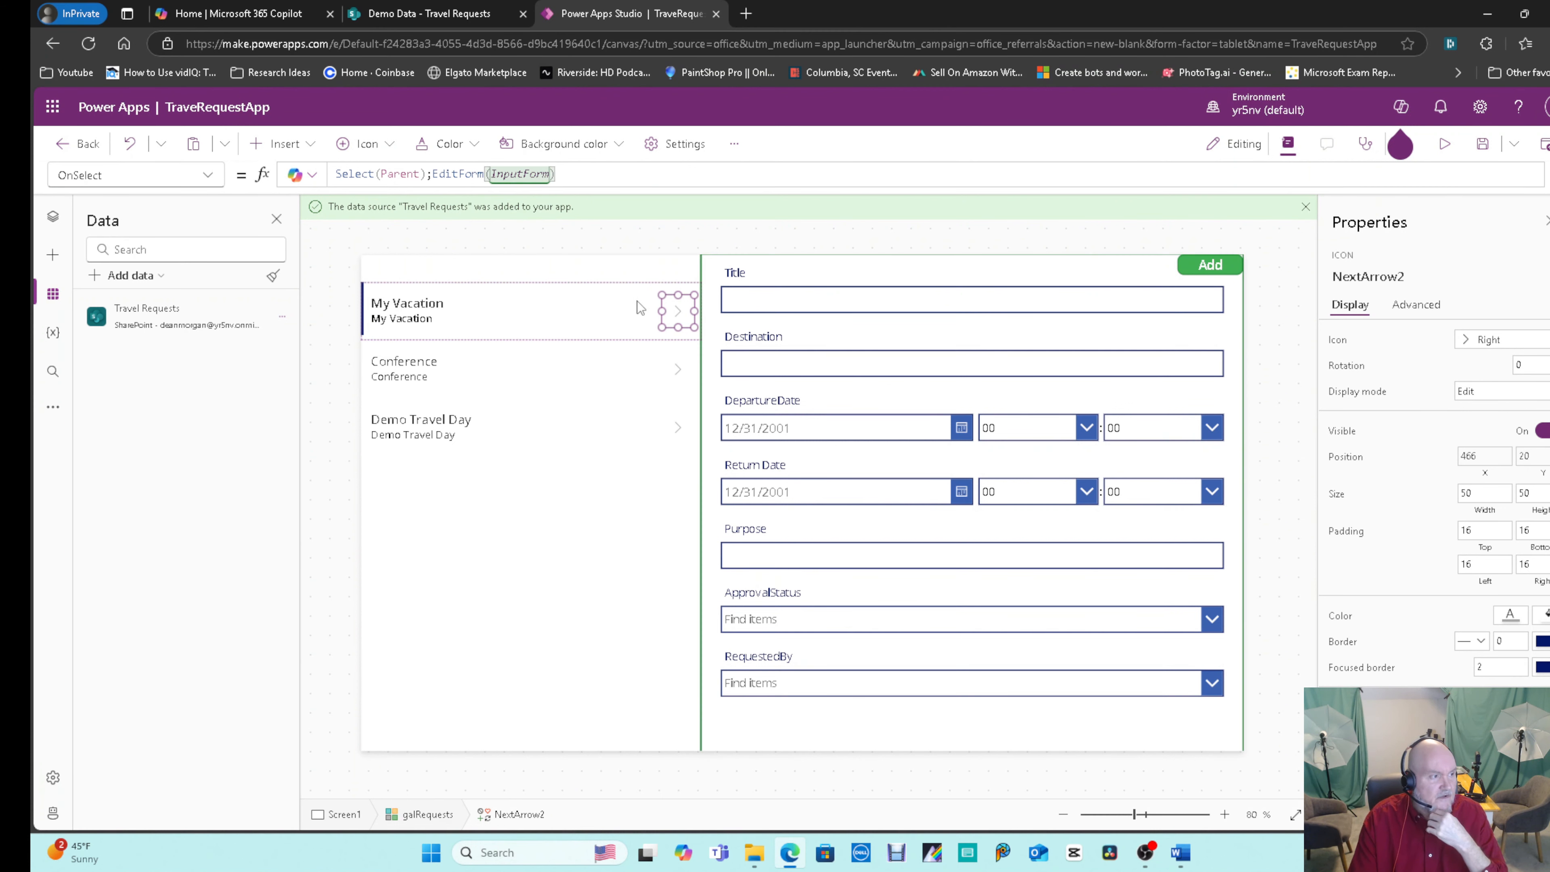
Set the Item property of InputForm to galRequests.Selected.
{"action": "left_click", "coordinate": [876, 724]}
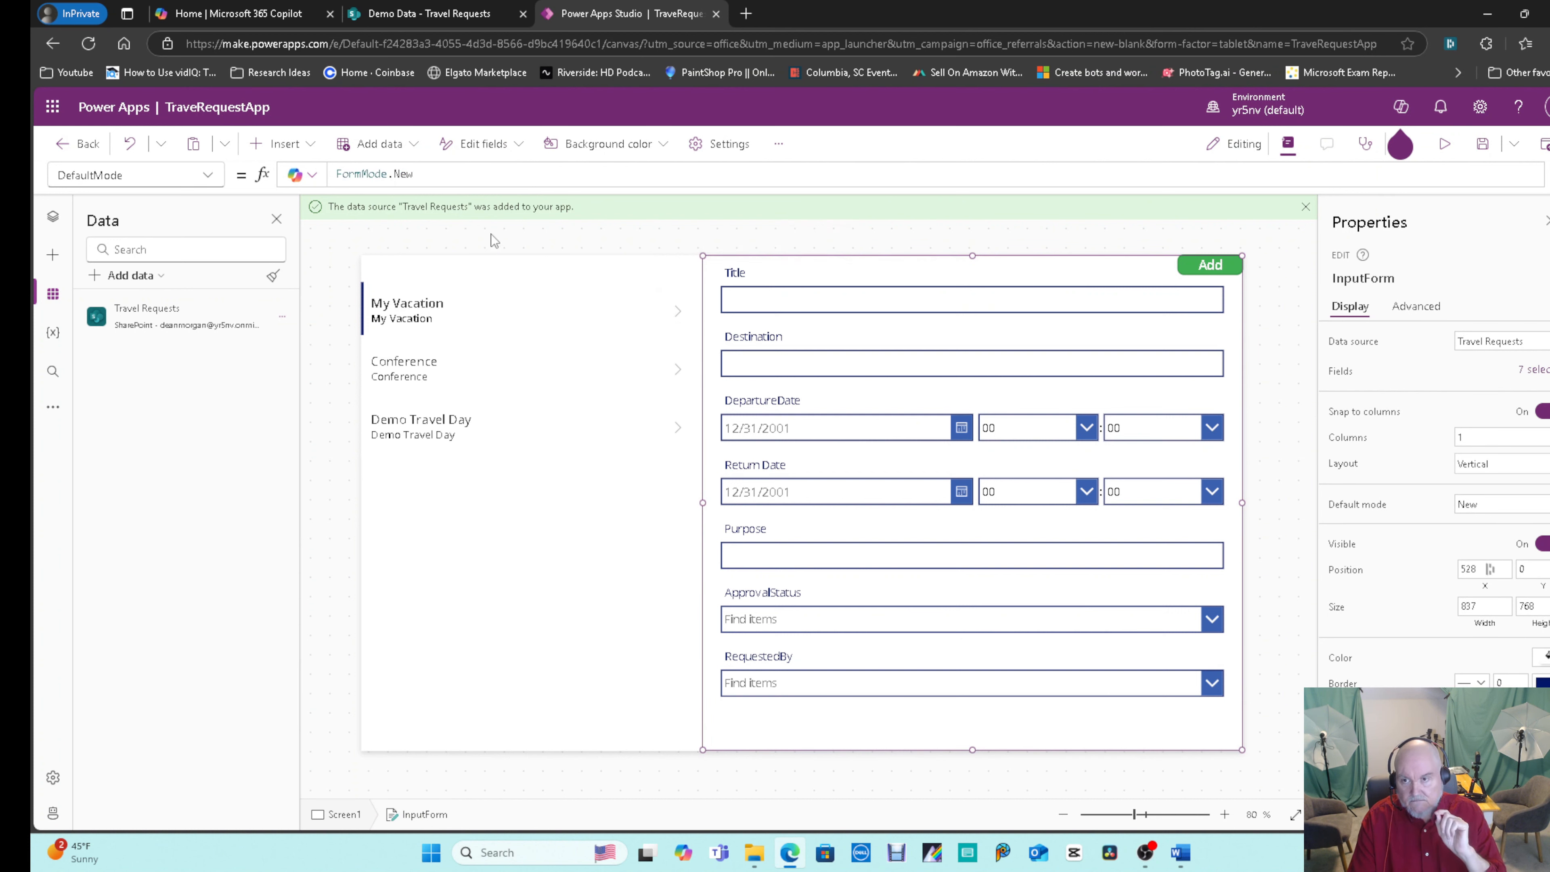
{"action": "left_click", "coordinate": [210, 176]}
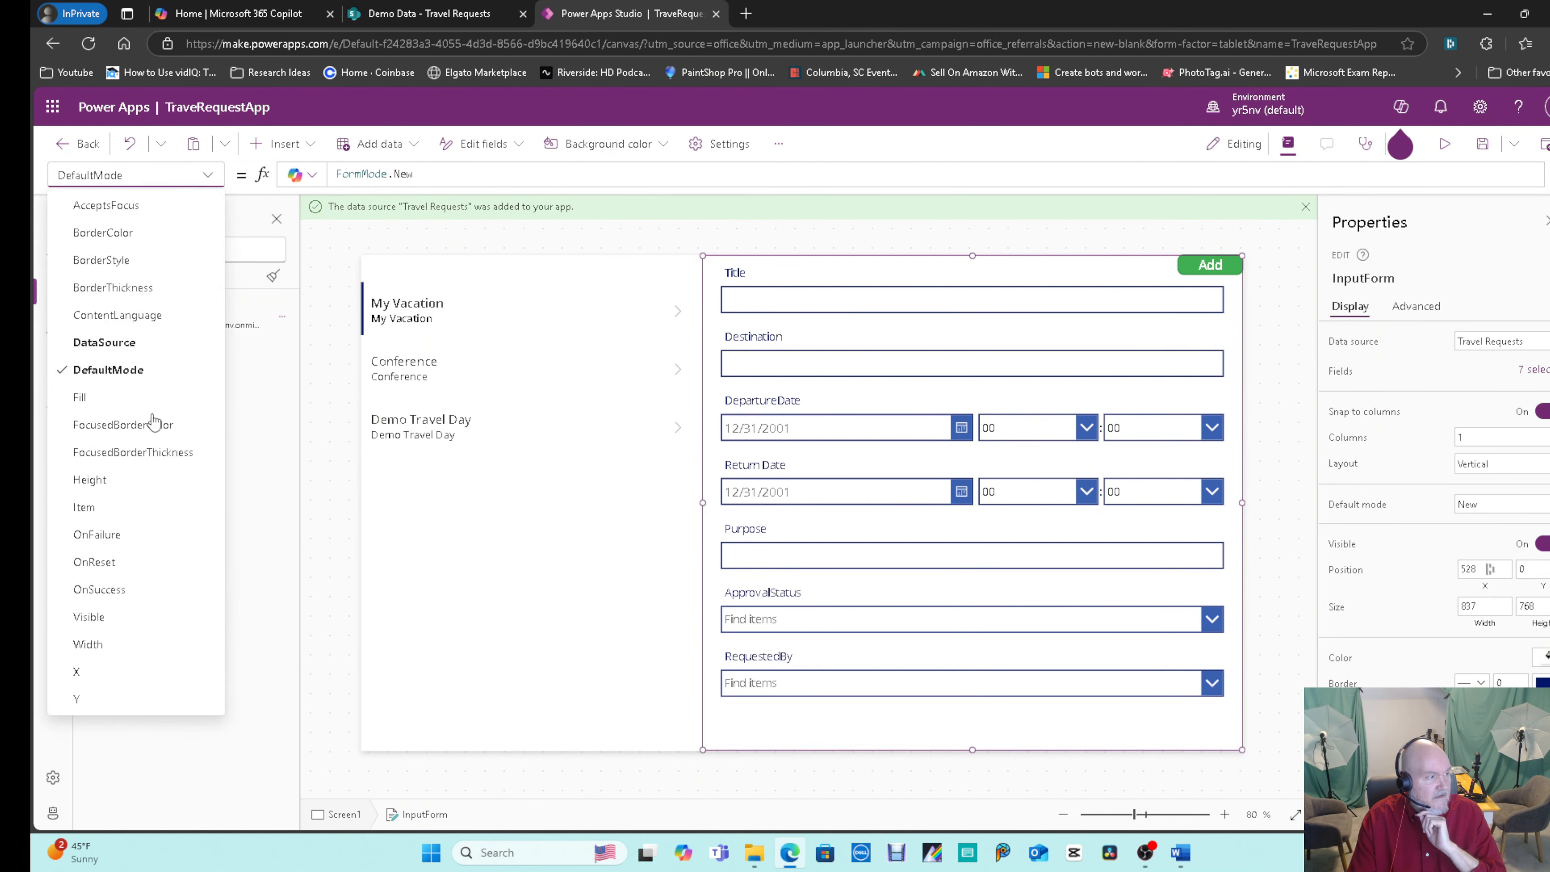
{"action": "left_click", "coordinate": [128, 510]}
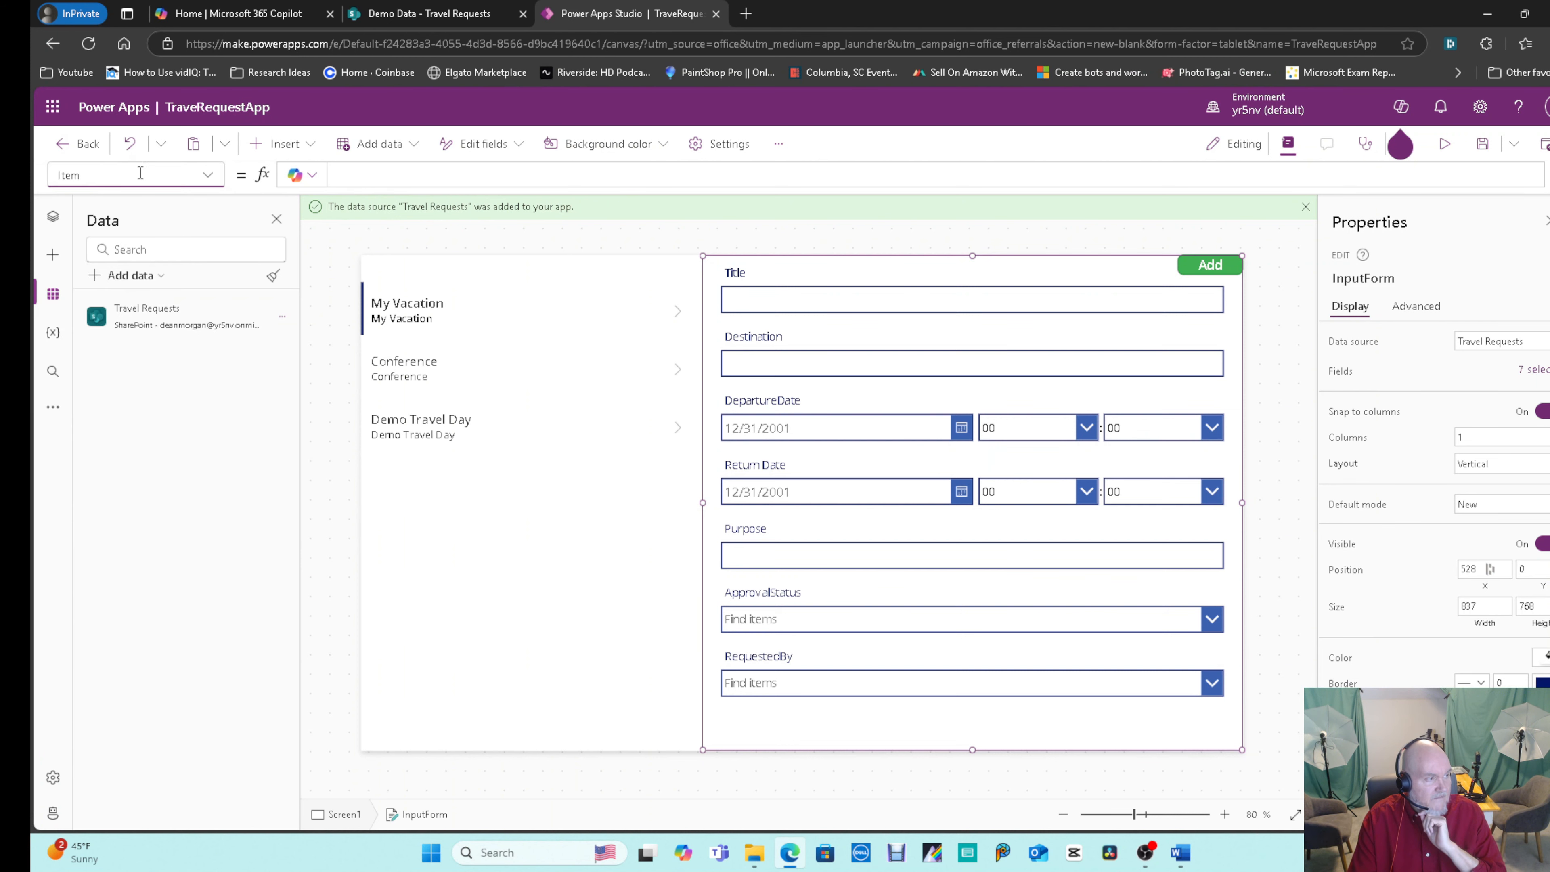
{"action": "left_click", "coordinate": [615, 525]}
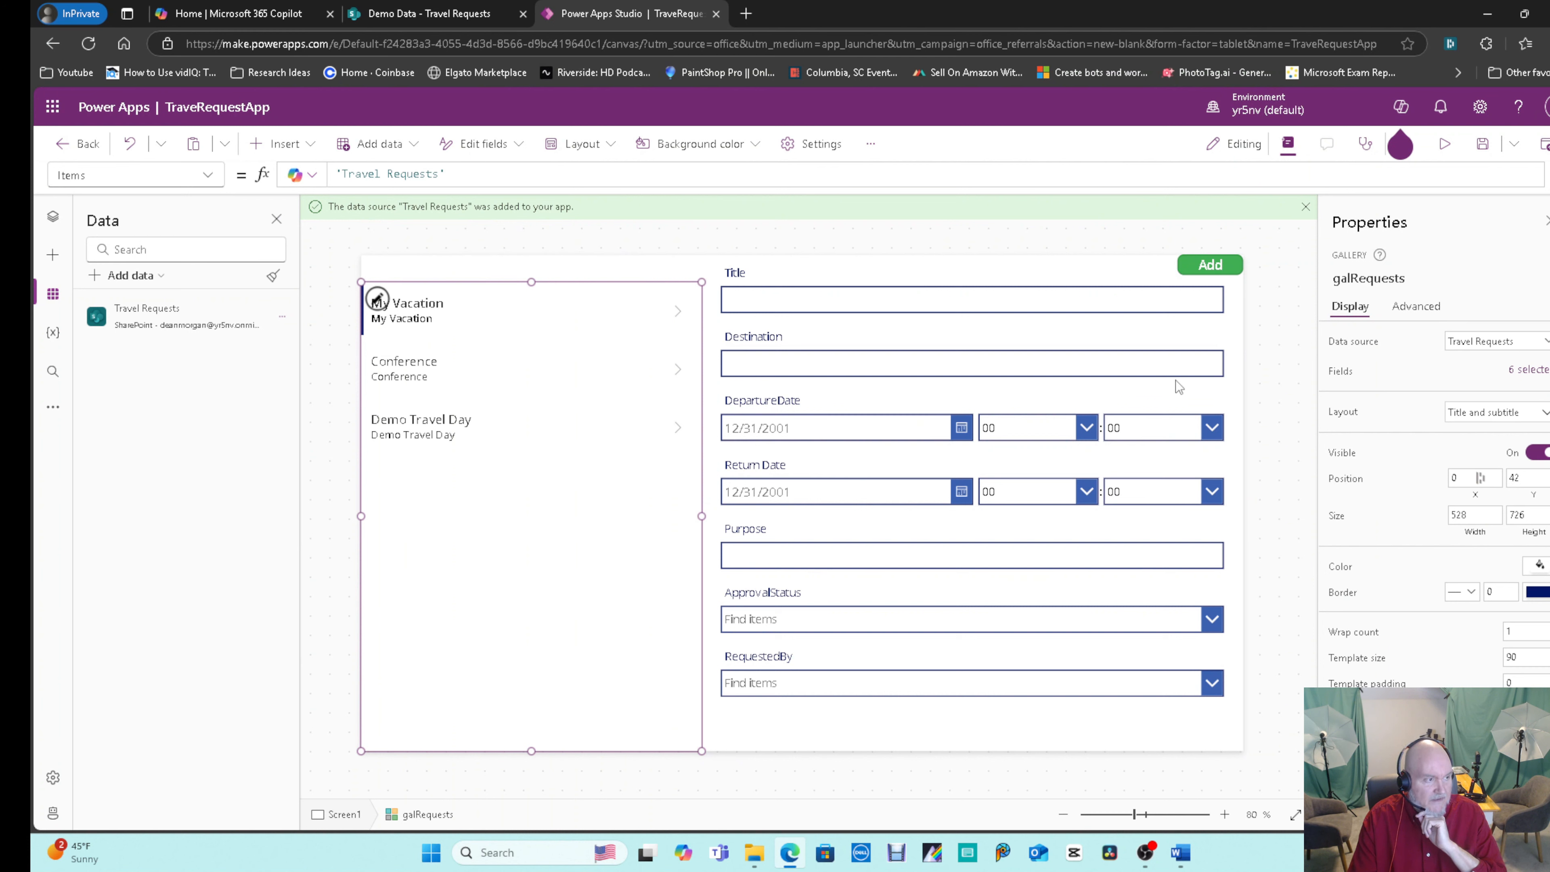
{"action": "left_click", "coordinate": [944, 708]}
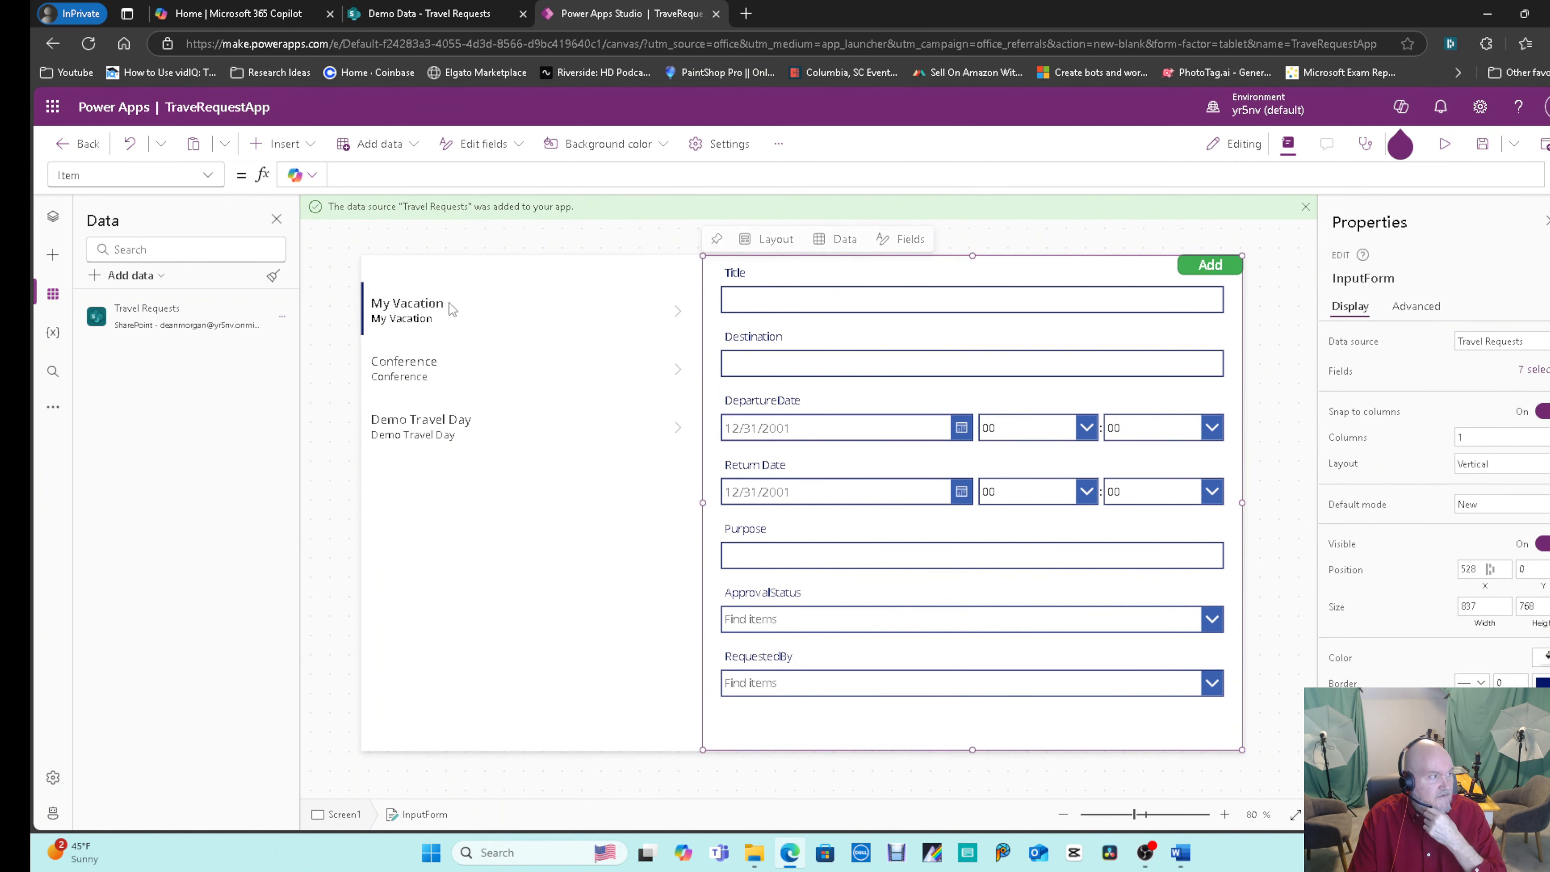
{"action": "type", "text": "galRequests.Selected"}
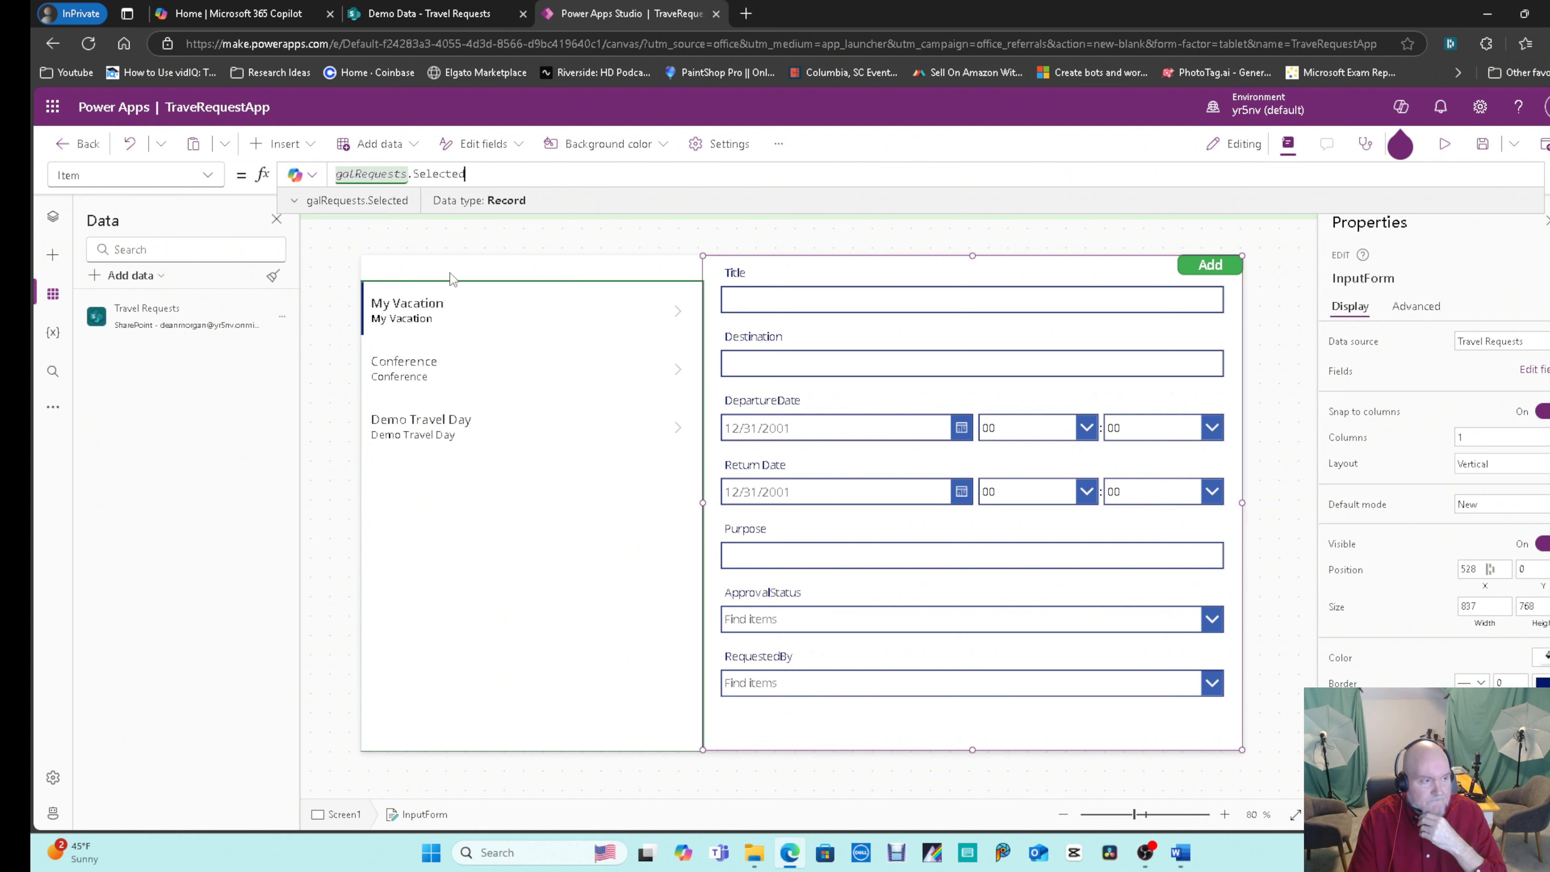
Preview the app, load the Conference and Demo Travel Day requests into the form from the gallery, and close the preview.
{"action": "left_click", "coordinate": [1445, 143]}
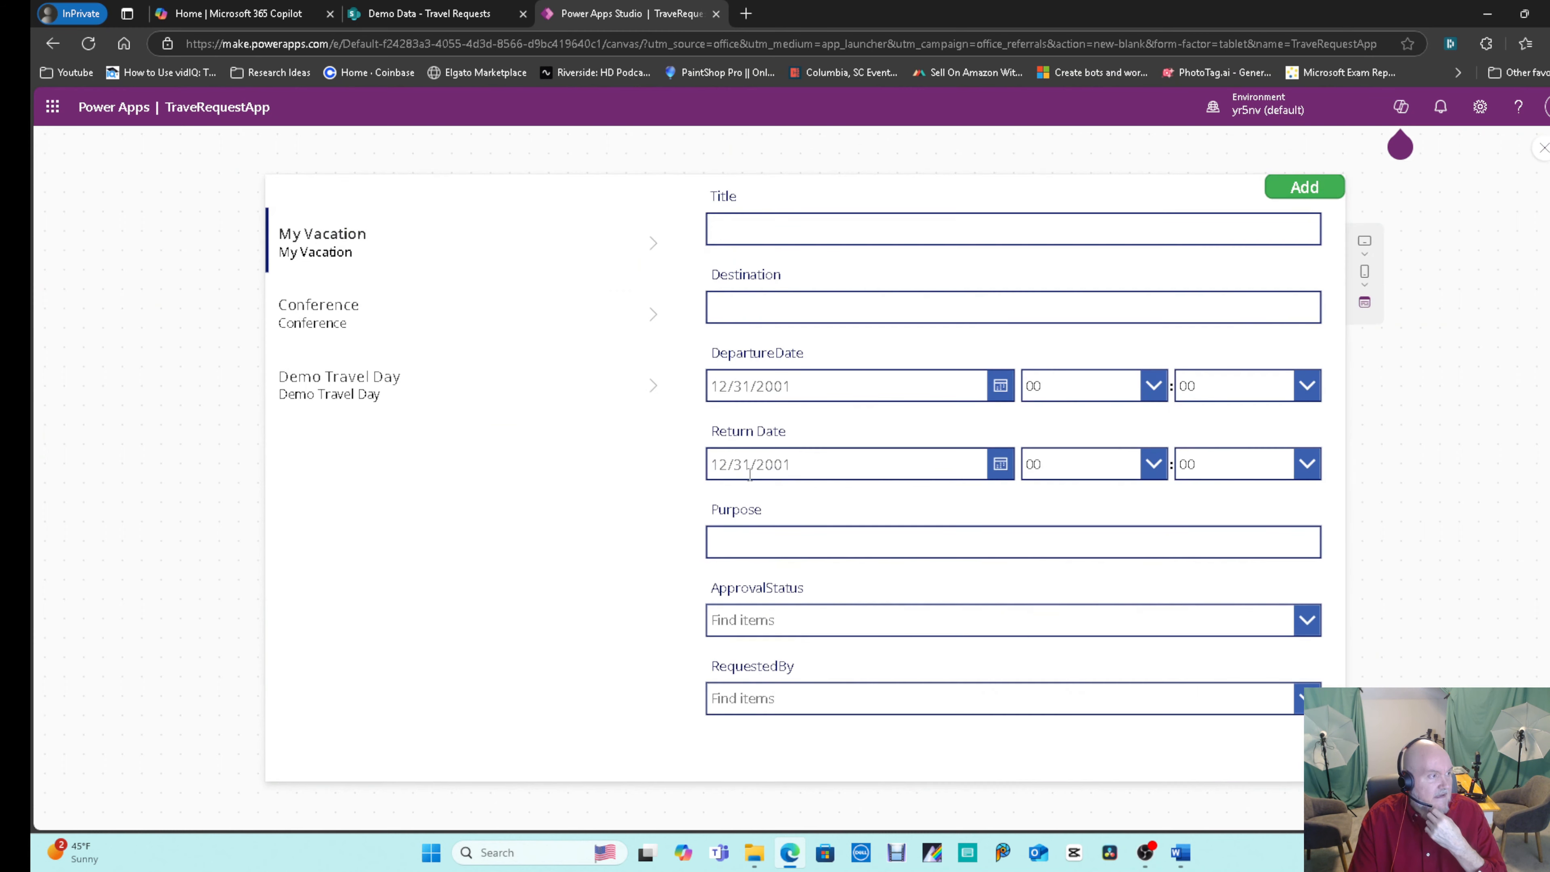
{"action": "left_click", "coordinate": [648, 325]}
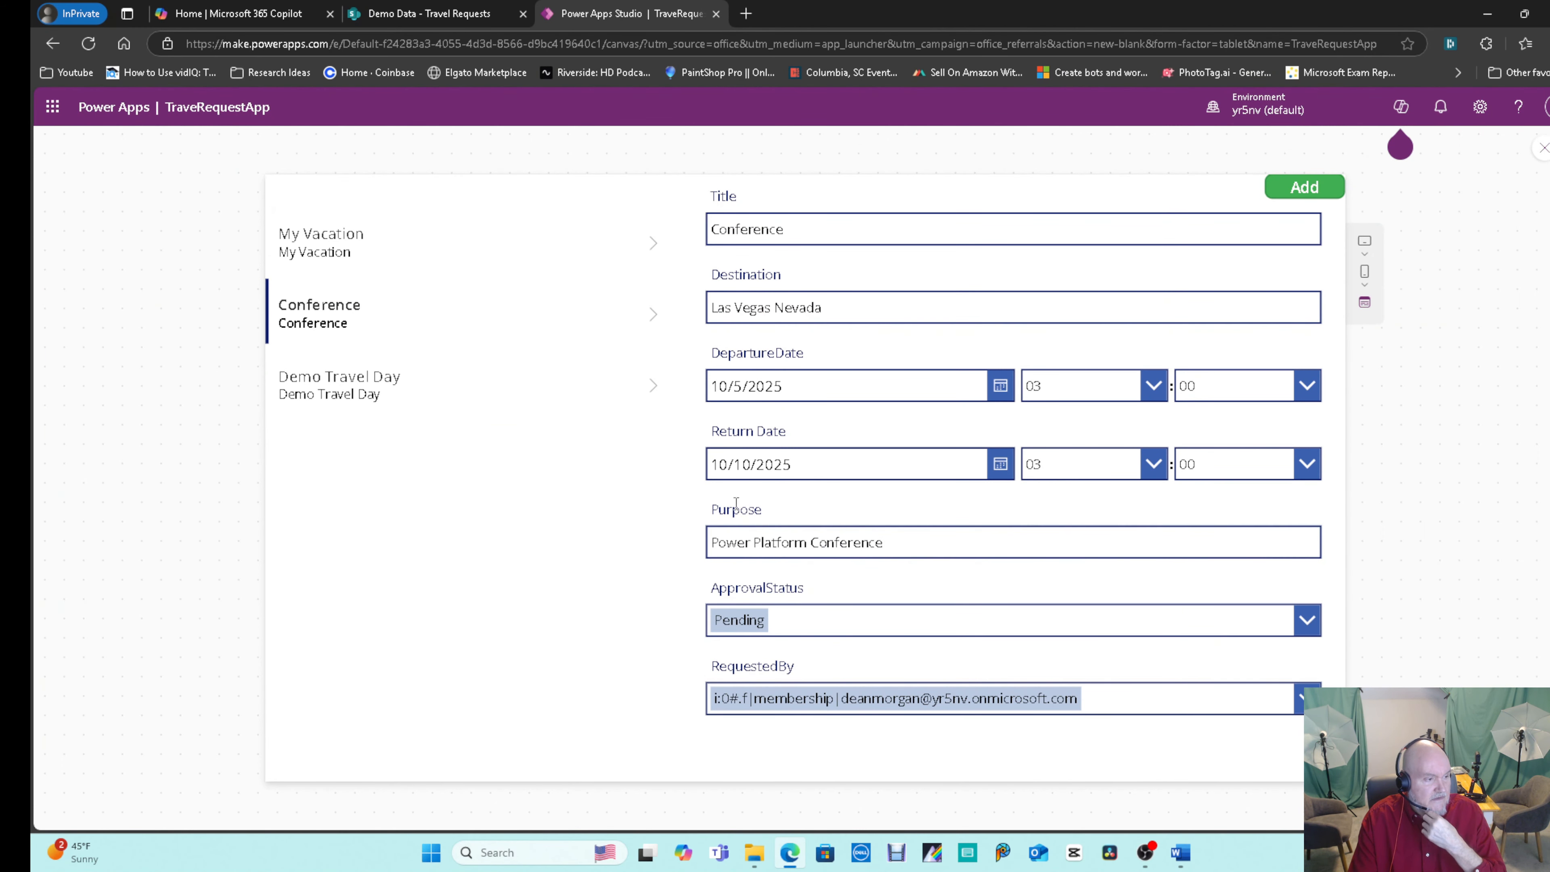
{"action": "left_click", "coordinate": [654, 393]}
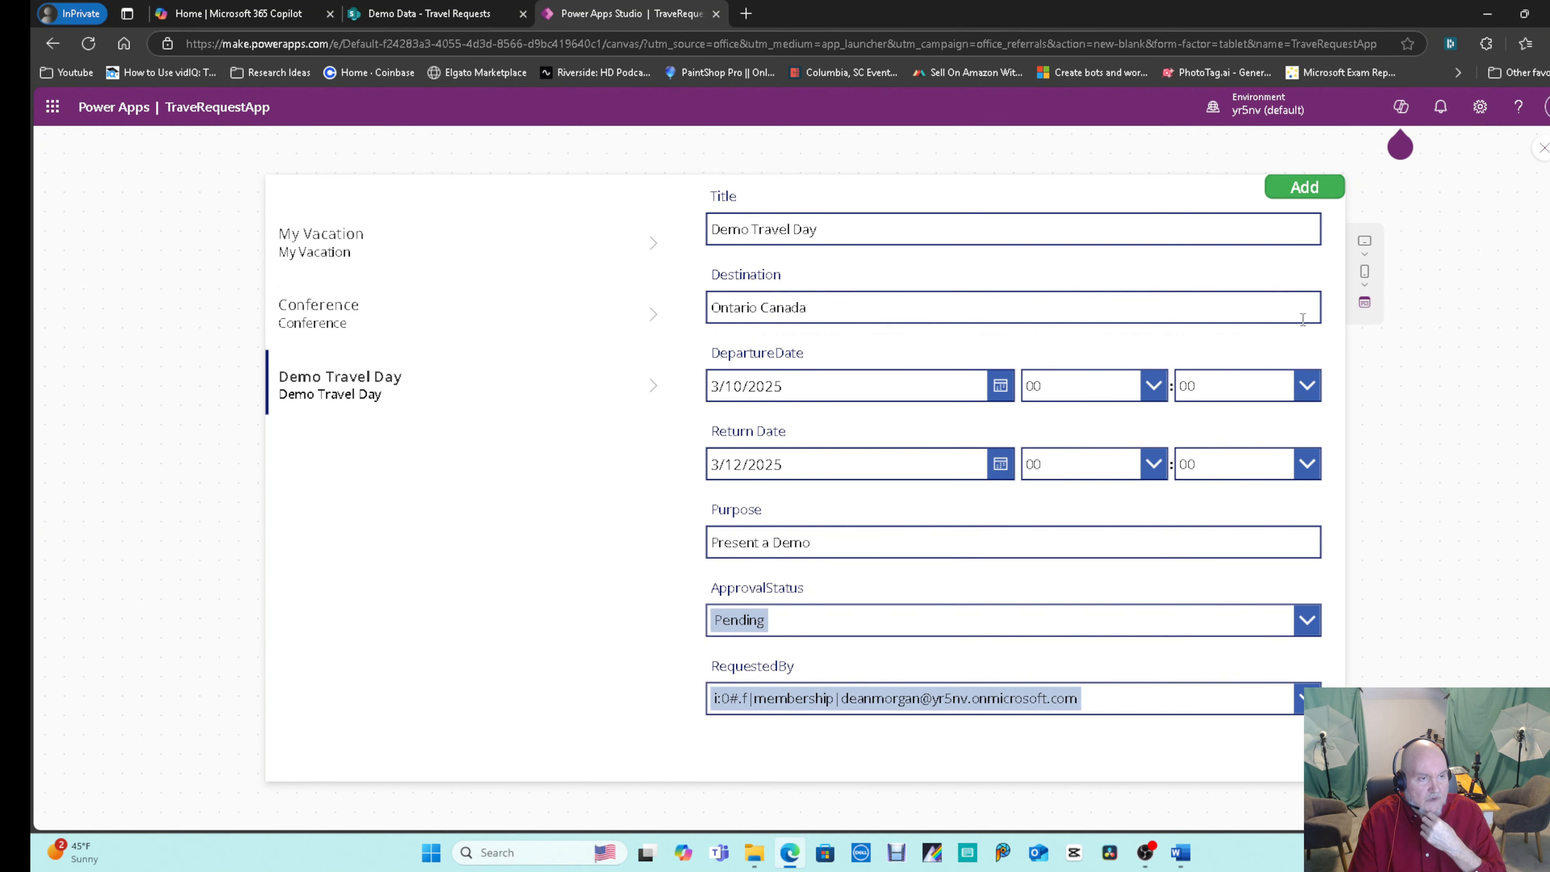
{"action": "left_click", "coordinate": [1543, 150]}
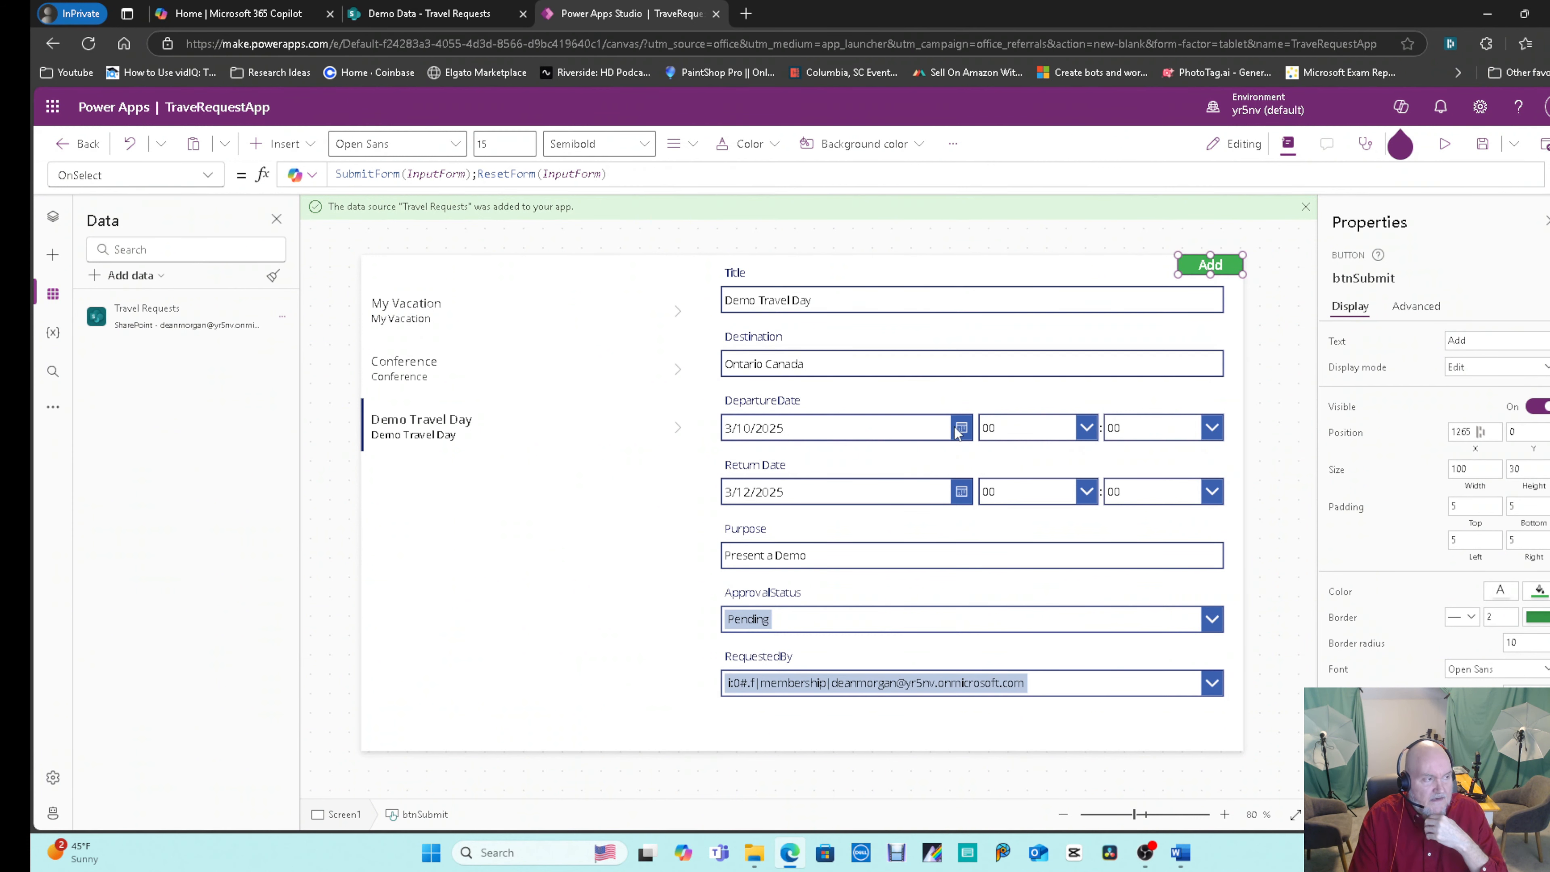
Review the OnSelect formulas of the gallery's arrow icon and the Add button.
{"action": "left_click", "coordinate": [679, 312]}
{"action": "left_click", "coordinate": [575, 175]}
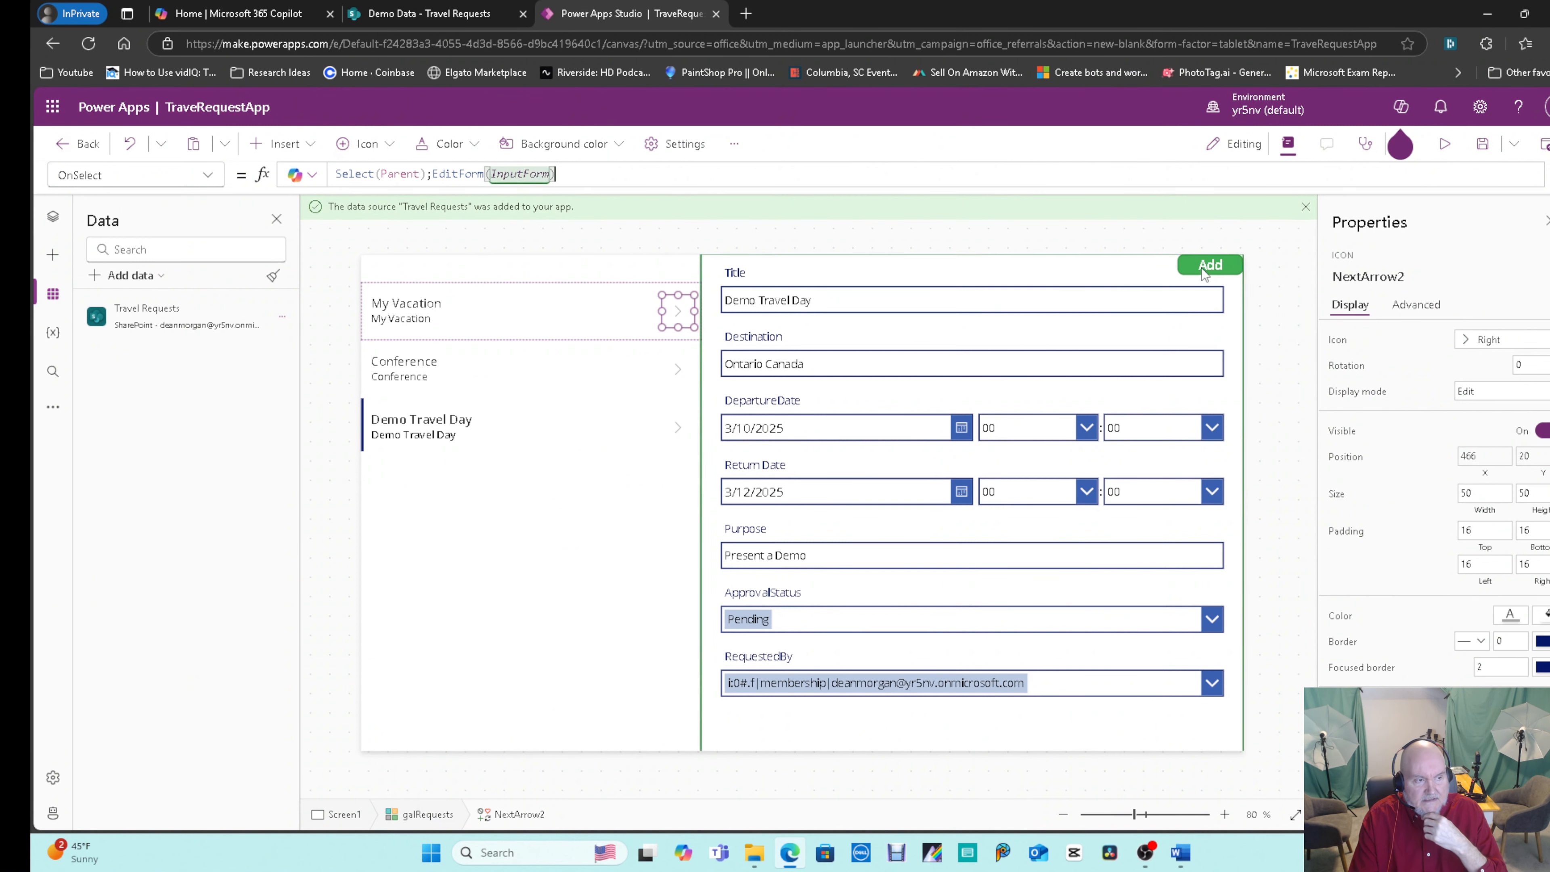
{"action": "left_click", "coordinate": [1184, 266]}
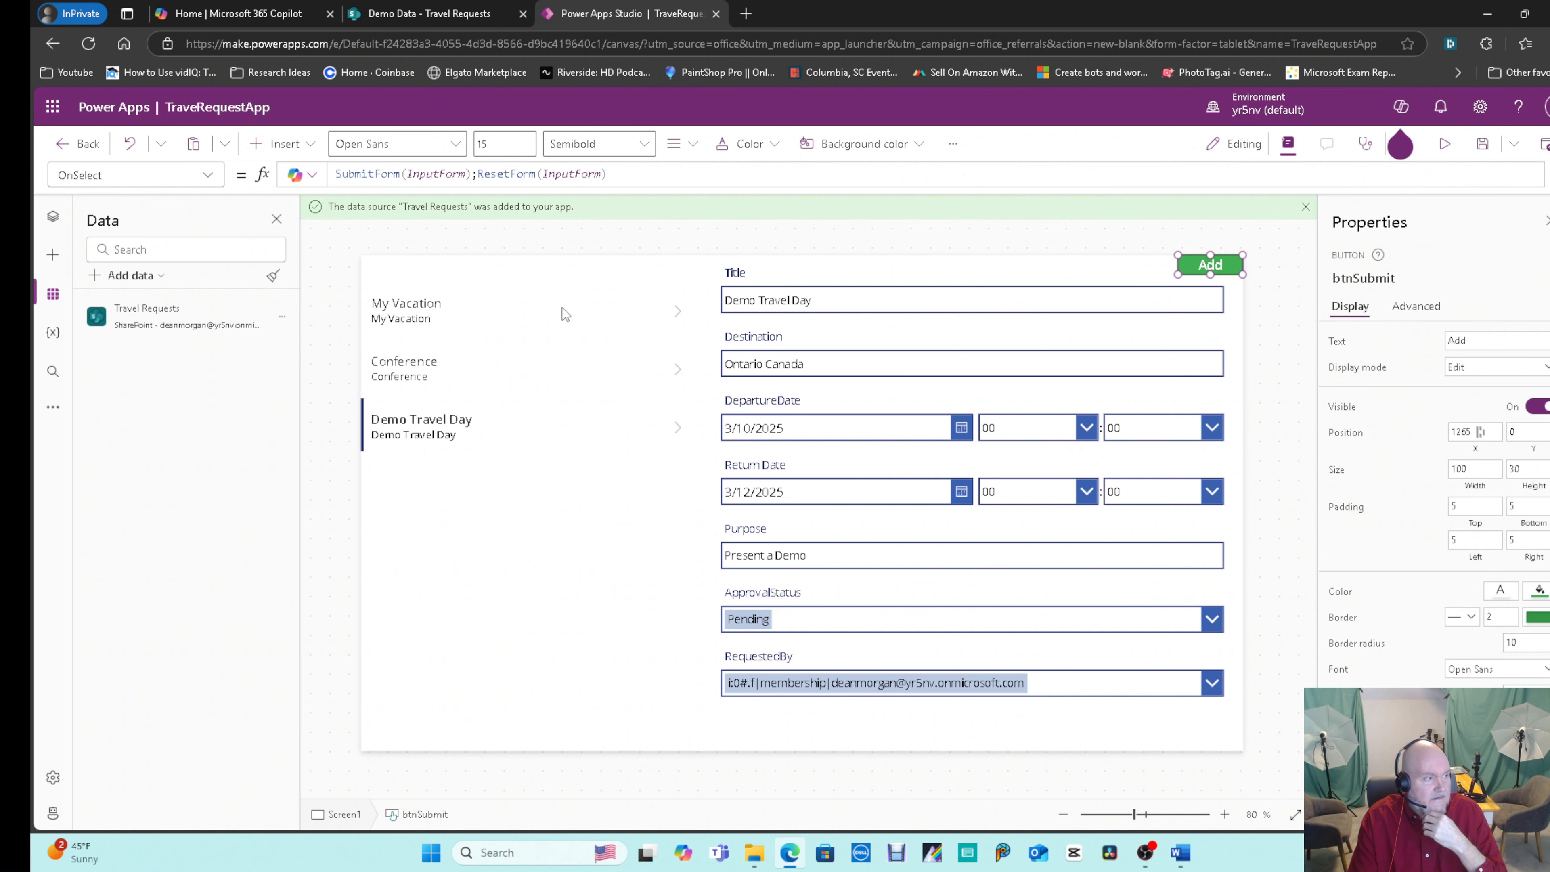
{"action": "left_click", "coordinate": [678, 313]}
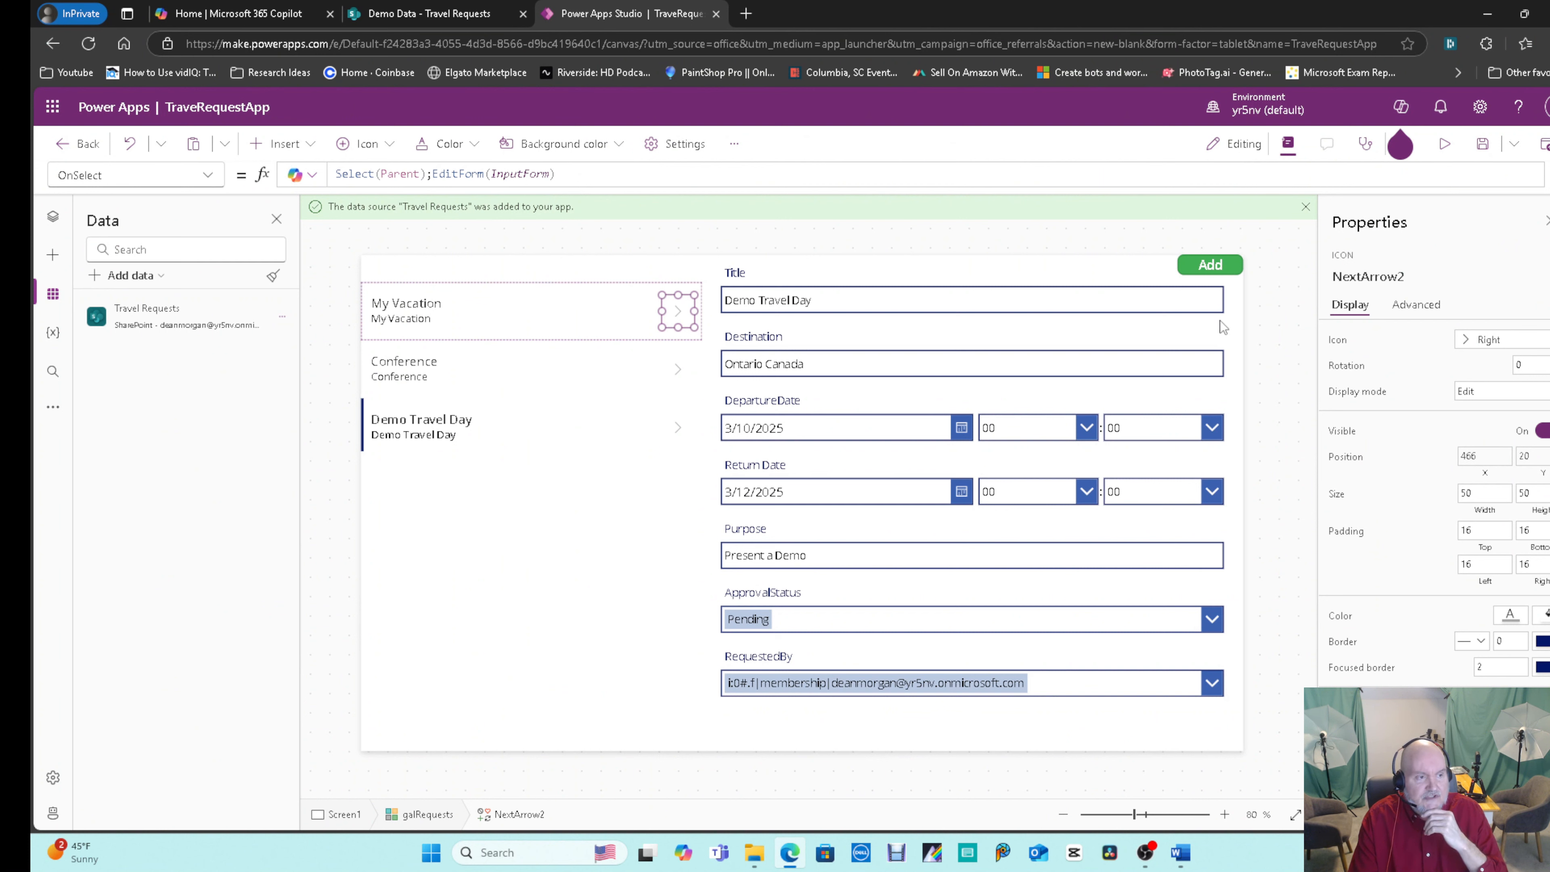
Append UpdateContext({buttontext:"Save"}) to the Add button's OnSelect formula, after ResetForm(InputForm).
{"action": "left_click", "coordinate": [1210, 265]}
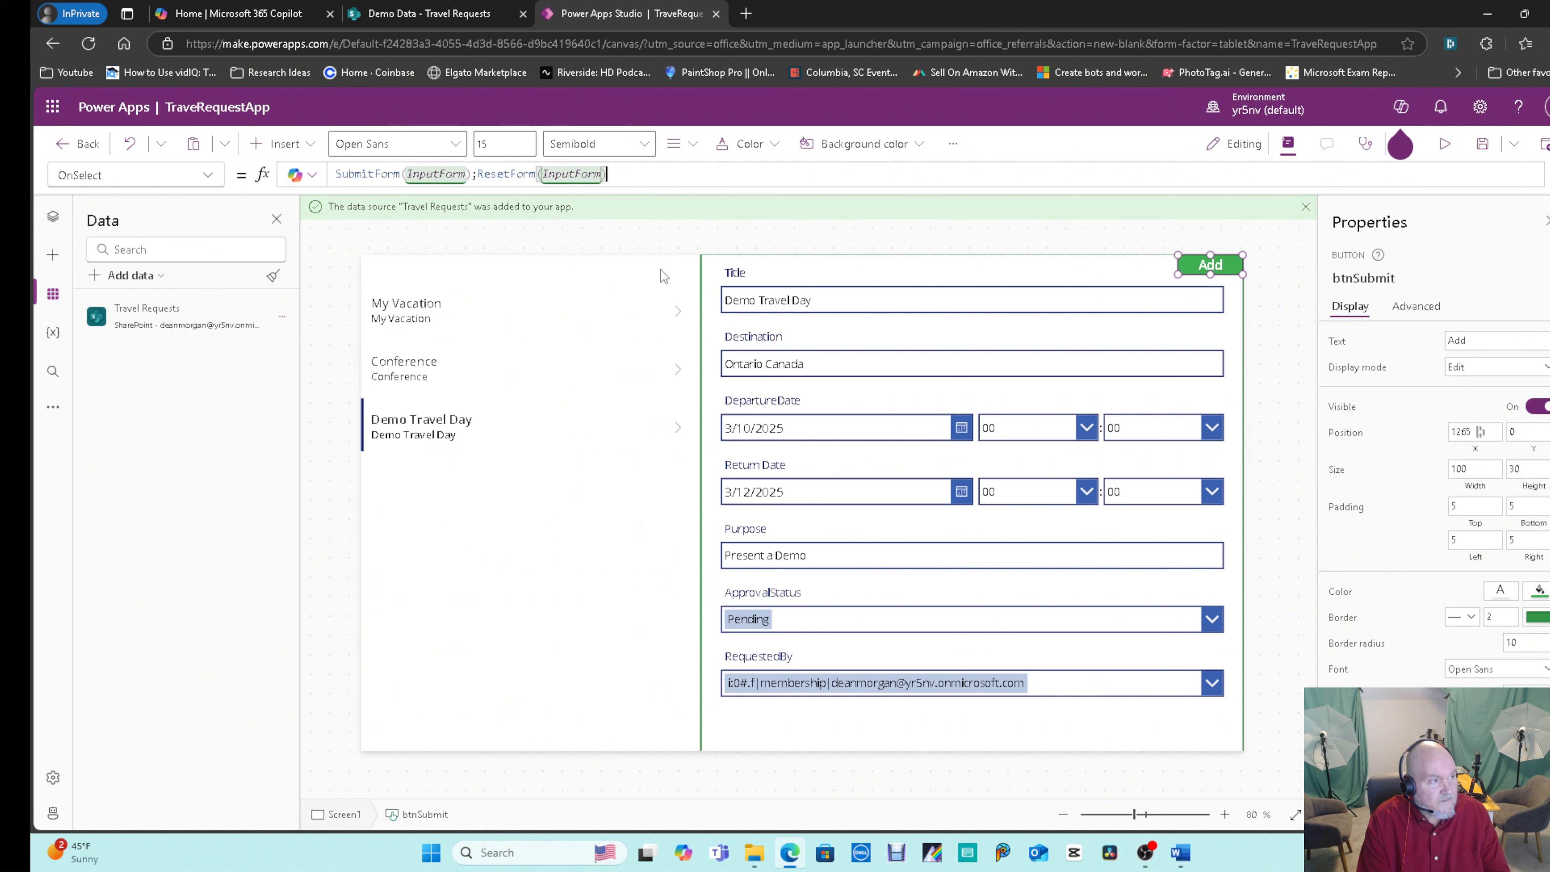
{"action": "type", "text": ";"}
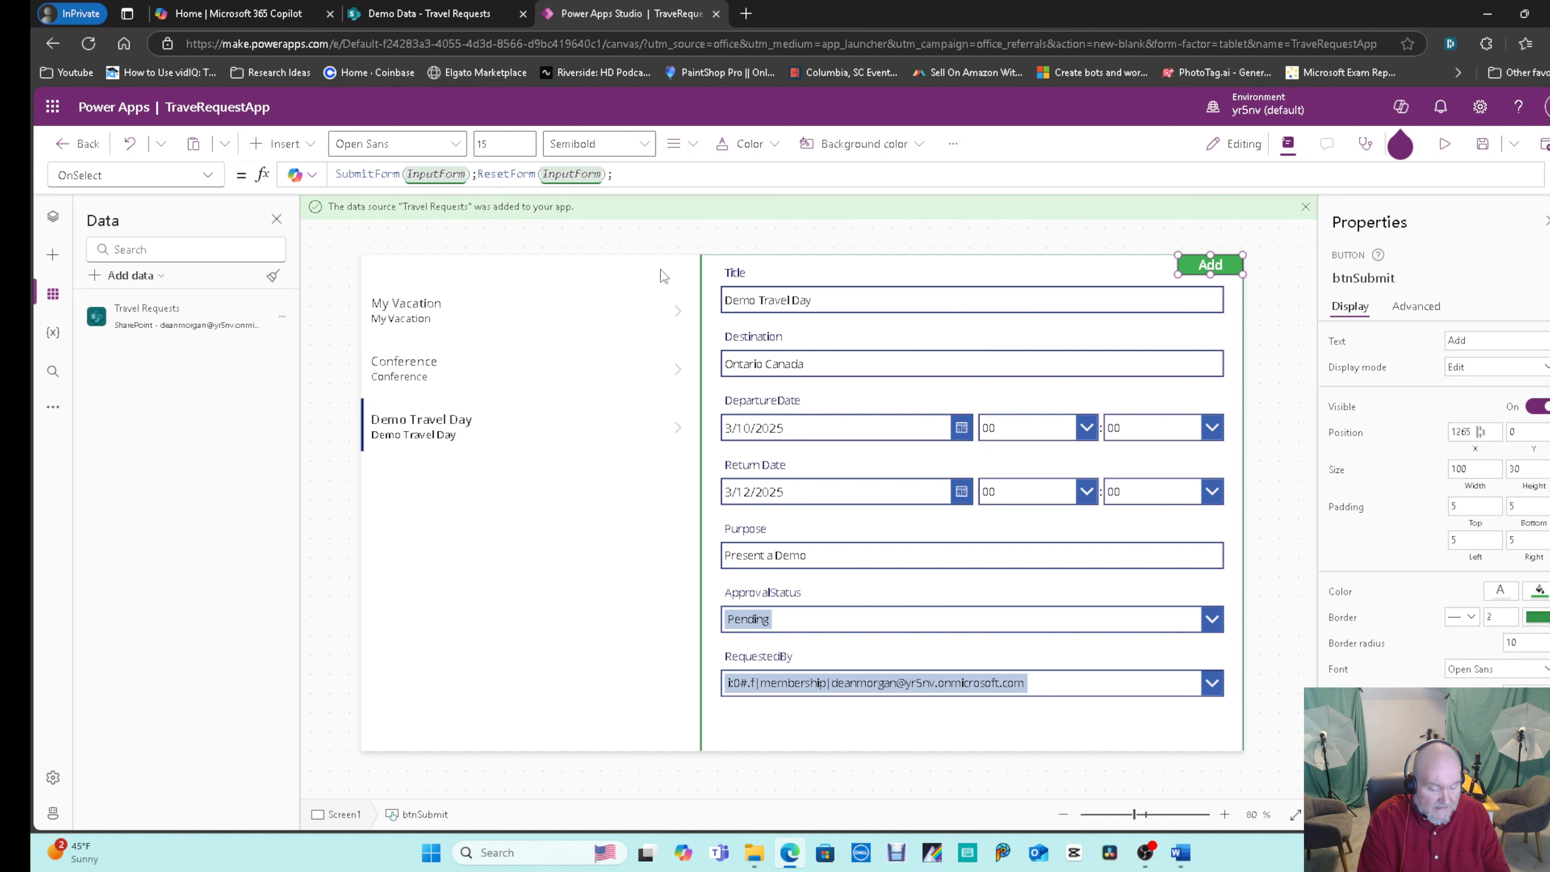
{"action": "type", "text": "Upd"}
{"action": "key", "text": "Tab"}
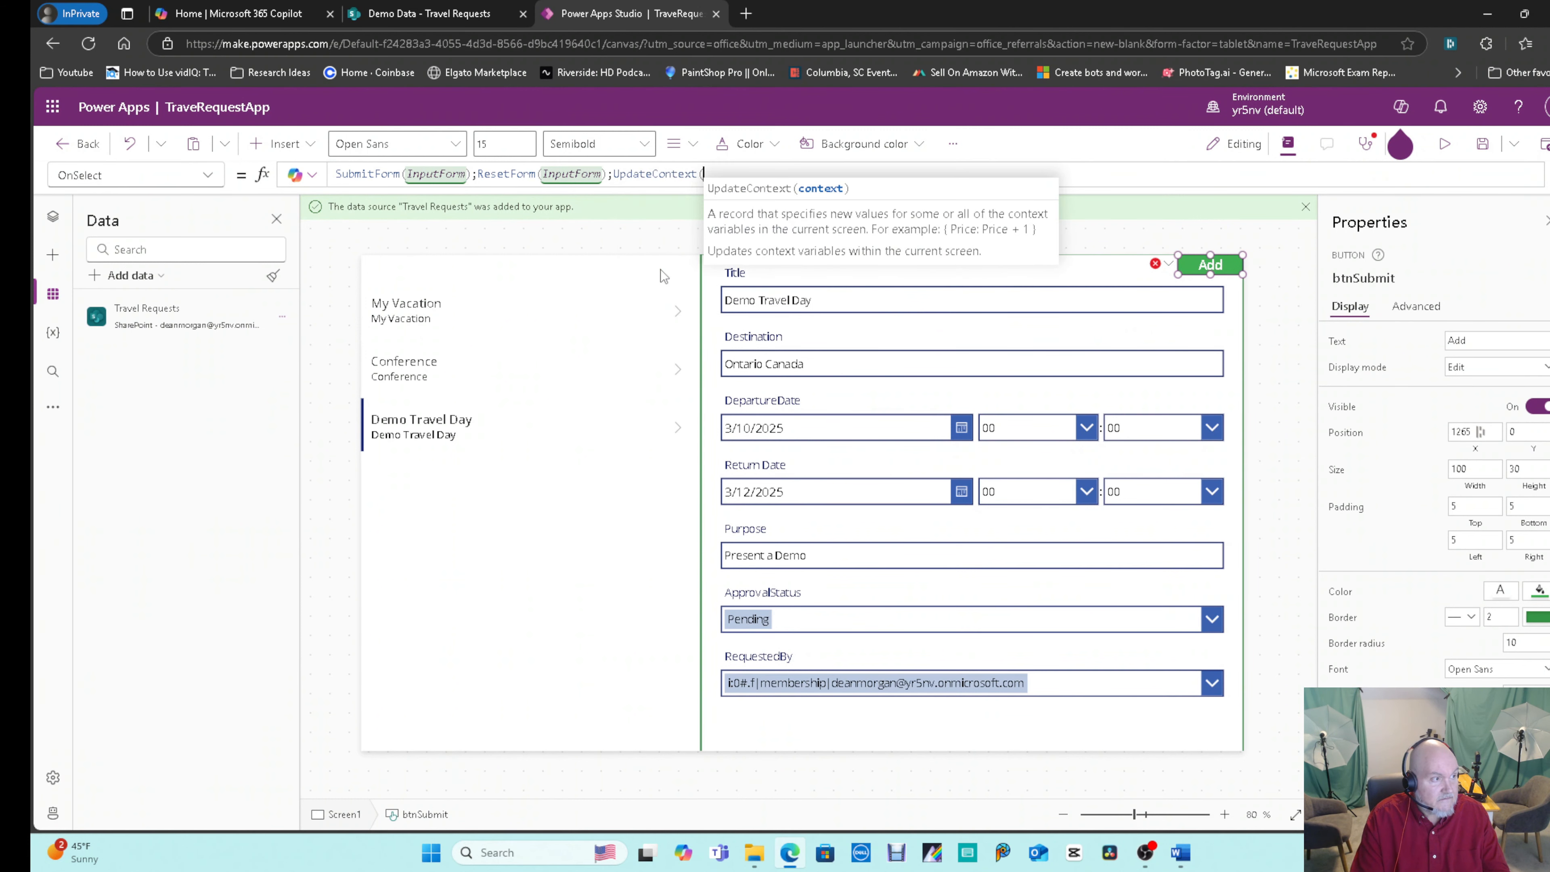
{"action": "type", "text": "{"}
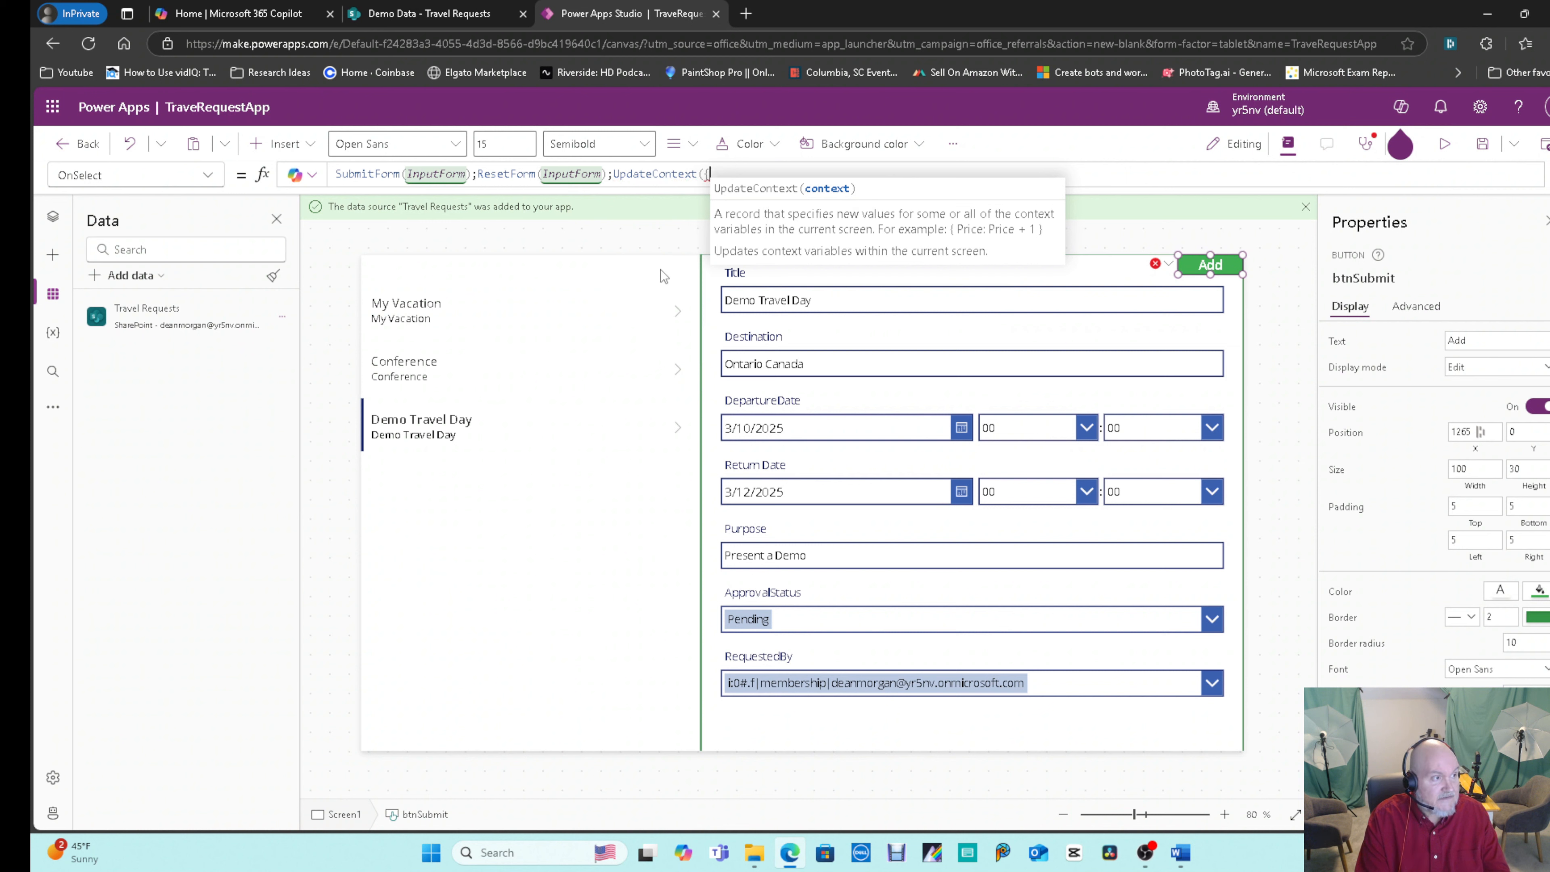
{"action": "type", "text": "button"}
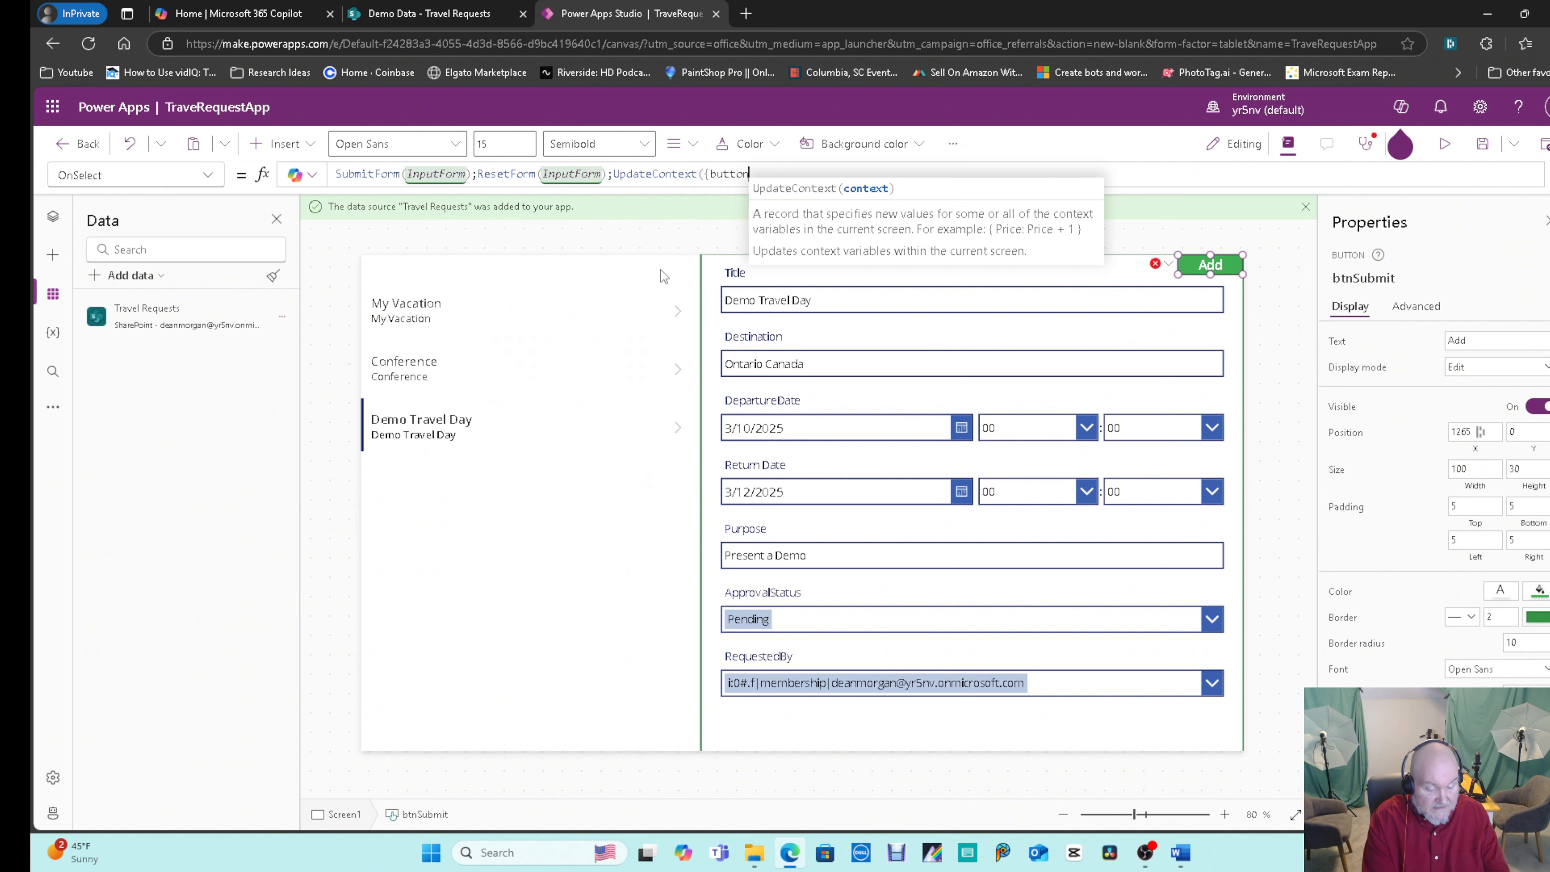
{"action": "type", "text": "text:"}
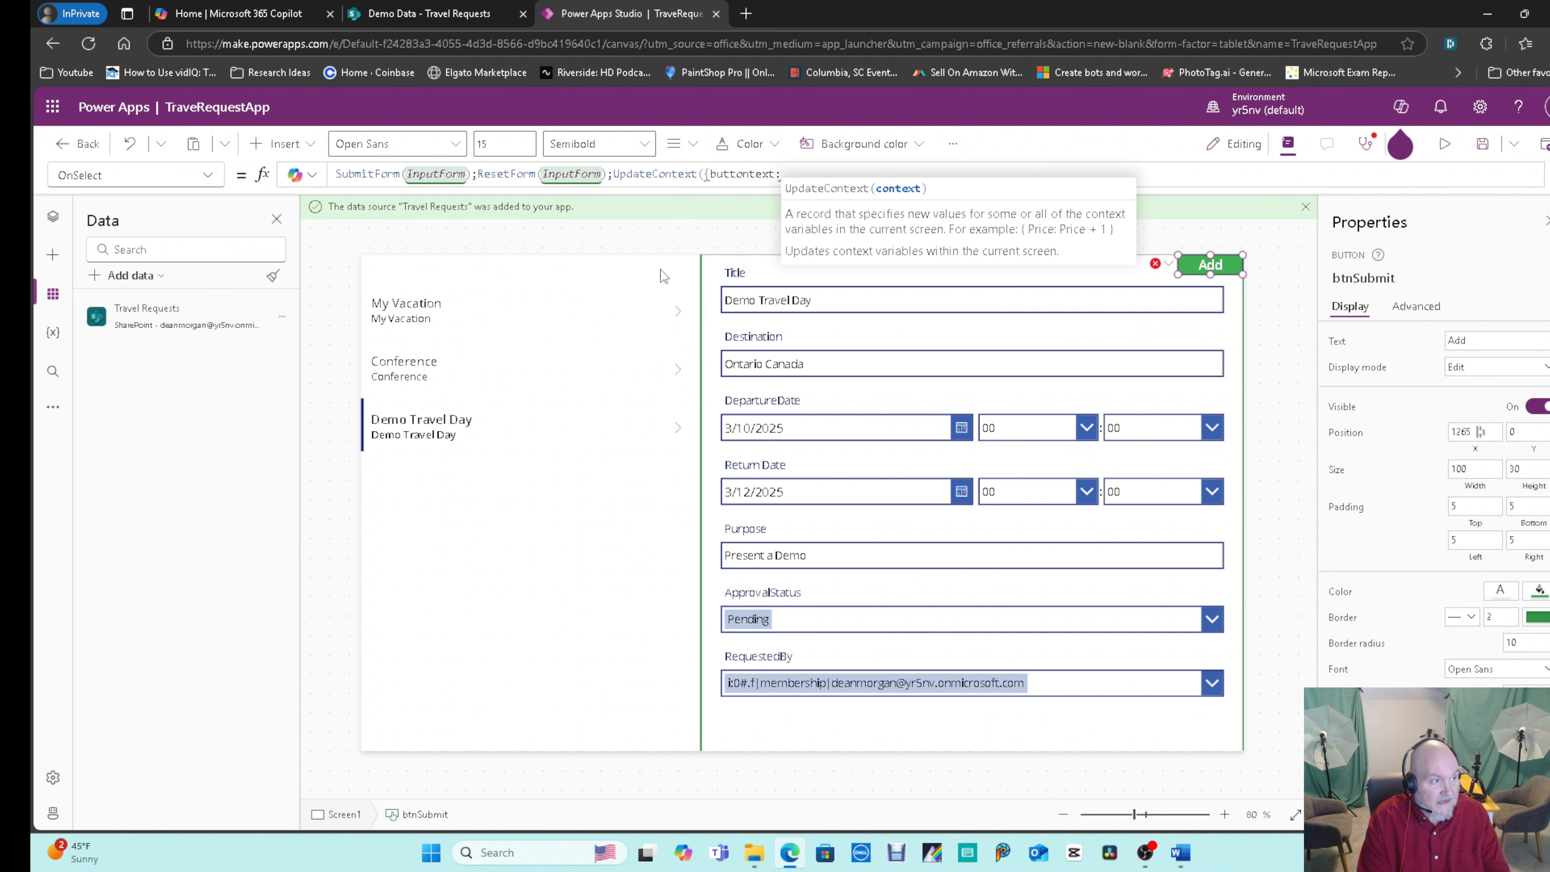
{"action": "type", "text": "\"Save\"}"}
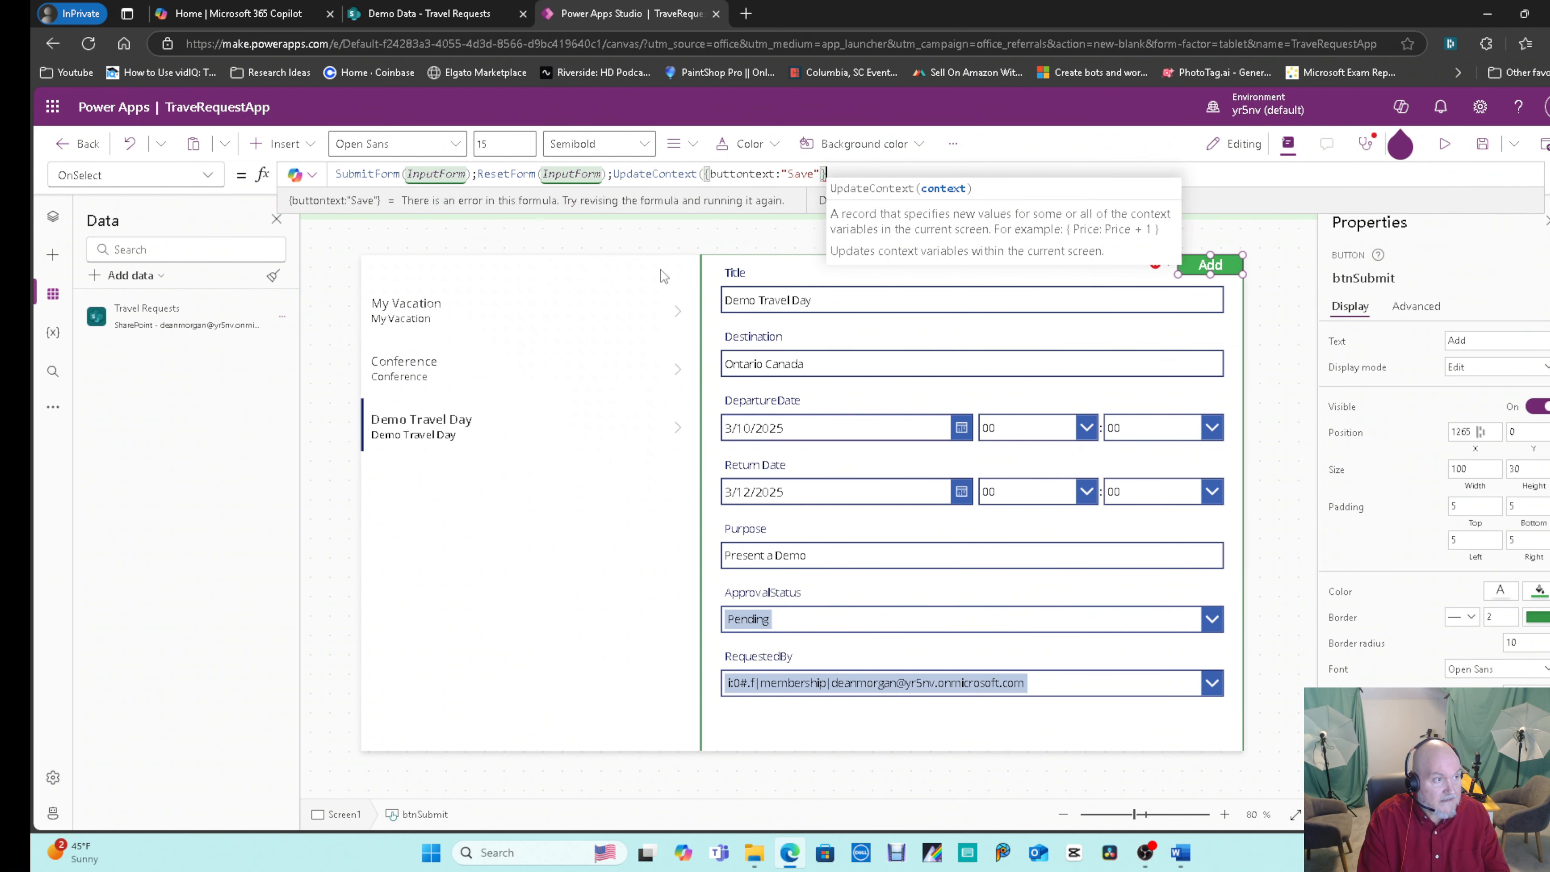
{"action": "type", "text": ")"}
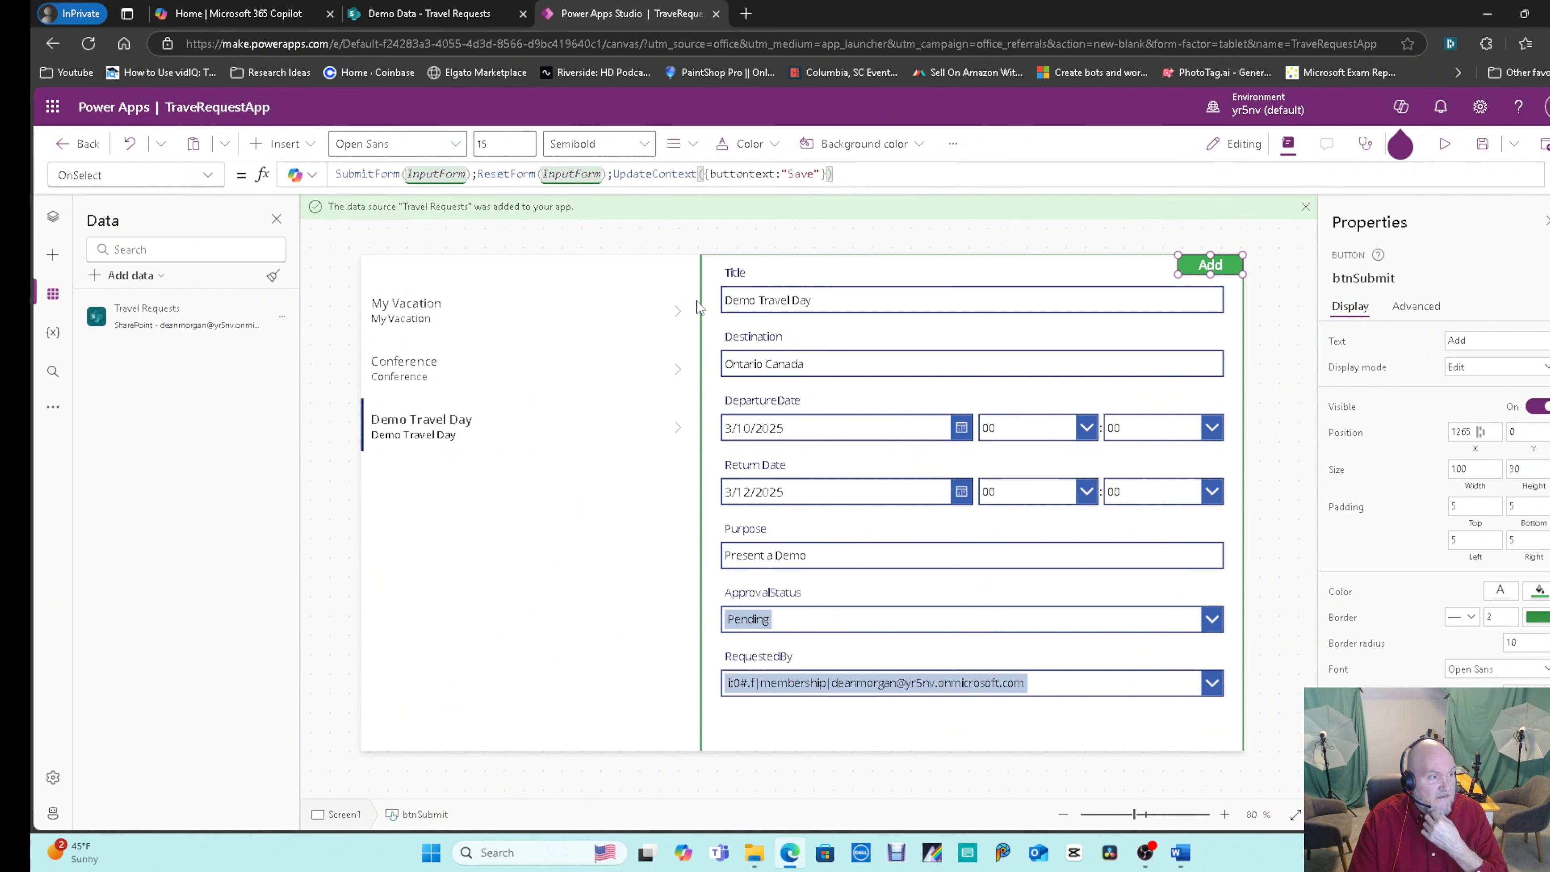
Move UpdateContext({buttontext:"Save"}) from the Add button's OnSelect formula to the gallery arrow icon's OnSelect, after EditForm(InputForm).
{"action": "left_click", "coordinate": [669, 314]}
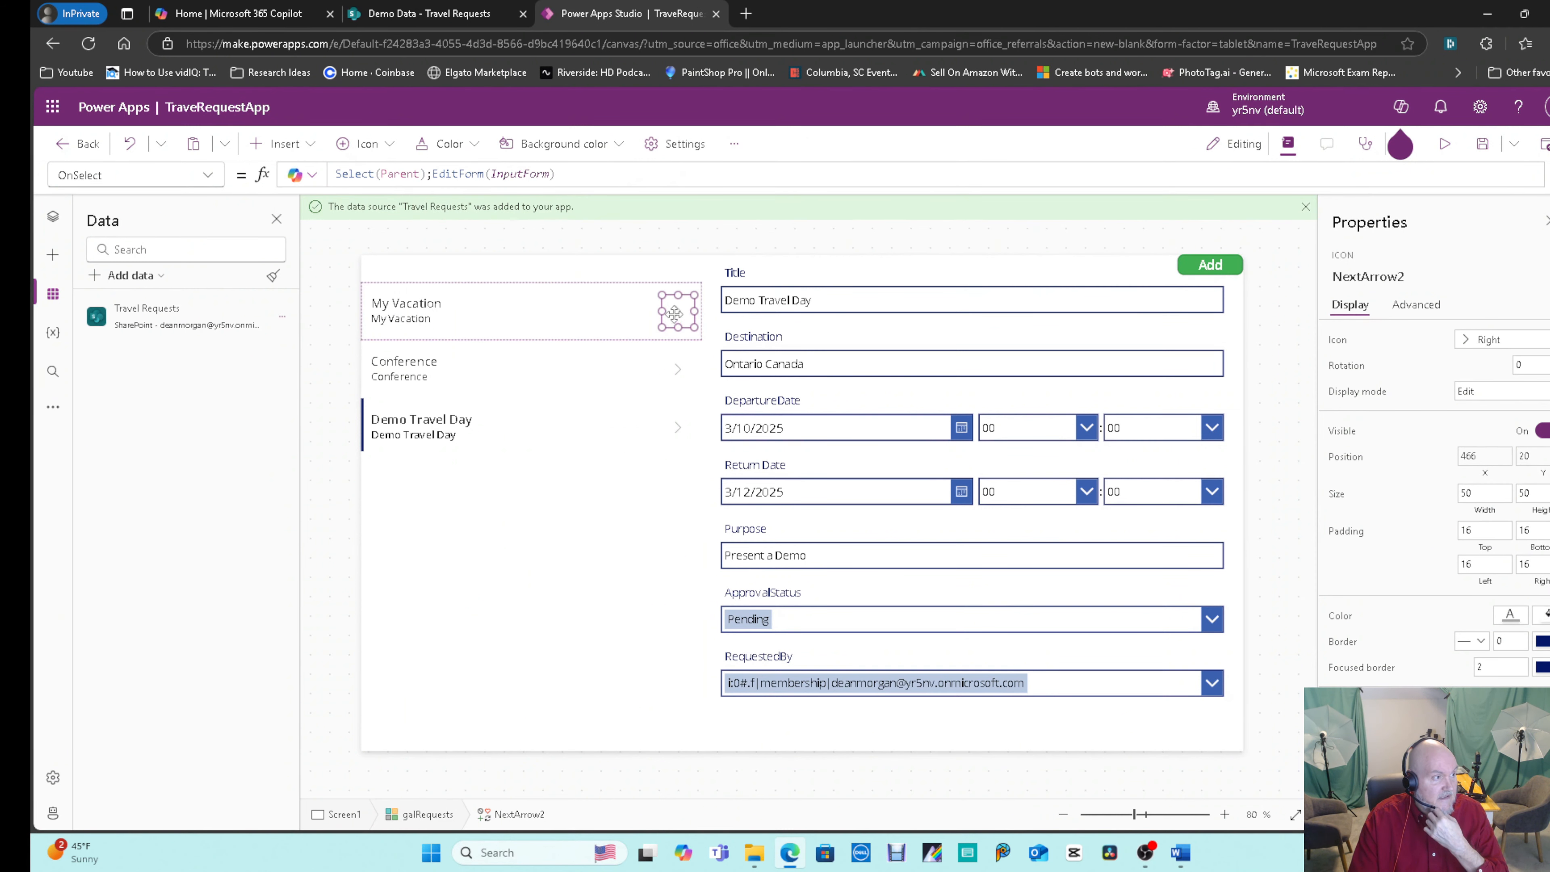
{"action": "left_click", "coordinate": [1210, 264]}
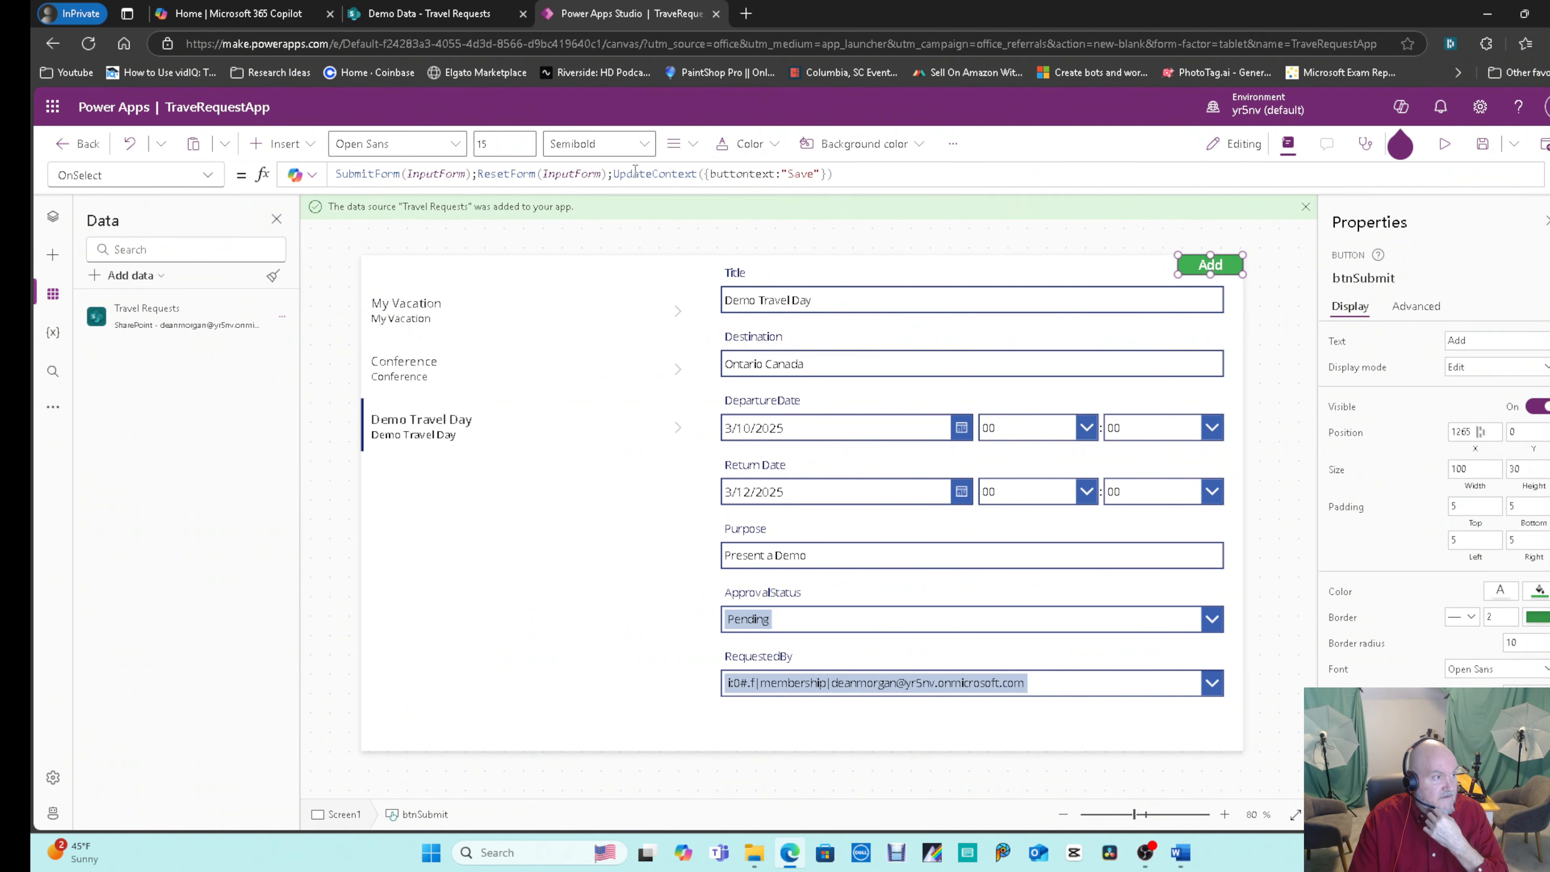
{"action": "left_click_drag", "start_coordinate": [614, 174], "coordinate": [854, 176]}
{"action": "key", "text": "ctrl+c"}
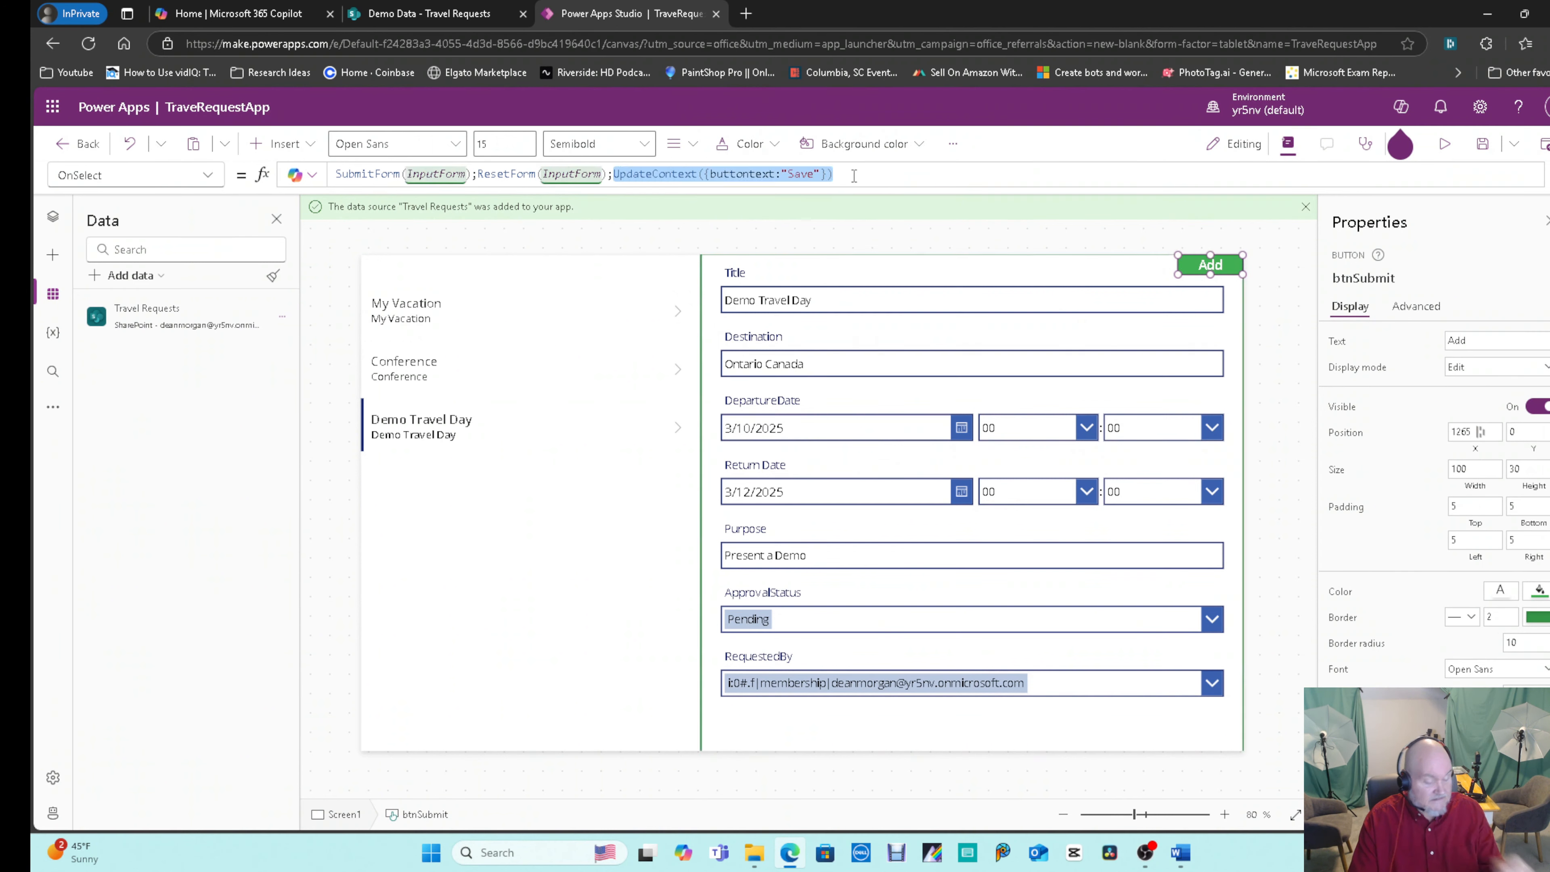
{"action": "key", "text": "Delete"}
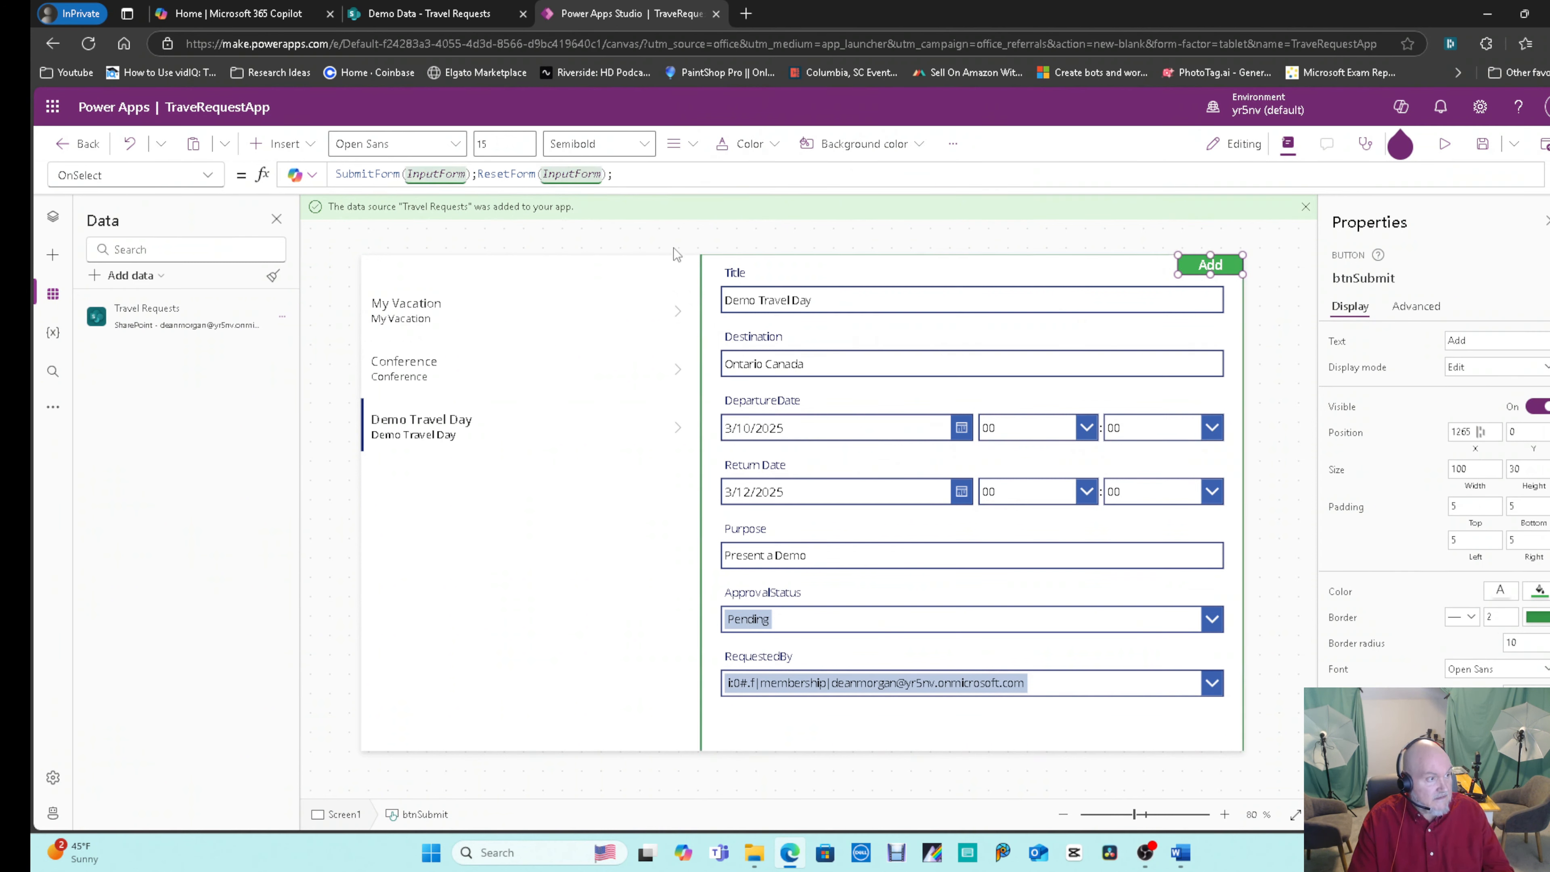
{"action": "left_click", "coordinate": [678, 312]}
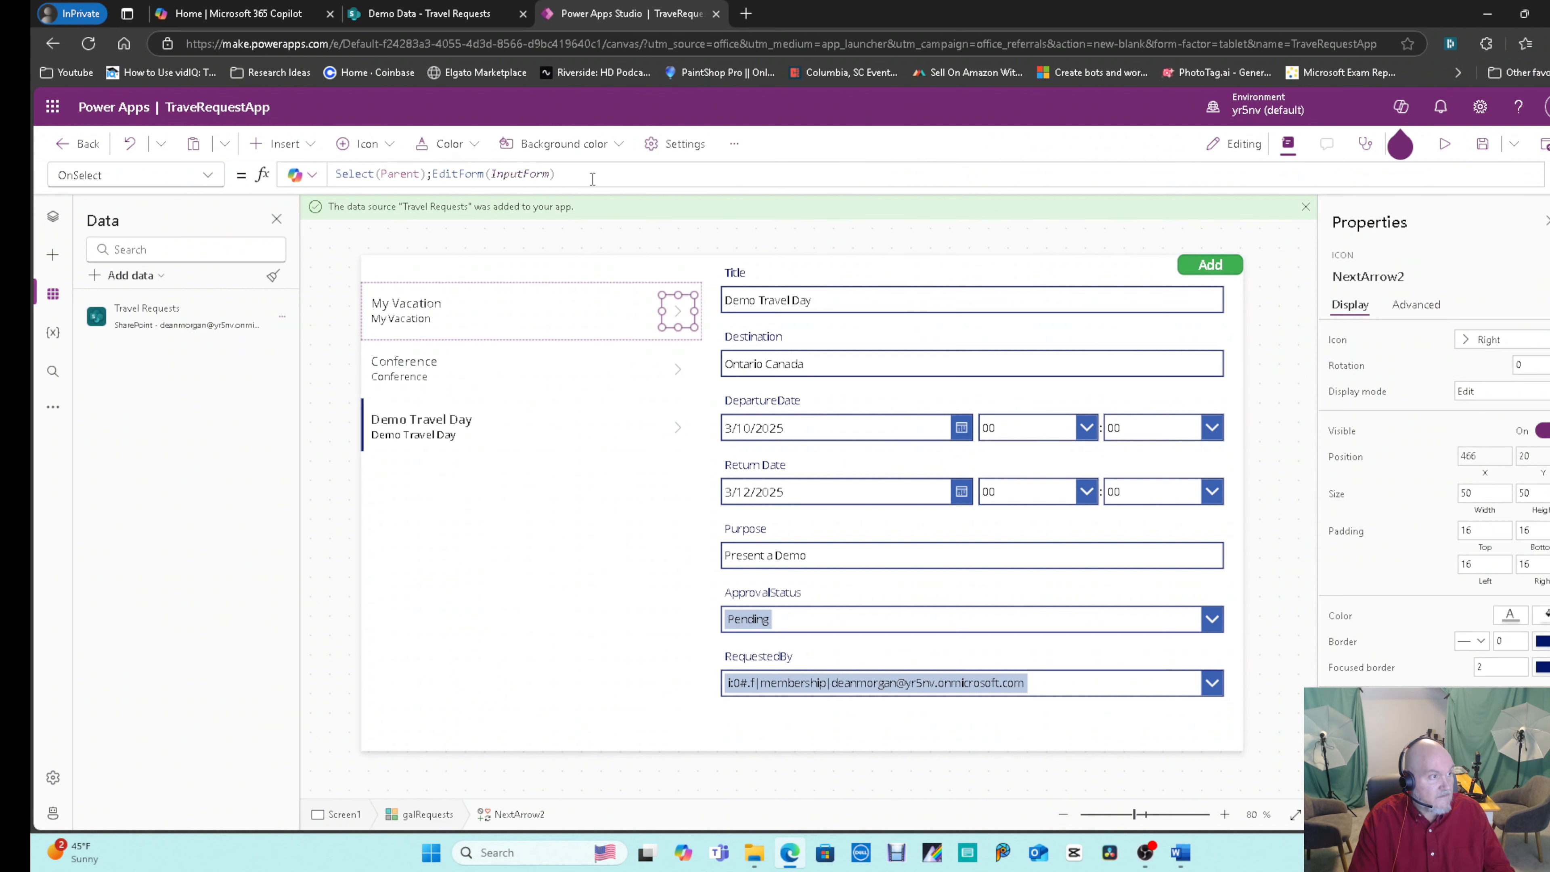
{"action": "left_click", "coordinate": [616, 177]}
{"action": "type", "text": ";"}
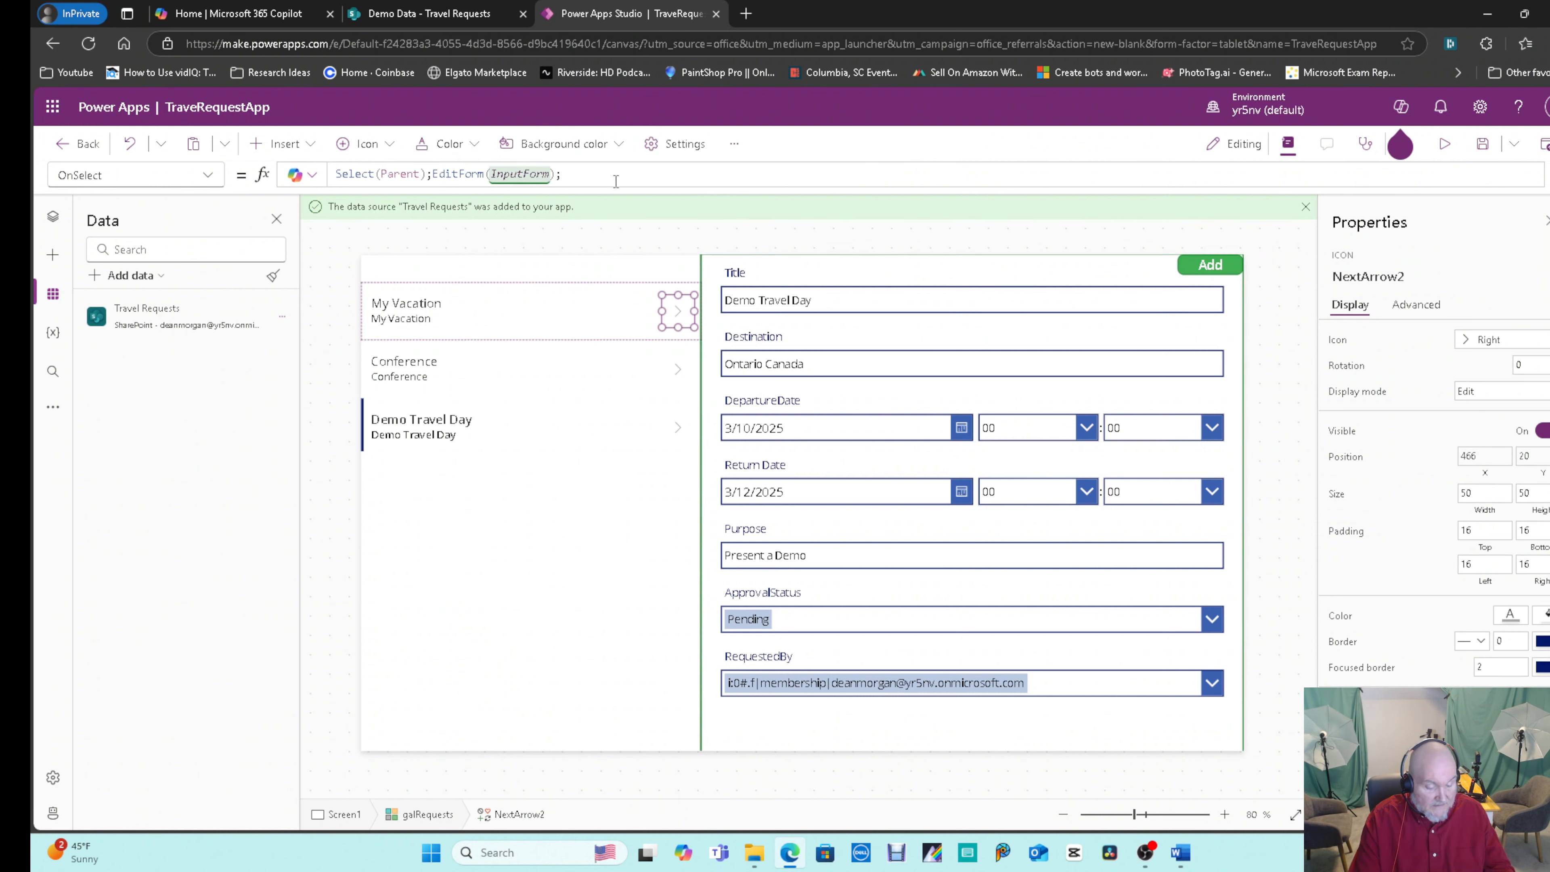
{"action": "key", "text": "ctrl+v"}
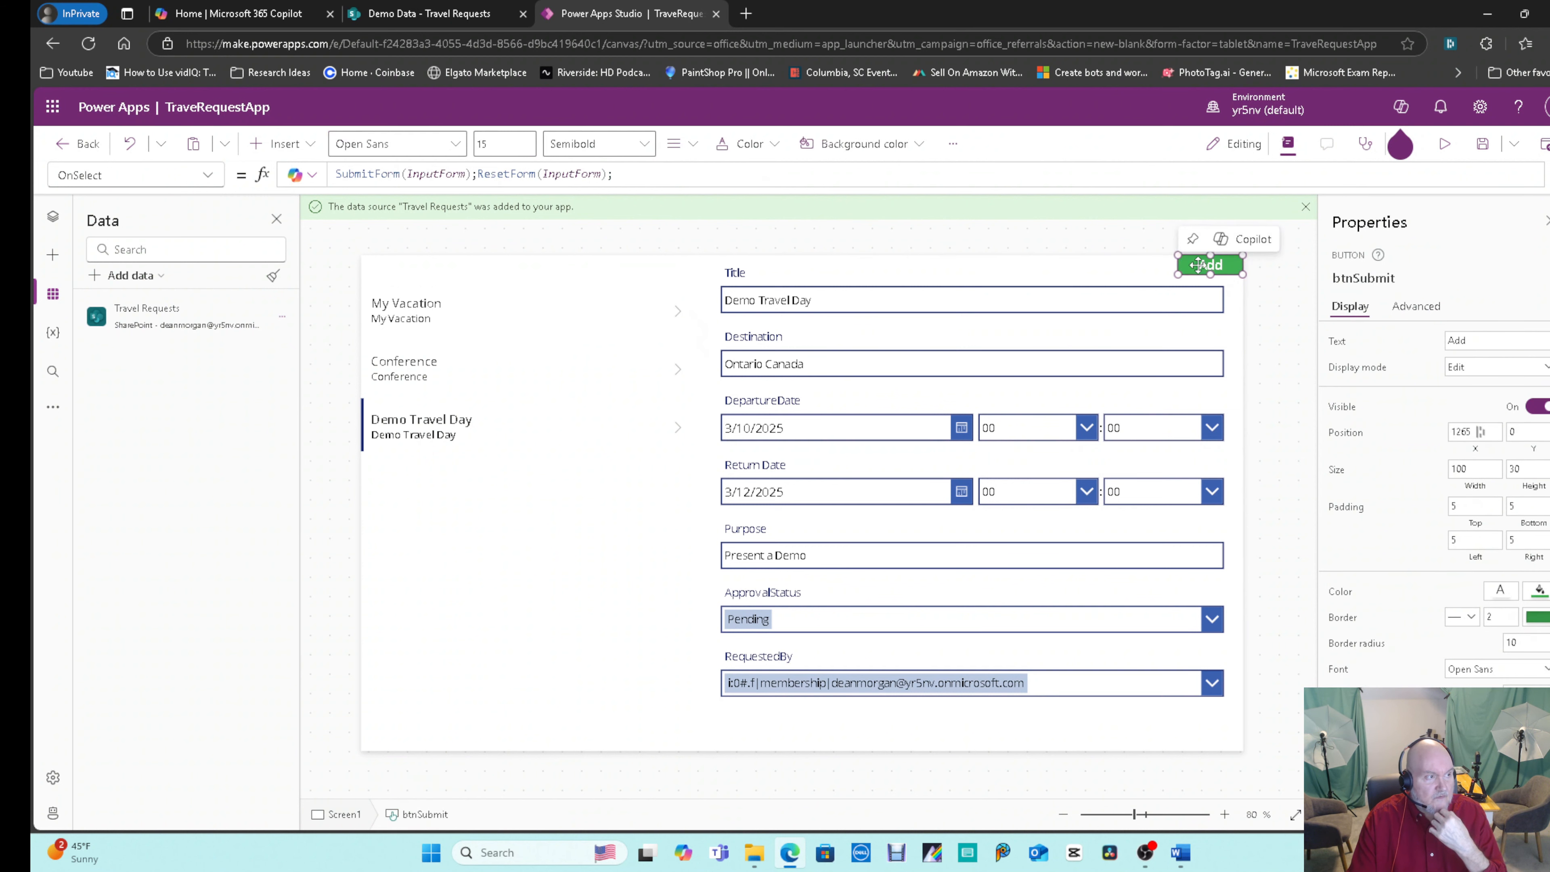
Replace the Add button's Text property with the buttontext variable.
{"action": "left_click", "coordinate": [121, 175]}
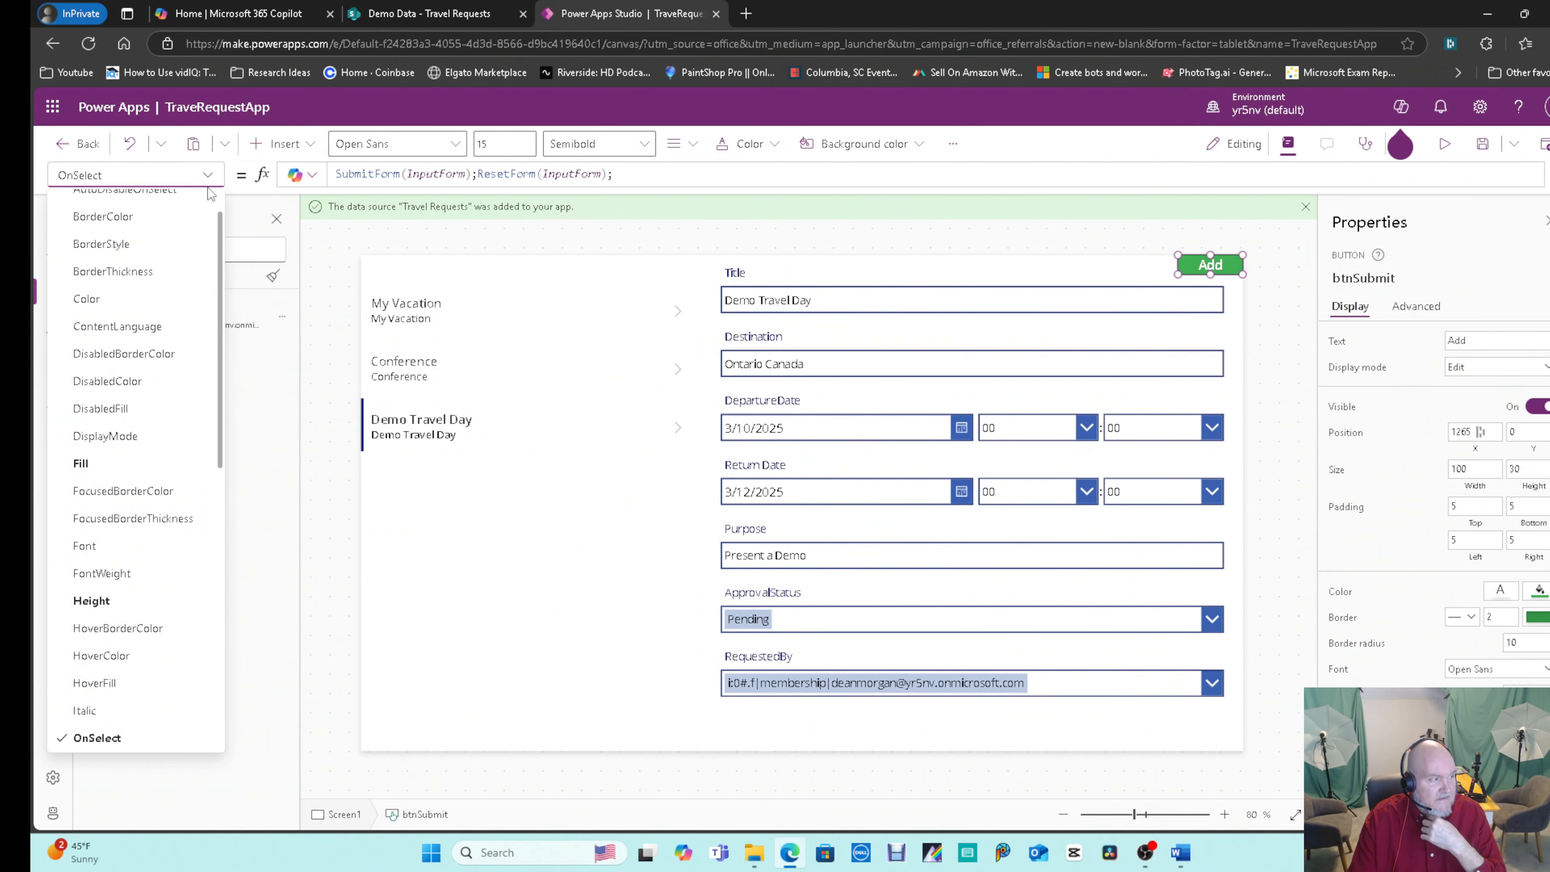
{"action": "scroll", "coordinate": [144, 410], "scroll_direction": "down", "scroll_amount": 3}
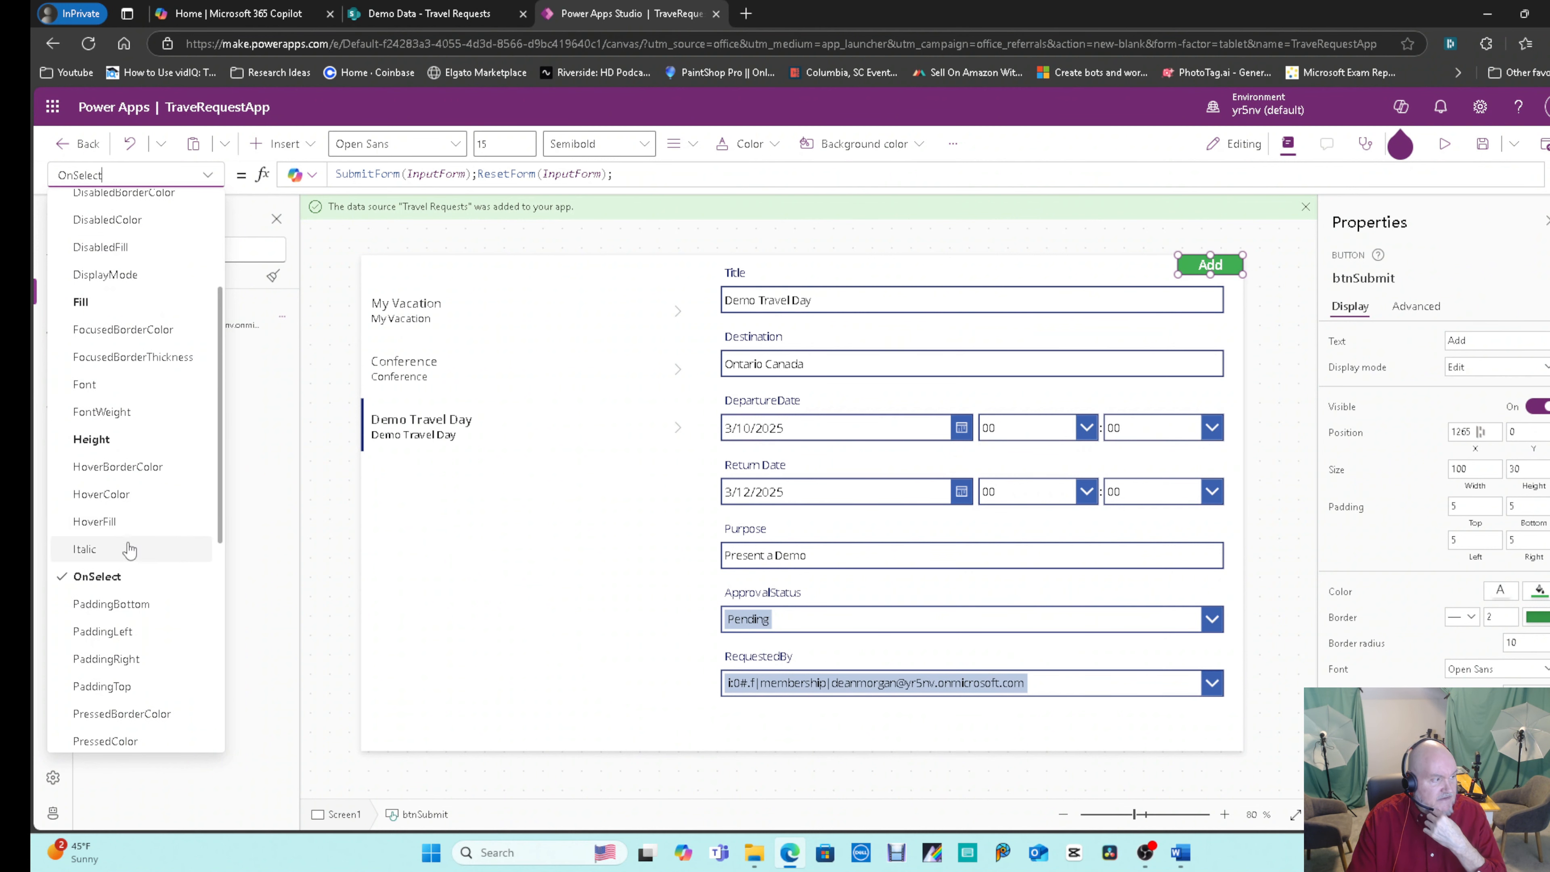
{"action": "scroll", "coordinate": [128, 549], "scroll_direction": "down", "scroll_amount": 5}
{"action": "left_click", "coordinate": [126, 562]}
{"action": "left_click", "coordinate": [383, 174]}
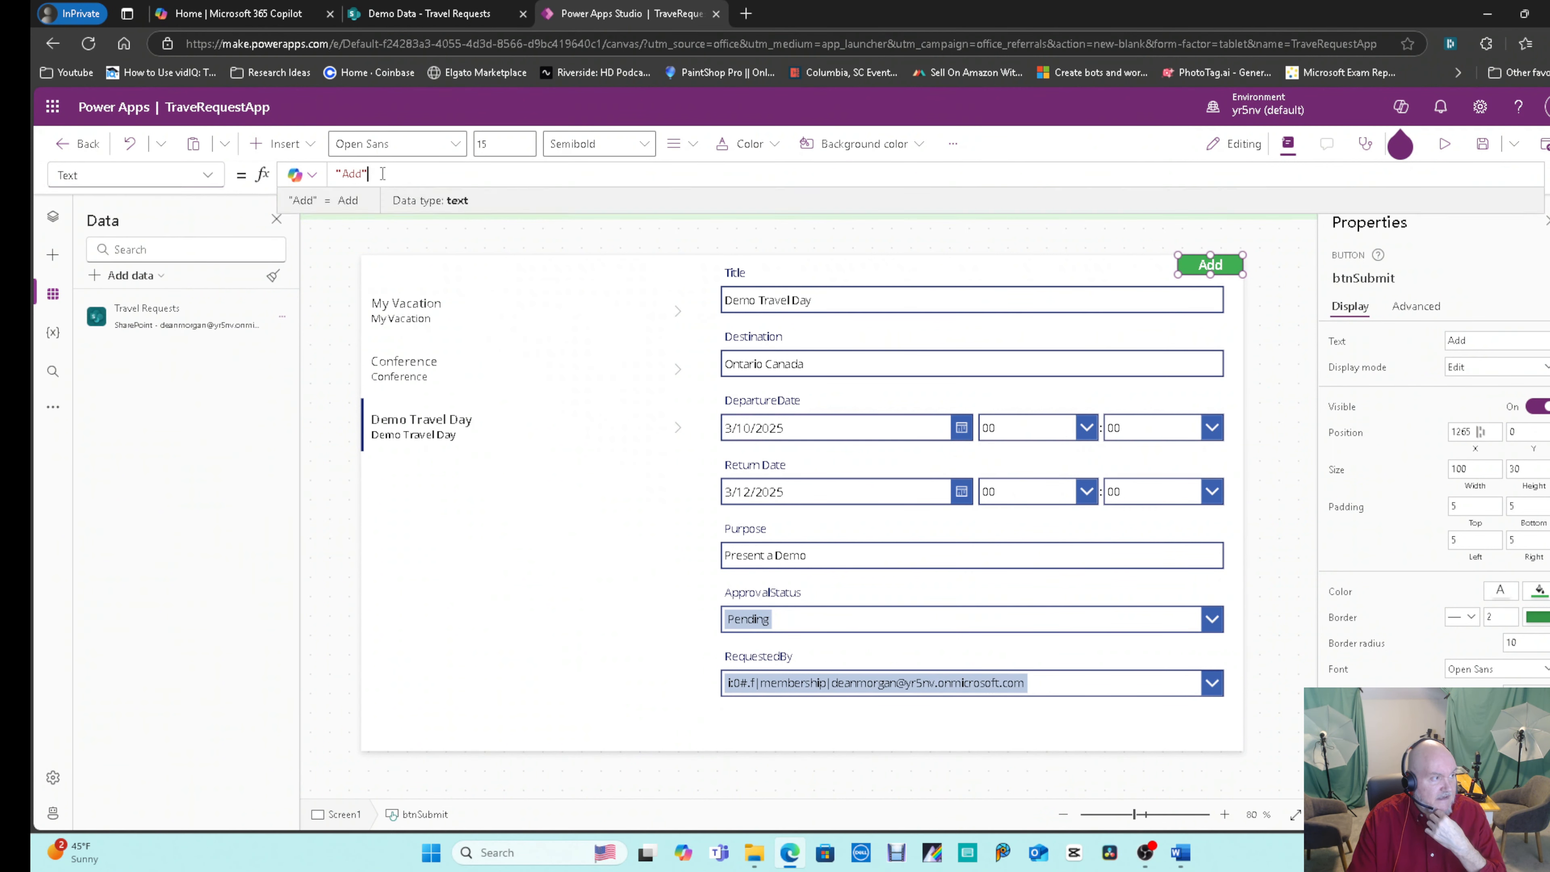
{"action": "left_click_drag", "start_coordinate": [383, 174], "coordinate": [337, 174]}
{"action": "type", "text": "Butt"}
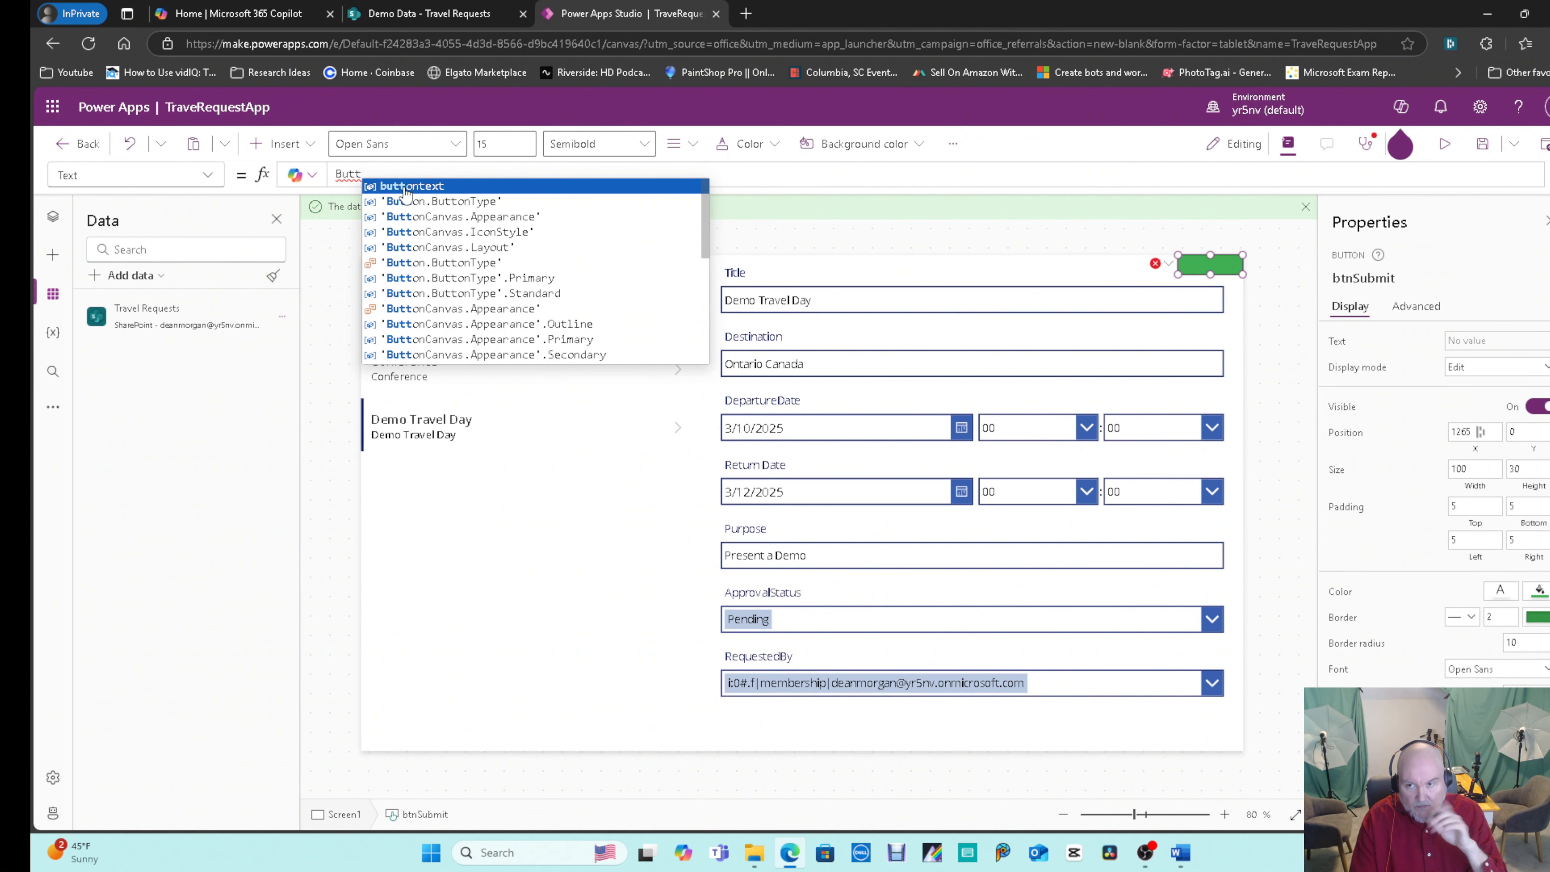
{"action": "left_click", "coordinate": [405, 187]}
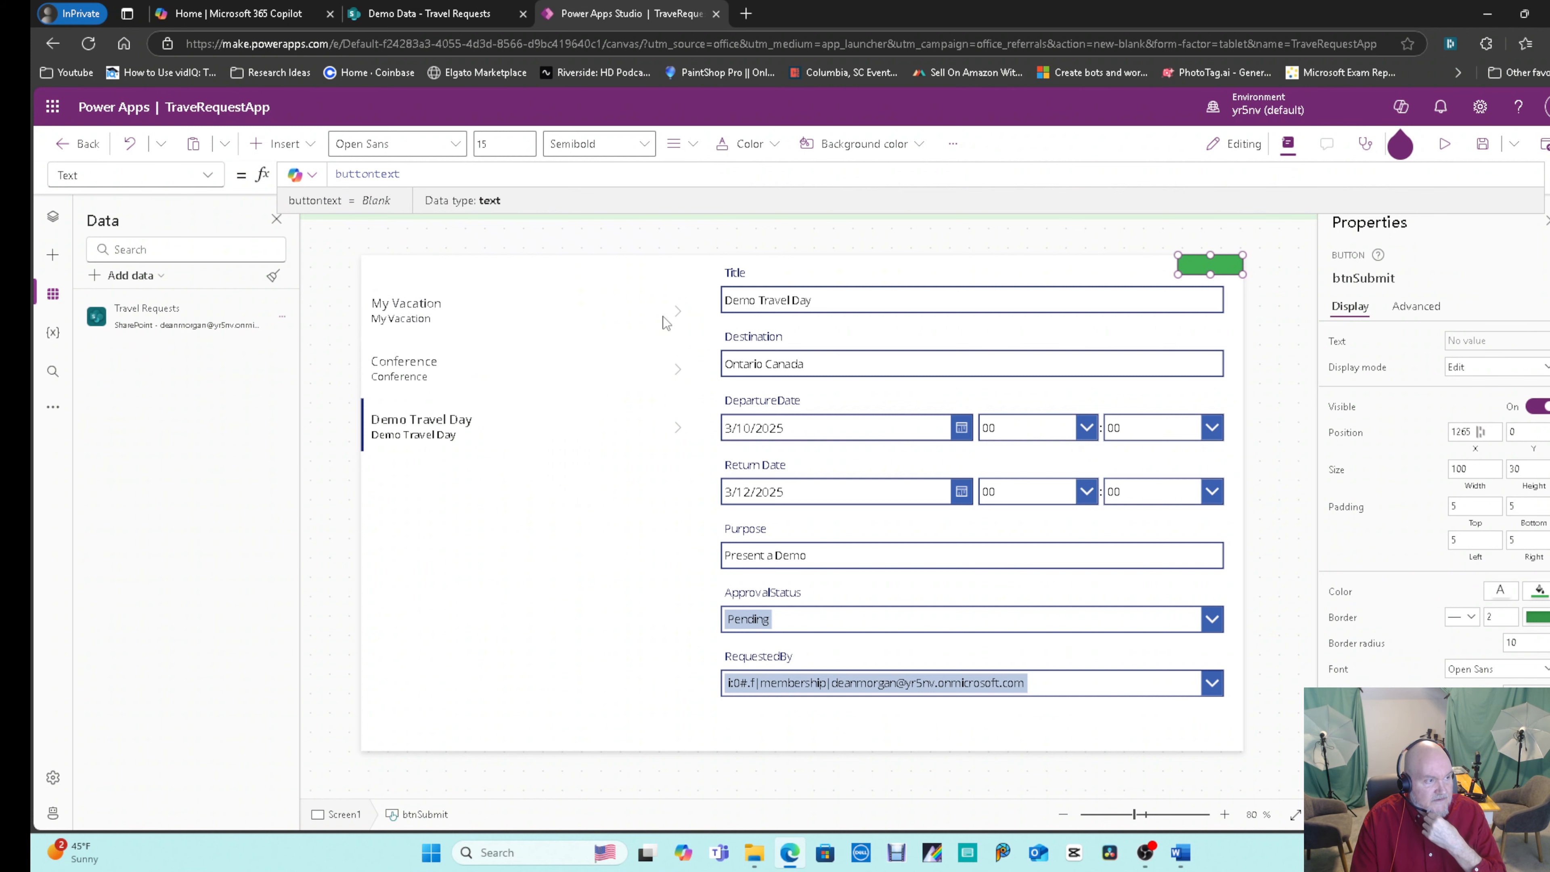
Preview the app, load the My Vacation request from the gallery to check the button's label, and close the preview.
{"action": "left_click", "coordinate": [1444, 143]}
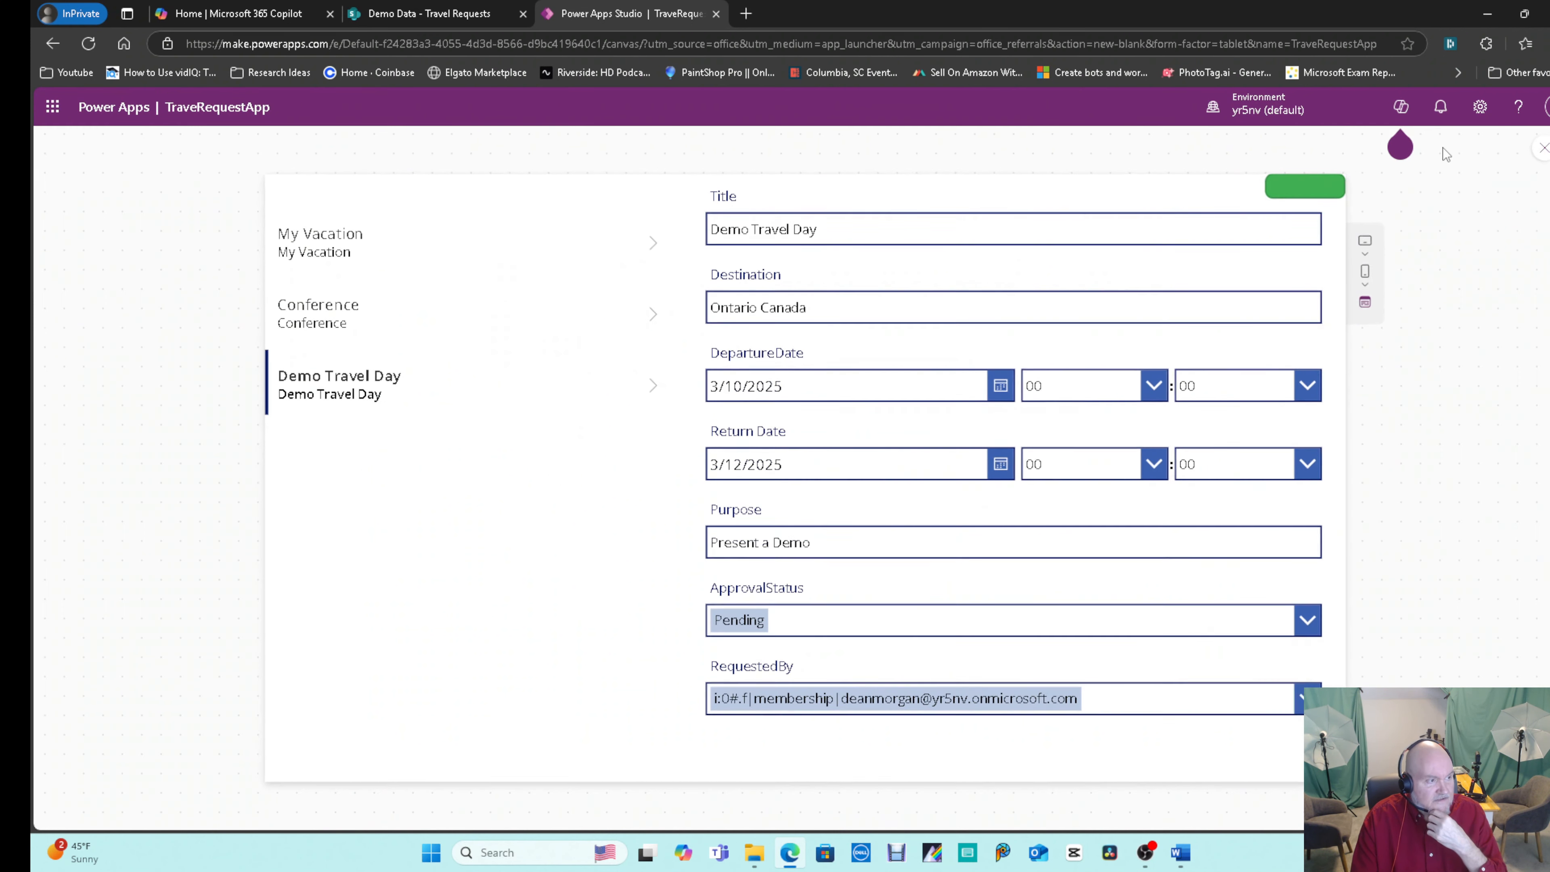
{"action": "left_click", "coordinate": [646, 252]}
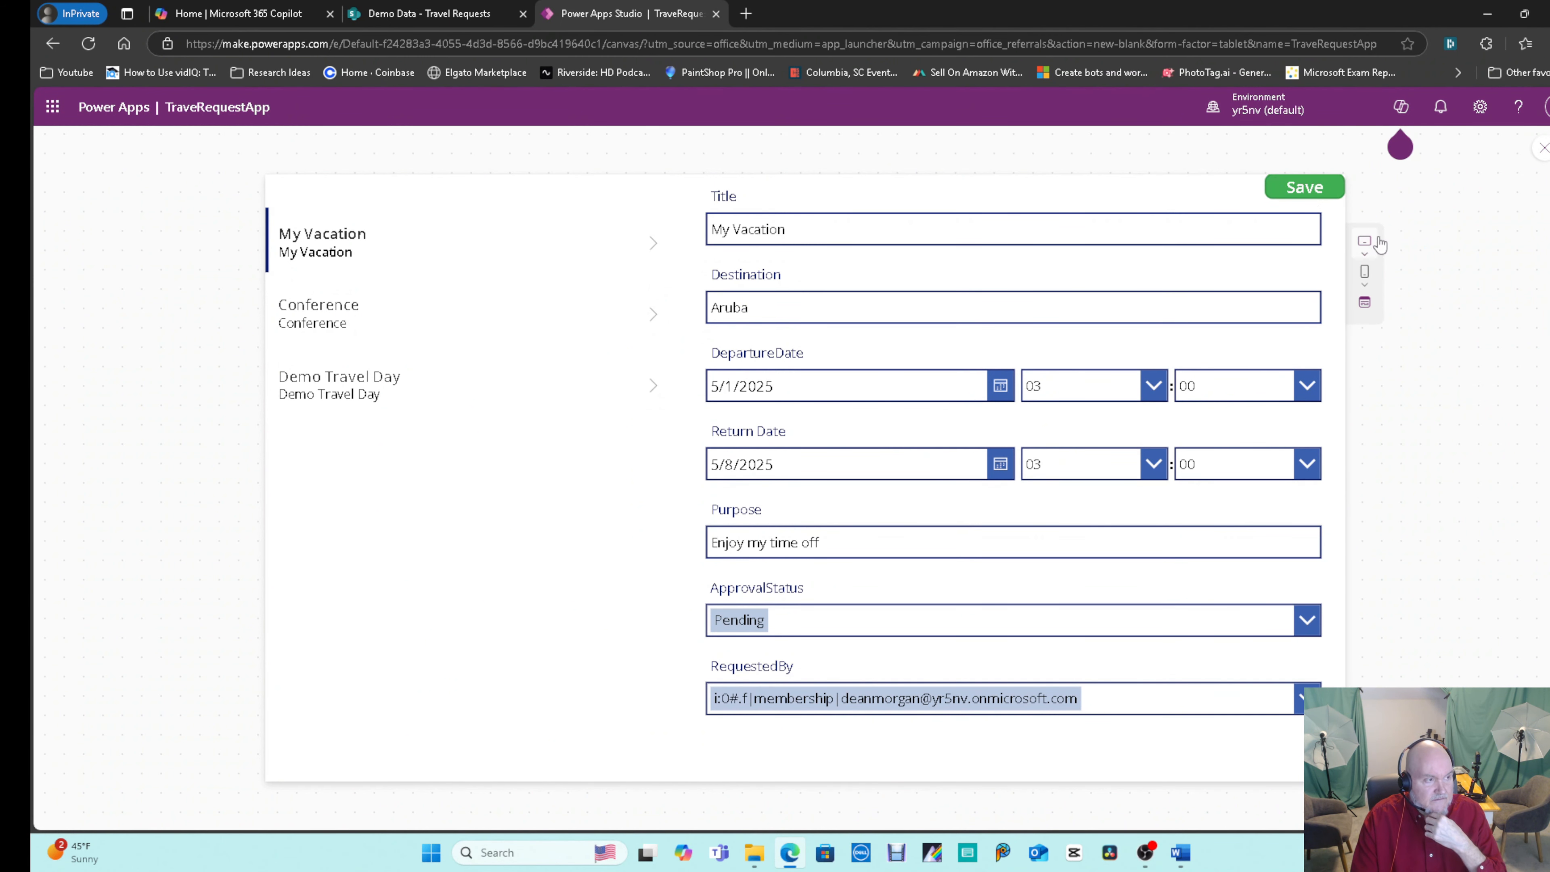
{"action": "left_click", "coordinate": [1537, 156]}
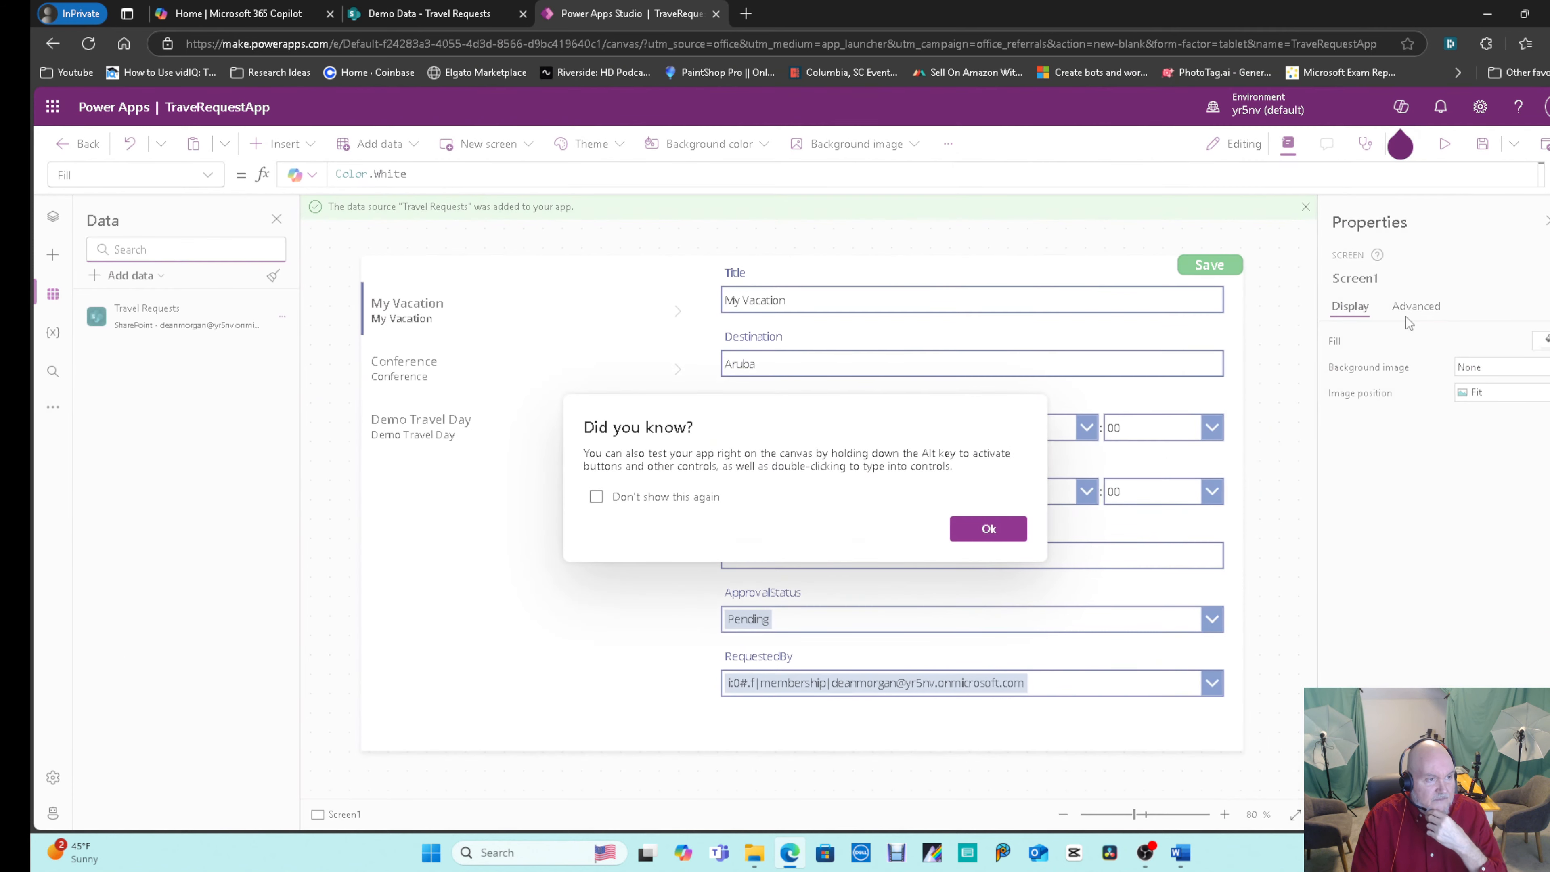
{"action": "left_click", "coordinate": [999, 531]}
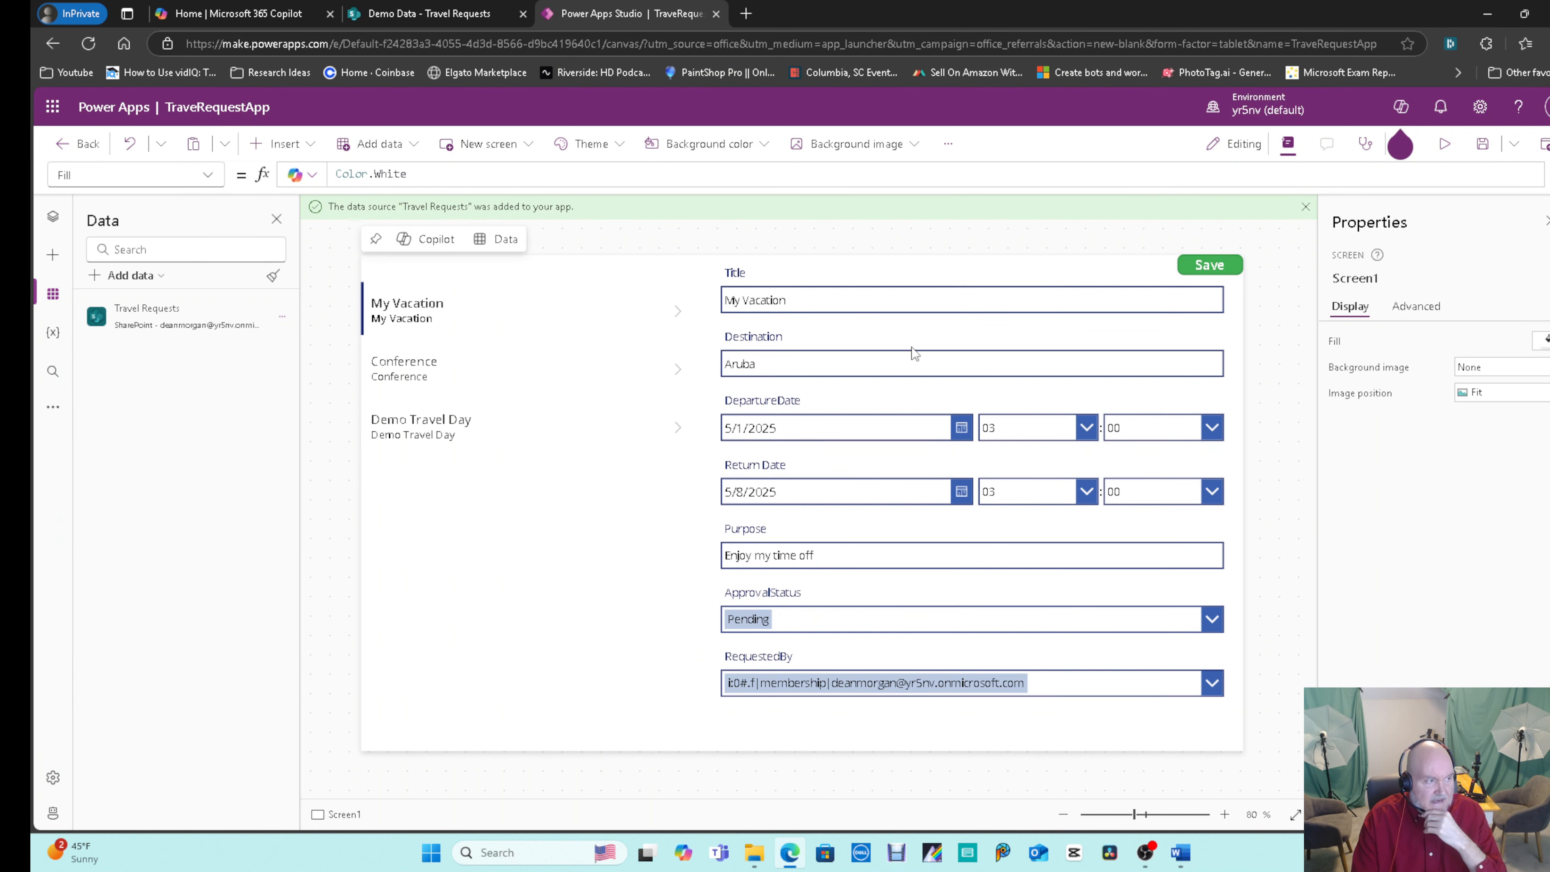
In the app preview, change the My Vacation request's Destination to Ashville NC and save it.
{"action": "left_click", "coordinate": [1444, 144]}
{"action": "left_click", "coordinate": [804, 310]}
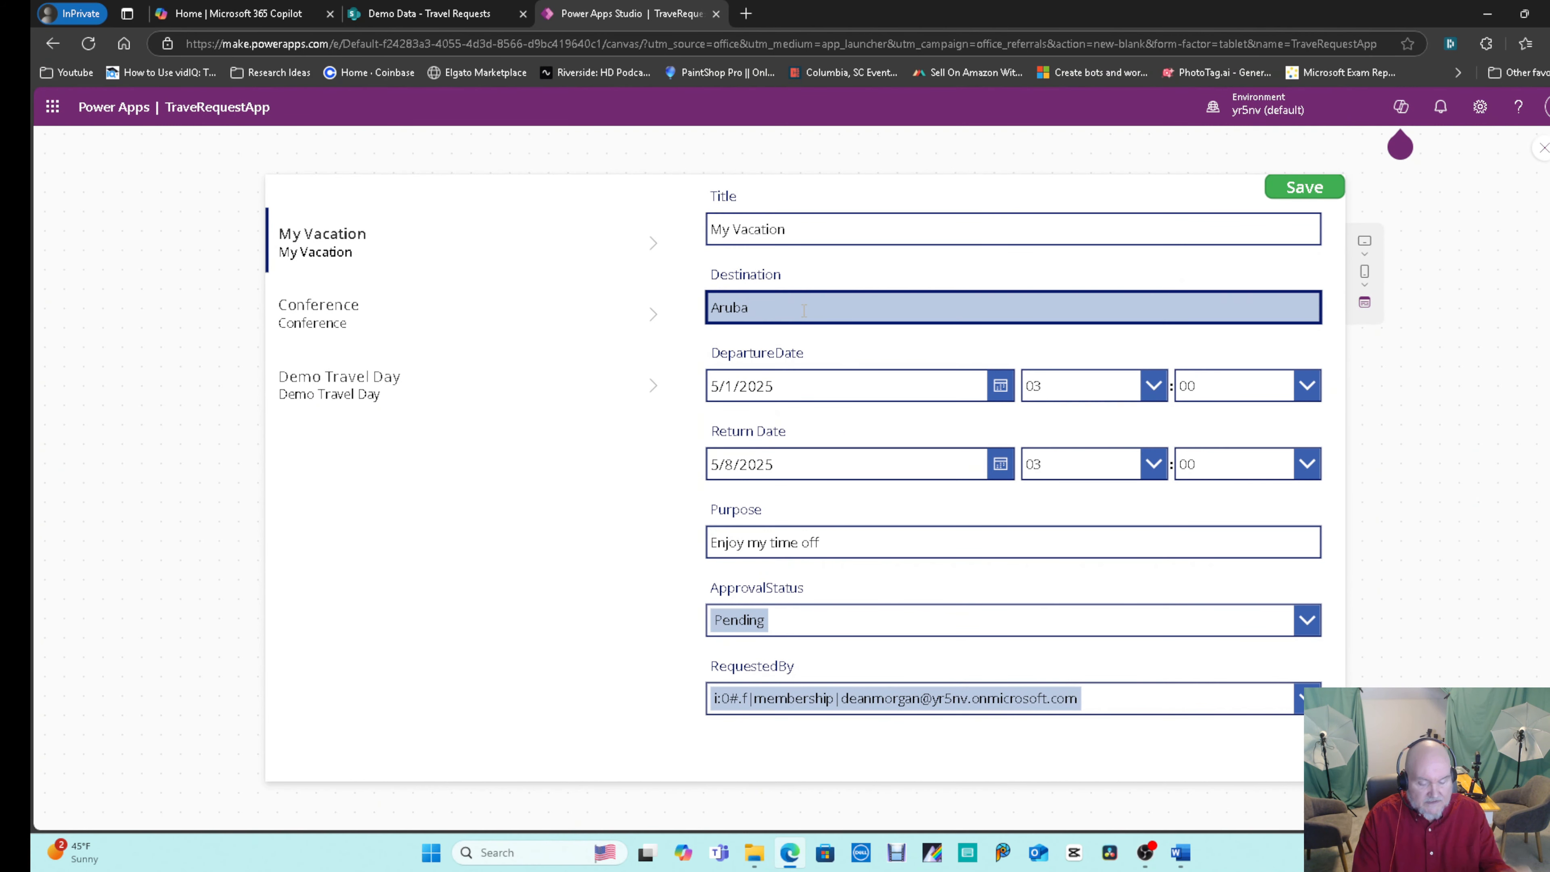
{"action": "key", "text": "BackSpace"}
{"action": "key", "text": "BackSpace"}
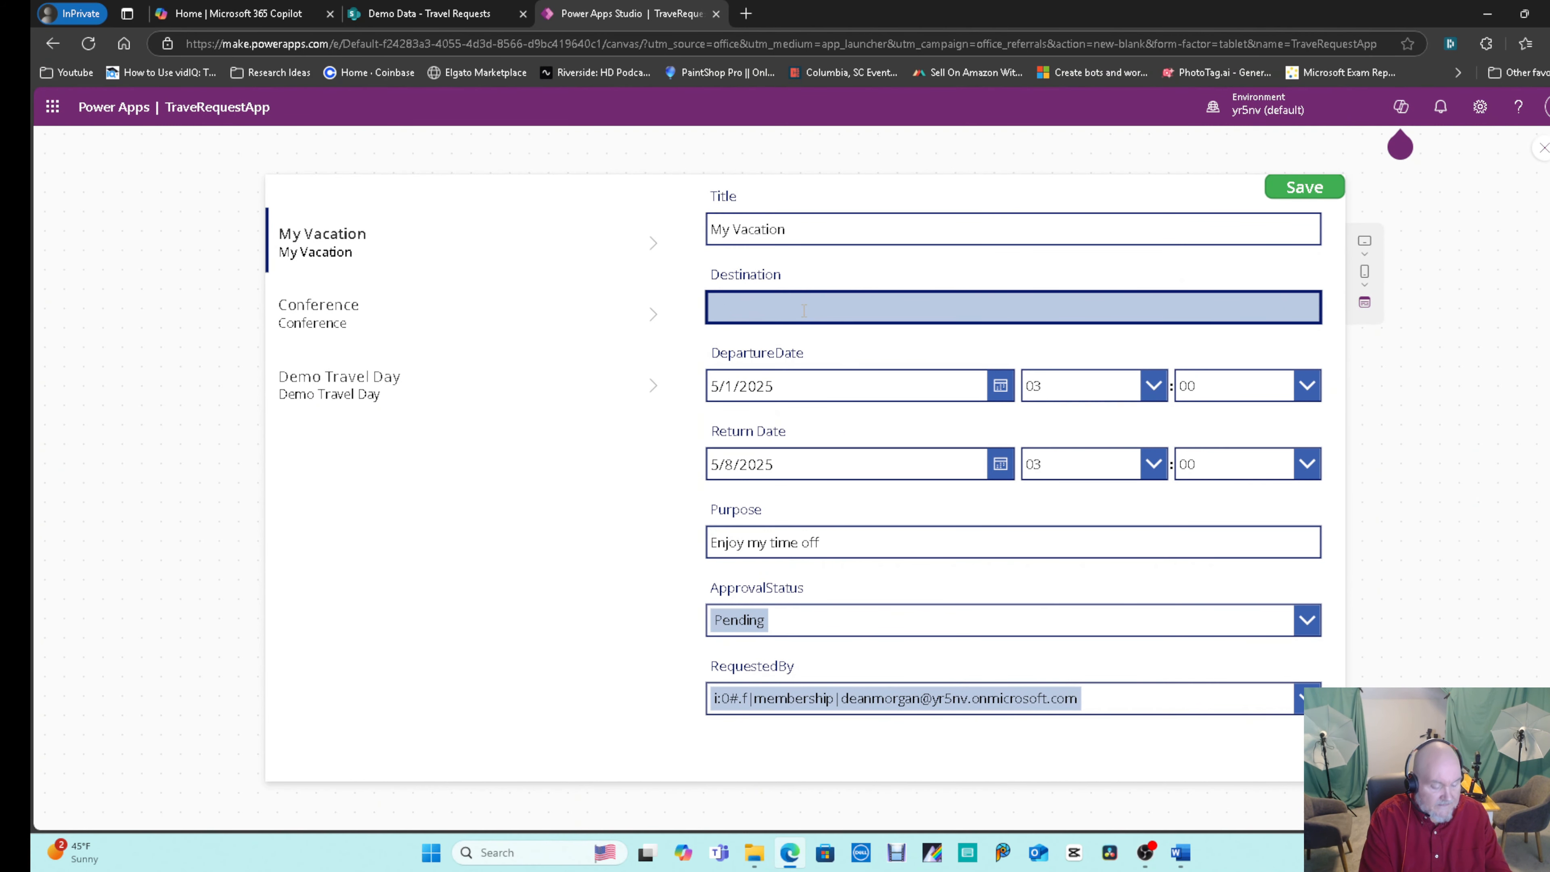
{"action": "type", "text": "Asheve"}
{"action": "type", "text": "lle NC"}
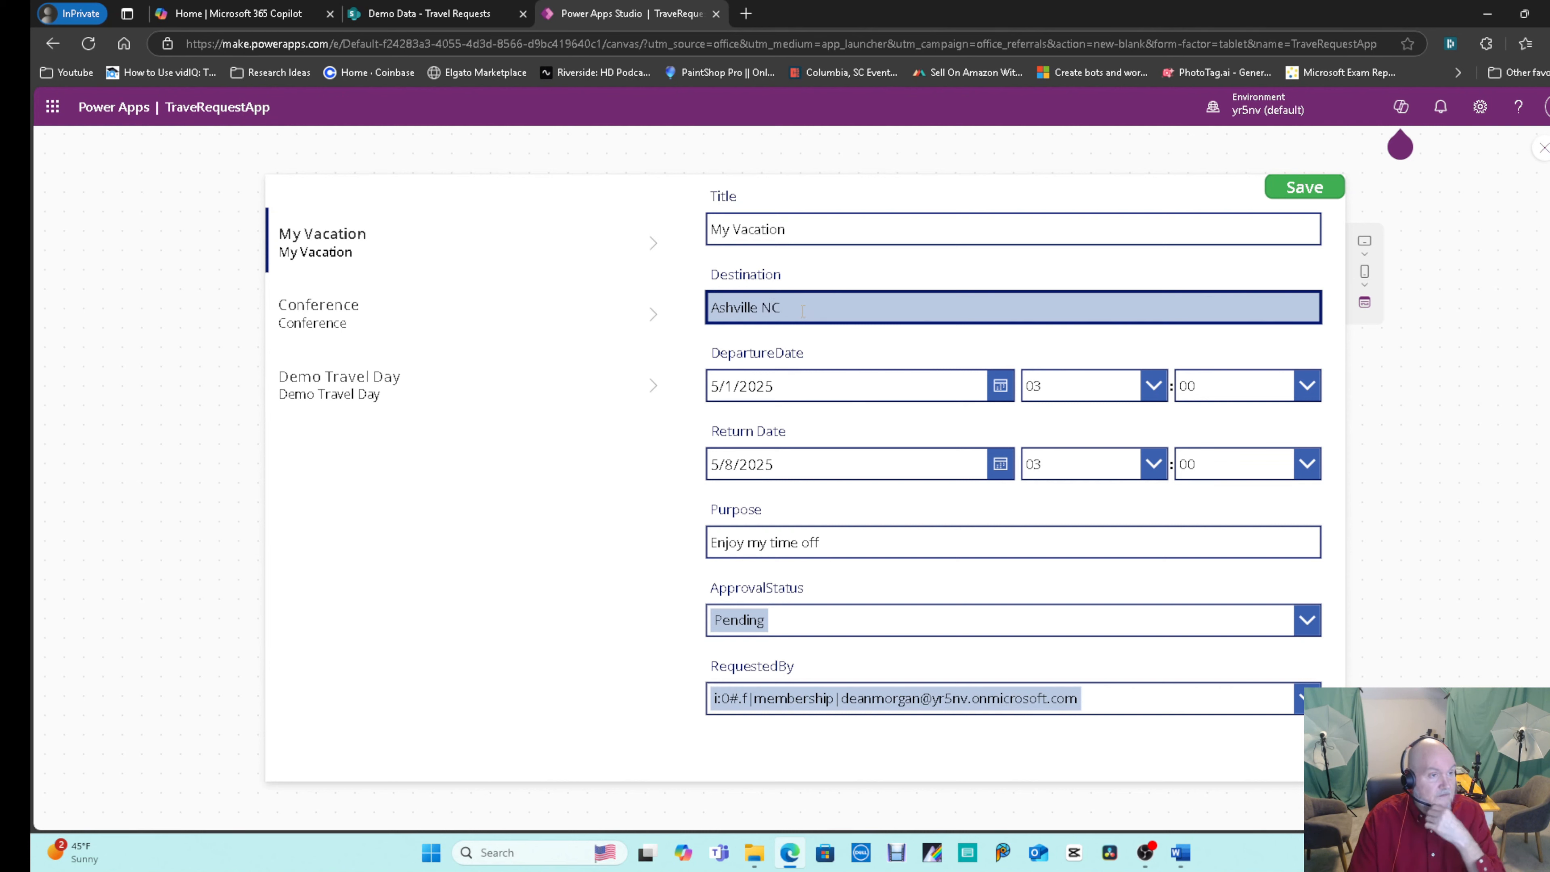
{"action": "left_click", "coordinate": [1305, 187]}
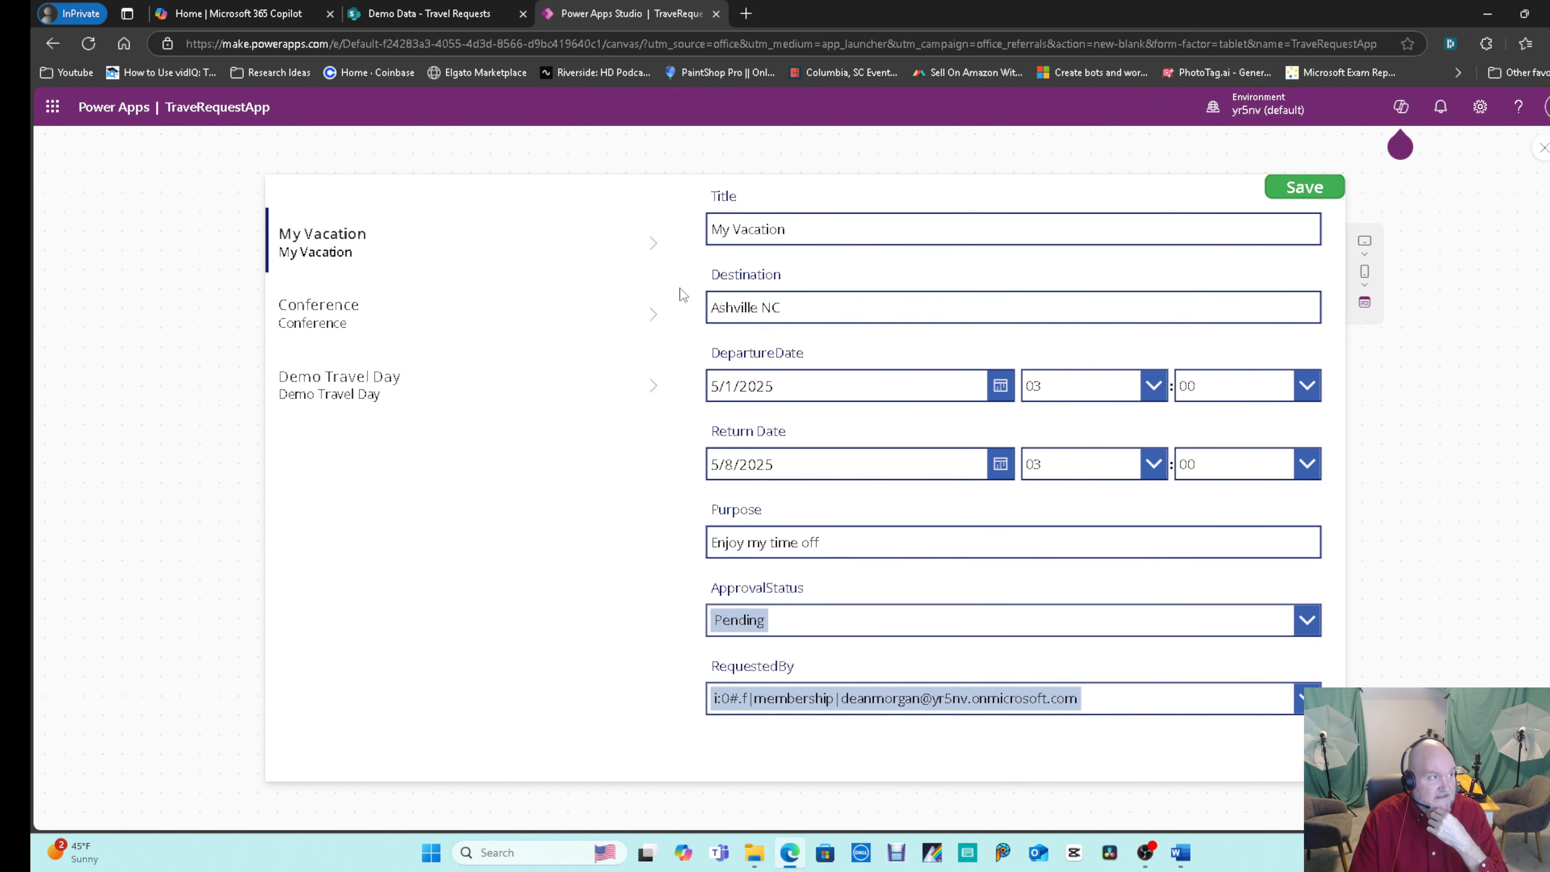
Reload the Travel Requests list in SharePoint to check the edited destination, and return to Power Apps to close the preview.
{"action": "left_click", "coordinate": [429, 18]}
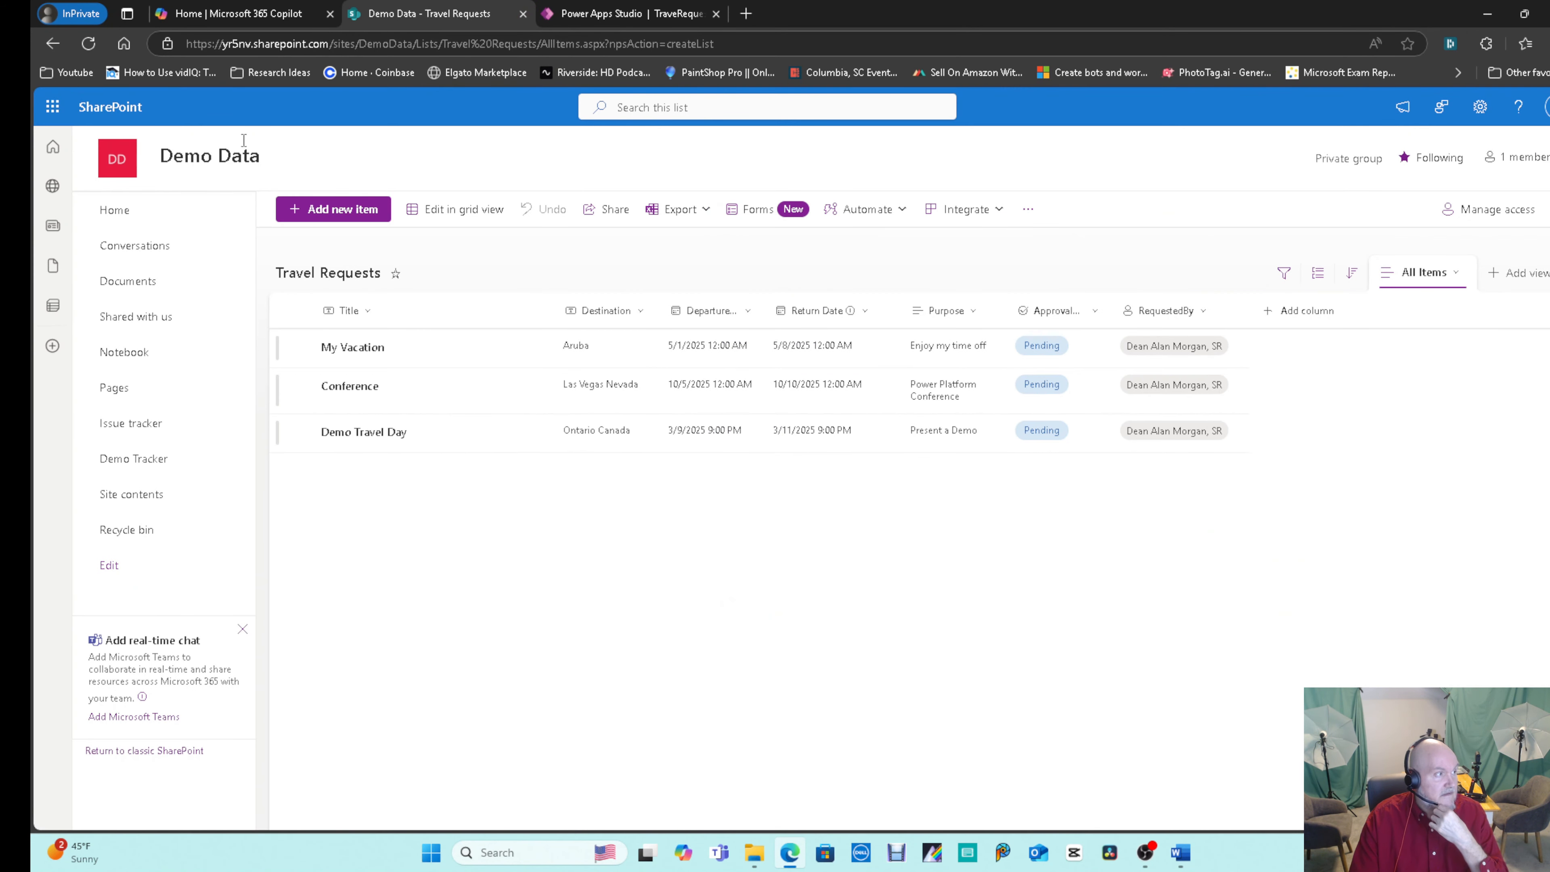
{"action": "left_click", "coordinate": [89, 43]}
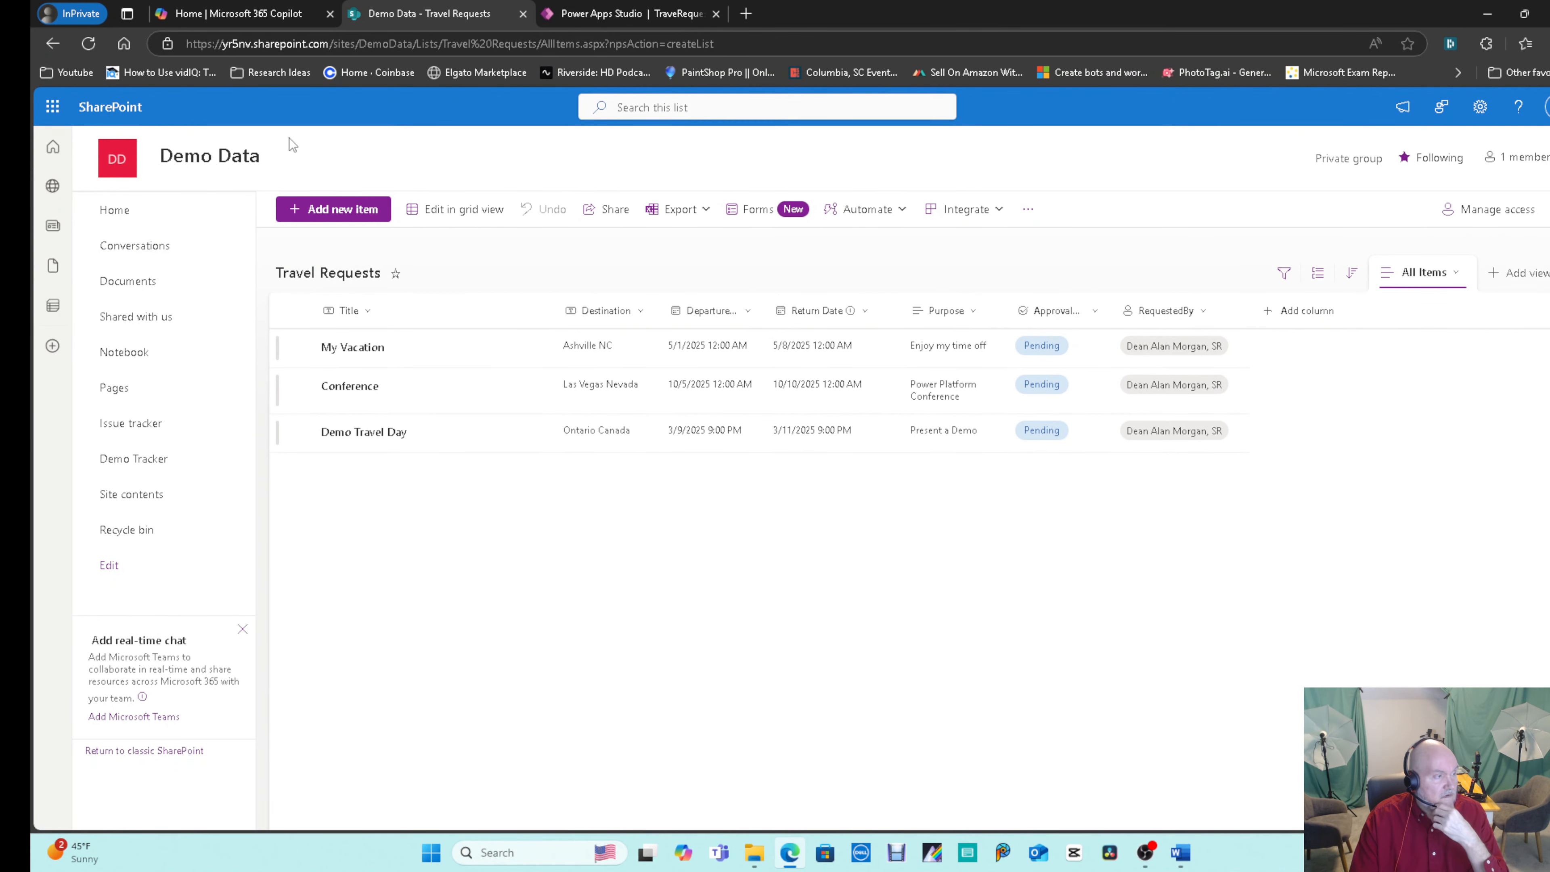
{"action": "left_click", "coordinate": [602, 13]}
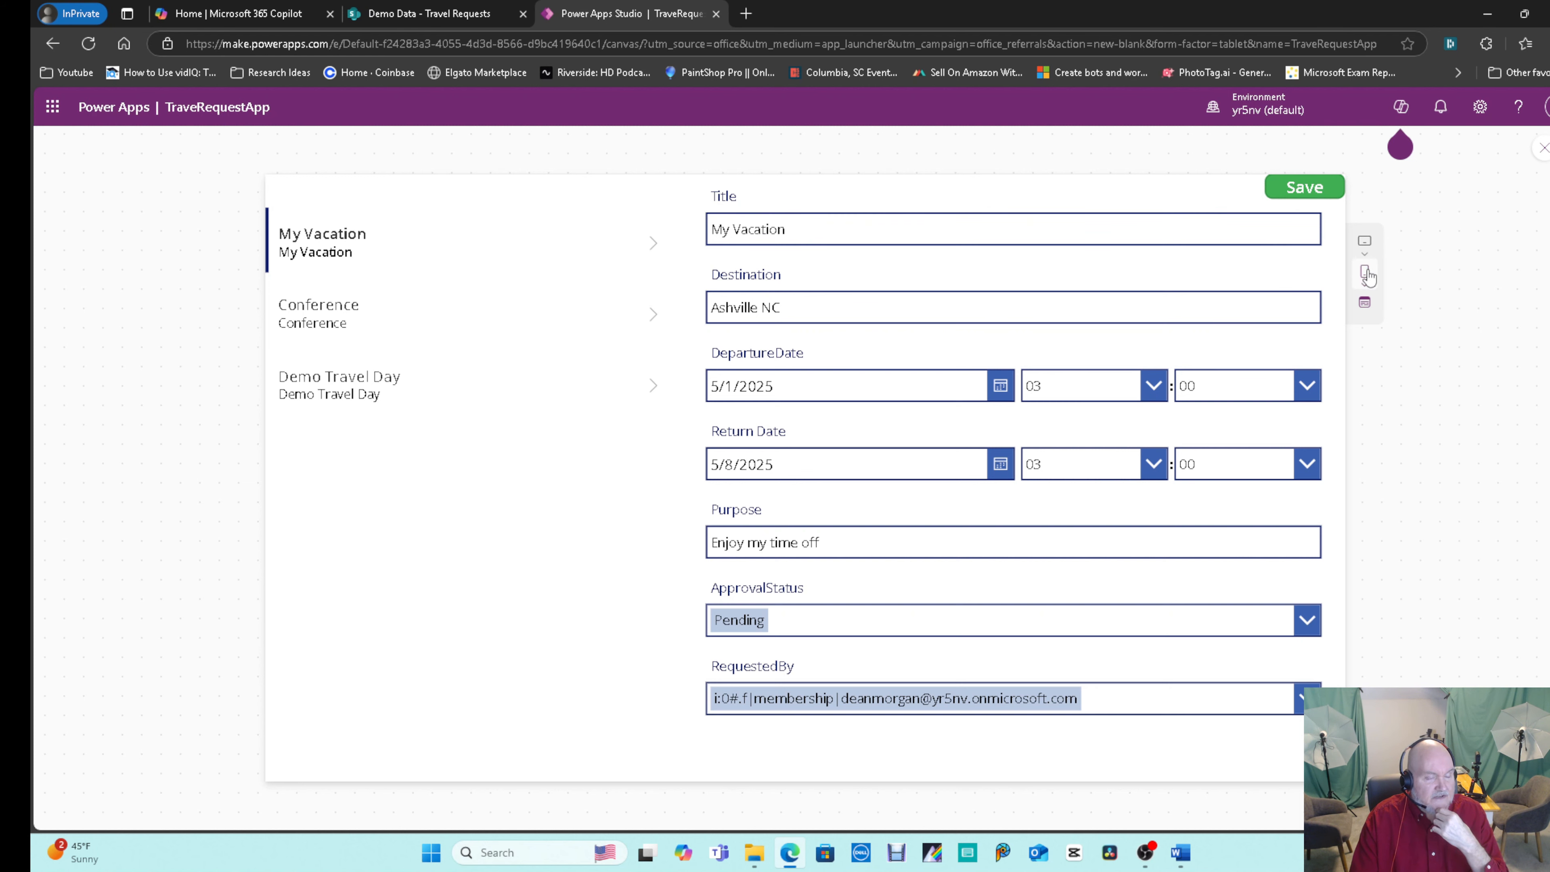
{"action": "left_click", "coordinate": [1543, 148]}
{"action": "left_click", "coordinate": [998, 536]}
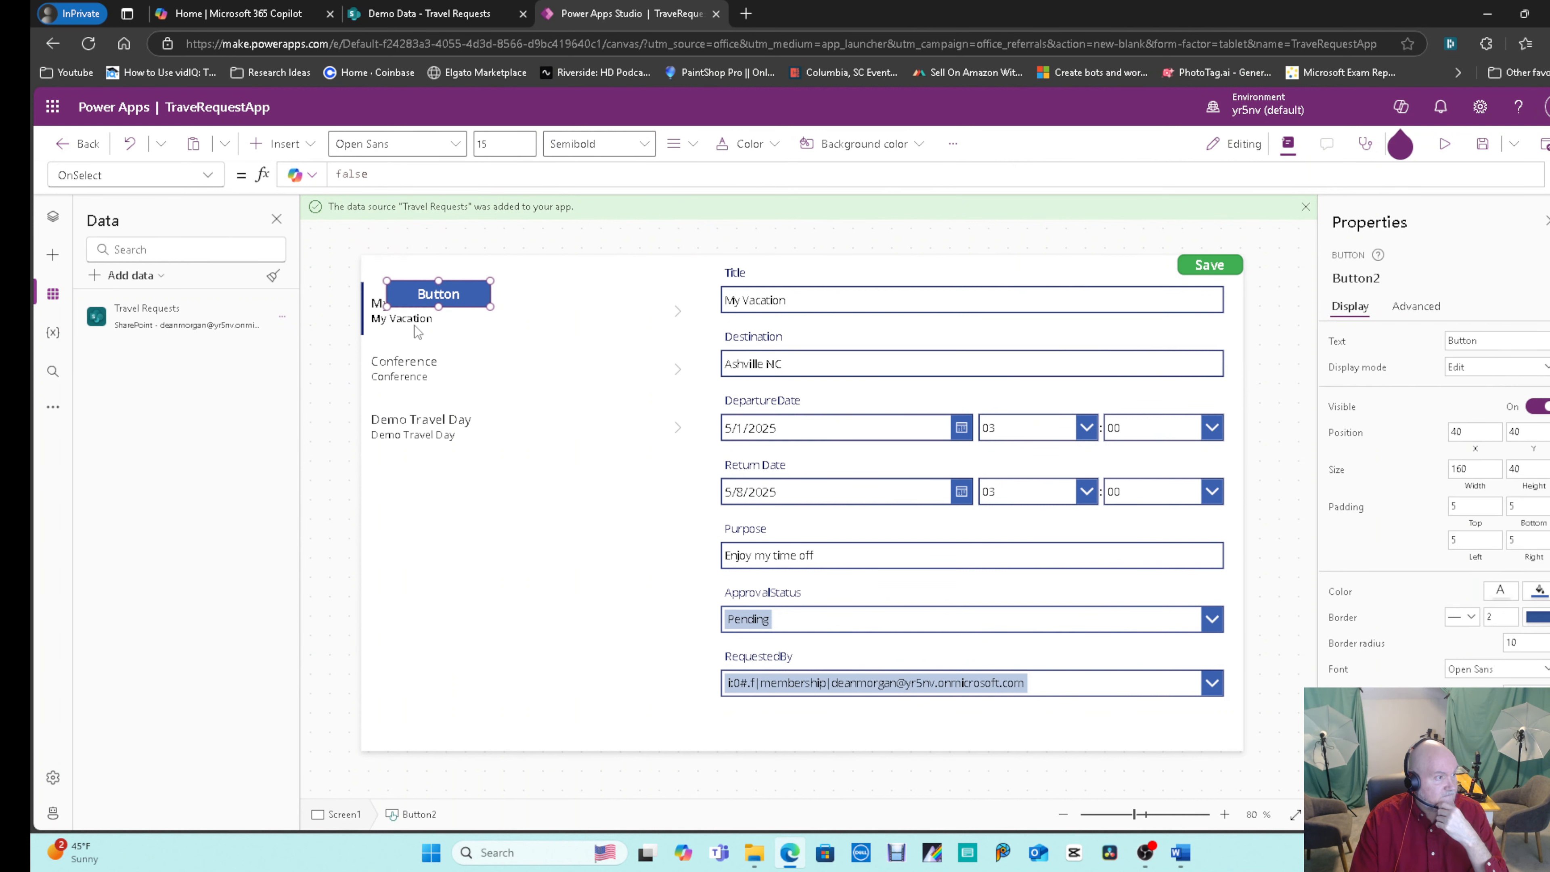
Move the new button beside the Save button above the form and set its text to New.
{"action": "left_click_drag", "start_coordinate": [415, 294], "coordinate": [1078, 269]}
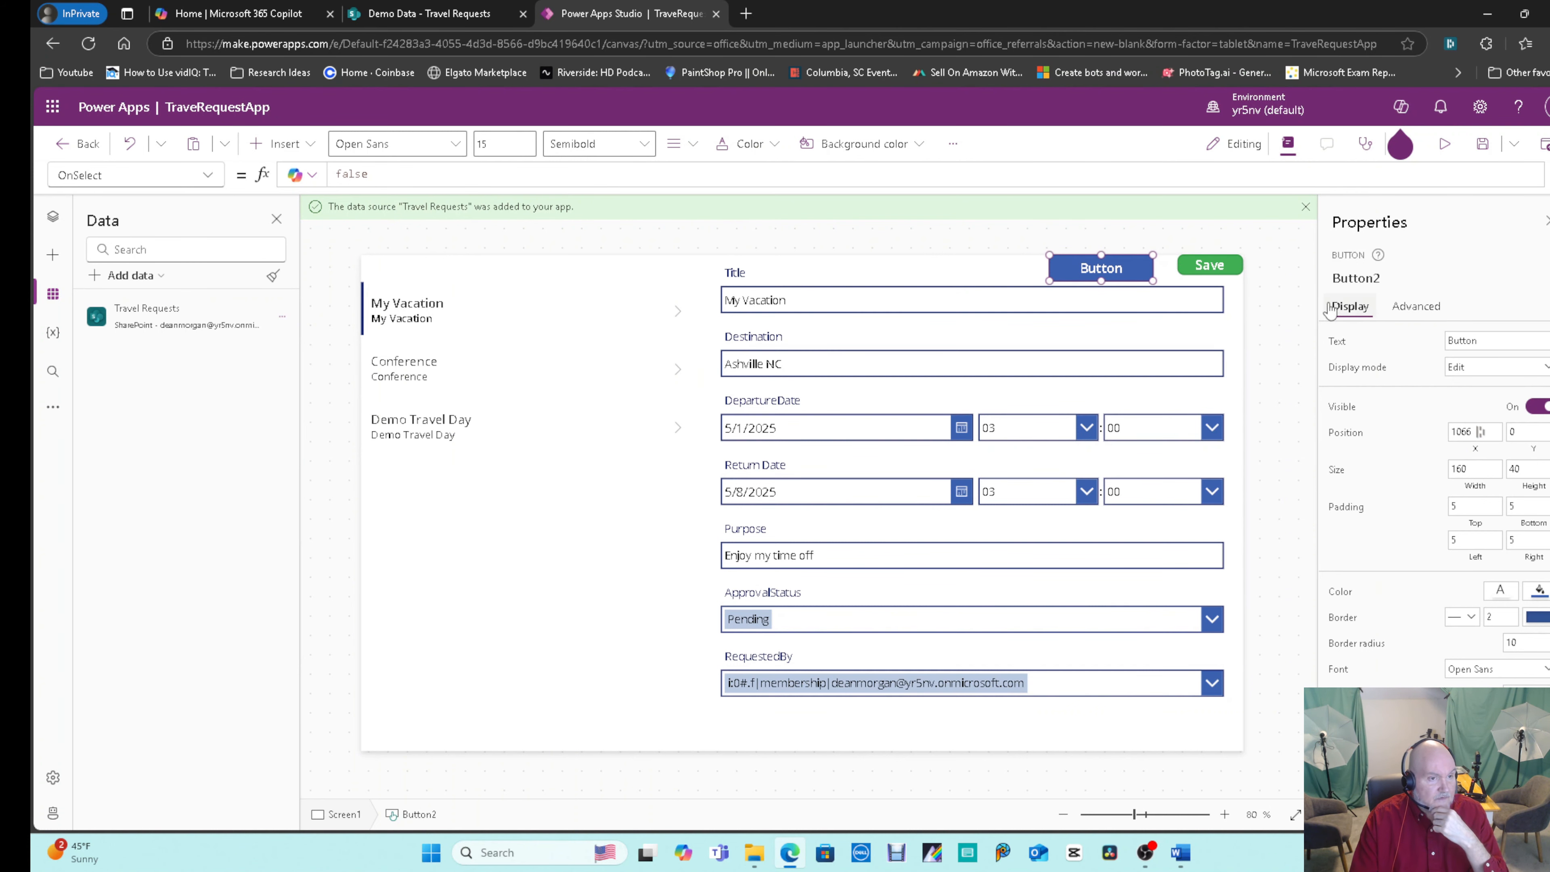
{"action": "double_click", "coordinate": [1453, 342]}
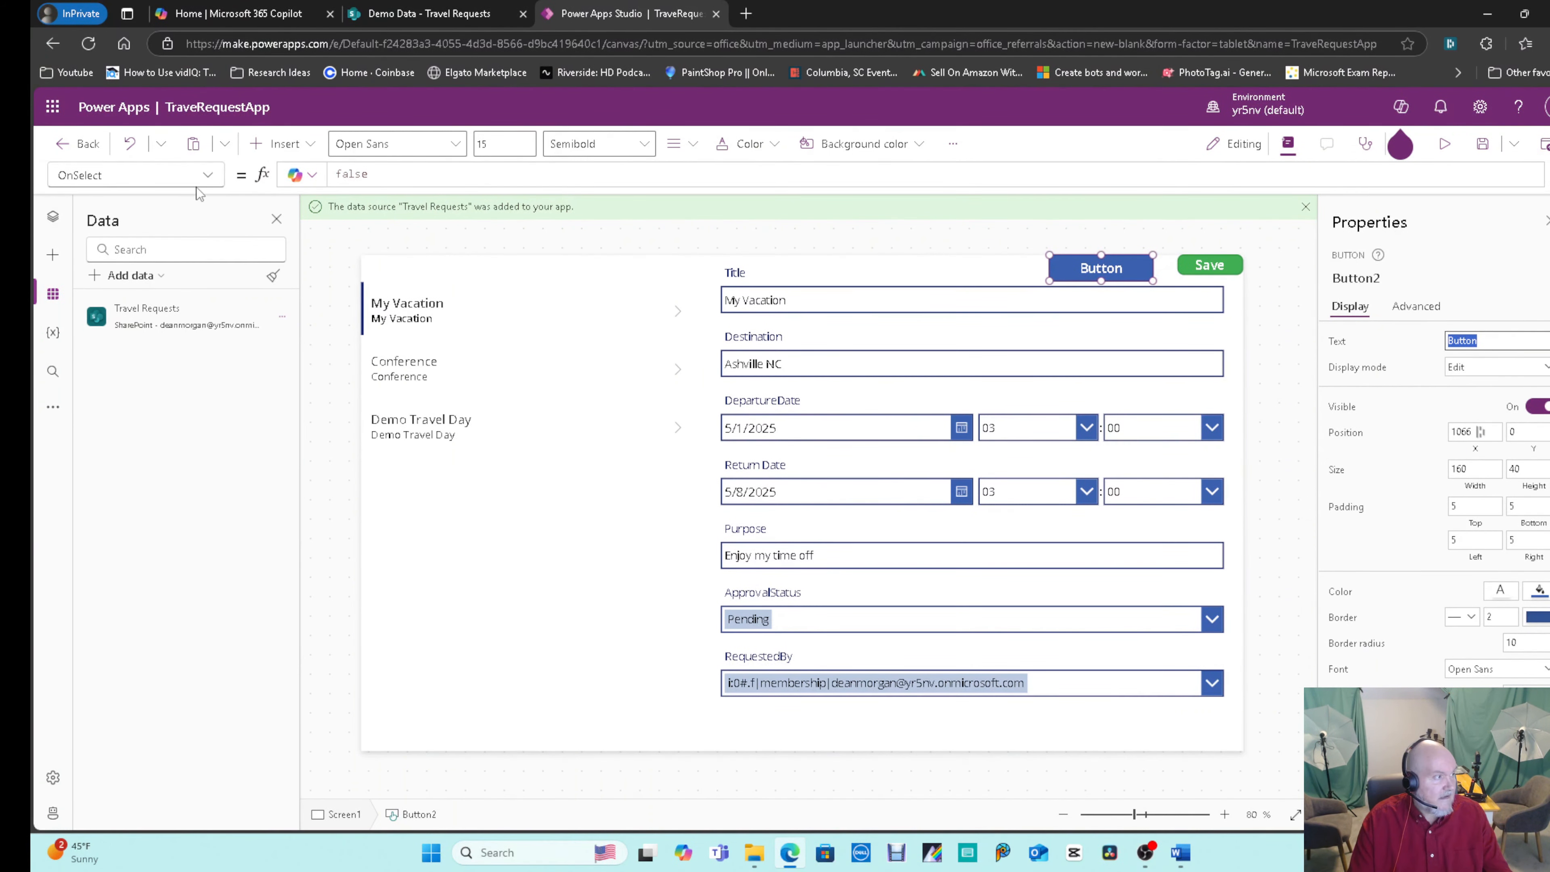
{"action": "left_click", "coordinate": [208, 177]}
{"action": "scroll", "coordinate": [165, 440], "scroll_direction": "down", "scroll_amount": 8}
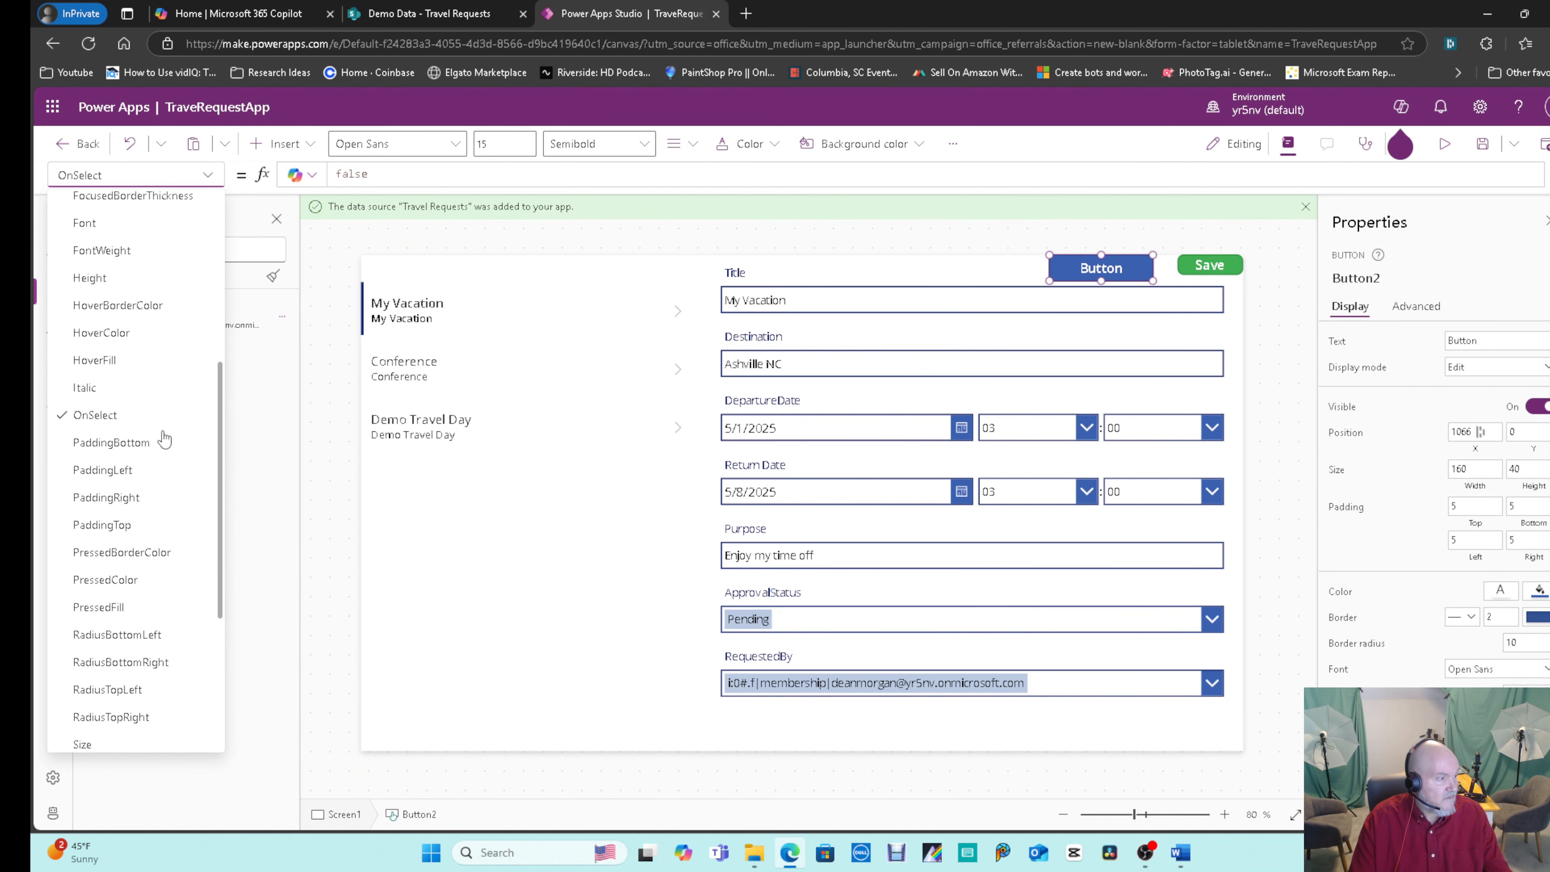
{"action": "scroll", "coordinate": [165, 440], "scroll_direction": "up", "scroll_amount": 4}
{"action": "left_click_drag", "start_coordinate": [1487, 342], "coordinate": [1435, 346]}
{"action": "type", "text": "New"}
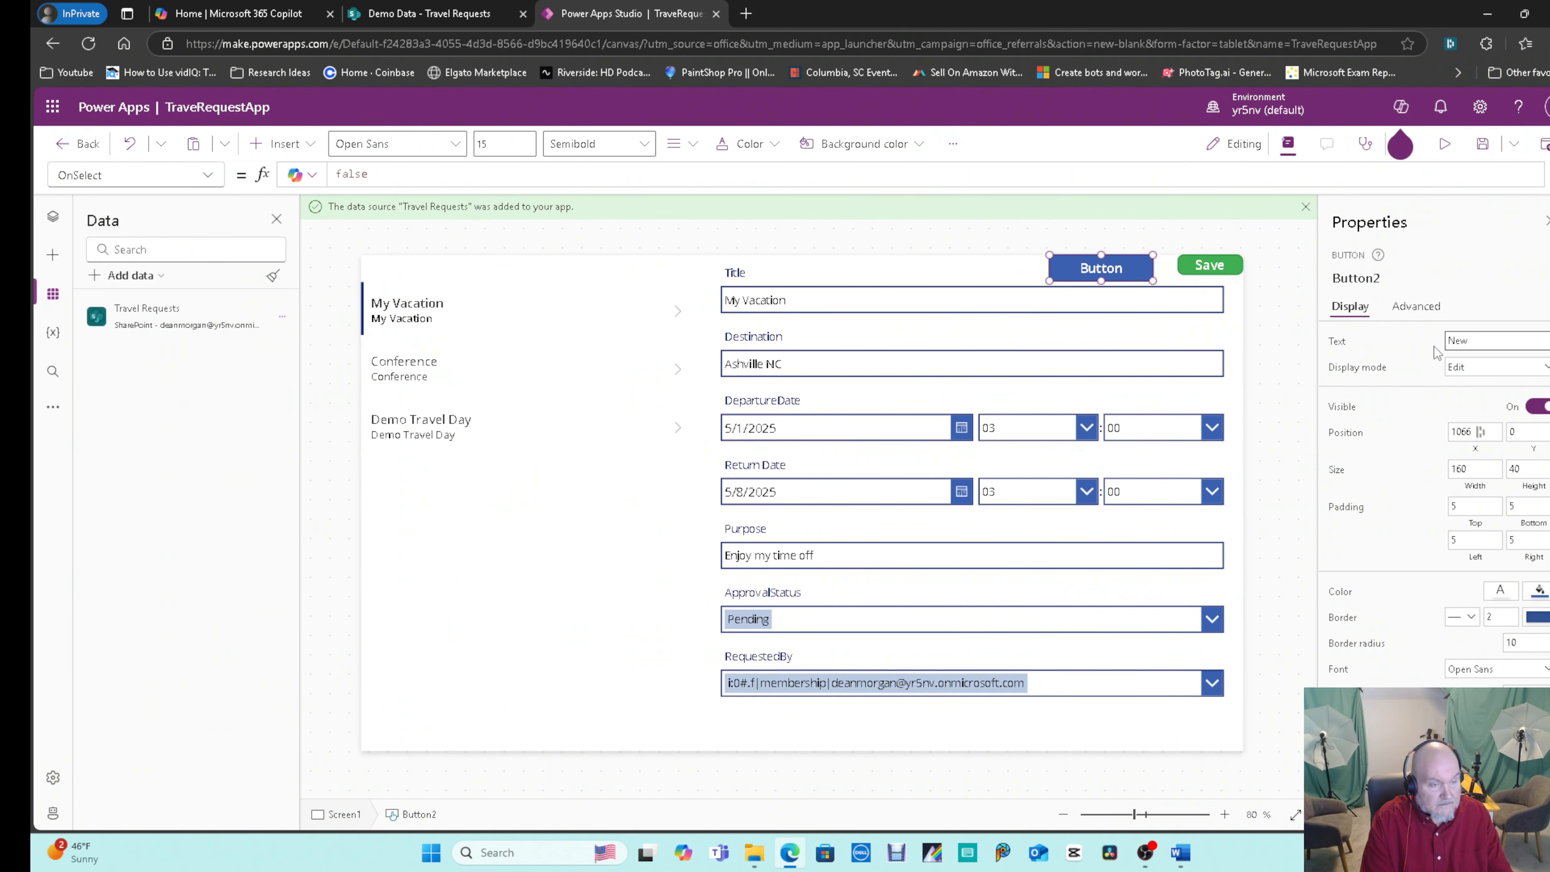
{"action": "left_click", "coordinate": [1437, 353]}
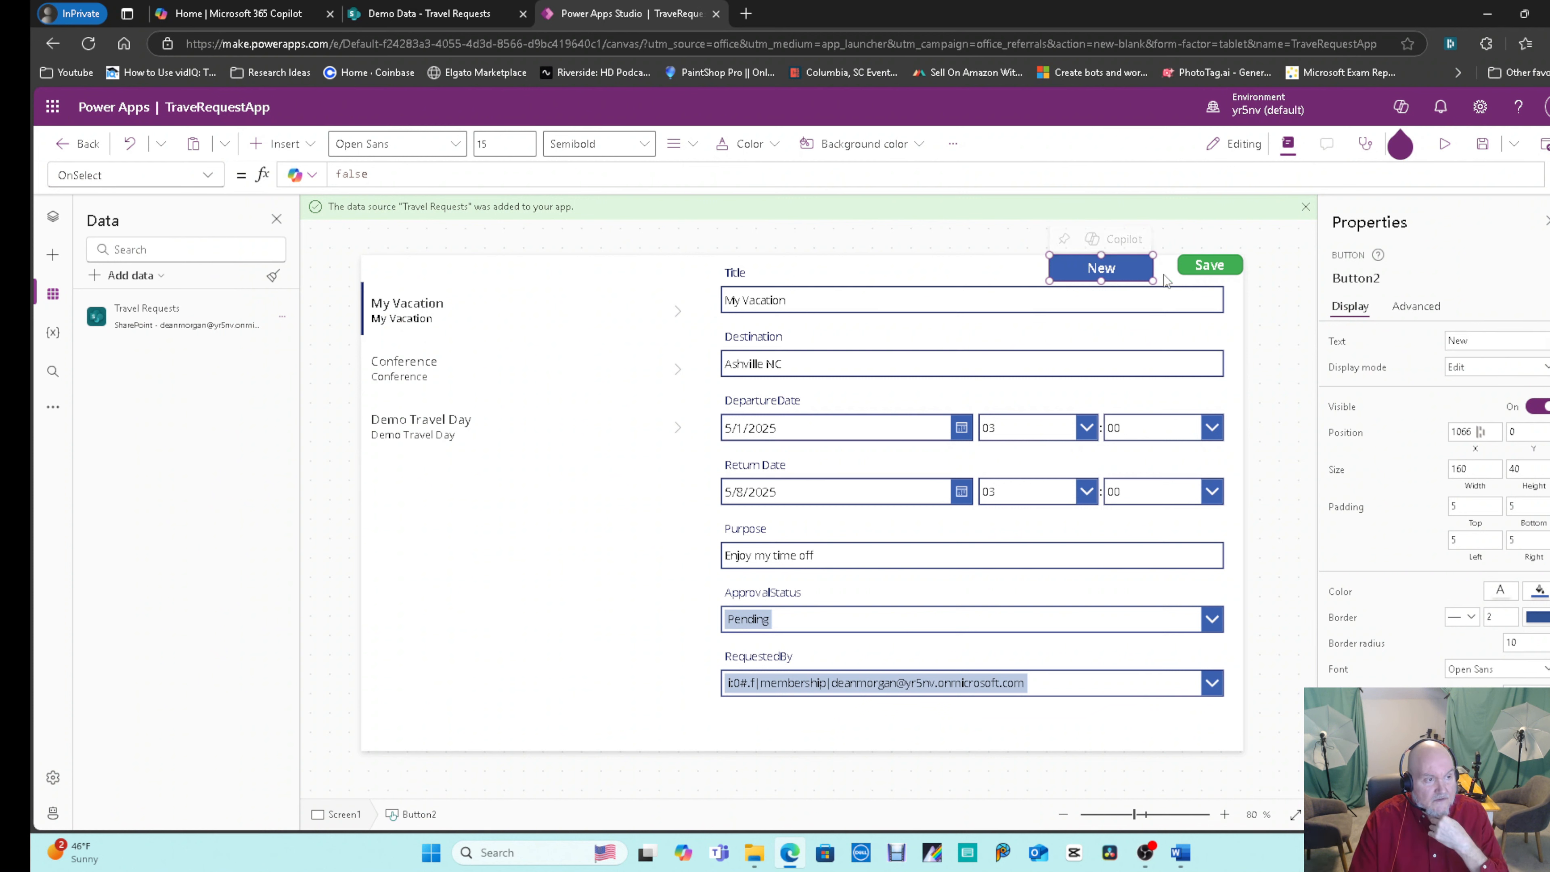
Resize the New button to 100 wide and 30 high like the Save button, and move it closer to Save at about X 1132.
{"action": "left_click", "coordinate": [1208, 265]}
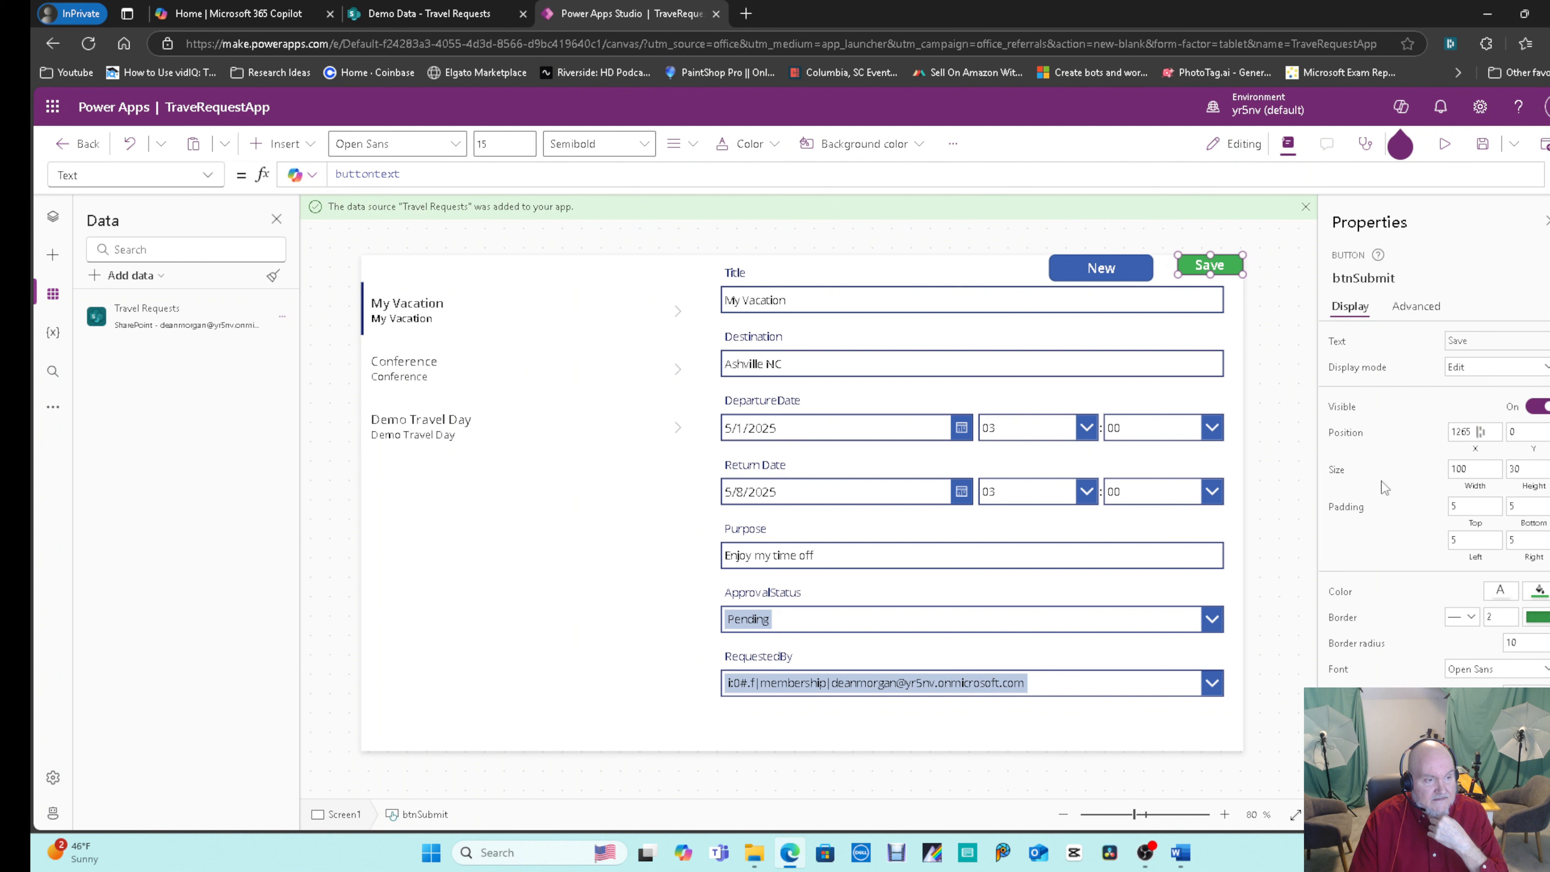
{"action": "left_click", "coordinate": [1122, 275]}
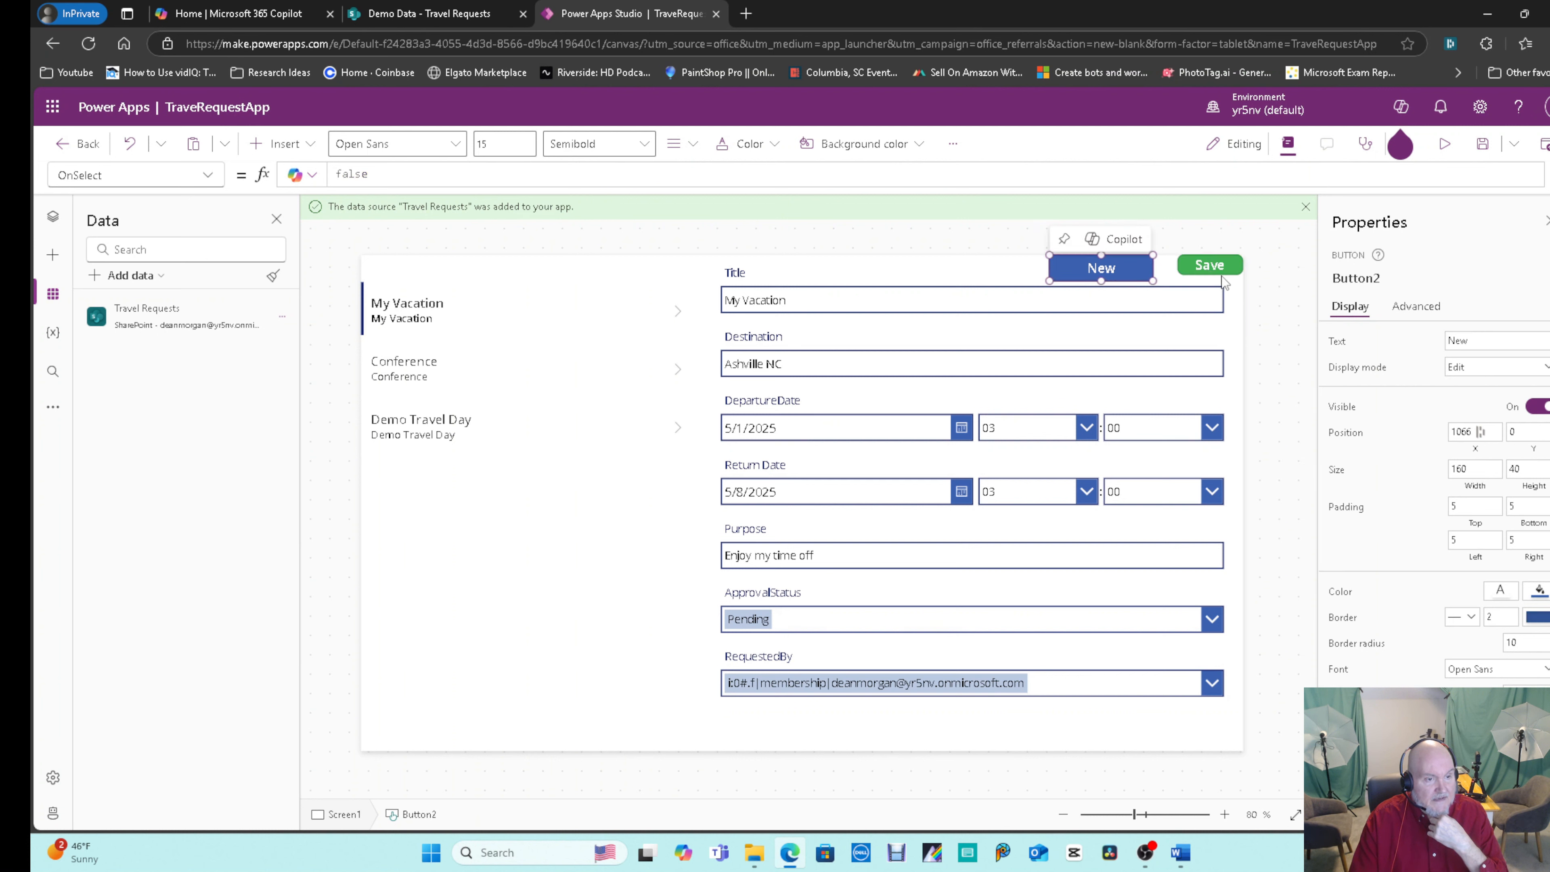
{"action": "left_click", "coordinate": [1225, 265]}
{"action": "left_click", "coordinate": [1102, 268]}
{"action": "left_click", "coordinate": [1456, 469]}
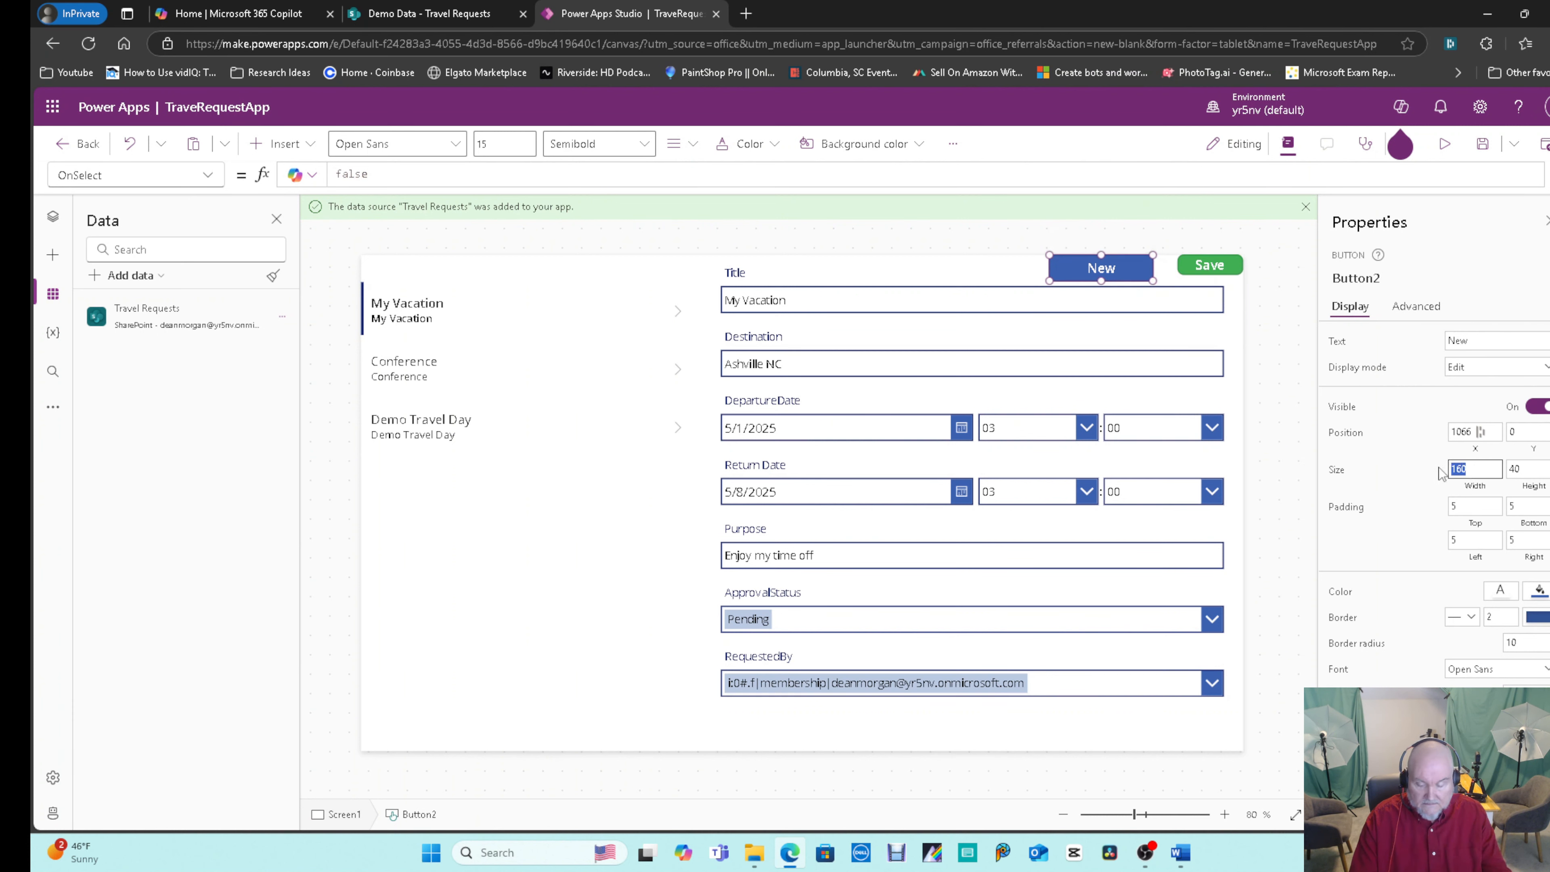
{"action": "type", "text": "100"}
{"action": "key", "text": "Tab"}
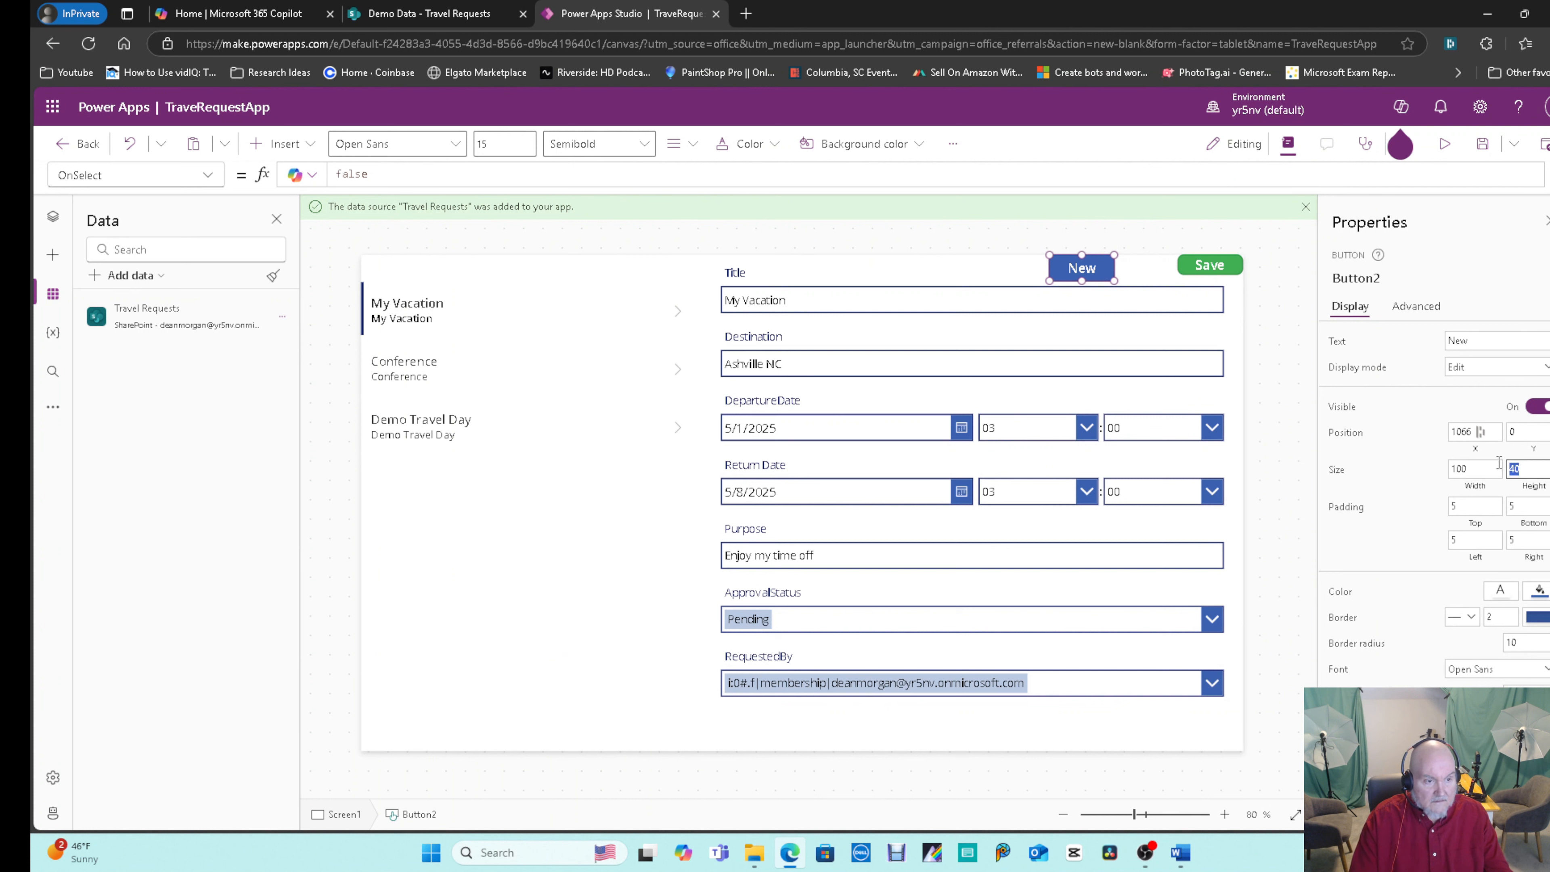
{"action": "type", "text": "30"}
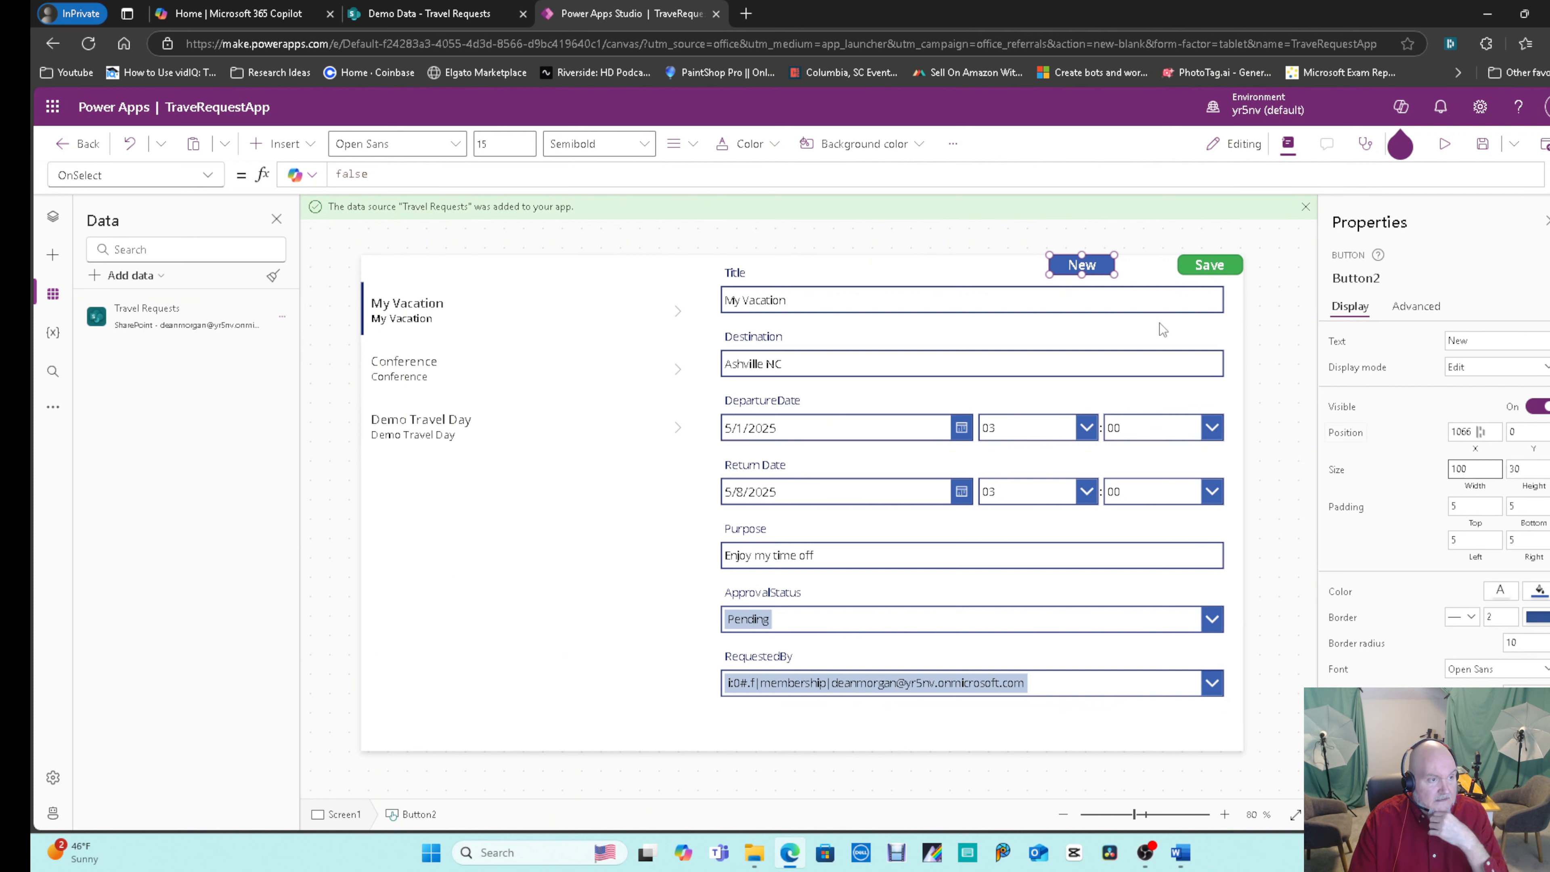
{"action": "left_click_drag", "start_coordinate": [1095, 264], "coordinate": [1138, 263]}
{"action": "left_click", "coordinate": [1286, 245]}
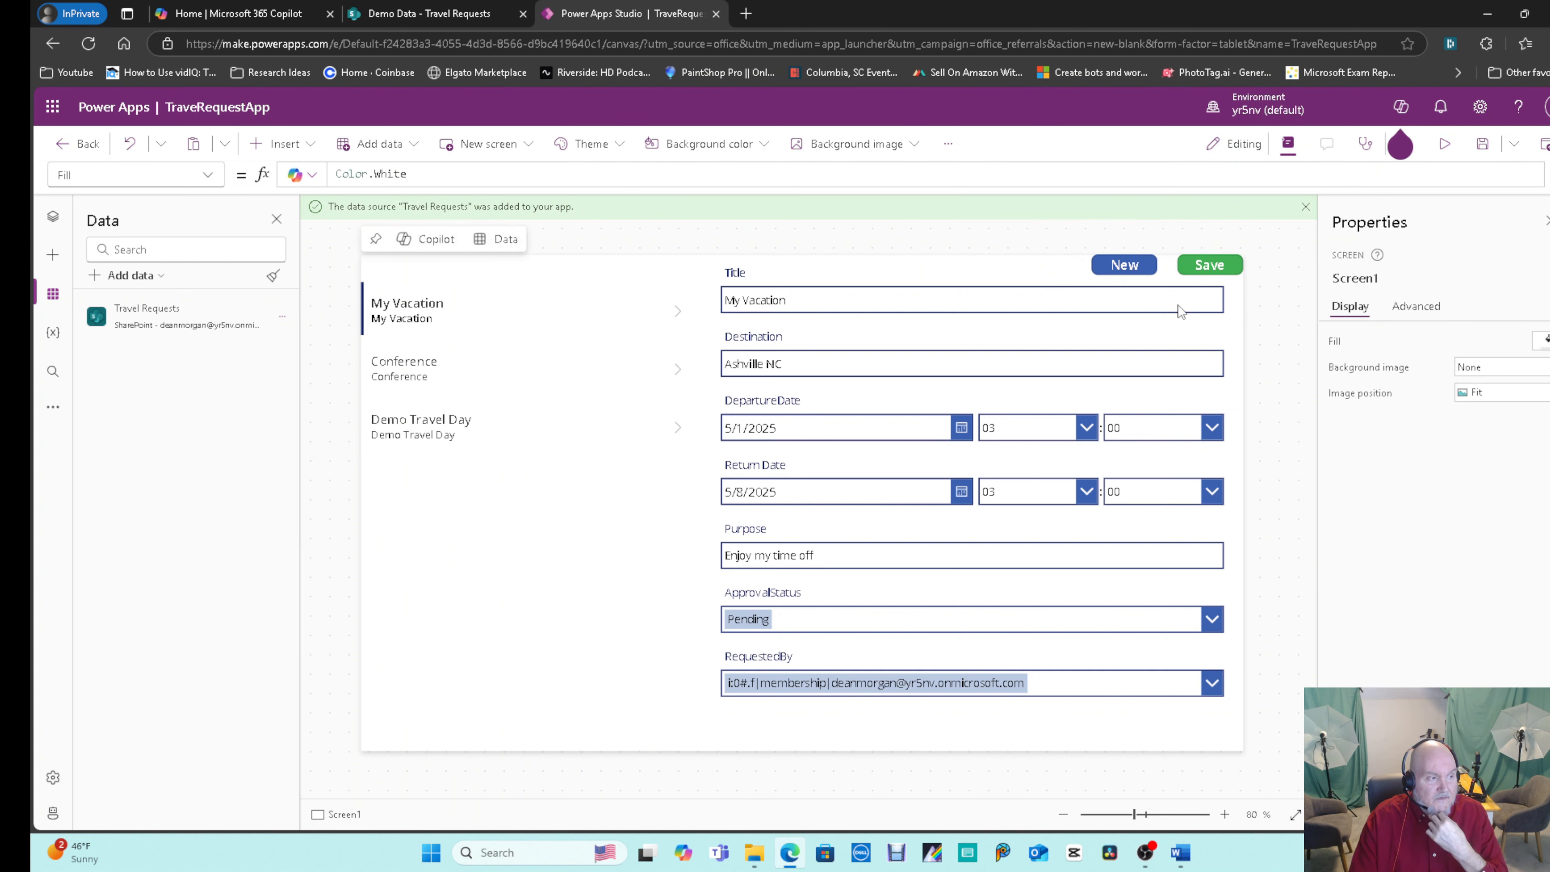
Move the New button away from Save to about X 1009, leaving room for another button between them.
{"action": "left_click", "coordinate": [1126, 261]}
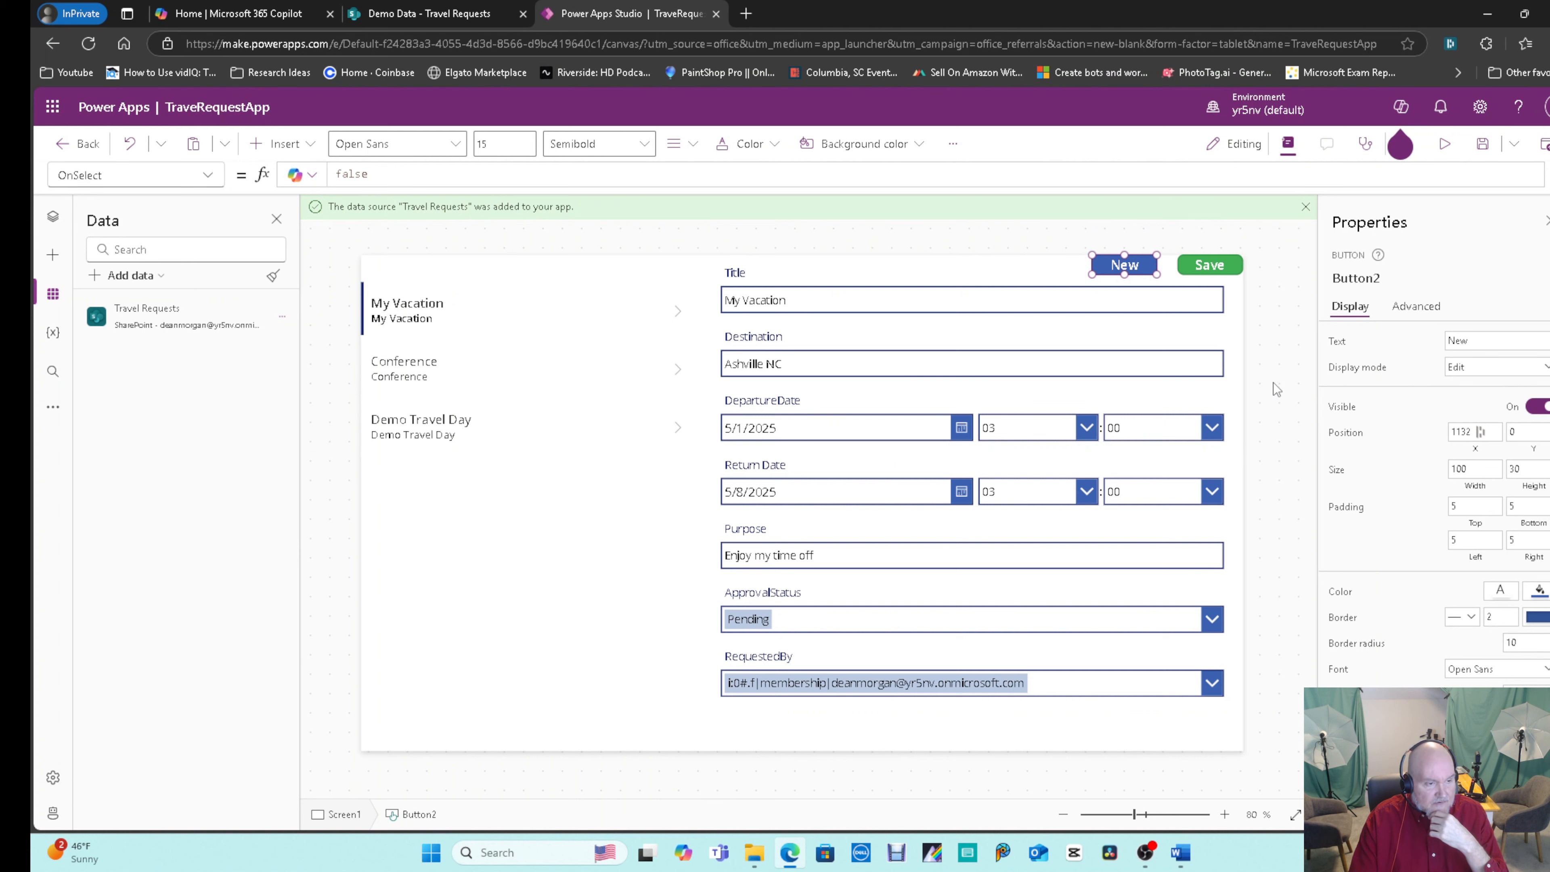
{"action": "left_click", "coordinate": [1241, 476]}
{"action": "left_click", "coordinate": [1166, 739]}
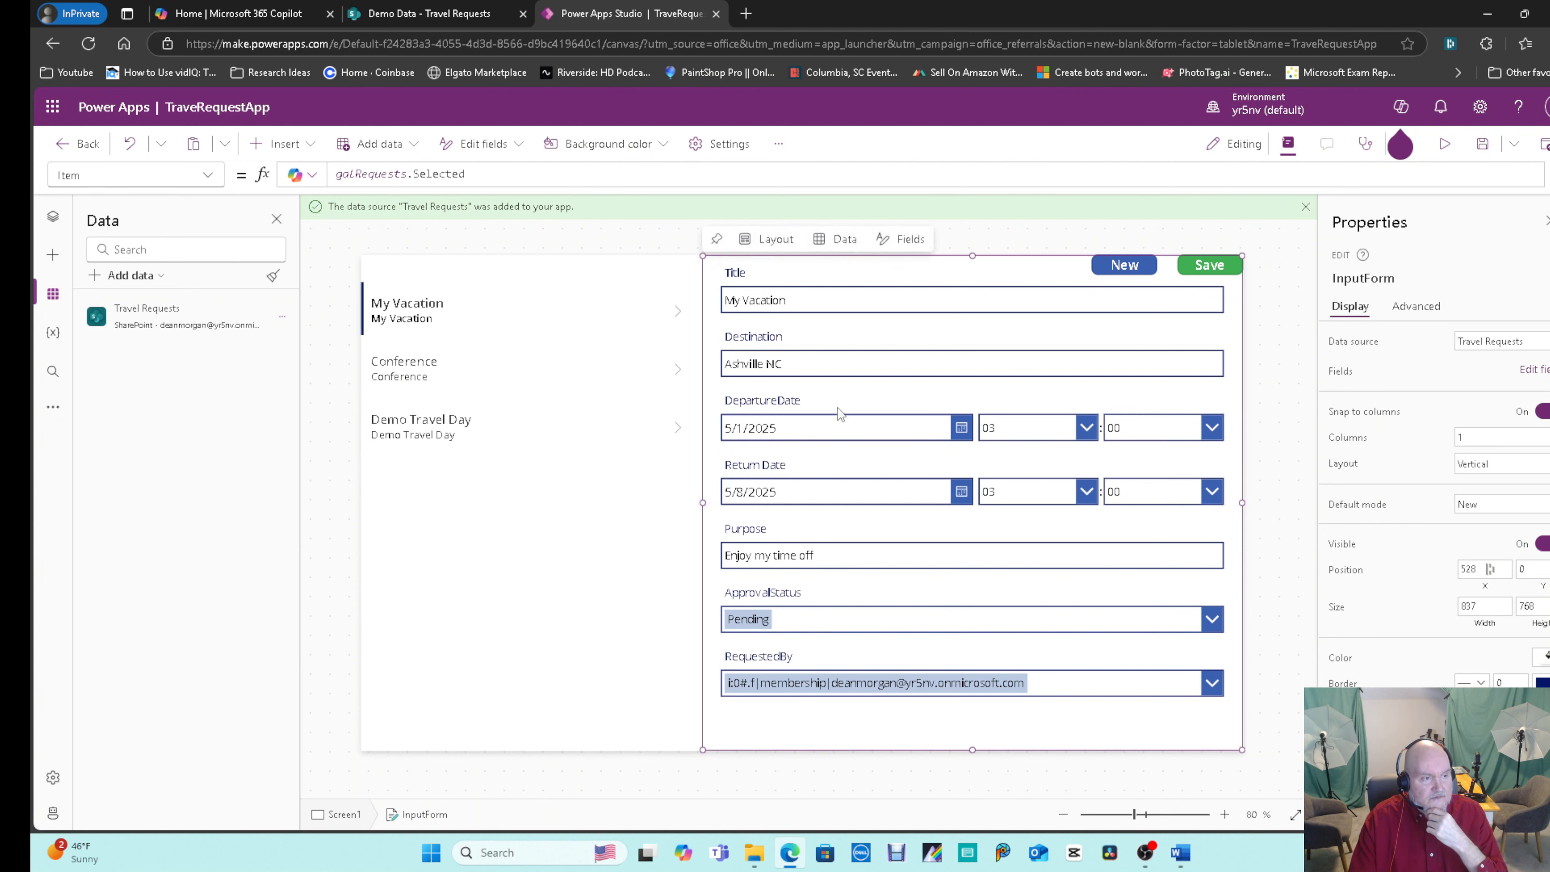
{"action": "left_click", "coordinate": [1209, 266]}
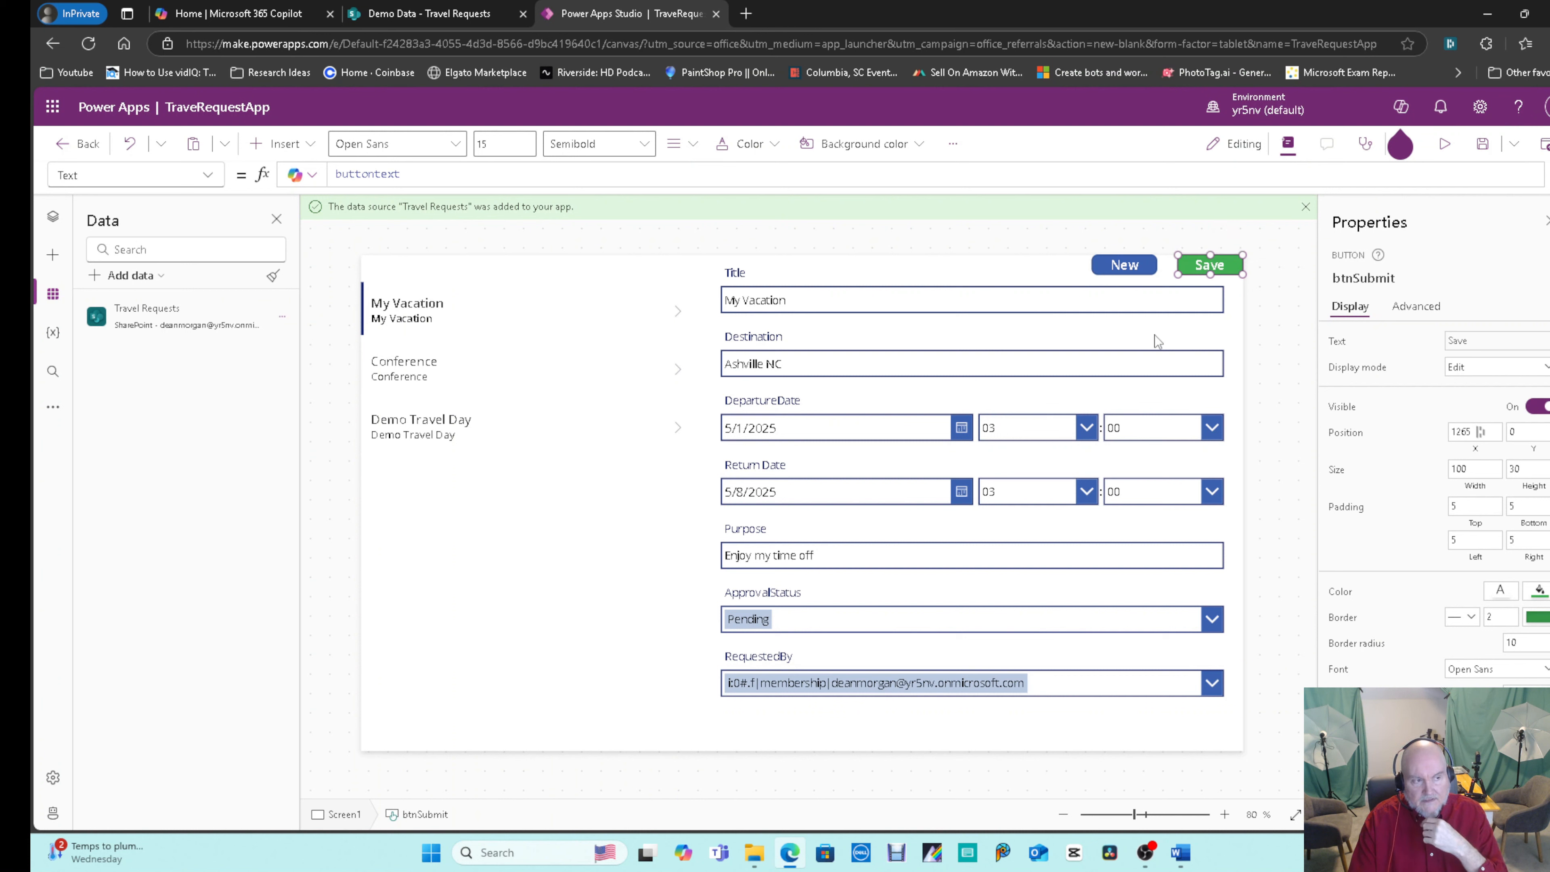
{"action": "left_click", "coordinate": [1123, 265]}
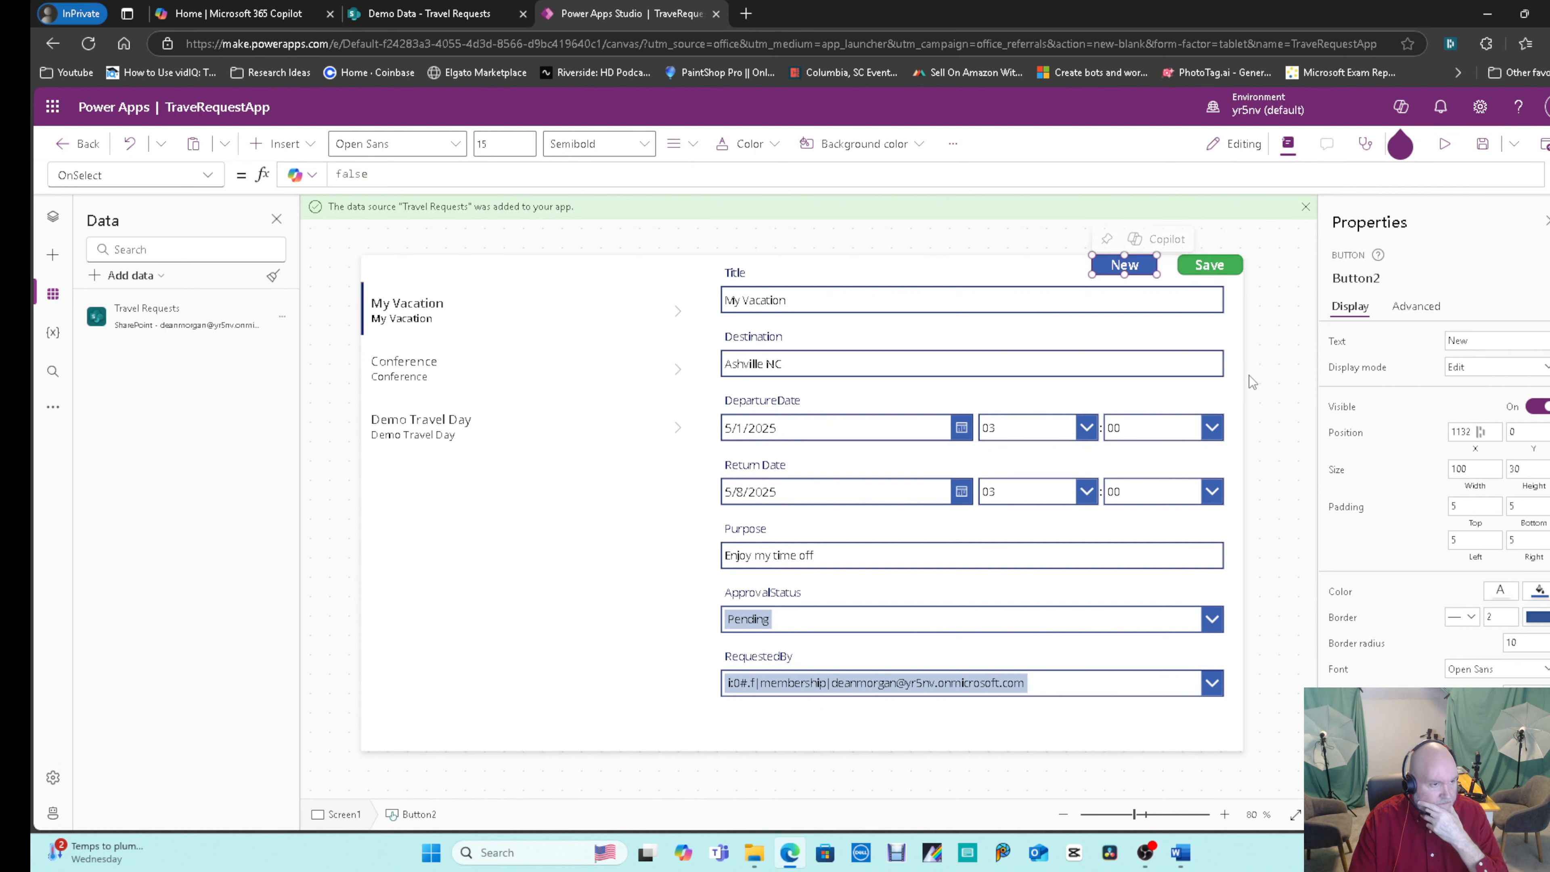
{"action": "left_click_drag", "start_coordinate": [1123, 264], "coordinate": [1044, 264]}
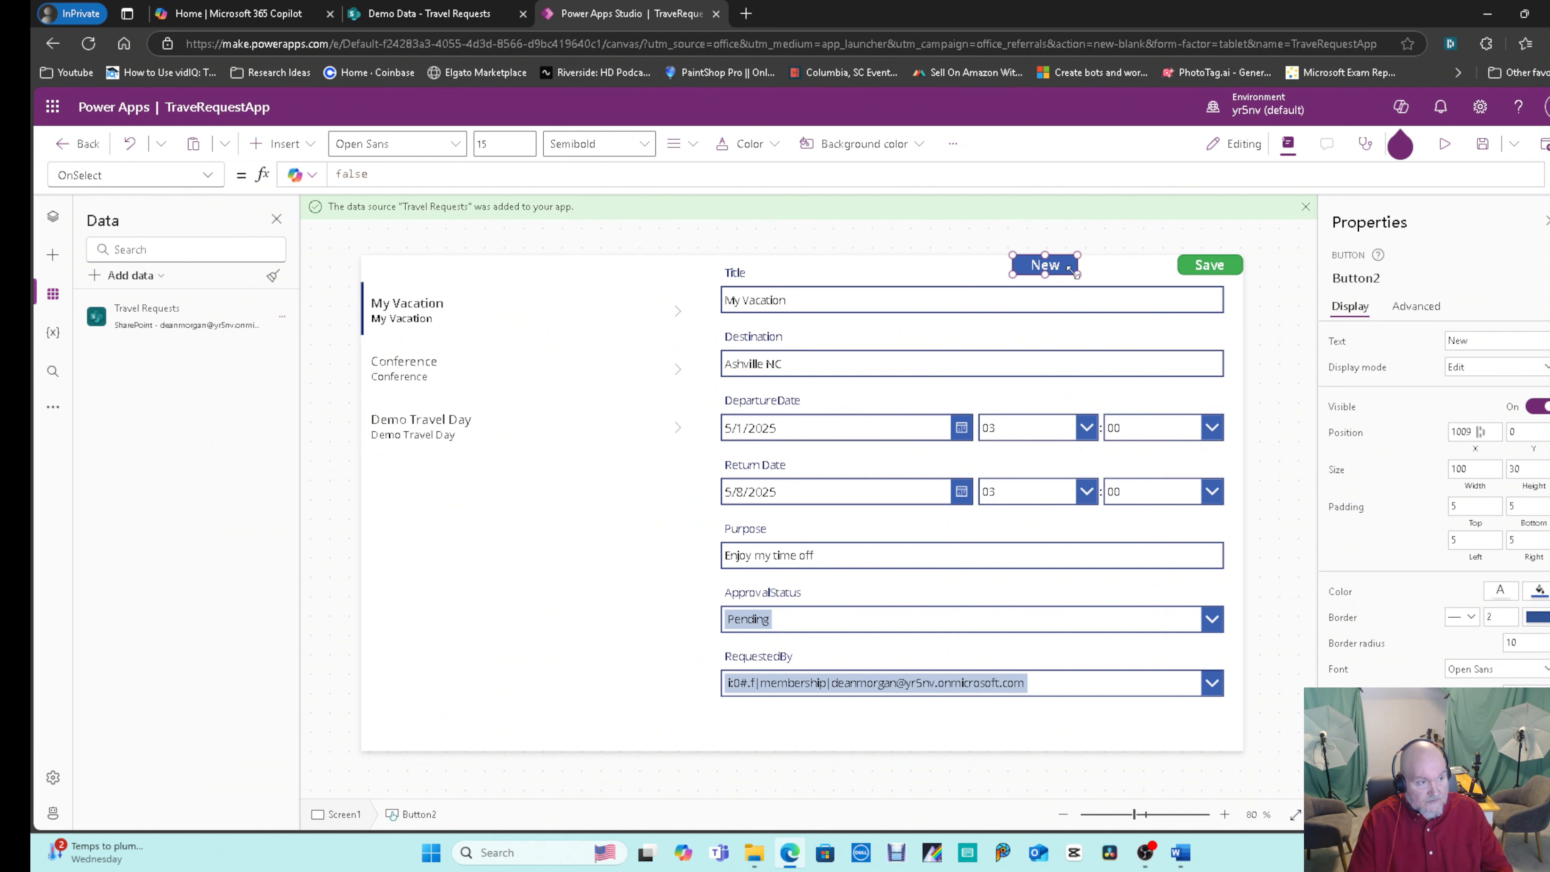
Duplicate the New button and place the copy between New and Save at about X 1137.
{"action": "left_click", "coordinate": [1100, 270]}
{"action": "key", "text": "ctrl+v"}
{"action": "left_click", "coordinate": [989, 508]}
{"action": "left_click", "coordinate": [647, 558]}
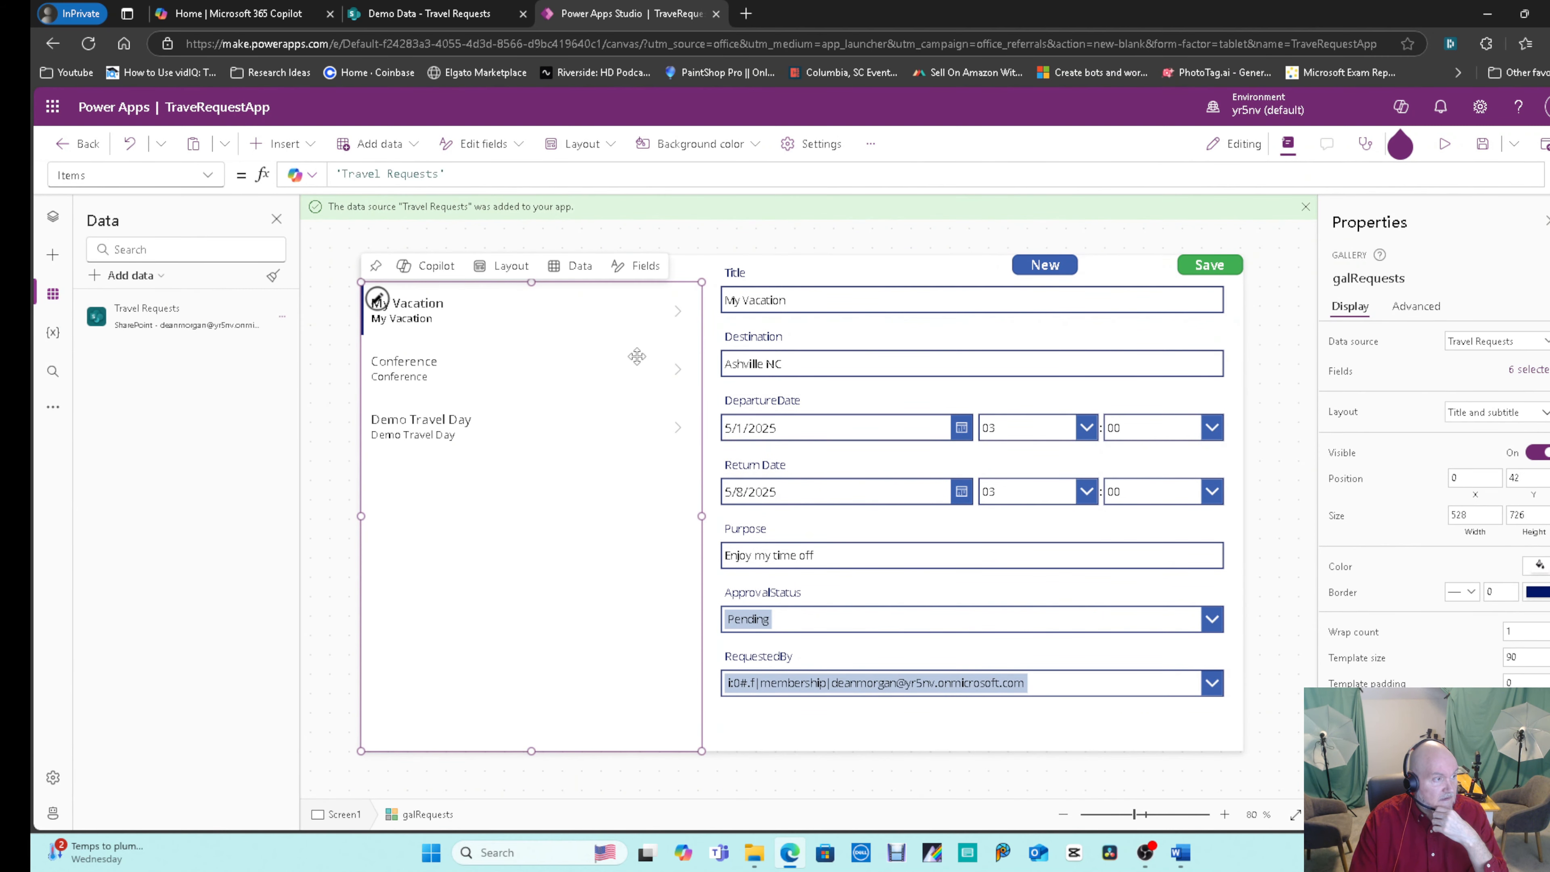
{"action": "left_click", "coordinate": [651, 275]}
{"action": "key", "text": "ctrl+v"}
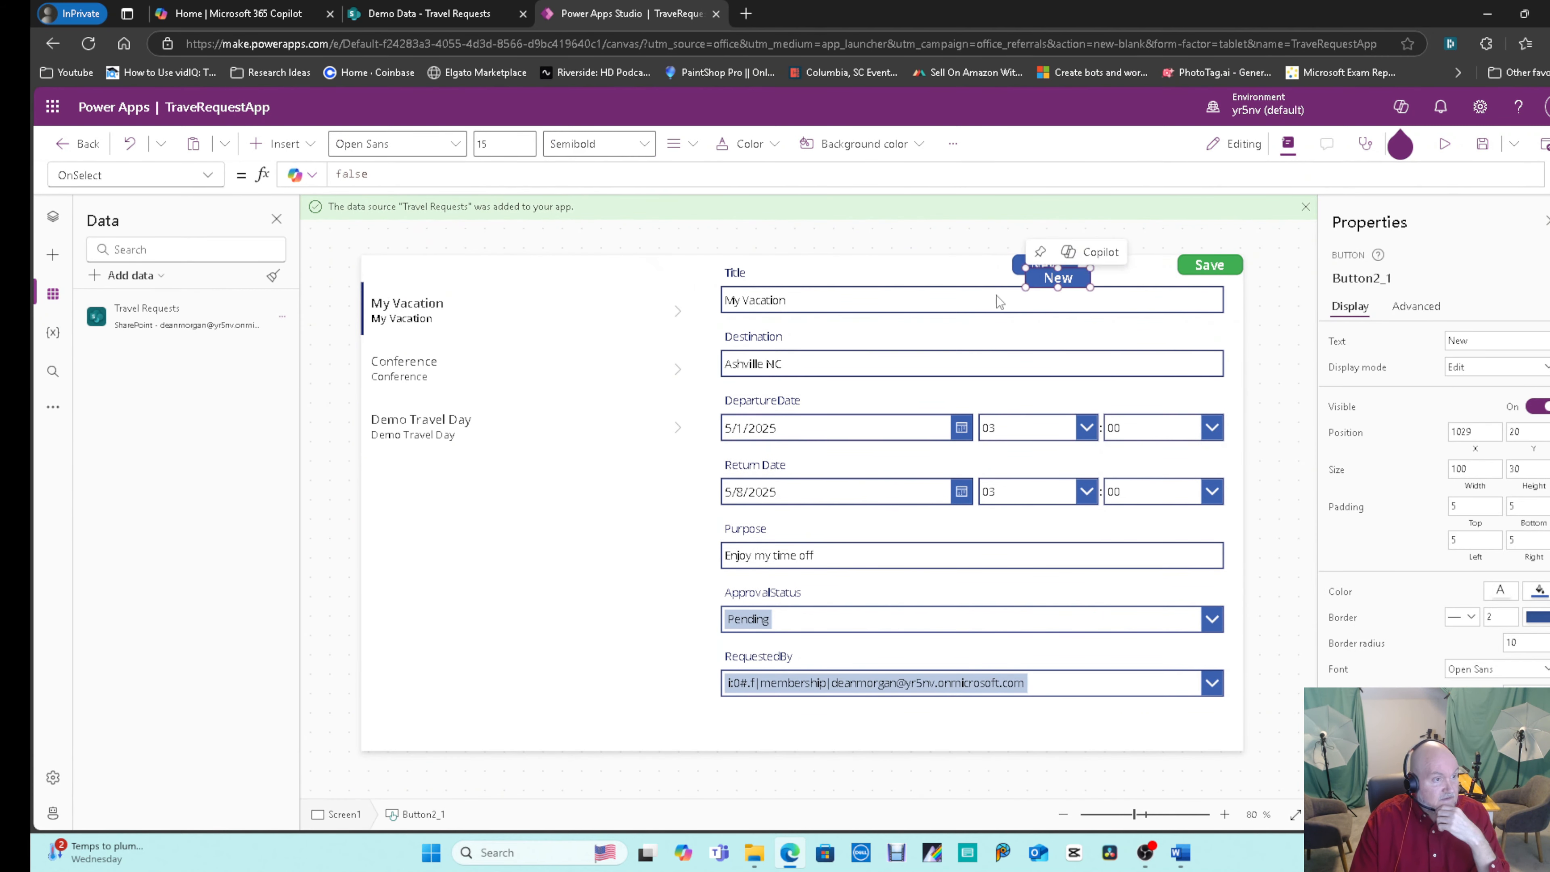
{"action": "left_click_drag", "start_coordinate": [1060, 272], "coordinate": [1116, 265]}
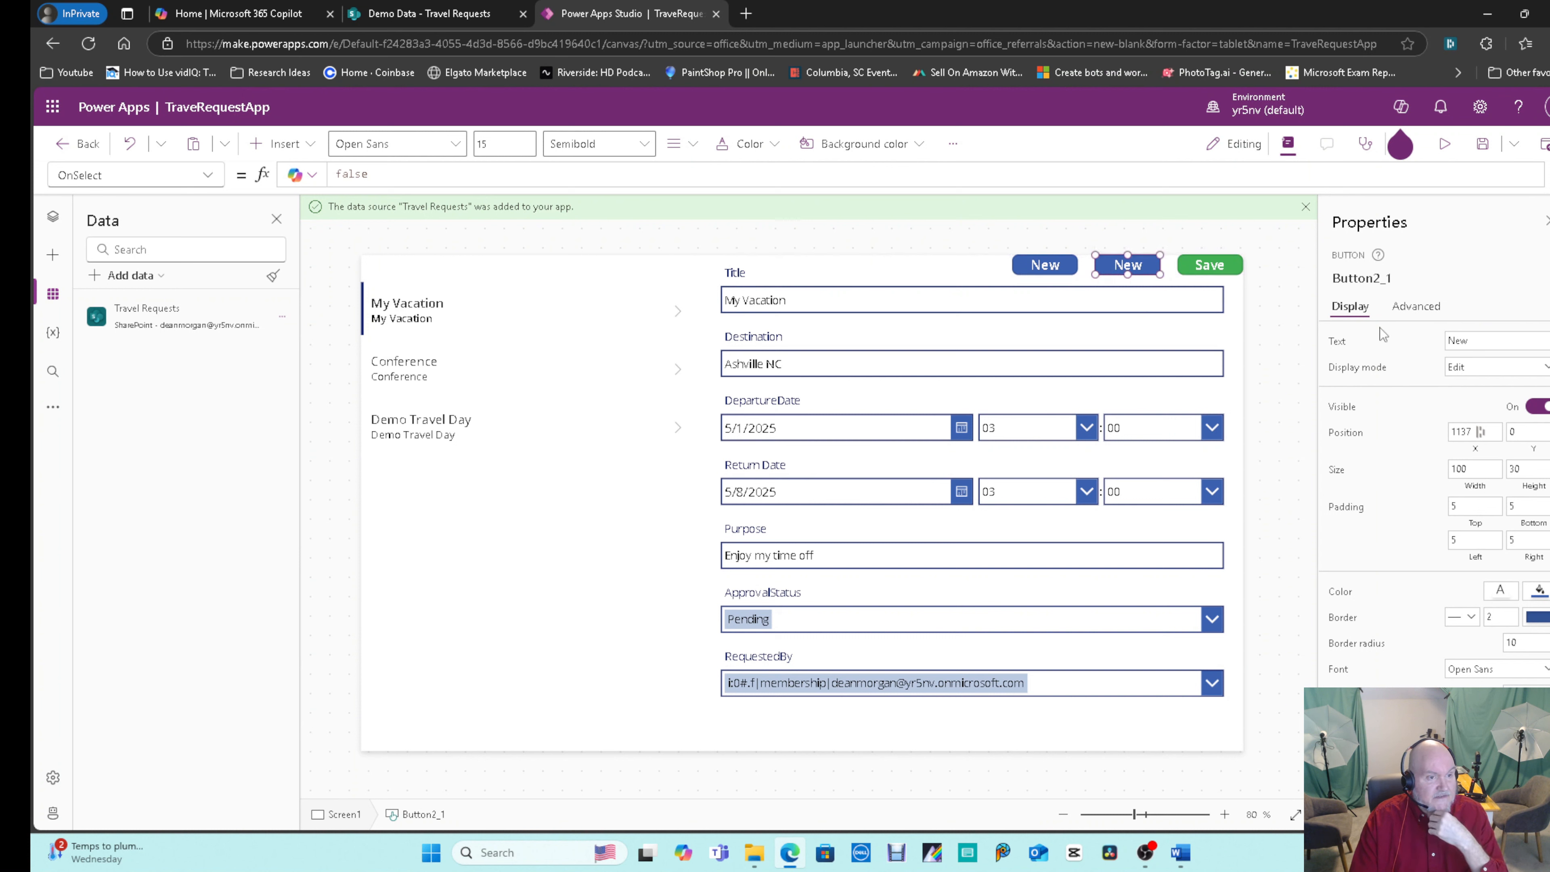
Set the copied button's text to Edit and rename the control btnEdit.
{"action": "double_click", "coordinate": [1478, 339]}
{"action": "type", "text": "Edit"}
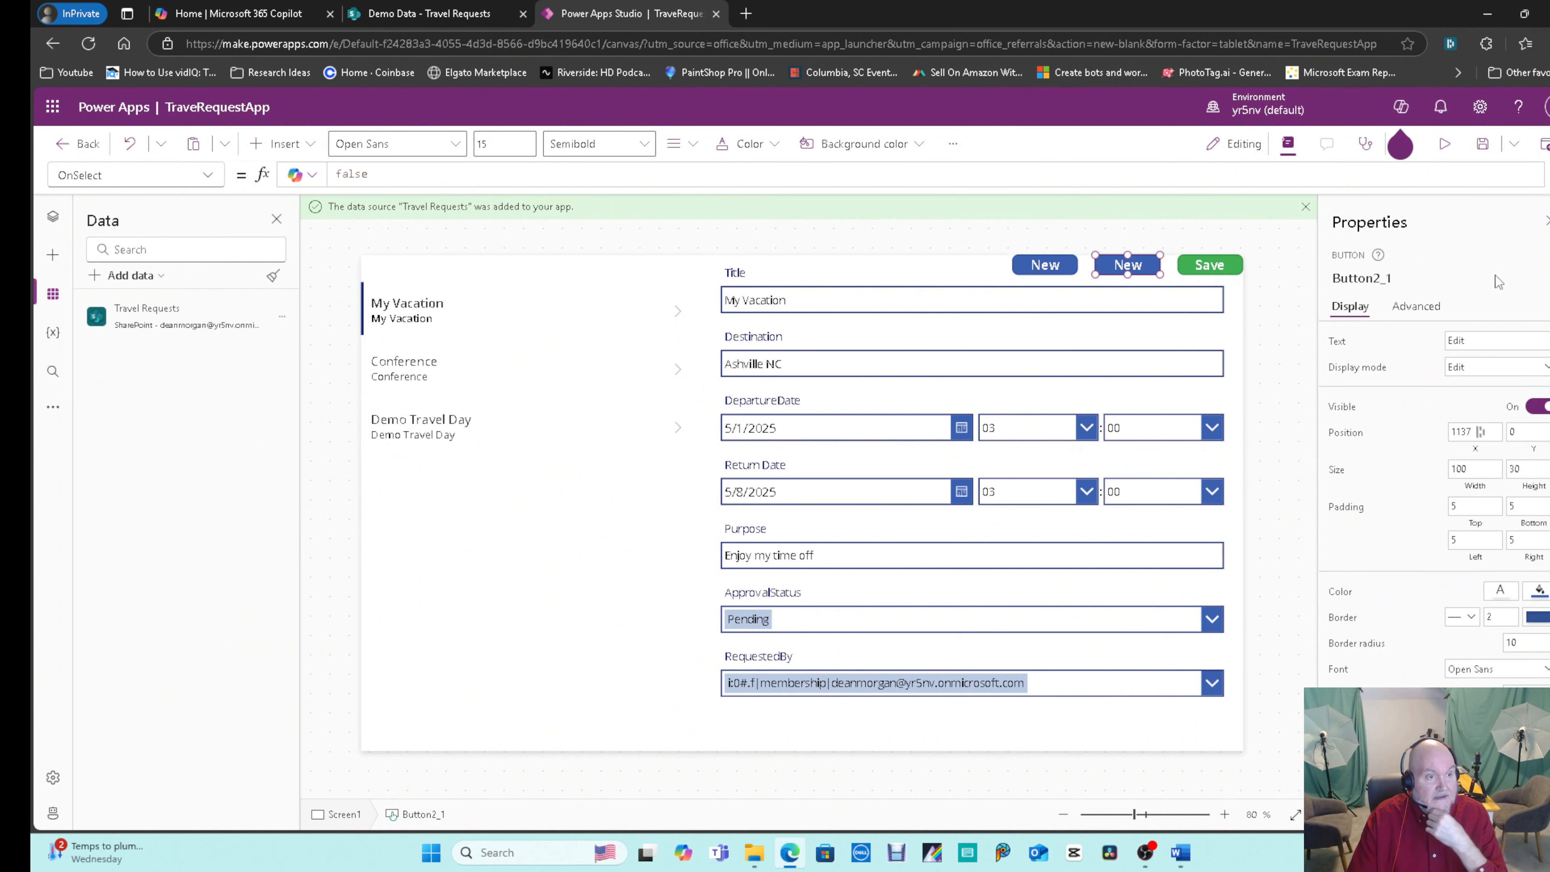
{"action": "left_click", "coordinate": [1402, 280]}
{"action": "type", "text": "b"}
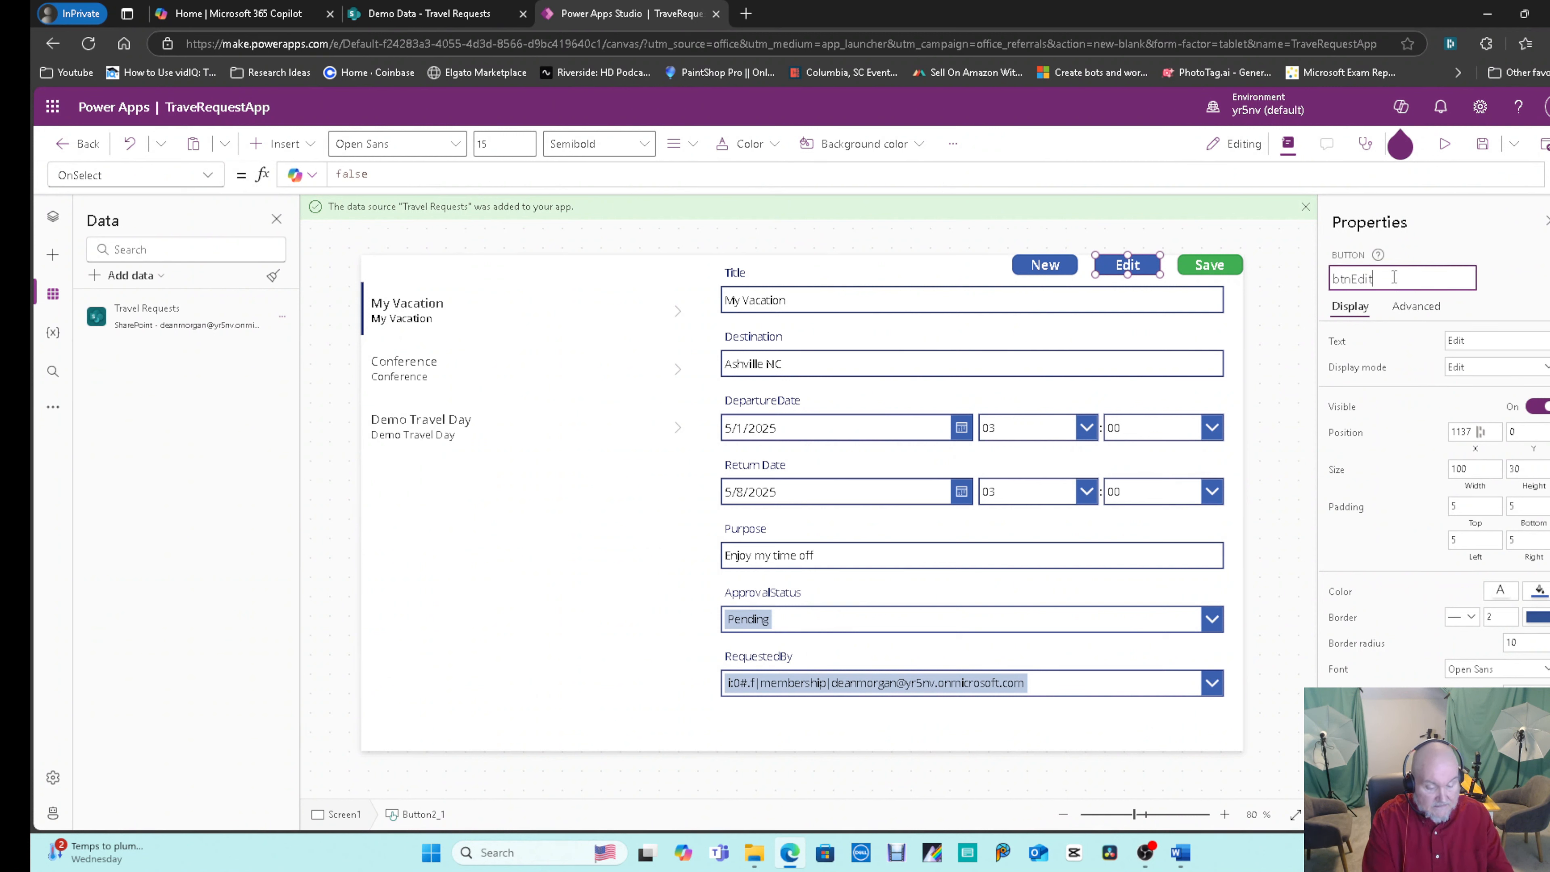
{"action": "type", "text": "tnEdit"}
{"action": "key", "text": "Return"}
Rename the New button's control to btnNew and move it beside Save at about X 1125, in the Edit button's place.
{"action": "left_click", "coordinate": [1041, 264]}
{"action": "left_click", "coordinate": [1367, 277]}
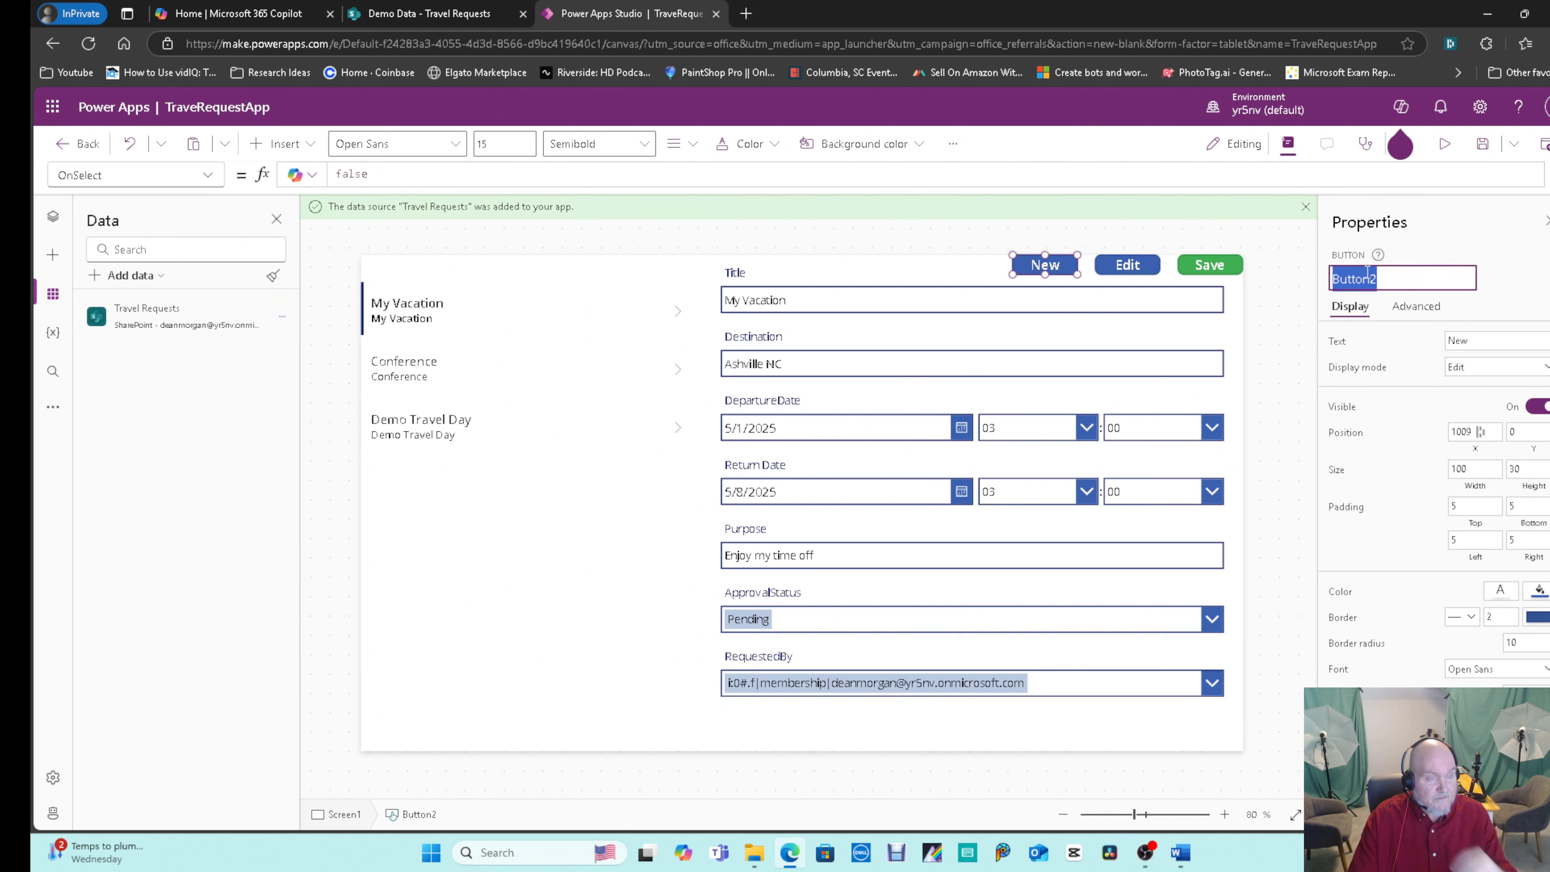
{"action": "type", "text": "btnNew"}
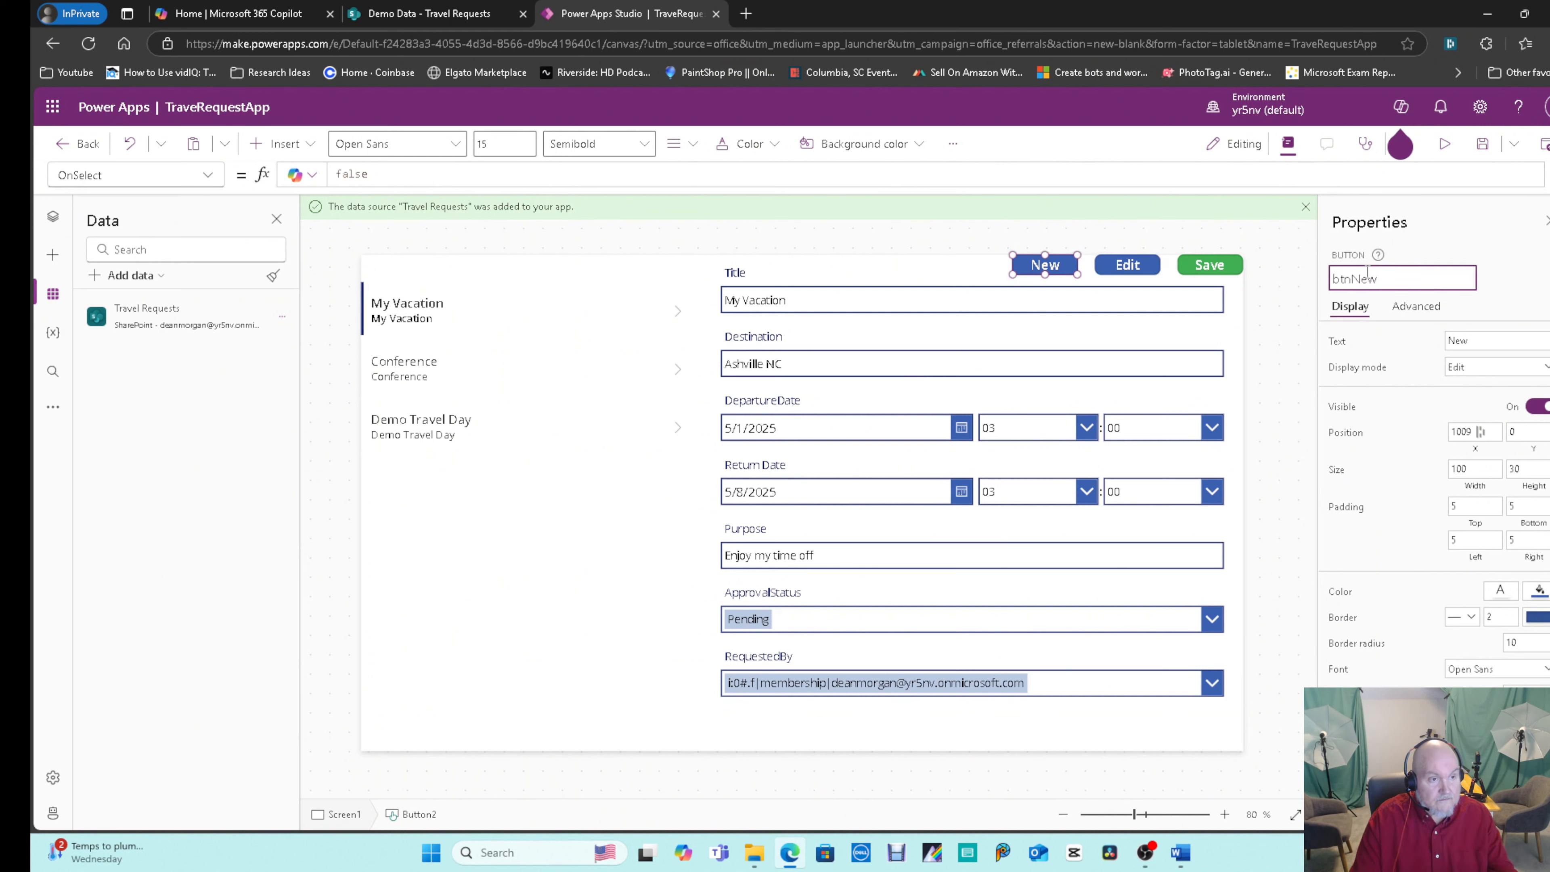
{"action": "key", "text": "Return"}
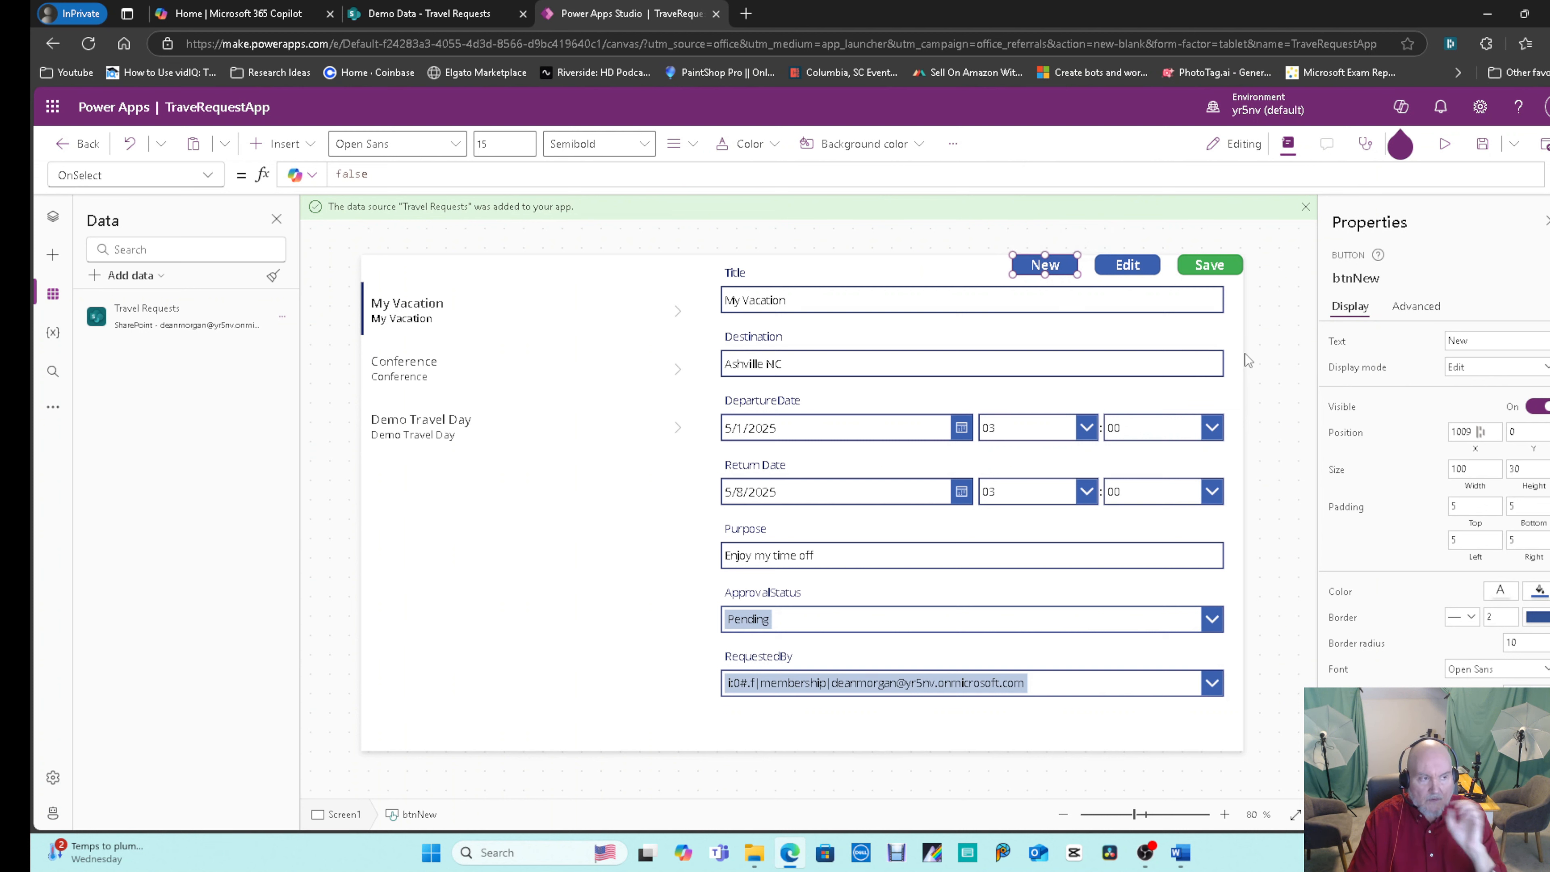
{"action": "left_click_drag", "start_coordinate": [1060, 272], "coordinate": [1135, 274]}
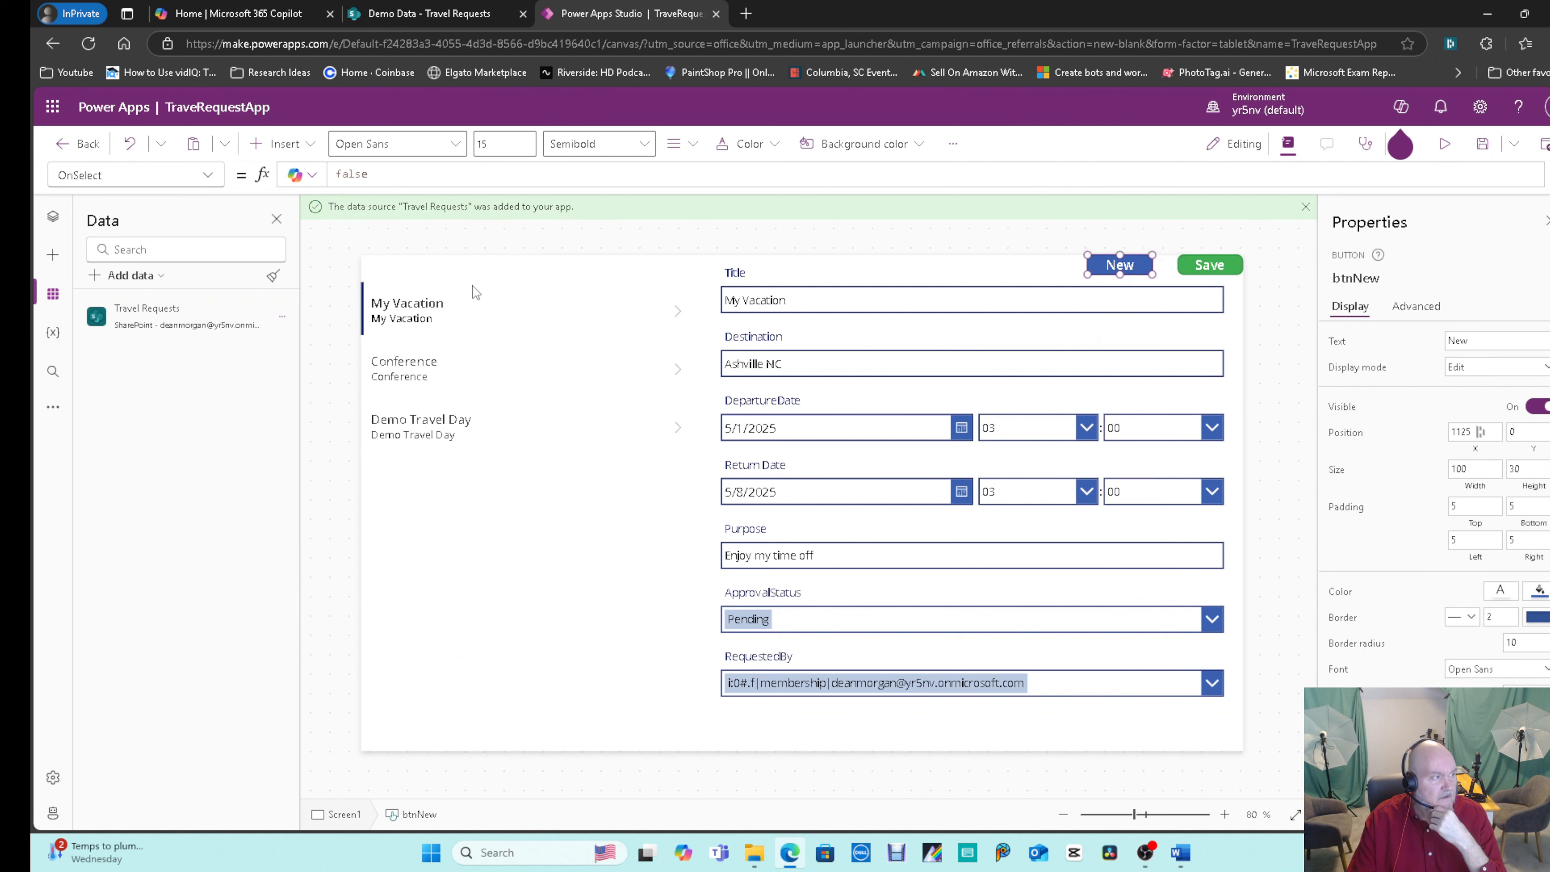
Replace the New button's OnSelect formula with NewForm(InputForm).
{"action": "double_click", "coordinate": [389, 175]}
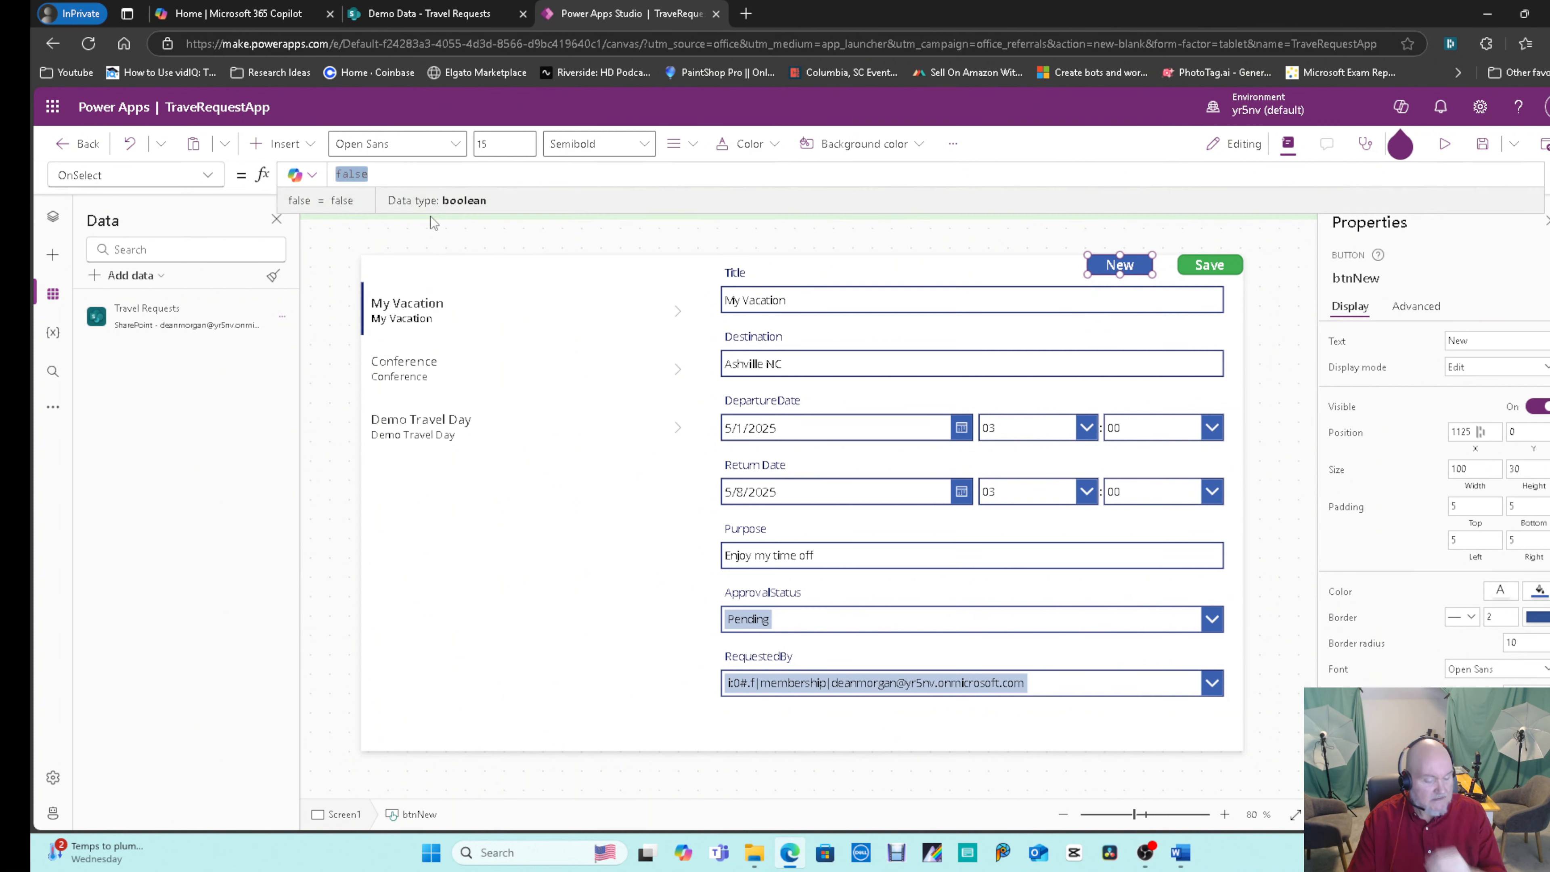
{"action": "type", "text": "NewForm(In"}
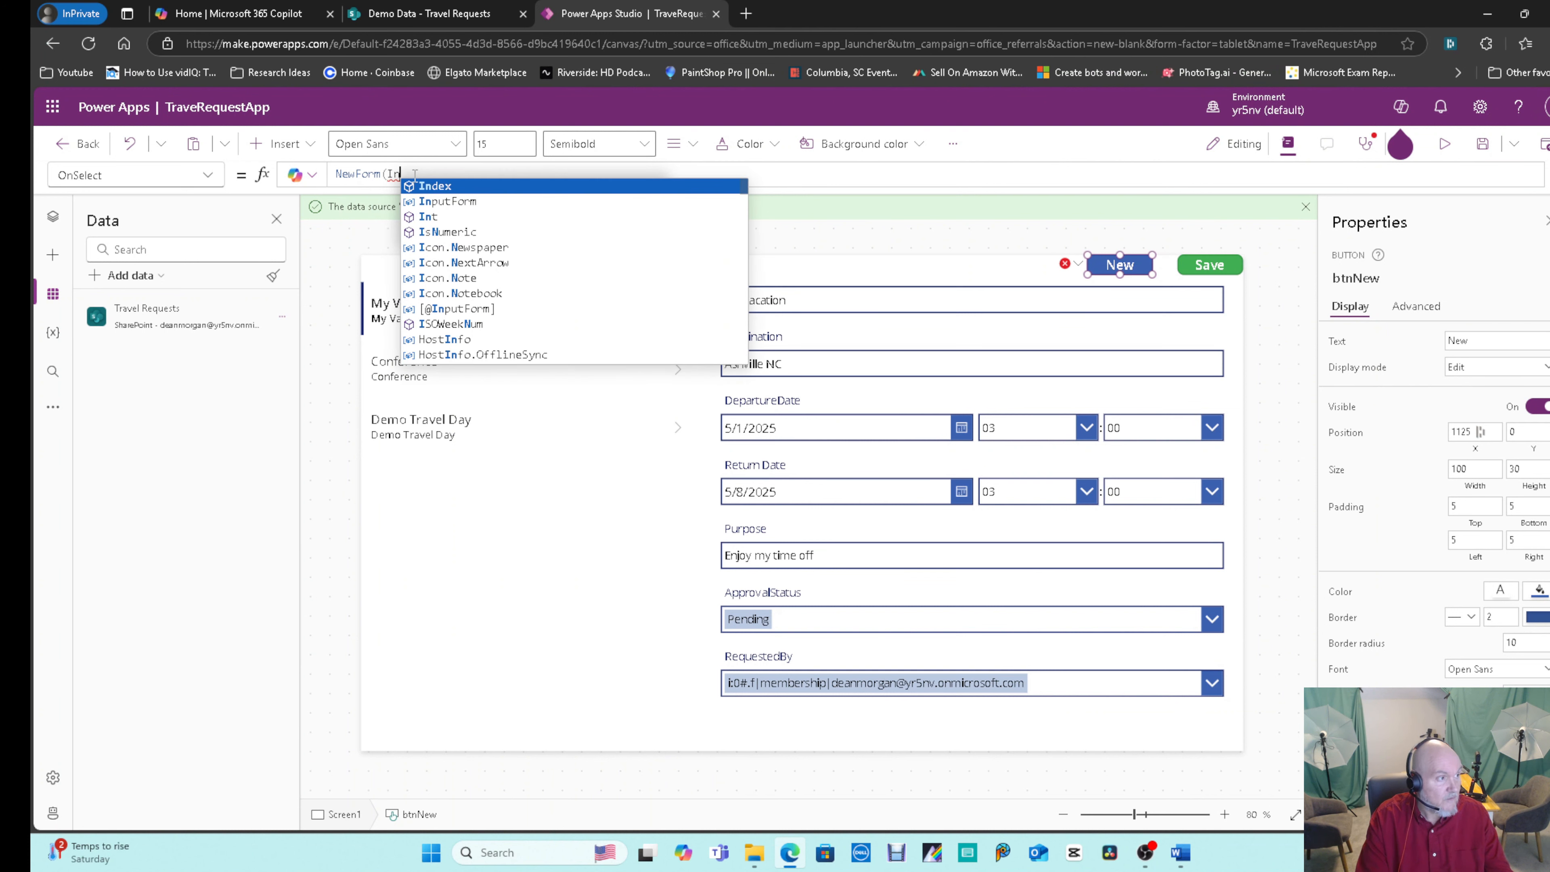
{"action": "key", "text": "Down"}
{"action": "key", "text": "Tab"}
{"action": "type", "text": ")"}
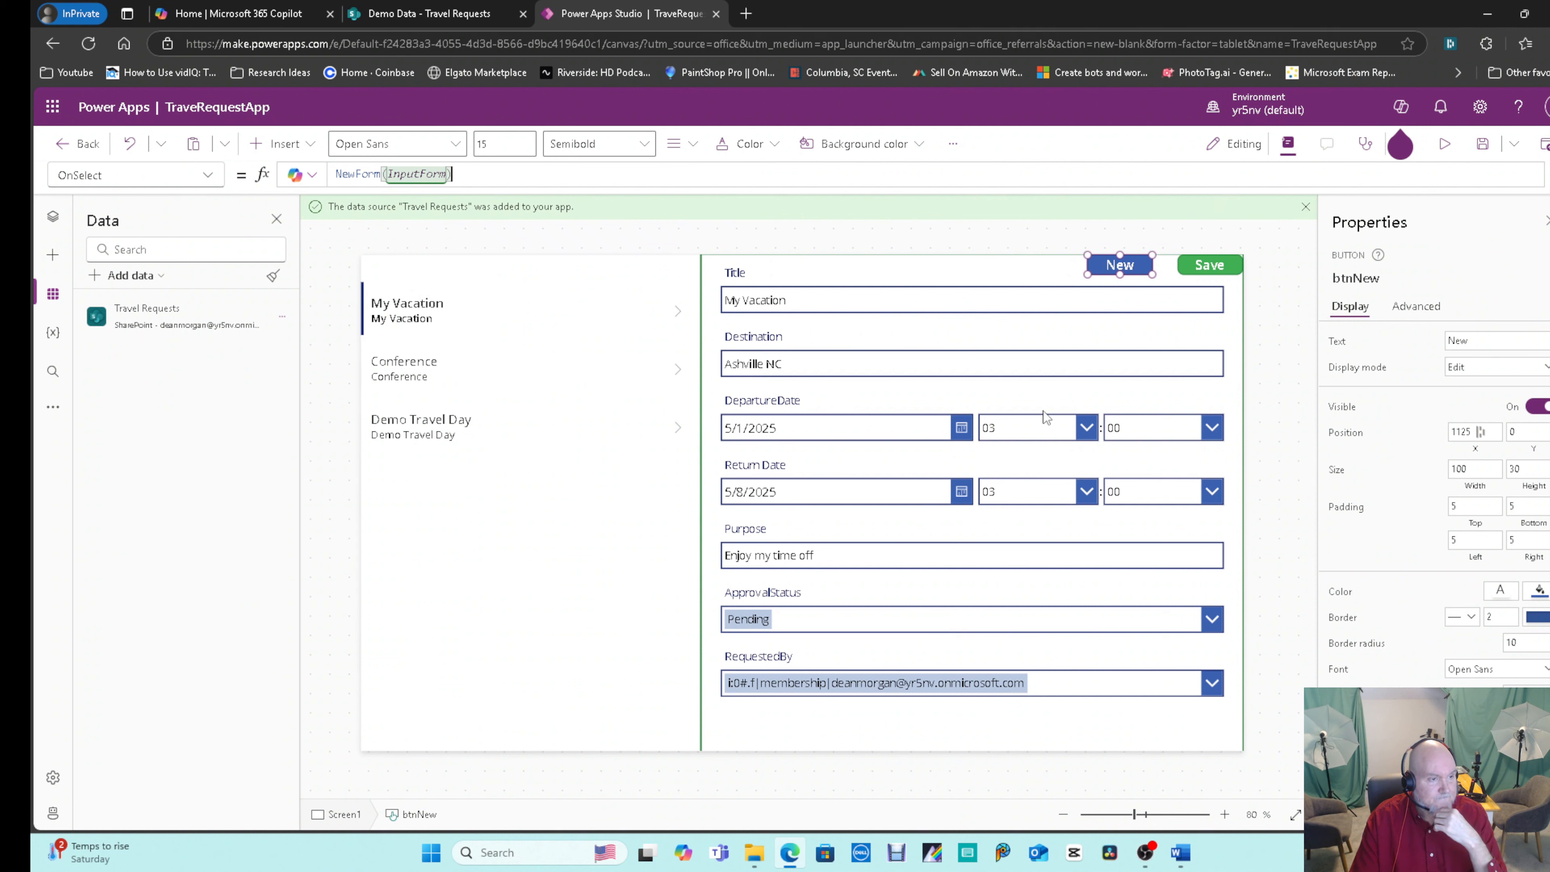
Lower the top edge of InputForm to about Y 47 so the form sits below the New and Save buttons.
{"action": "left_click", "coordinate": [1236, 393]}
{"action": "left_click", "coordinate": [1001, 717]}
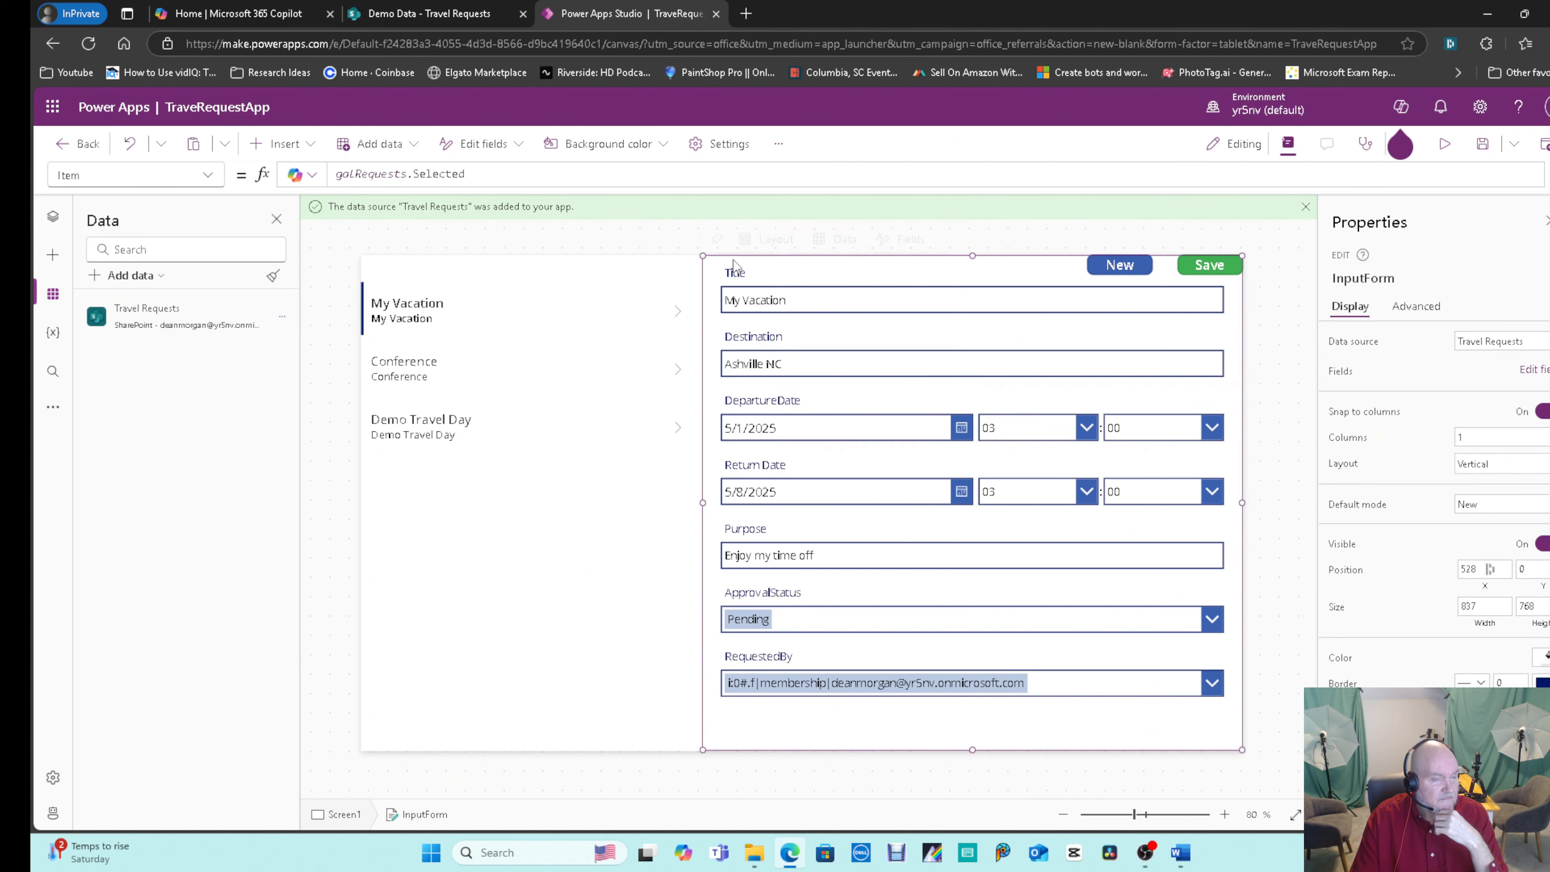
{"action": "left_click_drag", "start_coordinate": [971, 256], "coordinate": [969, 285]}
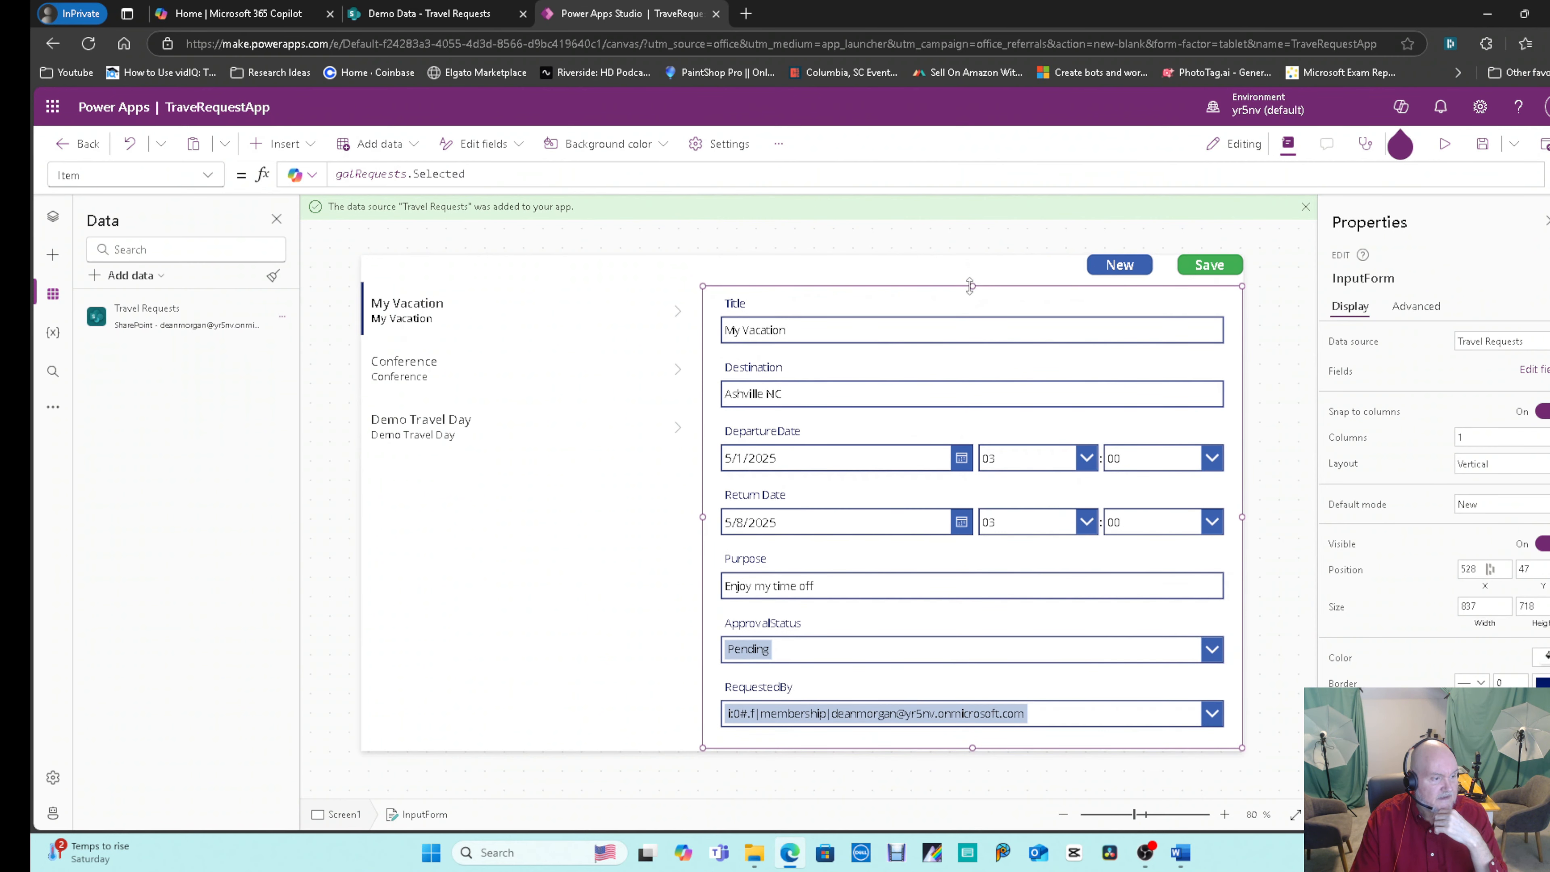
{"action": "left_click", "coordinate": [1051, 272]}
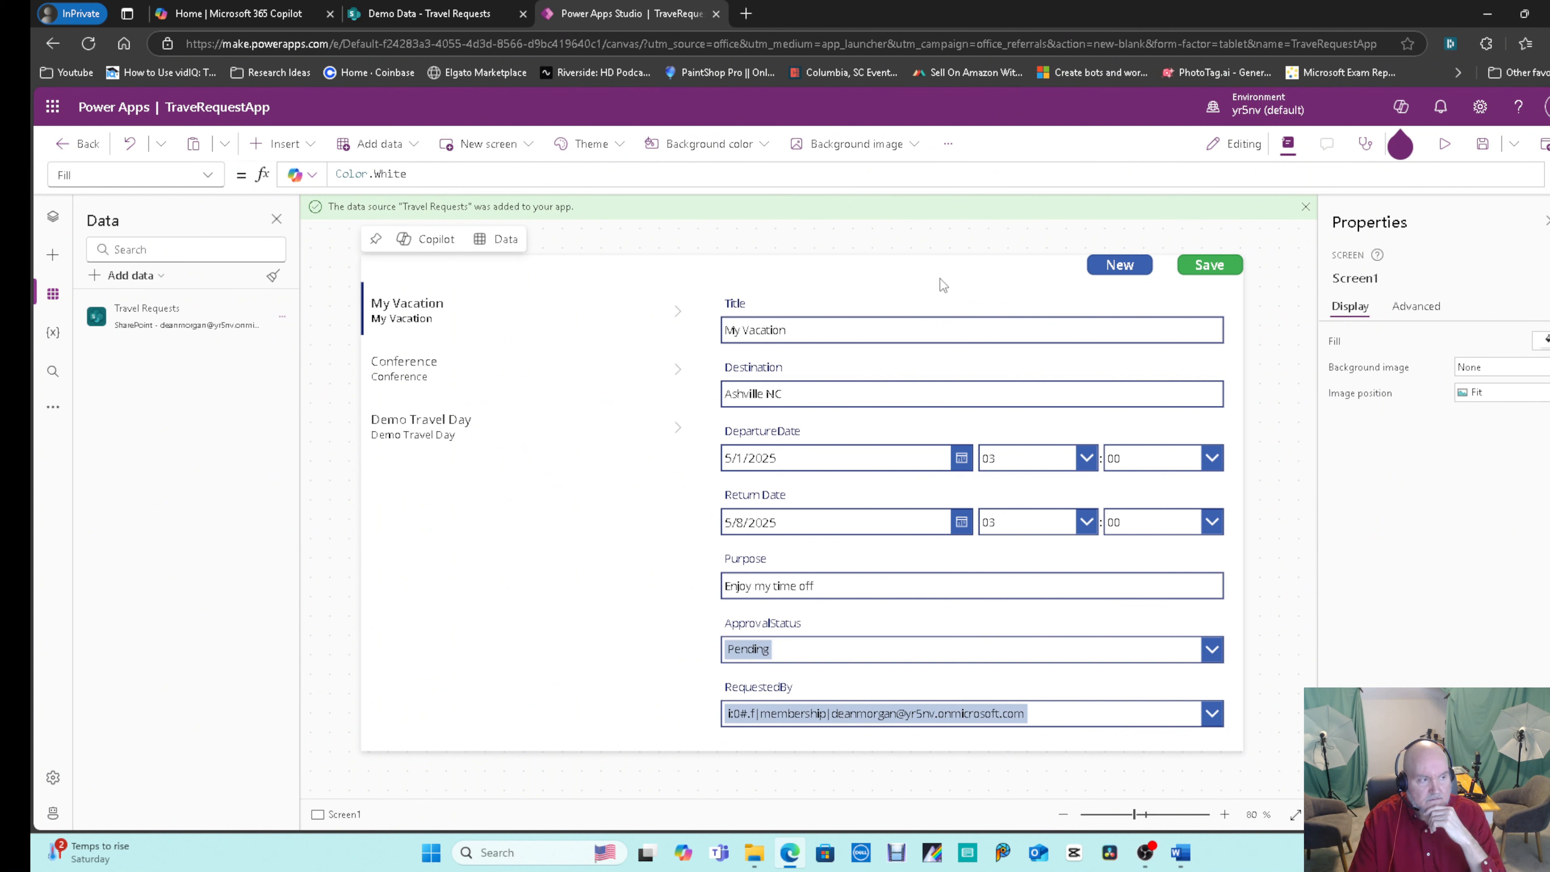
Copy the UpdateContext({buttontext:"Save"}) call from the OnSelect formula of the gallery's arrow icon.
{"action": "left_click", "coordinate": [1120, 265]}
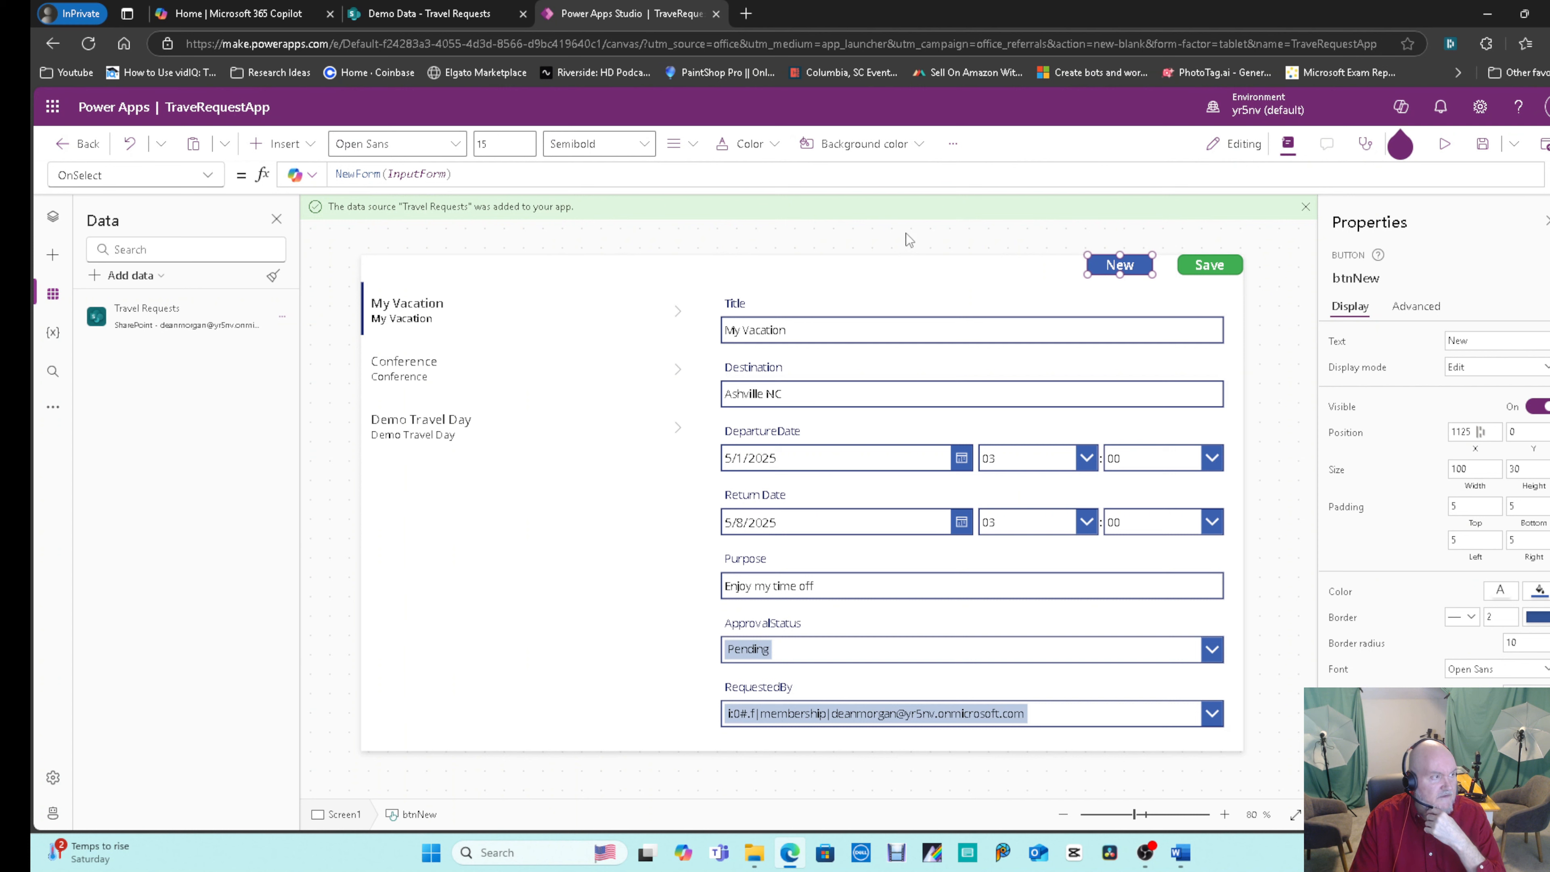
{"action": "left_click", "coordinate": [677, 313]}
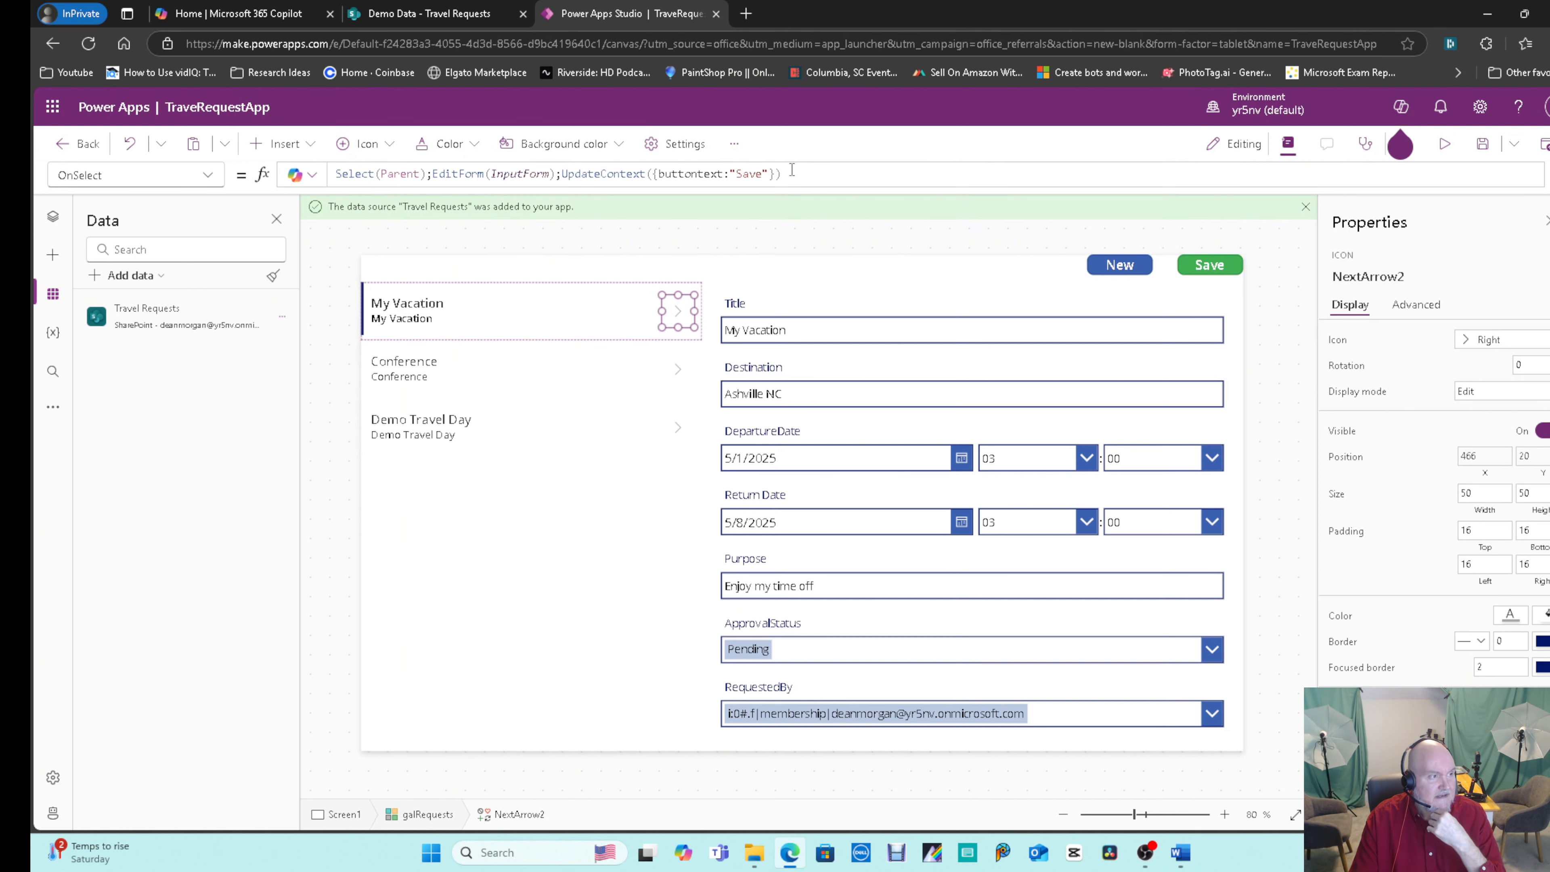
{"action": "left_click_drag", "start_coordinate": [783, 173], "coordinate": [561, 174]}
{"action": "key", "text": "ctrl+c"}
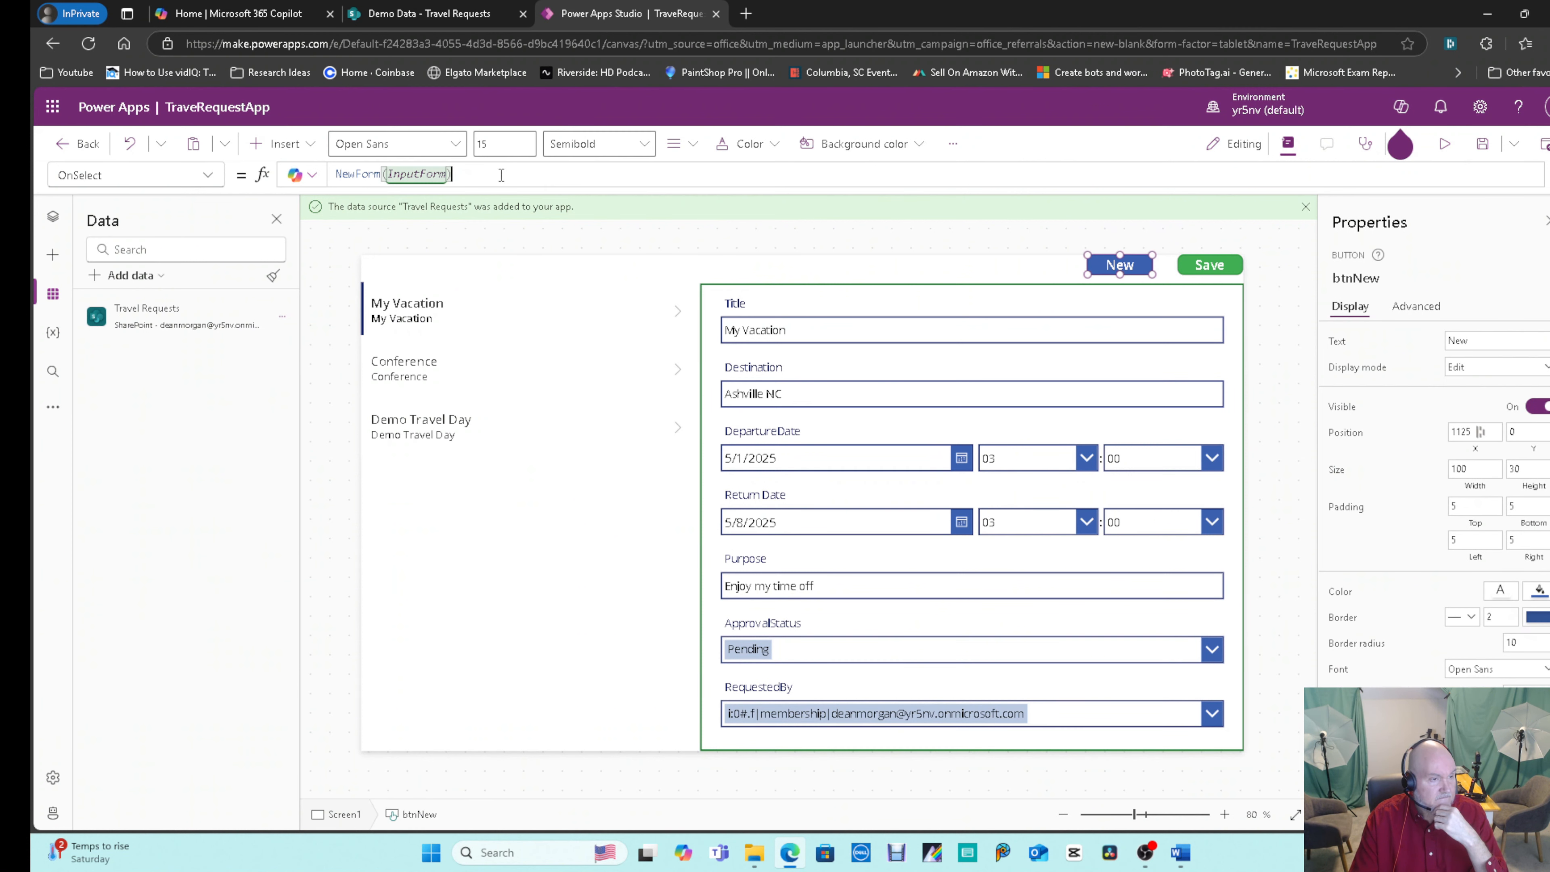
Append the copied call to the New button's OnSelect after NewForm(InputForm), changing it to UpdateContext({buttontext:"Submit"}).
{"action": "type", "text": ";"}
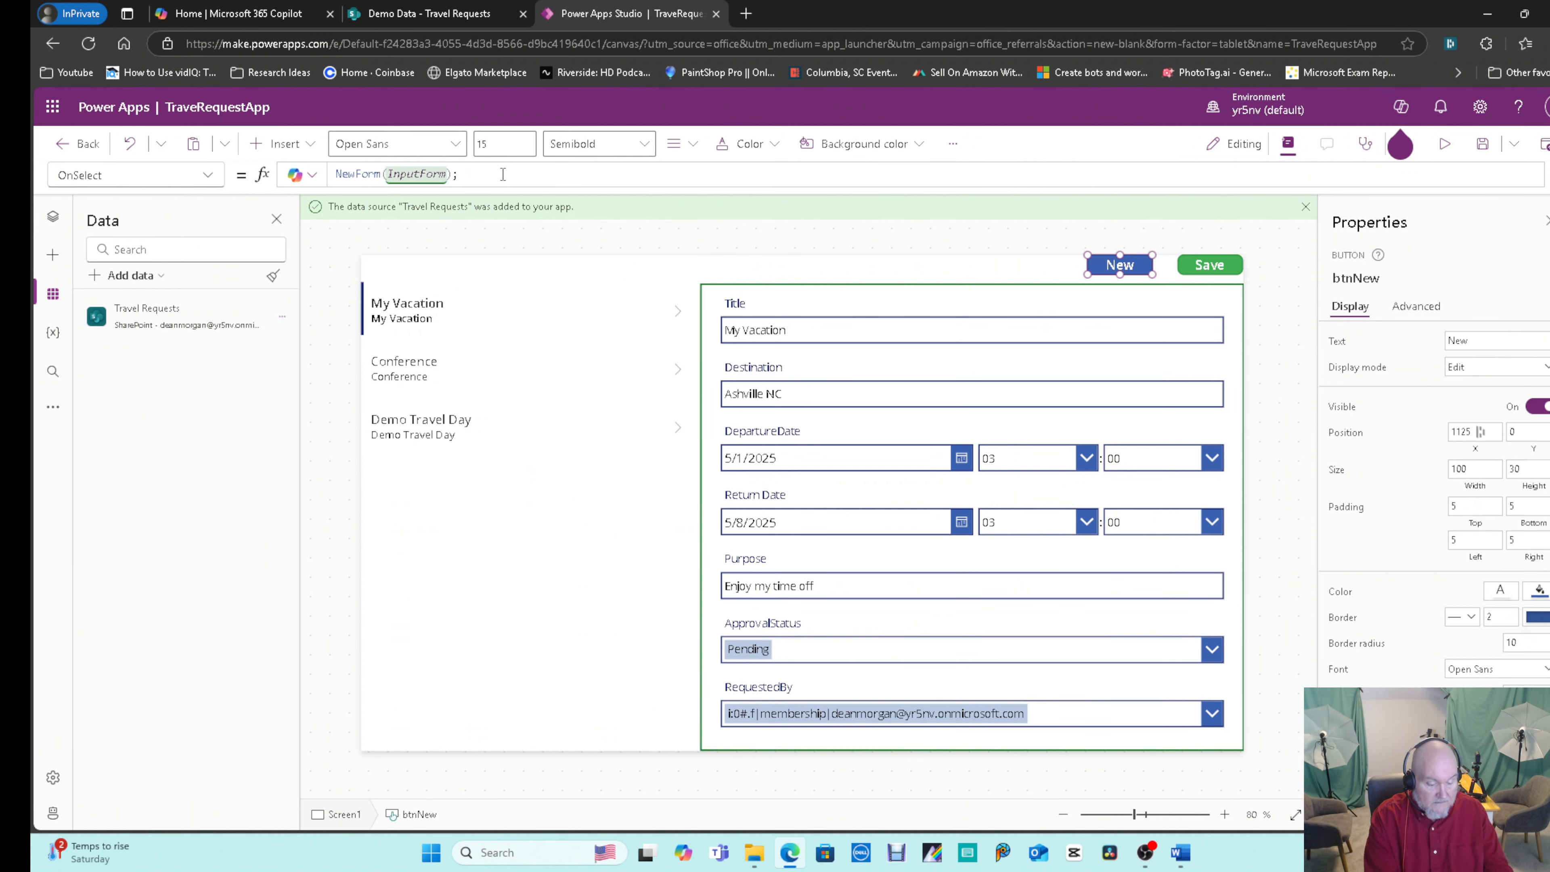
{"action": "key", "text": "ctrl+v"}
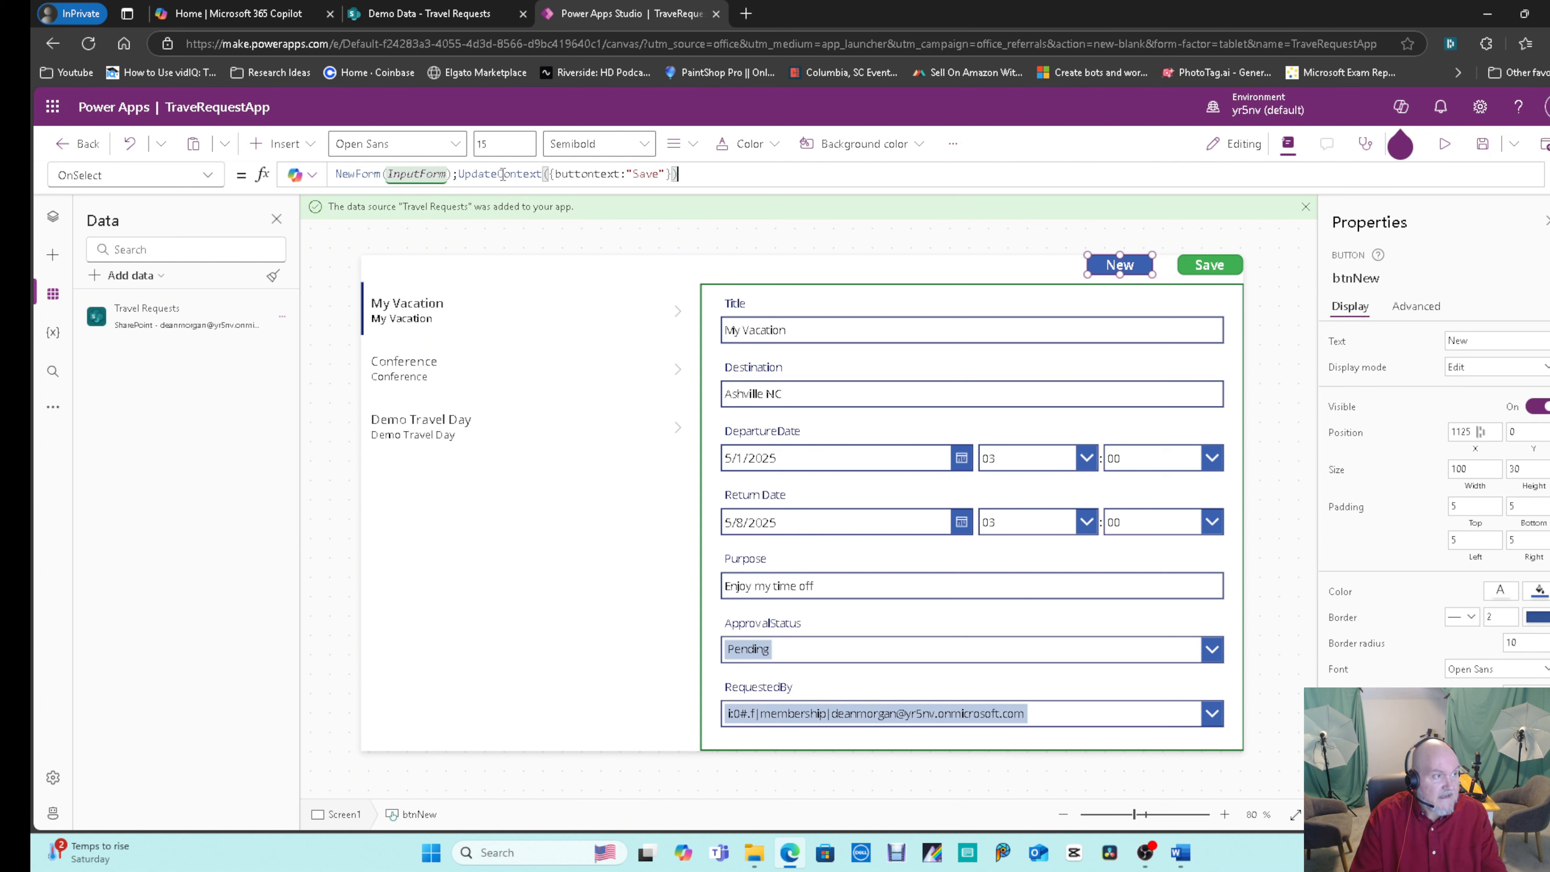
{"action": "key", "text": "Left"}
{"action": "key", "text": "Left"}
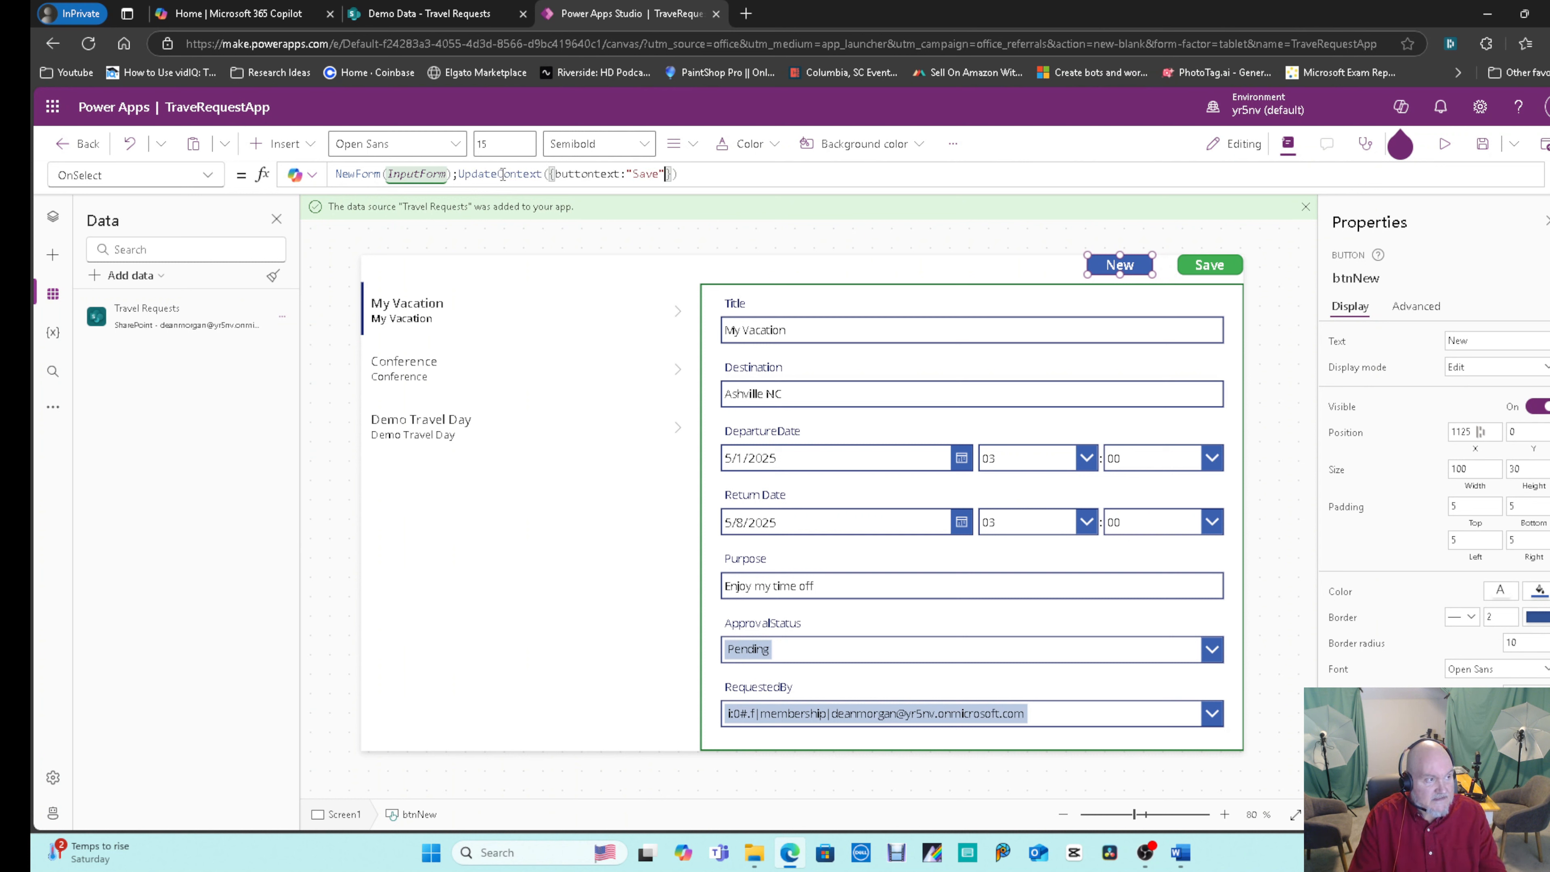
{"action": "key", "text": "BackSpace"}
{"action": "key", "text": "BackSpace"}
{"action": "key", "text": "BackSpace"}
{"action": "type", "text": "un"}
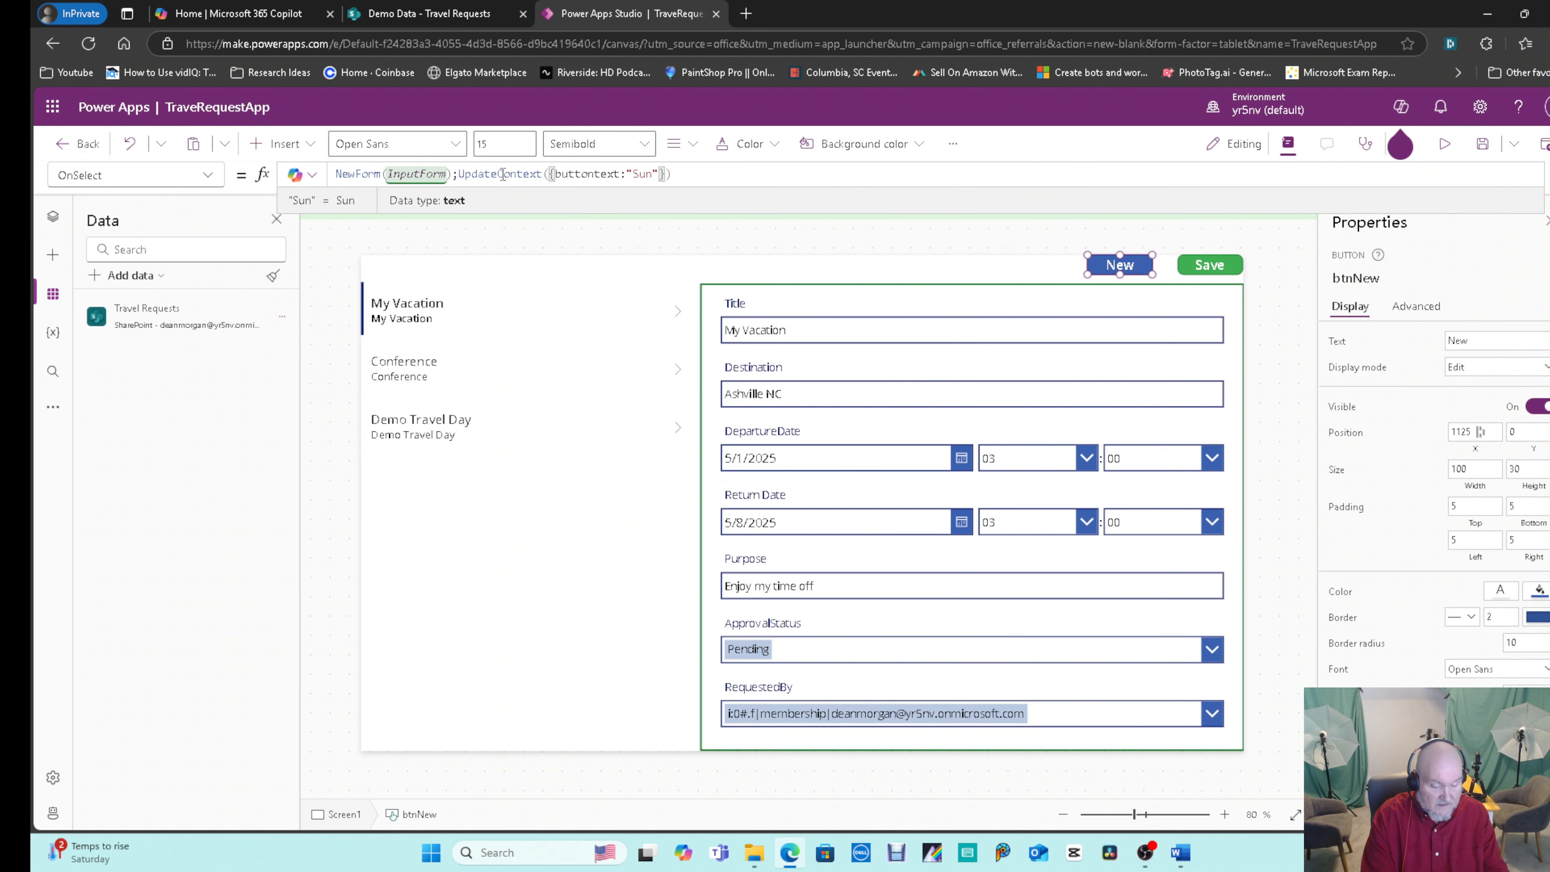
{"action": "left_click", "coordinate": [648, 238]}
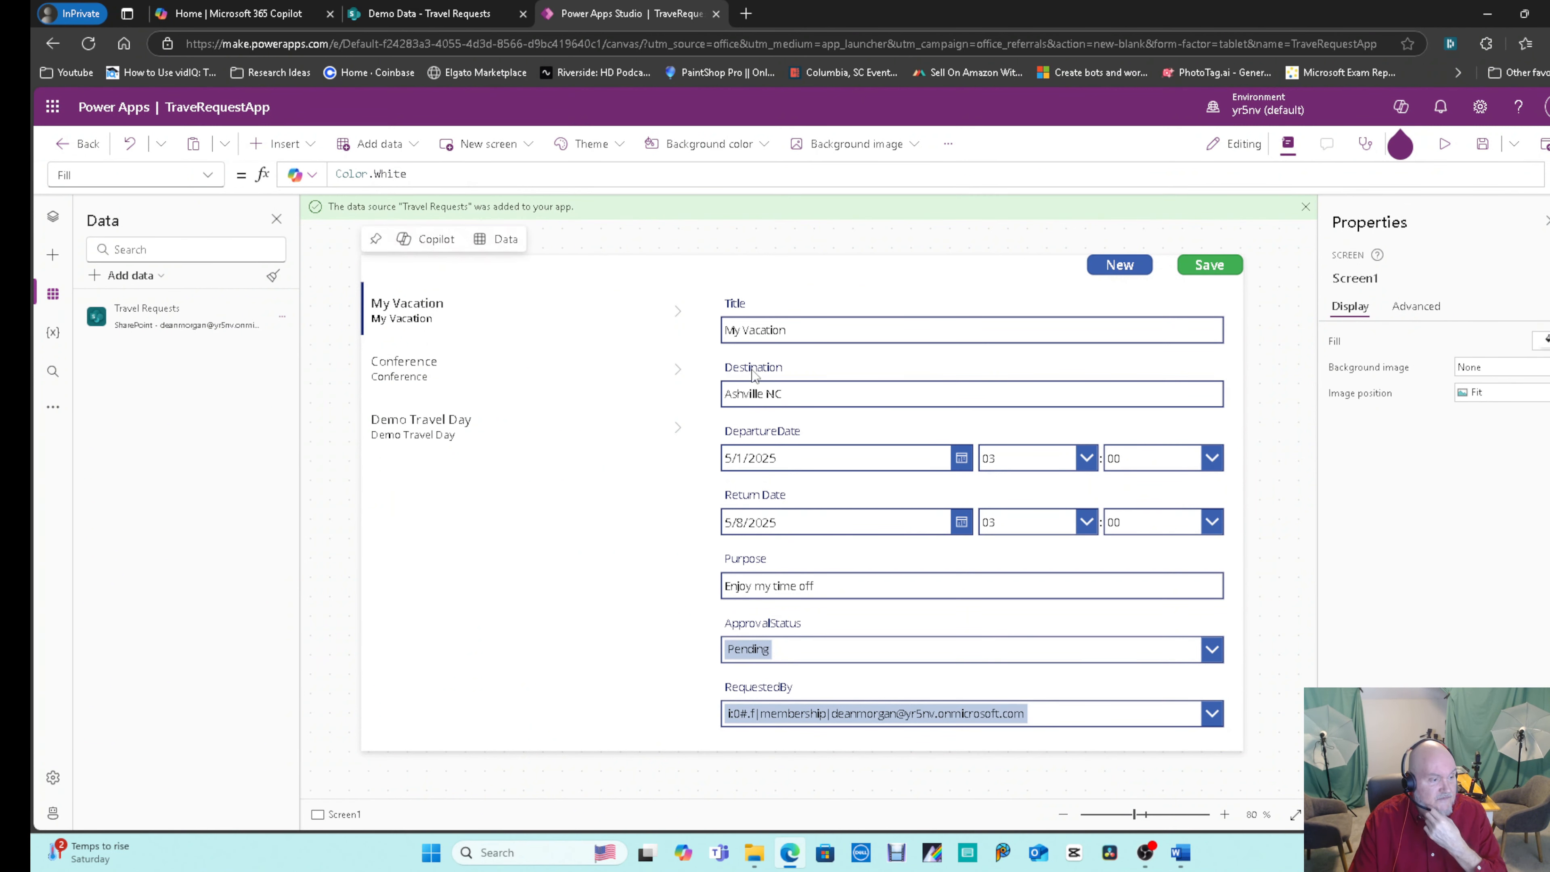
Preview the app, test the New button on the form, and return to editing.
{"action": "left_click", "coordinate": [1119, 266]}
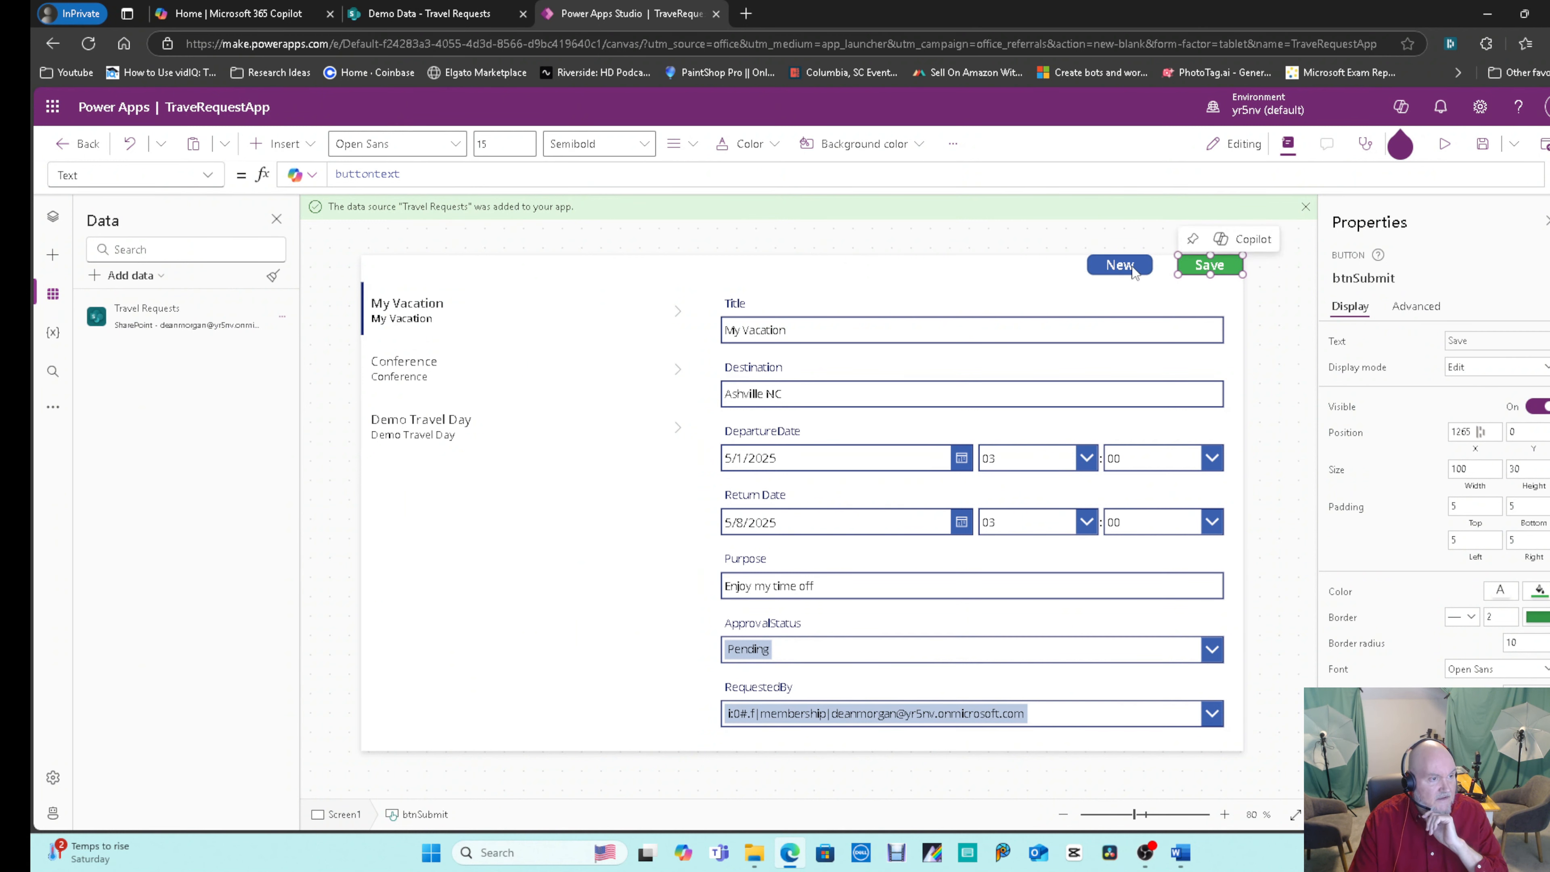
{"action": "left_click", "coordinate": [1444, 144]}
{"action": "left_click", "coordinate": [1195, 186]}
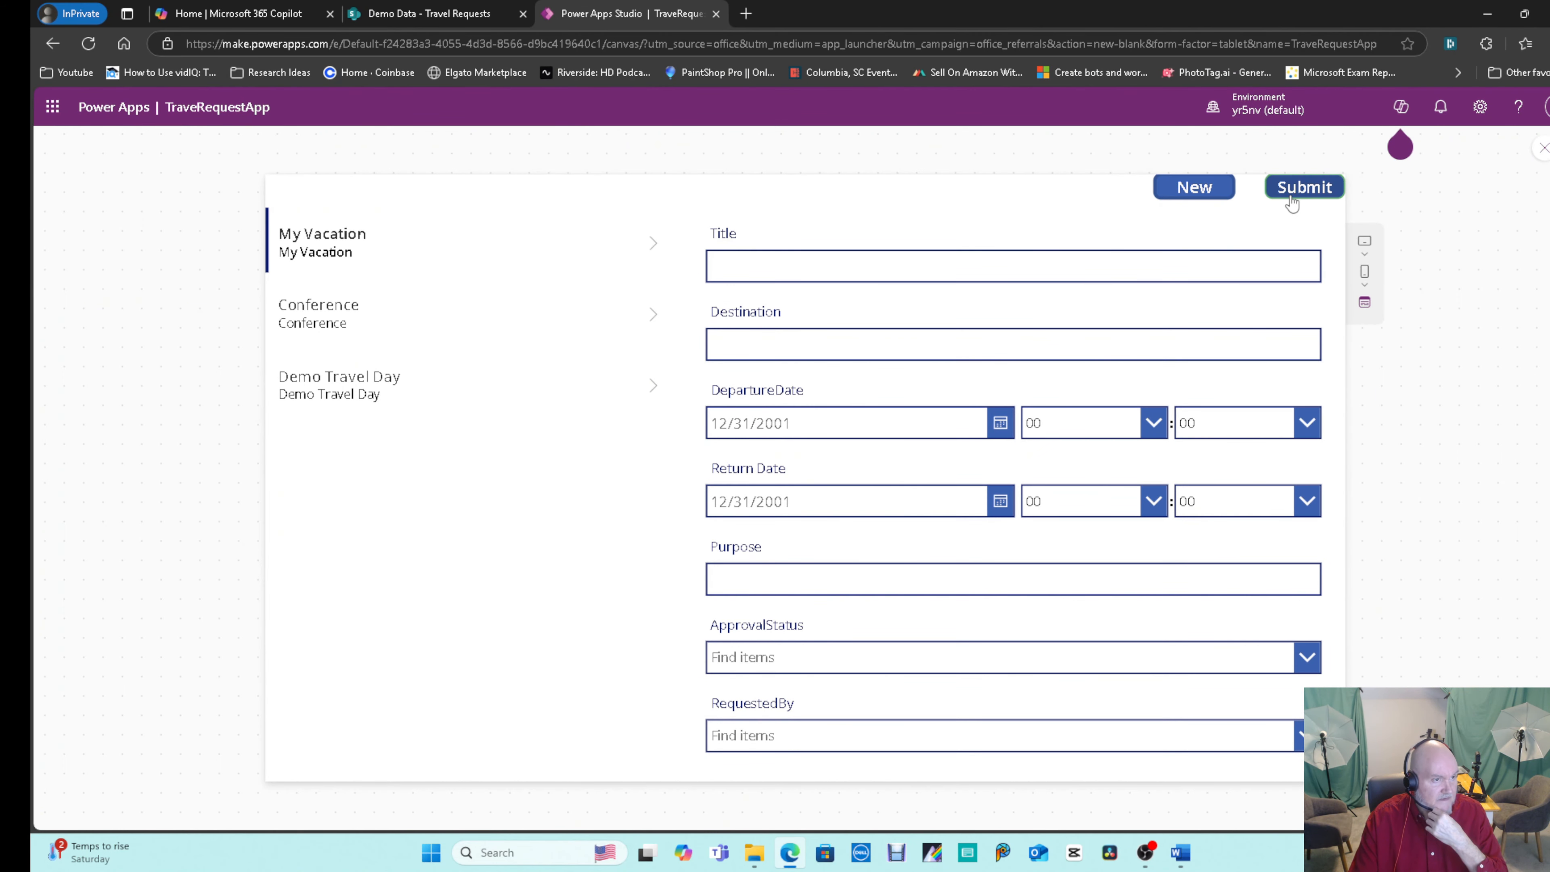
{"action": "left_click", "coordinate": [1541, 151]}
{"action": "left_click", "coordinate": [987, 528]}
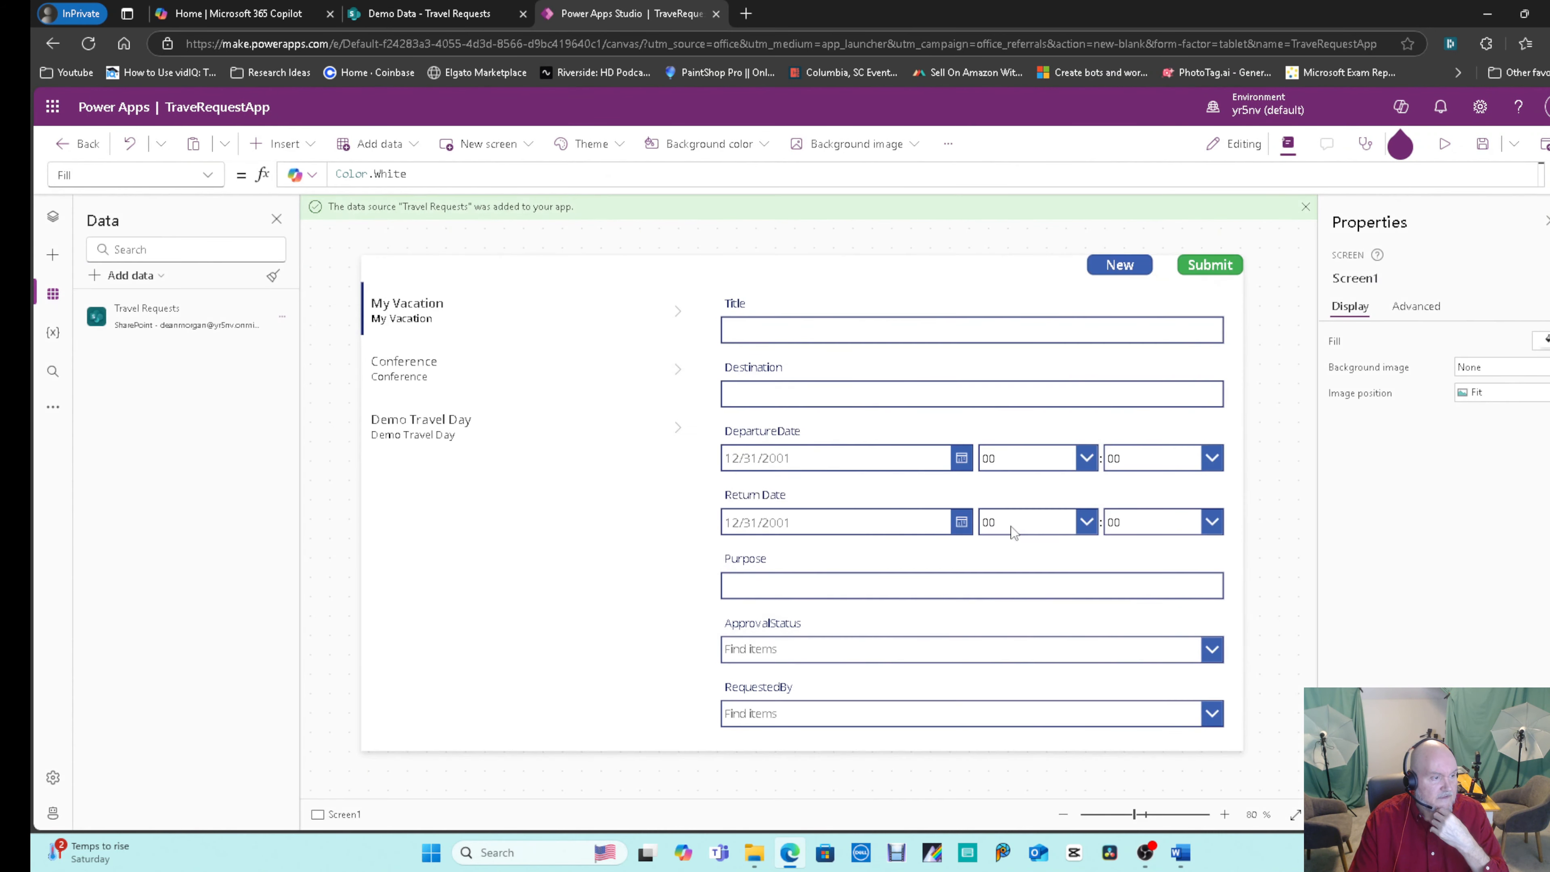
Preview the app again and fill in the new request with title Christmas Trip and destination Familys Home.
{"action": "left_click", "coordinate": [617, 493]}
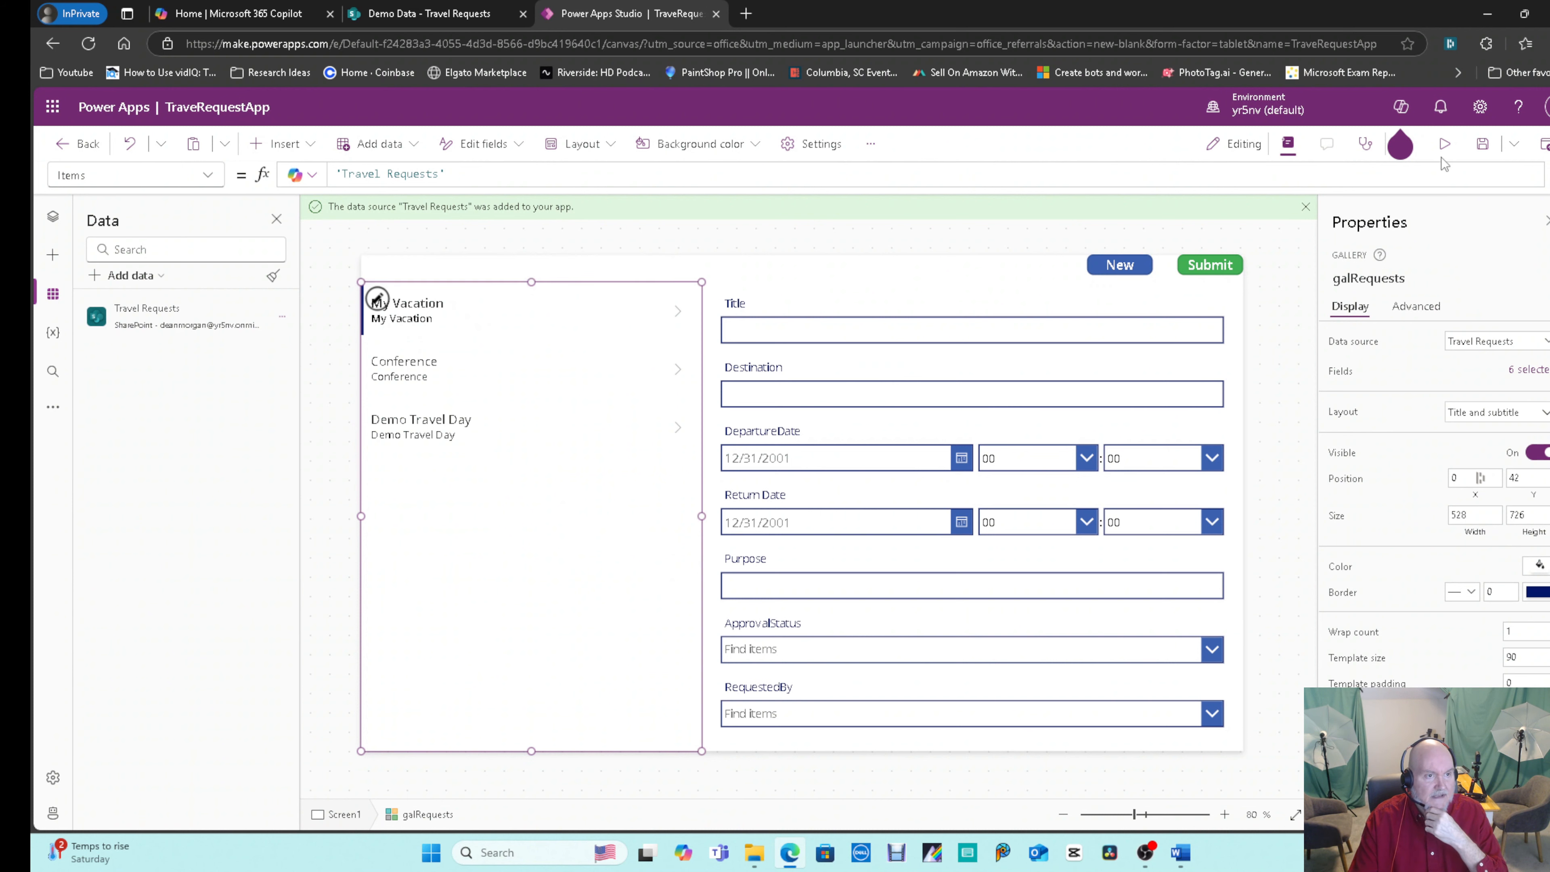
{"action": "left_click", "coordinate": [1444, 144]}
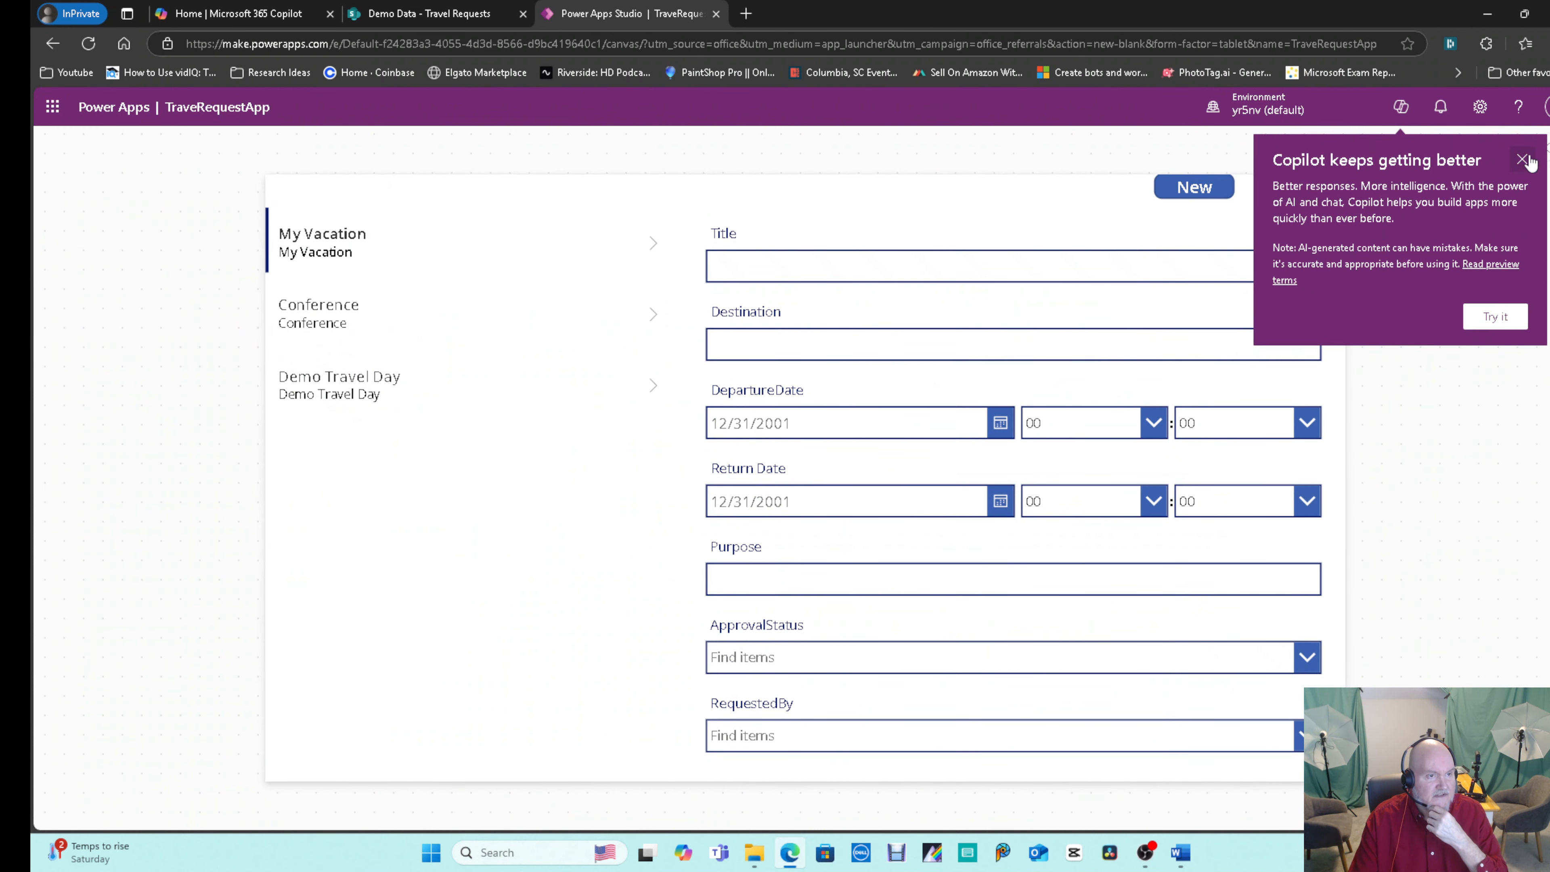
{"action": "left_click", "coordinate": [1524, 161]}
{"action": "left_click", "coordinate": [1002, 270]}
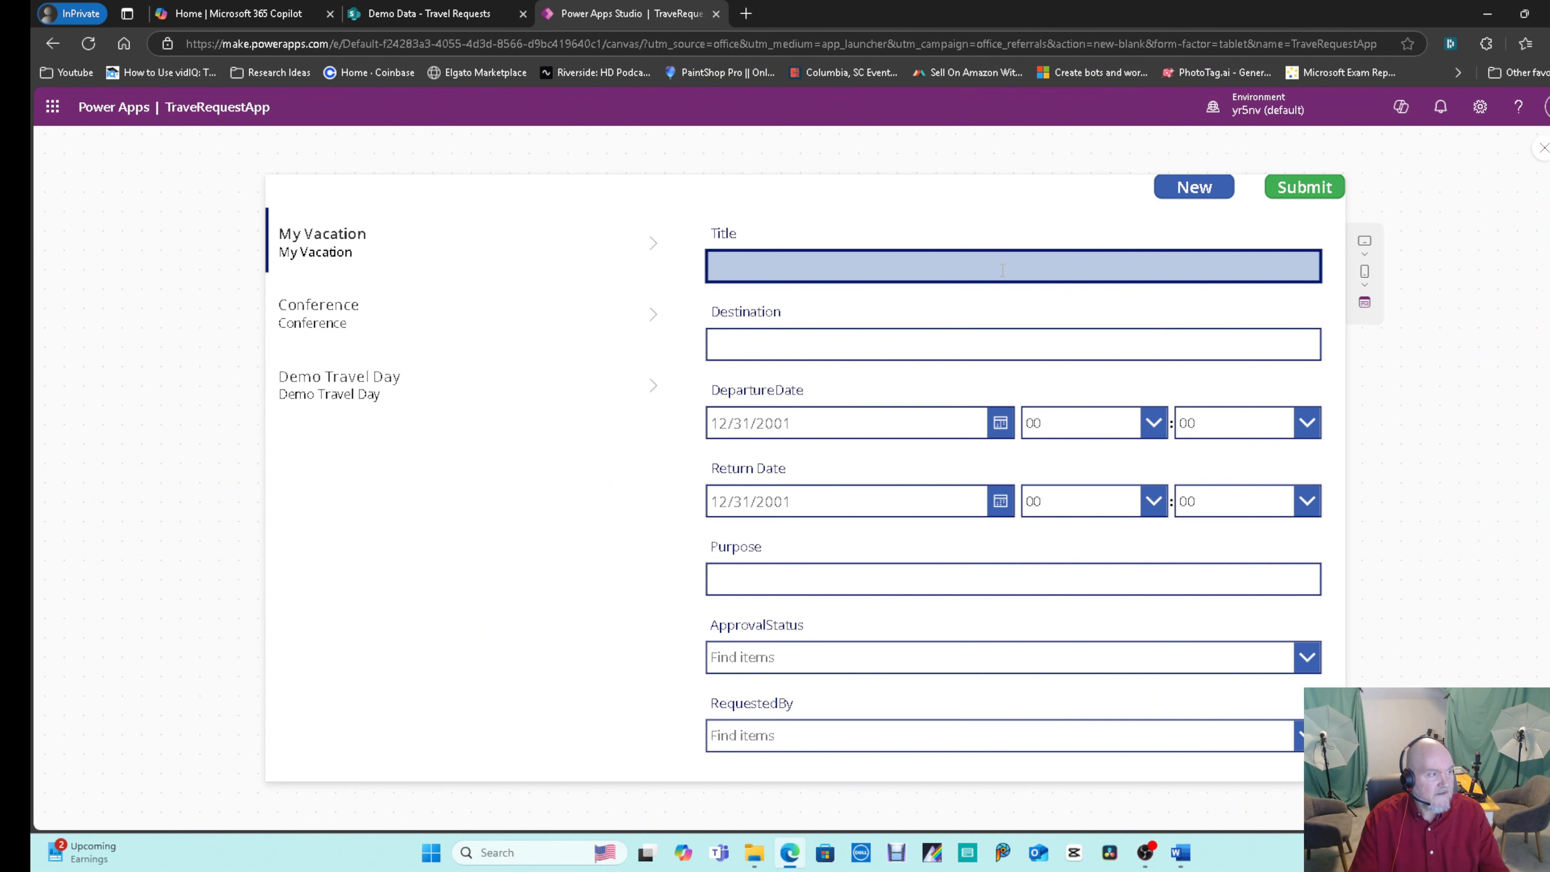
{"action": "type", "text": "Christm"}
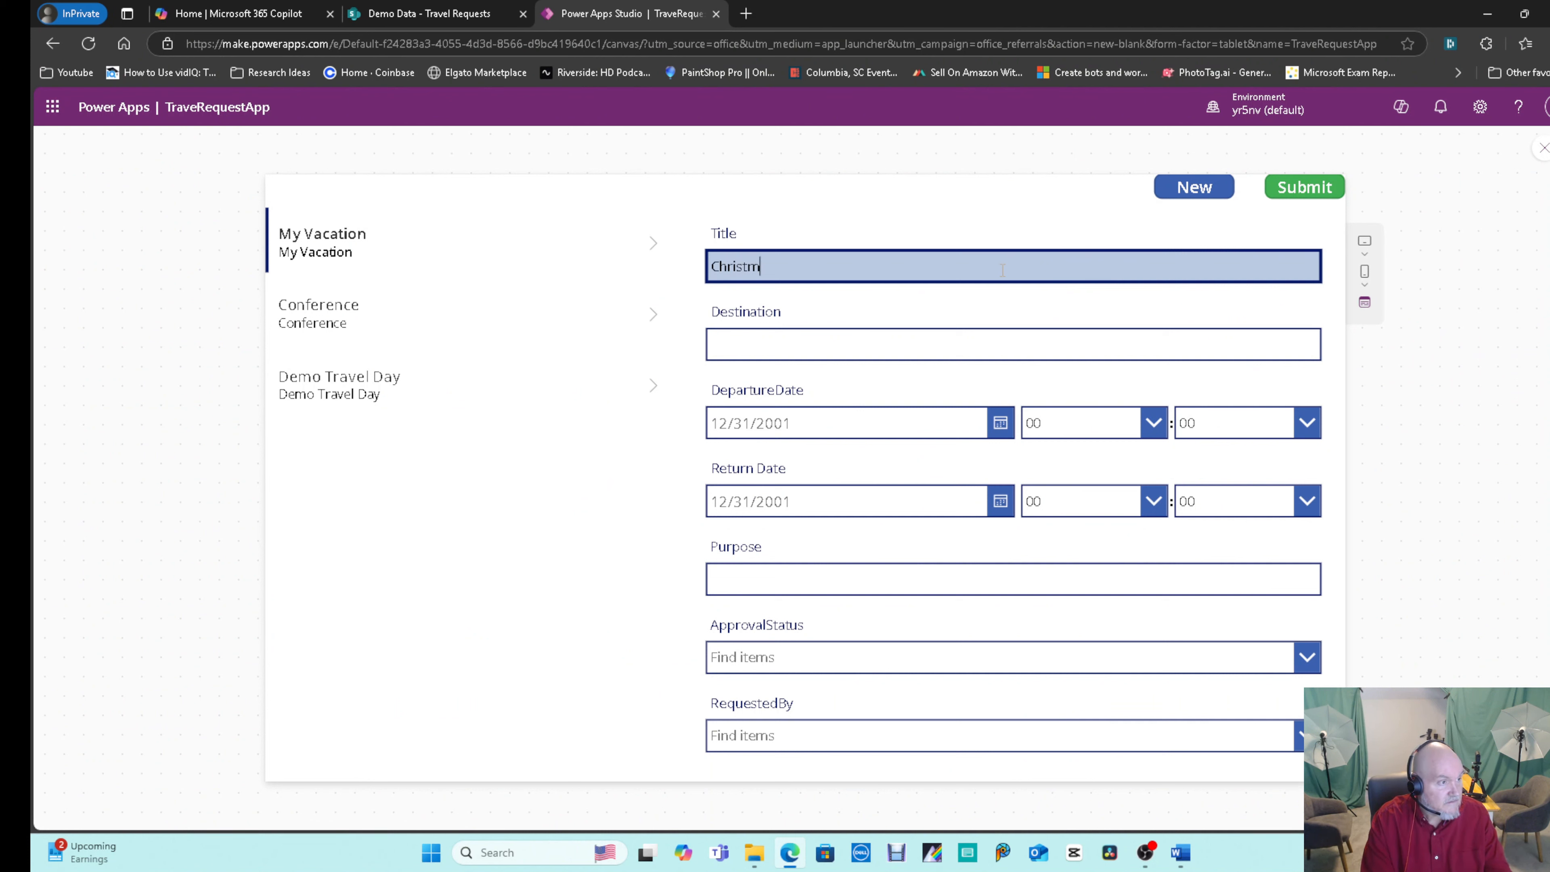
{"action": "type", "text": "as Trip"}
{"action": "left_click", "coordinate": [935, 339]}
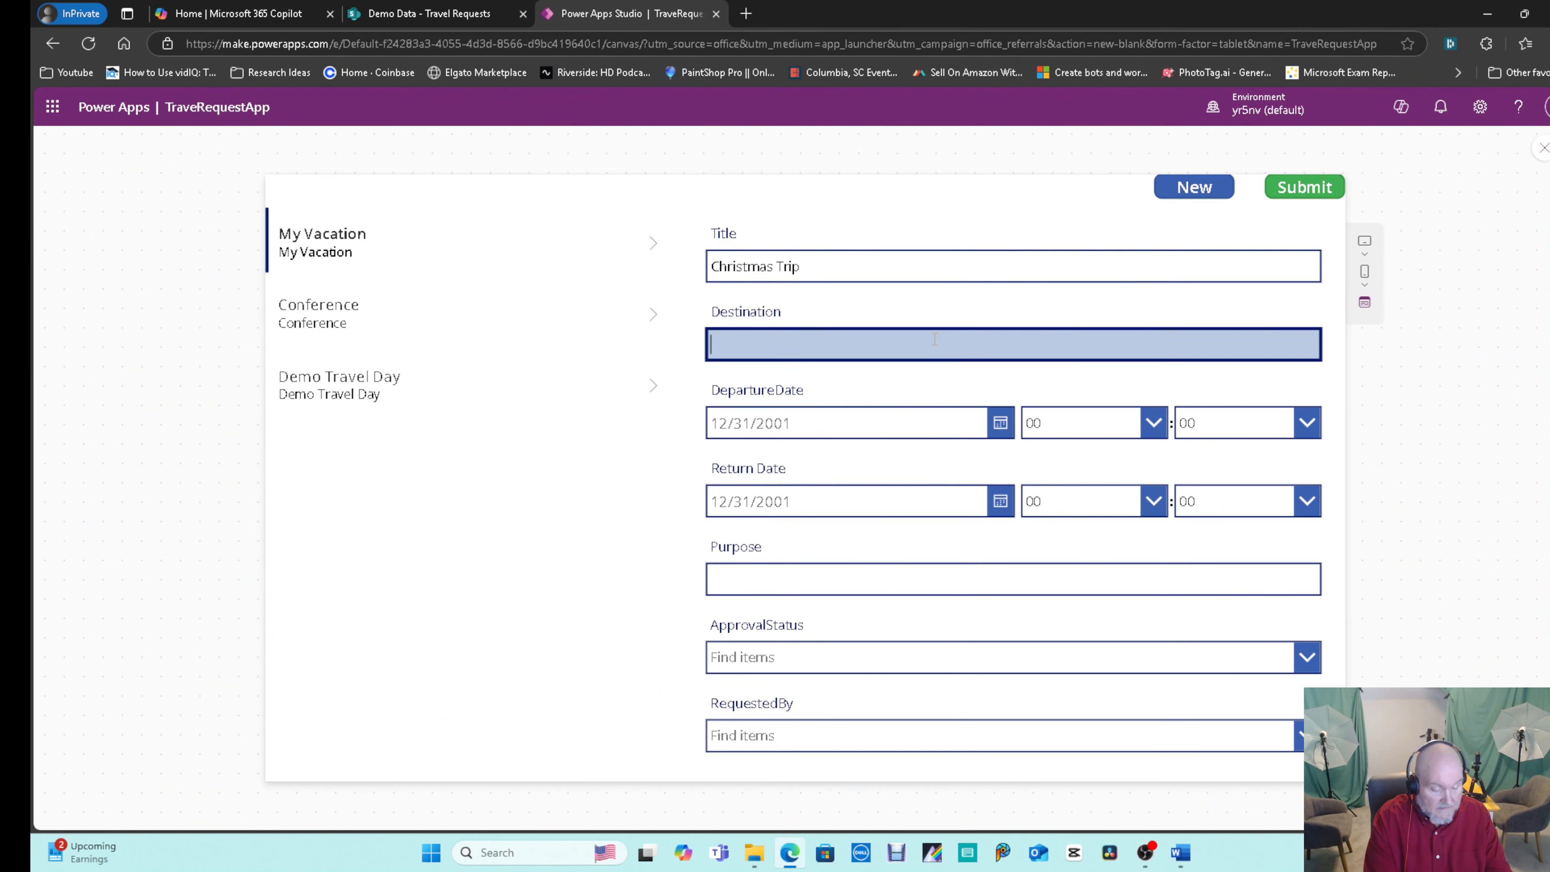
{"action": "type", "text": "Familys Home"}
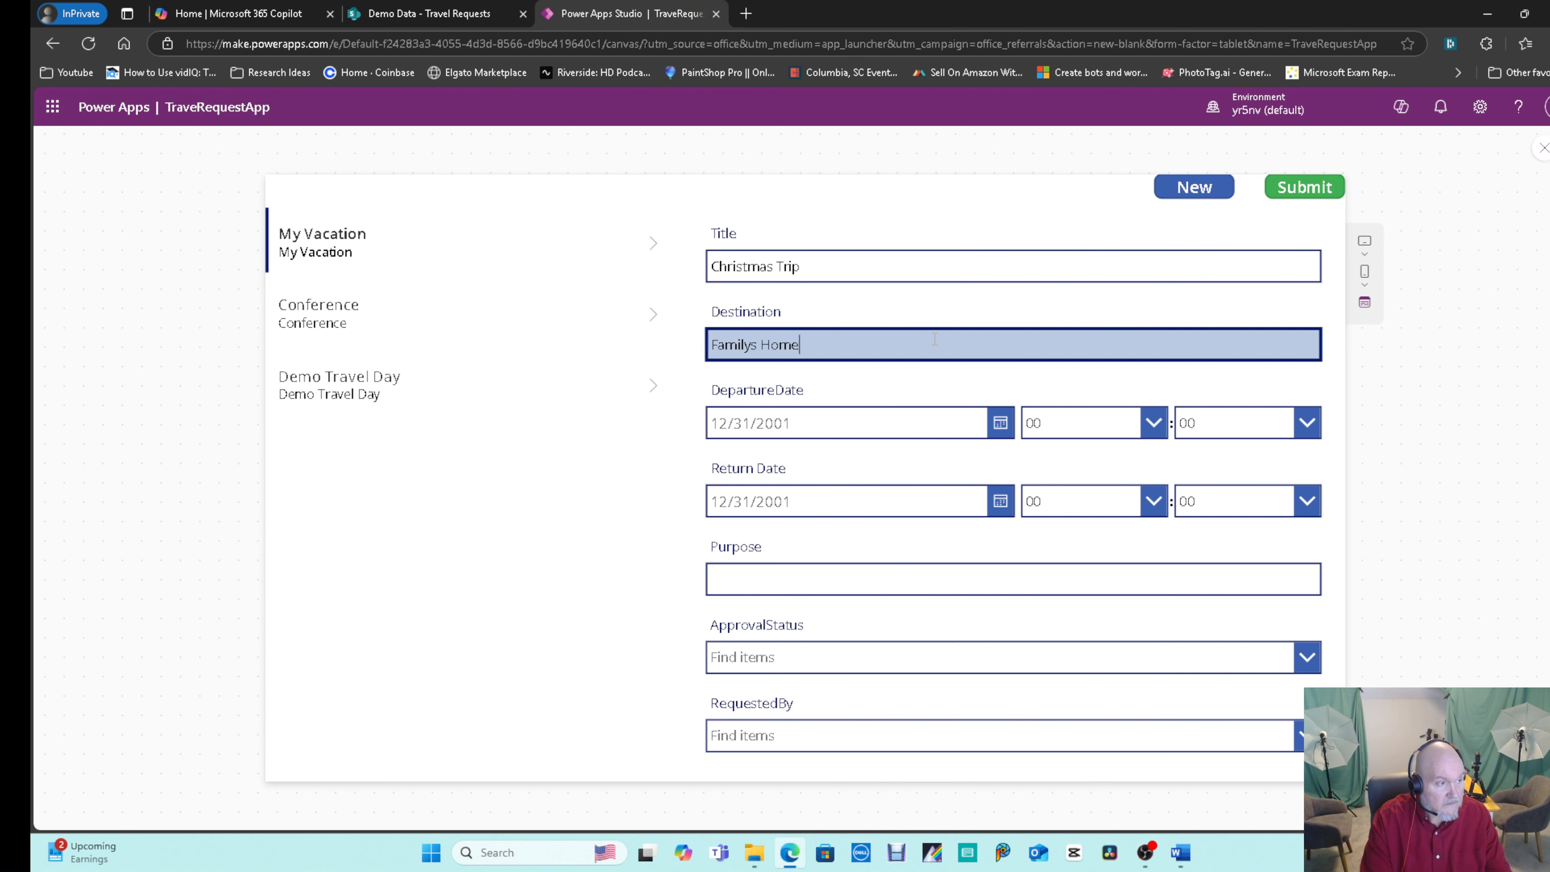
Set the request's departure date to 12/22/2025 and its return date to 12/31/2025.
{"action": "left_click", "coordinate": [1001, 424]}
{"action": "left_click", "coordinate": [959, 487]}
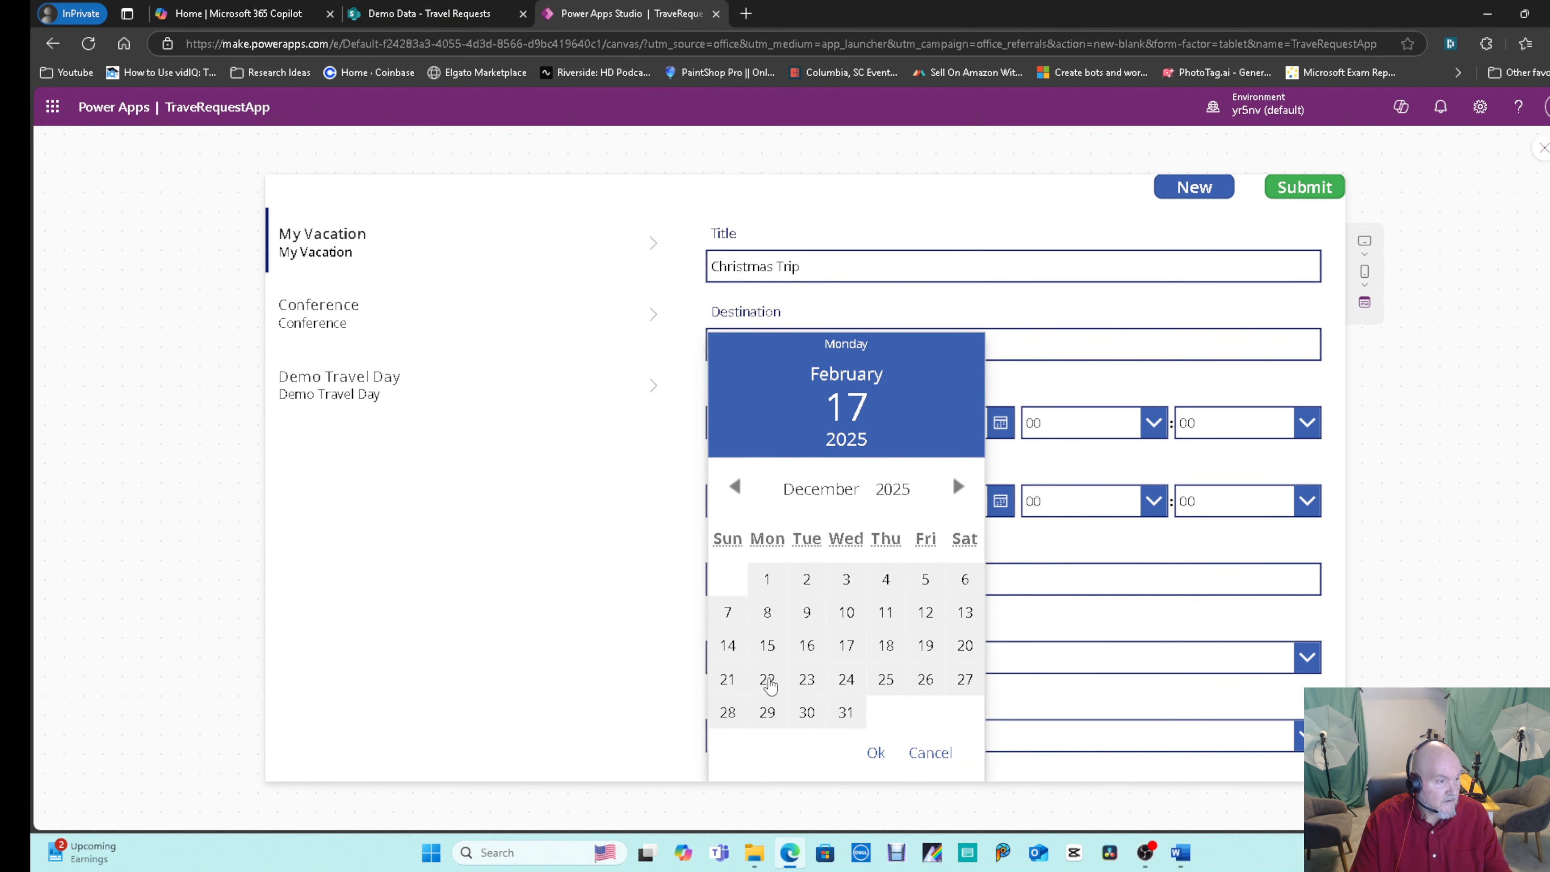
{"action": "left_click", "coordinate": [767, 680]}
{"action": "left_click", "coordinate": [883, 752]}
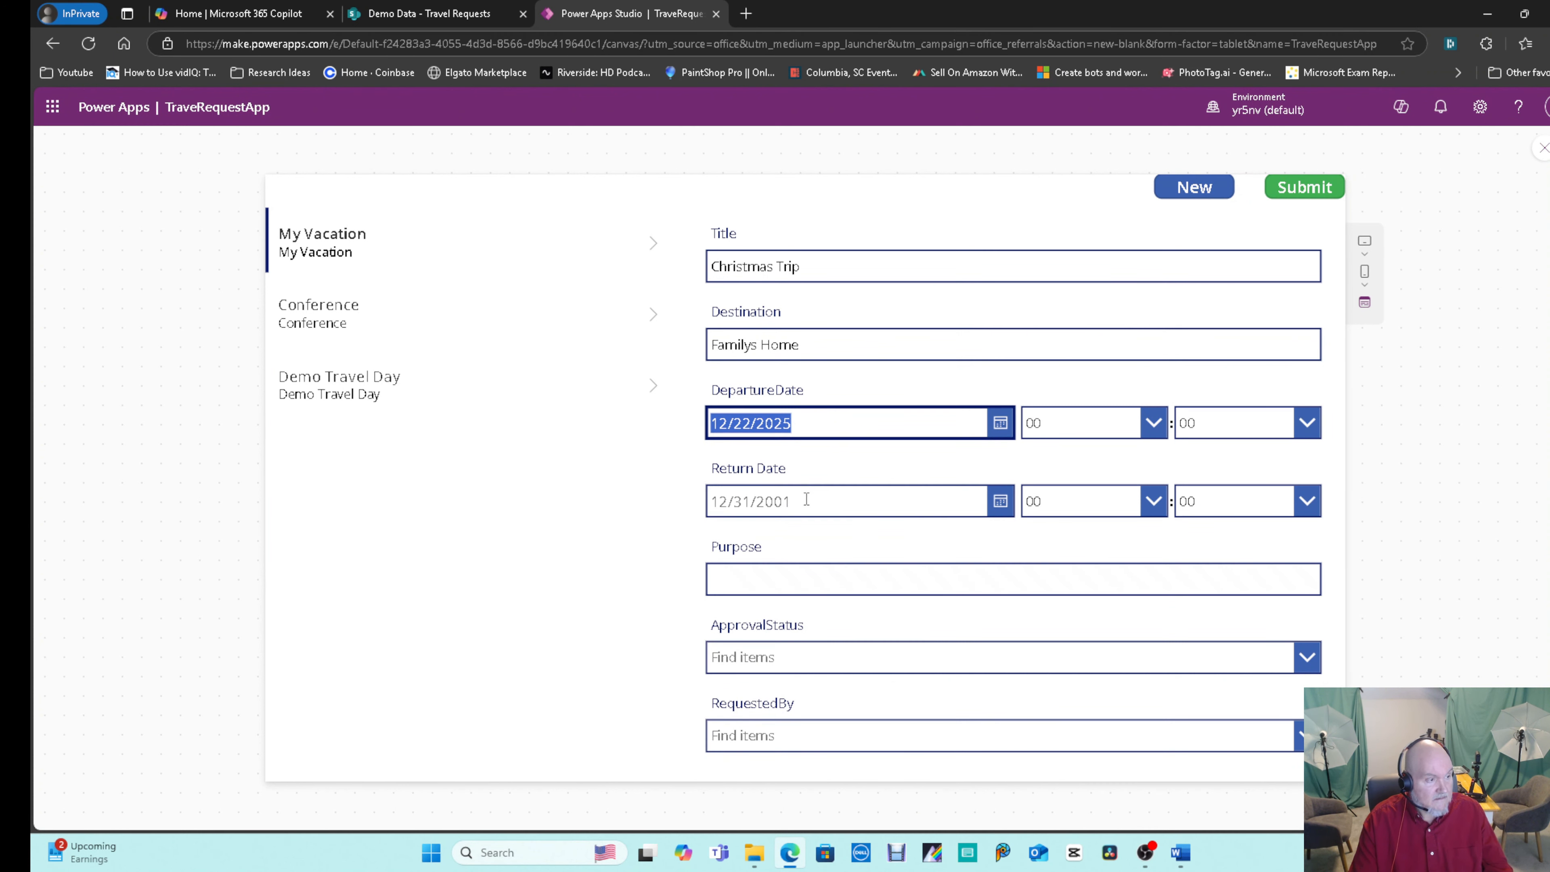
{"action": "left_click", "coordinate": [724, 501]}
{"action": "type", "text": "12/22/2025"}
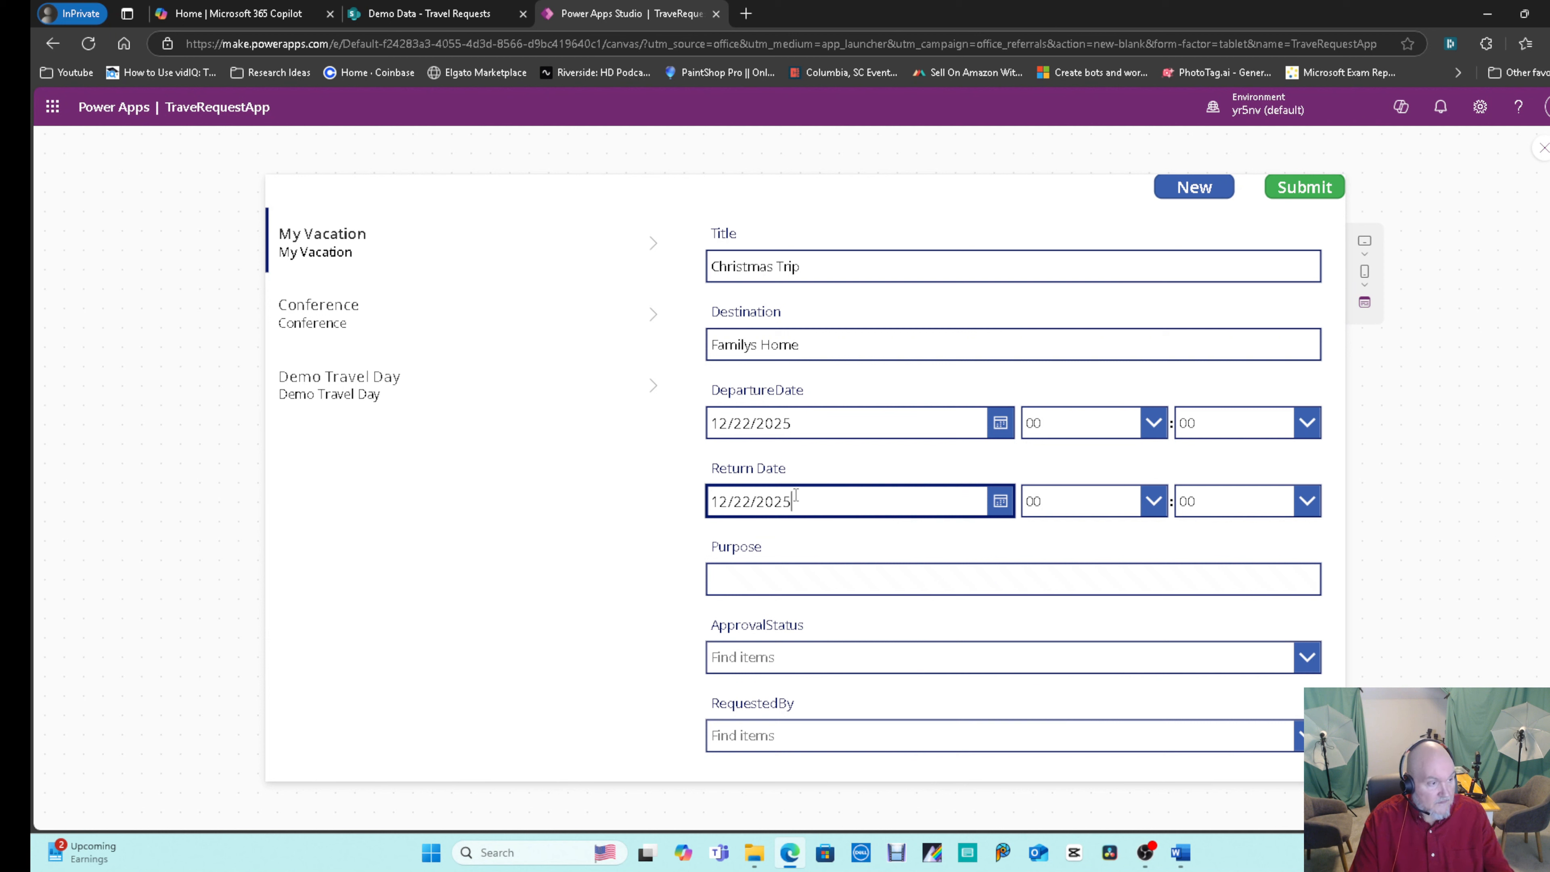
{"action": "key", "text": "BackSpace"}
{"action": "key", "text": "BackSpace"}
{"action": "type", "text": "31"}
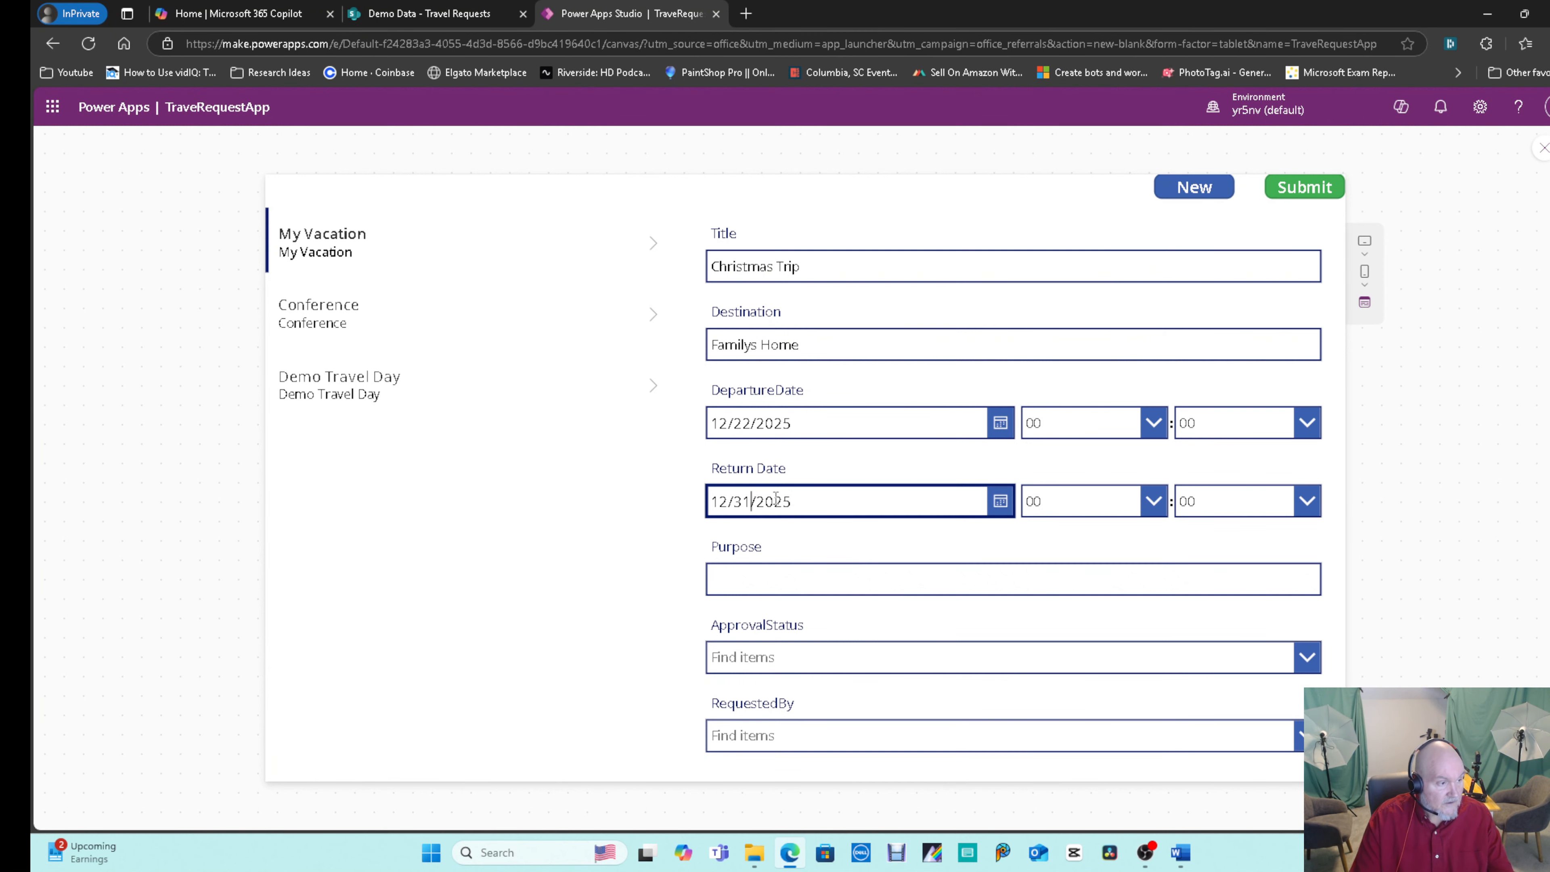
Enter Visit Mom as the purpose, set ApprovalStatus to Pending, and choose the requester's account for RequestedBy.
{"action": "left_click", "coordinate": [885, 577]}
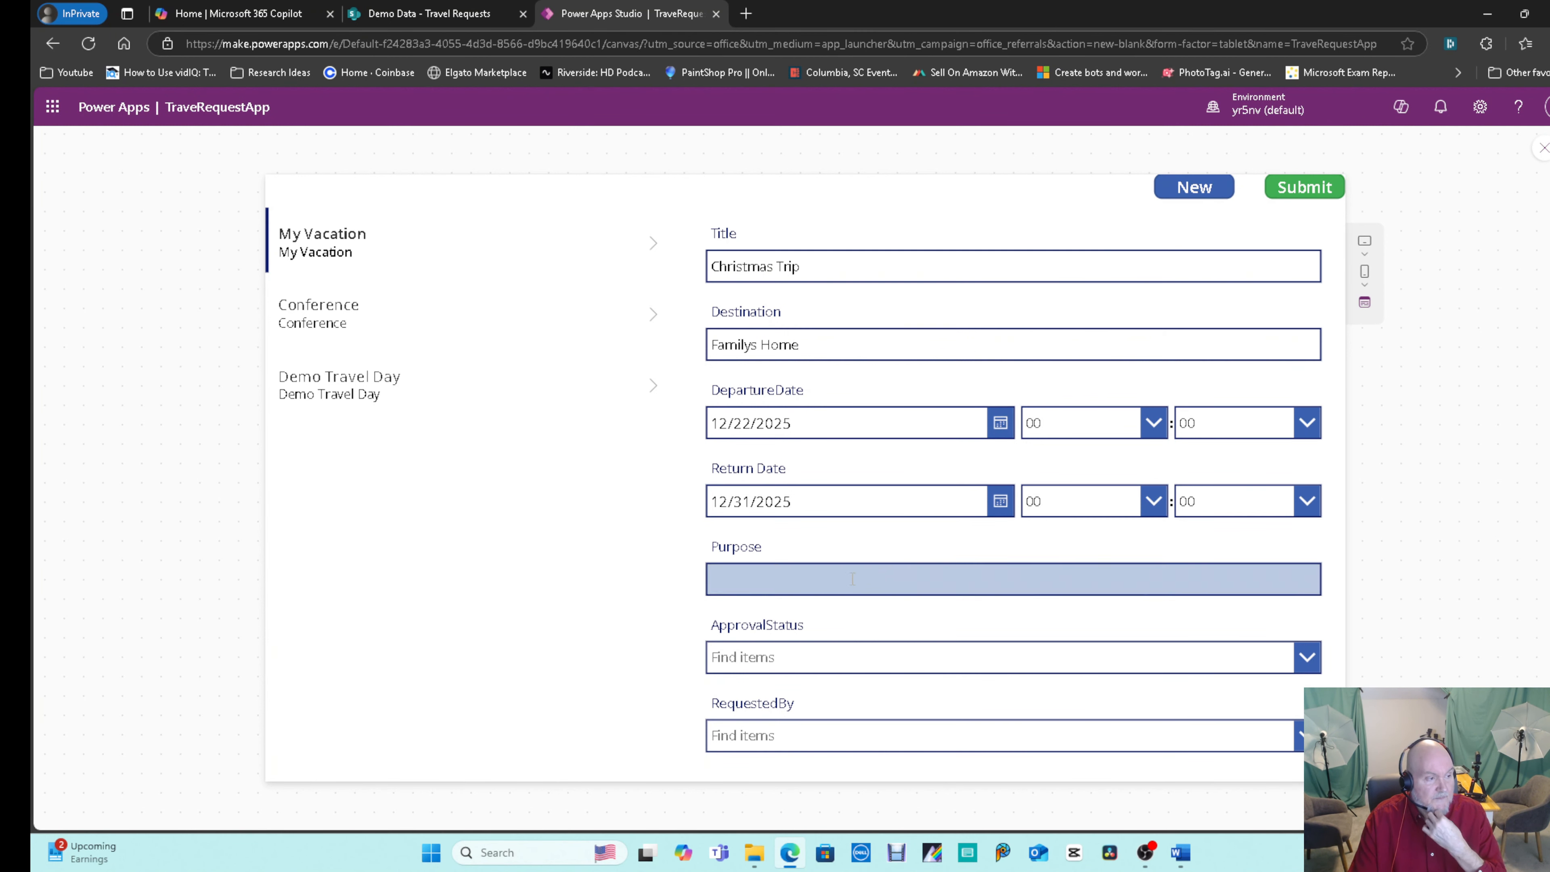
{"action": "type", "text": "Visit Mon"}
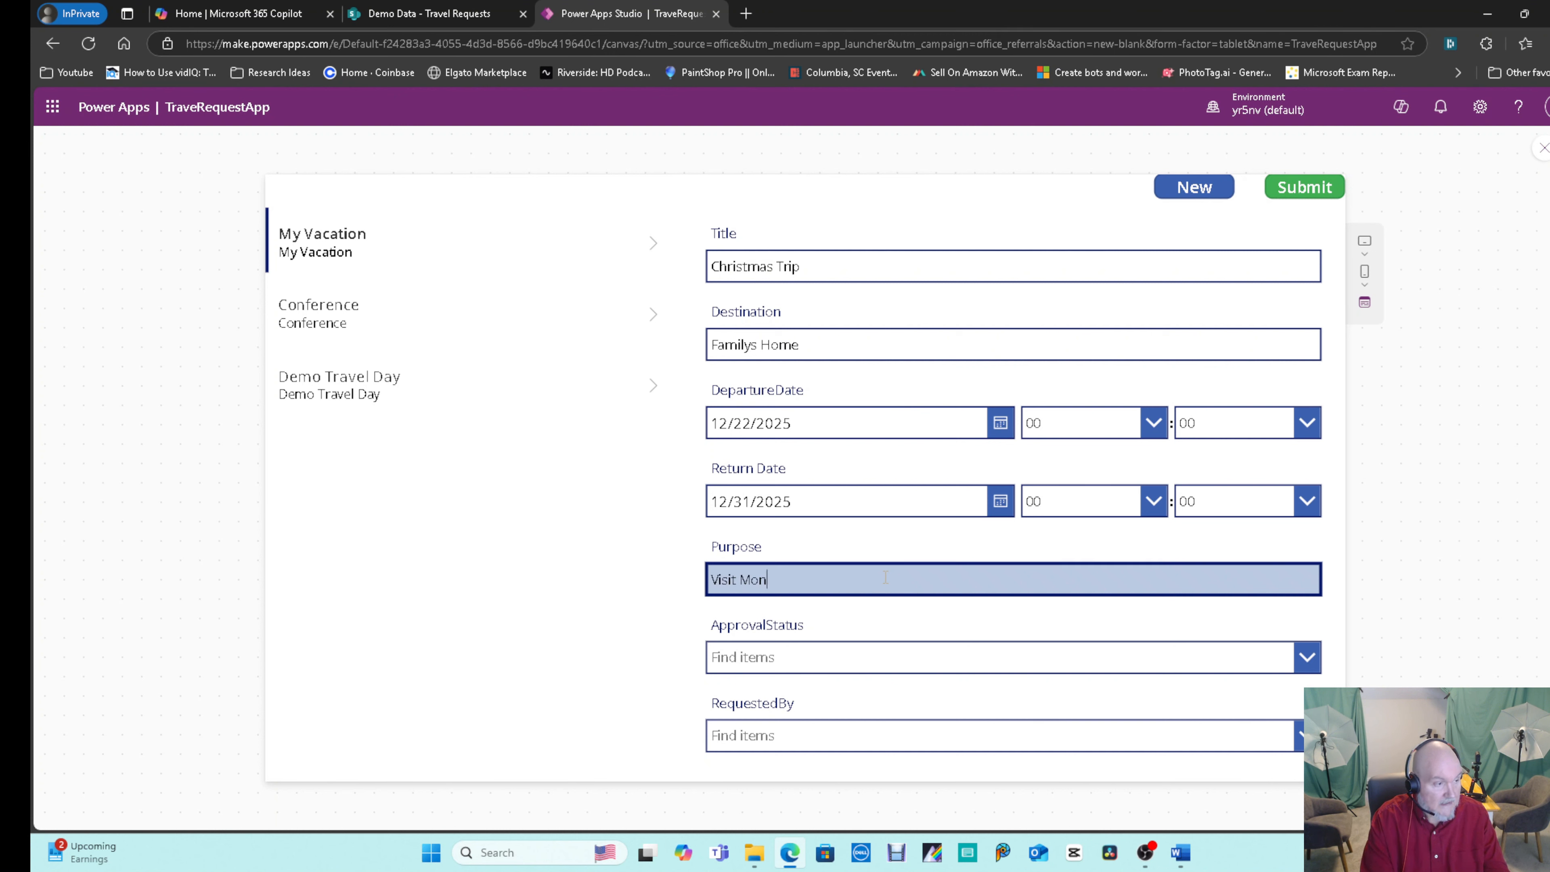
{"action": "type", "text": "m"}
{"action": "left_click", "coordinate": [886, 657]}
{"action": "left_click", "coordinate": [862, 577]}
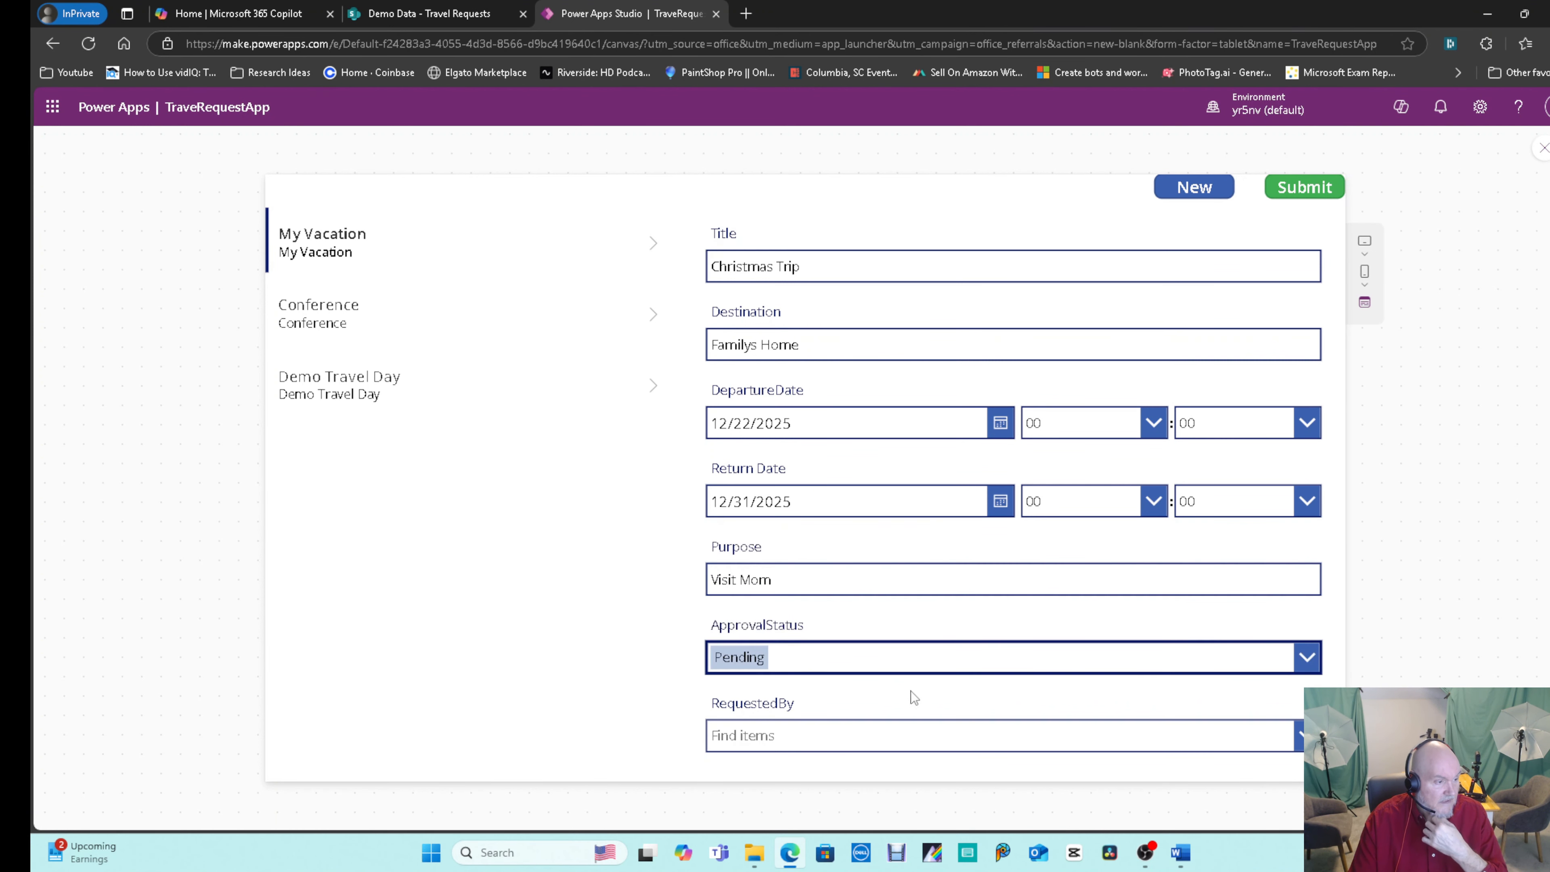
{"action": "left_click", "coordinate": [908, 743]}
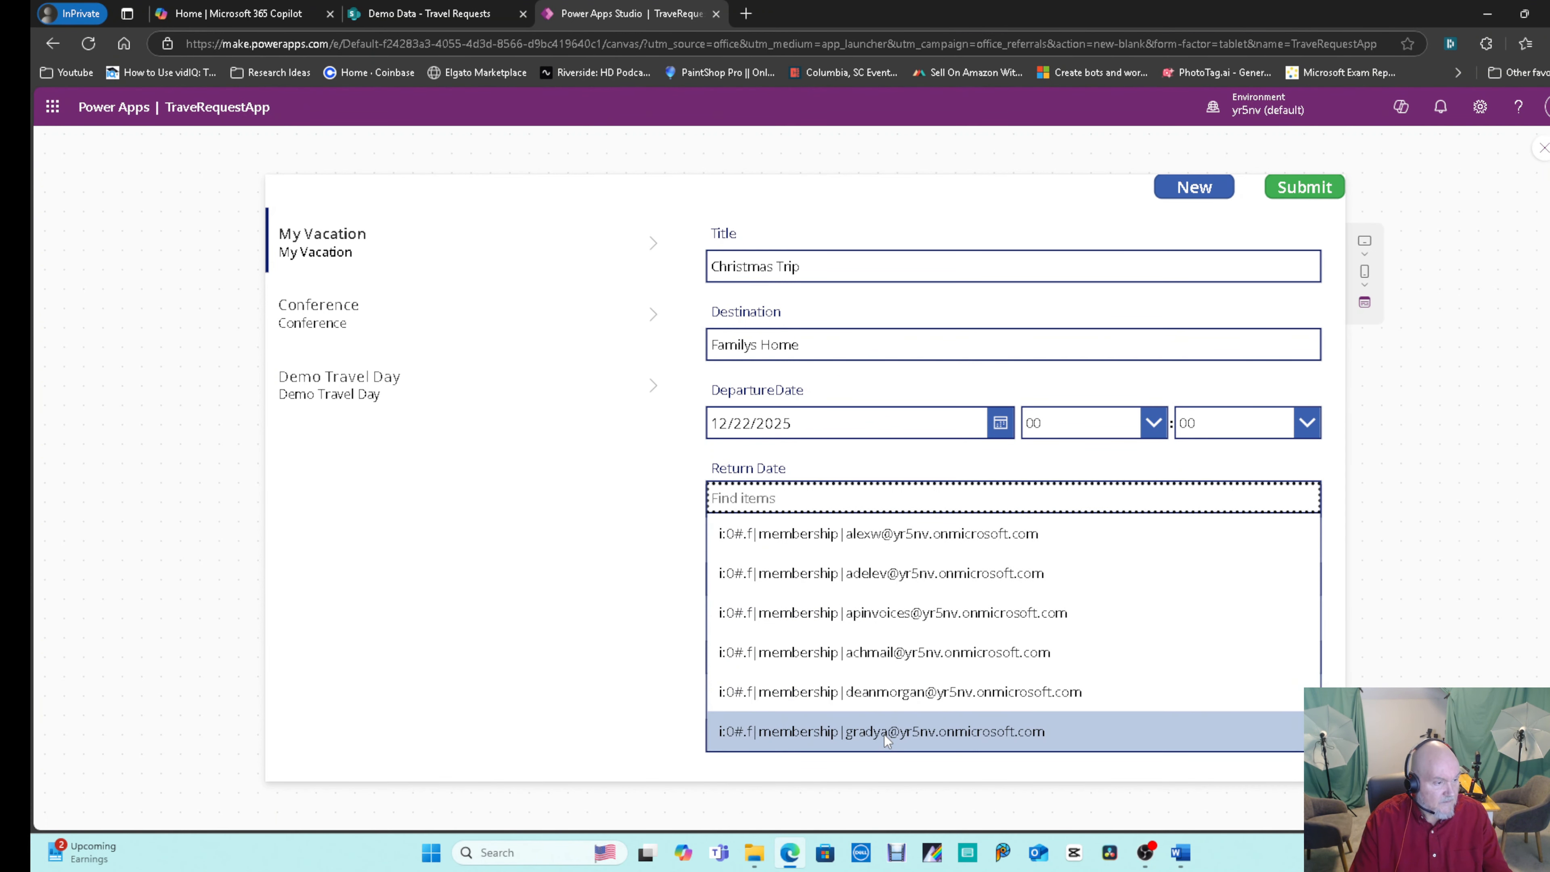
{"action": "left_click", "coordinate": [882, 693]}
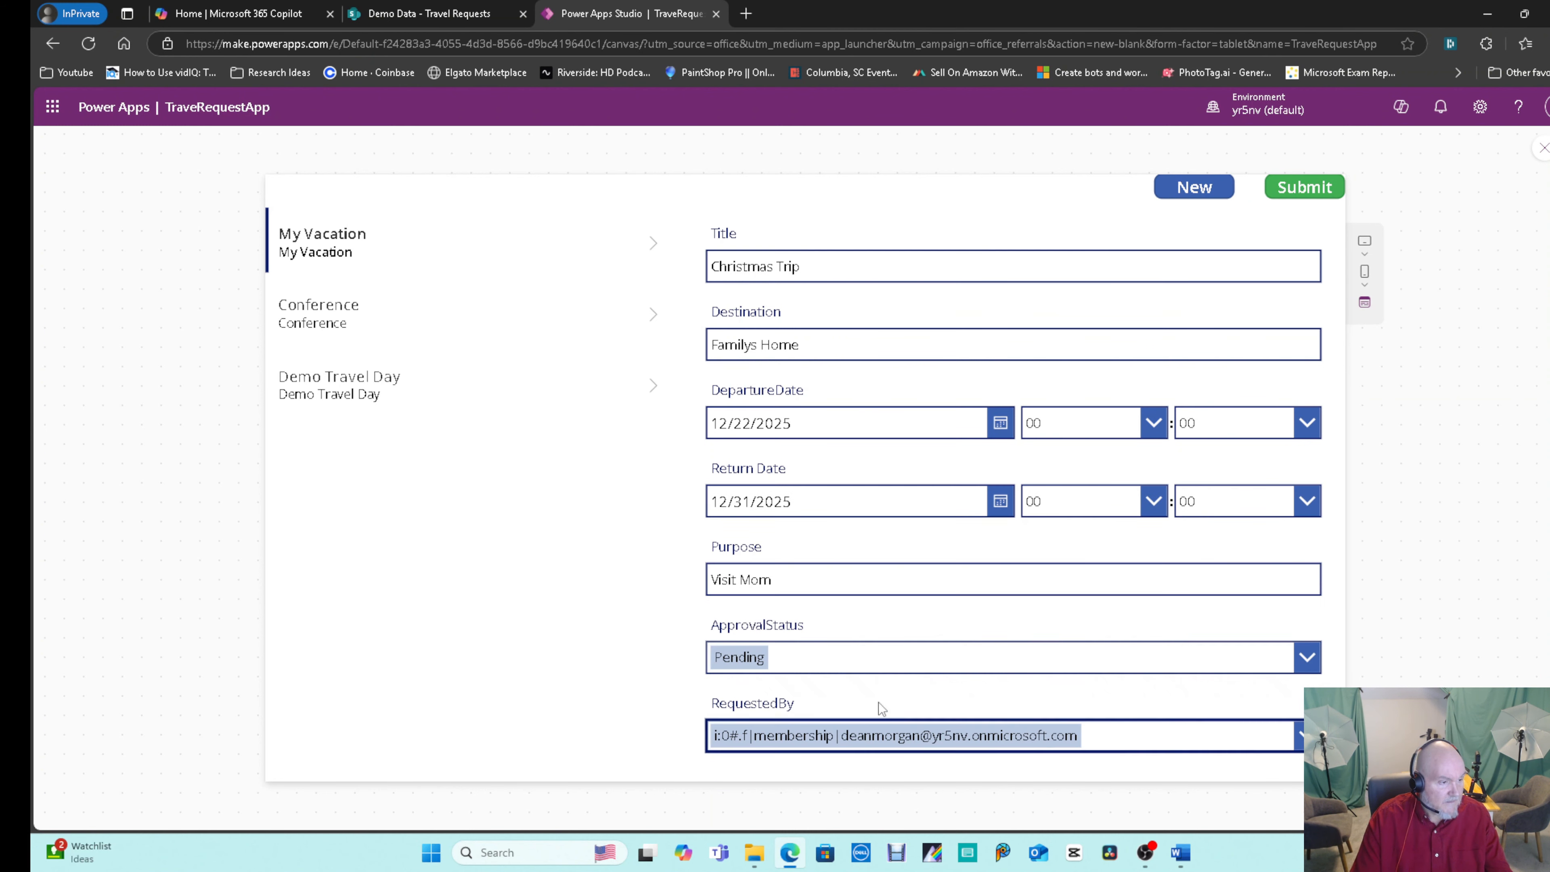
Submit the new request, open Christmas Trip from the gallery in the form, and leave the preview.
{"action": "left_click", "coordinate": [1301, 189]}
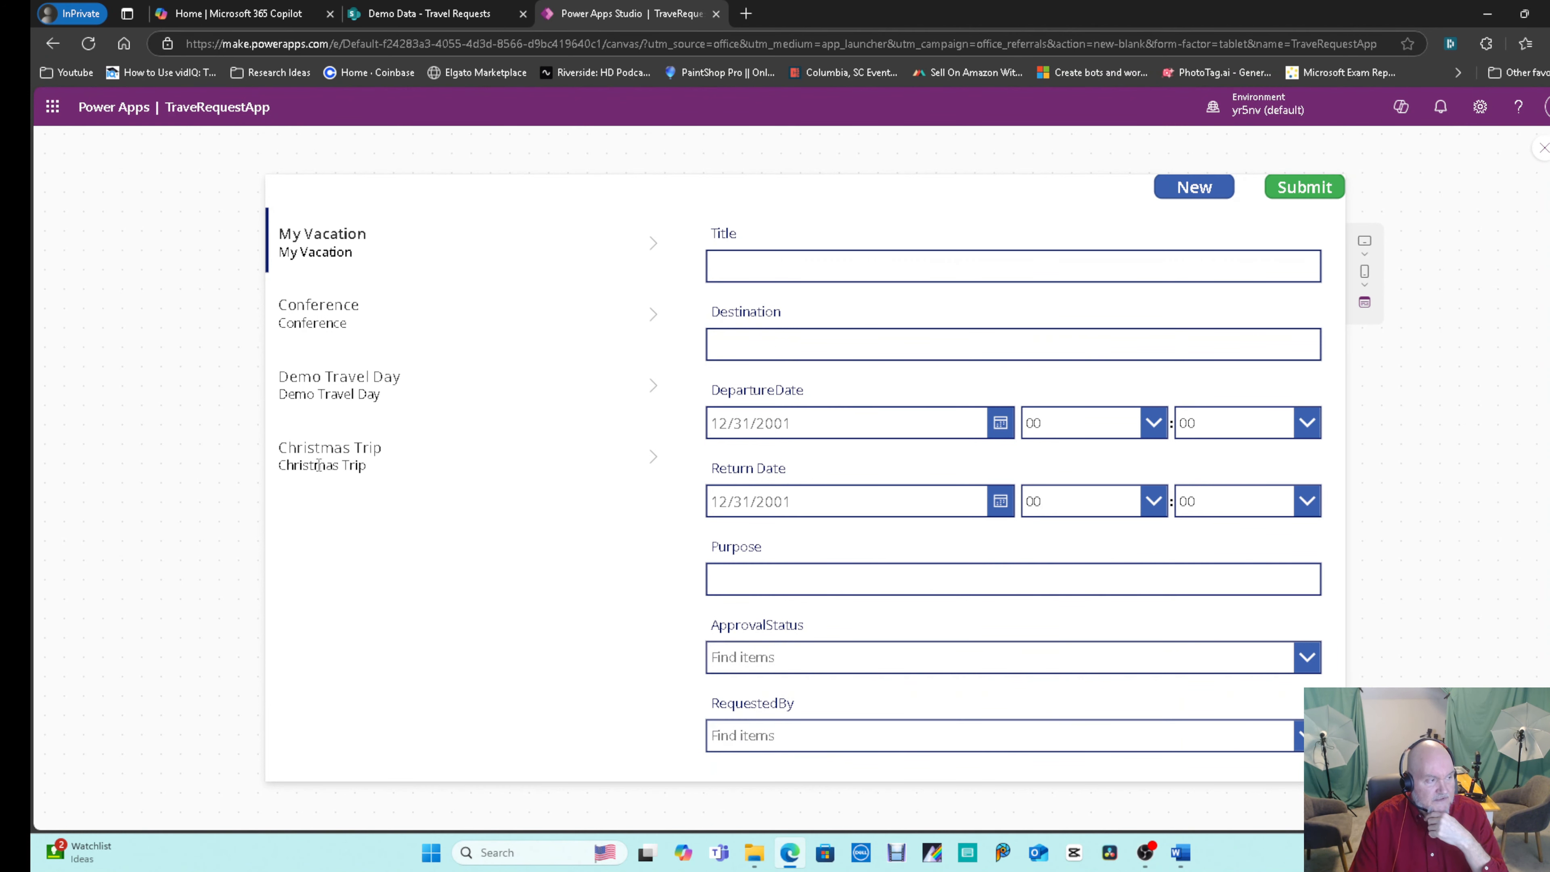
{"action": "left_click", "coordinate": [651, 458]}
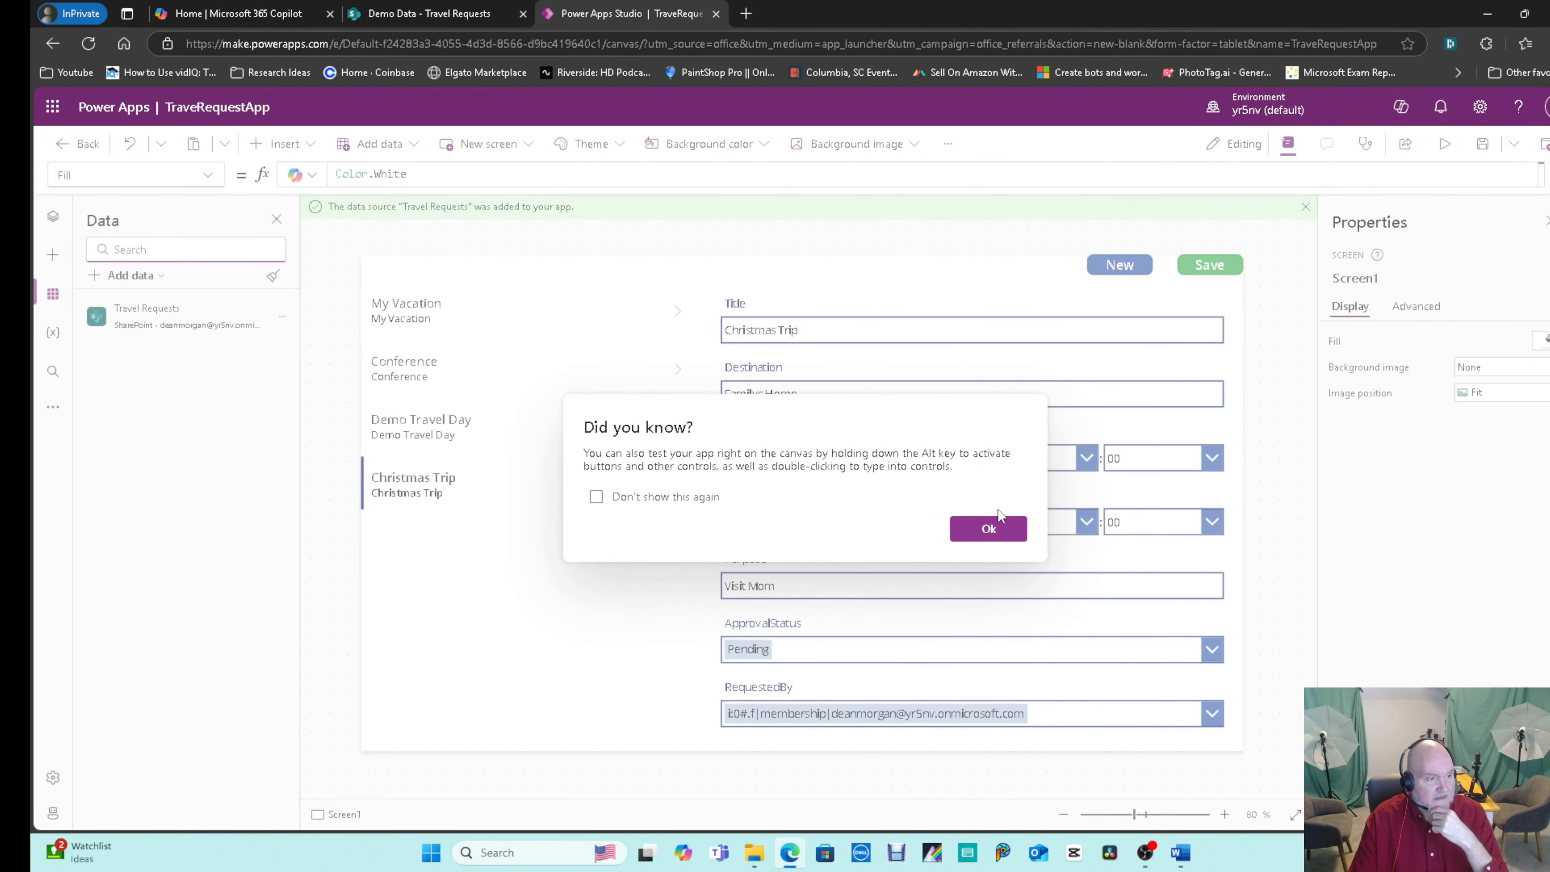
{"action": "left_click", "coordinate": [993, 526]}
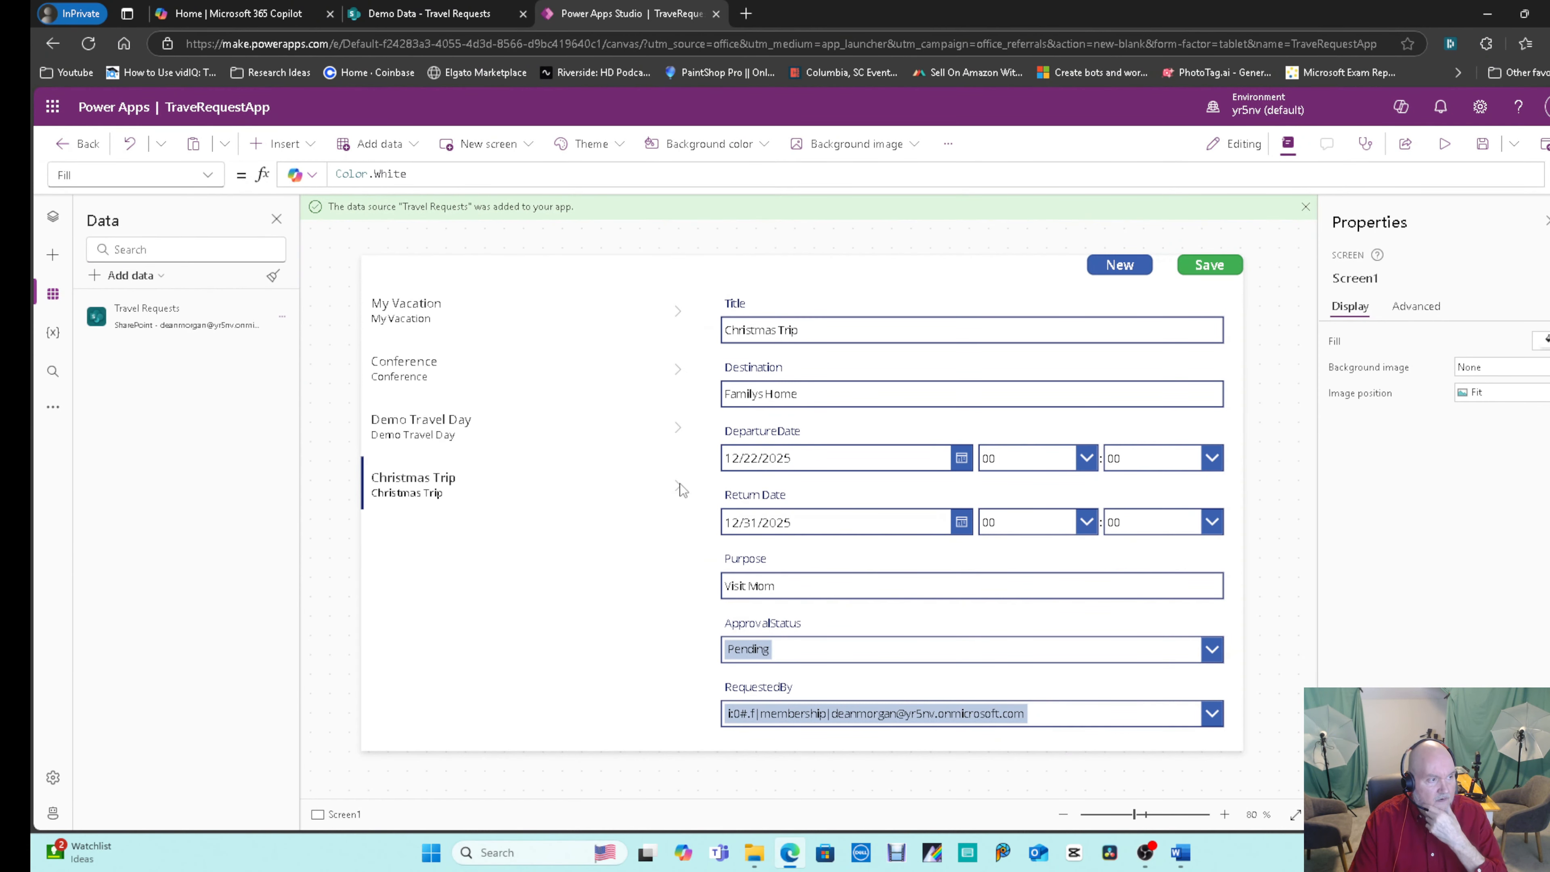
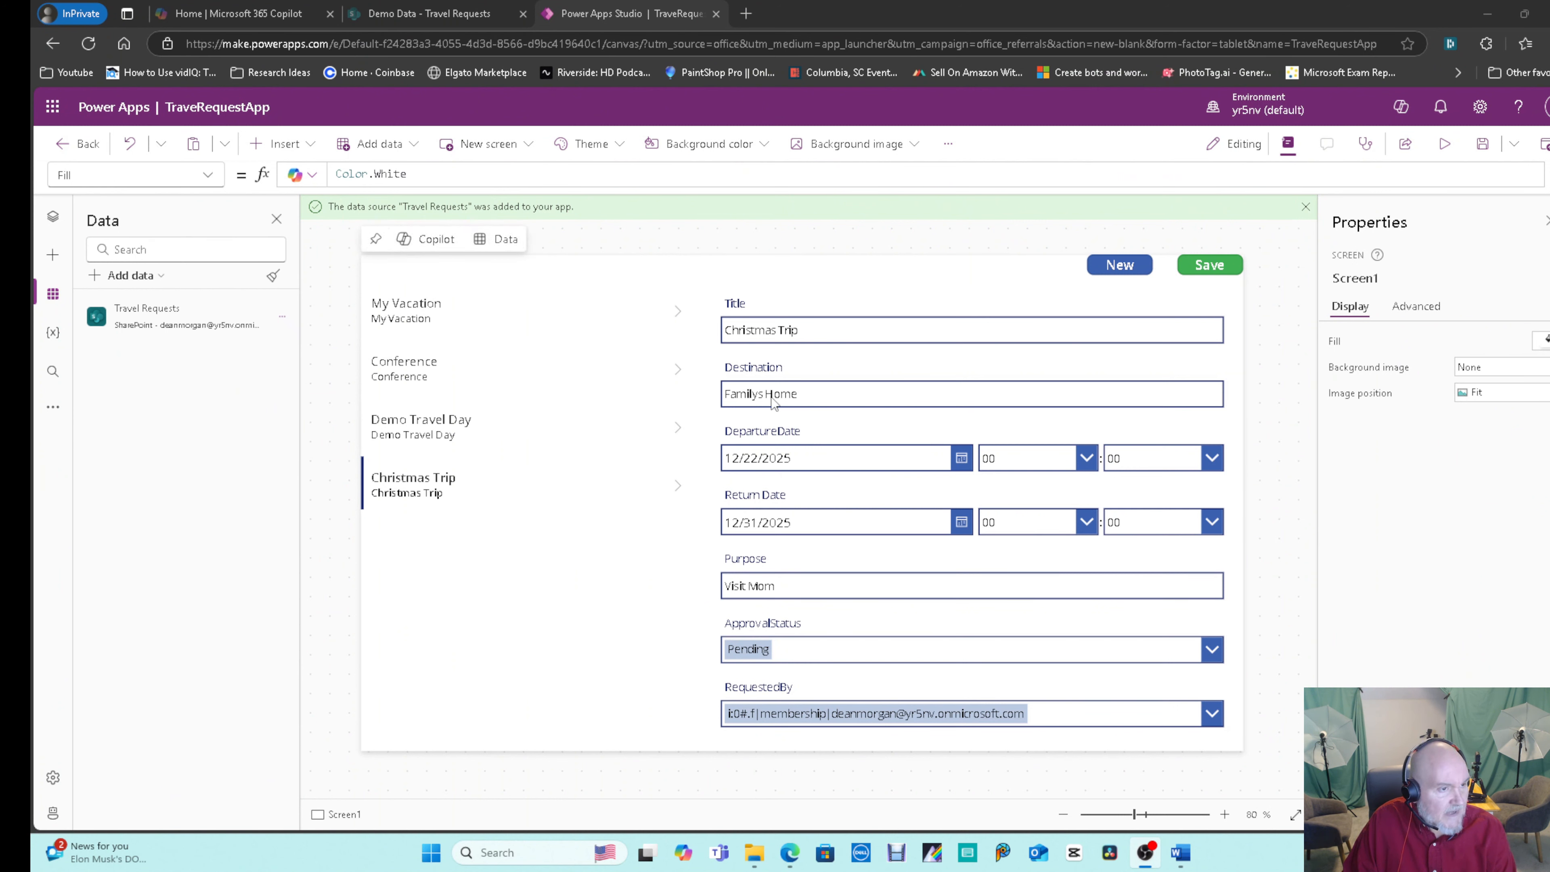
Rename the screen Screen1 to scrInput.
{"action": "left_click", "coordinate": [1336, 278]}
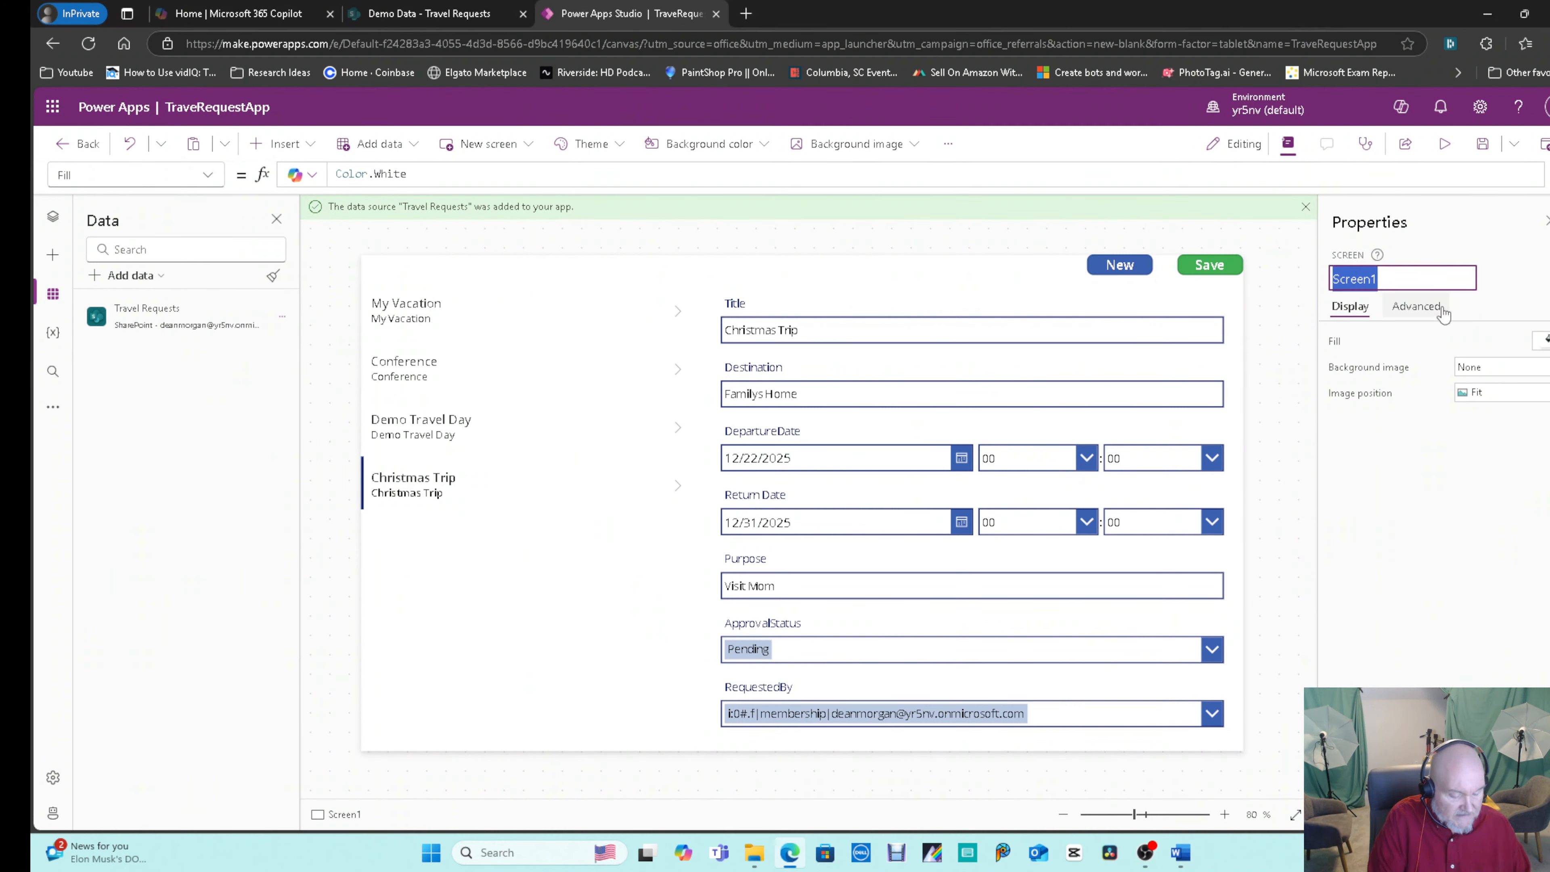
{"action": "type", "text": "scrInput"}
{"action": "key", "text": "Return"}
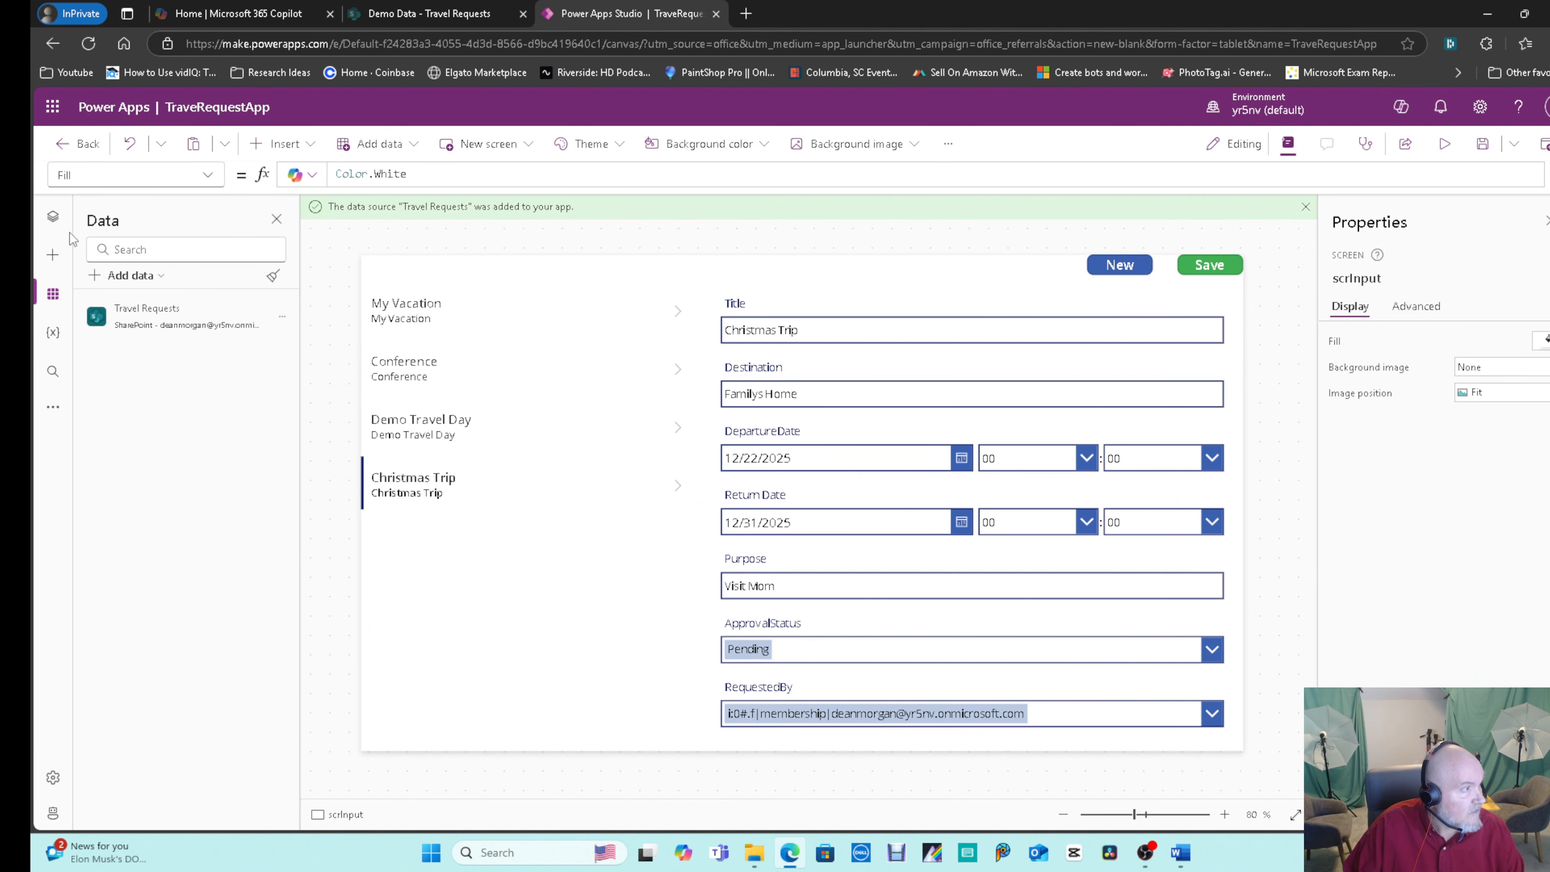
Add a new screen to the app using the Sidebar layout.
{"action": "left_click", "coordinate": [54, 230]}
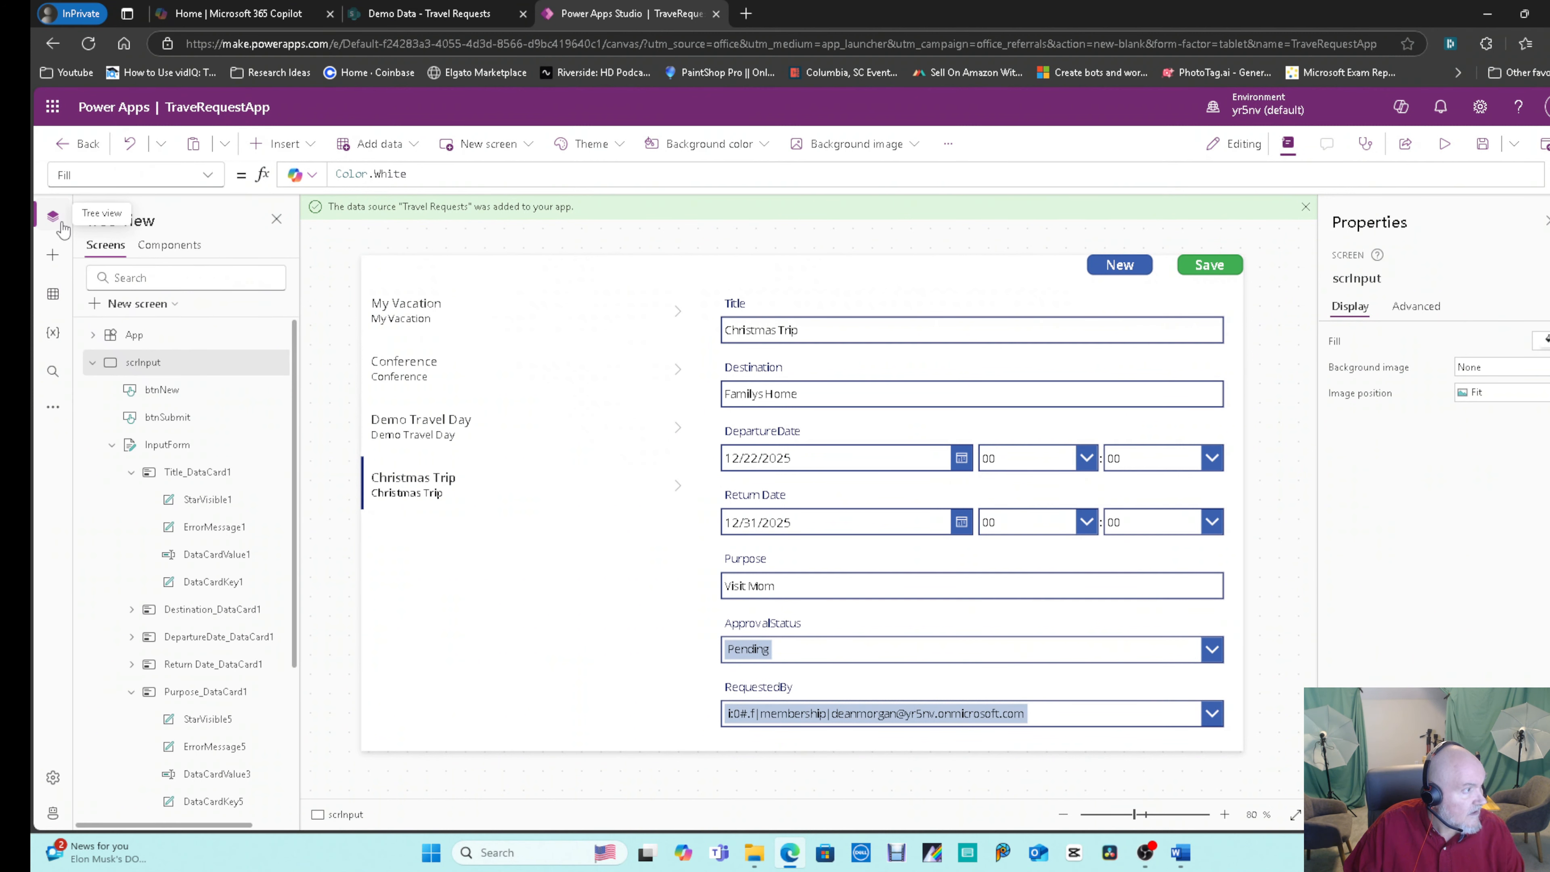
{"action": "left_click", "coordinate": [92, 366]}
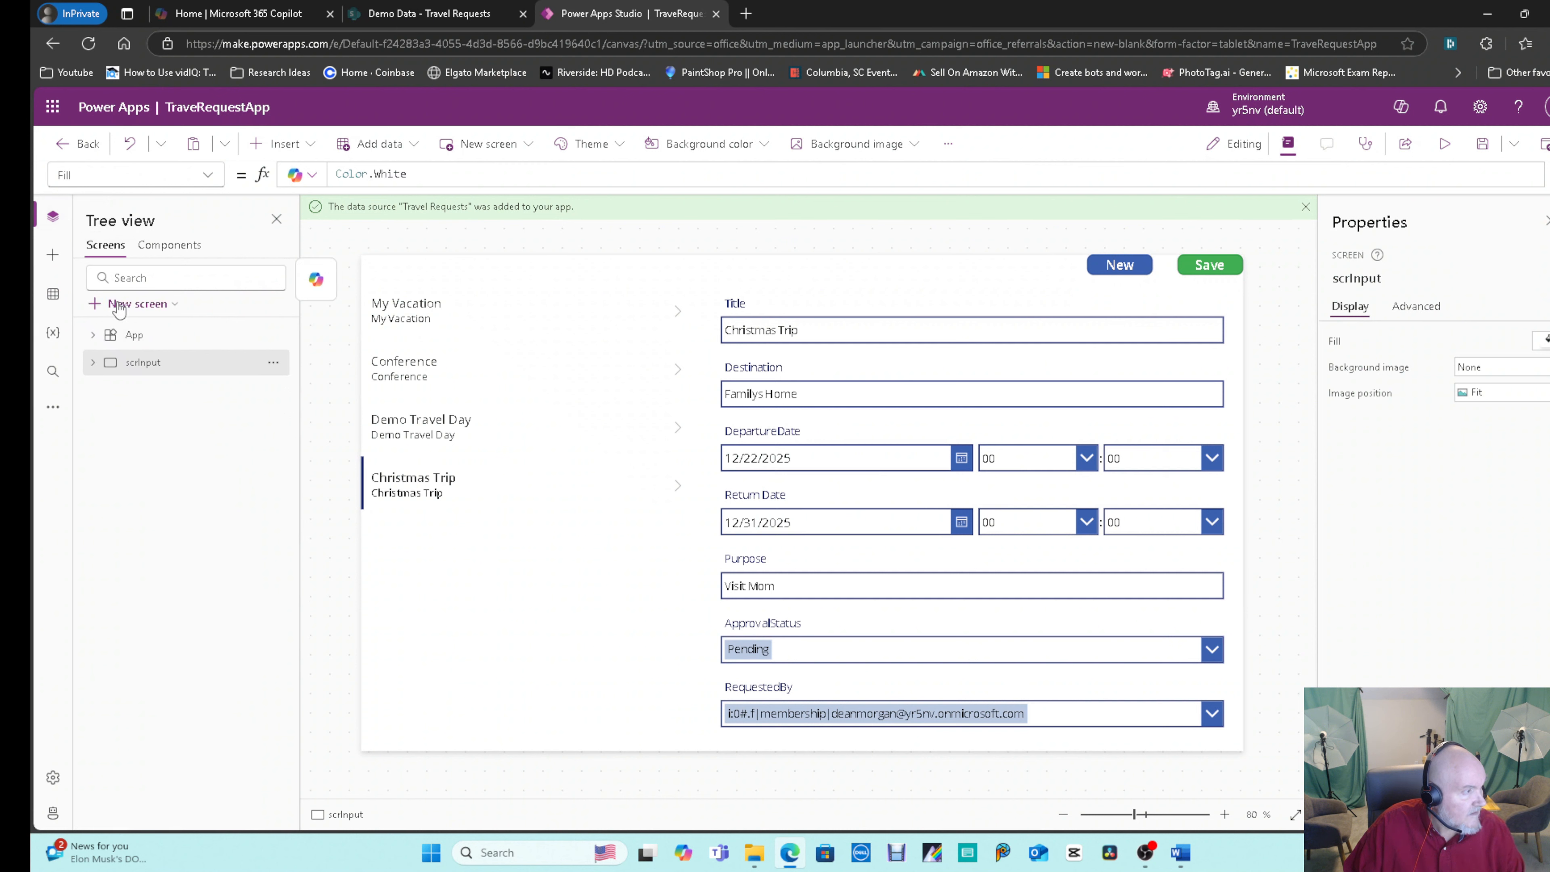
{"action": "left_click", "coordinate": [143, 305]}
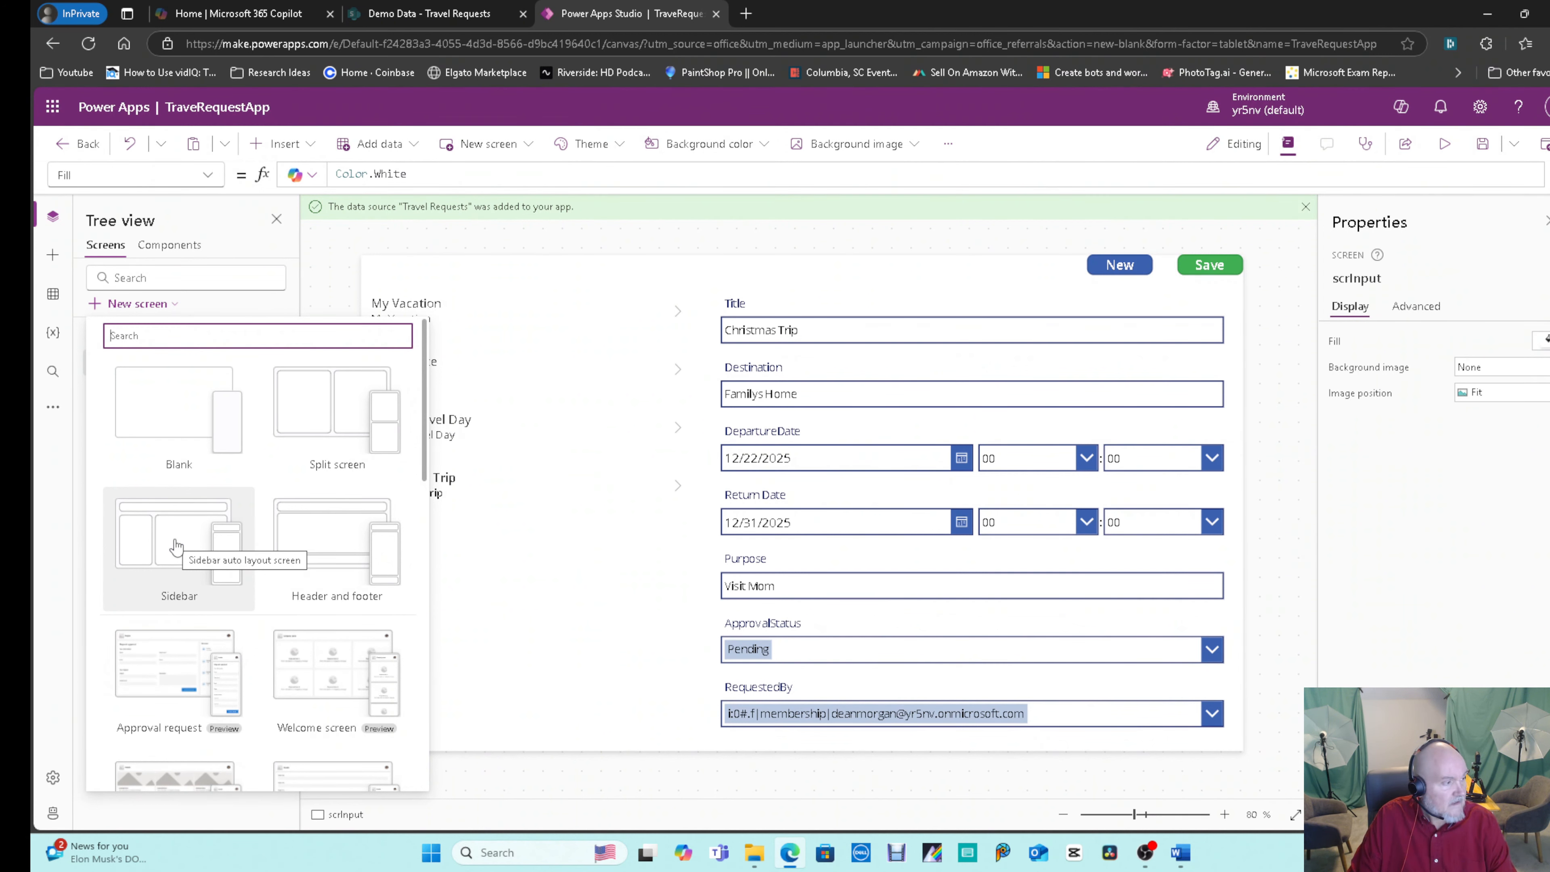
{"action": "left_click", "coordinate": [175, 545]}
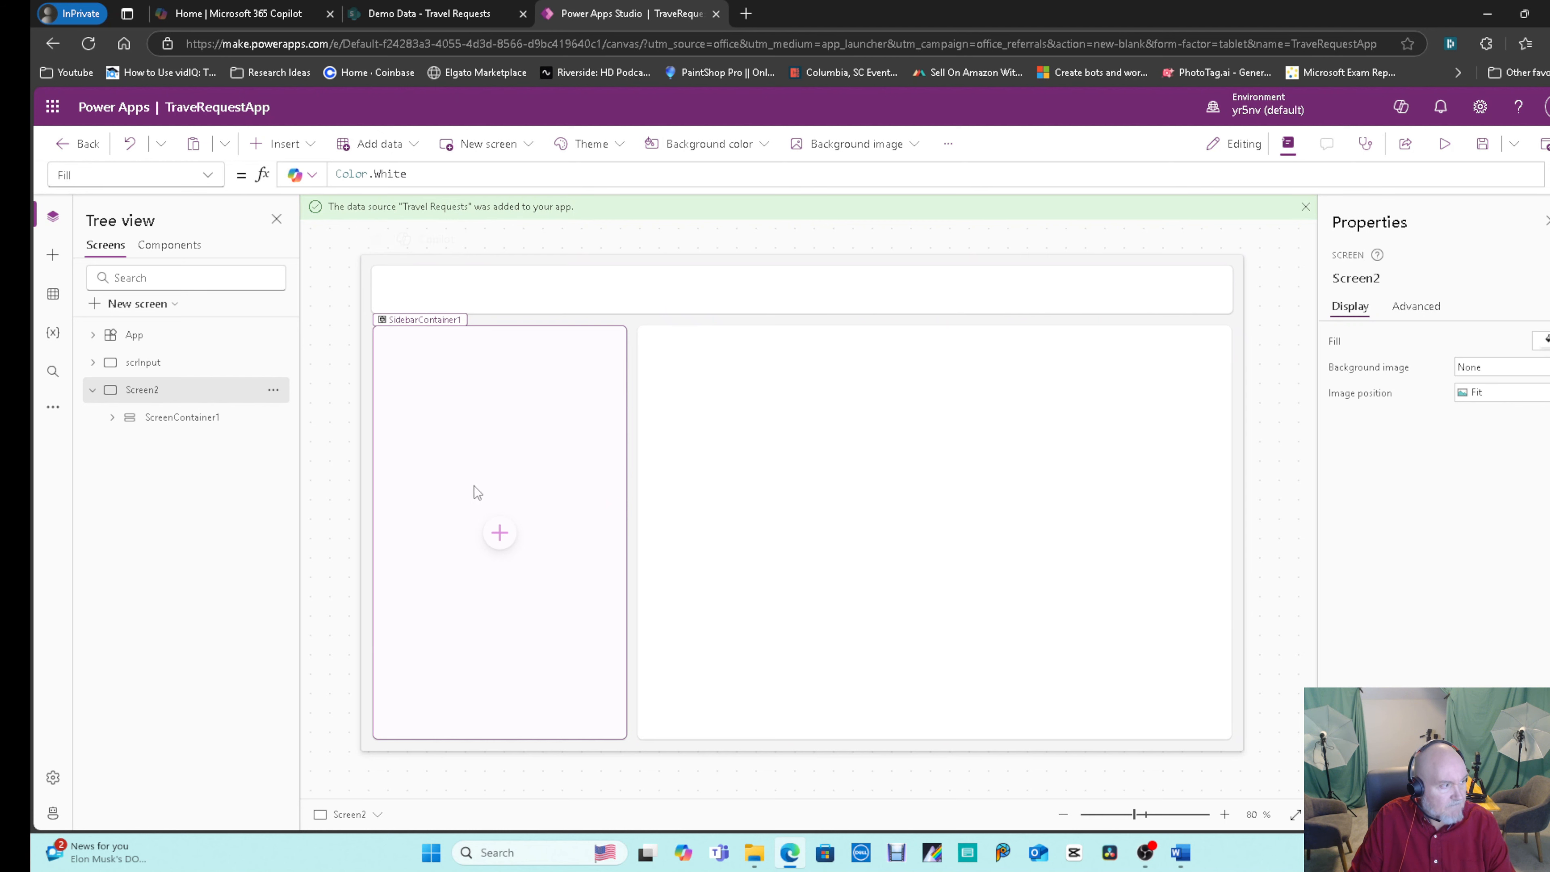
{"action": "left_click", "coordinate": [139, 364]}
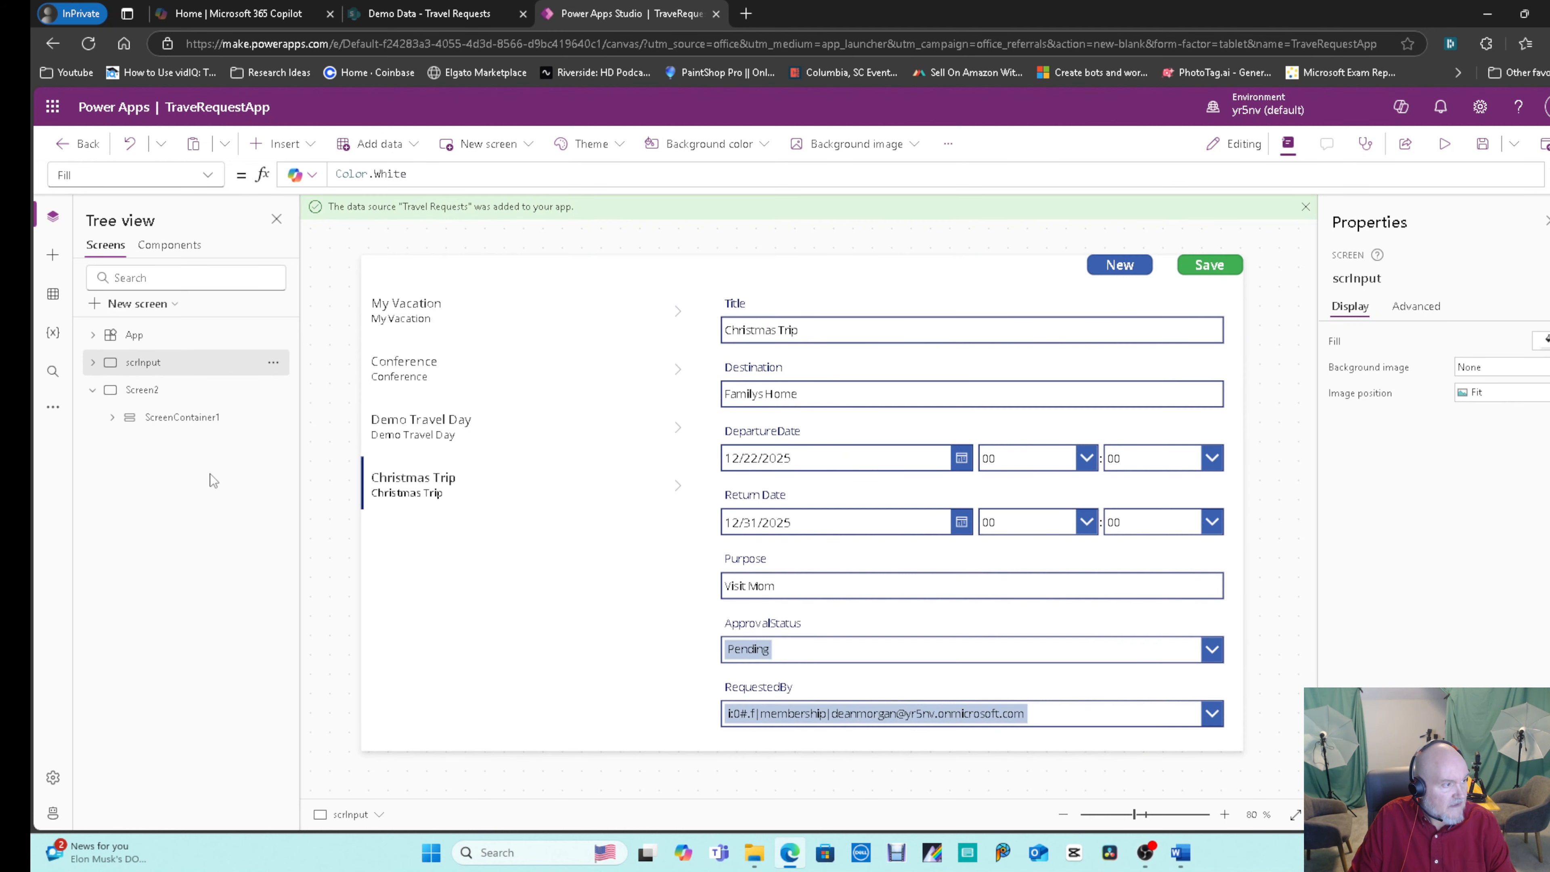
{"action": "left_click", "coordinate": [498, 618]}
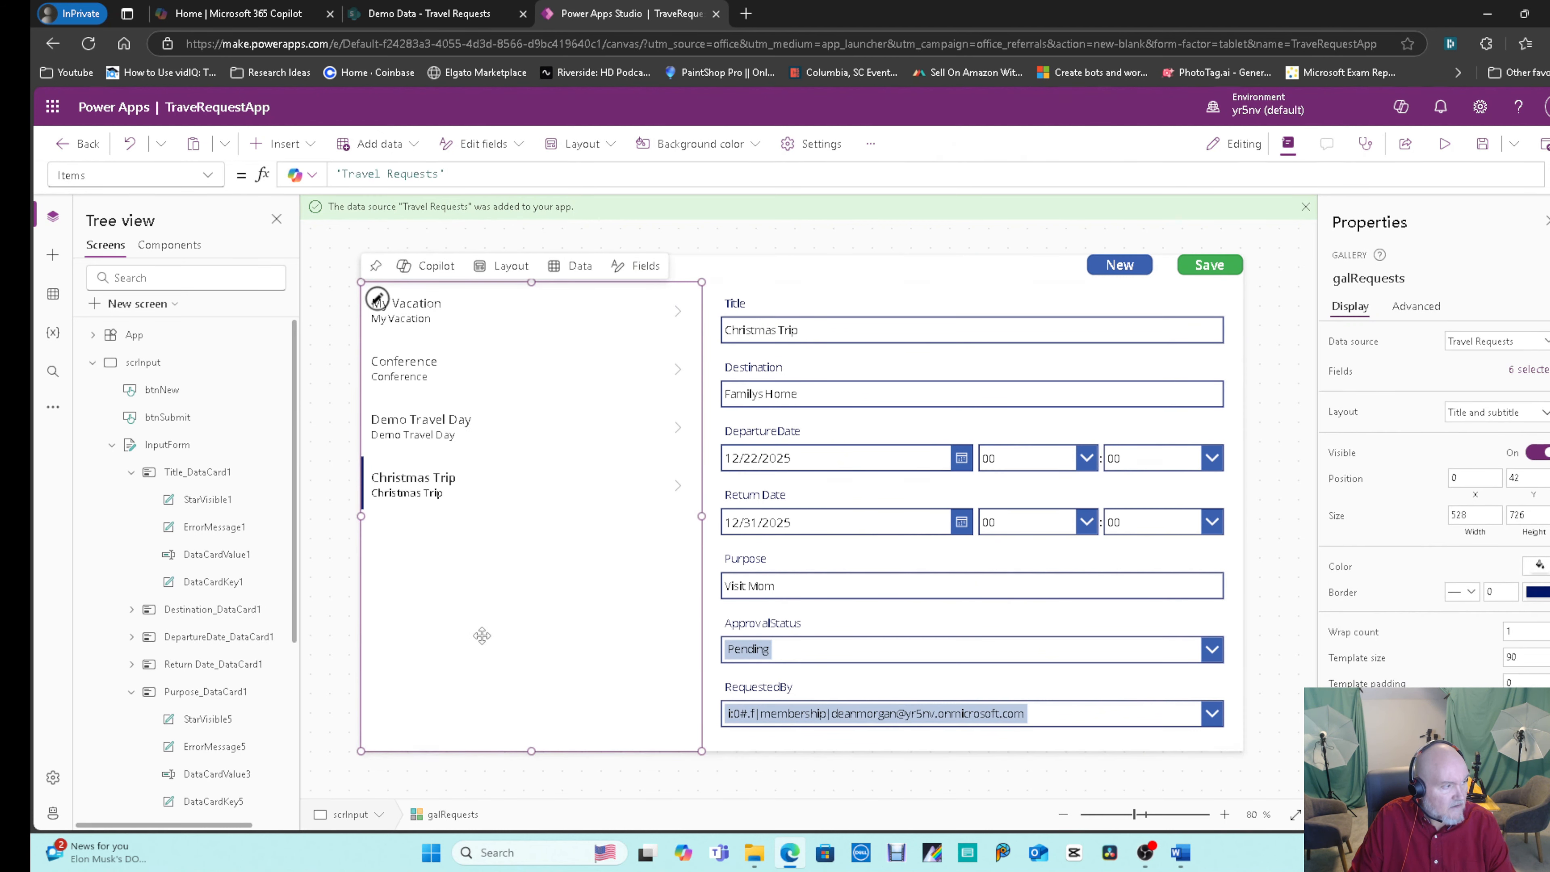
{"action": "left_click", "coordinate": [86, 364]}
Rename the new Sidebar-layout screen to scrApproval.
{"action": "left_click", "coordinate": [142, 389]}
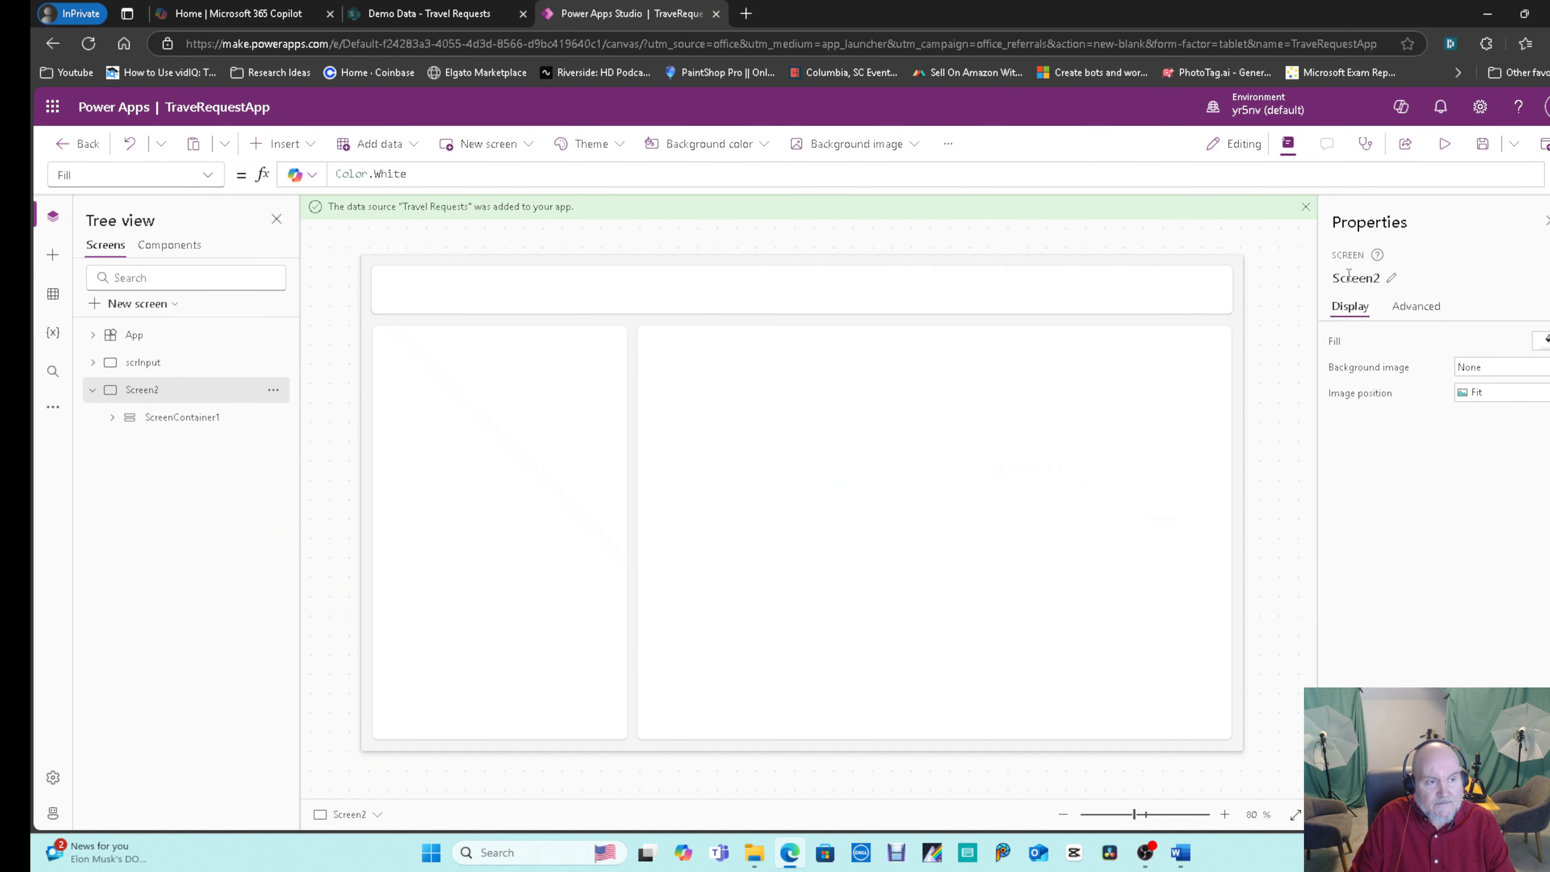
{"action": "left_click", "coordinate": [1374, 280]}
{"action": "type", "text": "sc"}
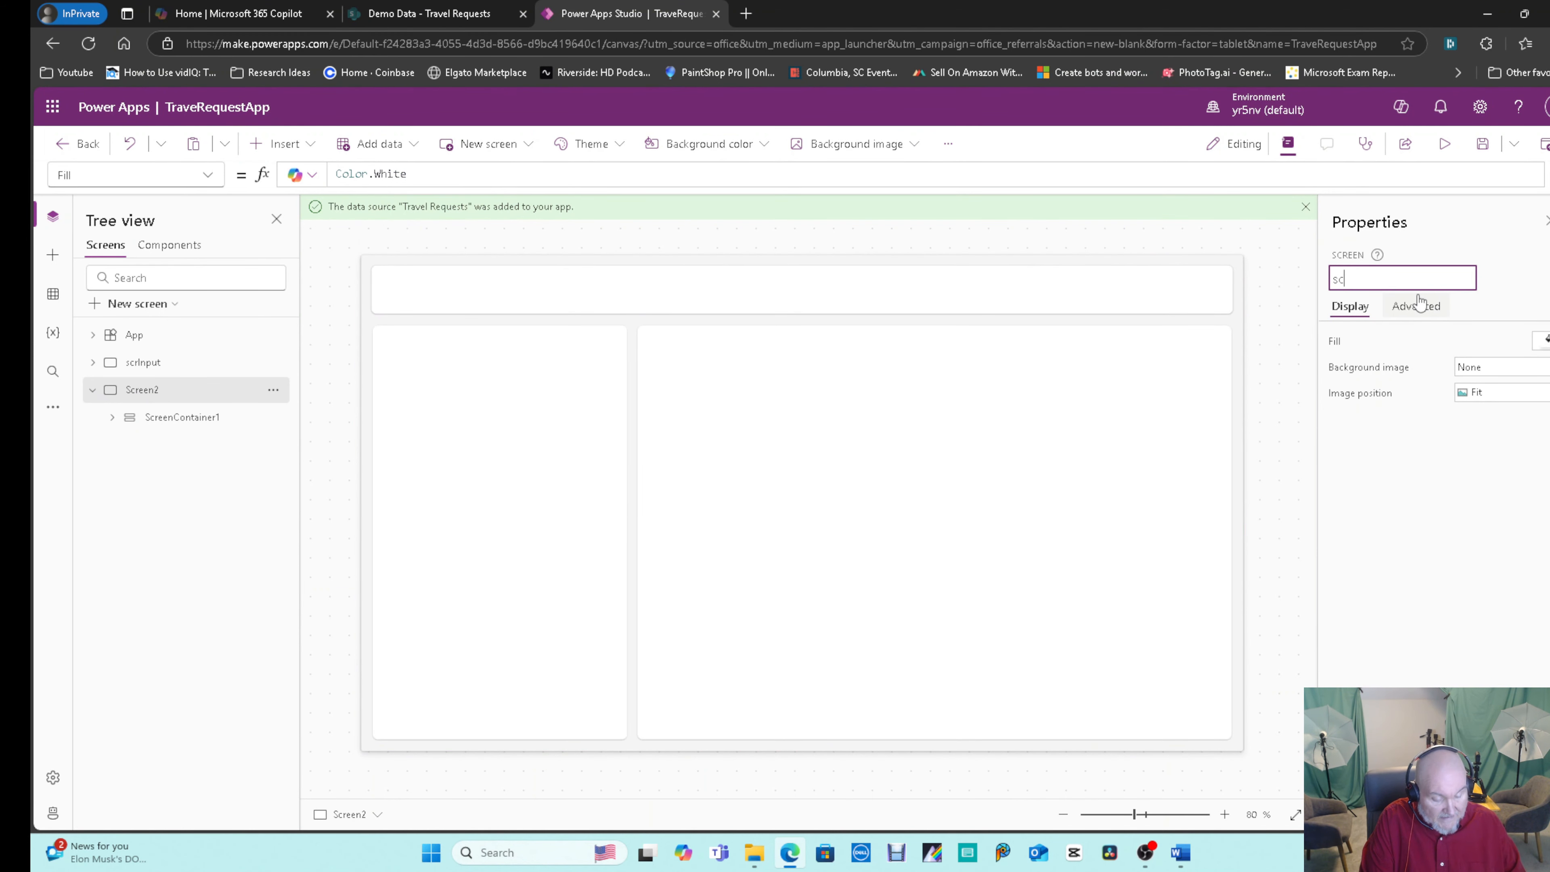
{"action": "type", "text": "rApprov"}
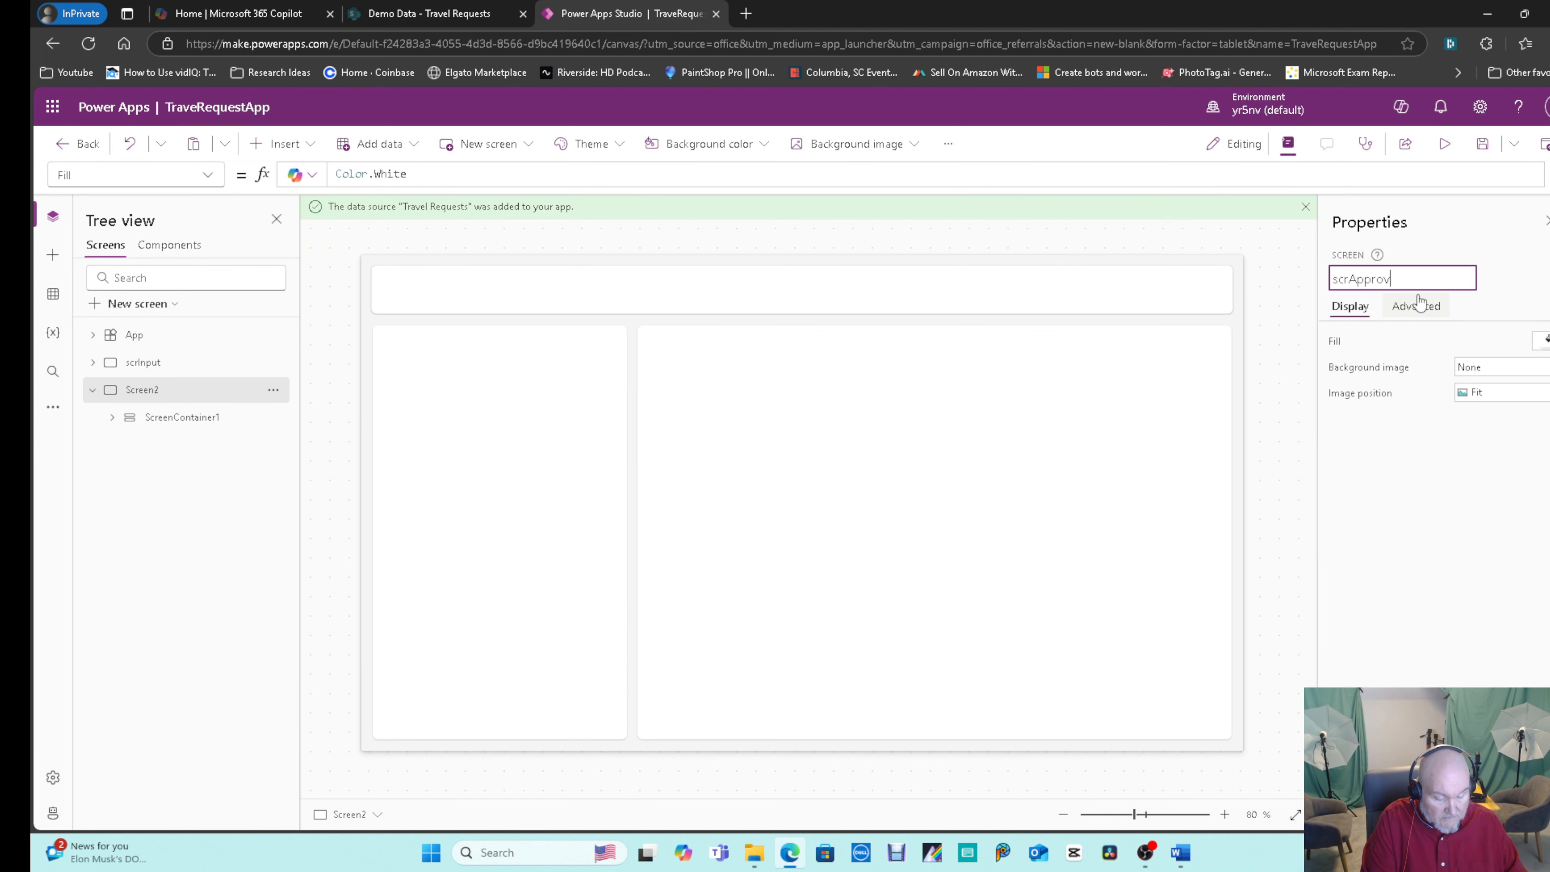
{"action": "type", "text": "al"}
{"action": "key", "text": "Return"}
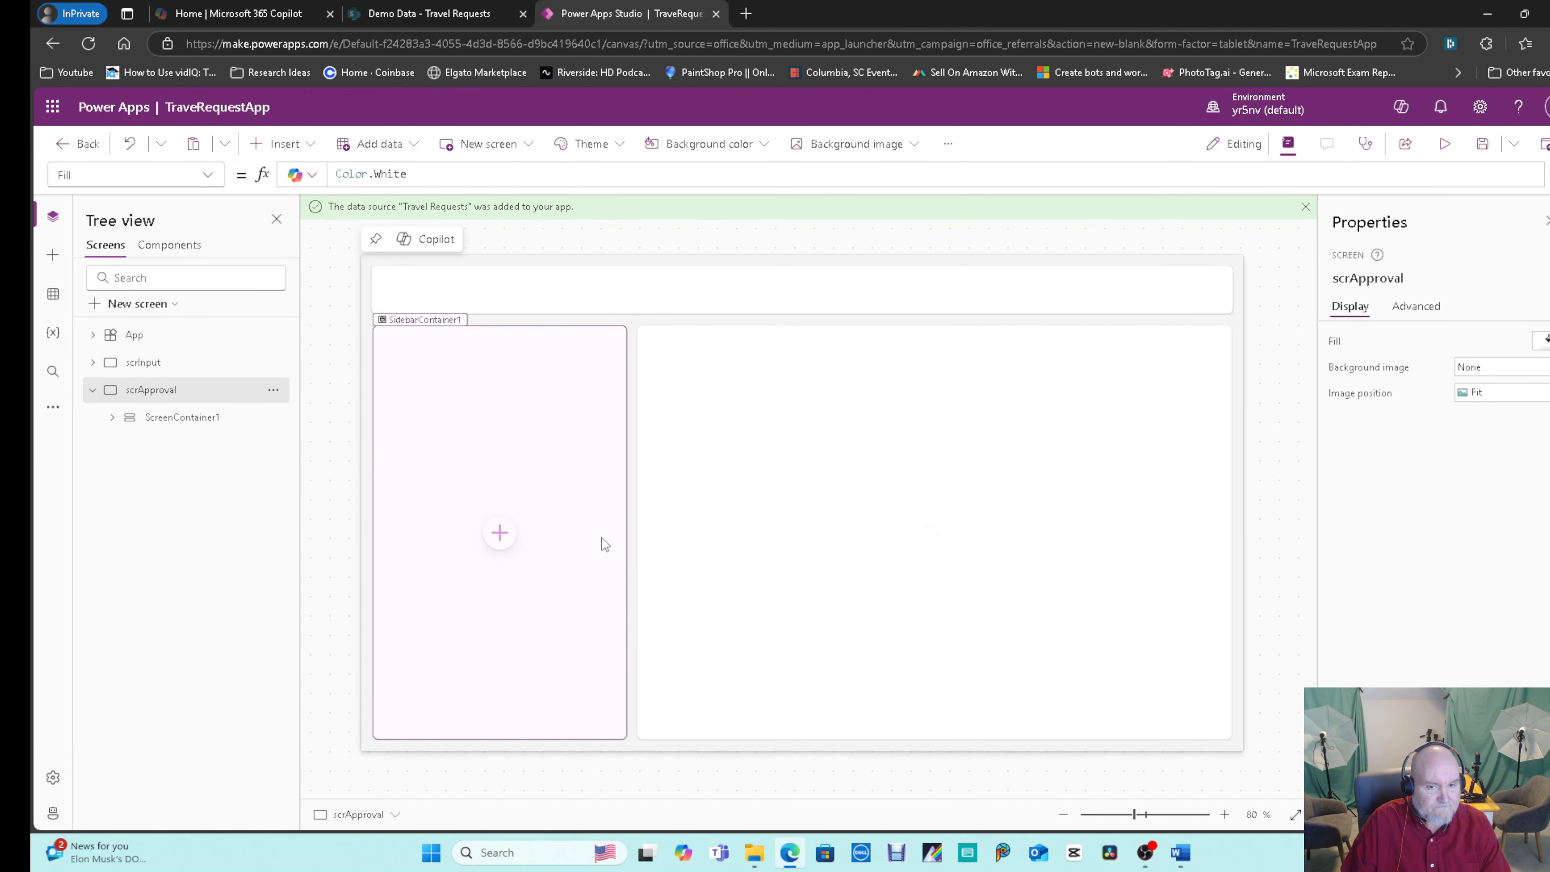
Insert a vertical gallery of Travel Requests with the Title and subtitle layout in the sidebar container of scrApproval.
{"action": "left_click", "coordinate": [560, 502]}
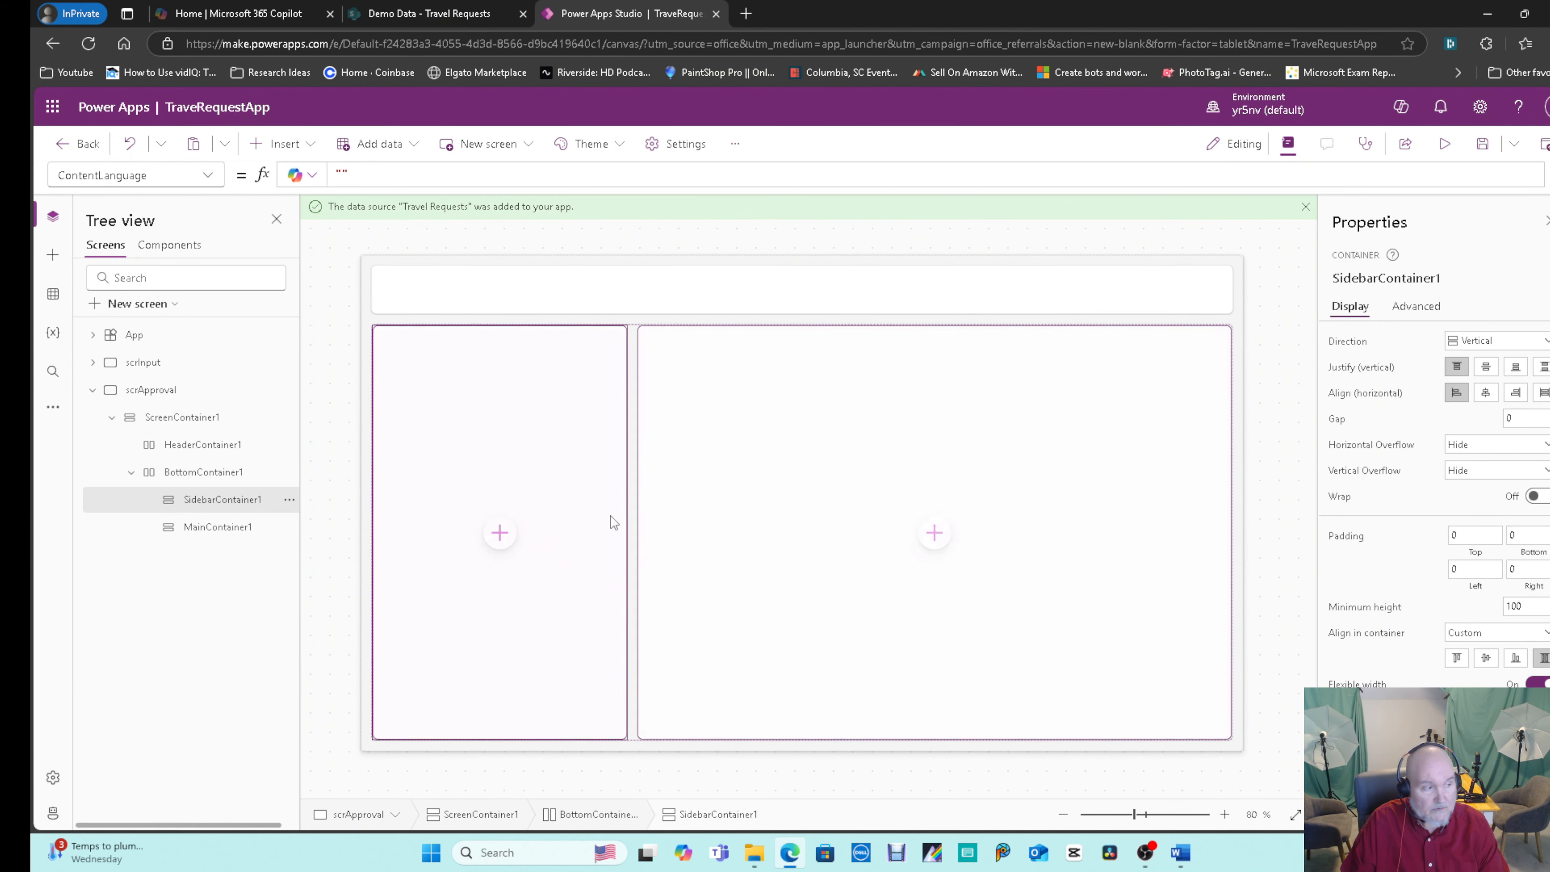
{"action": "left_click", "coordinate": [497, 535]}
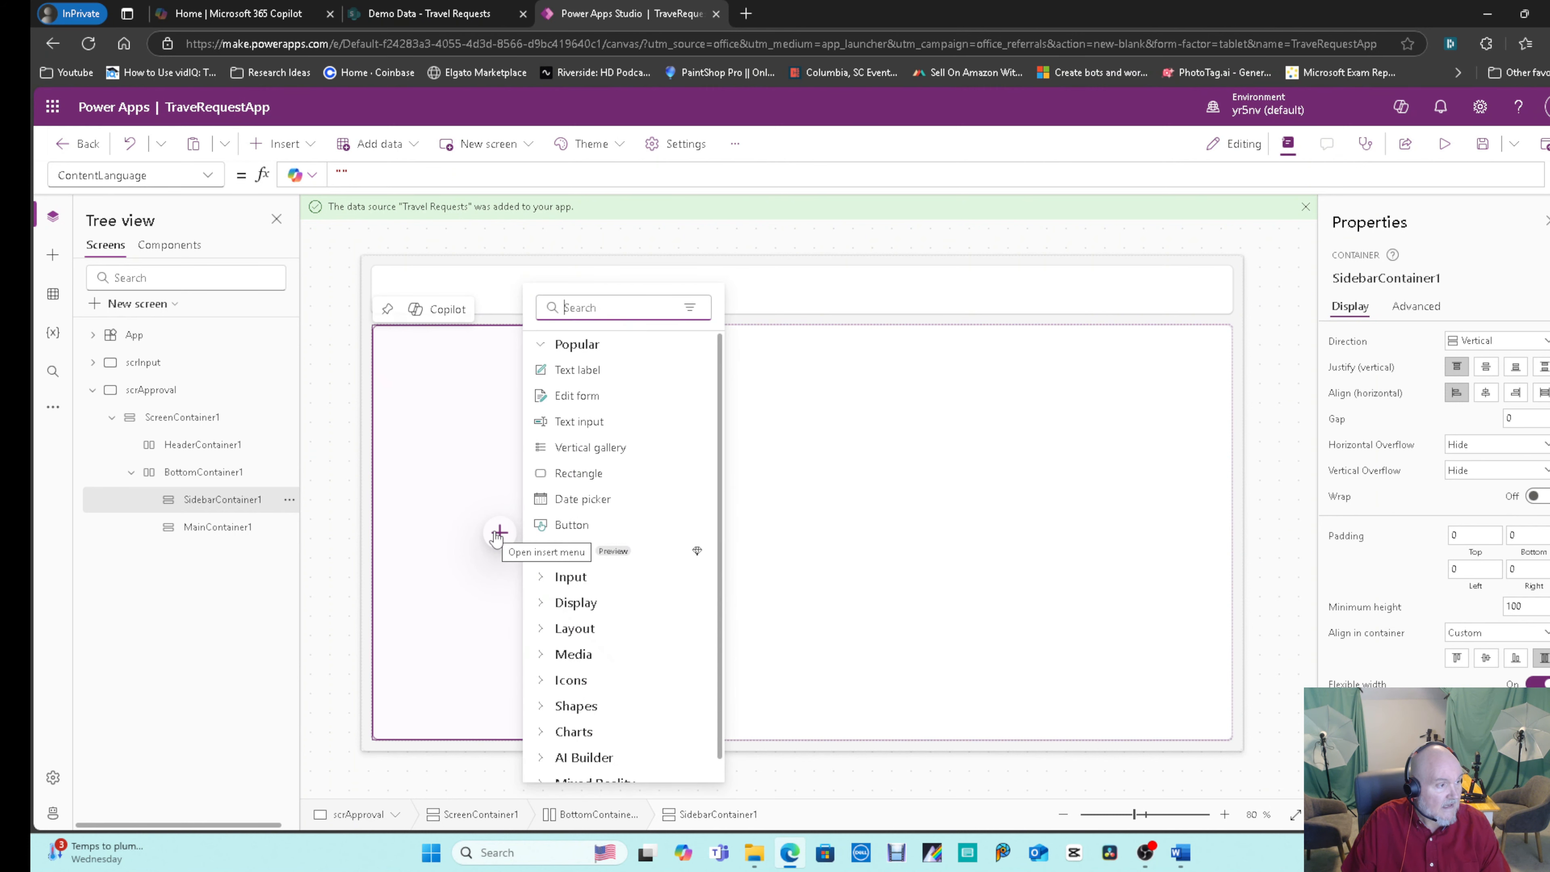
{"action": "left_click", "coordinate": [599, 451]}
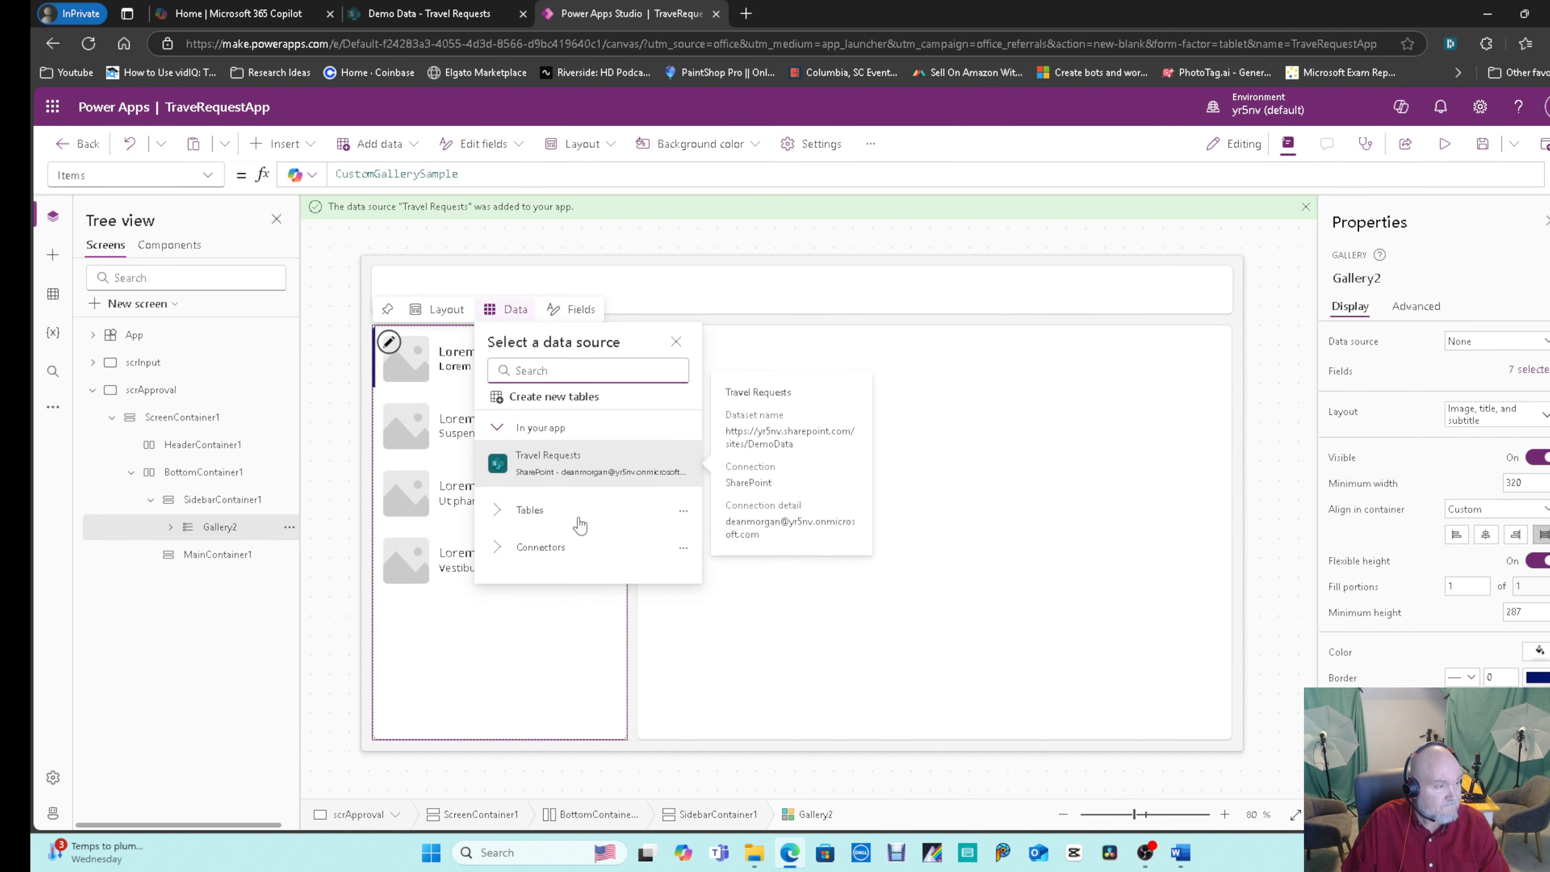
{"action": "left_click", "coordinate": [581, 462]}
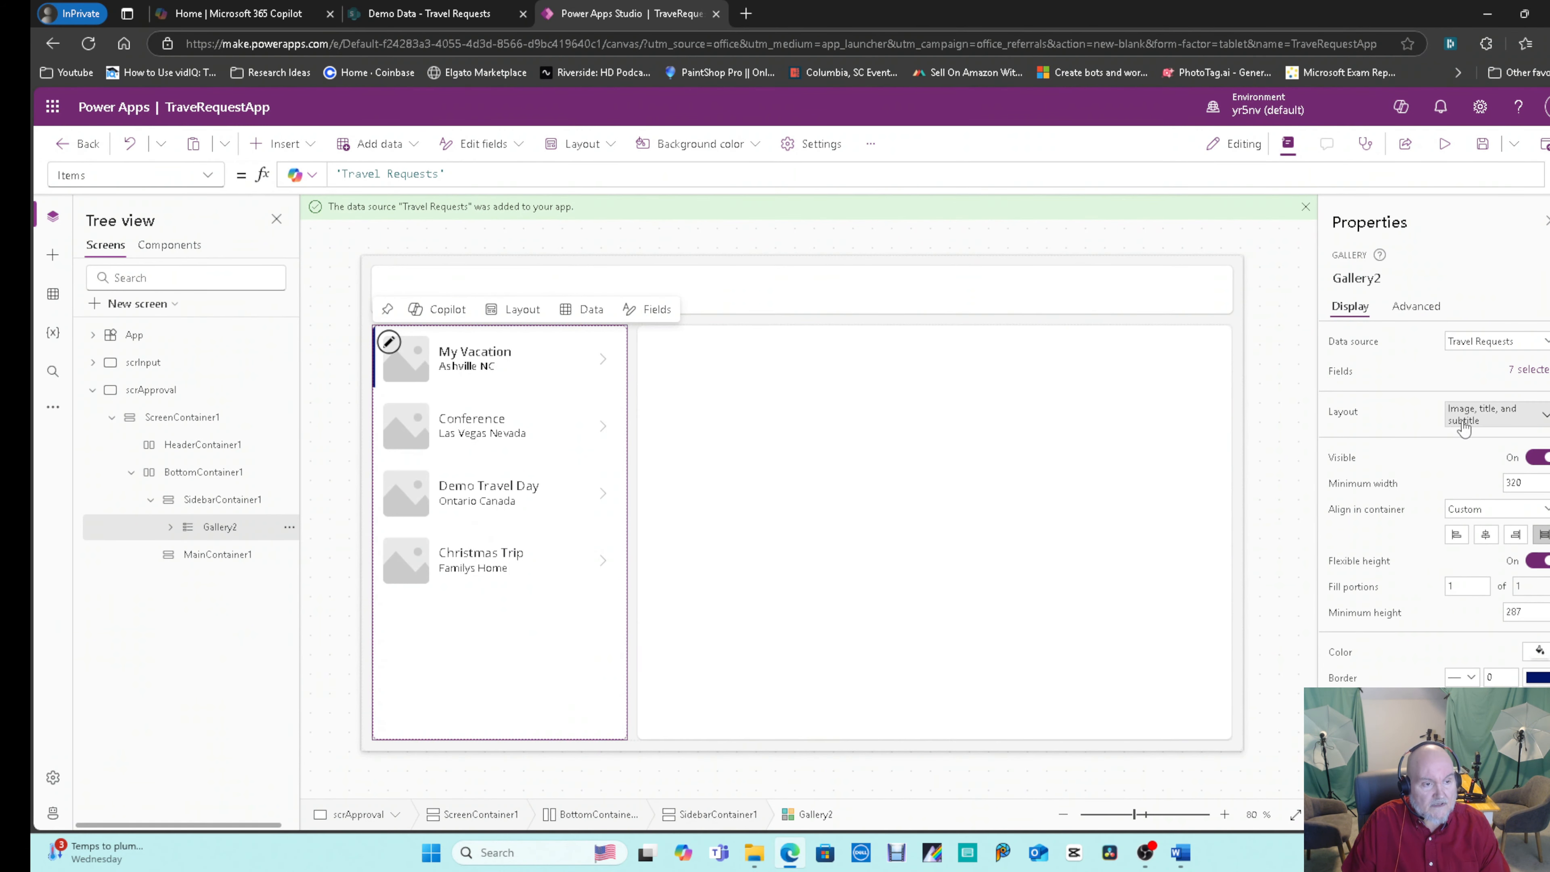
{"action": "left_click", "coordinate": [1485, 421]}
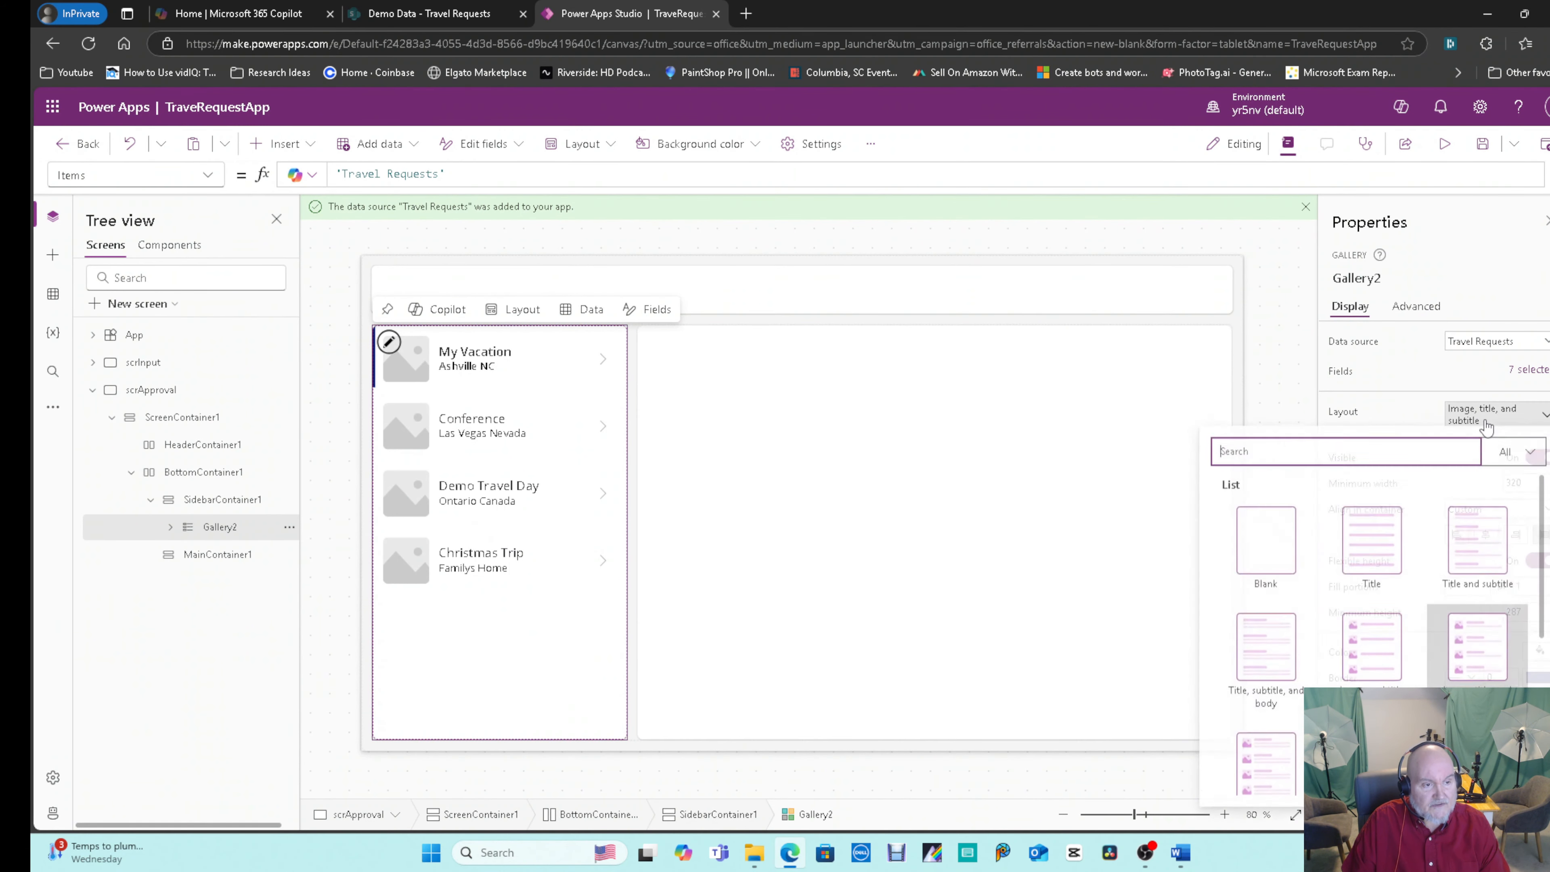
{"action": "left_click", "coordinate": [1474, 560]}
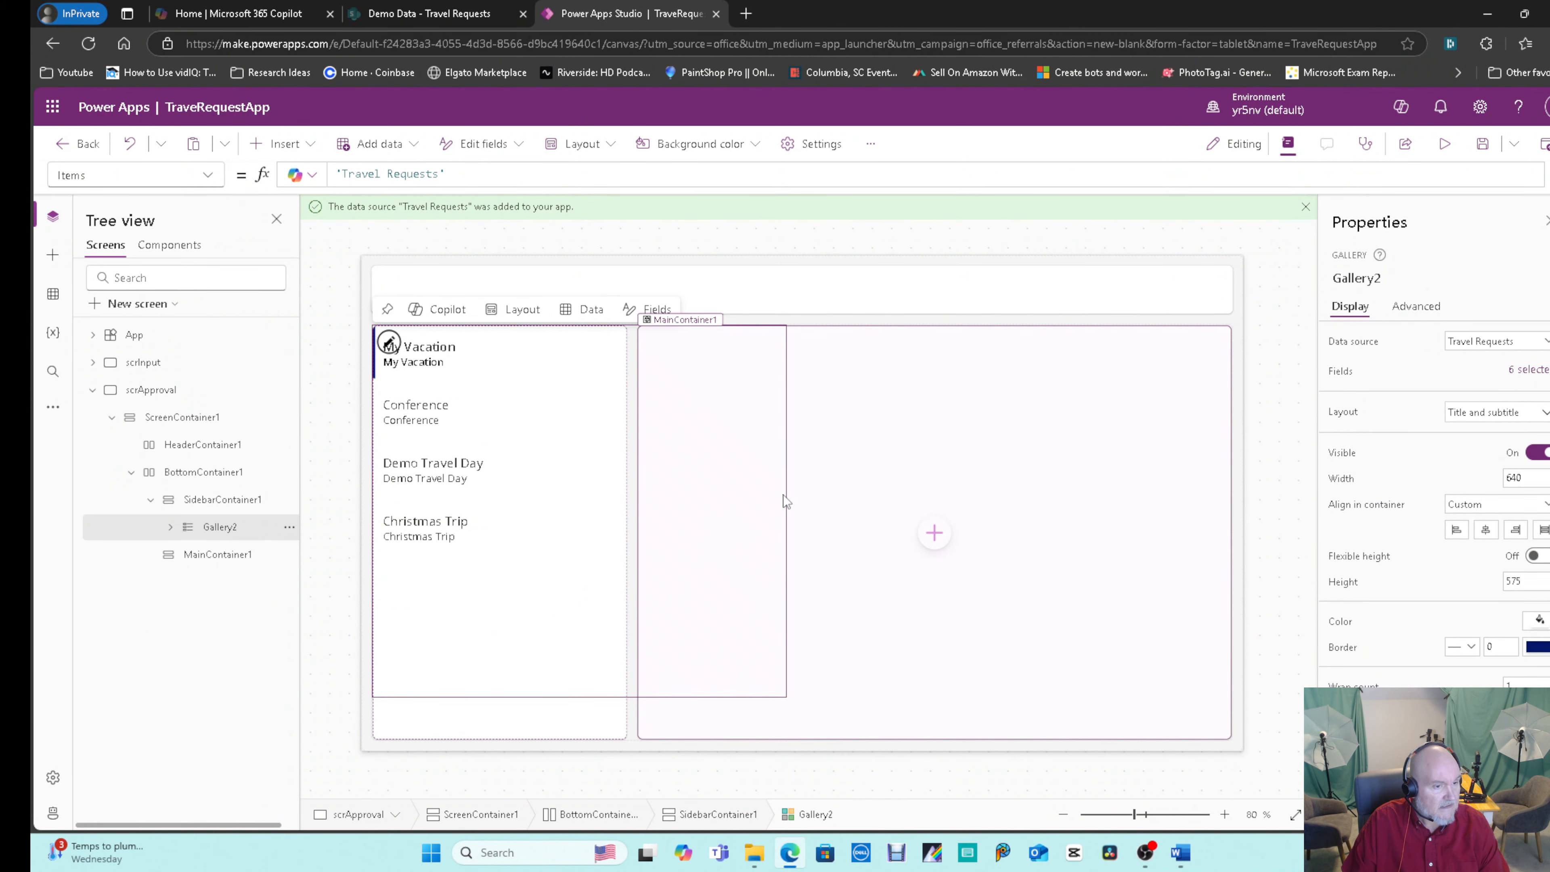
{"action": "left_click", "coordinate": [1536, 478]}
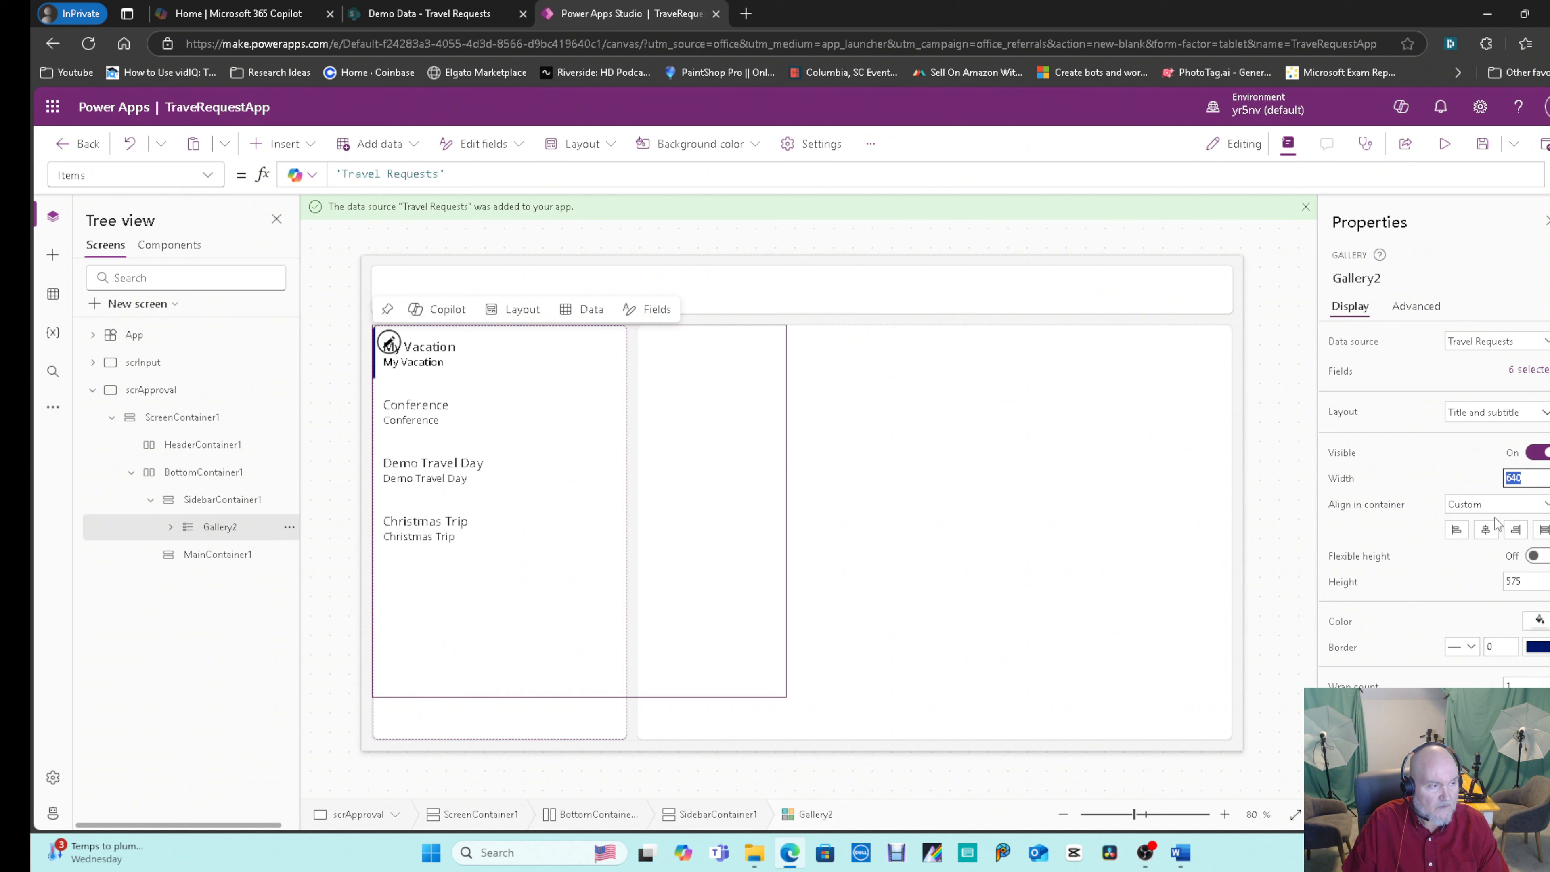
{"action": "left_click", "coordinate": [585, 725]}
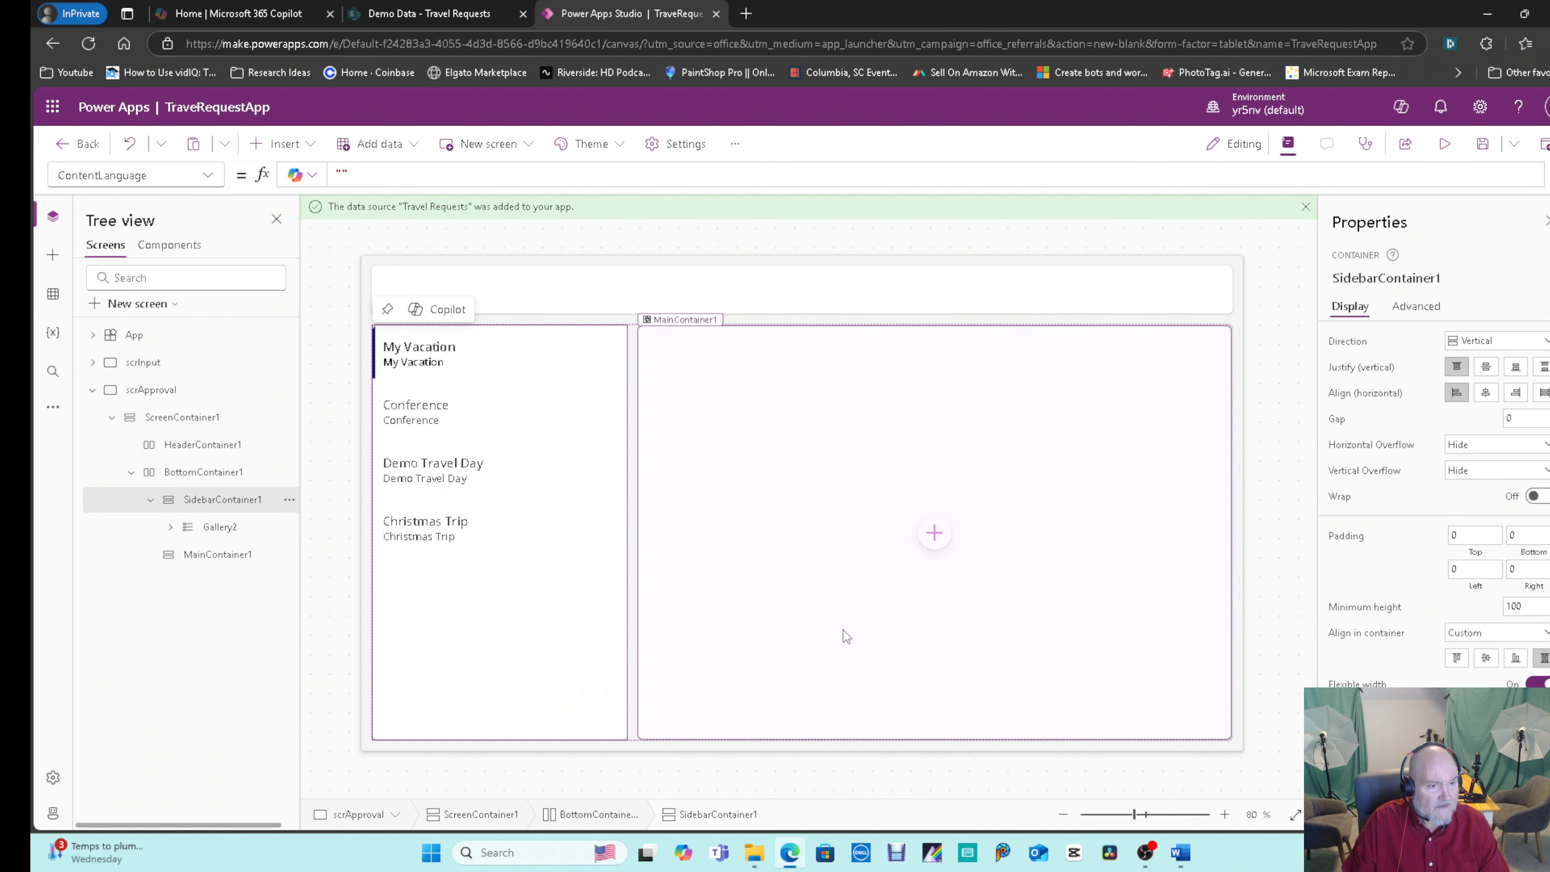
{"action": "left_click", "coordinate": [1398, 279]}
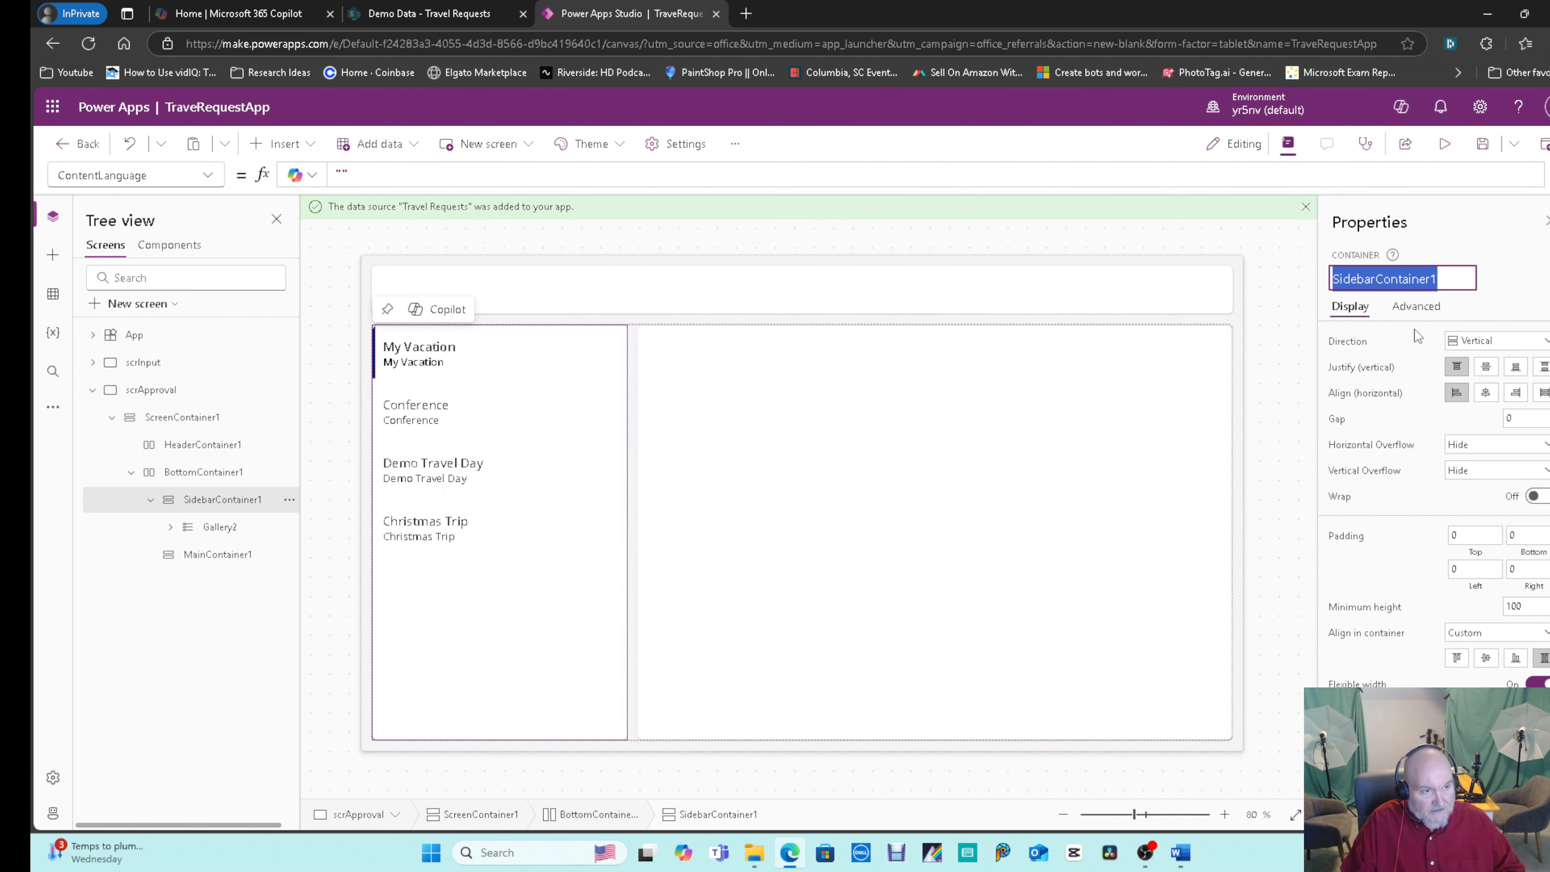
{"action": "left_click", "coordinate": [577, 555]}
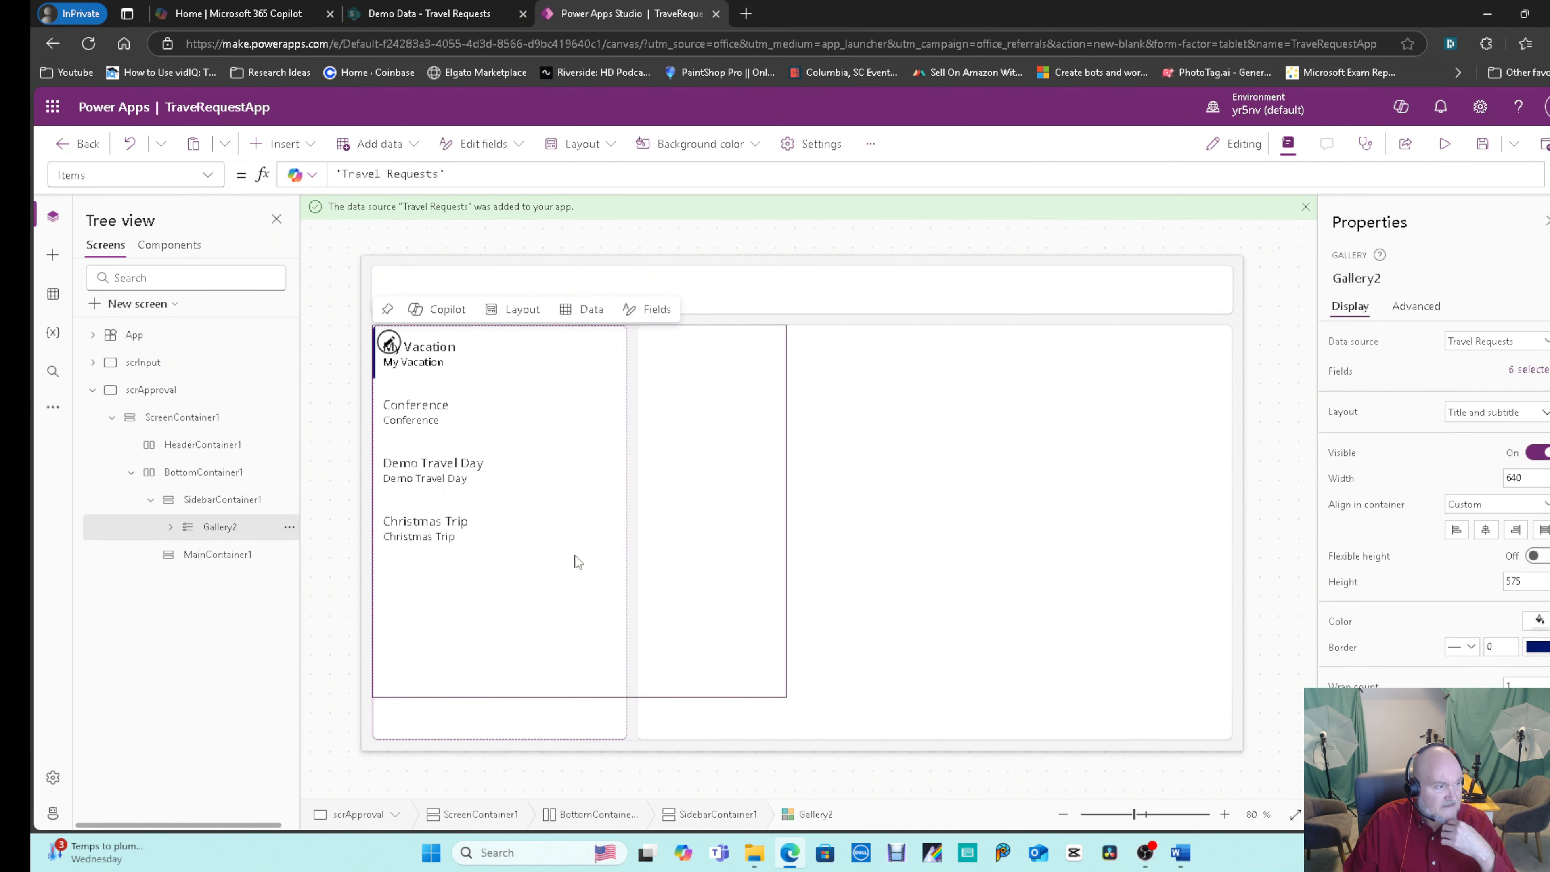
{"action": "left_click", "coordinate": [740, 597]}
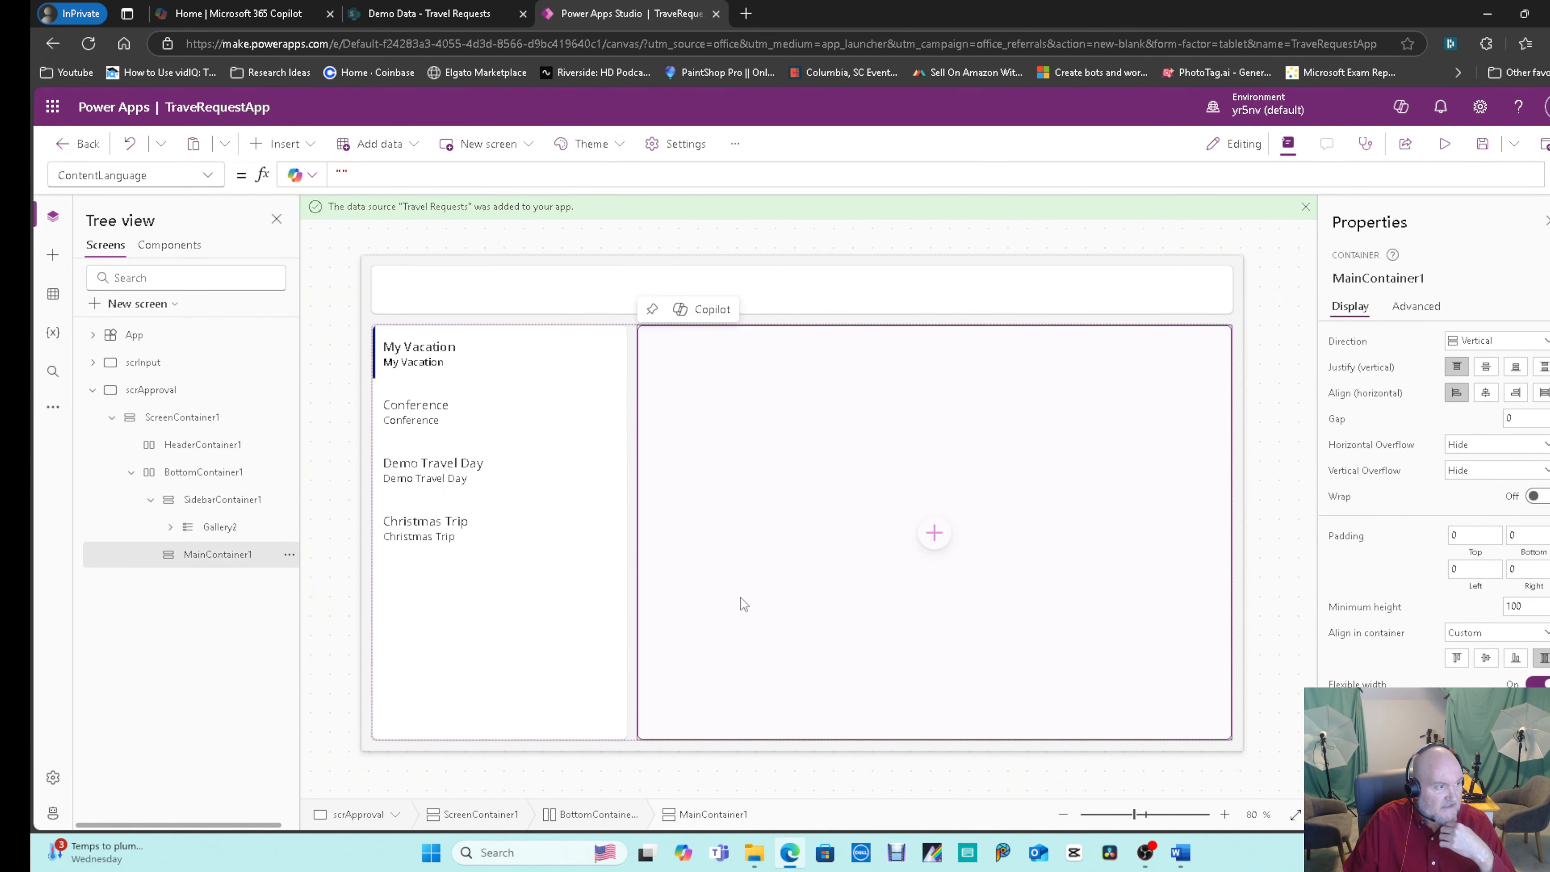
Set the sidebar gallery's Width property to the formula Parent.Width.
{"action": "left_click", "coordinate": [541, 585]}
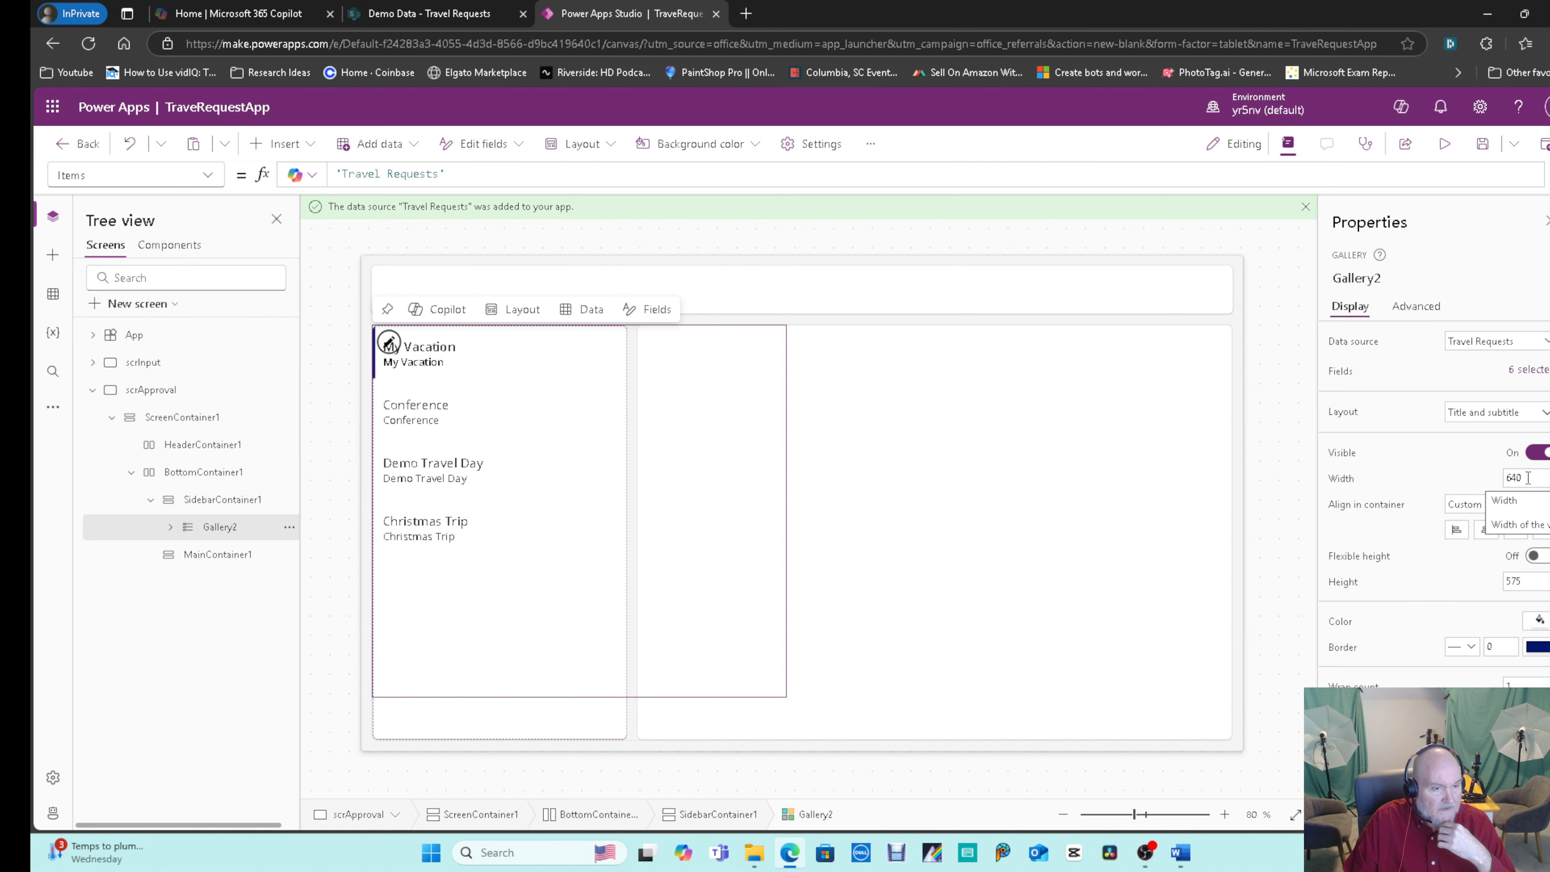
{"action": "left_click", "coordinate": [213, 178]}
{"action": "scroll", "coordinate": [153, 458], "scroll_direction": "down", "scroll_amount": 5}
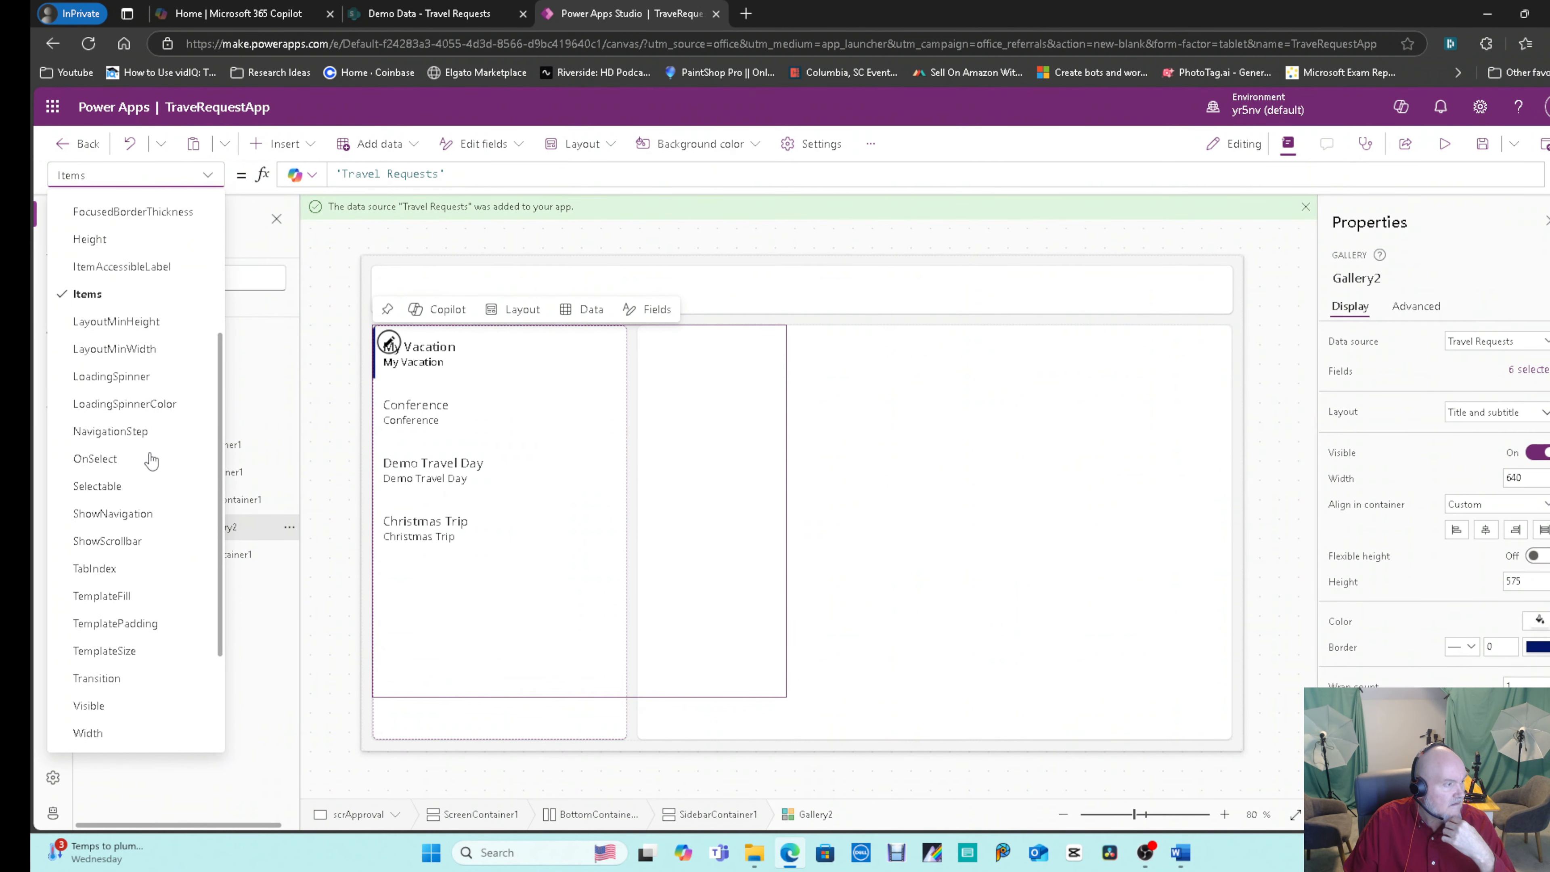
{"action": "scroll", "coordinate": [152, 461], "scroll_direction": "down", "scroll_amount": 2}
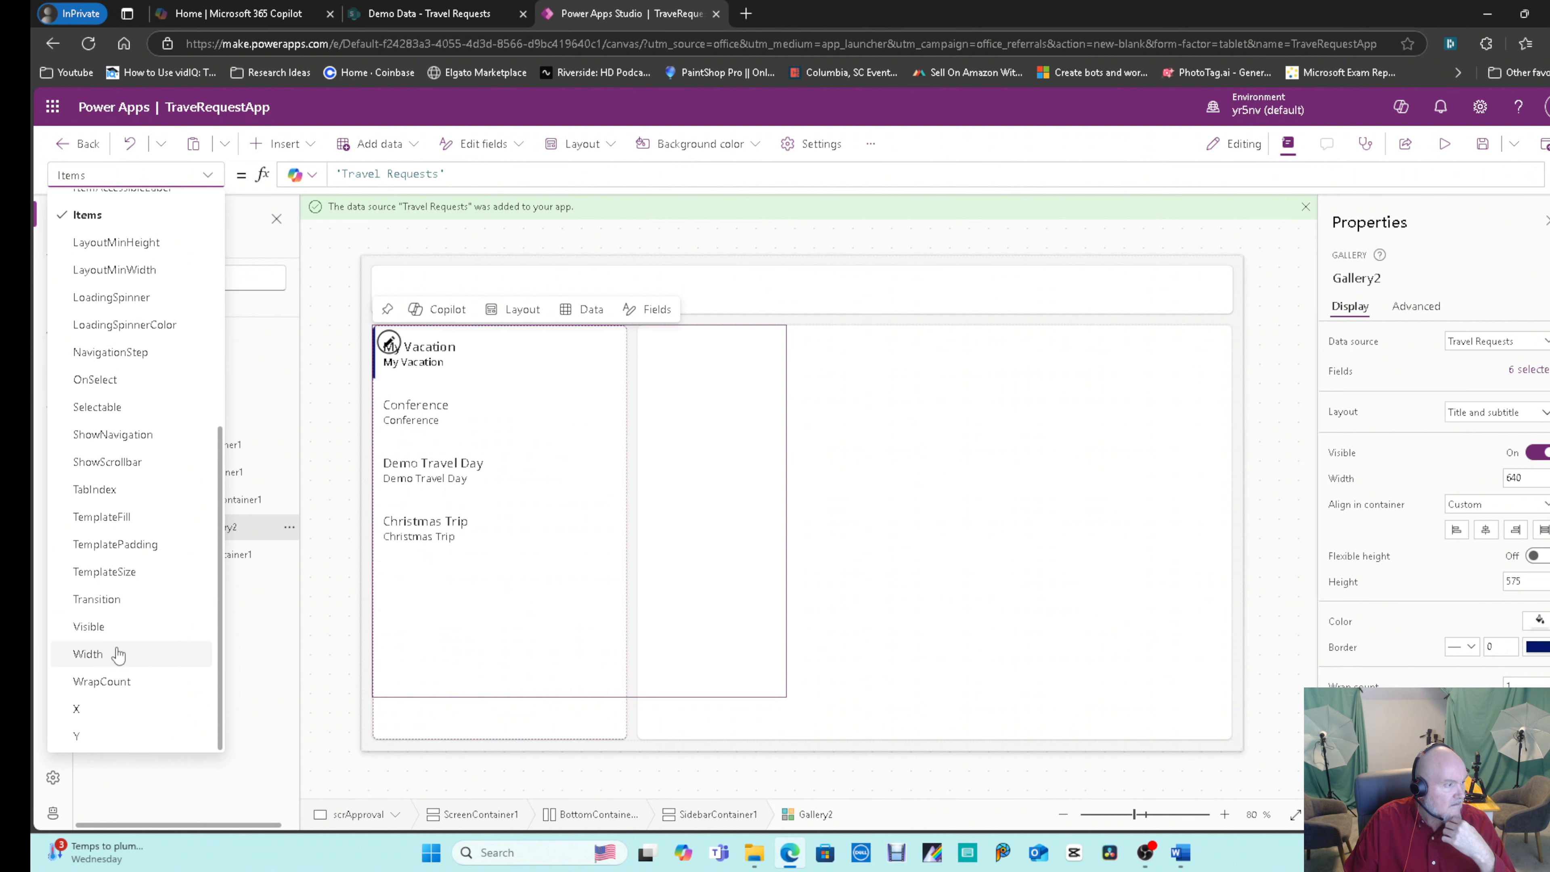
{"action": "left_click", "coordinate": [88, 654]}
{"action": "double_click", "coordinate": [379, 172]}
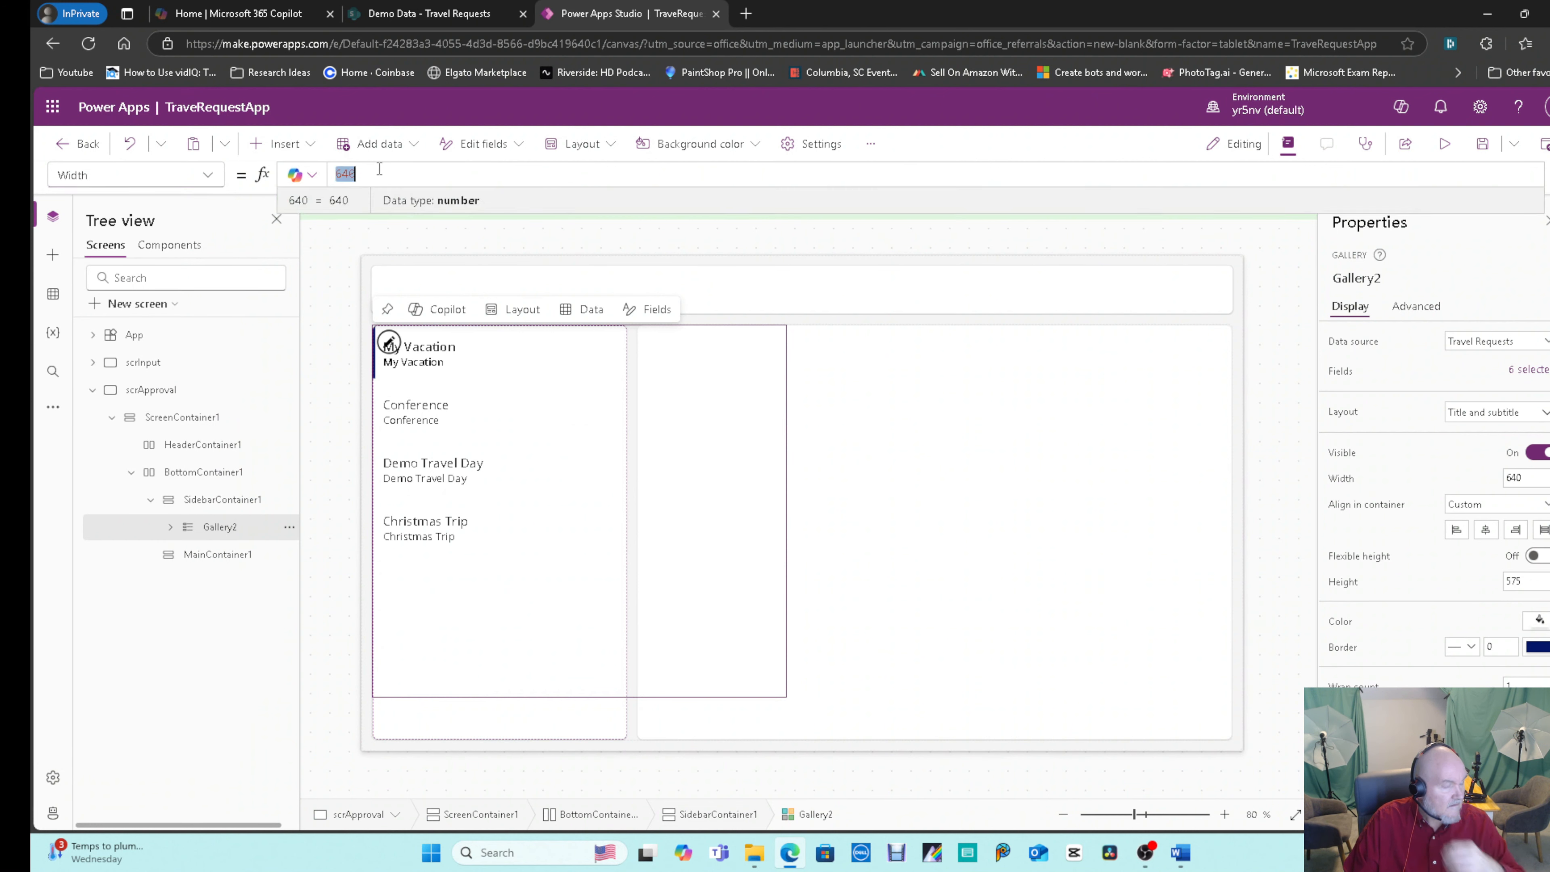
{"action": "type", "text": "Parent.Width"}
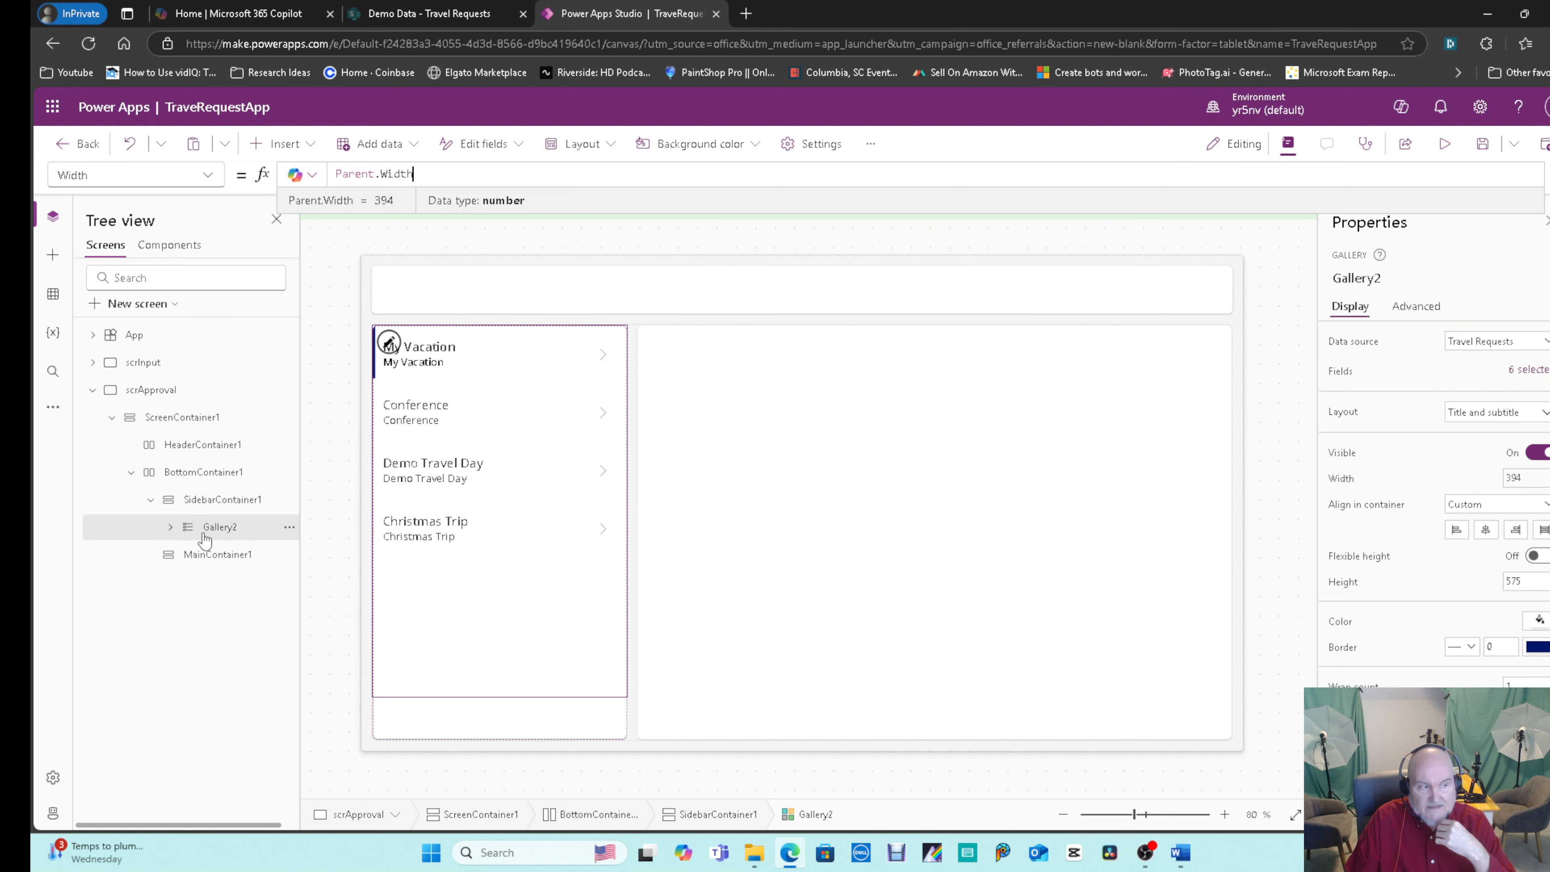
{"action": "left_click", "coordinate": [170, 529]}
{"action": "left_click", "coordinate": [170, 527]}
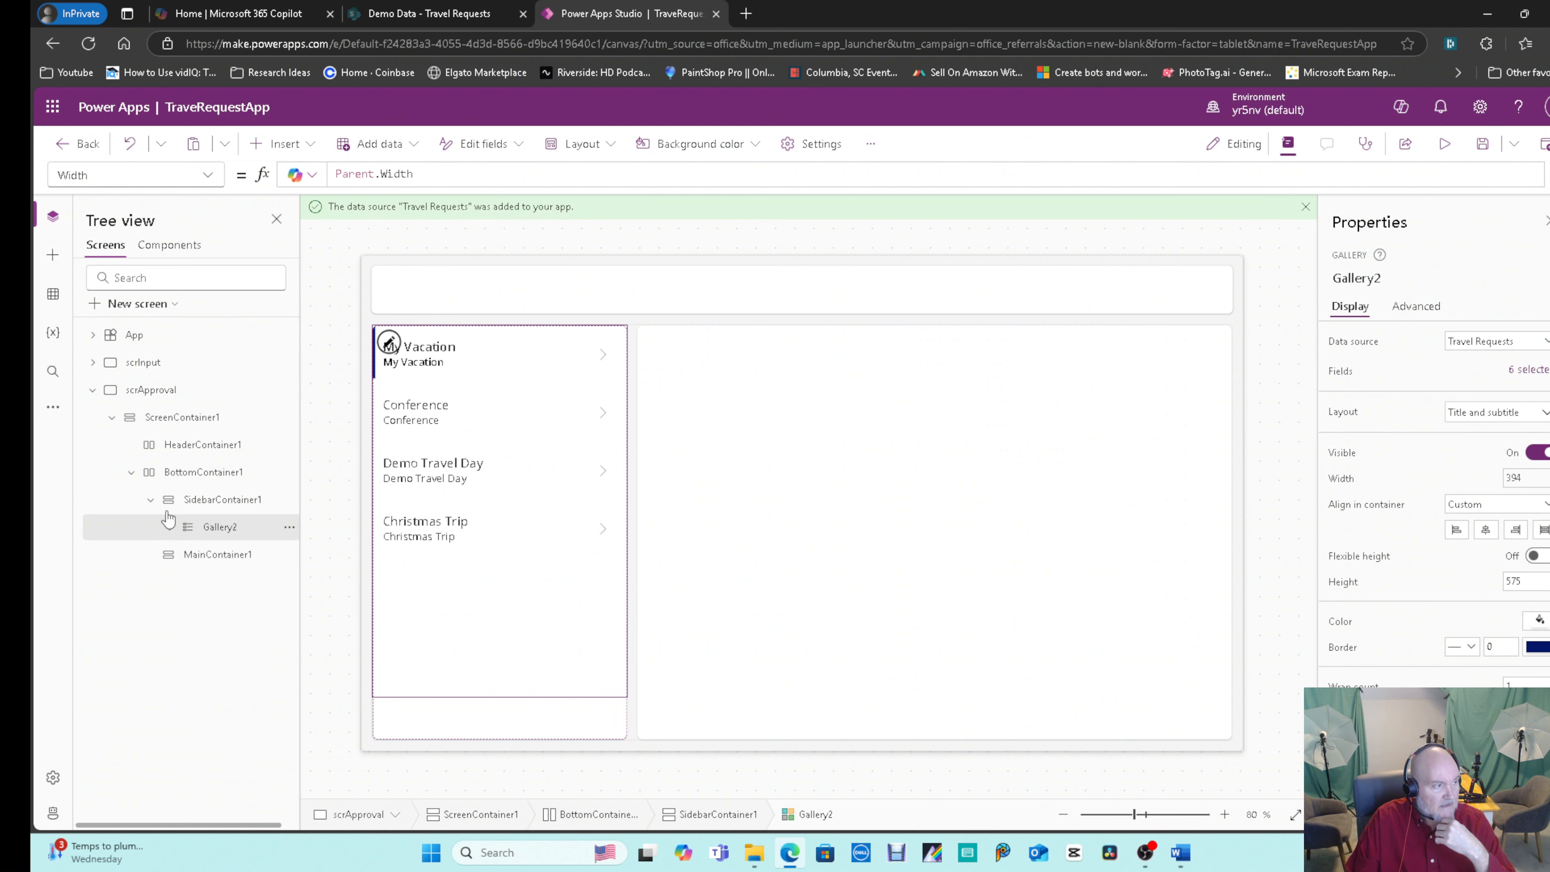
{"action": "left_click", "coordinate": [93, 362]}
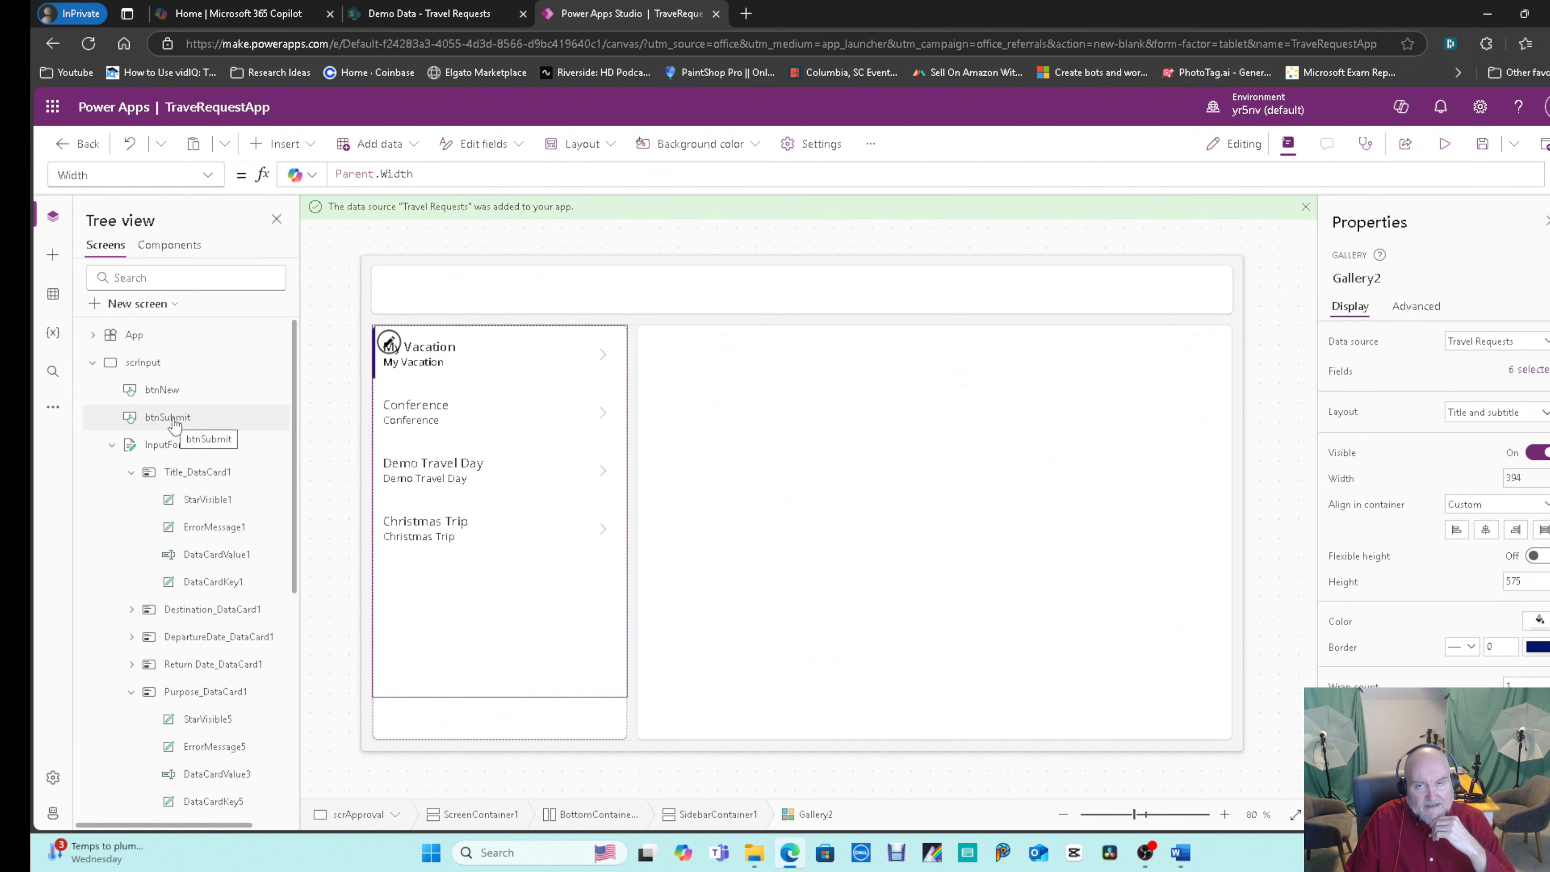
{"action": "left_click", "coordinate": [92, 365]}
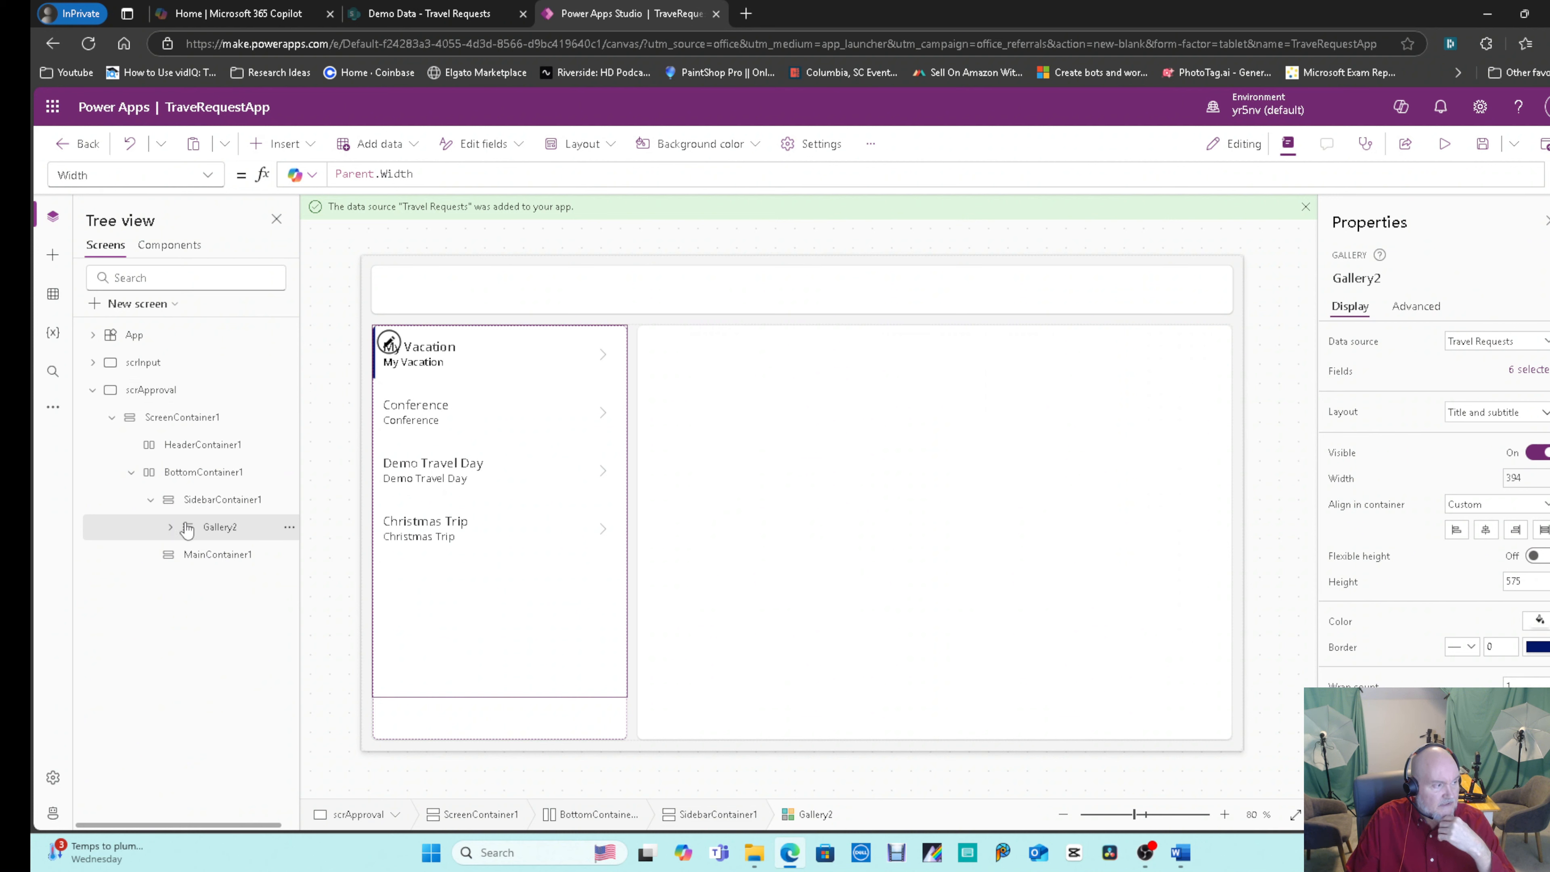
{"action": "left_click", "coordinate": [171, 528]}
{"action": "left_click", "coordinate": [170, 528]}
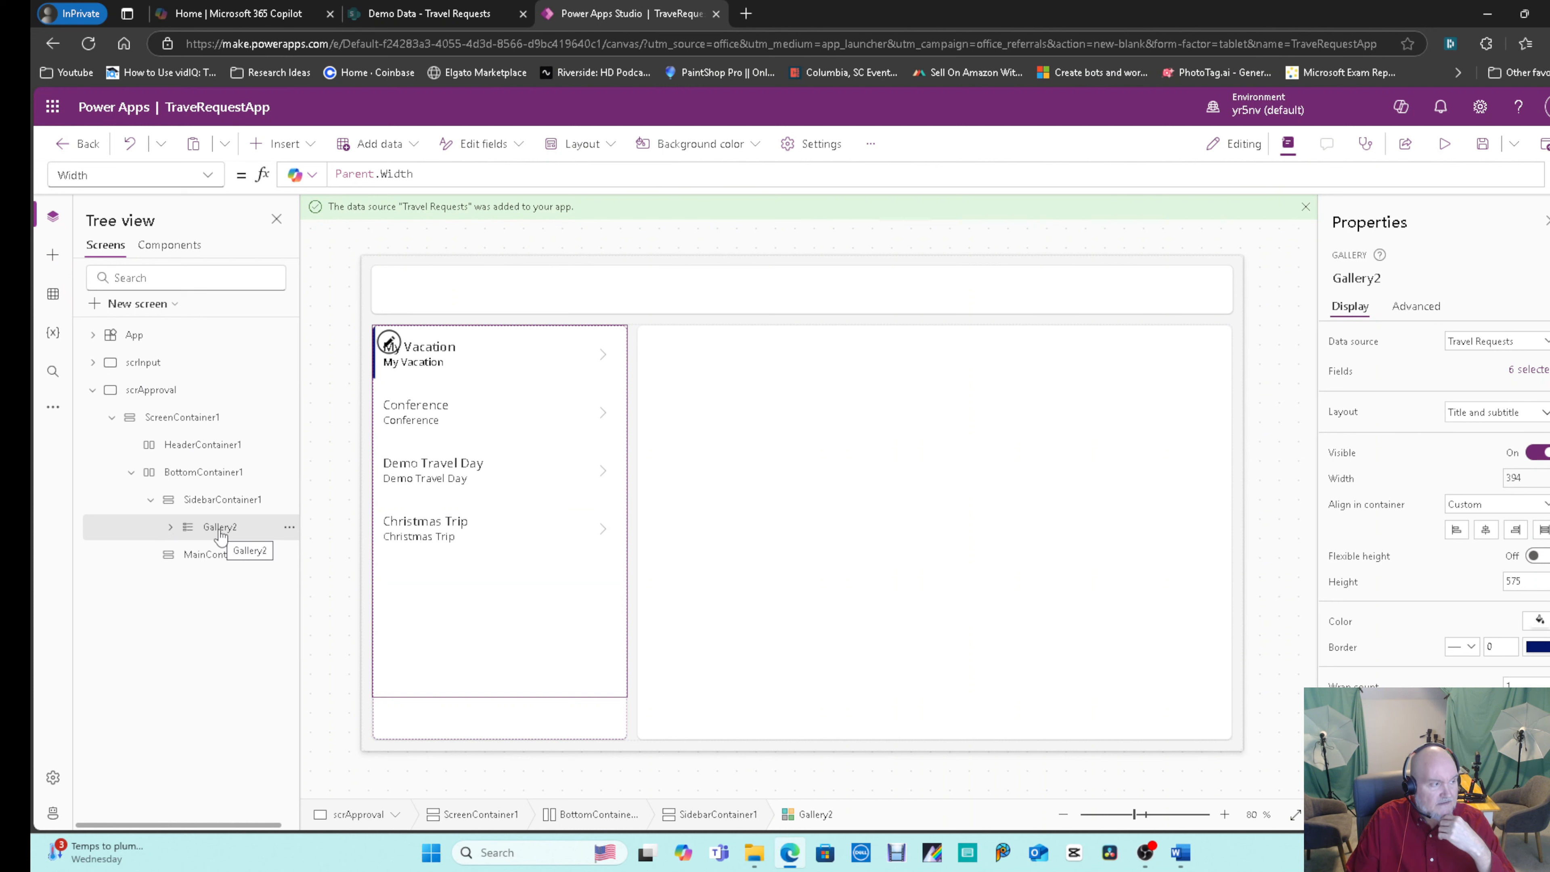
Rename the sidebar gallery to galPendingRequests and turn on its flexible height.
{"action": "left_click", "coordinate": [1370, 278]}
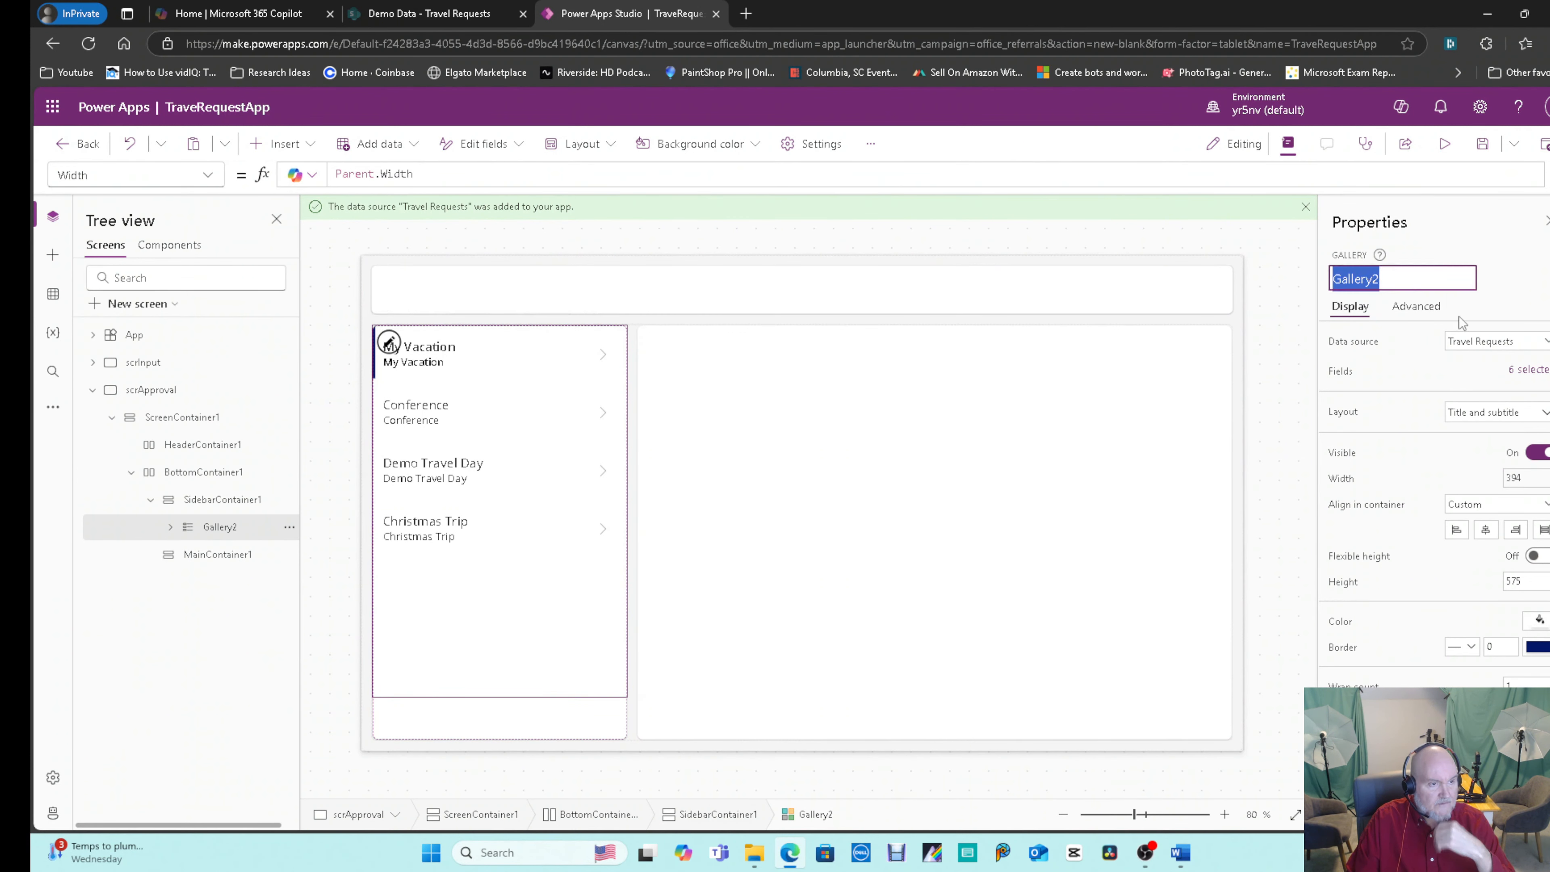
{"action": "type", "text": "gal"}
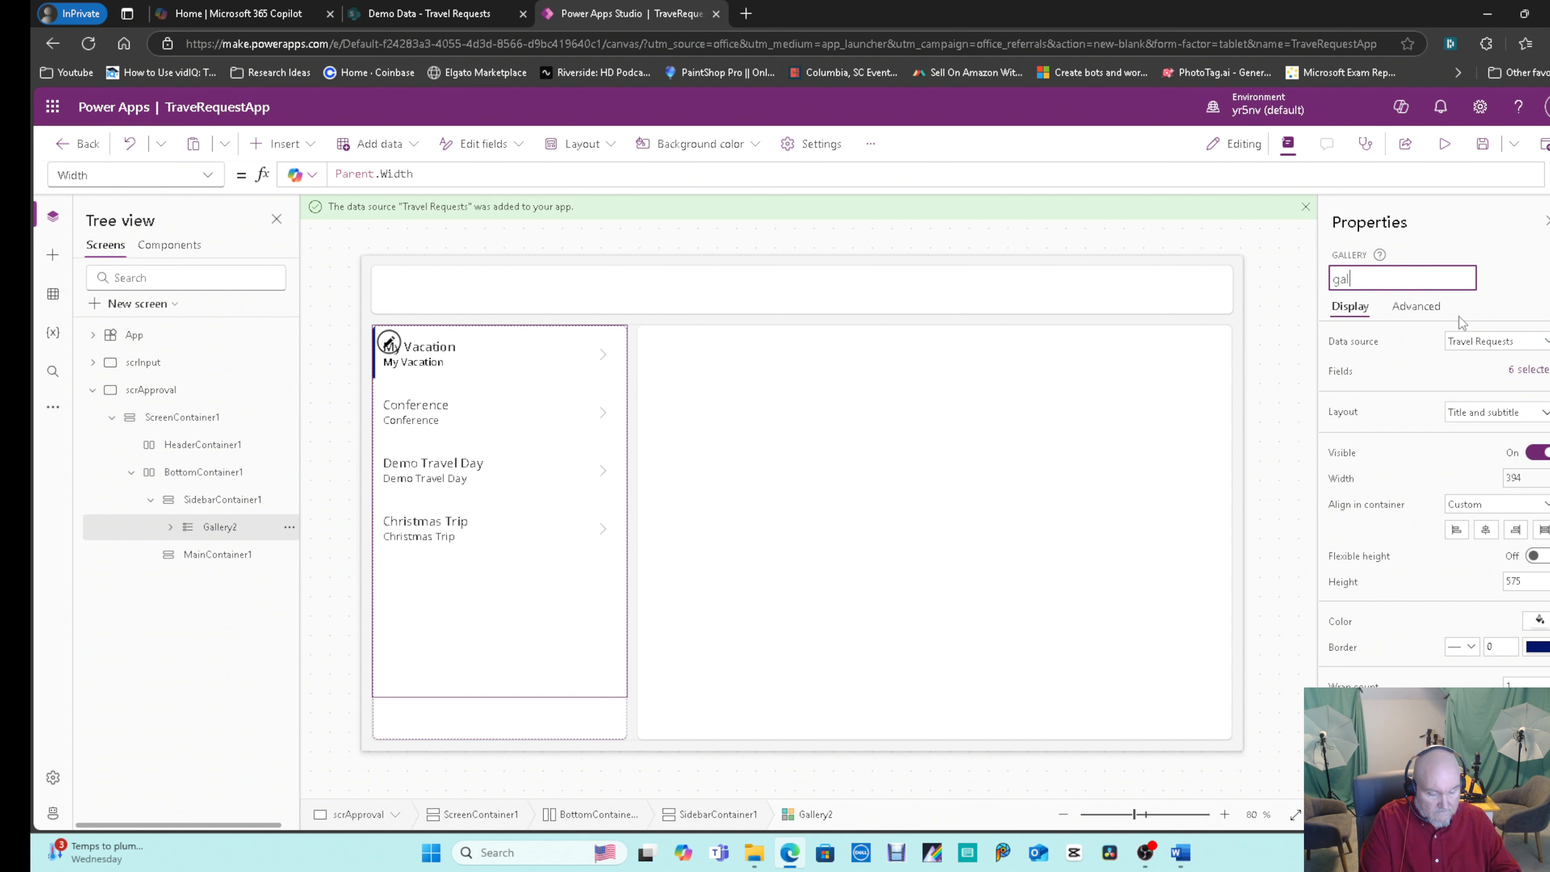
{"action": "type", "text": "A"}
{"action": "key", "text": "BackSpace"}
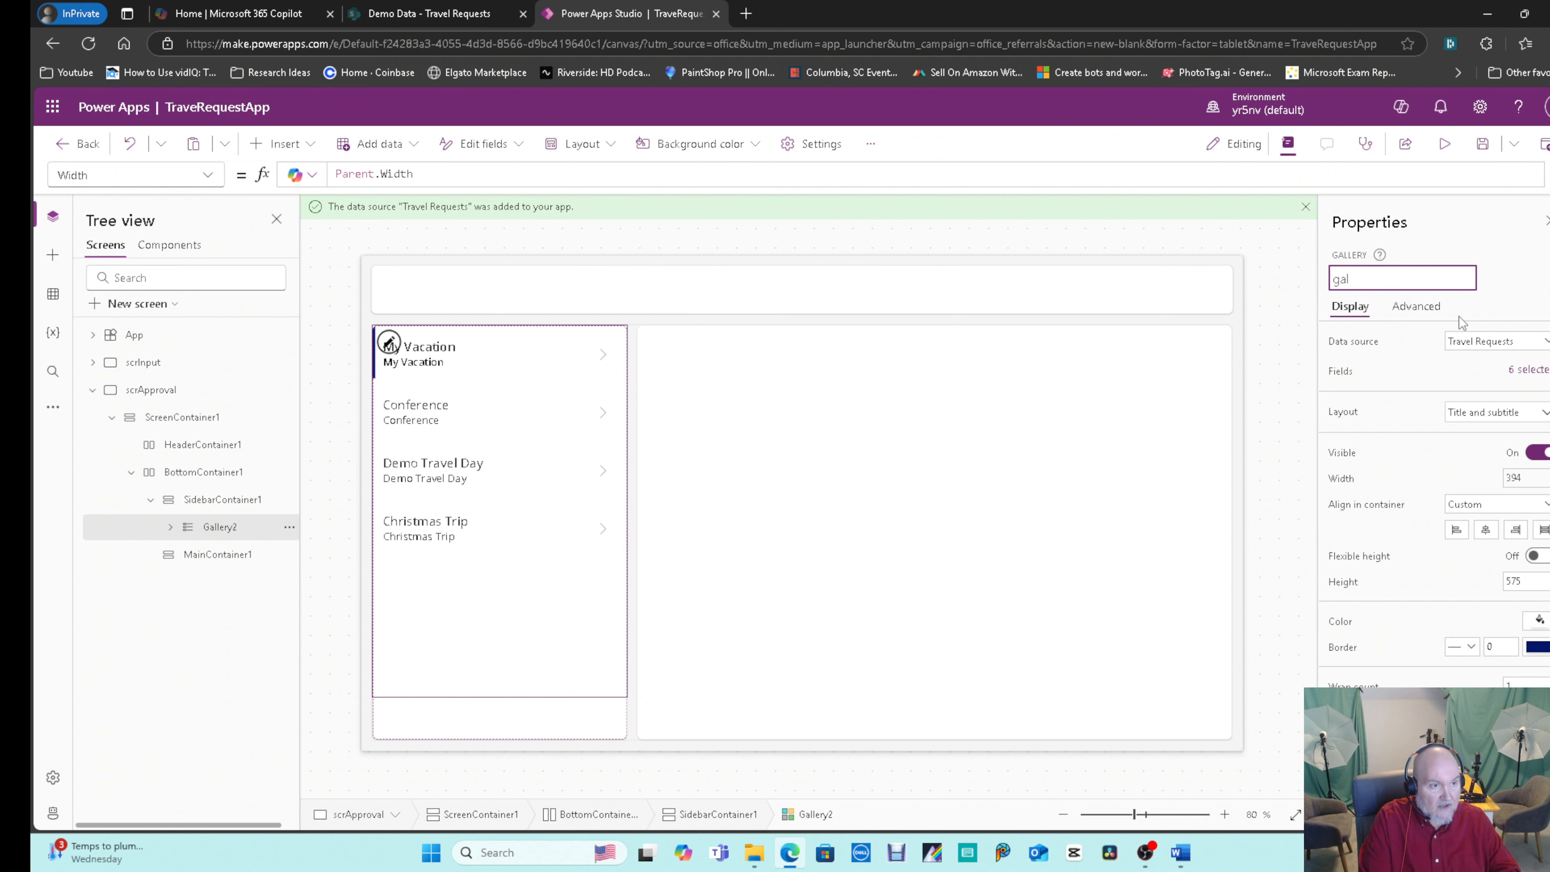
{"action": "type", "text": "Requ"}
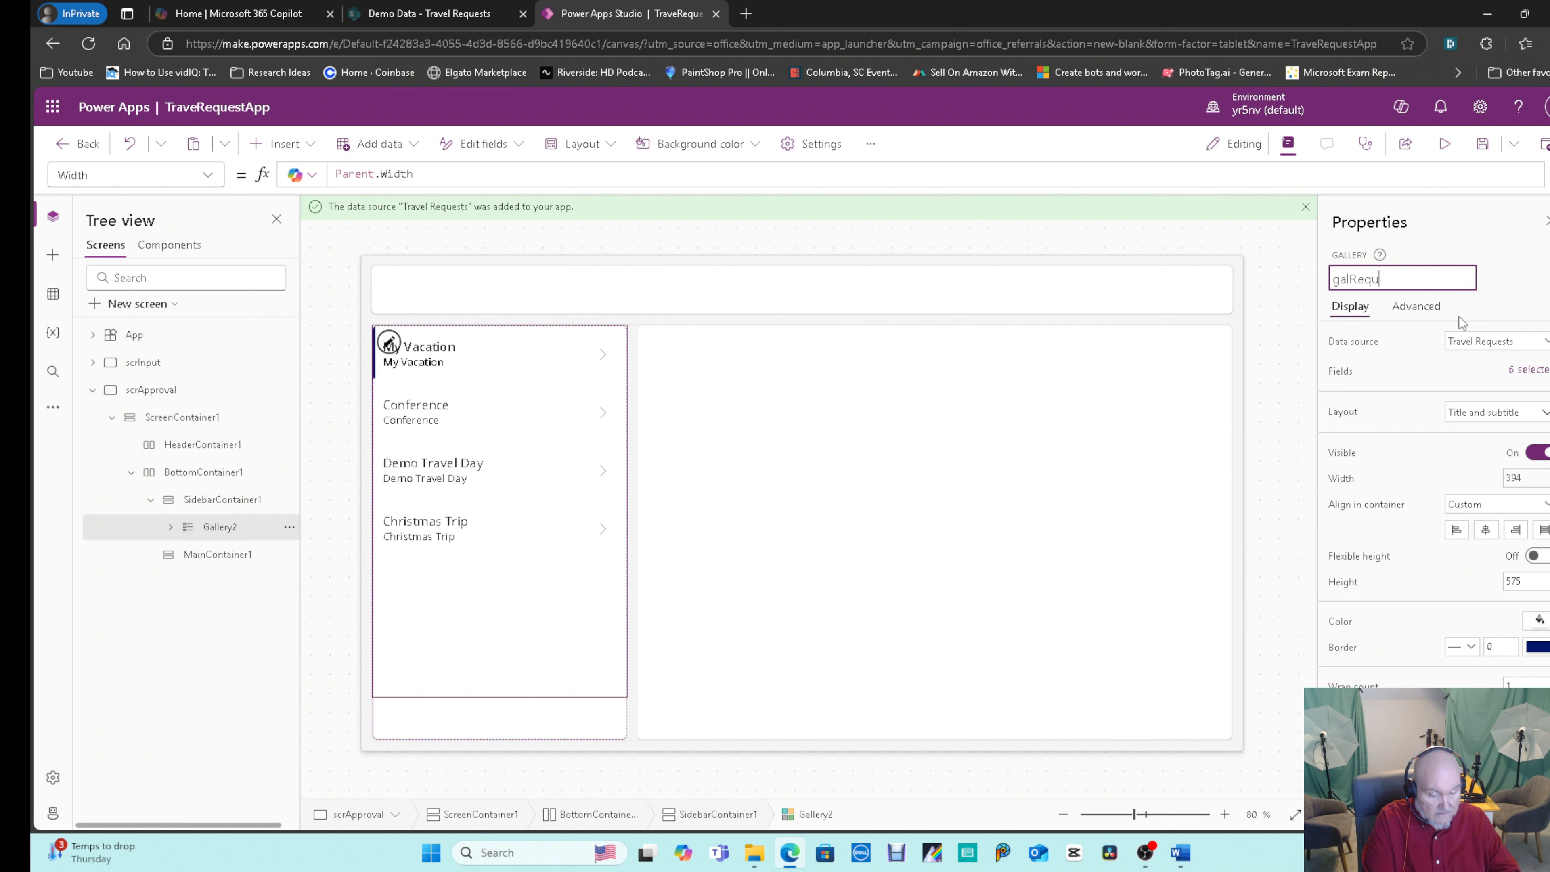
{"action": "type", "text": "ests"}
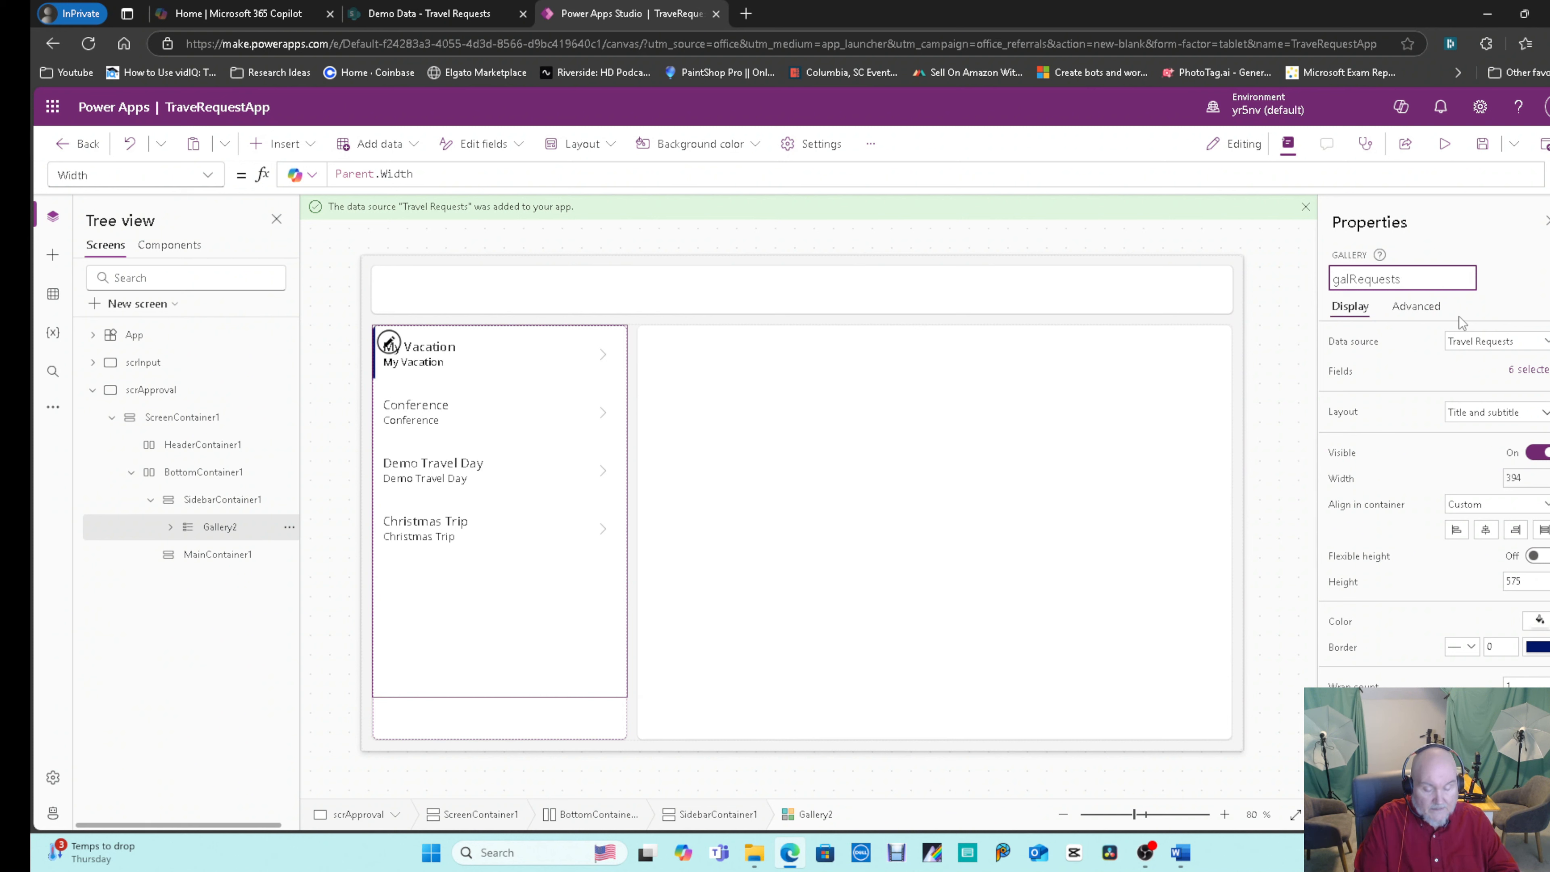
{"action": "key", "text": "BackSpace"}
{"action": "key", "text": "BackSpace"}
{"action": "key", "text": "BackSpace"}
{"action": "key", "text": "BackSpace"}
{"action": "key", "text": "BackSpace"}
{"action": "key", "text": "BackSpace"}
{"action": "key", "text": "BackSpace"}
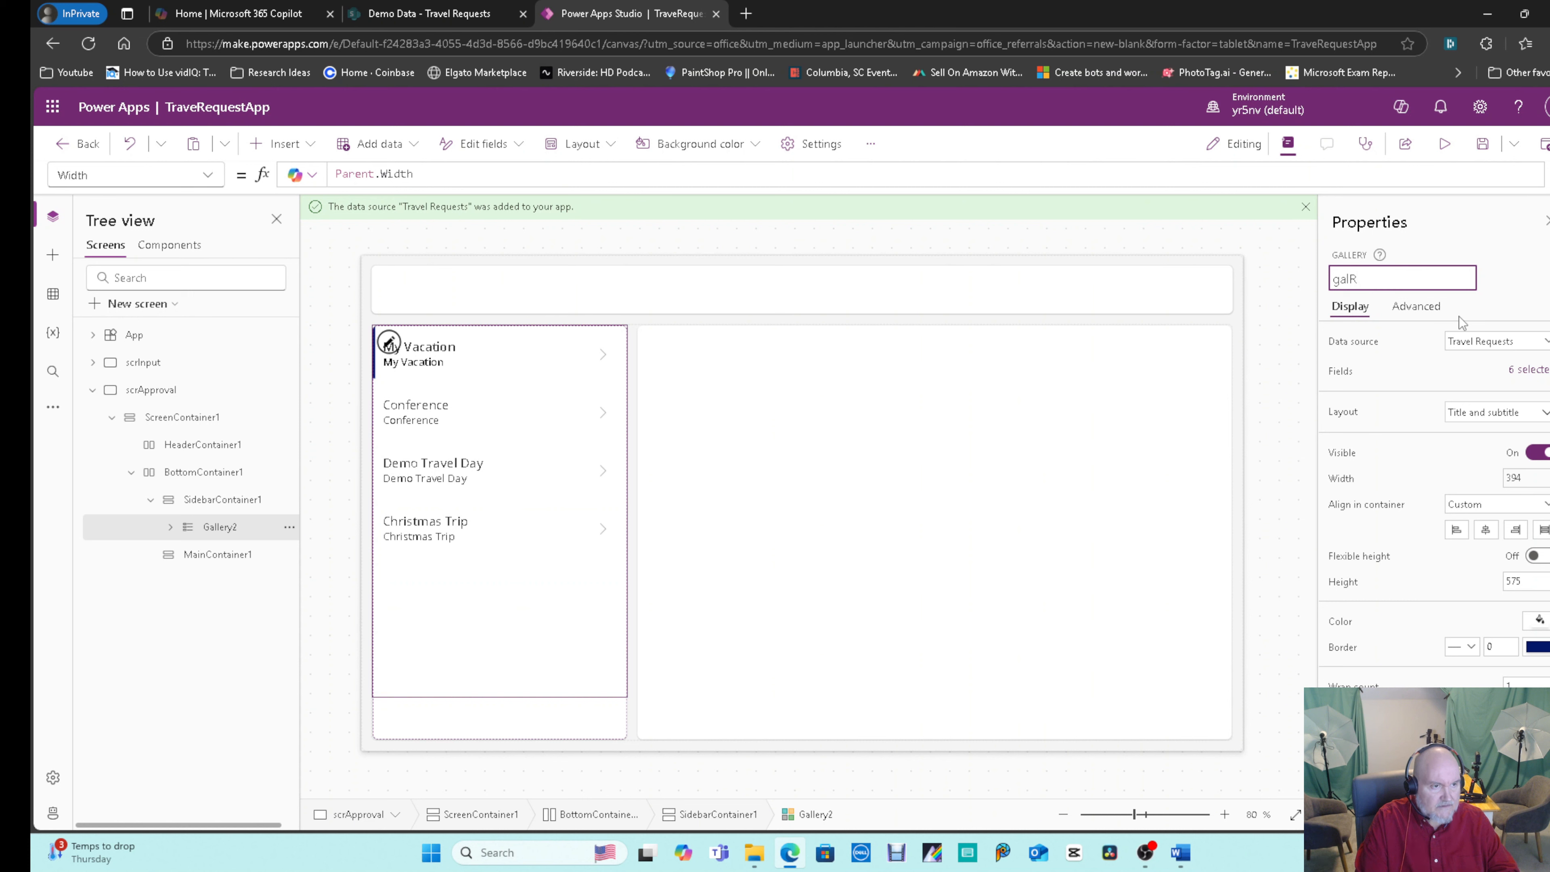
{"action": "type", "text": "P"}
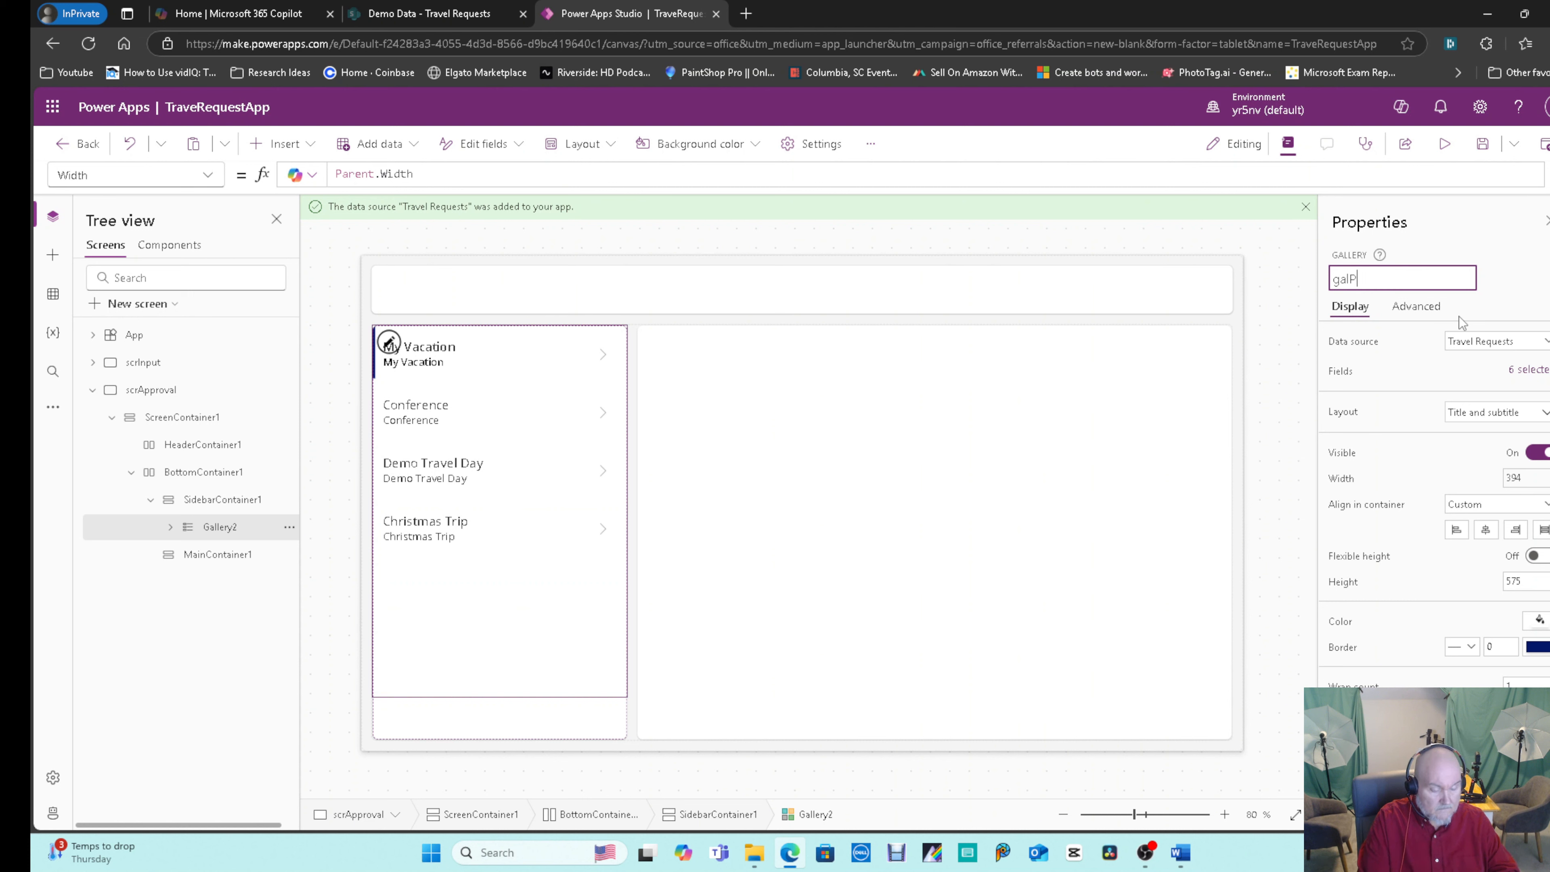
{"action": "type", "text": "endingR"}
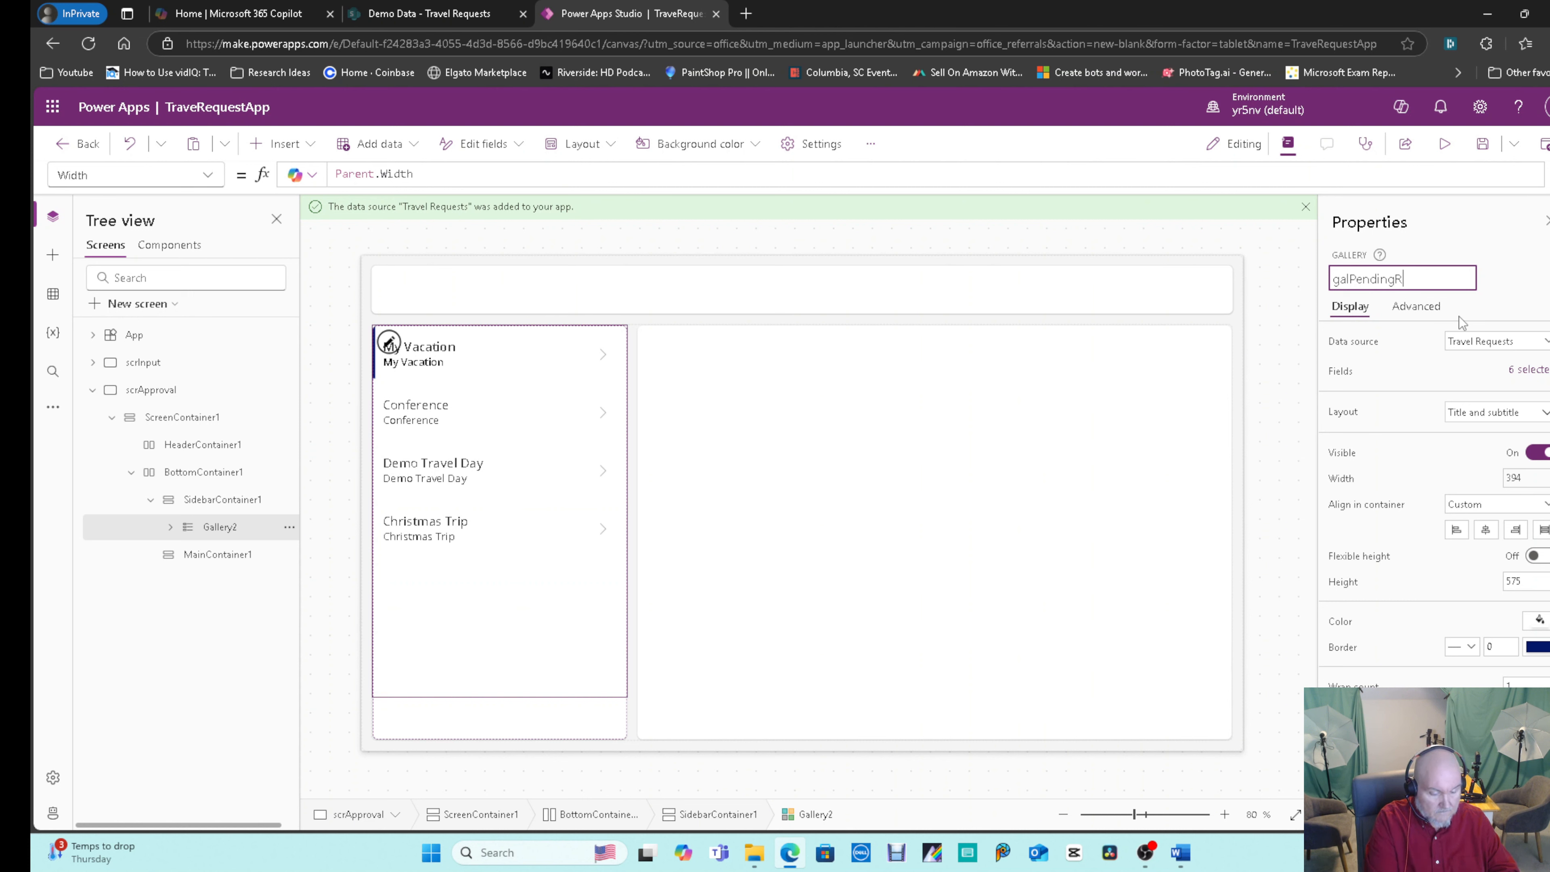
{"action": "type", "text": "equests"}
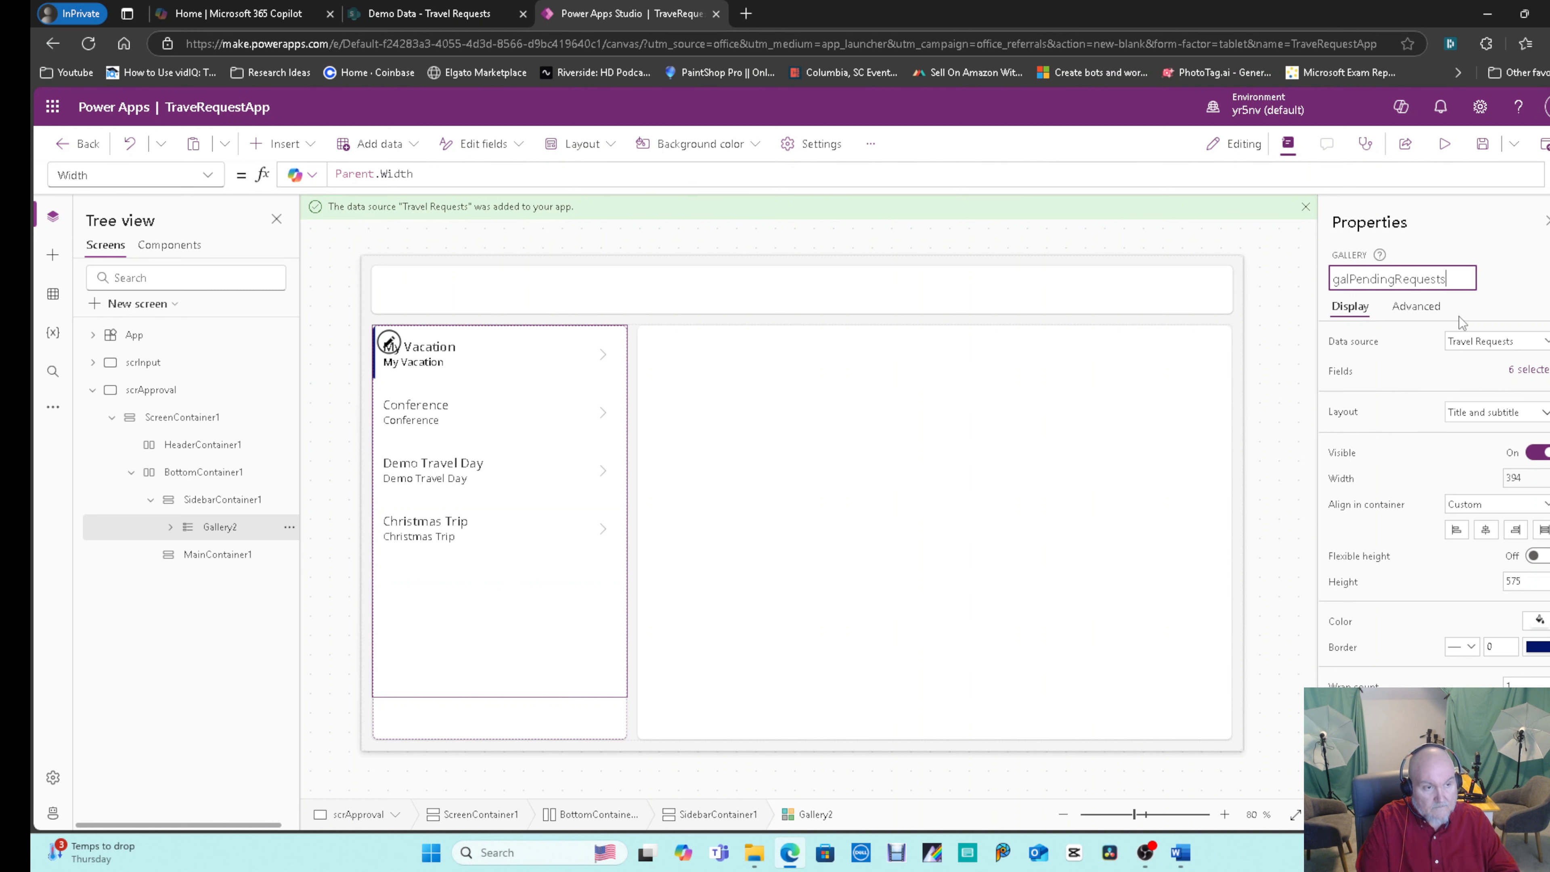
{"action": "key", "text": "Return"}
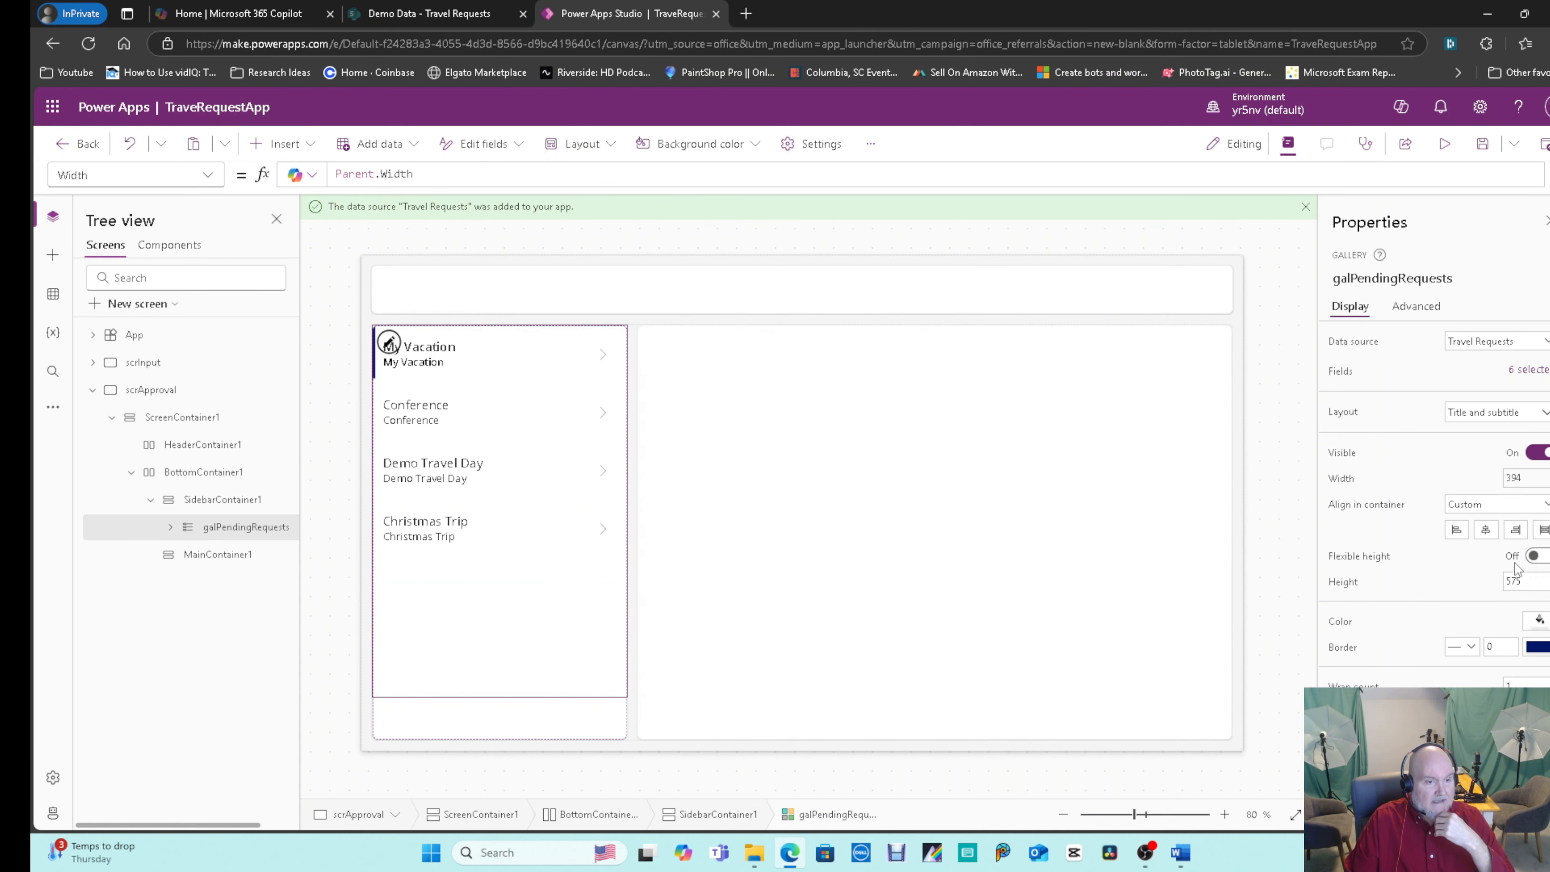
{"action": "left_click", "coordinate": [1539, 556]}
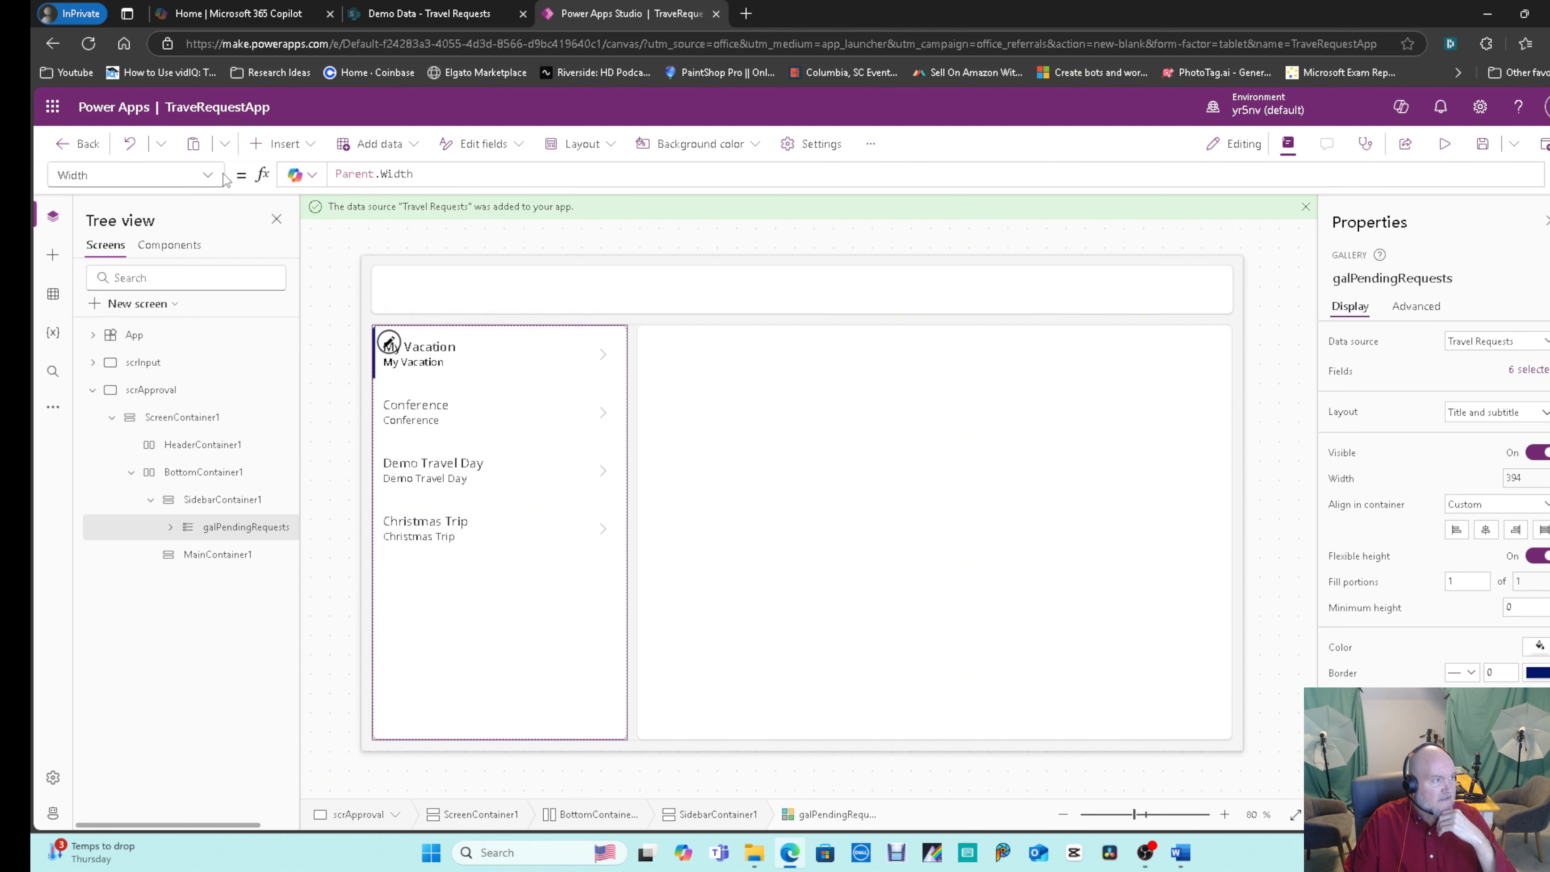
Wrap 'Travel Requests' in the Items property of galPendingRequests in a Filter function with the condition ApprovalStatus='Pending'.
{"action": "left_click", "coordinate": [208, 175]}
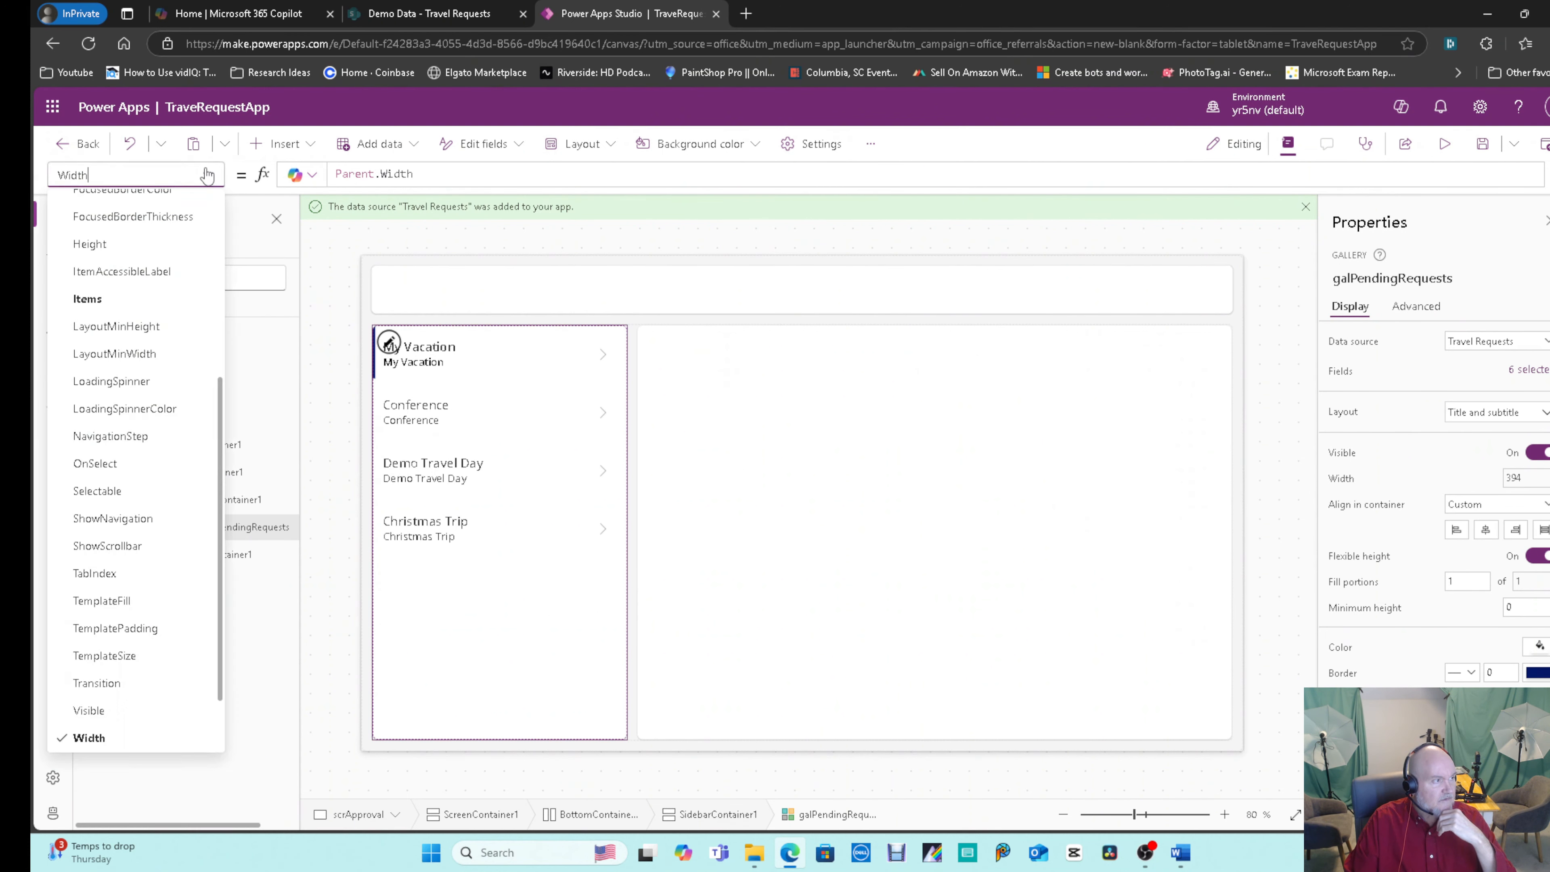
{"action": "left_click", "coordinate": [146, 299]}
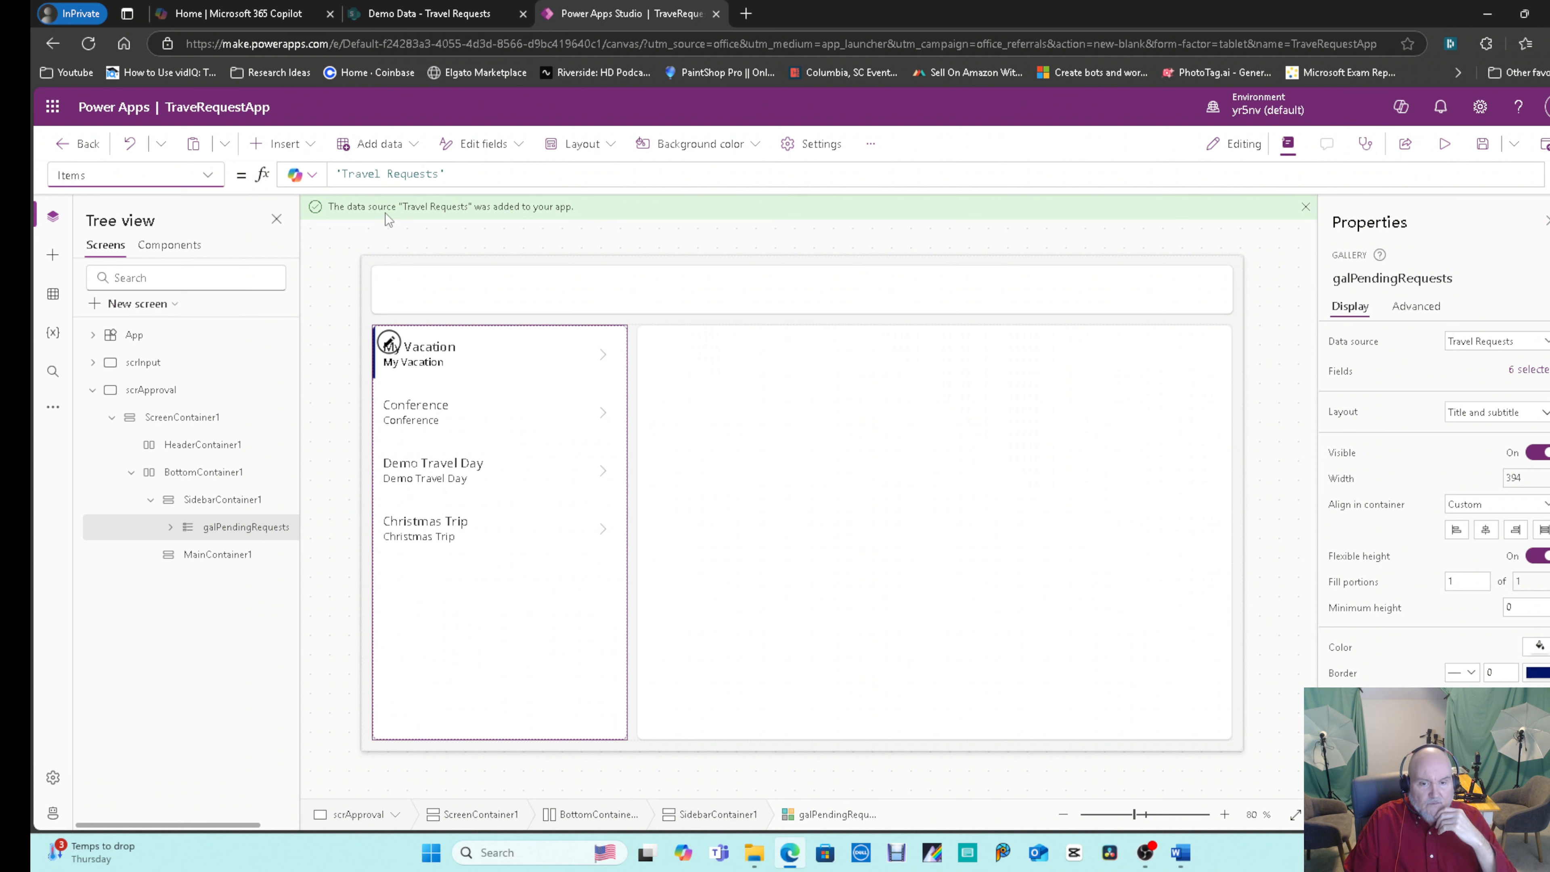
{"action": "left_click", "coordinate": [333, 175]}
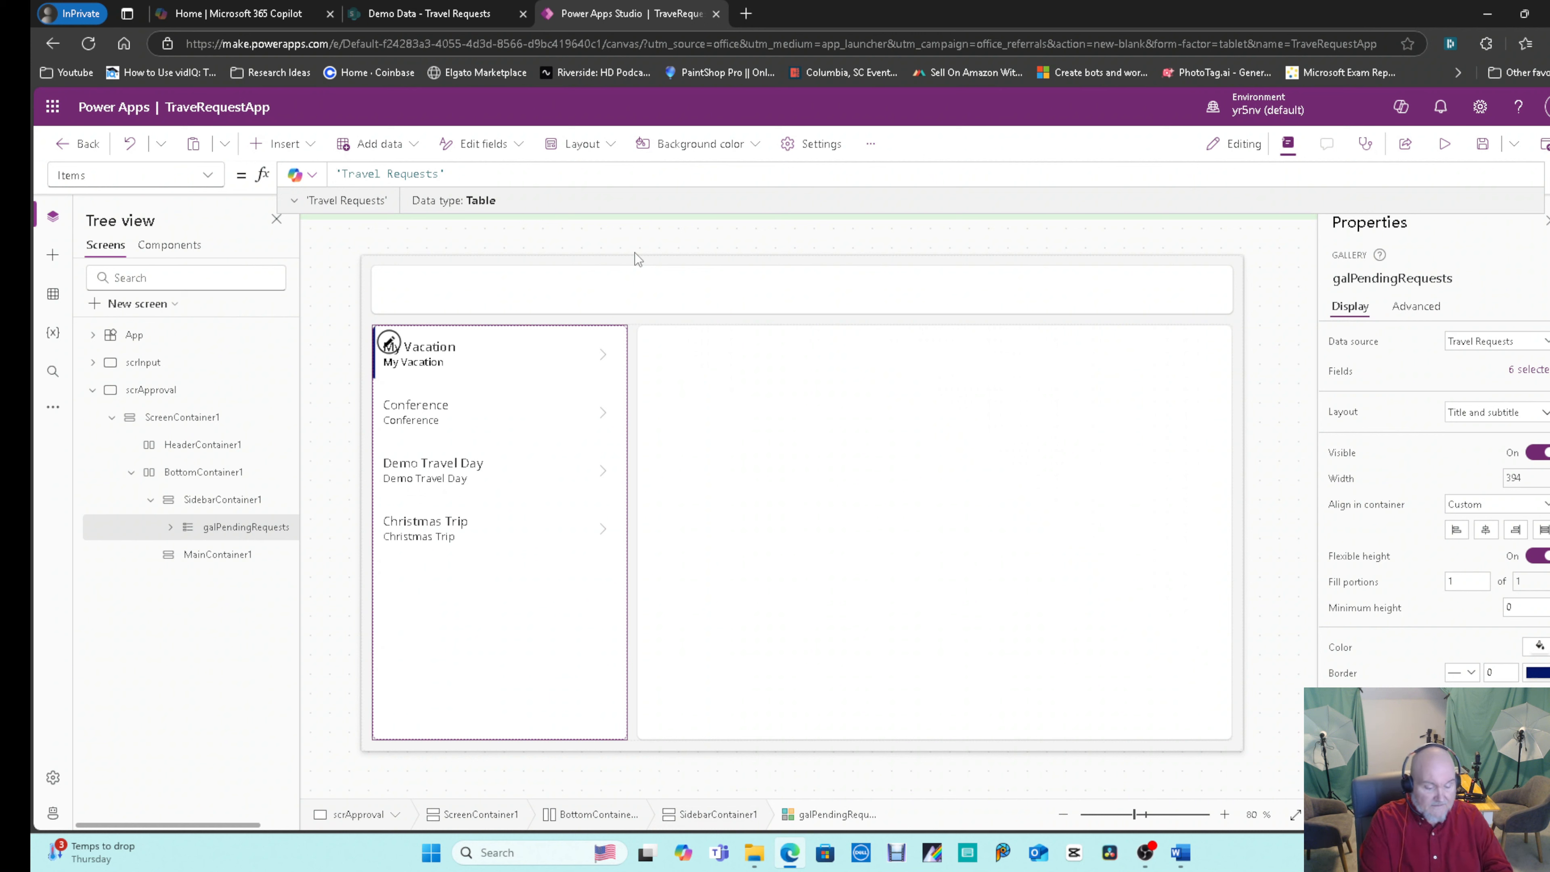
{"action": "type", "text": "Fil"}
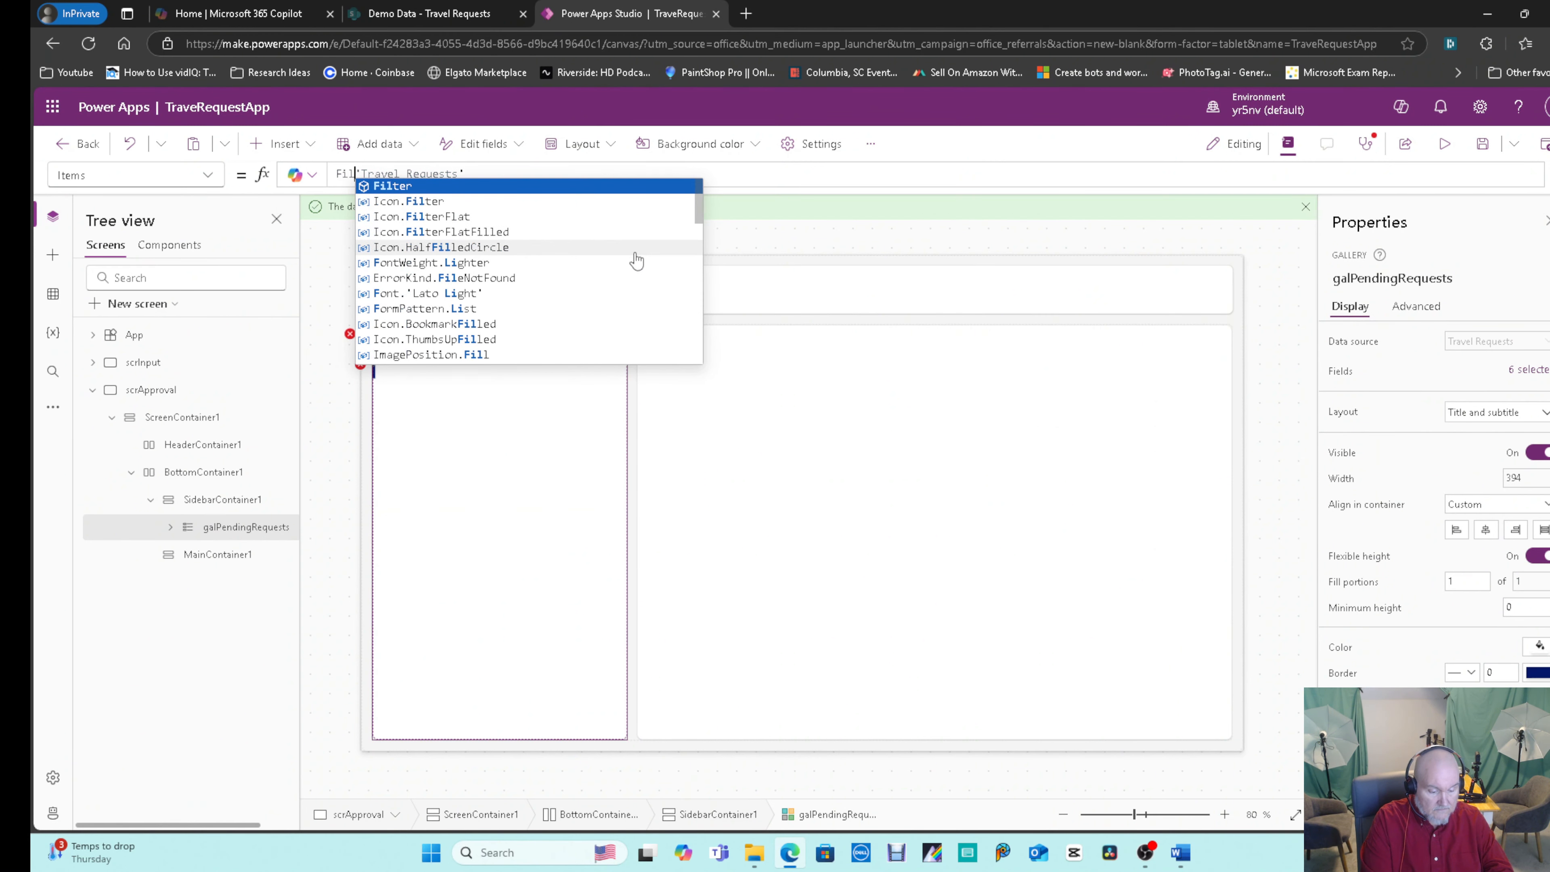
{"action": "type", "text": "ter"}
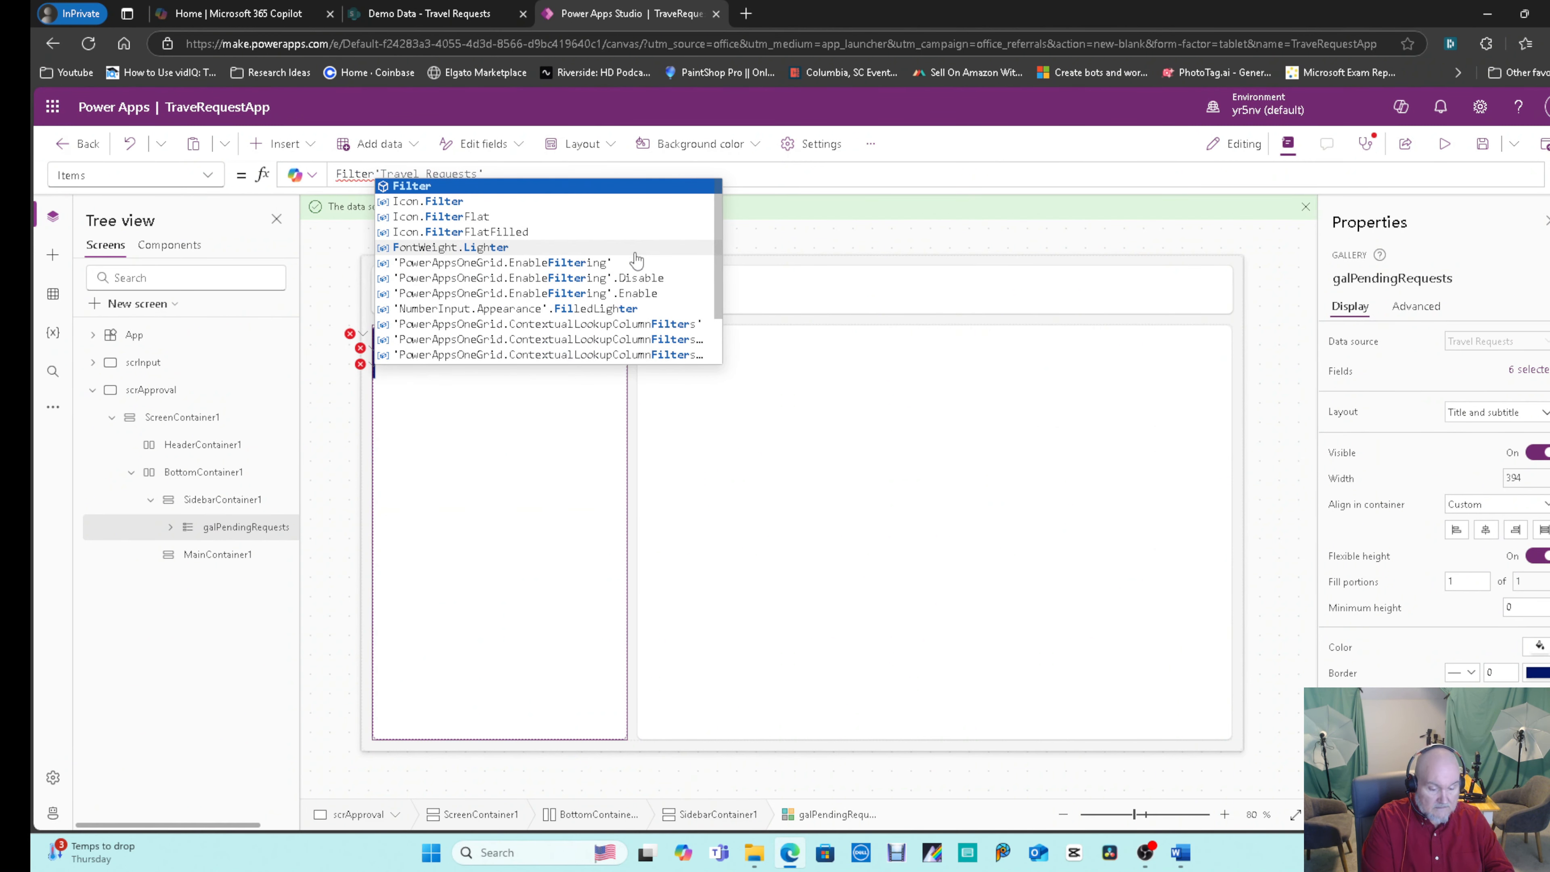
{"action": "type", "text": "("}
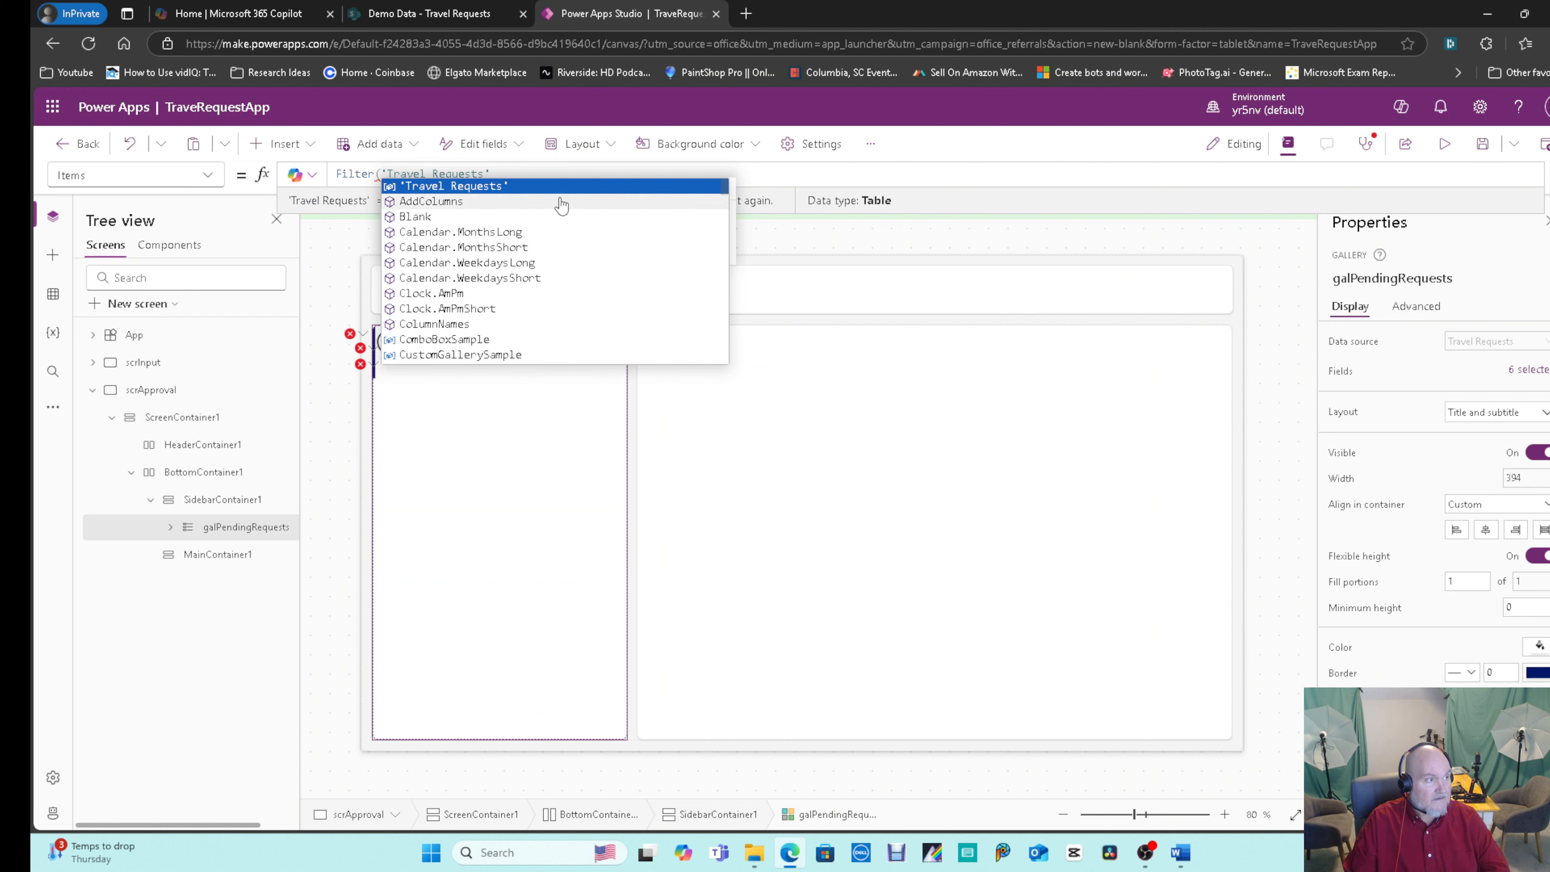
{"action": "left_click", "coordinate": [516, 175]}
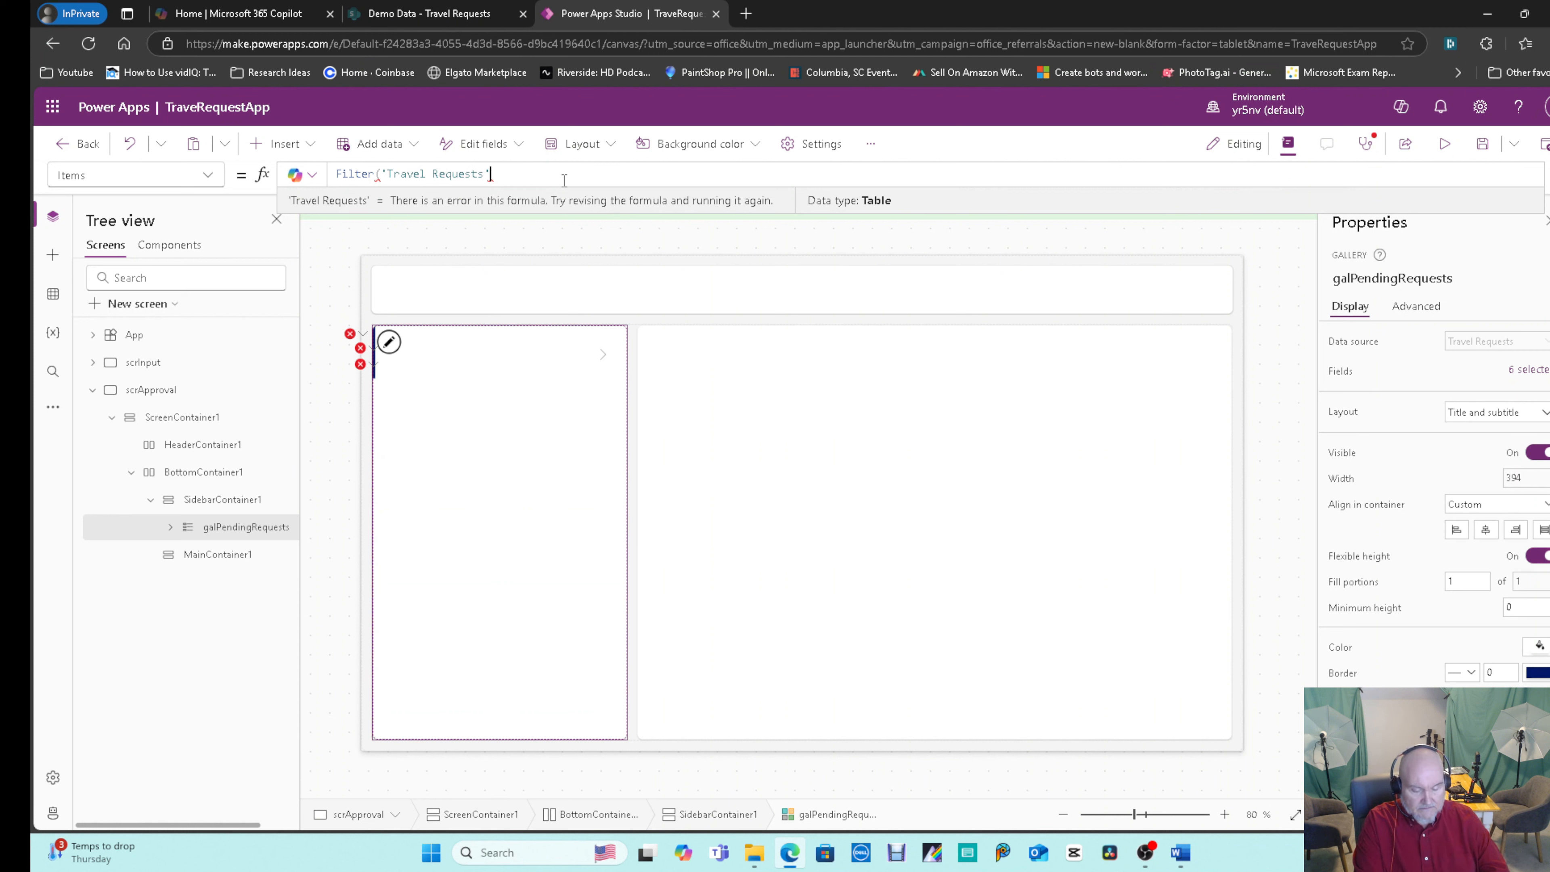
{"action": "type", "text": ","}
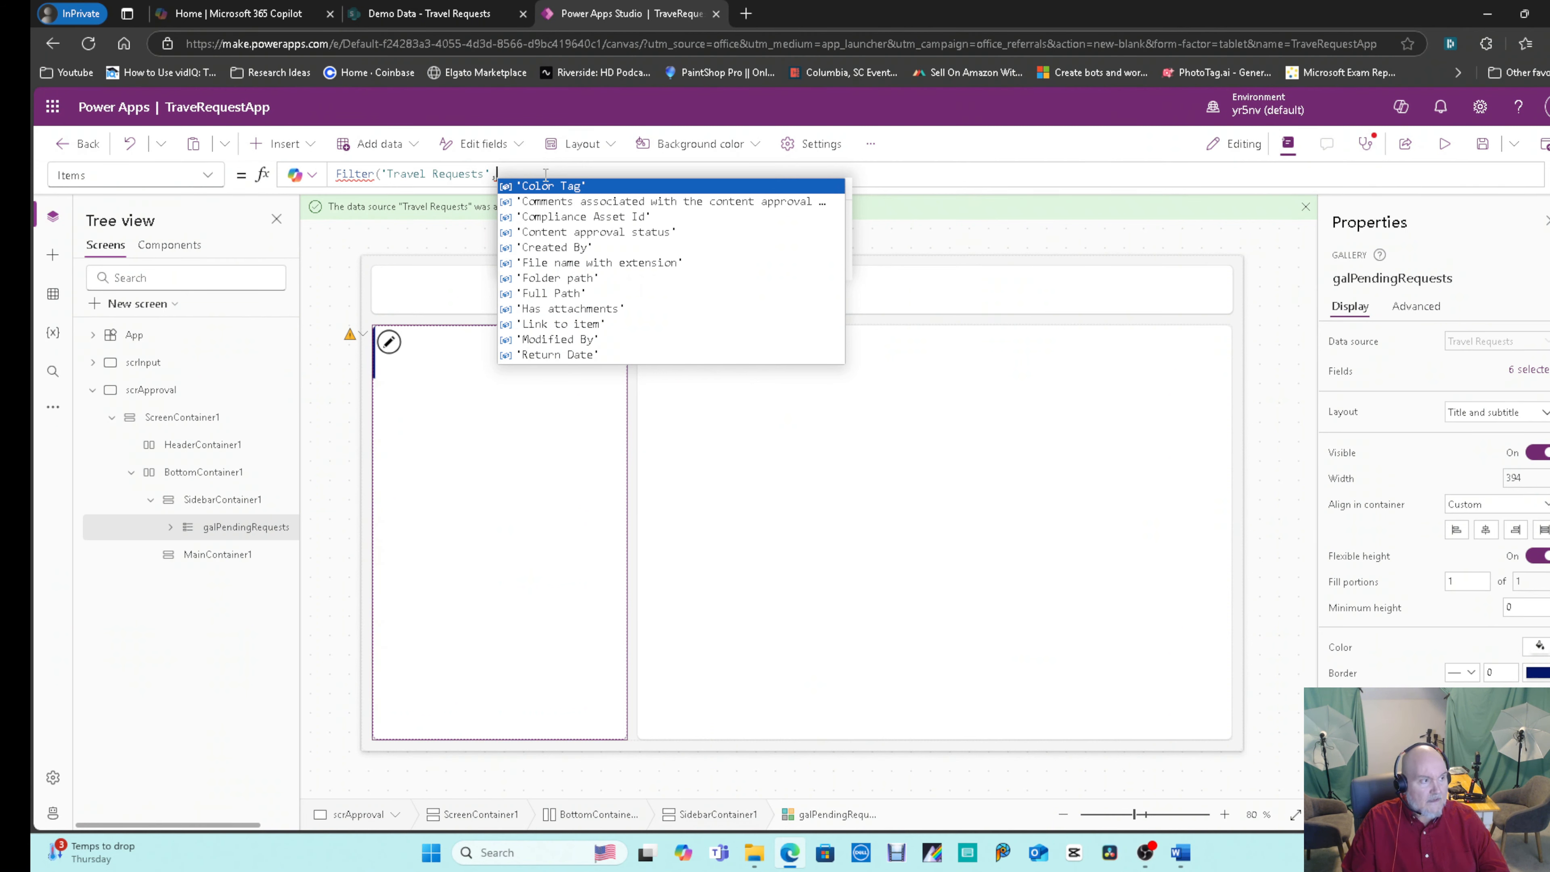
{"action": "scroll", "coordinate": [577, 243], "scroll_direction": "down", "scroll_amount": 3}
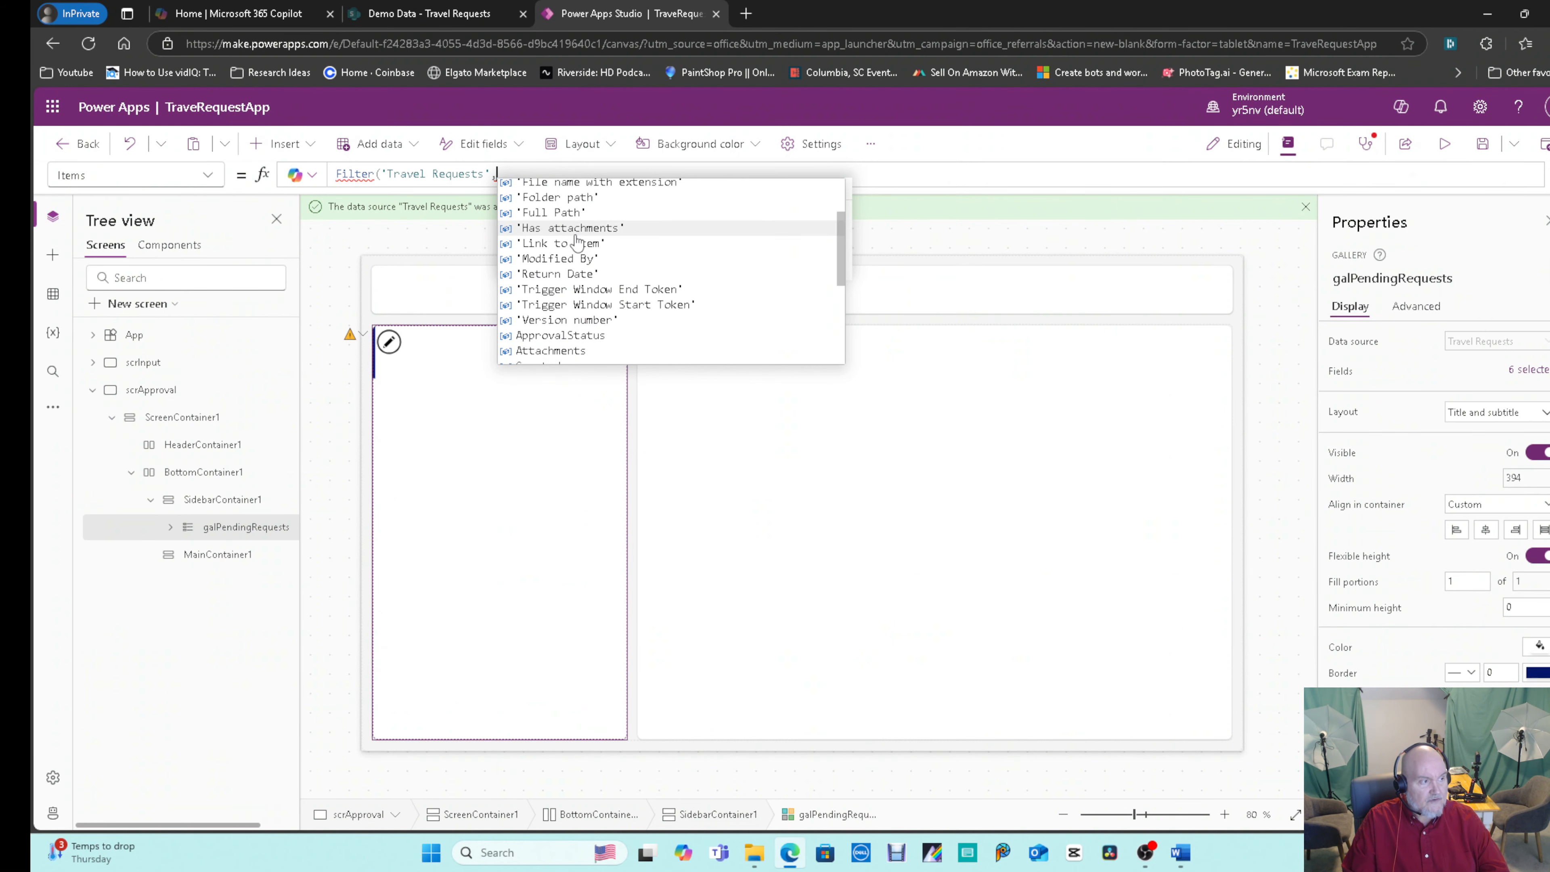
{"action": "scroll", "coordinate": [577, 242], "scroll_direction": "down", "scroll_amount": 1}
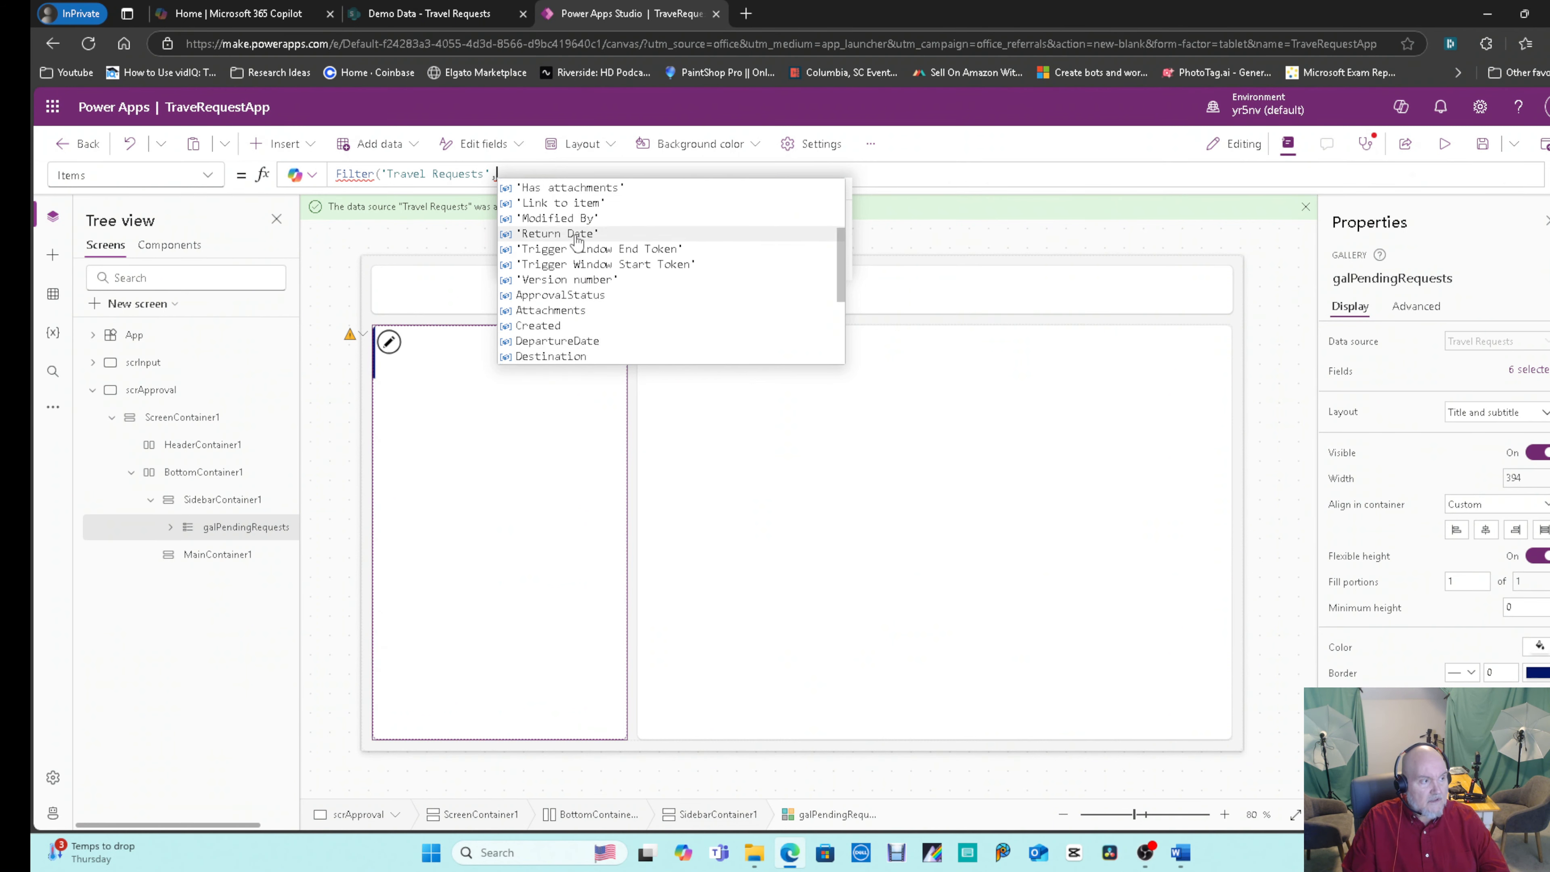
{"action": "left_click", "coordinate": [566, 295]}
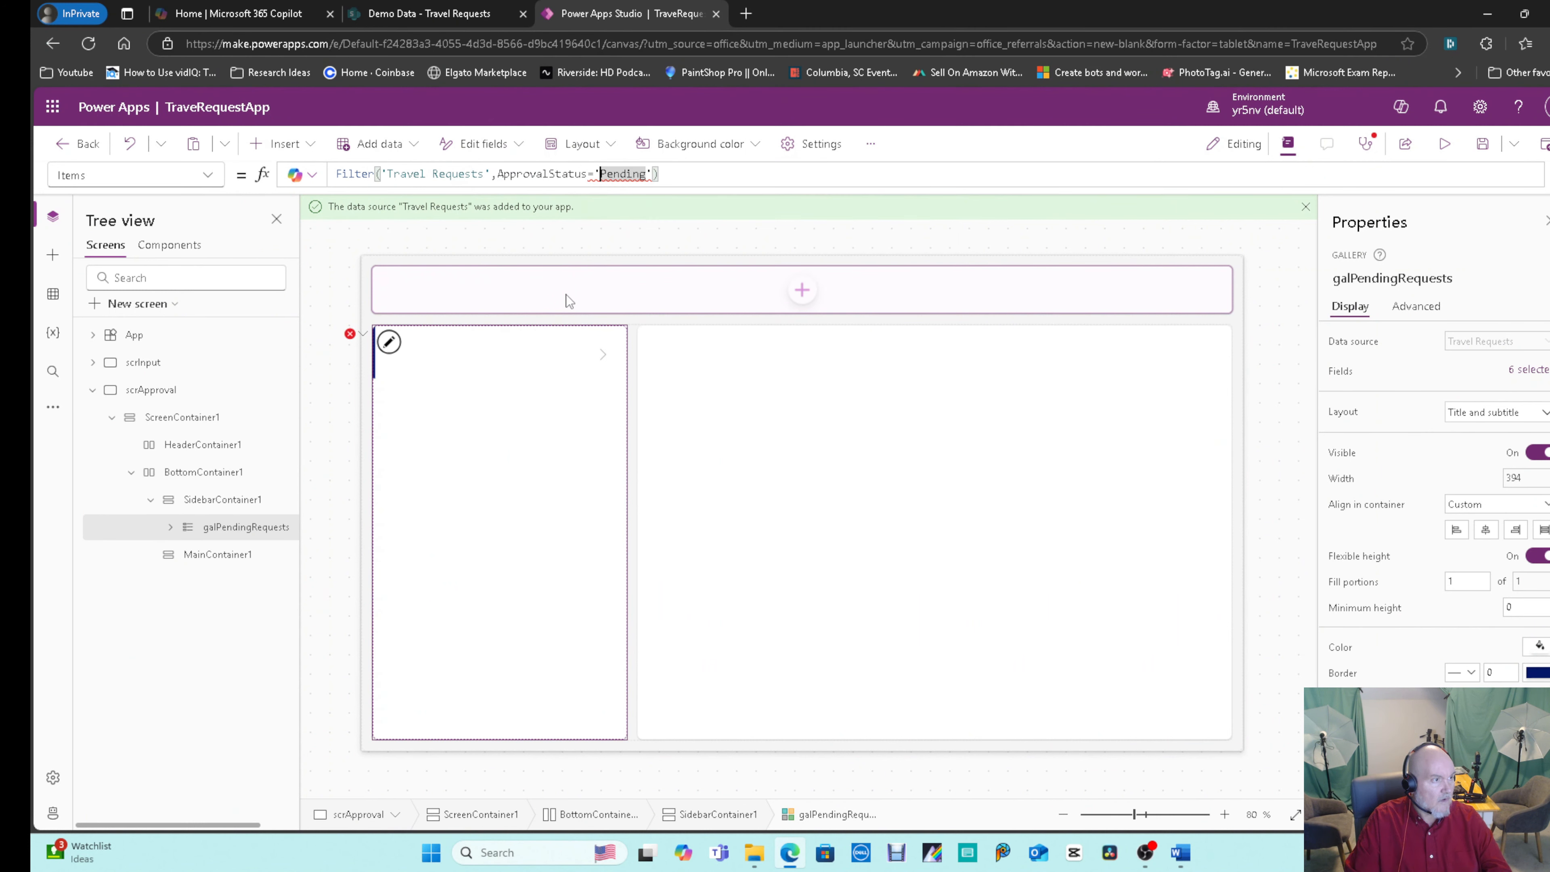
Correct the gallery's filter condition to ApprovalStatus.Value = "Pending", with double quotation marks around Pending.
{"action": "key", "text": "BackSpace"}
{"action": "type", "text": "\""}
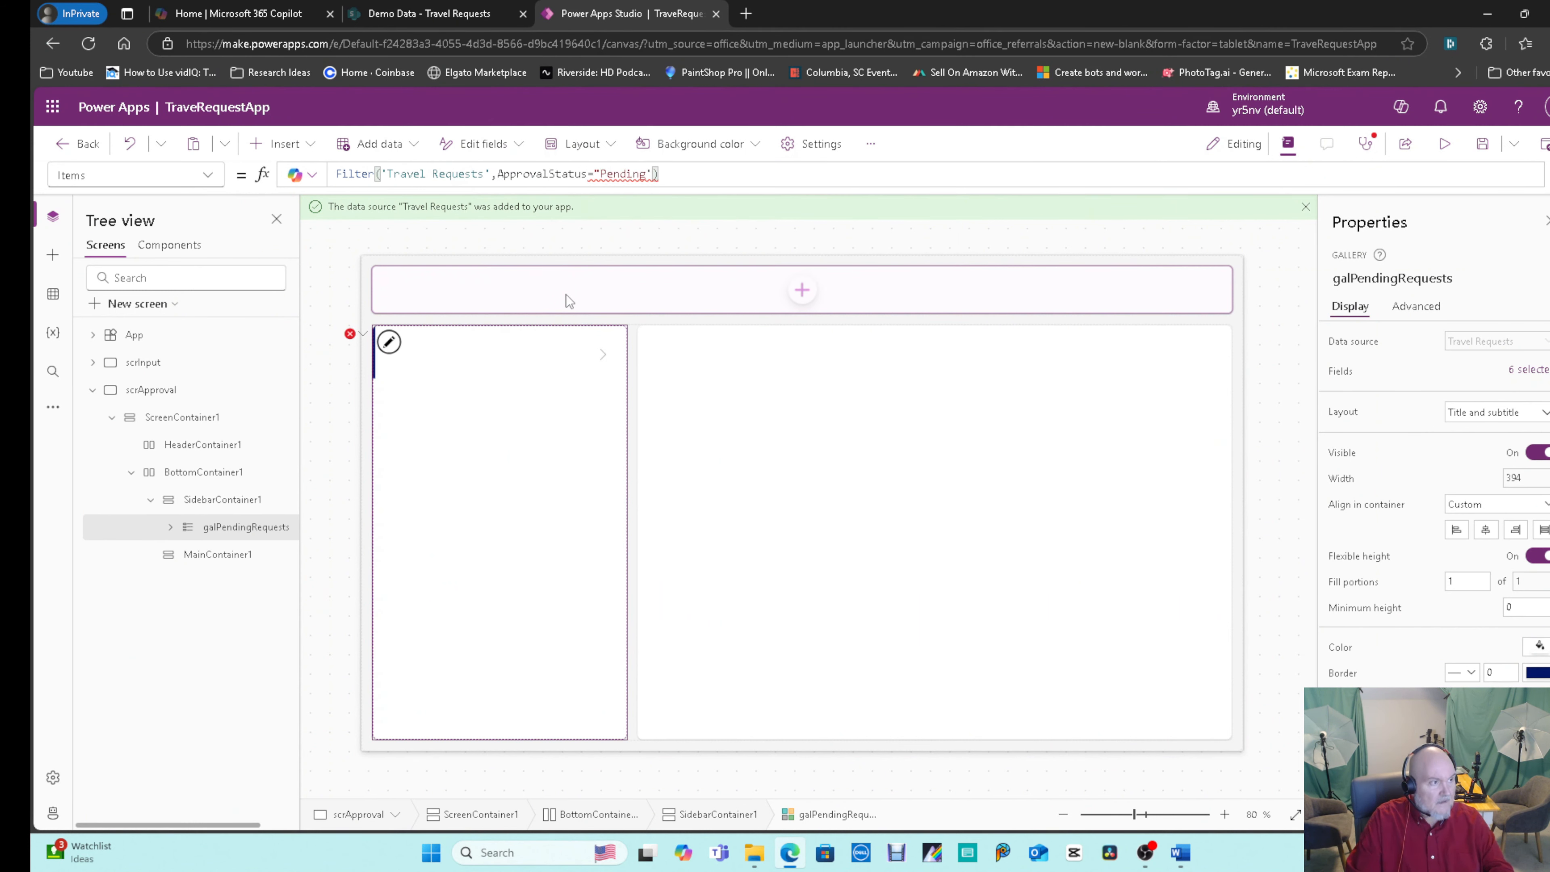
{"action": "key", "text": "Right"}
{"action": "key", "text": "Right"}
{"action": "key", "text": "Right"}
{"action": "key", "text": "Right"}
{"action": "key", "text": "Right"}
{"action": "key", "text": "Right"}
{"action": "key", "text": "Right"}
{"action": "key", "text": "Right"}
{"action": "key", "text": "Right"}
{"action": "key", "text": "Left"}
{"action": "key", "text": "BackSpace"}
{"action": "type", "text": "\""}
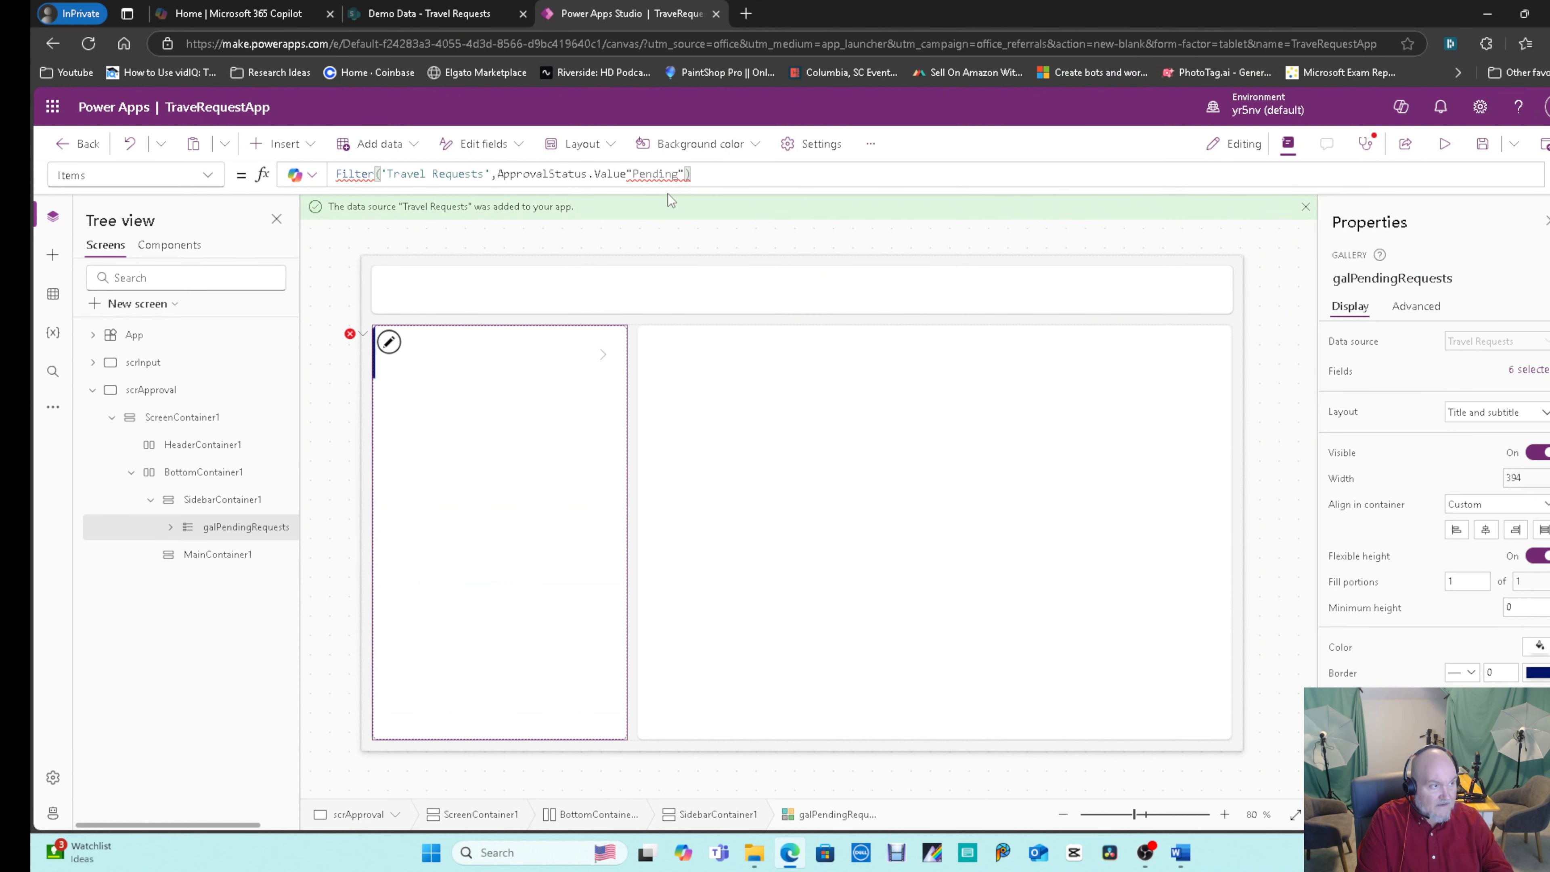
{"action": "type", "text": "="}
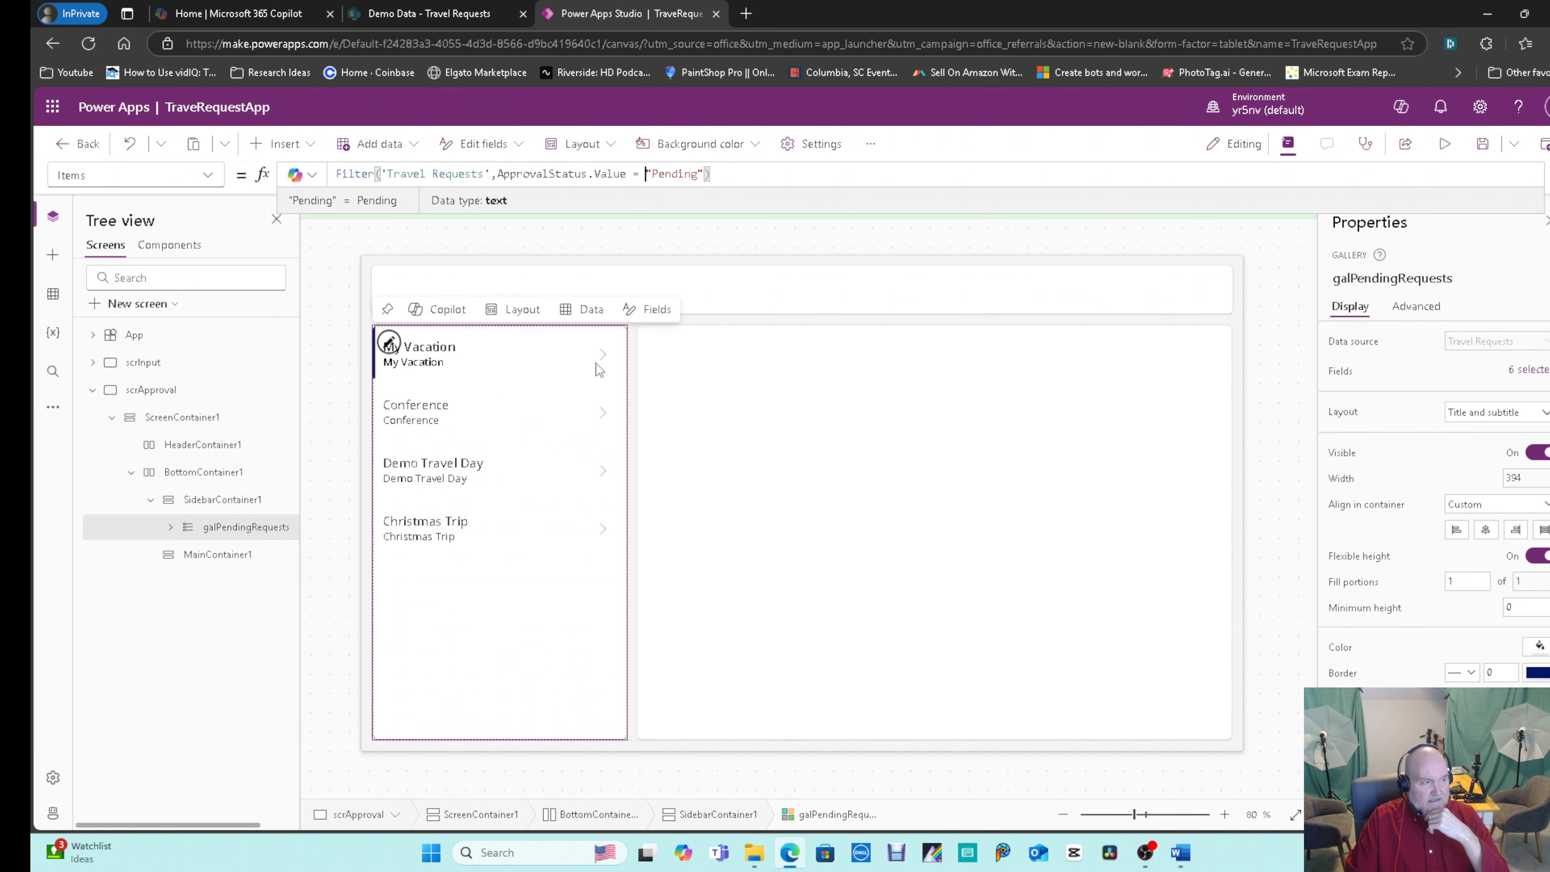
Insert an edit form connected to the Travel Requests data source into MainContainer1 on the approval screen.
{"action": "left_click", "coordinate": [945, 484]}
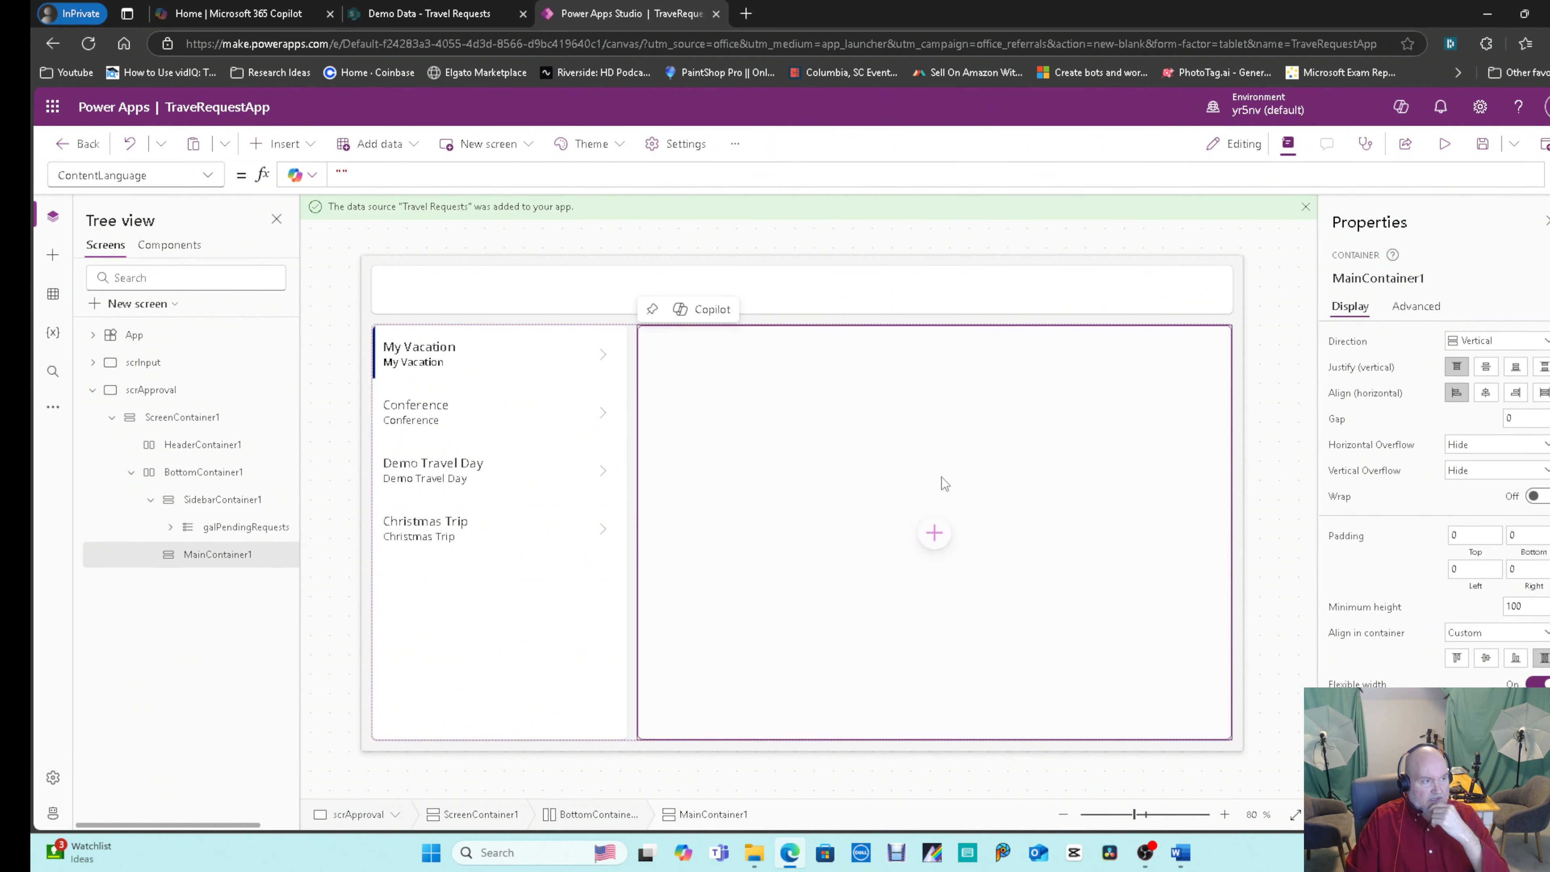
{"action": "left_click", "coordinate": [935, 535]}
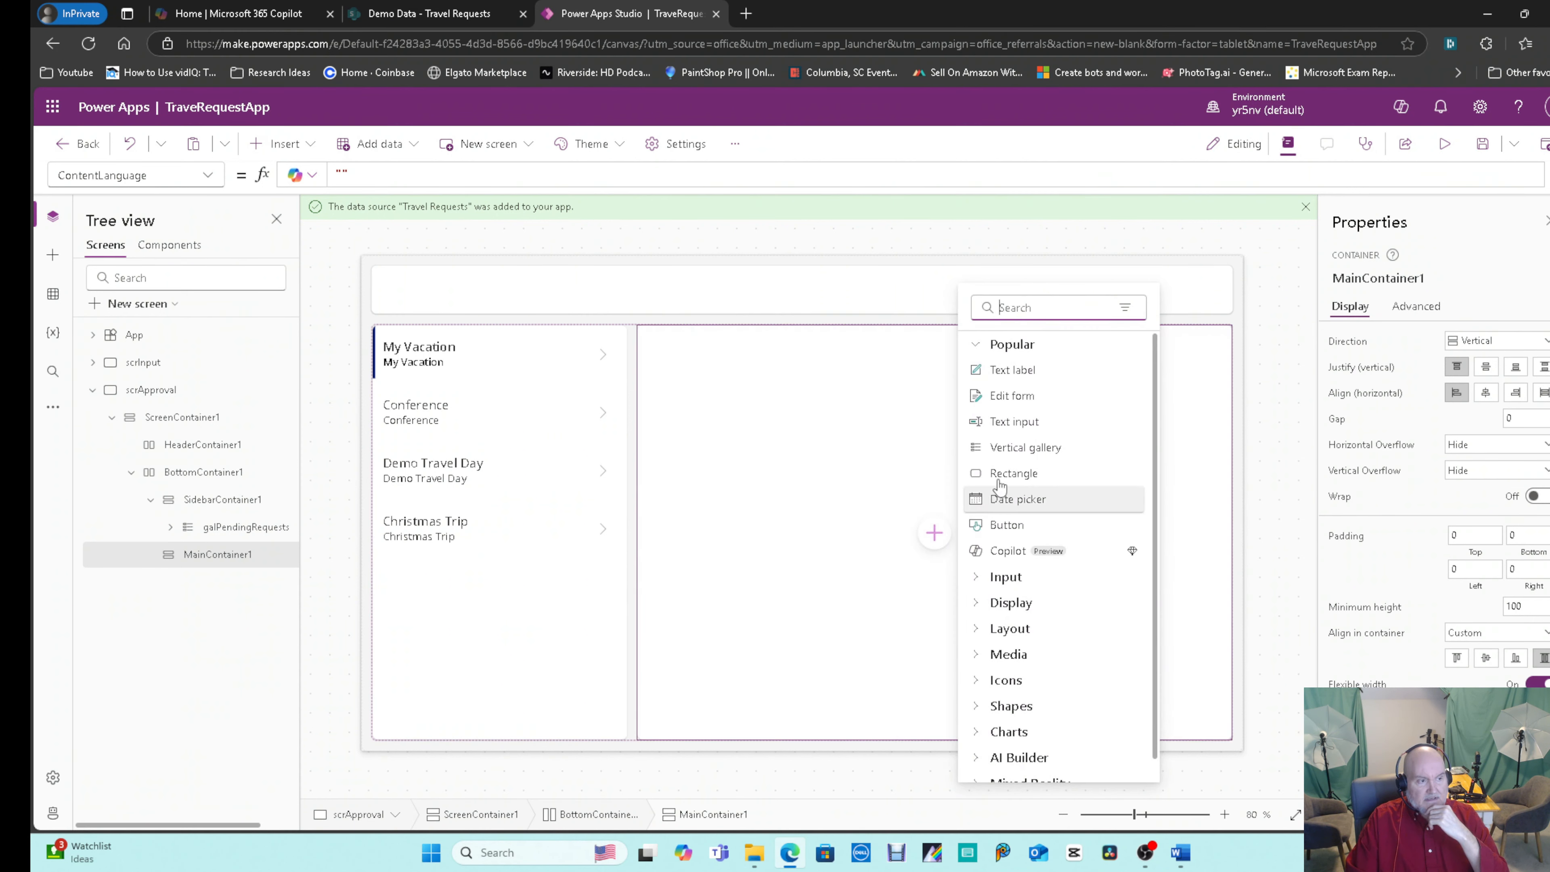
{"action": "left_click", "coordinate": [979, 400]}
{"action": "left_click", "coordinate": [751, 471]}
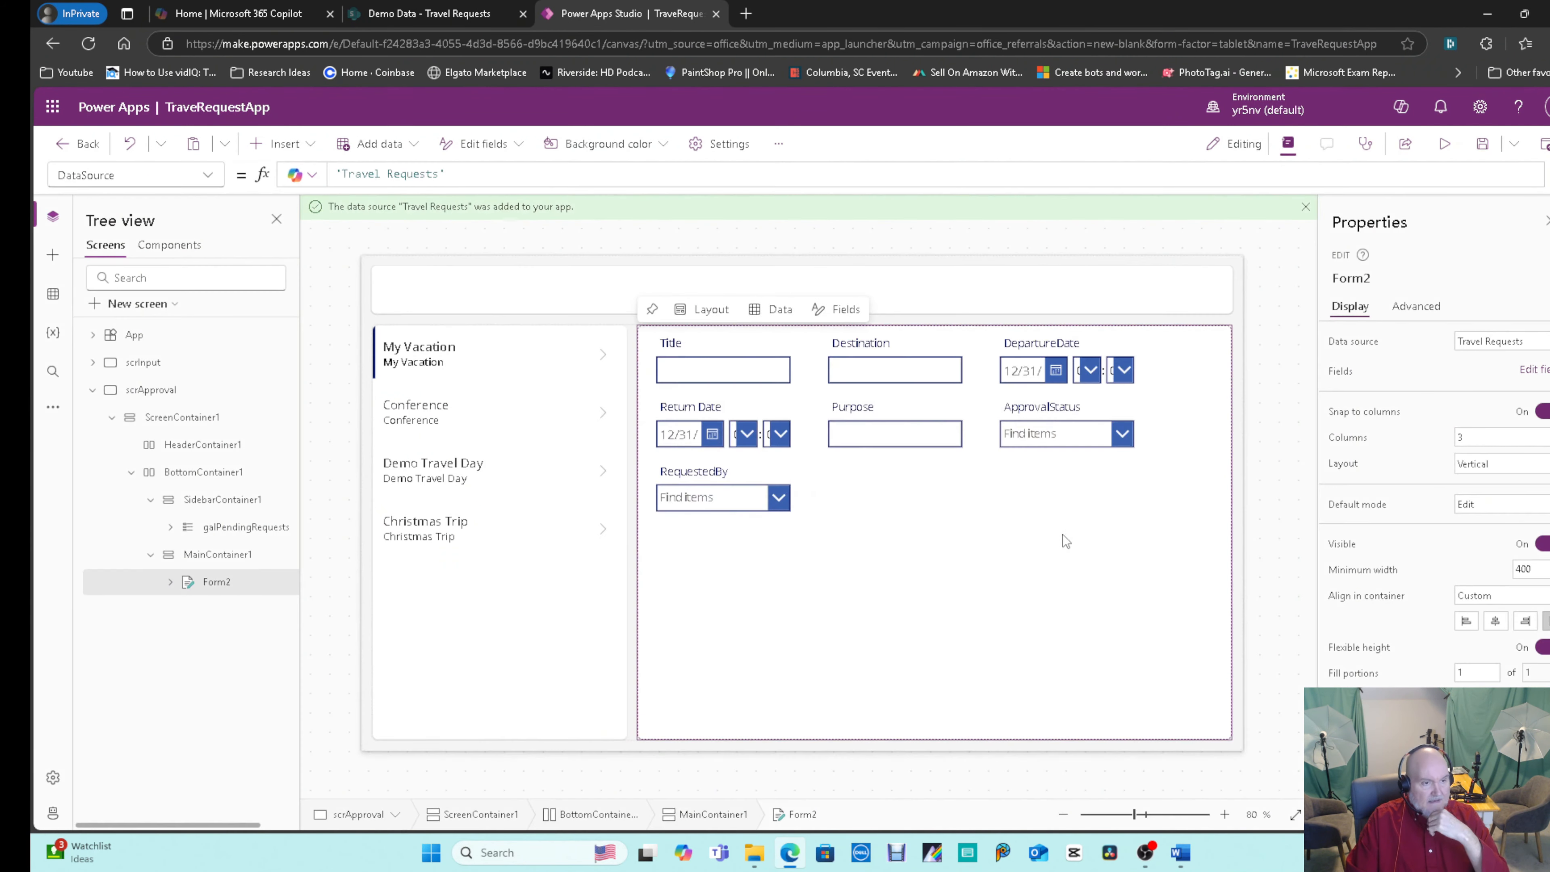
Set the new form to 1 column and its default mode to View.
{"action": "left_click", "coordinate": [1505, 438]}
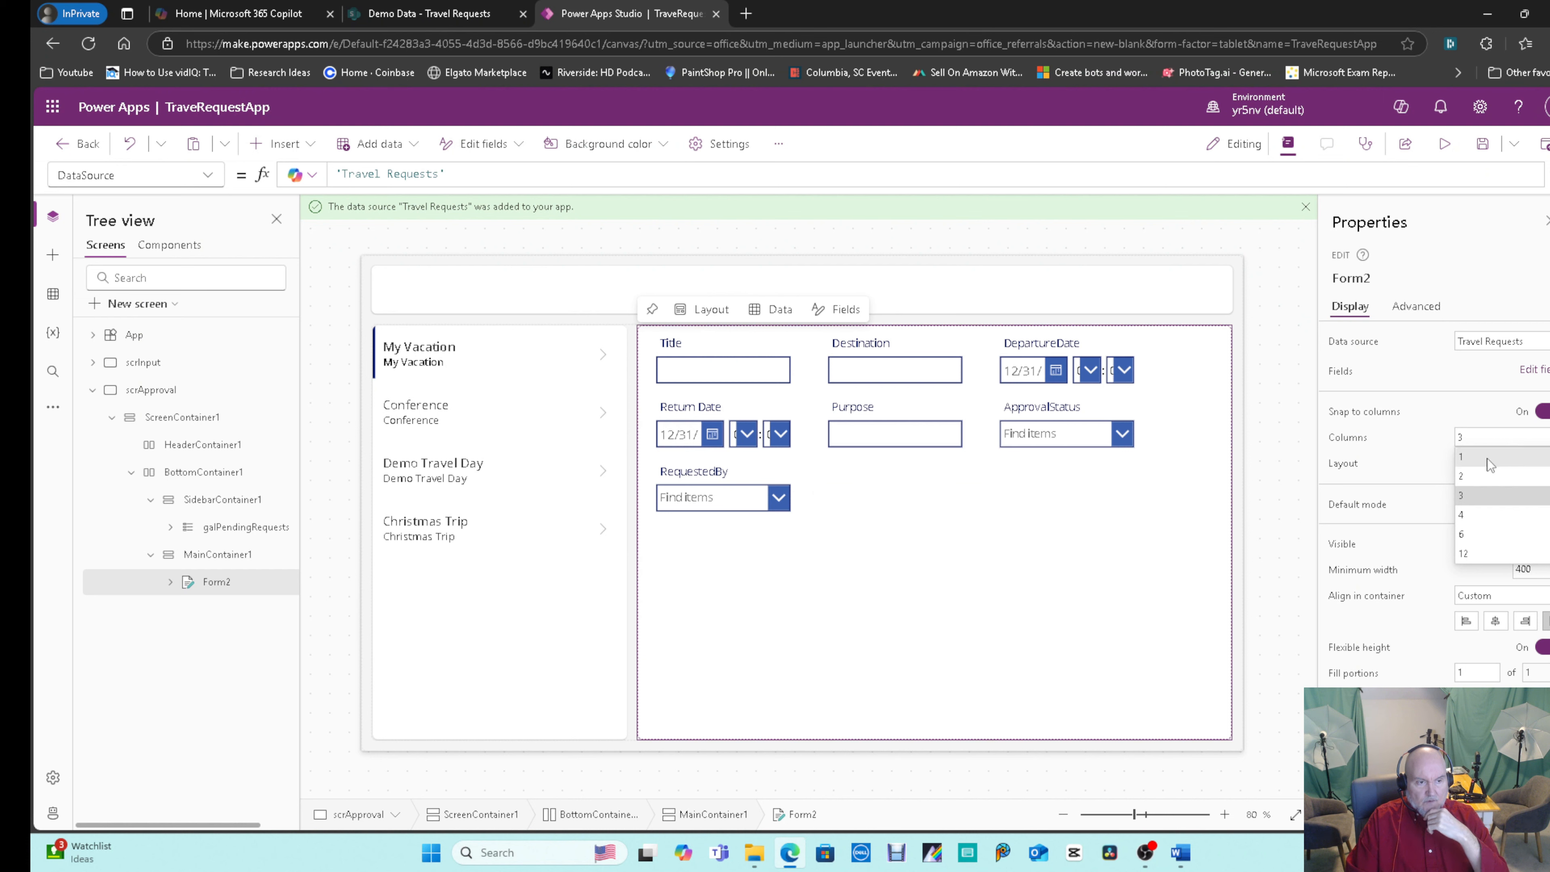
{"action": "left_click", "coordinate": [1488, 458]}
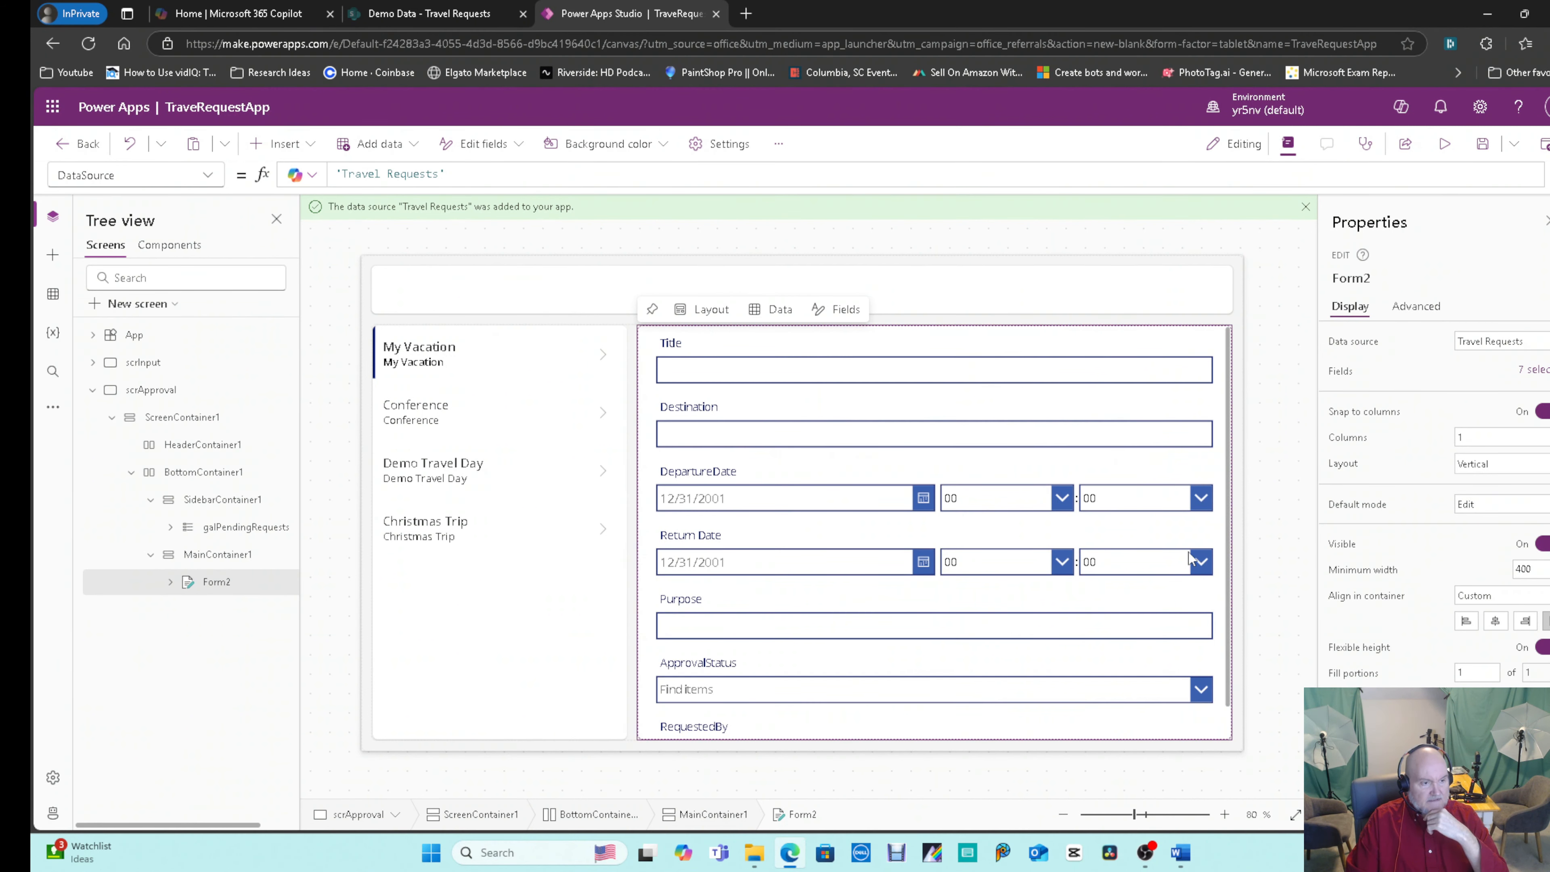
{"action": "scroll", "coordinate": [1188, 552], "scroll_direction": "down", "scroll_amount": 1}
{"action": "scroll", "coordinate": [1188, 553], "scroll_direction": "up", "scroll_amount": 1}
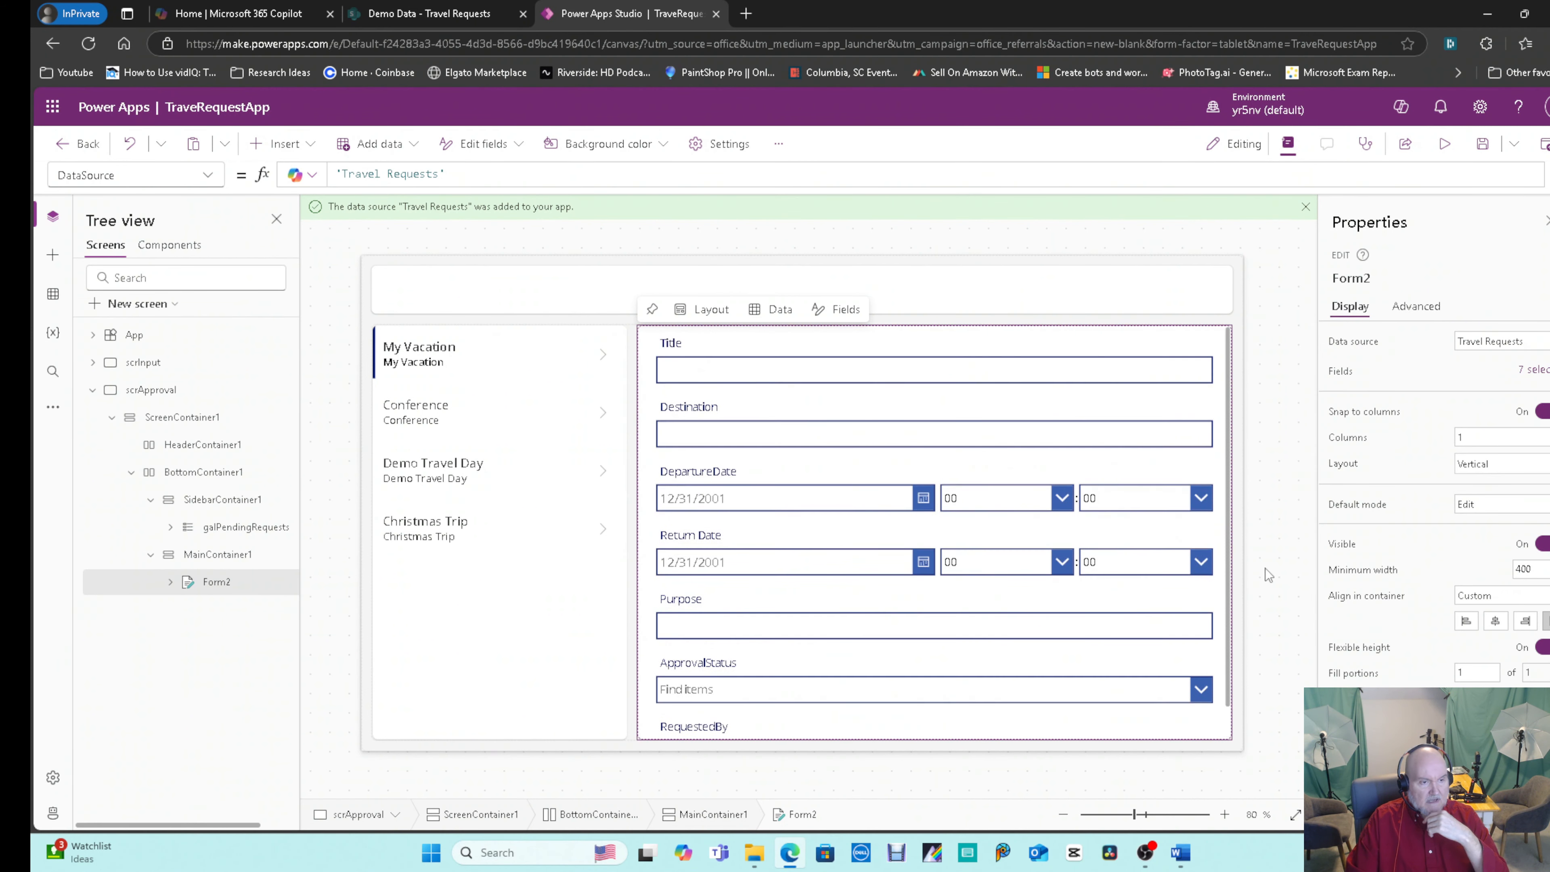
{"action": "left_click", "coordinate": [1485, 505]}
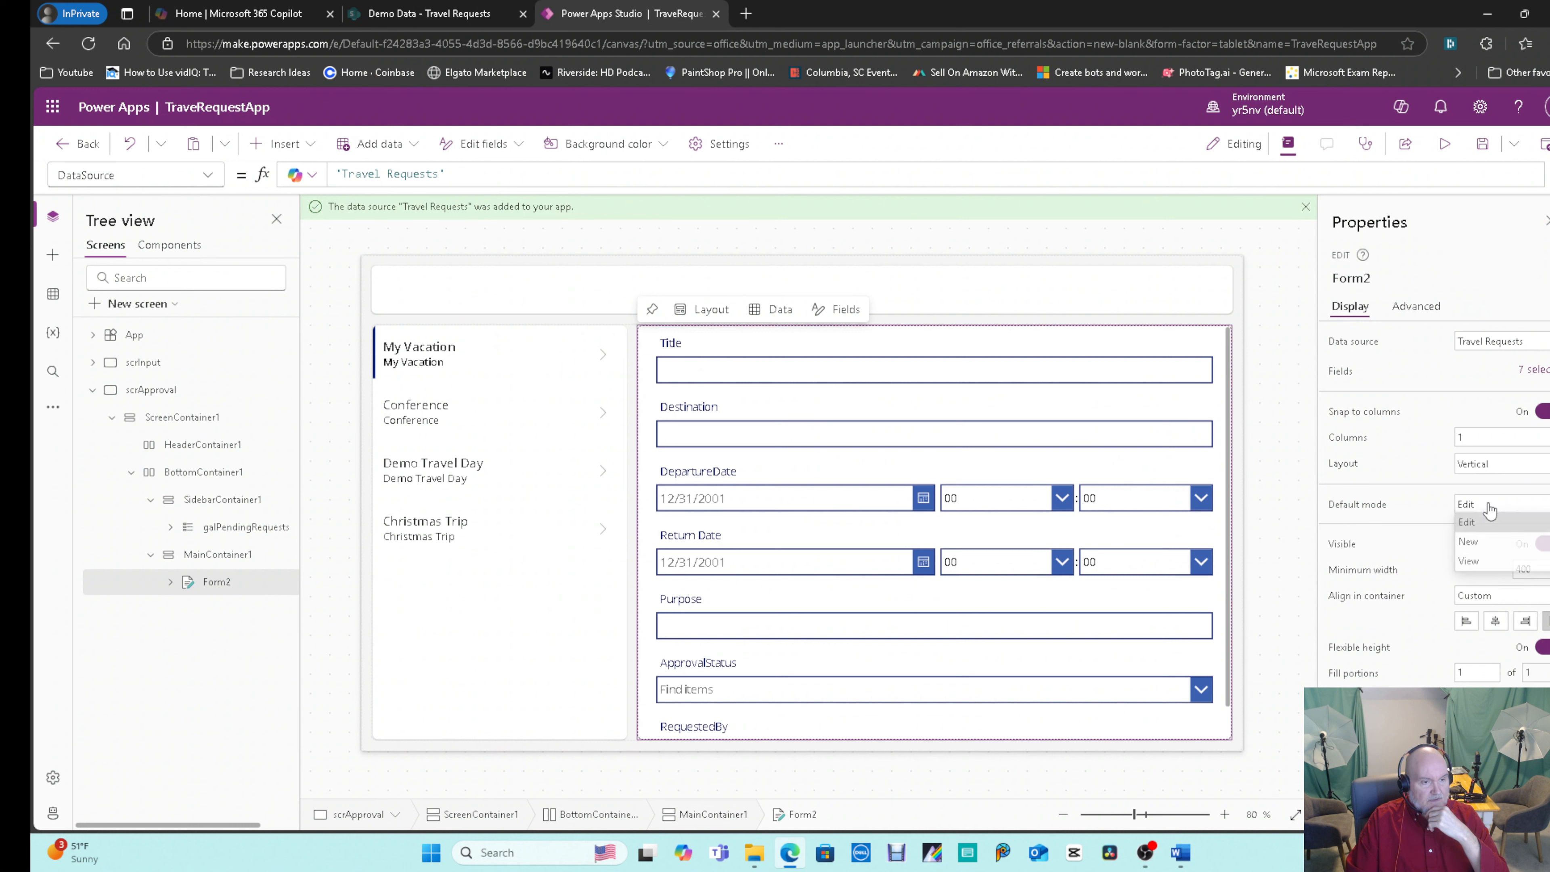
{"action": "left_click", "coordinate": [1470, 562]}
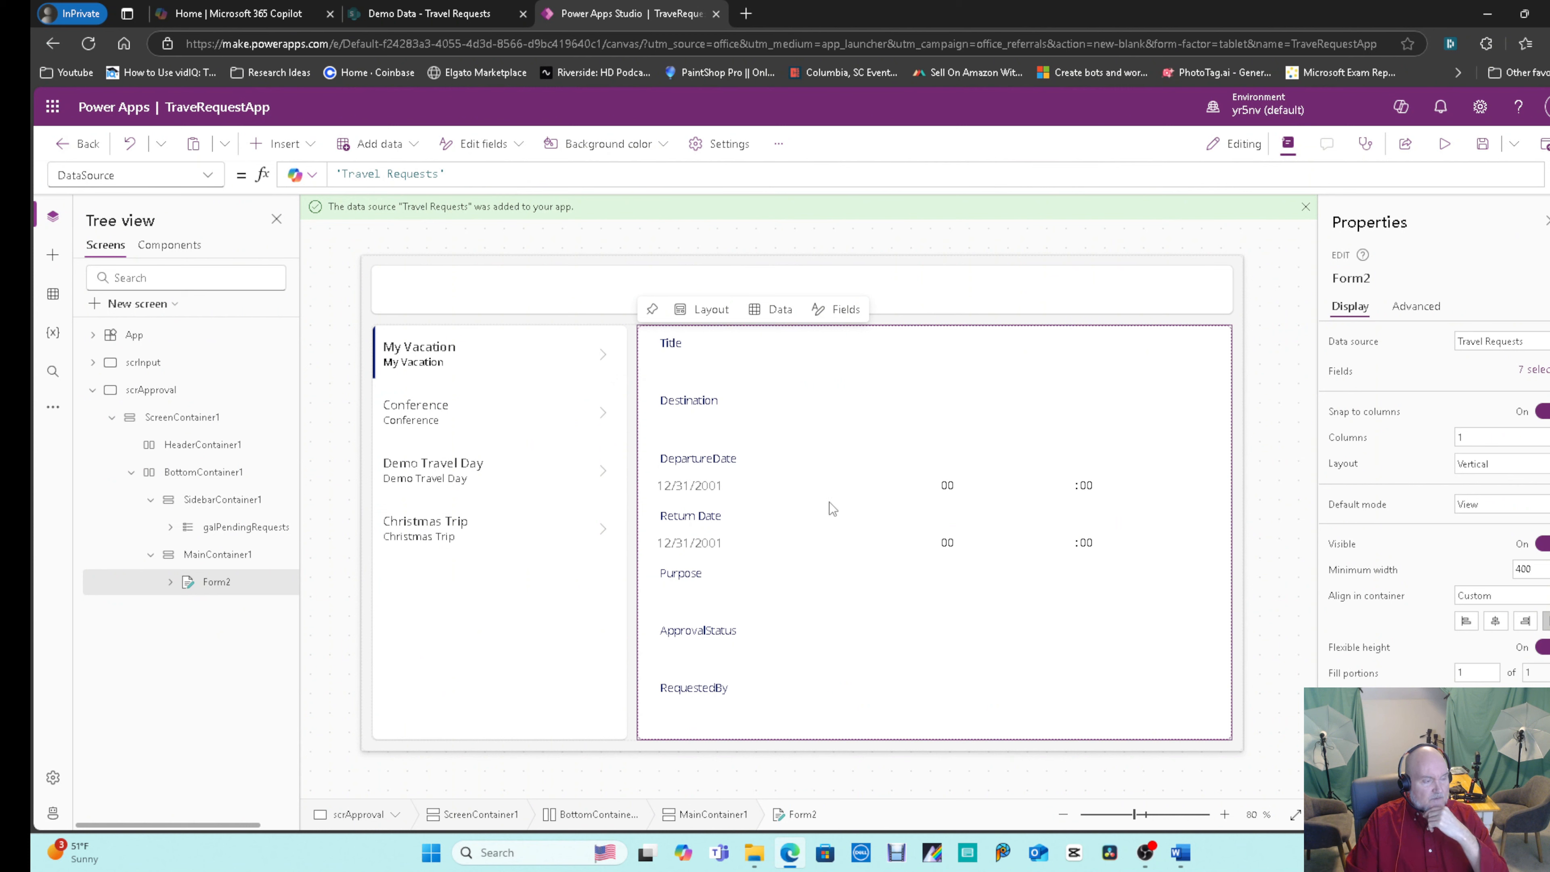
Extend the OnSelect formula of the pending requests gallery's arrow icon with ";ViewForm(" after Select(Parent).
{"action": "left_click", "coordinate": [602, 355]}
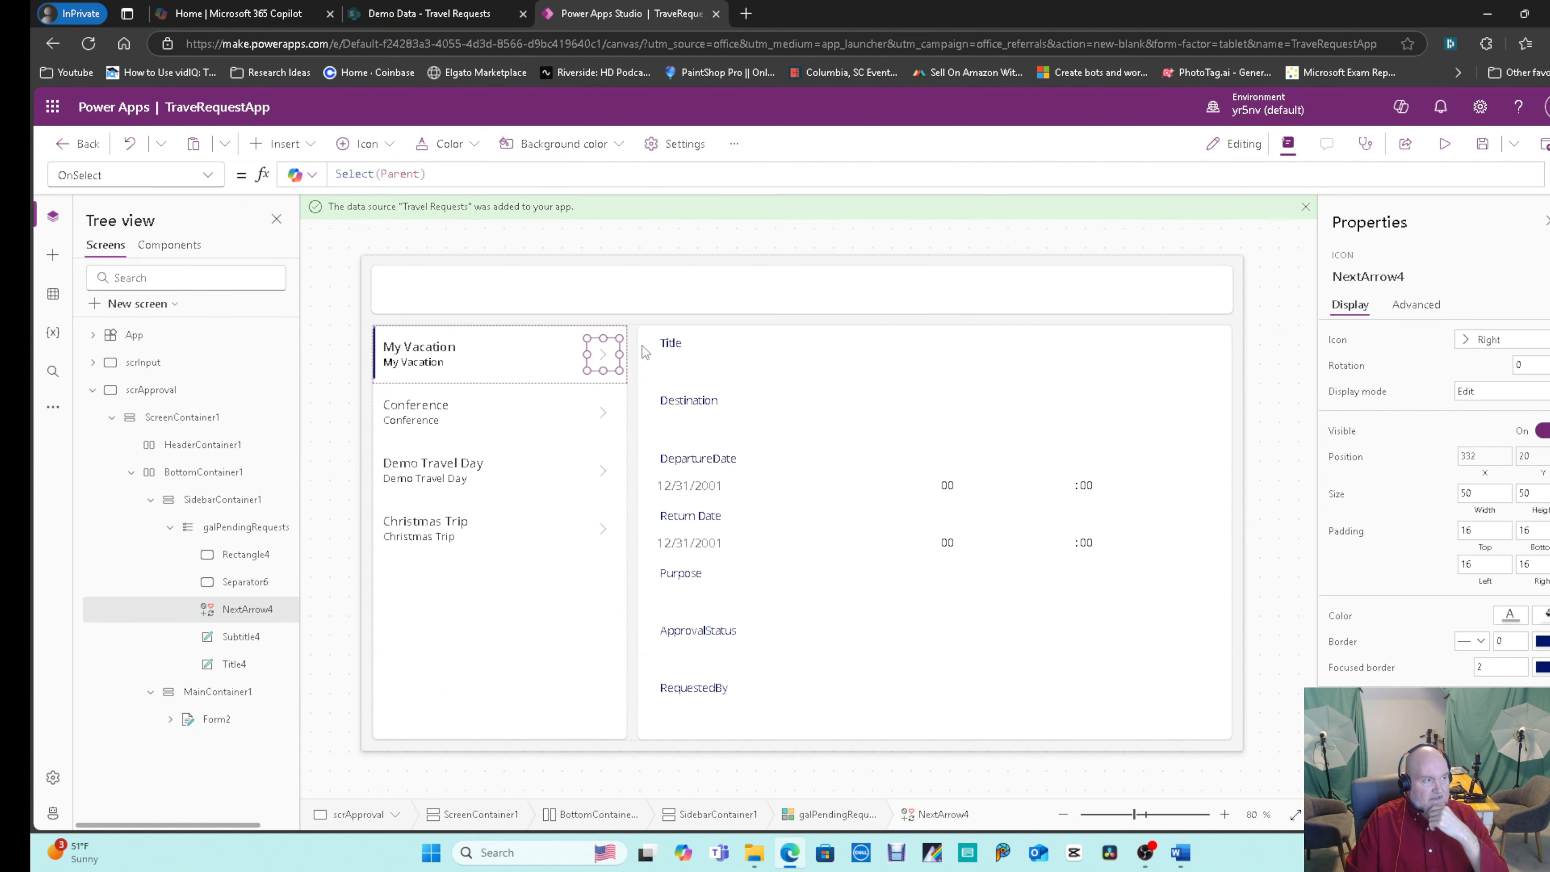
{"action": "left_click", "coordinate": [444, 174]}
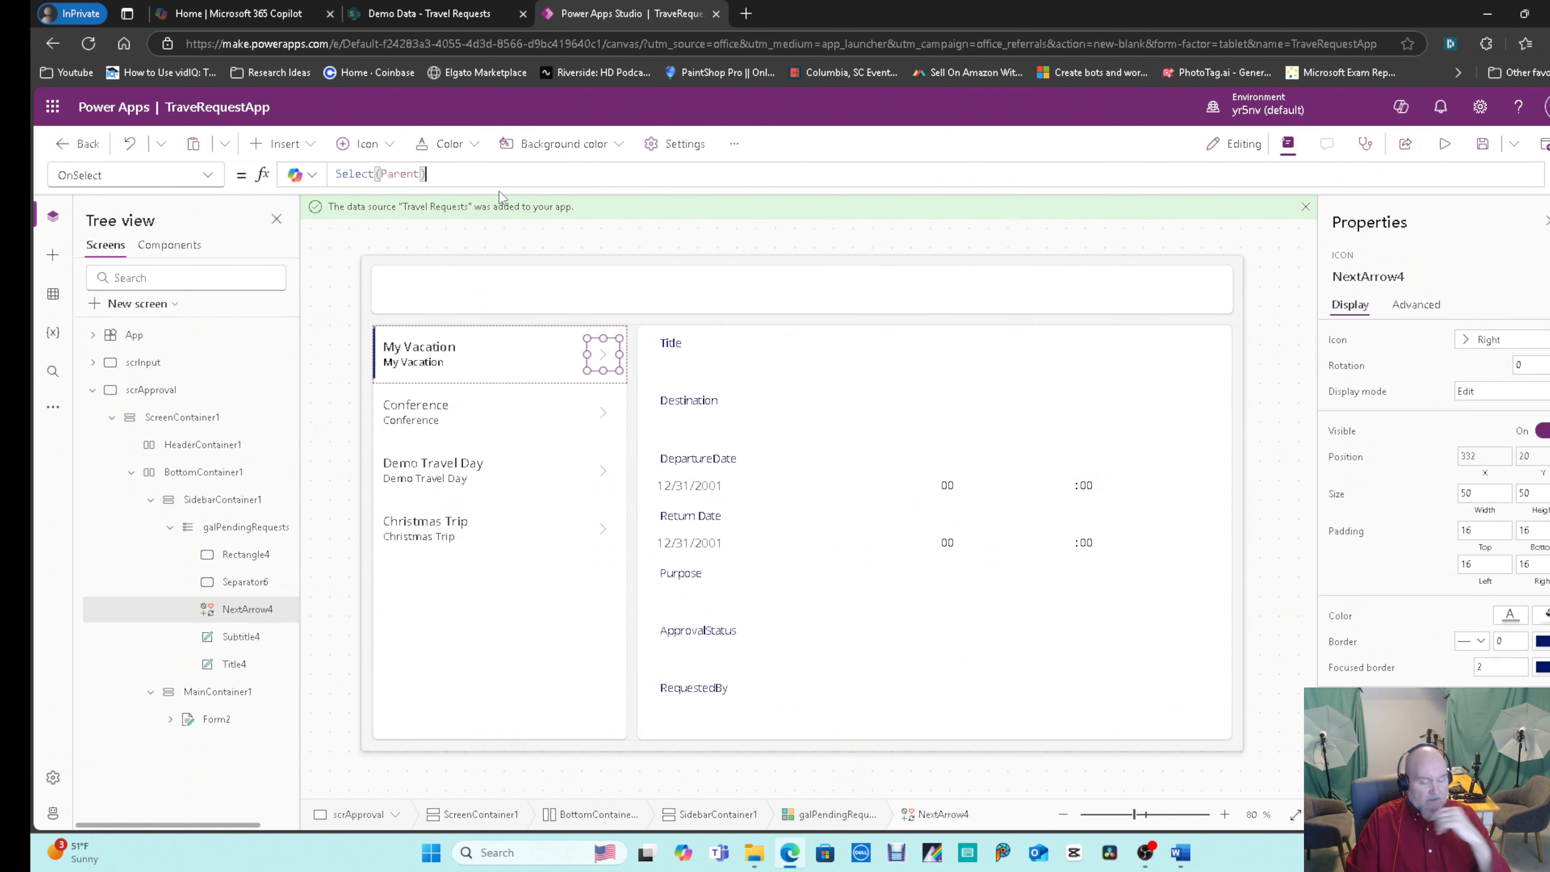
{"action": "type", "text": ";"}
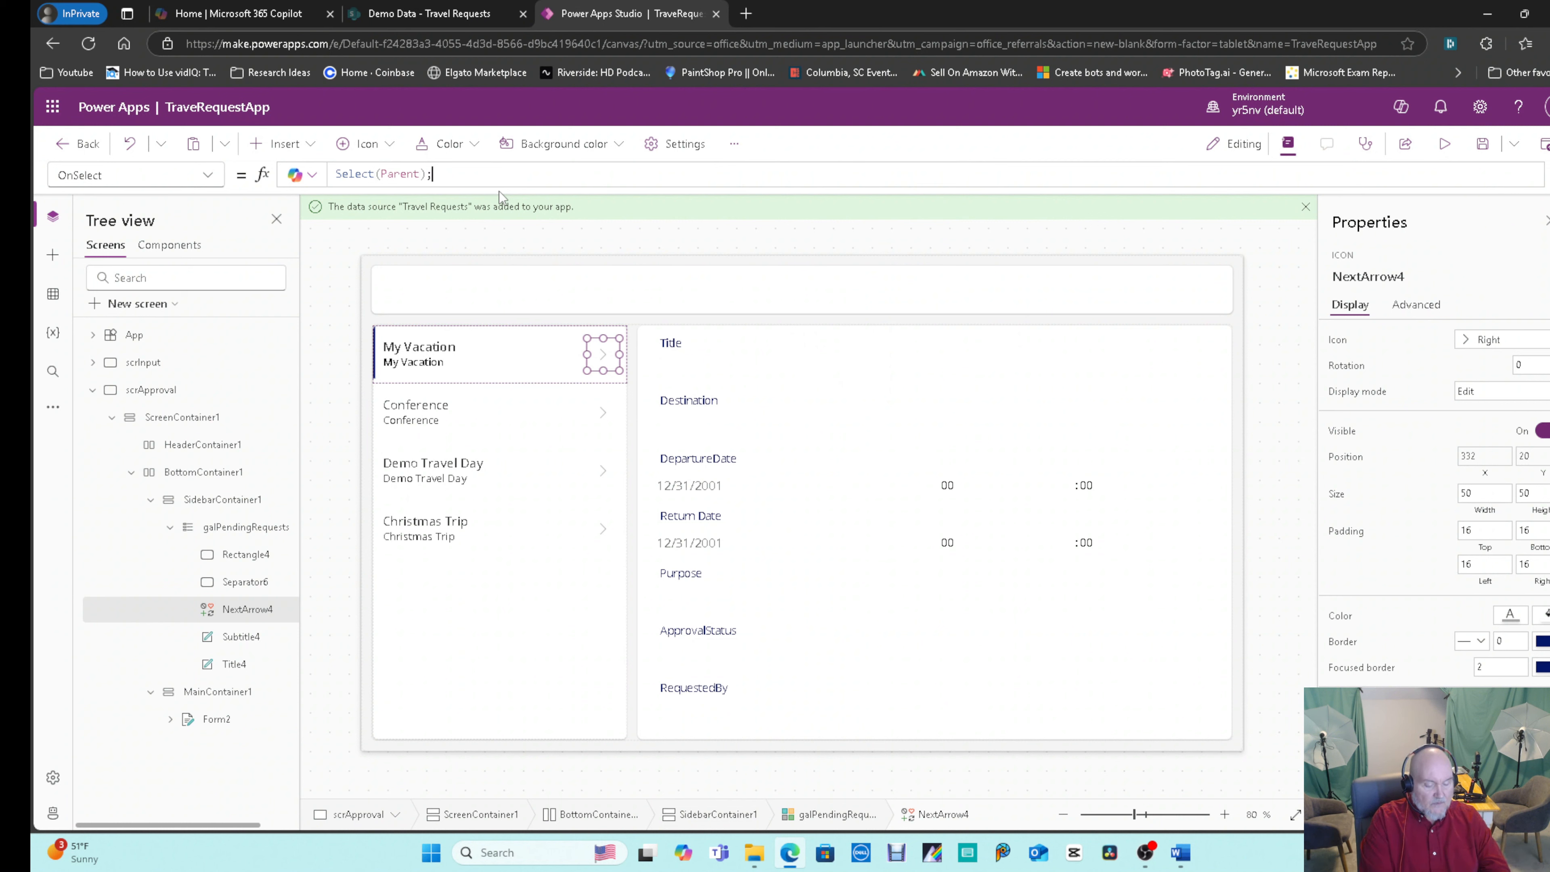
{"action": "type", "text": "ViewForm("}
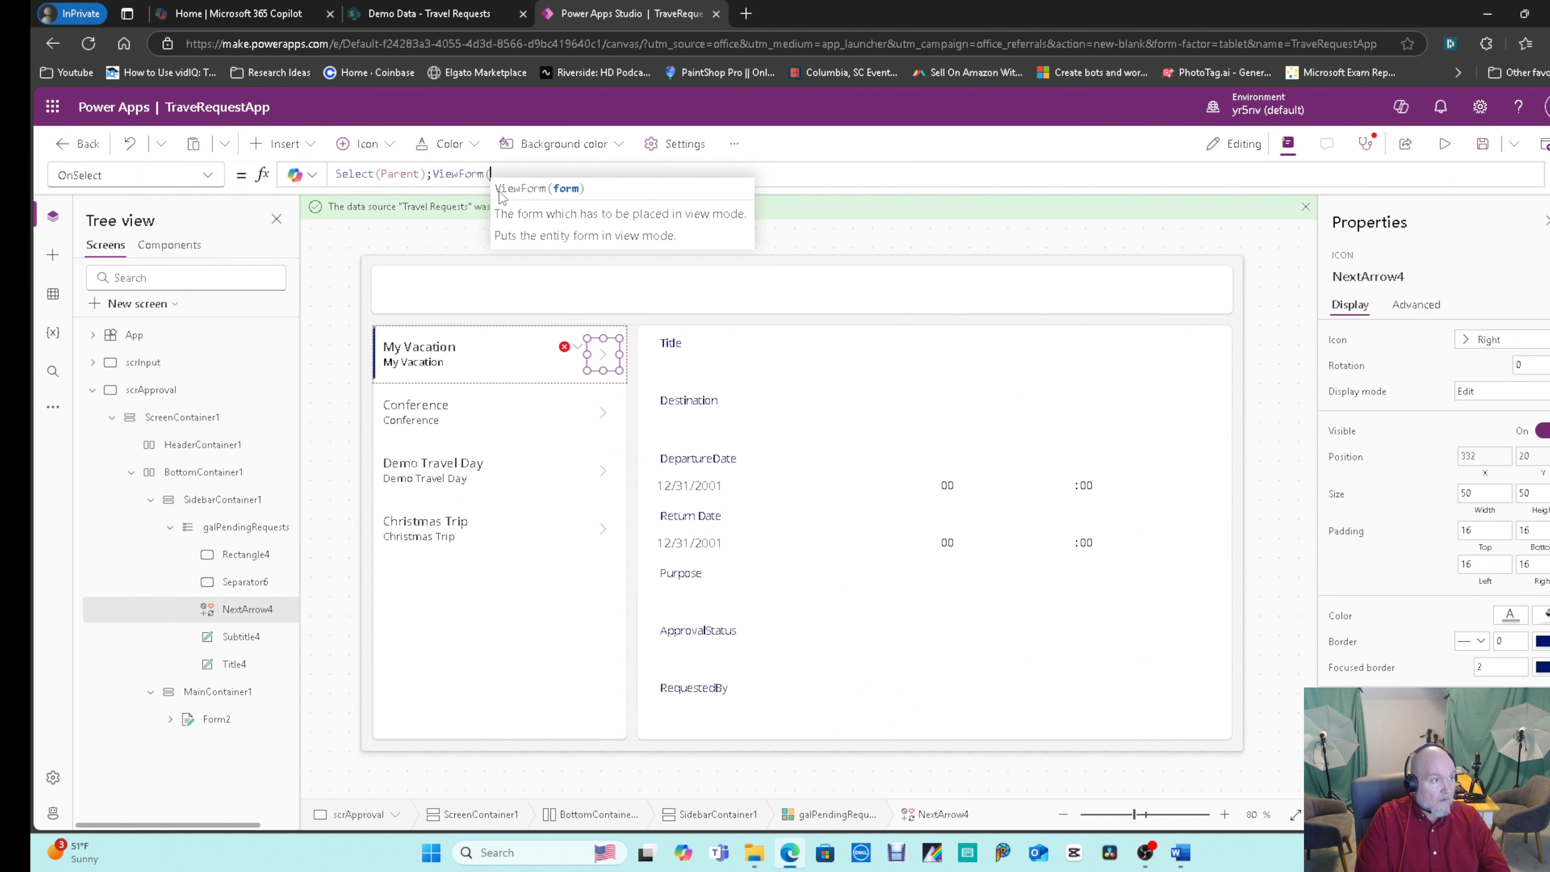
Rename the travel request form in MainContainer1 as frmApproval.
{"action": "left_click", "coordinate": [914, 630]}
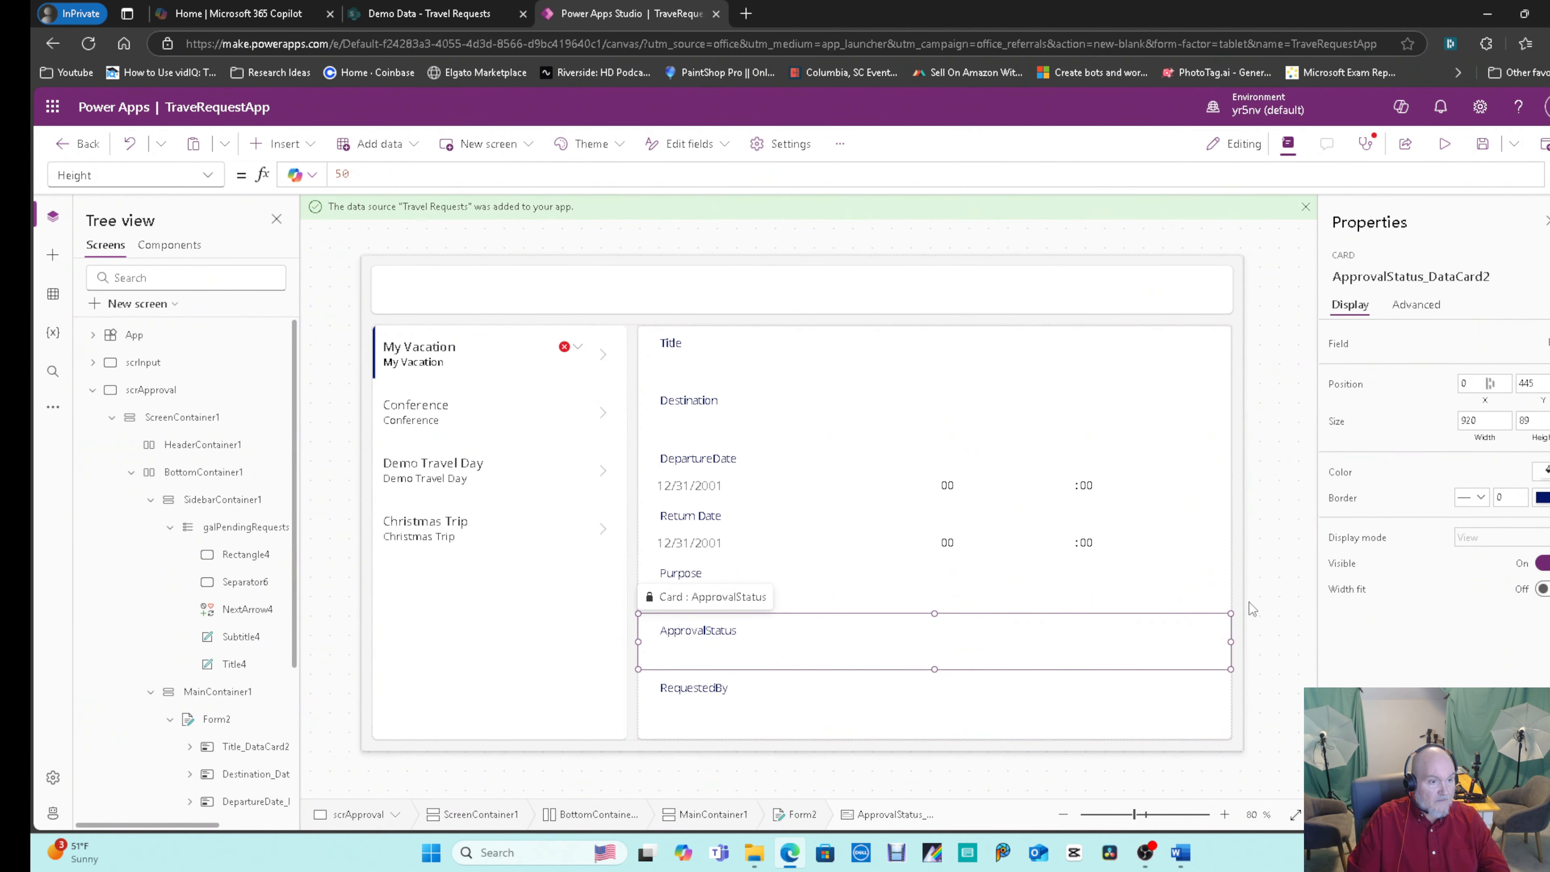
{"action": "left_click", "coordinate": [1192, 705]}
{"action": "left_click", "coordinate": [1149, 735]}
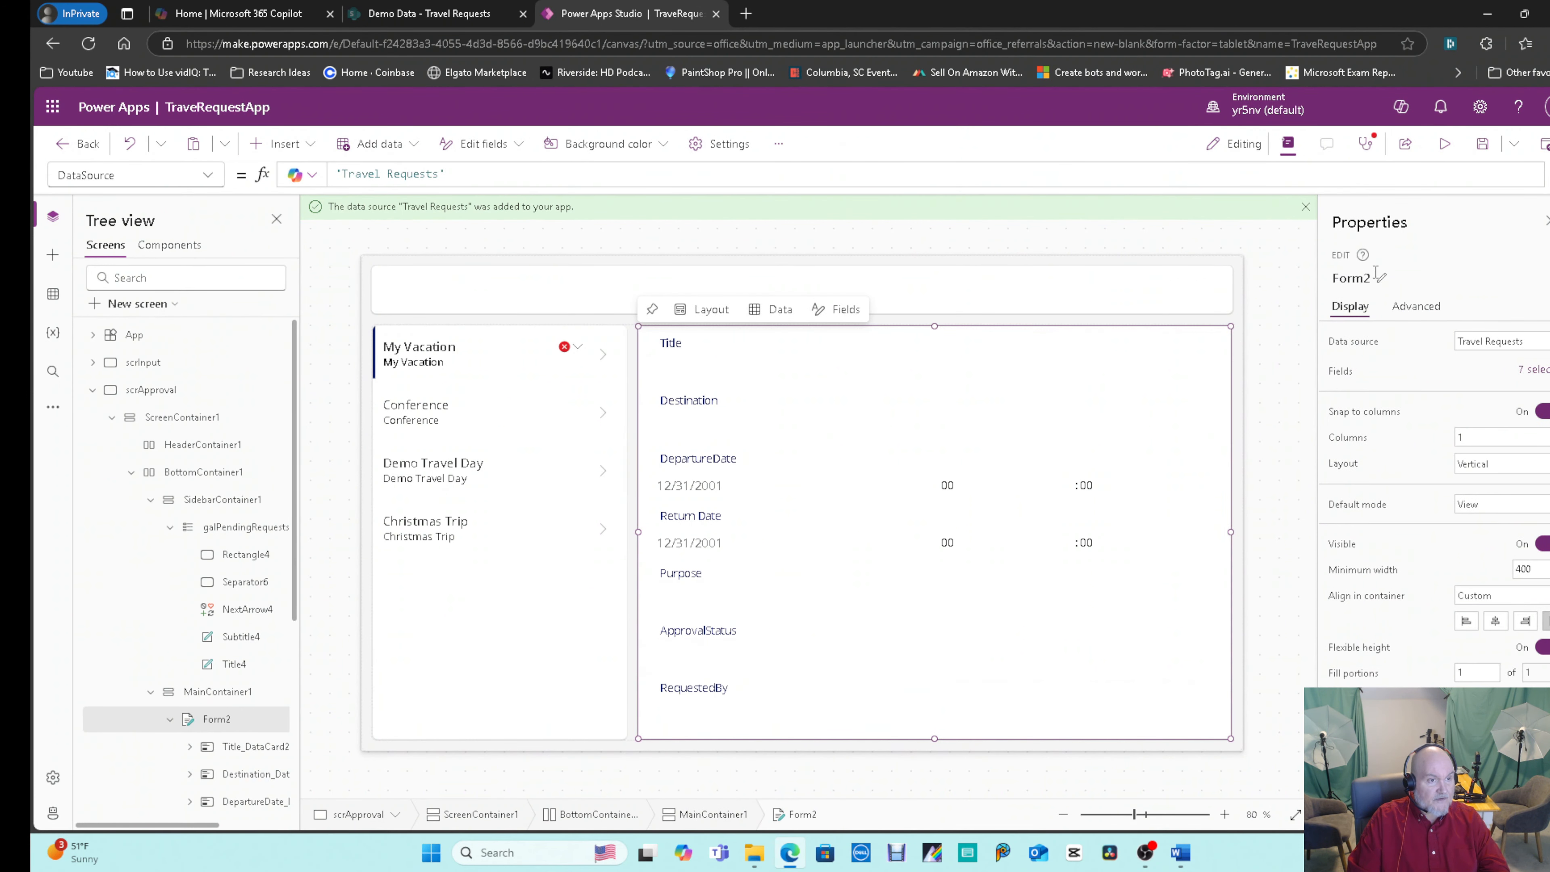
{"action": "left_click", "coordinate": [1377, 278]}
{"action": "type", "text": "f"}
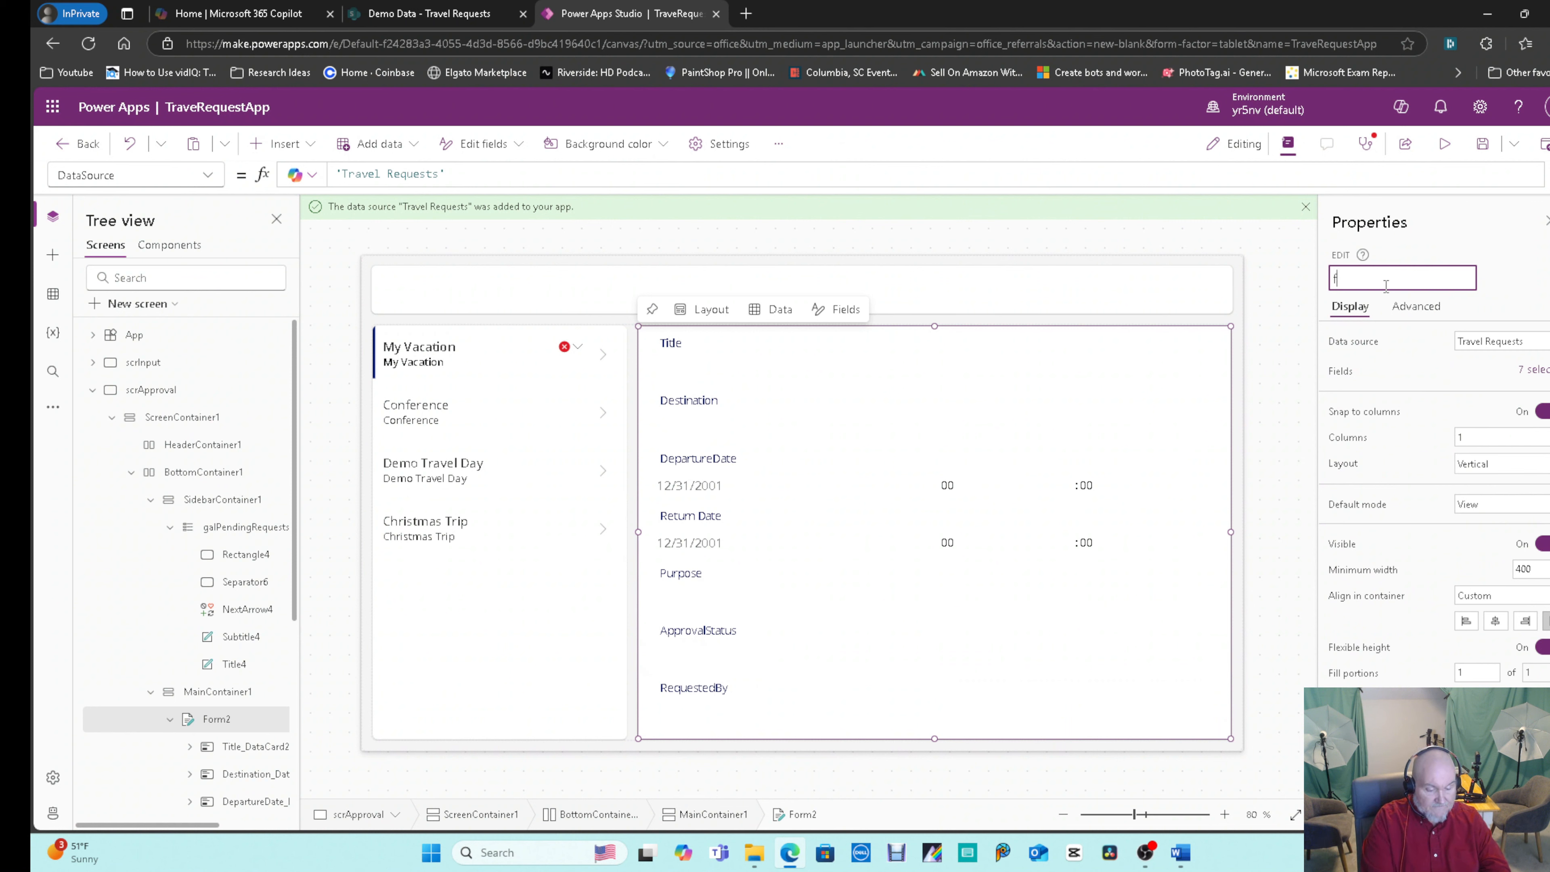
{"action": "type", "text": "rmApproval"}
{"action": "left_click", "coordinate": [1510, 269]}
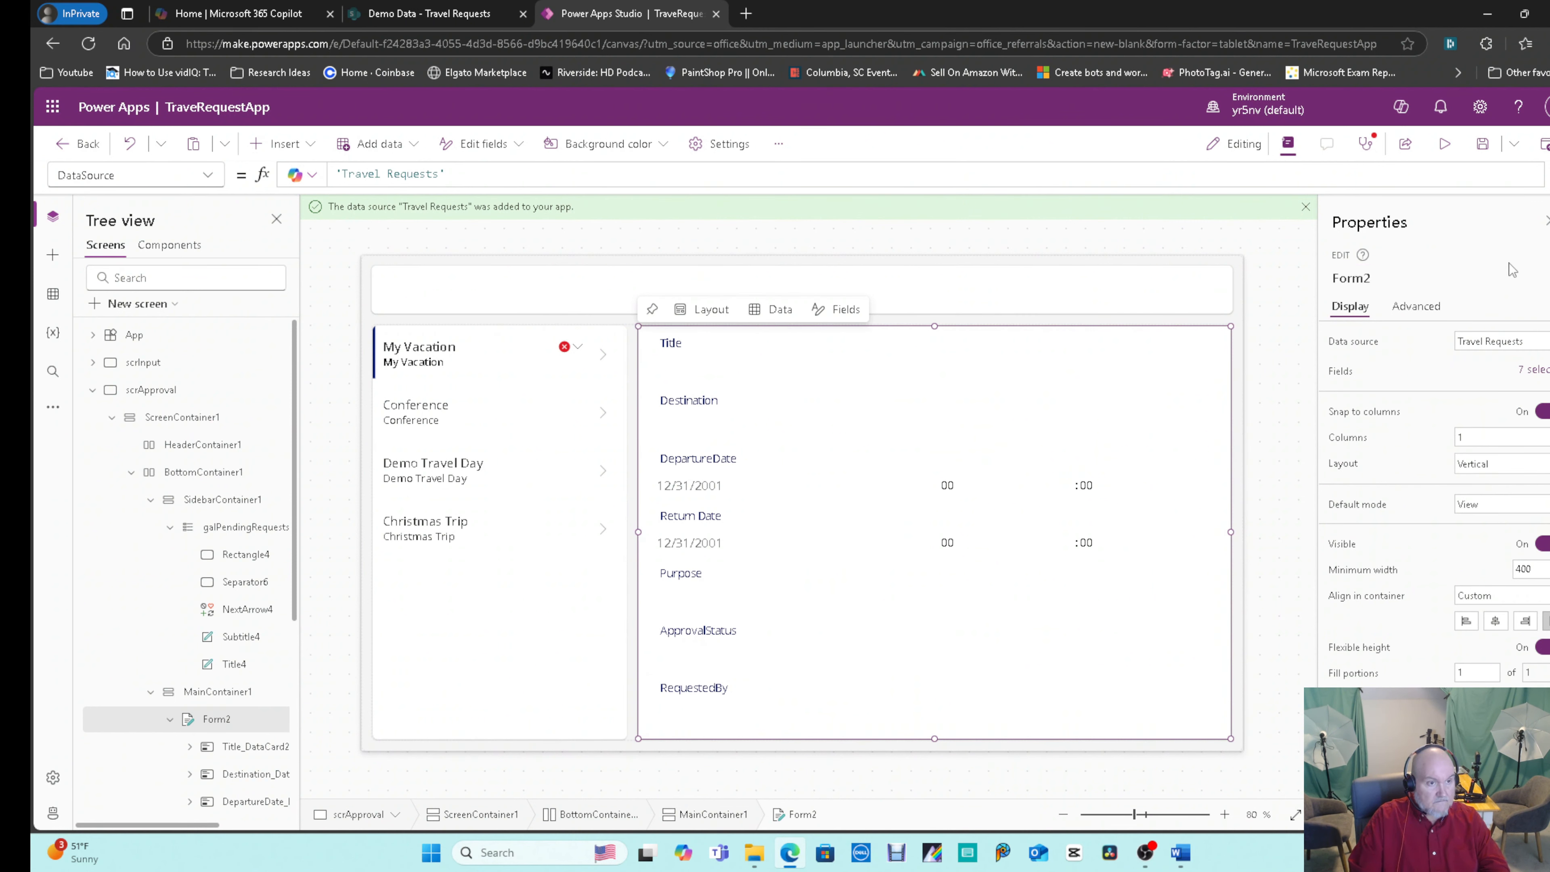
Complete the gallery arrow's OnSelect formula as Select(Parent);ViewForm(frmApproval).
{"action": "left_click", "coordinate": [1352, 276]}
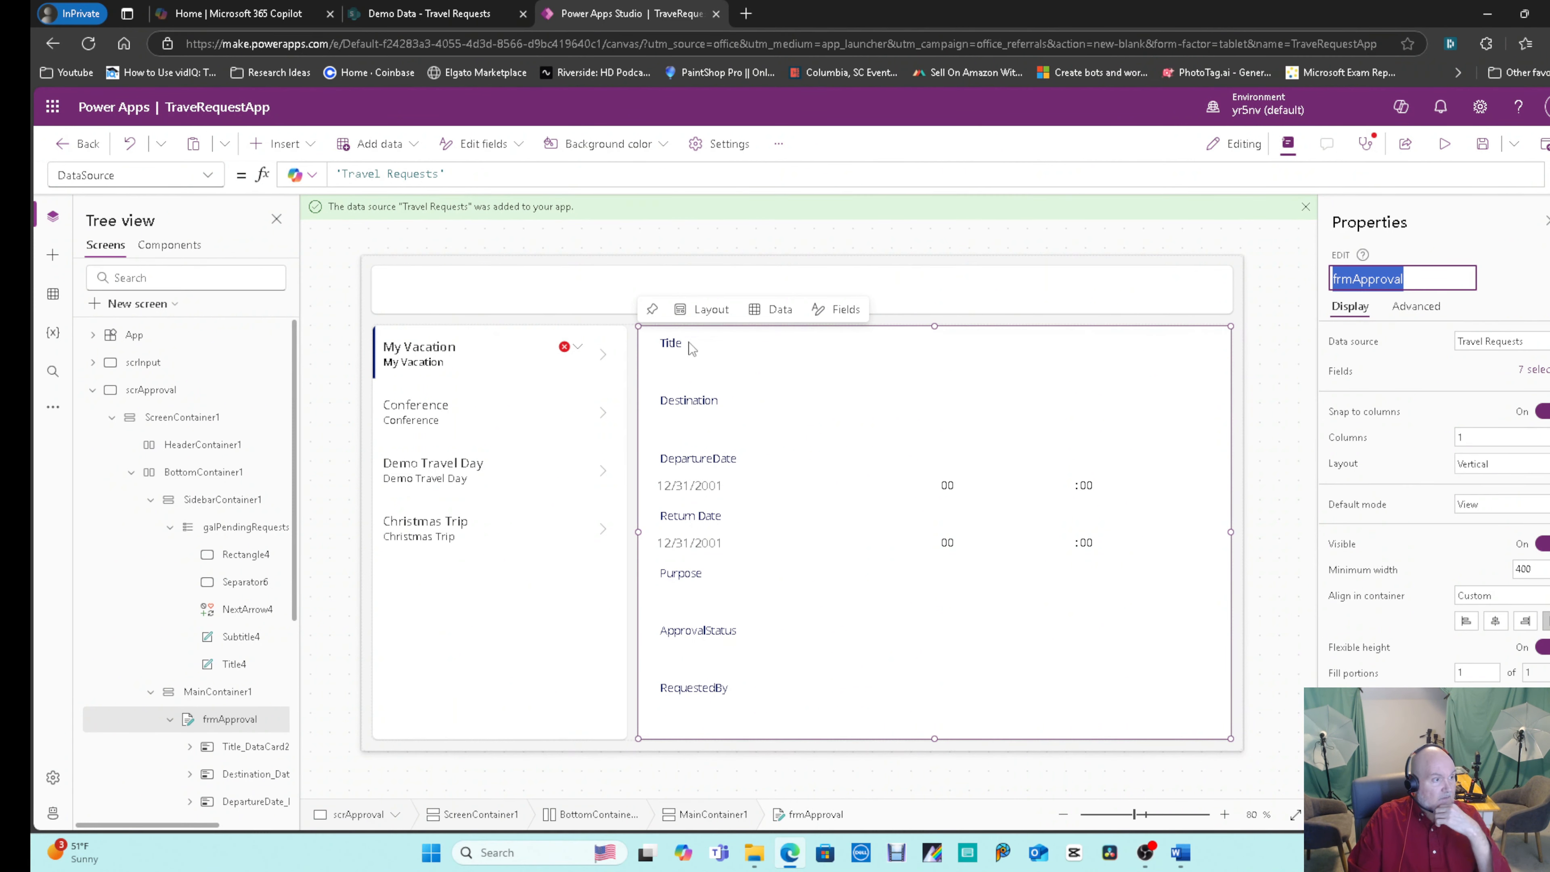
{"action": "left_click", "coordinate": [603, 354]}
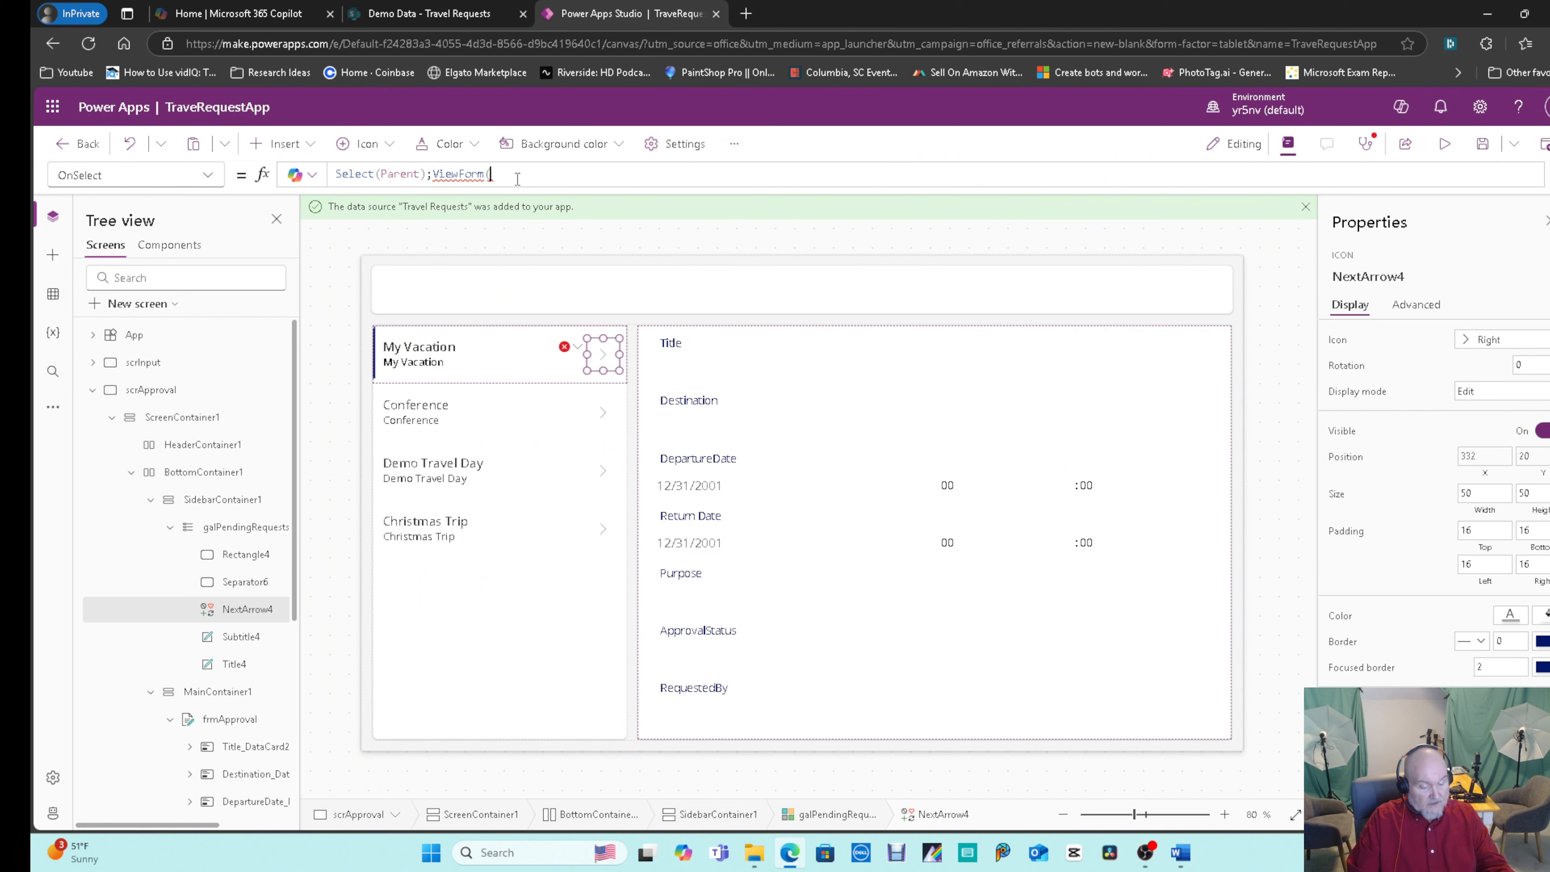
{"action": "type", "text": "frmApproval)"}
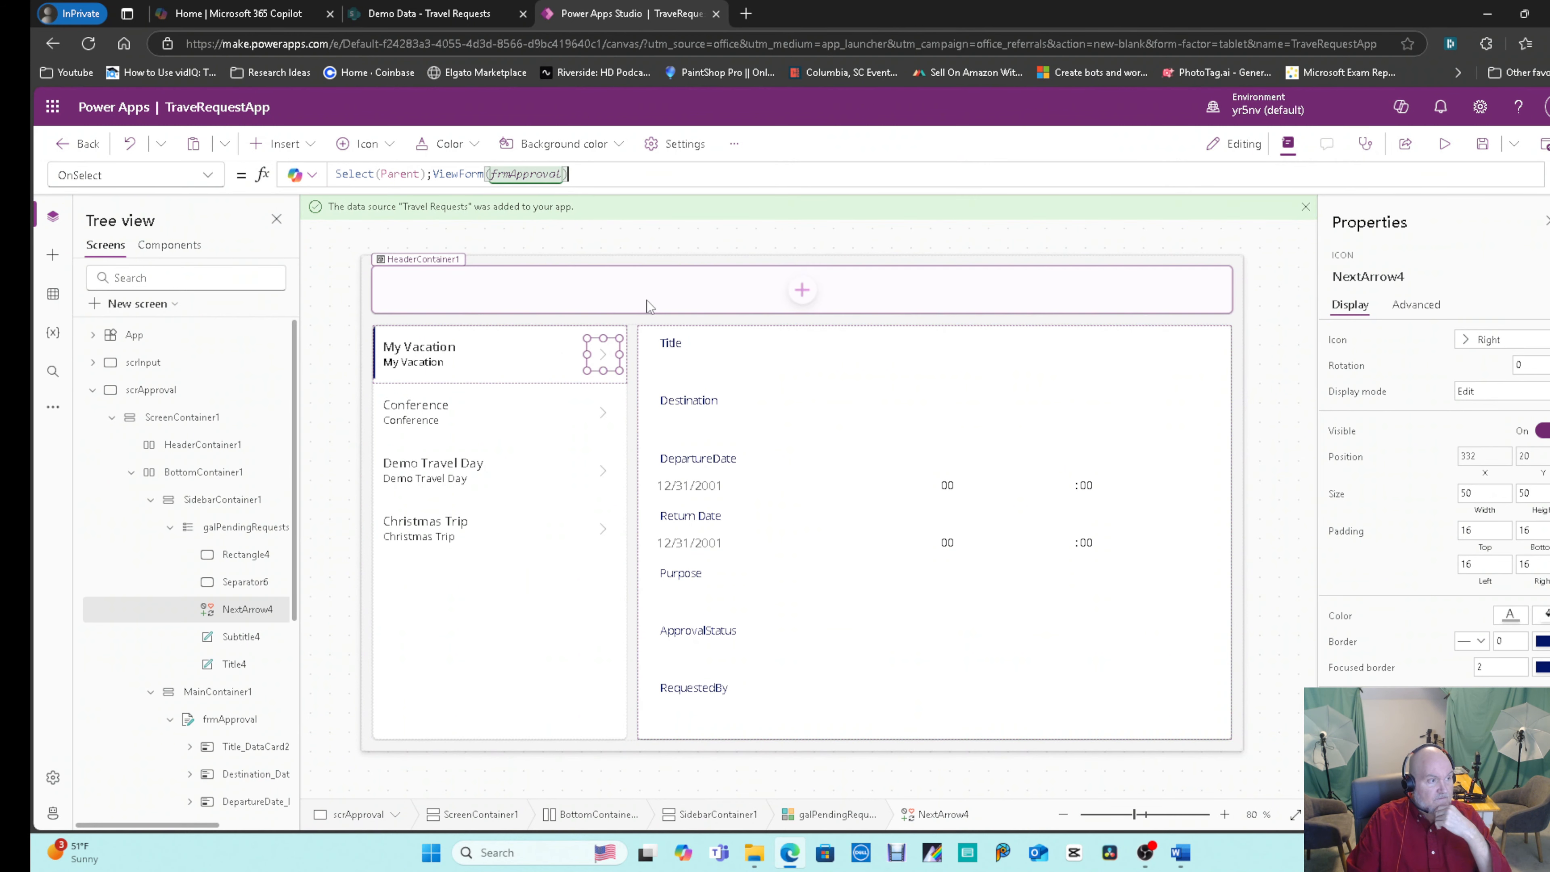
Preview the approval screen, return to the editor and dismiss the testing tip.
{"action": "left_click", "coordinate": [1444, 144]}
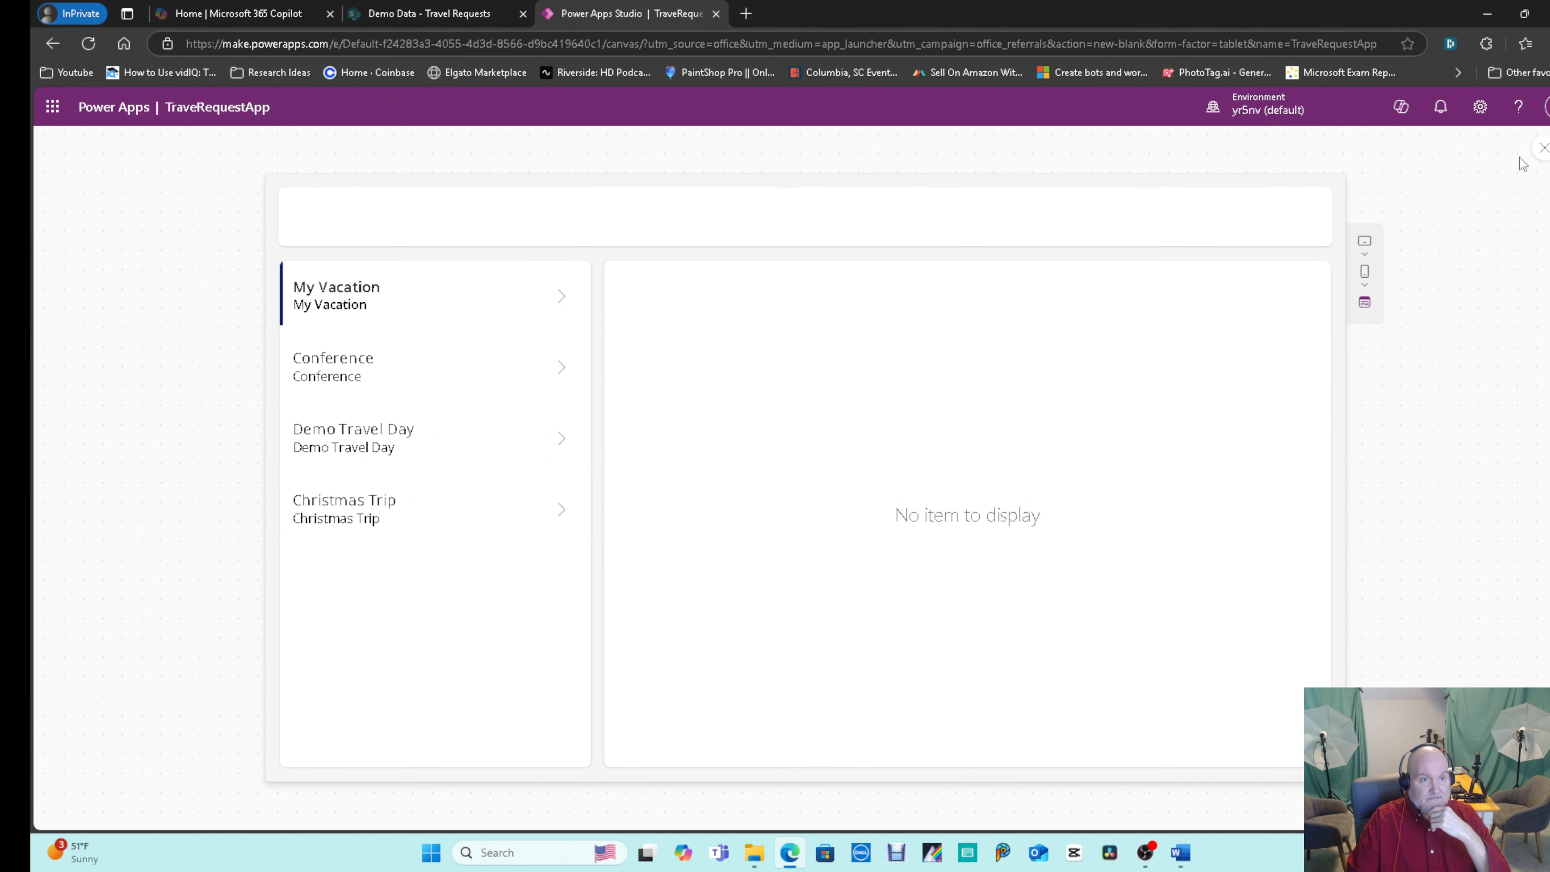
{"action": "left_click", "coordinate": [1542, 149]}
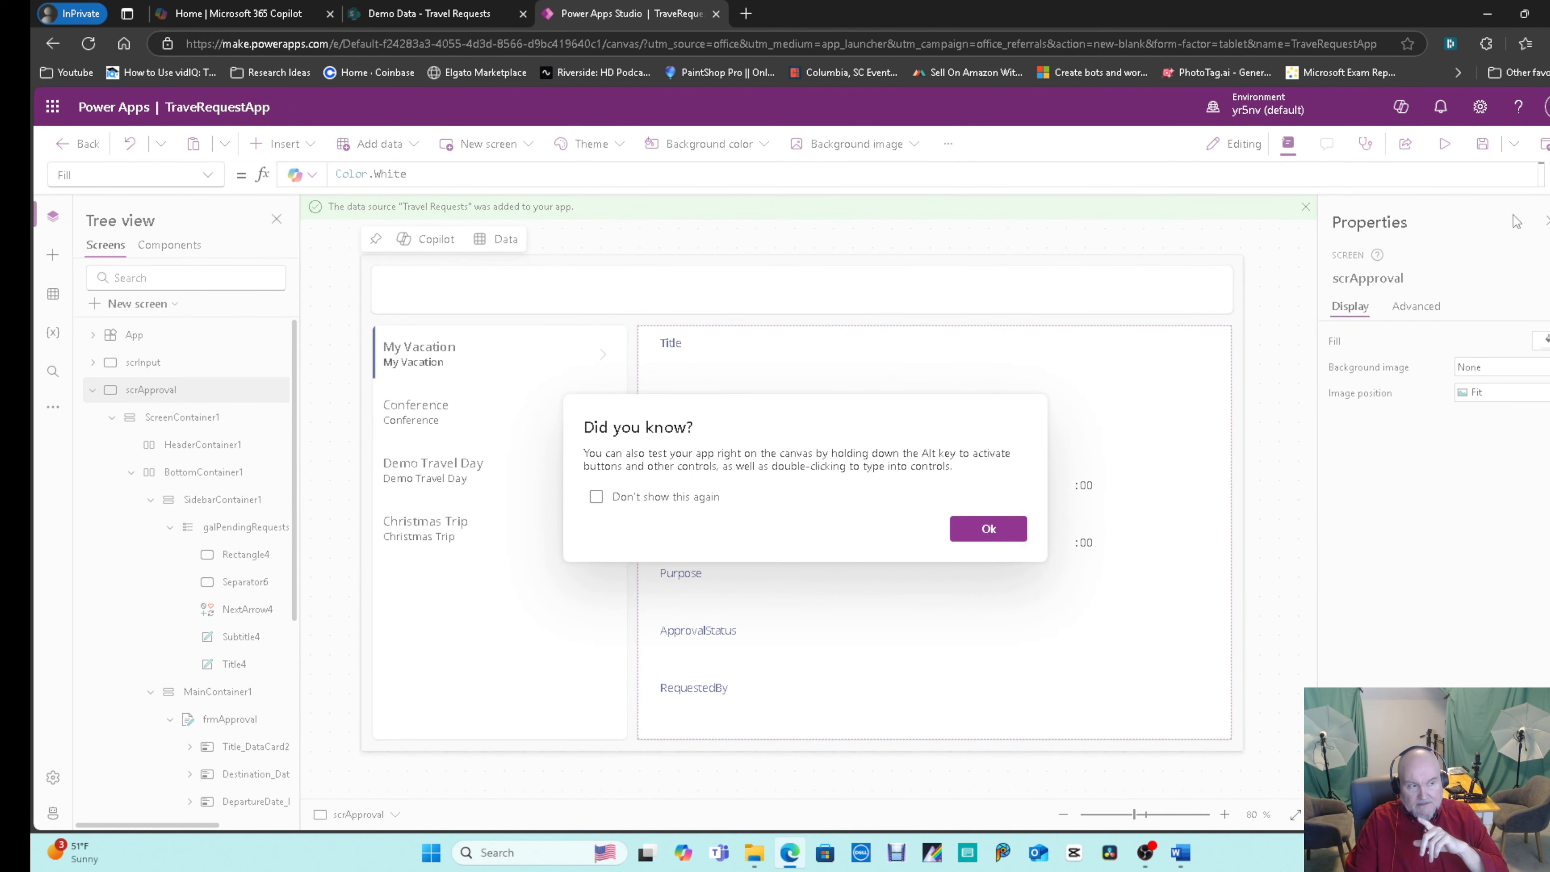
{"action": "left_click", "coordinate": [989, 529]}
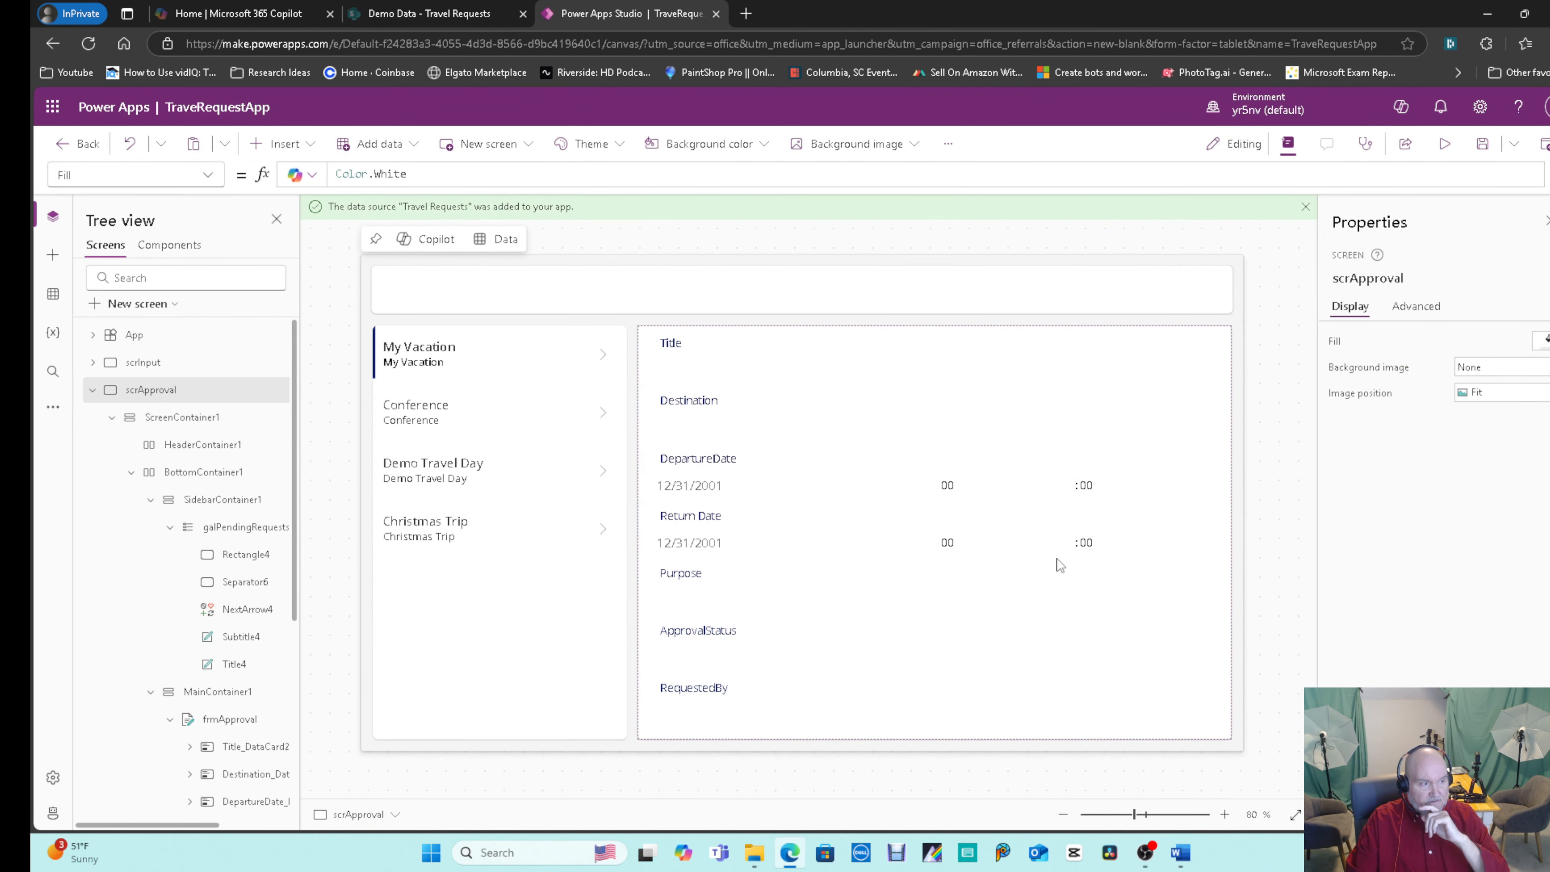
Select the frmApproval form and open its Item property for editing.
{"action": "left_click", "coordinate": [1094, 660]}
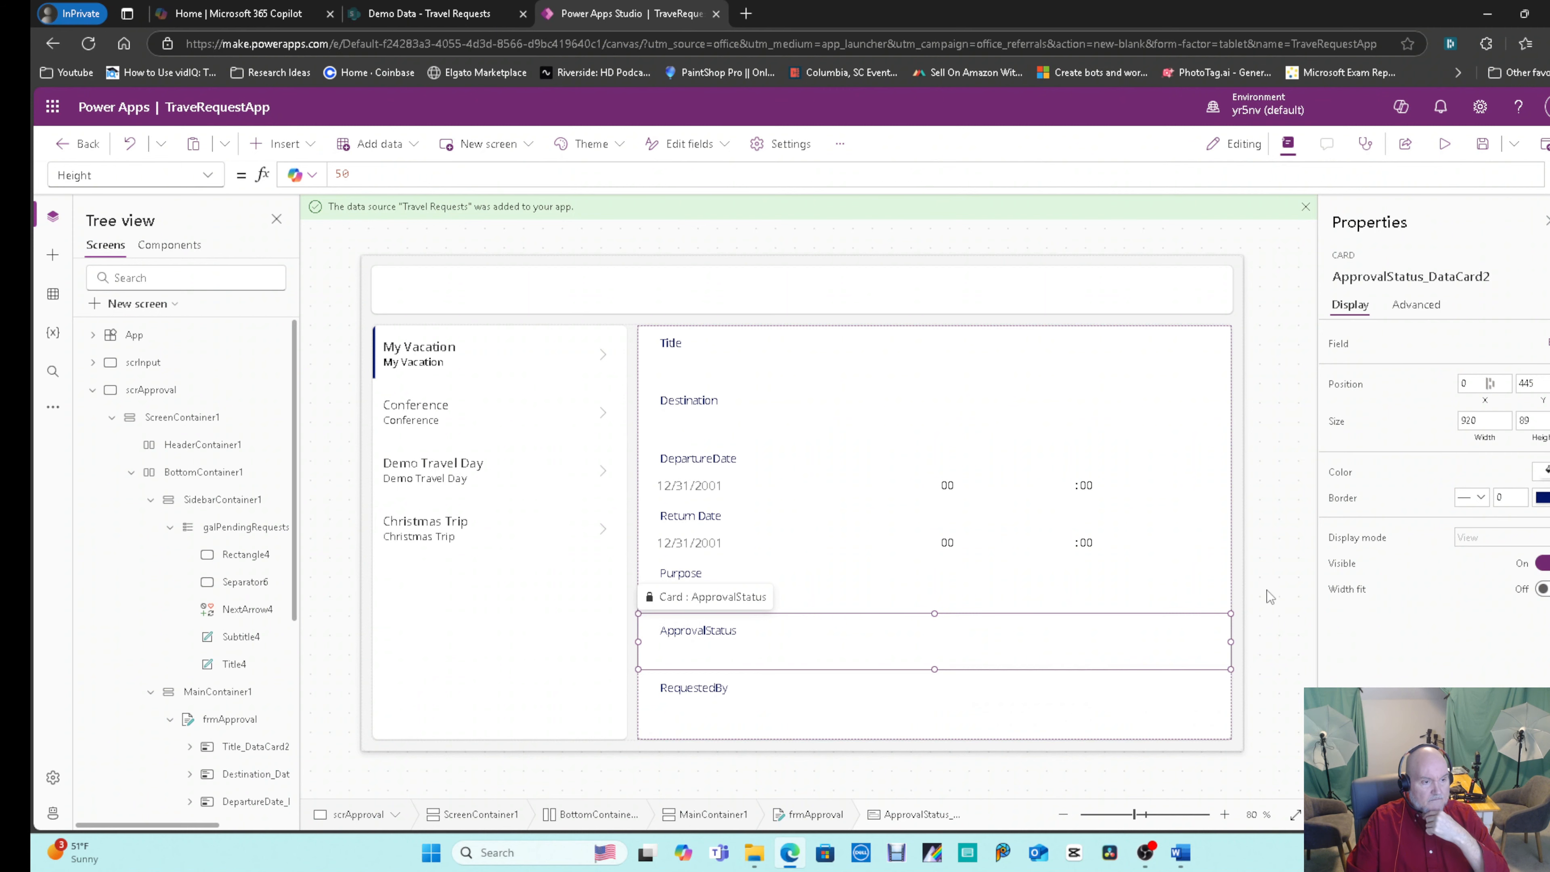
{"action": "left_click", "coordinate": [1223, 583]}
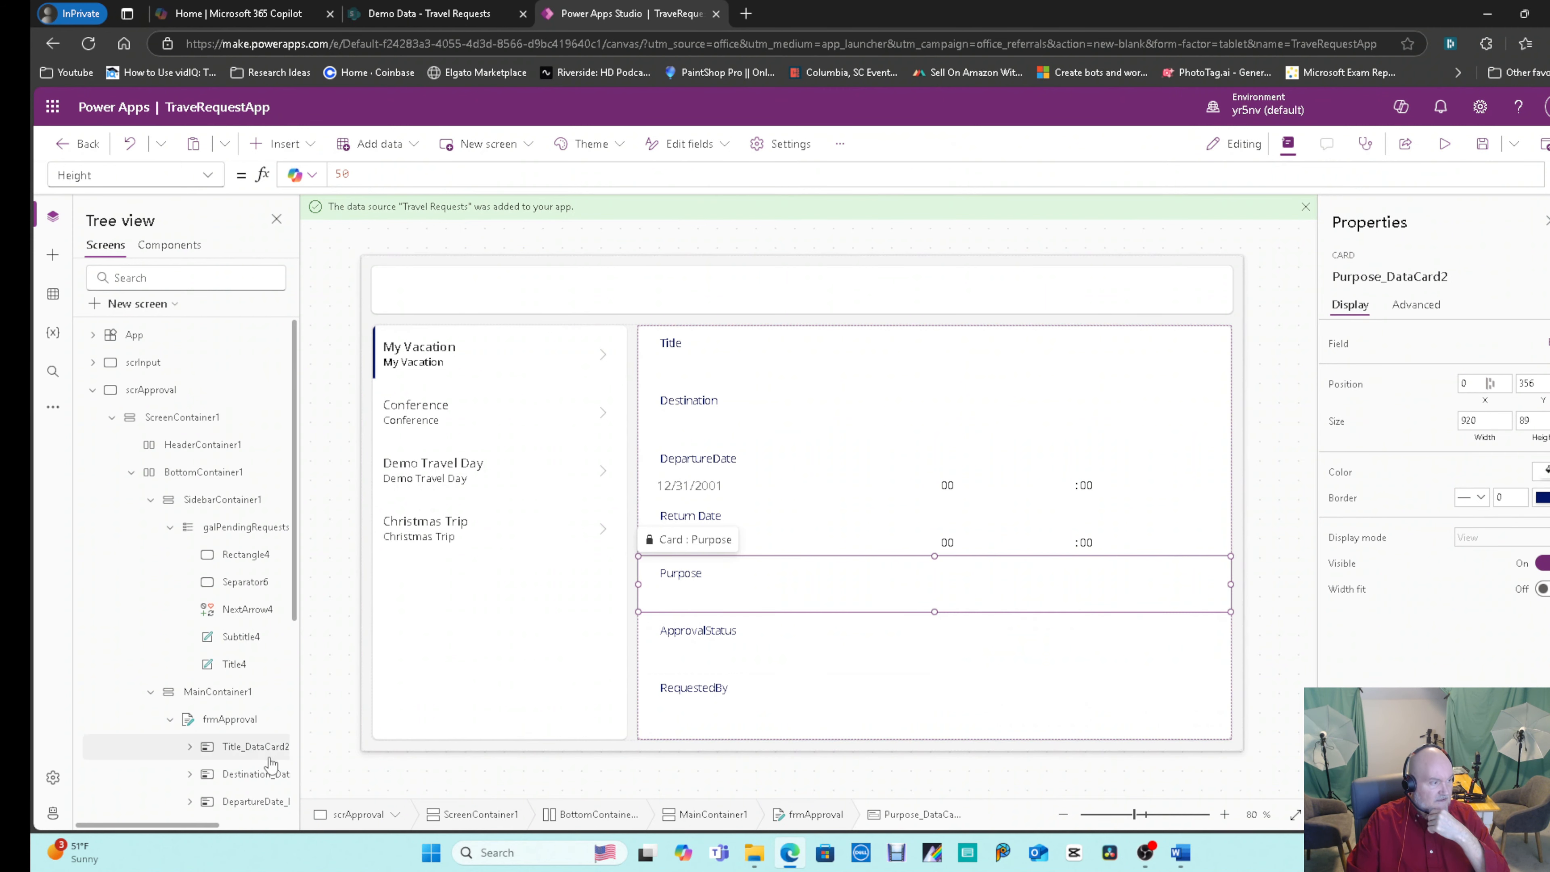
{"action": "scroll", "coordinate": [244, 709], "scroll_direction": "down", "scroll_amount": 3}
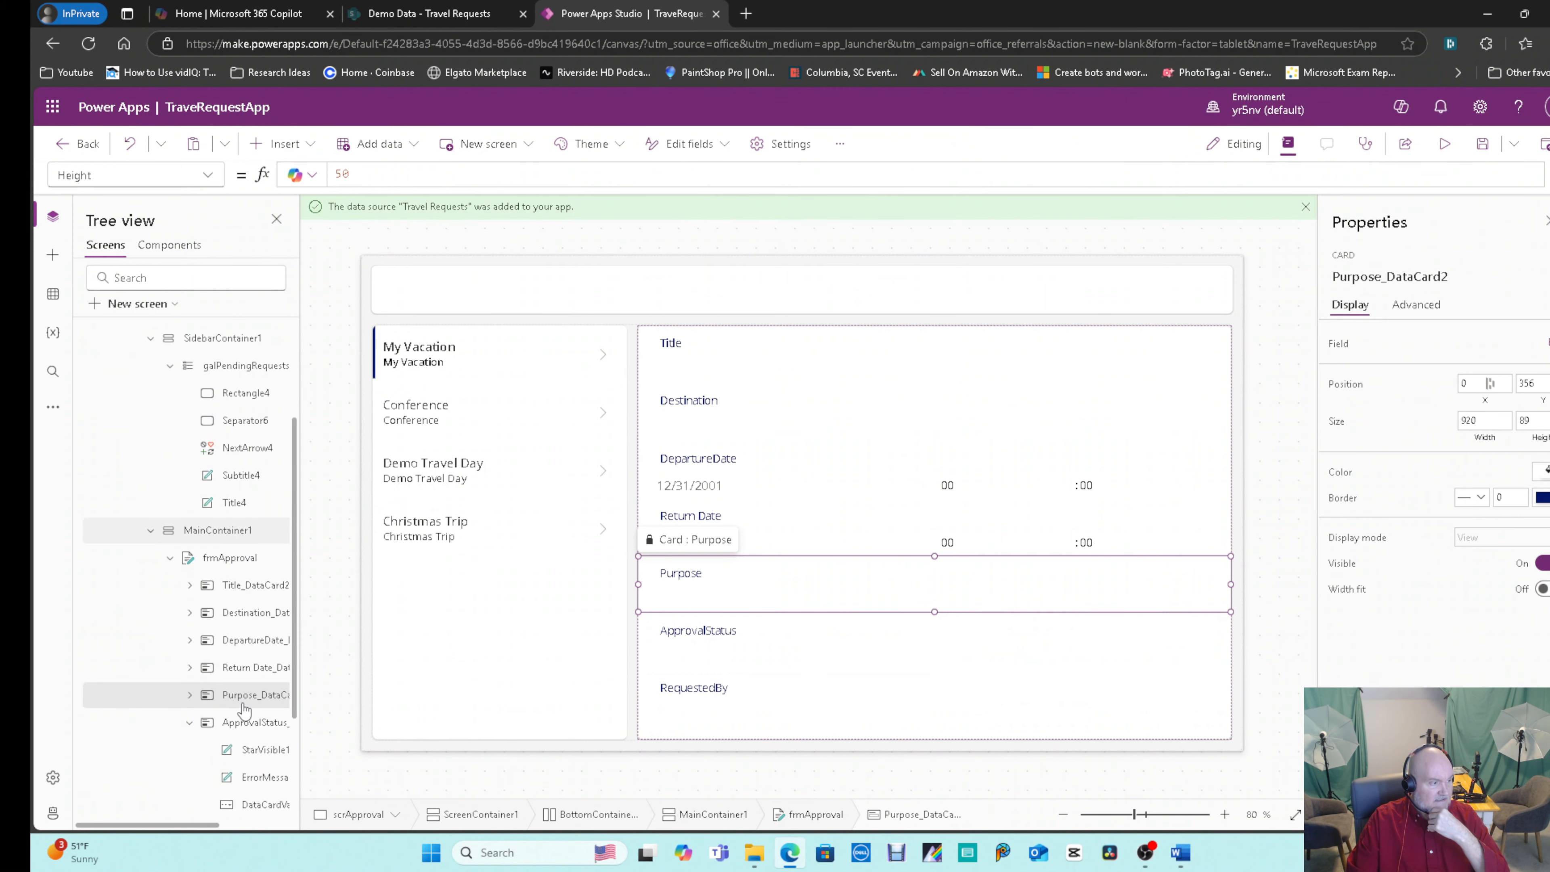
{"action": "left_click", "coordinate": [229, 568]}
{"action": "left_click", "coordinate": [208, 175]}
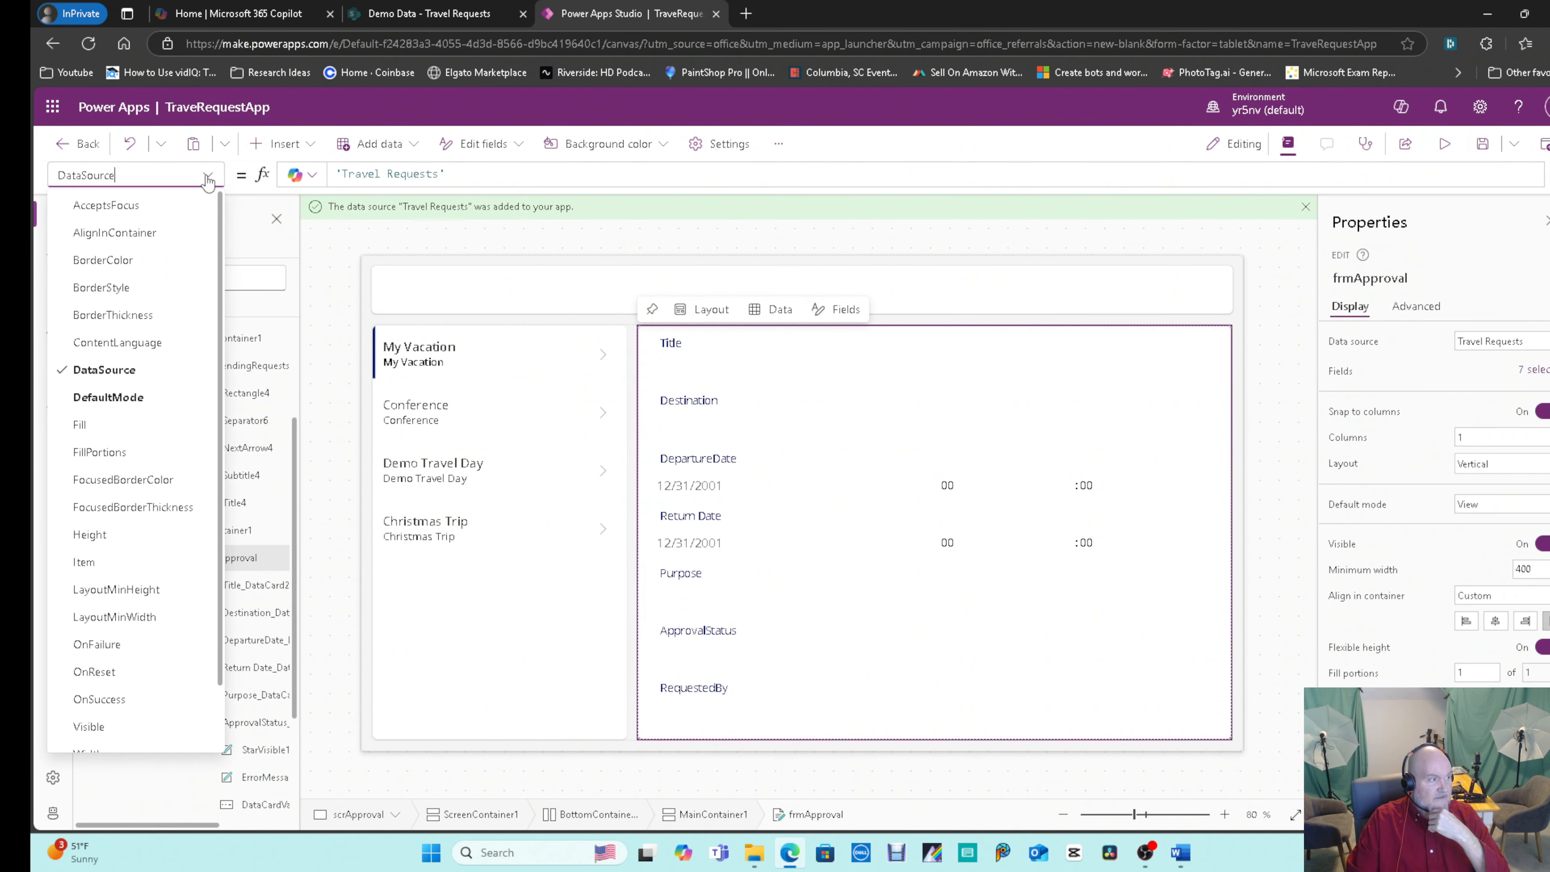
{"action": "left_click", "coordinate": [103, 562]}
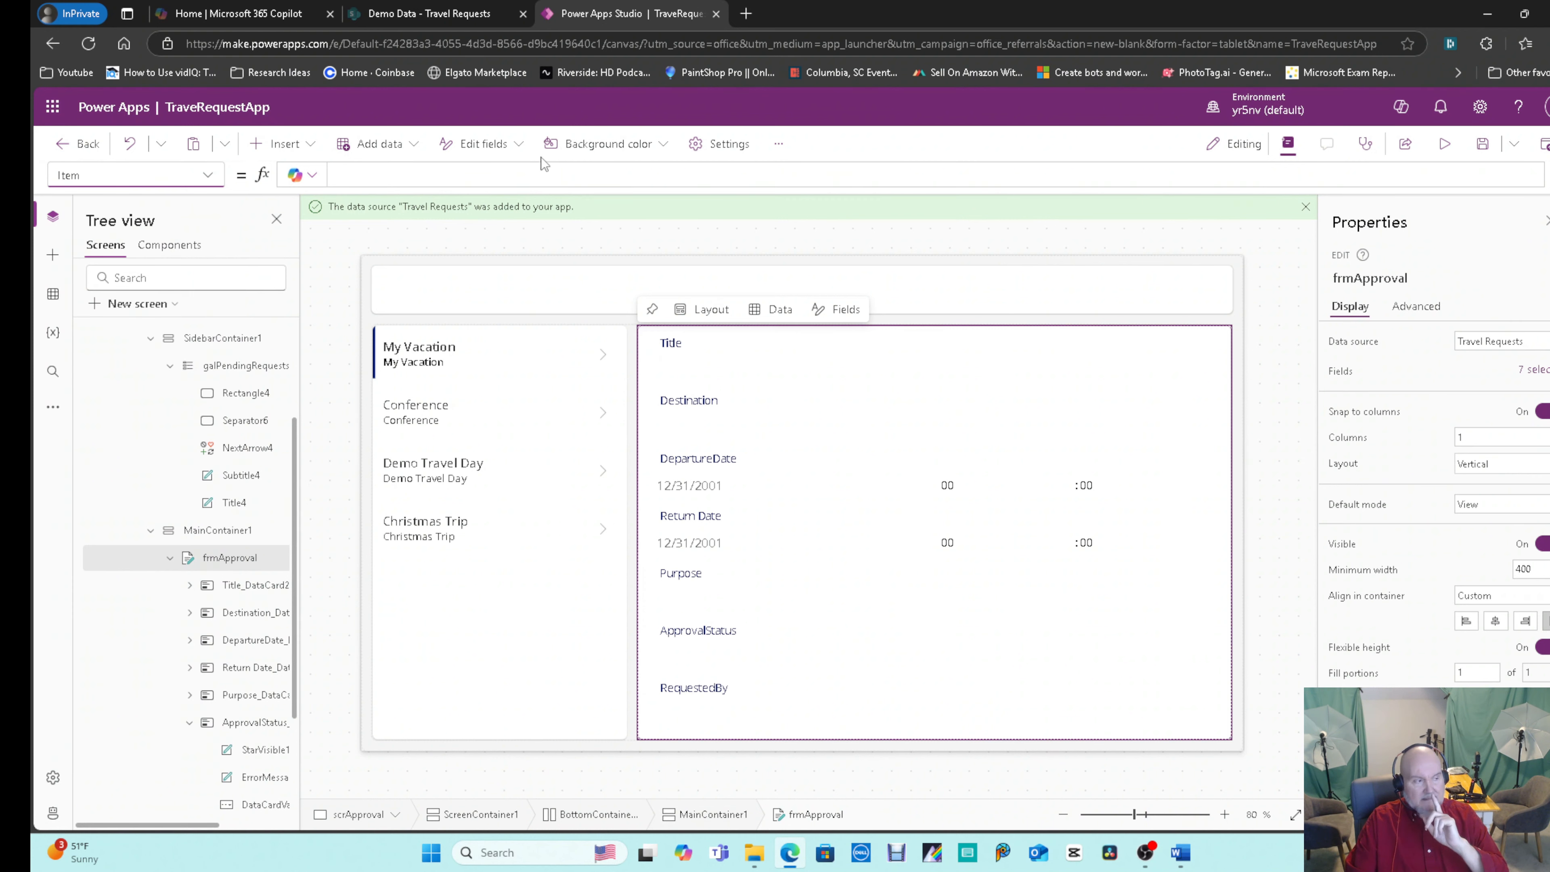
{"action": "left_click", "coordinate": [489, 176]}
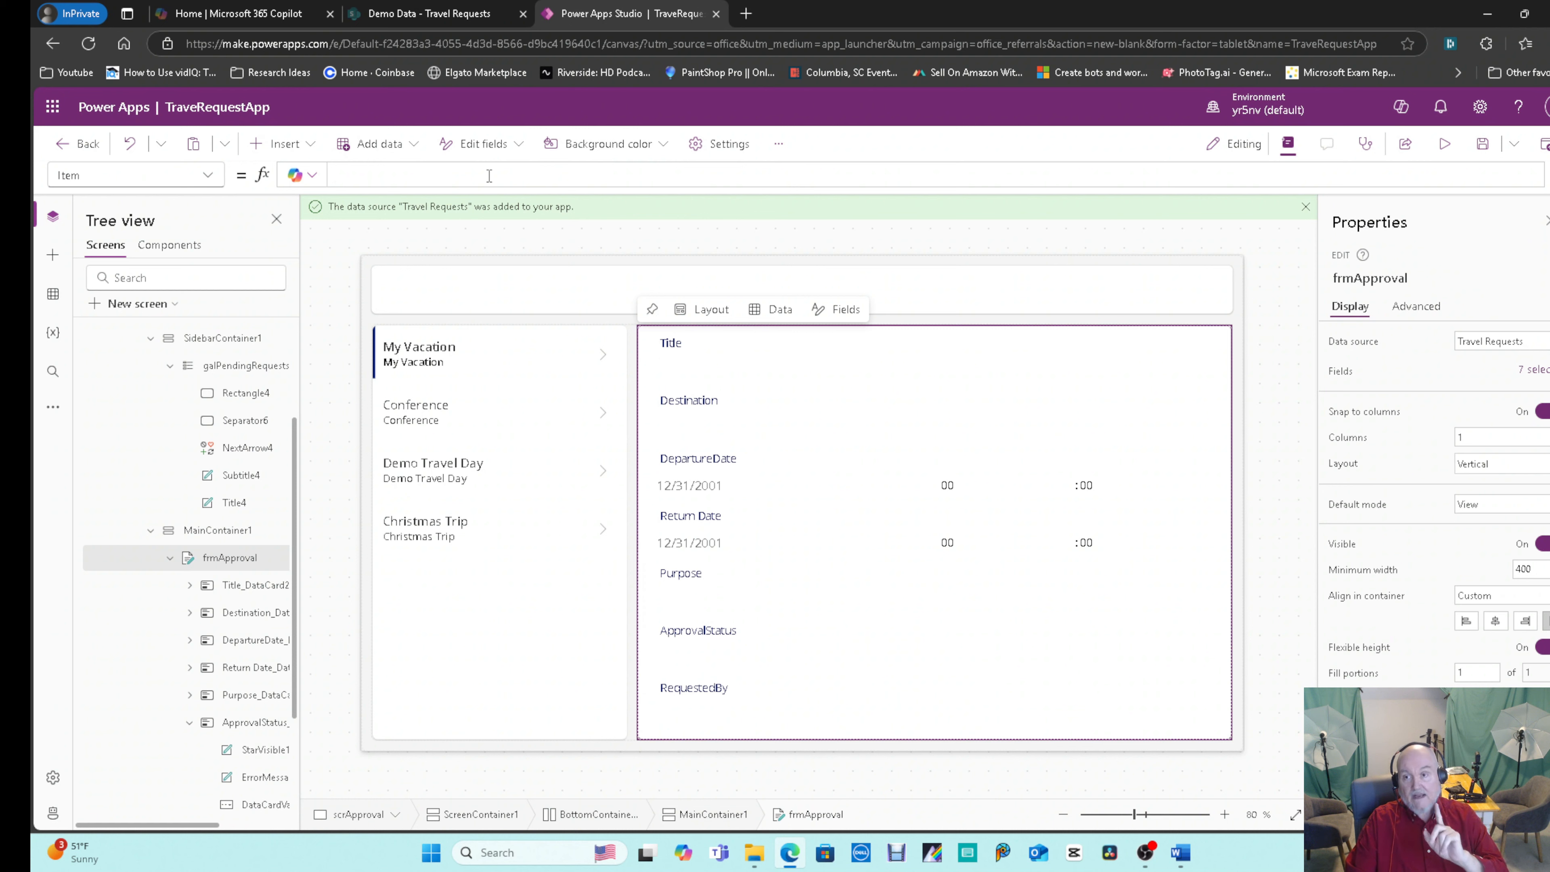
Copy the gallery's name and set the Item property of frmApproval to galPendingRequests.Selected.
{"action": "left_click", "coordinate": [490, 618]}
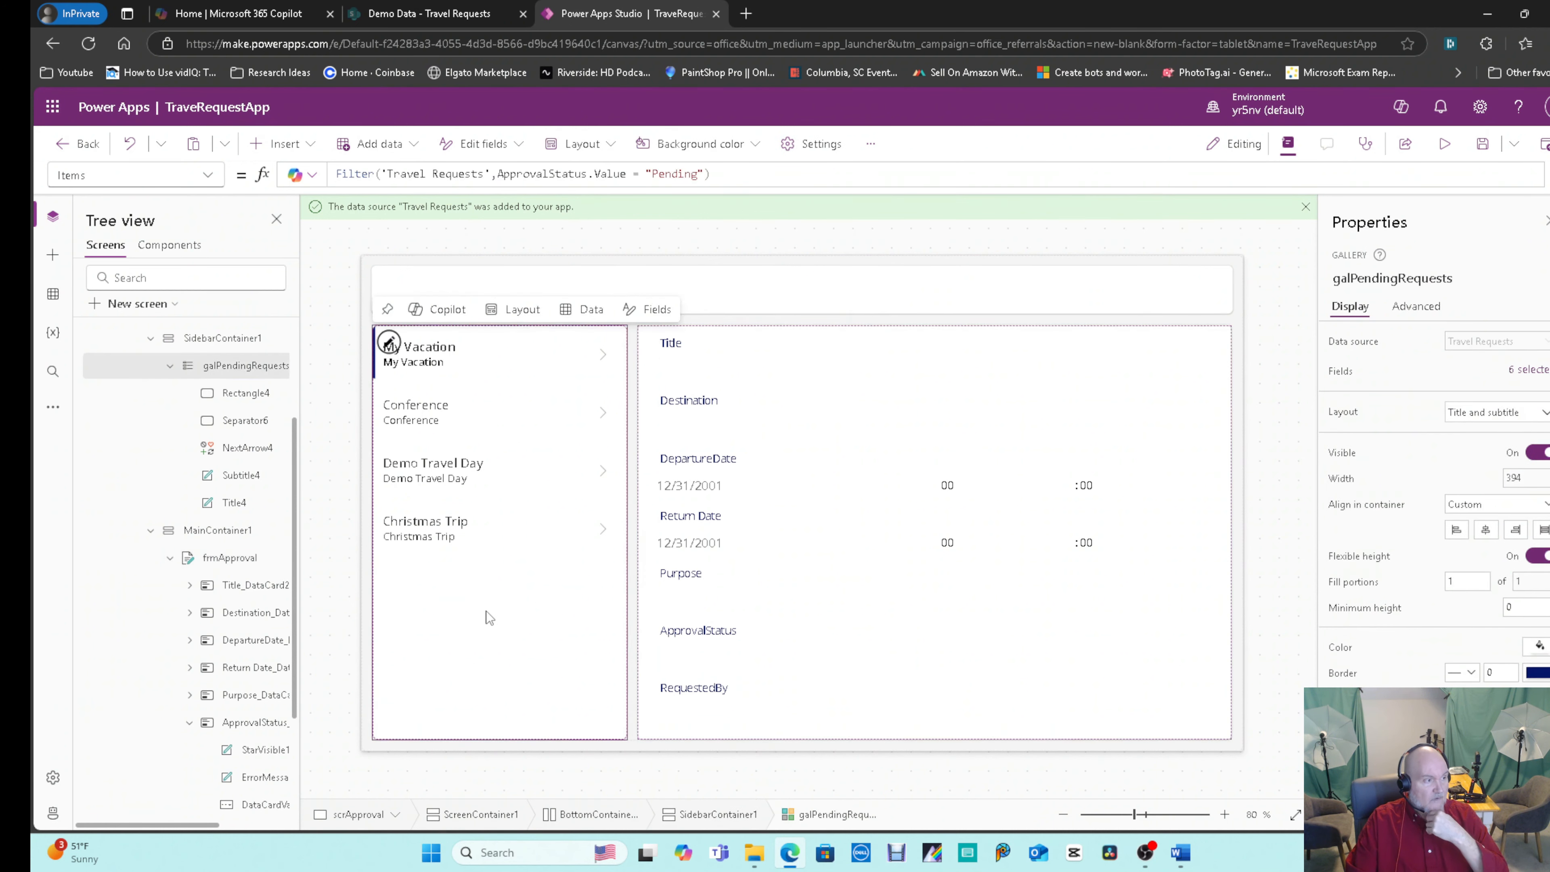
{"action": "left_click", "coordinate": [1377, 278]}
{"action": "key", "text": "ctrl+c"}
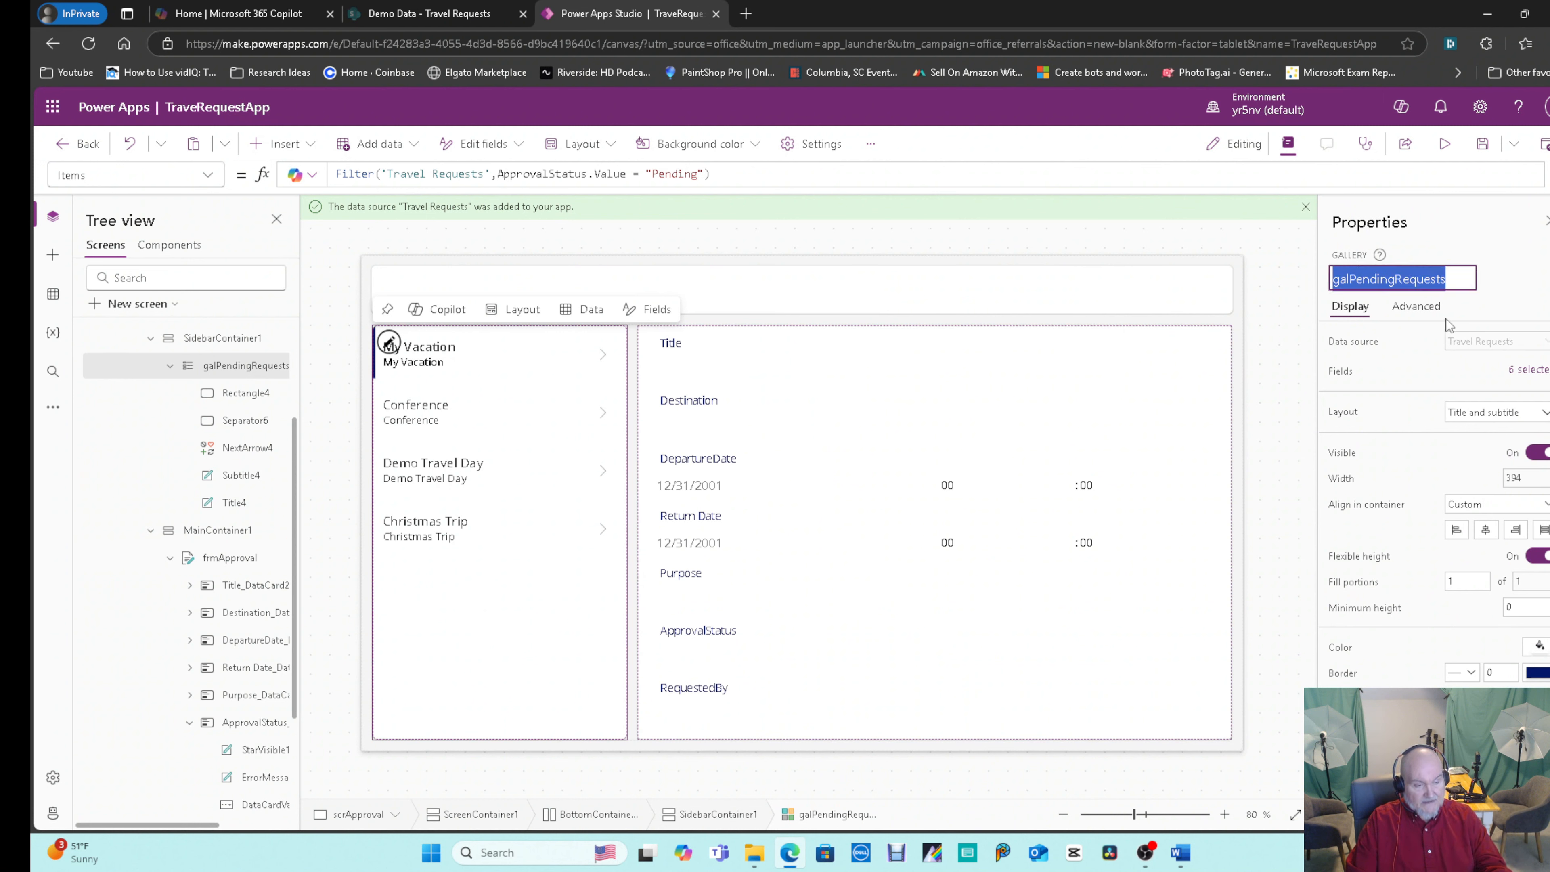
{"action": "left_click", "coordinate": [1063, 681]}
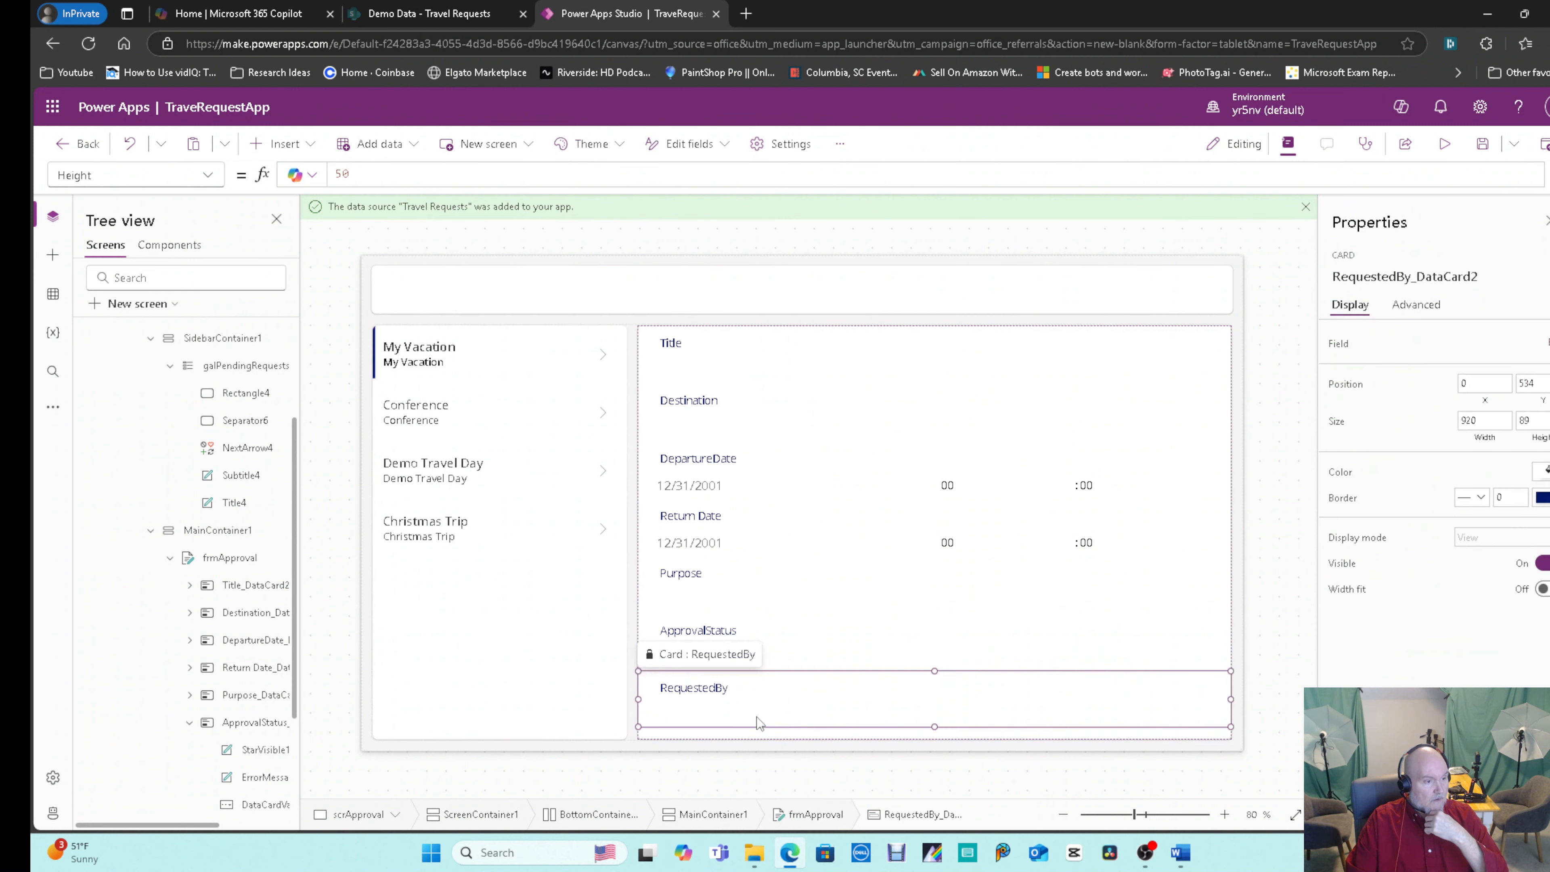
{"action": "left_click", "coordinate": [235, 558]}
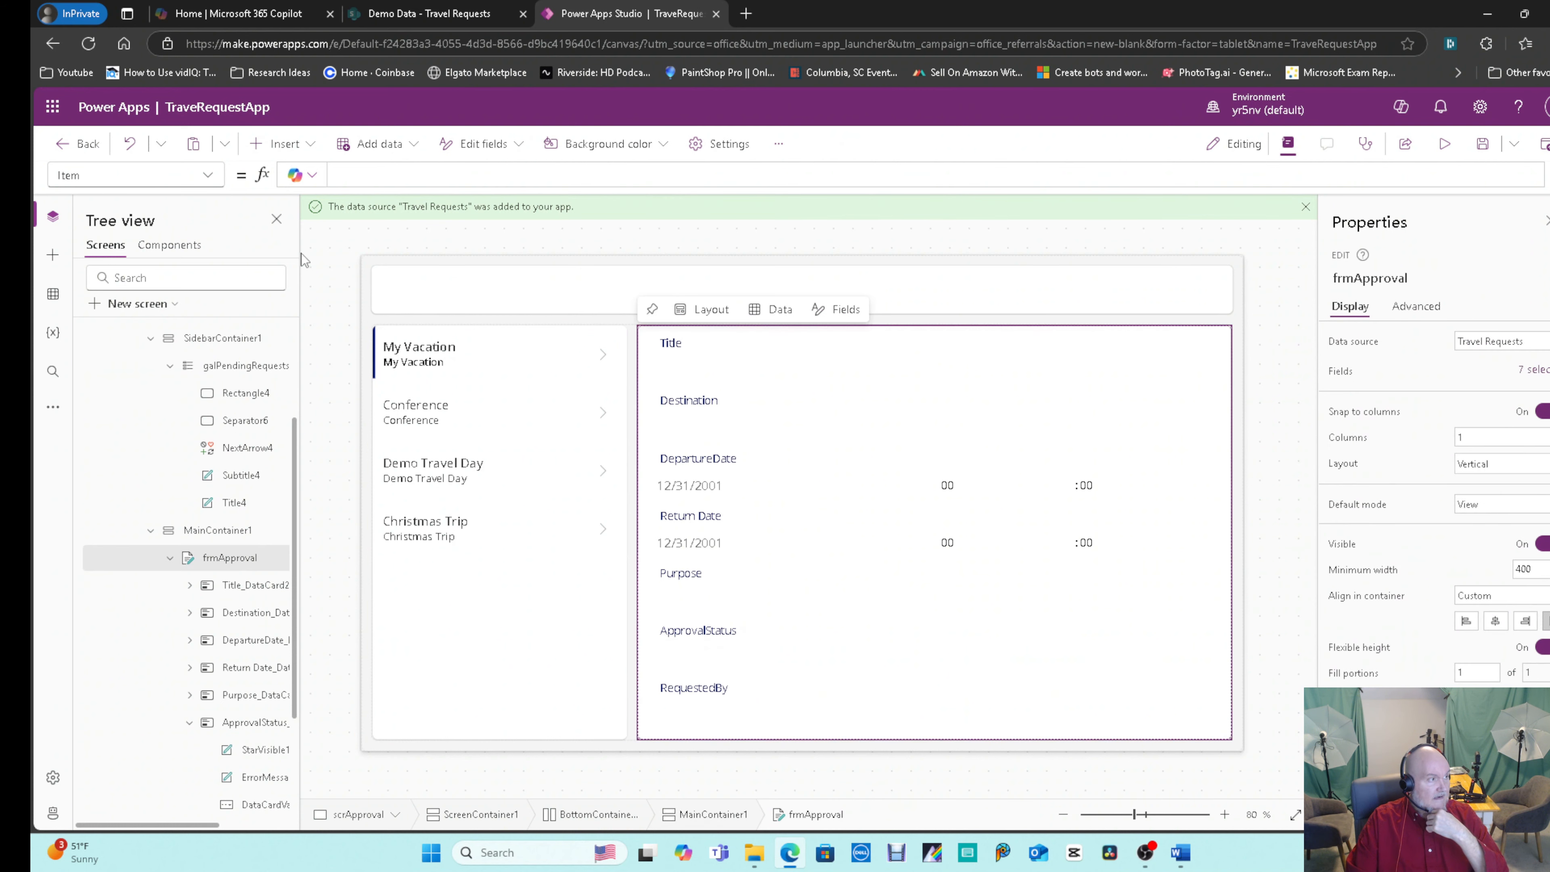
{"action": "left_click", "coordinate": [386, 183]}
{"action": "key", "text": "ctrl+v"}
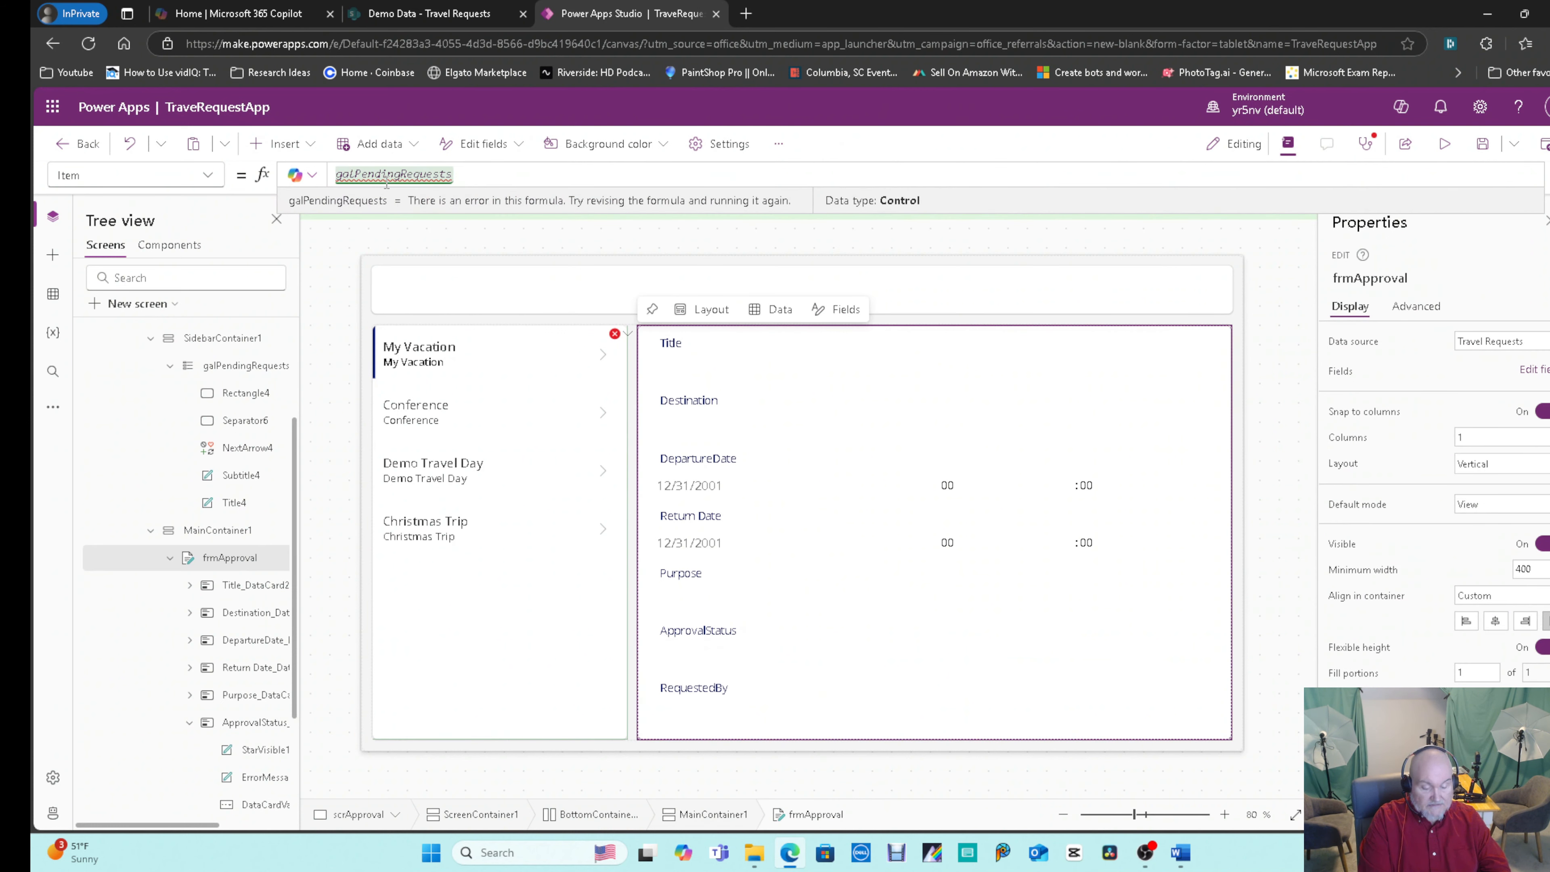
{"action": "type", "text": ".Selected"}
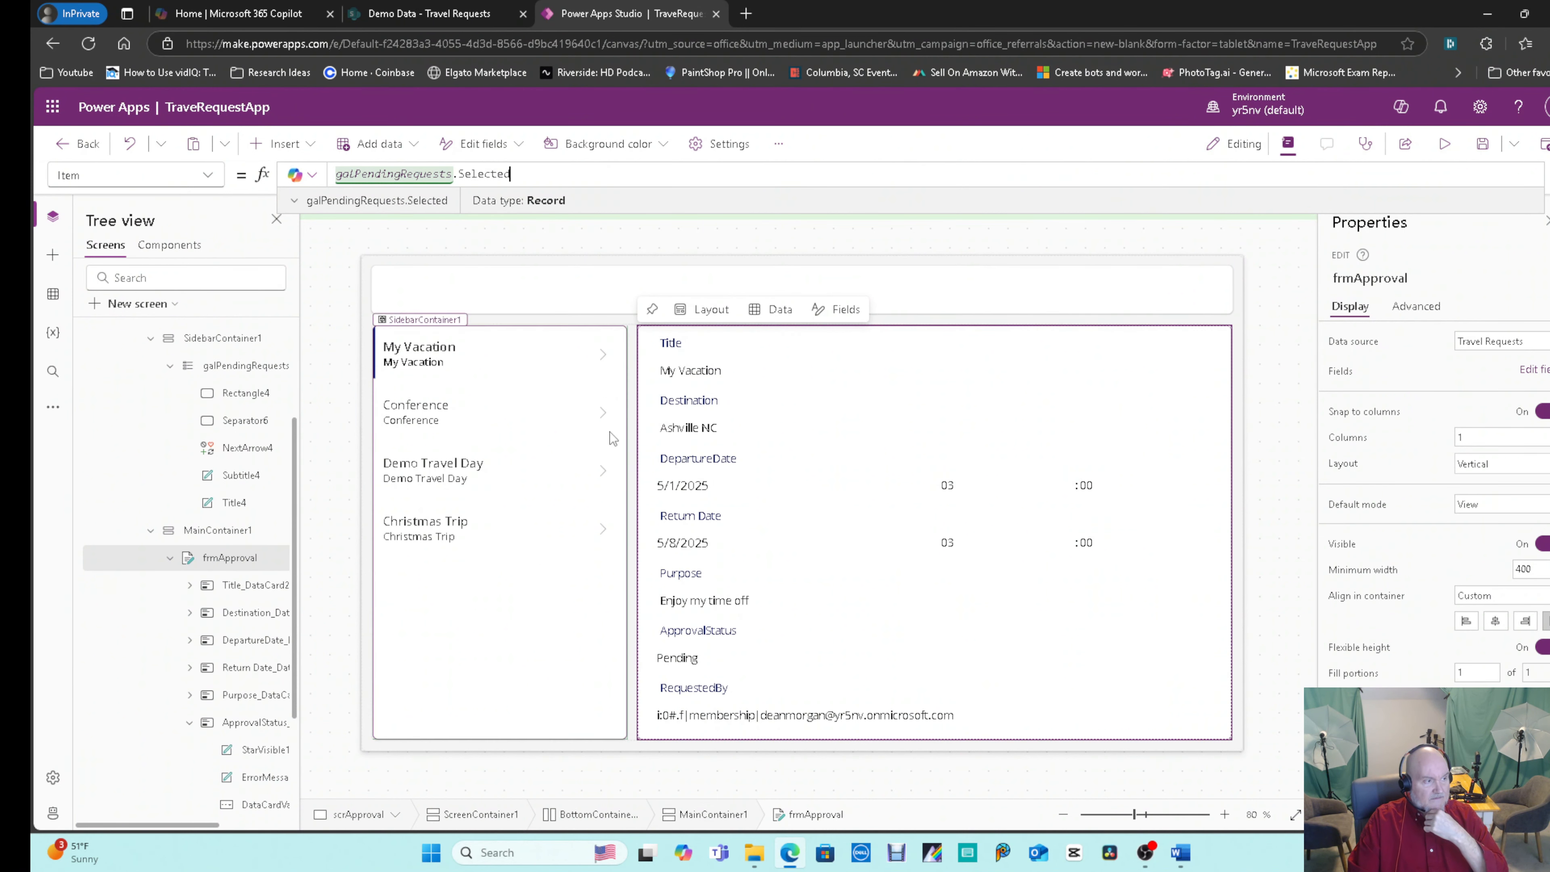
Preview the approval screen with the Conference request selected, return to the editor and dismiss the testing tip.
{"action": "left_click", "coordinate": [1444, 143]}
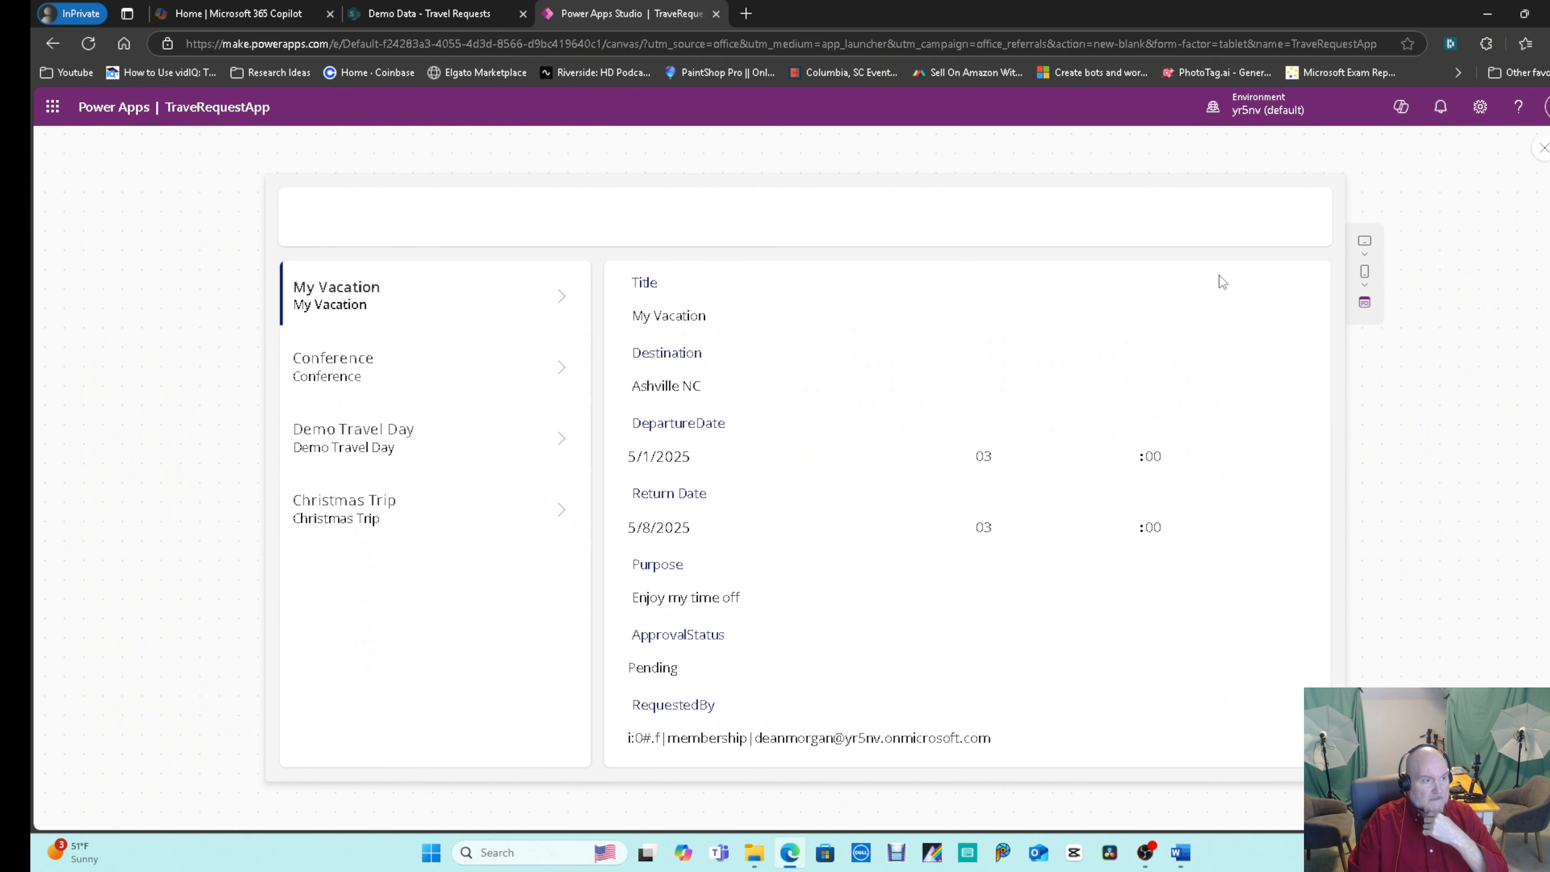
{"action": "left_click", "coordinate": [559, 374]}
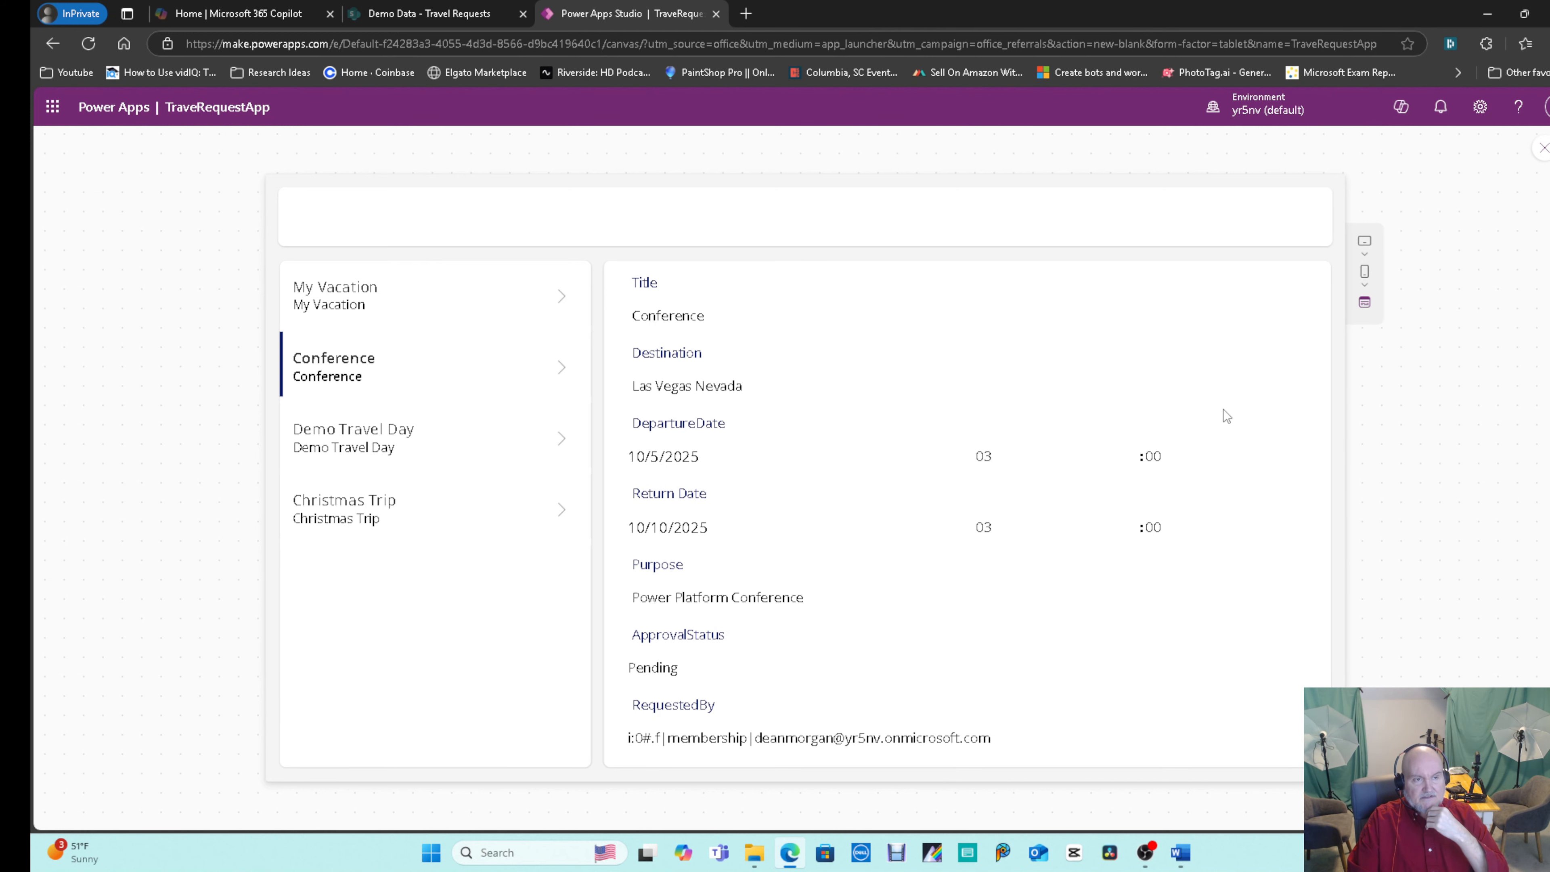
{"action": "left_click", "coordinate": [1544, 148]}
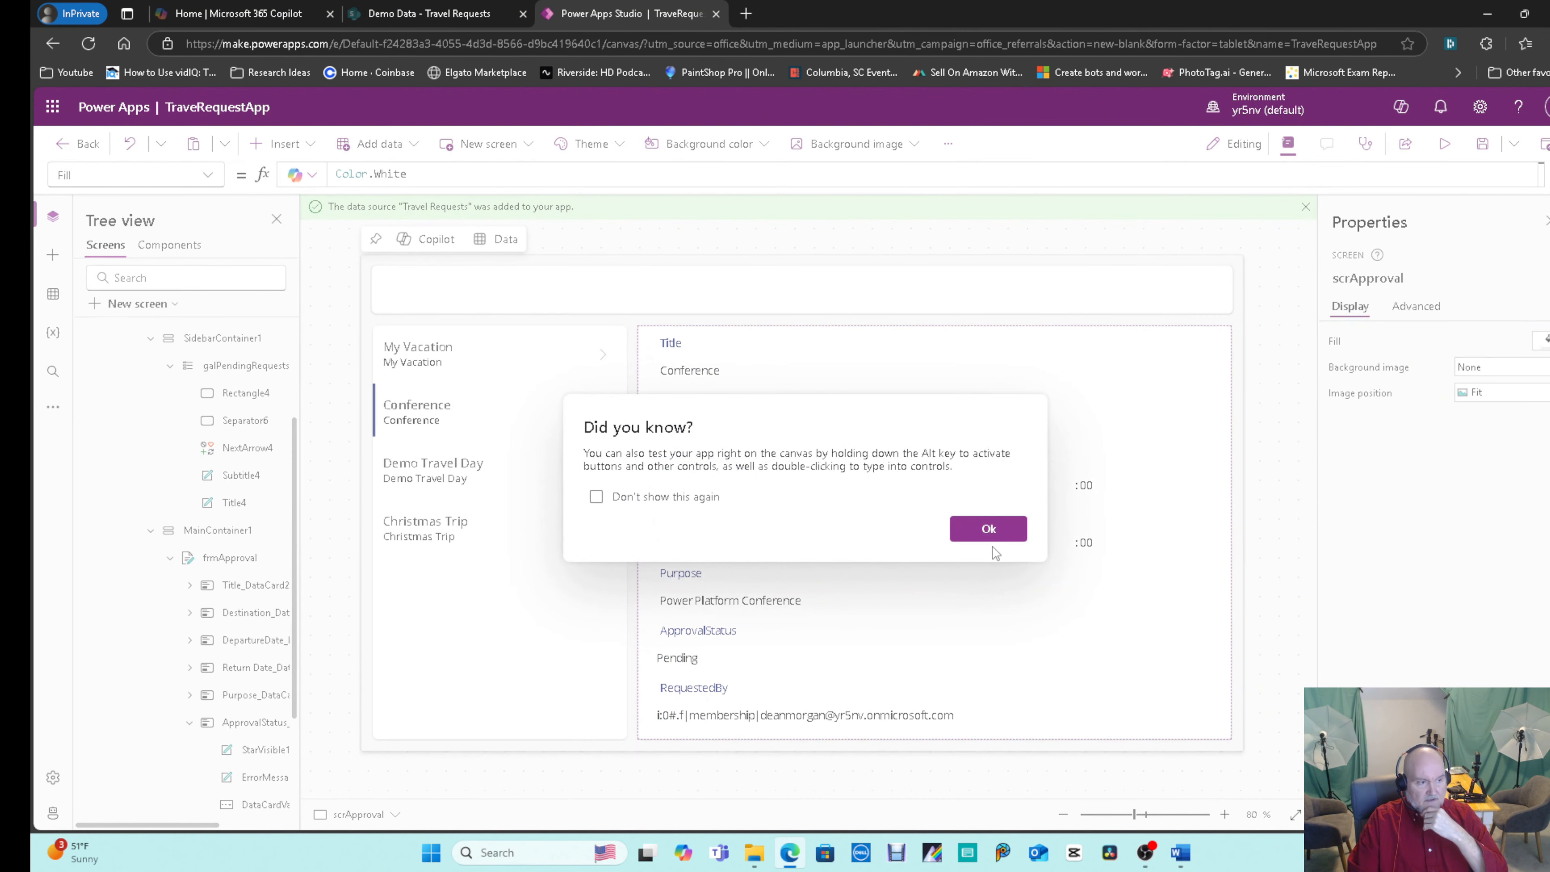
{"action": "left_click", "coordinate": [988, 529]}
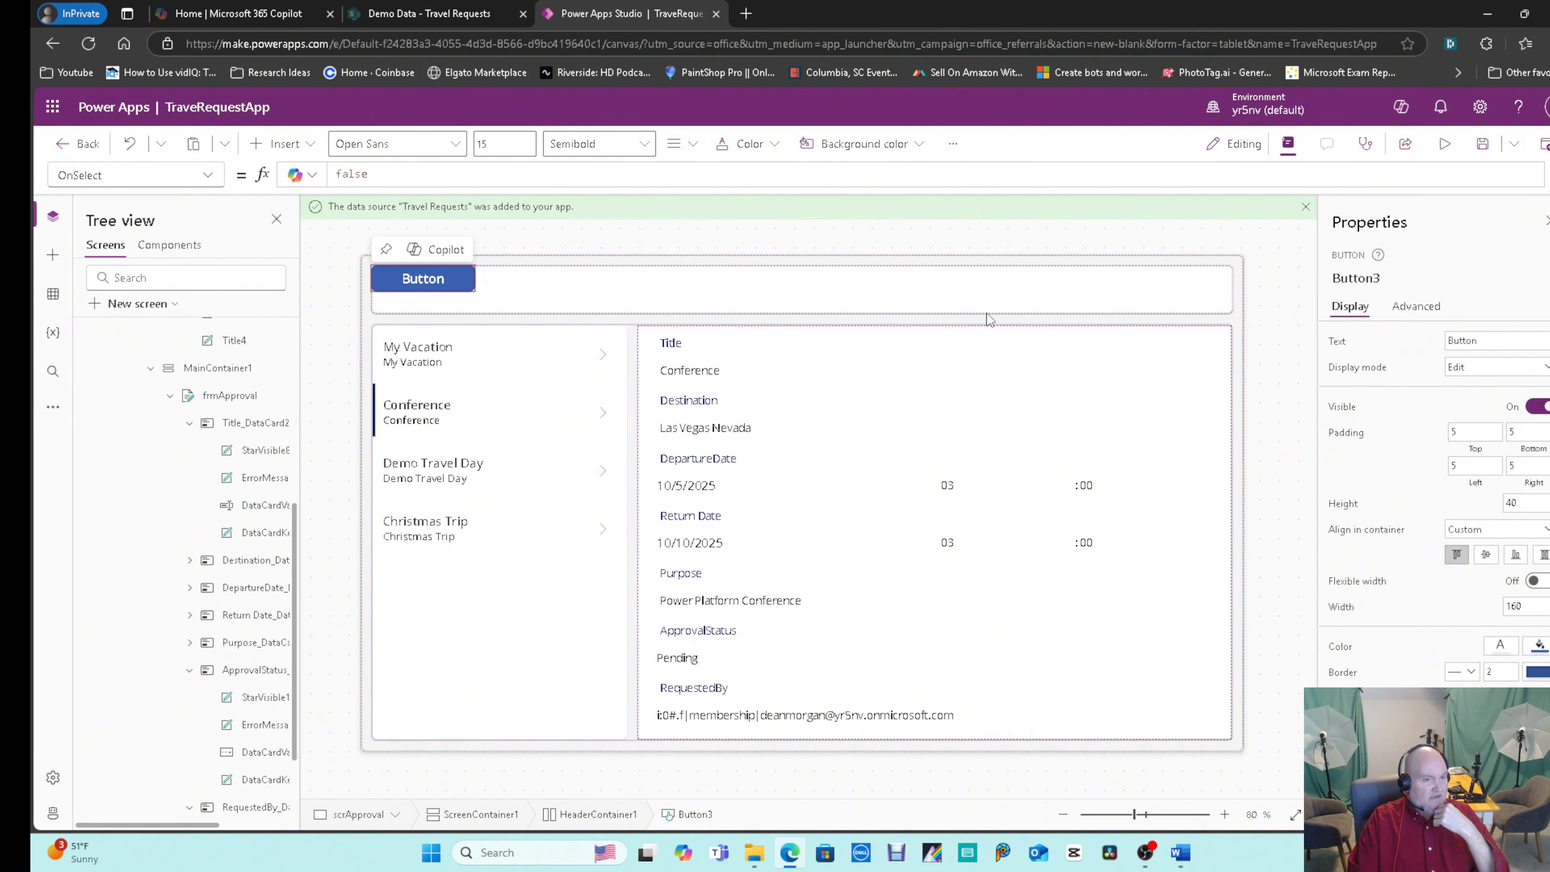
Set the text of the new button in the header container to Approve.
{"action": "left_click_drag", "start_coordinate": [1479, 340], "coordinate": [1450, 341]}
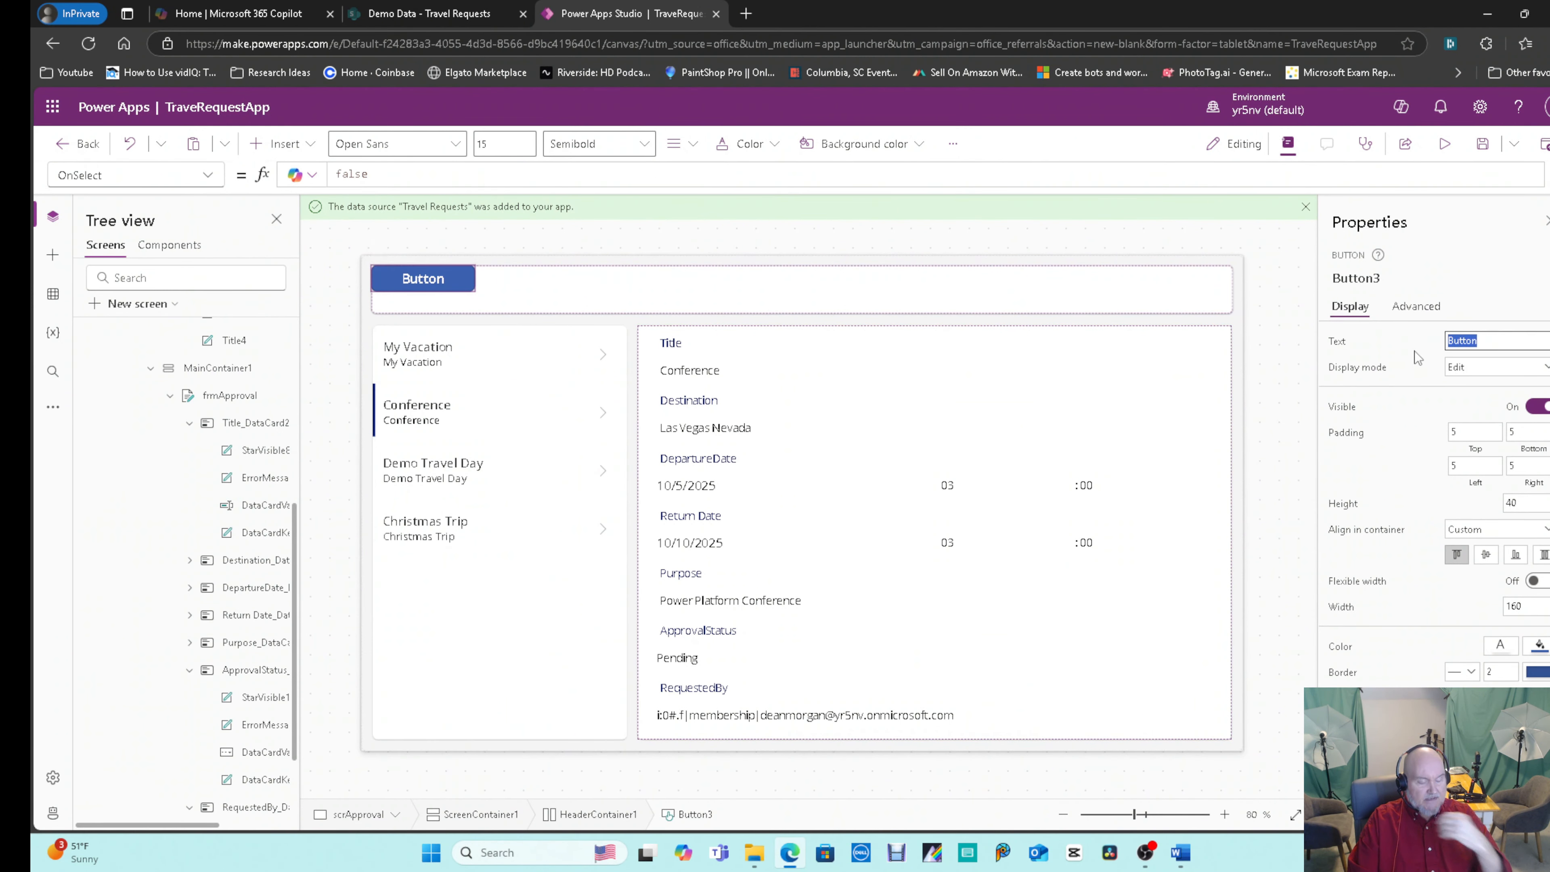
{"action": "type", "text": "Approv"}
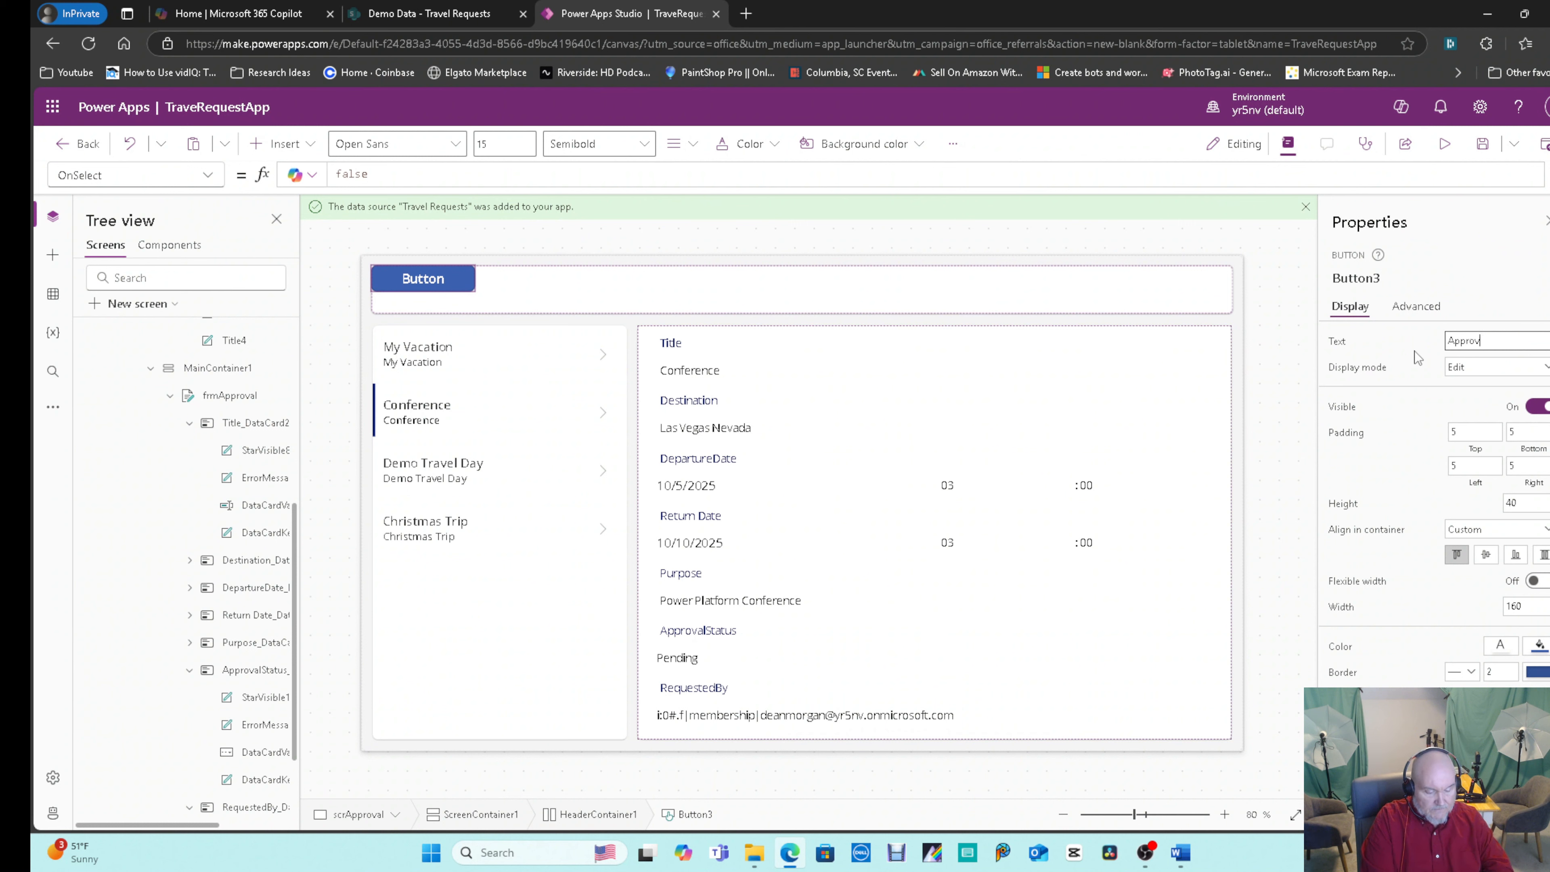
{"action": "type", "text": "e"}
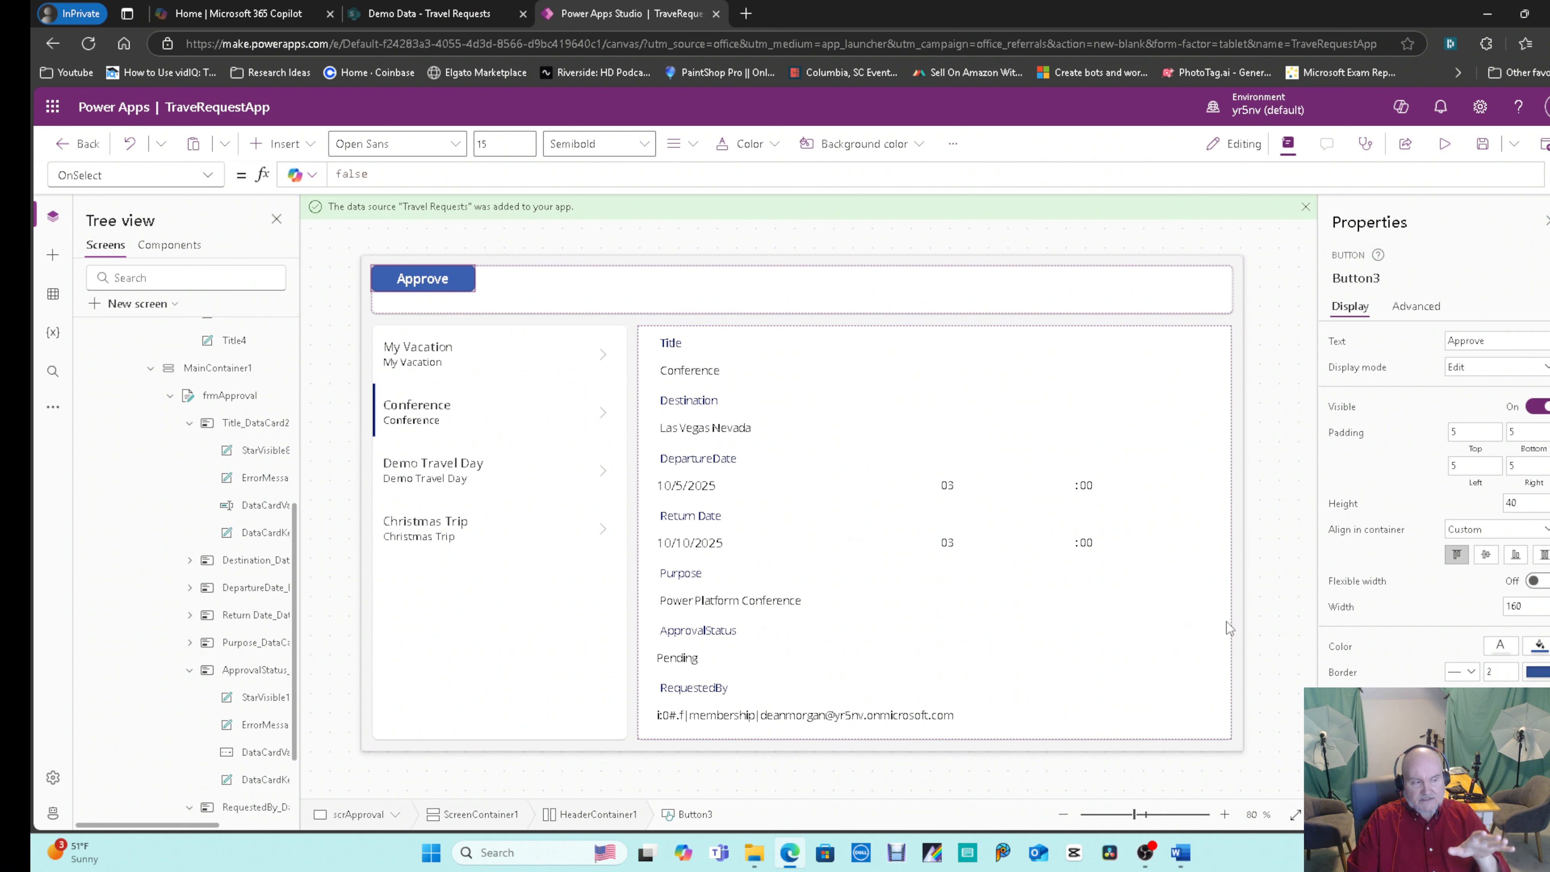
Set the Approve button's OnSelect property to EditForm(frmApproval).
{"action": "left_click", "coordinate": [427, 280]}
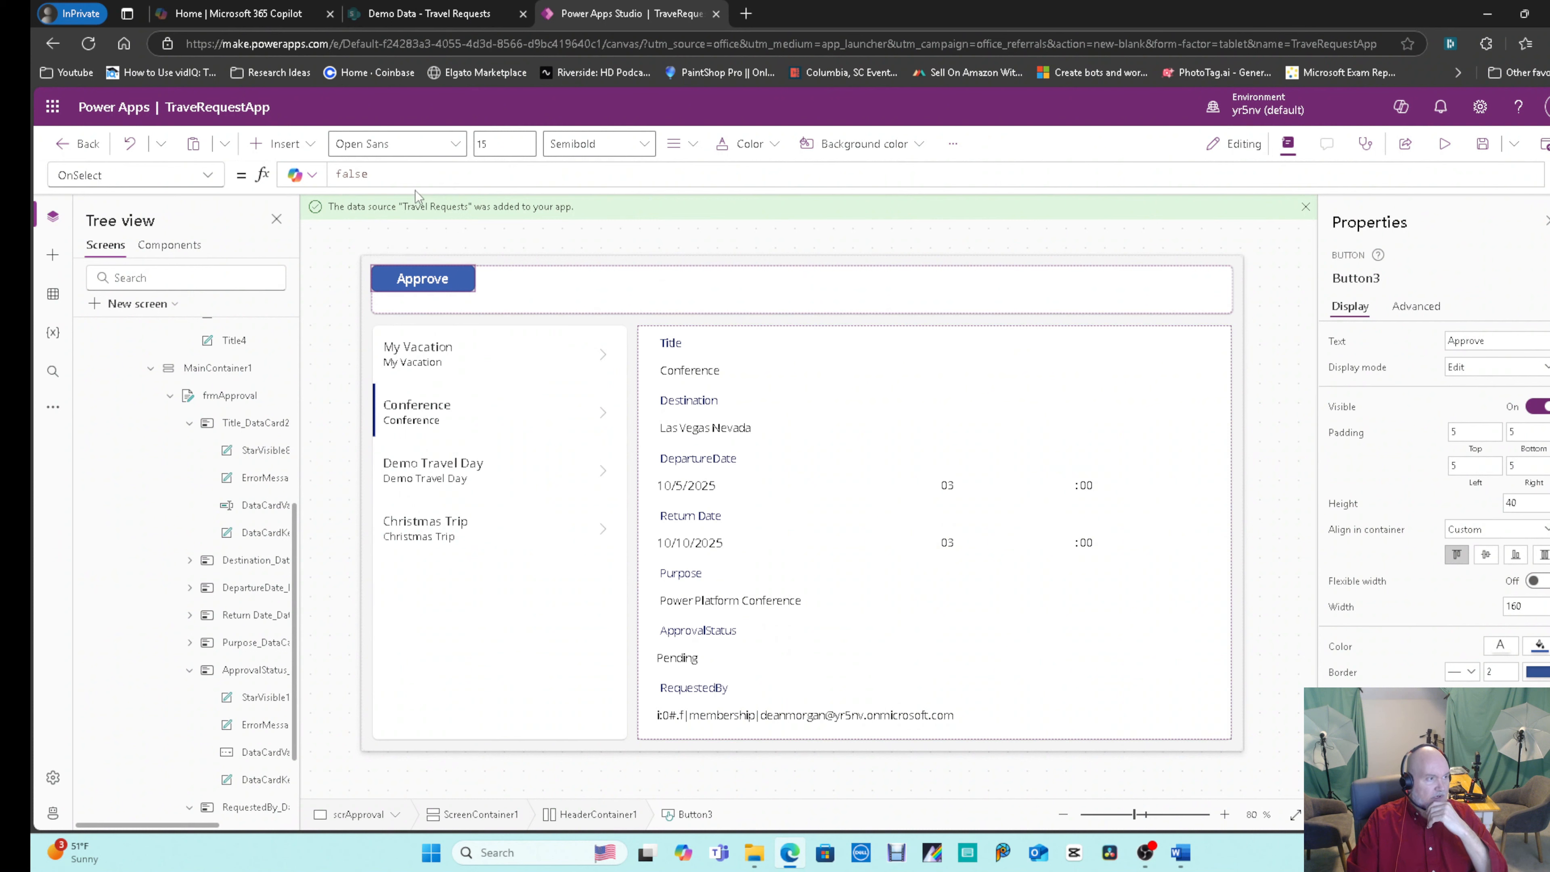
{"action": "double_click", "coordinate": [394, 174]}
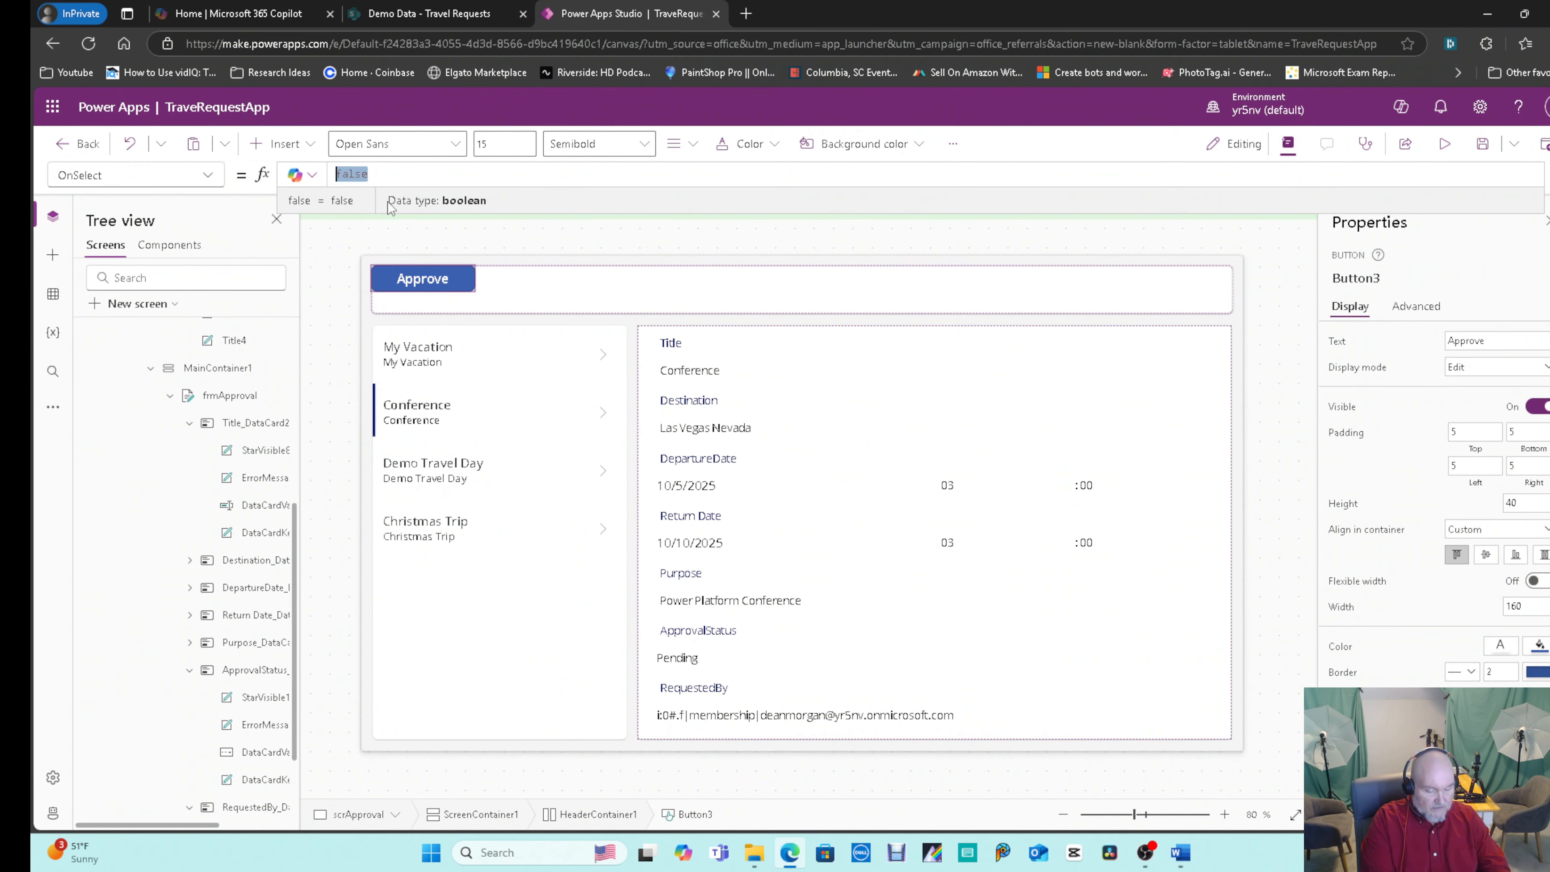
{"action": "type", "text": "EditForm("}
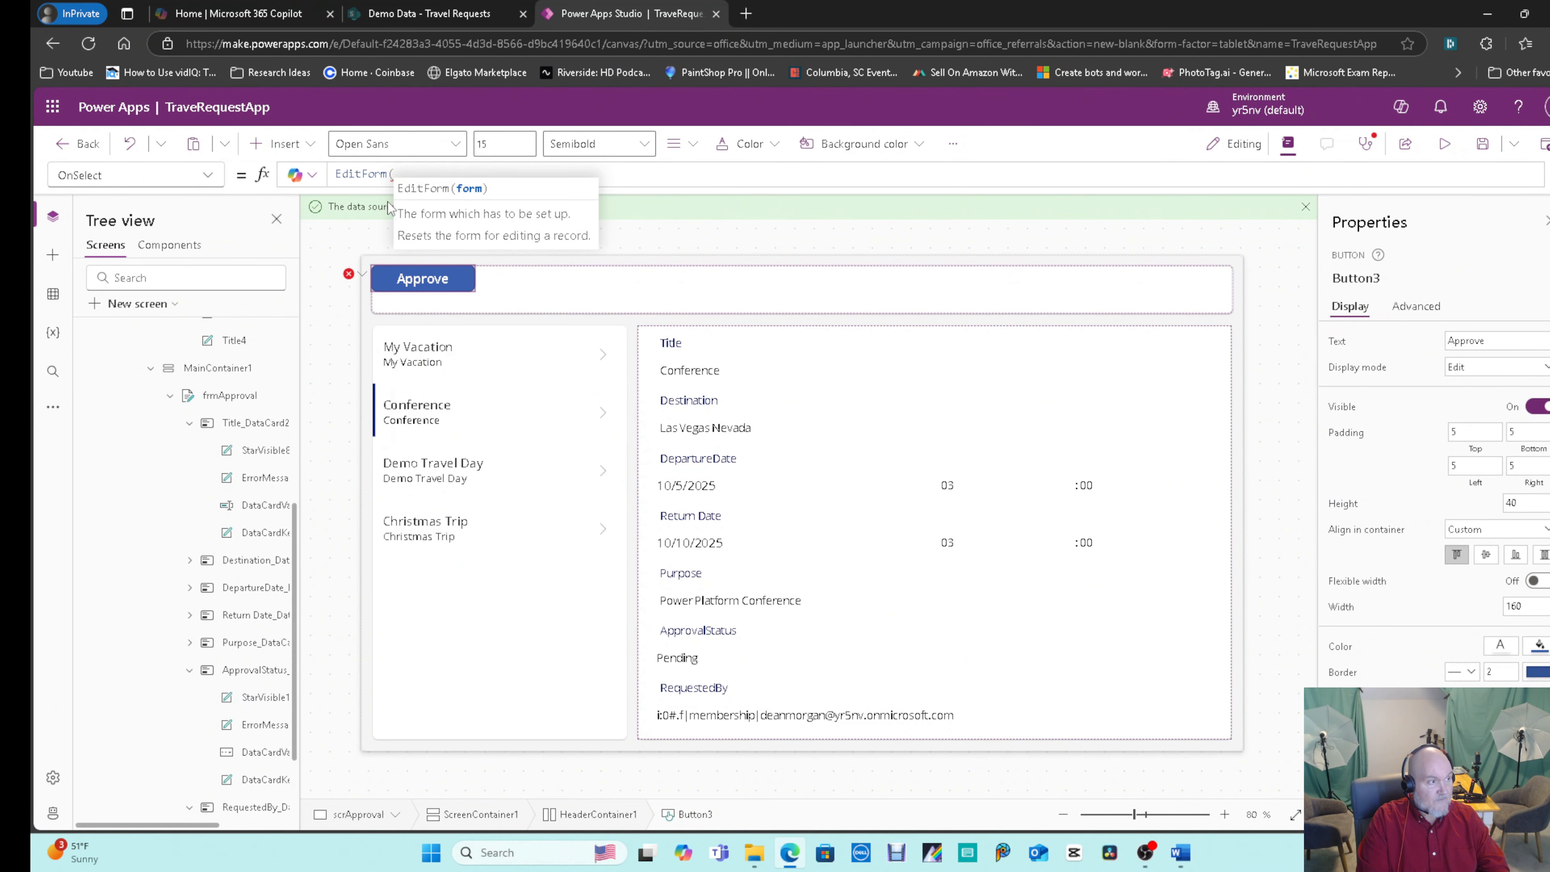
{"action": "type", "text": "g"}
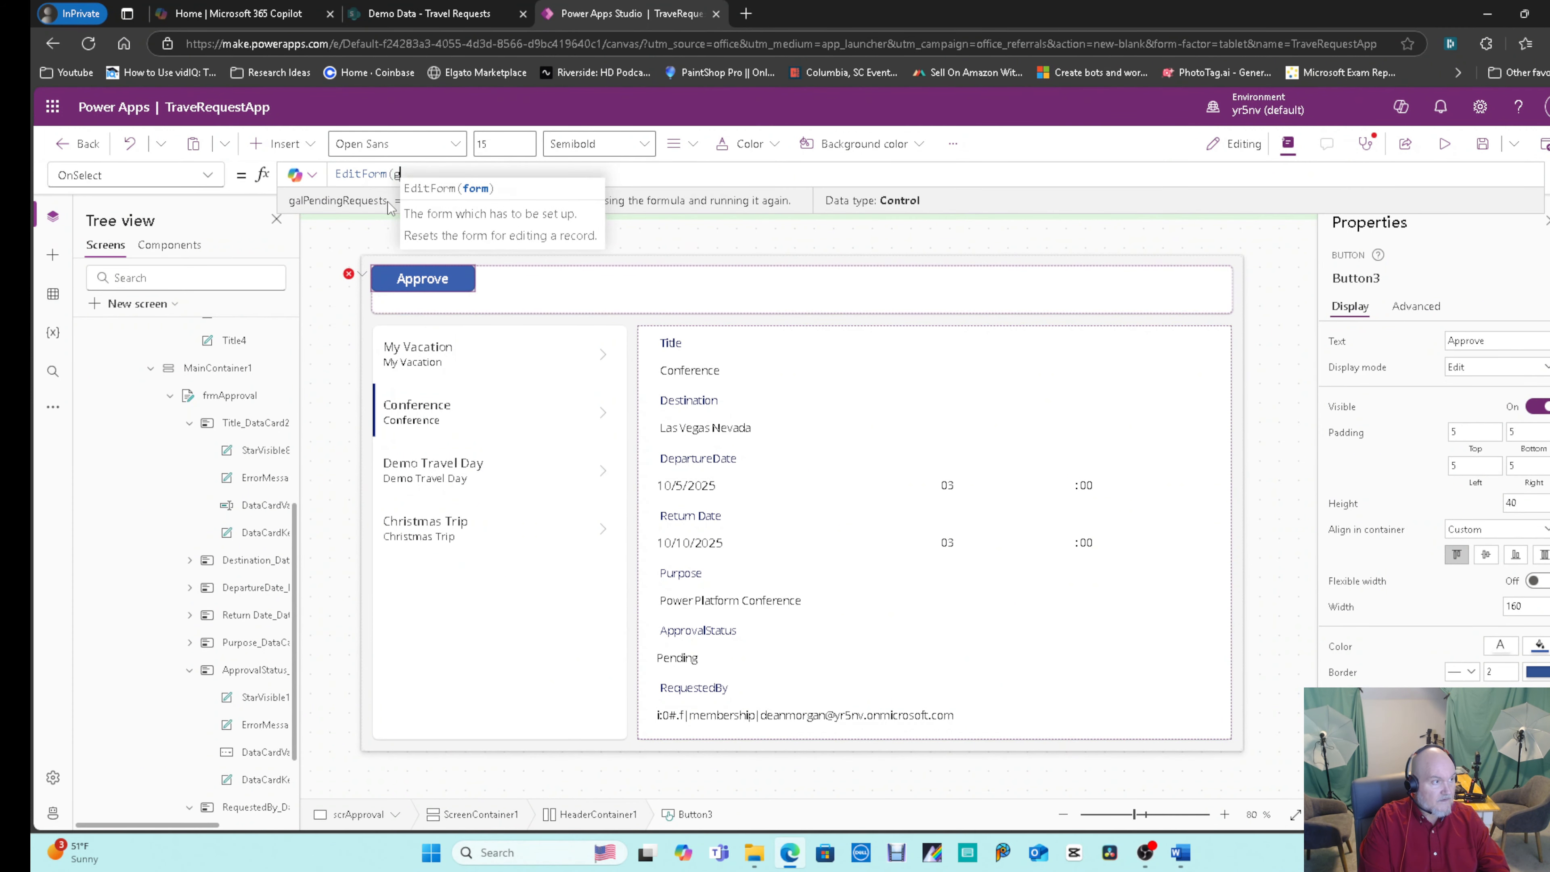
{"action": "key", "text": "BackSpace"}
{"action": "type", "text": "frm"}
{"action": "key", "text": "Tab"}
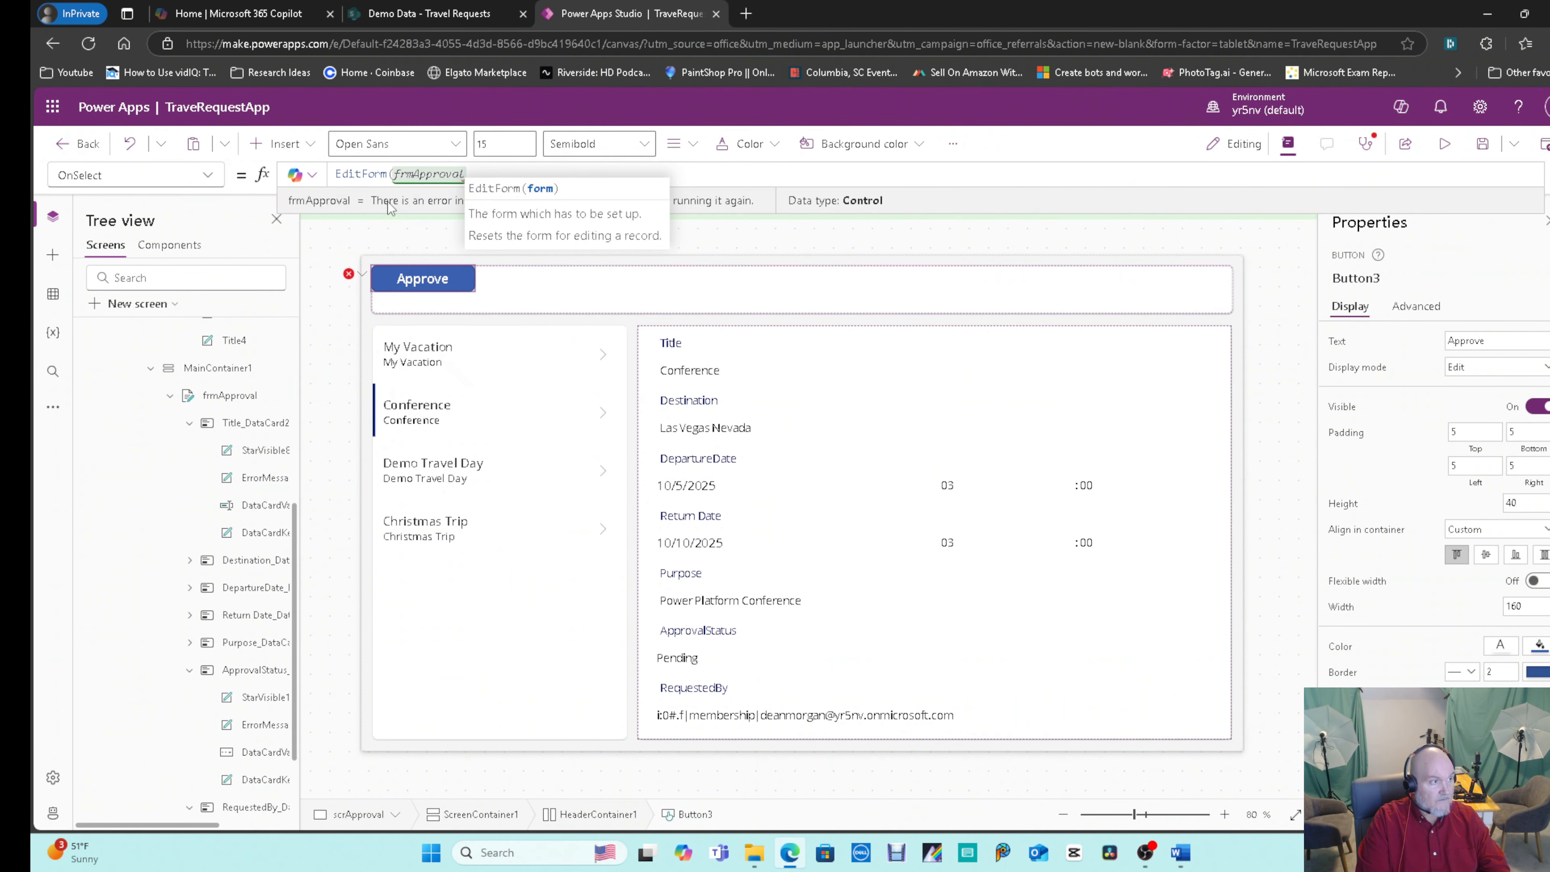
{"action": "type", "text": ")"}
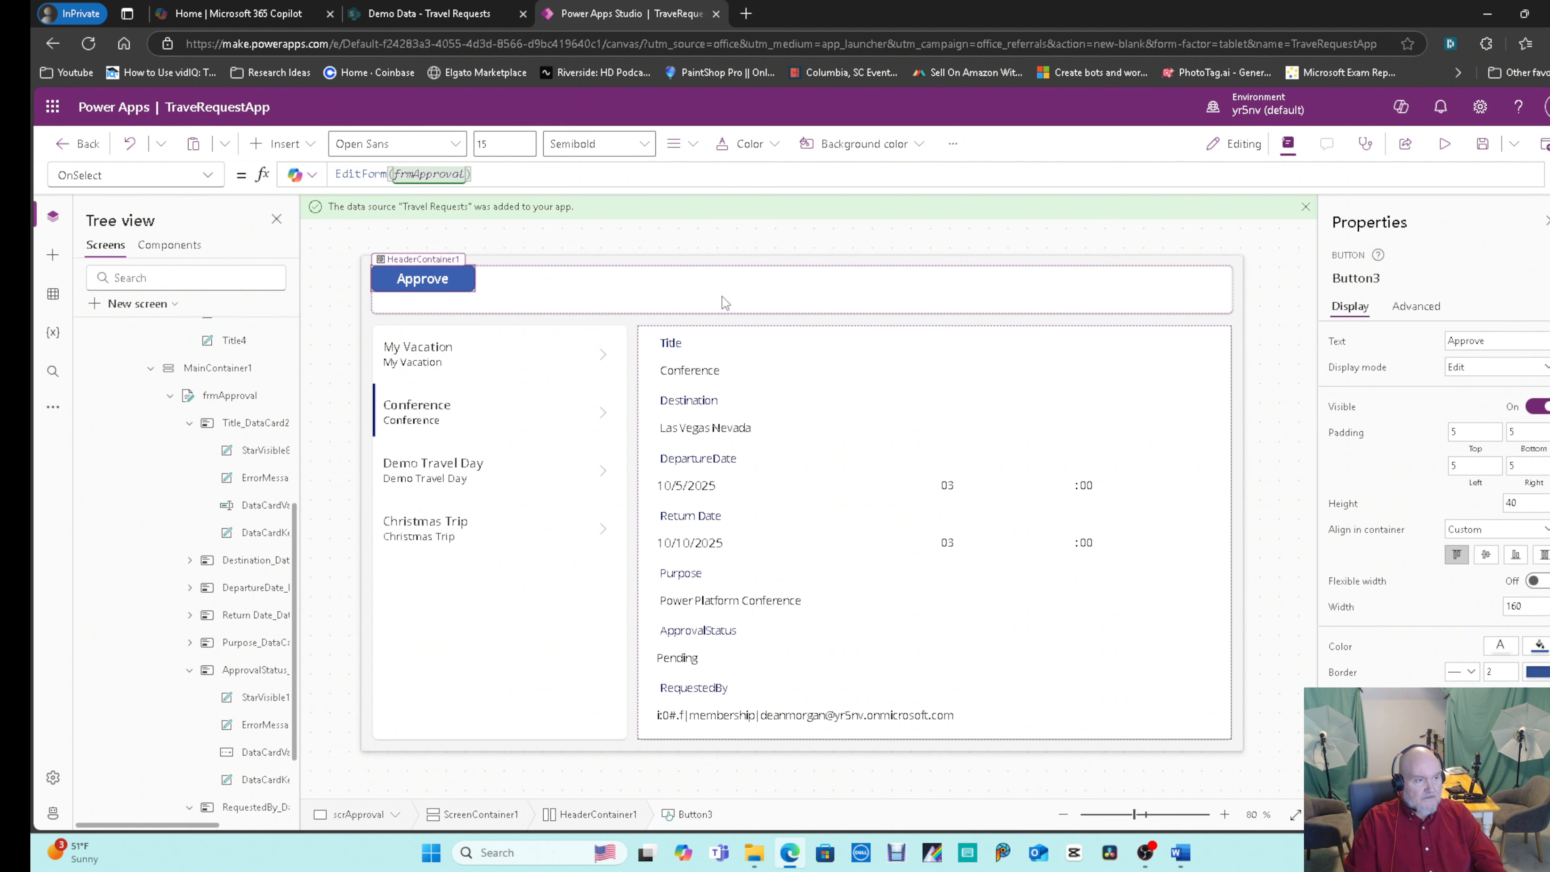
Insert a second button into the header container beside the Approve button.
{"action": "left_click", "coordinate": [757, 297]}
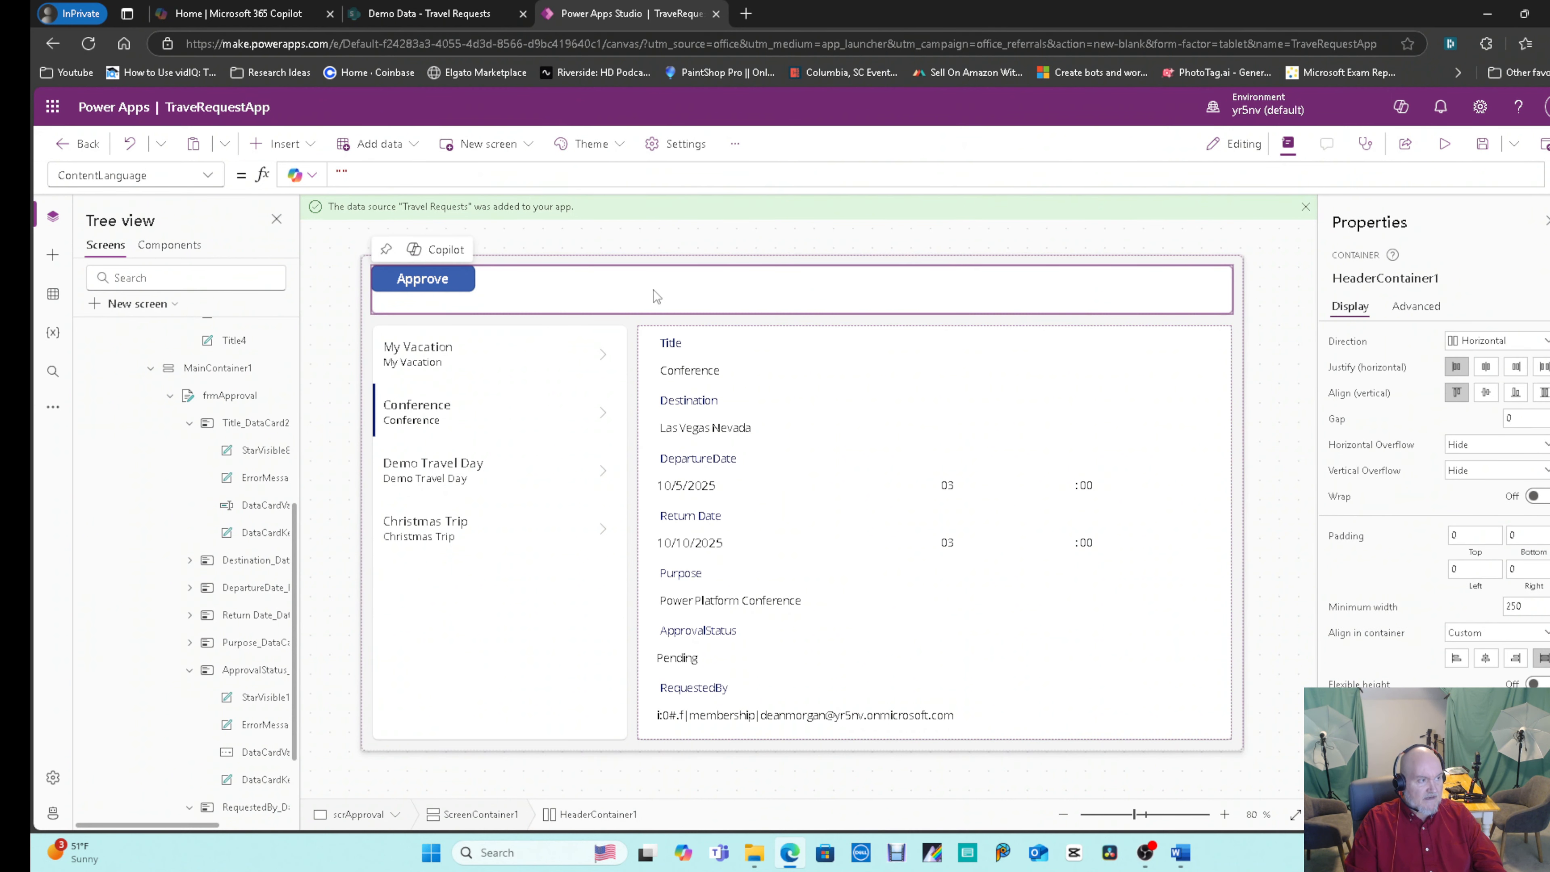
{"action": "left_click", "coordinate": [281, 144]}
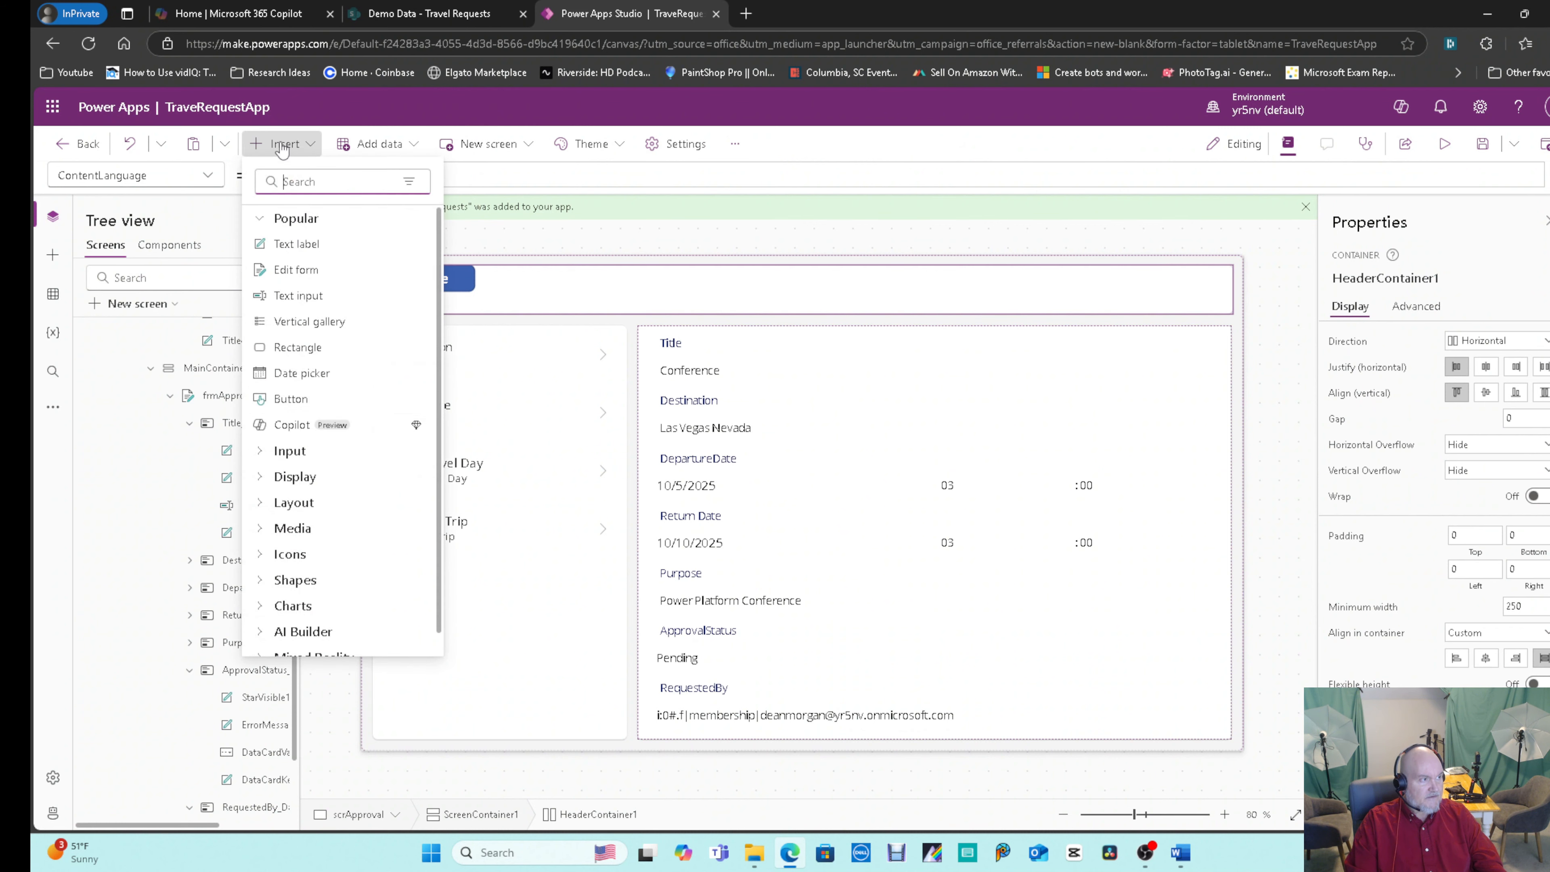
{"action": "left_click", "coordinate": [322, 398]}
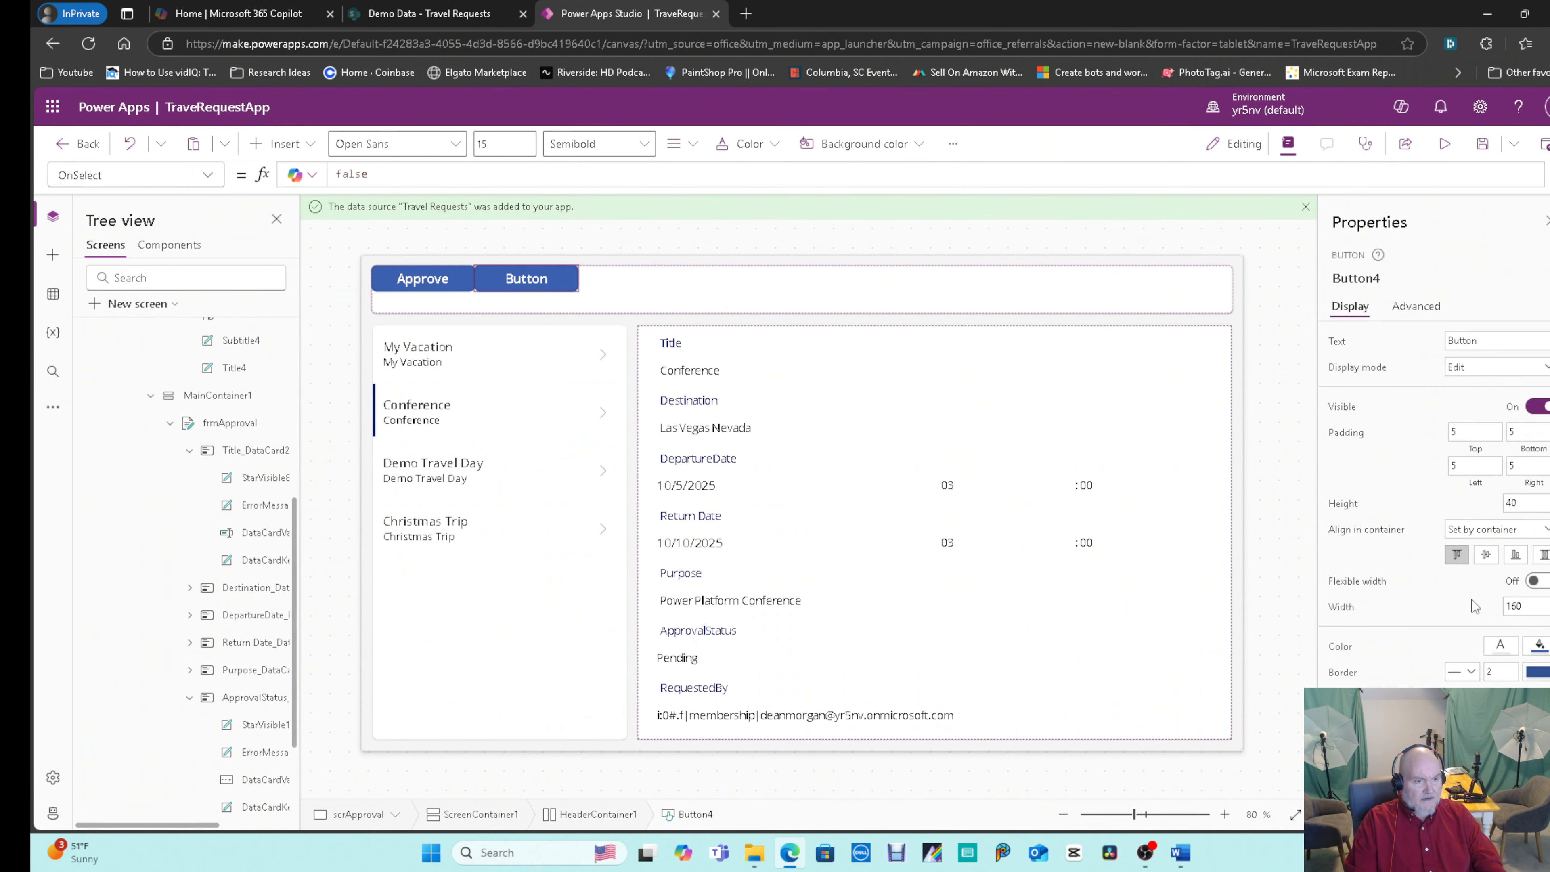
Set the gap between the items of HeaderContainer1 to 15.
{"action": "scroll", "coordinate": [1474, 611], "scroll_direction": "down", "scroll_amount": 3}
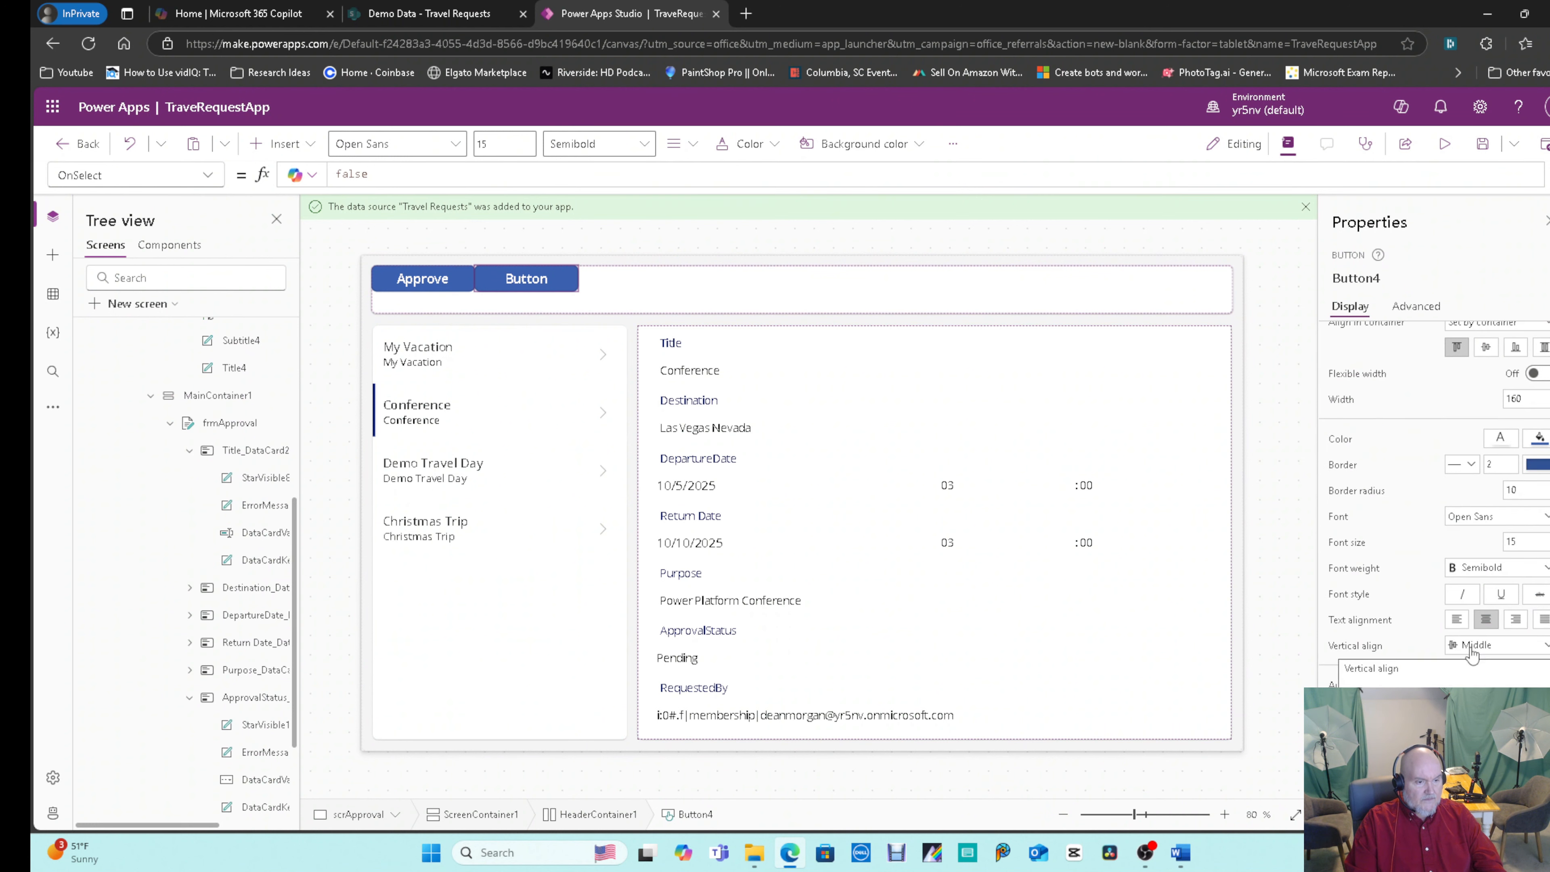
{"action": "scroll", "coordinate": [1472, 655], "scroll_direction": "up", "scroll_amount": 3}
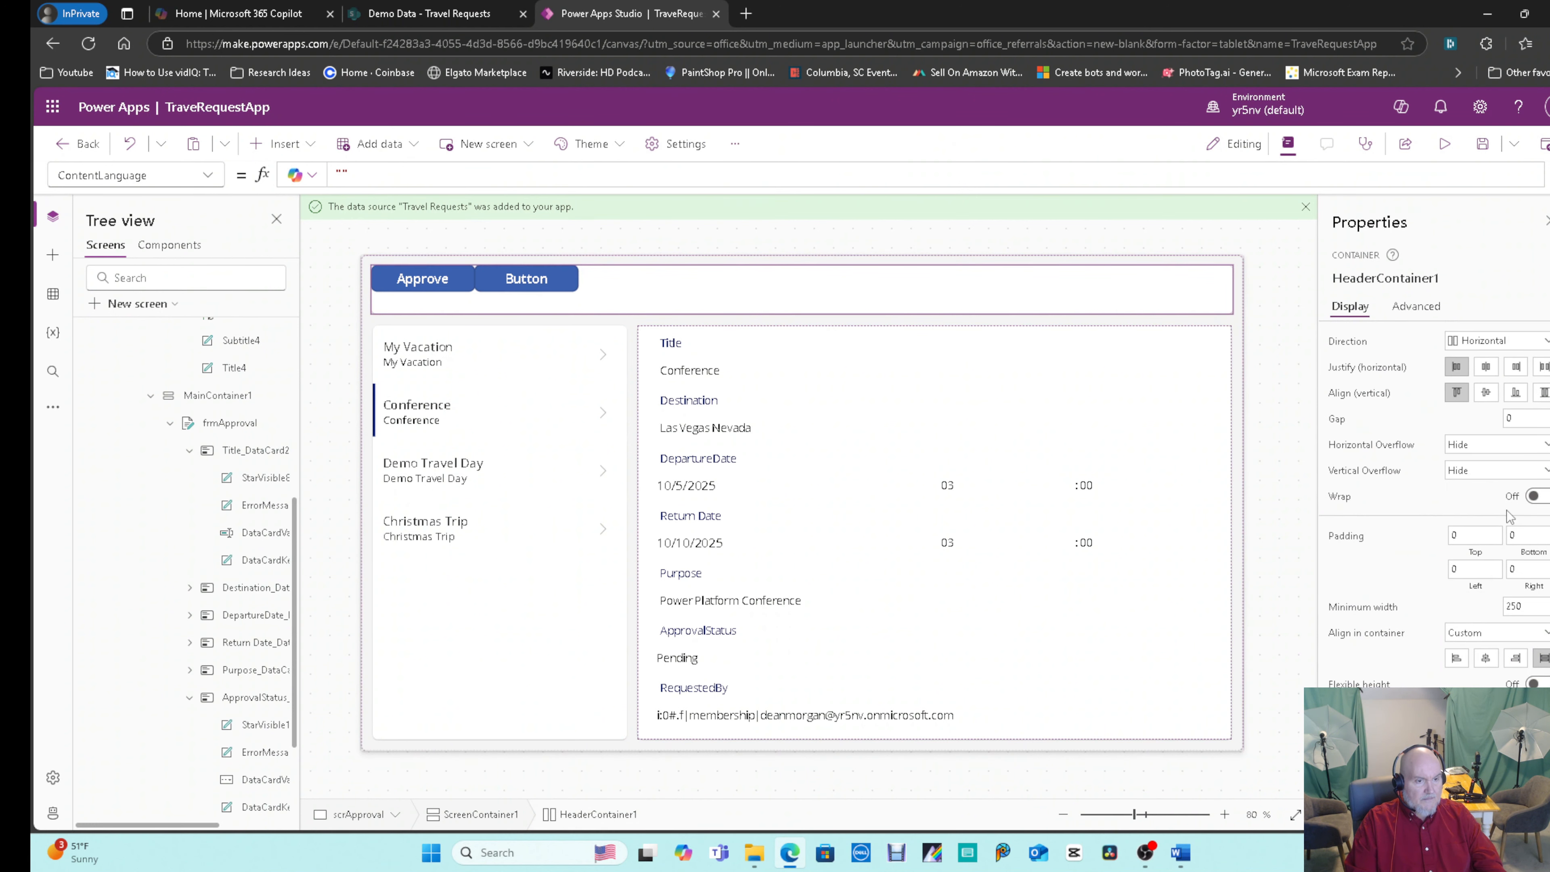
{"action": "left_click", "coordinate": [1518, 420]}
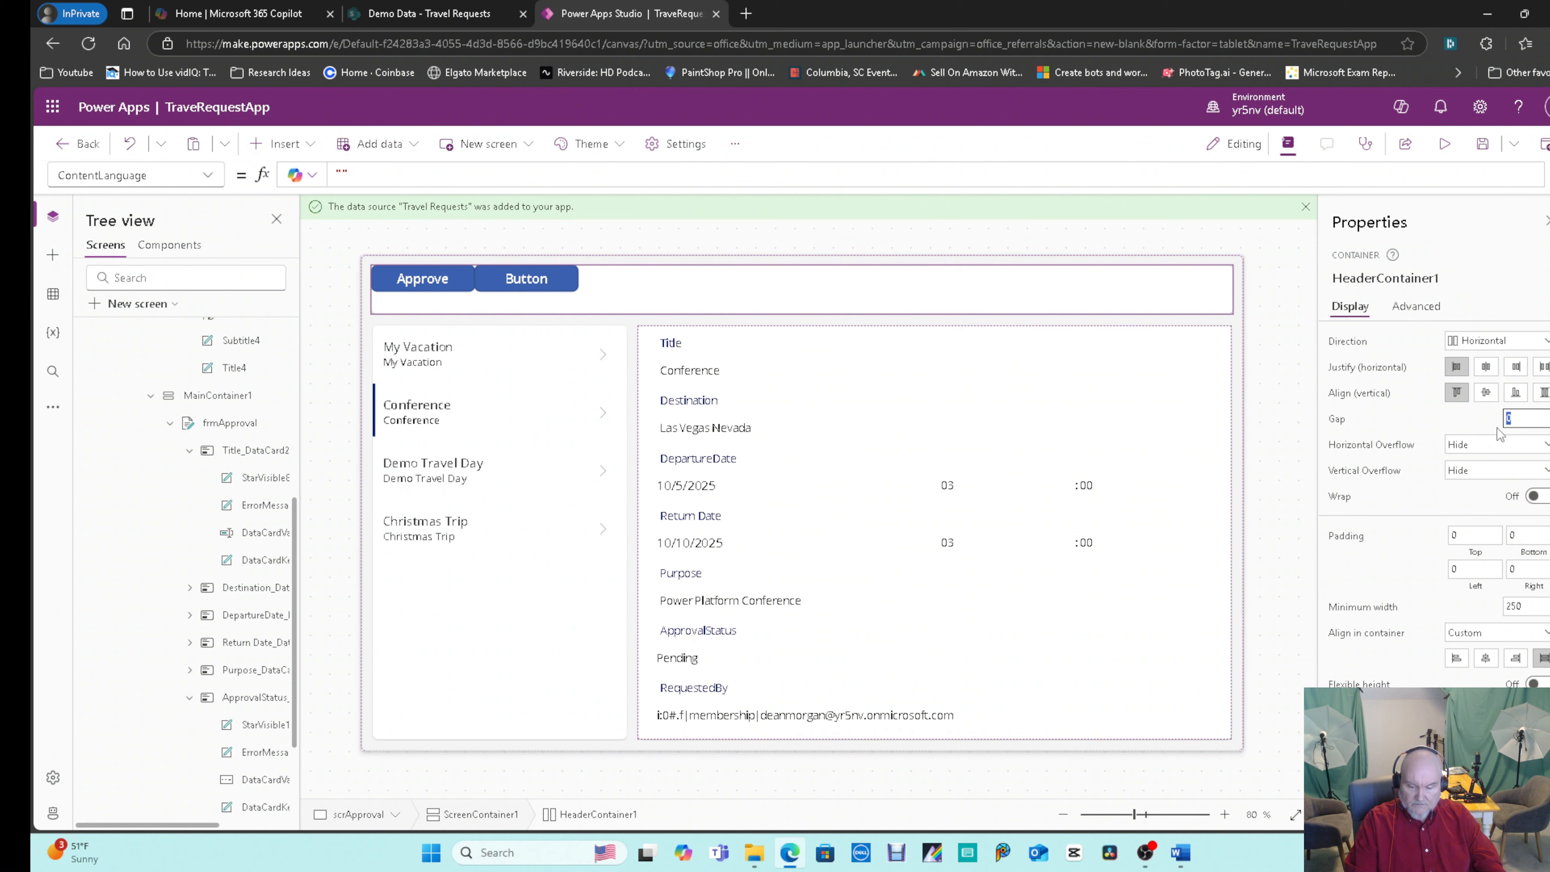
{"action": "key", "text": "Return"}
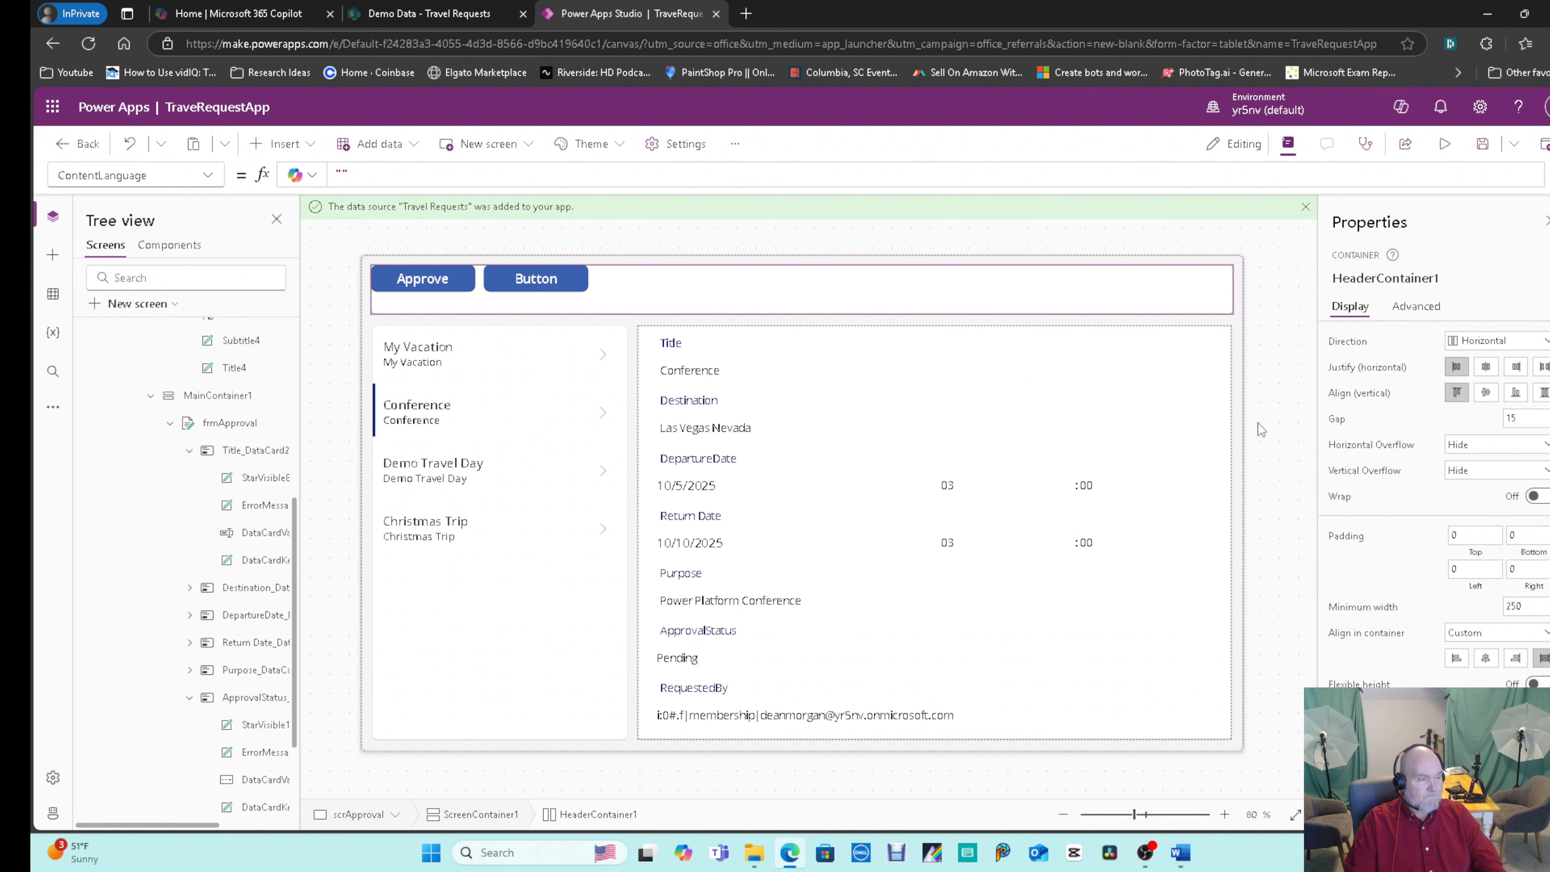
Set the text of the second header button to Update.
{"action": "left_click", "coordinate": [571, 283]}
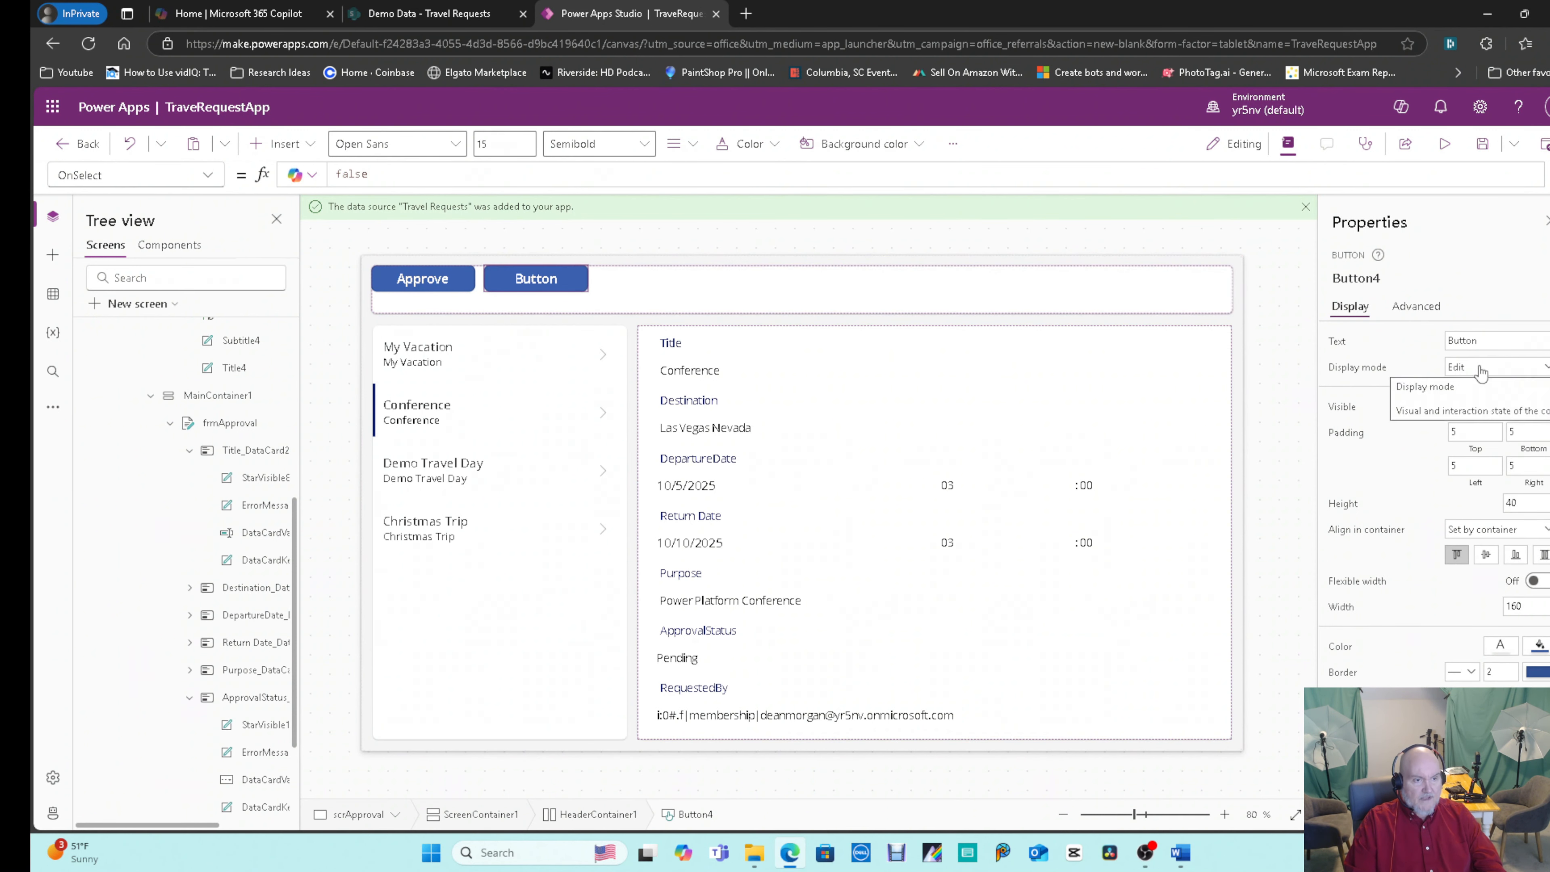
{"action": "double_click", "coordinate": [1493, 353]}
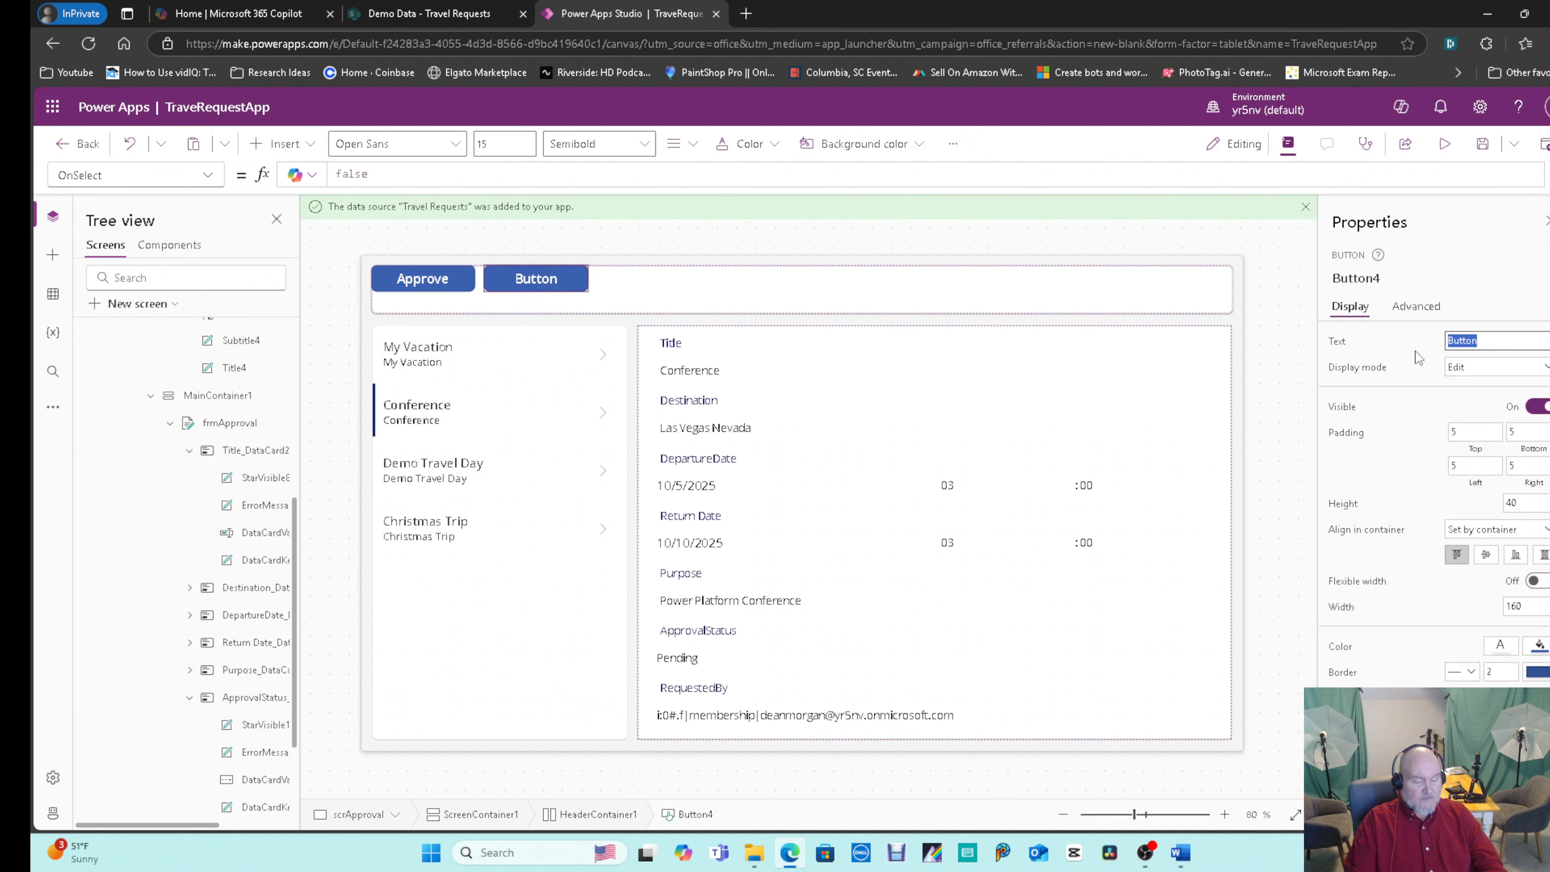
{"action": "type", "text": "Update"}
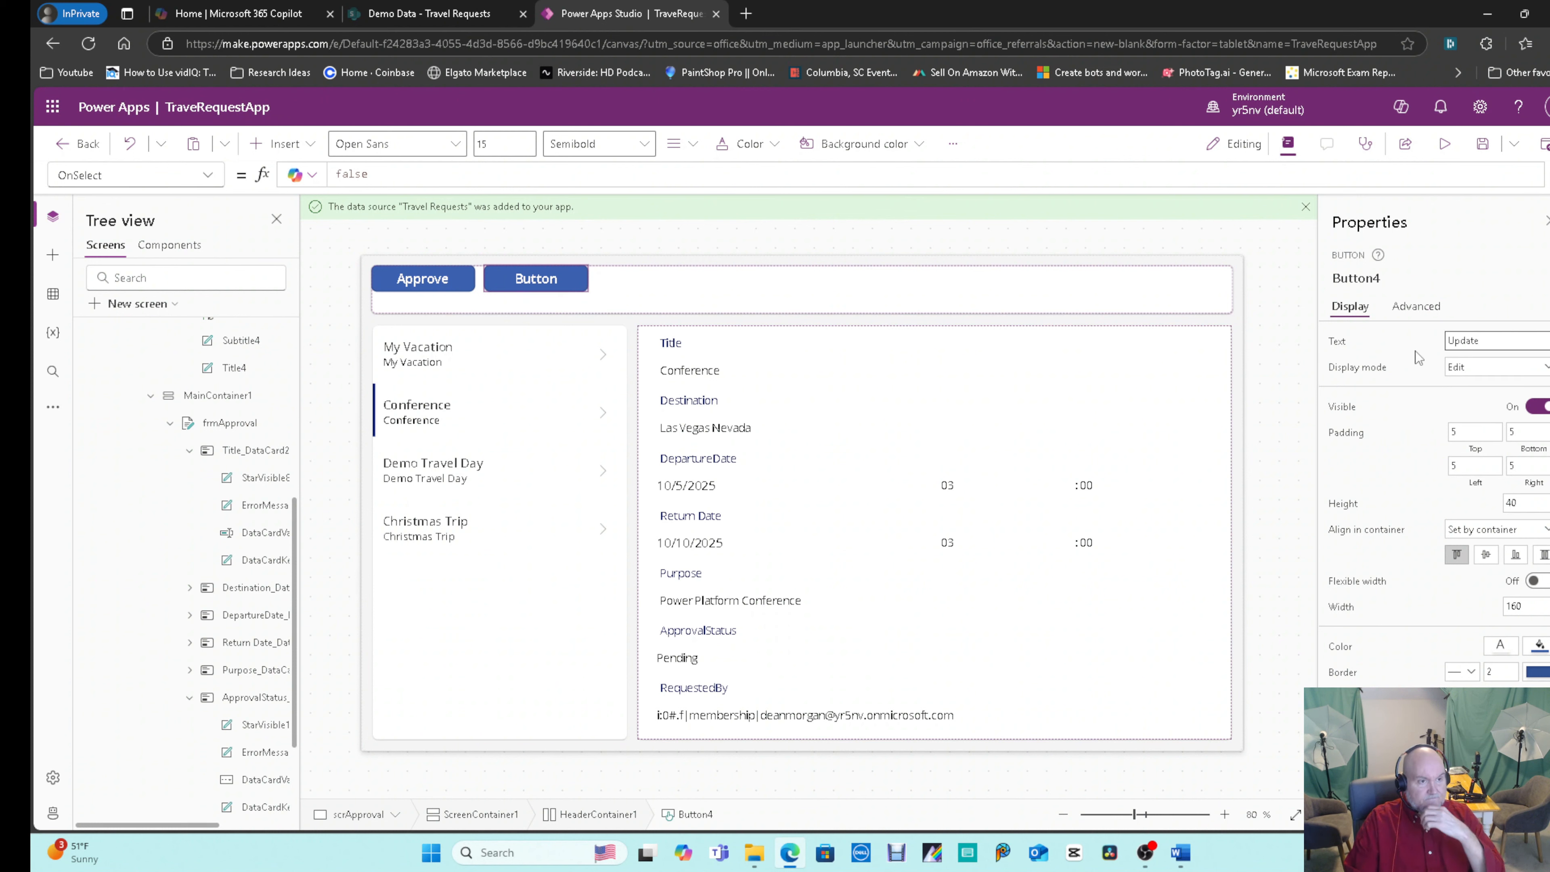
{"action": "left_click", "coordinate": [1464, 243]}
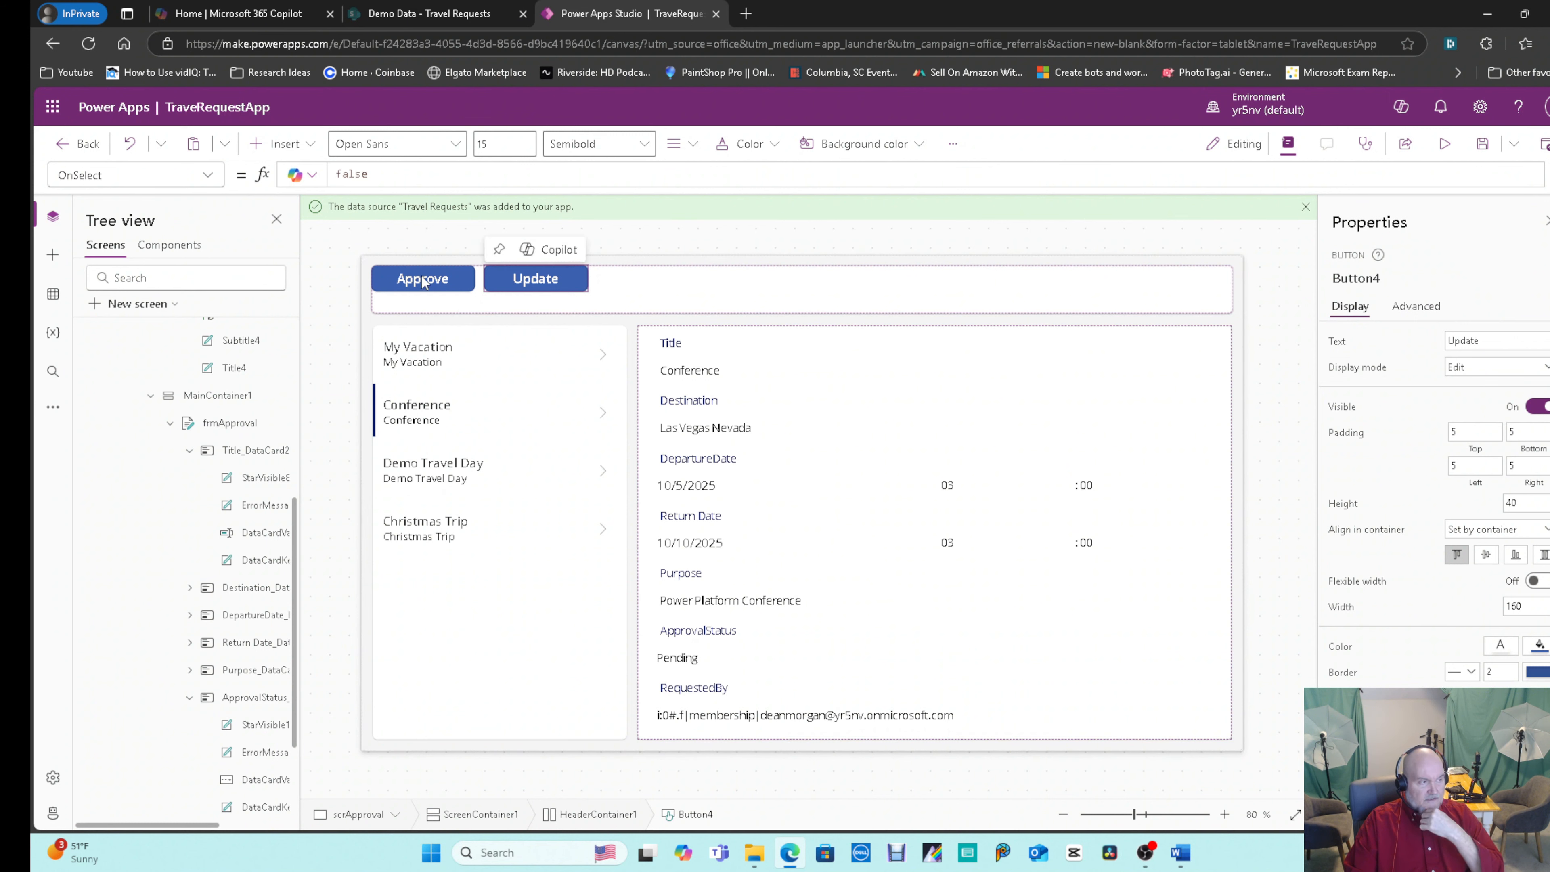
Set the Update button's OnSelect property to SubmitForm(frmApproval);ResetForm(frmApproval).
{"action": "left_click", "coordinate": [449, 281]}
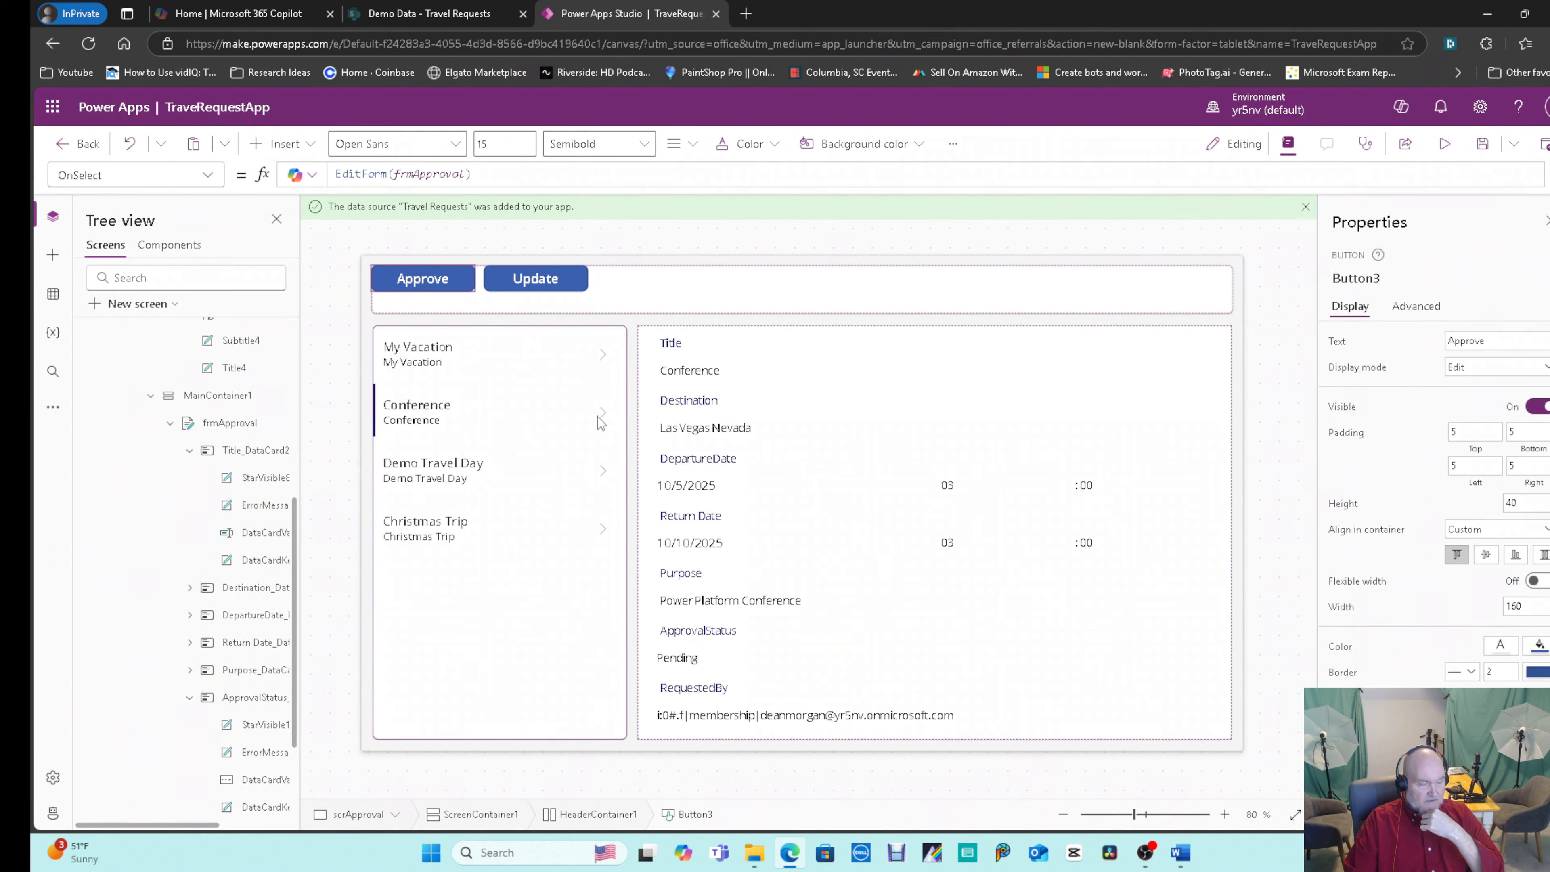
{"action": "left_click", "coordinate": [535, 290]}
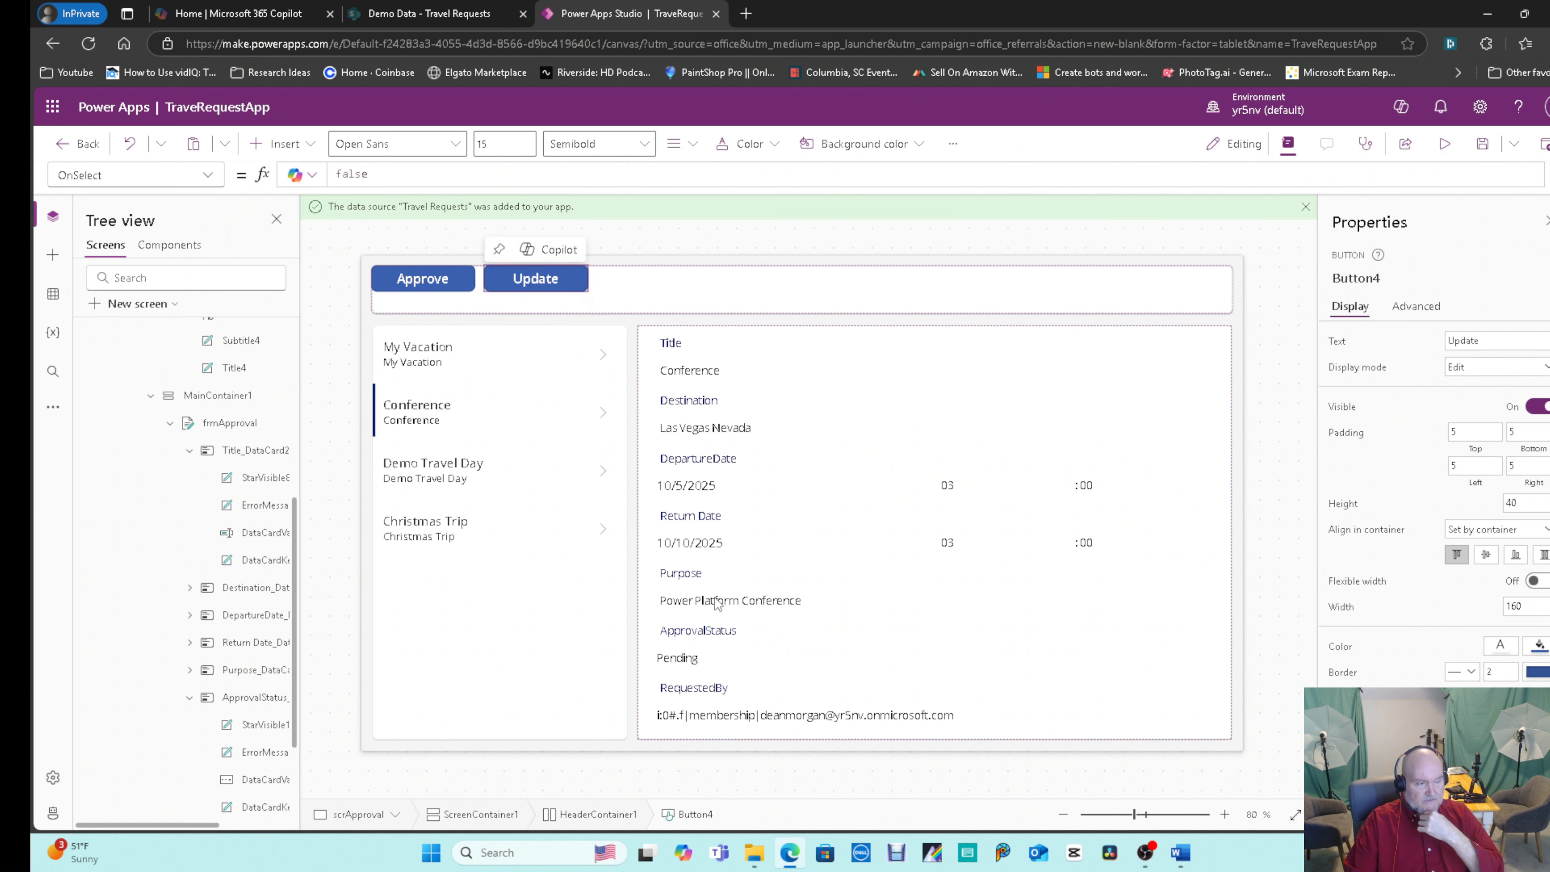
{"action": "left_click", "coordinate": [331, 176]}
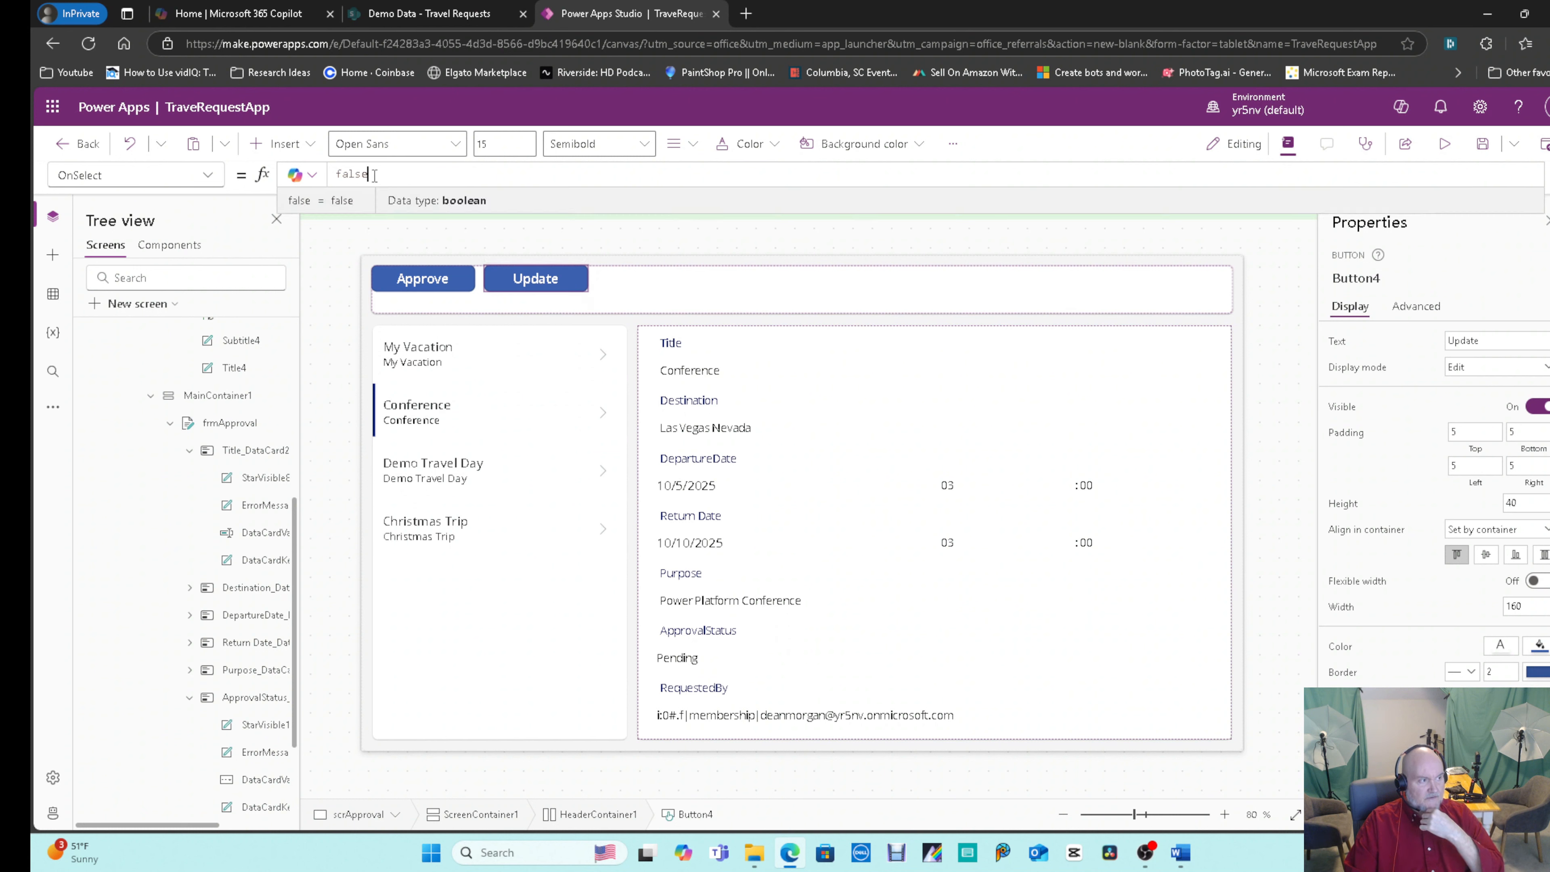
{"action": "double_click", "coordinate": [332, 176]}
{"action": "type", "text": "SubmitForm("}
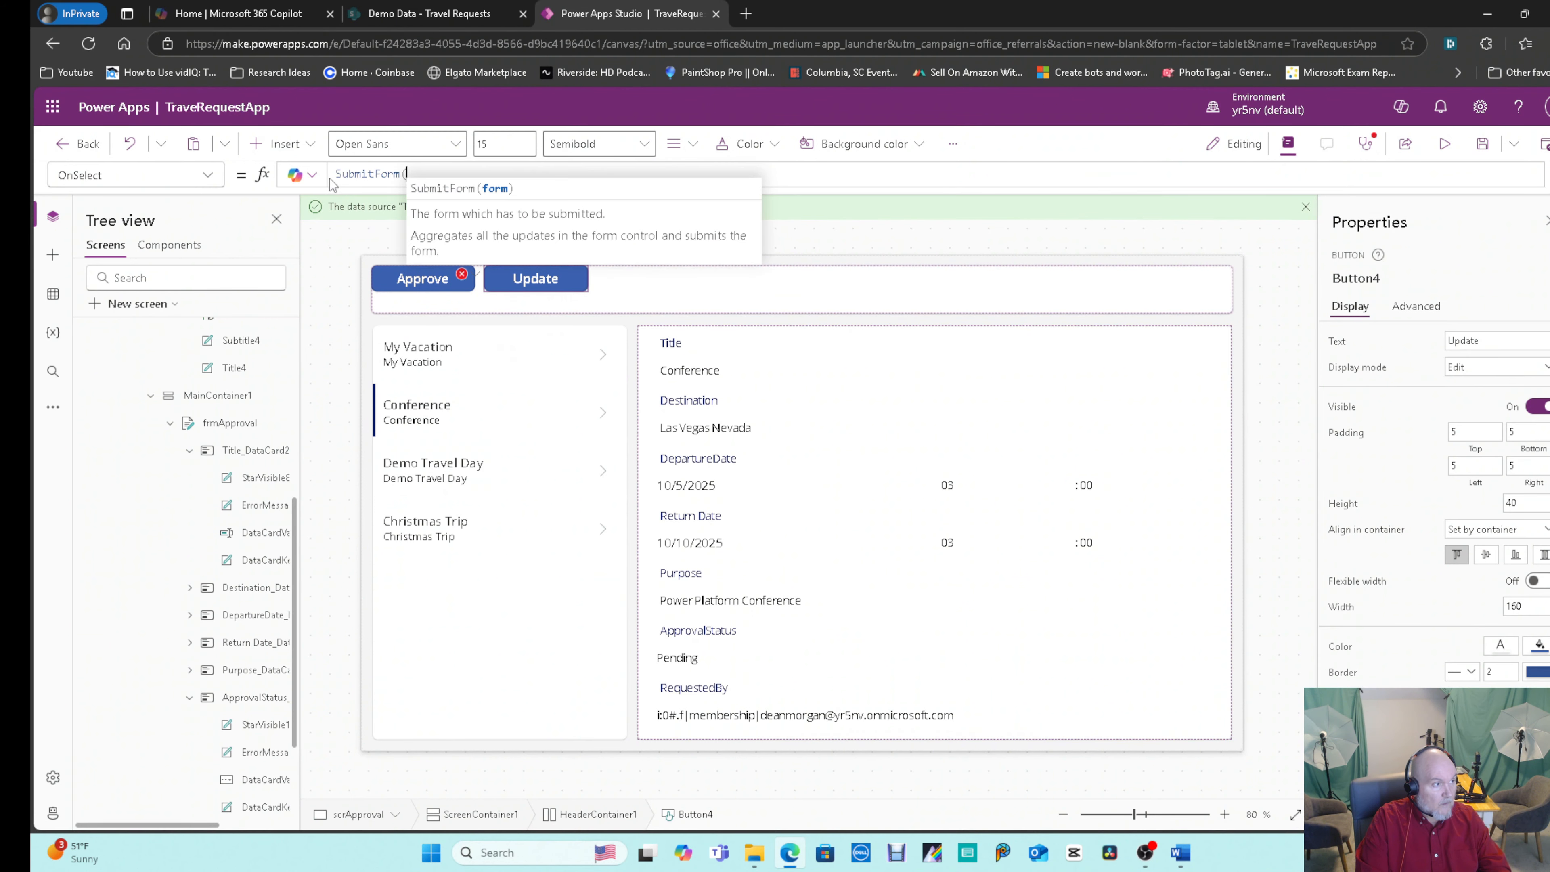
{"action": "type", "text": "frm"}
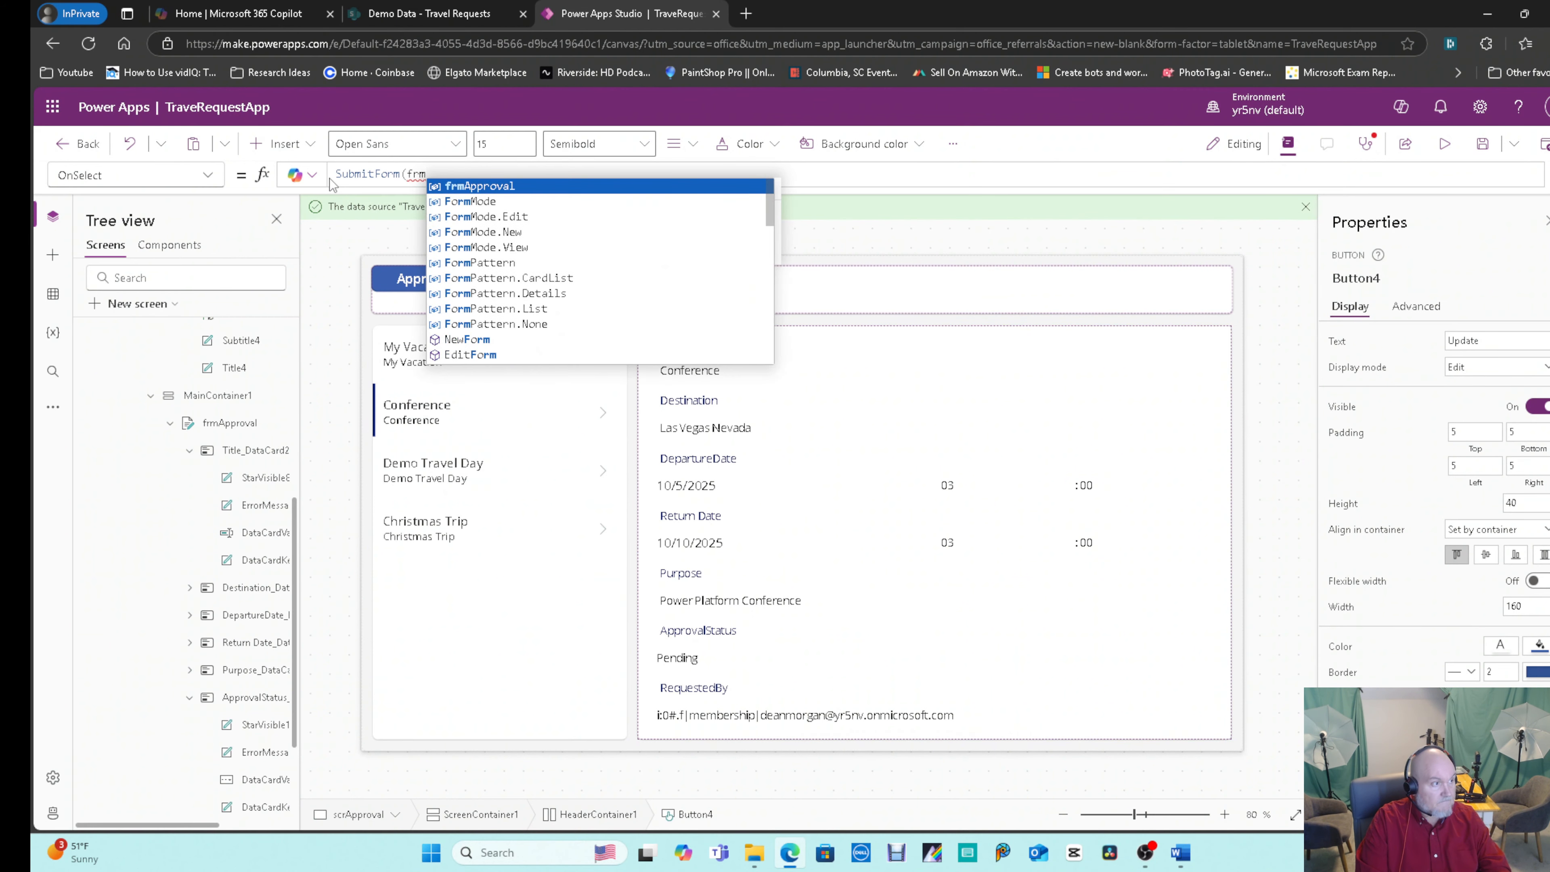
{"action": "key", "text": "Tab"}
{"action": "type", "text": ")"}
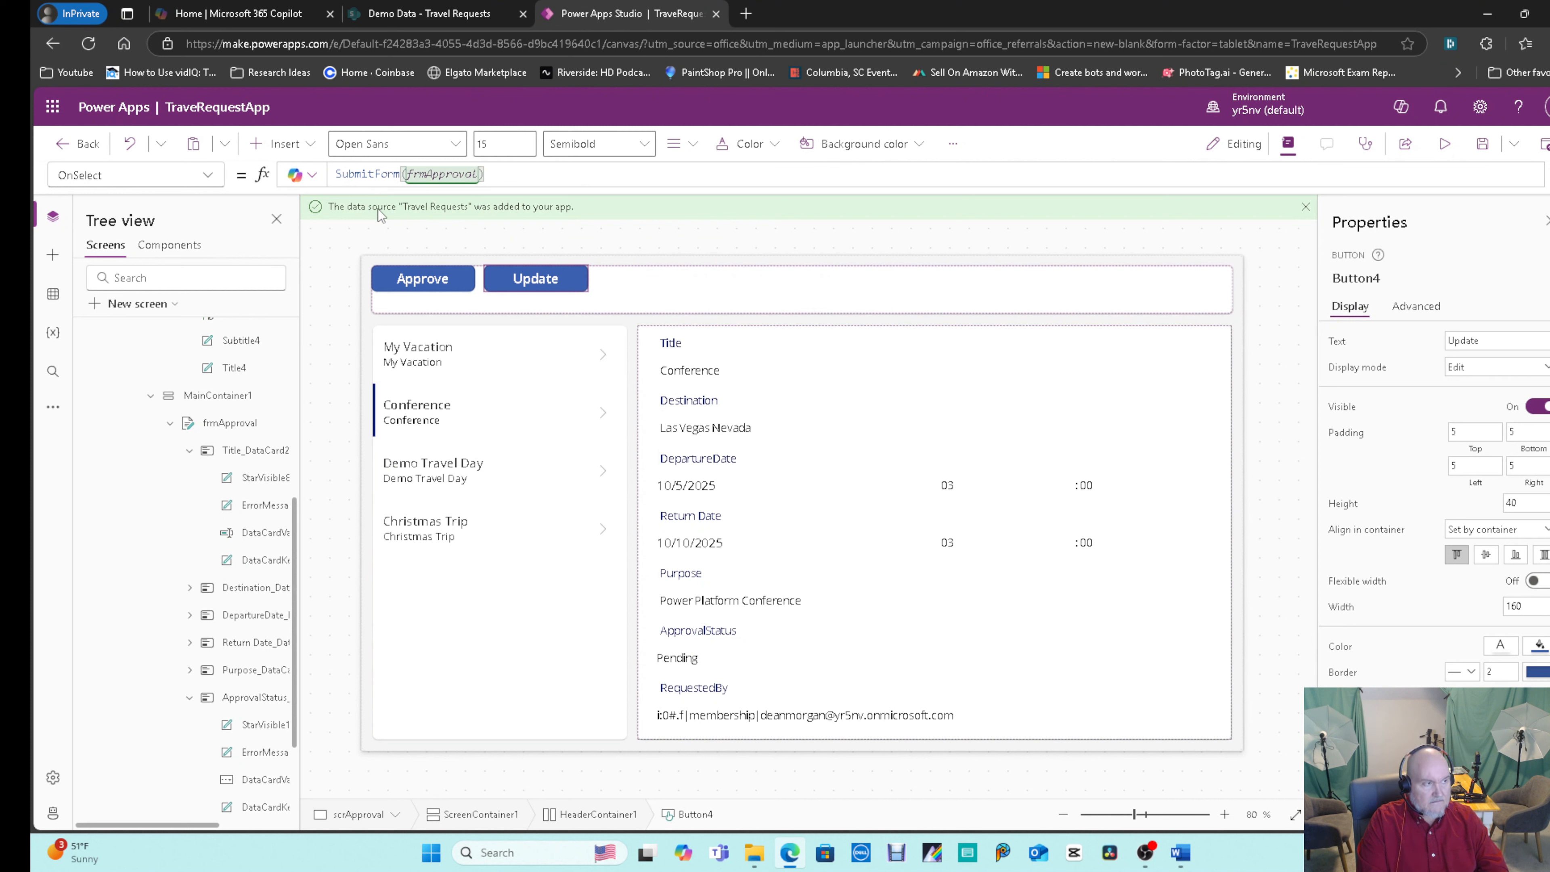
{"action": "type", "text": ";ResetForm(frmApproval)"}
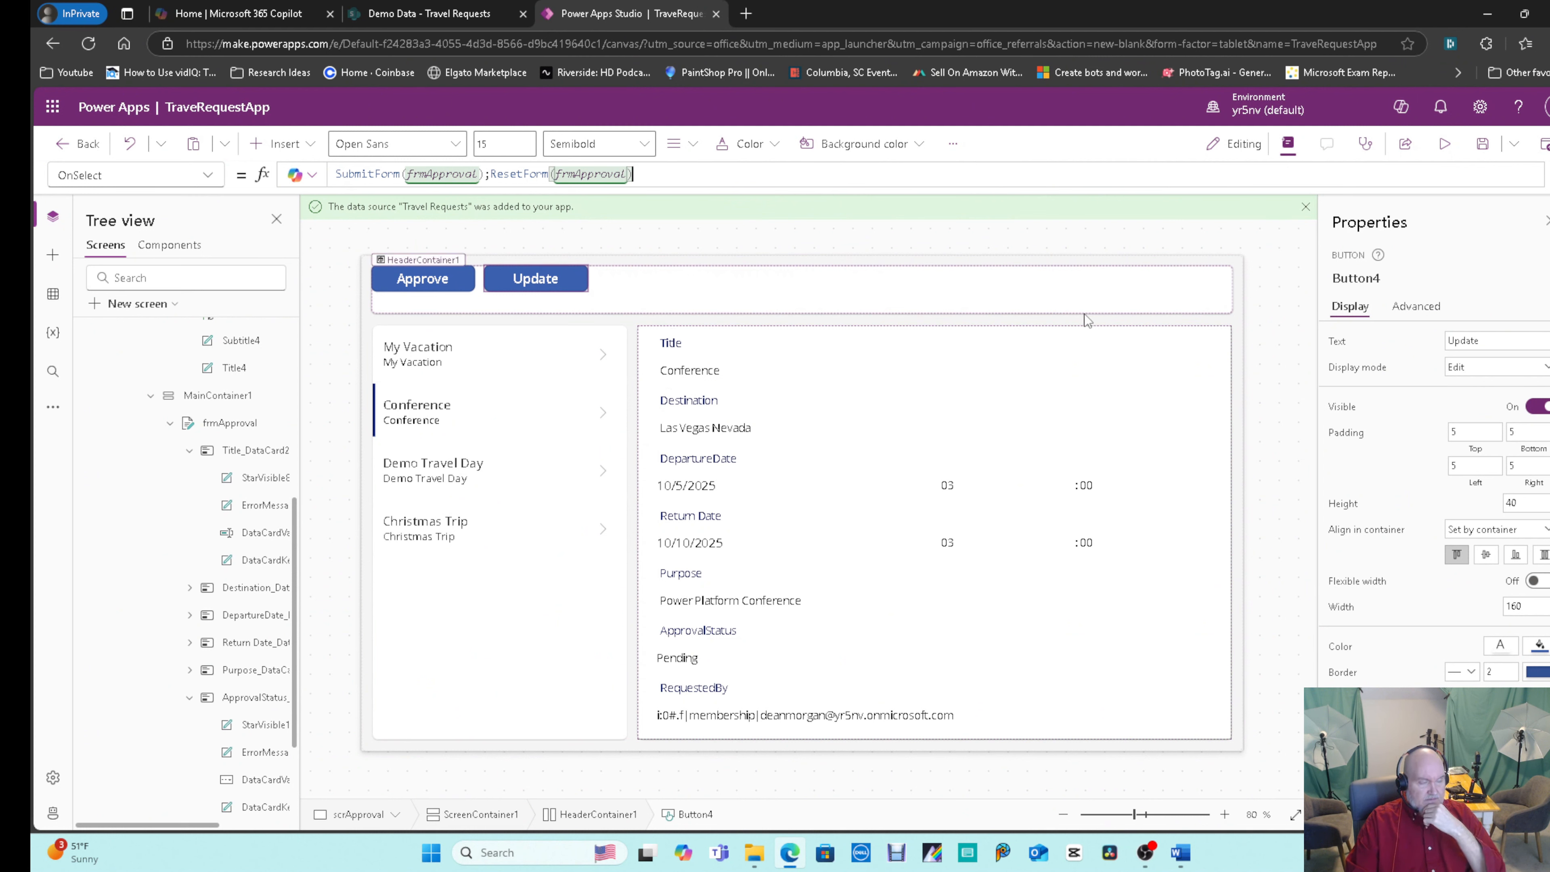
Preview the app, put the Conference request into edit mode with Approve, set its ApprovalStatus to Approved and submit it with Update.
{"action": "left_click", "coordinate": [1445, 153]}
{"action": "left_click", "coordinate": [339, 204]}
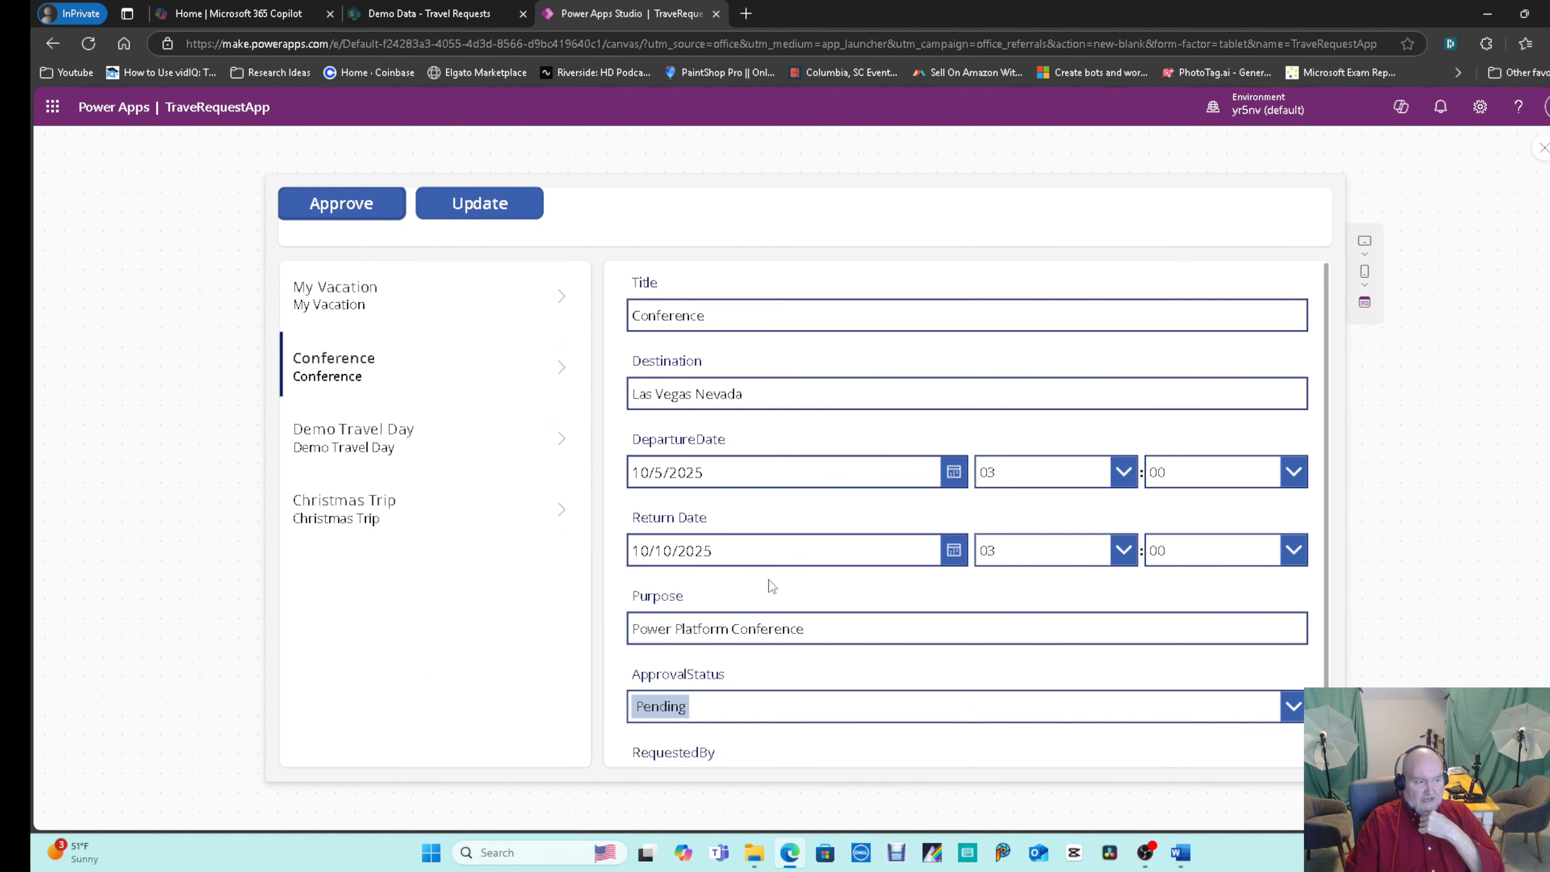
{"action": "left_click", "coordinate": [1295, 707]}
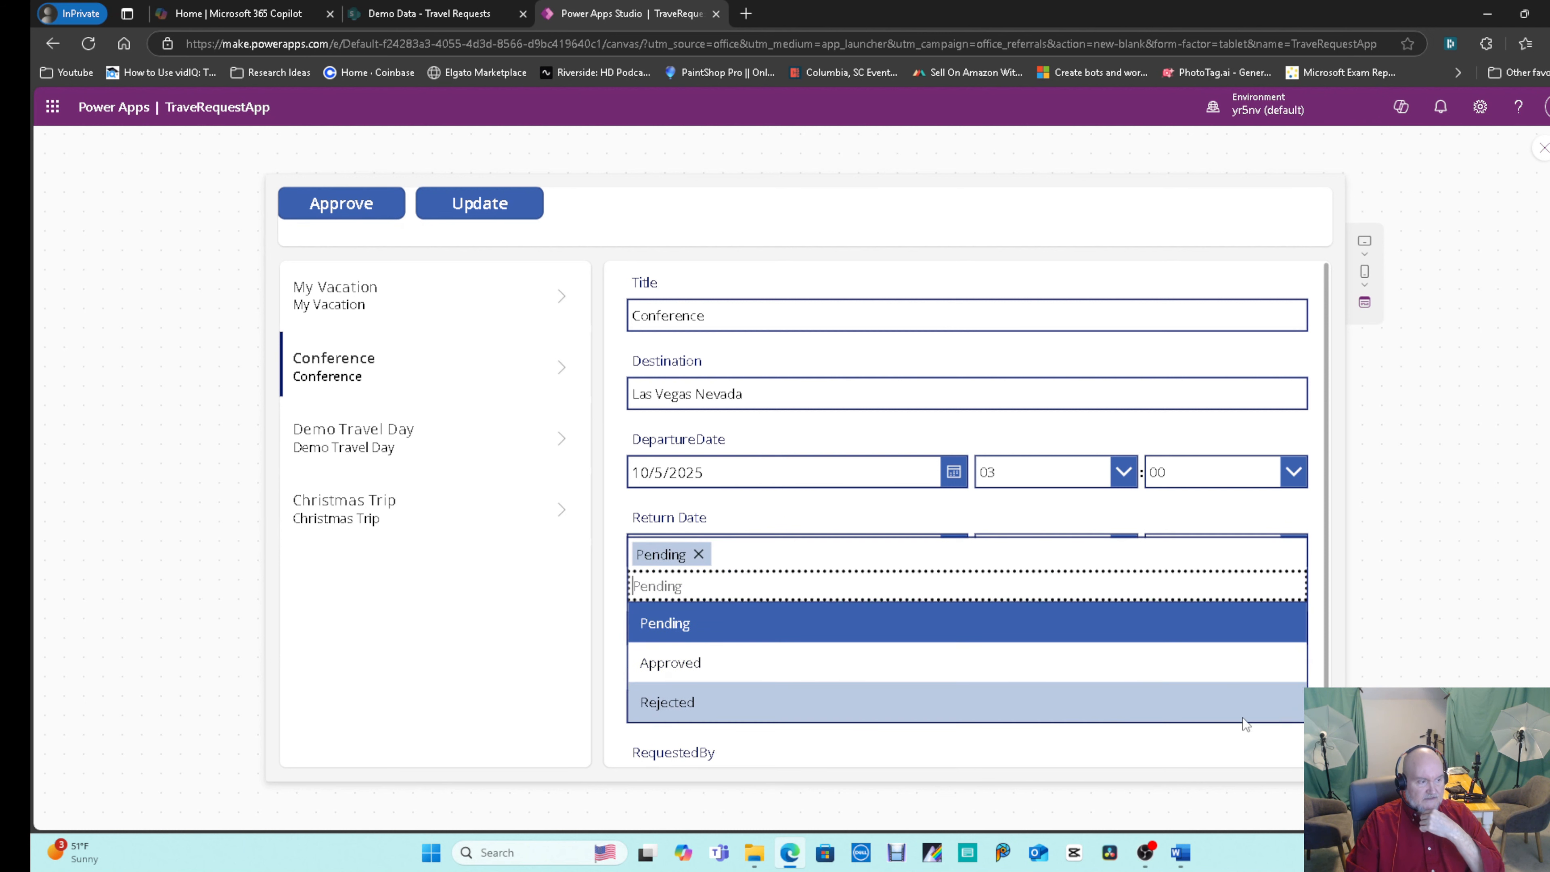
{"action": "left_click", "coordinate": [665, 653]}
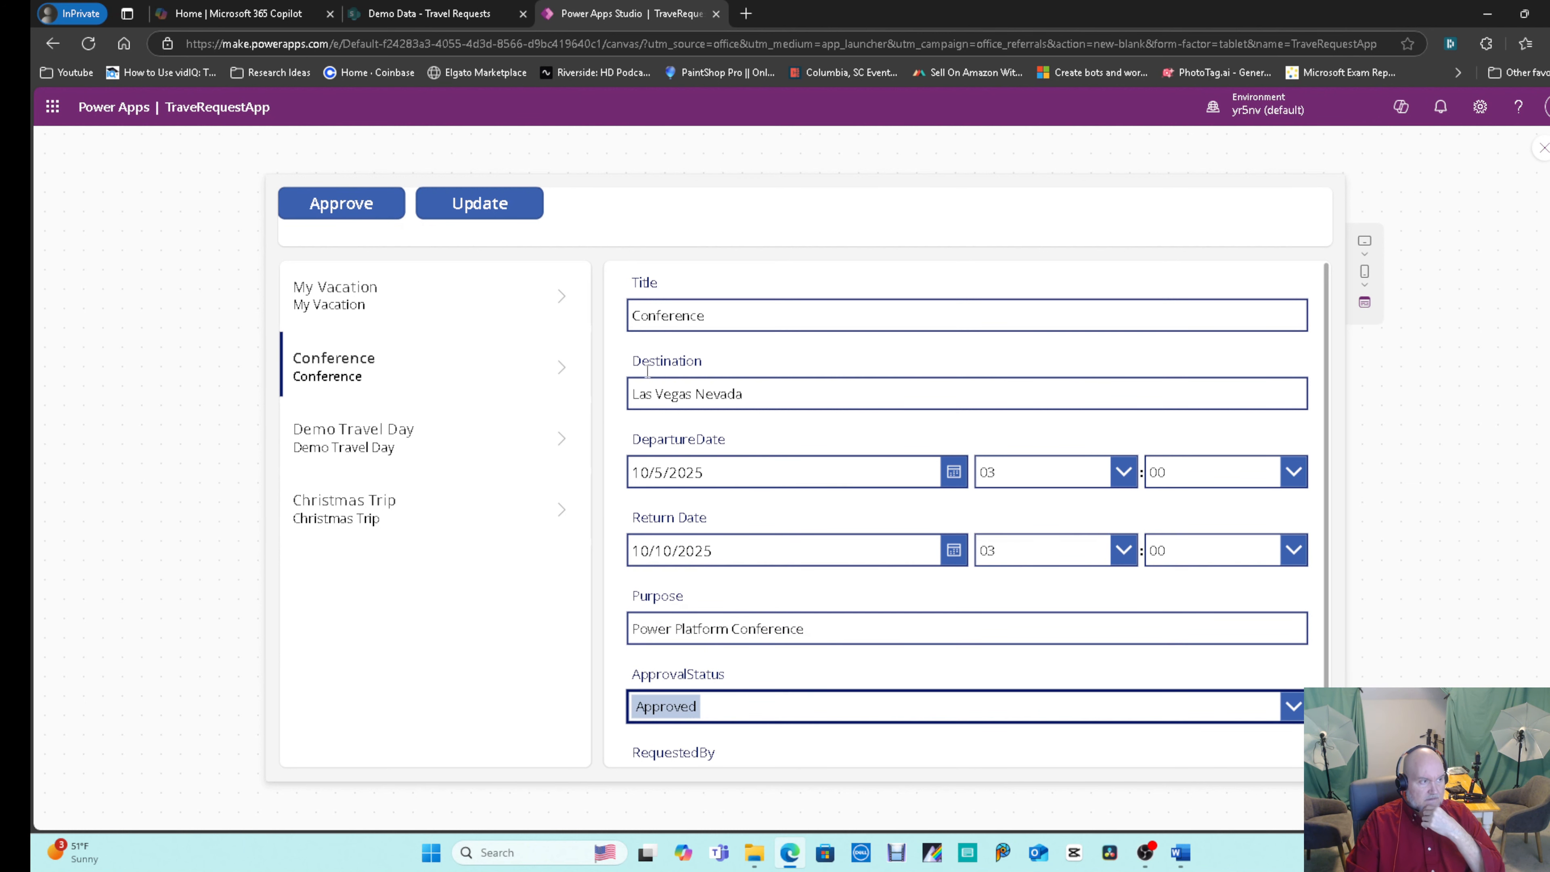
{"action": "left_click", "coordinate": [478, 206]}
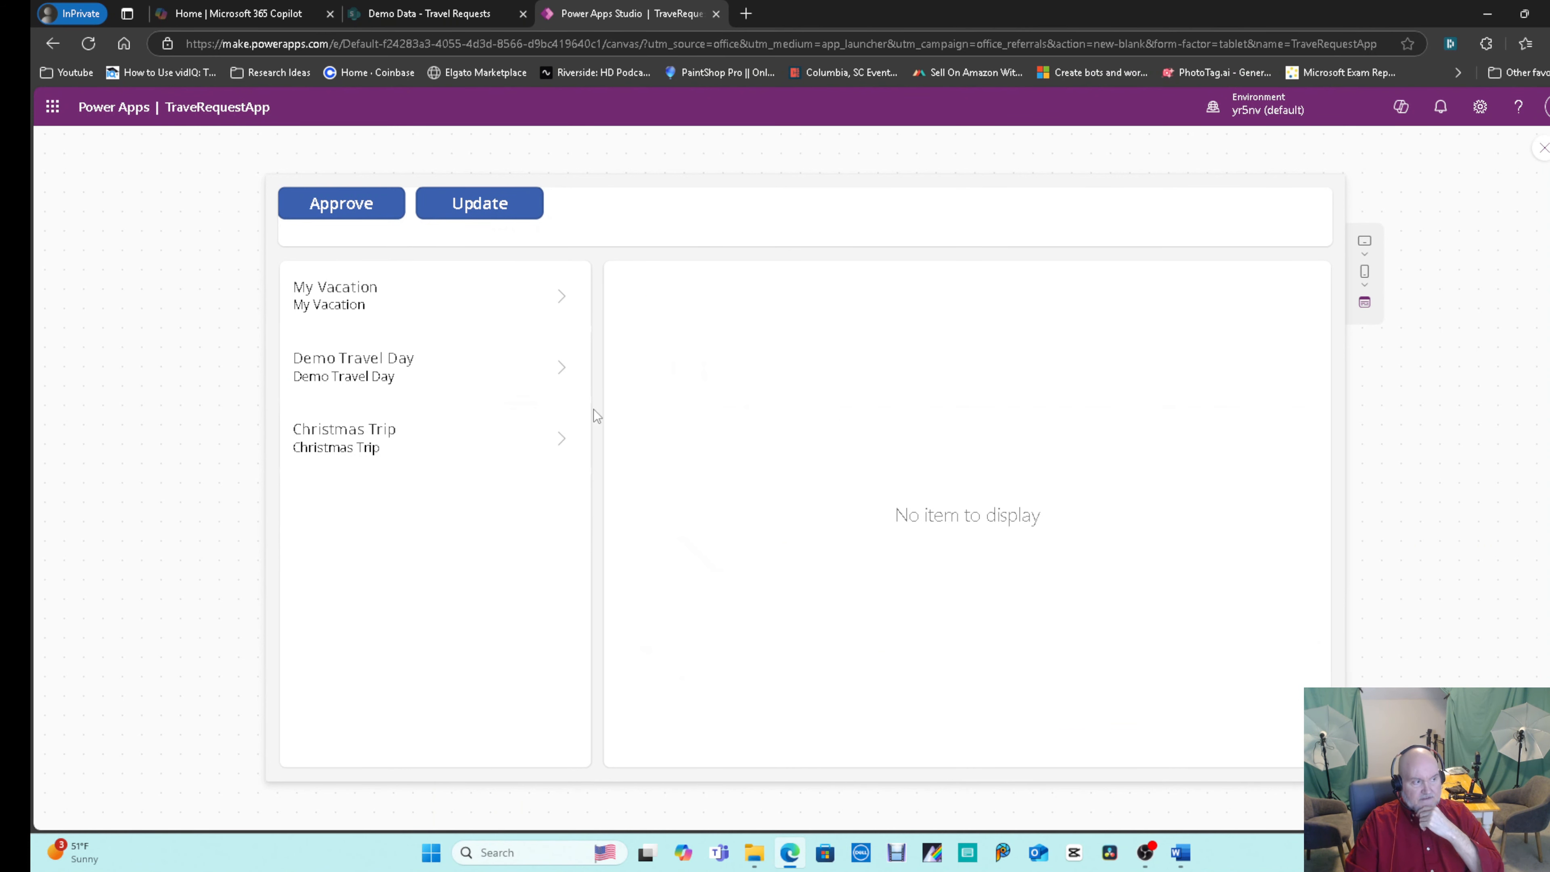
Leave the preview, then refresh the Travel Requests list in SharePoint to check the requests' approval status and return to Power Apps Studio.
{"action": "left_click", "coordinate": [1543, 148]}
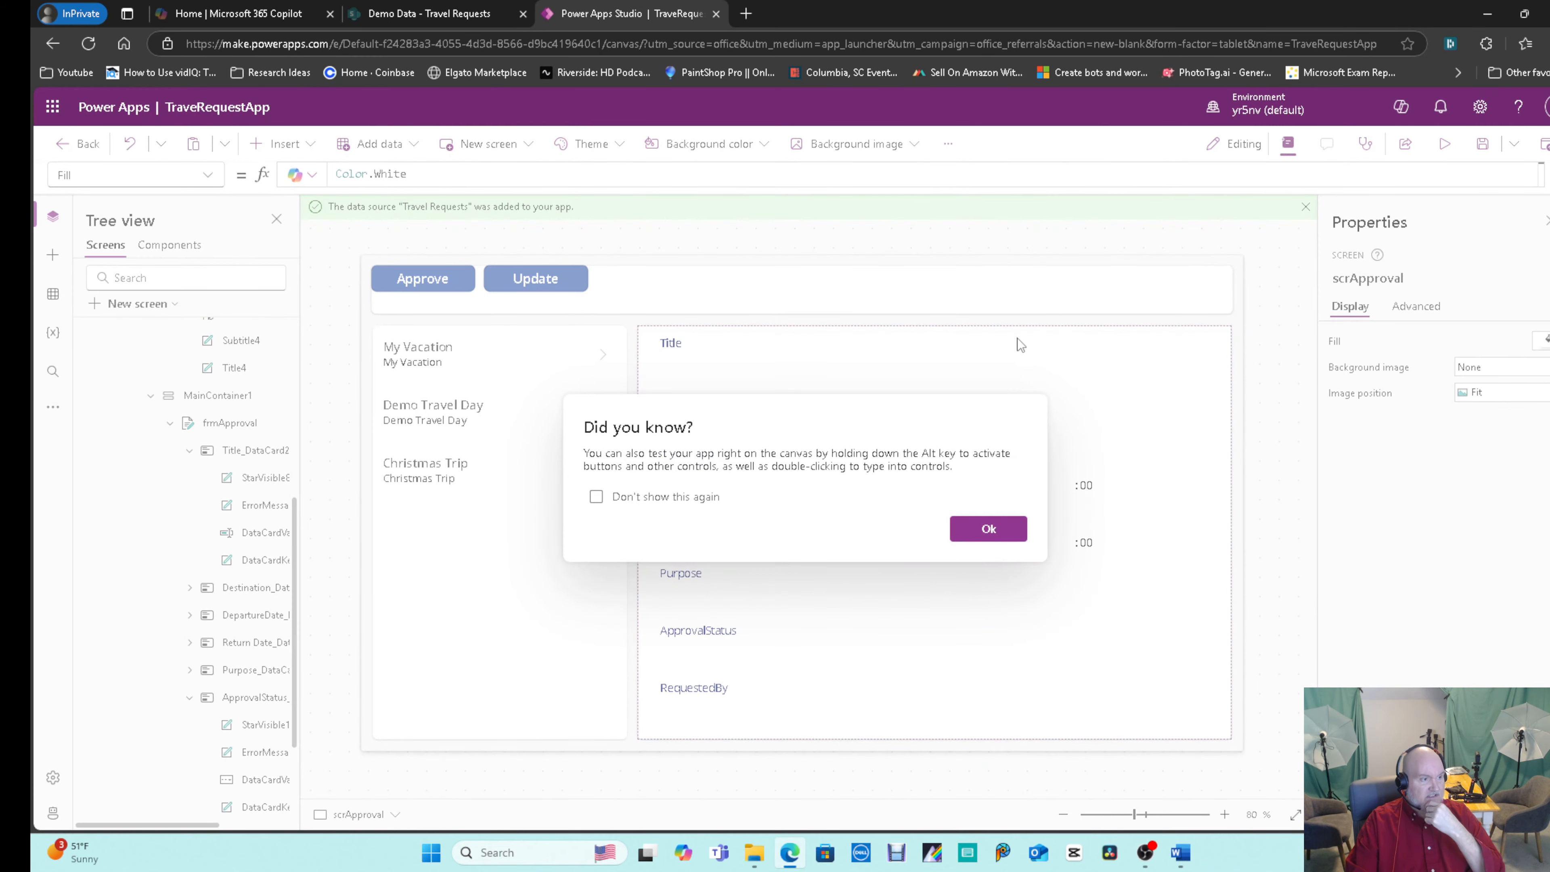
{"action": "left_click", "coordinate": [989, 529]}
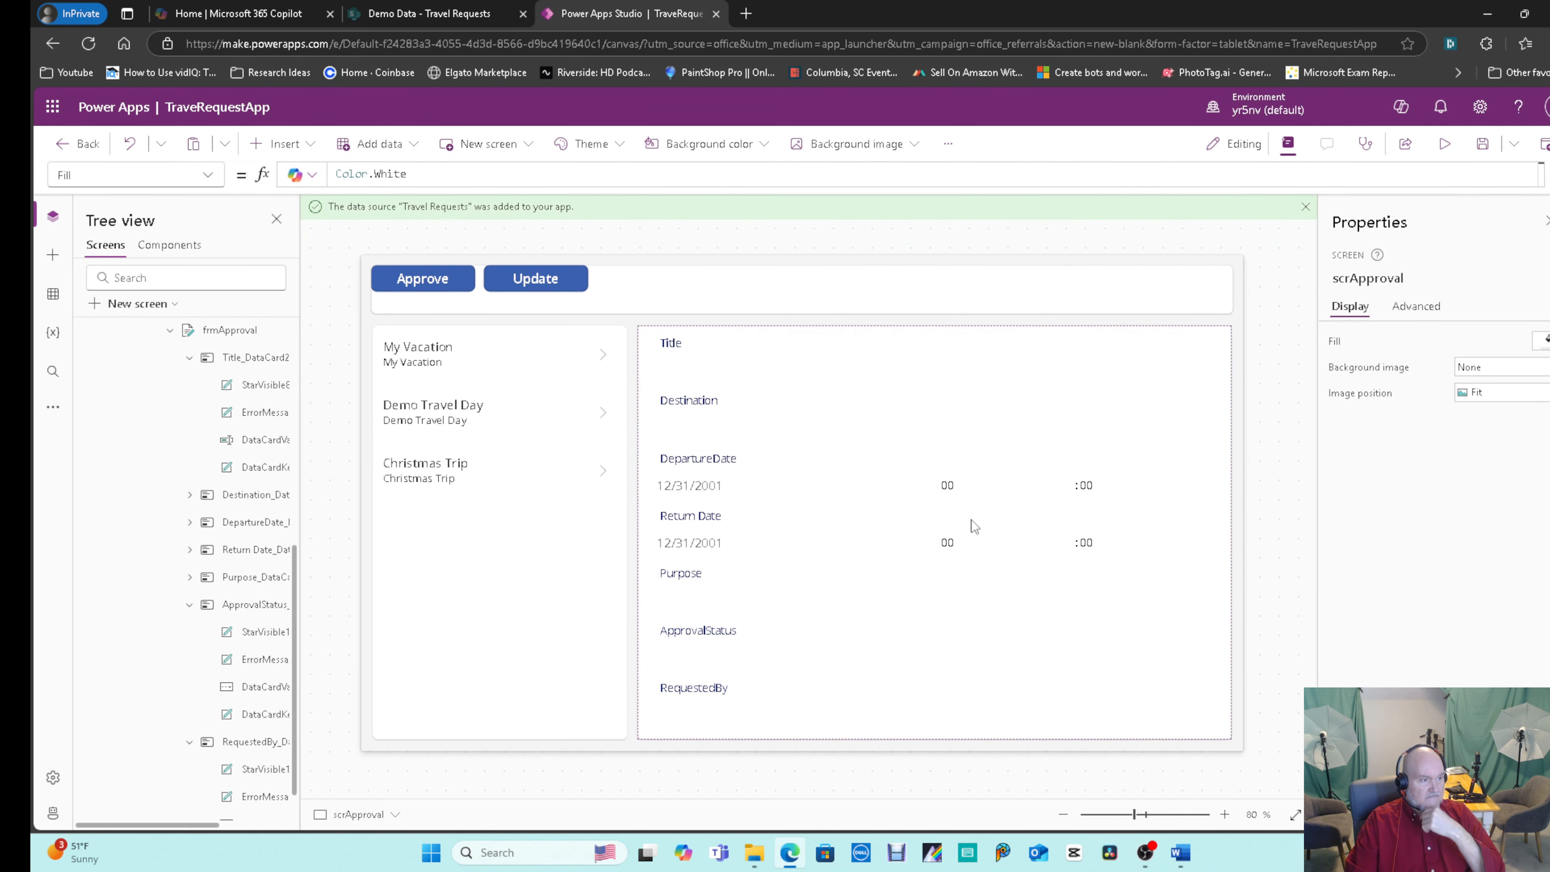
{"action": "left_click", "coordinate": [596, 526]}
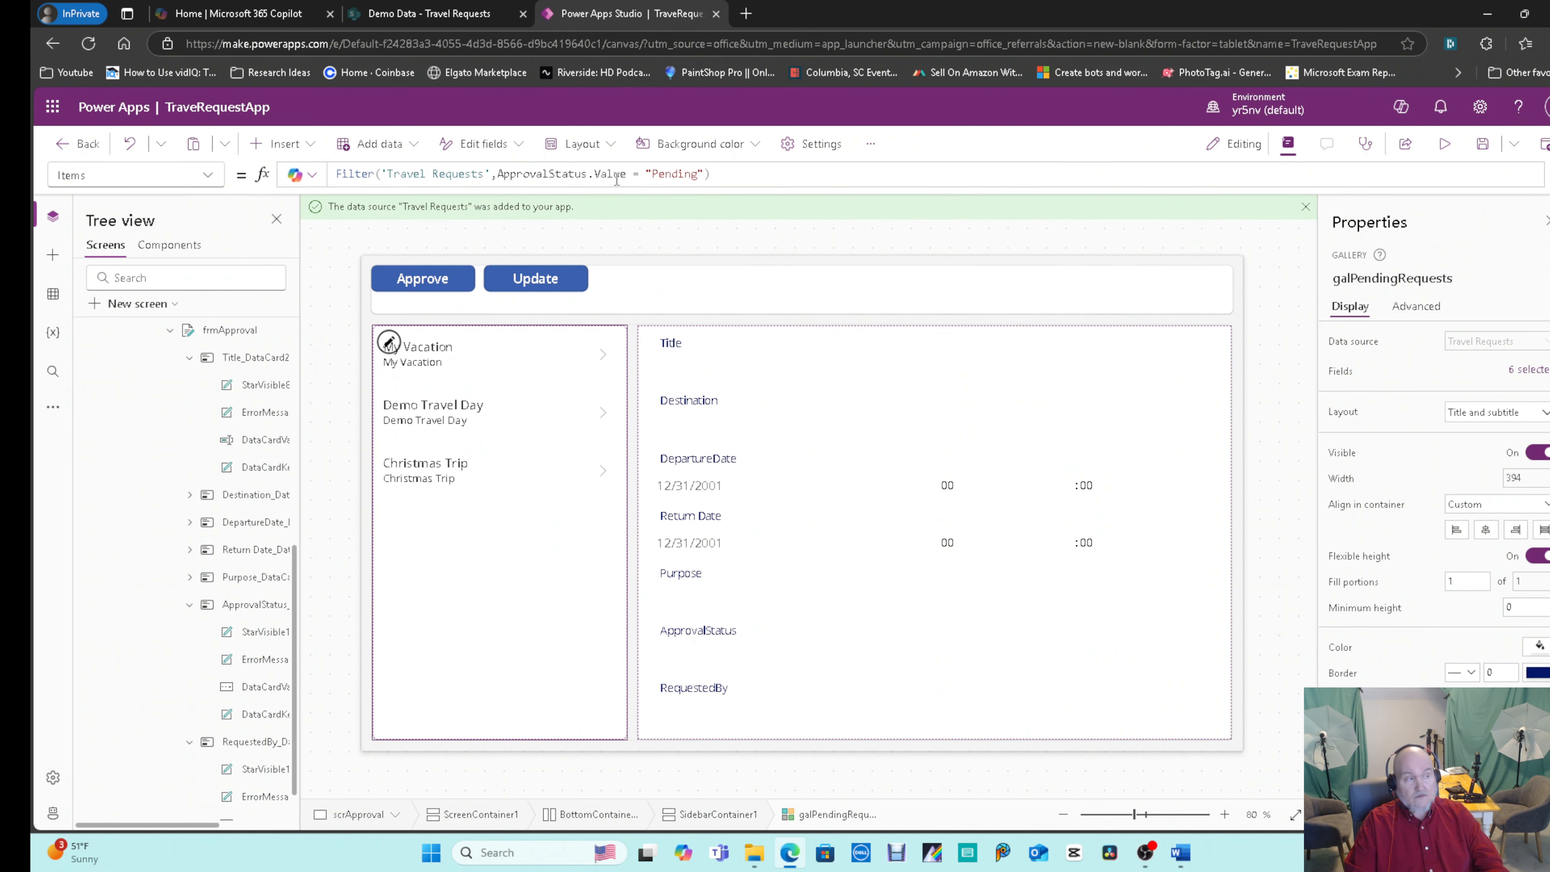
{"action": "left_click", "coordinate": [415, 16]}
{"action": "left_click", "coordinate": [88, 48]}
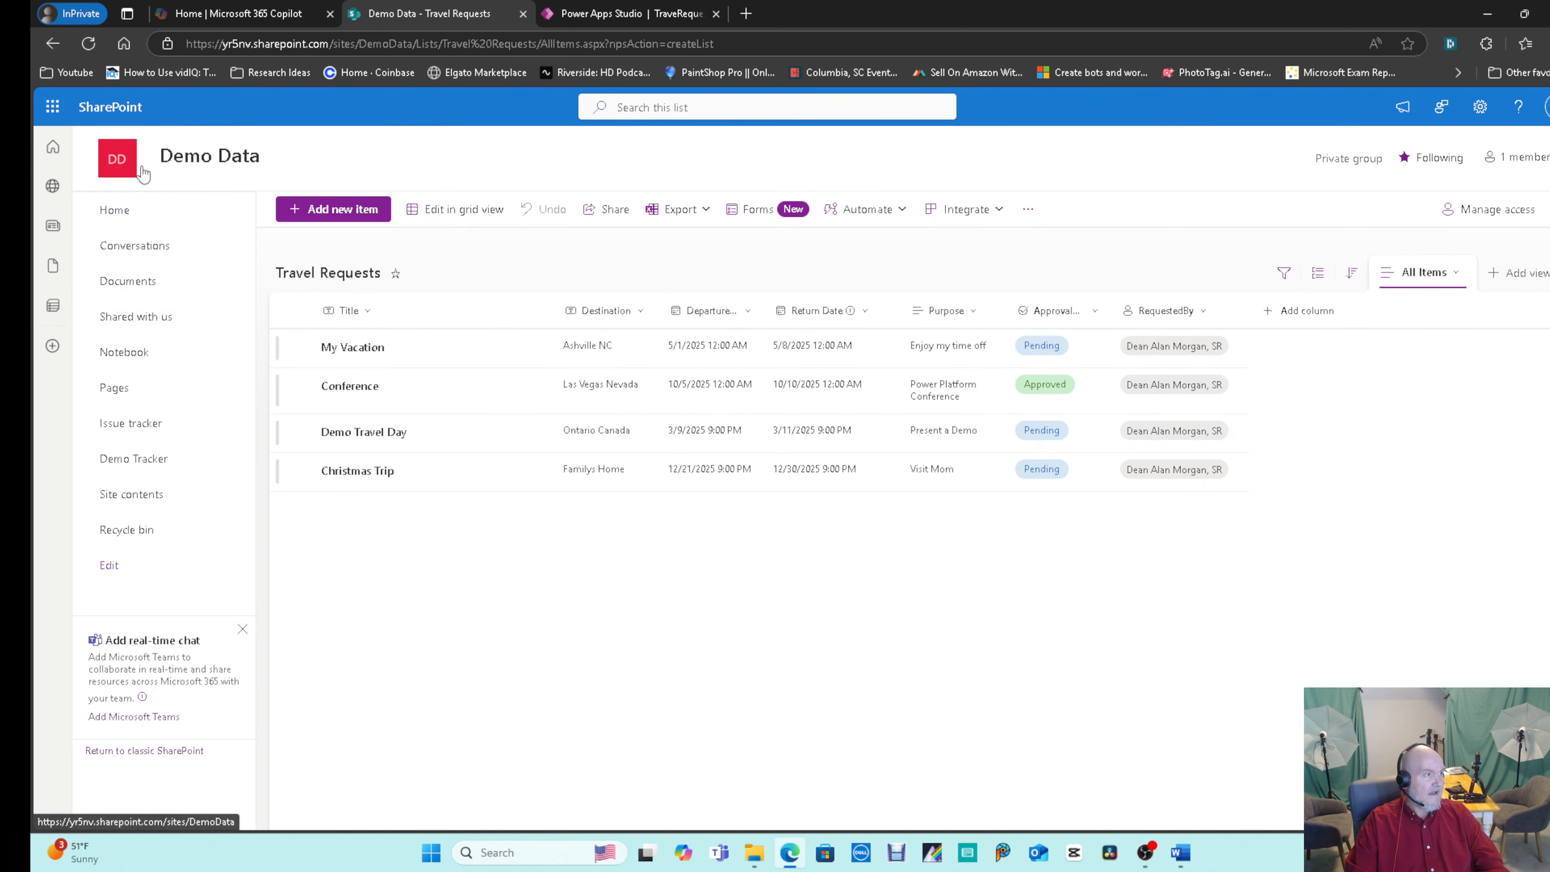
{"action": "left_click", "coordinate": [628, 14]}
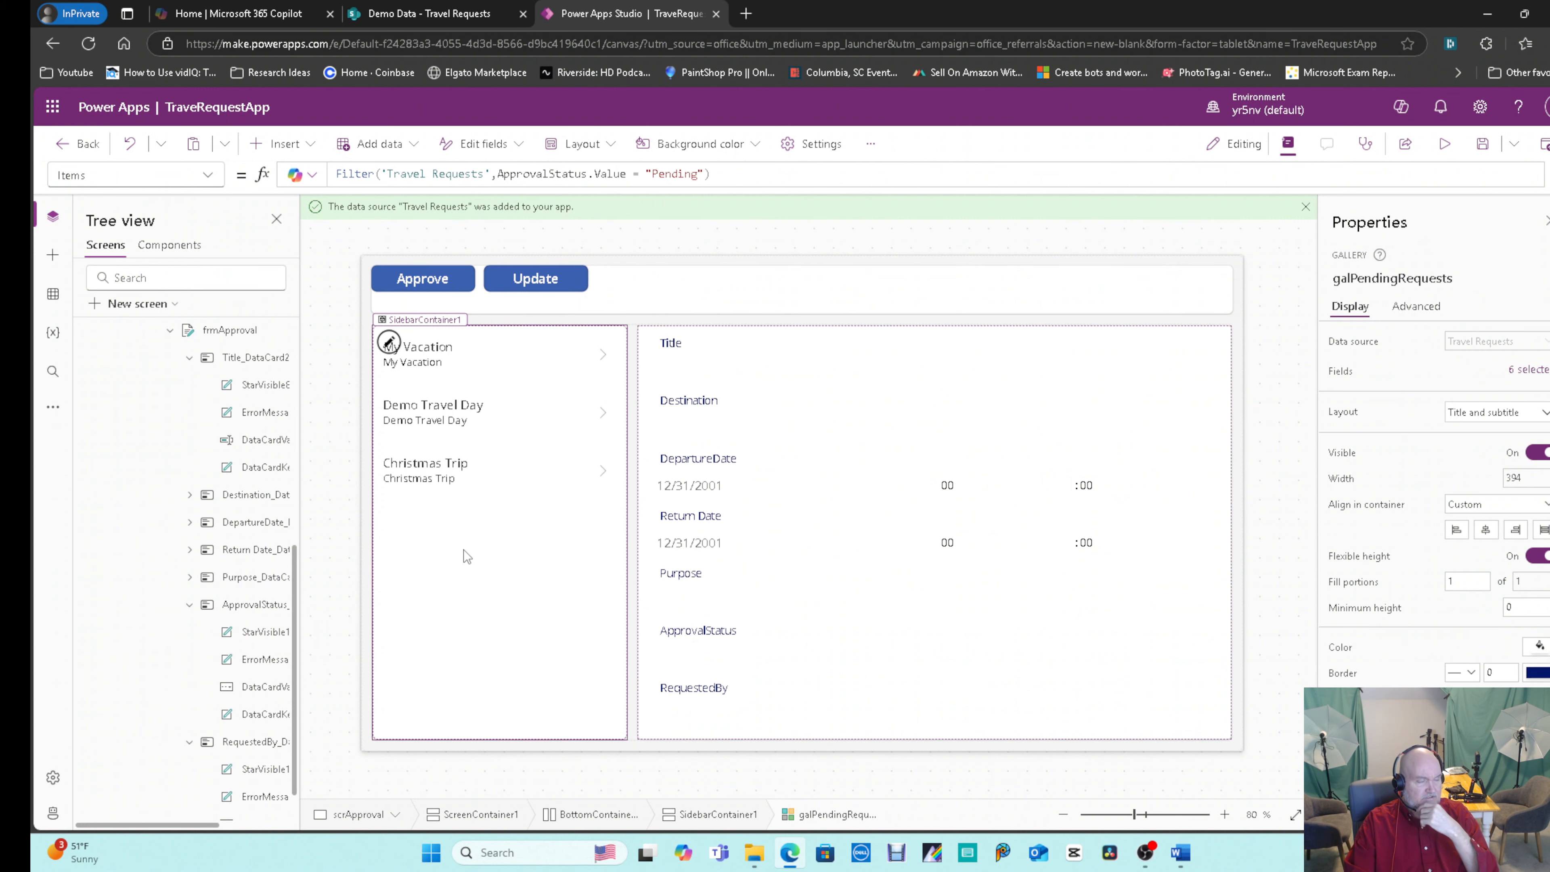
Narrow the title and subtitle labels in the galPendingRequests item template to a width of about 189.
{"action": "left_click_drag", "start_coordinate": [296, 575], "coordinate": [274, 365]}
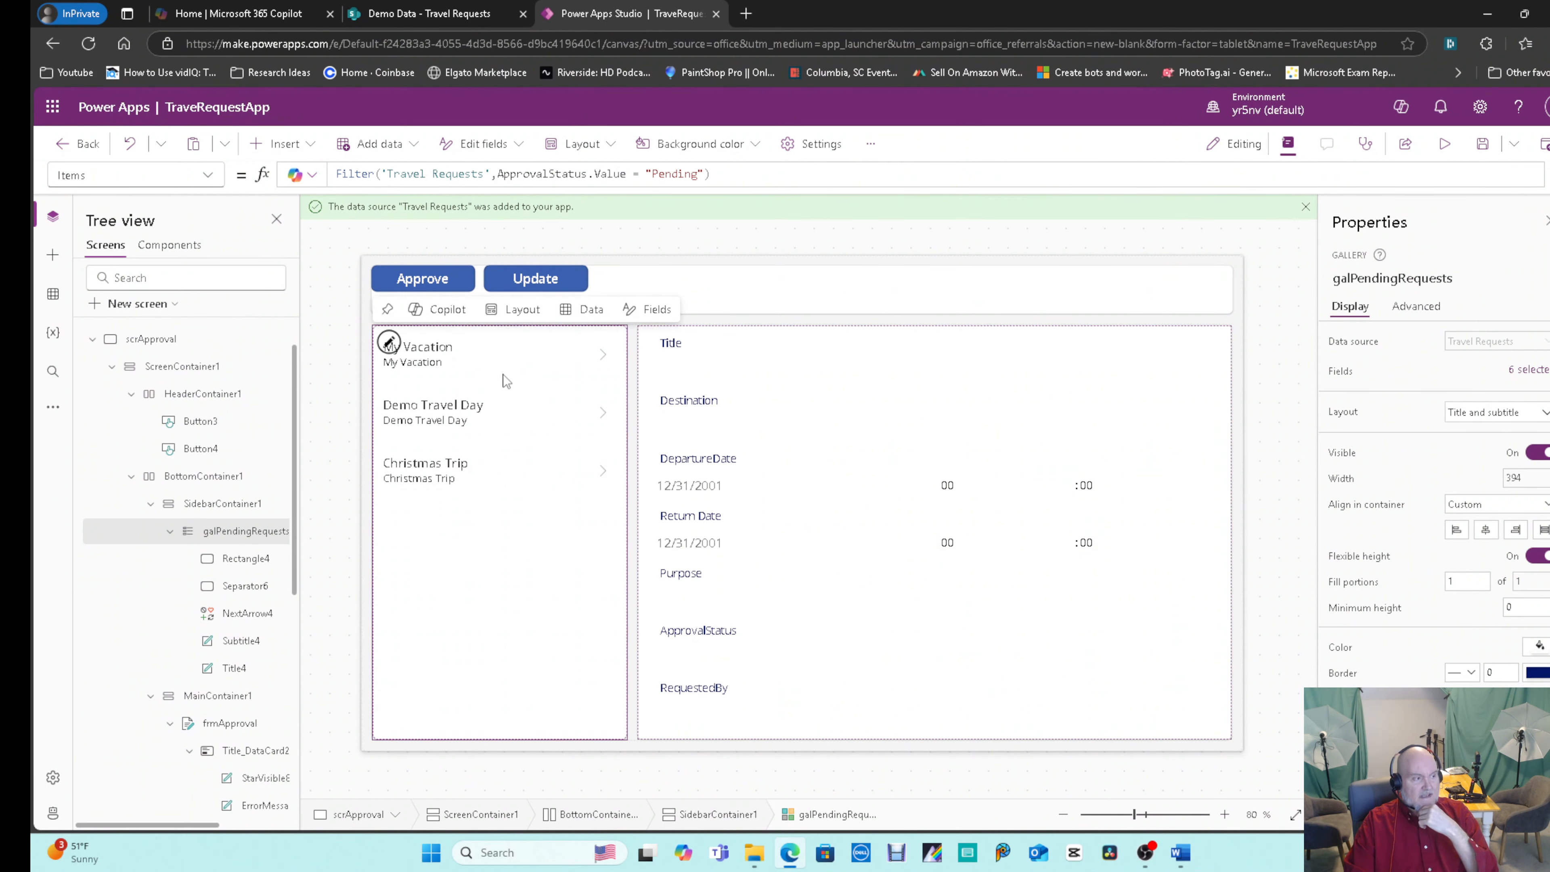
{"action": "left_click", "coordinate": [513, 357]}
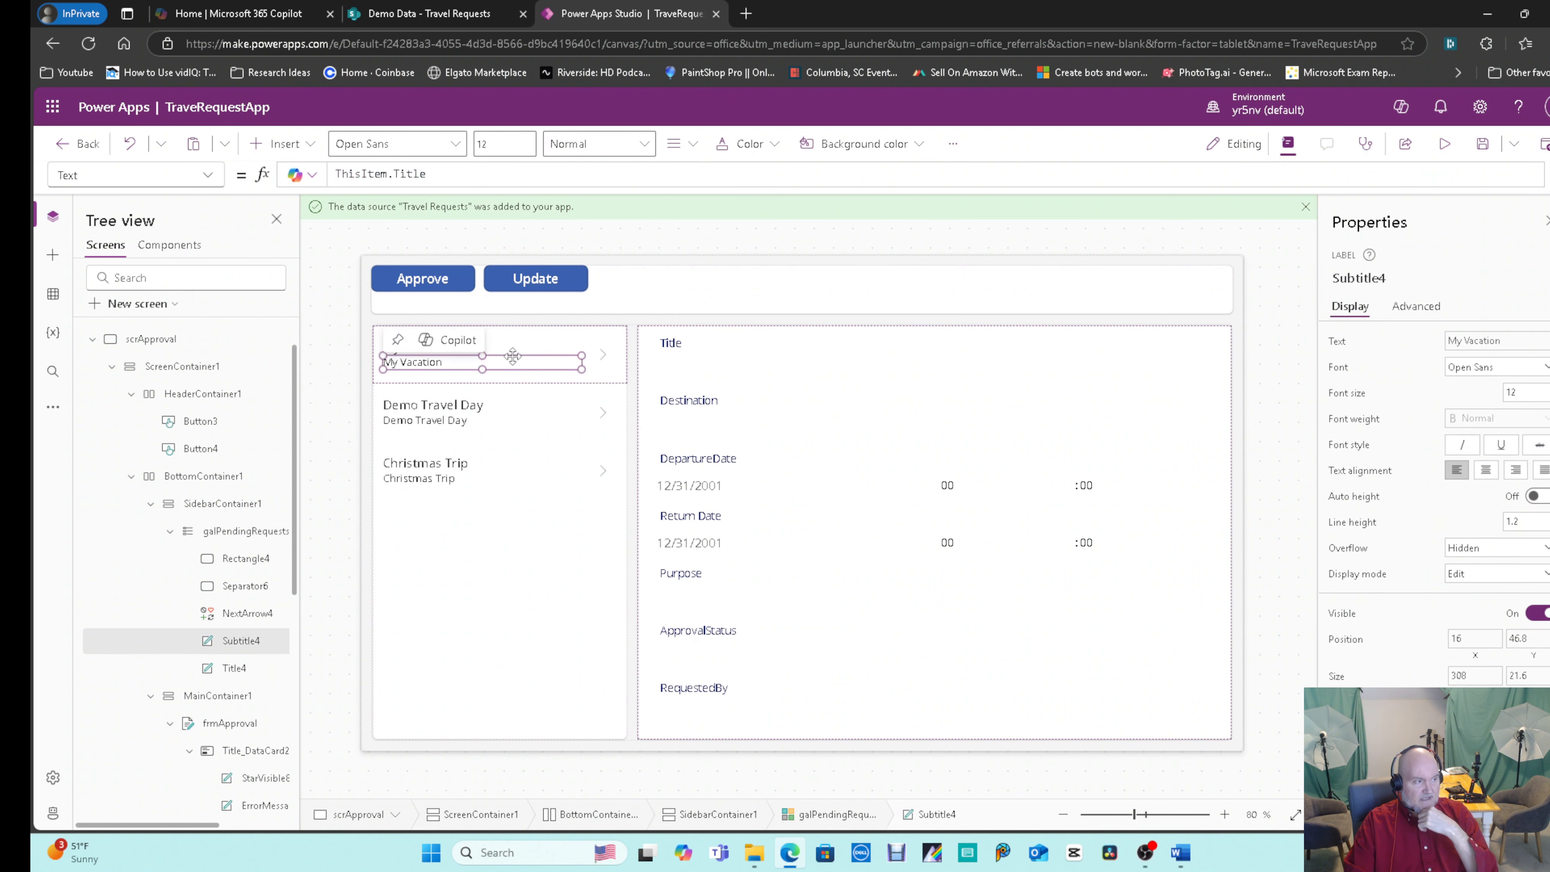
{"action": "left_click", "coordinate": [611, 371]}
{"action": "left_click", "coordinate": [553, 384]}
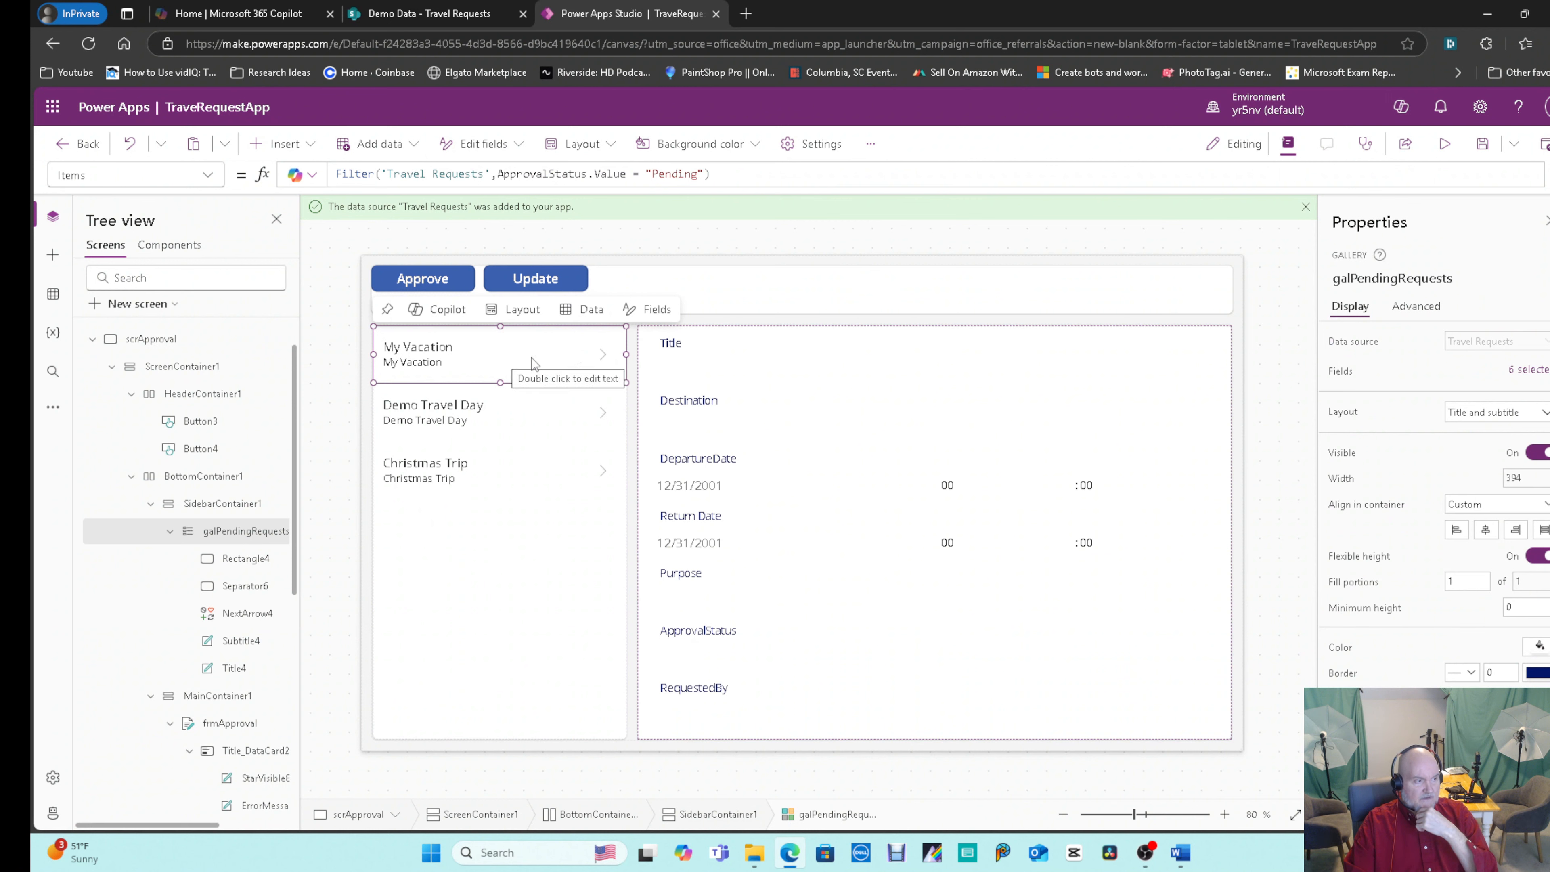
{"action": "left_click", "coordinate": [495, 363]}
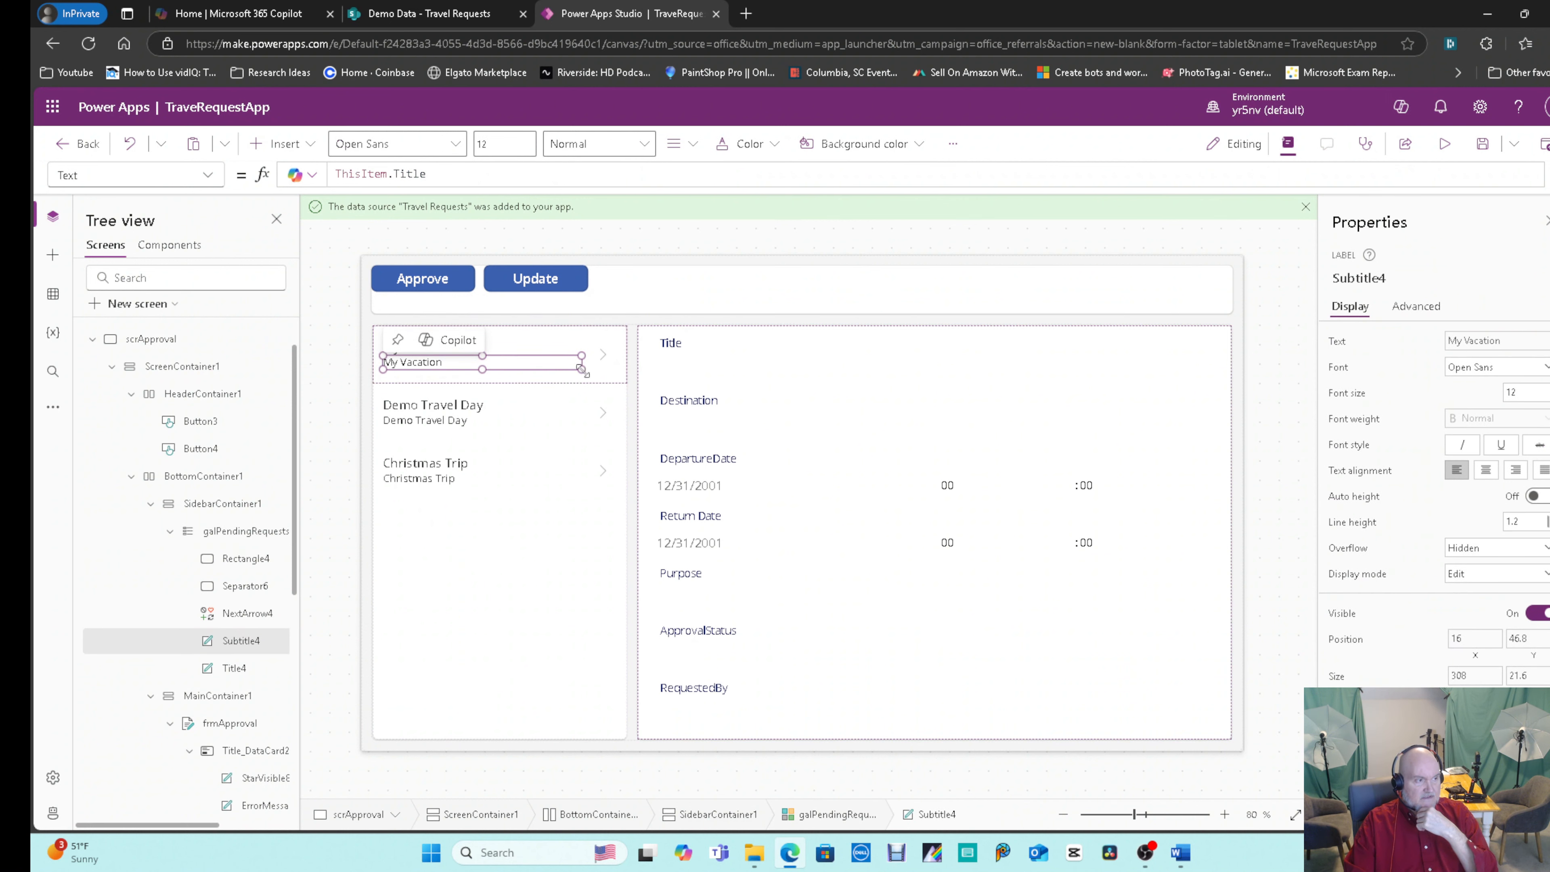
{"action": "left_click", "coordinate": [588, 382]}
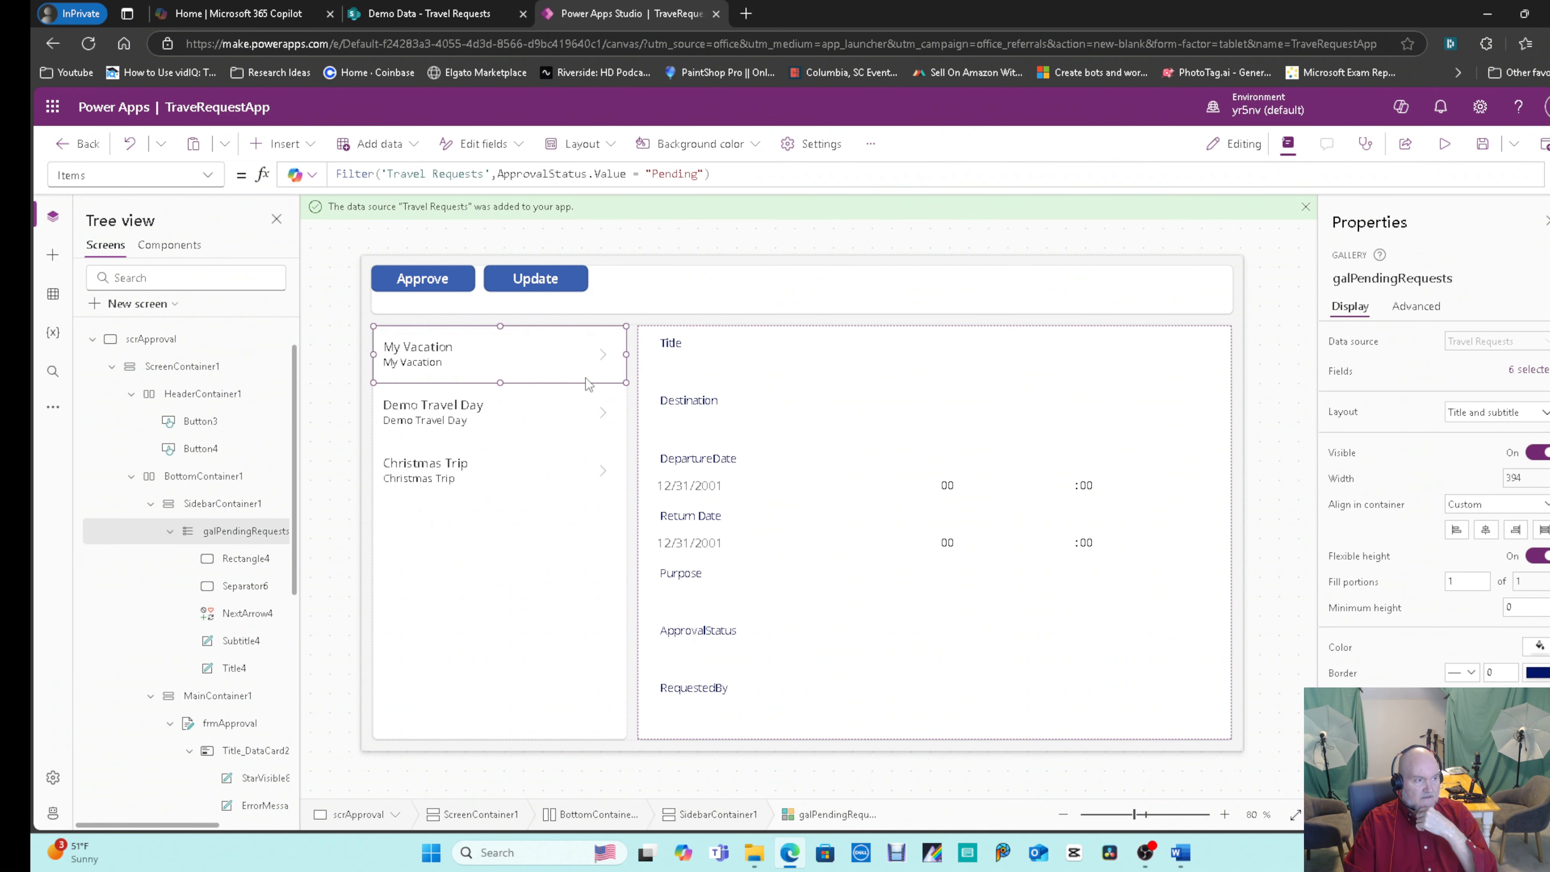
{"action": "left_click", "coordinate": [1404, 308]}
{"action": "left_click", "coordinate": [579, 369]}
{"action": "left_click_drag", "start_coordinate": [579, 369], "coordinate": [502, 356]}
{"action": "left_click", "coordinate": [531, 361]}
{"action": "left_click", "coordinate": [550, 348]}
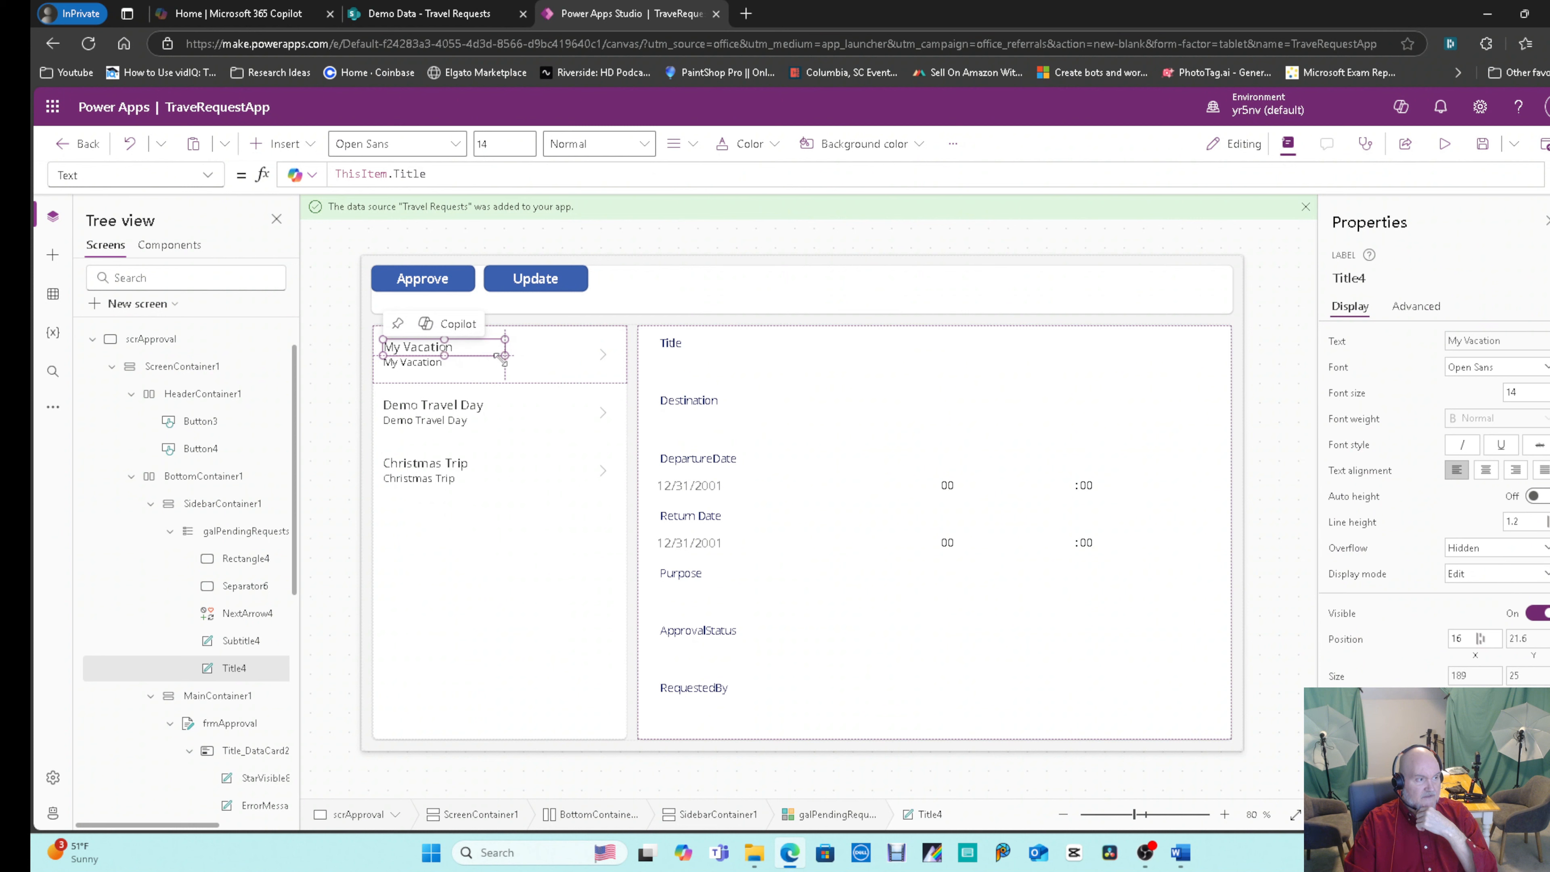
Insert a Check icon into the galPendingRequests item template and place it between the title text and the arrow.
{"action": "left_click", "coordinate": [548, 380]}
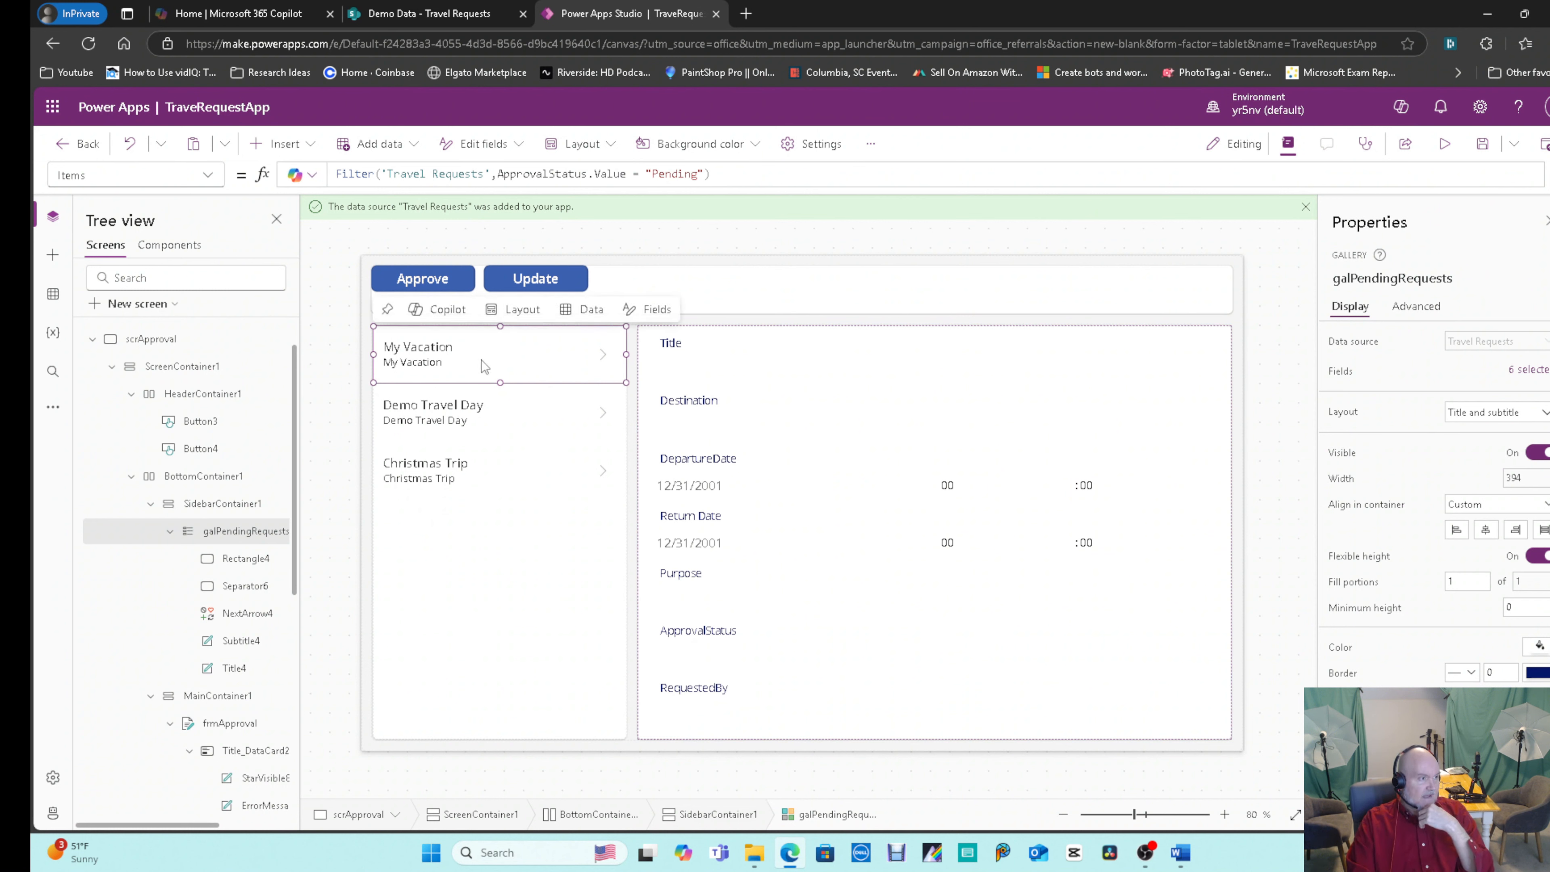
{"action": "left_click", "coordinate": [308, 151]}
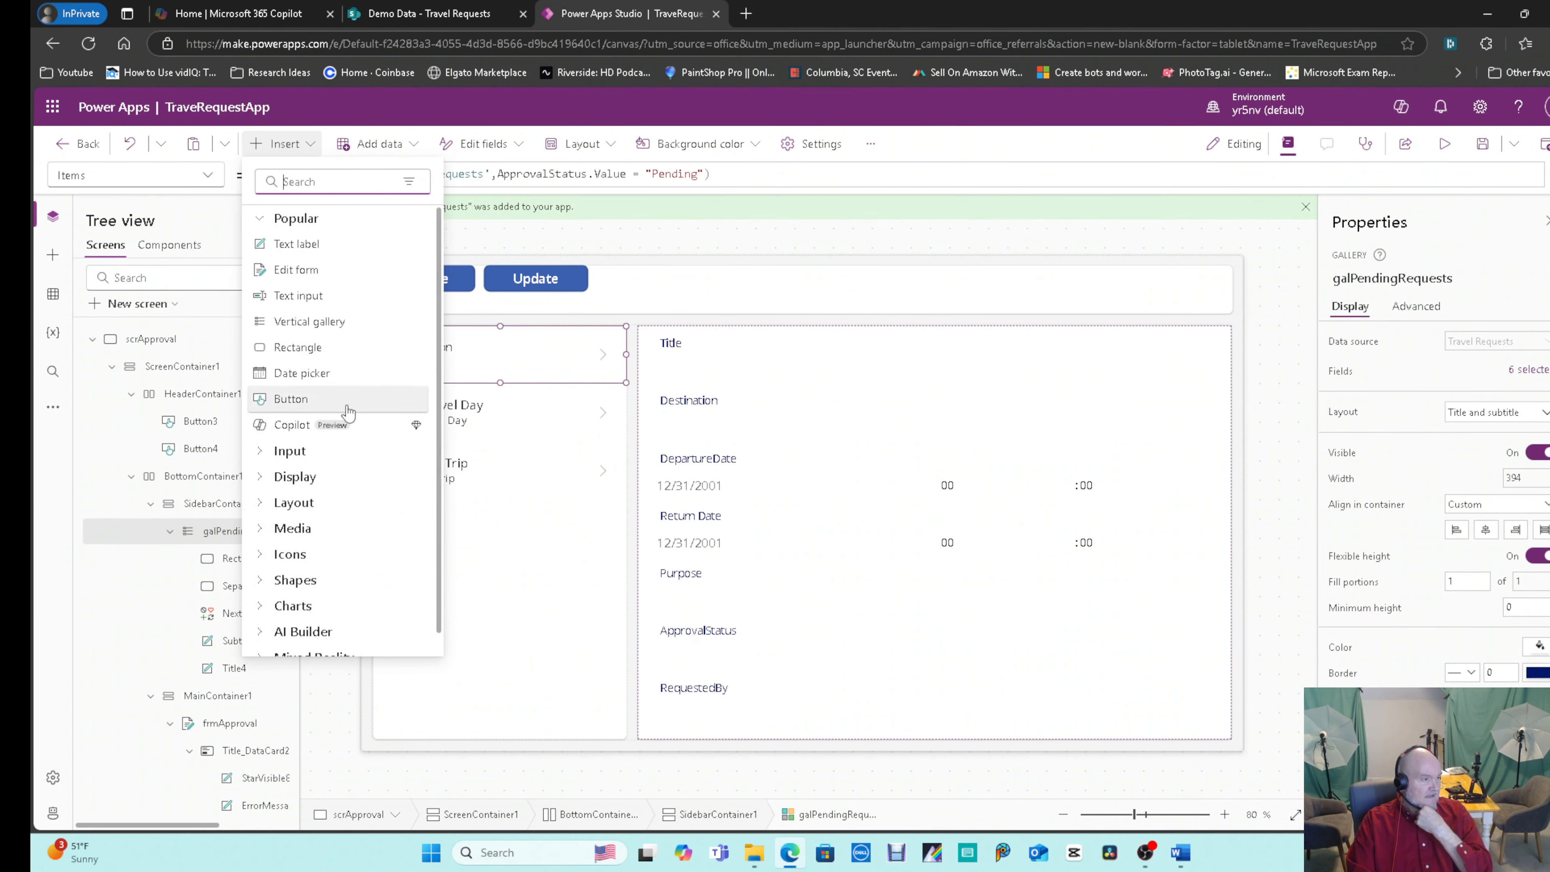
{"action": "scroll", "coordinate": [348, 412], "scroll_direction": "down", "scroll_amount": 1}
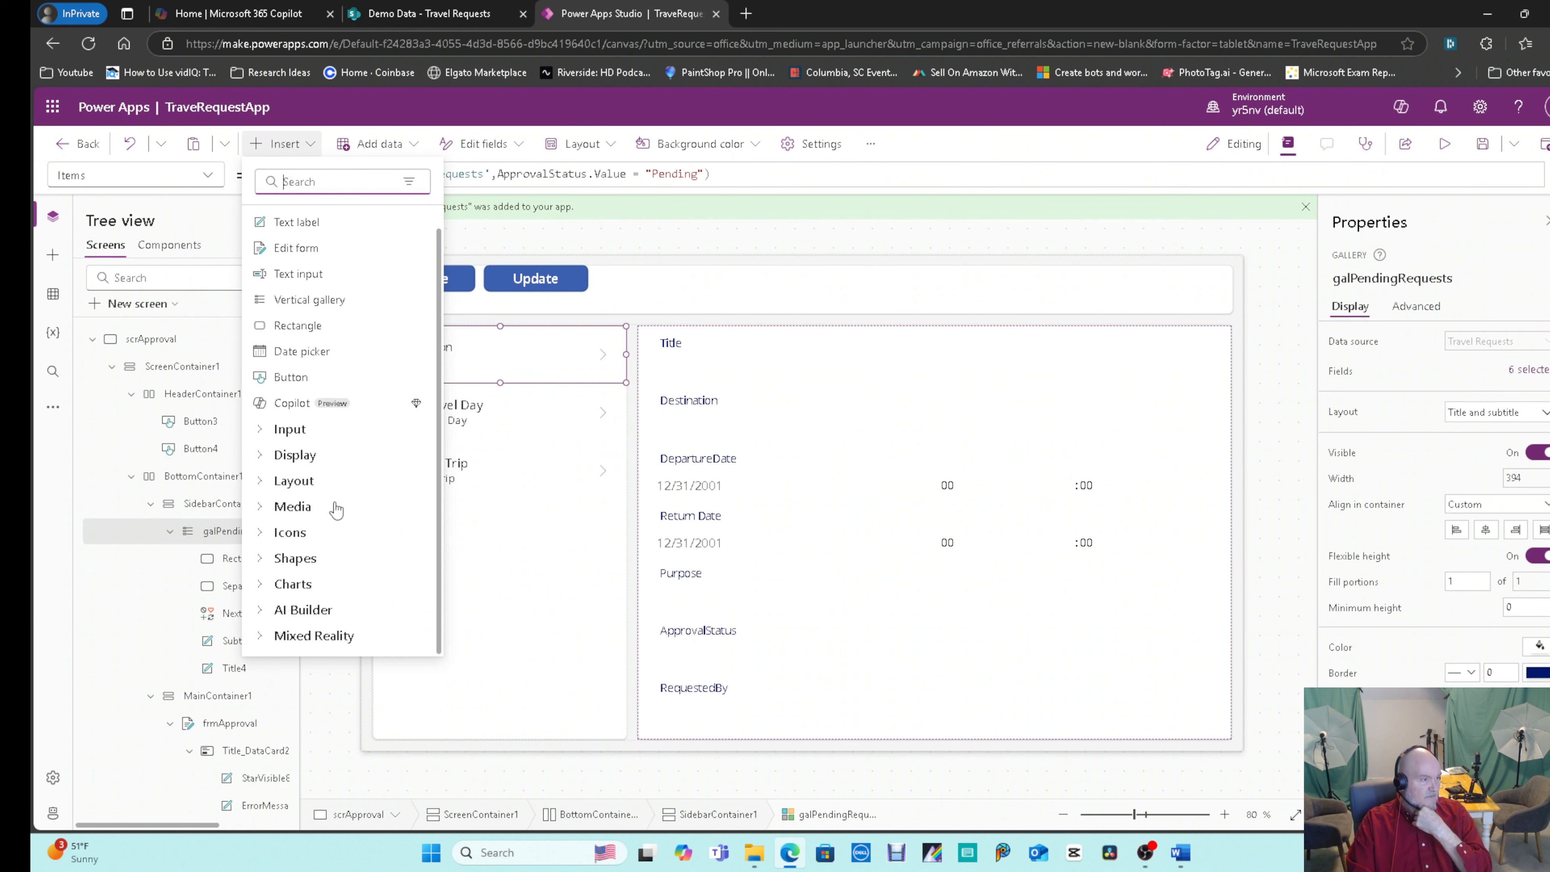
{"action": "left_click", "coordinate": [261, 536]}
{"action": "scroll", "coordinate": [350, 520], "scroll_direction": "down", "scroll_amount": 4}
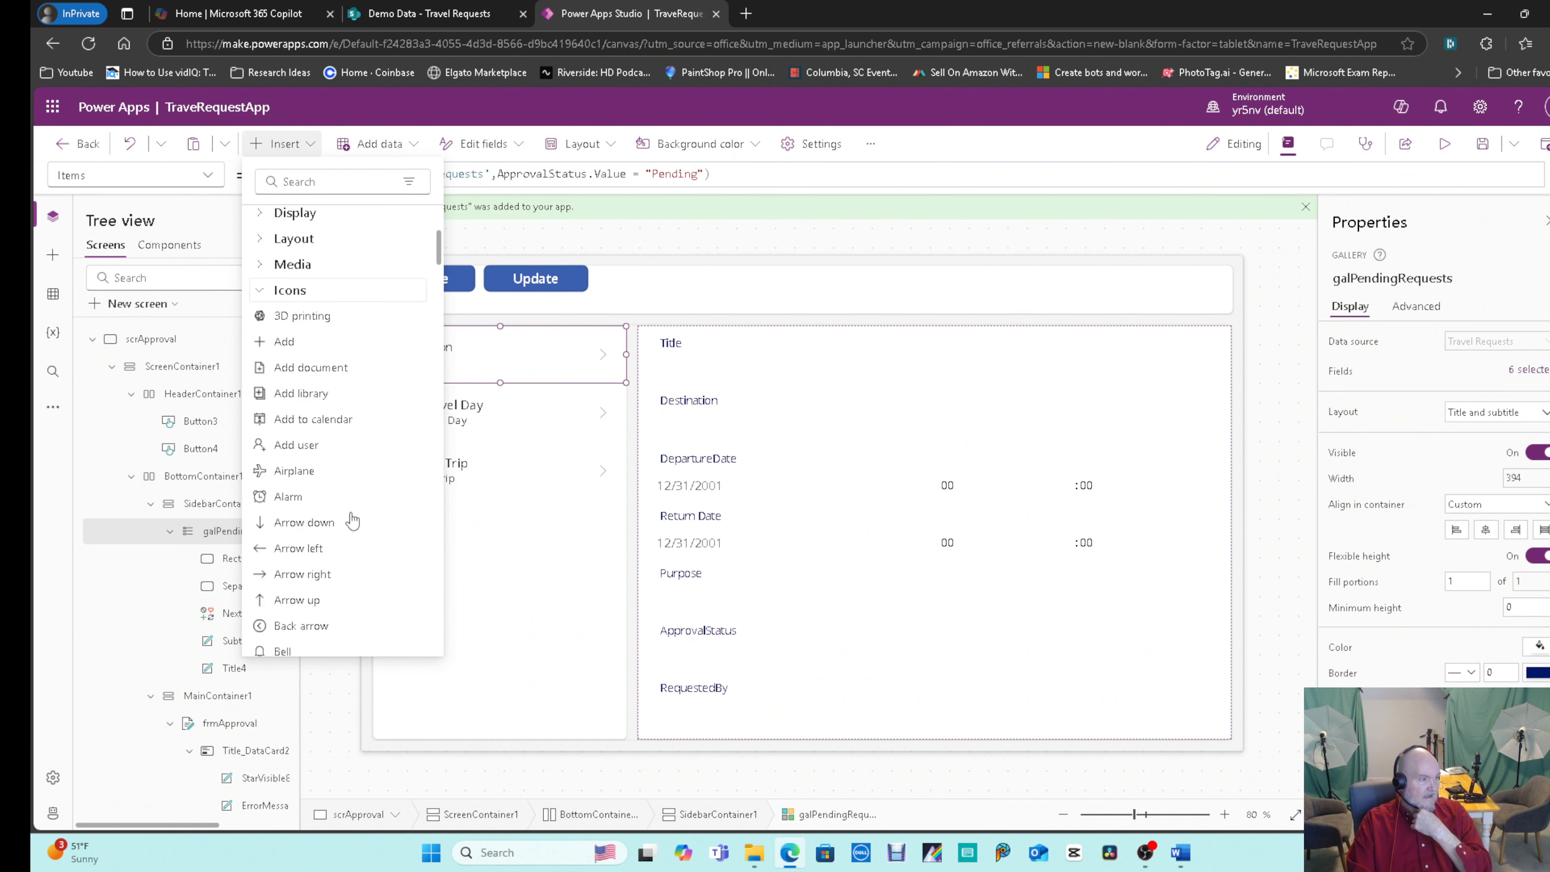
{"action": "scroll", "coordinate": [345, 391], "scroll_direction": "up", "scroll_amount": 5}
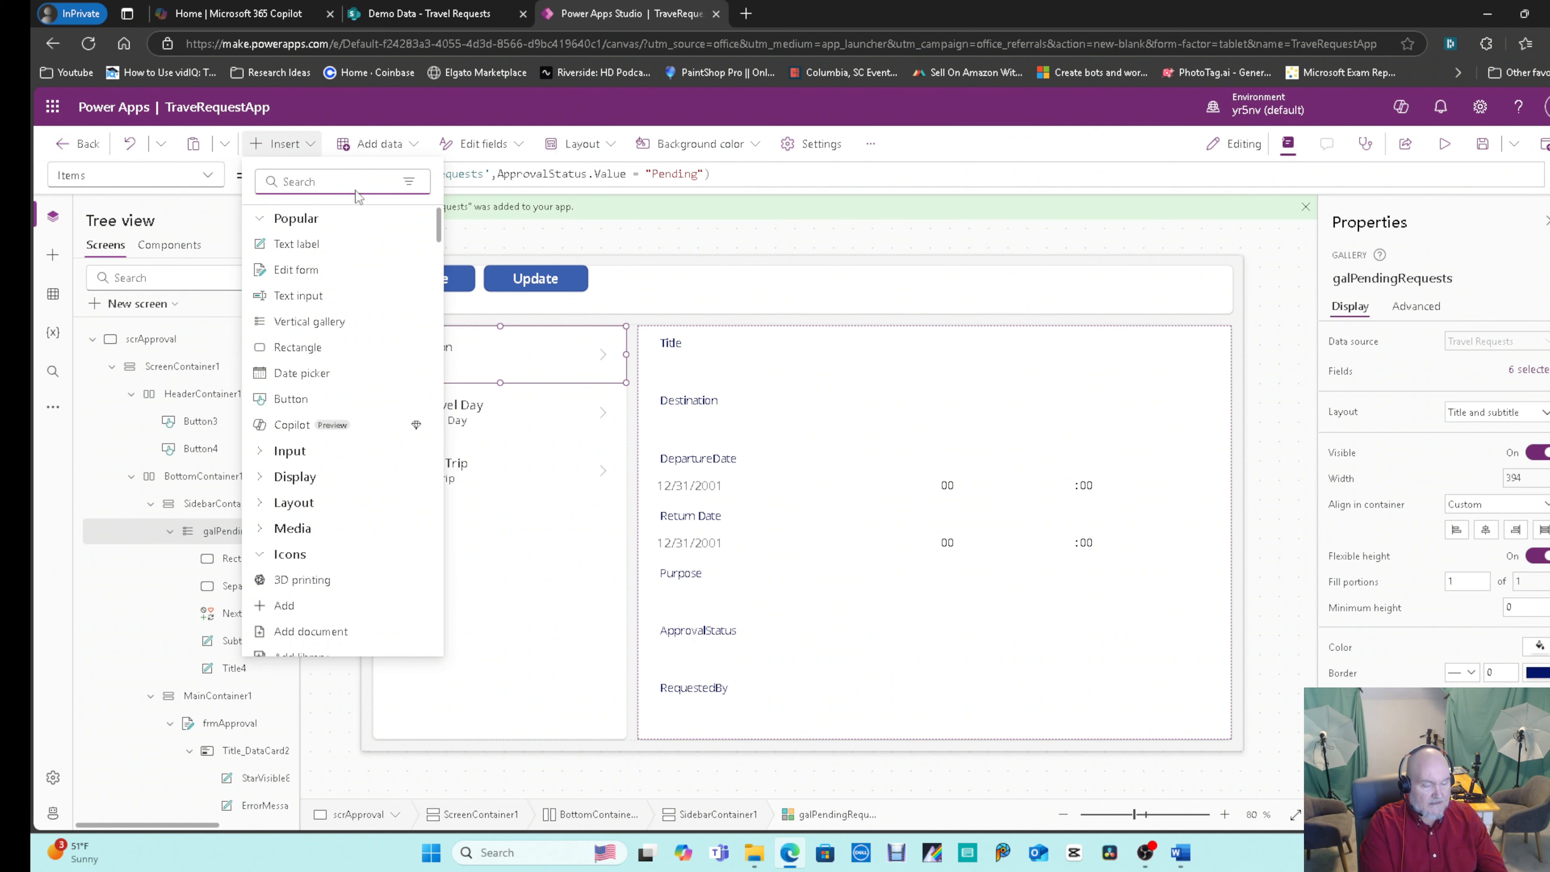
{"action": "type", "text": "che"}
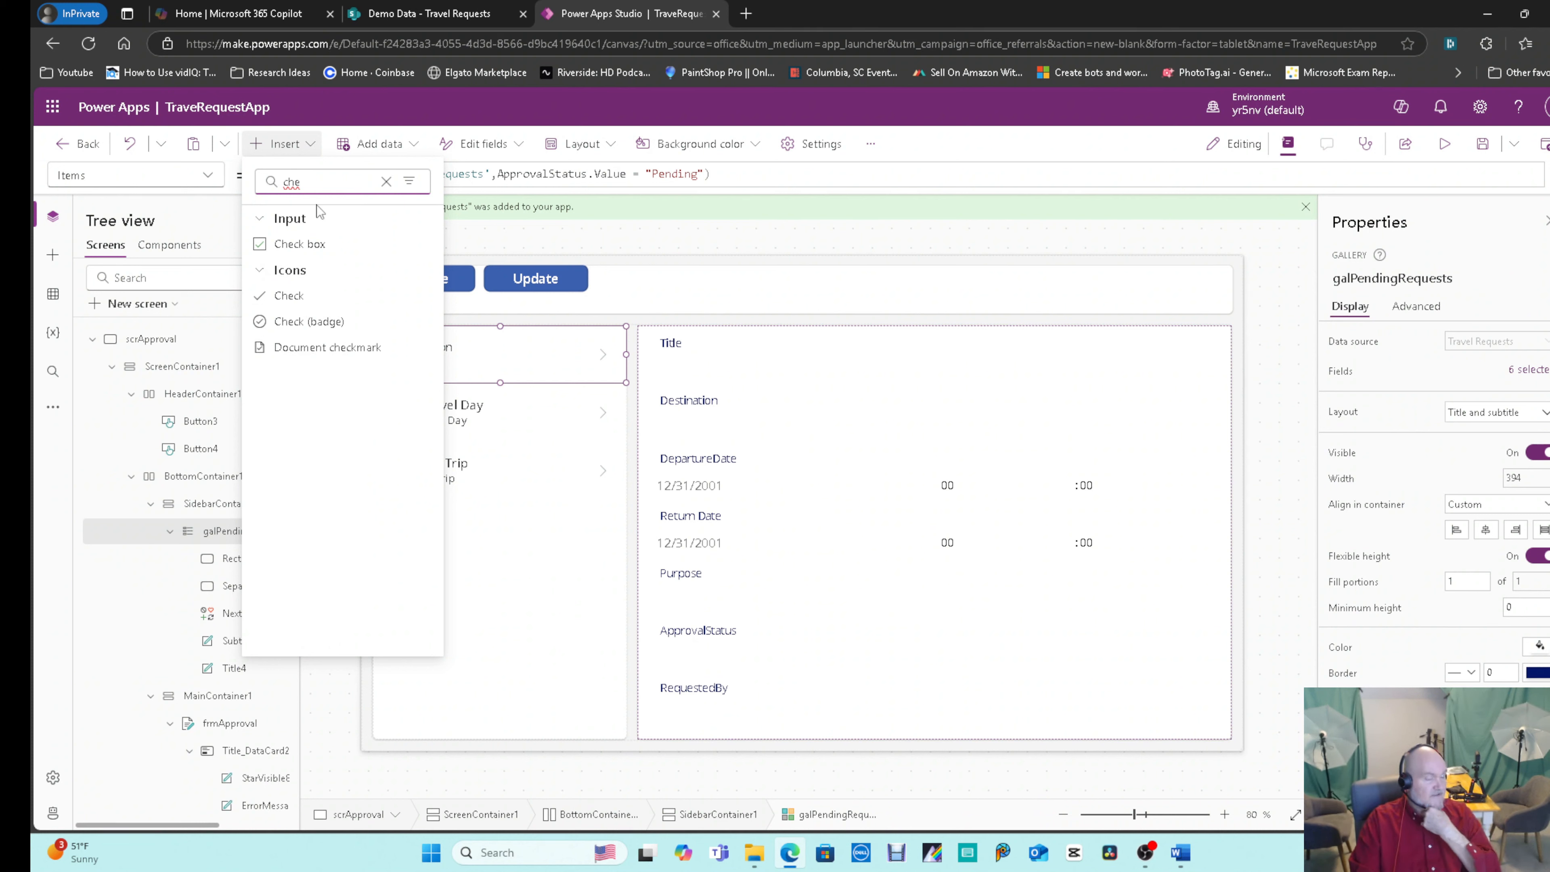
{"action": "left_click", "coordinate": [302, 295]}
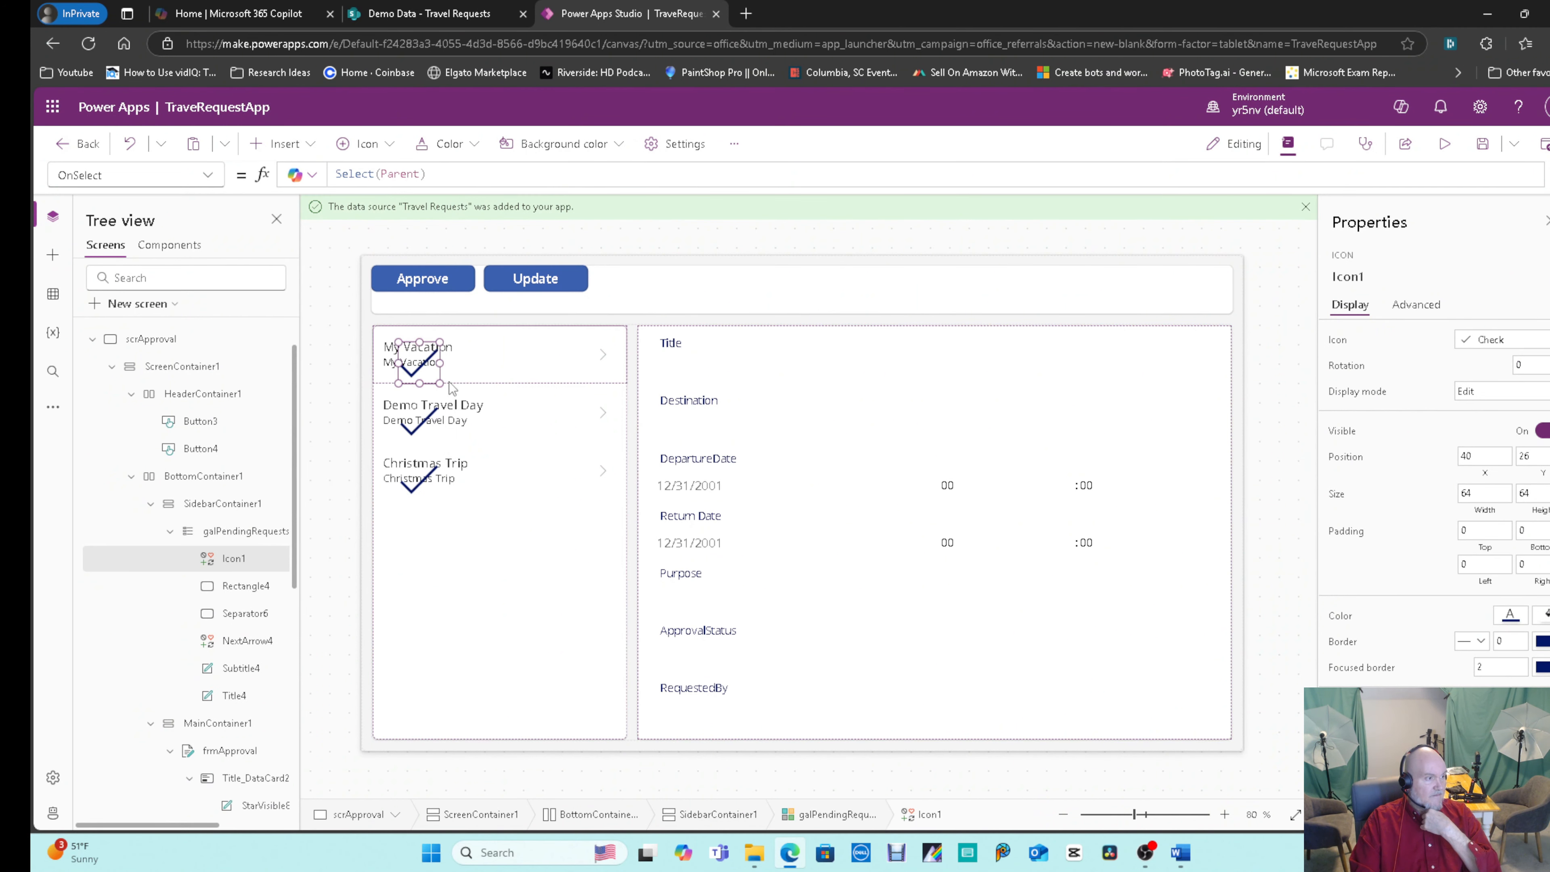
{"action": "left_click_drag", "start_coordinate": [435, 361], "coordinate": [533, 361]}
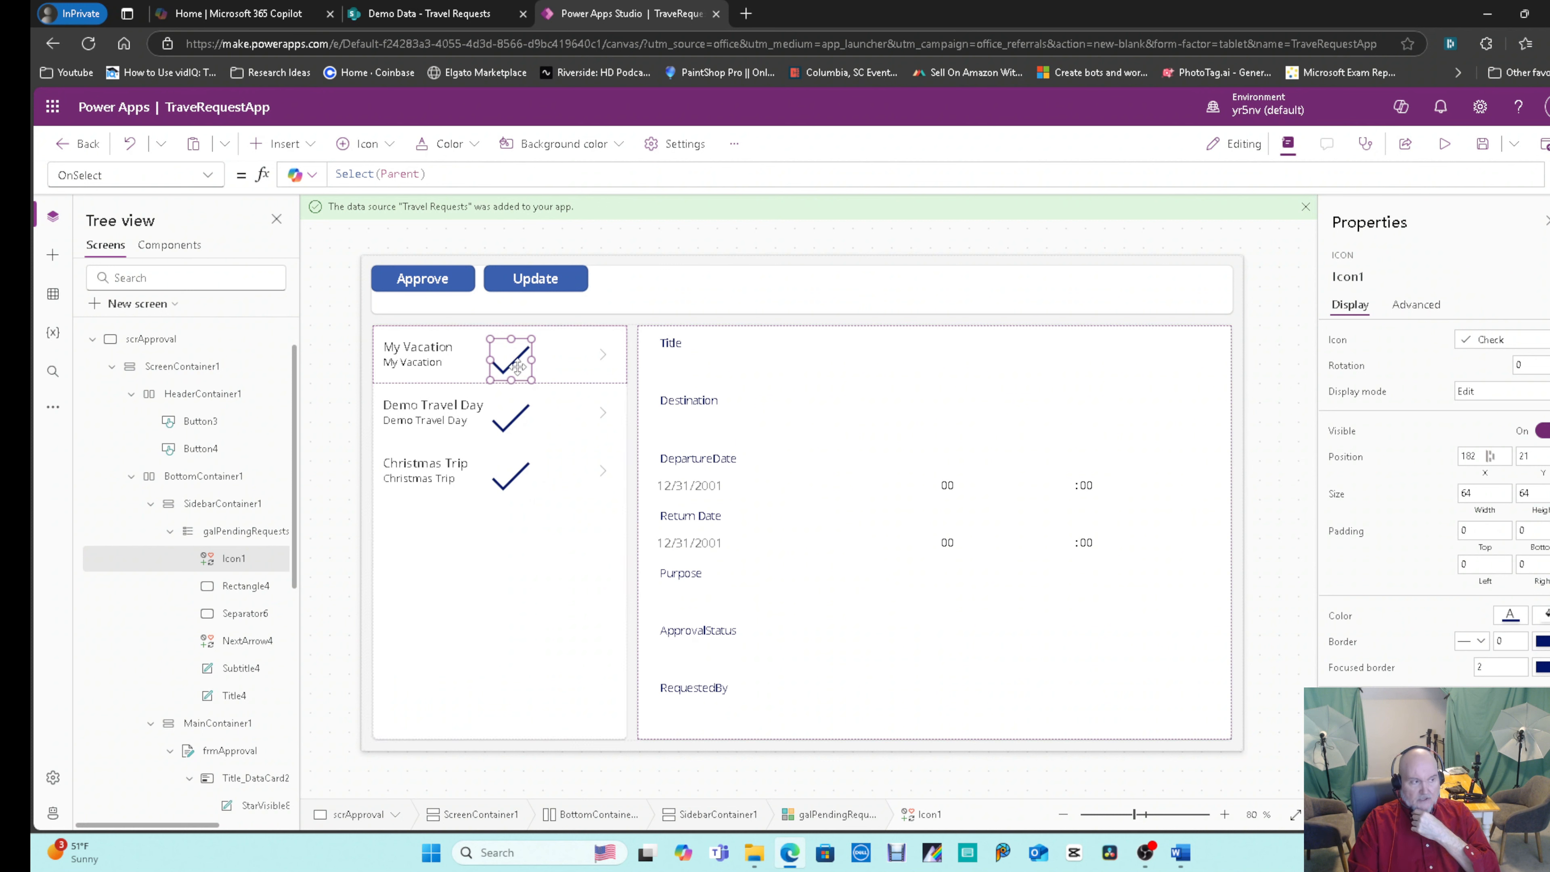
Shrink the gallery's Check icon to 30 by 35 and place it at about X 205, Y 27.
{"action": "left_click", "coordinate": [562, 371]}
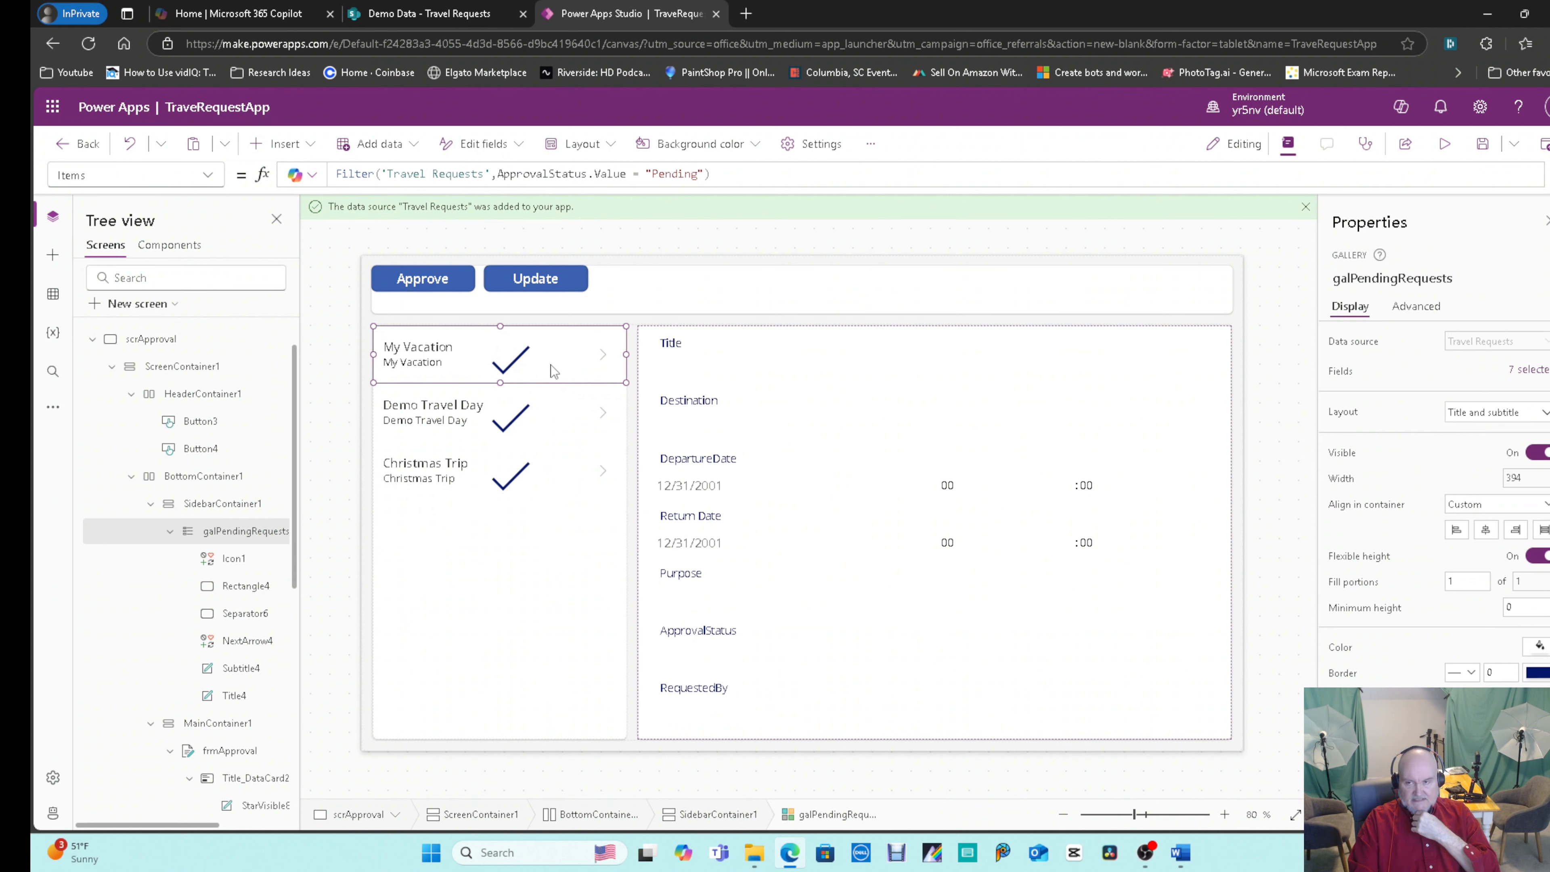
{"action": "left_click", "coordinate": [546, 433]}
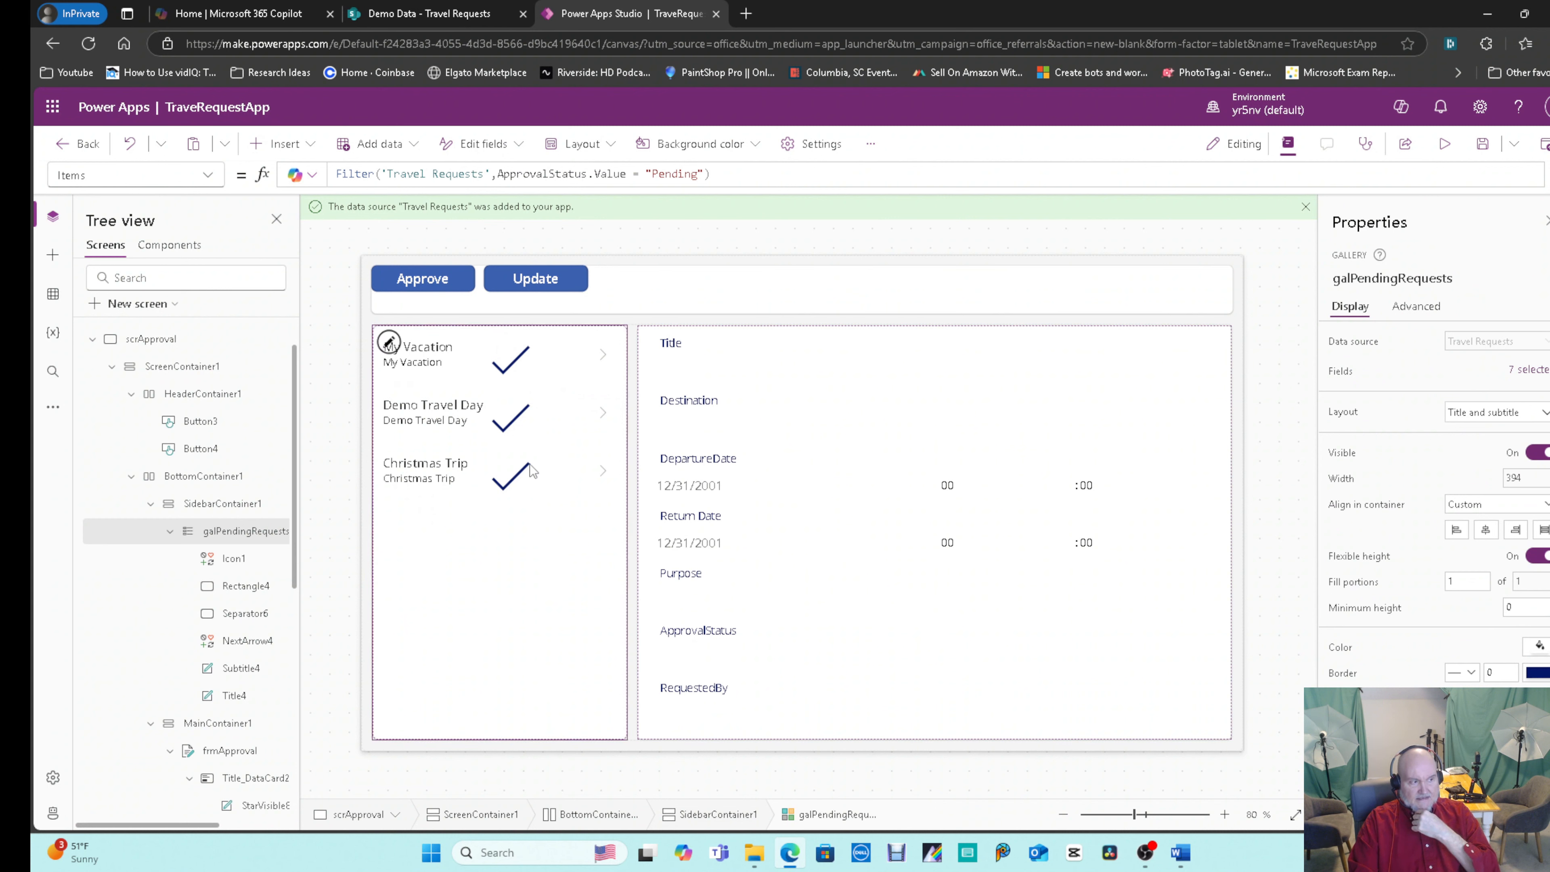
{"action": "left_click", "coordinate": [545, 359]}
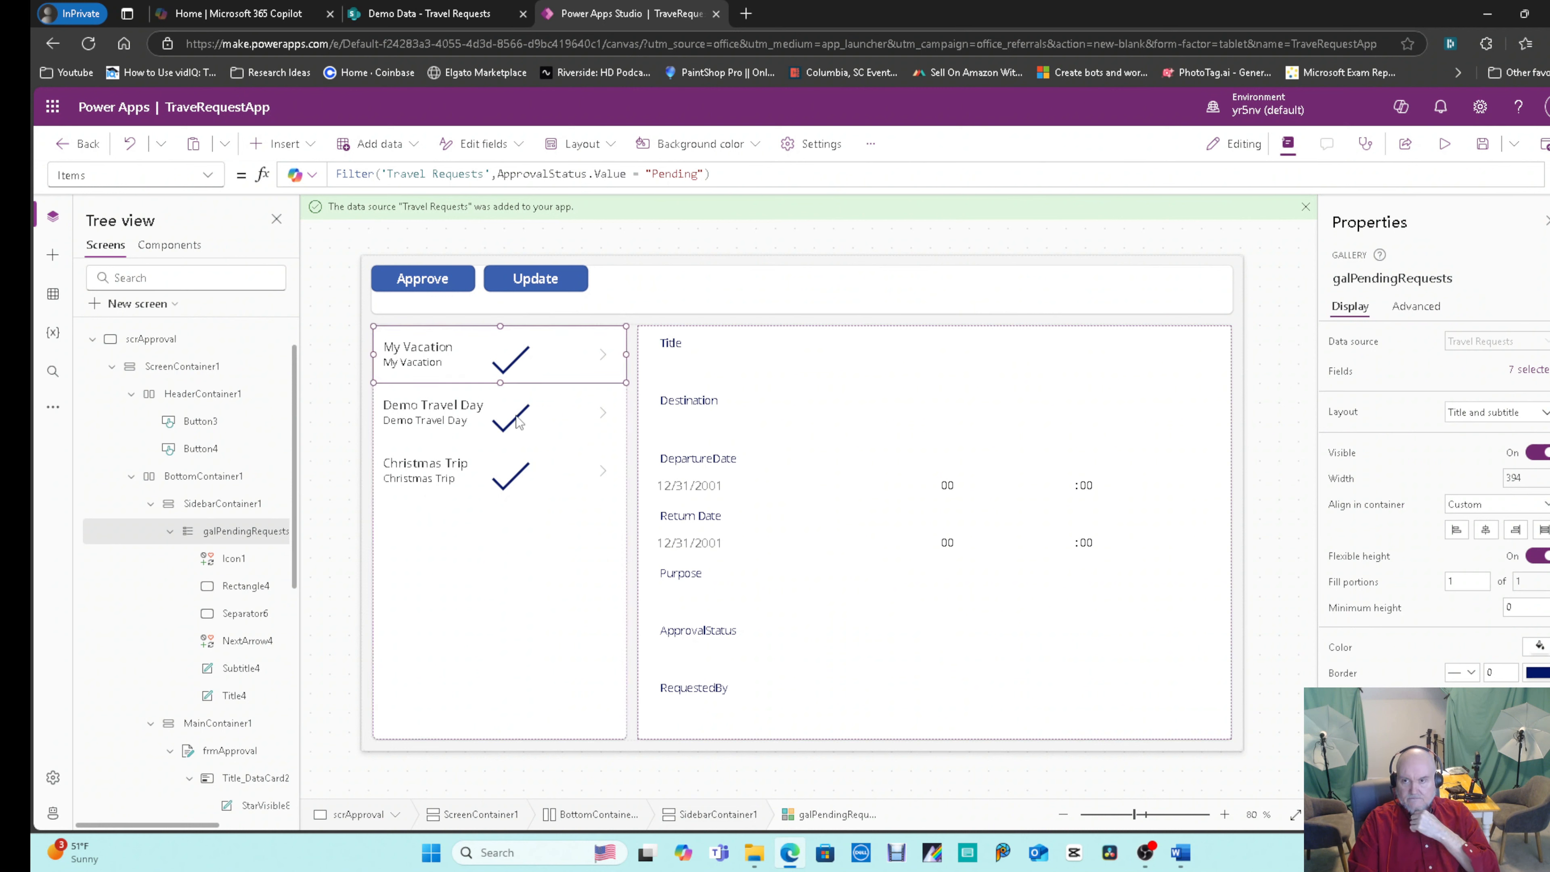
{"action": "left_click", "coordinate": [511, 358]}
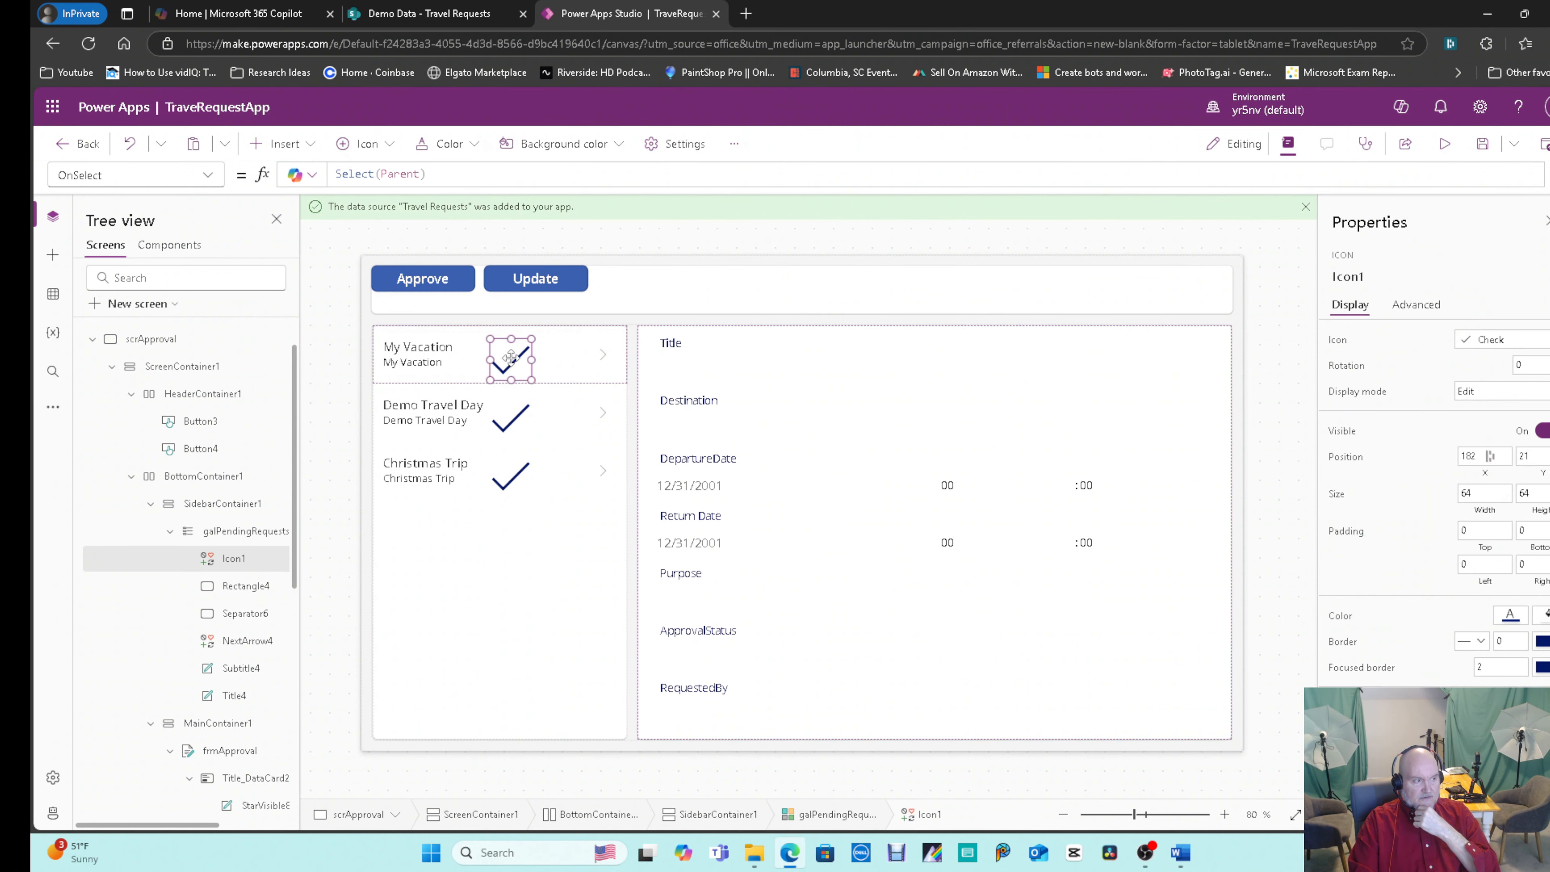
{"action": "left_click_drag", "start_coordinate": [511, 357], "coordinate": [520, 353]}
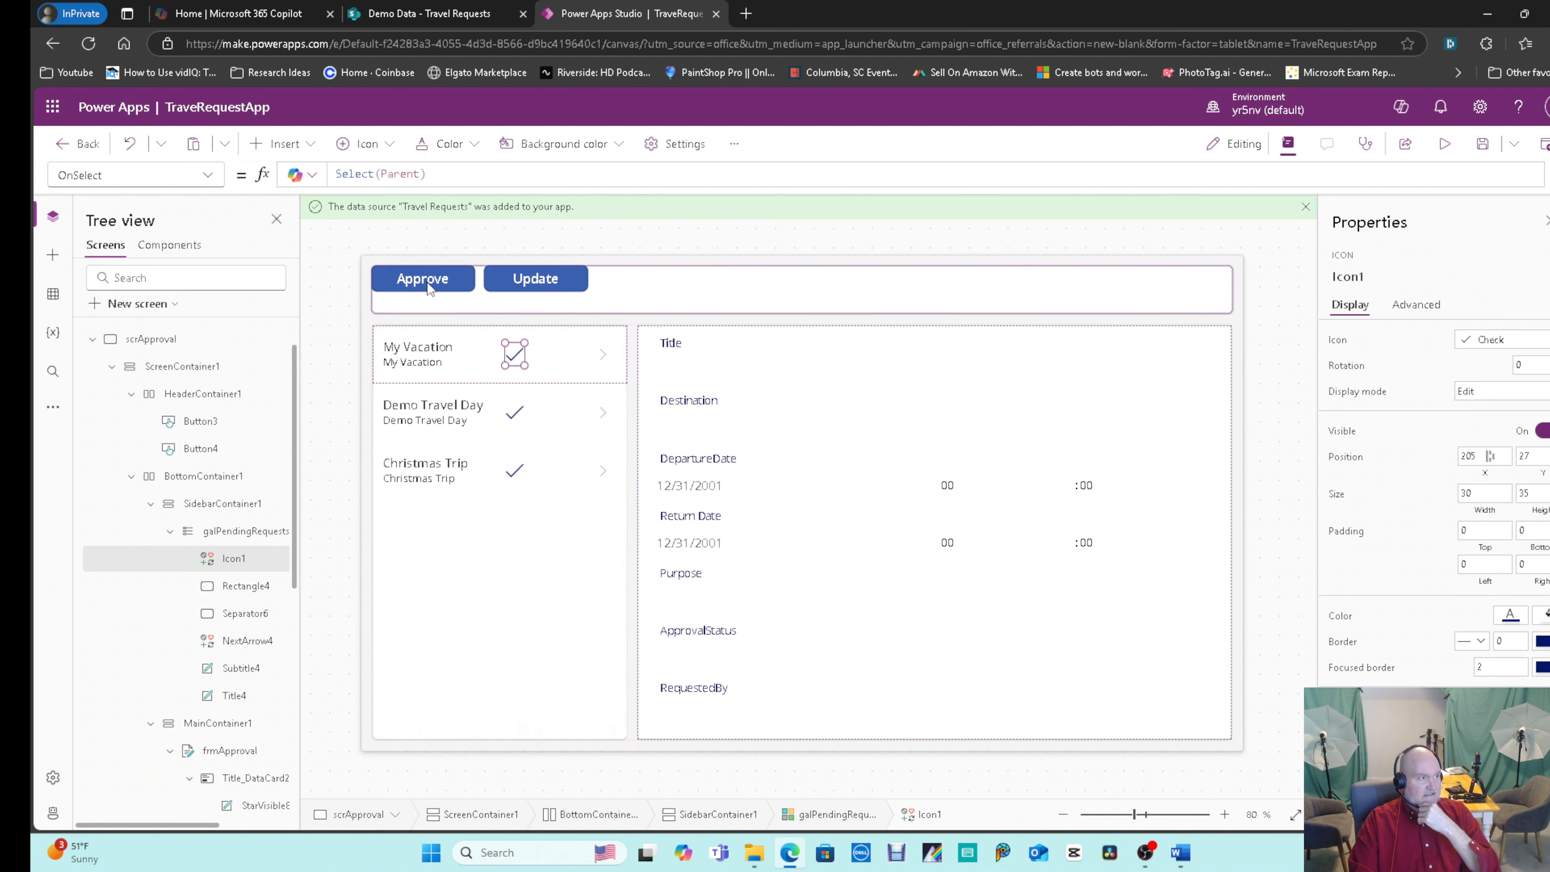
With the gallery item template selected, search the insertable controls for "x" and "stop".
{"action": "left_click", "coordinate": [550, 371]}
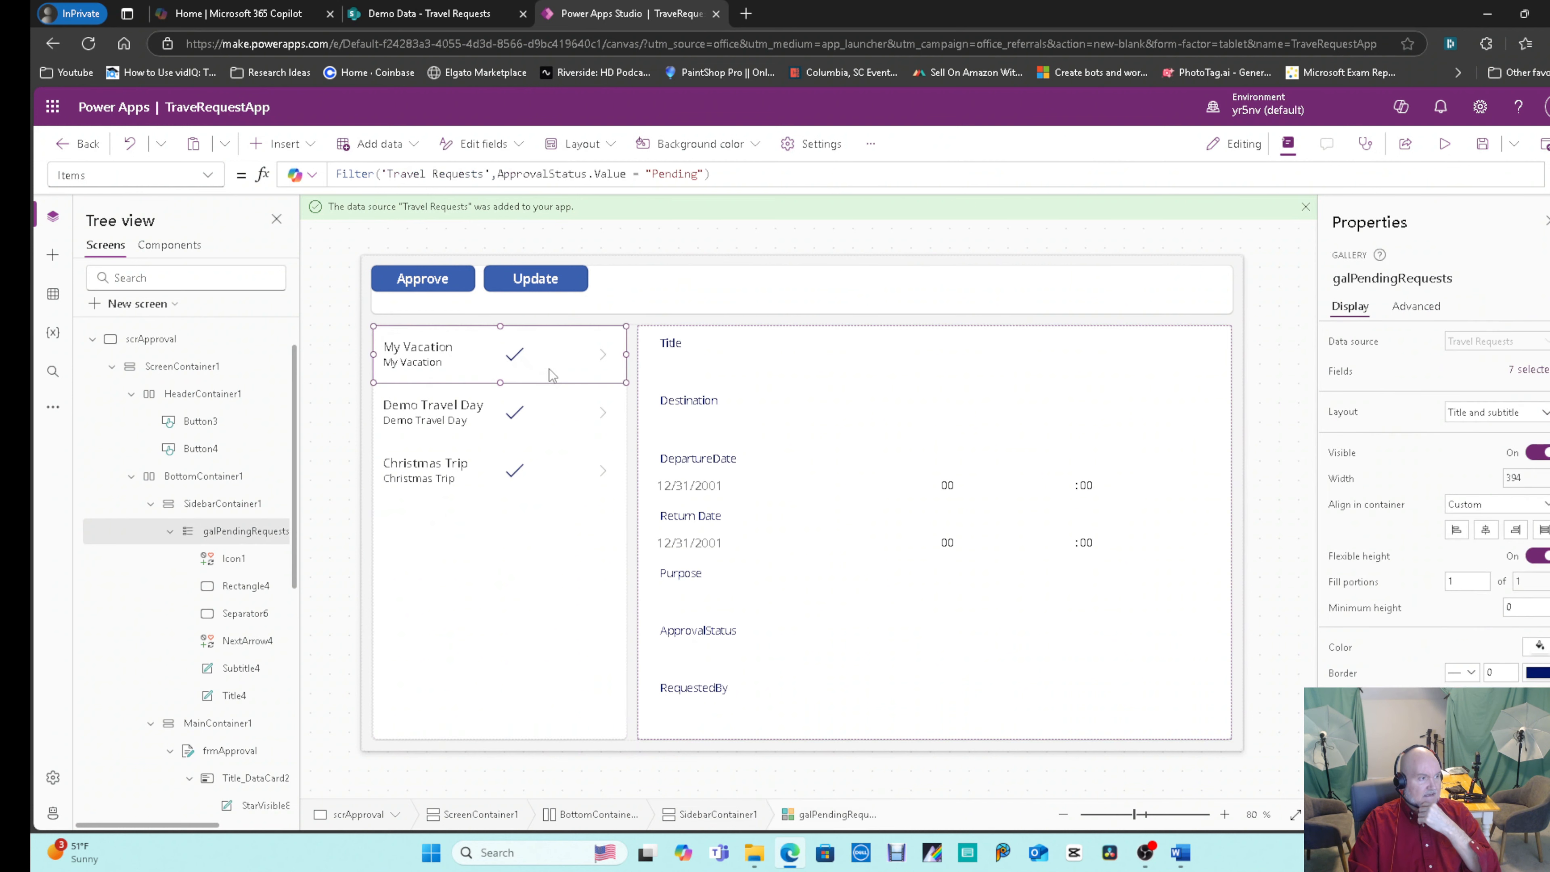
{"action": "left_click", "coordinate": [278, 144]}
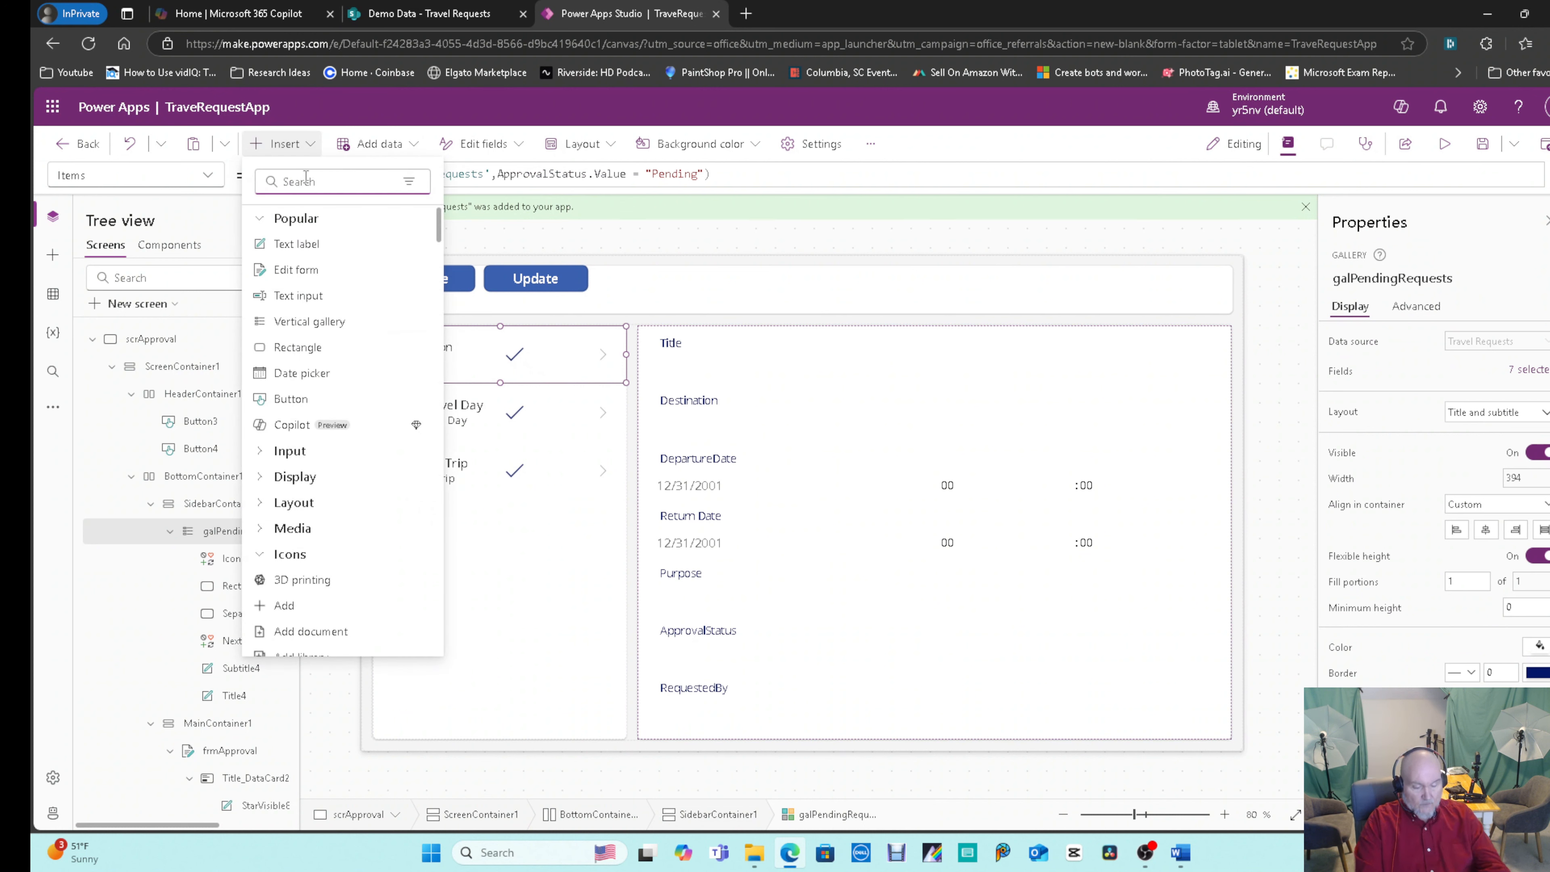
{"action": "type", "text": "x"}
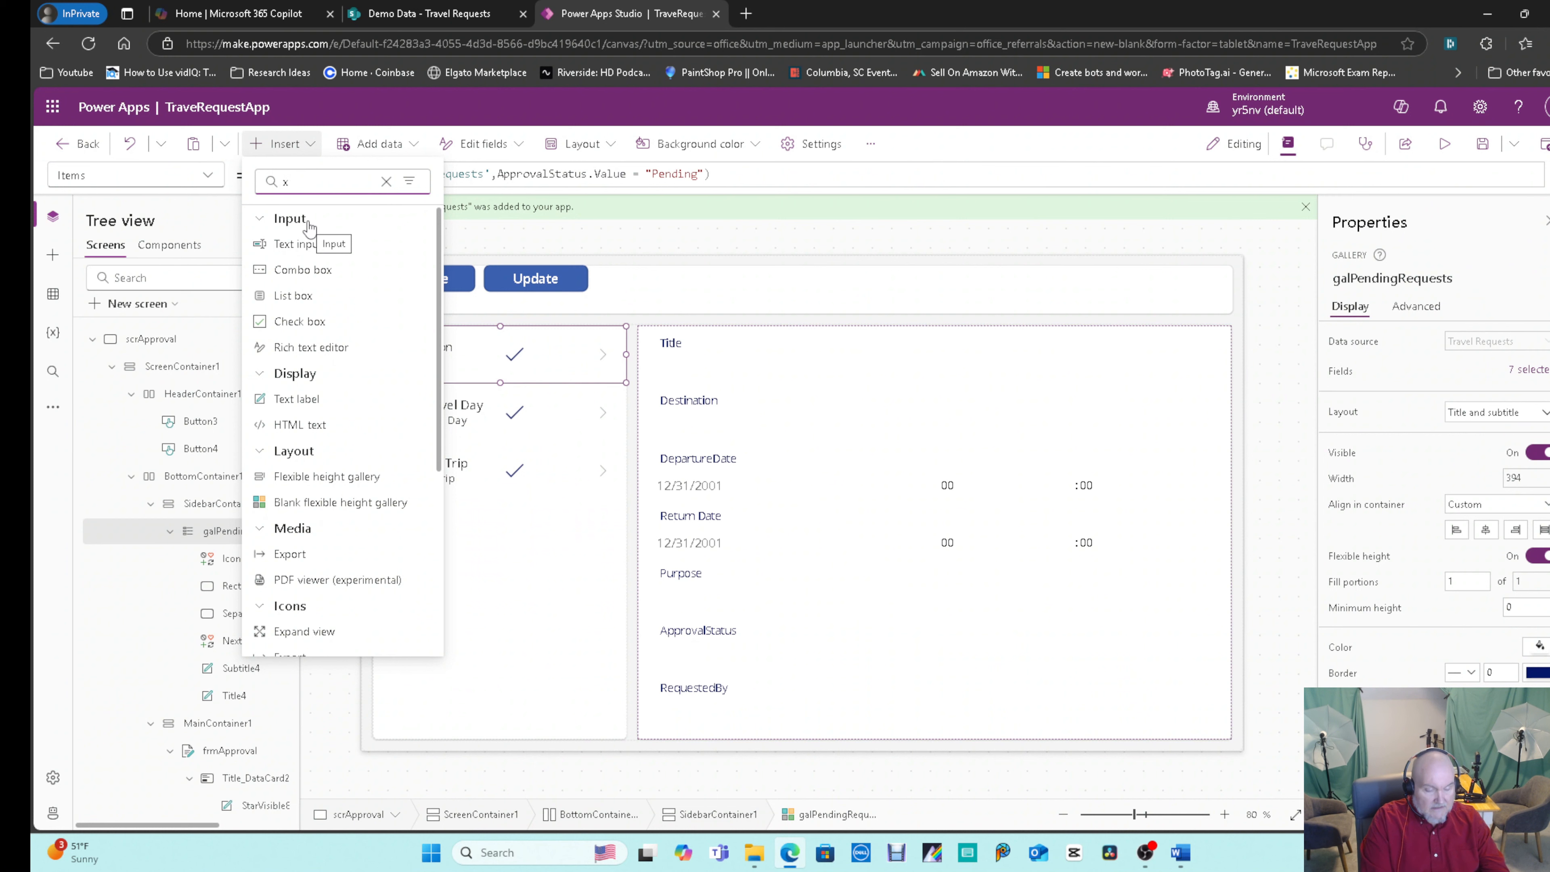
{"action": "key", "text": "BackSpace"}
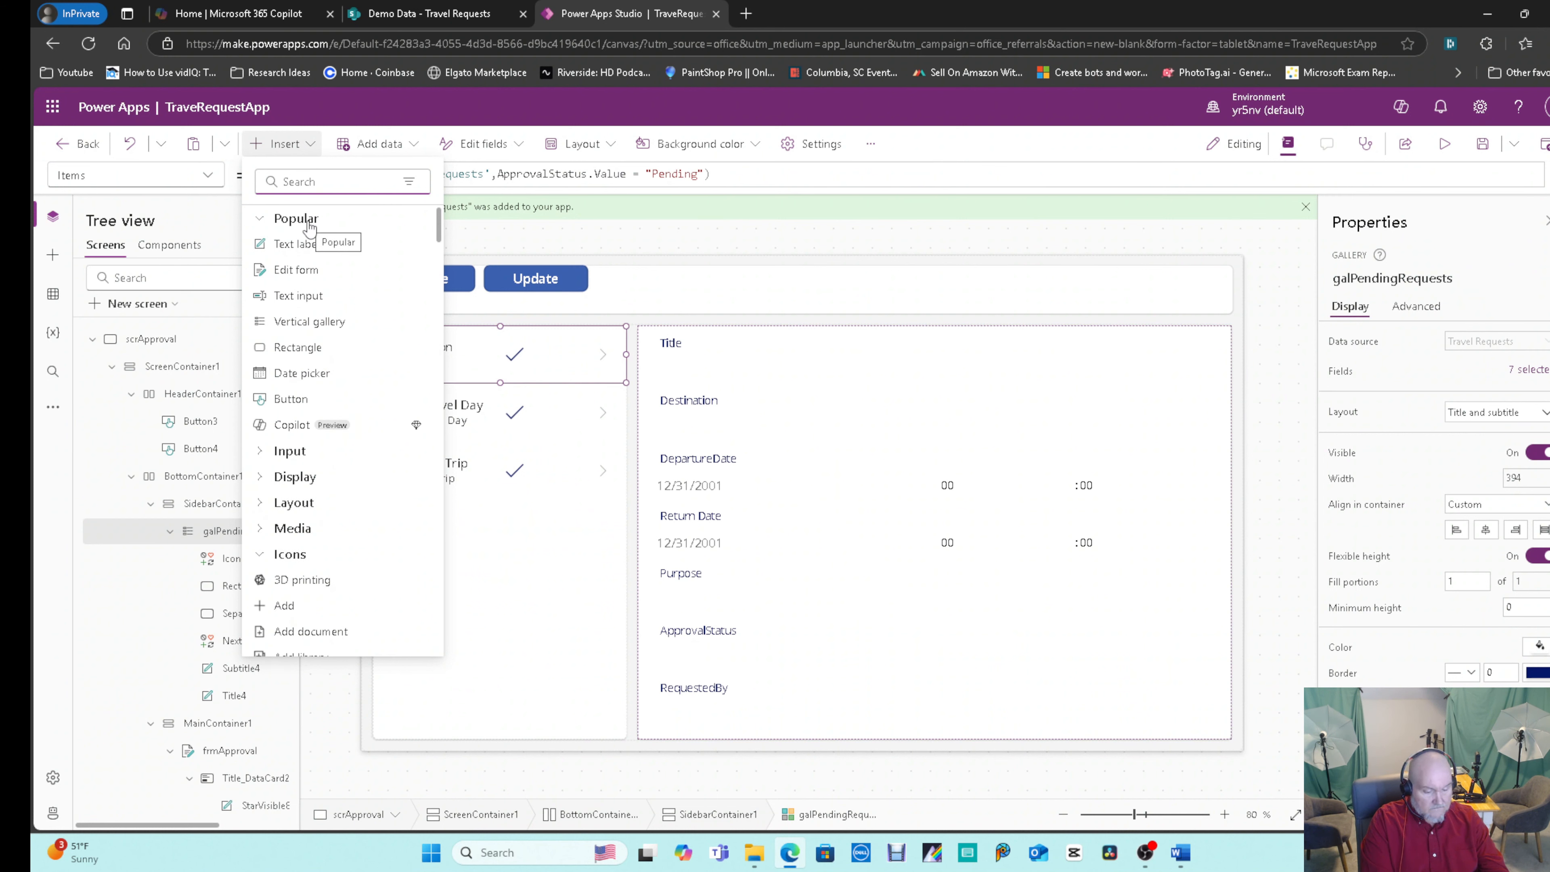
{"action": "type", "text": "stop"}
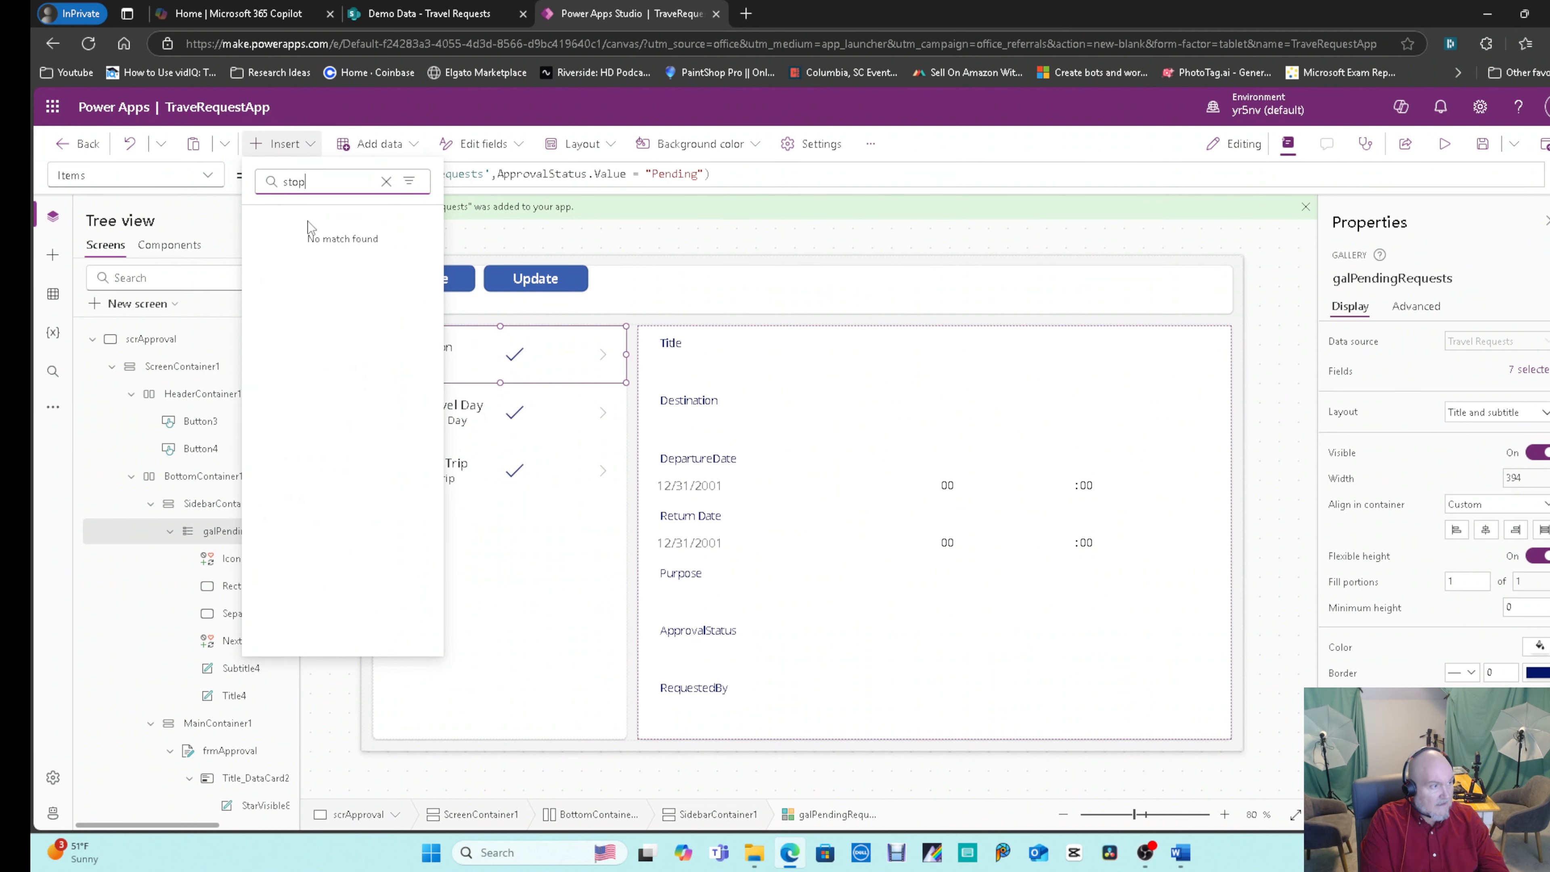
{"action": "key", "text": "BackSpace"}
{"action": "key", "text": "BackSpace"}
{"action": "key", "text": "BackSpace"}
{"action": "key", "text": "BackSpace"}
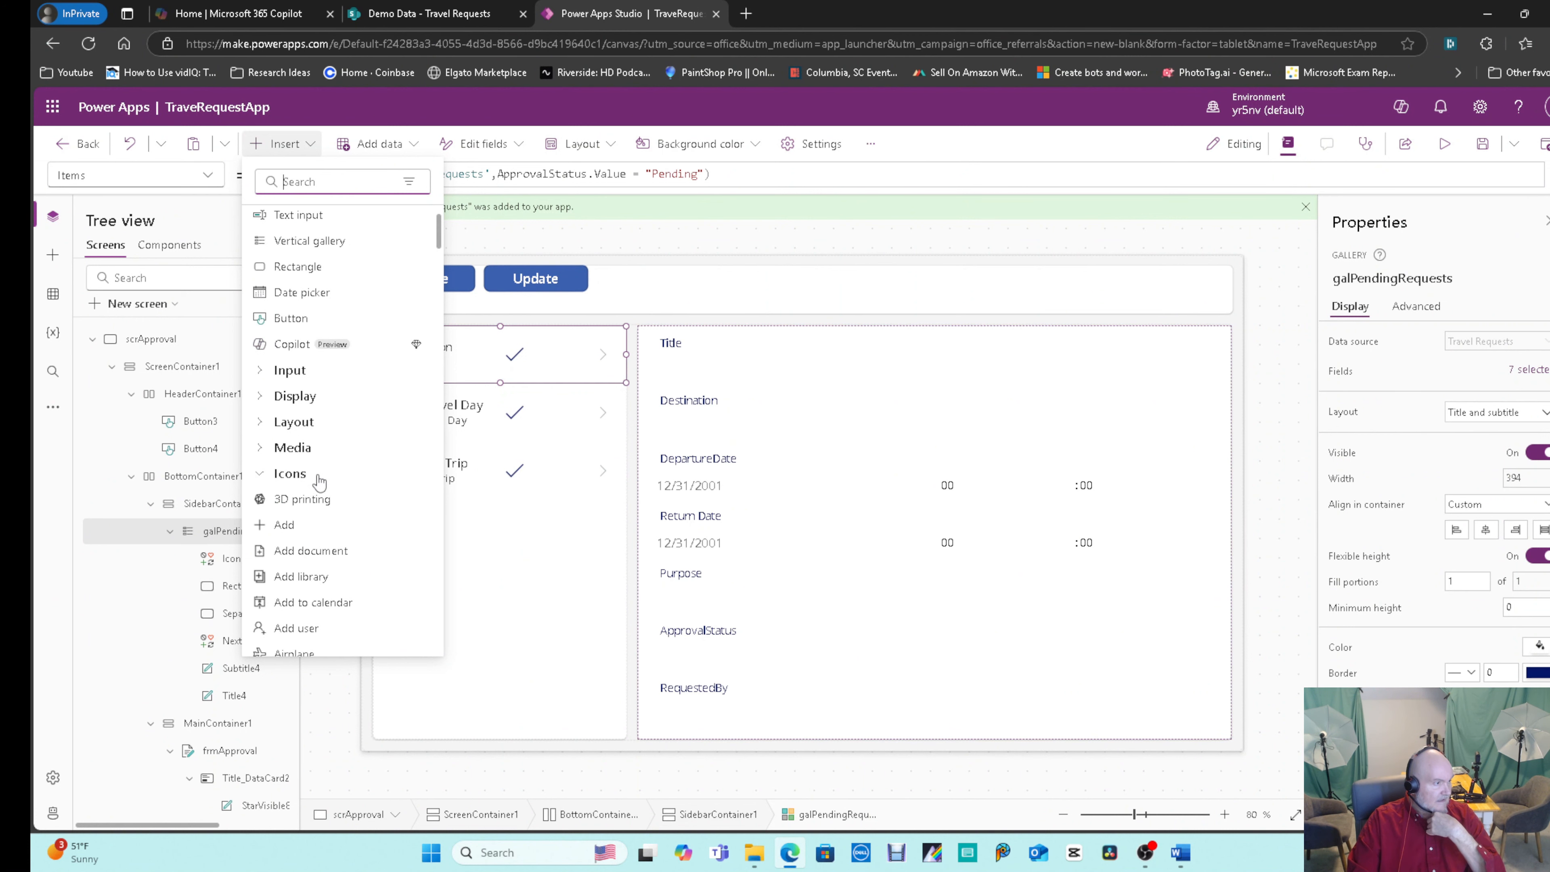
Insert a Cancel icon into the gallery item template and place it beside the Check icon at about X 251, Y 13.
{"action": "scroll", "coordinate": [320, 482], "scroll_direction": "down", "scroll_amount": 3}
{"action": "scroll", "coordinate": [320, 483], "scroll_direction": "down", "scroll_amount": 5}
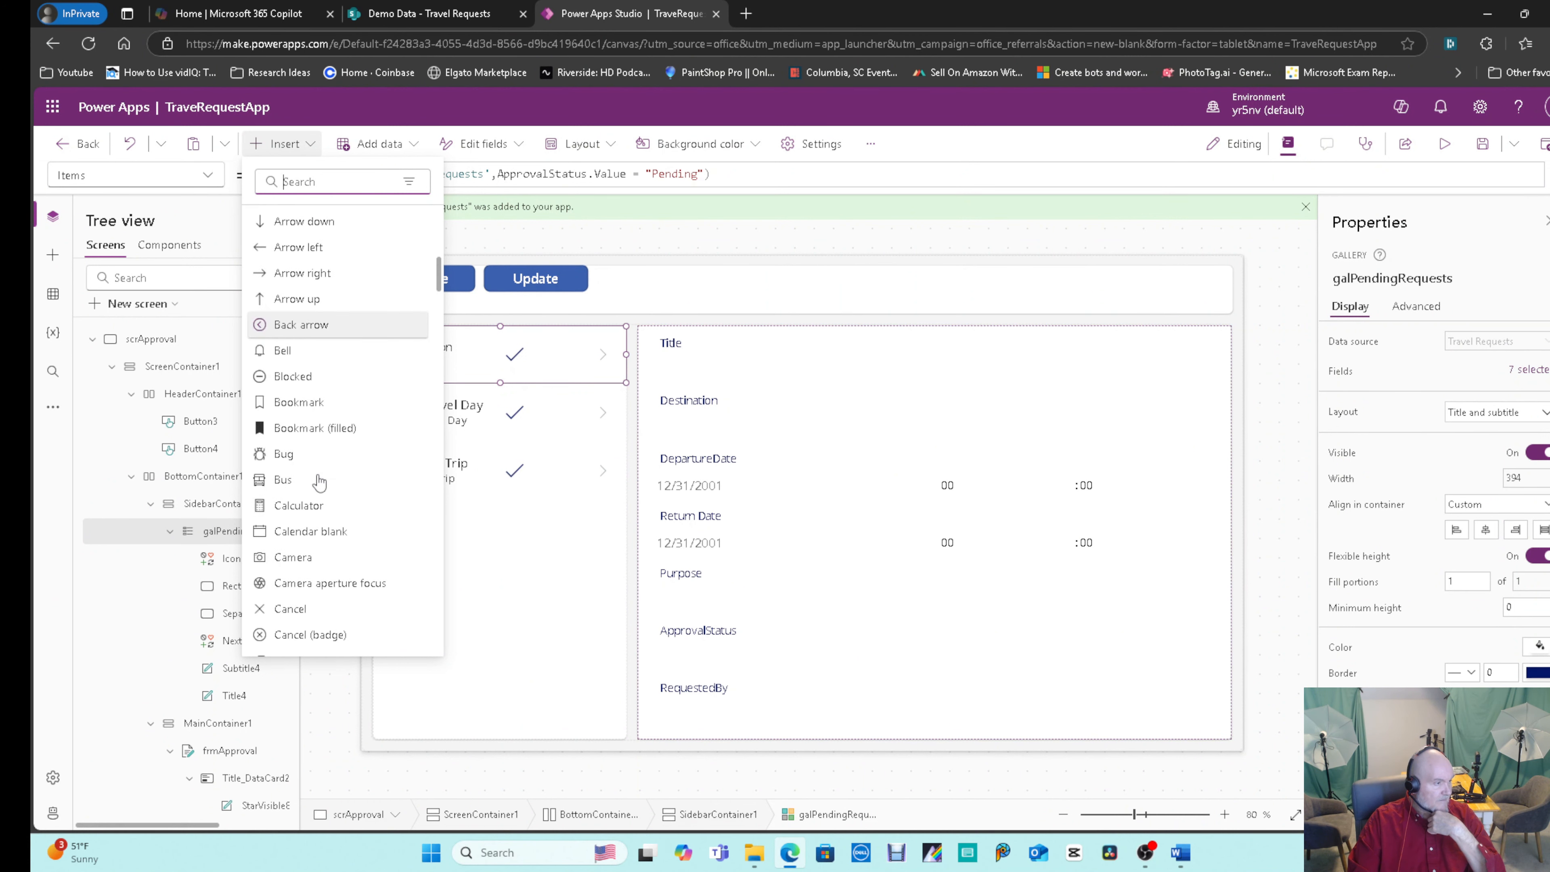
{"action": "left_click", "coordinate": [296, 528]}
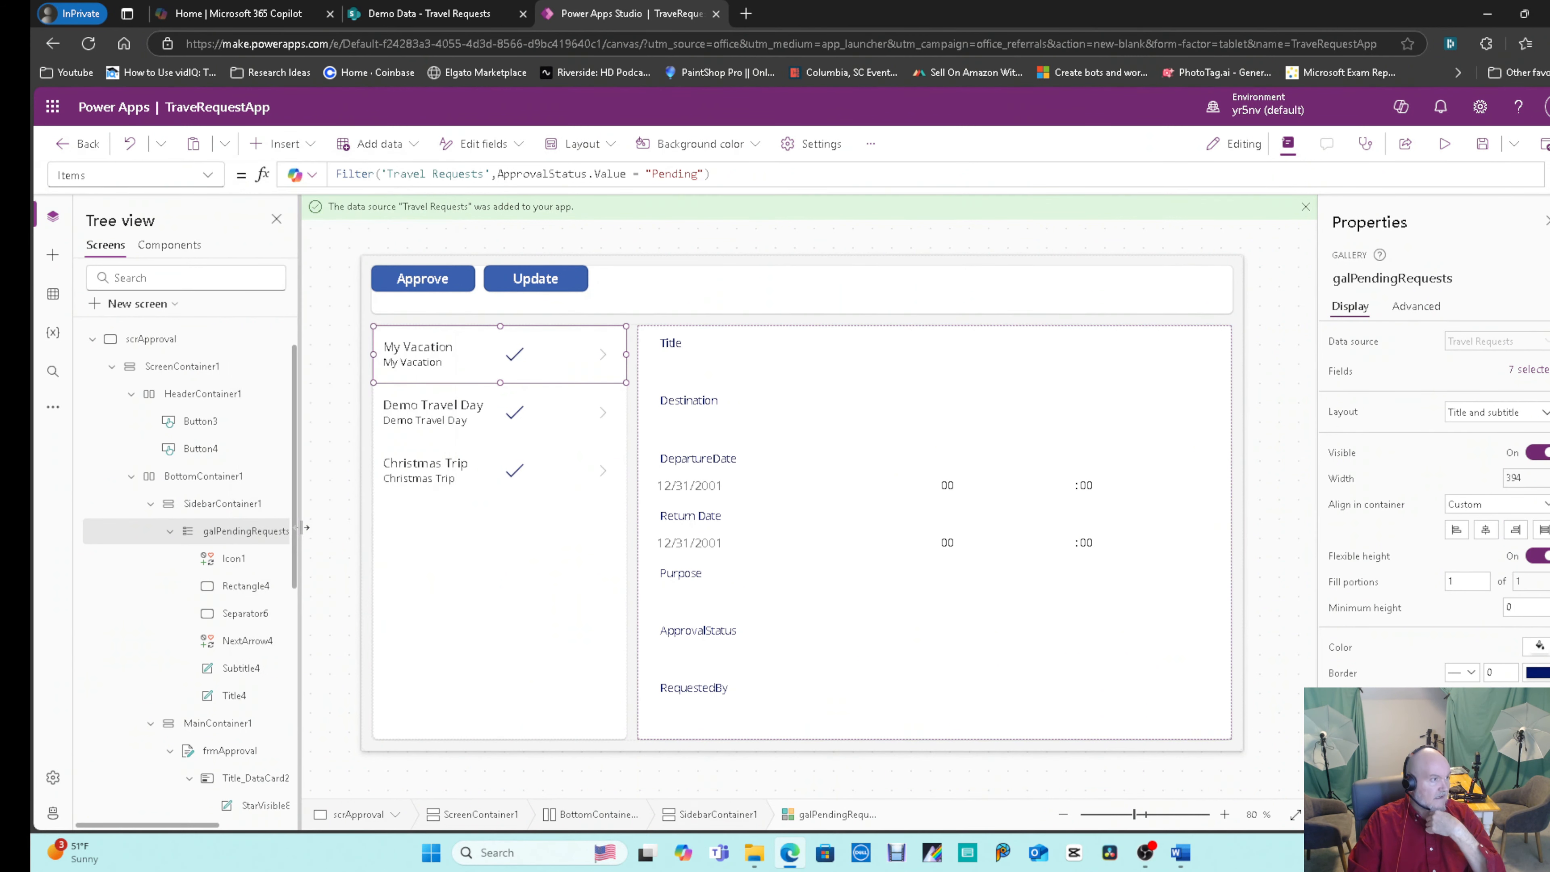
{"action": "left_click_drag", "start_coordinate": [436, 367], "coordinate": [577, 359]}
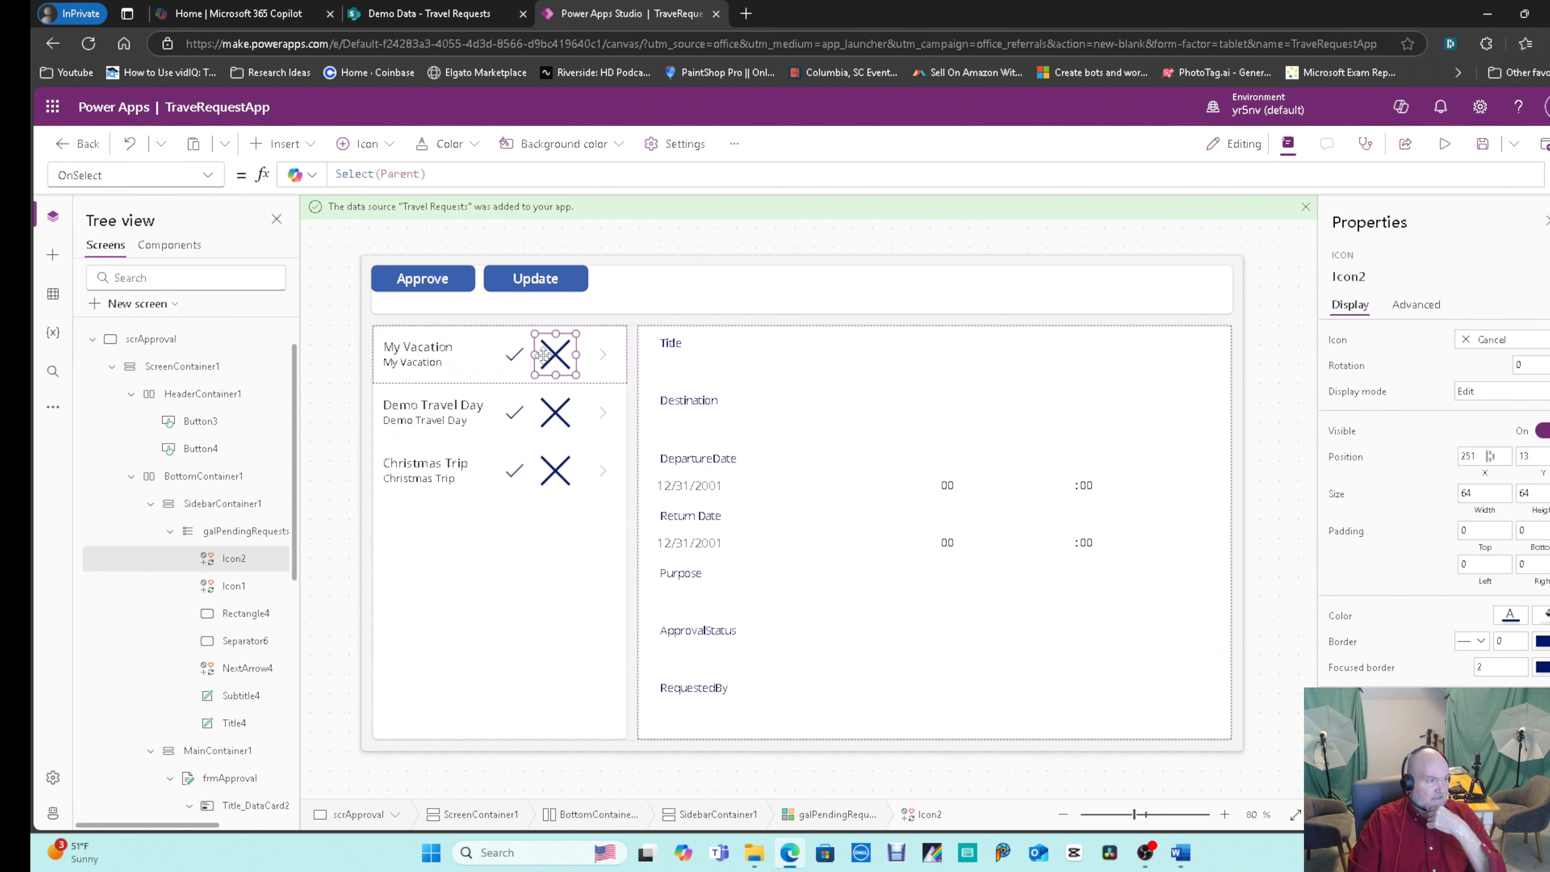
Resize the gallery's Cancel icon to 30 by 35 and align it with the Check icon at about X 253, Y 27.
{"action": "left_click", "coordinate": [516, 359]}
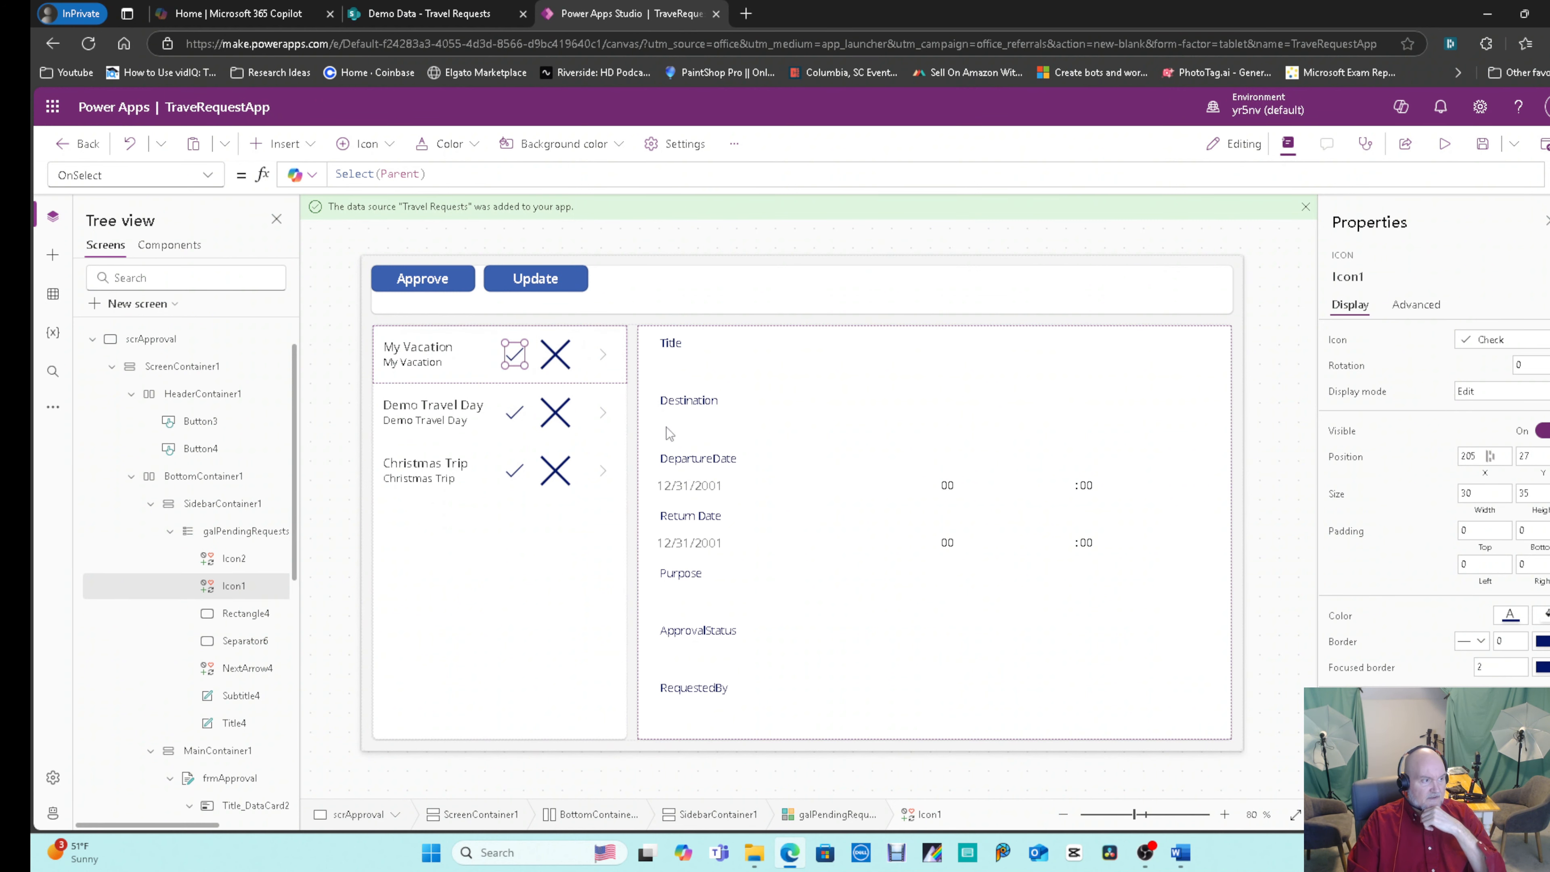
{"action": "left_click", "coordinate": [556, 356]}
{"action": "left_click", "coordinate": [1471, 492]}
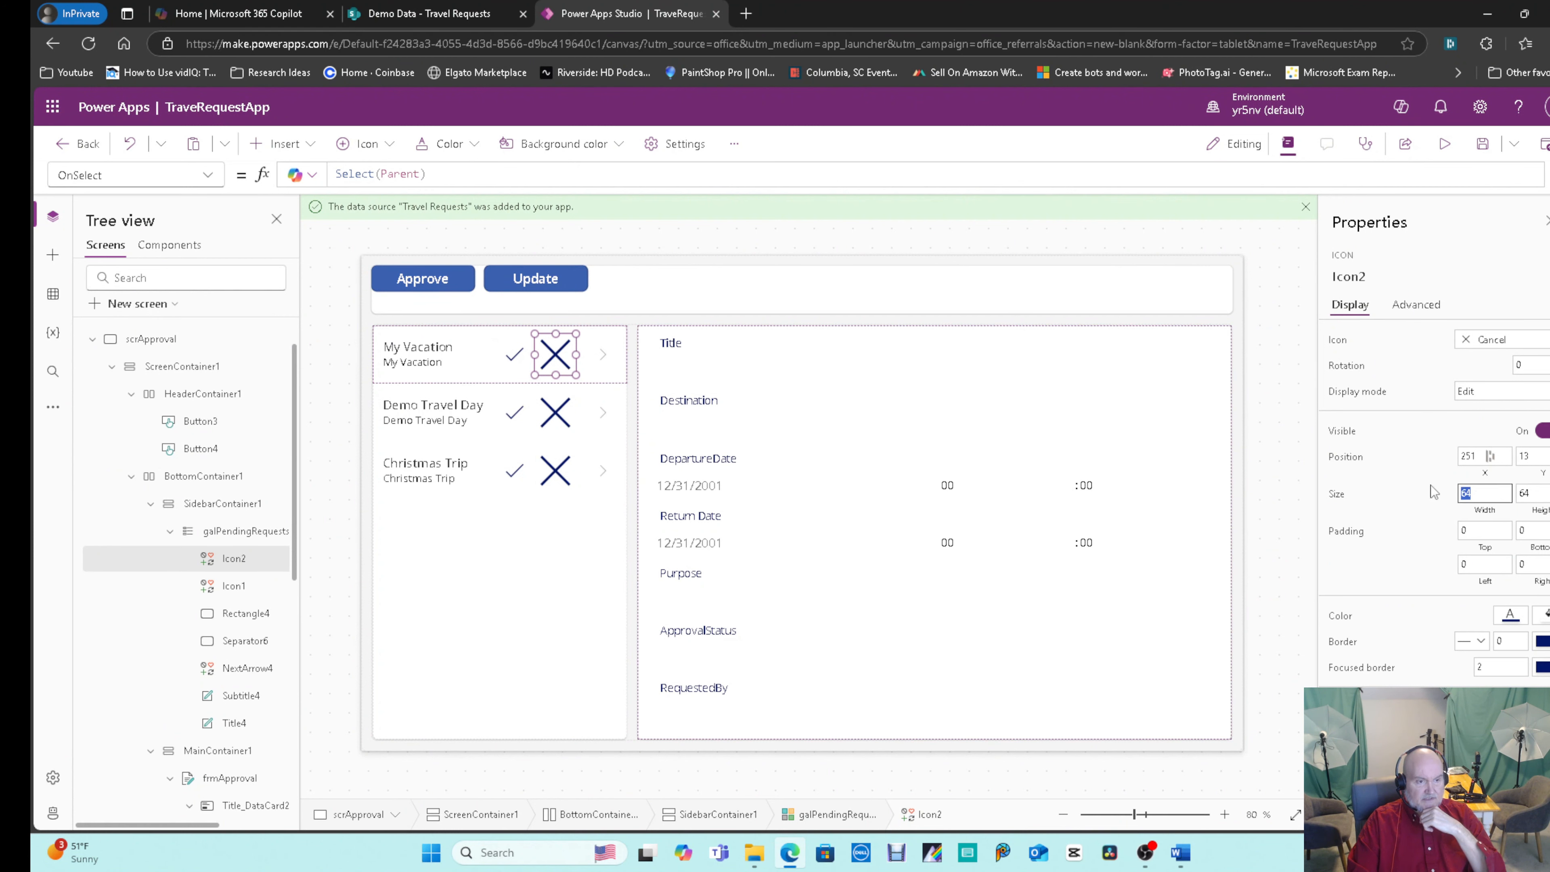
{"action": "type", "text": "30"}
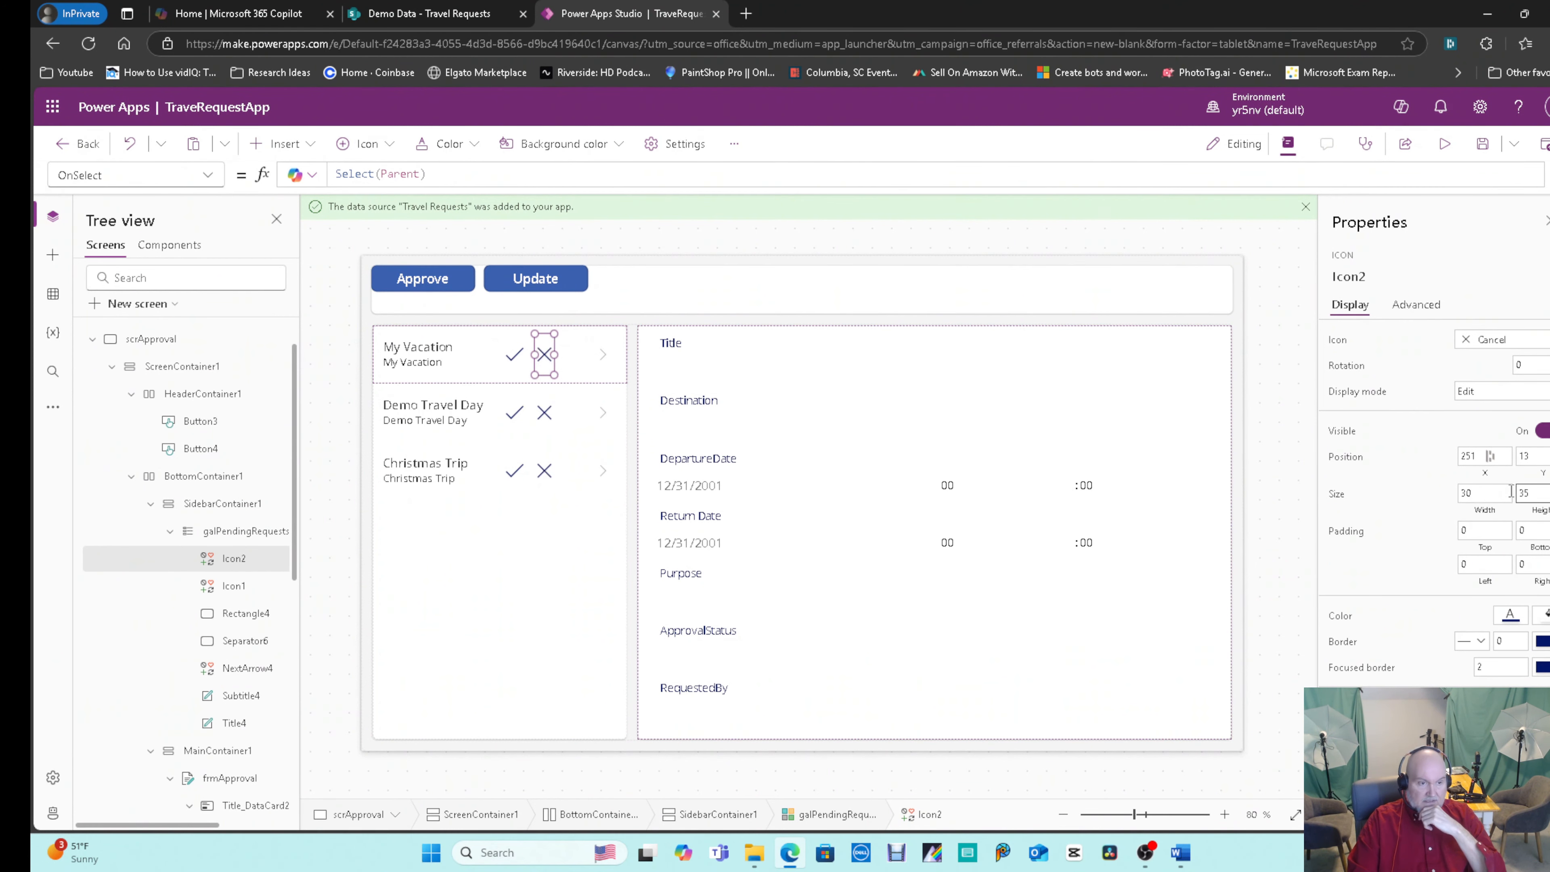
{"action": "key", "text": "Tab"}
{"action": "type", "text": "35"}
{"action": "left_click_drag", "start_coordinate": [544, 346], "coordinate": [542, 356]}
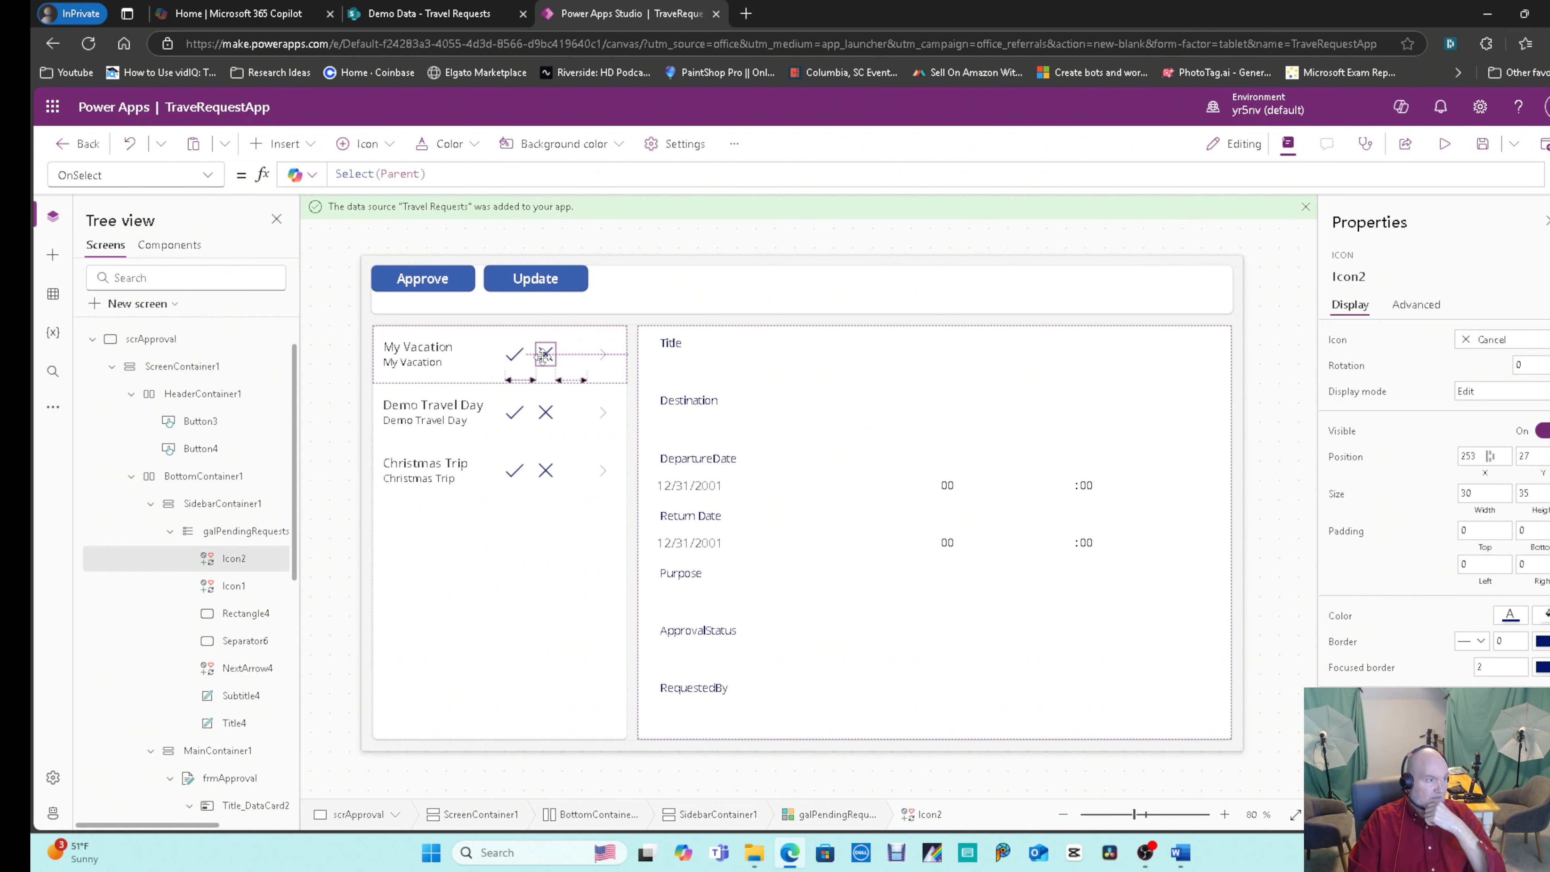
{"action": "left_click", "coordinate": [817, 239]}
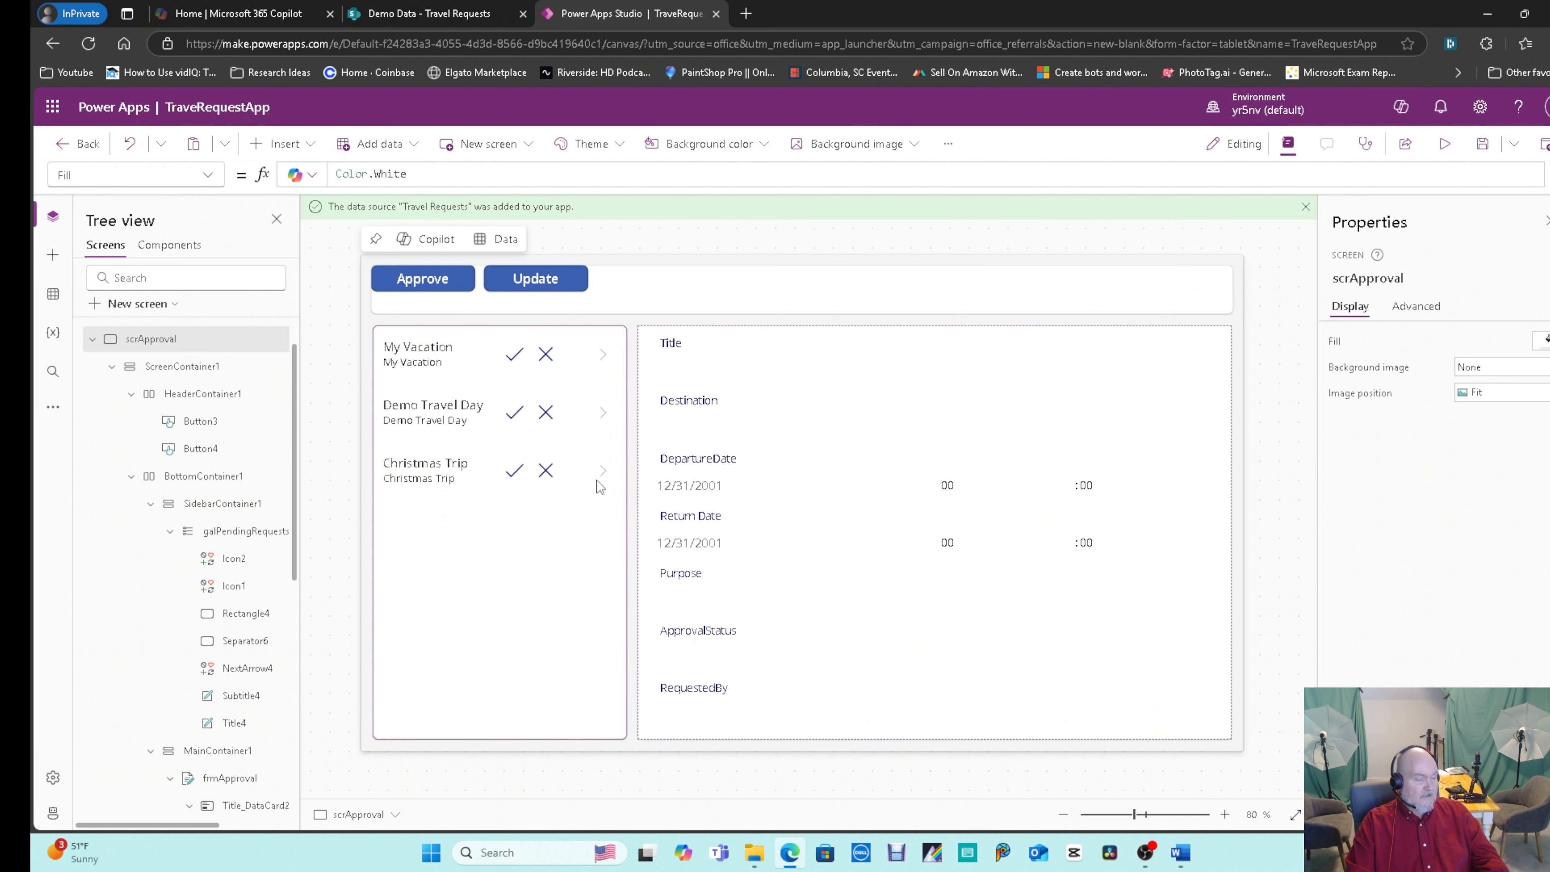
Append a Patch call on the 'Travel Requests' data source after Select(Parent) in the Check icon's OnSelect formula.
{"action": "left_click", "coordinate": [511, 361]}
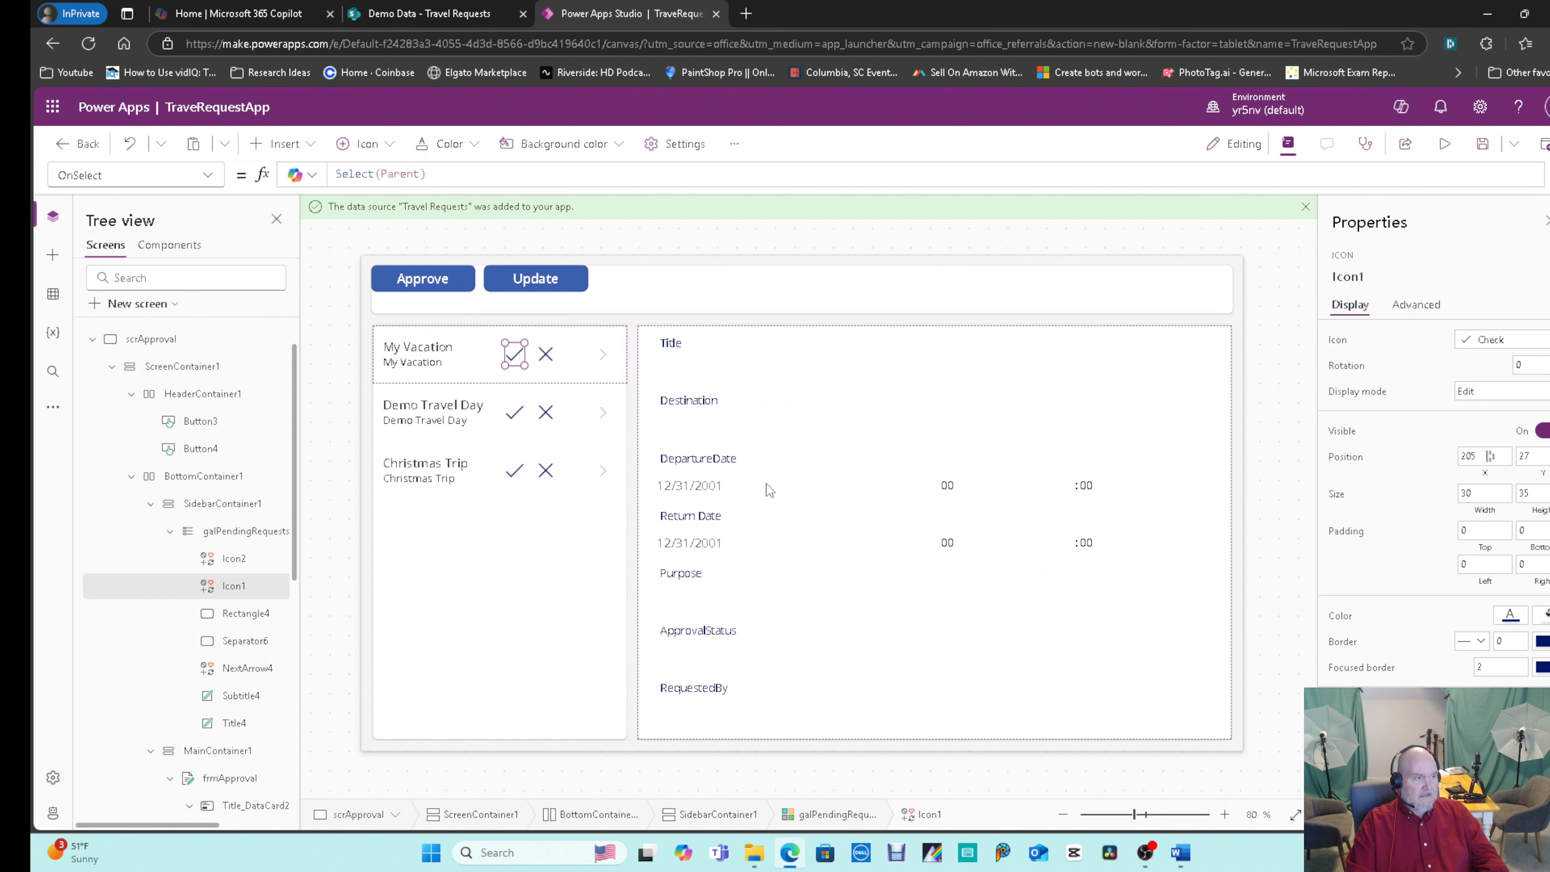
{"action": "left_click", "coordinate": [451, 176]}
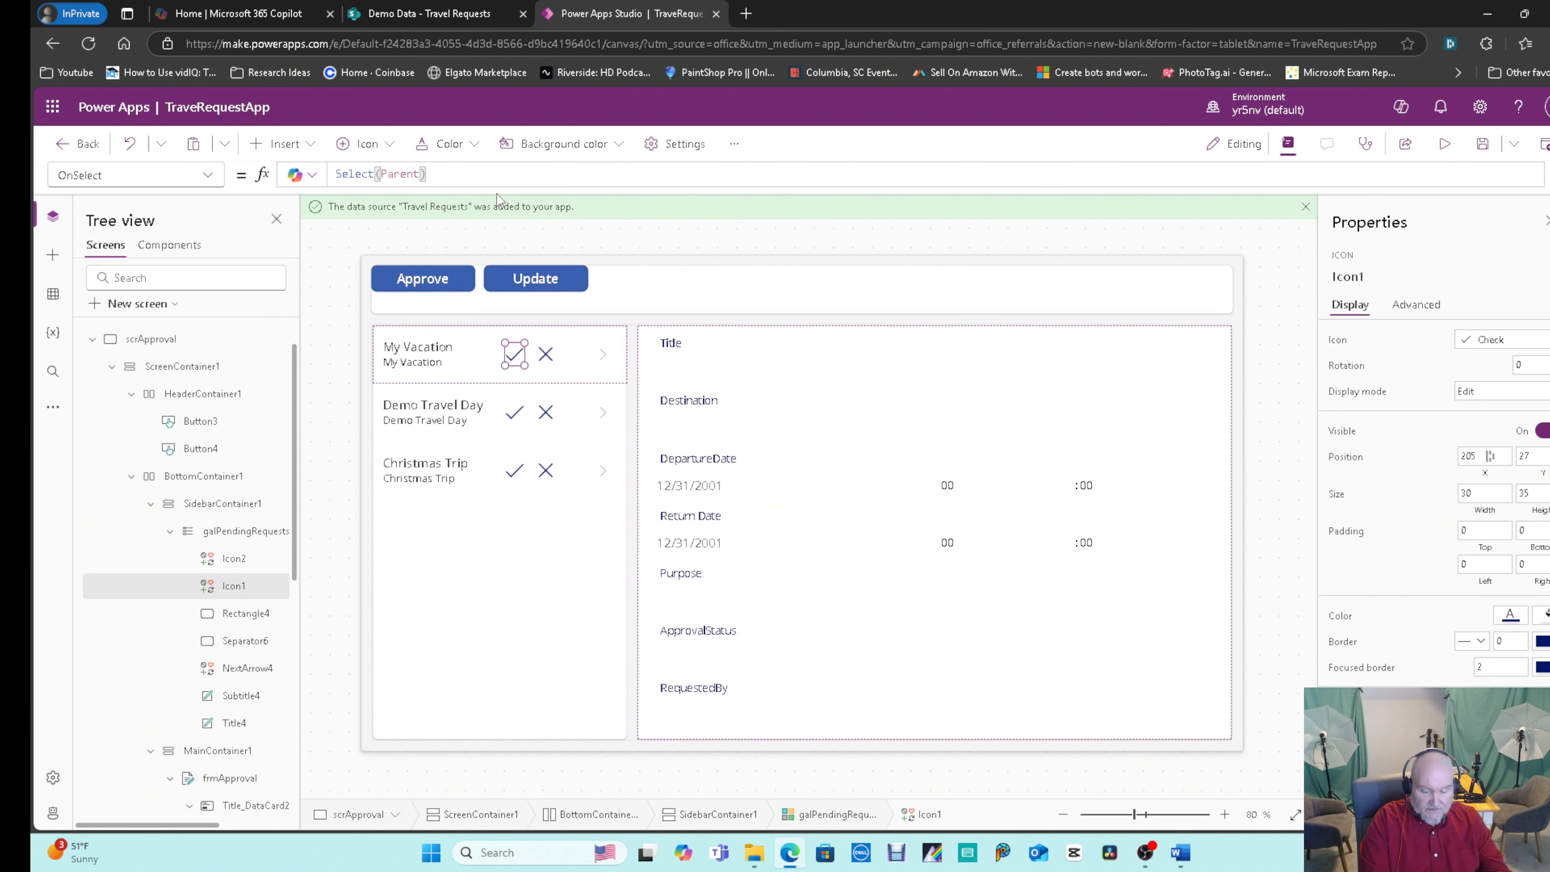
{"action": "type", "text": ";"}
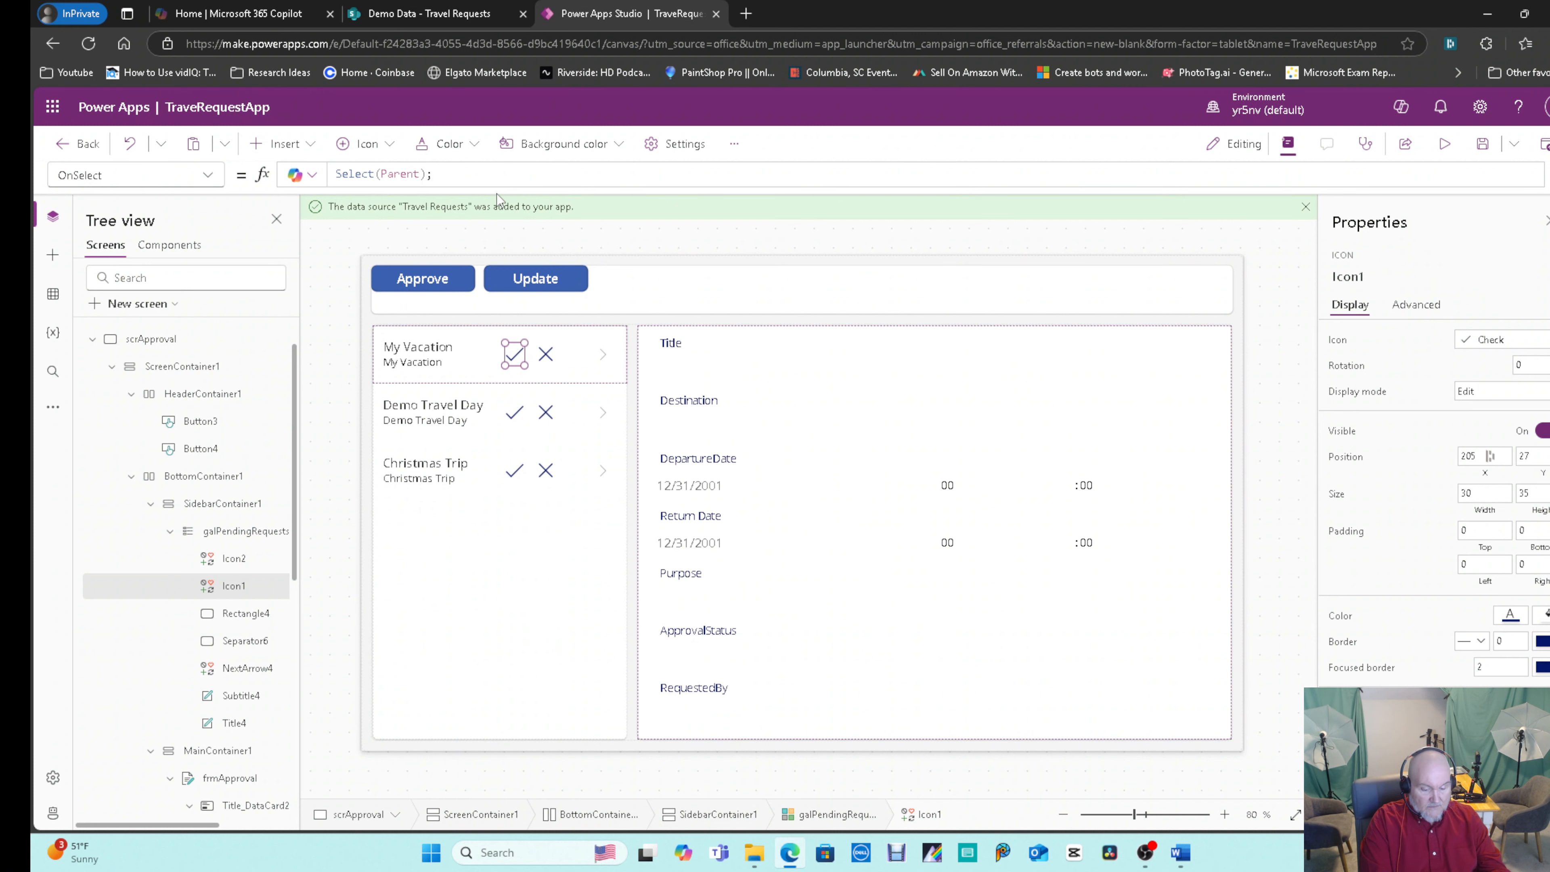
{"action": "type", "text": "Patvh"}
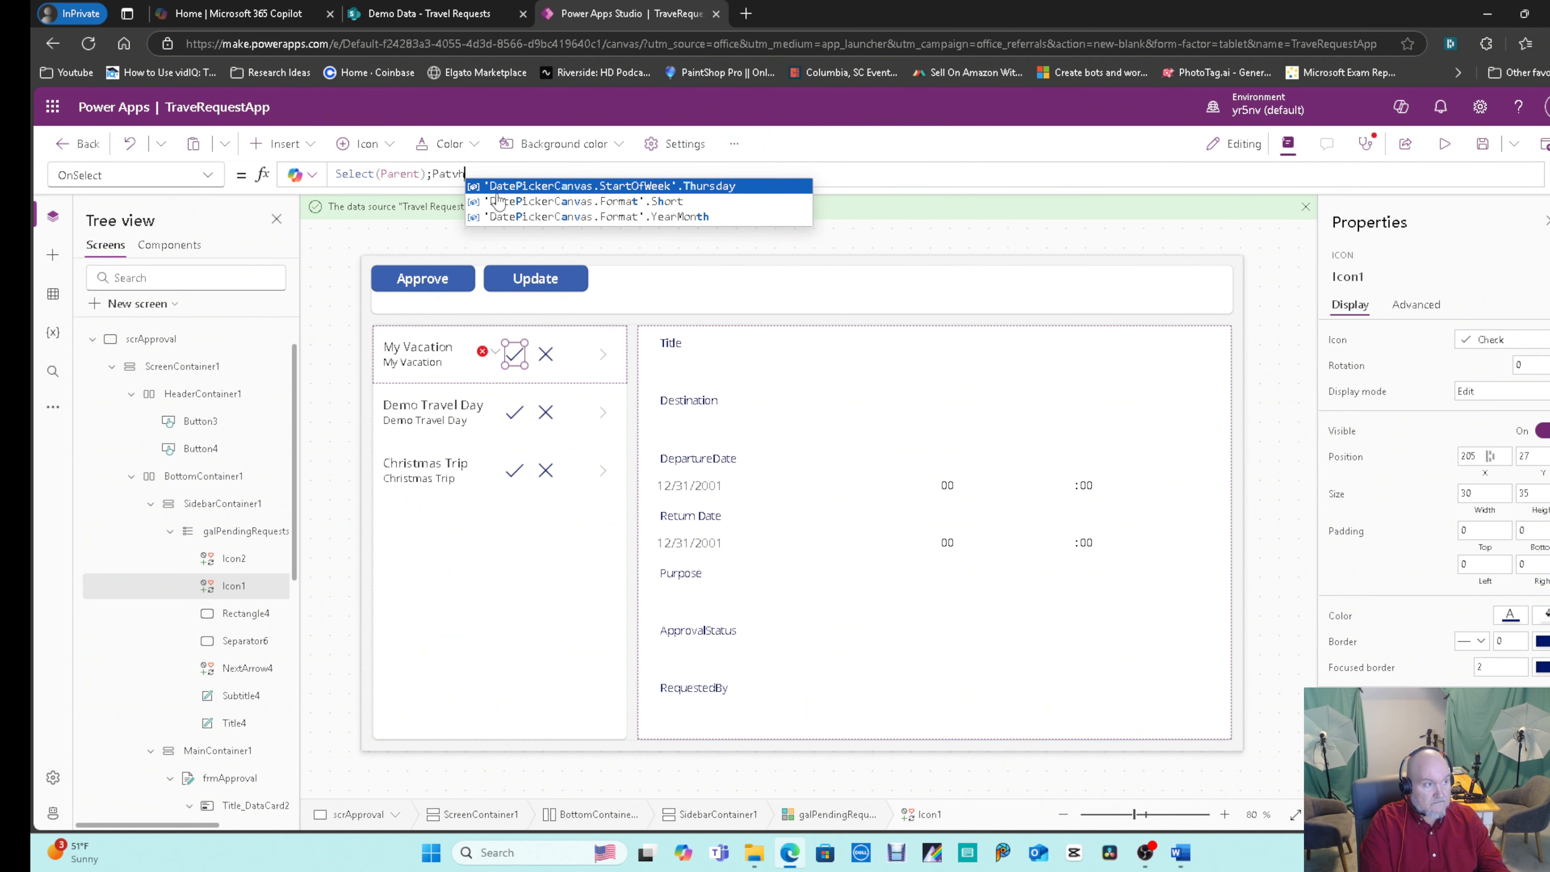
{"action": "type", "text": "("}
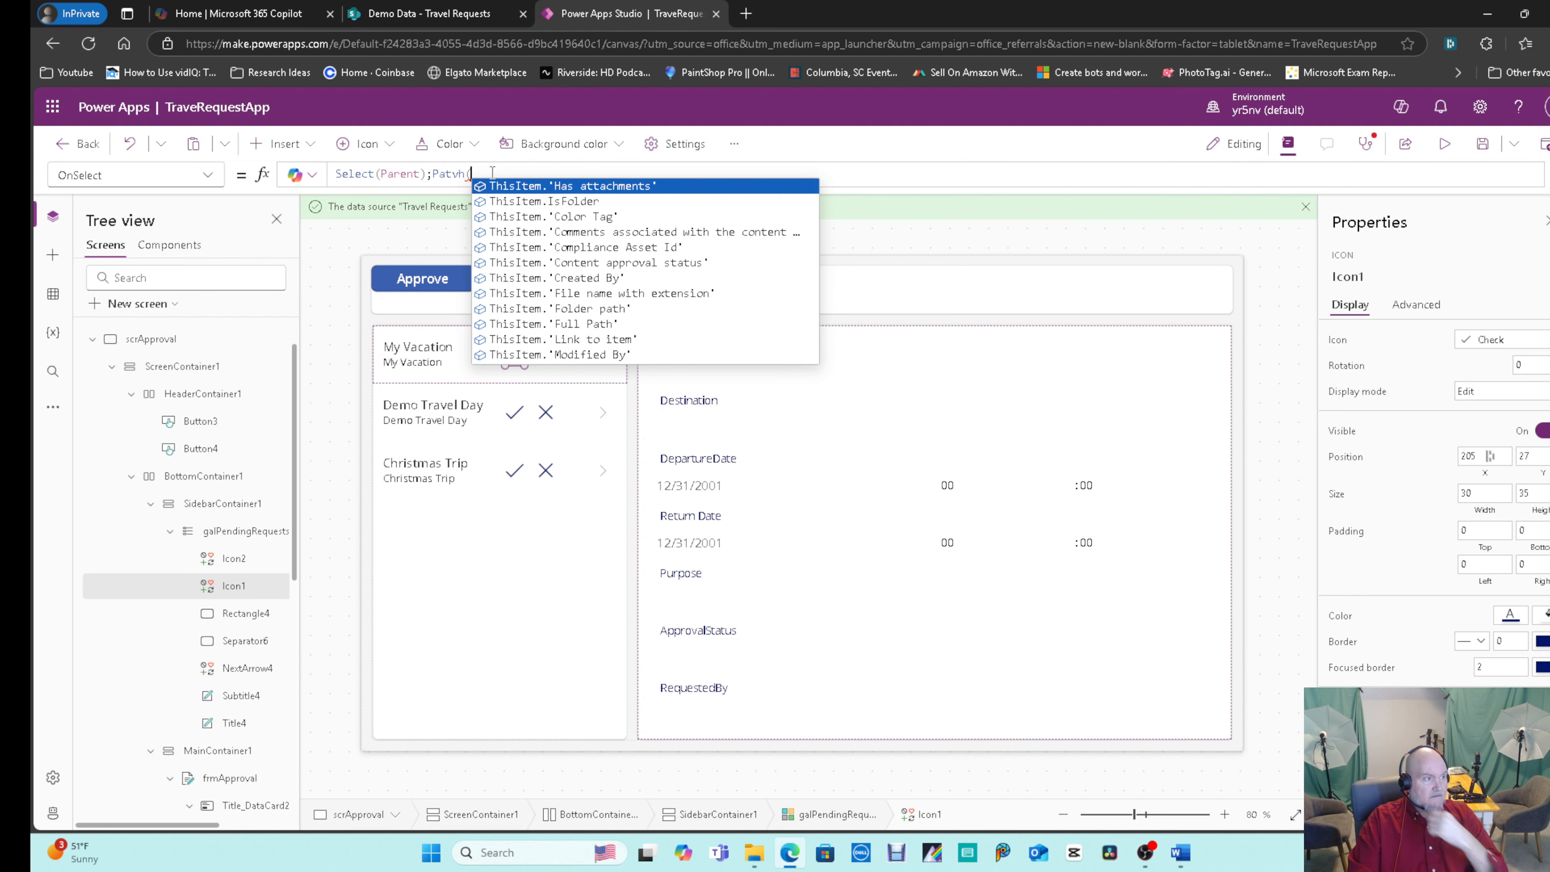
{"action": "key", "text": "BackSpace"}
{"action": "key", "text": "BackSpace"}
{"action": "key", "text": "BackSpace"}
{"action": "key", "text": "BackSpace"}
{"action": "key", "text": "BackSpace"}
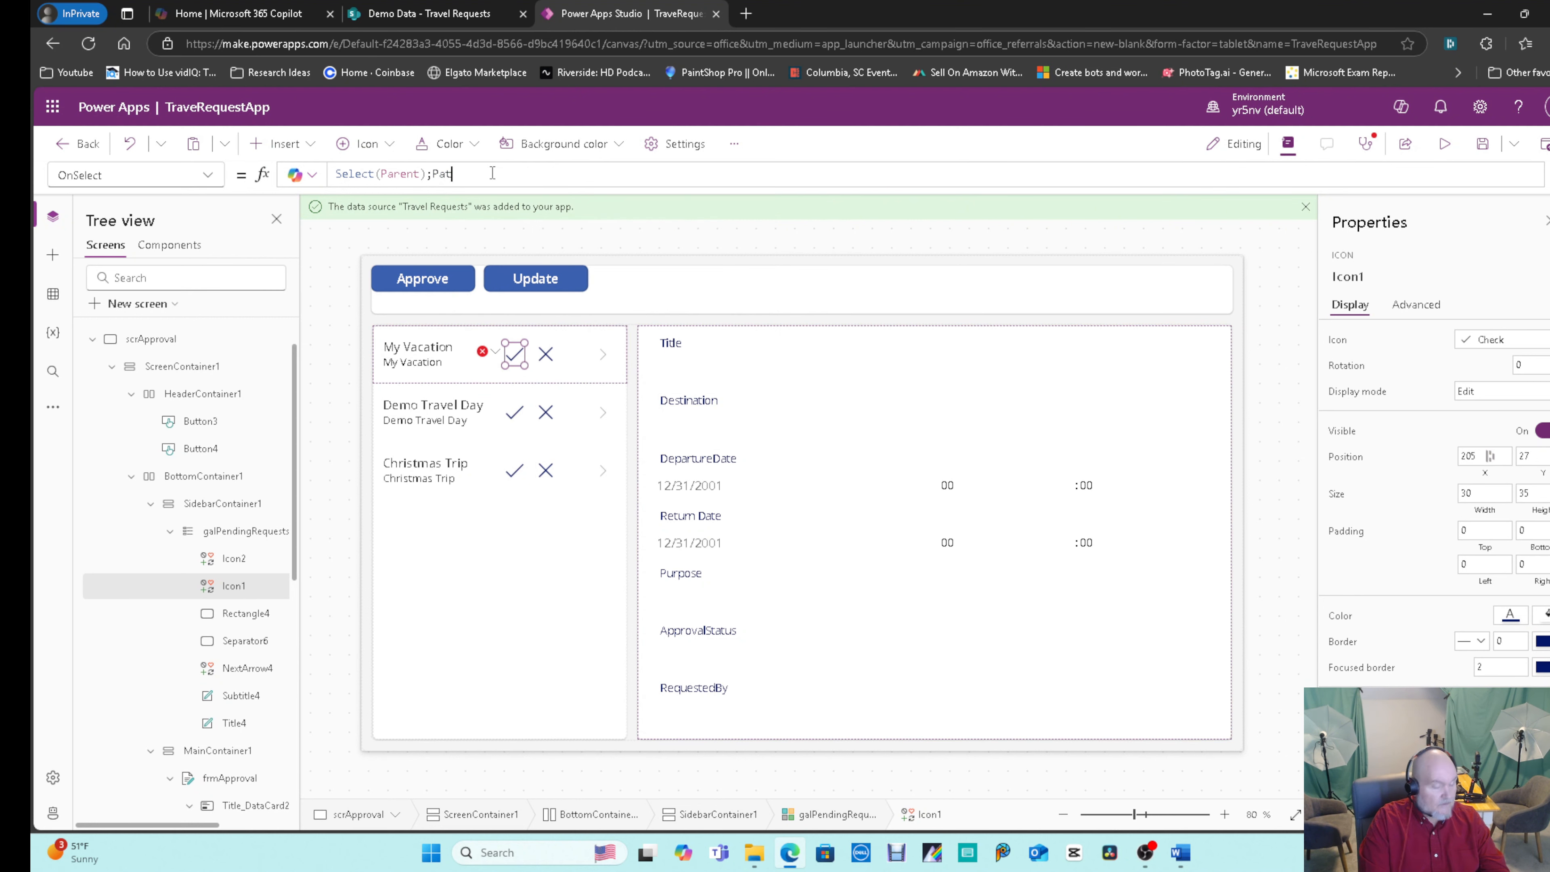
{"action": "type", "text": "Patch("}
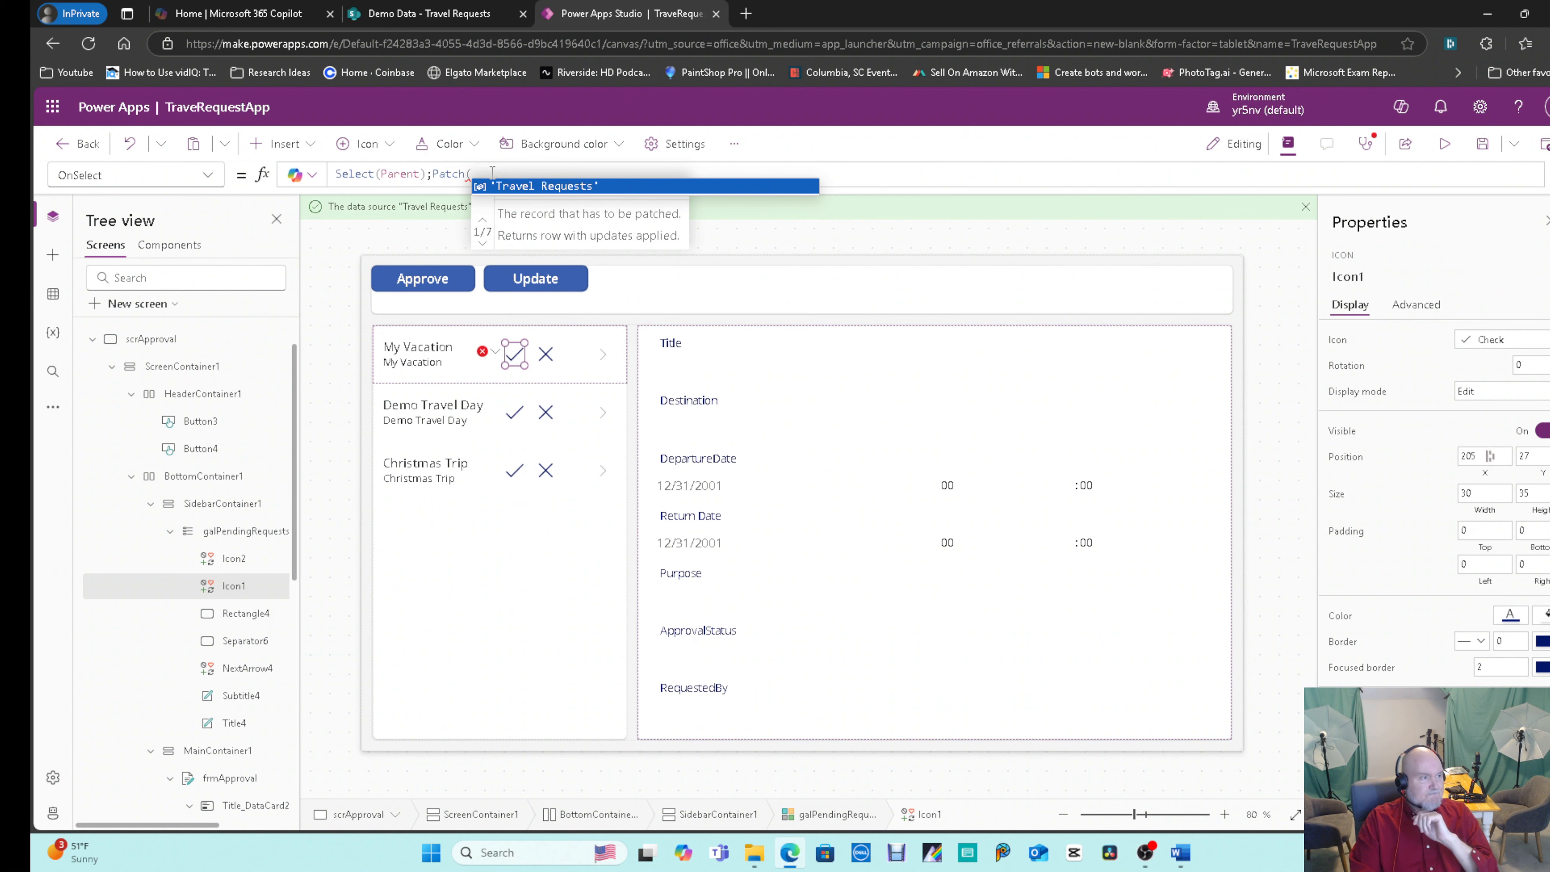
{"action": "key", "text": "Tab"}
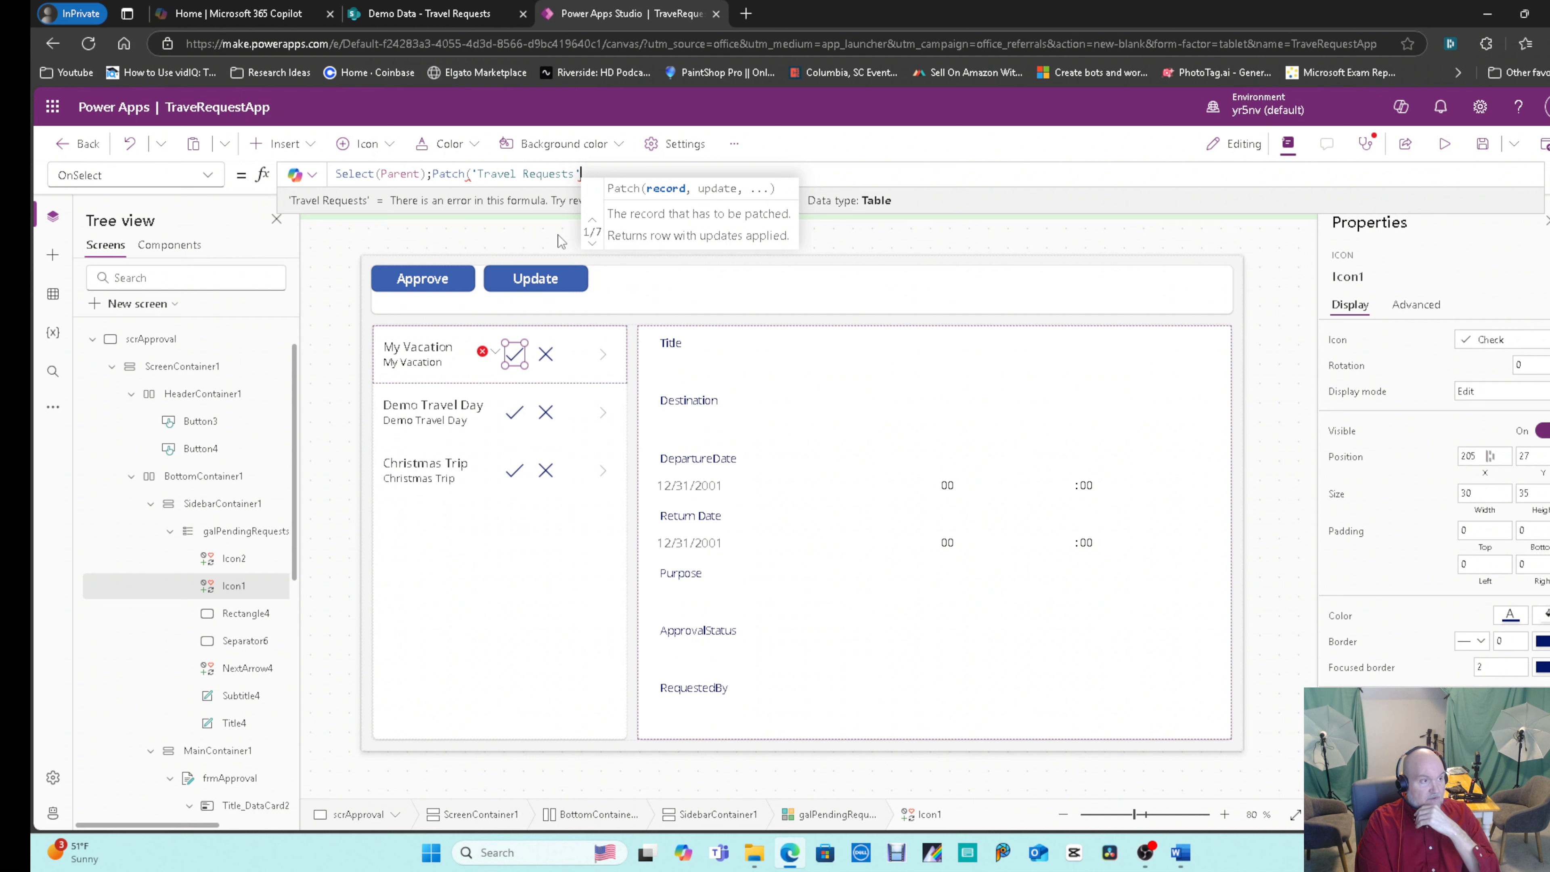
Complete the Check icon's Patch call with ThisItem and {ApprovalStatus: {Id:1,Value:"Approved"}}, and collapse the formula editor.
{"action": "type", "text": ","}
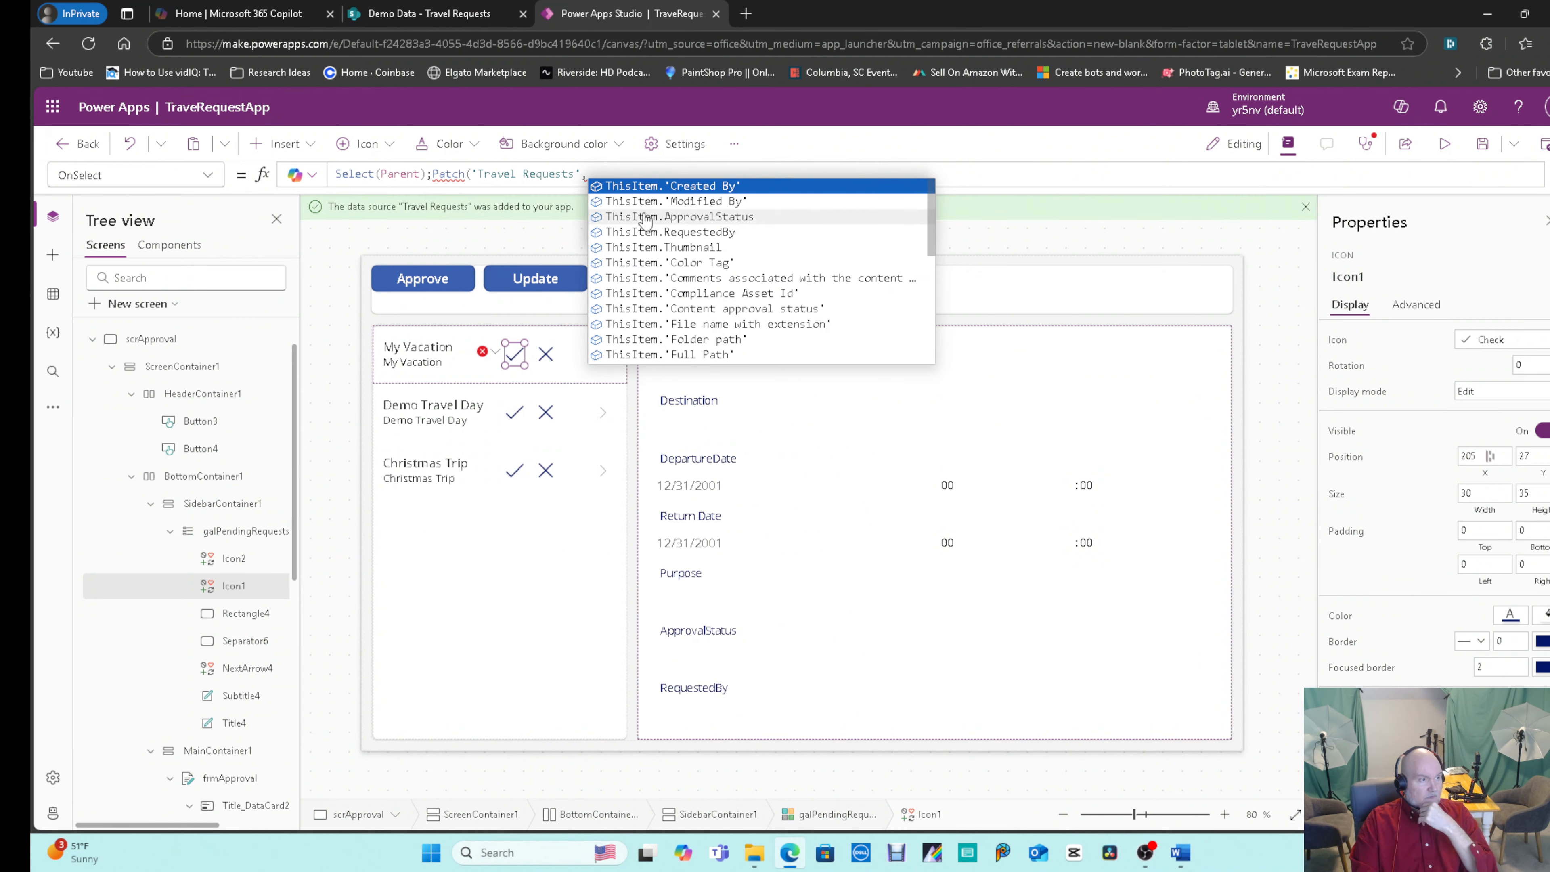
{"action": "scroll", "coordinate": [658, 244], "scroll_direction": "down", "scroll_amount": 5}
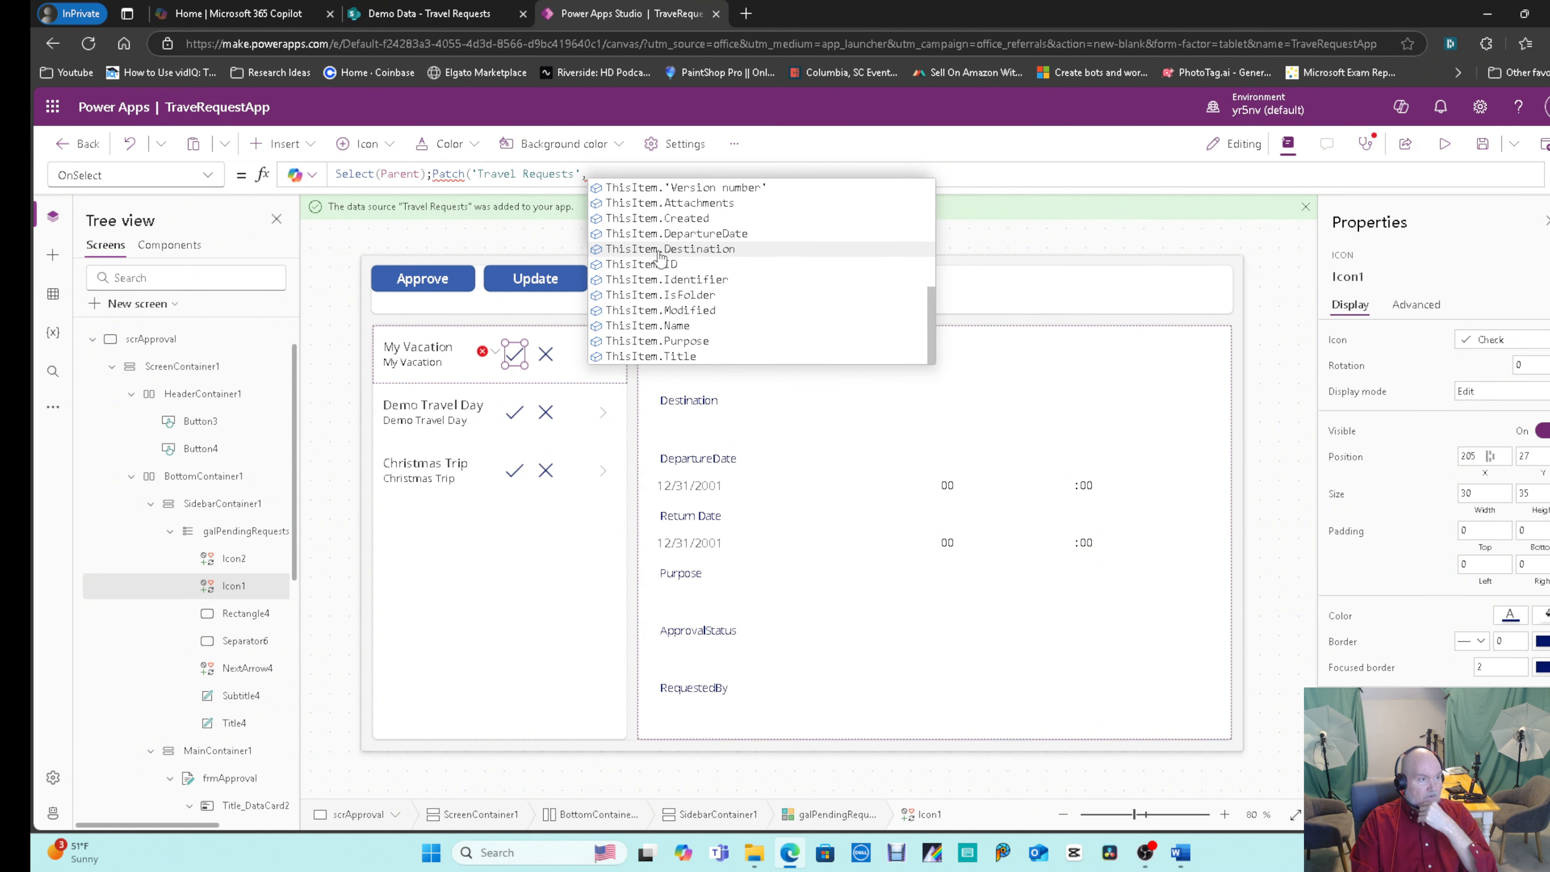
{"action": "scroll", "coordinate": [661, 256], "scroll_direction": "up", "scroll_amount": 3}
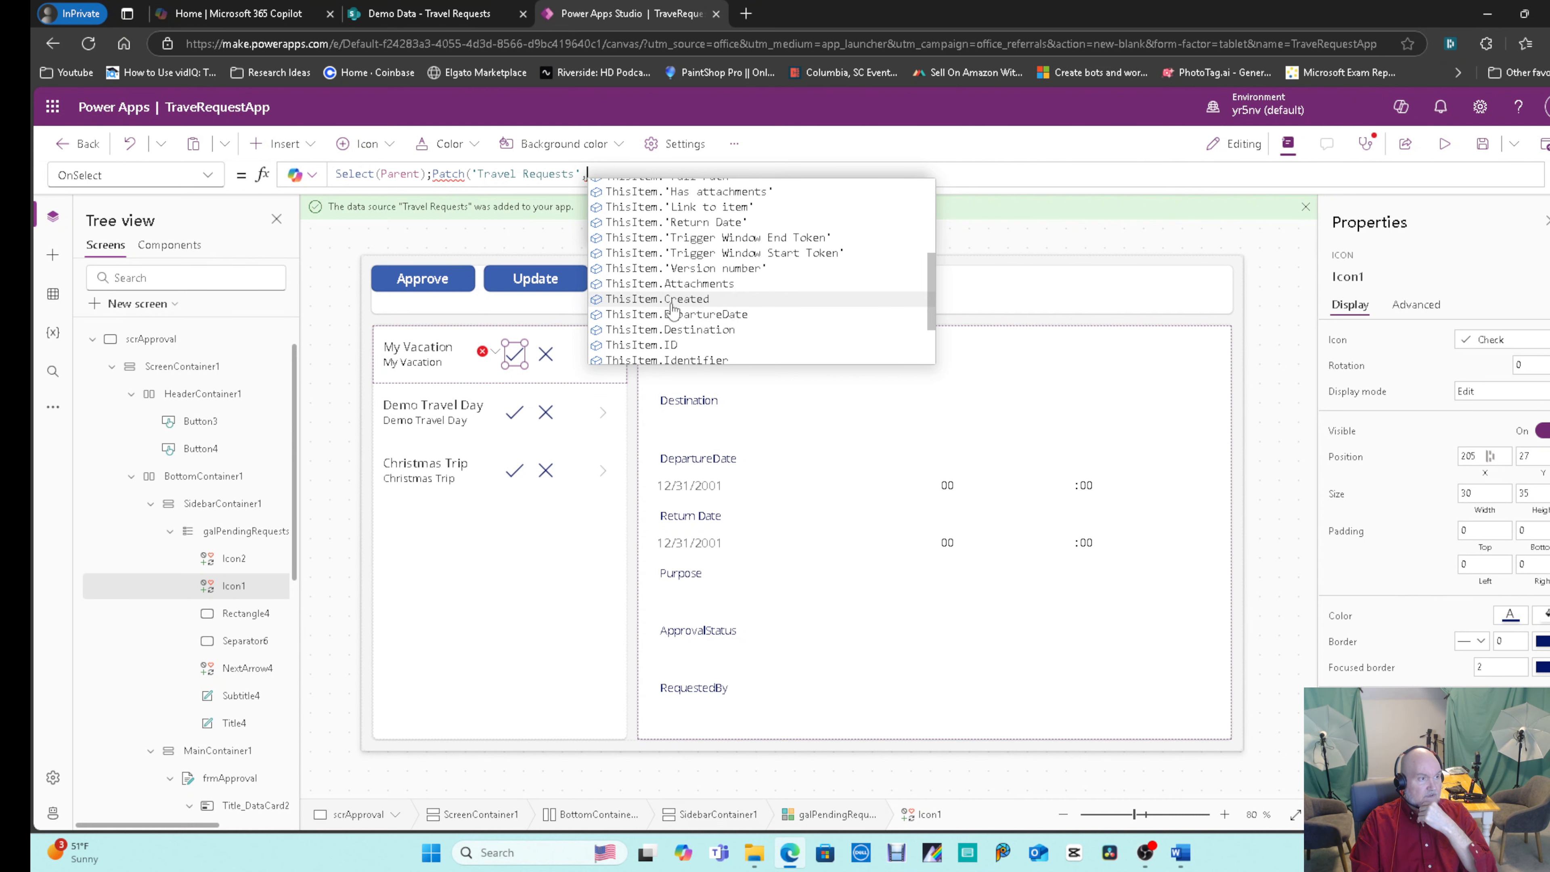
{"action": "scroll", "coordinate": [674, 311], "scroll_direction": "up", "scroll_amount": 3}
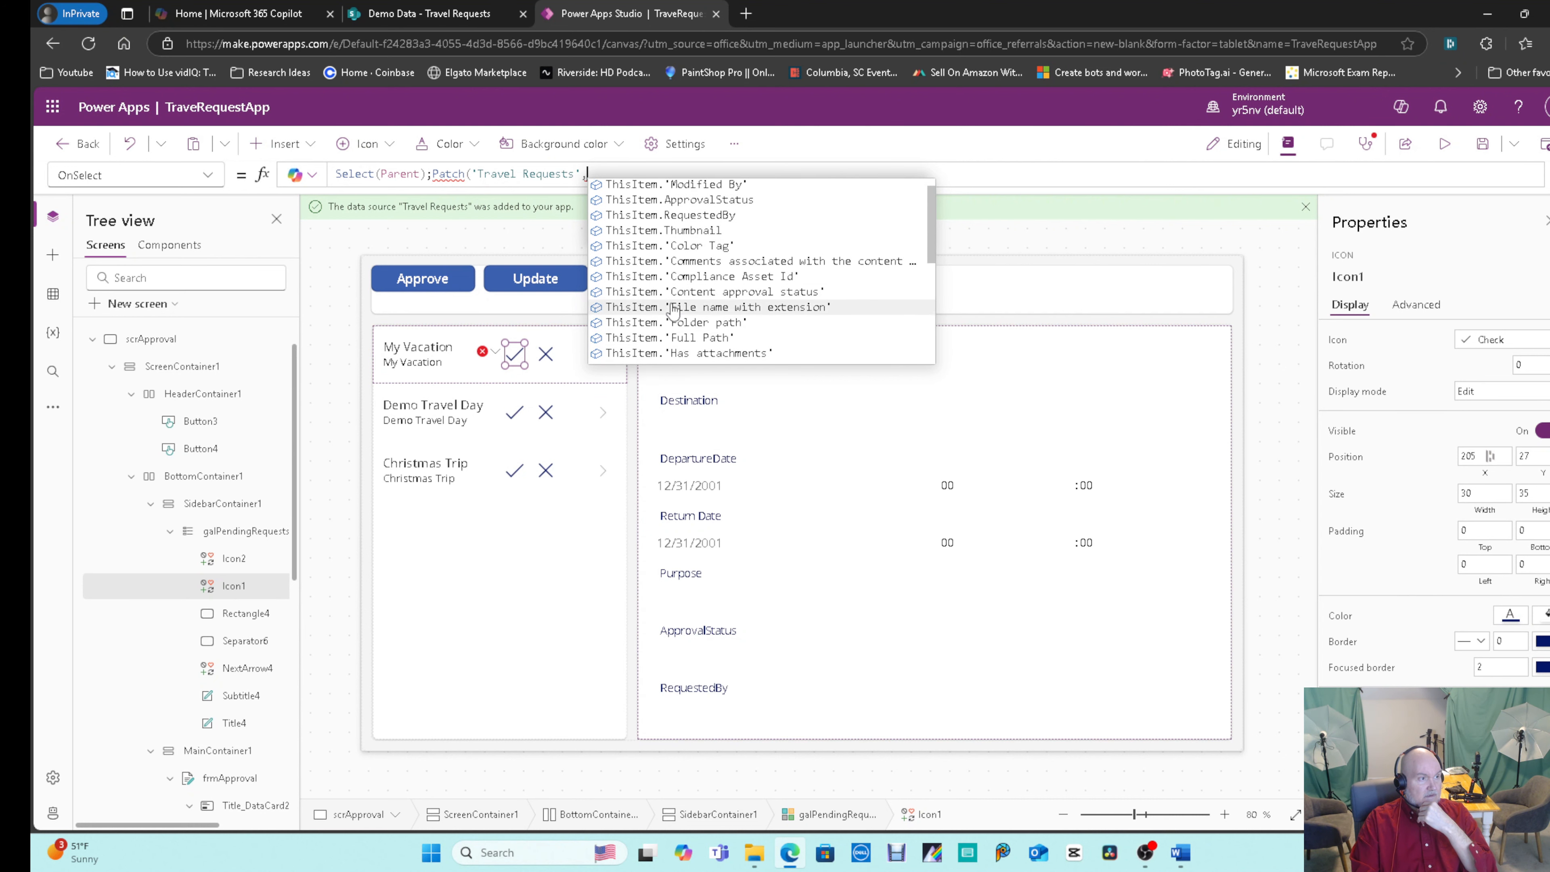
{"action": "left_click", "coordinate": [671, 216]}
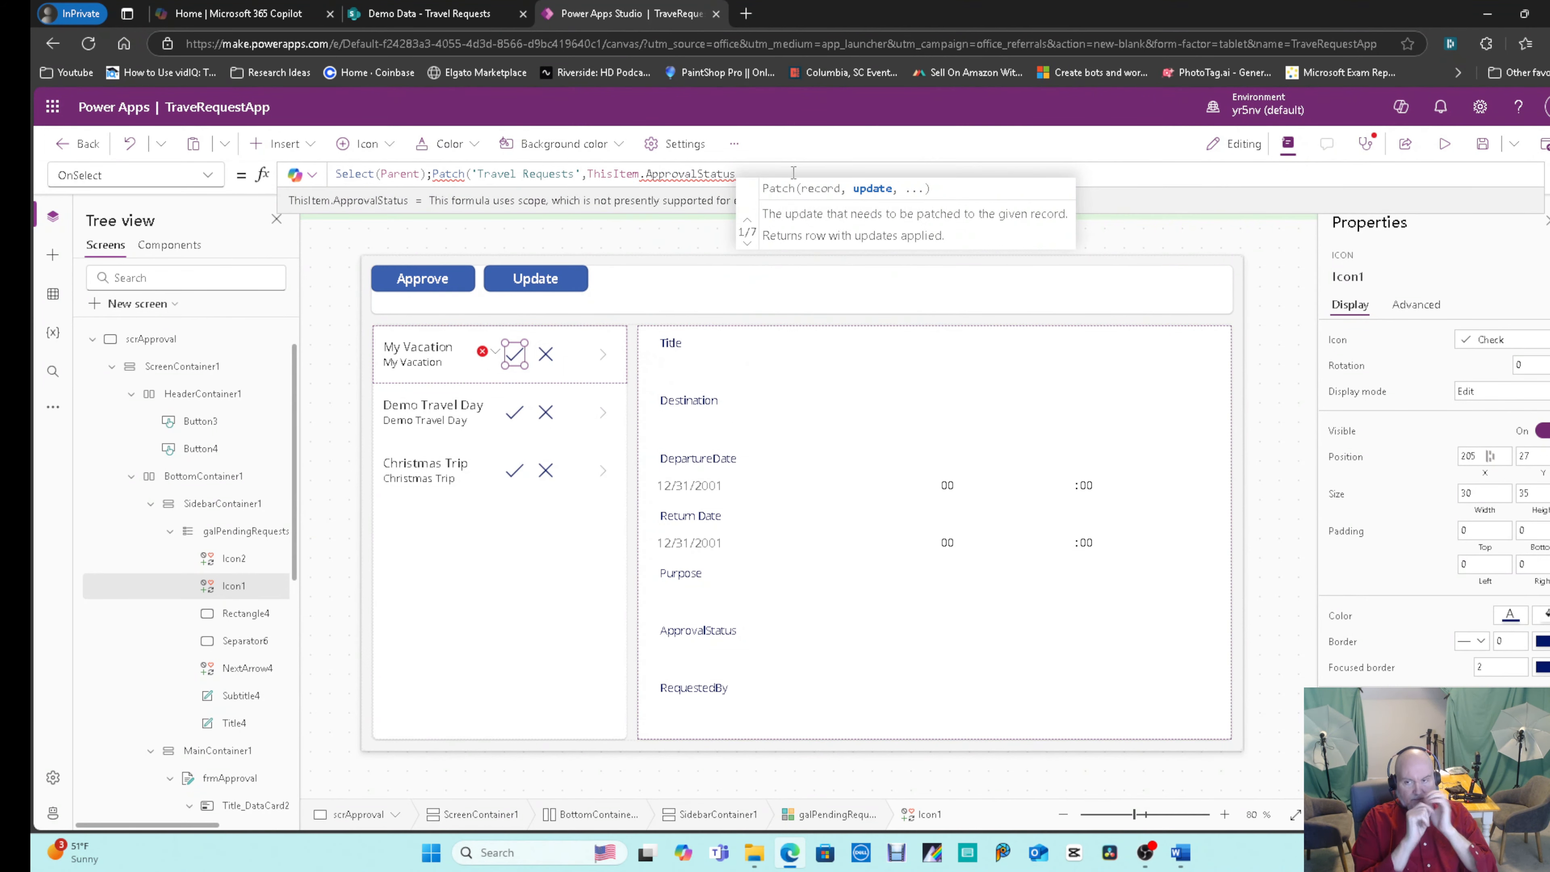
{"action": "type", "text": ",{"}
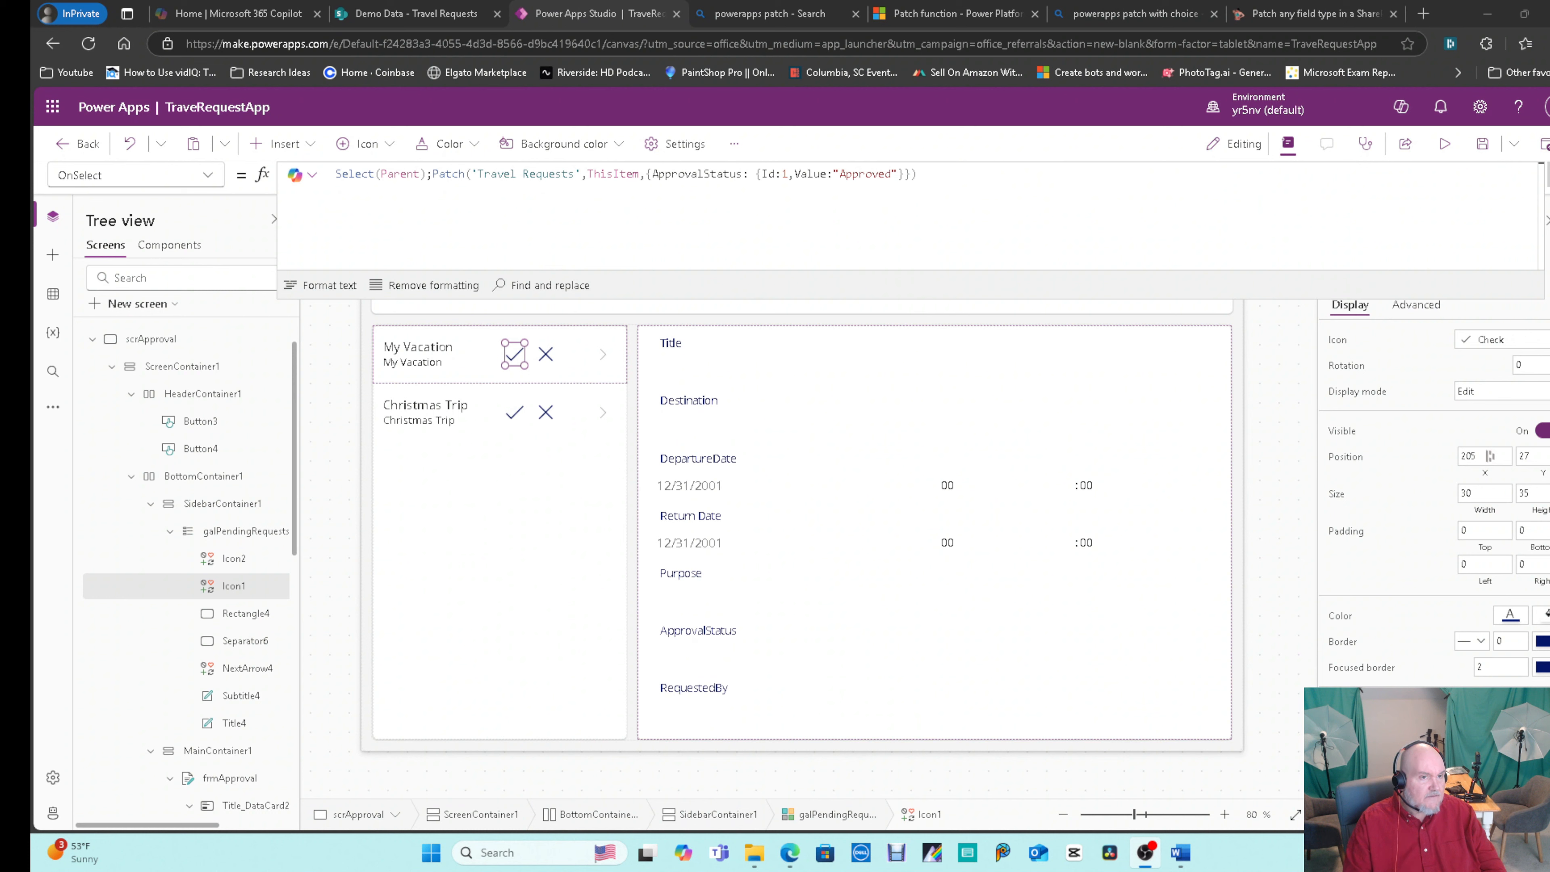
{"action": "left_click", "coordinate": [1547, 176]}
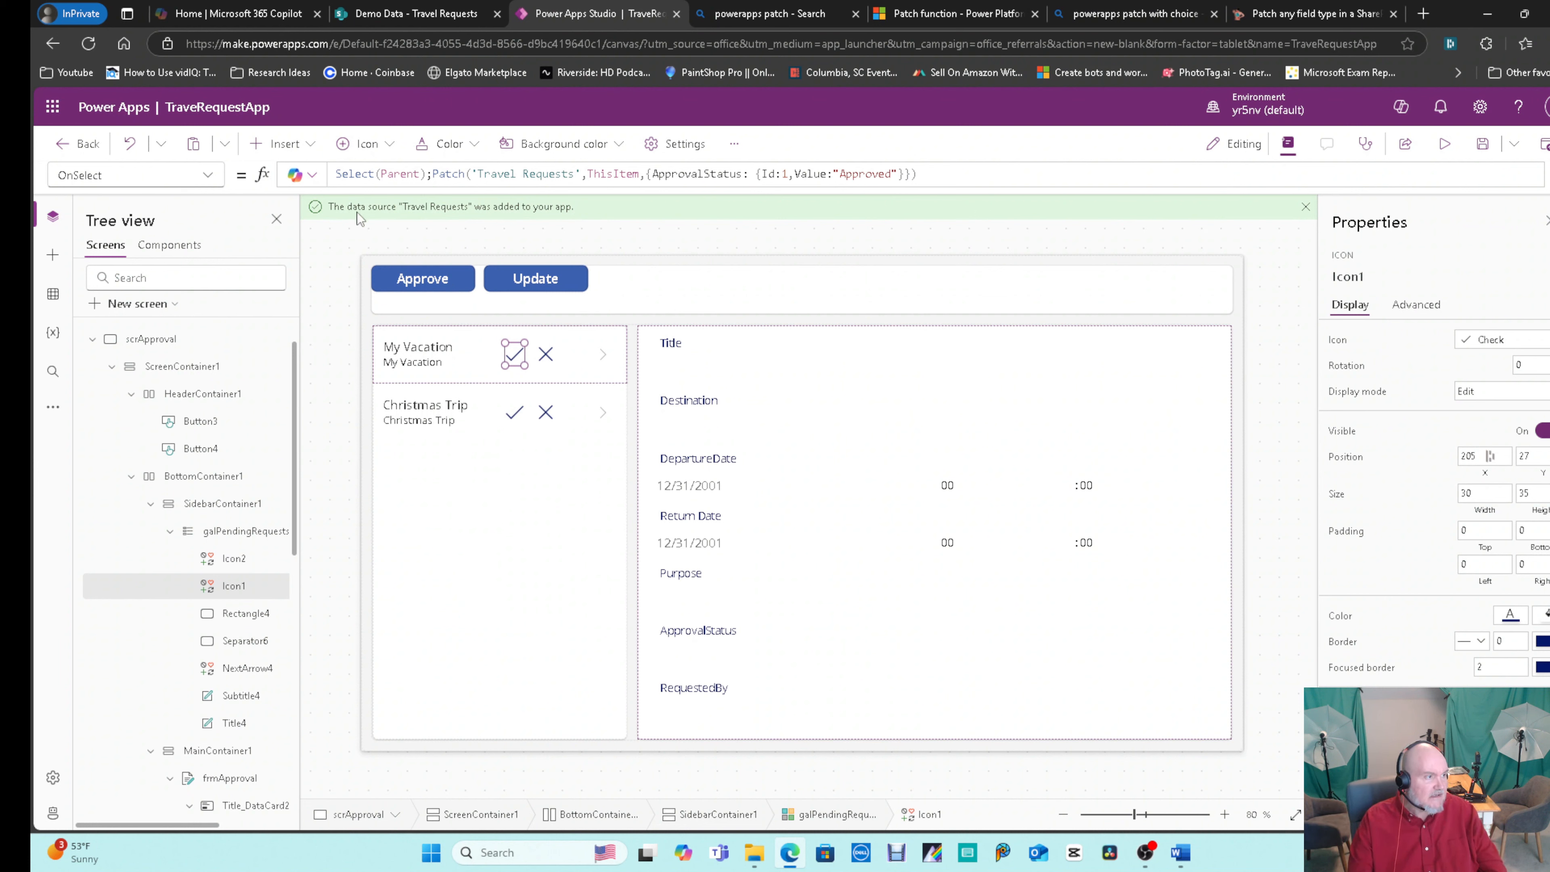
Switch to the Travel Requests list in SharePoint and examine the choice order in the ApprovalStatus column's settings.
{"action": "left_click_drag", "start_coordinate": [474, 175], "coordinate": [582, 176]}
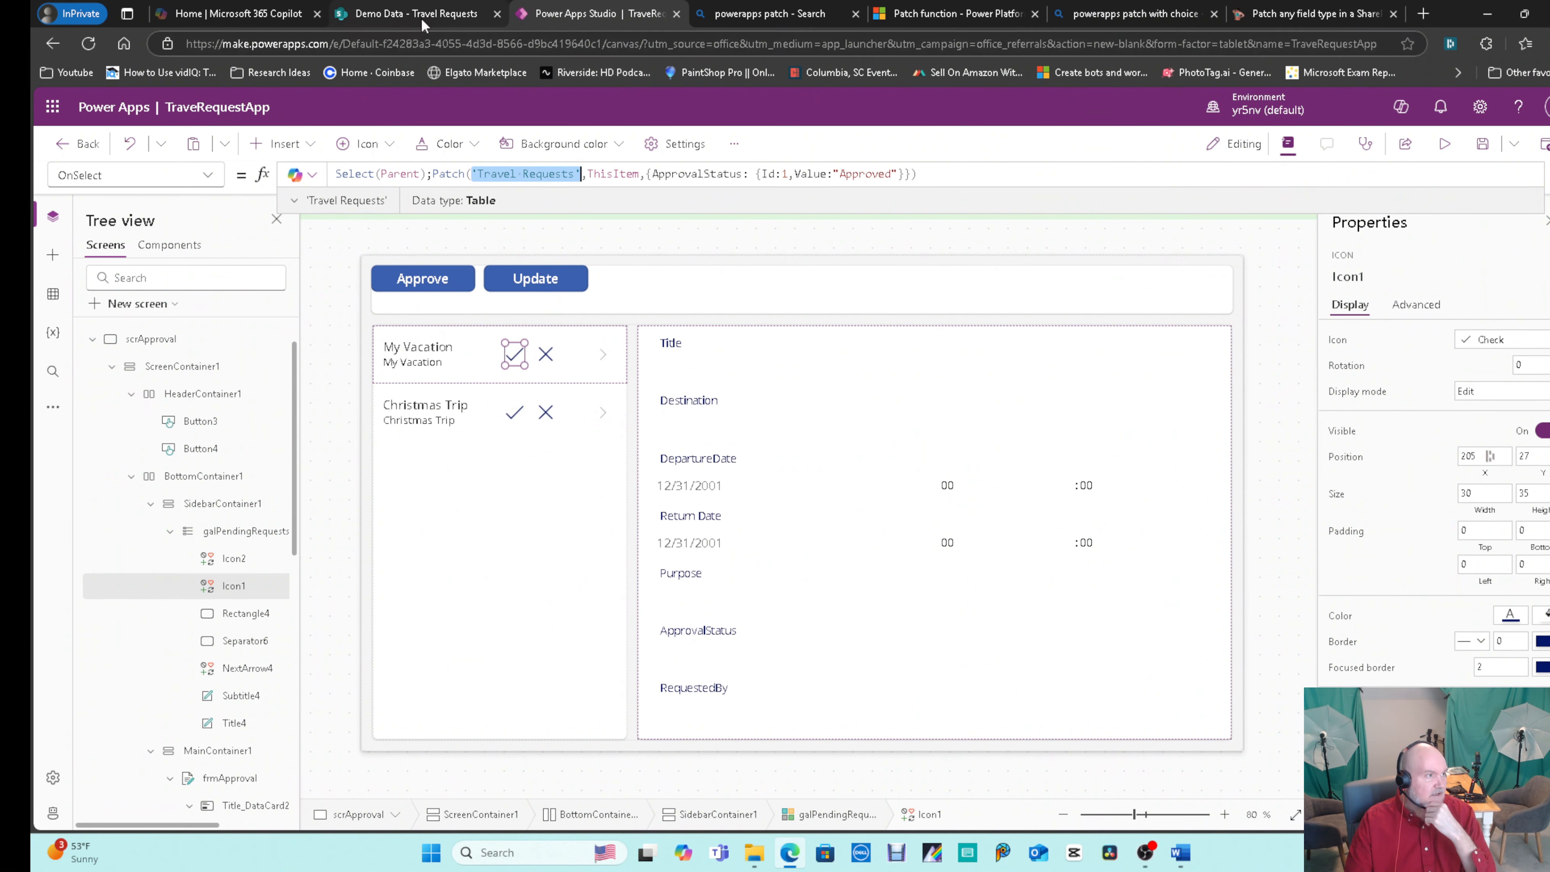
{"action": "left_click", "coordinate": [408, 17]}
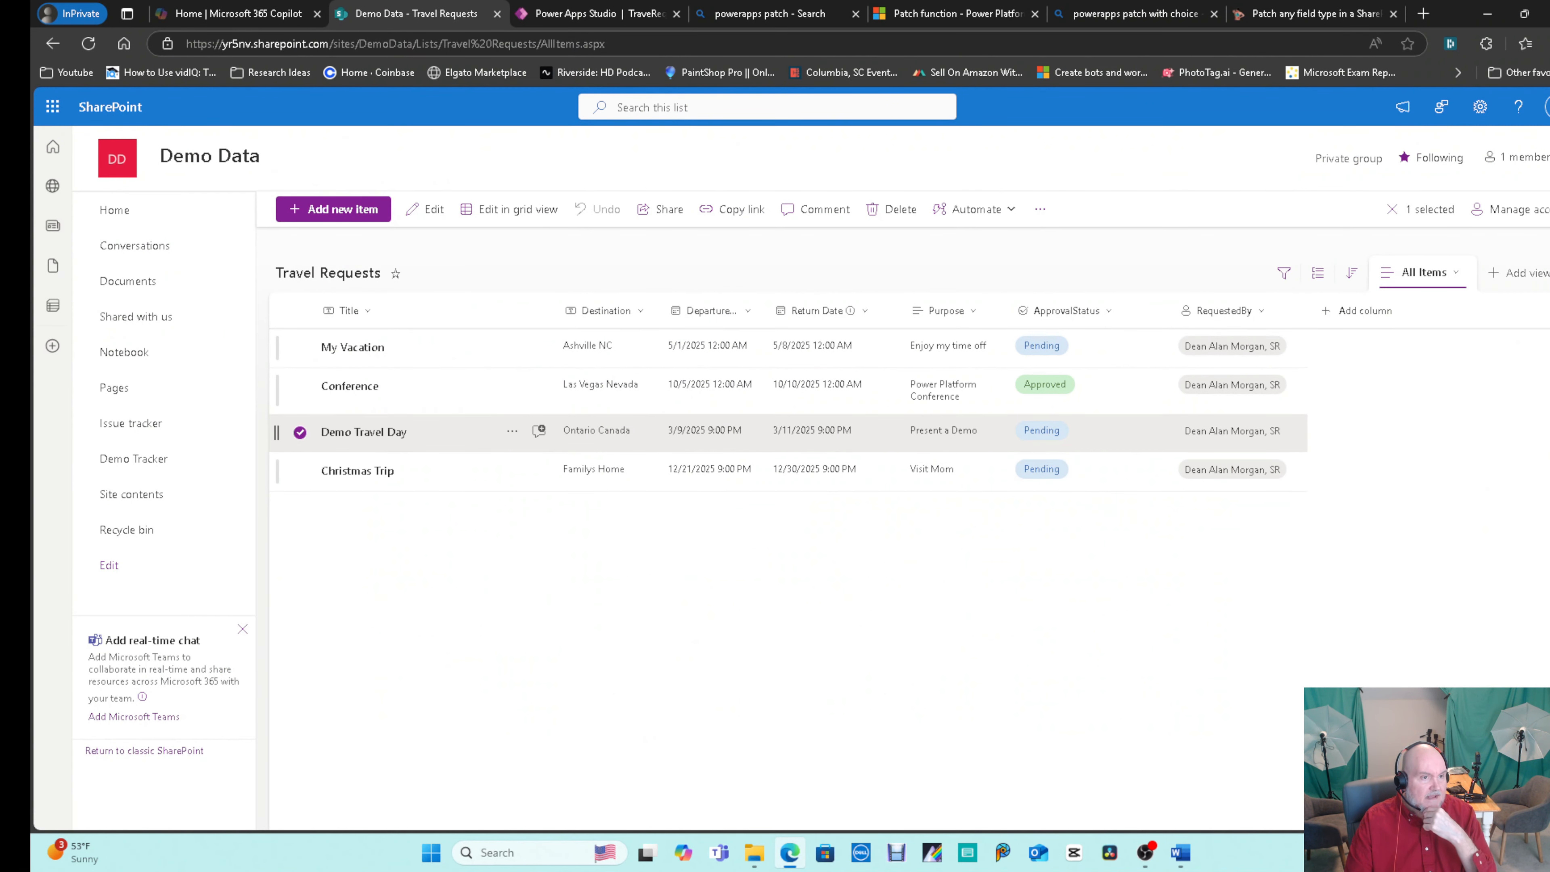
{"action": "left_click", "coordinate": [1481, 106]}
{"action": "left_click", "coordinate": [1361, 262]}
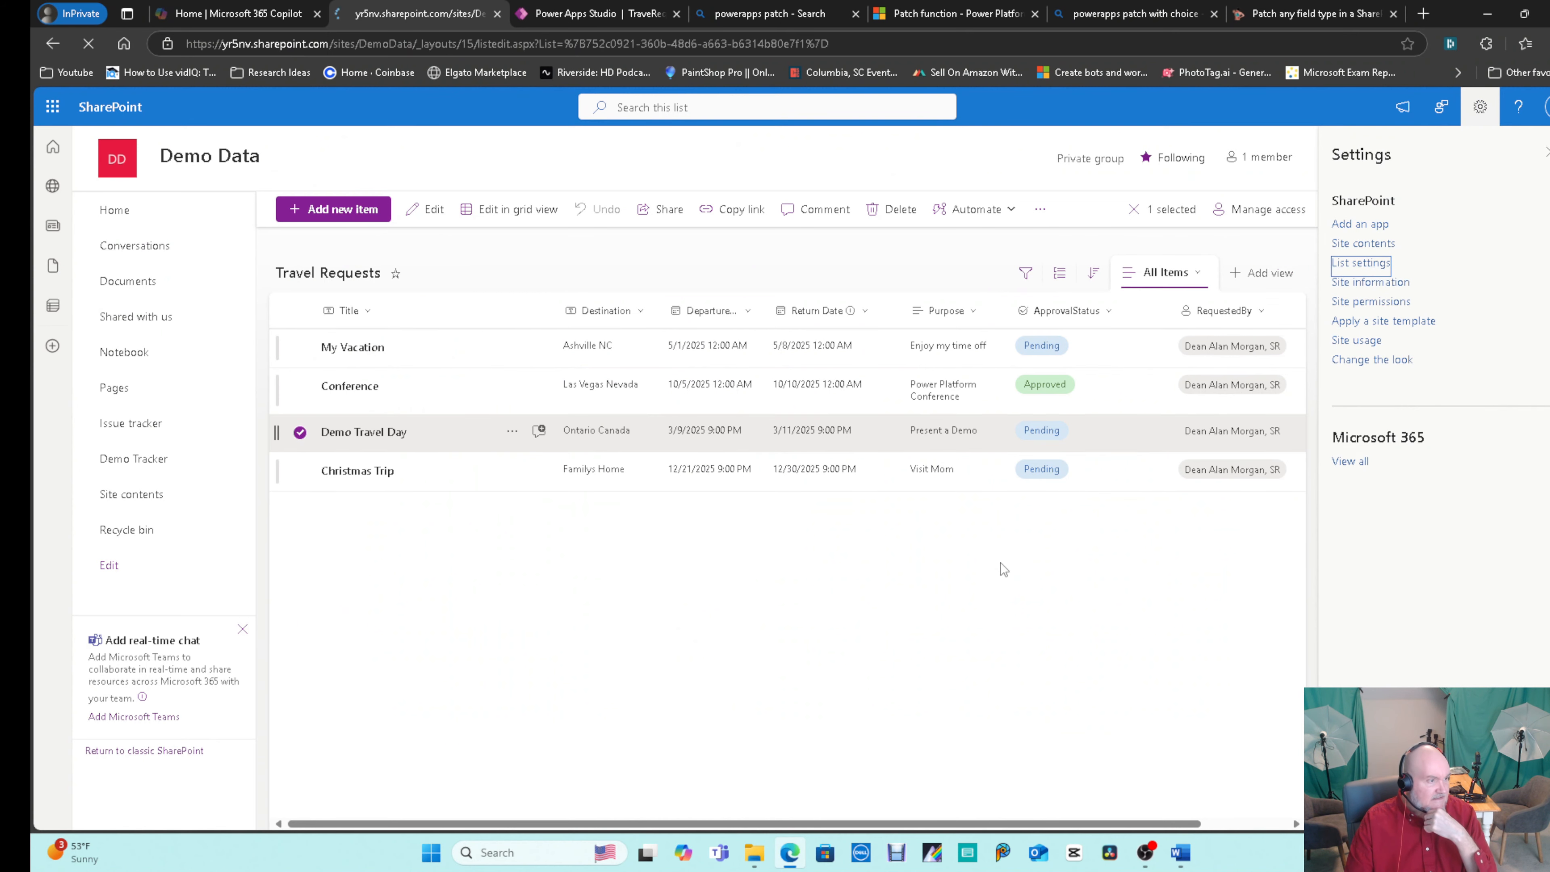
{"action": "scroll", "coordinate": [421, 678], "scroll_direction": "down", "scroll_amount": 3}
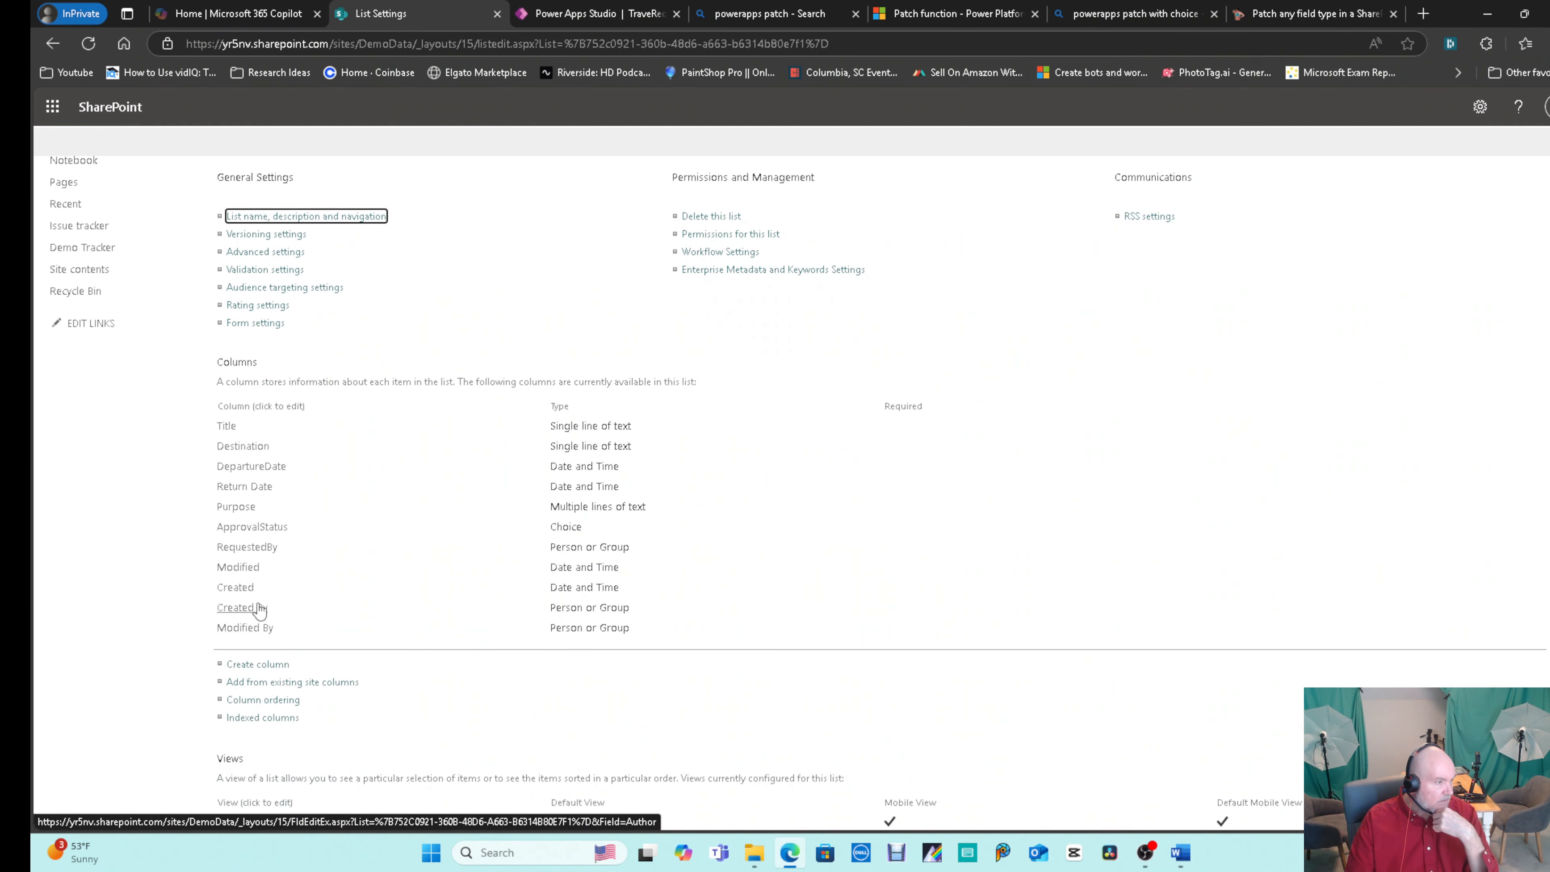
{"action": "left_click", "coordinate": [247, 547]}
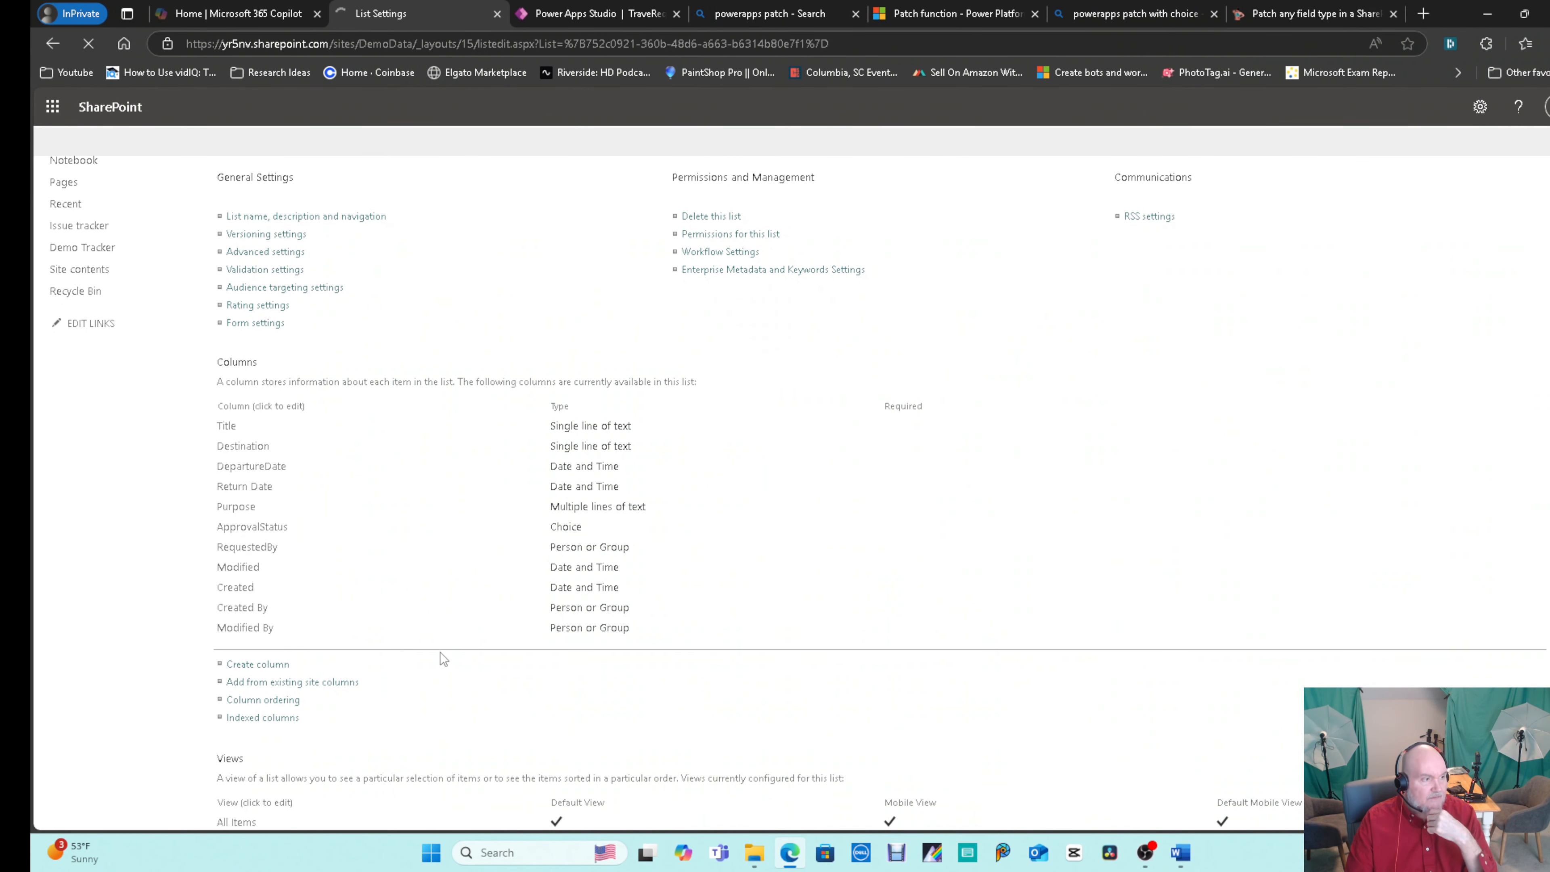
{"action": "scroll", "coordinate": [619, 625], "scroll_direction": "down", "scroll_amount": 3}
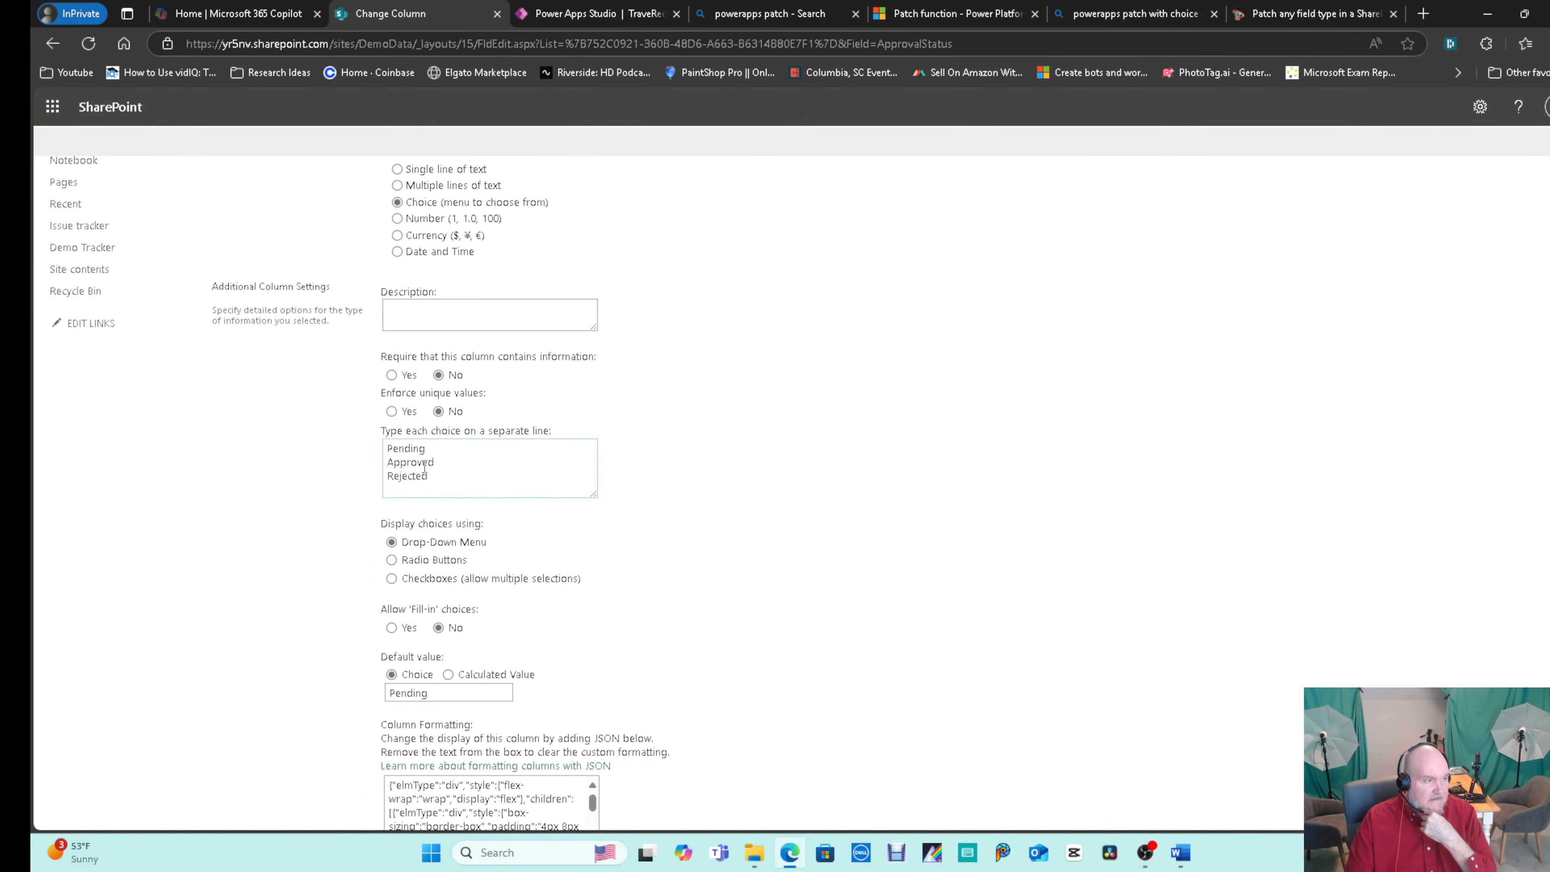
{"action": "left_click", "coordinate": [459, 465]}
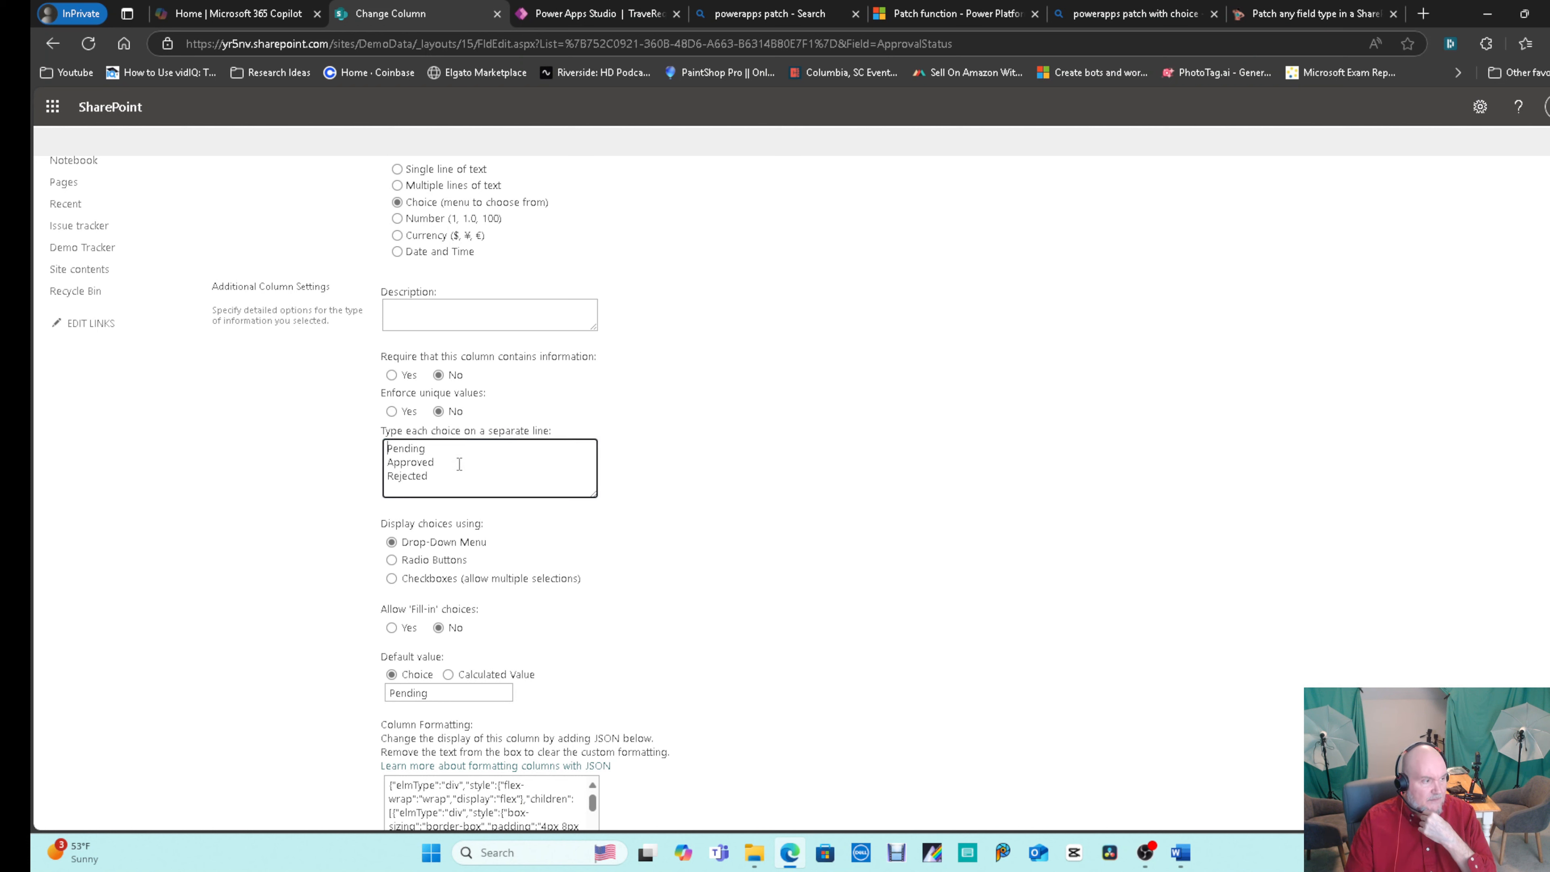
{"action": "left_click", "coordinate": [385, 474]}
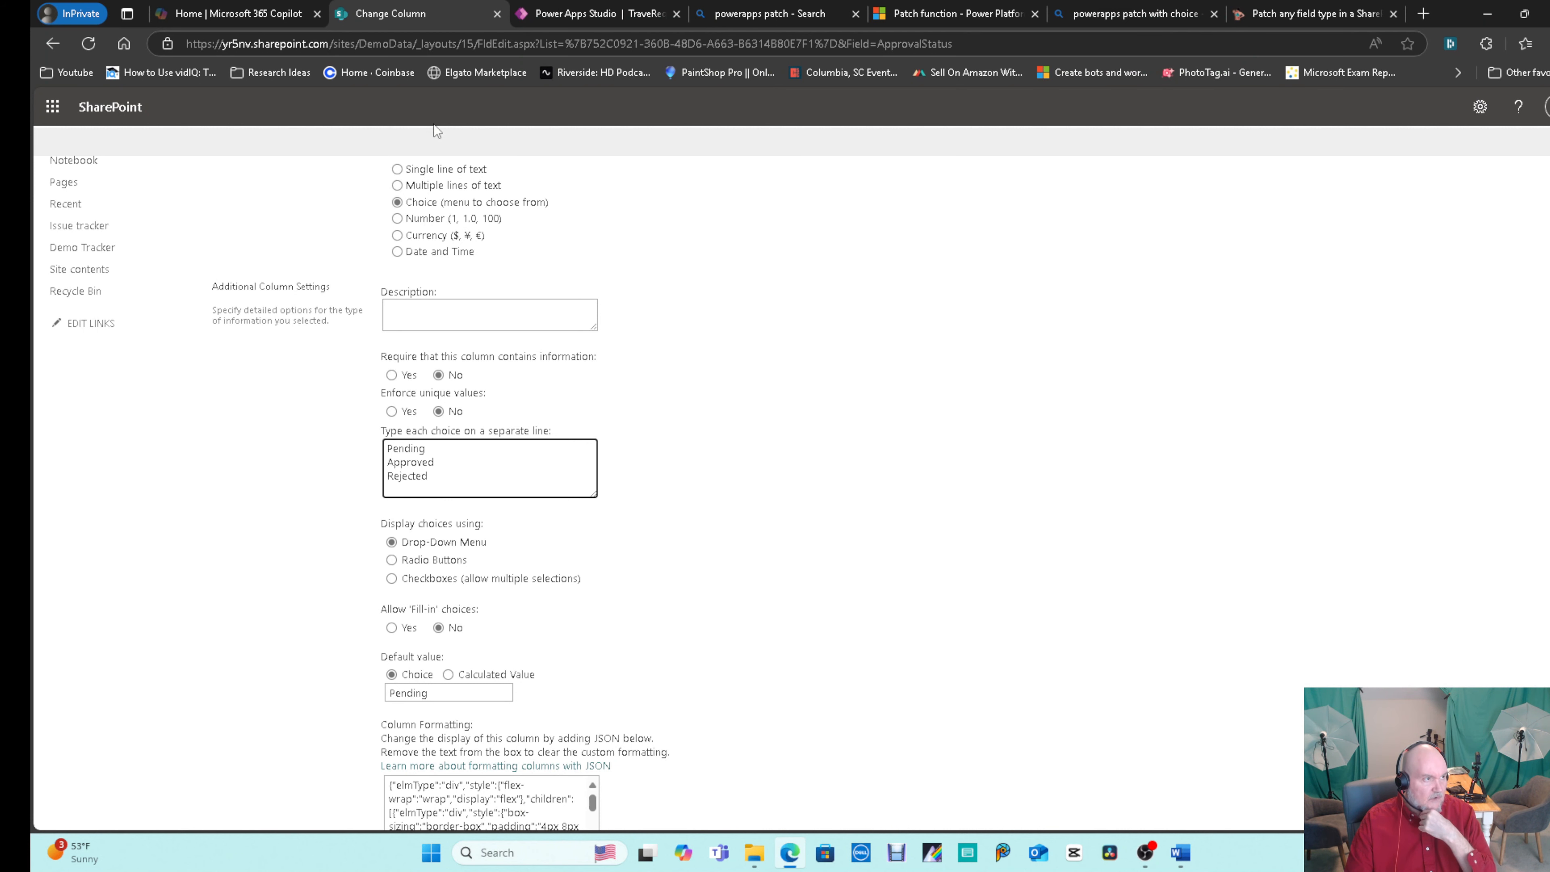
{"action": "left_click", "coordinate": [577, 15]}
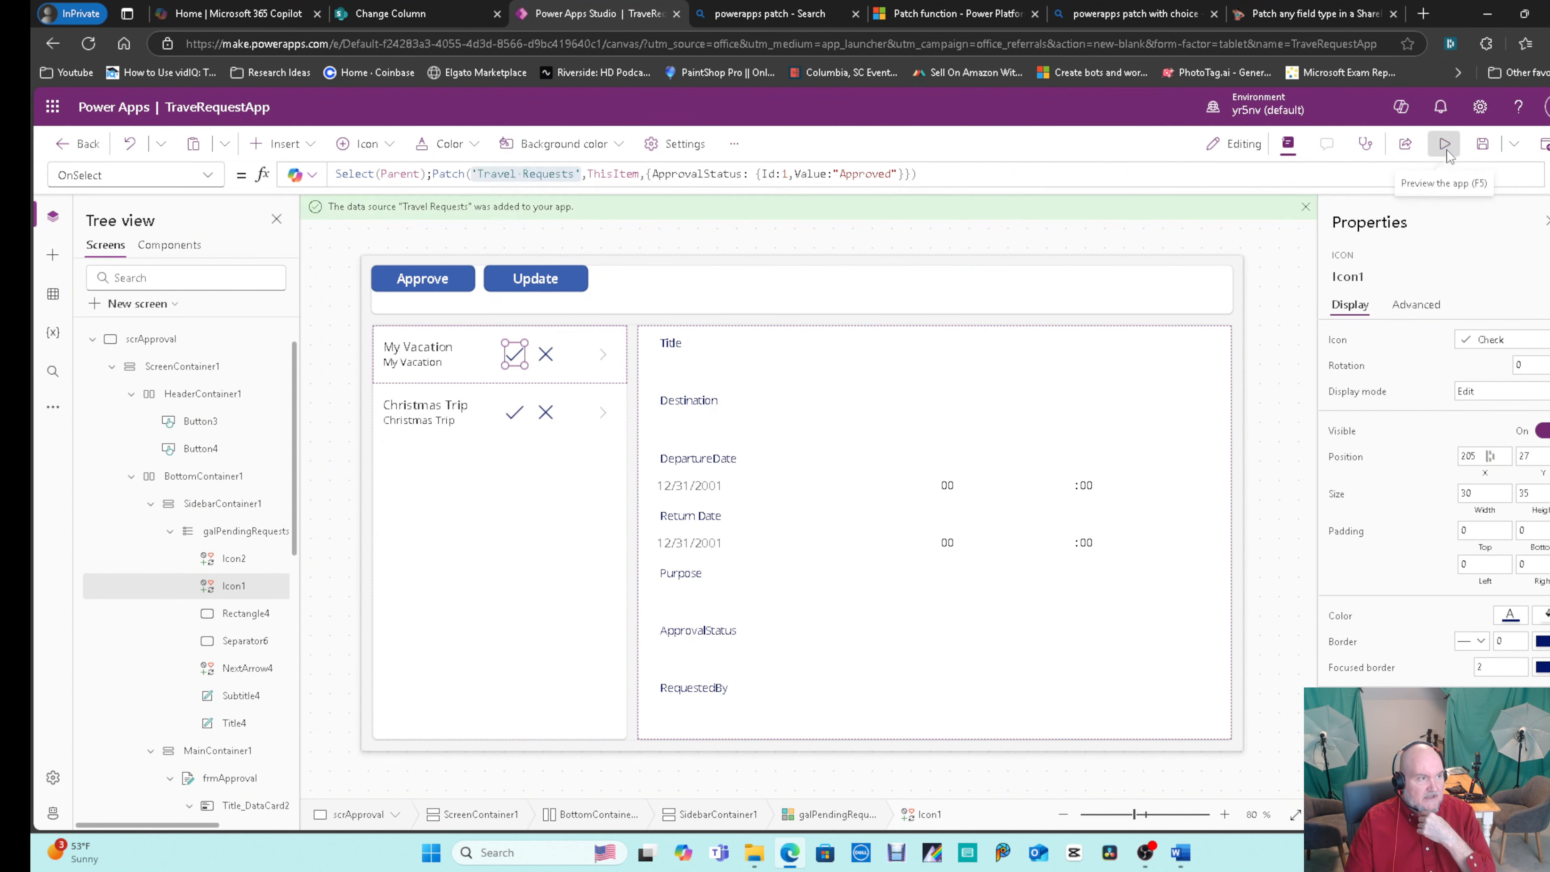
{"action": "key", "text": "F5"}
{"action": "left_click", "coordinate": [1544, 148]}
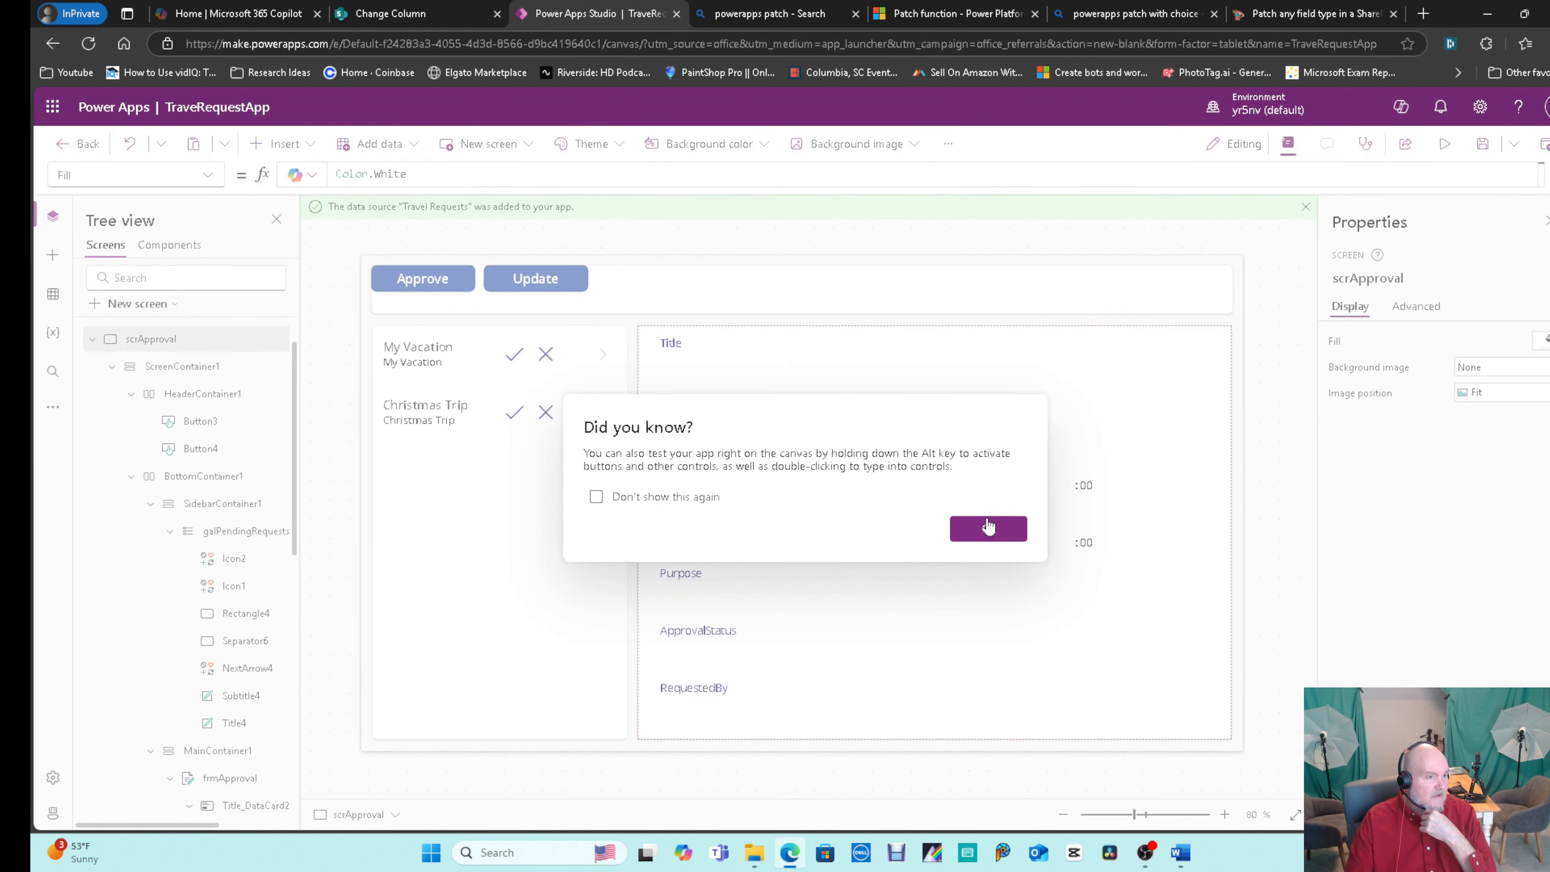
{"action": "left_click", "coordinate": [990, 528]}
Switch to SharePoint and return from the column settings to the Travel Requests list to view each request's approval status.
{"action": "left_click", "coordinate": [391, 14]}
{"action": "scroll", "coordinate": [411, 237], "scroll_direction": "up", "scroll_amount": 3}
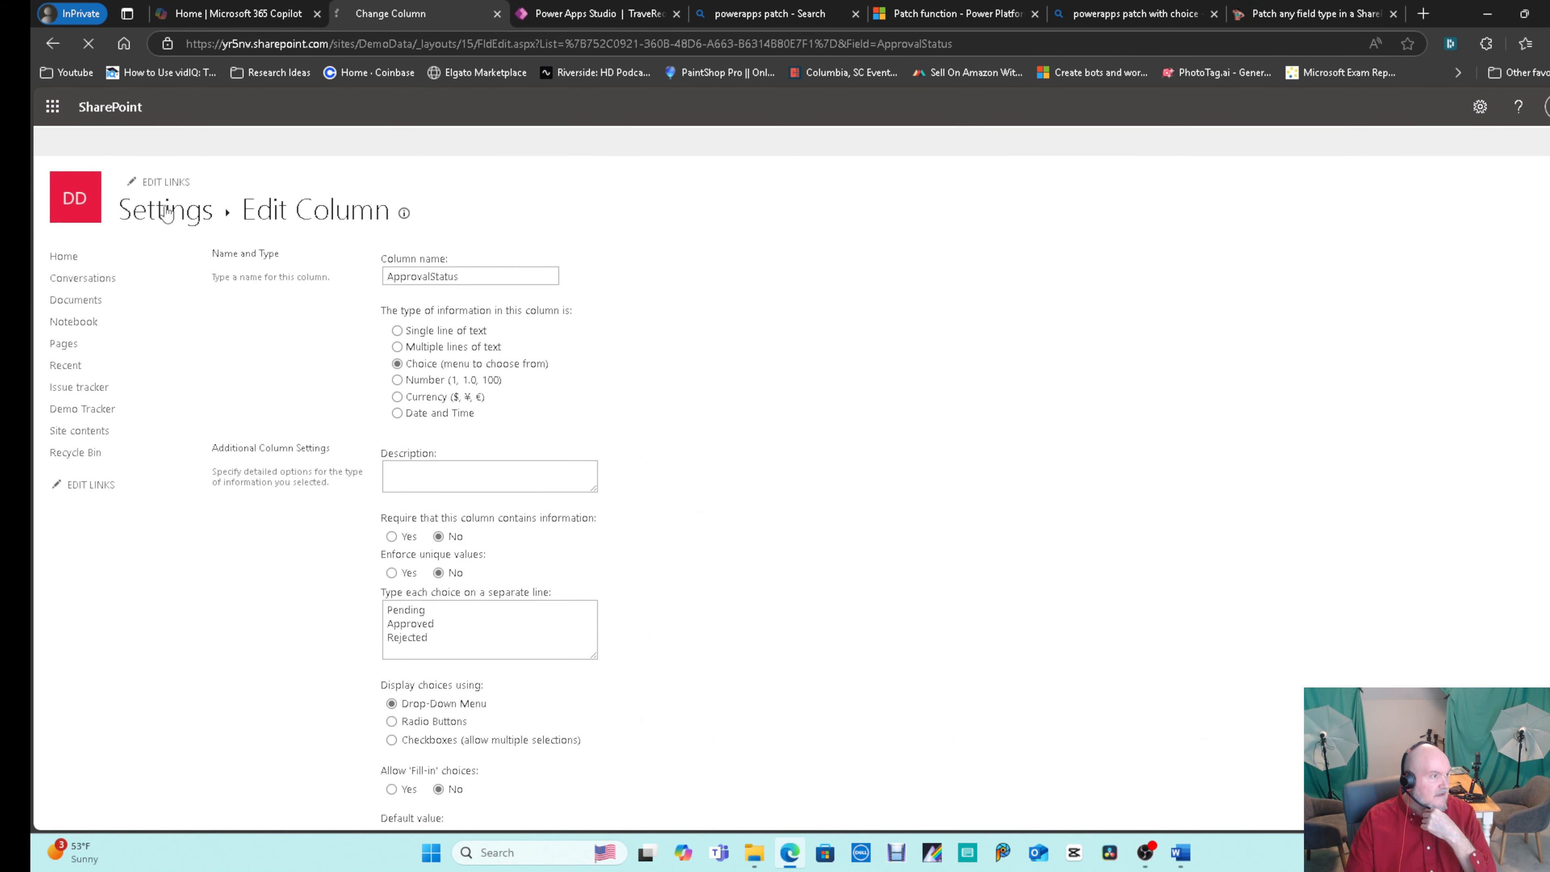
{"action": "left_click", "coordinate": [165, 215]}
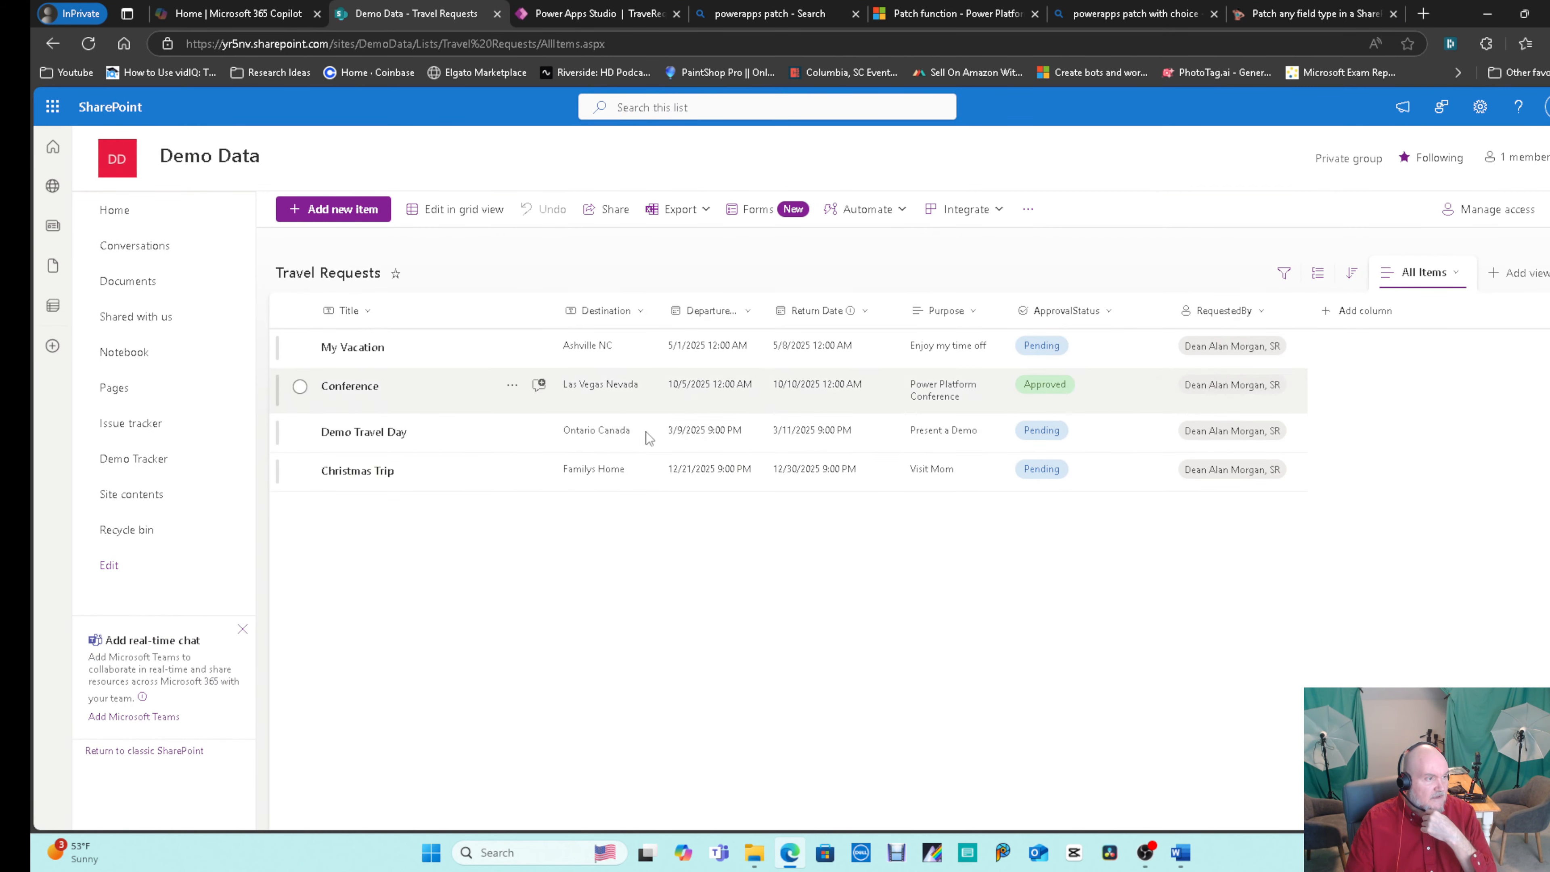
Switch to Power Apps, preview the app, test the status icon on the My Vacation request, and open the Demo Travel Day request's details.
{"action": "left_click", "coordinate": [590, 18]}
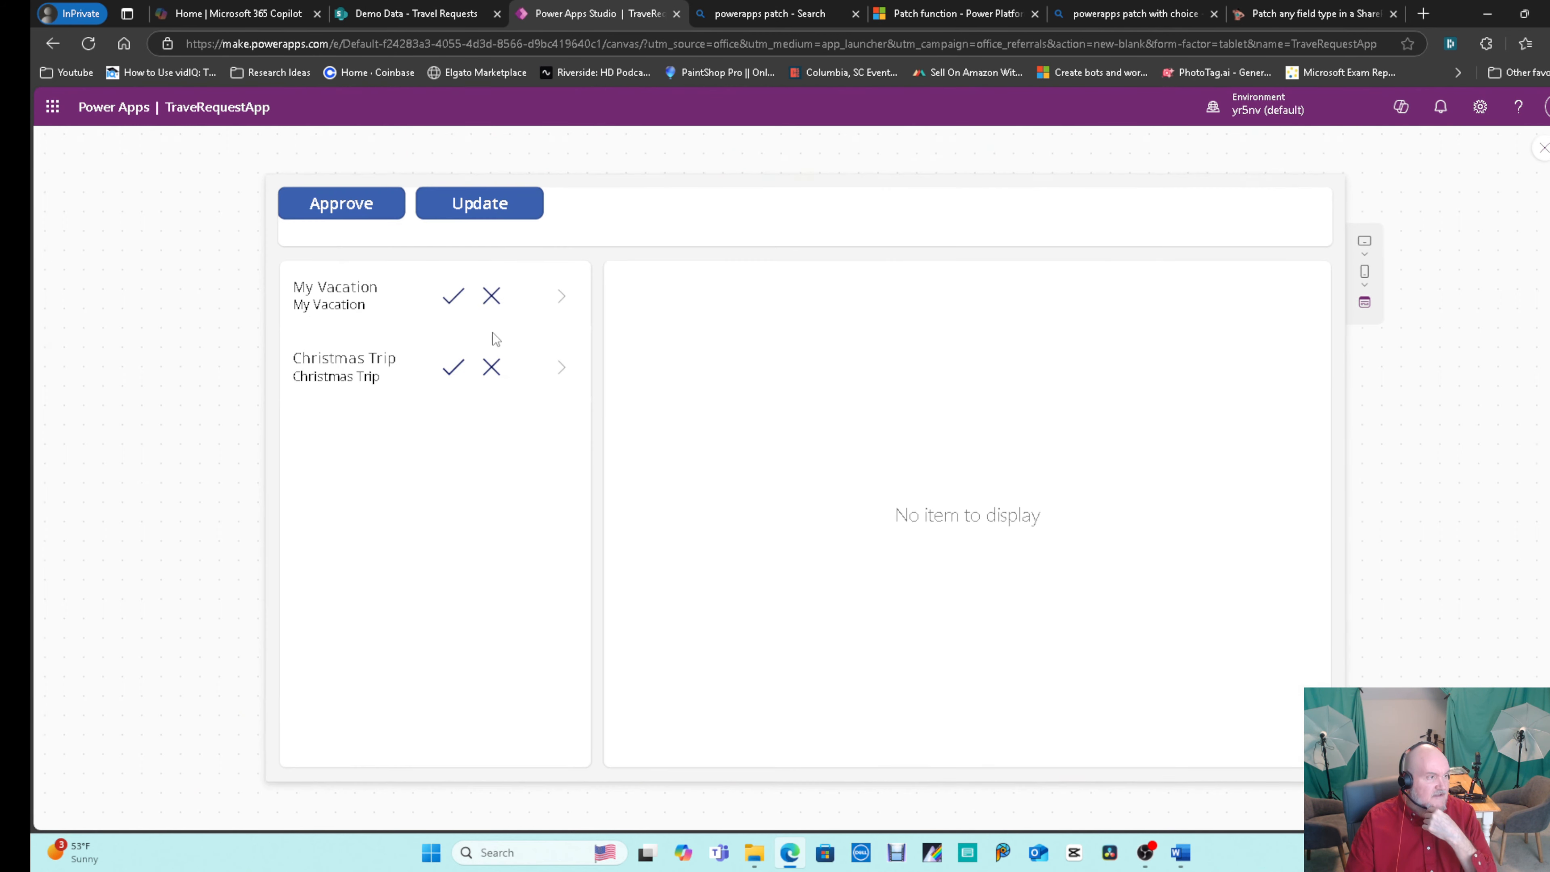
{"action": "key", "text": "F5"}
{"action": "left_click", "coordinate": [492, 298]}
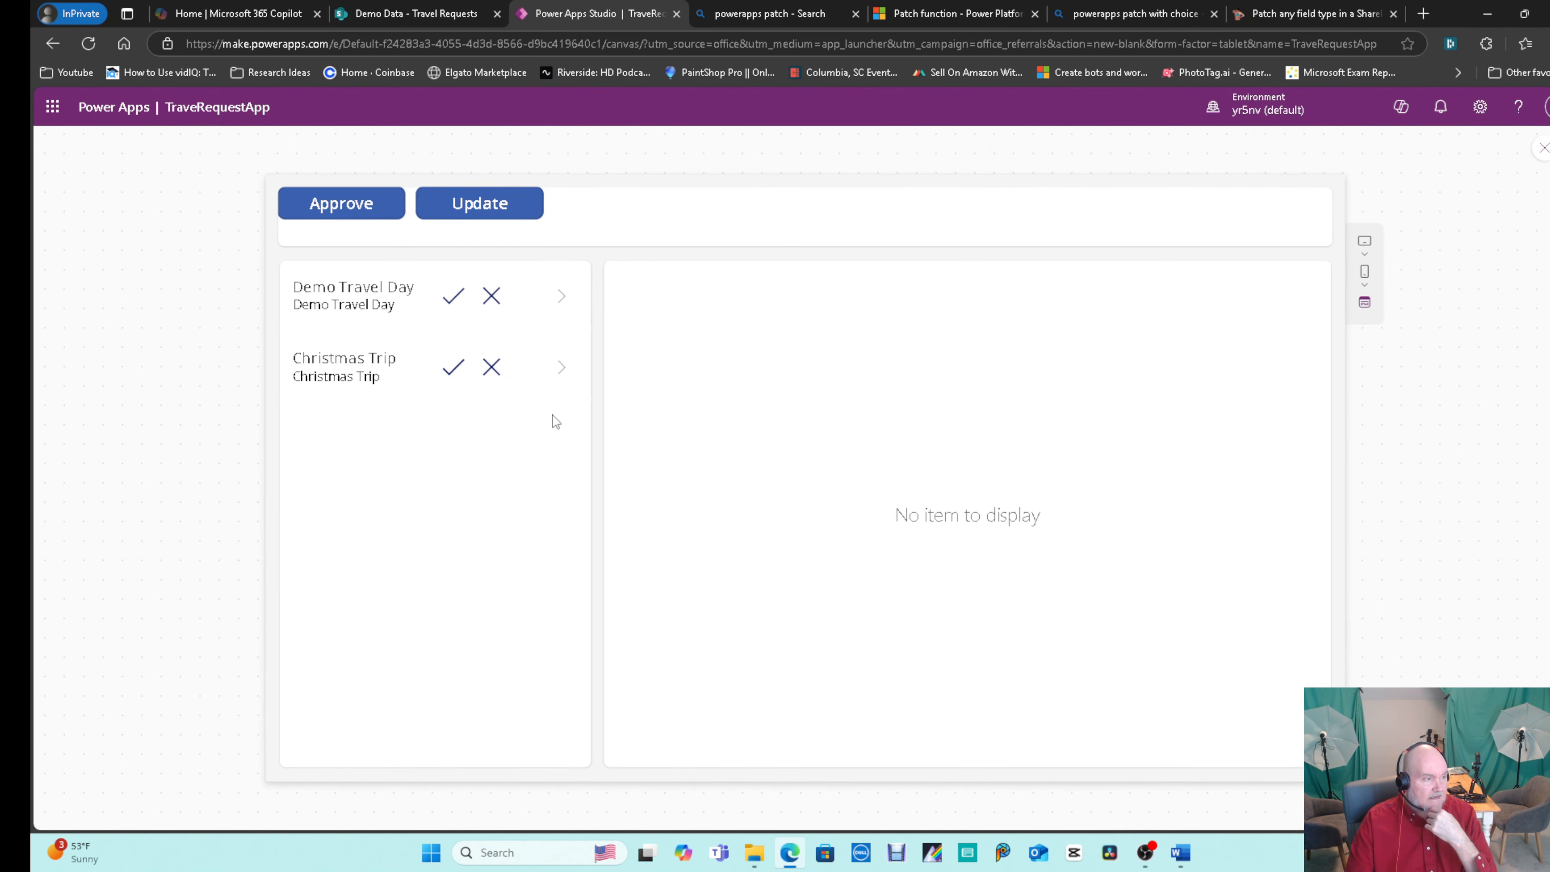
{"action": "left_click", "coordinate": [562, 302]}
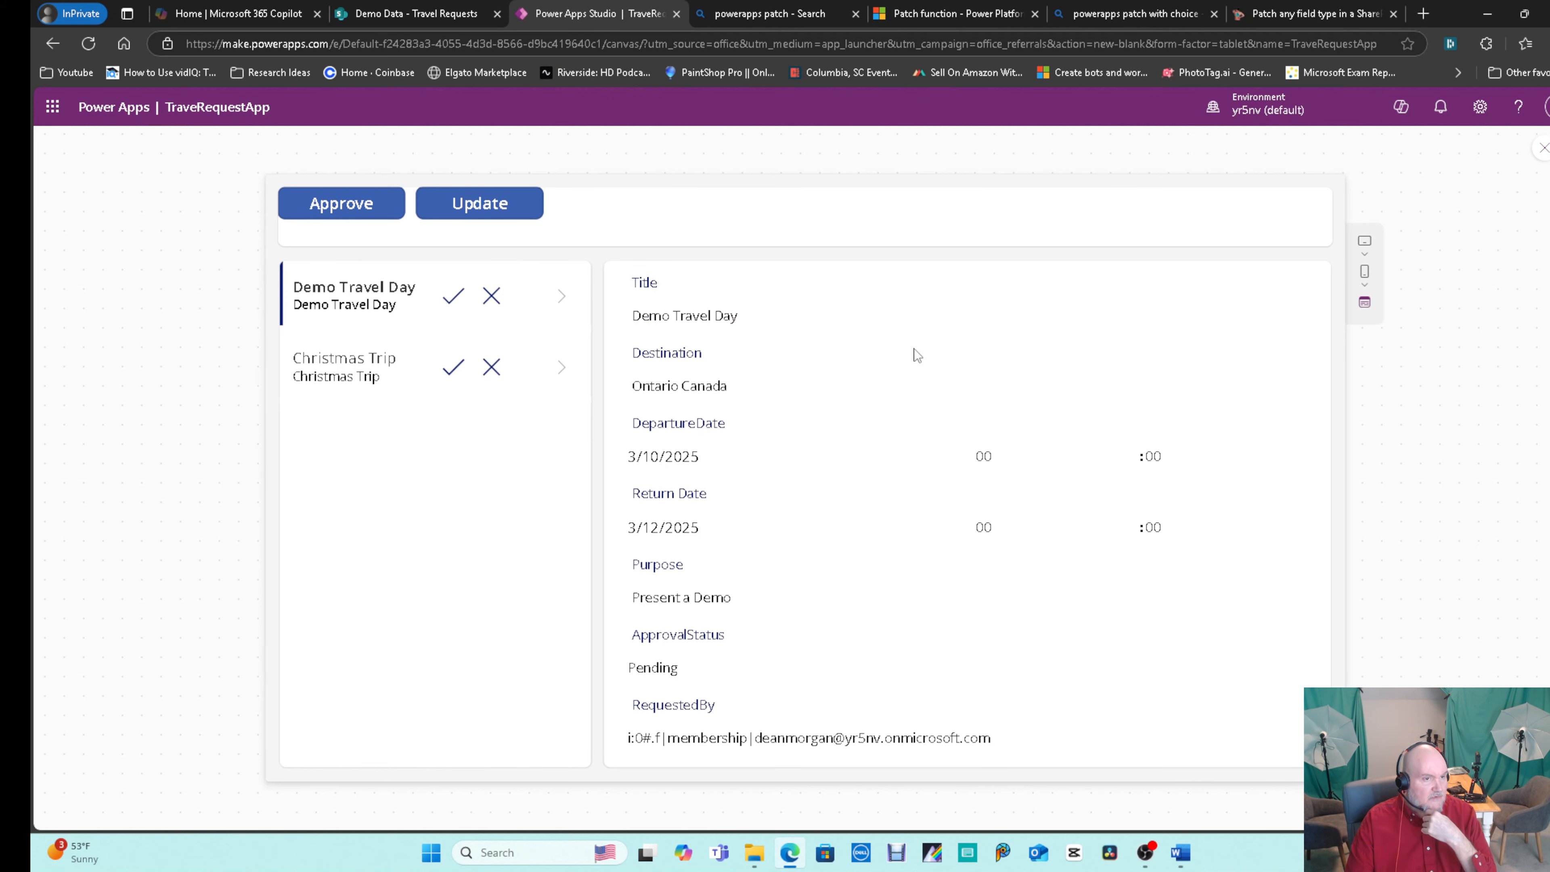
Close the app preview, switch to SharePoint, and reload the Travel Requests list to check My Vacation's approval status.
{"action": "left_click", "coordinate": [1543, 148]}
{"action": "left_click", "coordinate": [987, 530]}
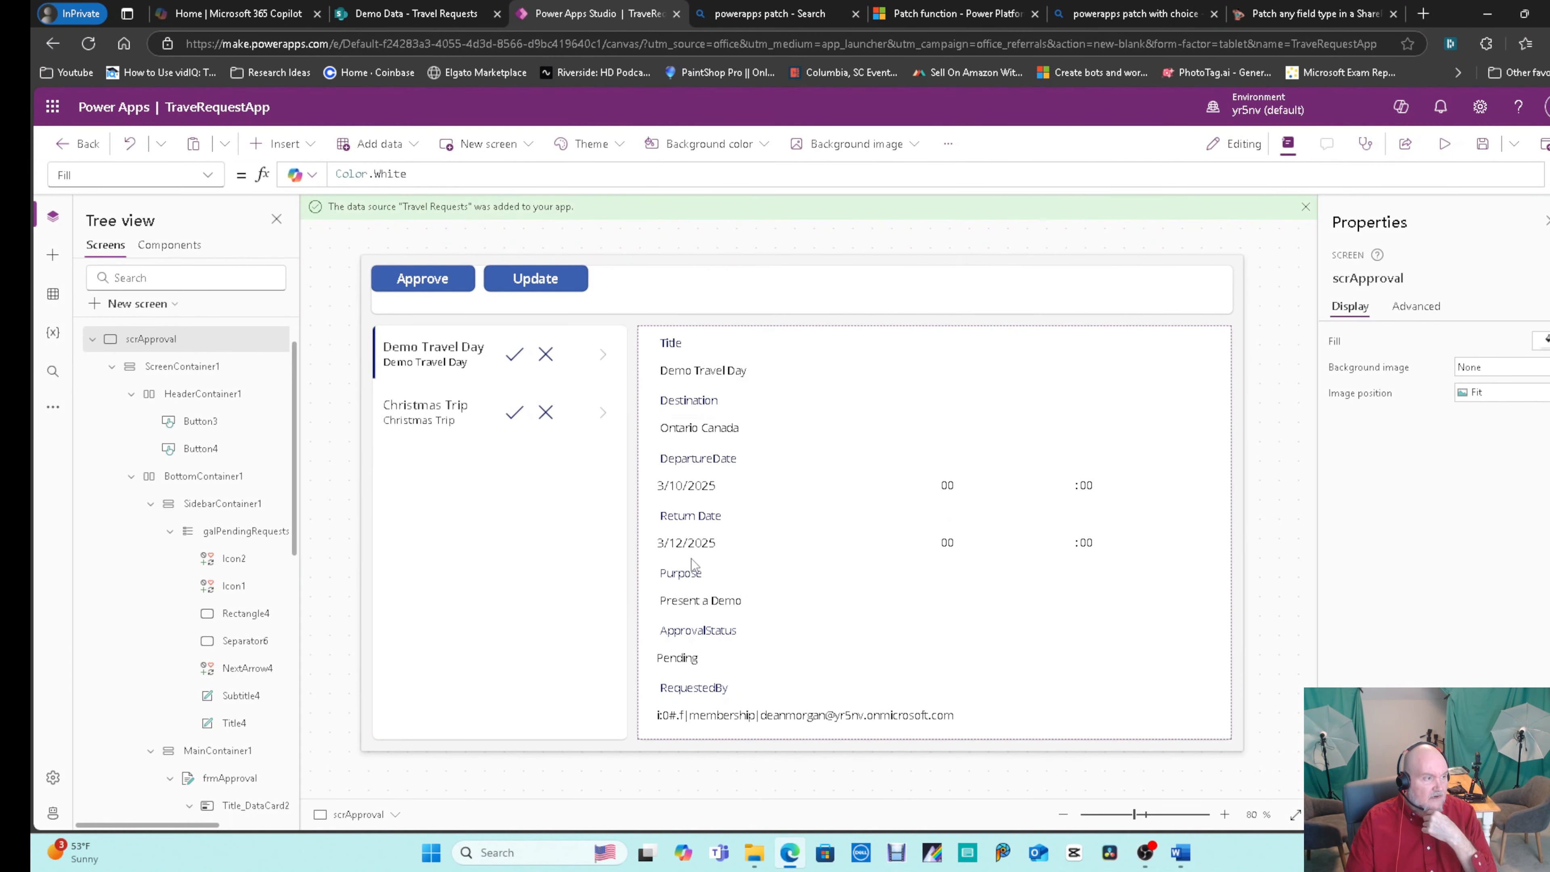
{"action": "left_click", "coordinate": [580, 563]}
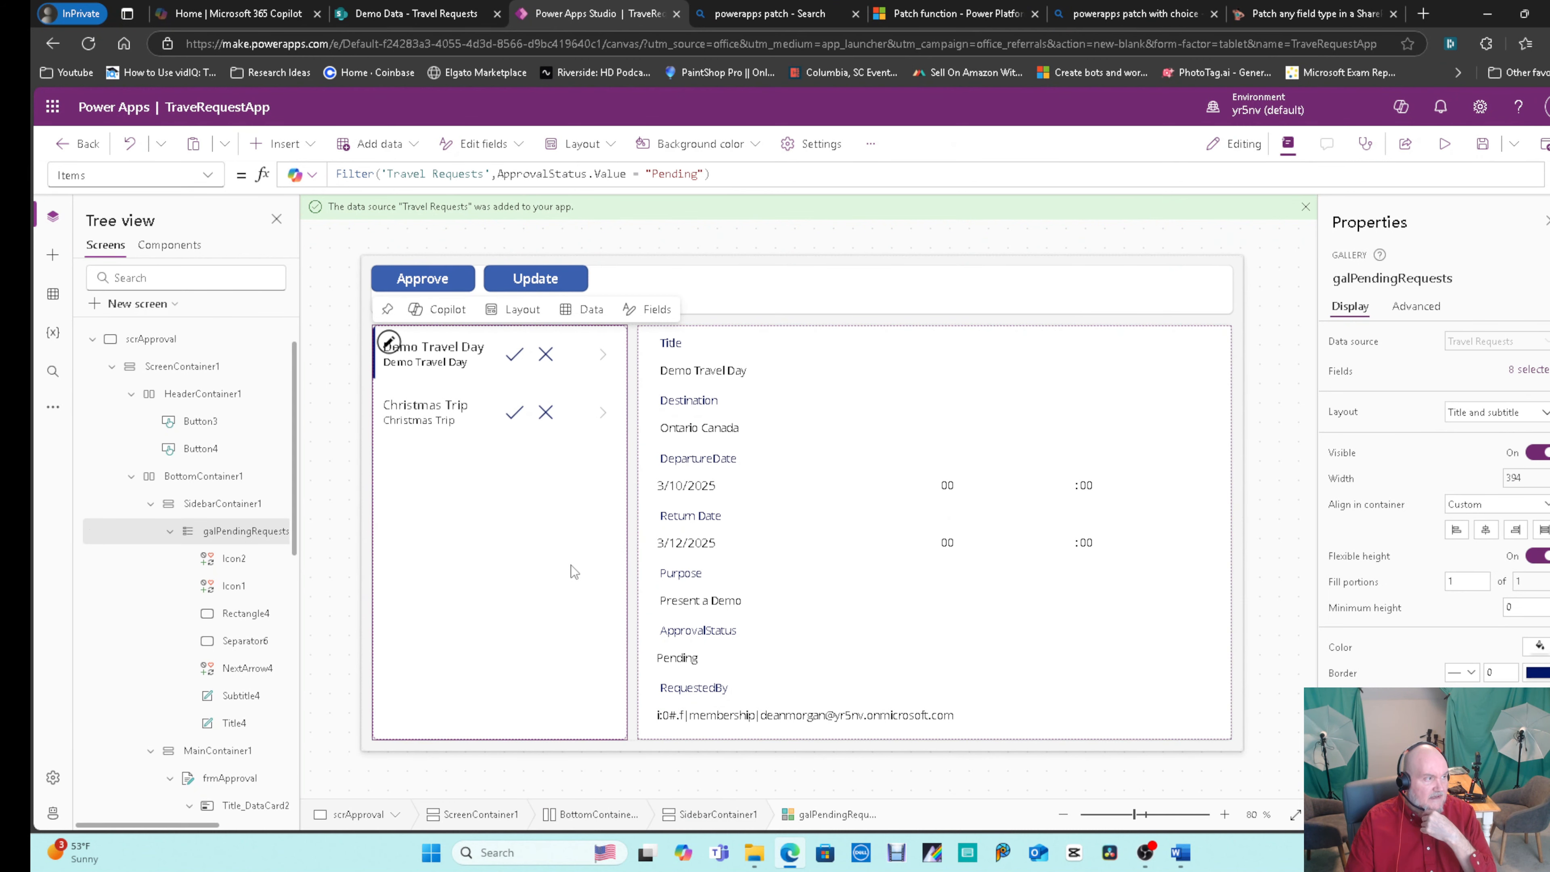
{"action": "left_click", "coordinate": [387, 15]}
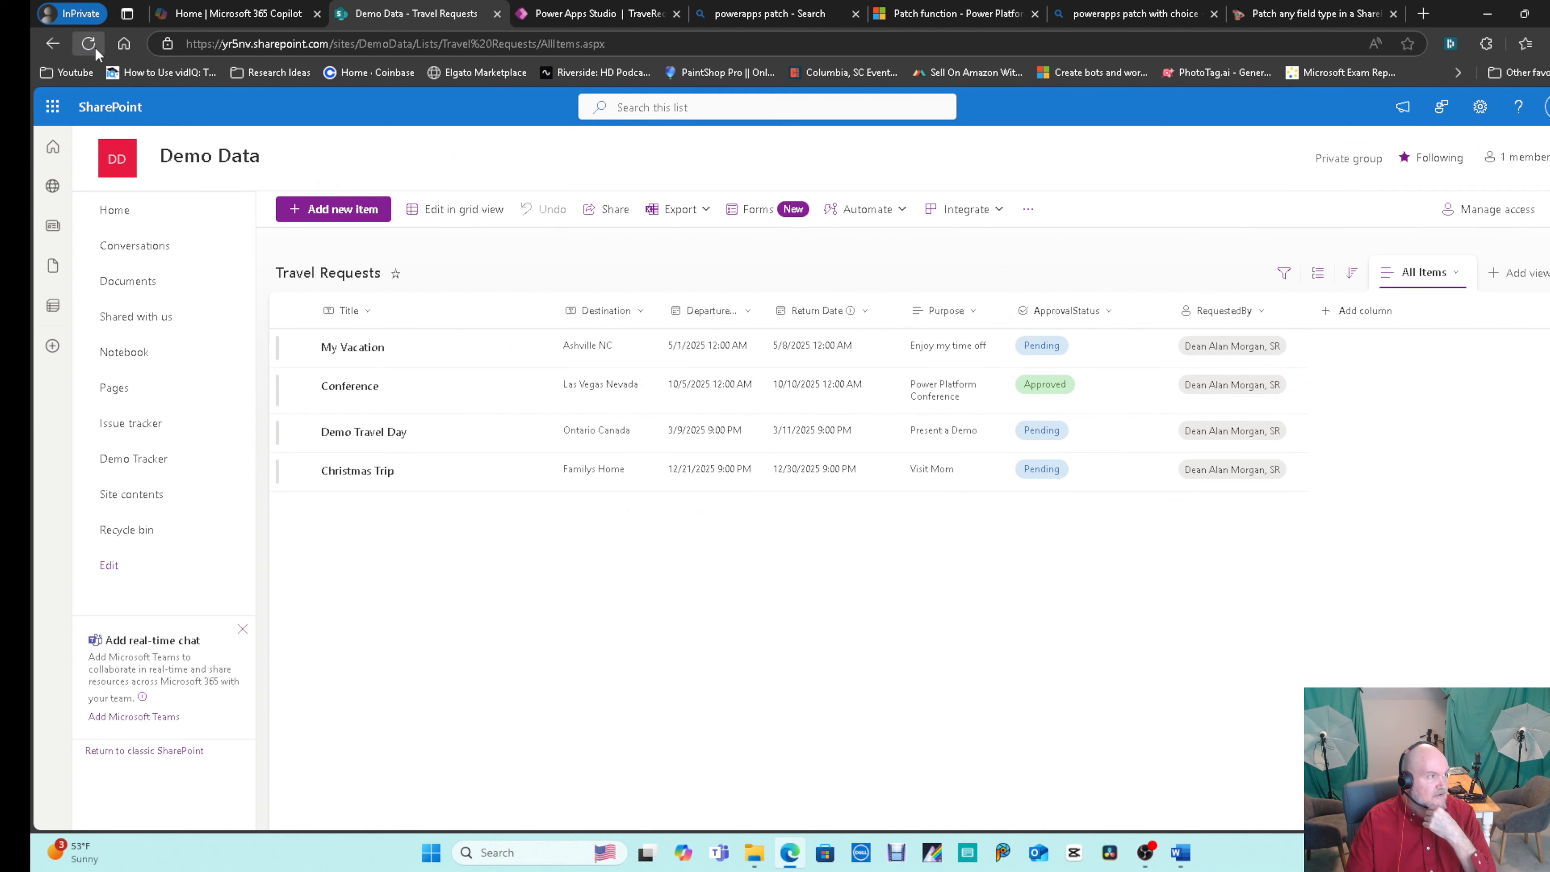
{"action": "left_click", "coordinate": [95, 46]}
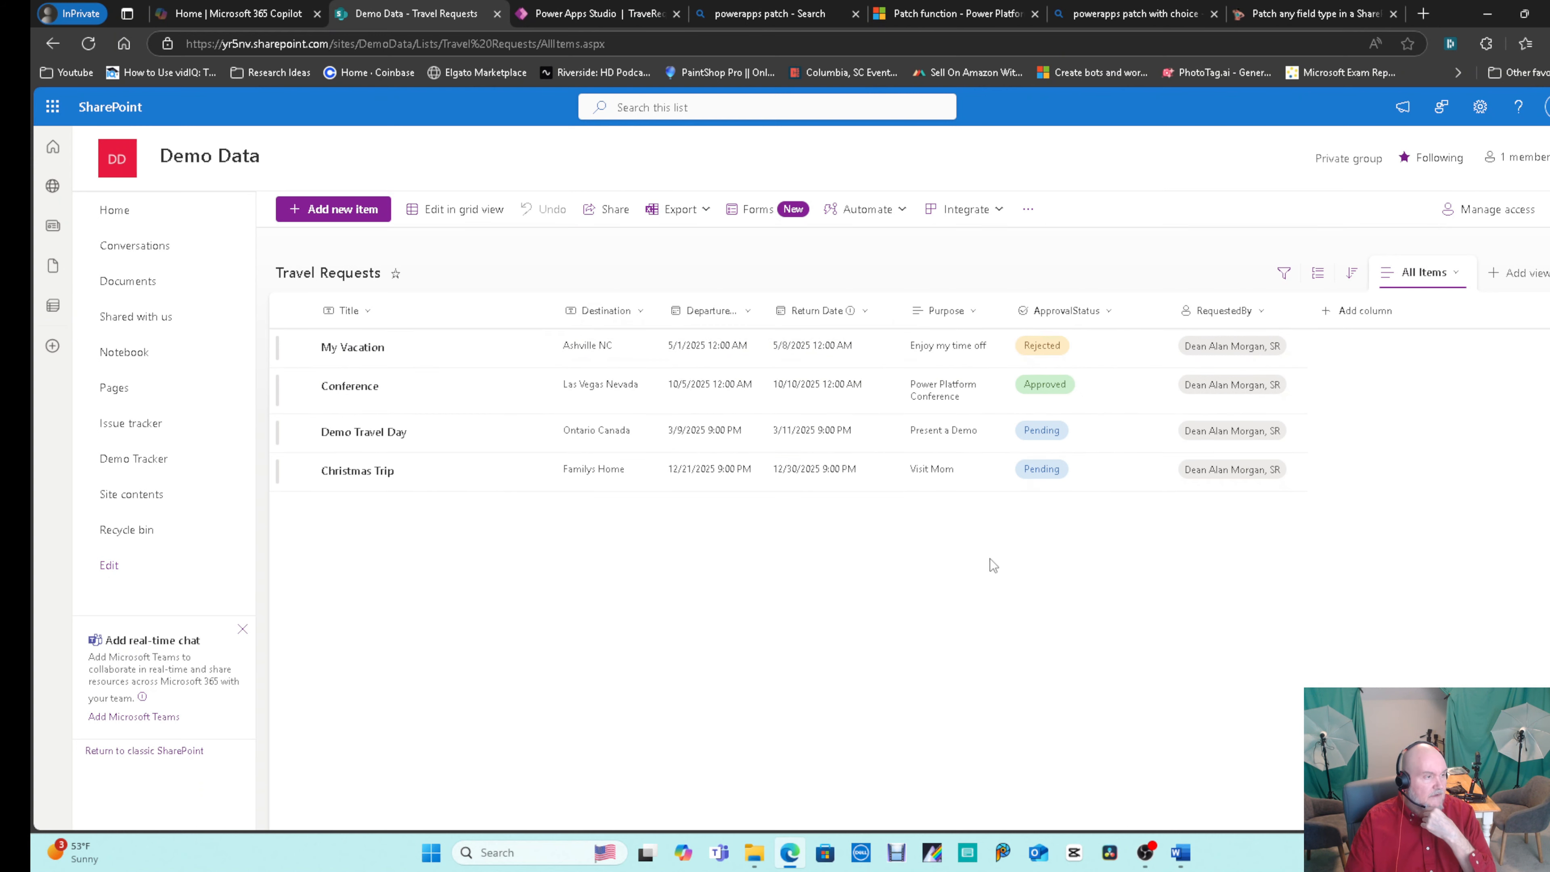
Switch to Power Apps and delete the Approve and Update buttons from the approval screen's header container.
{"action": "left_click", "coordinate": [550, 14]}
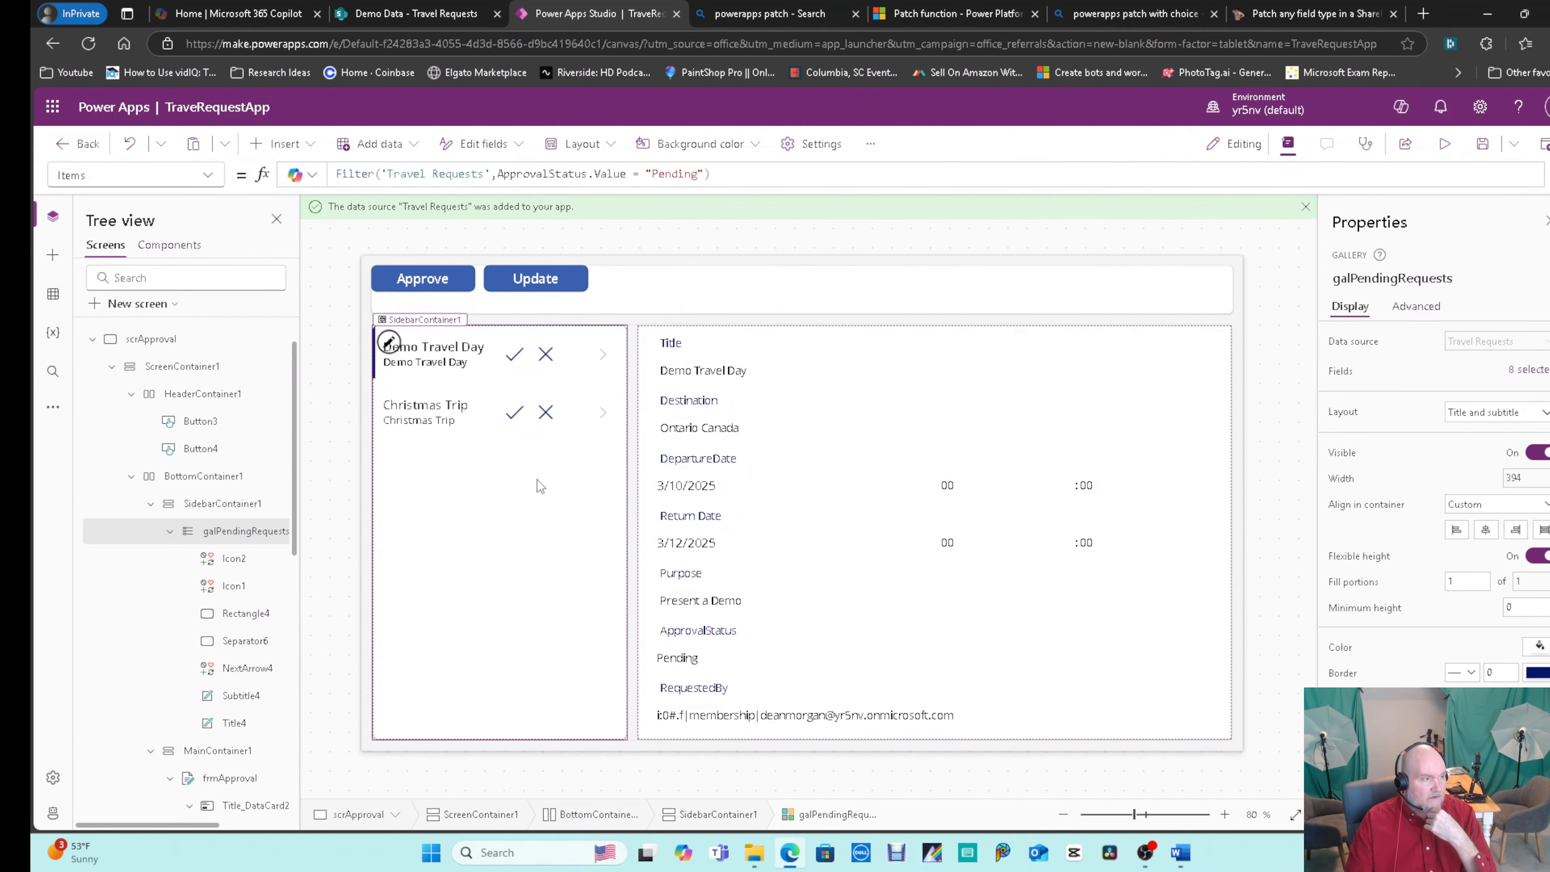
{"action": "left_click", "coordinate": [441, 283]}
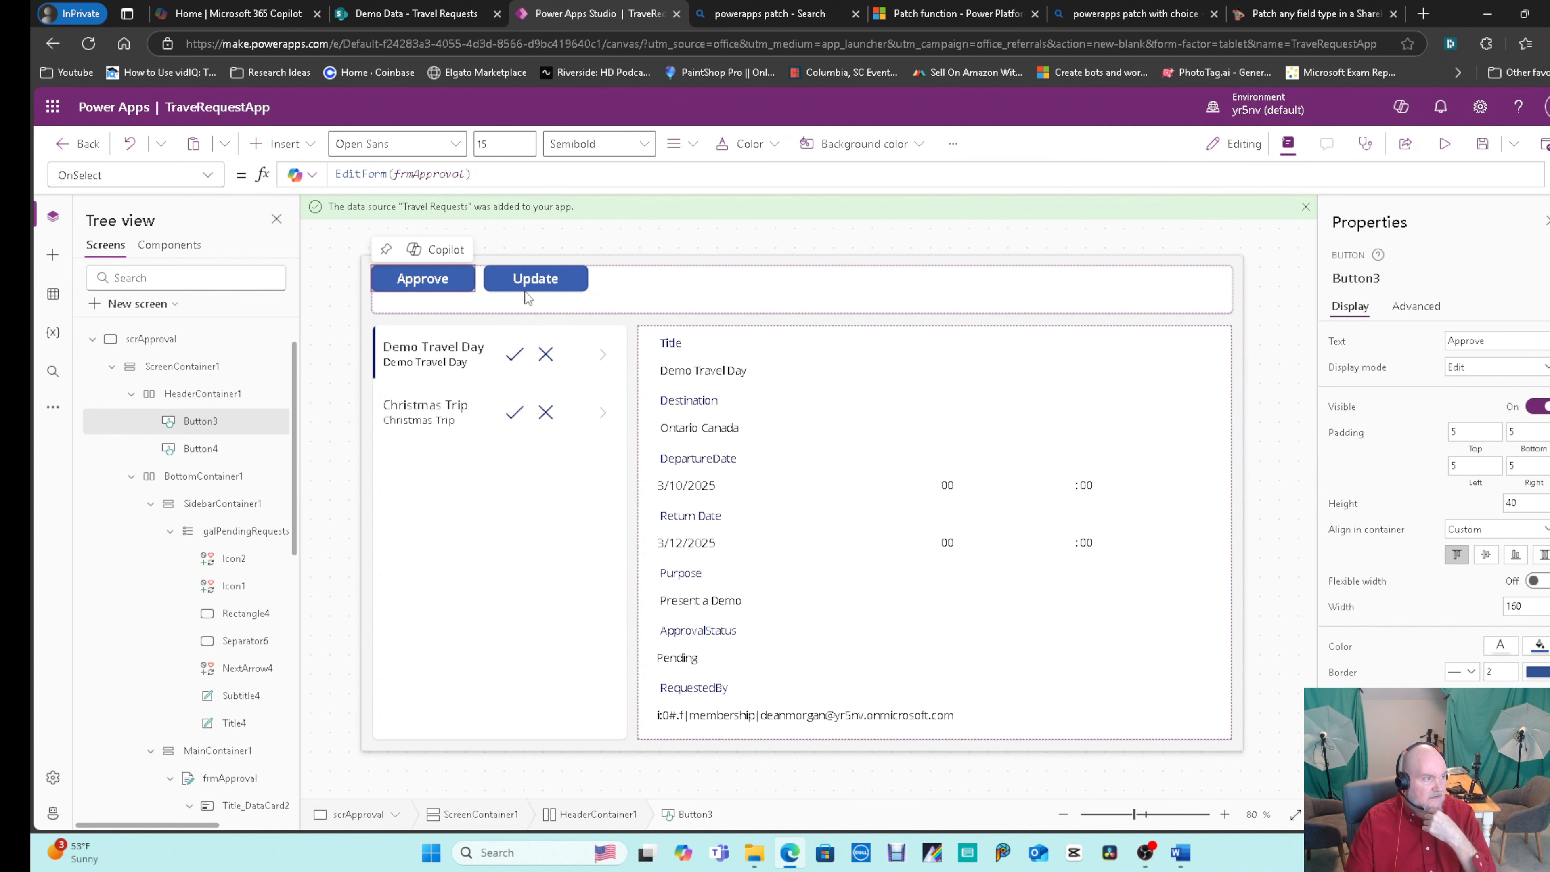
{"action": "left_click", "coordinate": [680, 252]}
{"action": "left_click", "coordinate": [444, 296]}
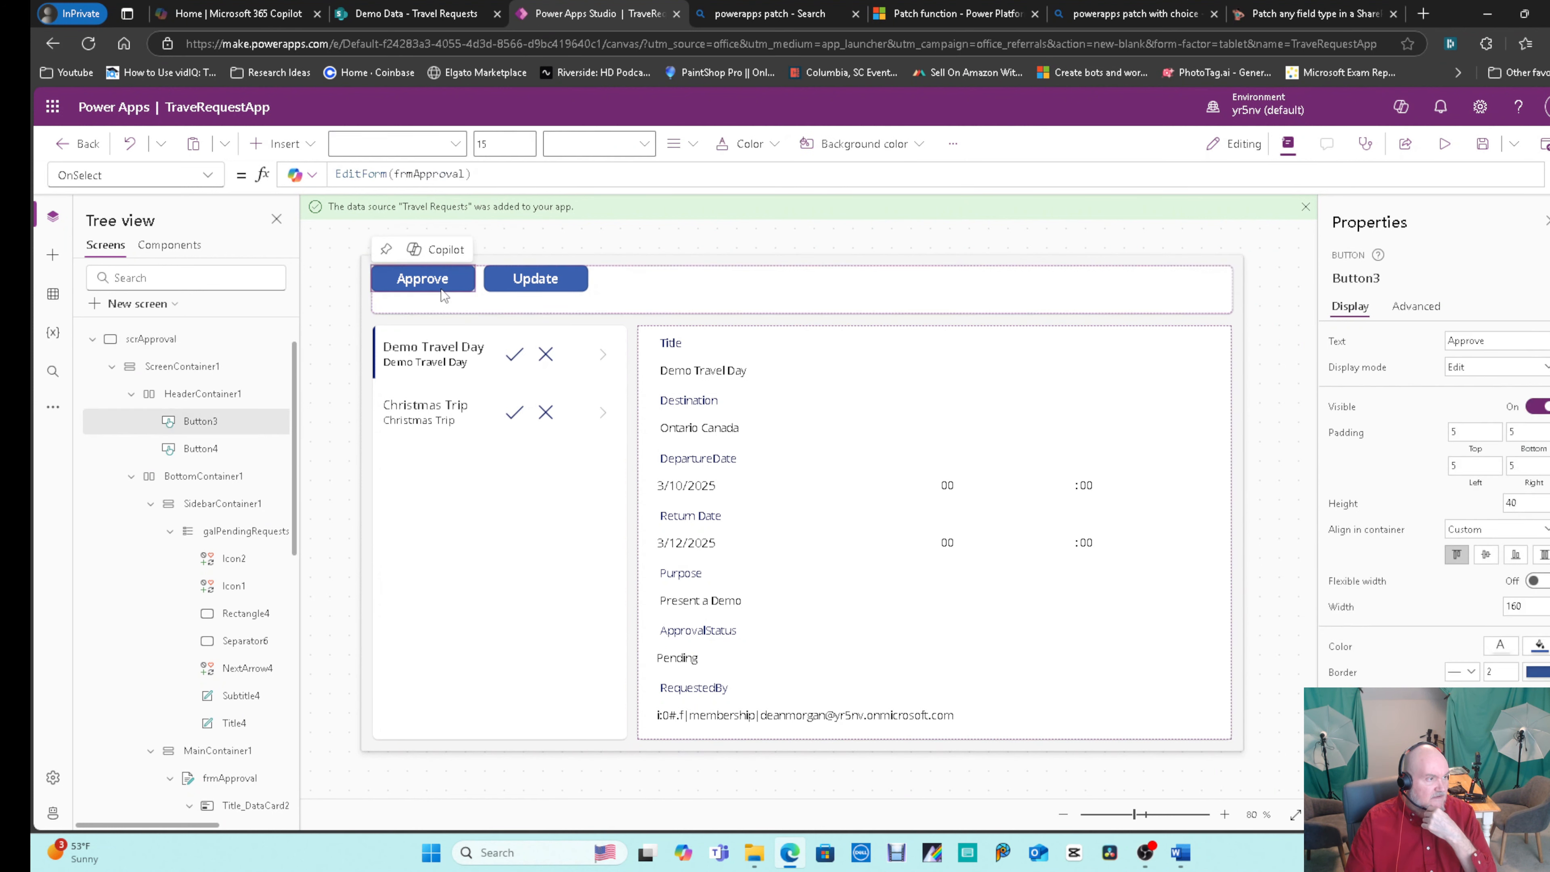
{"action": "right_click", "coordinate": [195, 423]}
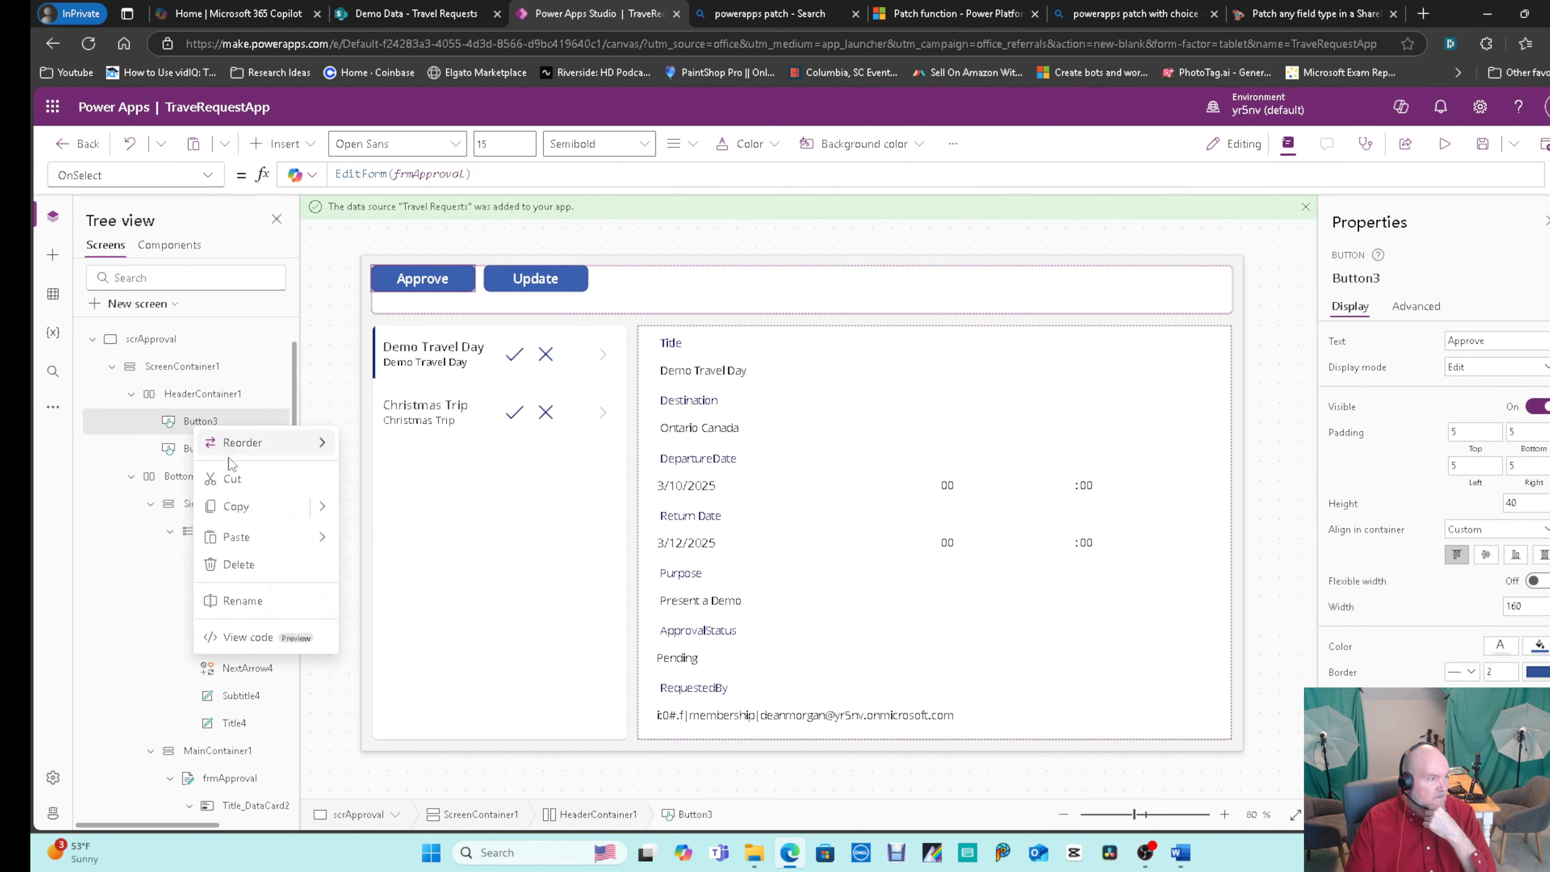
{"action": "left_click", "coordinate": [241, 565]}
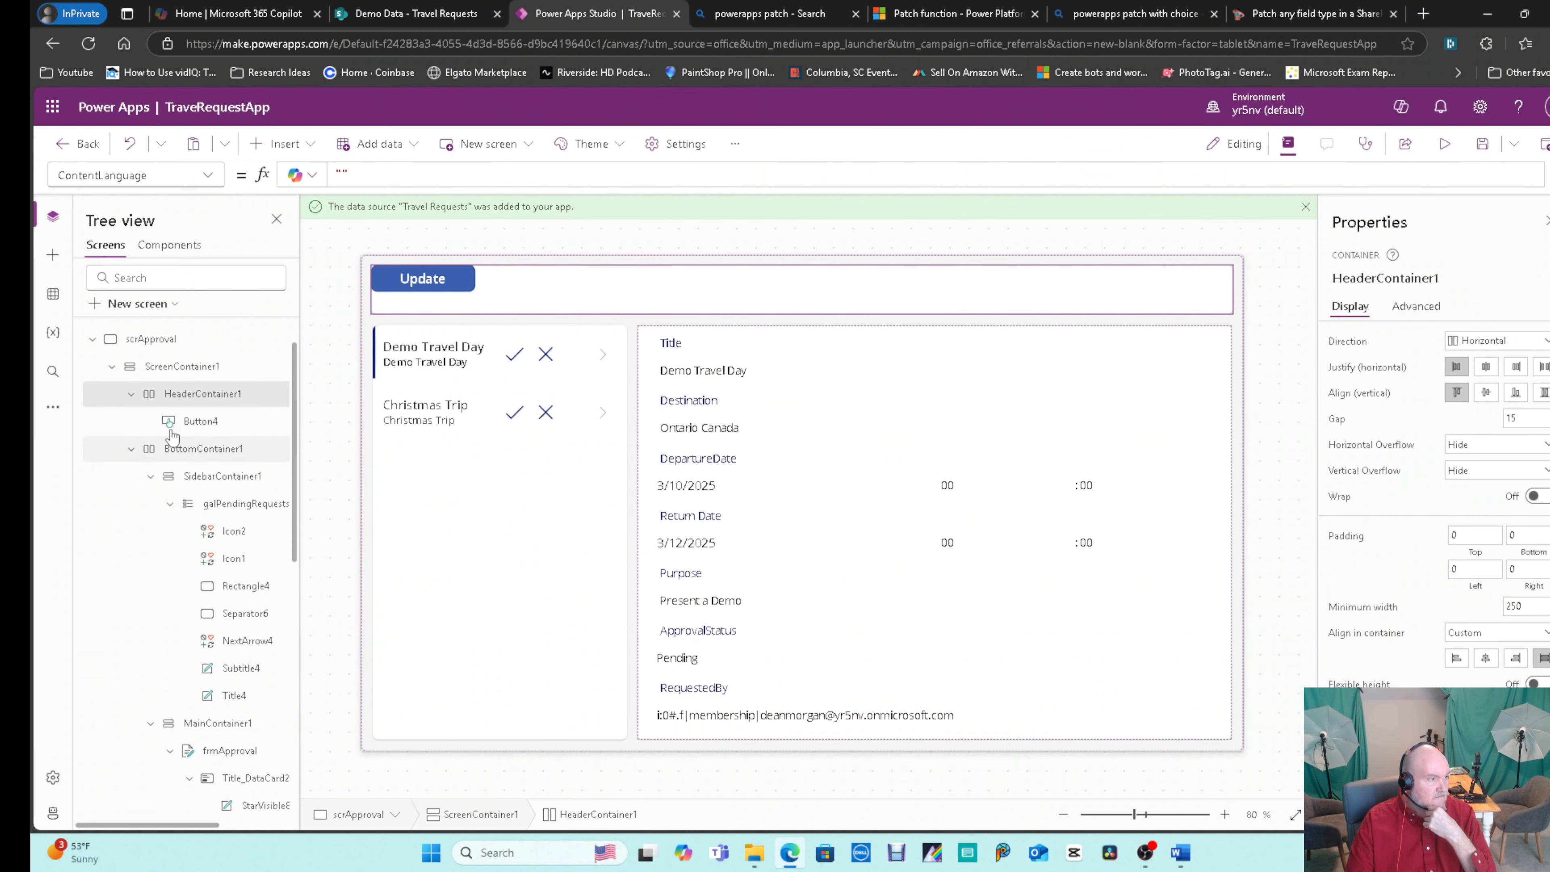
{"action": "left_click", "coordinate": [206, 423]}
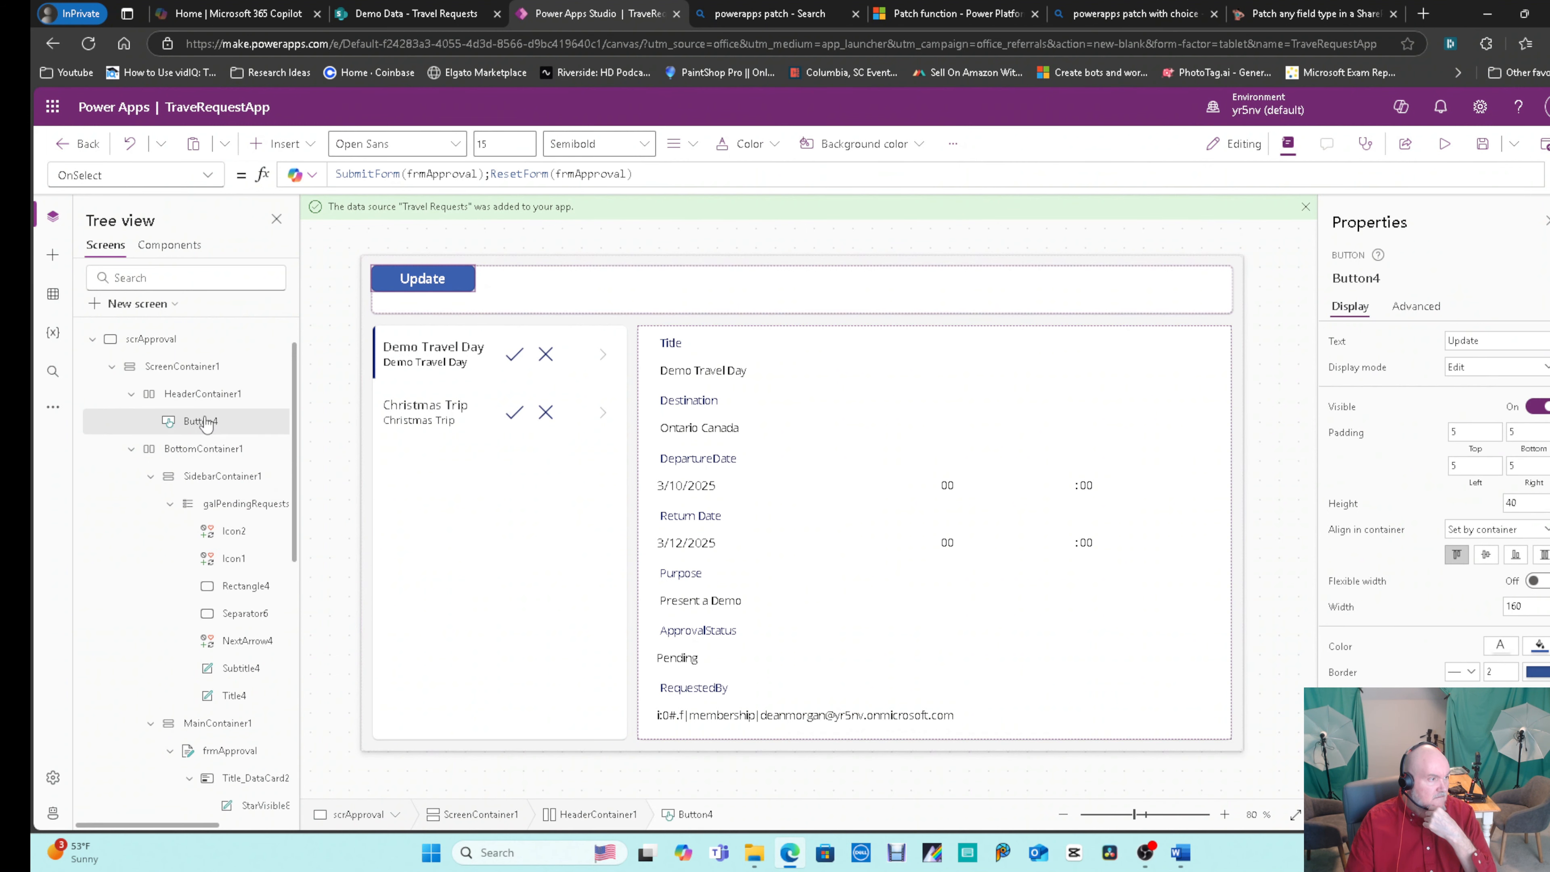
{"action": "right_click", "coordinate": [206, 423]}
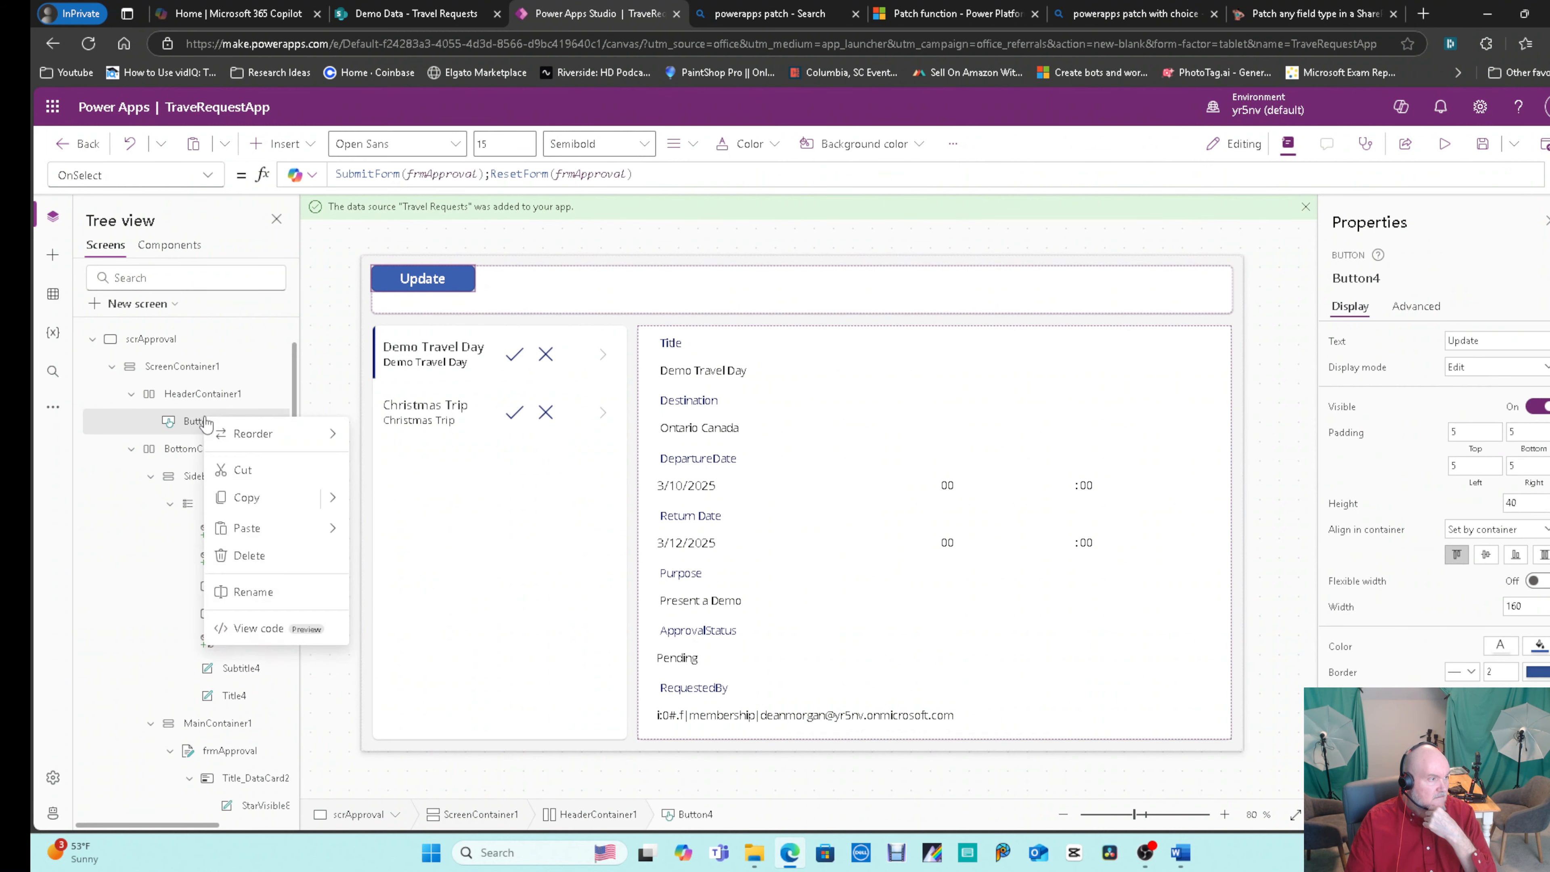
{"action": "left_click", "coordinate": [251, 556]}
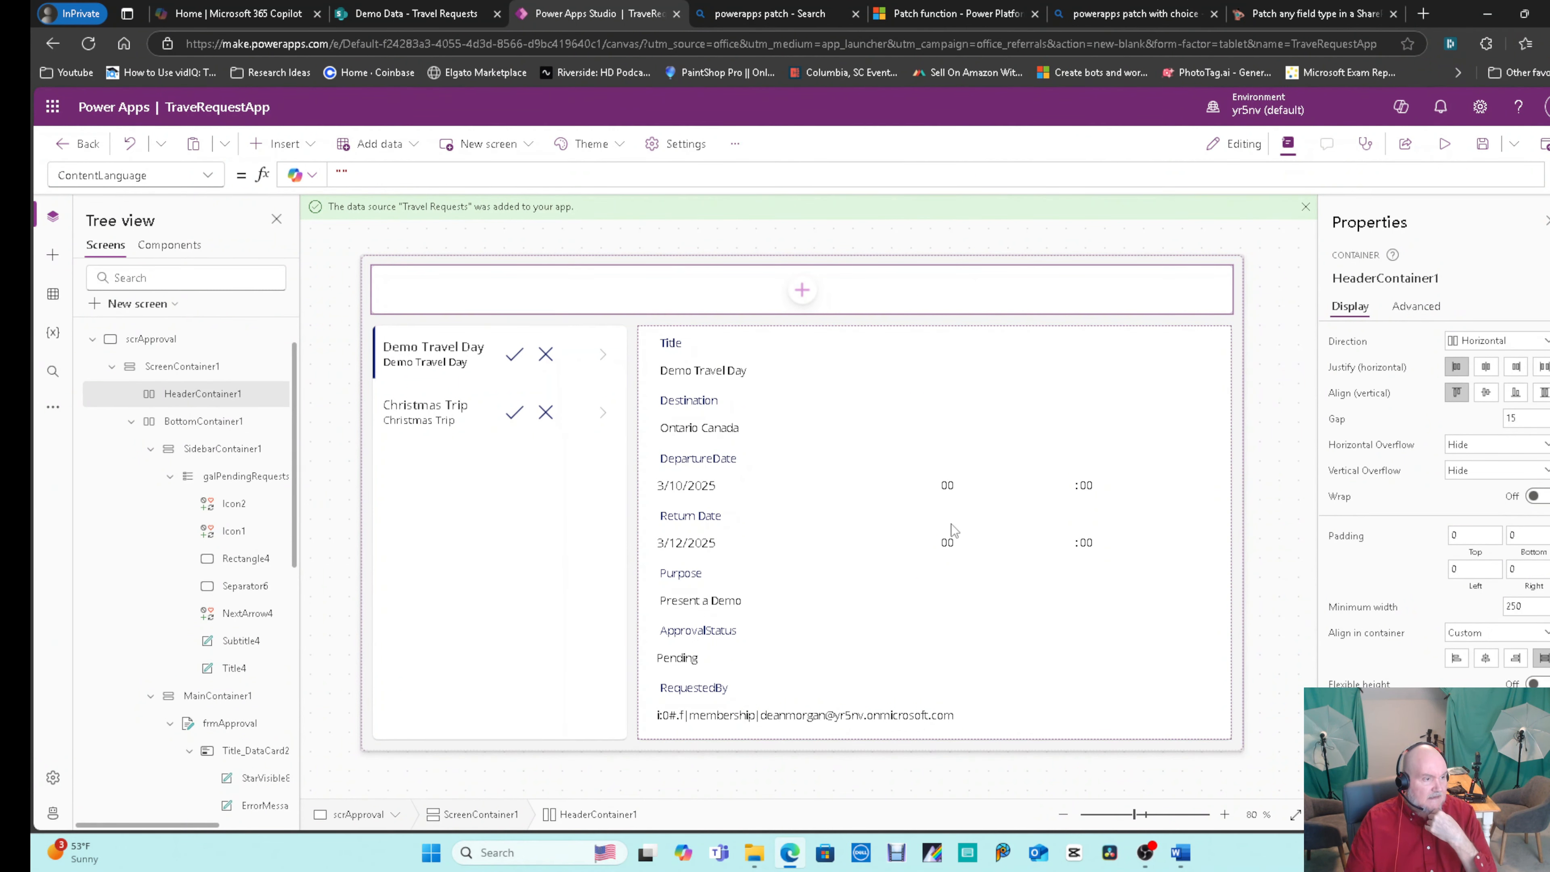
{"action": "left_click", "coordinate": [1263, 433]}
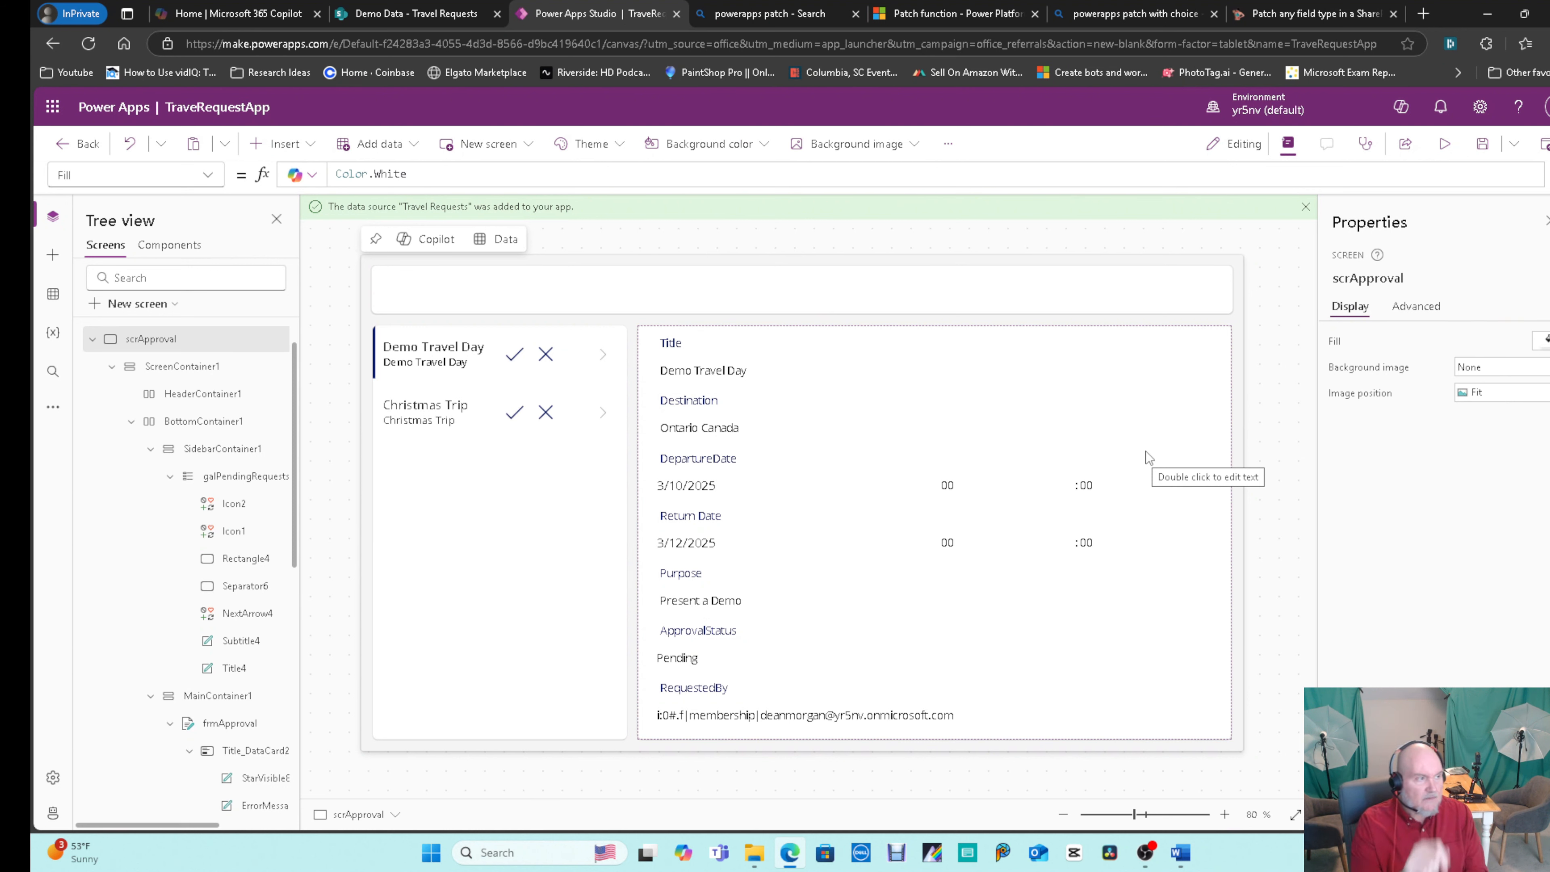
Examine the full OnSelect Patch formula of the gallery's Cancel icon.
{"action": "left_click", "coordinate": [537, 366]}
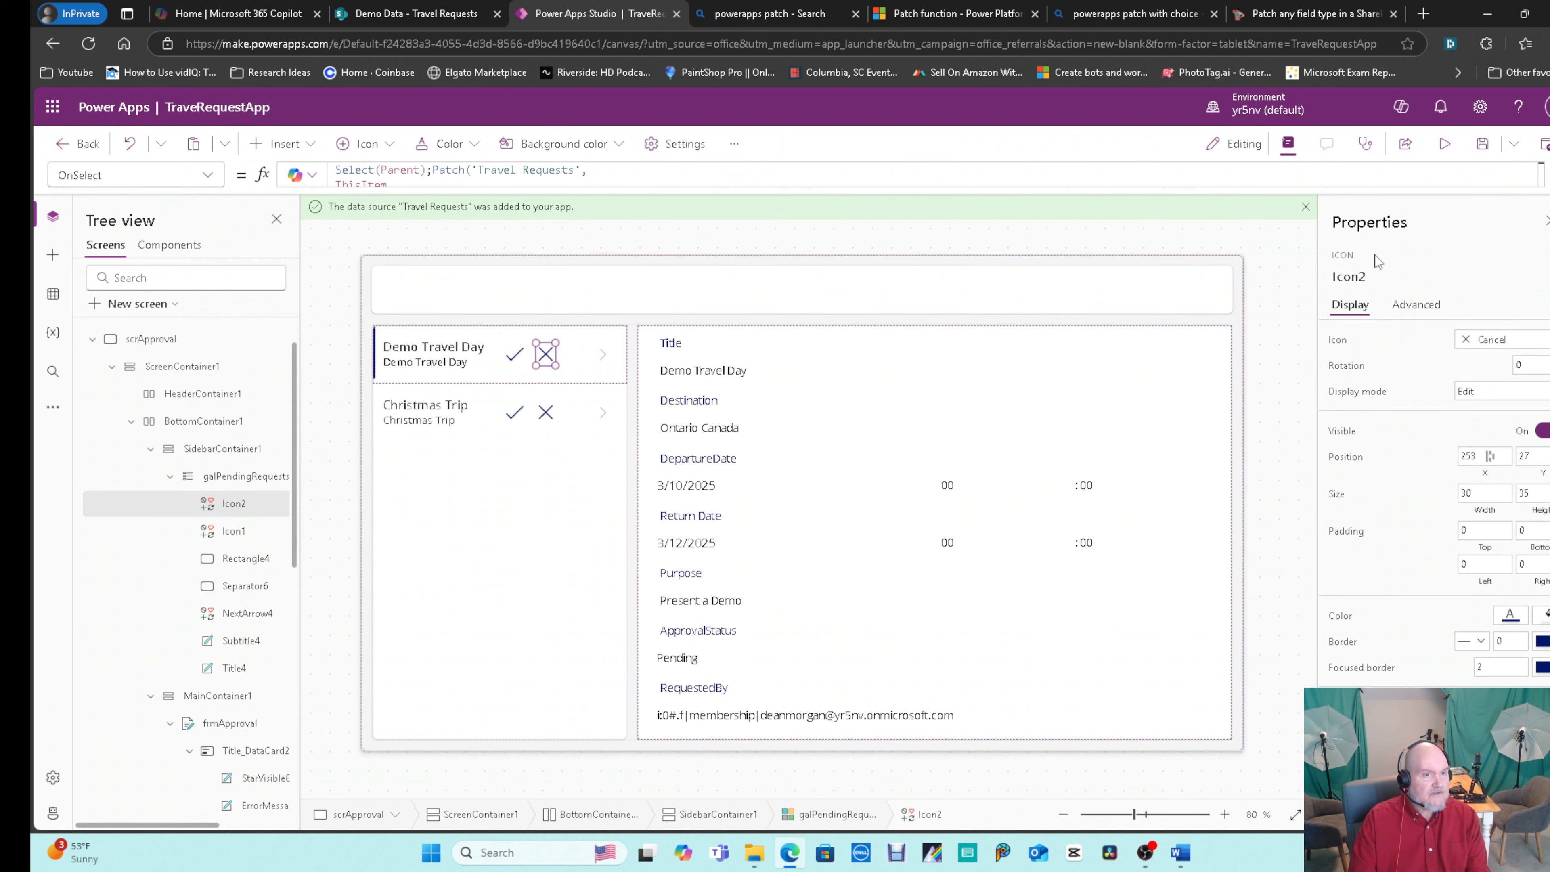
{"action": "left_click", "coordinate": [1540, 183]}
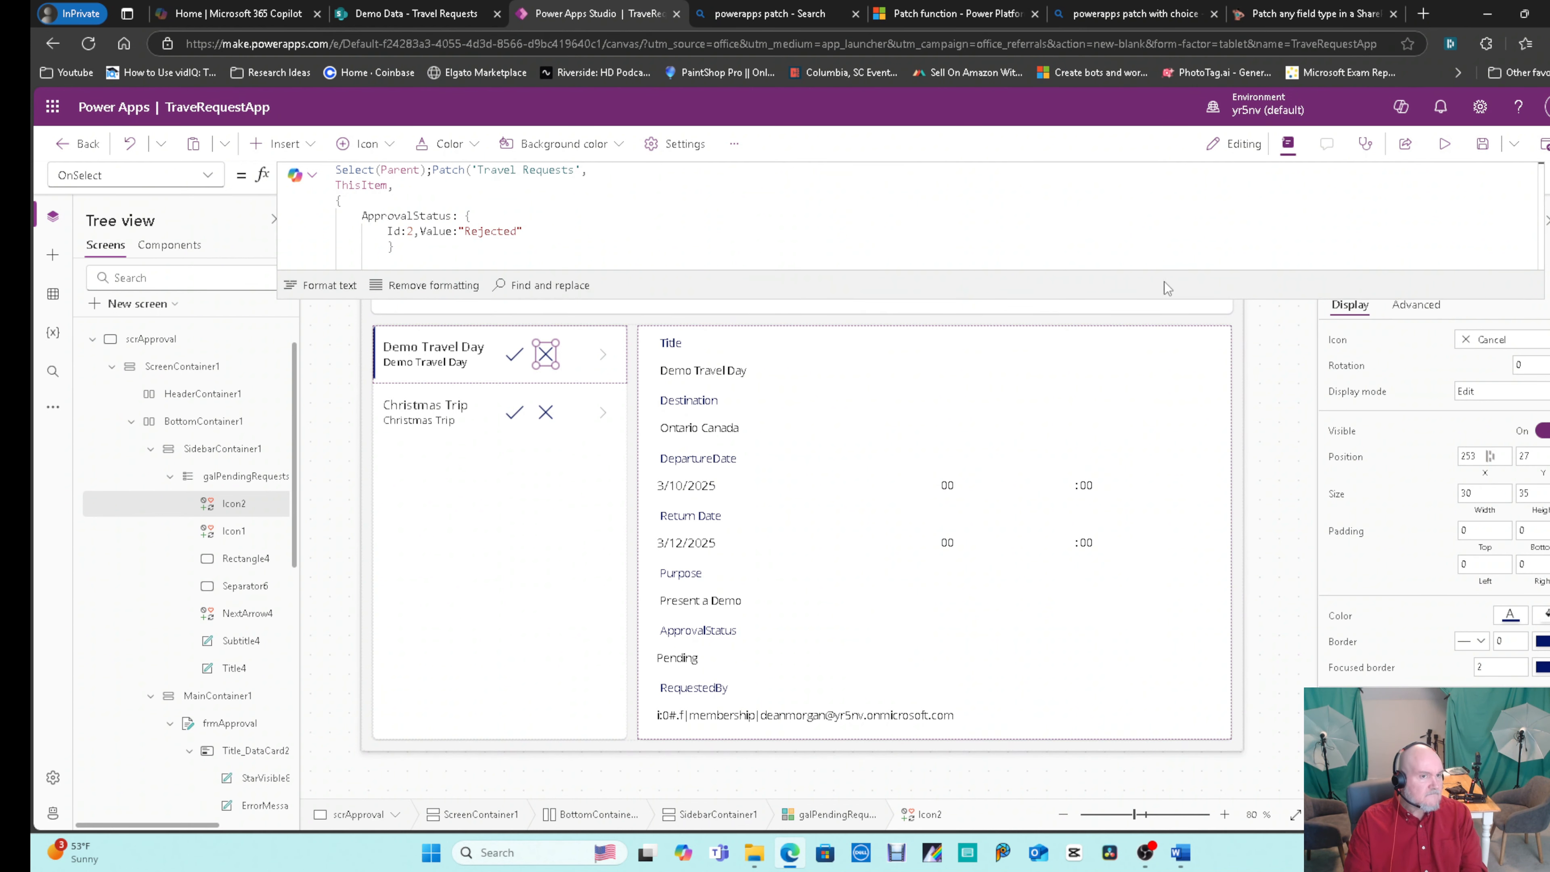
{"action": "left_click", "coordinate": [1150, 444]}
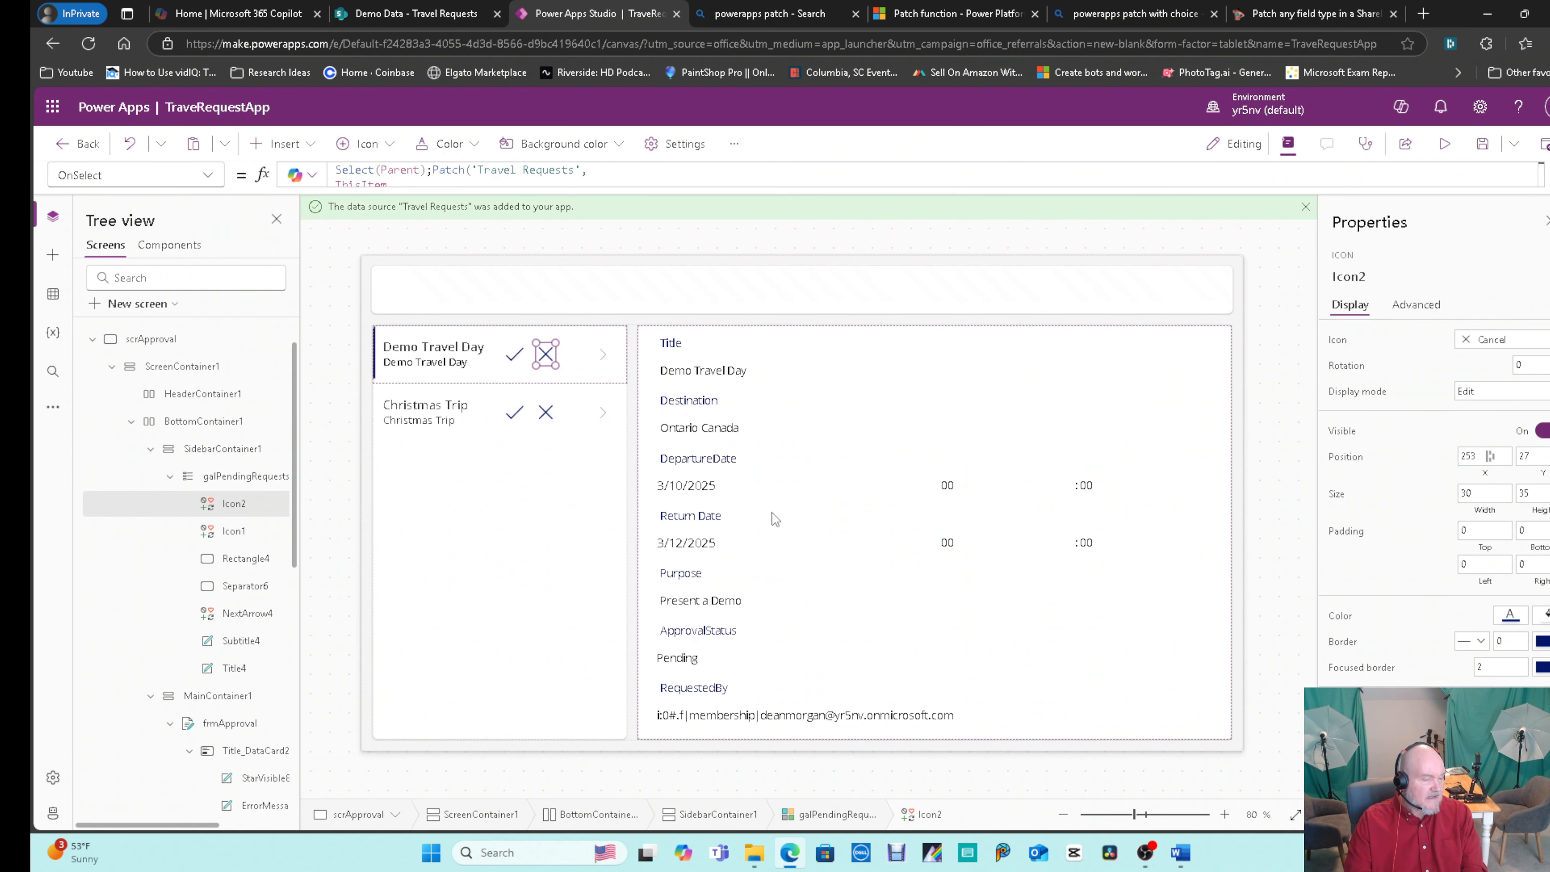
Rename the combo box in the form's RequestedBy card to cbxRequestName.
{"action": "left_click", "coordinate": [765, 720]}
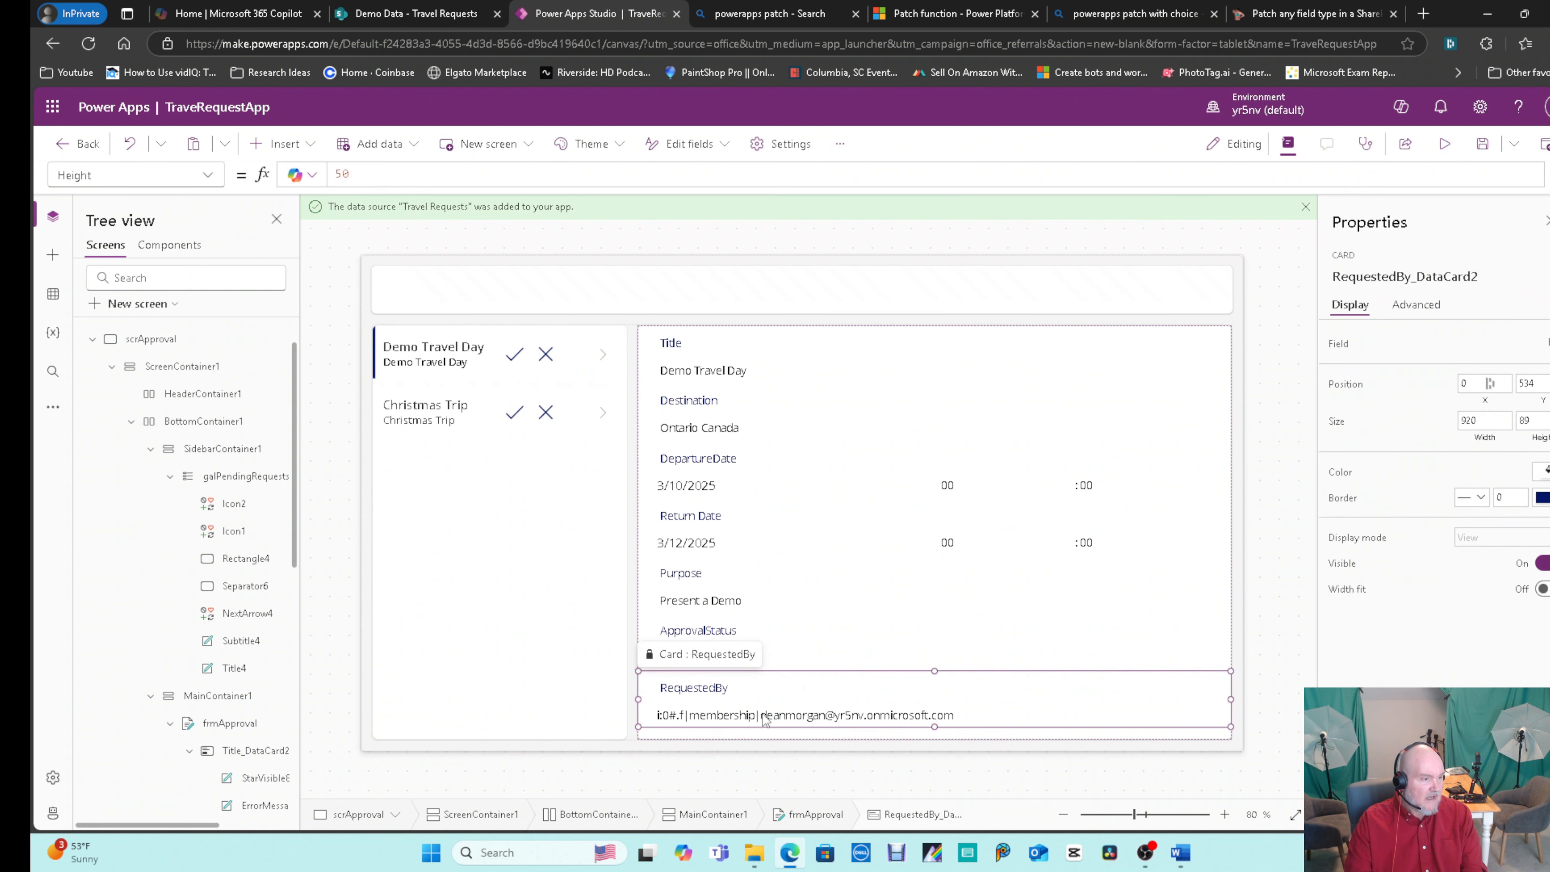
{"action": "left_click", "coordinate": [766, 719]}
{"action": "left_click", "coordinate": [1007, 716]}
{"action": "left_click", "coordinate": [1050, 721]}
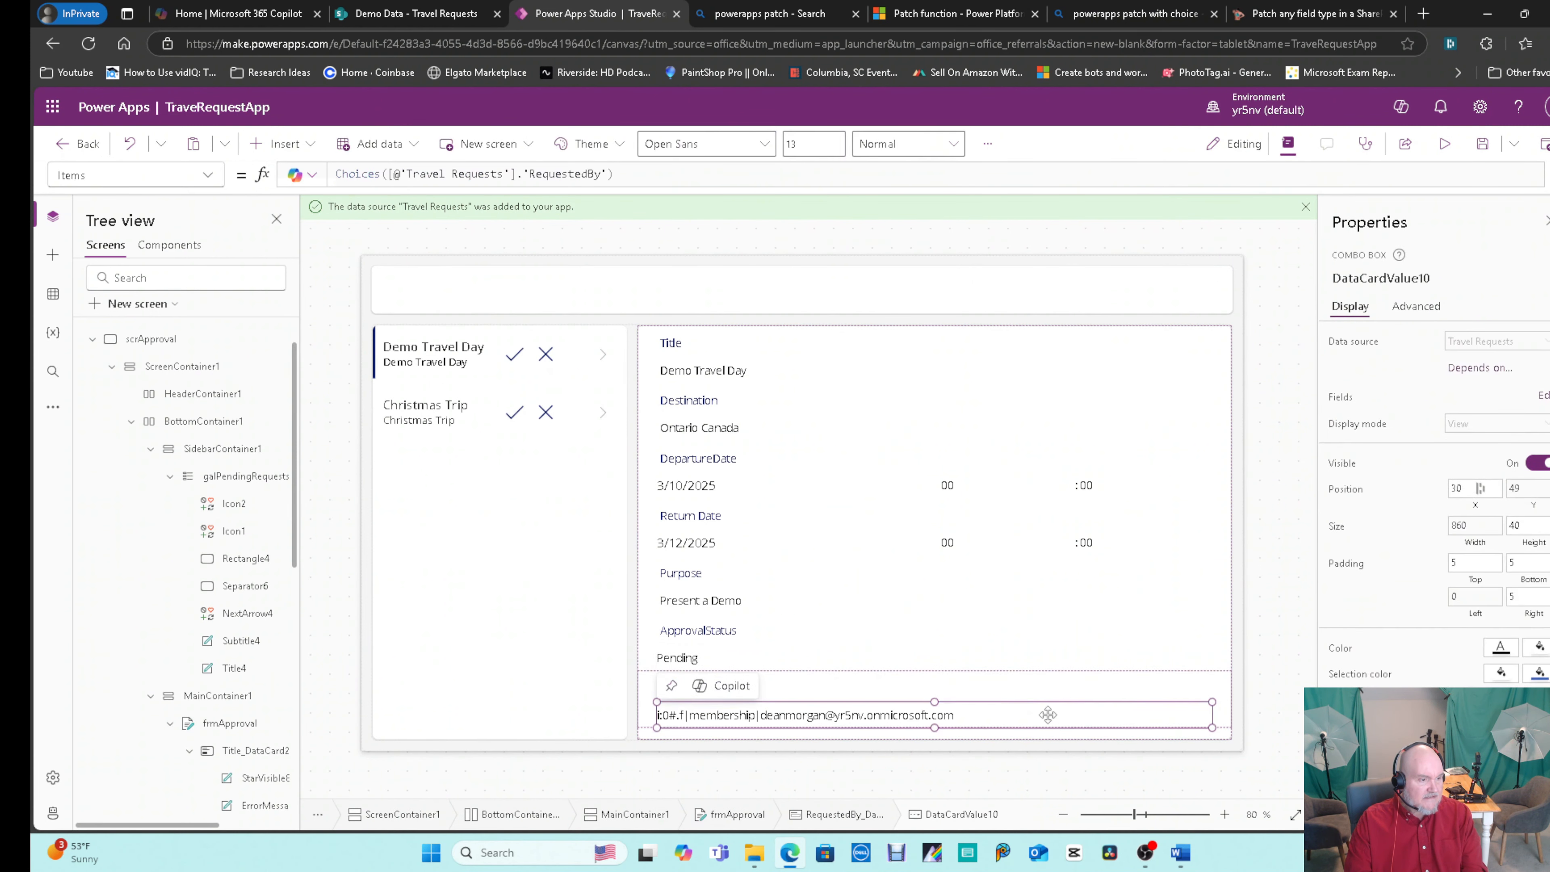
{"action": "left_click", "coordinate": [1227, 719]}
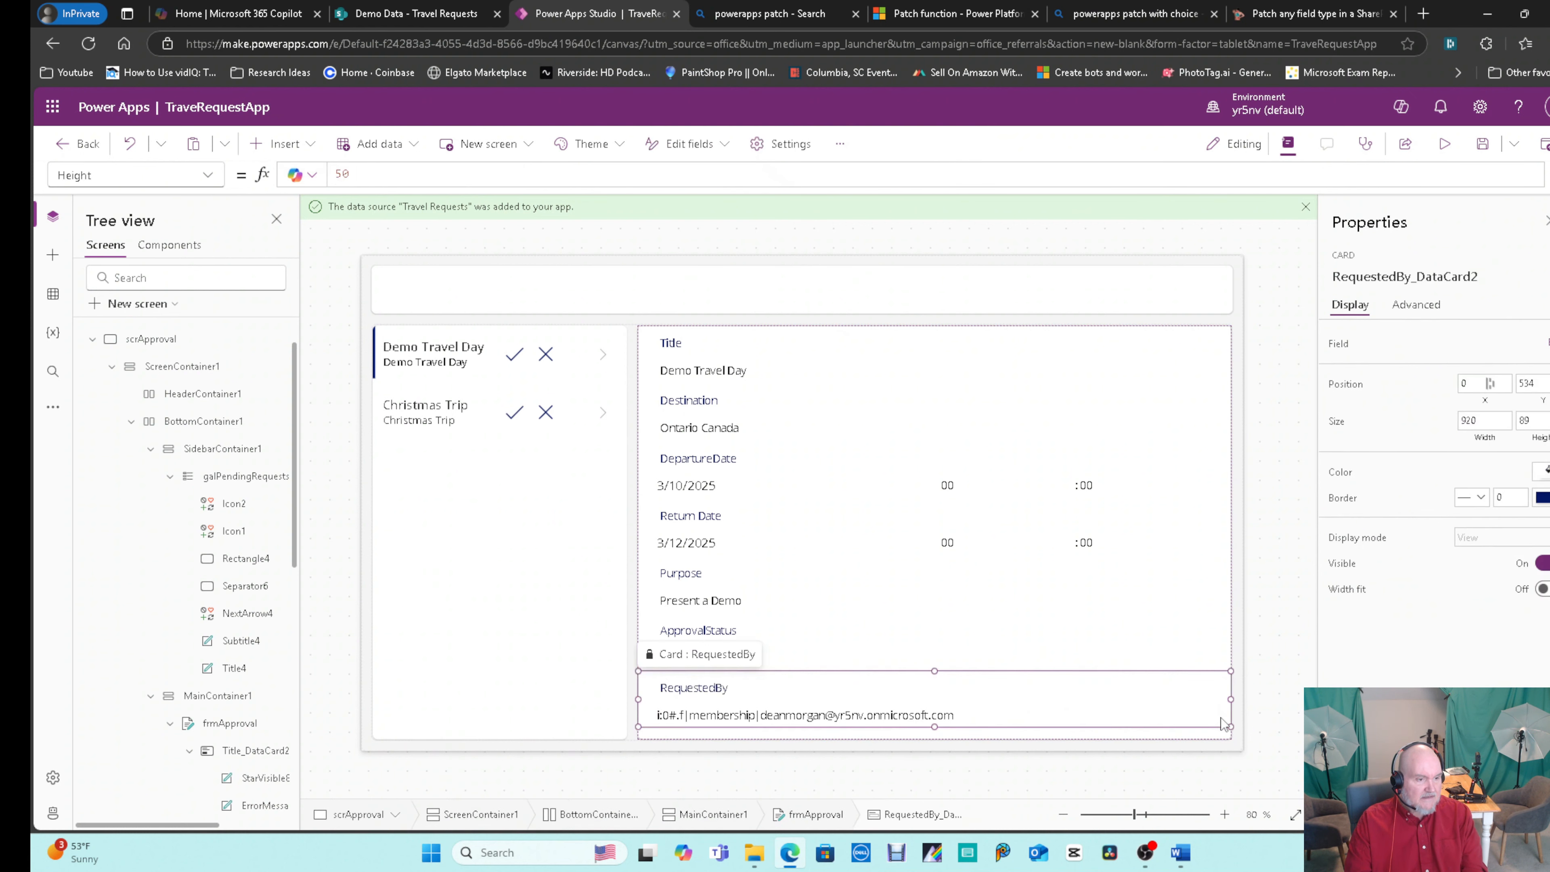
{"action": "left_click", "coordinate": [1031, 727]}
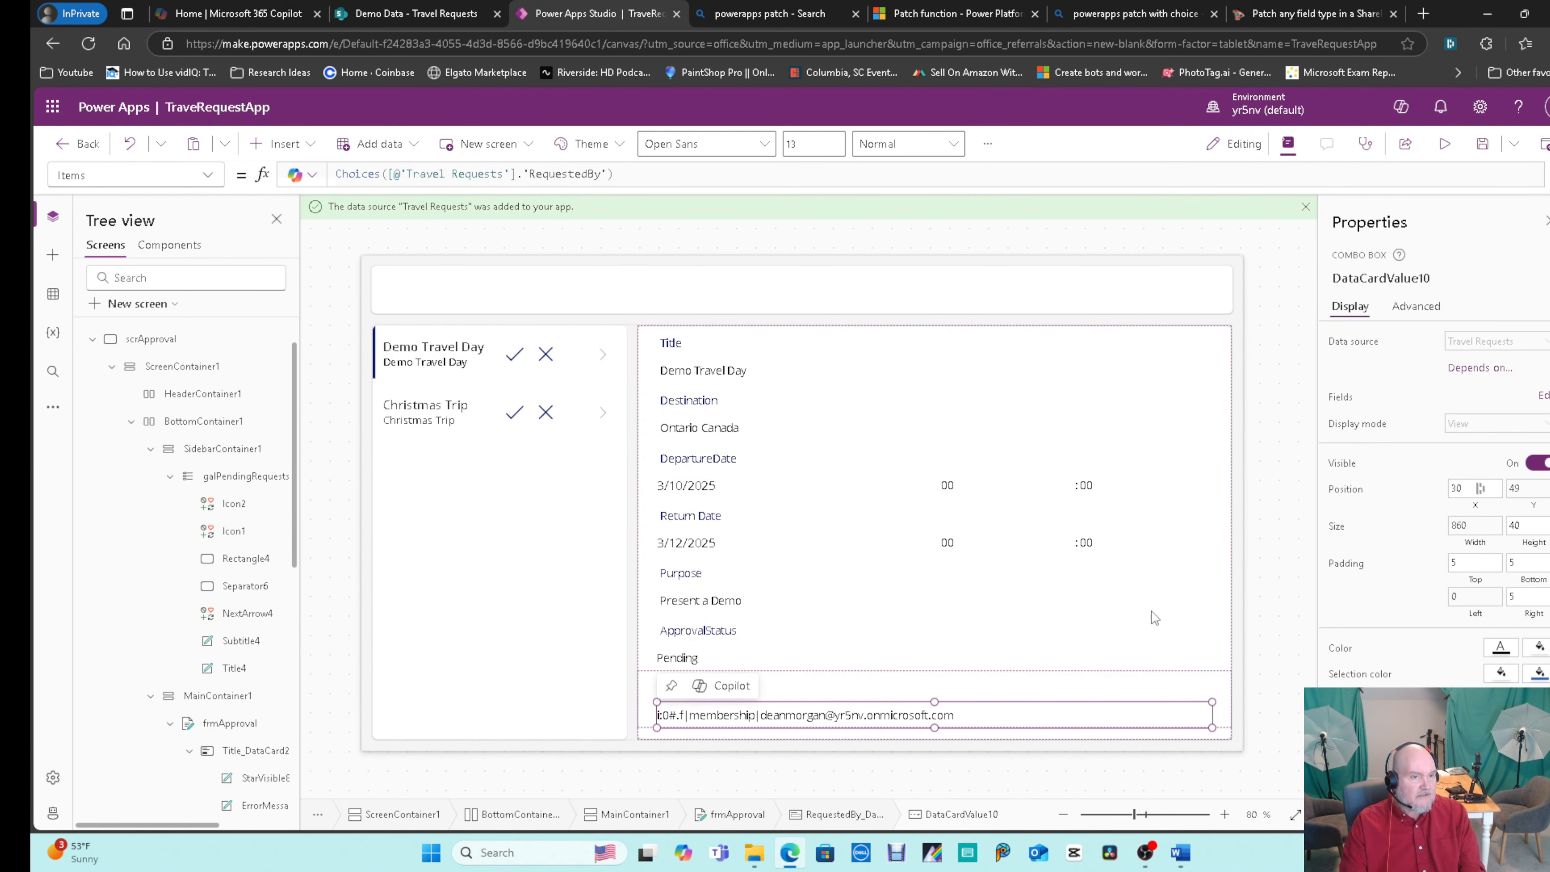
{"action": "left_click", "coordinate": [1376, 279]}
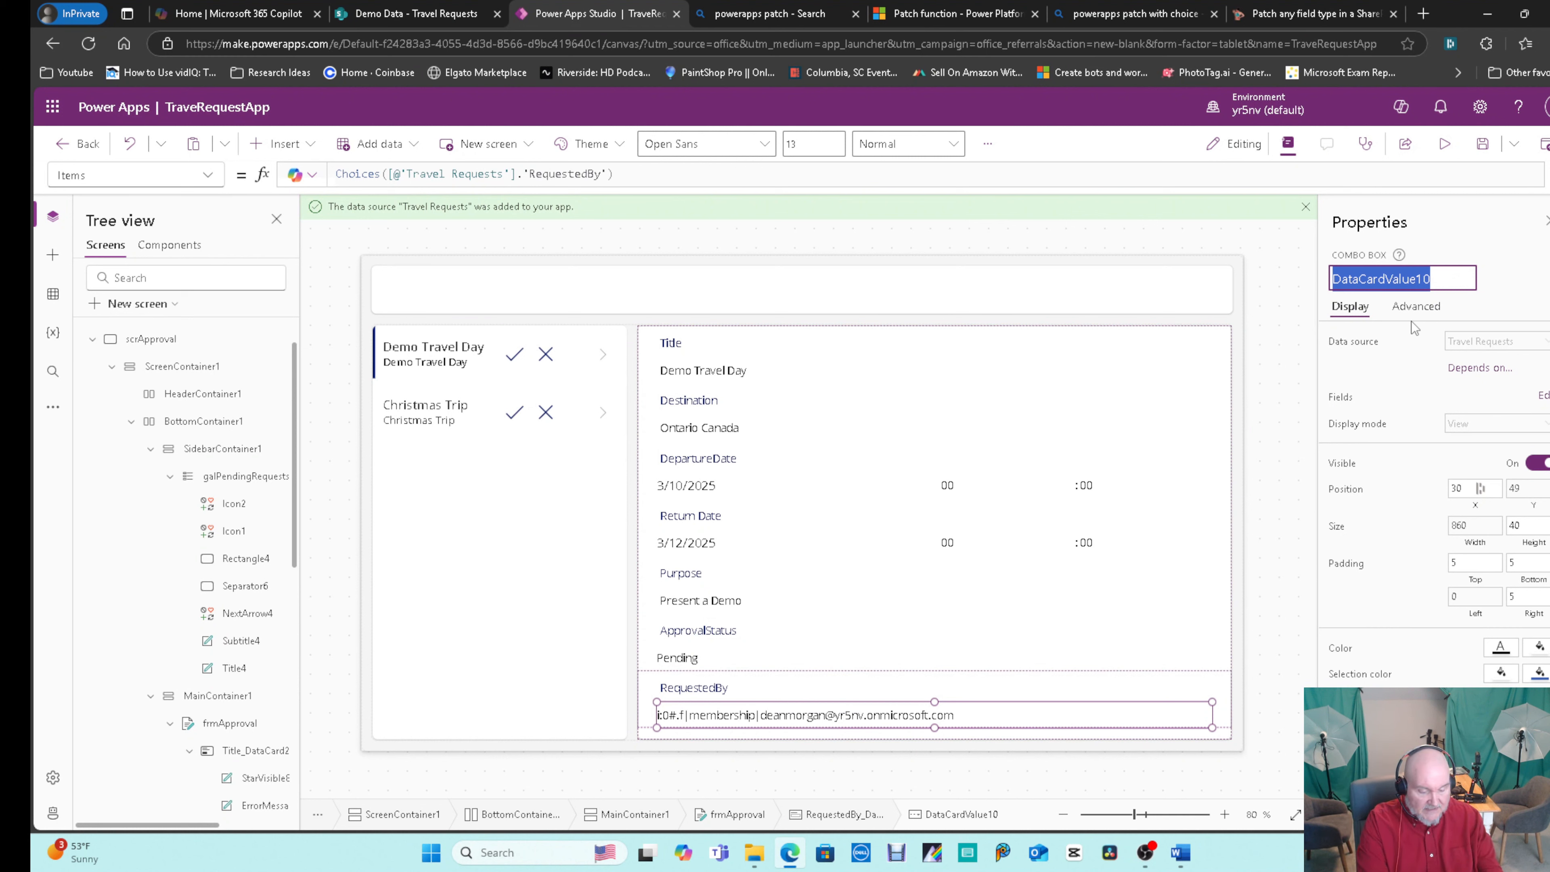
{"action": "type", "text": "cbx"}
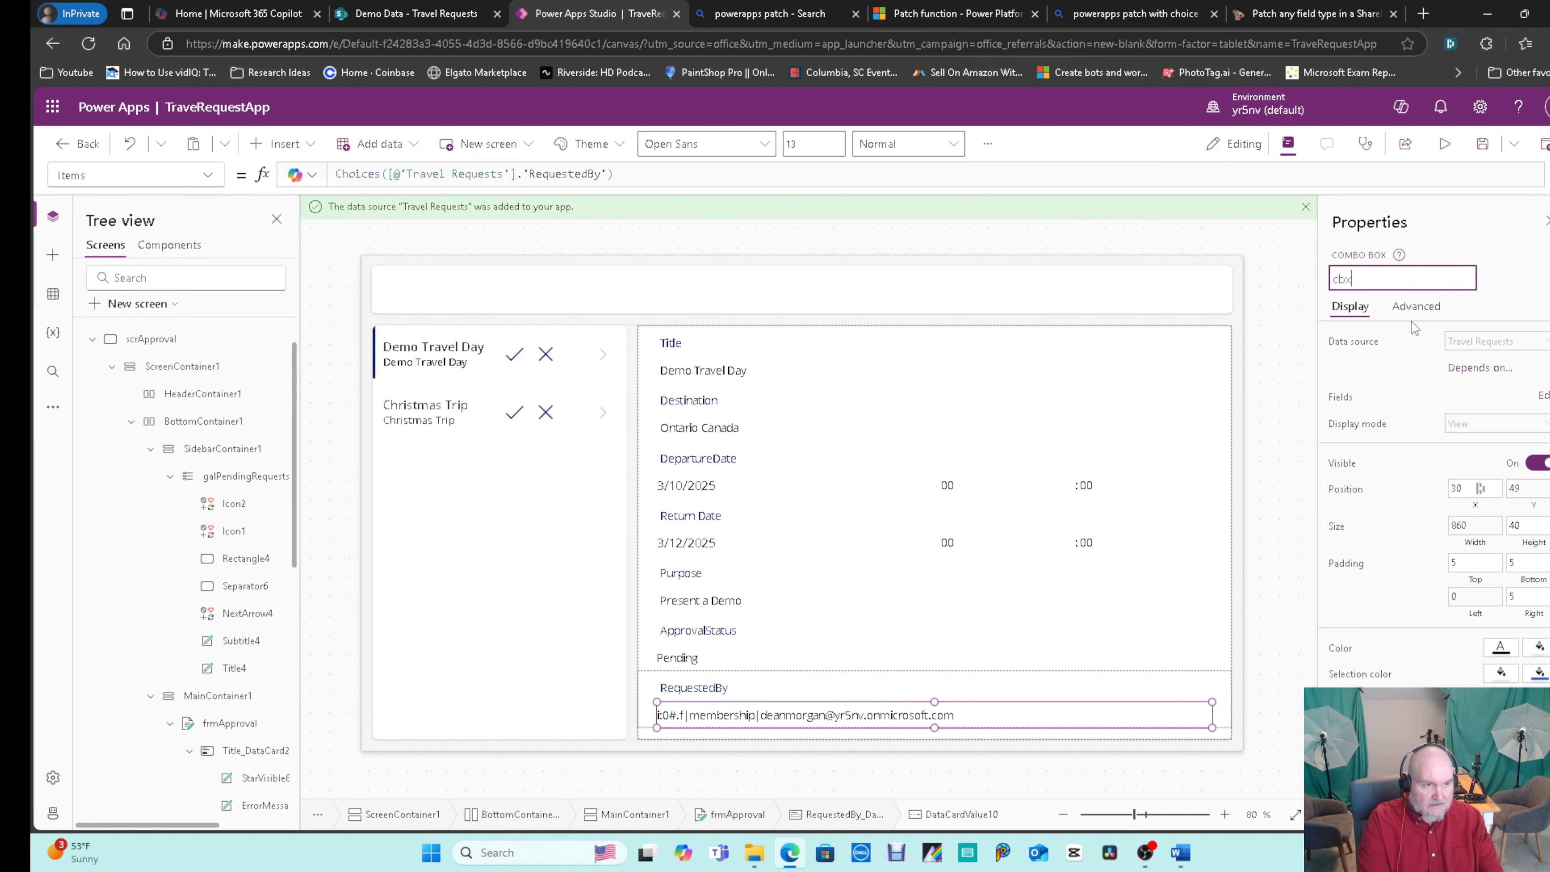
{"action": "type", "text": "R"}
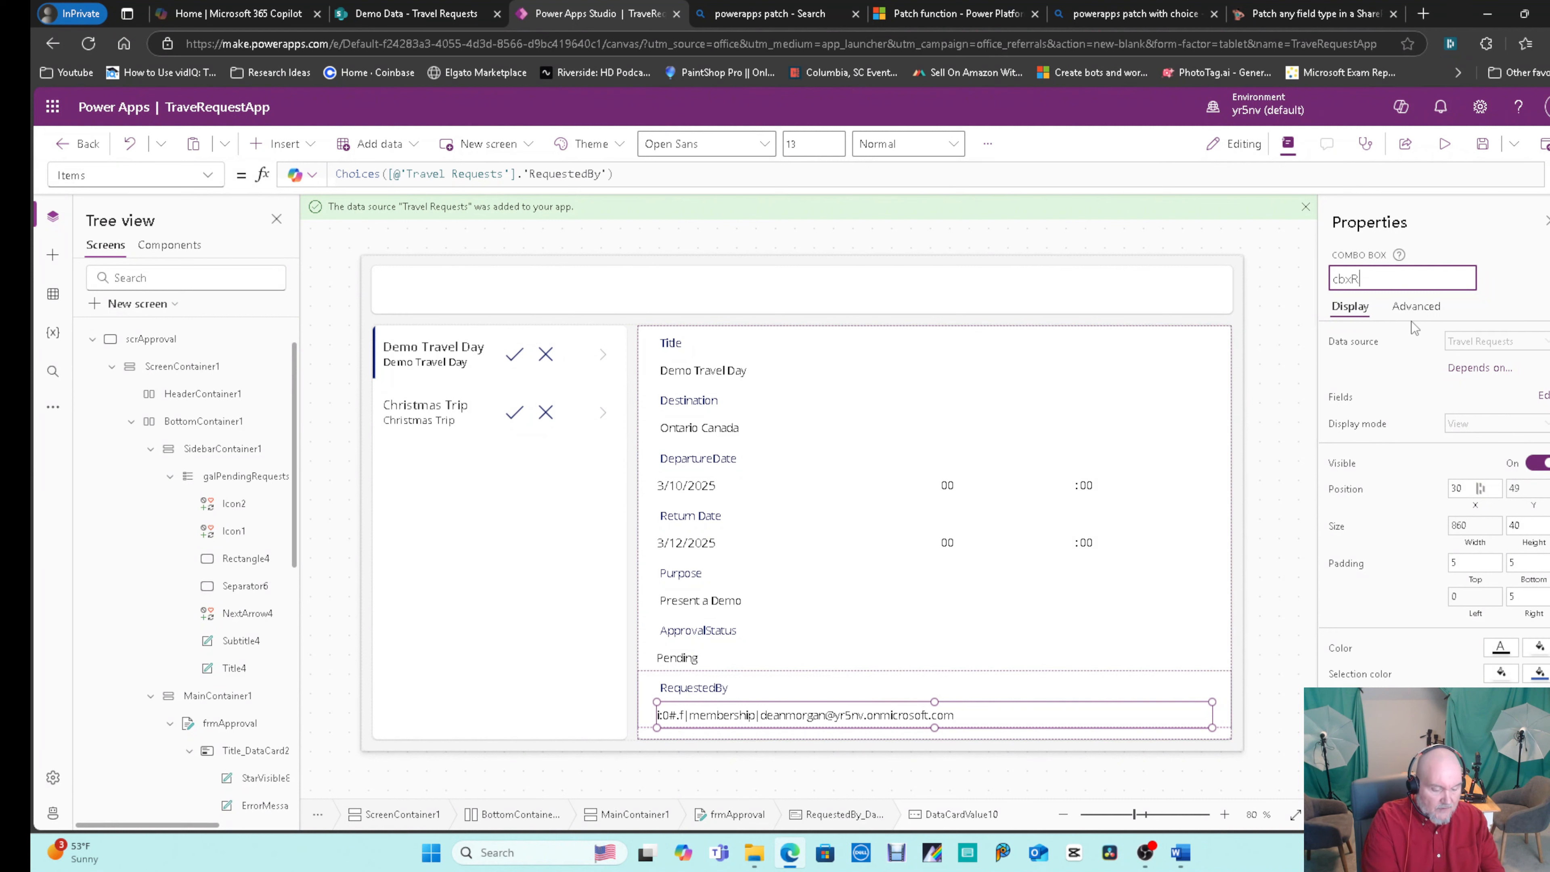
{"action": "type", "text": "equestName"}
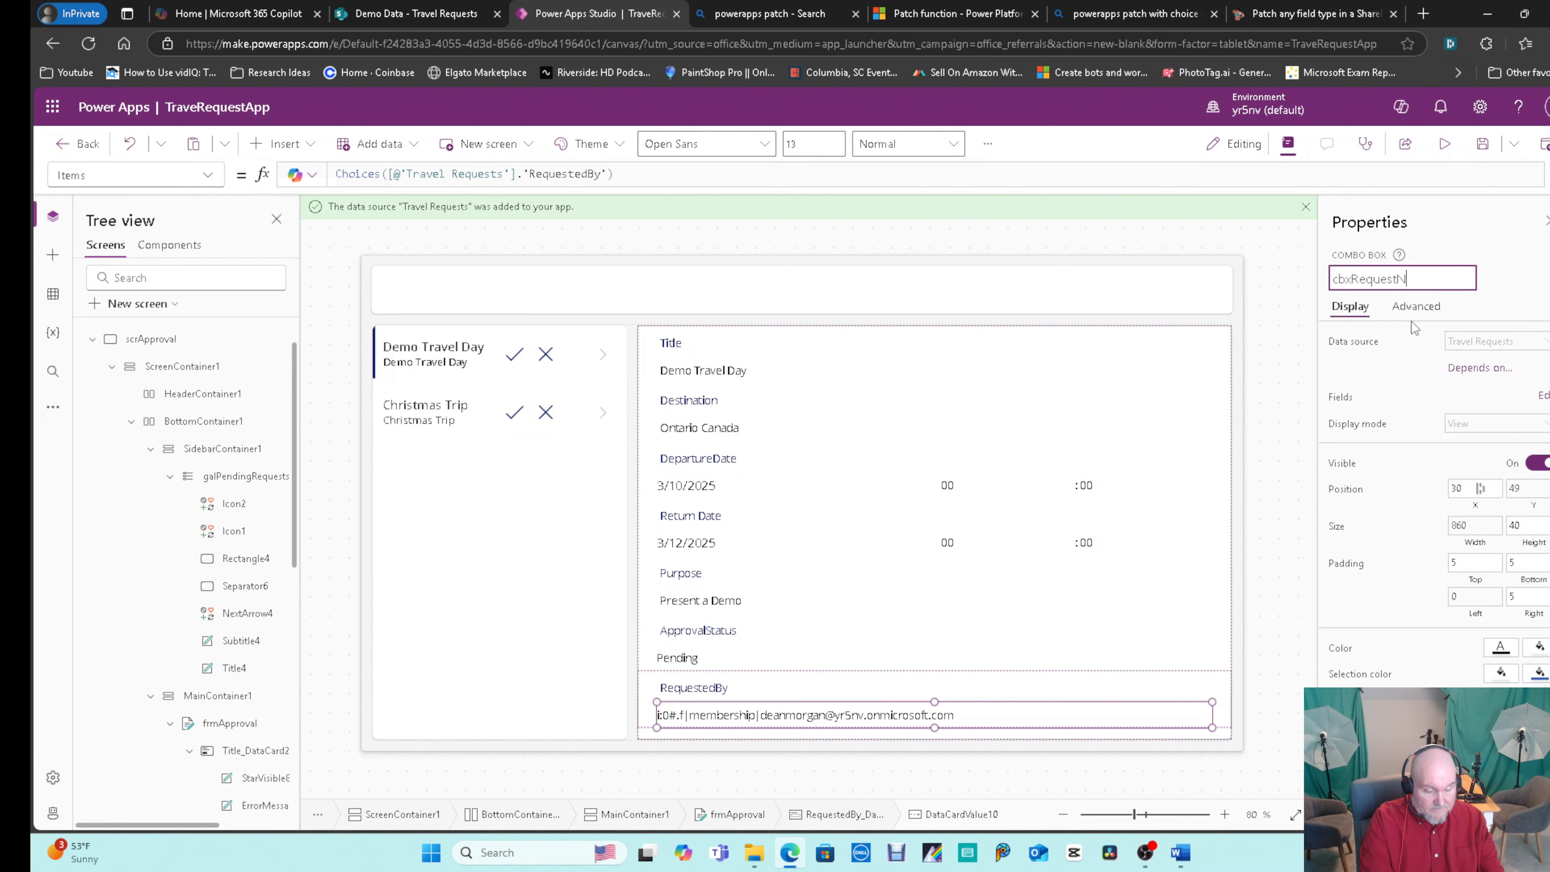
{"action": "key", "text": "Return"}
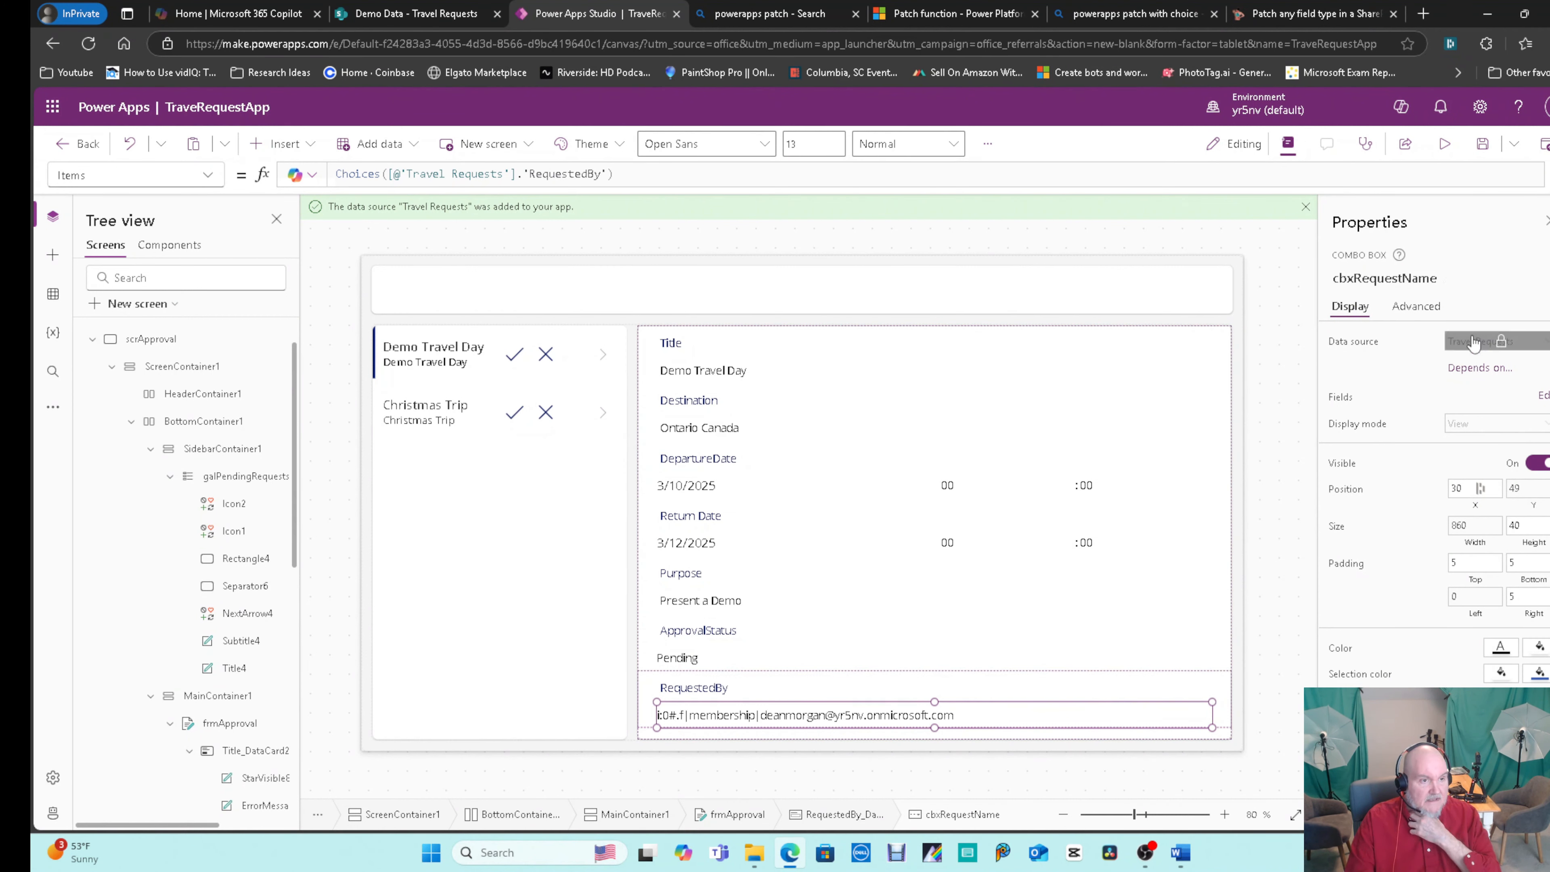
Unlock the form's RequestedBy card so that the cbxRequestName combo box's properties can be changed.
{"action": "left_click", "coordinate": [1417, 307]}
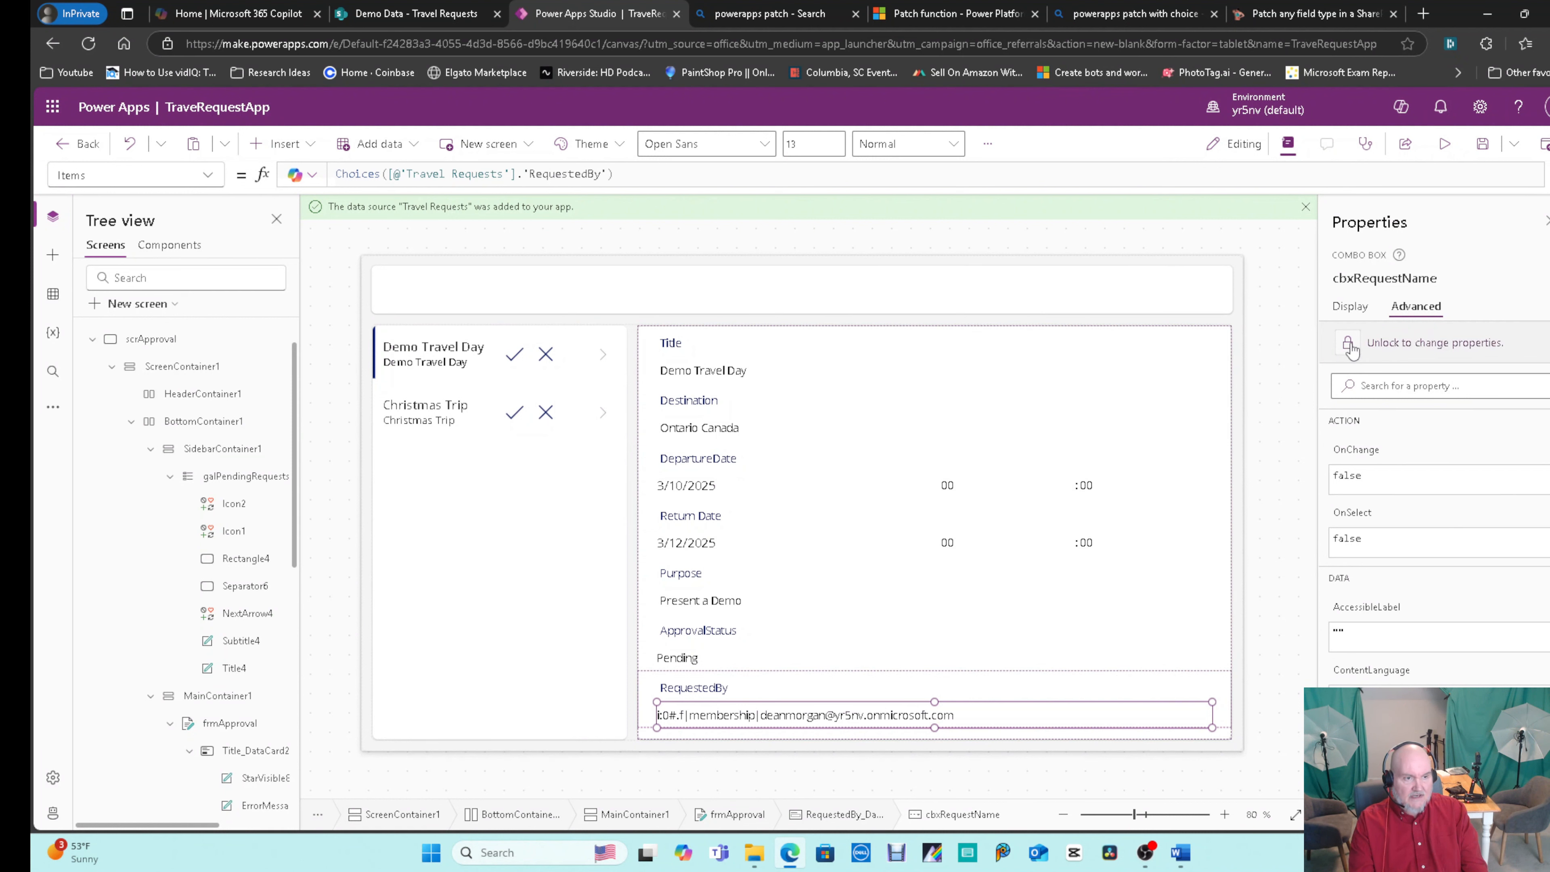
{"action": "left_click", "coordinate": [1351, 306]}
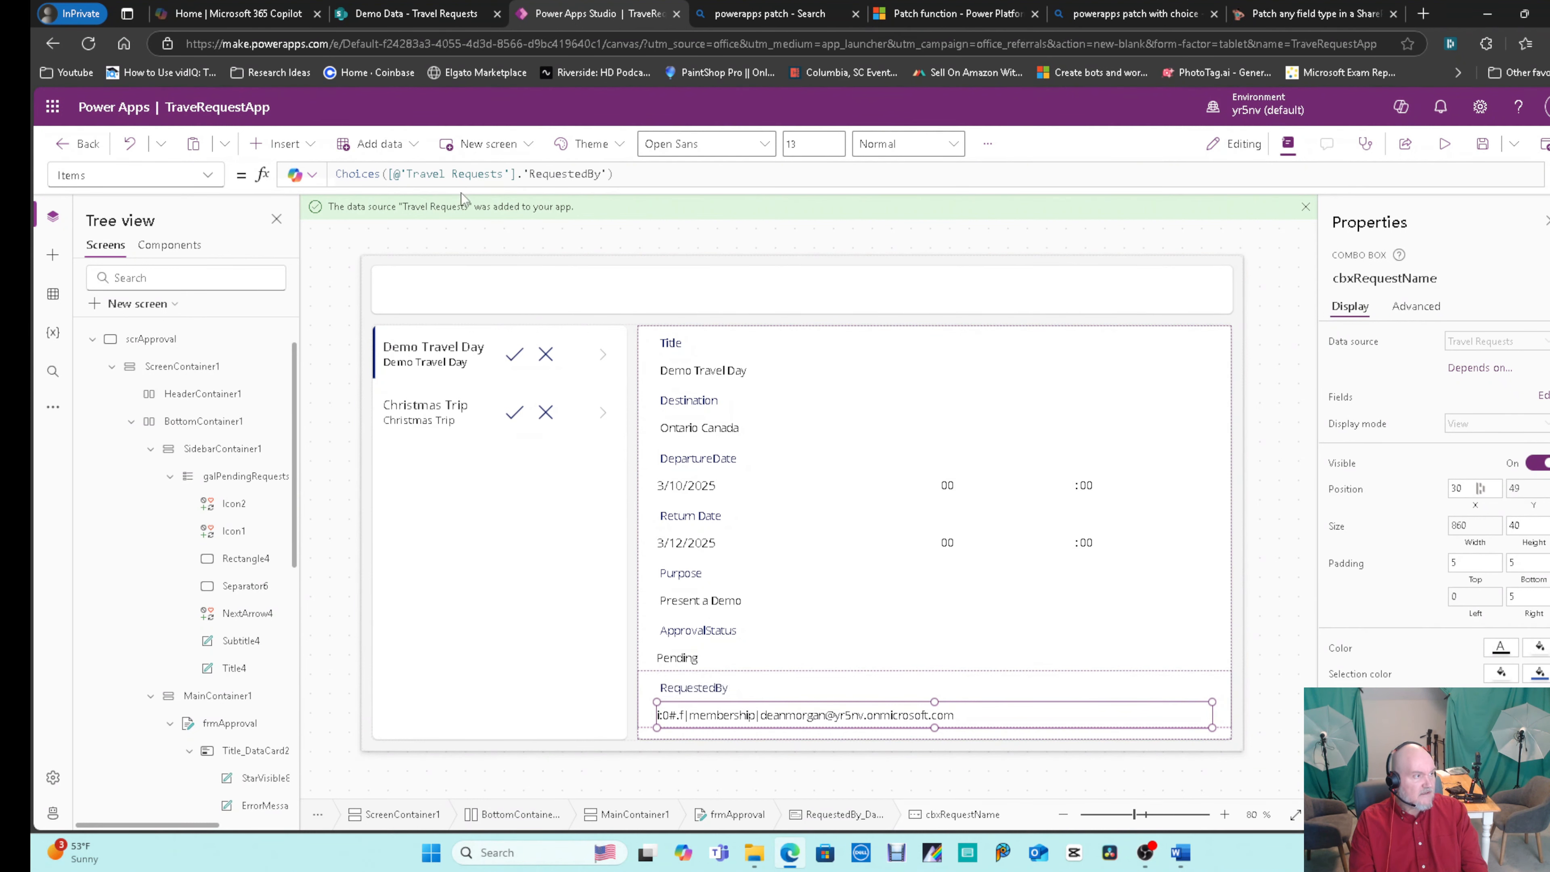
{"action": "left_click", "coordinate": [1415, 306]}
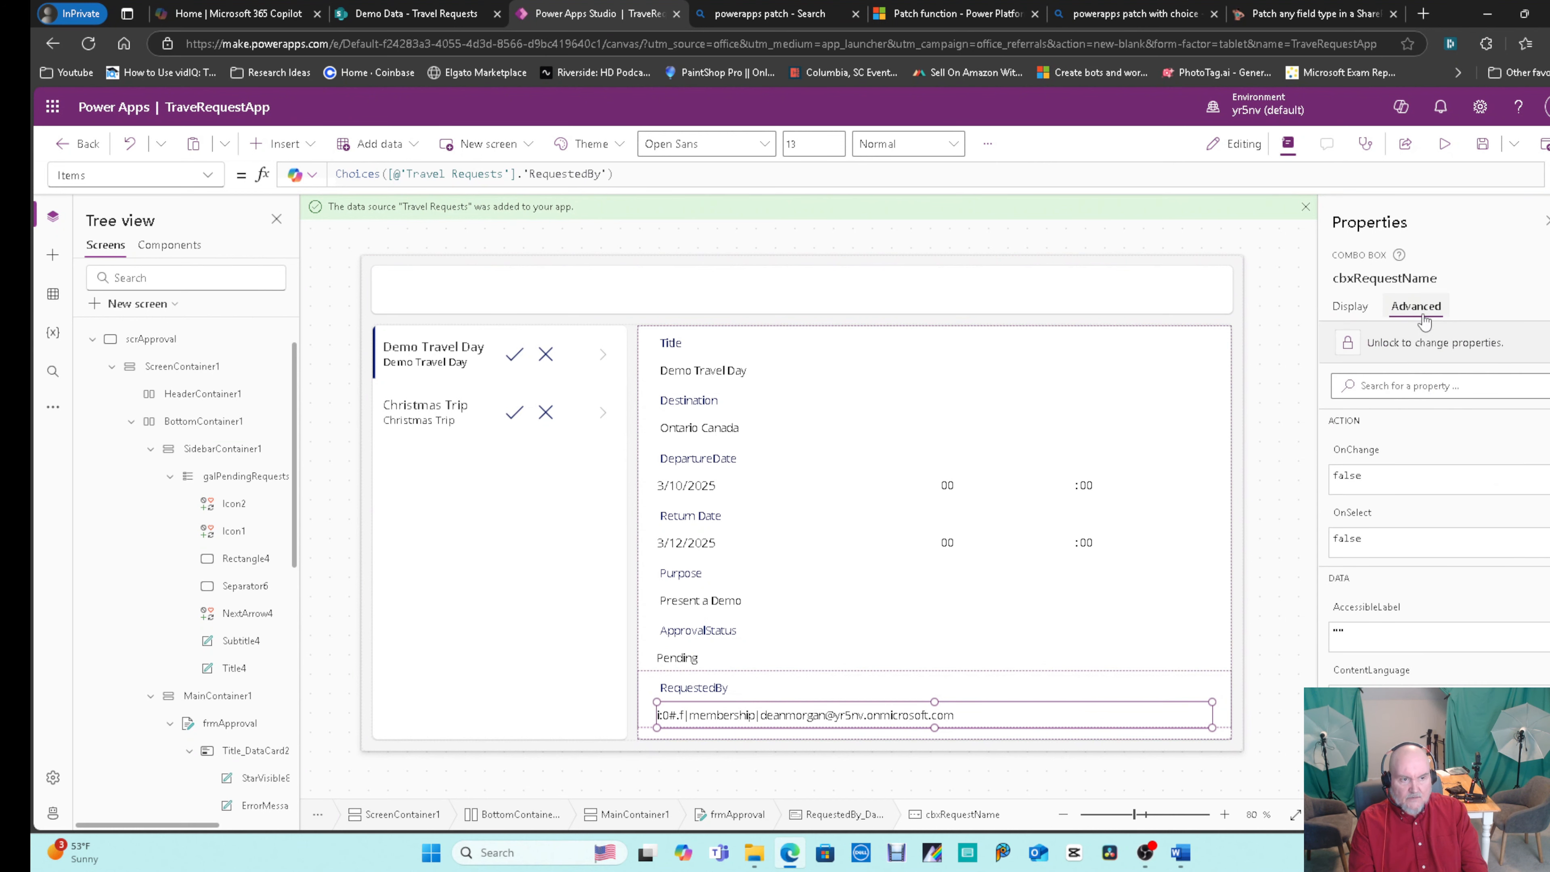
{"action": "left_click", "coordinate": [1357, 344]}
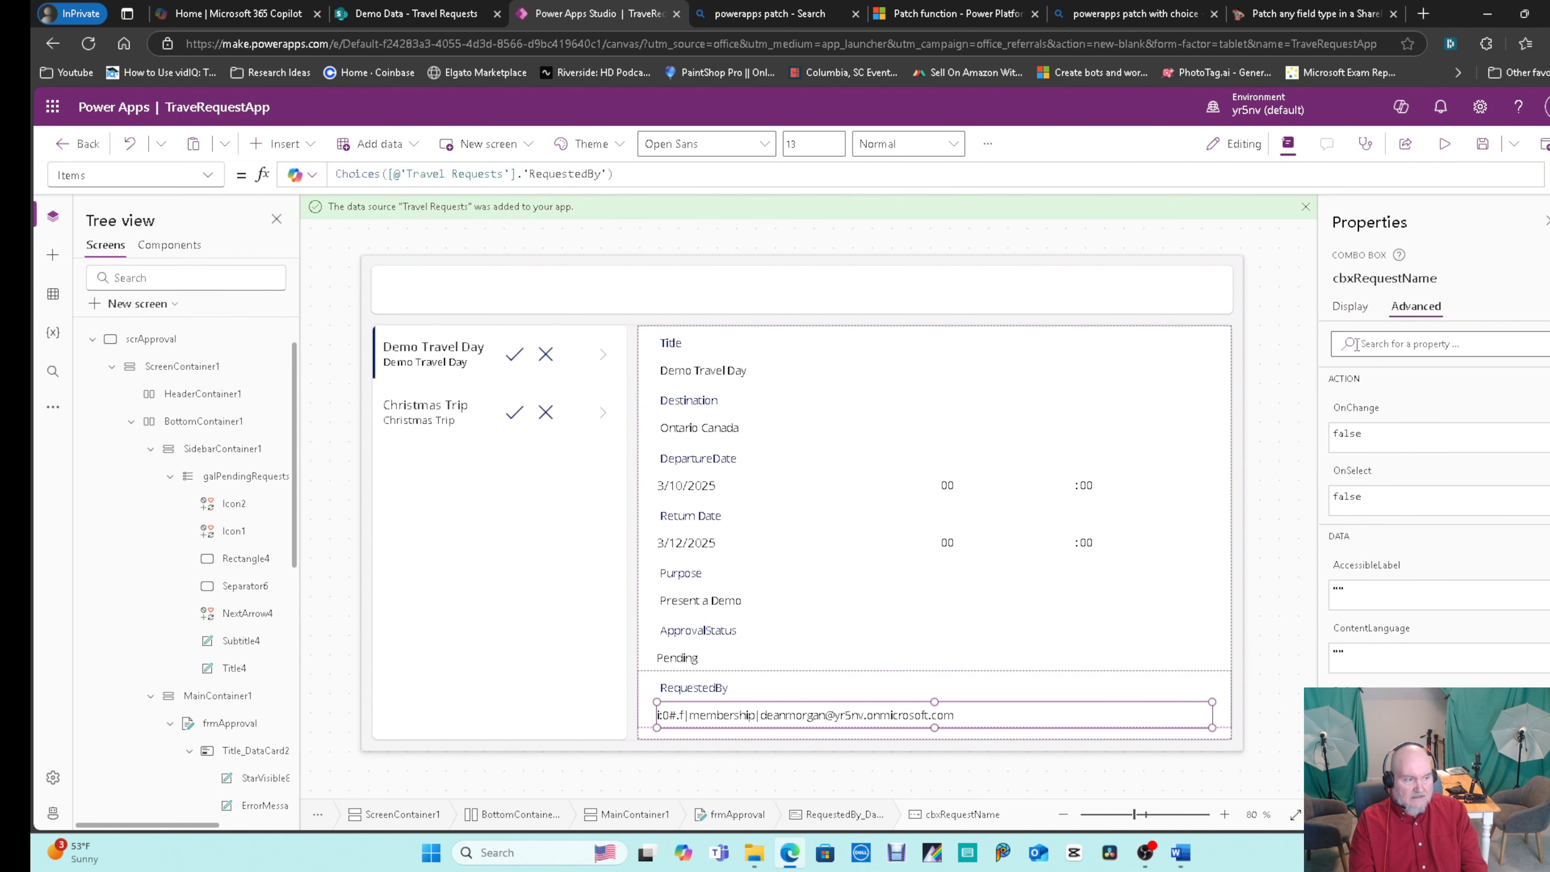
Look through the property list of the cbxRequestName combo box and examine its Items formula.
{"action": "left_click", "coordinate": [1147, 691]}
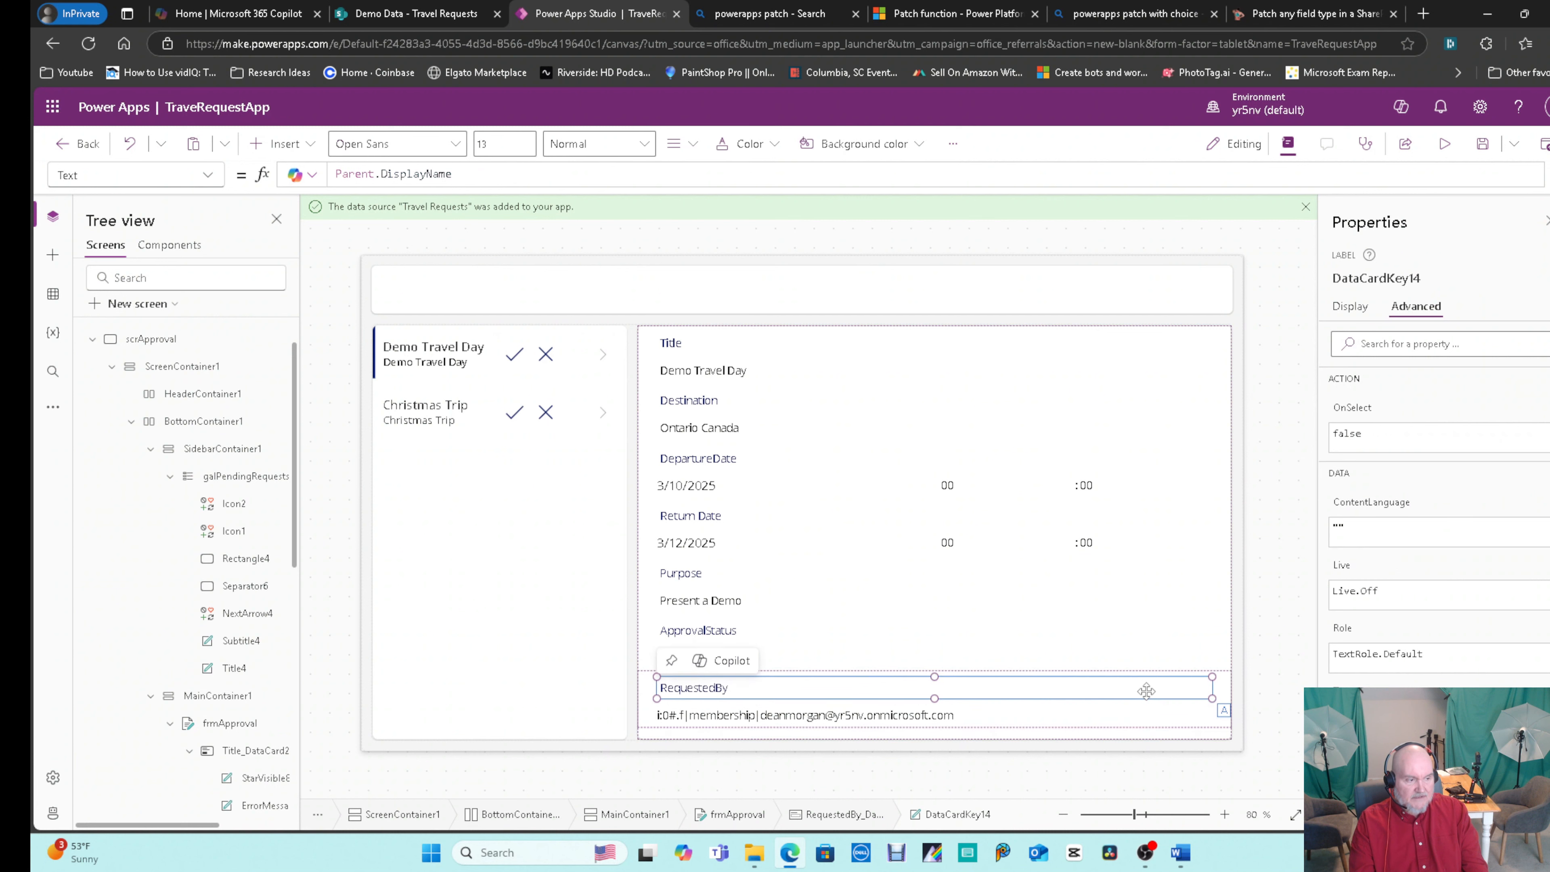
{"action": "left_click", "coordinate": [1064, 715]}
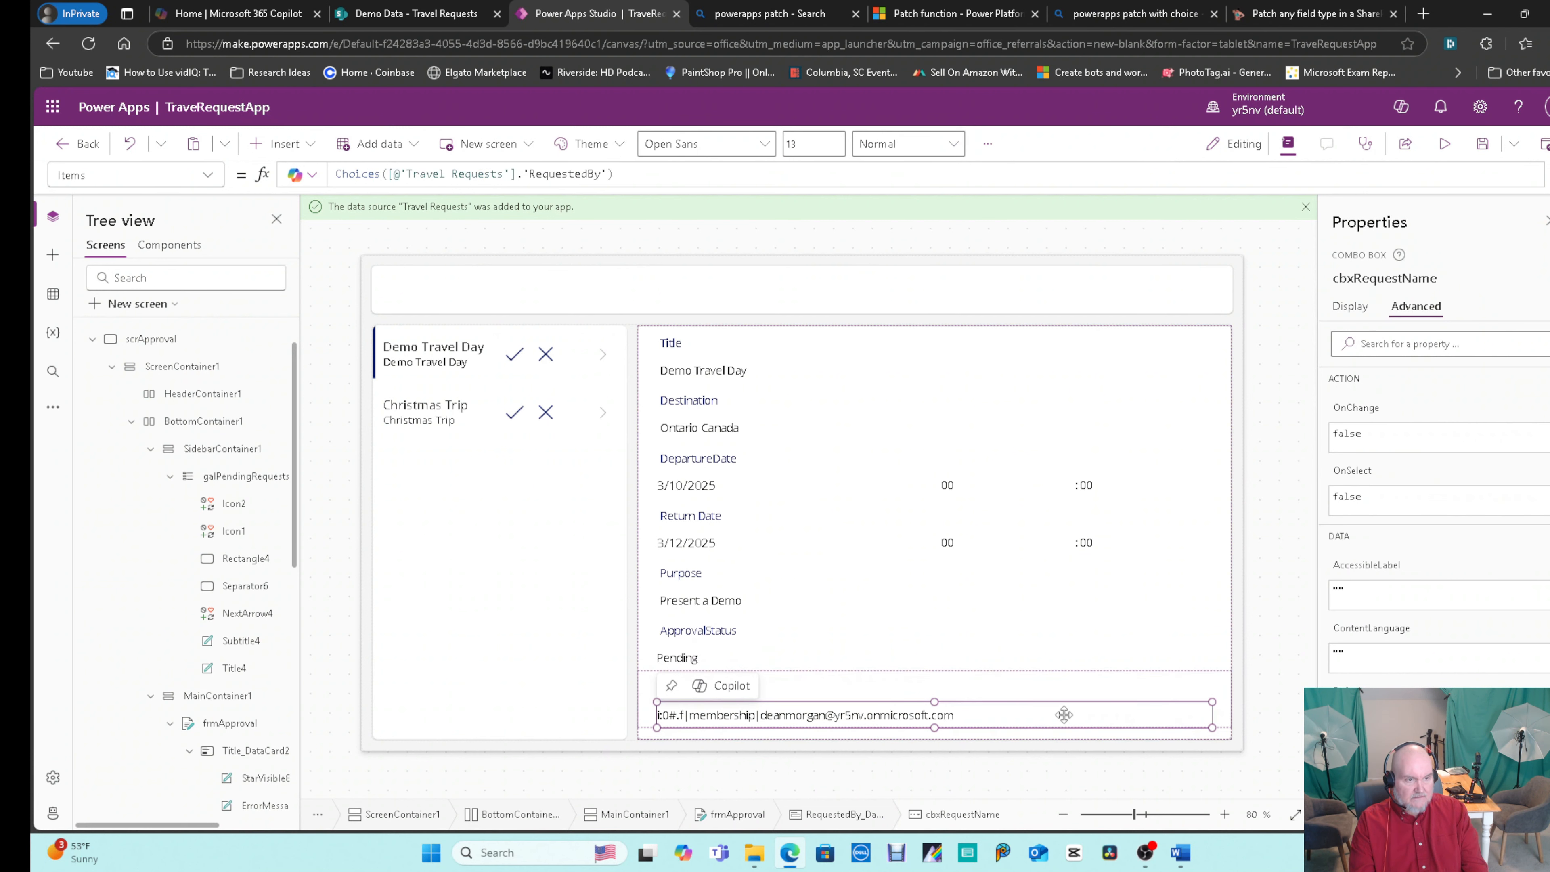
{"action": "left_click", "coordinate": [1350, 306]}
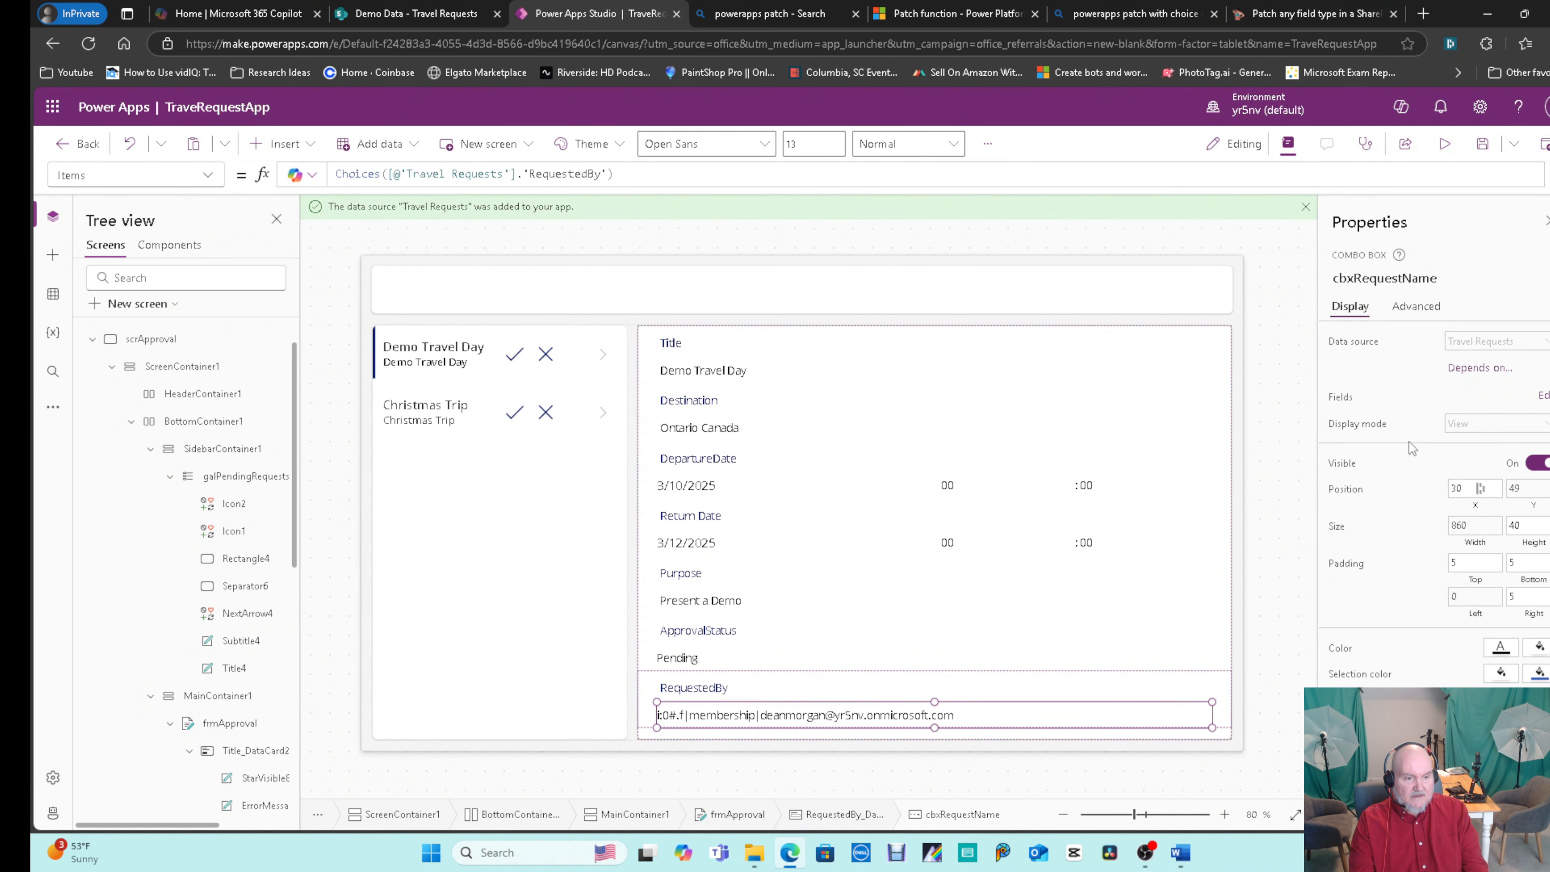
{"action": "left_click", "coordinate": [183, 175]}
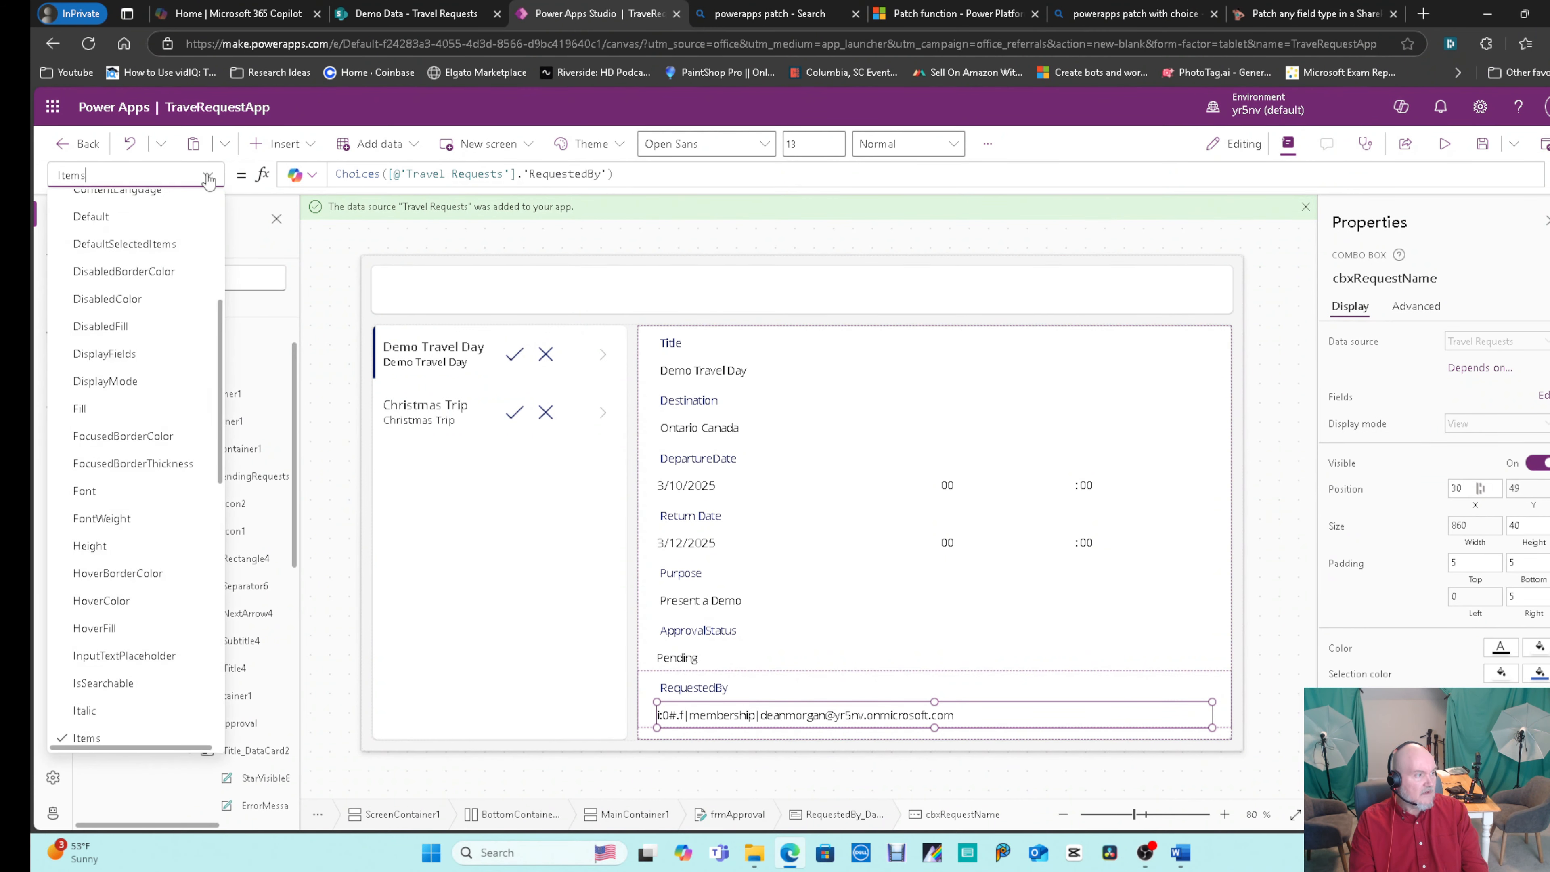
{"action": "scroll", "coordinate": [163, 403], "scroll_direction": "down", "scroll_amount": 10}
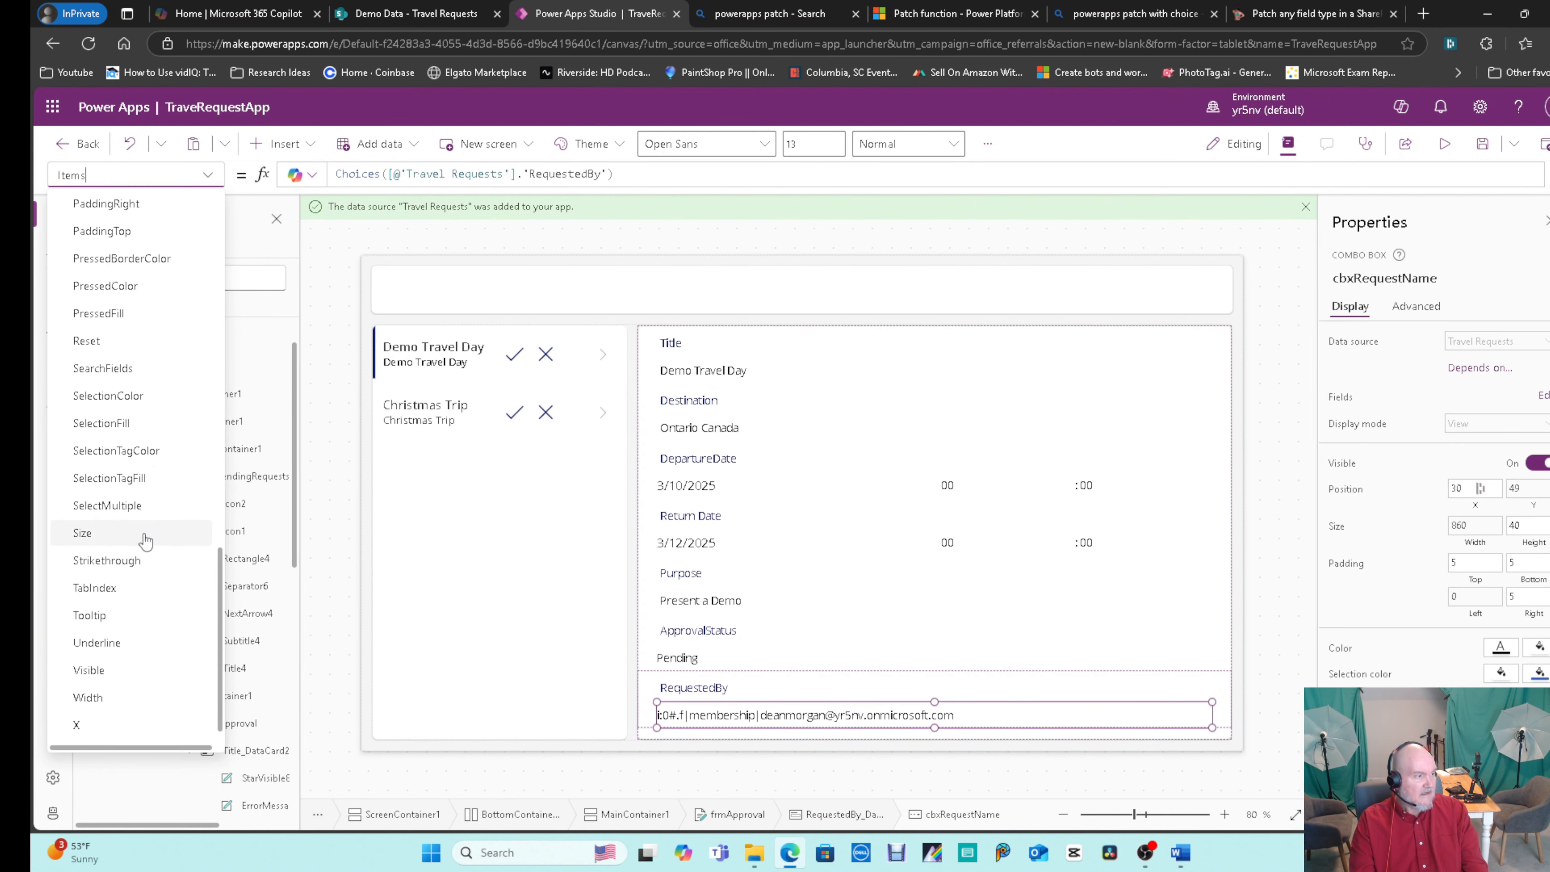
{"action": "scroll", "coordinate": [146, 540], "scroll_direction": "up", "scroll_amount": 4}
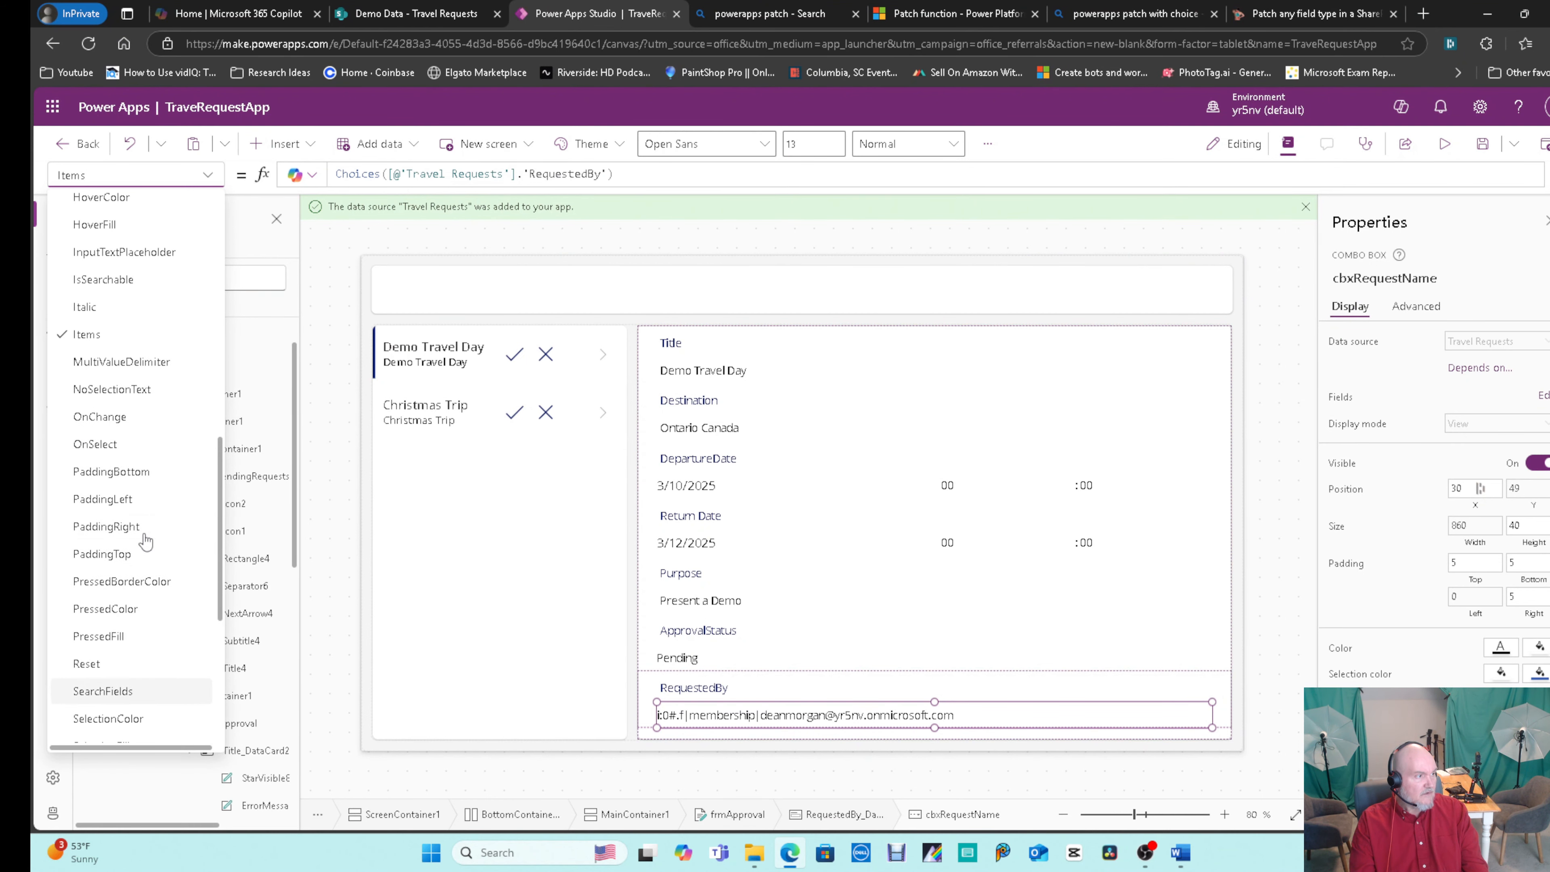
{"action": "left_click", "coordinate": [91, 334]}
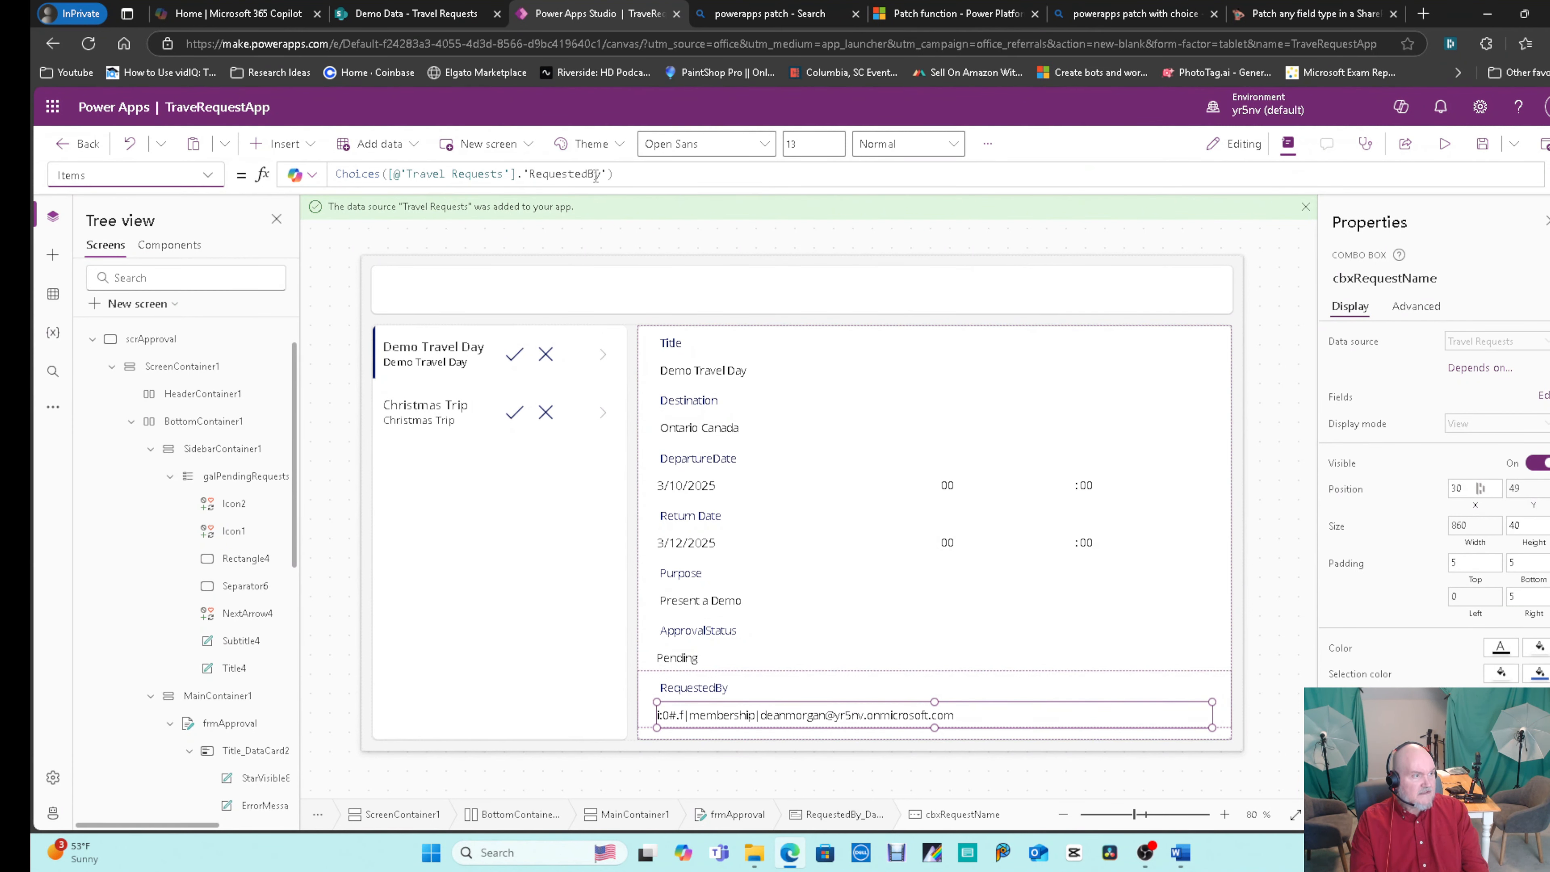
{"action": "left_click", "coordinate": [655, 177]}
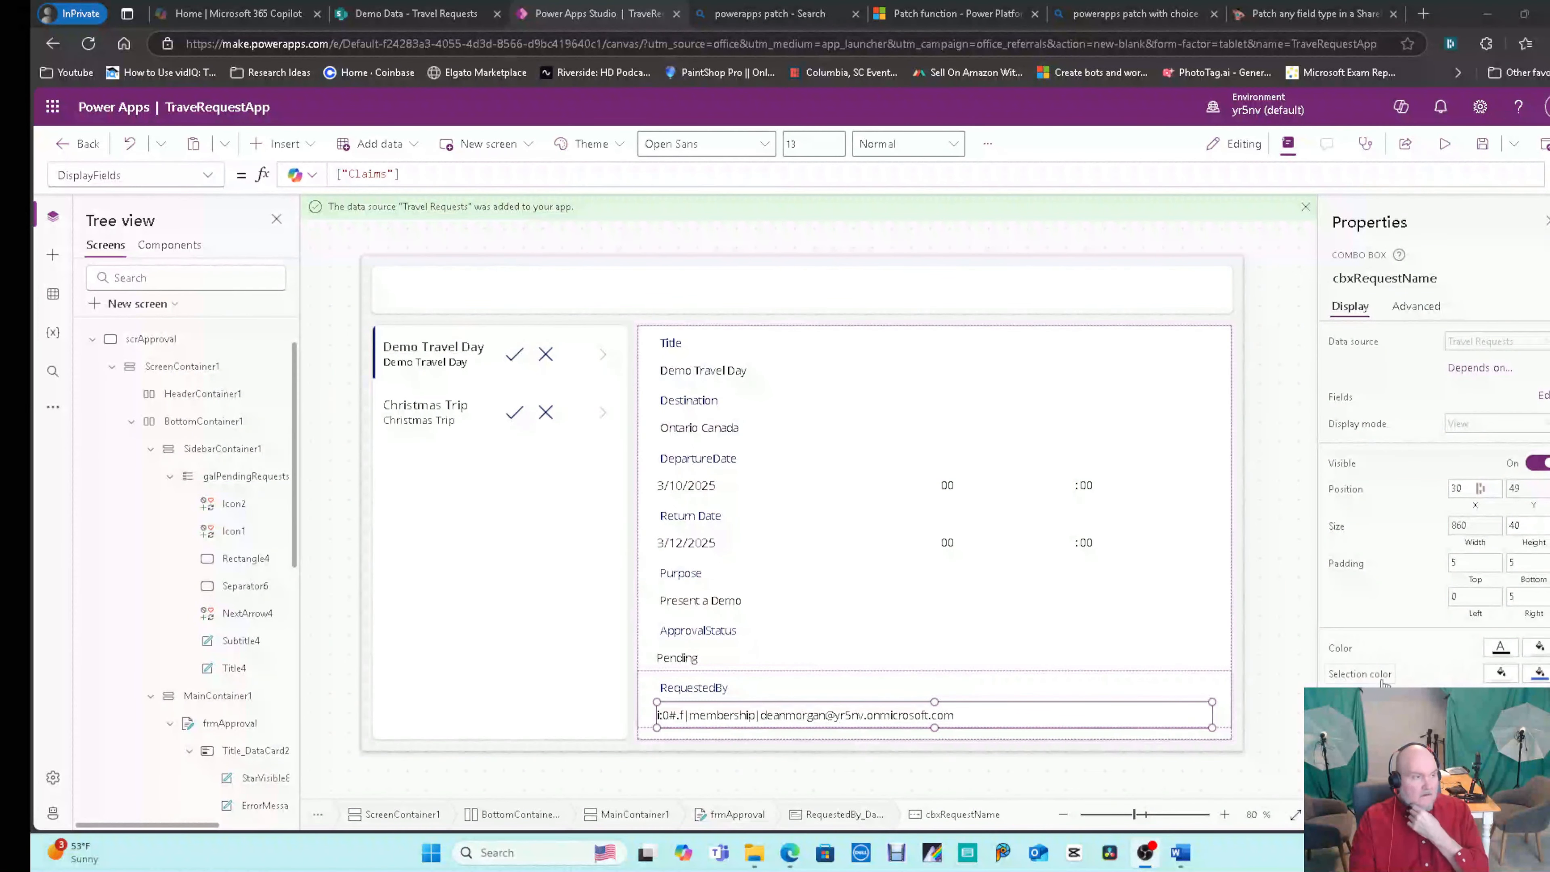
Set the DisplayFields property of the cbxRequestName combo box to ["DisplayName"] on the approval screen.
{"action": "mouse_move", "coordinate": [766, 710]}
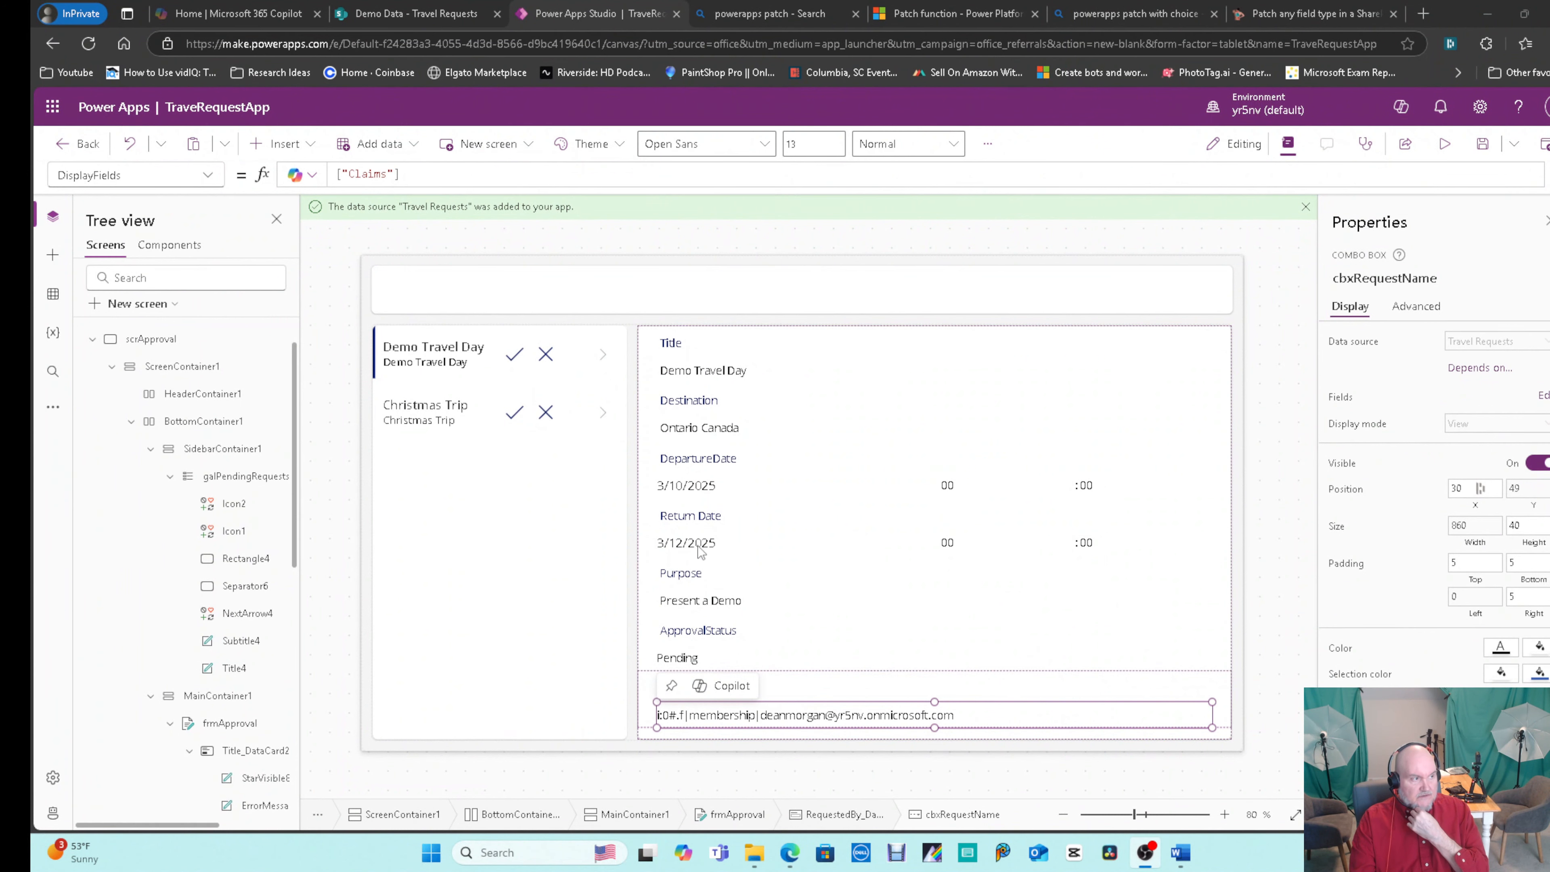
{"action": "left_click", "coordinate": [406, 174]}
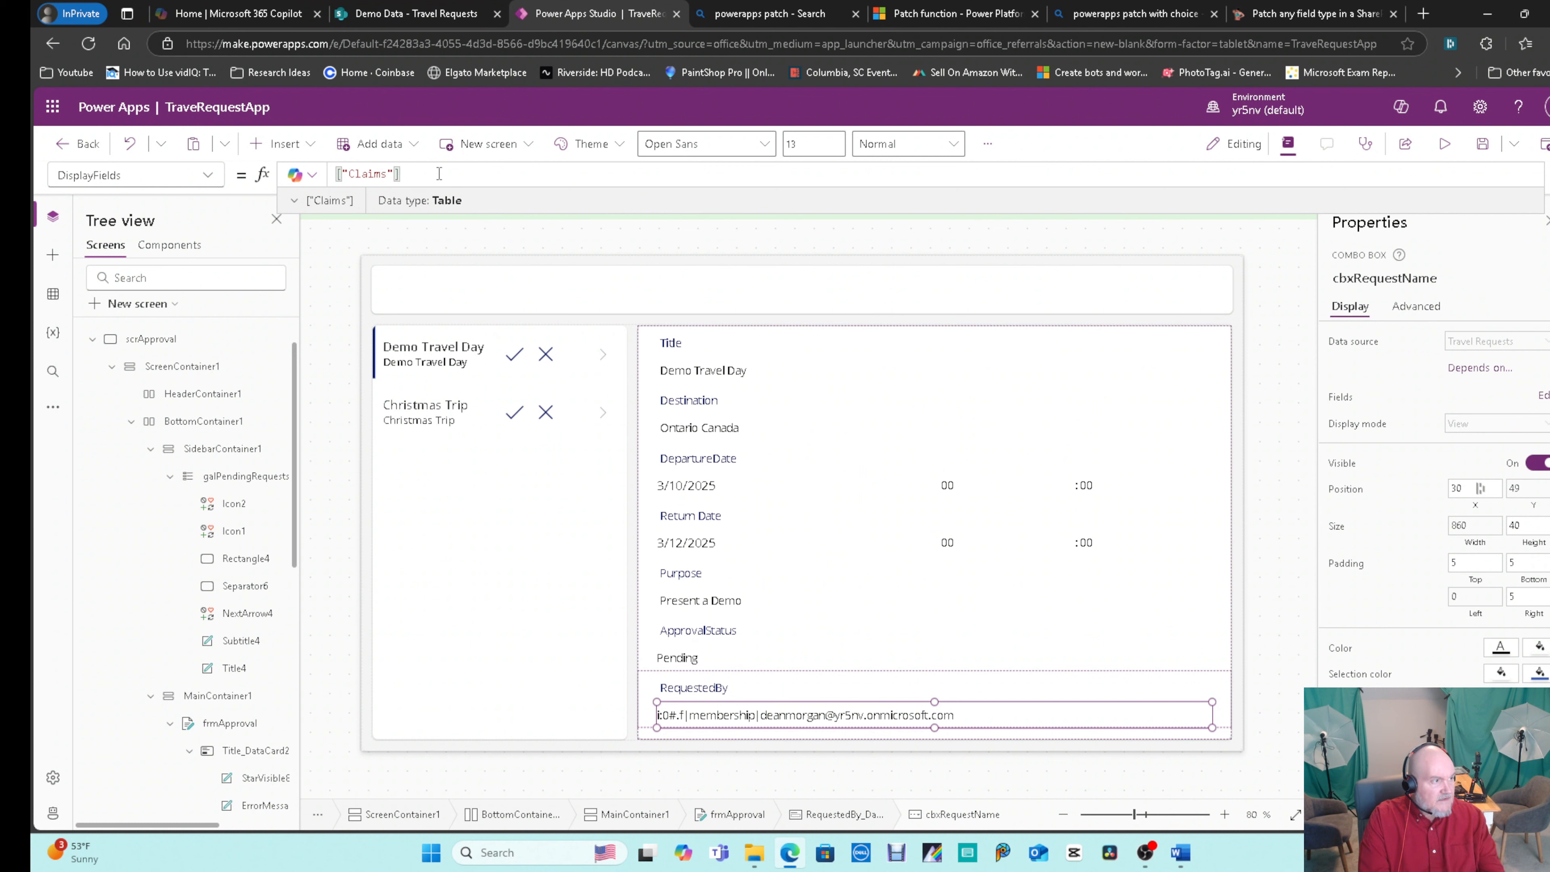
{"action": "key", "text": "BackSpace"}
{"action": "key", "text": "BackSpace"}
{"action": "key", "text": "BackSpace"}
{"action": "key", "text": "BackSpace"}
{"action": "key", "text": "BackSpace"}
{"action": "key", "text": "BackSpace"}
{"action": "key", "text": "BackSpace"}
{"action": "key", "text": "BackSpace"}
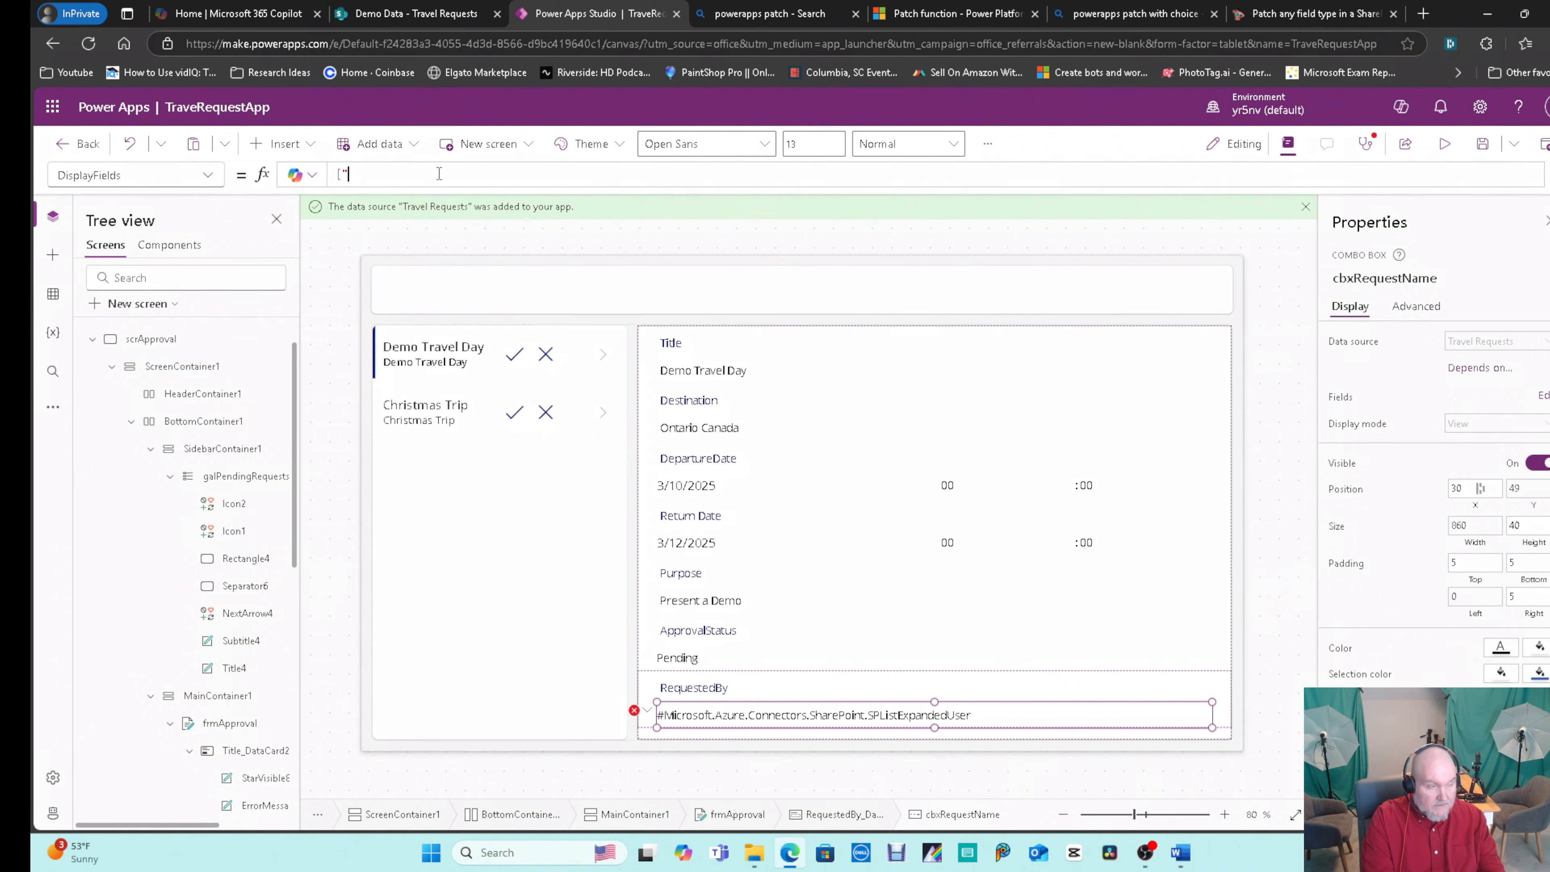
{"action": "type", "text": "DisplayName\""}
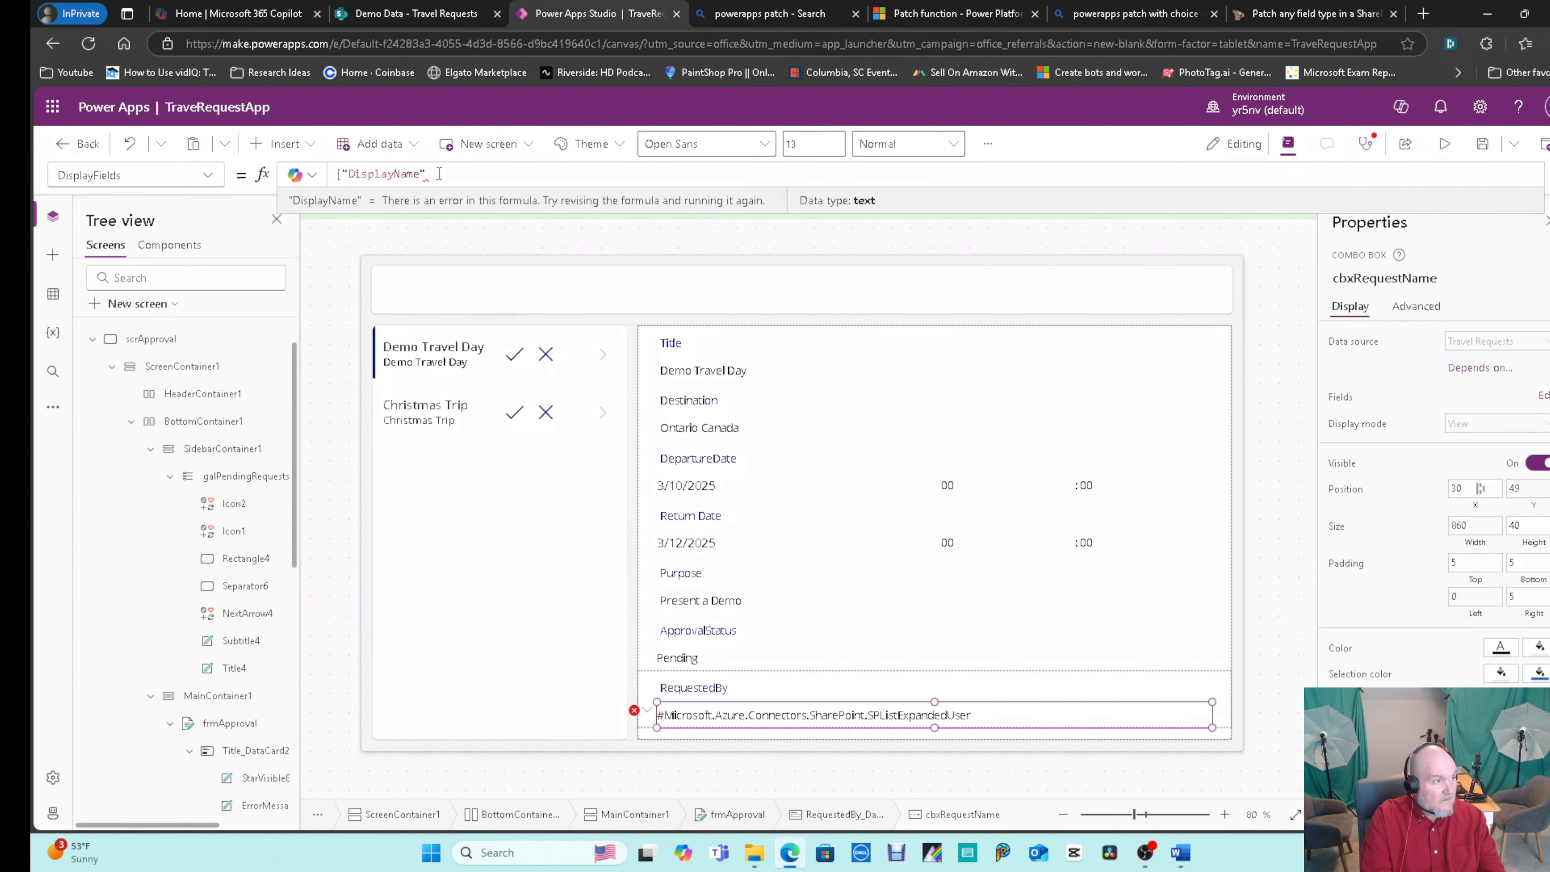
{"action": "type", "text": "]"}
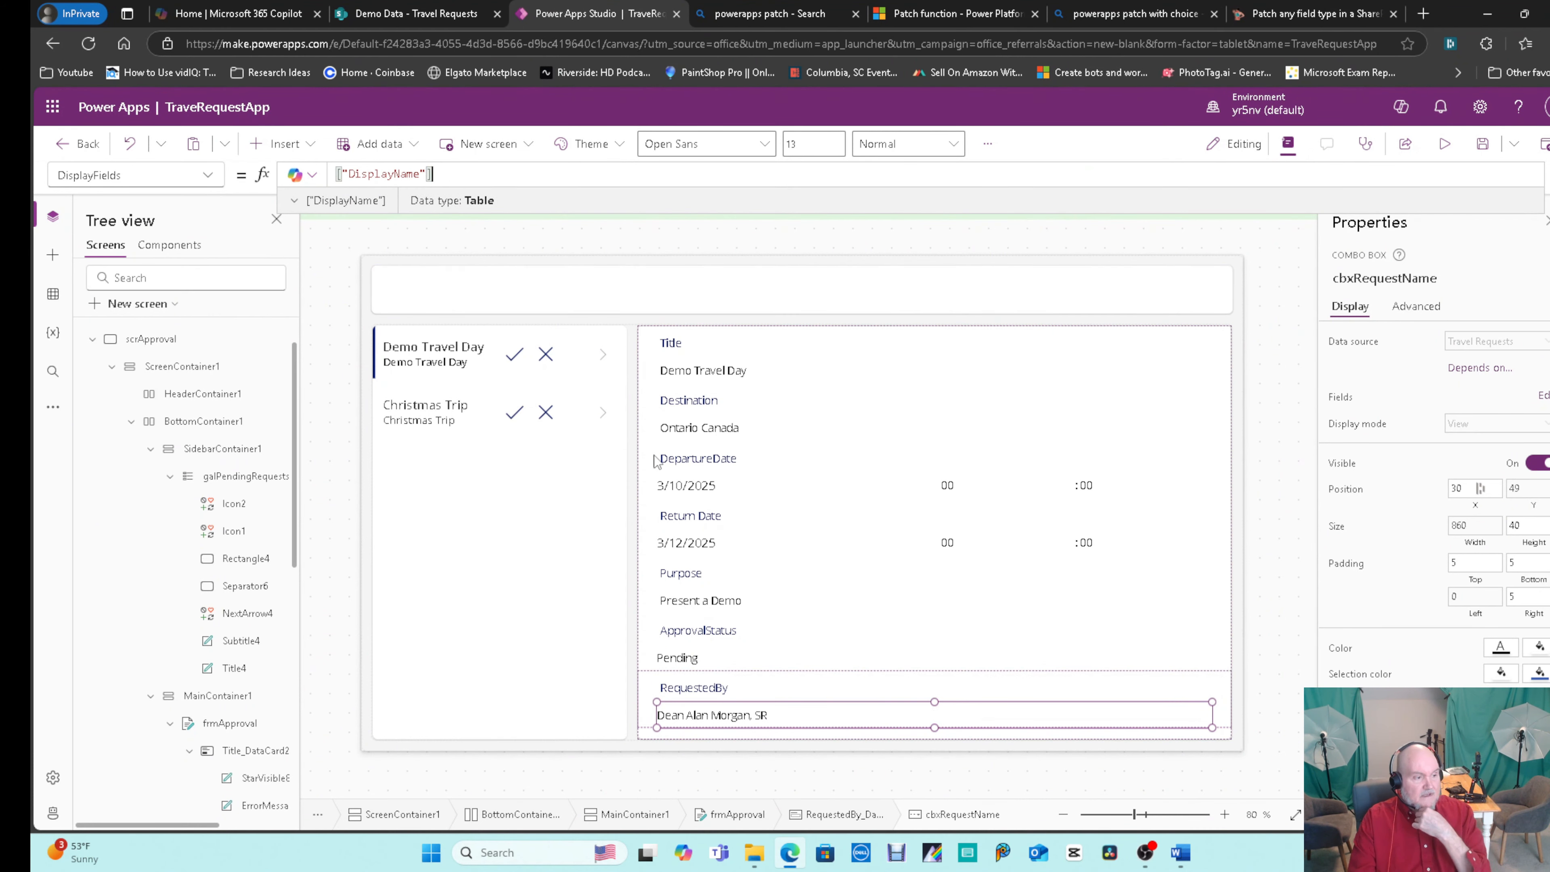
{"action": "left_click", "coordinate": [1247, 594]}
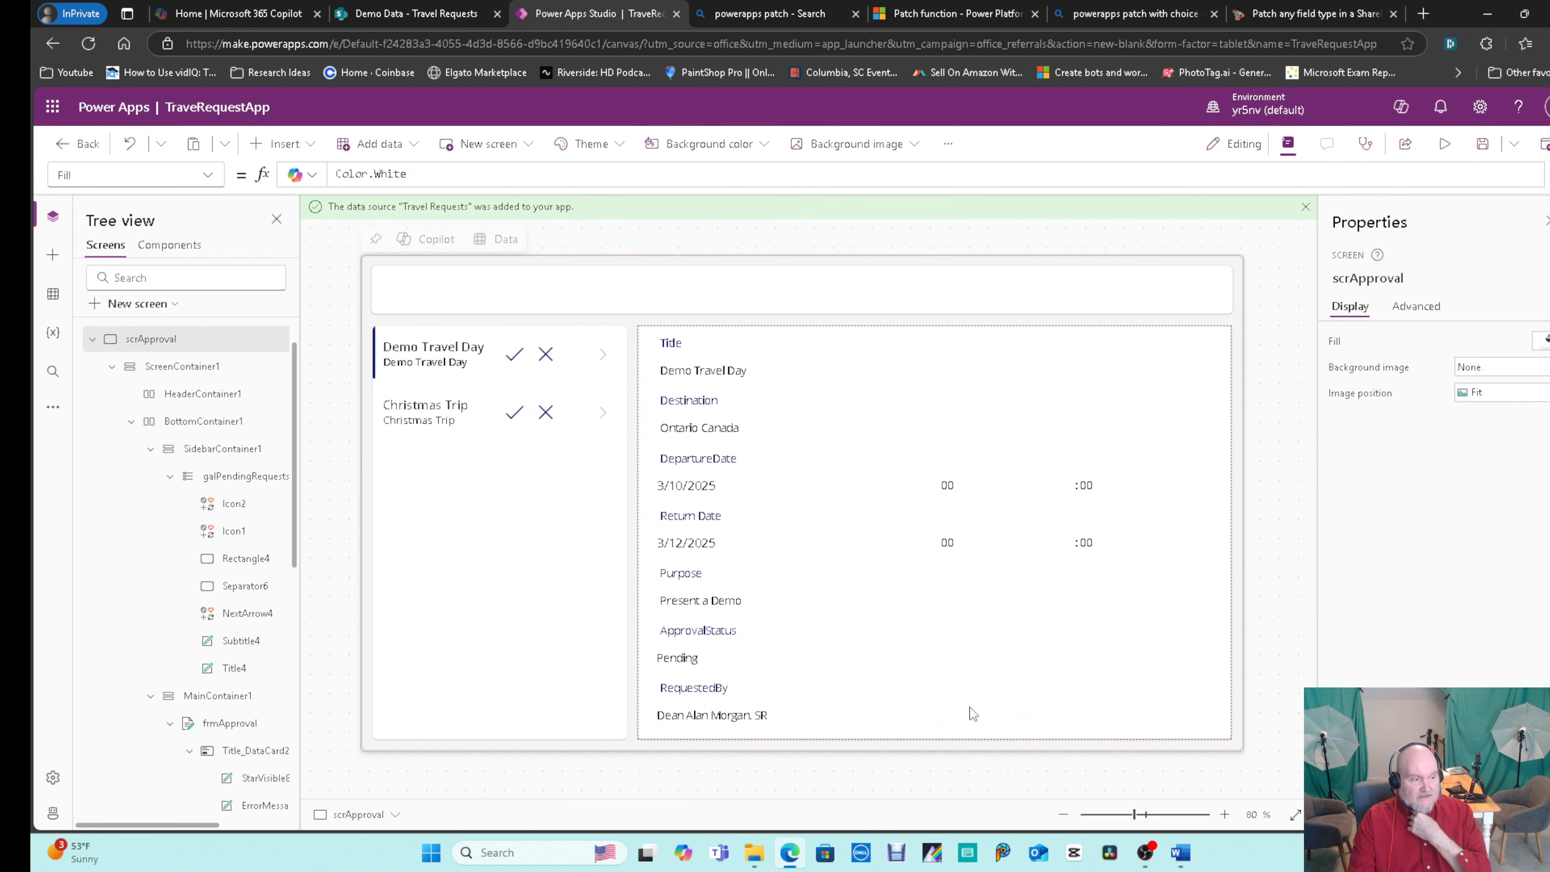
{"action": "left_click", "coordinate": [777, 711]}
{"action": "left_click", "coordinate": [759, 715]}
{"action": "left_click", "coordinate": [1274, 590]}
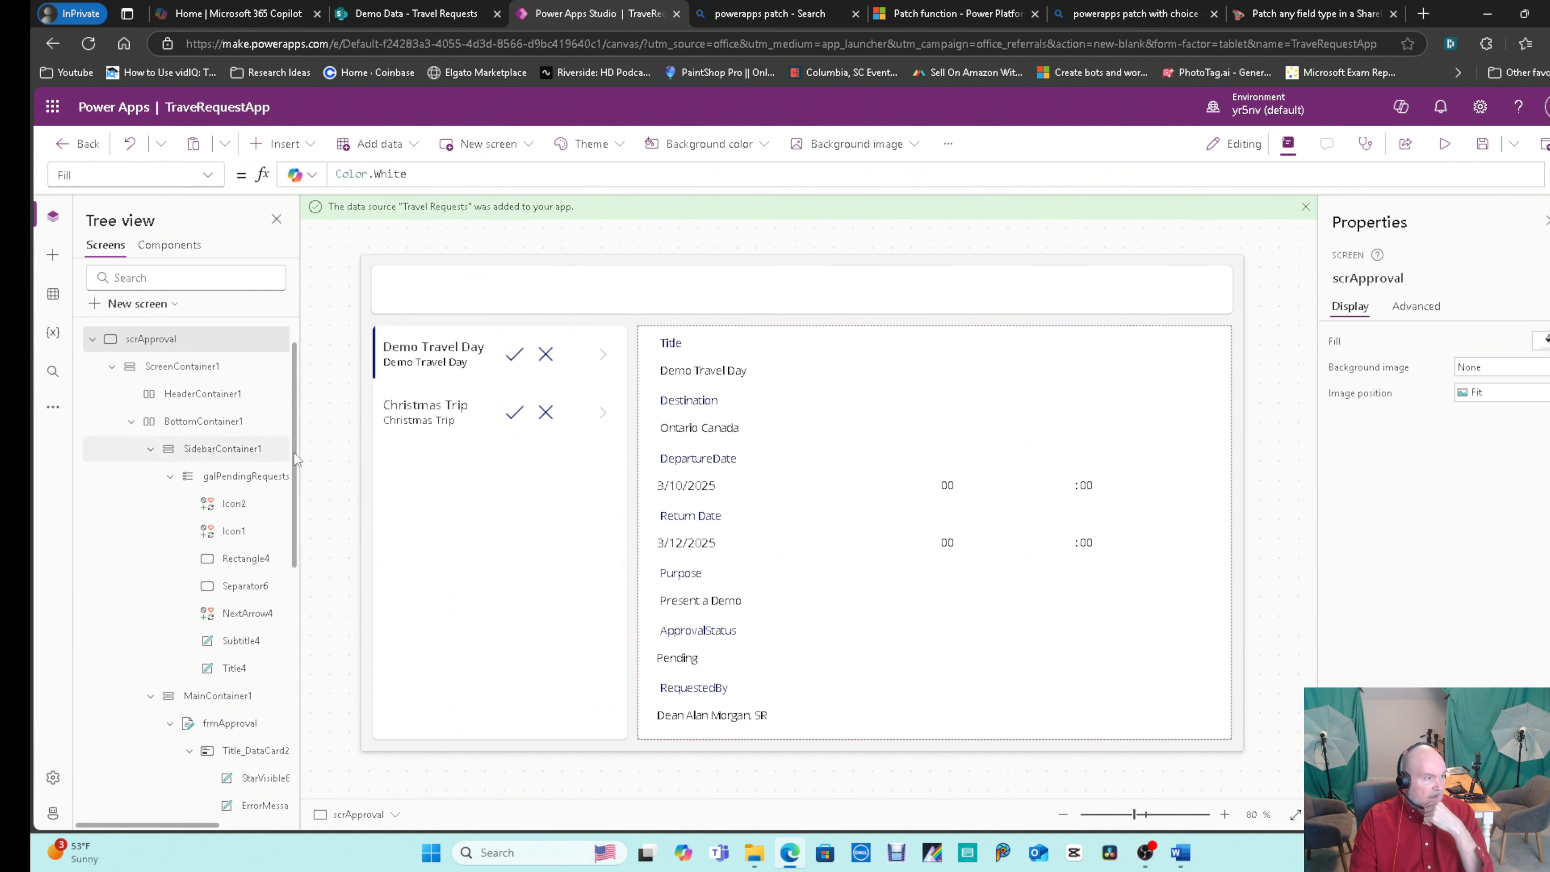
Set the DisplayFields property of the RequestedBy combo box on scrInput to ["DisplayName"].
{"action": "left_click", "coordinate": [177, 367]}
{"action": "left_click", "coordinate": [177, 366]}
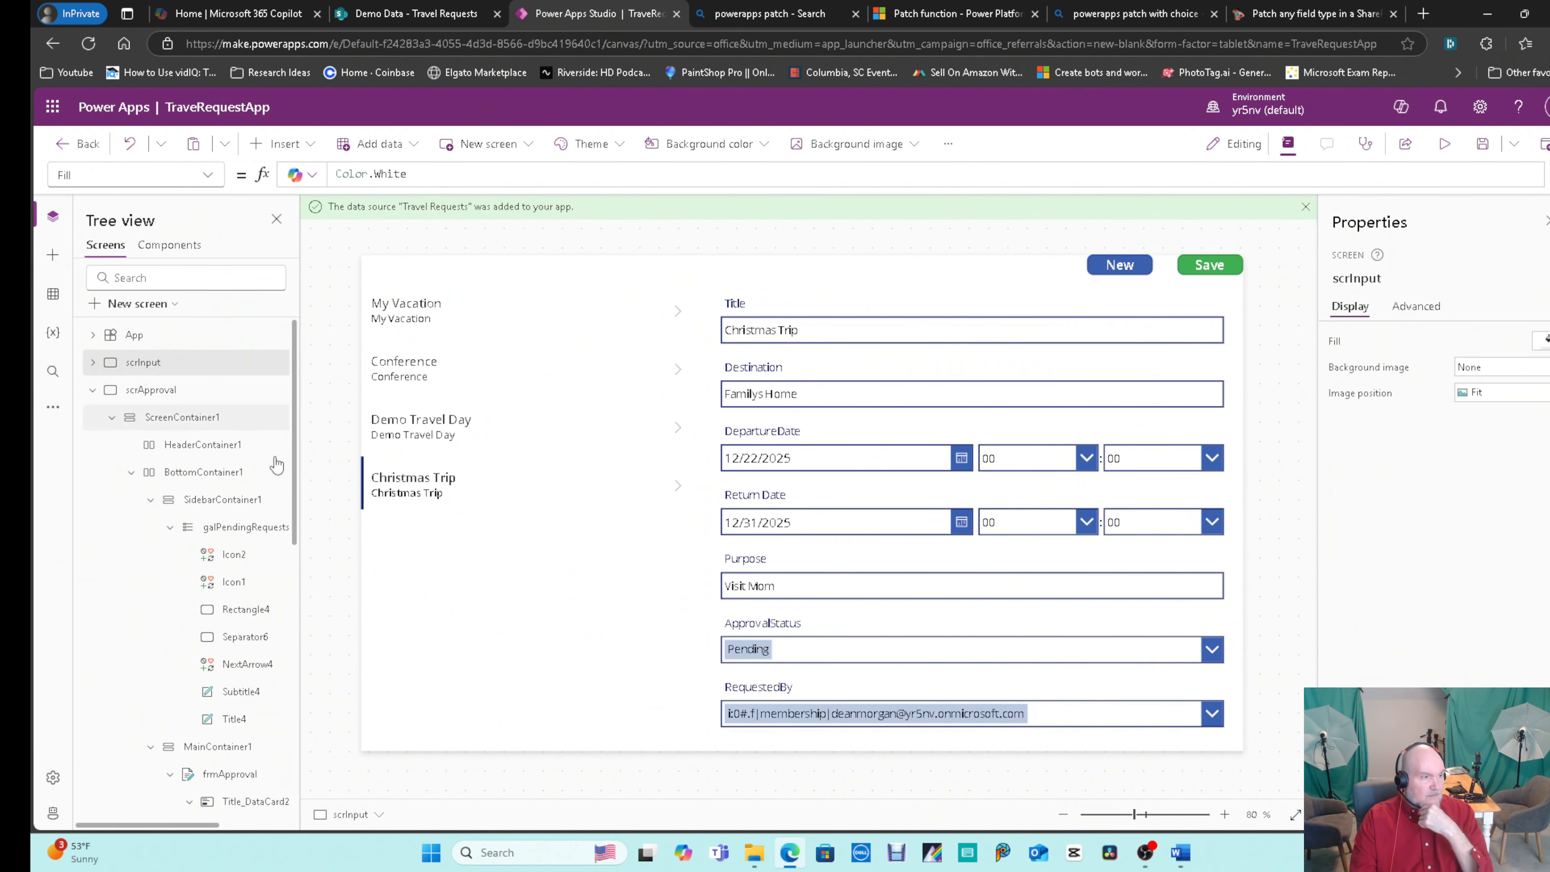
{"action": "left_click", "coordinate": [1199, 714]}
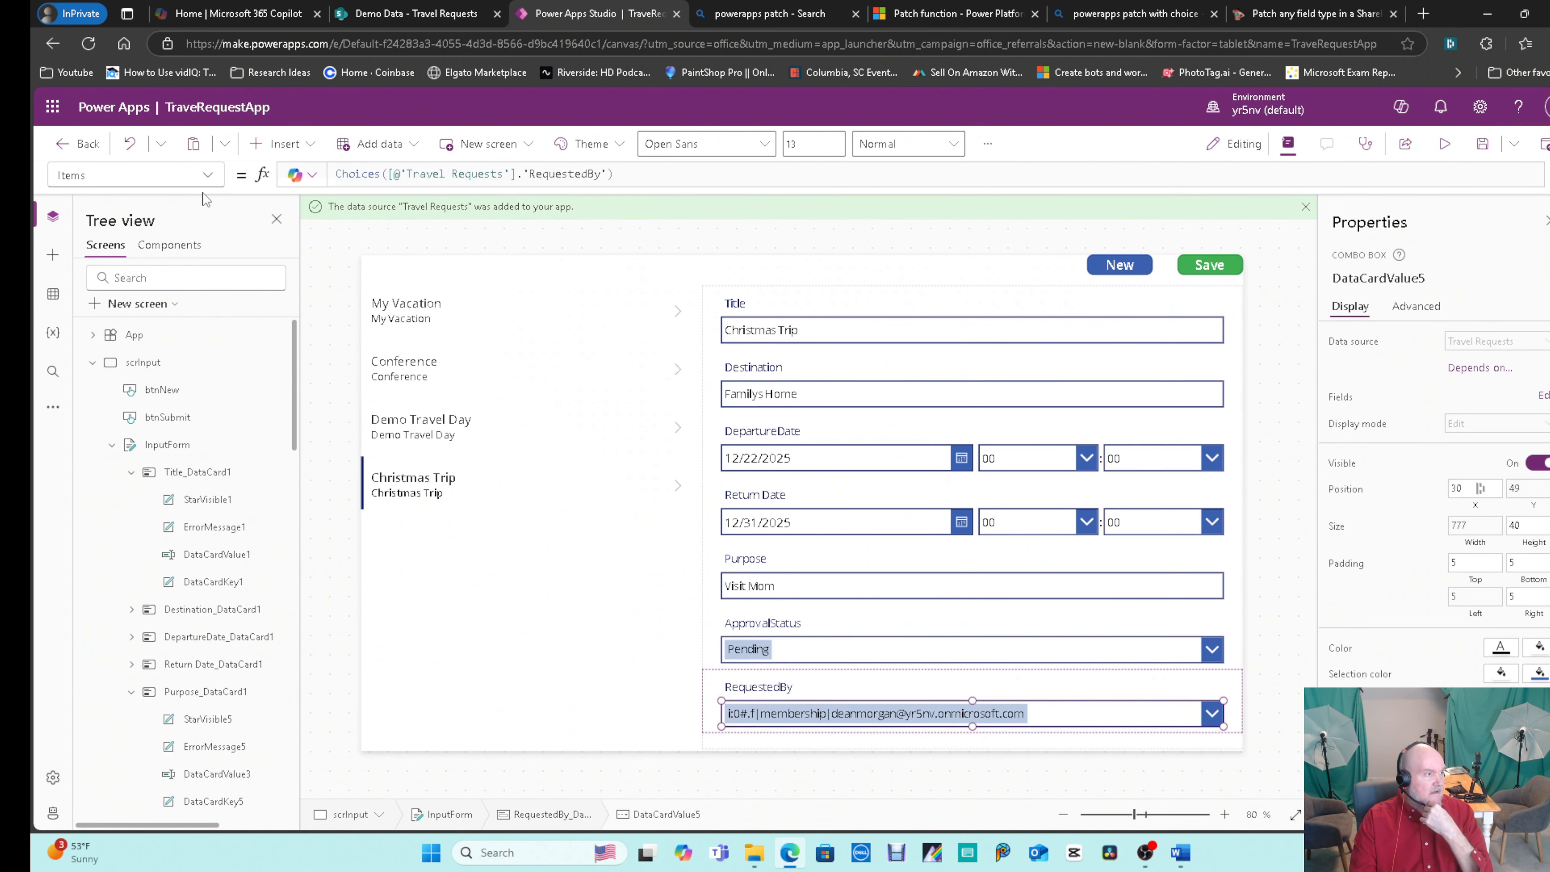
{"action": "left_click", "coordinate": [211, 175]}
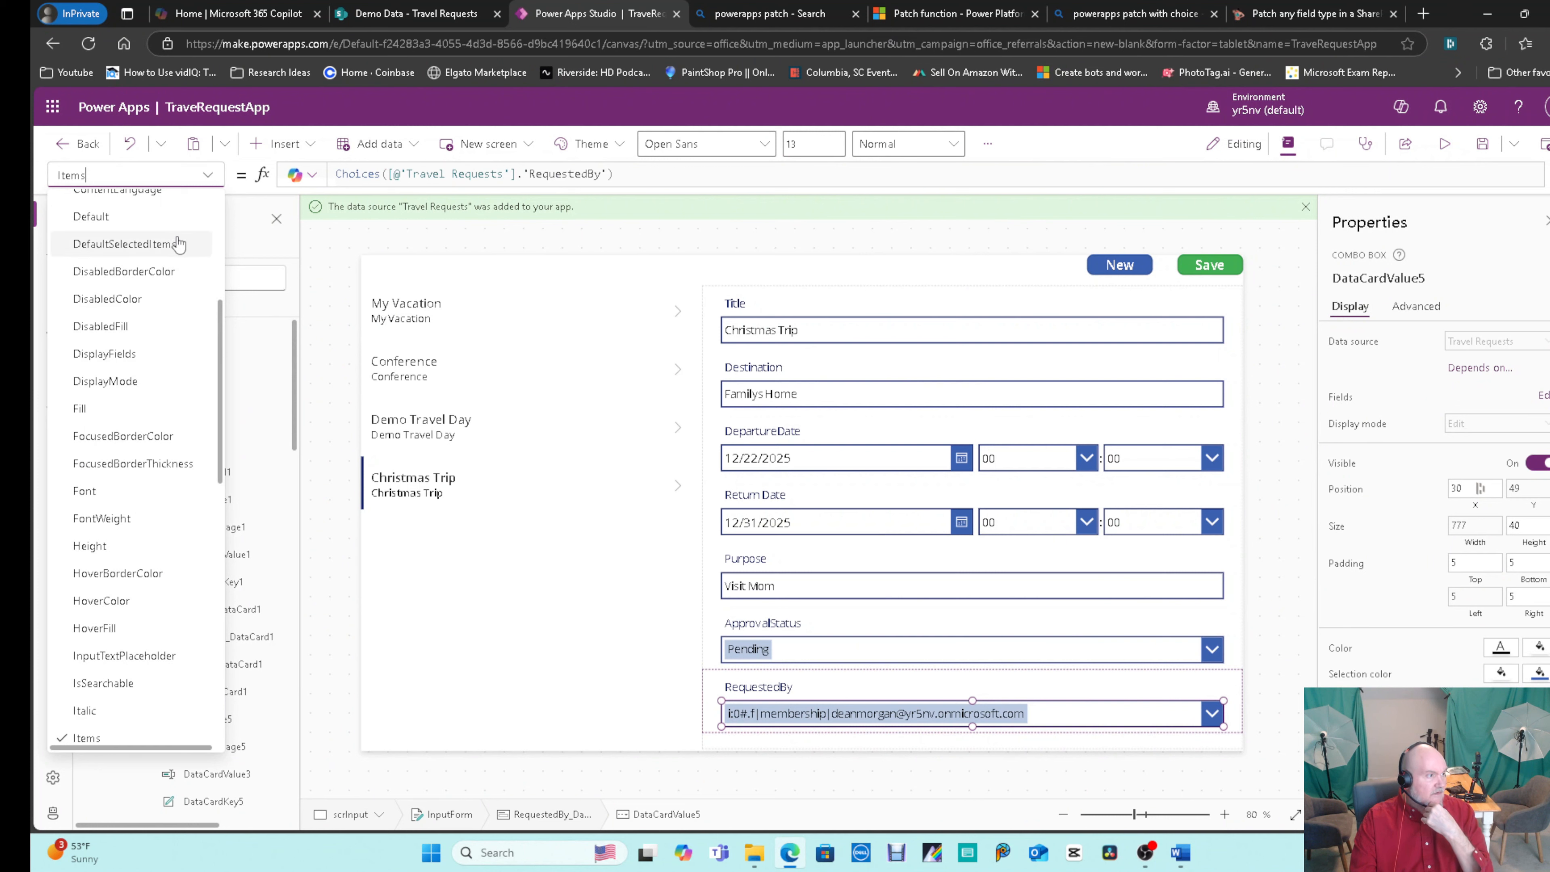
{"action": "scroll", "coordinate": [135, 516], "scroll_direction": "up", "scroll_amount": 2}
{"action": "left_click", "coordinate": [134, 516]}
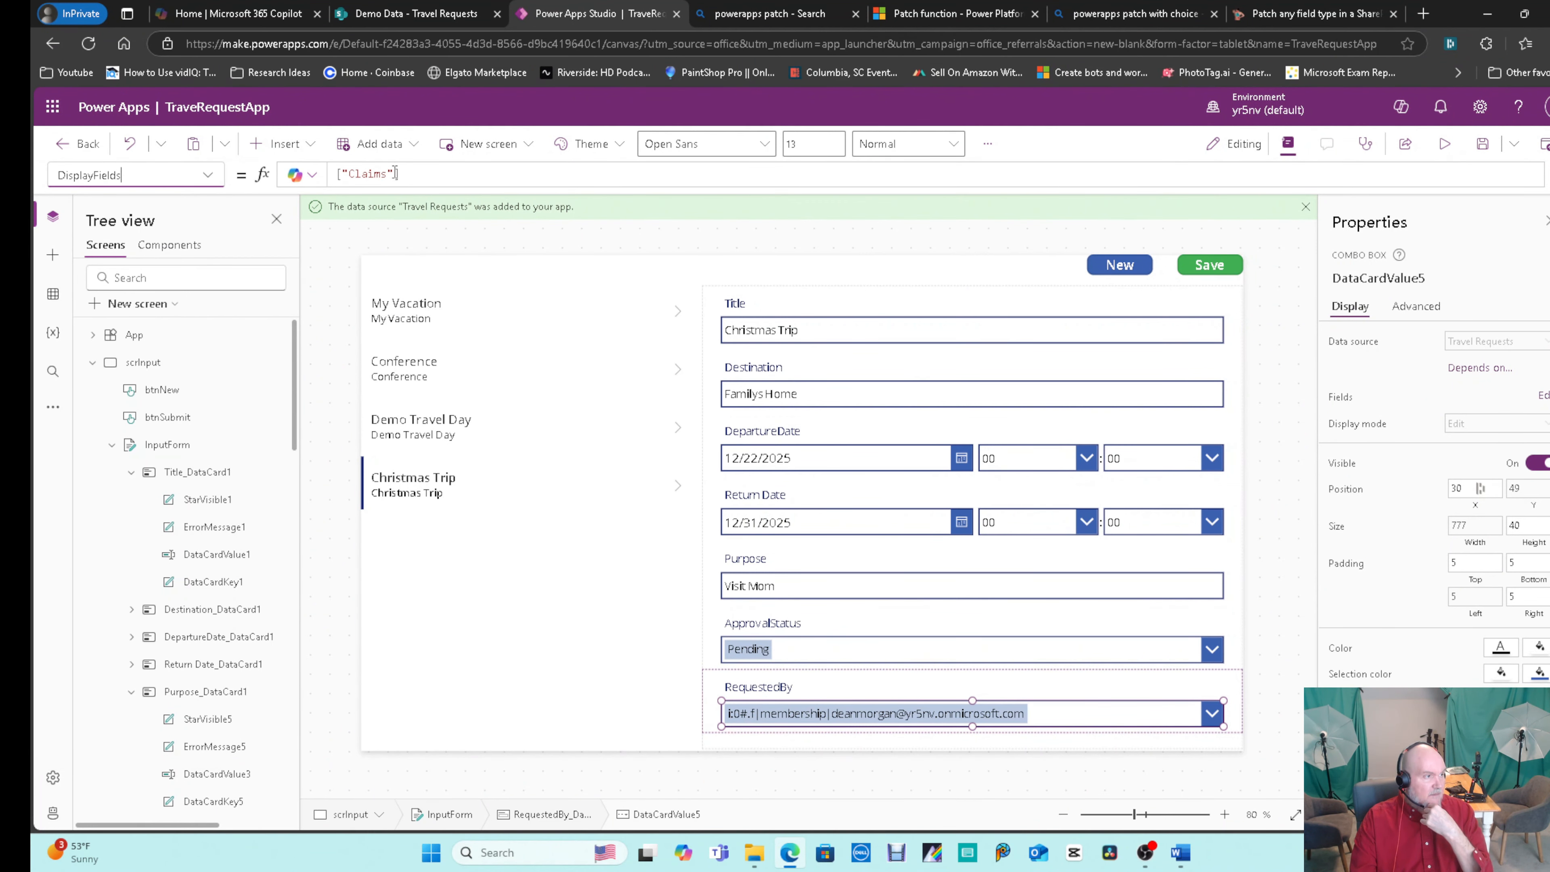
{"action": "left_click_drag", "start_coordinate": [403, 174], "coordinate": [349, 175]}
{"action": "type", "text": "Dis"}
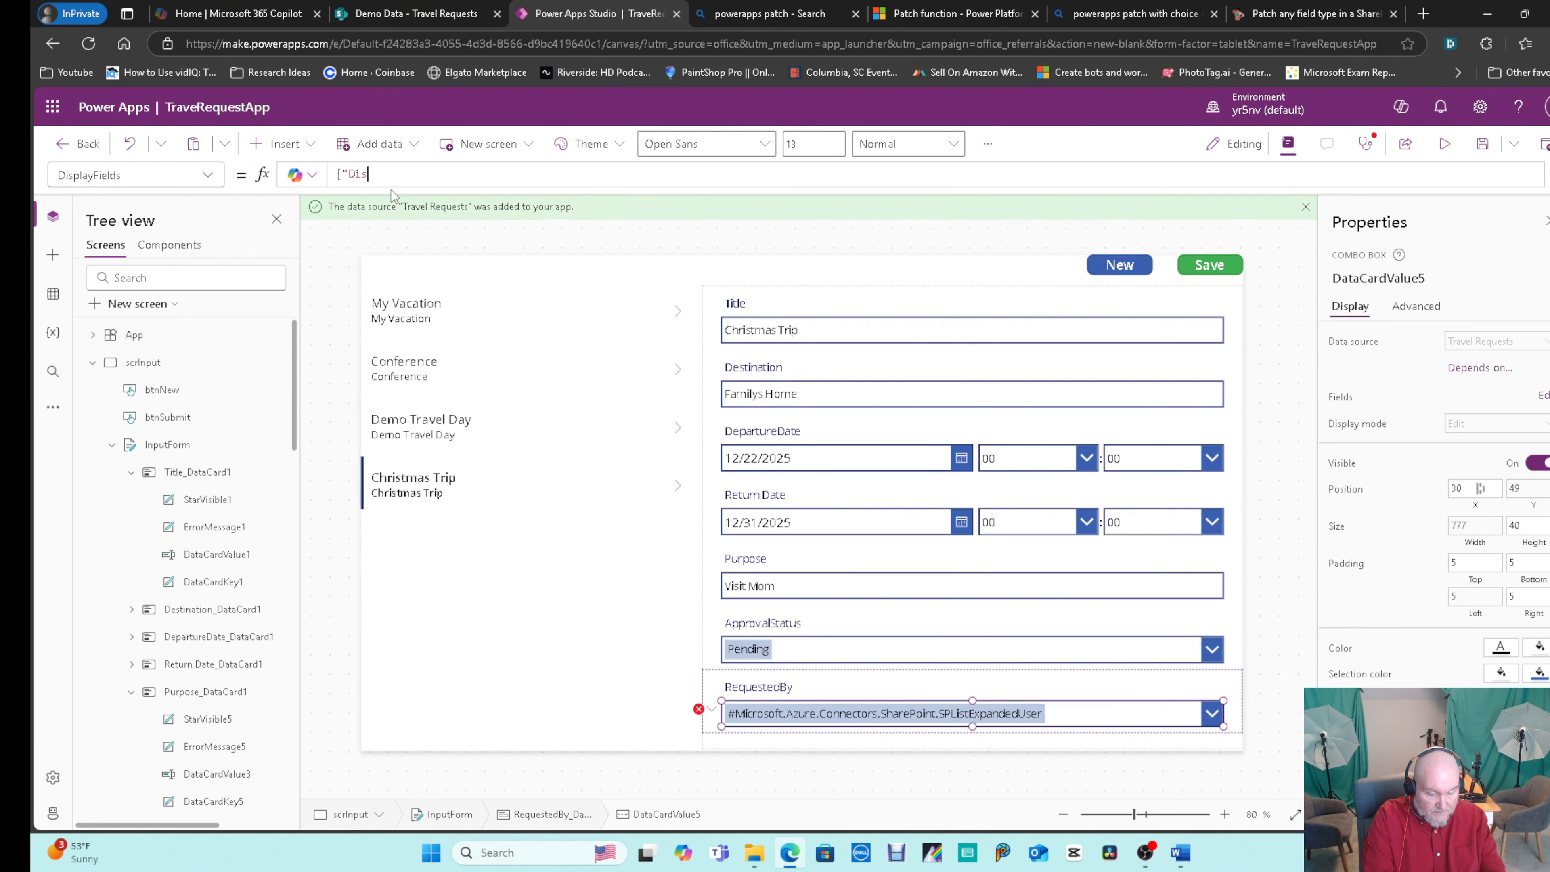
{"action": "type", "text": "playName\"]"}
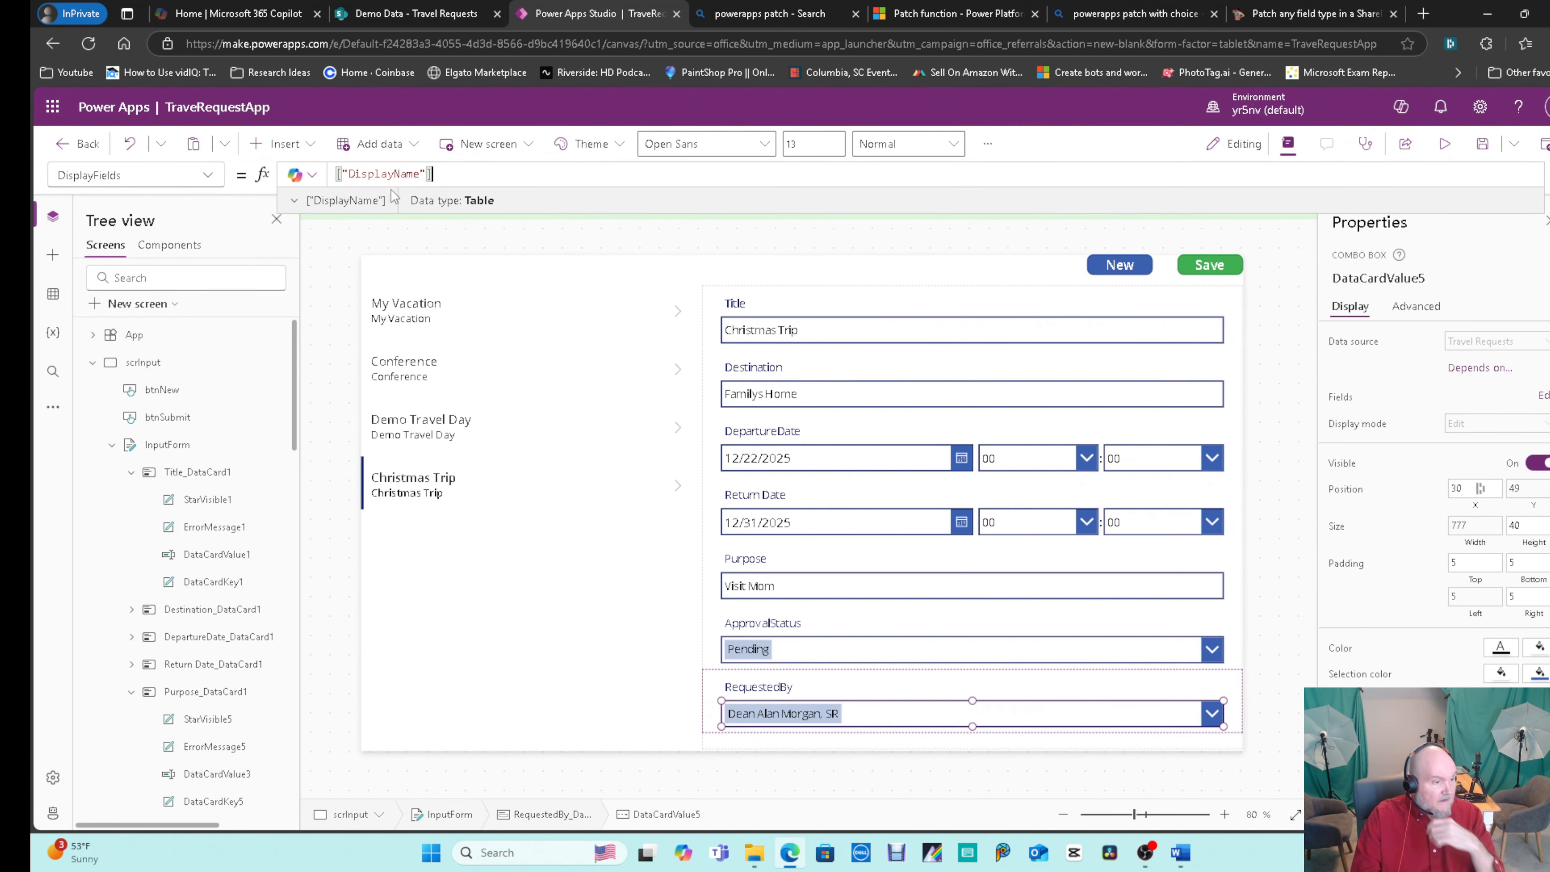
{"action": "left_click", "coordinate": [1280, 579]}
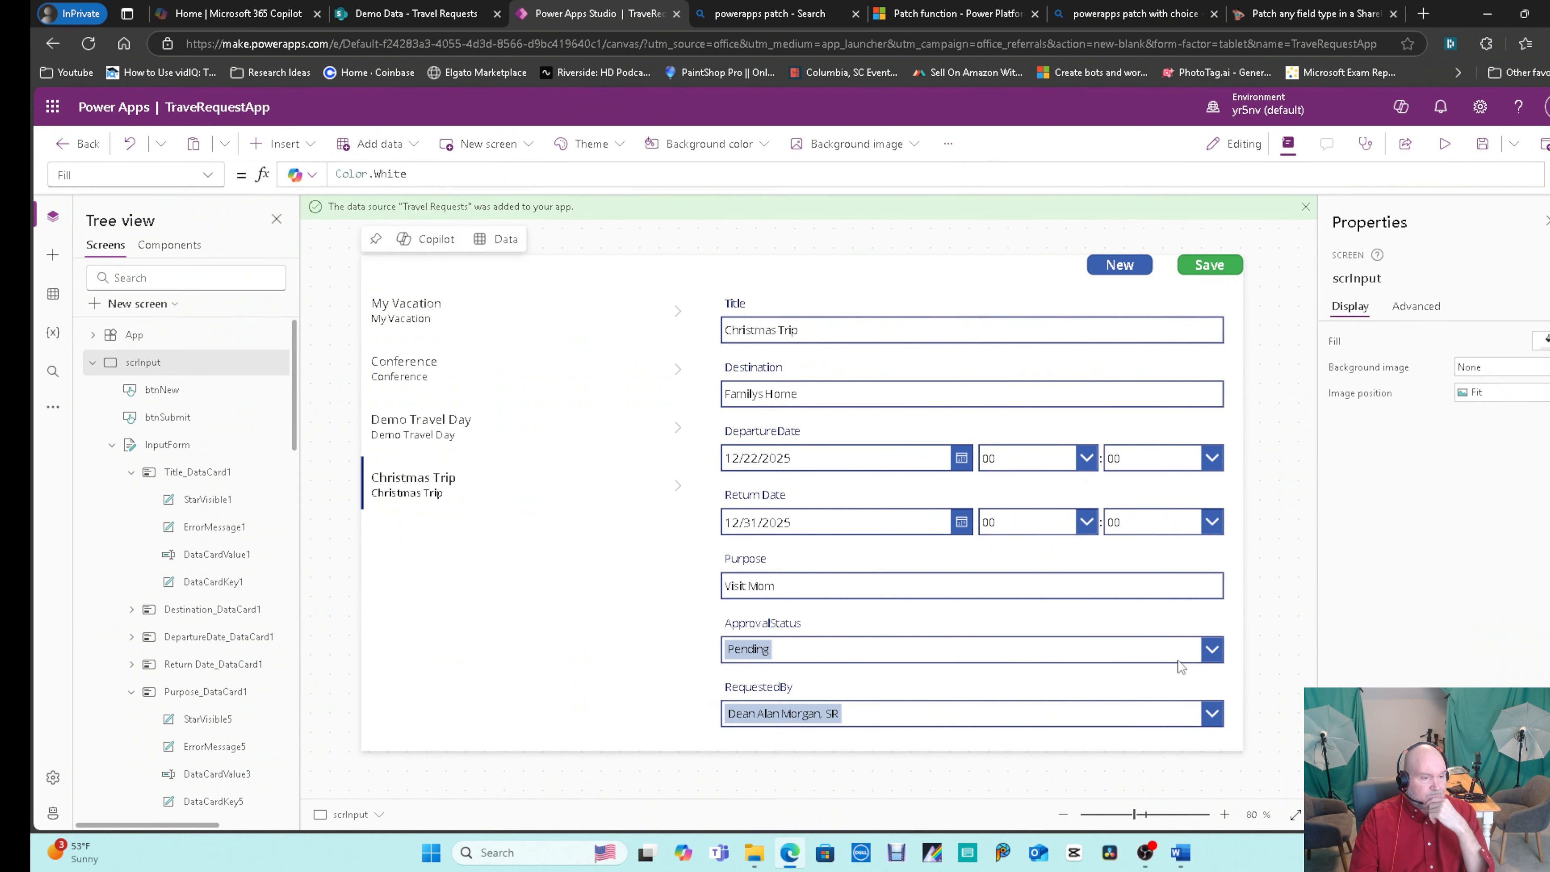
Preview scrInput with a new blank request and inspect the OnSelect formula of the New button.
{"action": "left_click", "coordinate": [1230, 638]}
{"action": "left_click", "coordinate": [1218, 650]}
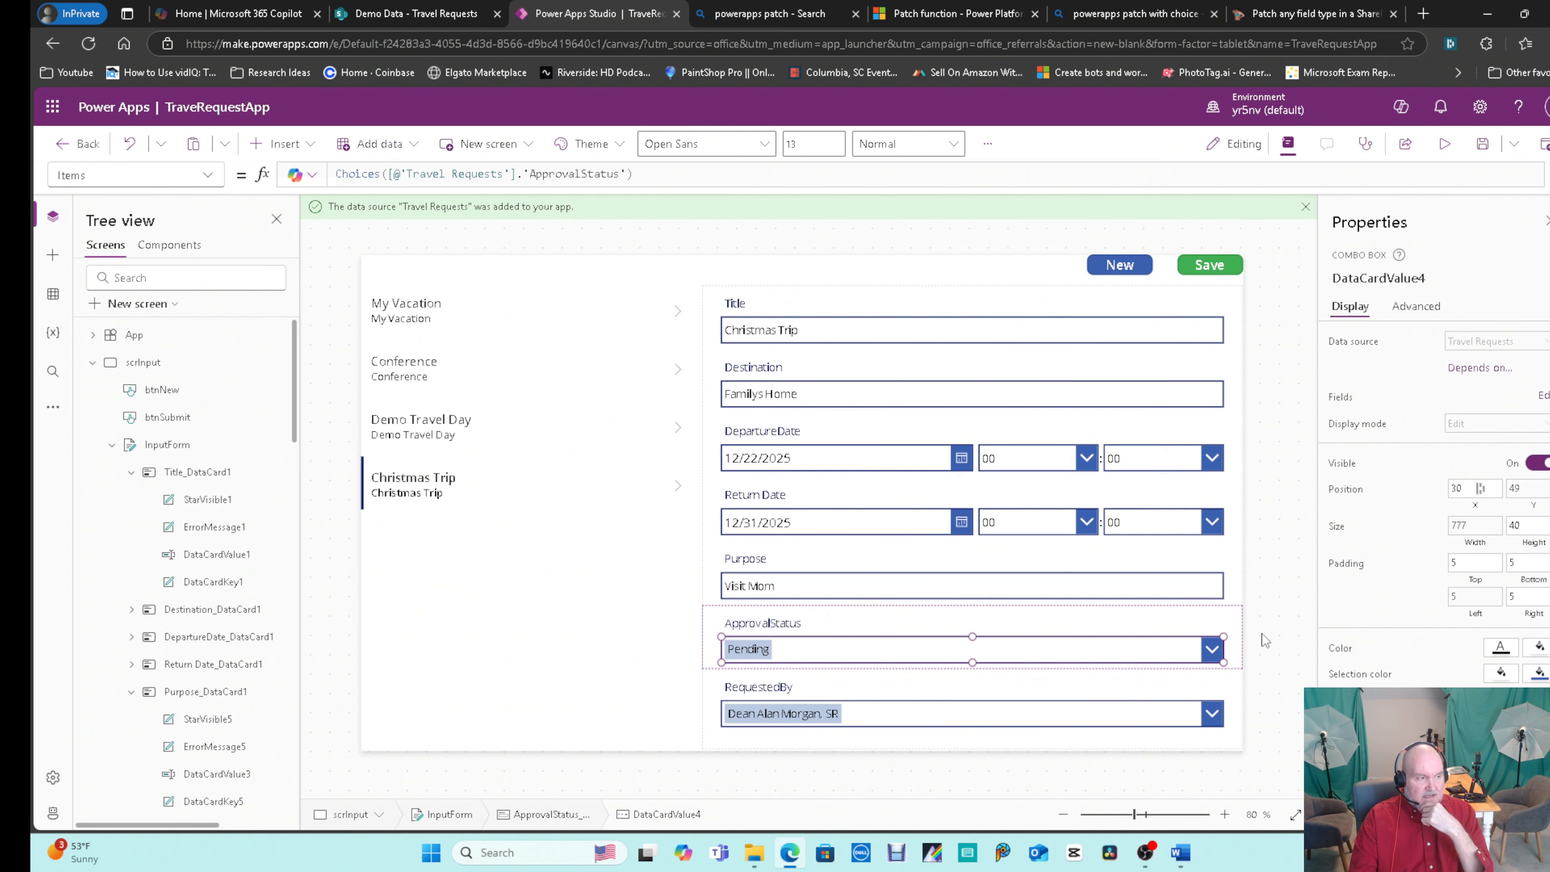
{"action": "left_click", "coordinate": [1445, 143]}
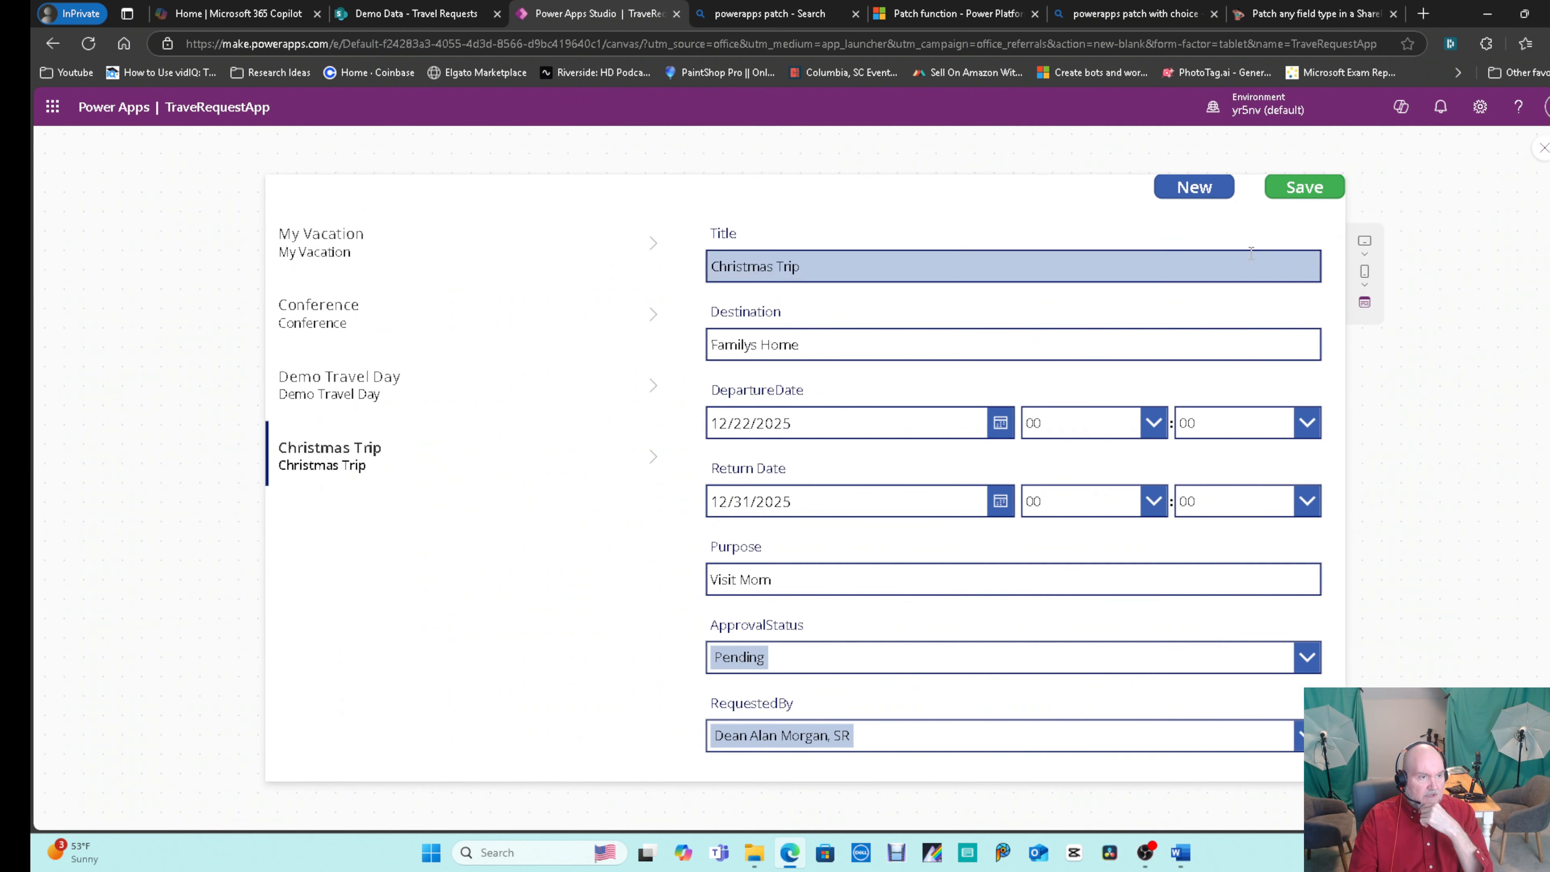
{"action": "left_click", "coordinate": [1195, 187]}
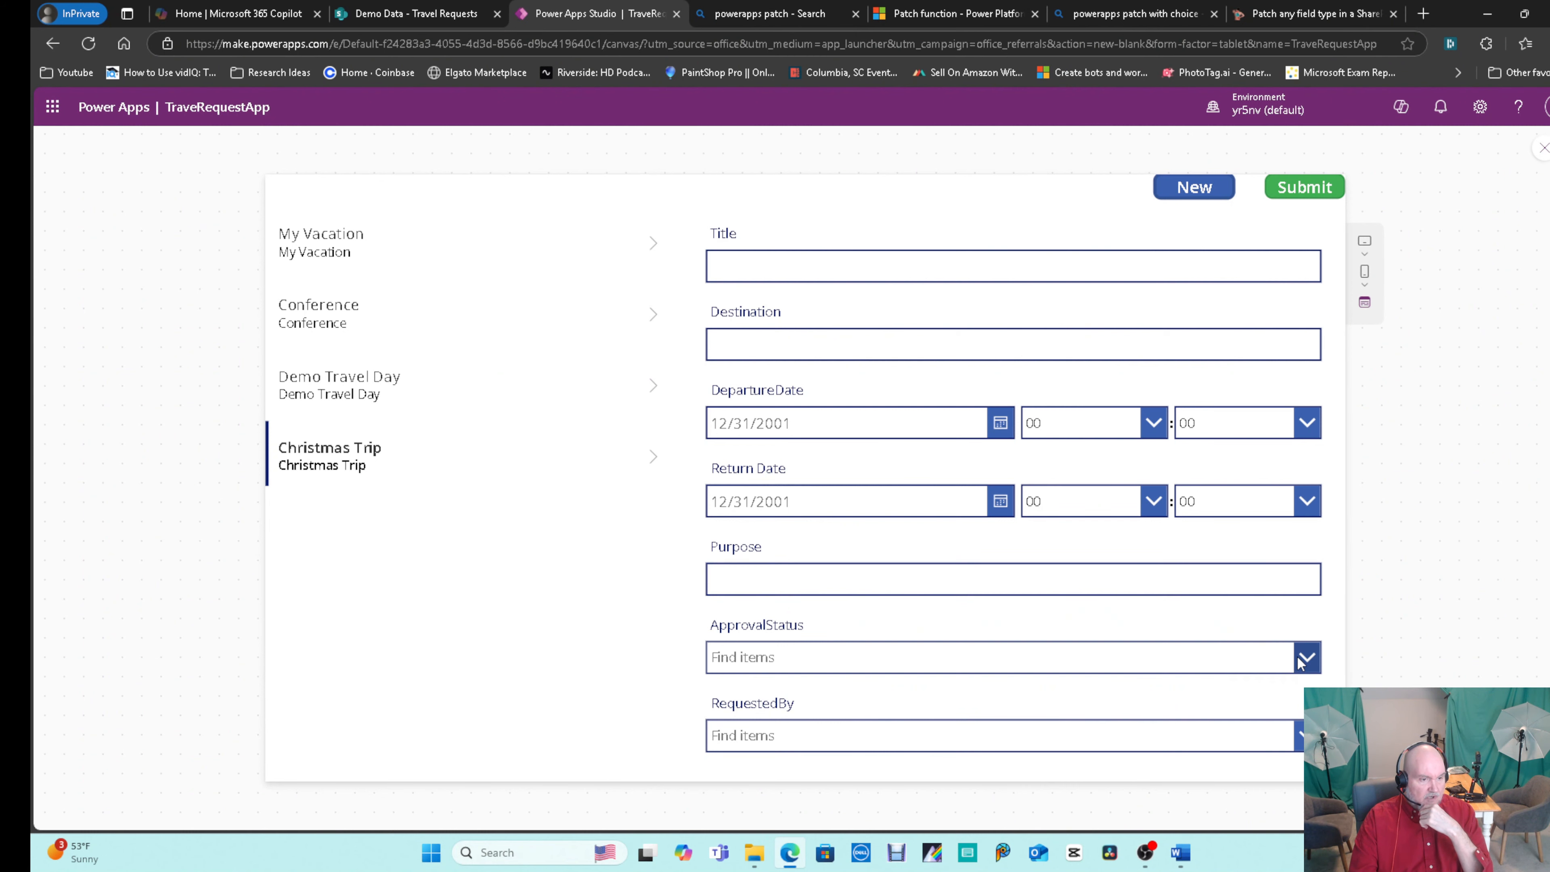
{"action": "left_click", "coordinate": [1542, 148]}
{"action": "left_click", "coordinate": [954, 526]}
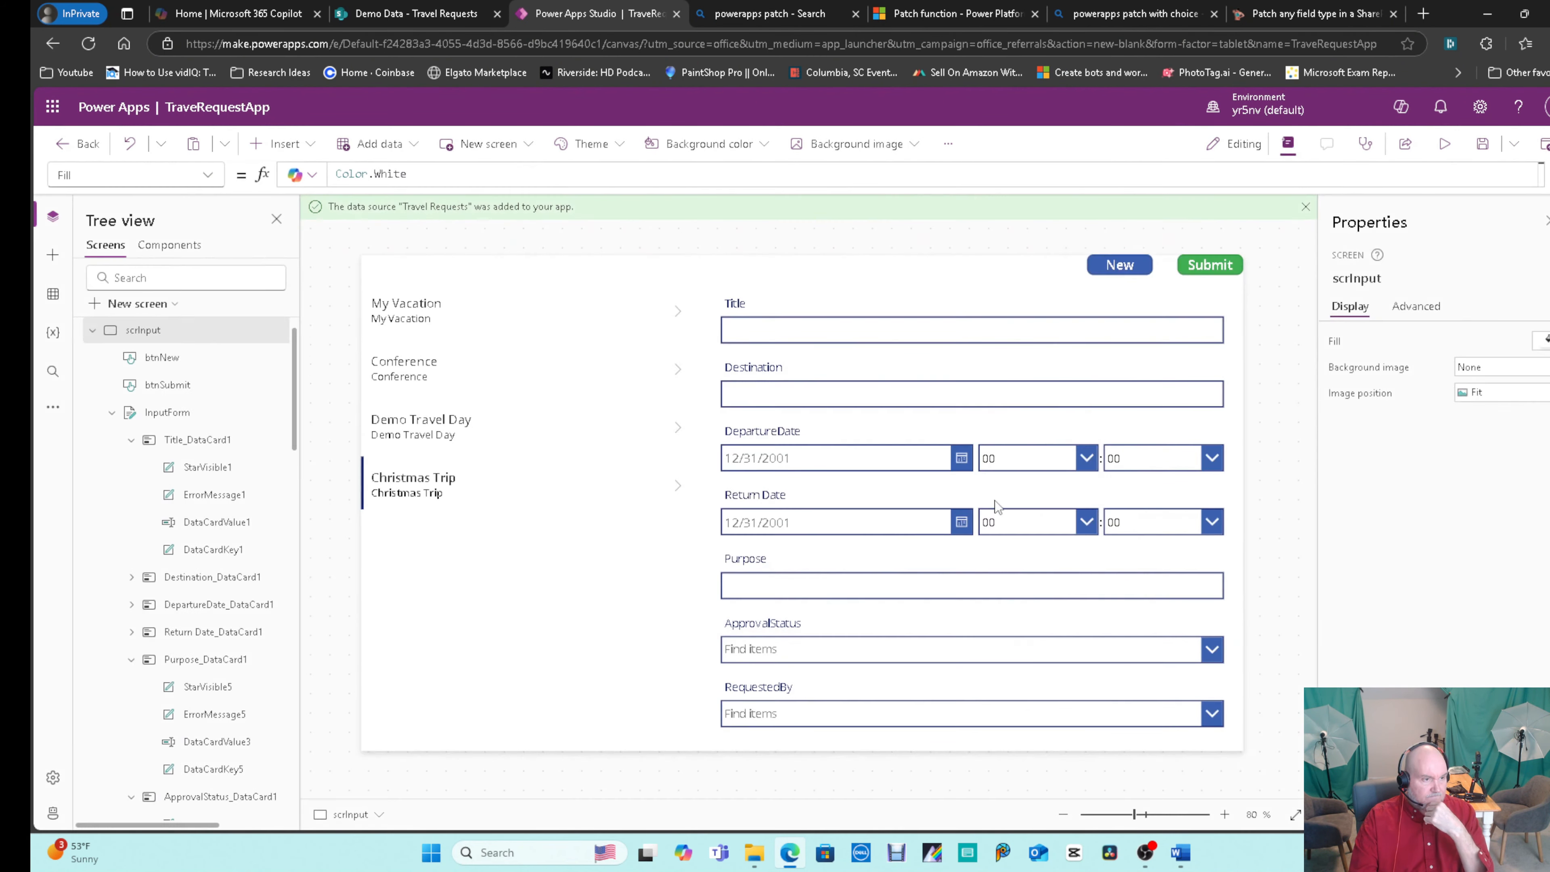
{"action": "left_click", "coordinate": [1120, 264]}
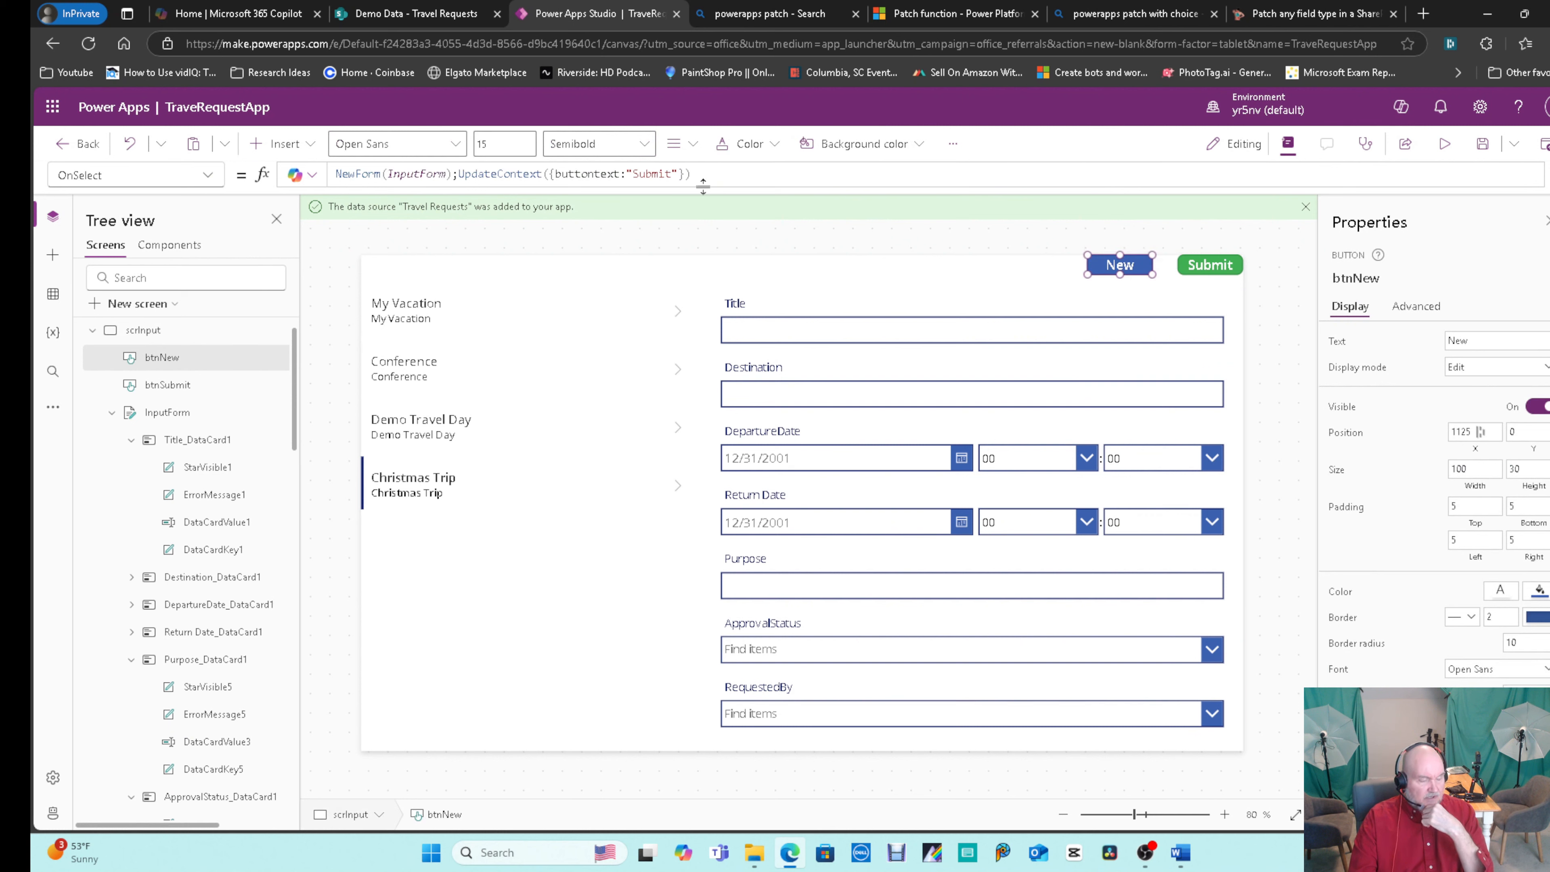
Rename the ApprovalStatus combo box on scrInput to cbxApprovalStatus and unlock it for property changes.
{"action": "left_click", "coordinate": [952, 650]}
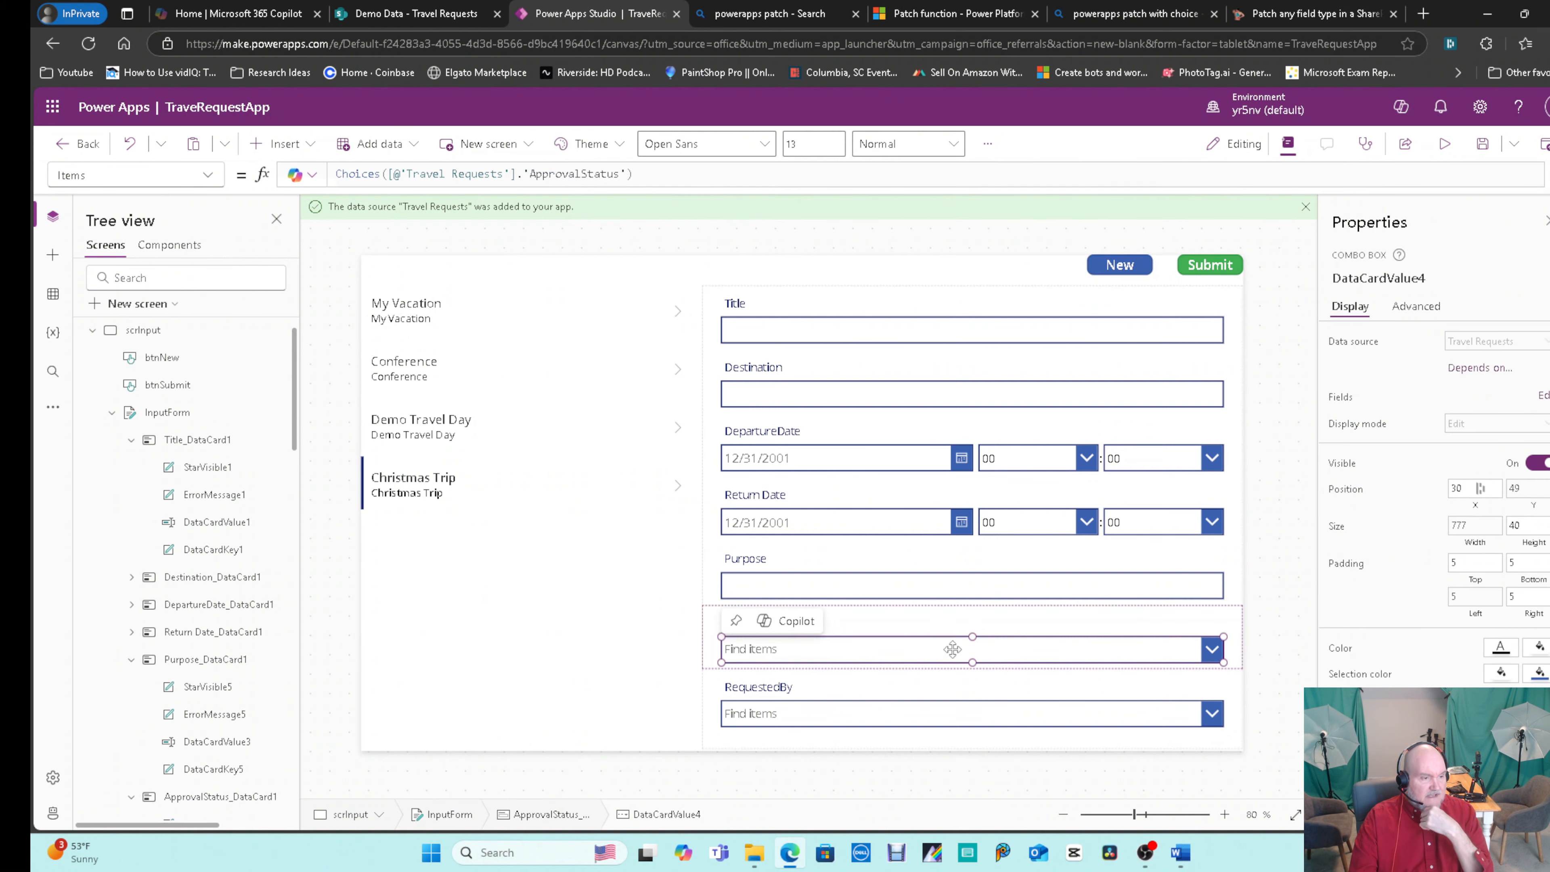
{"action": "left_click", "coordinate": [1409, 311]}
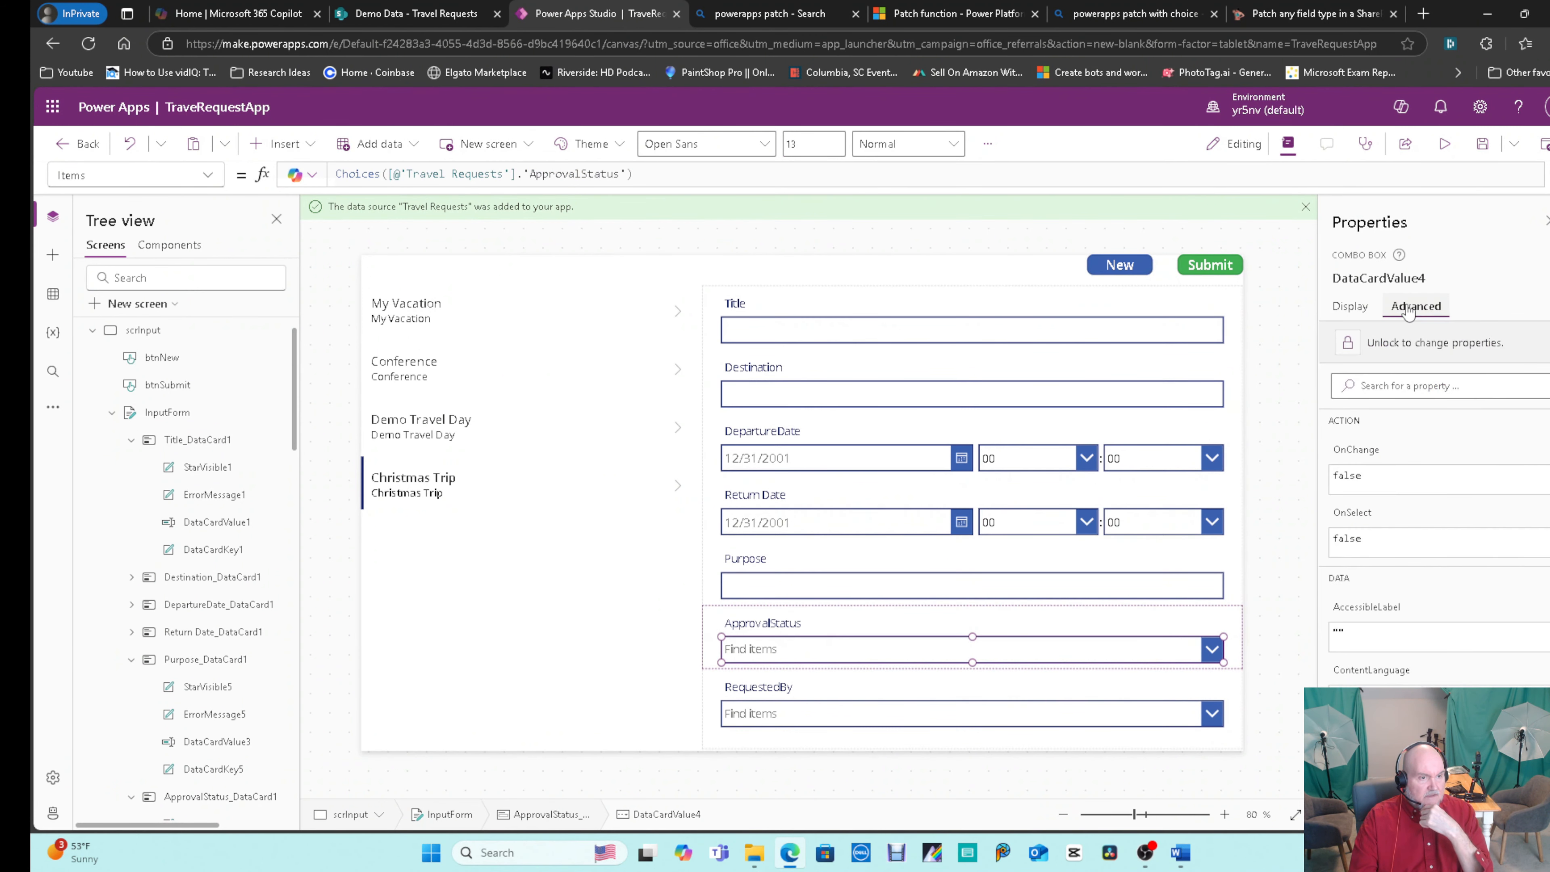
{"action": "left_click", "coordinate": [1418, 273]}
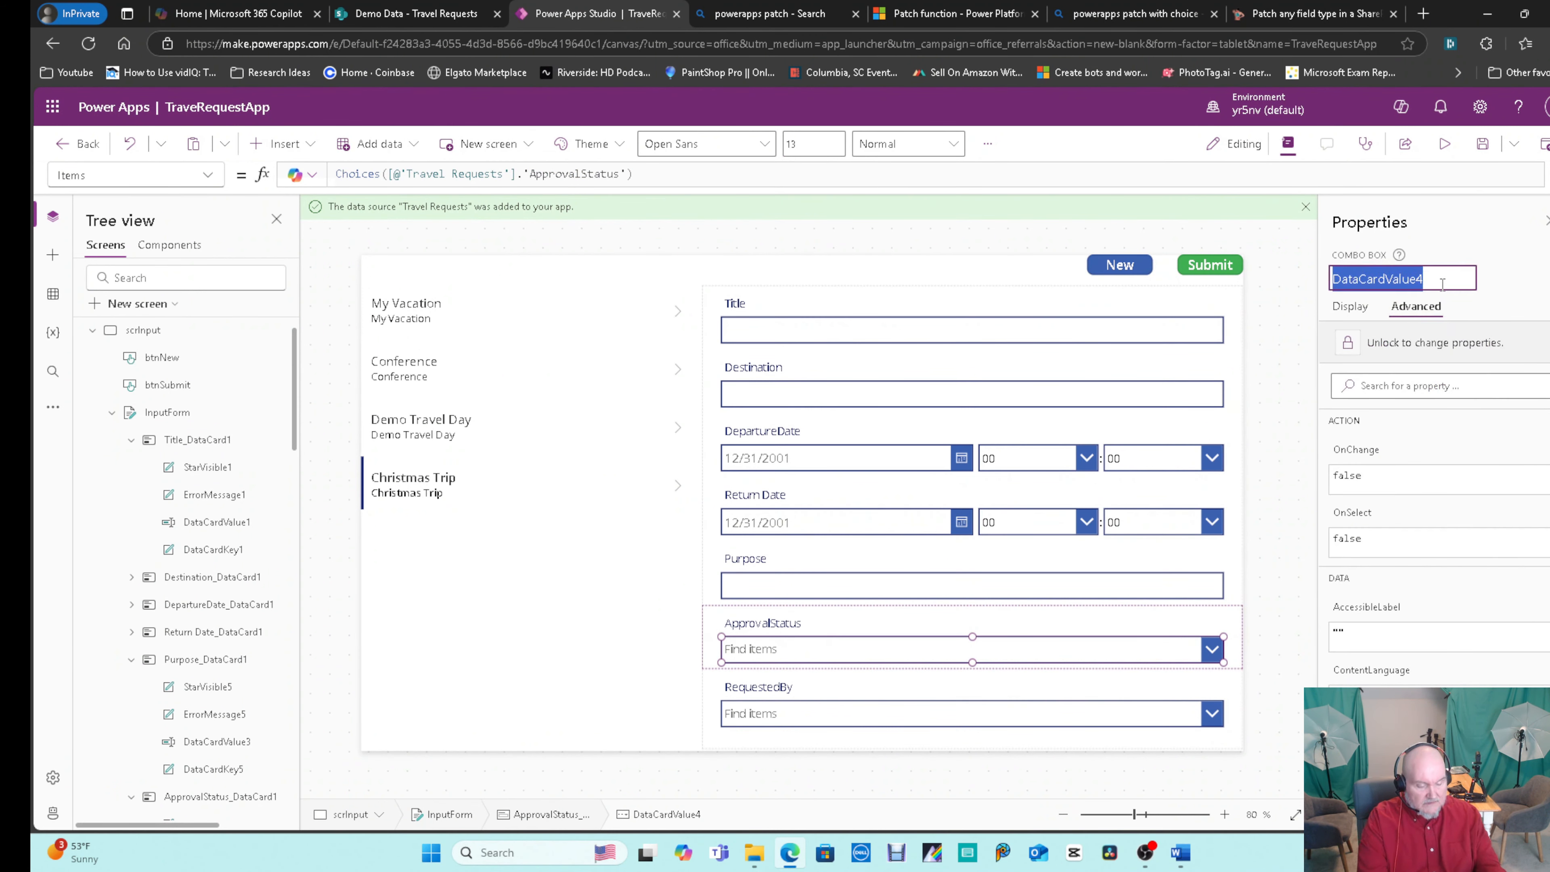
{"action": "type", "text": "cbx"}
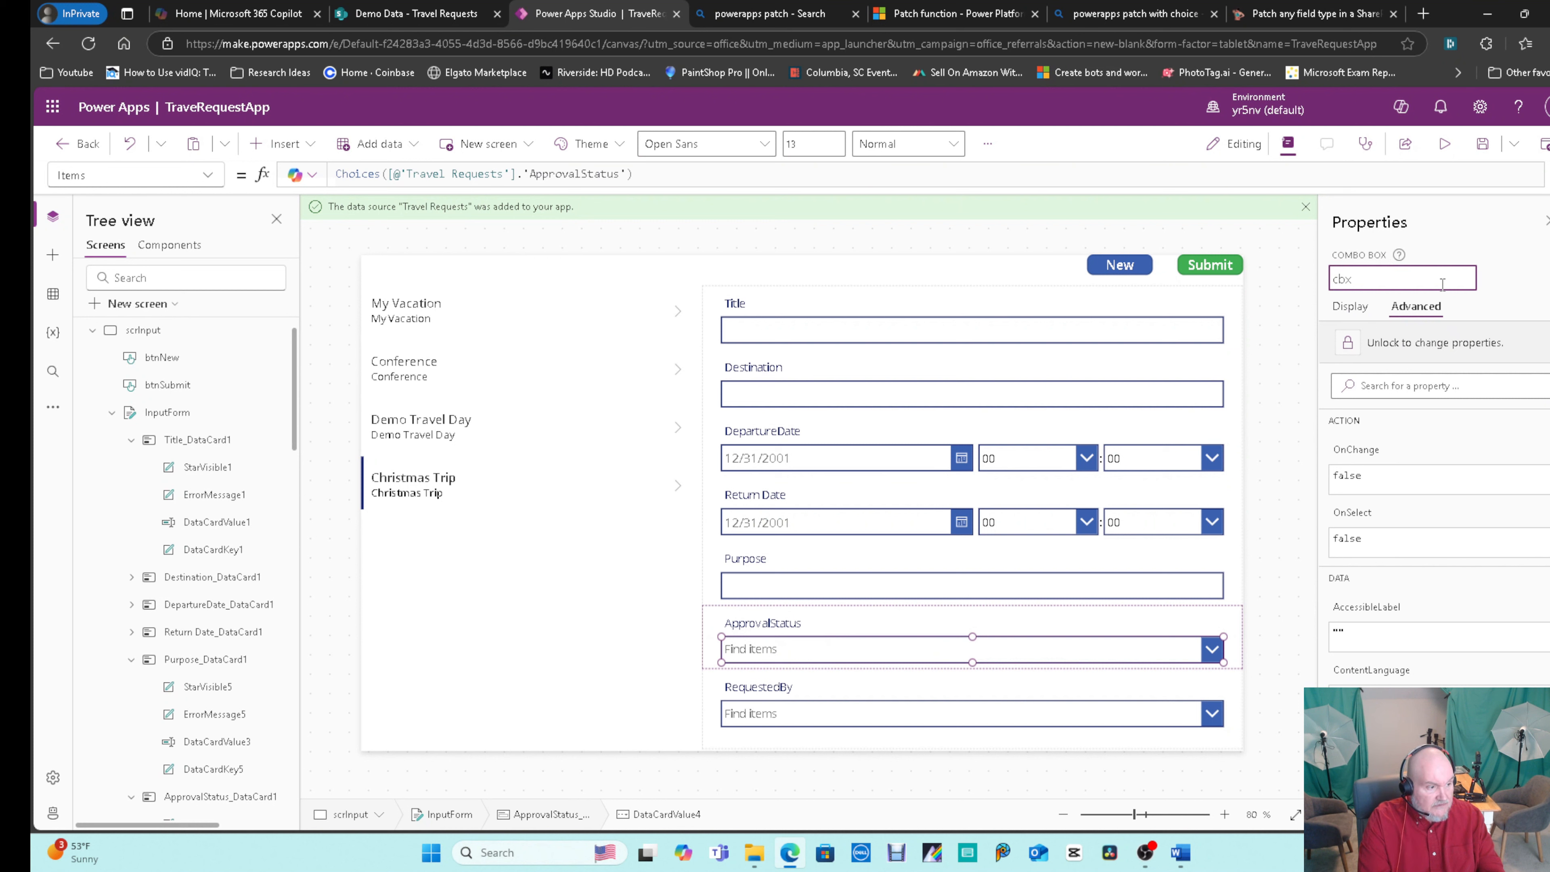
{"action": "type", "text": "Approva"}
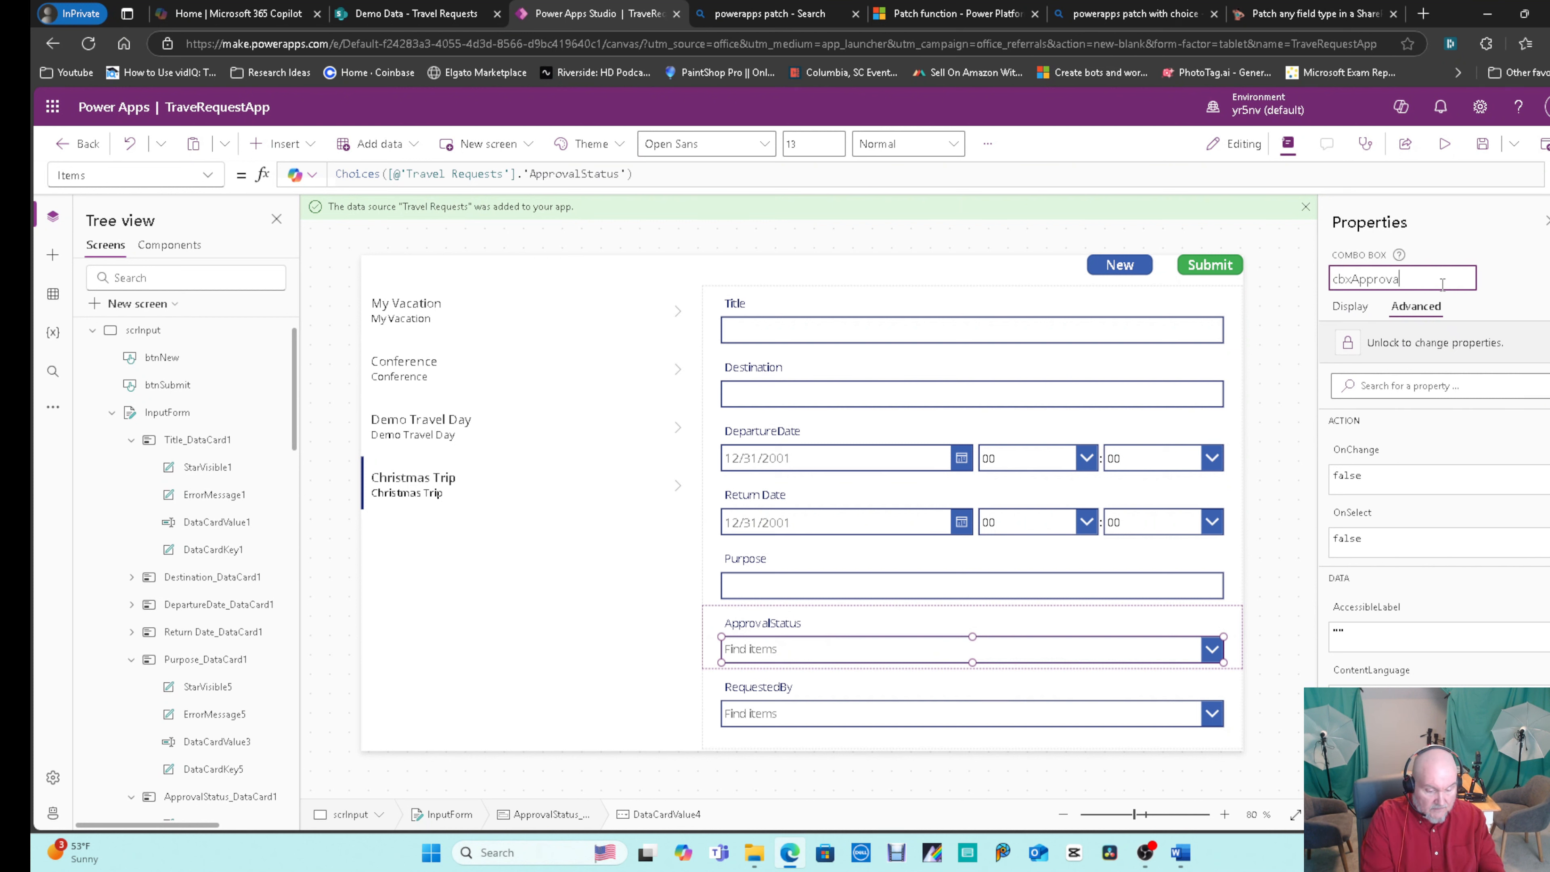
{"action": "type", "text": "lStatus"}
{"action": "key", "text": "Return"}
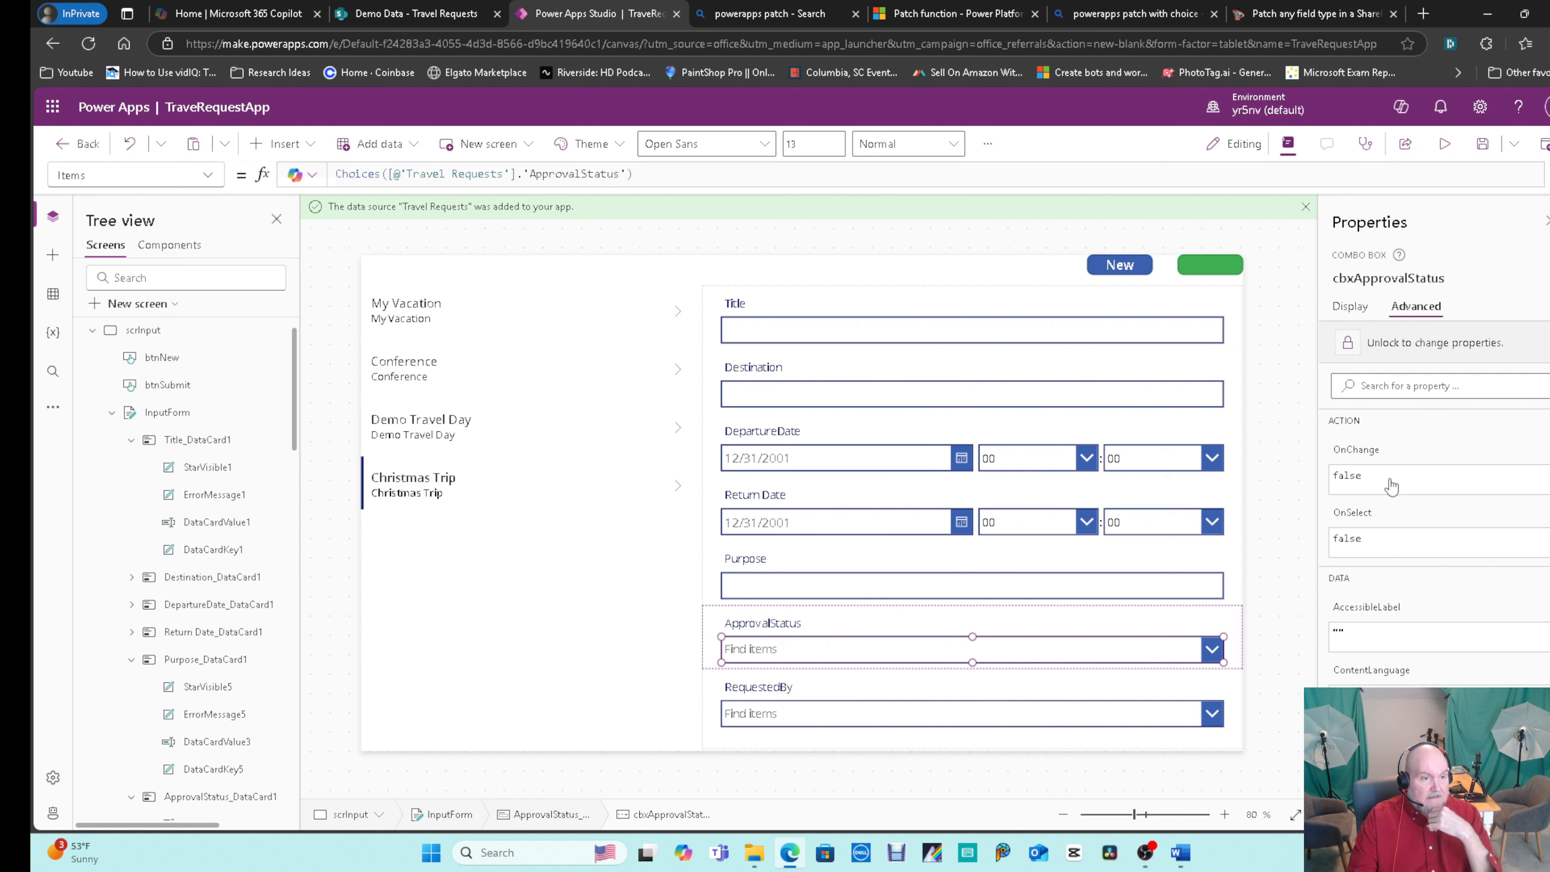
{"action": "left_click", "coordinate": [1346, 342]}
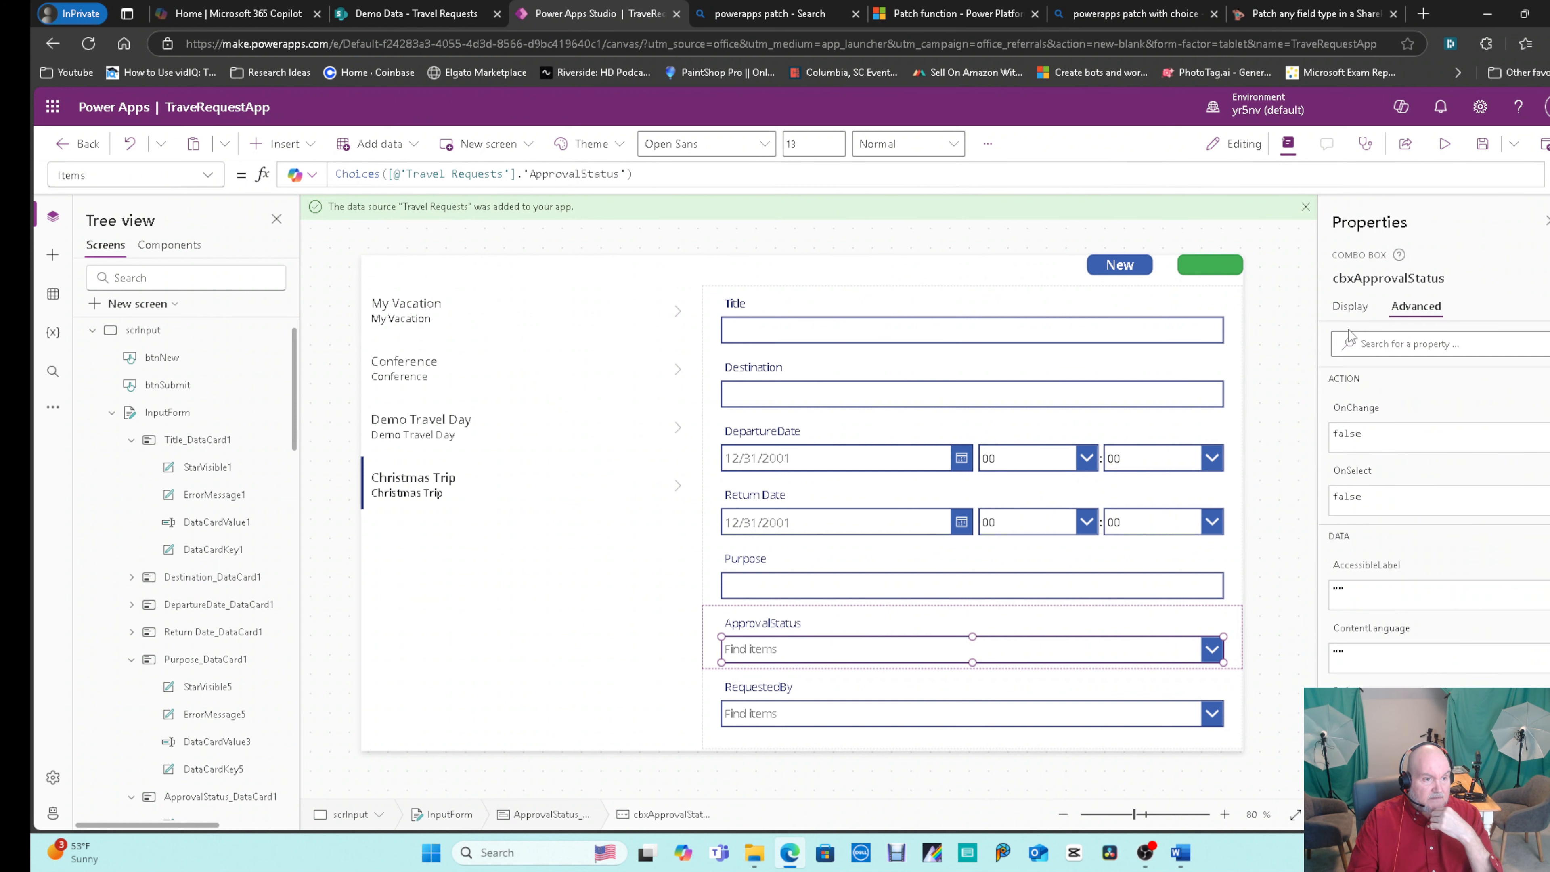
{"action": "left_click", "coordinate": [1351, 306]}
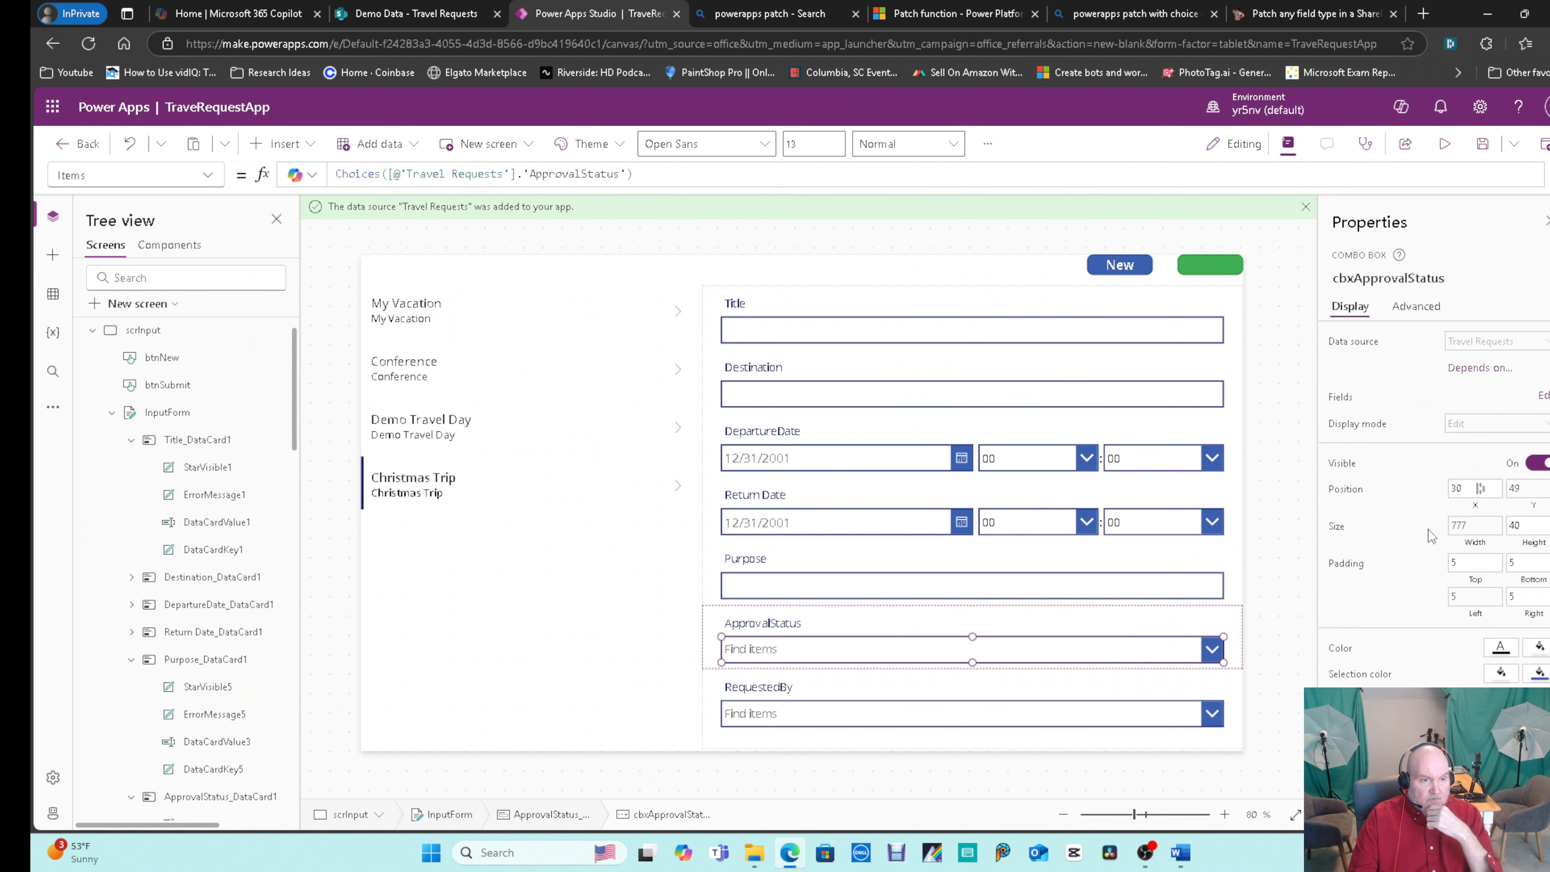
Set the DefaultSelectedItems property of the cbxApprovalStatus combo box on scrInput to ["Pending"].
{"action": "left_click", "coordinate": [208, 175]}
{"action": "left_click", "coordinate": [125, 244]}
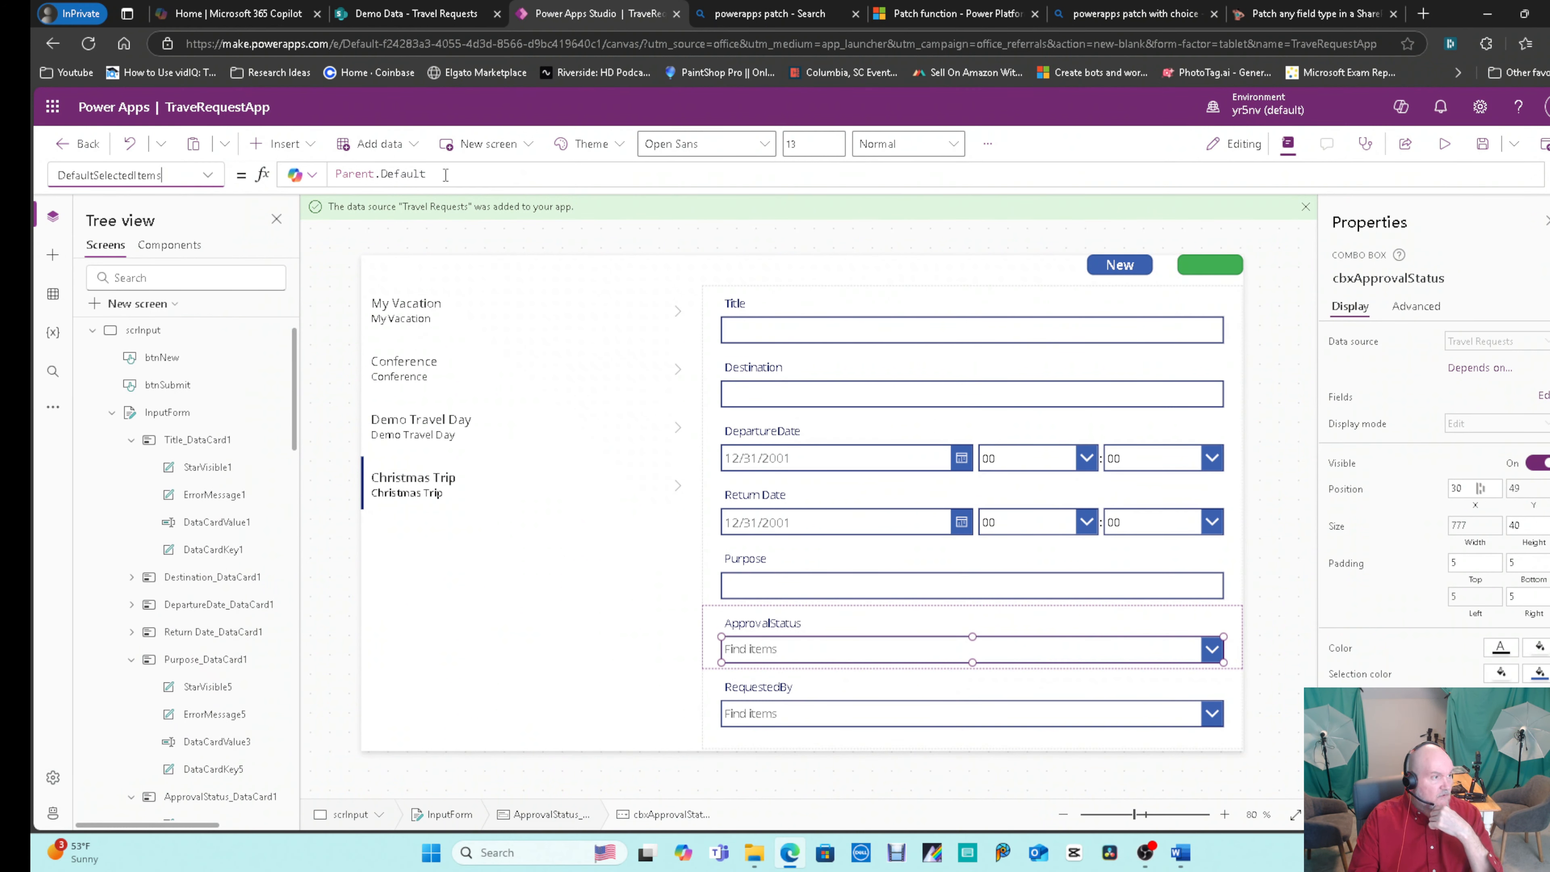
{"action": "key", "text": "ctrl+a"}
{"action": "type", "text": "[\"Pending\"]"}
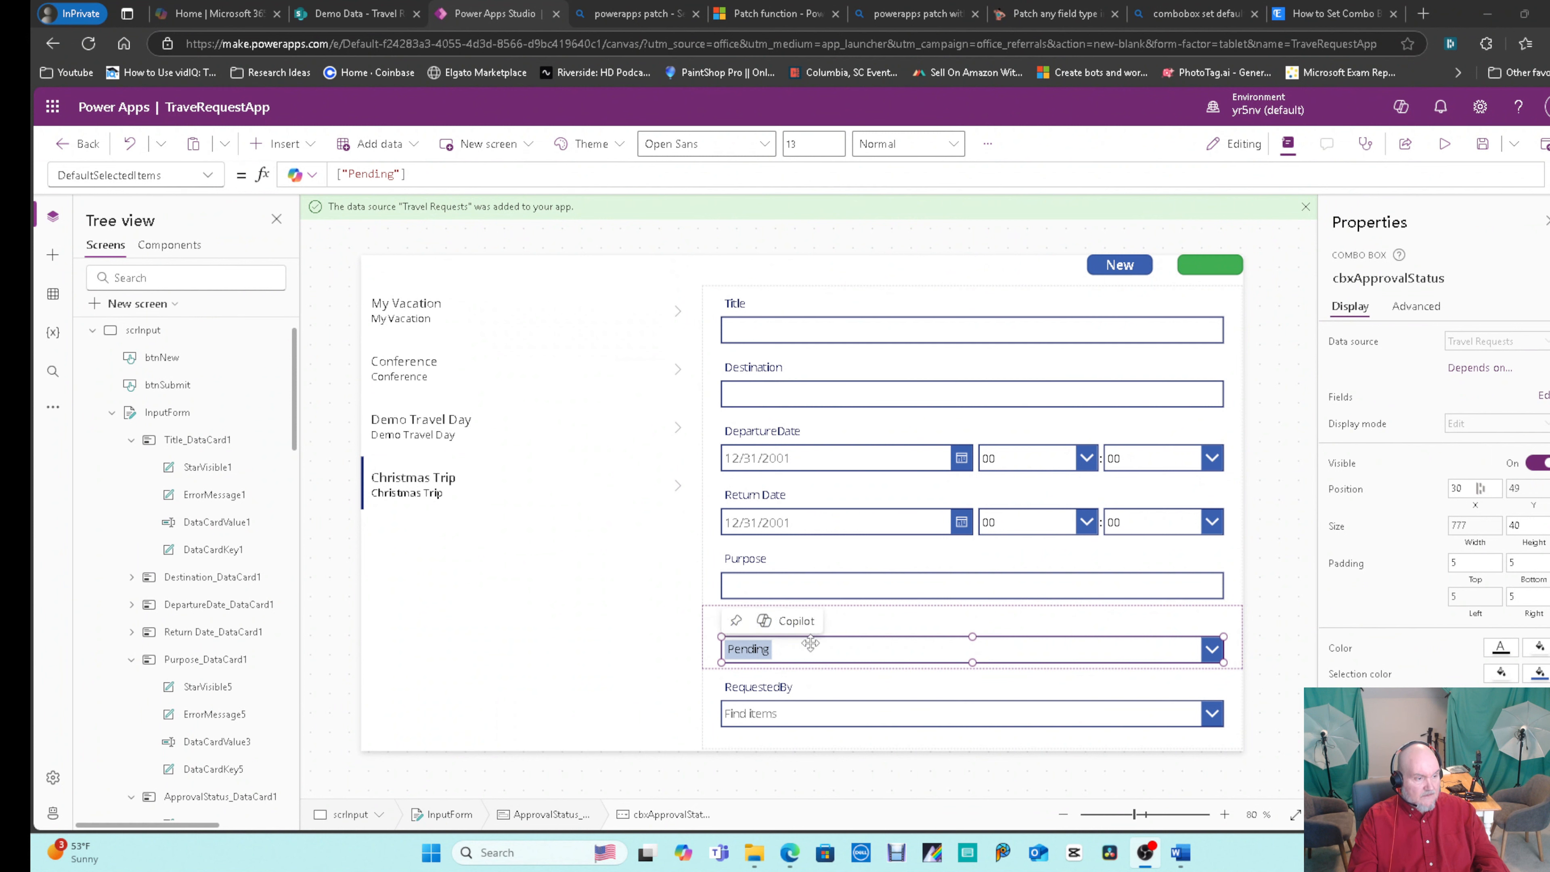
{"action": "left_click", "coordinate": [1265, 581]}
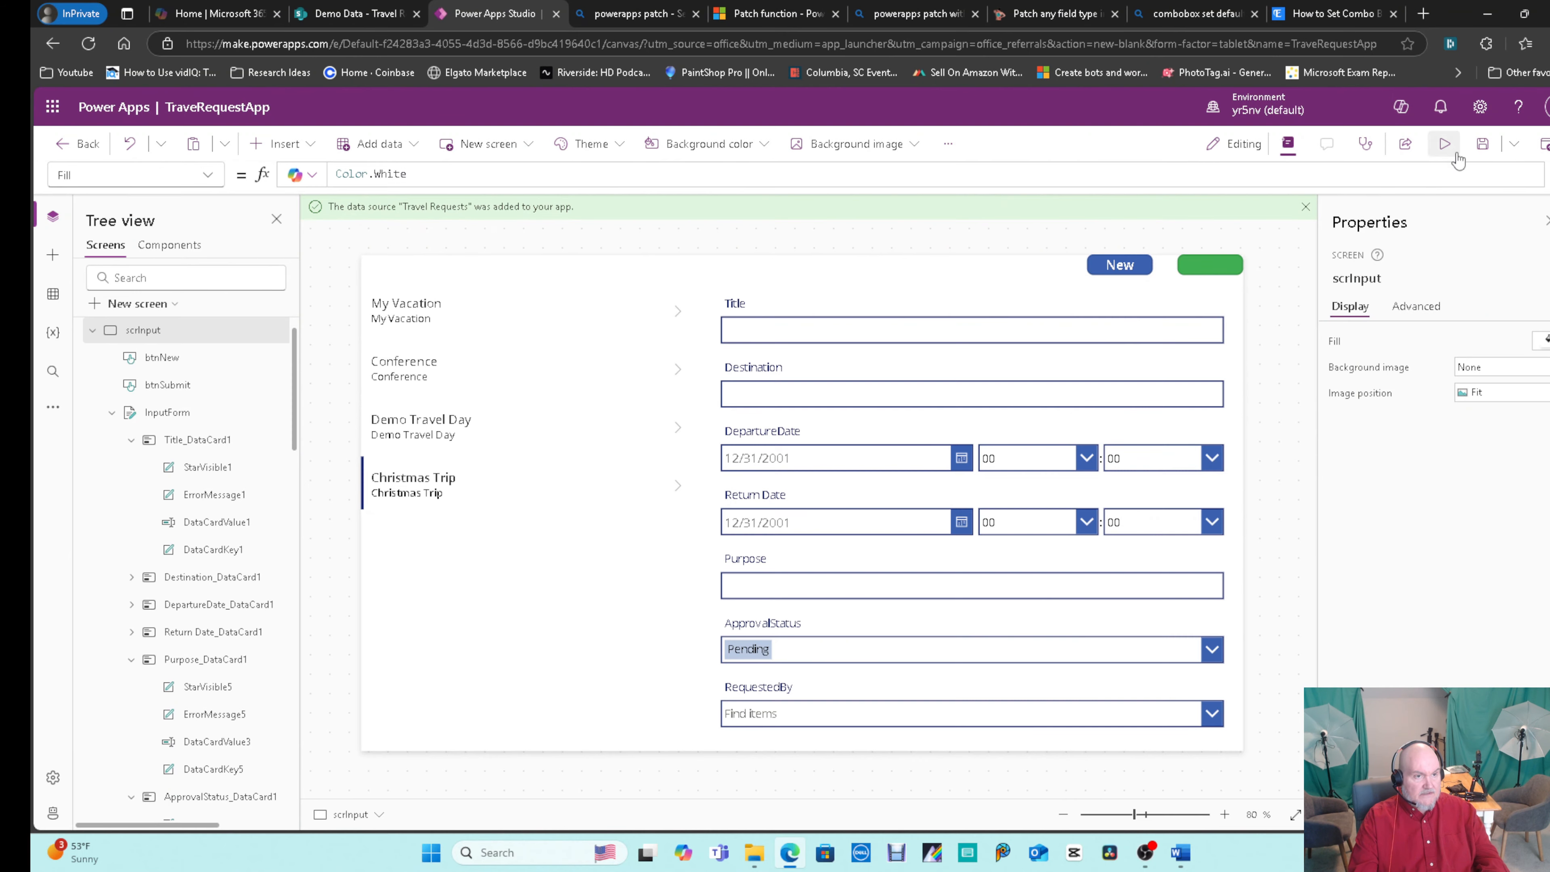
Preview scrInput, check the ApprovalStatus value for the My Vacation request and for a new blank request, and leave the preview.
{"action": "left_click", "coordinate": [1445, 144]}
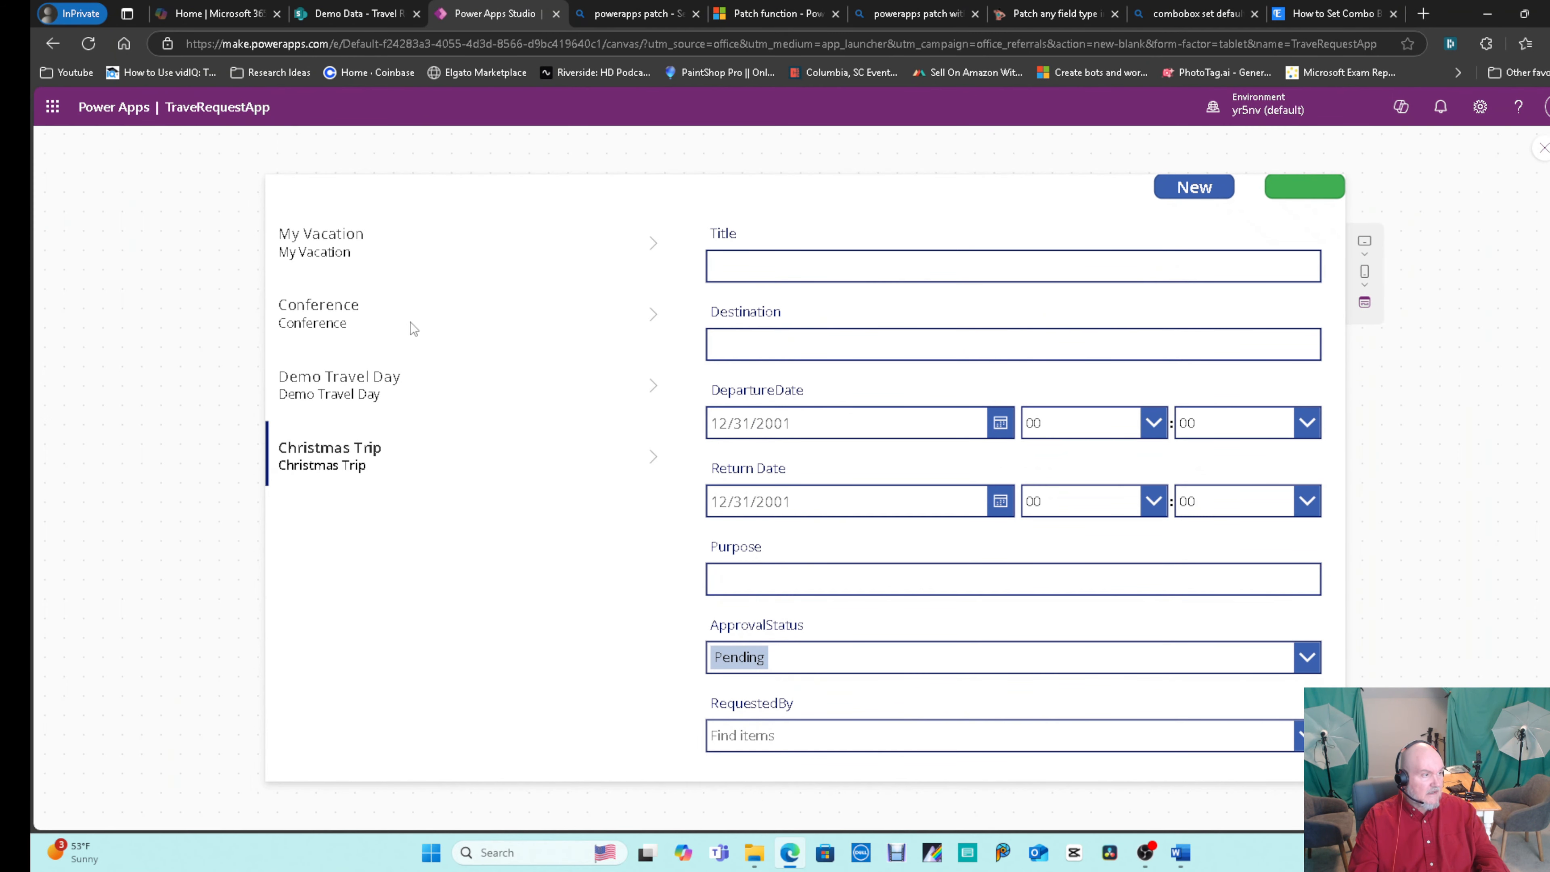
{"action": "left_click", "coordinate": [655, 242]}
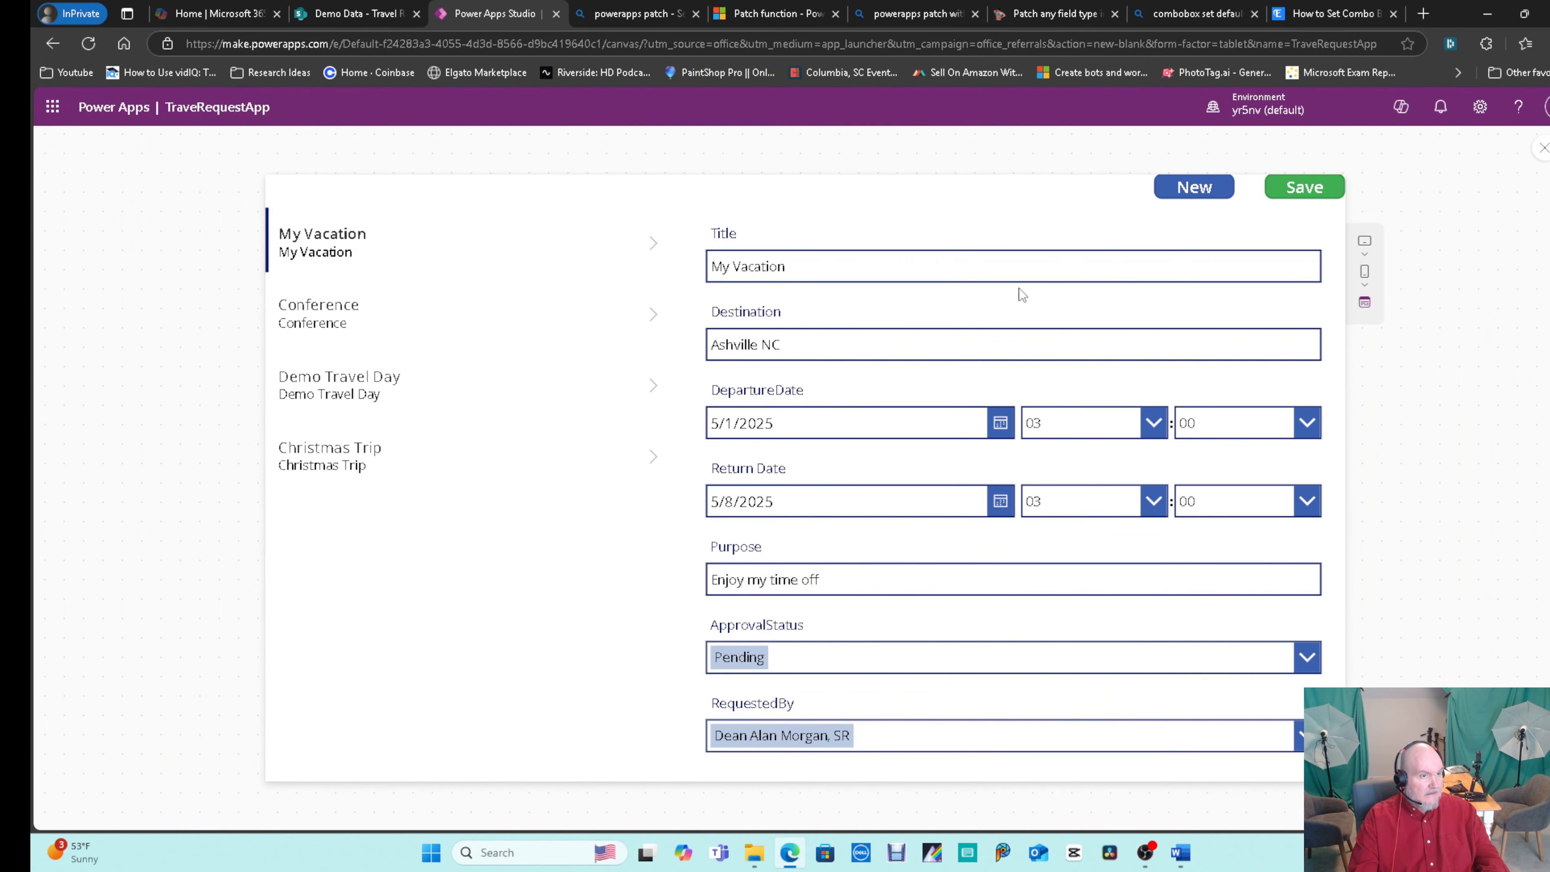
{"action": "left_click", "coordinate": [1194, 192]}
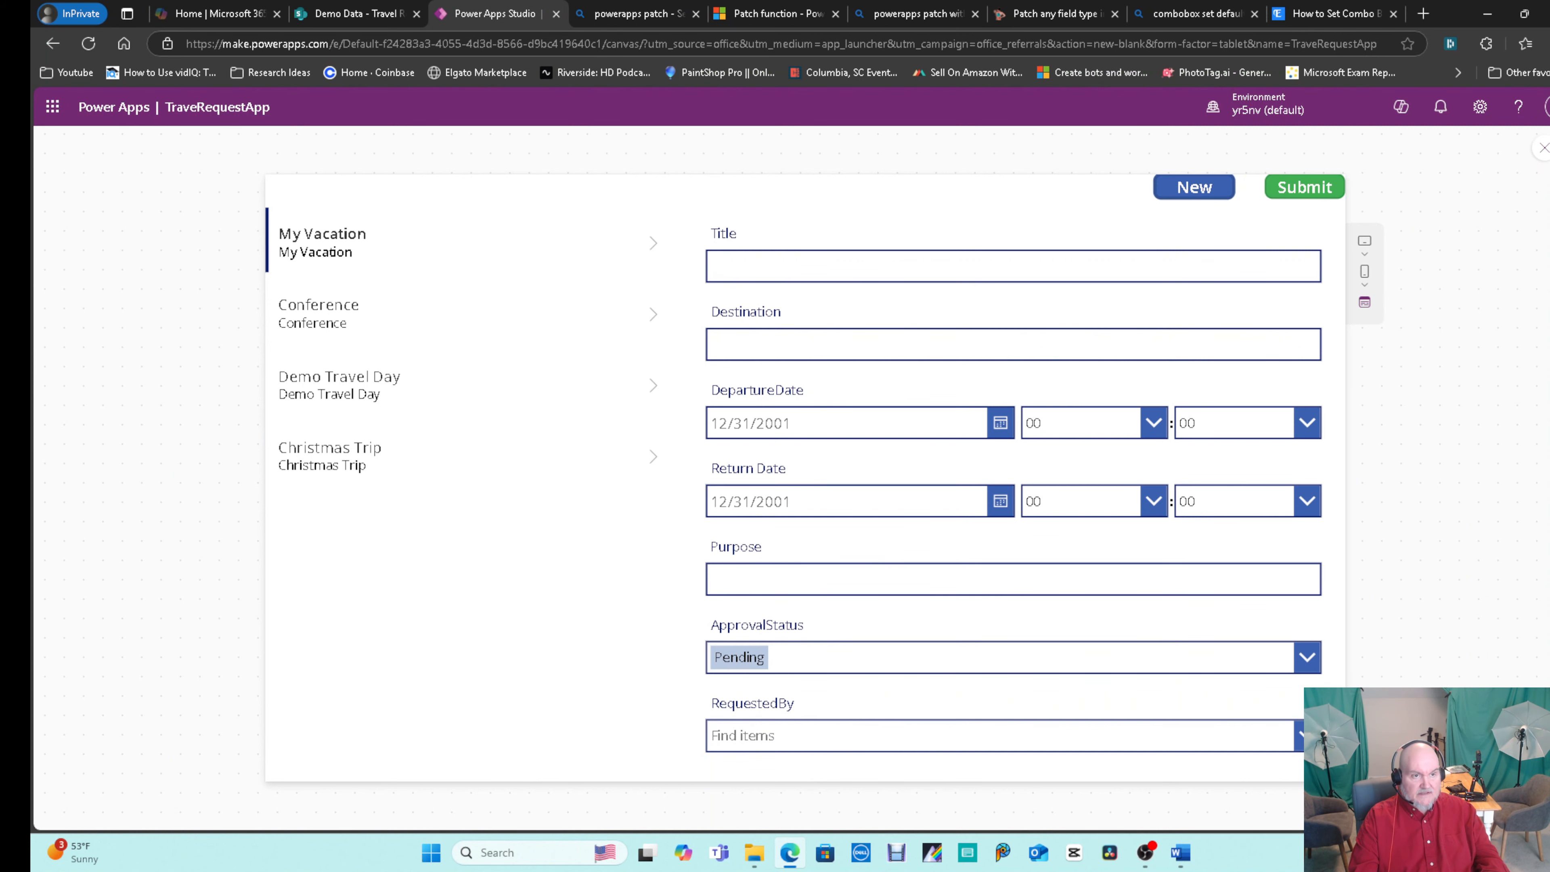
{"action": "left_click", "coordinate": [1543, 148]}
{"action": "left_click", "coordinate": [995, 529]}
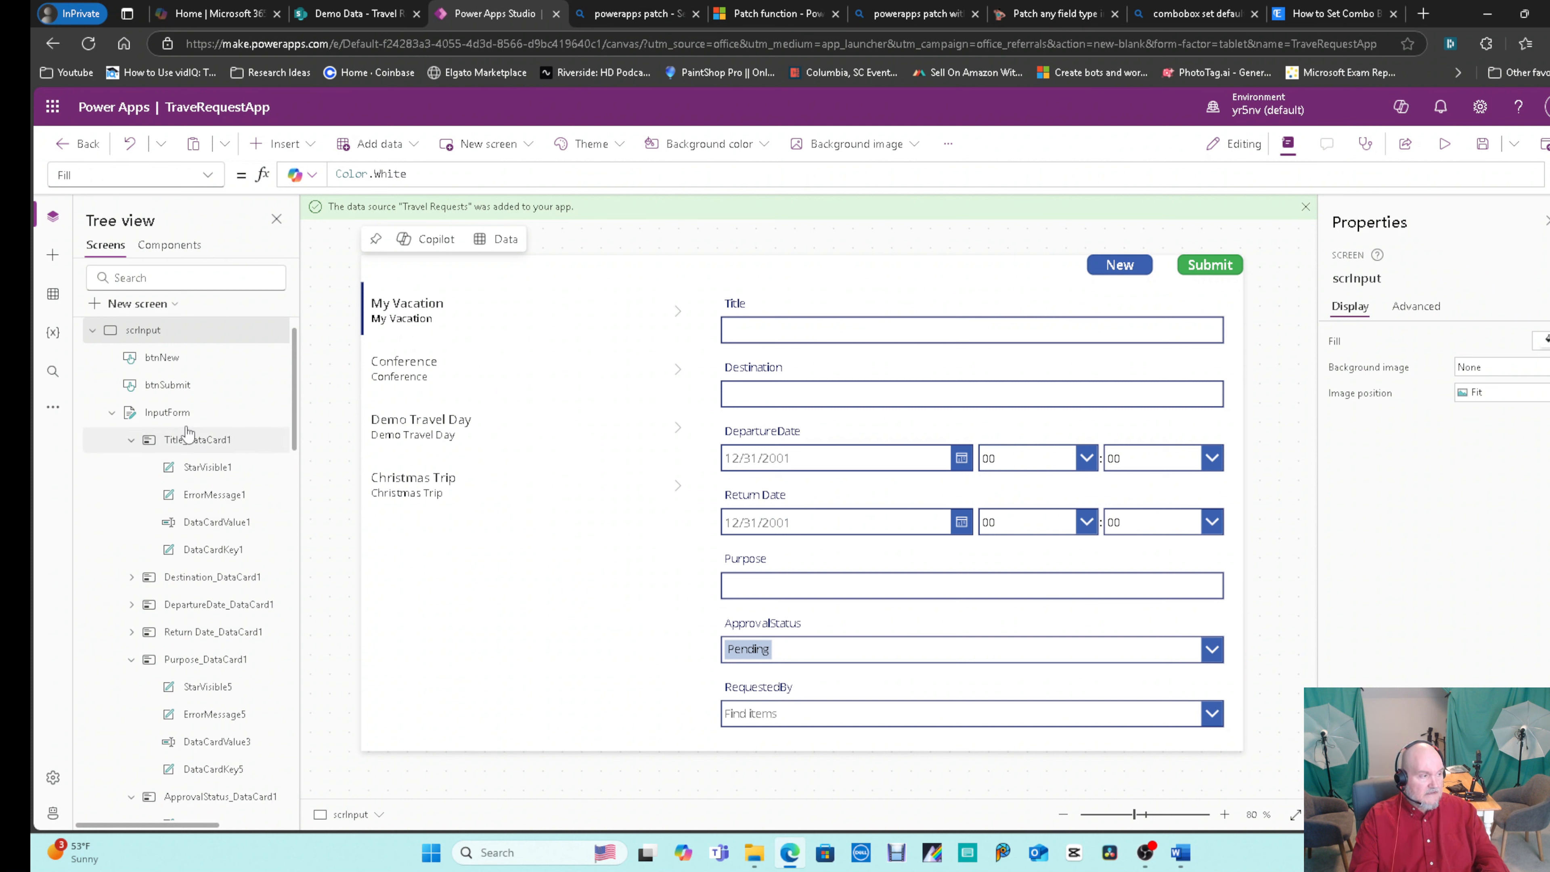
Duplicate the New button on scrInput and place the copy above the requests gallery at X 0, Y 0.
{"action": "left_click", "coordinate": [112, 412]}
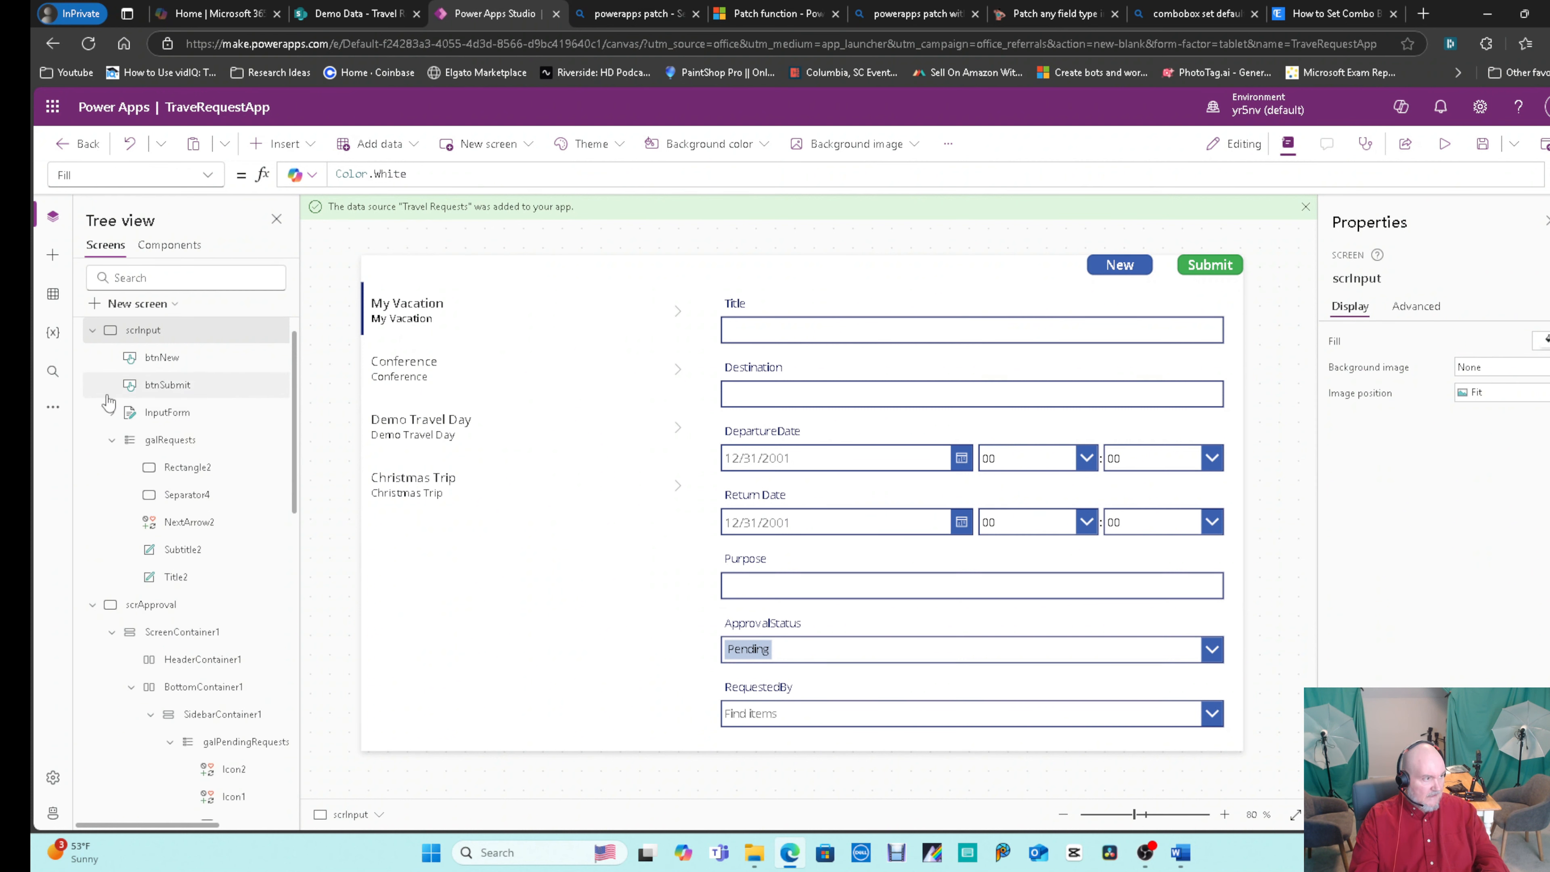
{"action": "left_click", "coordinate": [92, 330]}
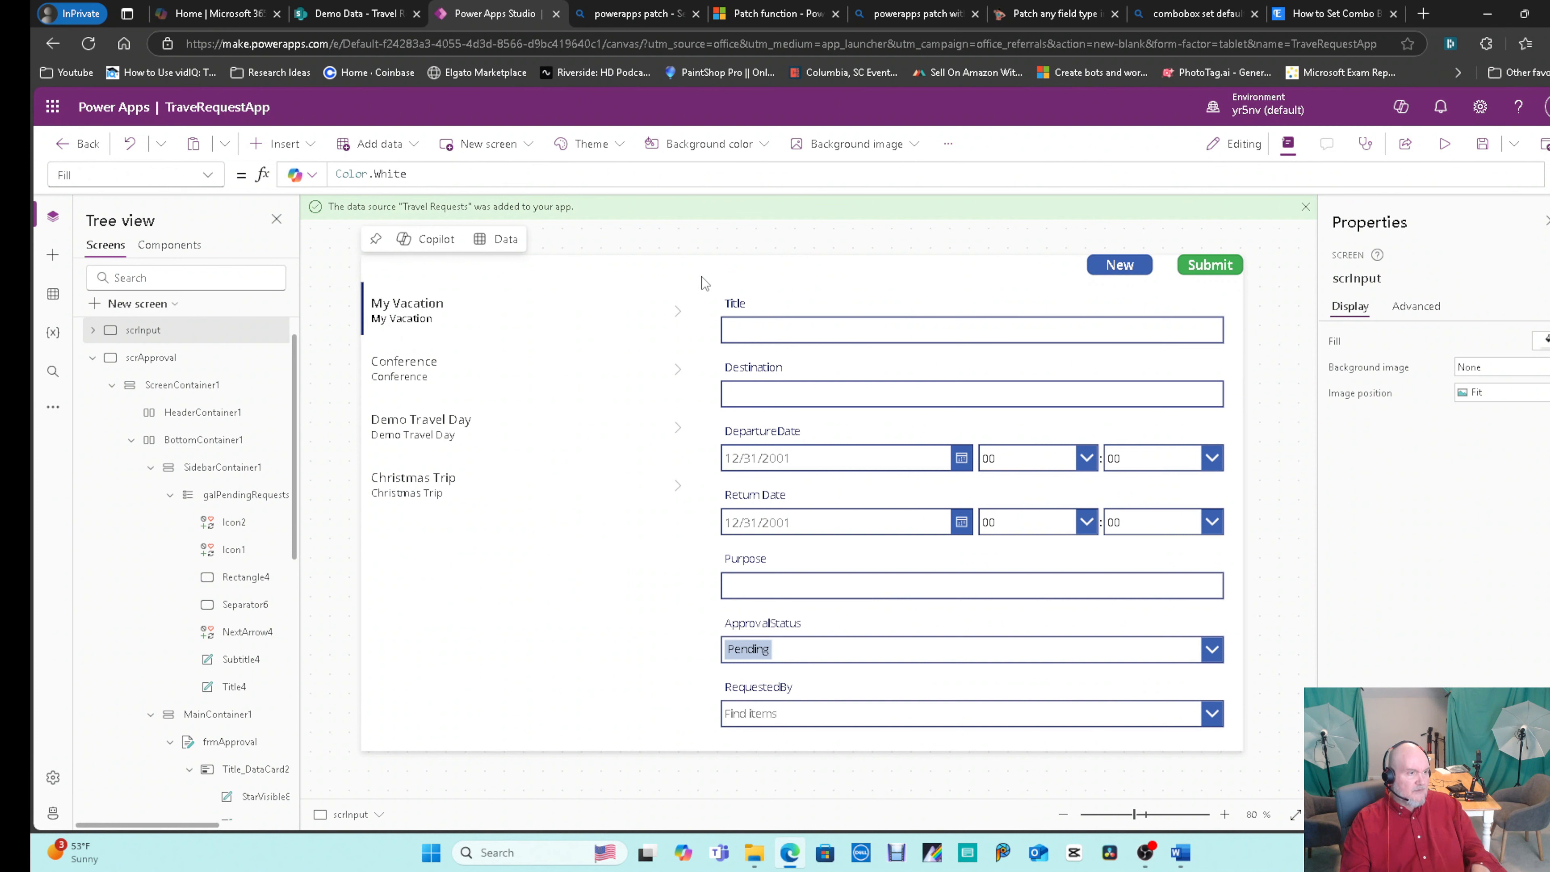
{"action": "left_click", "coordinate": [283, 143]}
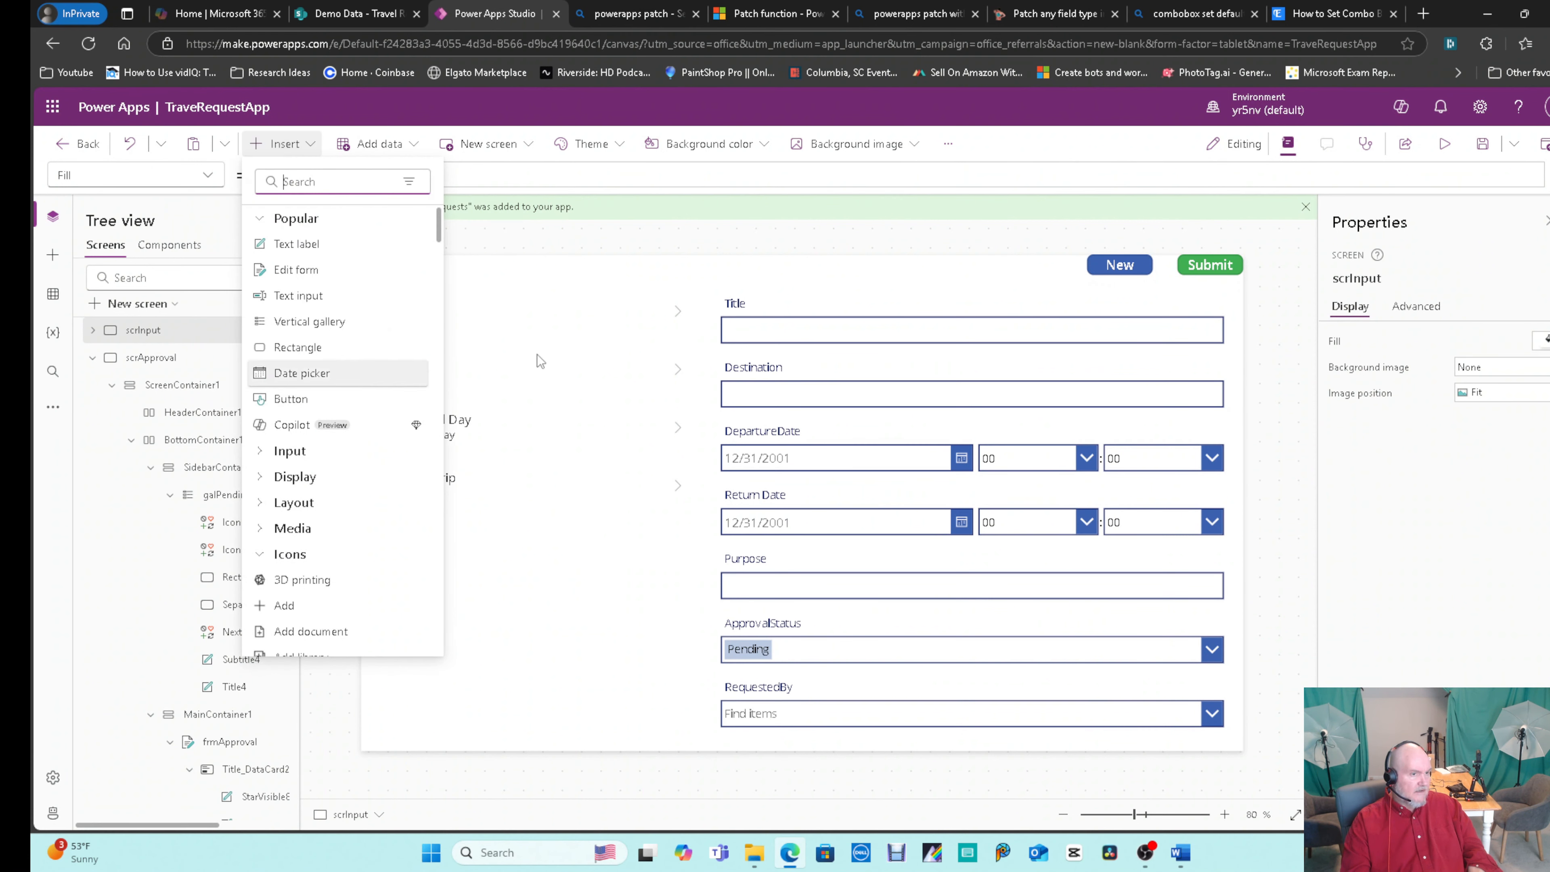
{"action": "left_click", "coordinate": [1095, 262]}
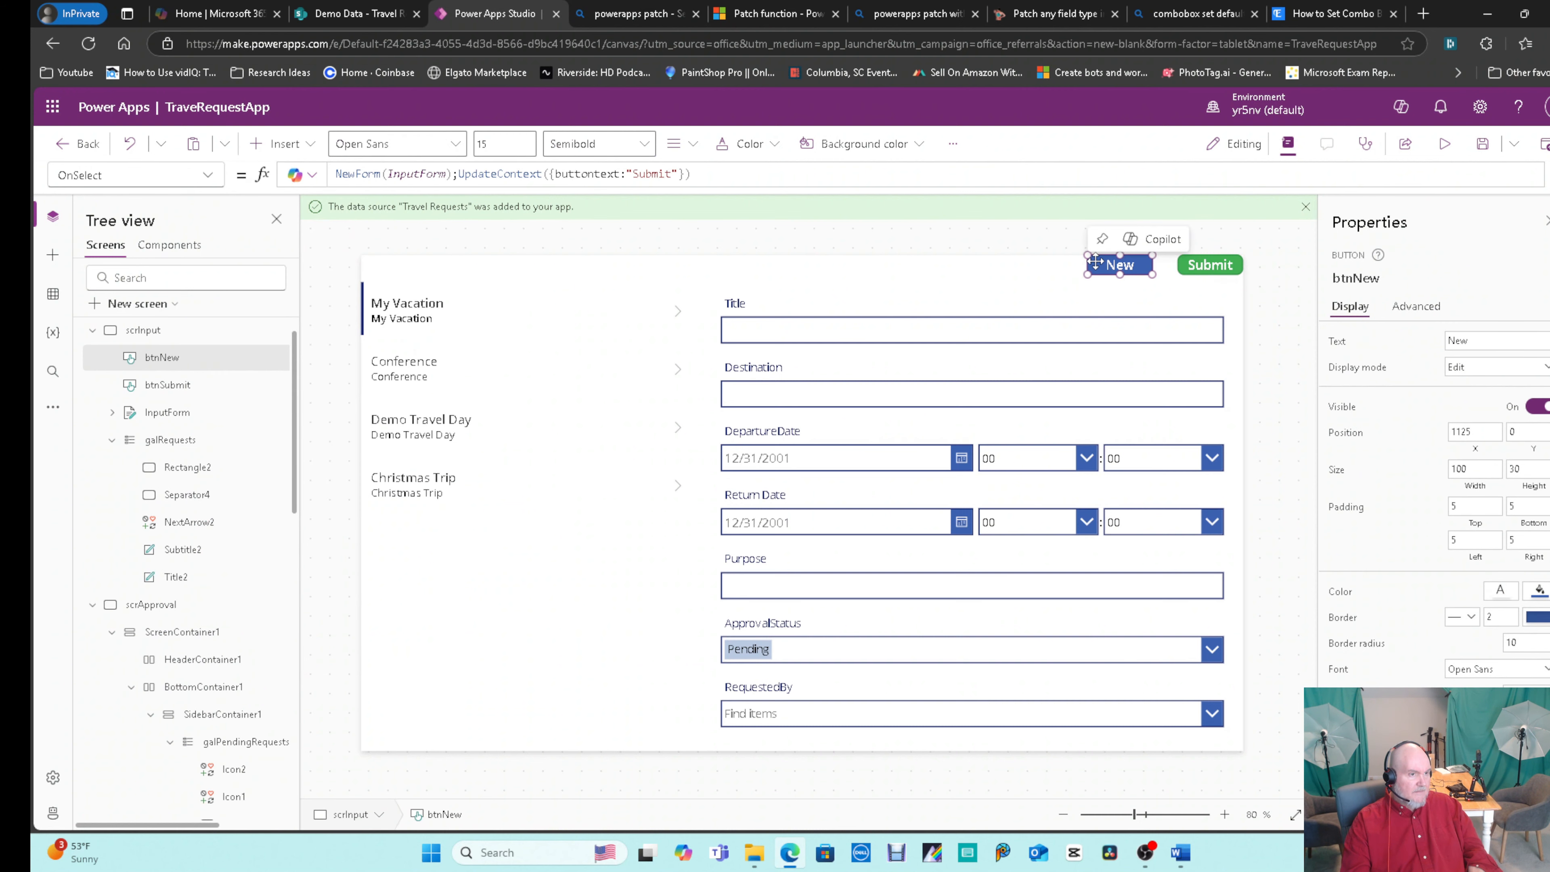
{"action": "key", "text": "ctrl+c"}
{"action": "key", "text": "ctrl+v"}
{"action": "left_click_drag", "start_coordinate": [1128, 282], "coordinate": [400, 267]}
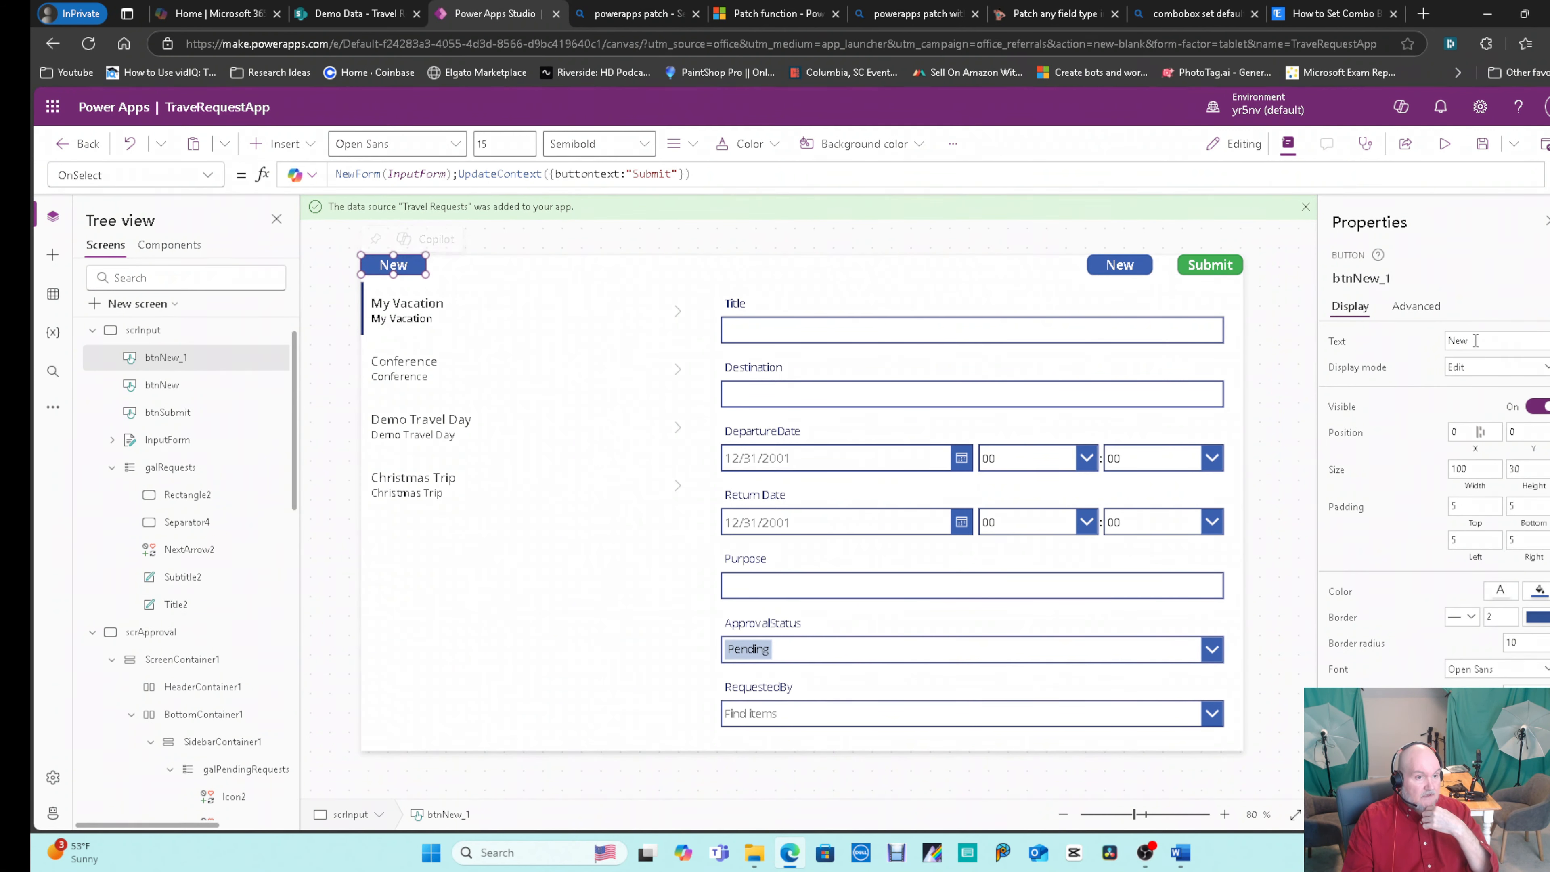
Set the copied button's text to Approvals and rename the control as btnApprovals.
{"action": "left_click", "coordinate": [1457, 348]}
{"action": "type", "text": "Approvals"}
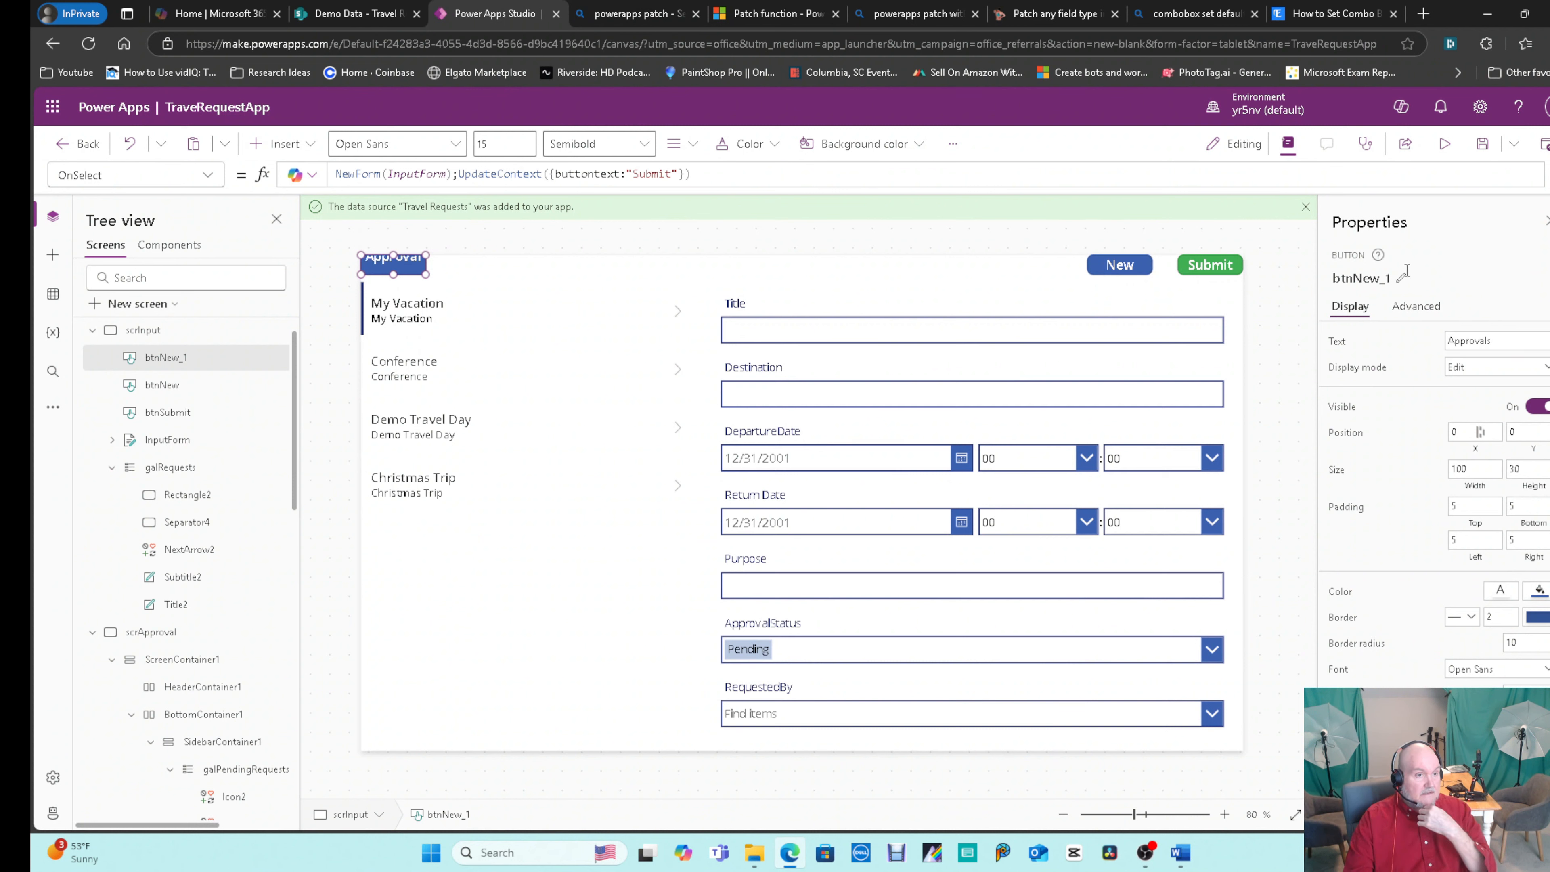
{"action": "left_click", "coordinate": [1386, 279]}
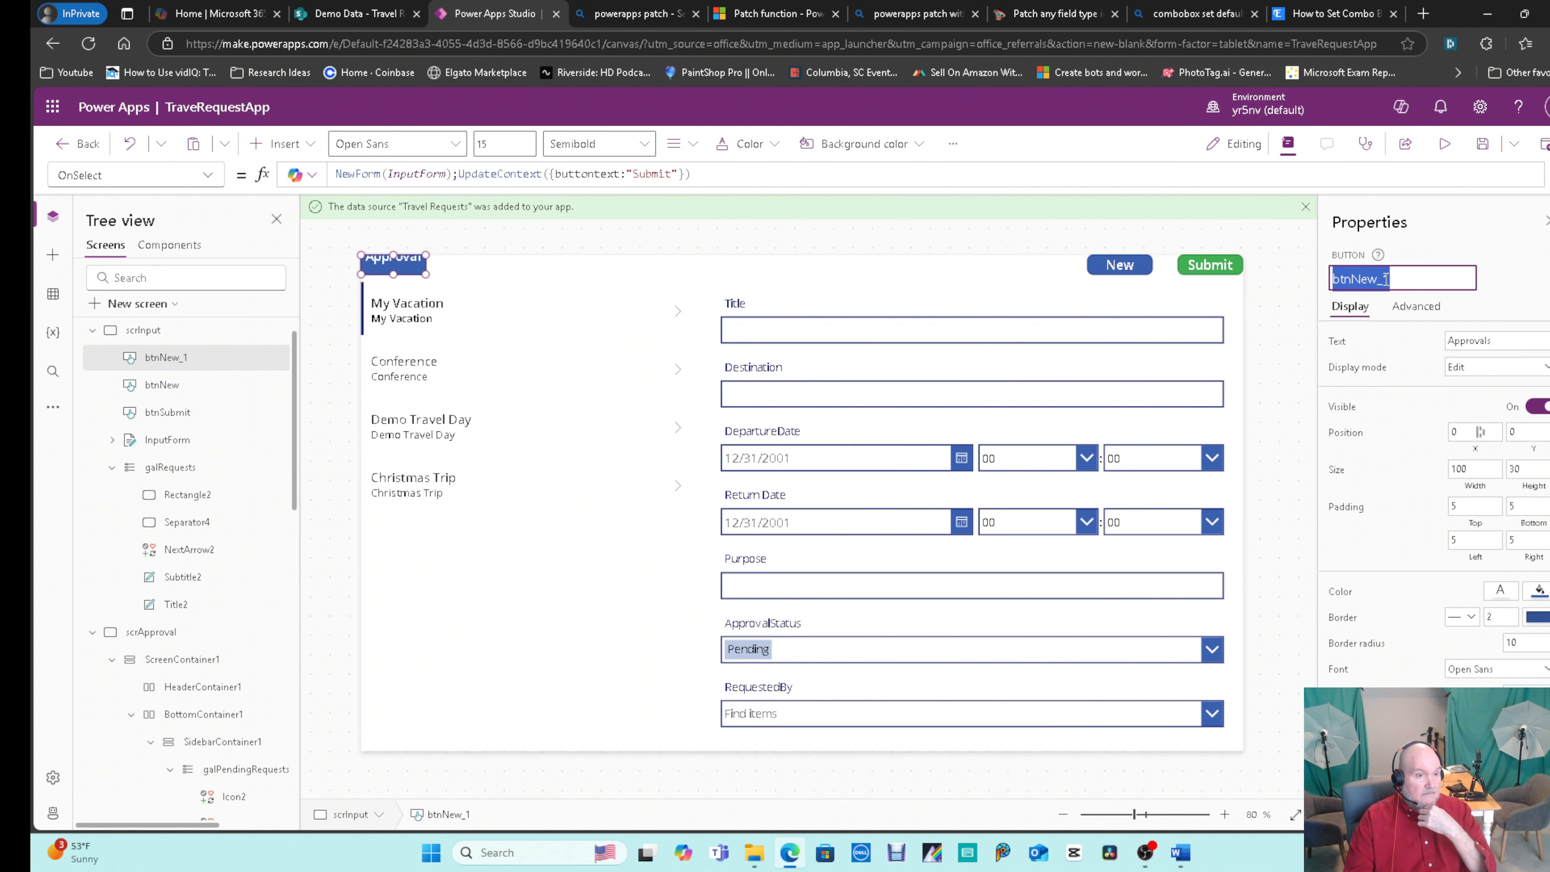
{"action": "type", "text": "btn"}
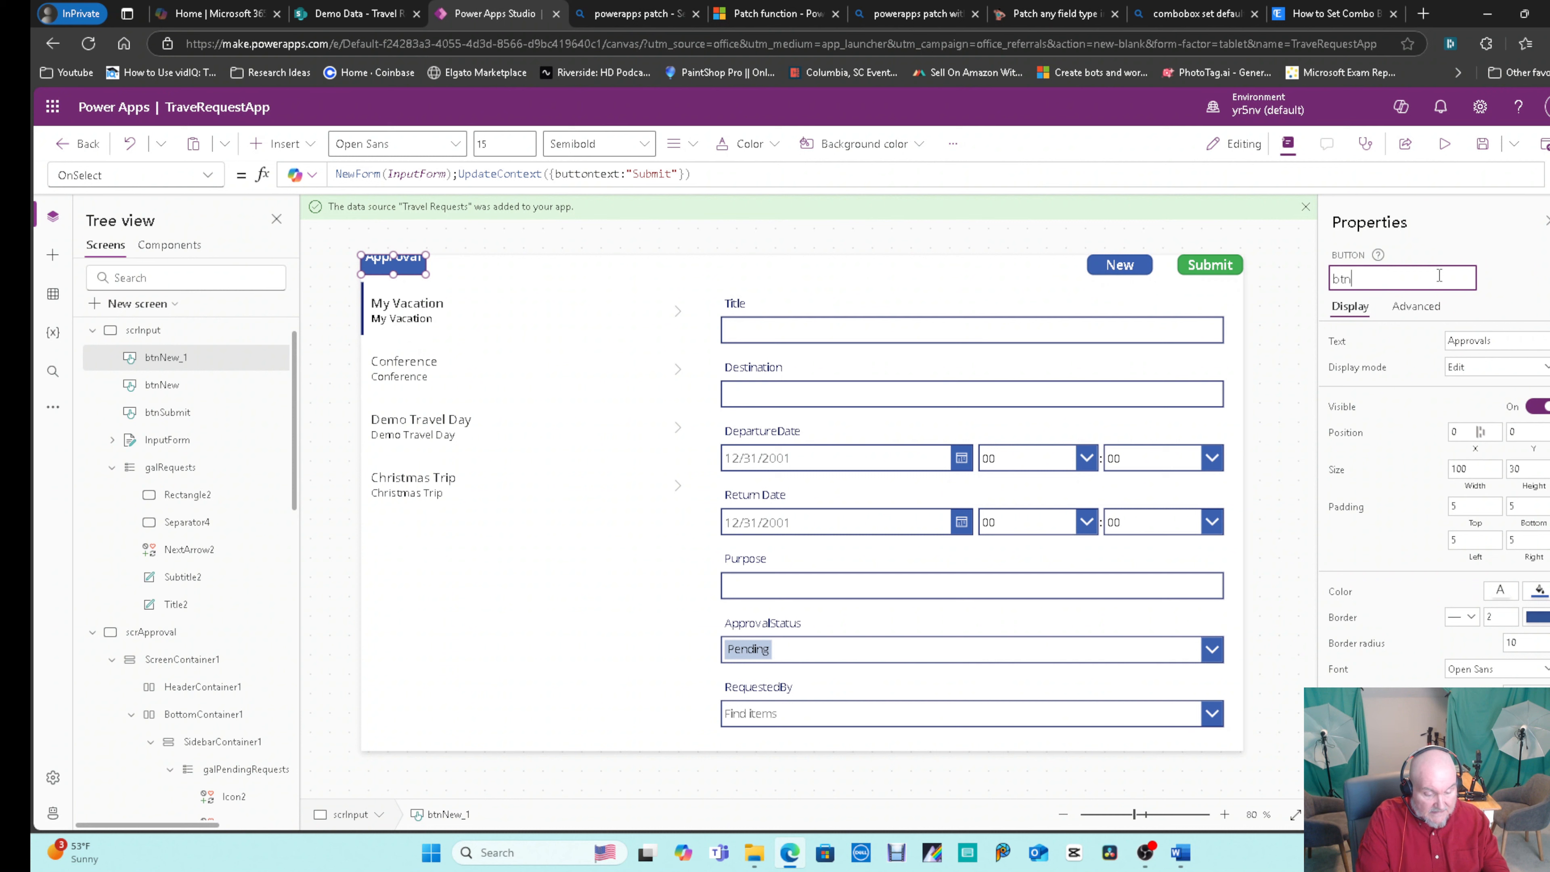
{"action": "type", "text": "Approvals"}
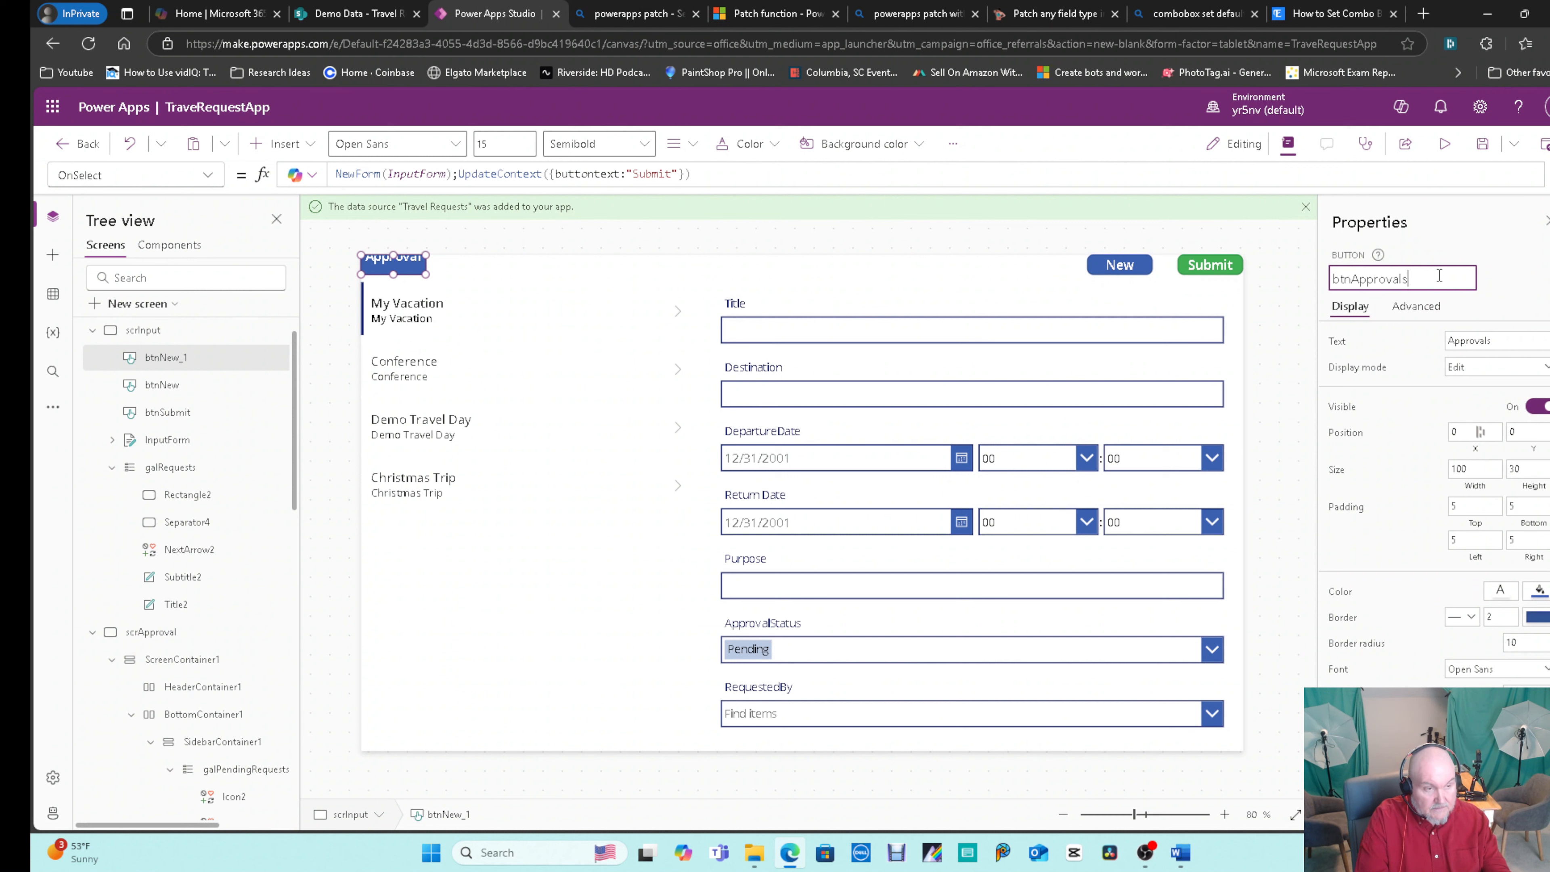
{"action": "key", "text": "Return"}
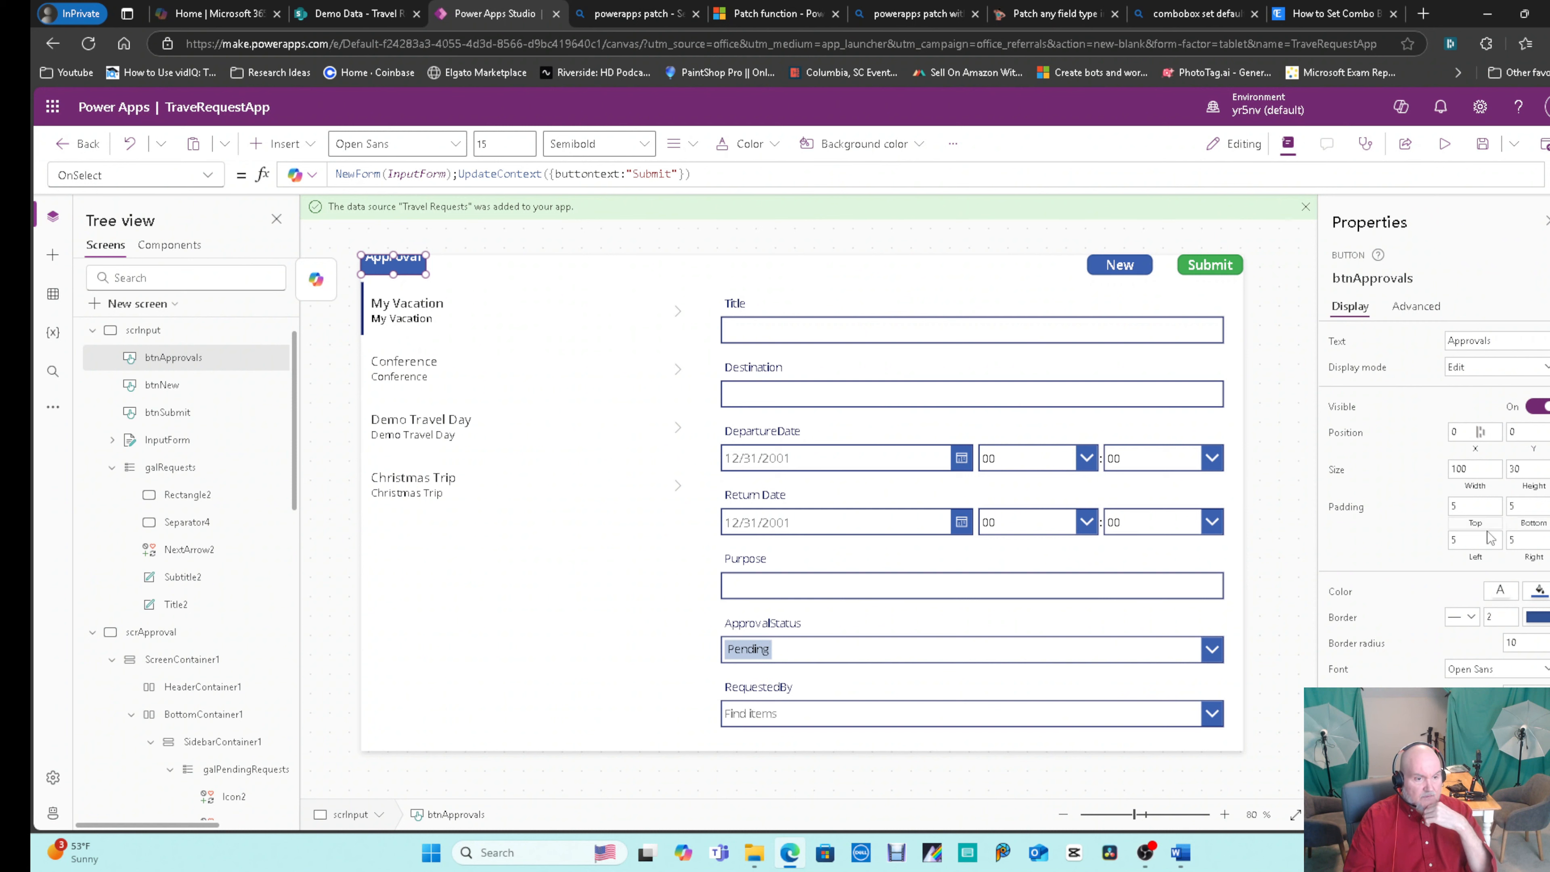
Set the font size of the btnApprovals button to 13.
{"action": "scroll", "coordinate": [1451, 580], "scroll_direction": "down", "scroll_amount": 1}
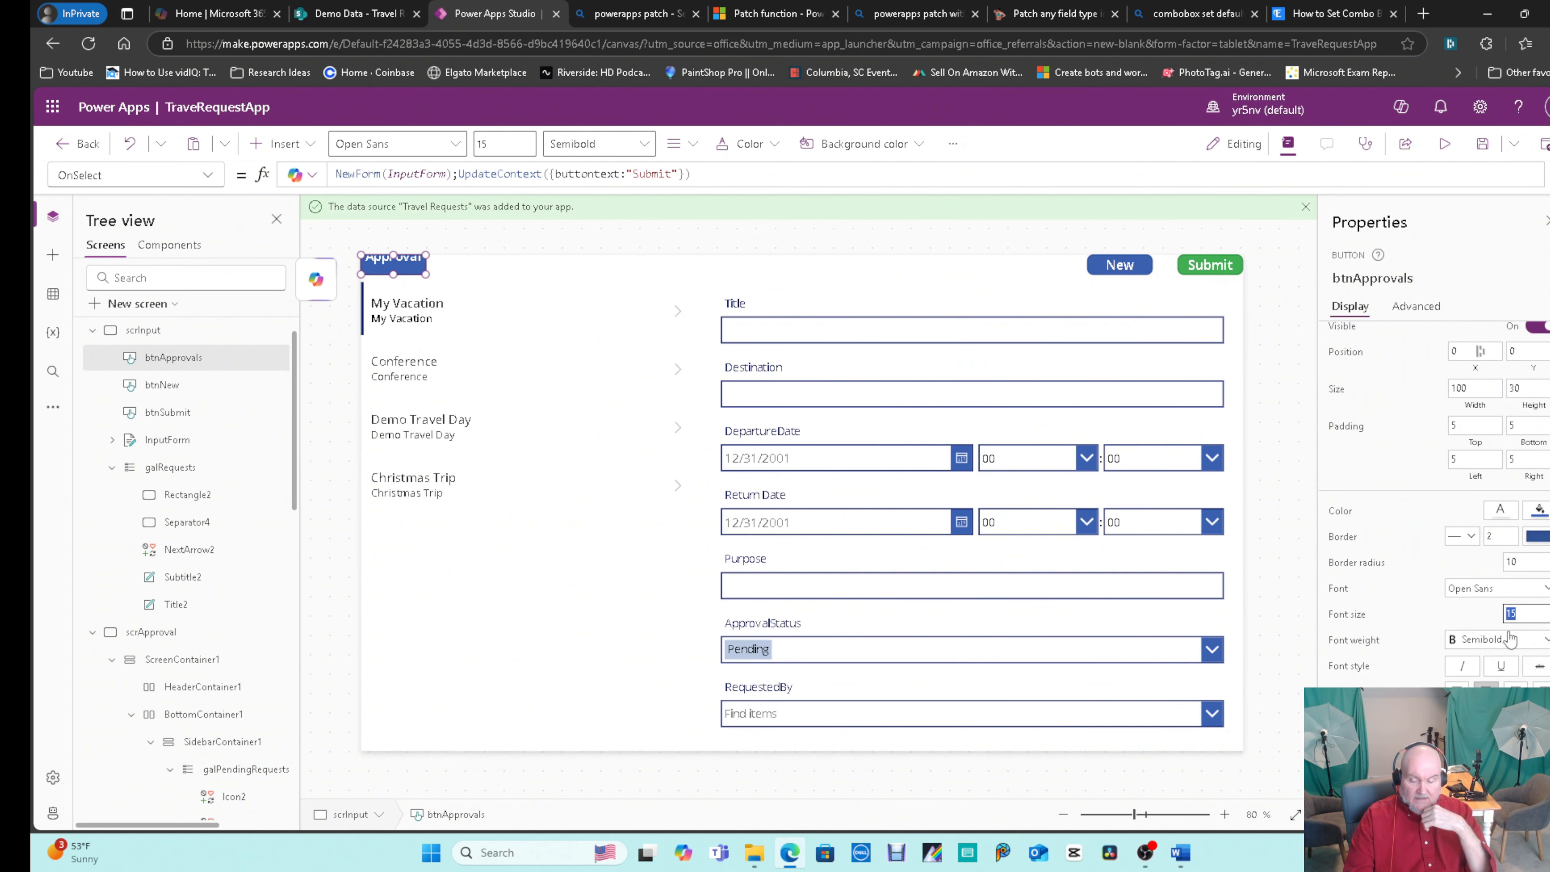
{"action": "type", "text": "13"}
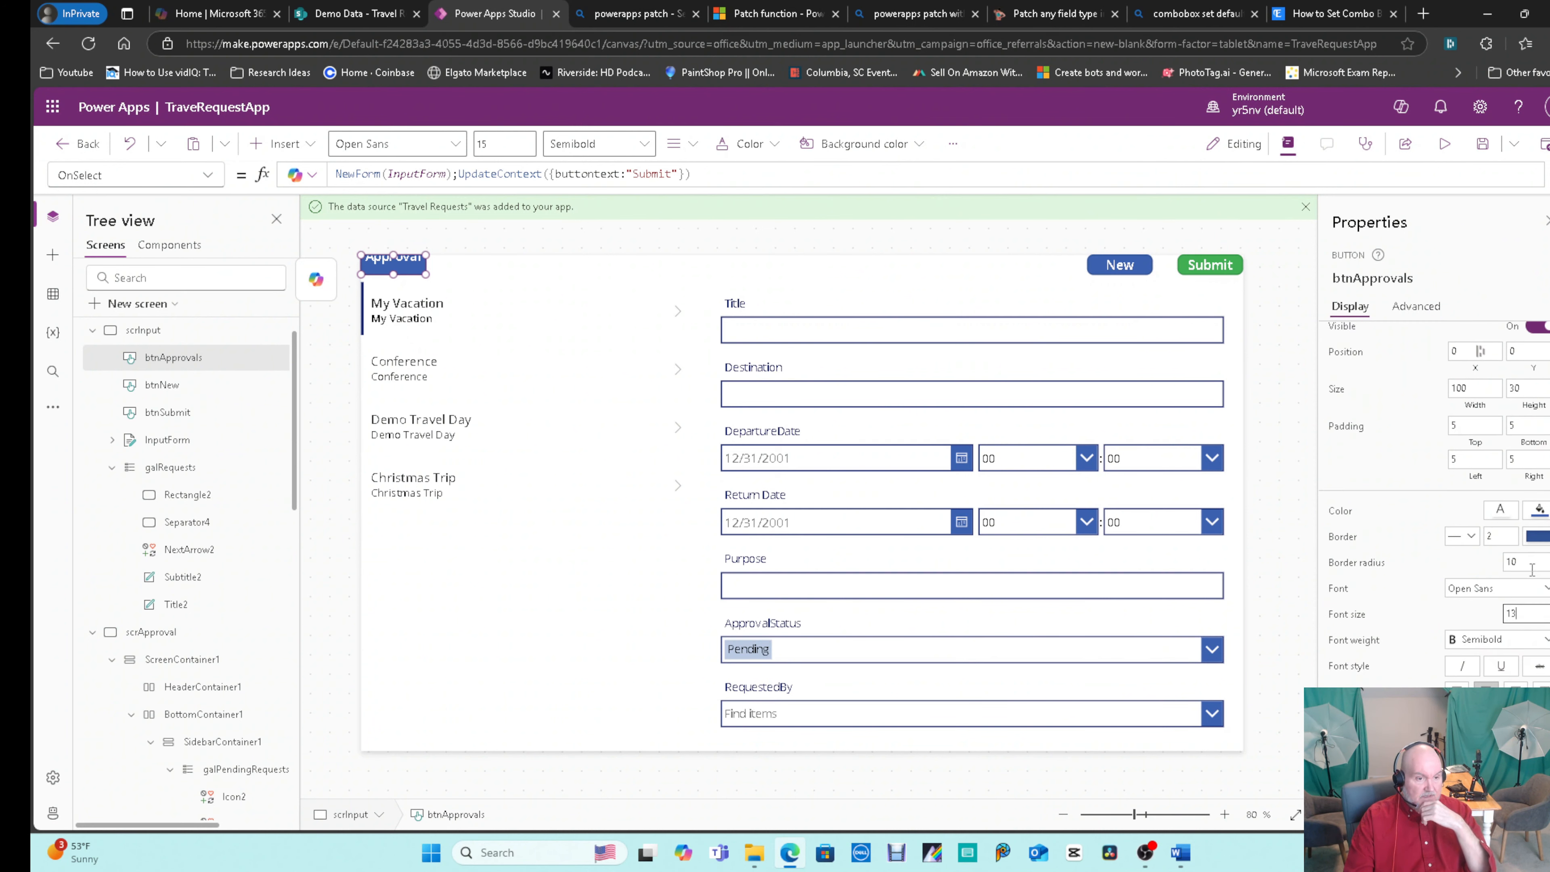
{"action": "left_click", "coordinate": [1521, 562]}
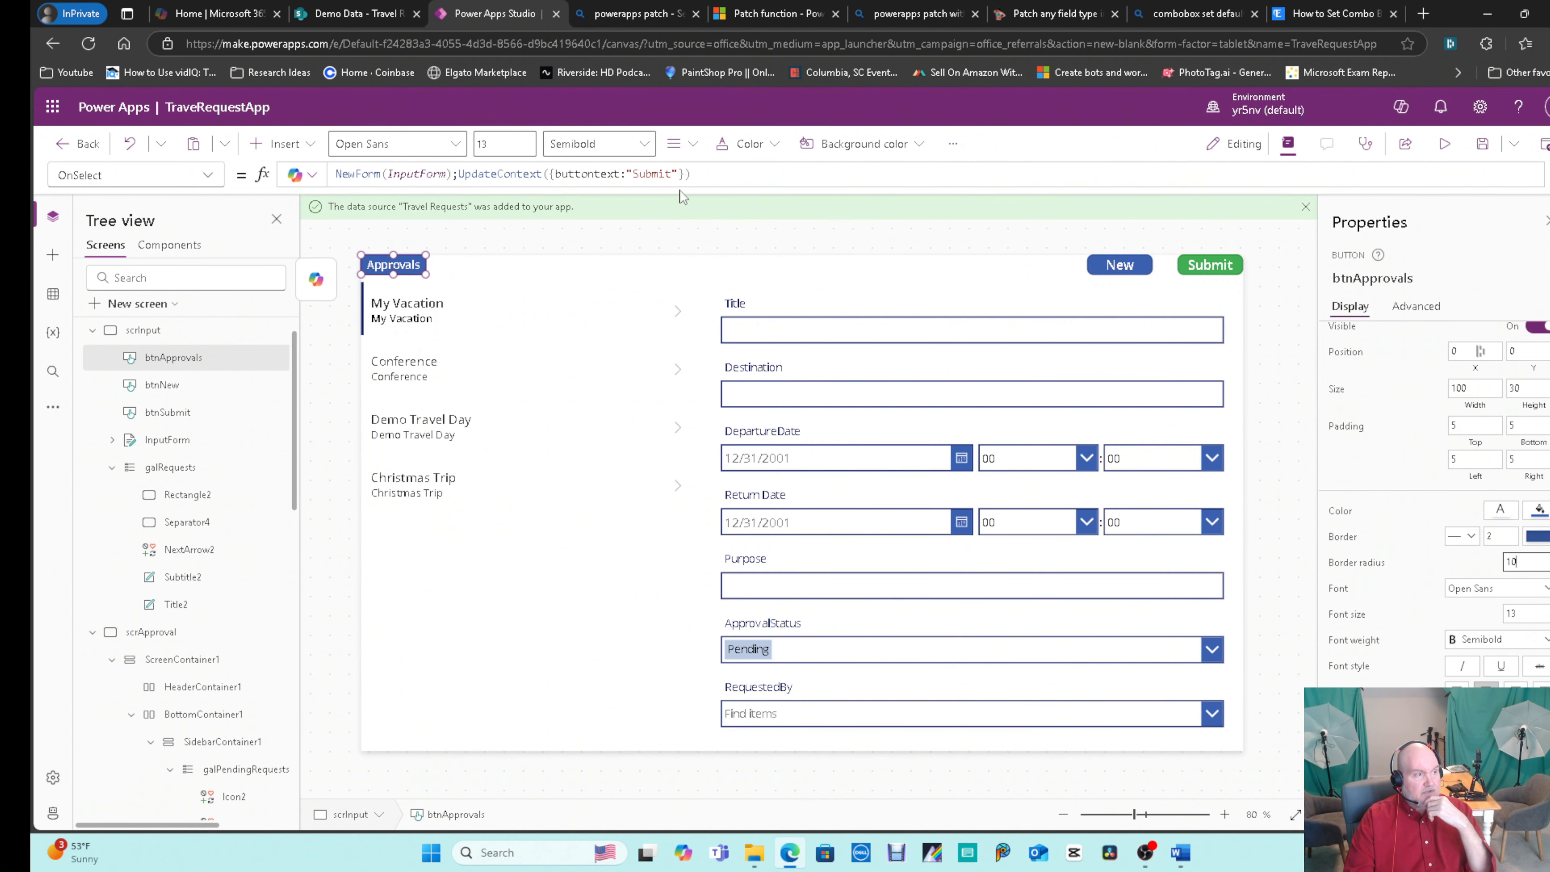
Replace the OnSelect formula of btnApprovals with Navigate((scrApproval),ScreenTransition.Fade).
{"action": "left_click", "coordinate": [710, 175]}
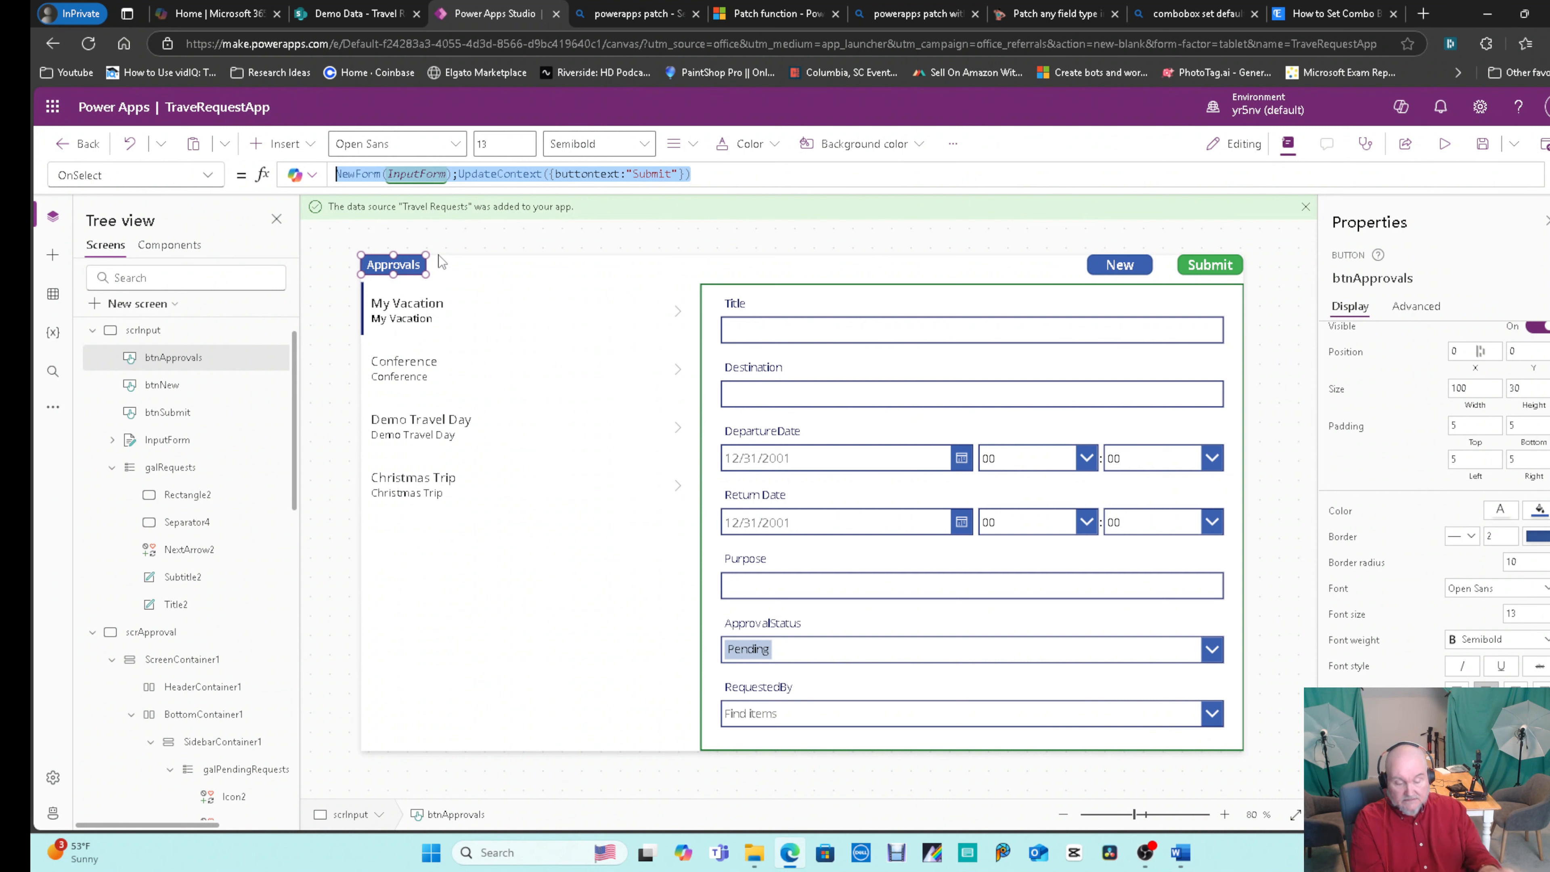
{"action": "type", "text": "Nav"}
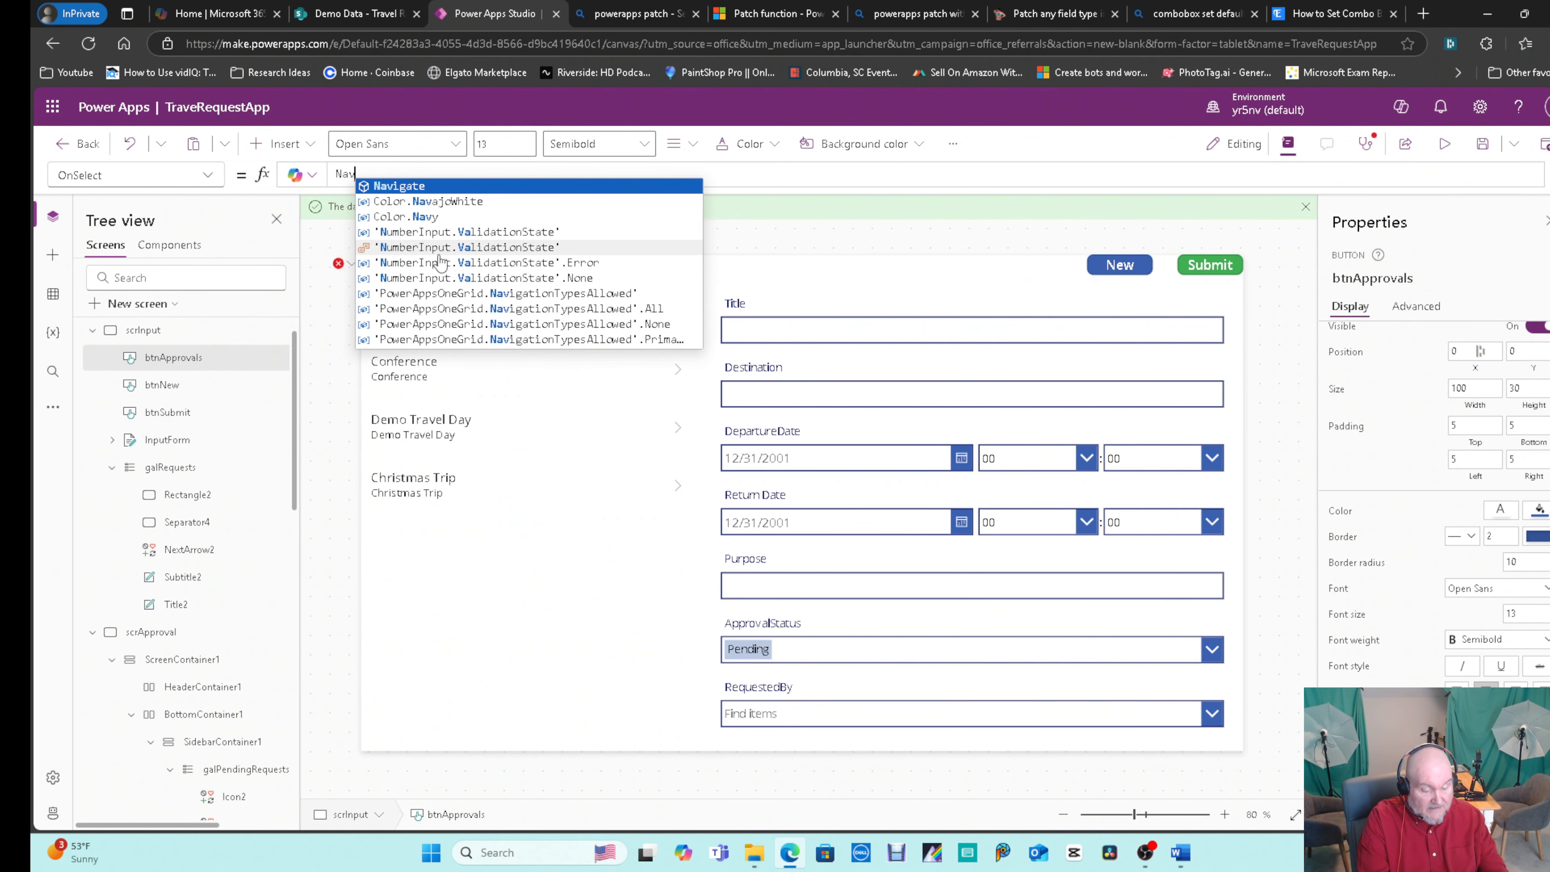
{"action": "key", "text": "Tab"}
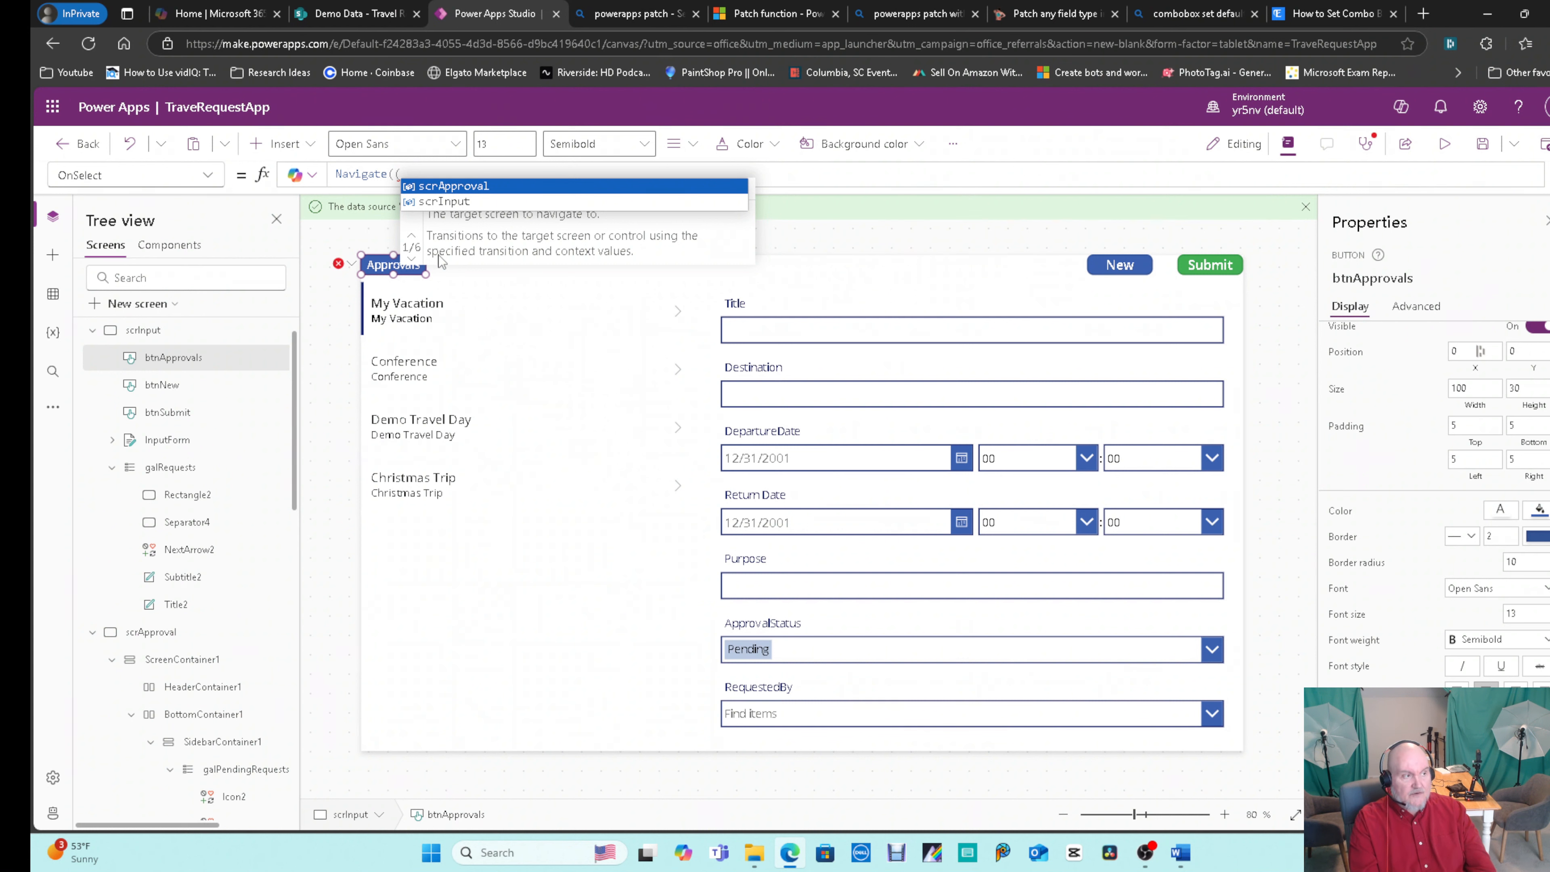
{"action": "key", "text": "Tab"}
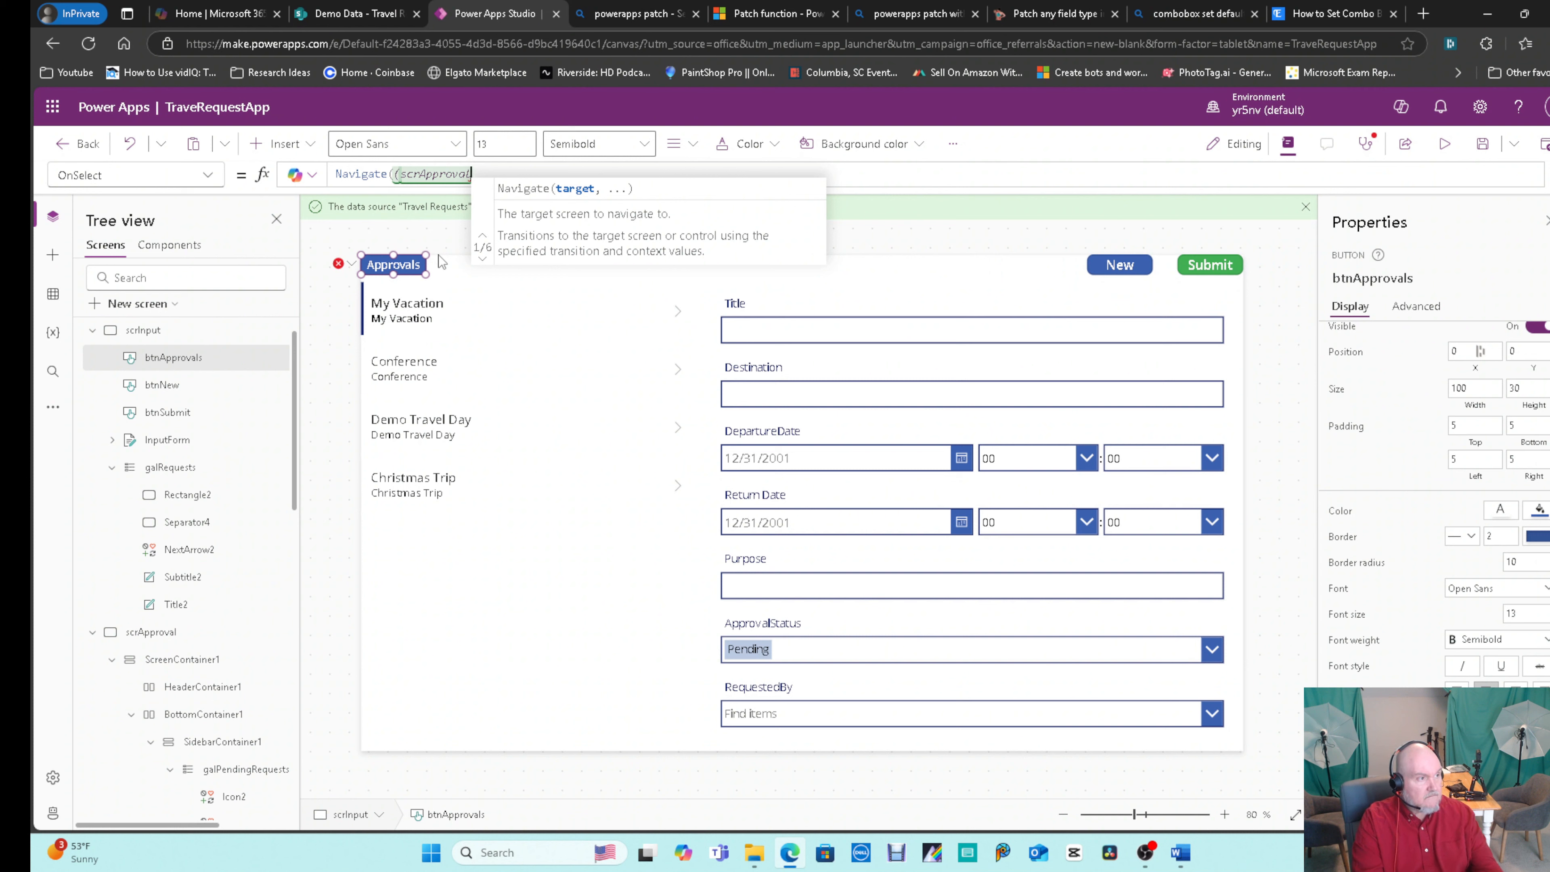
{"action": "type", "text": ")"}
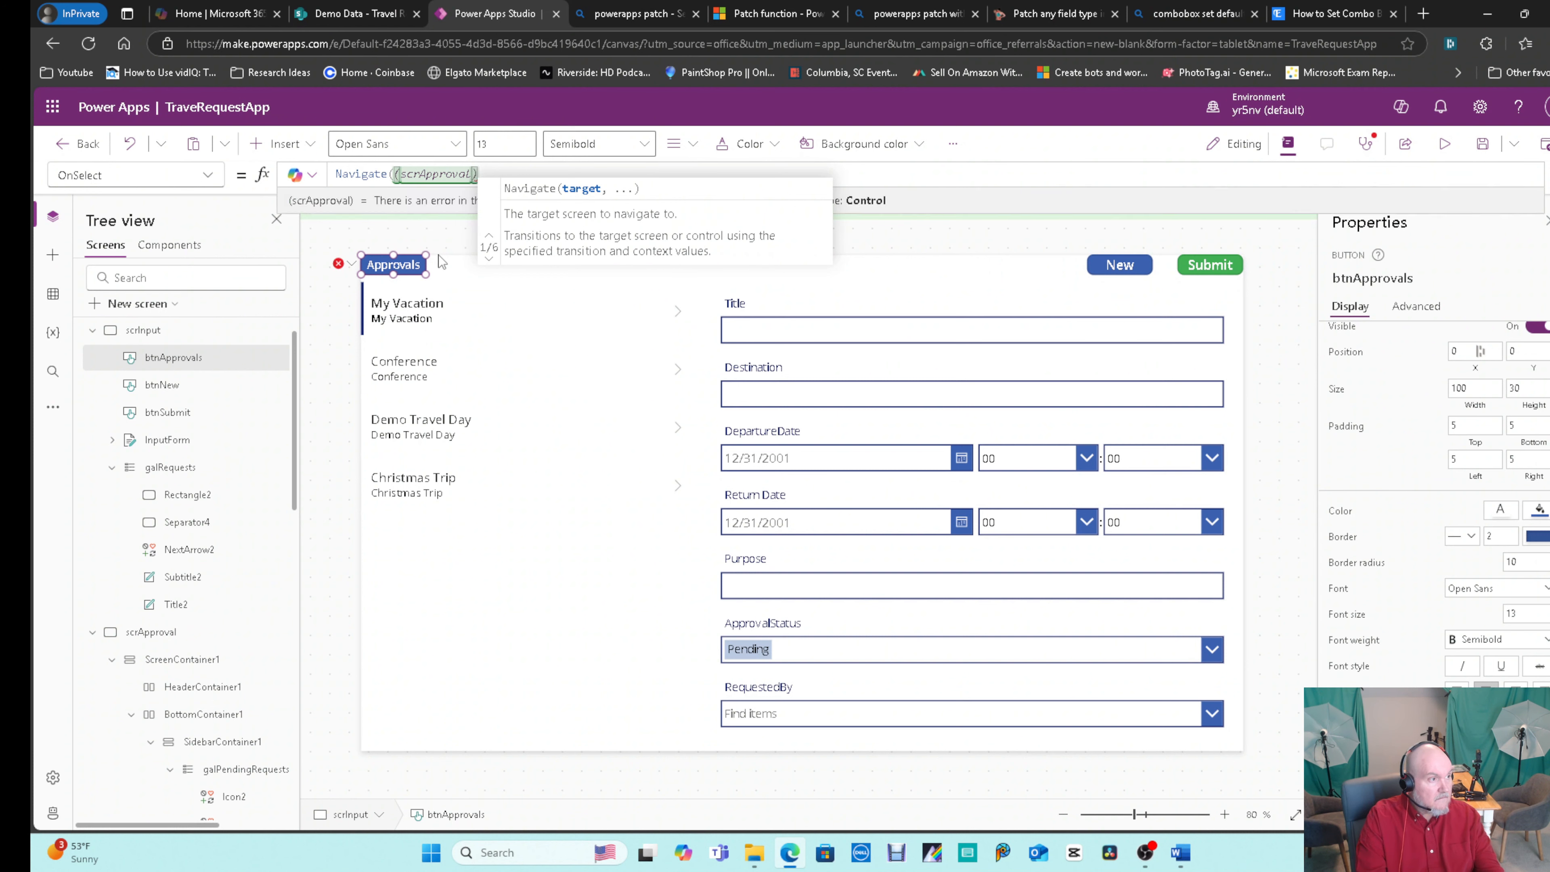
{"action": "type", "text": ","}
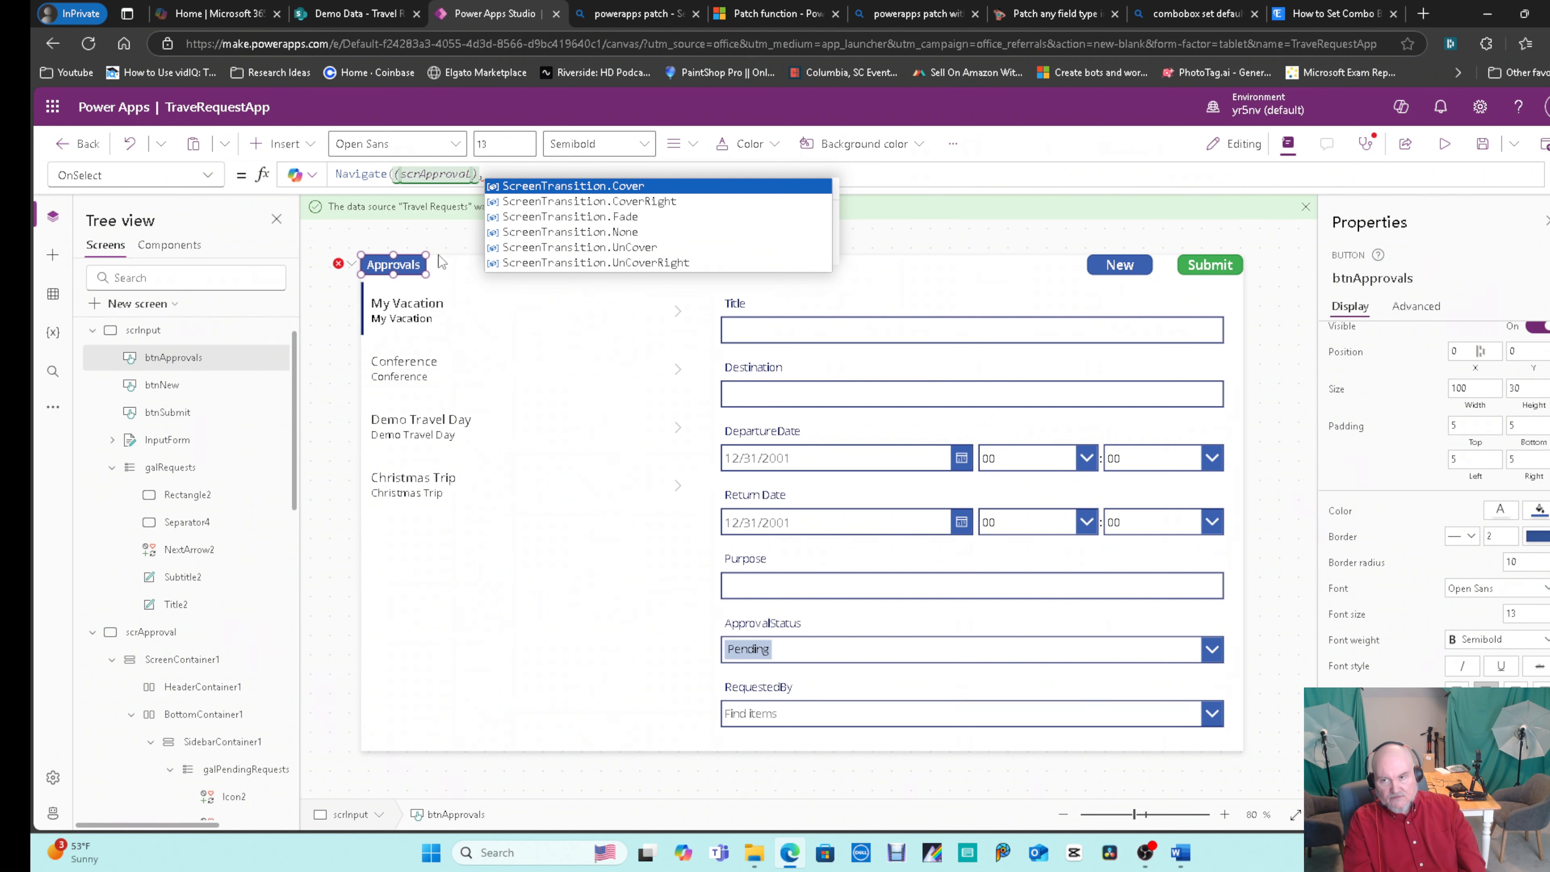
{"action": "key", "text": "Down"}
{"action": "key", "text": "Down"}
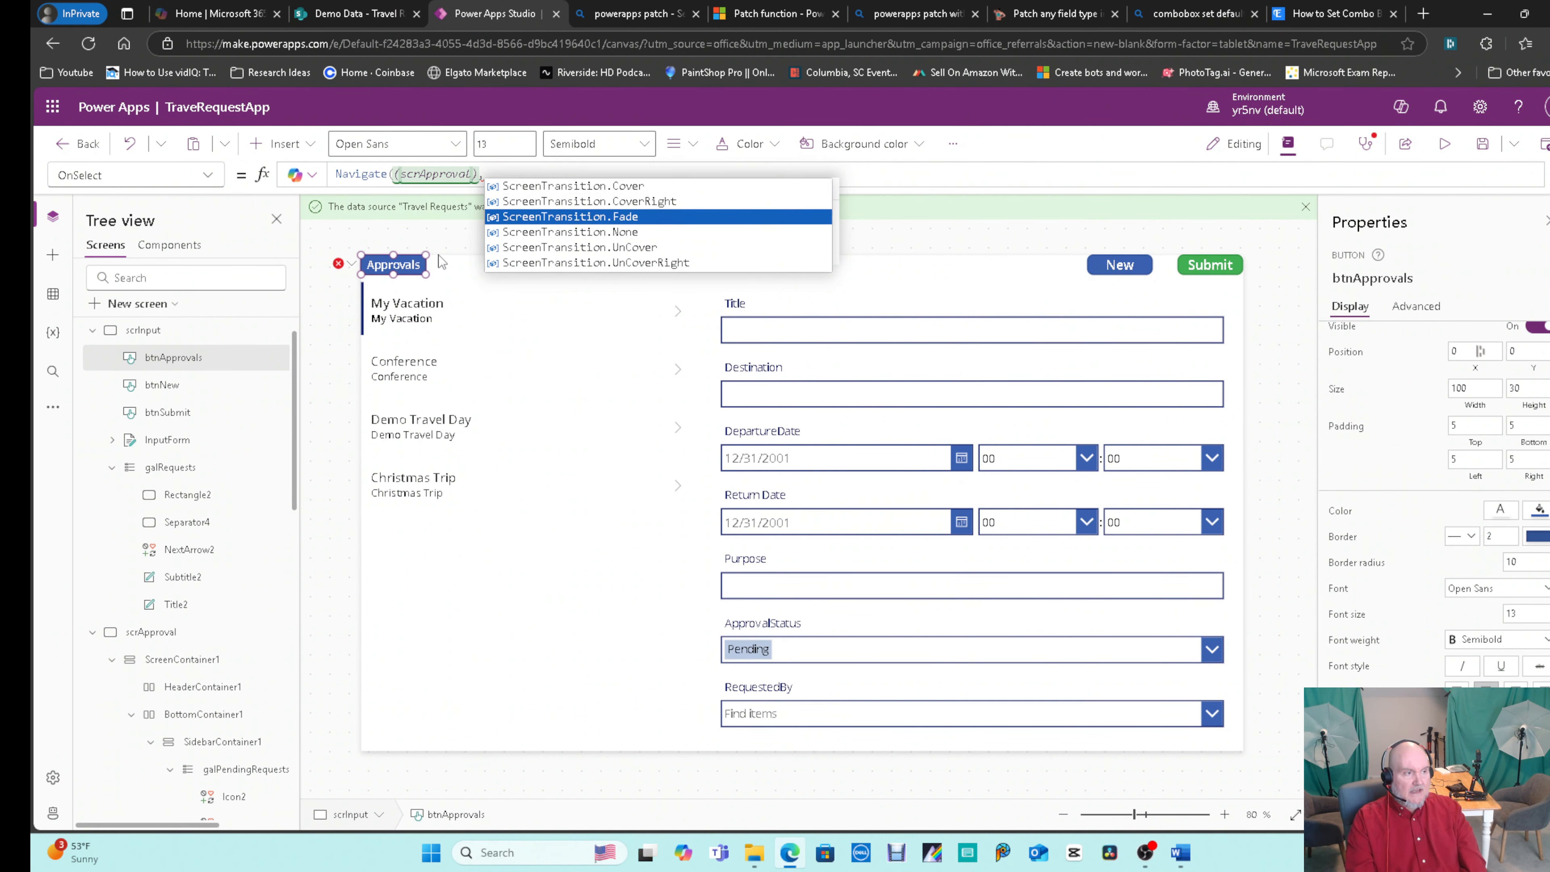
{"action": "key", "text": "Tab"}
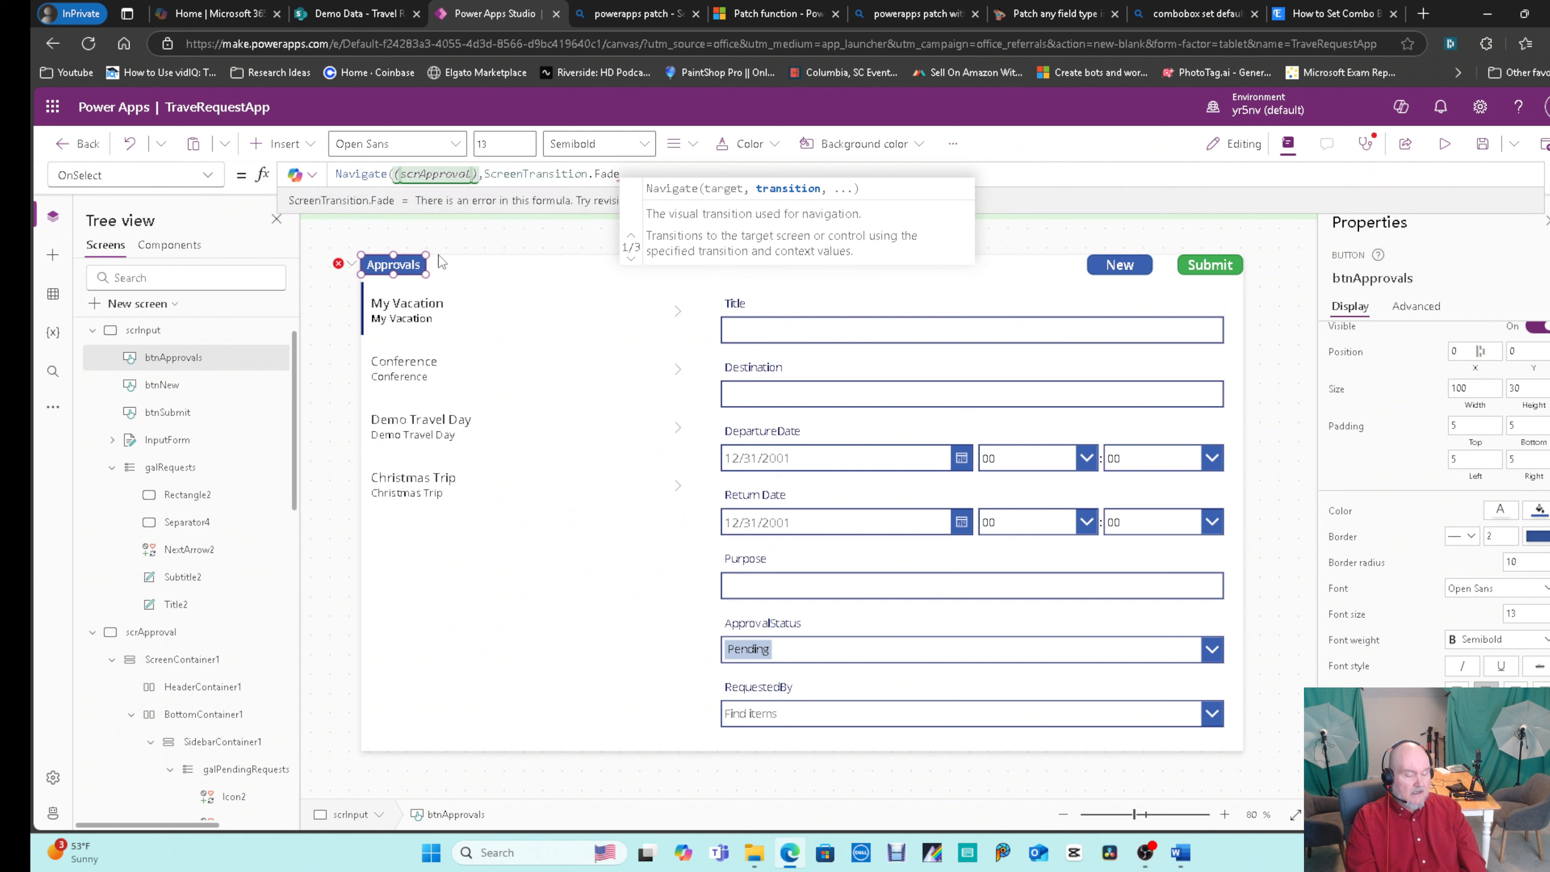
{"action": "type", "text": ","}
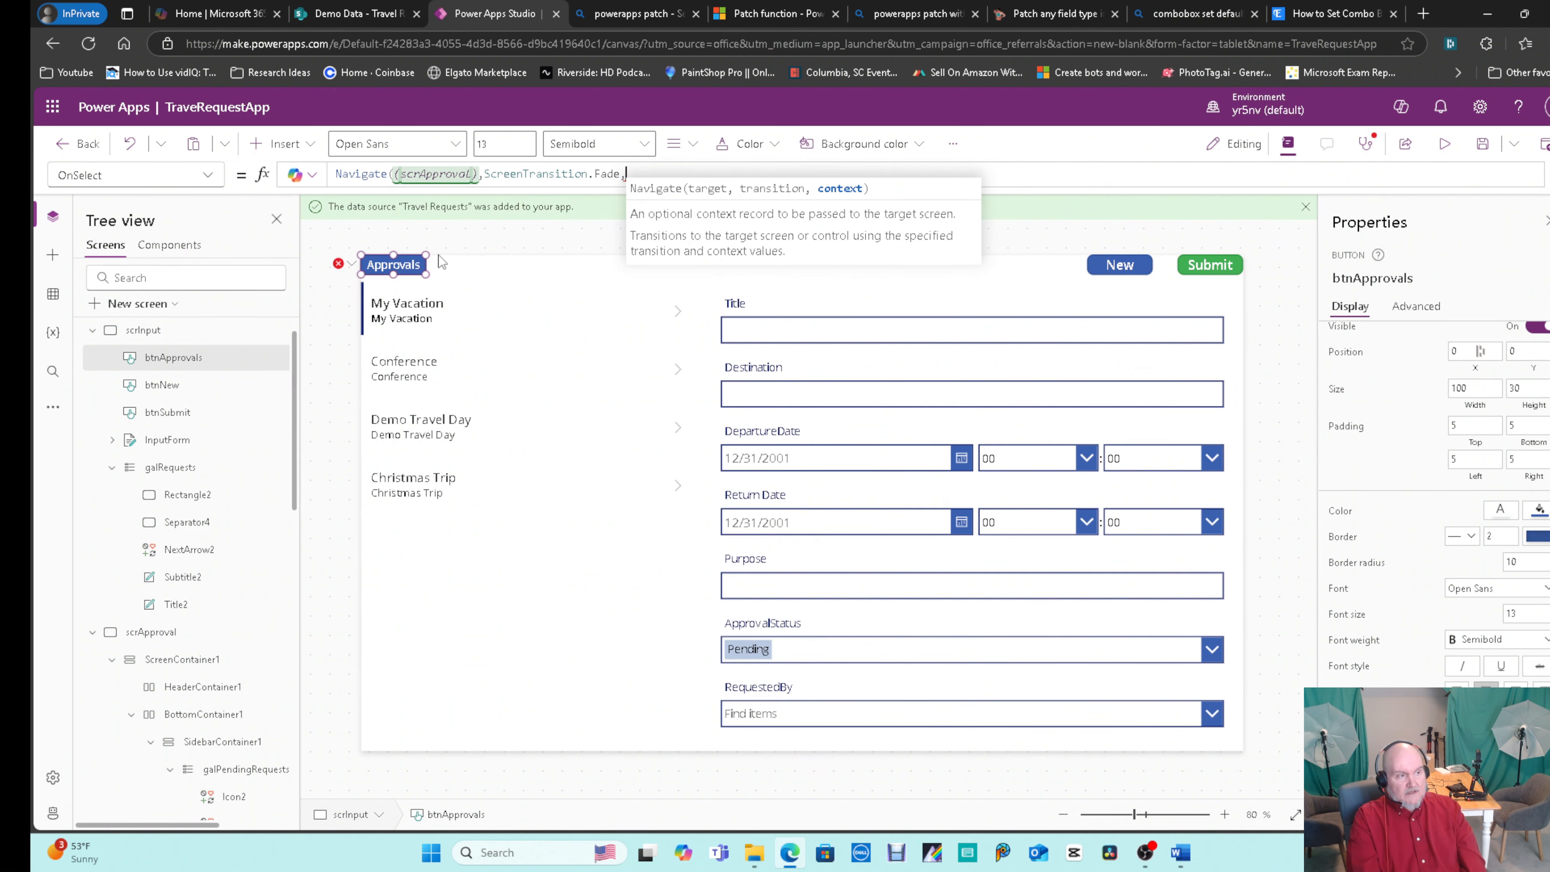
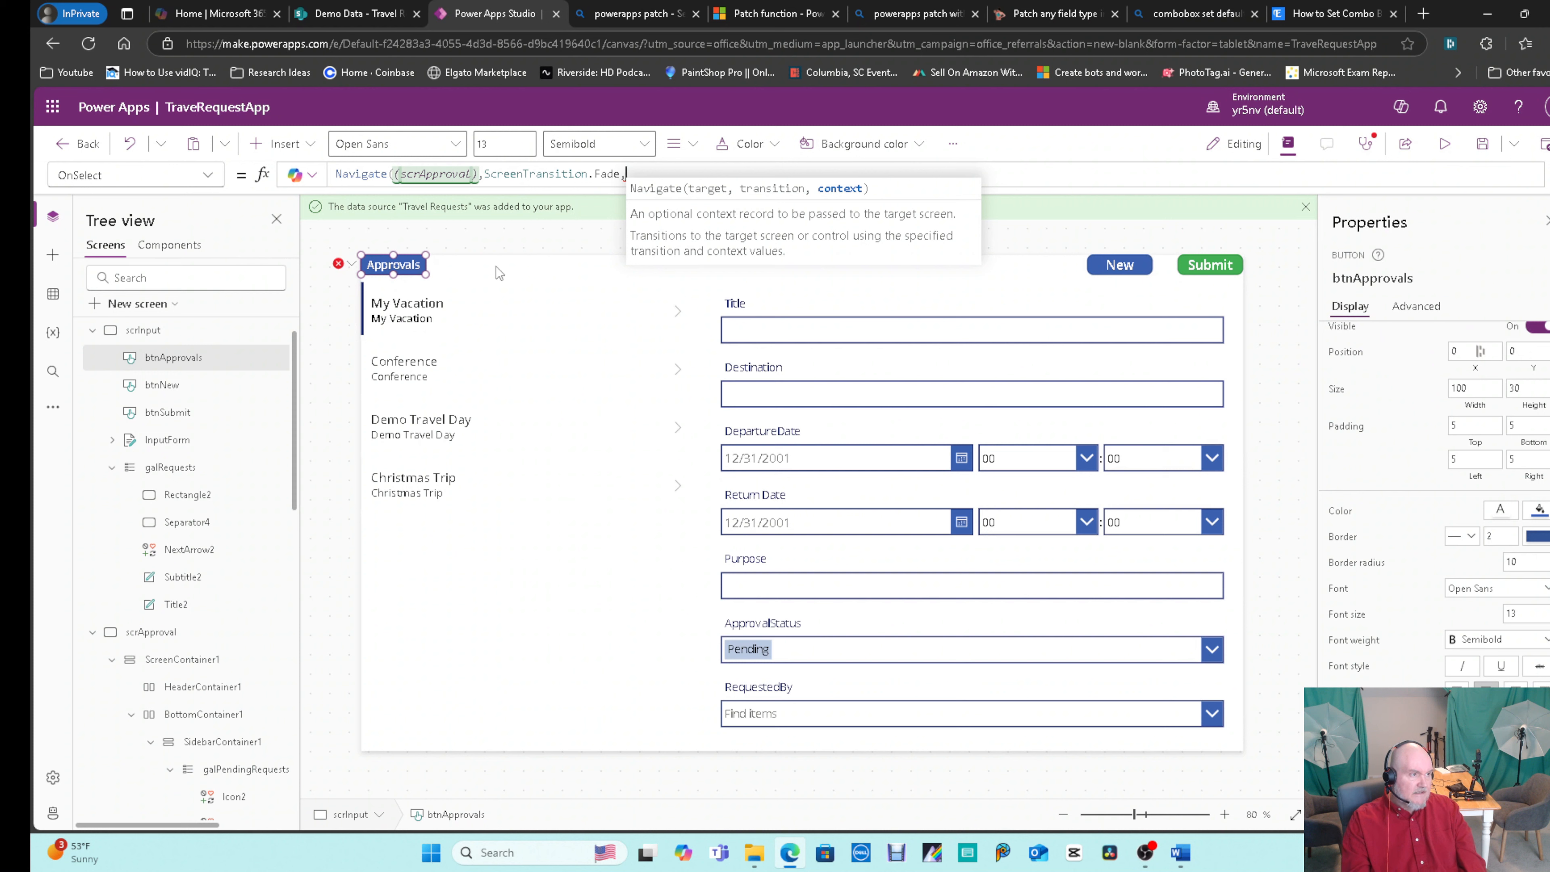
{"action": "key", "text": "BackSpace"}
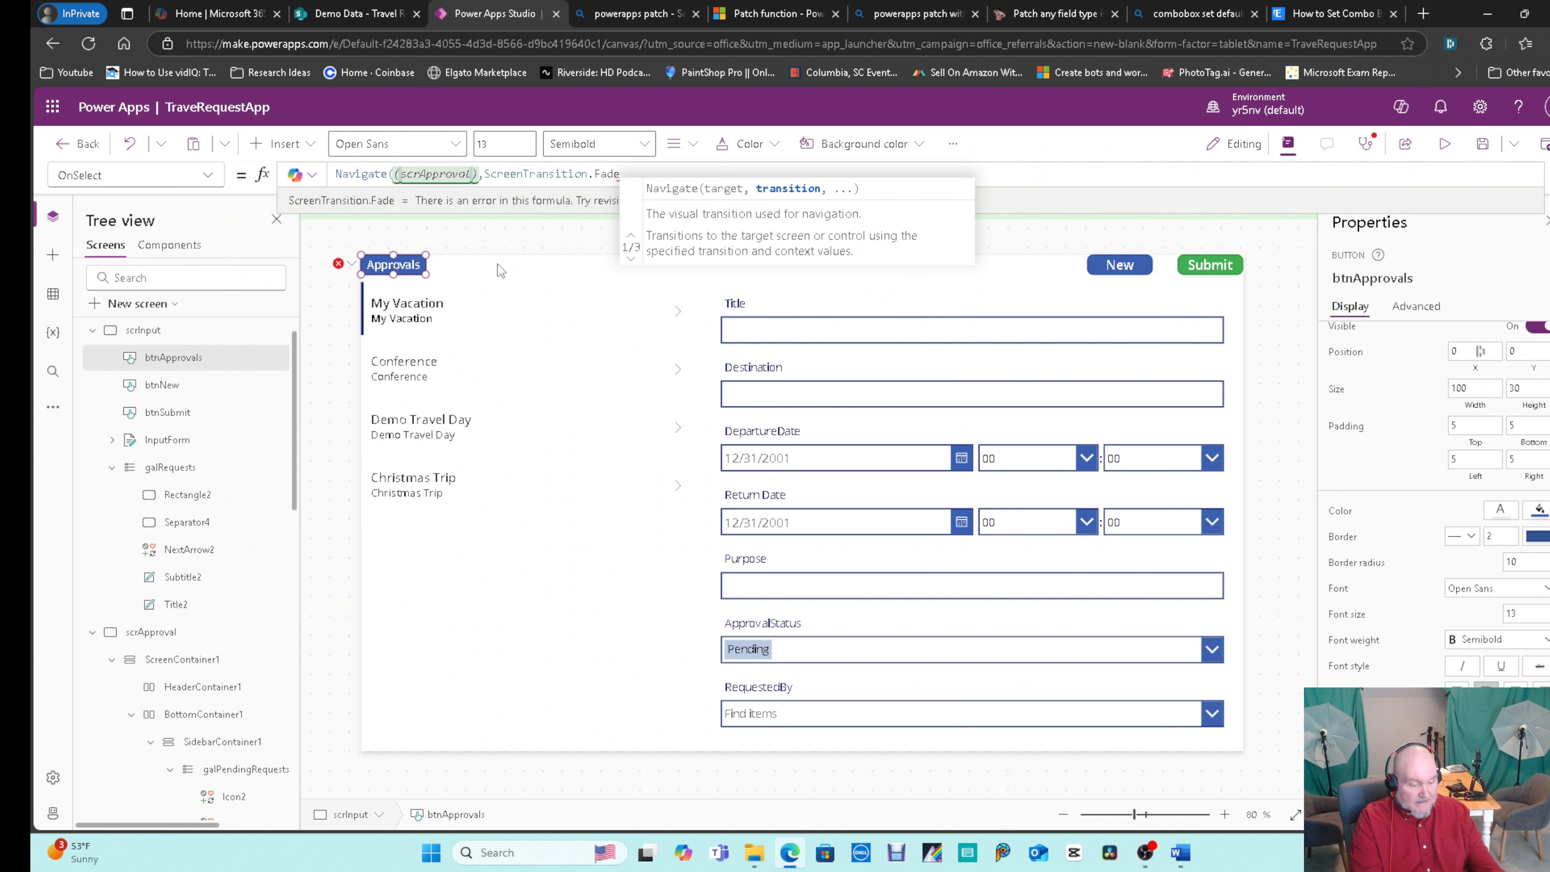
{"action": "type", "text": ")"}
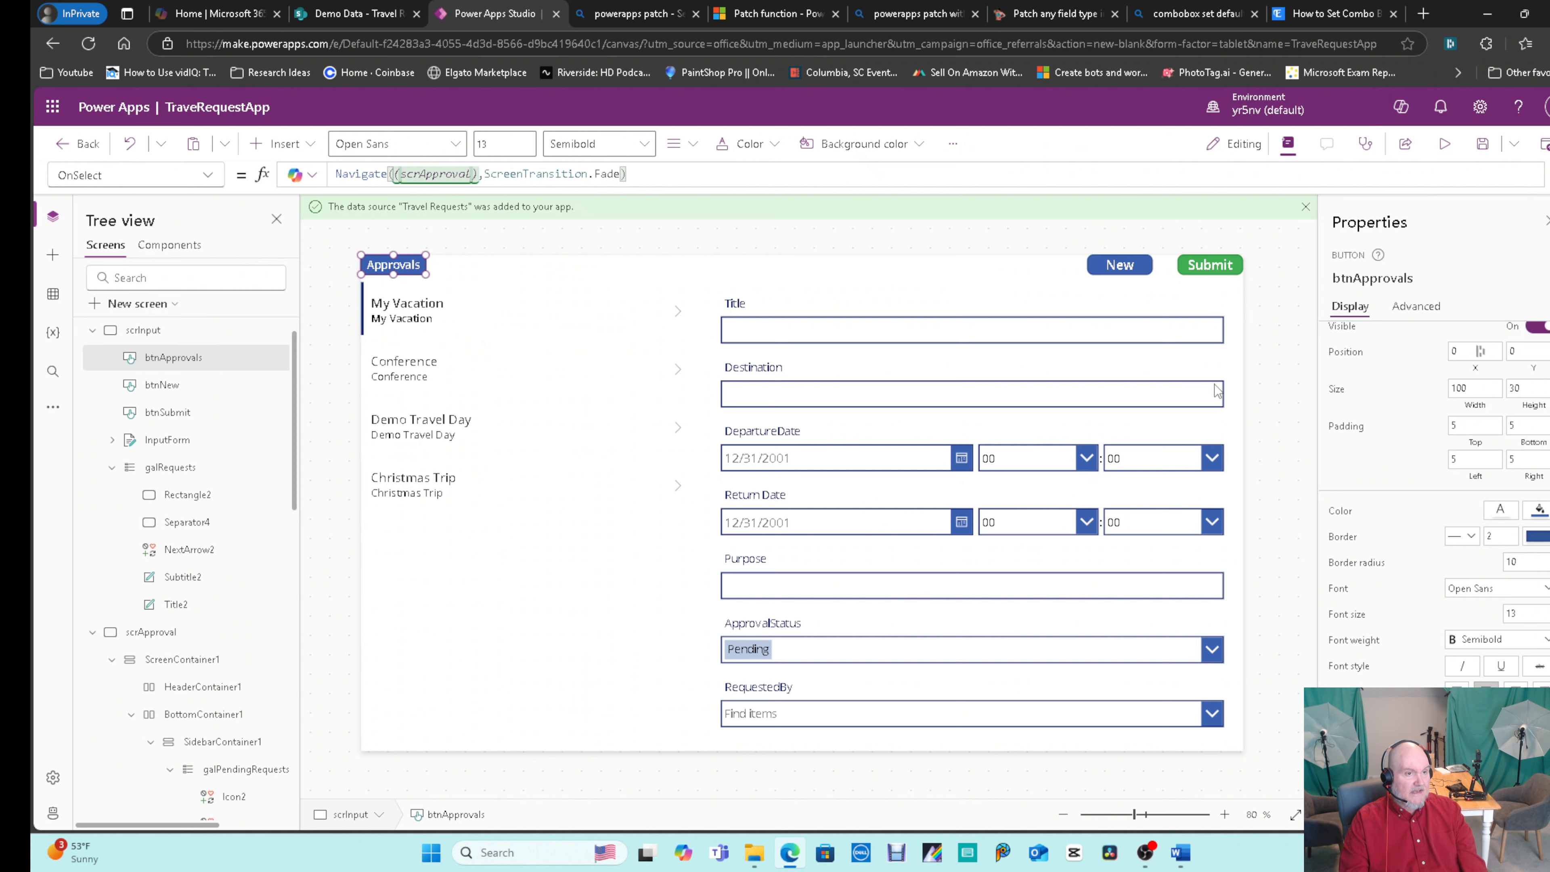
Preview the app, test the Approvals button's navigation to the approval screen, and return to editing scrApproval.
{"action": "left_click", "coordinate": [1445, 150]}
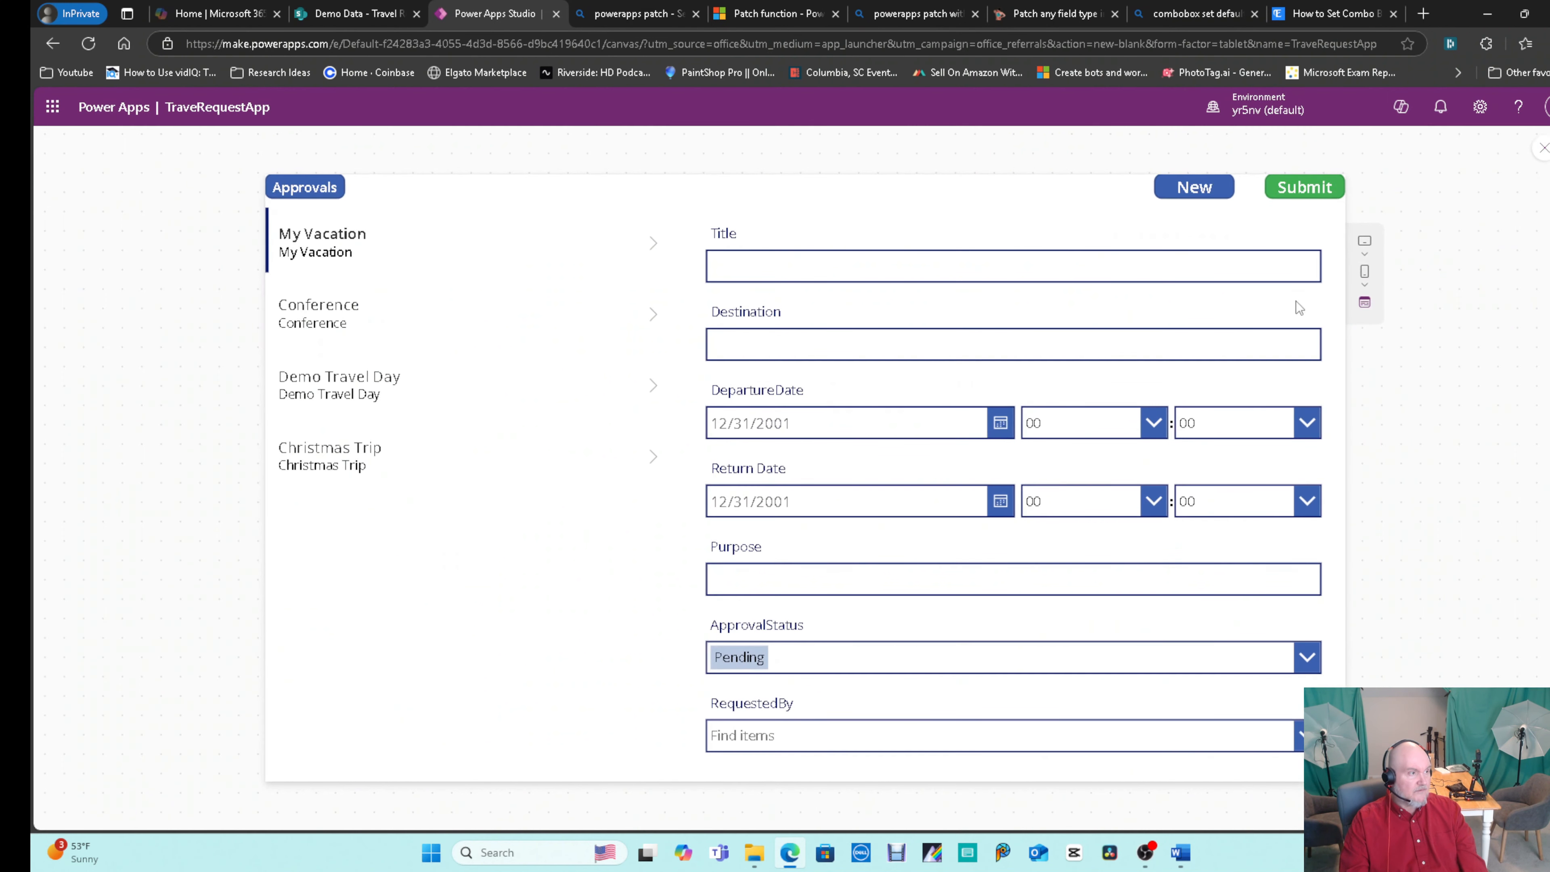
{"action": "left_click", "coordinate": [305, 187]}
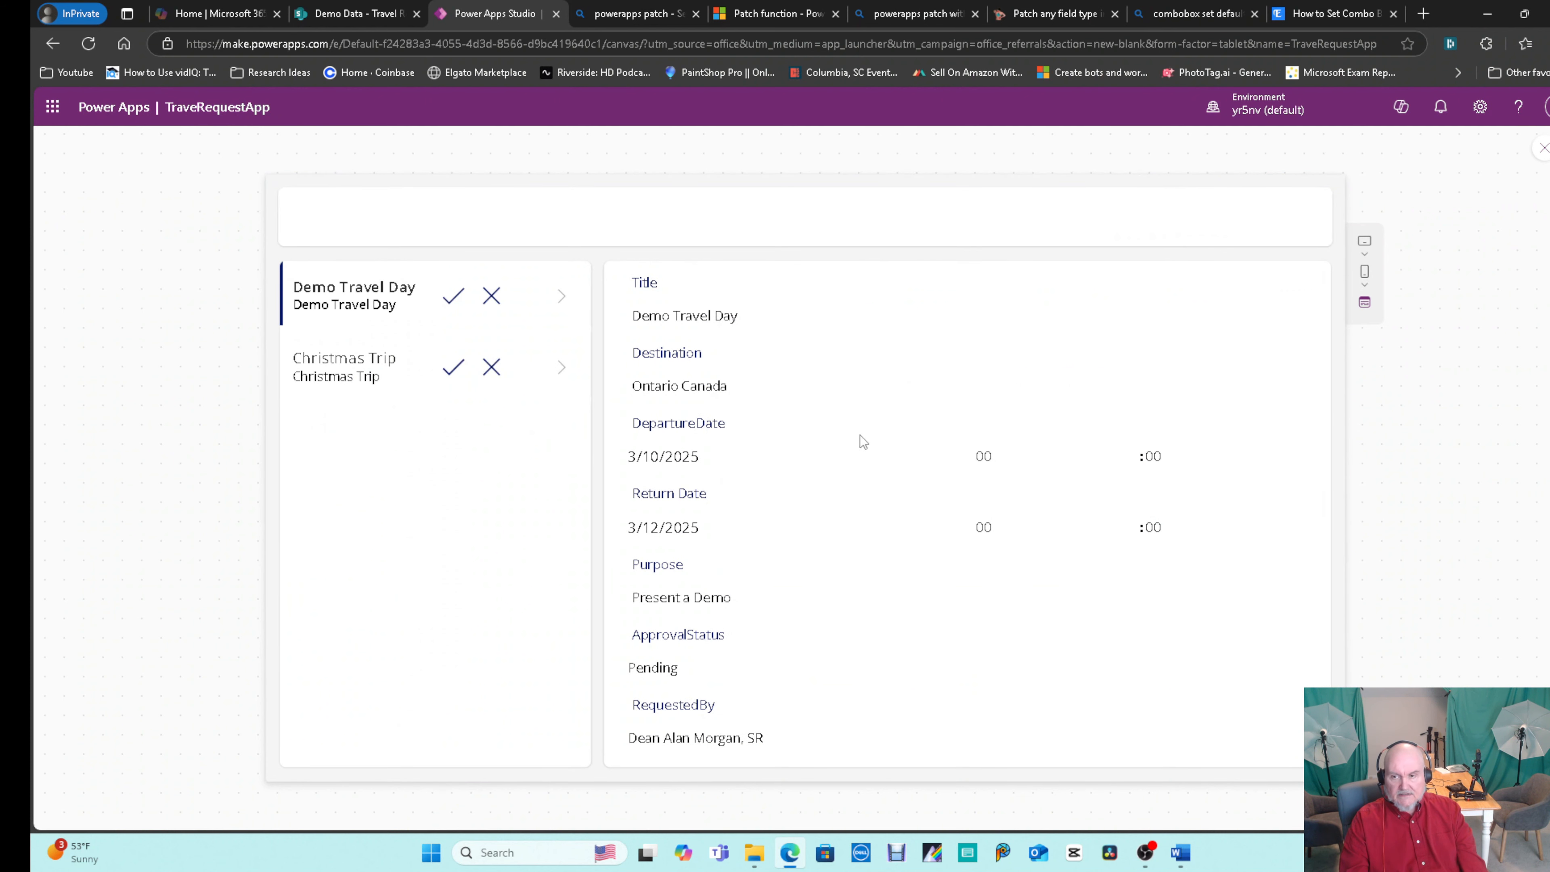
{"action": "left_click", "coordinate": [1543, 153]}
{"action": "left_click", "coordinate": [986, 527]}
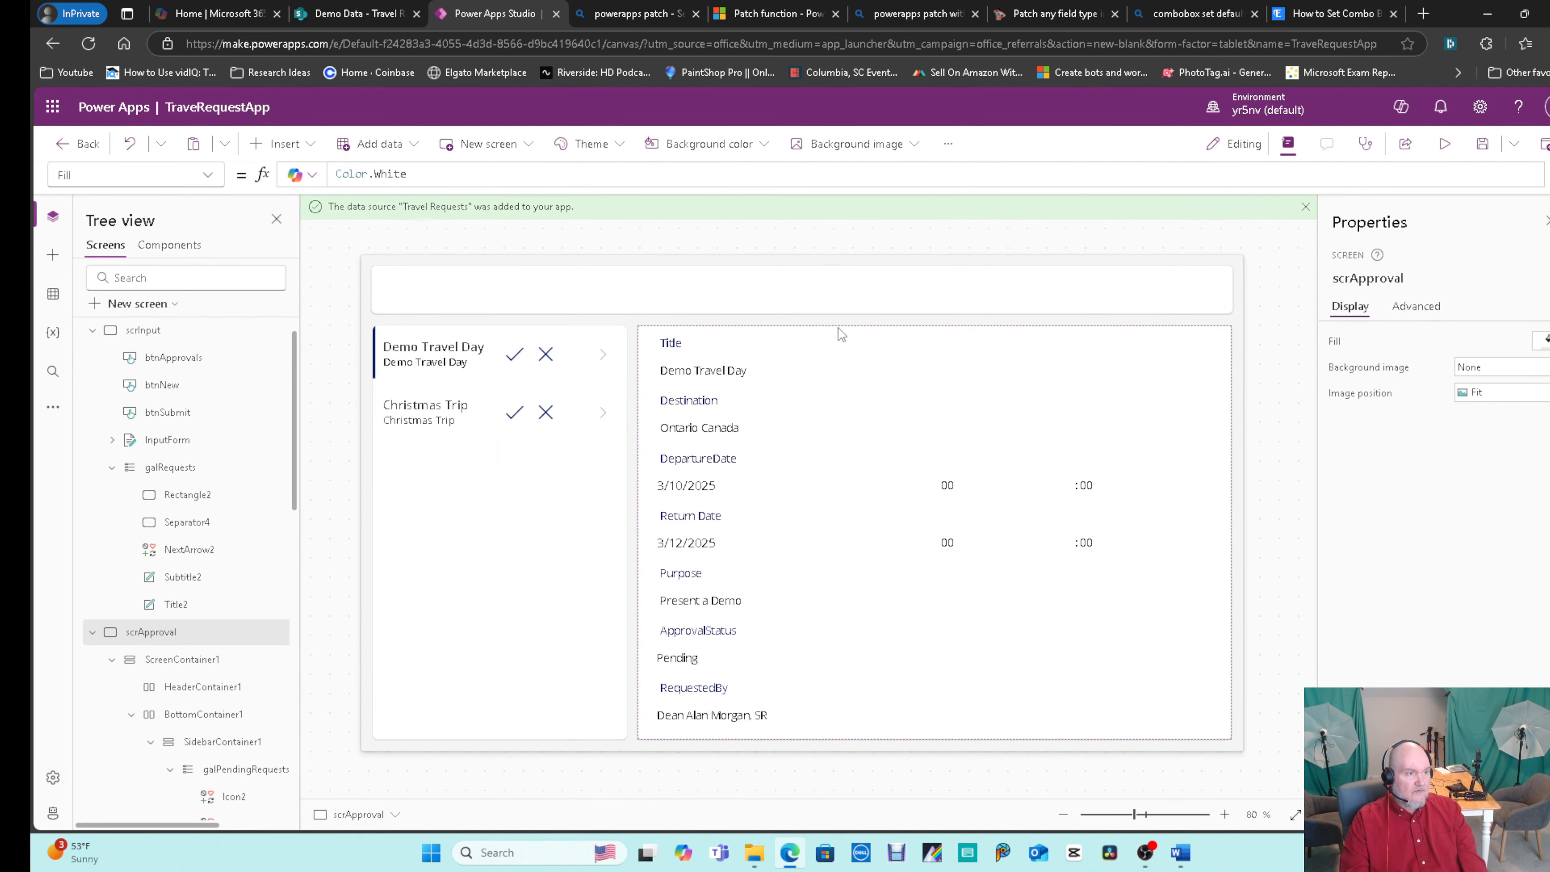
Insert a button into the header container of the scrApproval screen.
{"action": "left_click", "coordinate": [856, 310]}
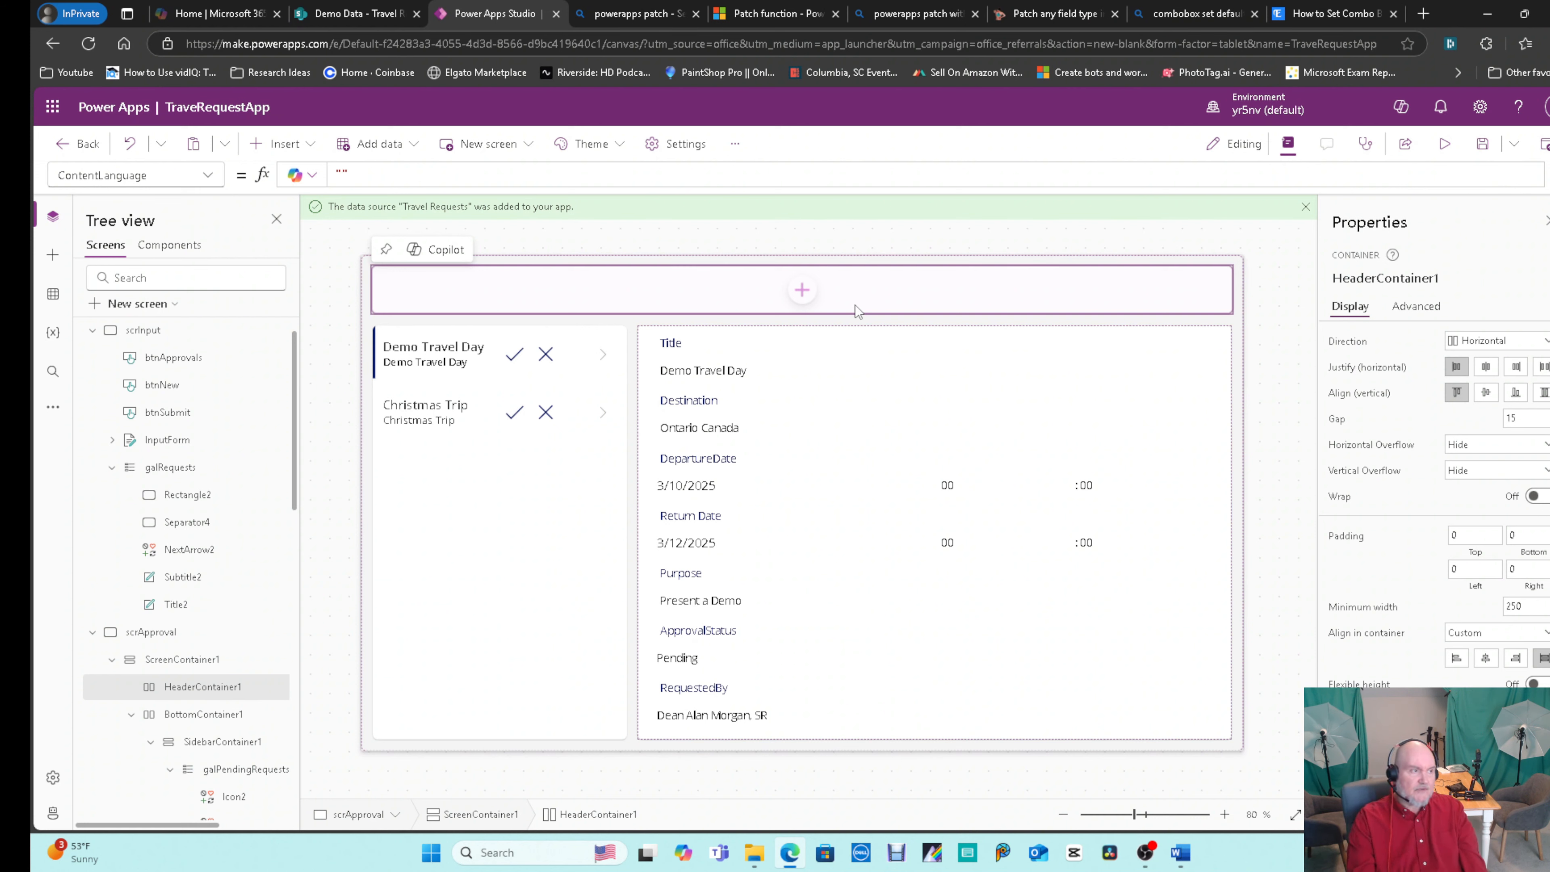
{"action": "left_click", "coordinate": [801, 291]}
{"action": "left_click", "coordinate": [871, 374]}
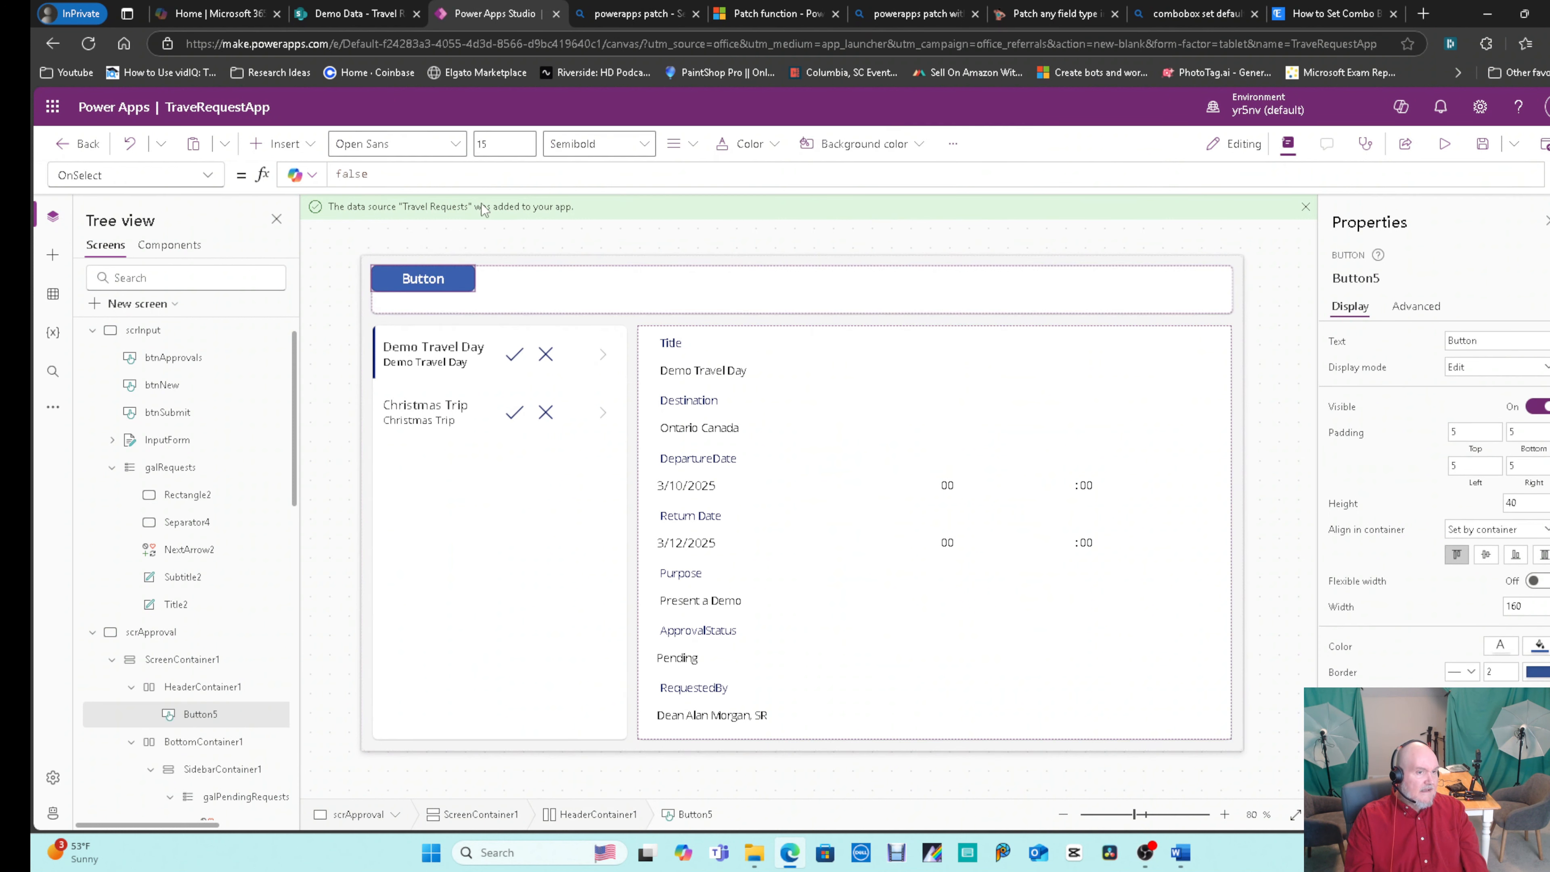
Set the new header button's text to Back and rename the control as btnBack.
{"action": "left_click", "coordinate": [1488, 341]}
{"action": "left_click_drag", "start_coordinate": [1489, 341], "coordinate": [1434, 346]}
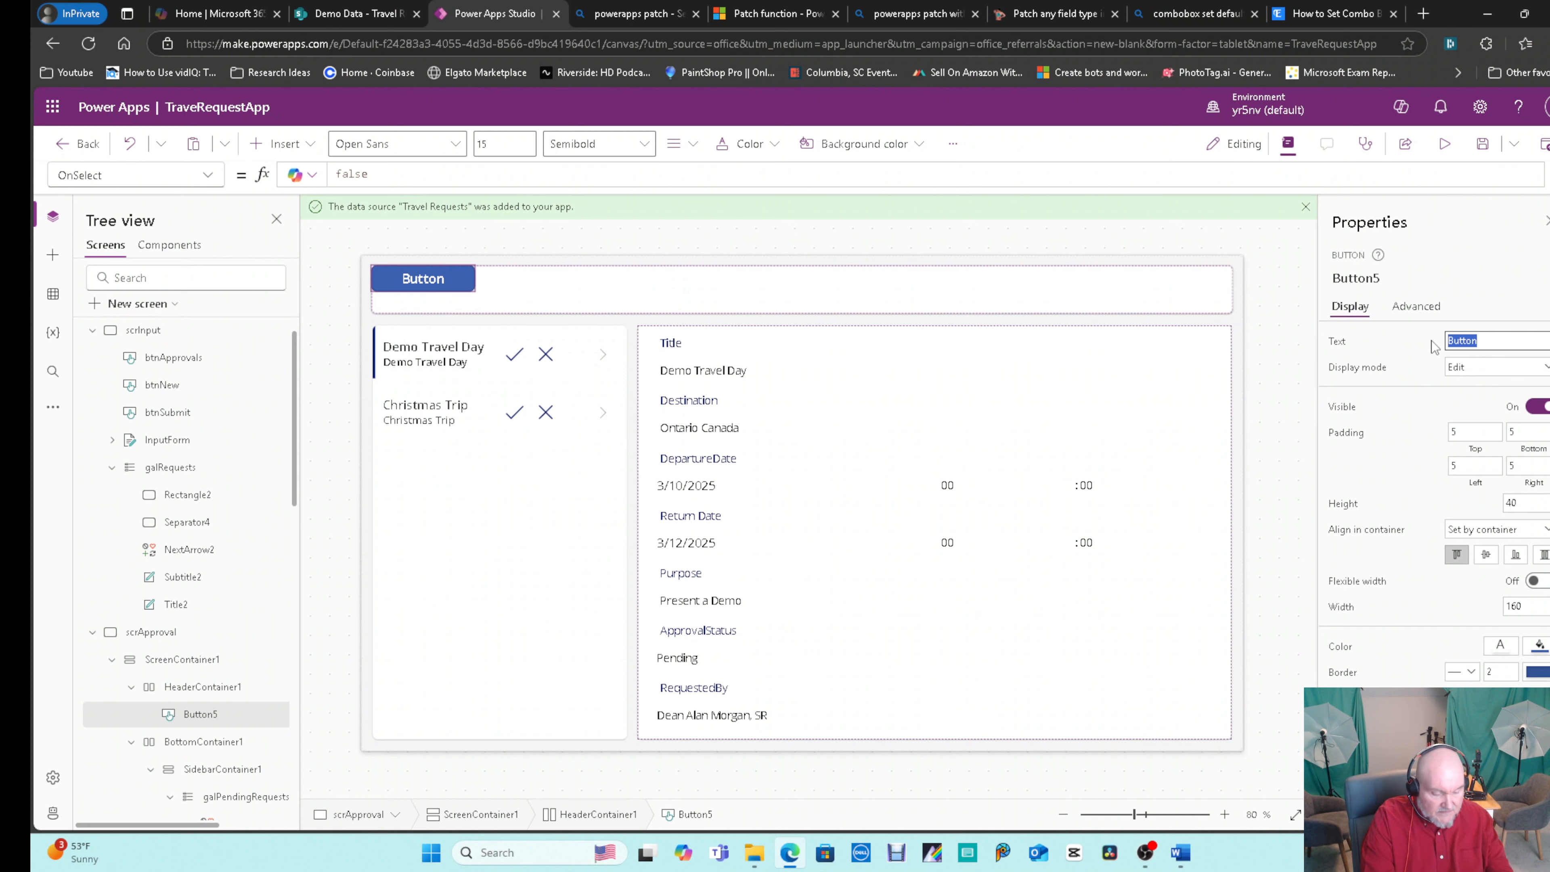
{"action": "type", "text": "Back"}
{"action": "left_click", "coordinate": [1391, 279]}
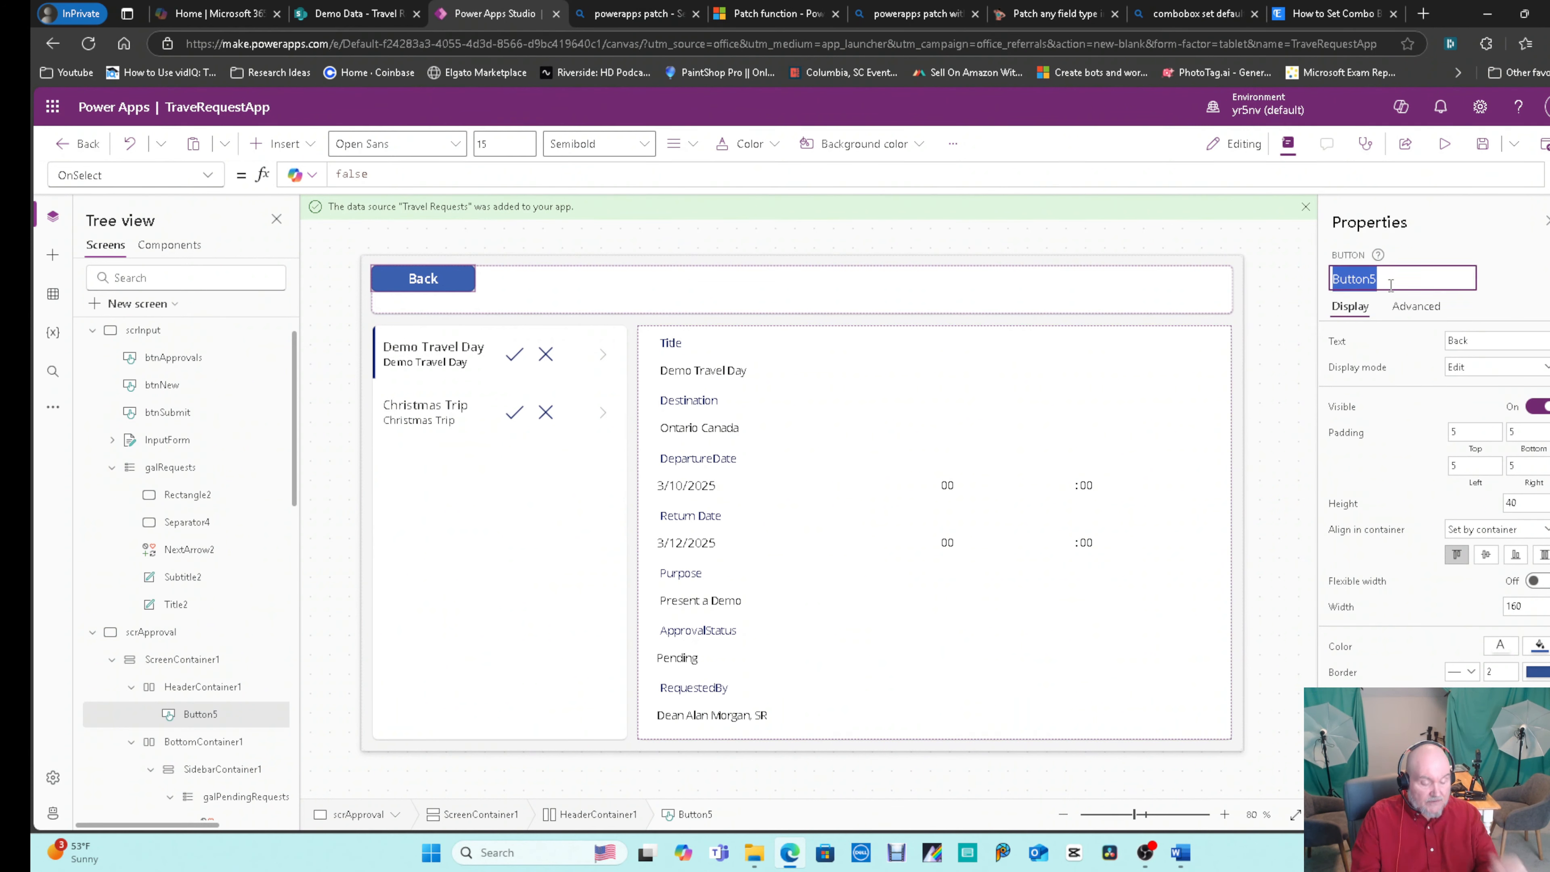
{"action": "type", "text": "btnBack"}
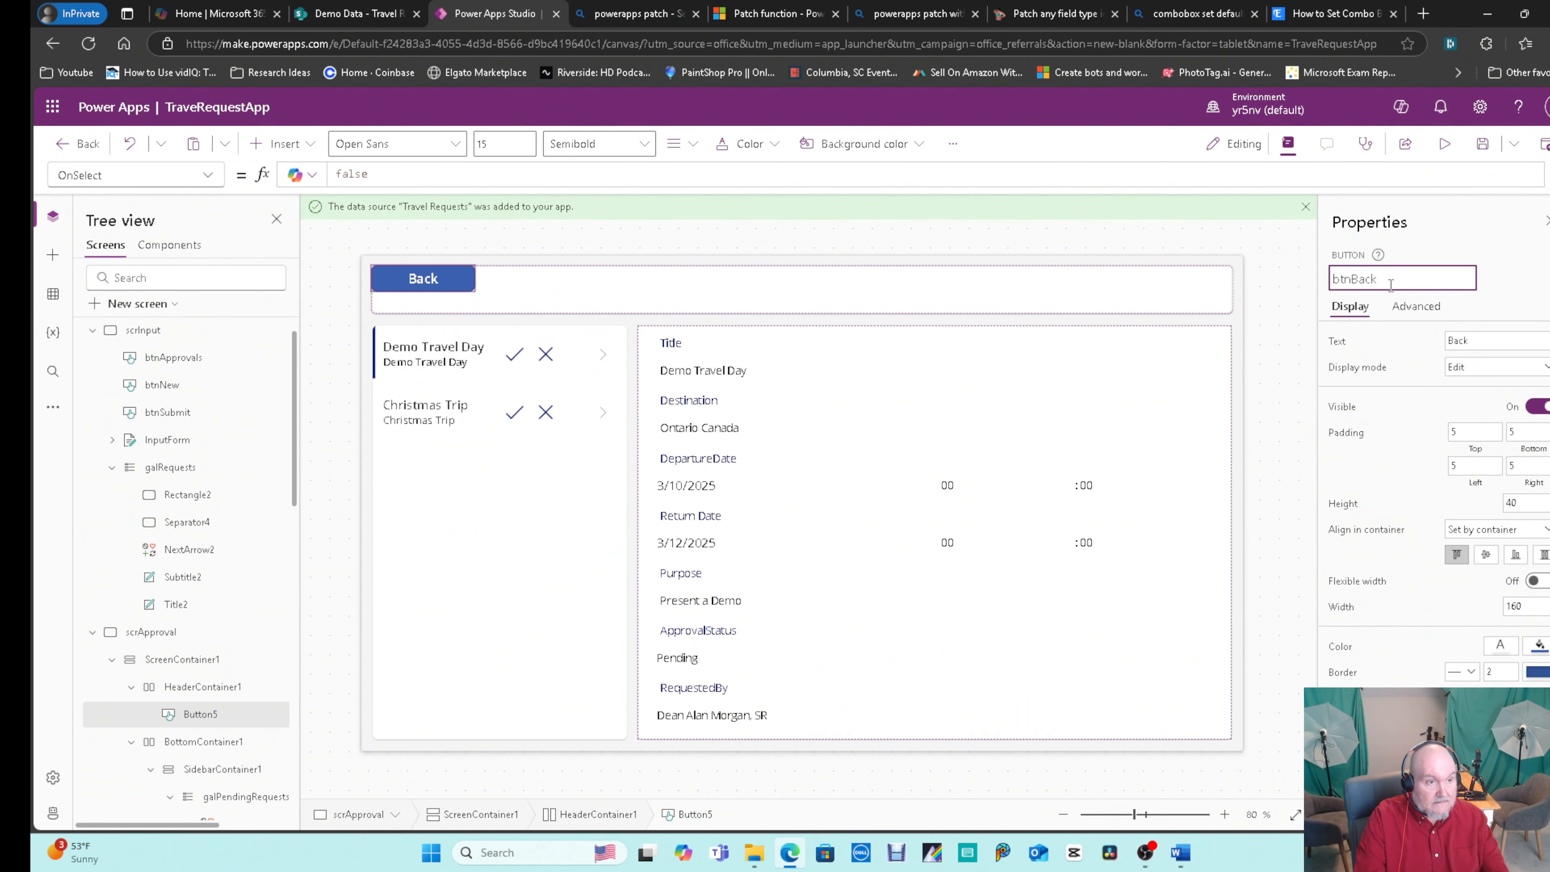
{"action": "key", "text": "Return"}
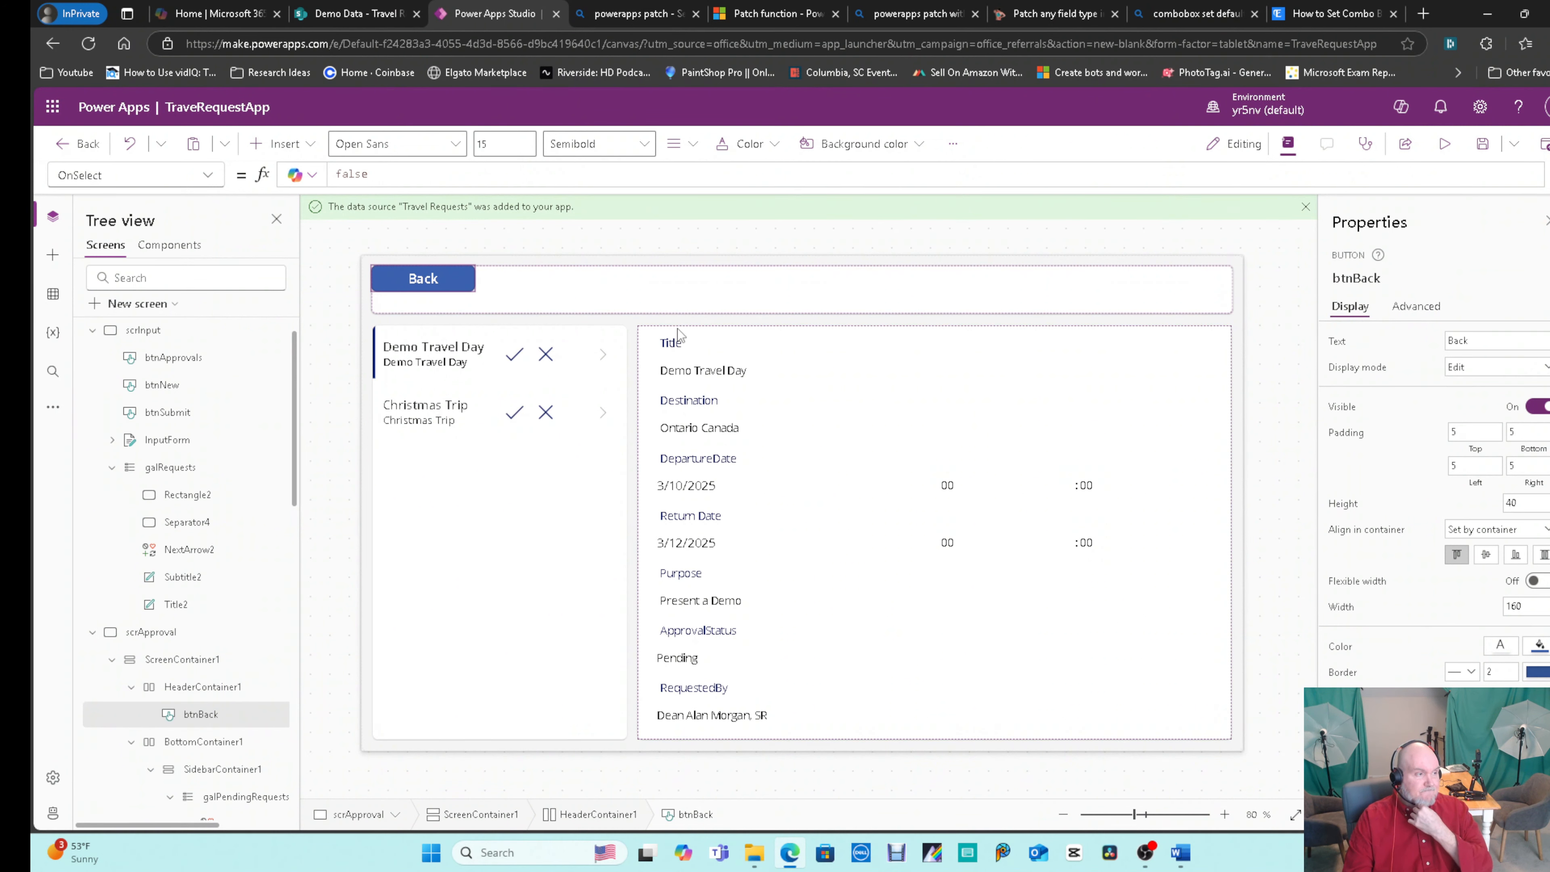
Set the OnSelect formula of btnBack to Back() and test the button in preview before returning to editing.
{"action": "double_click", "coordinate": [337, 174]}
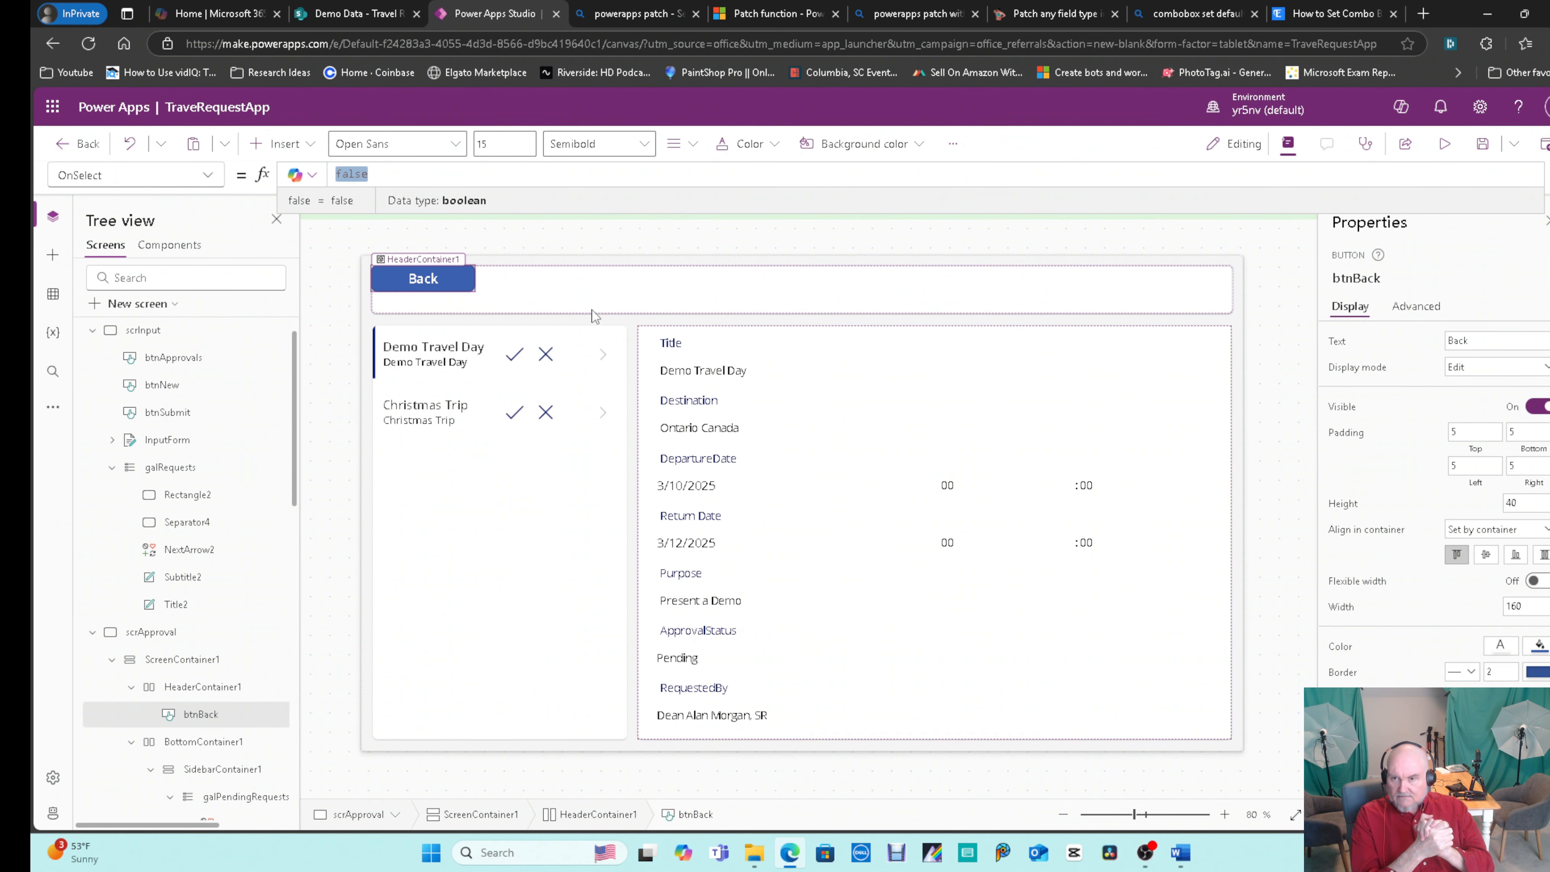
{"action": "type", "text": "Back()"}
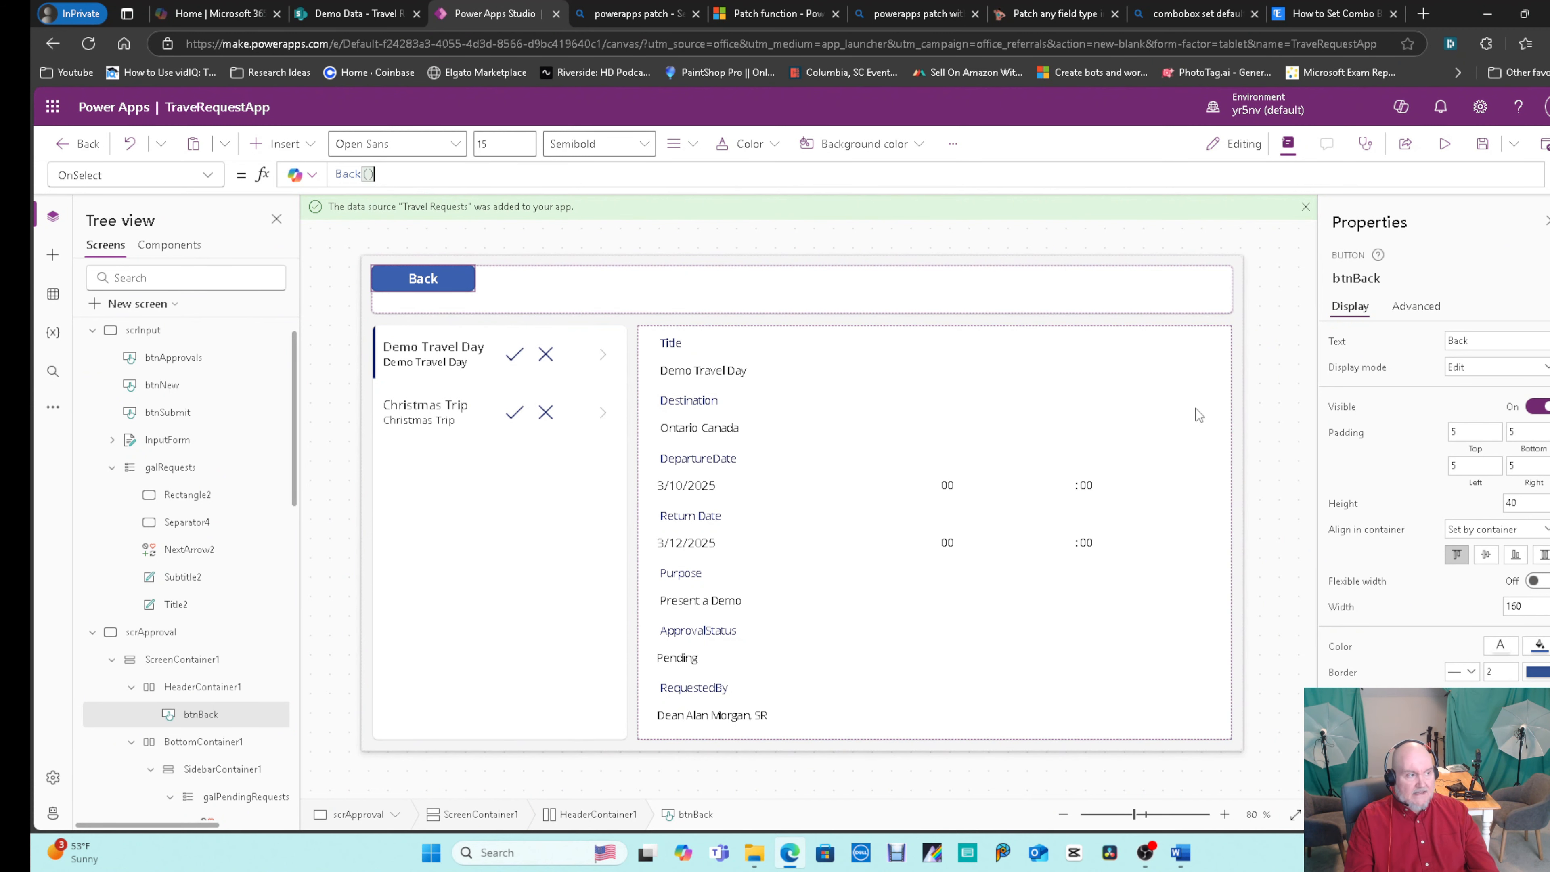
{"action": "left_click", "coordinate": [1445, 143]}
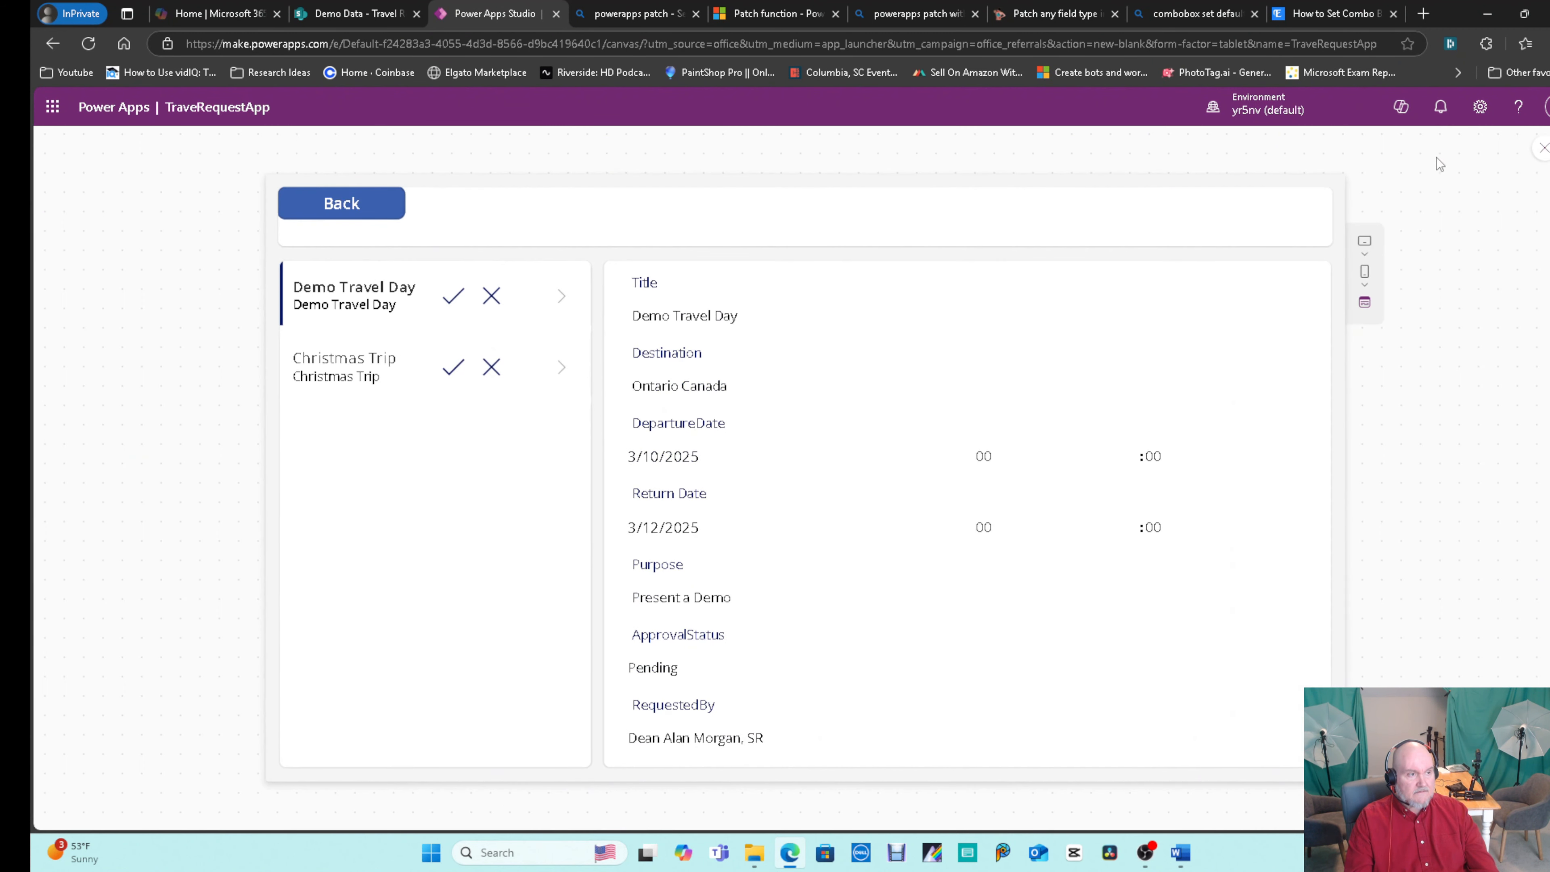
{"action": "left_click", "coordinate": [344, 205]}
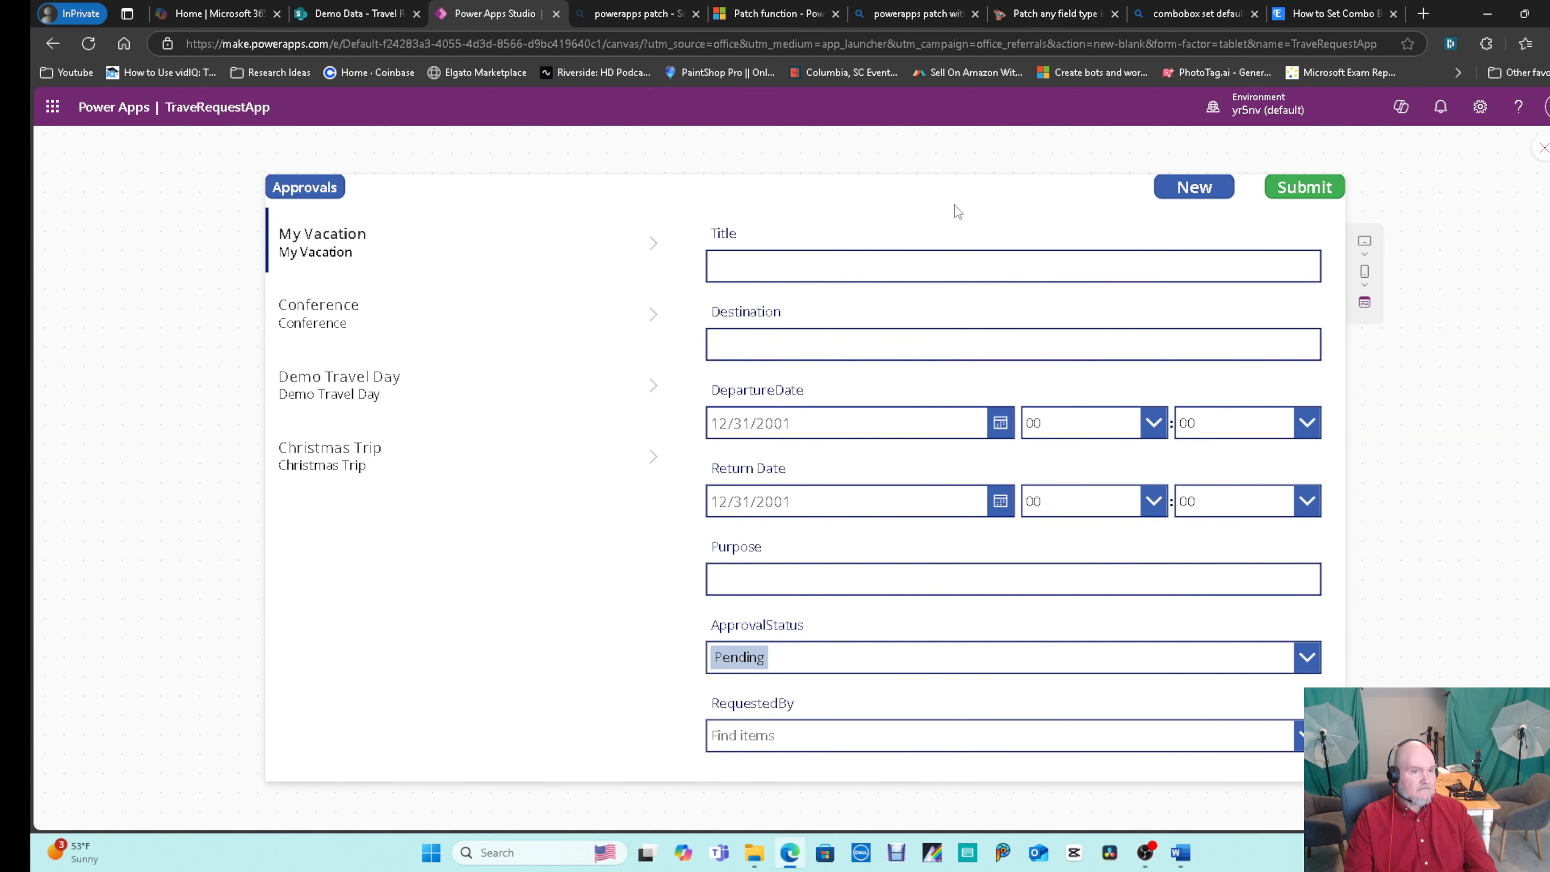
{"action": "left_click", "coordinate": [1543, 148]}
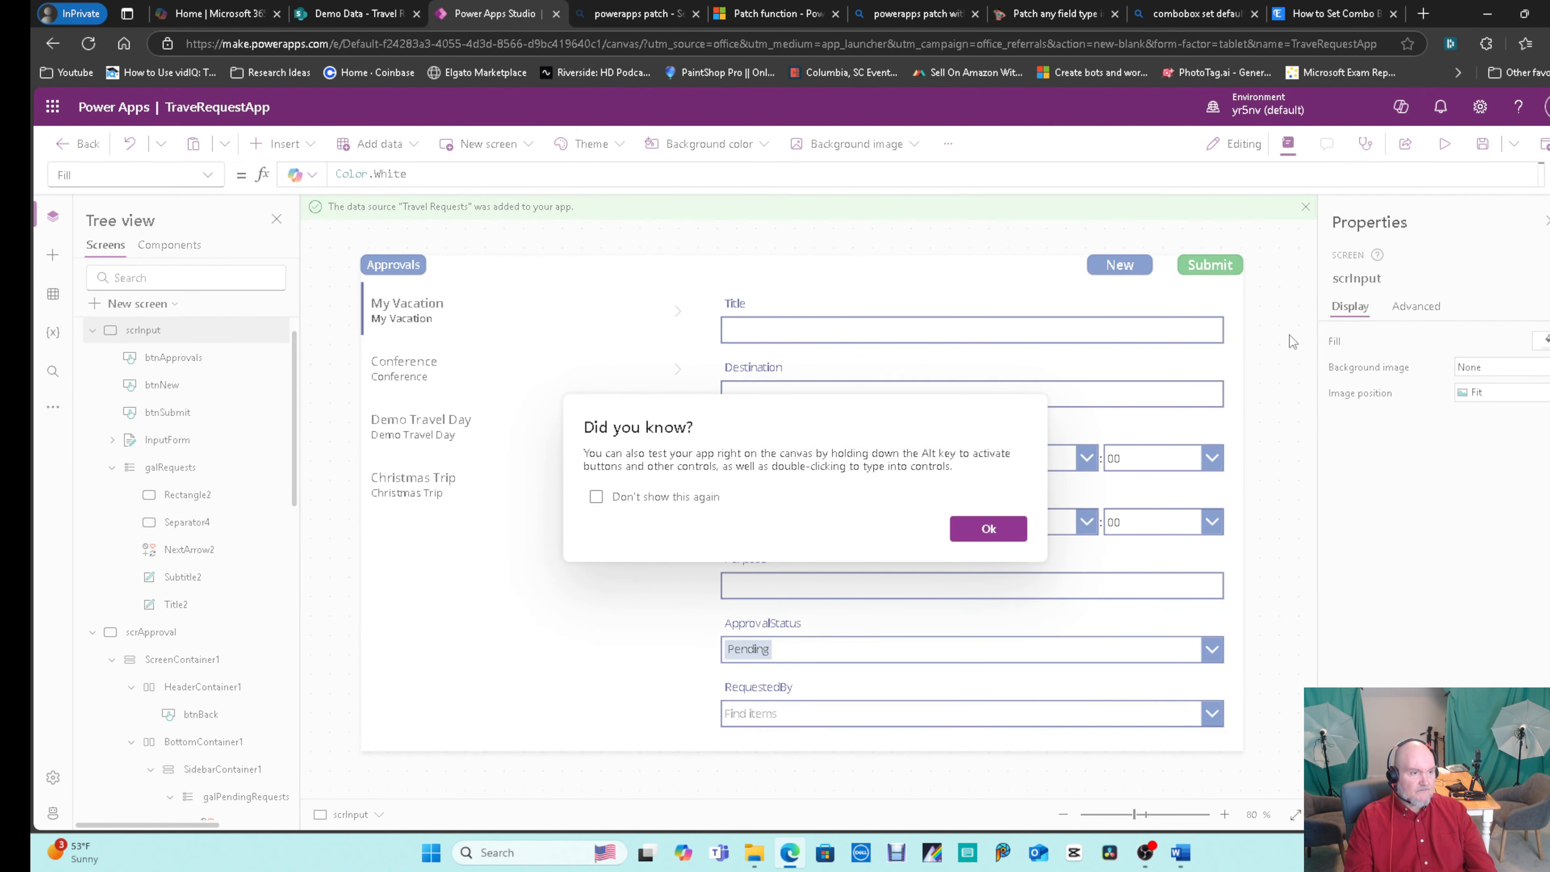
{"action": "left_click", "coordinate": [990, 530]}
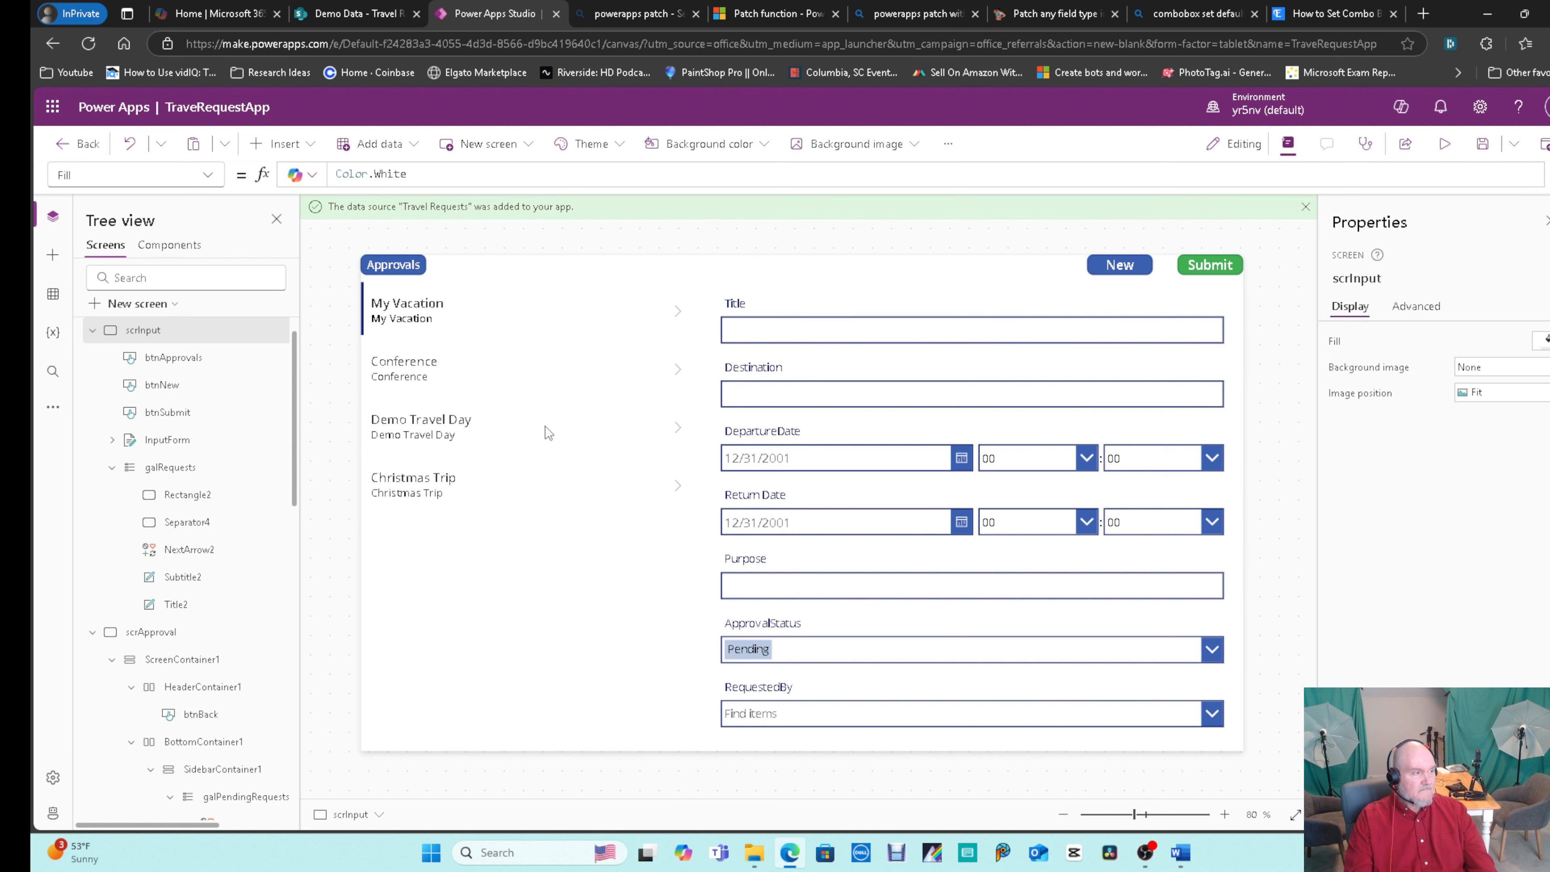
Add a new screen with the Header and footer layout and rename it scrHome.
{"action": "left_click", "coordinate": [91, 331]}
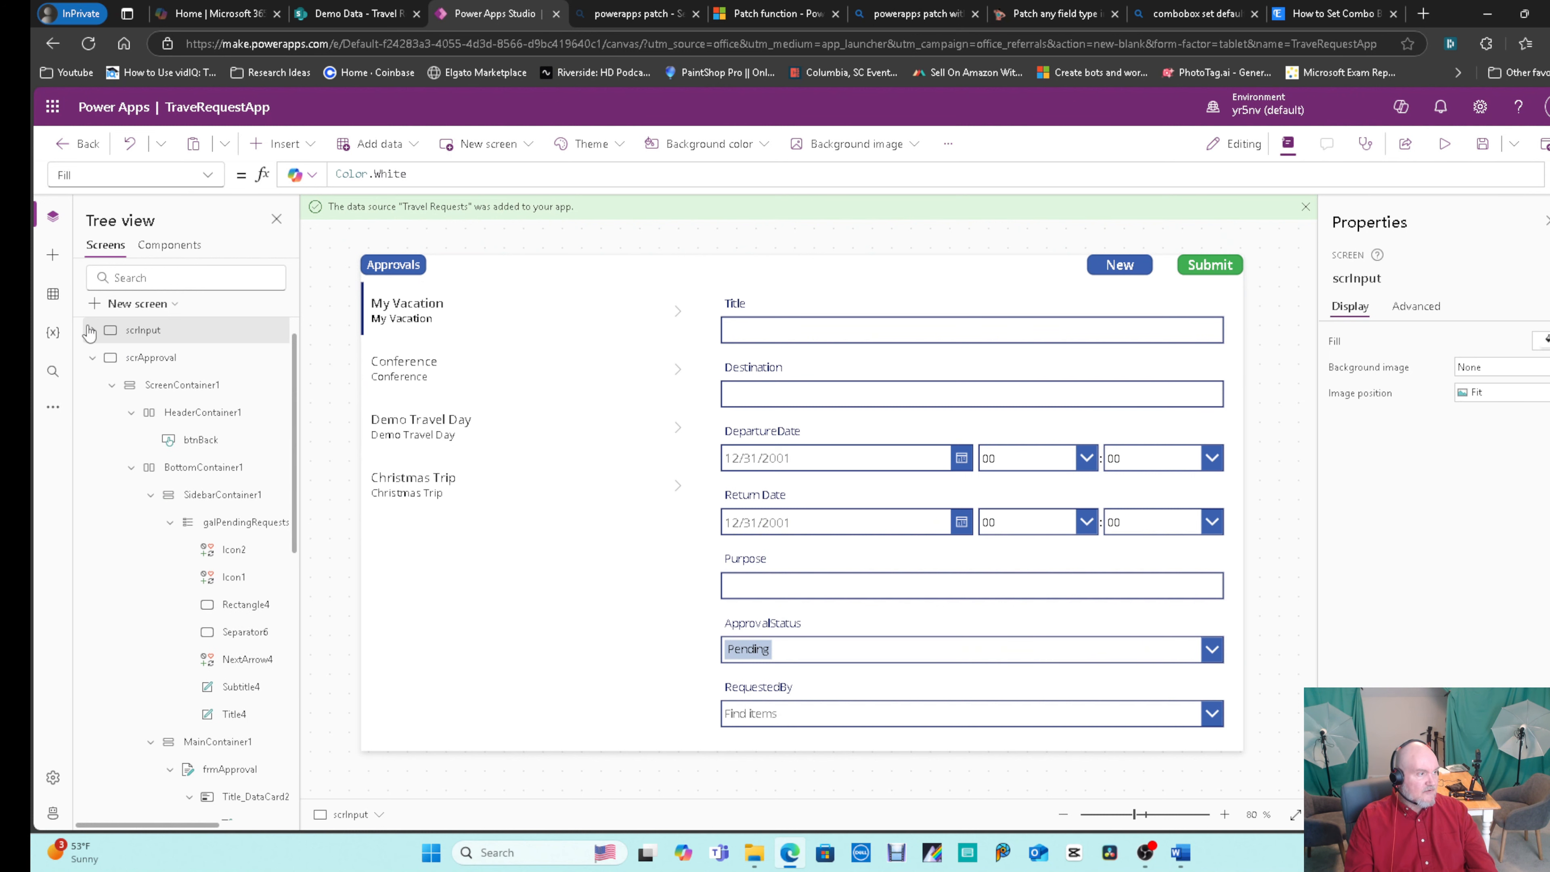
{"action": "left_click", "coordinate": [92, 357]}
{"action": "left_click", "coordinate": [146, 305]}
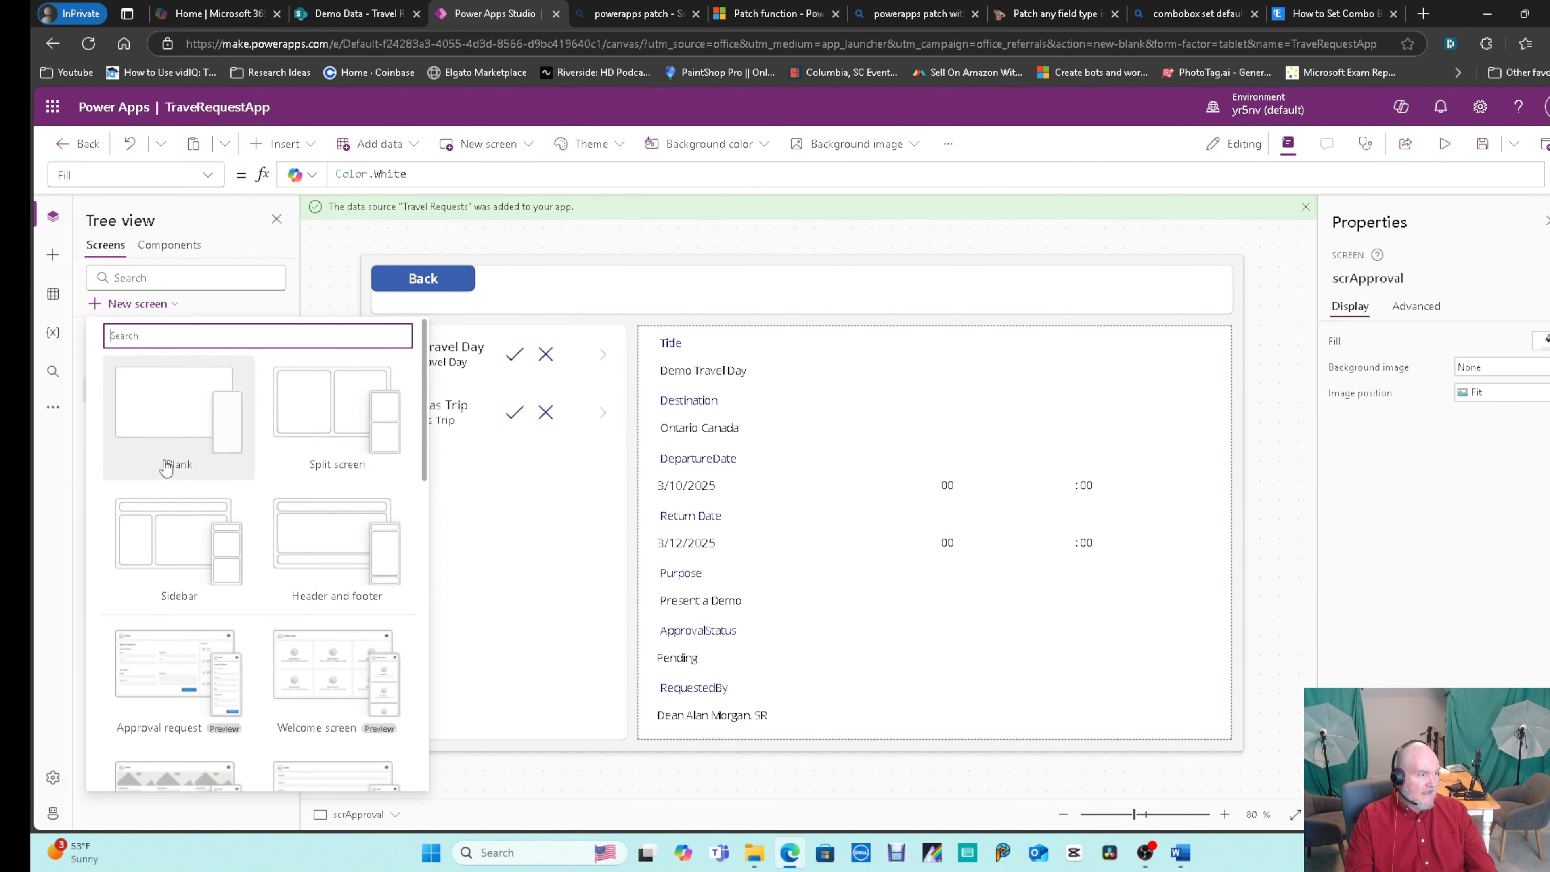
{"action": "left_click", "coordinate": [268, 553]}
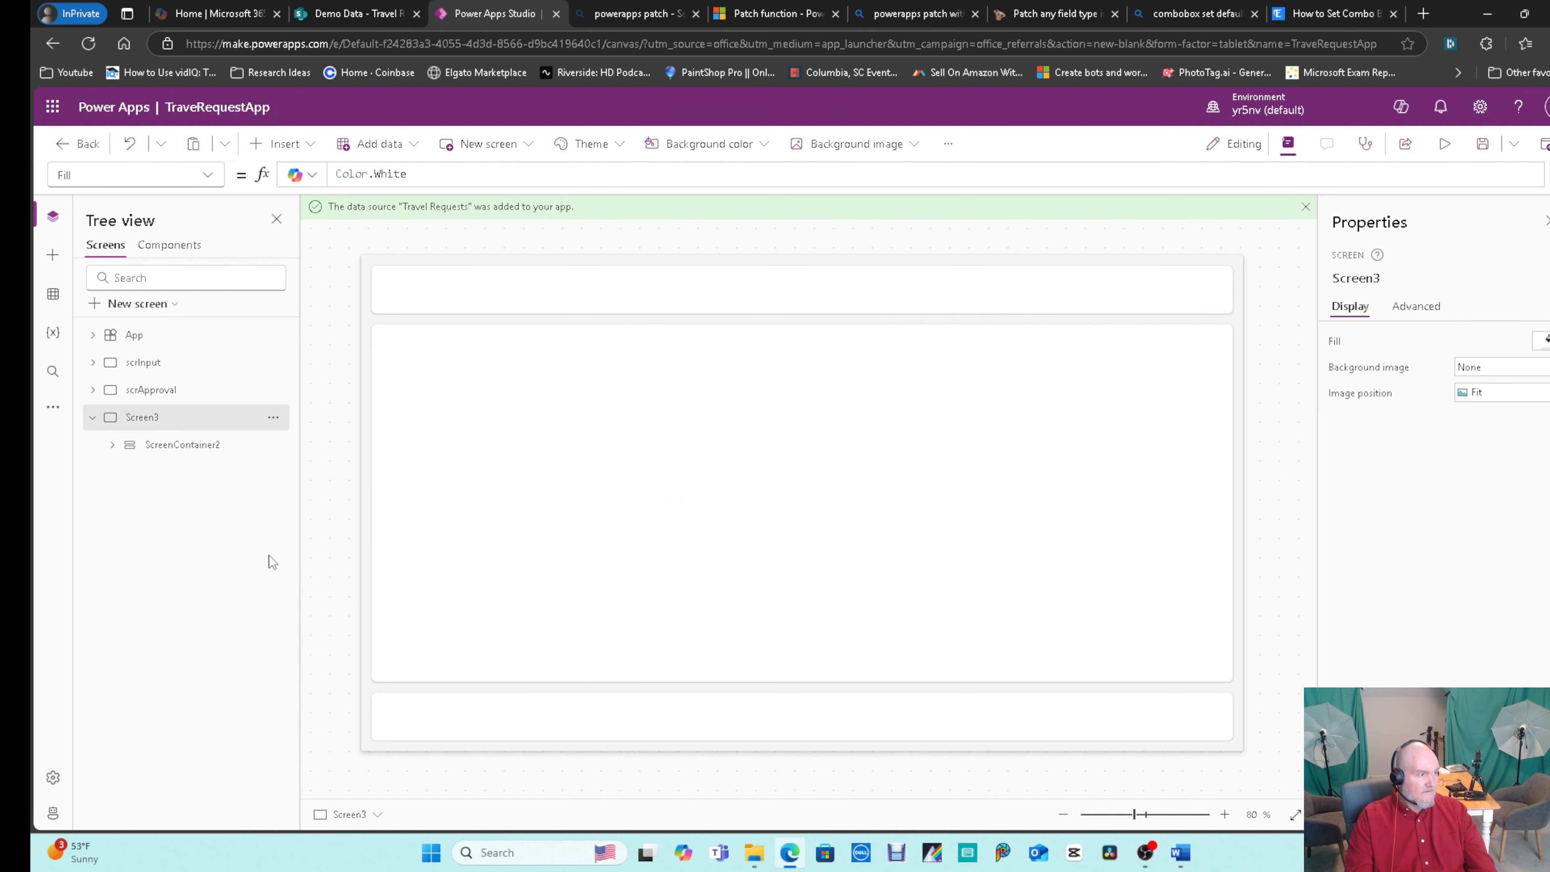
{"action": "left_click", "coordinate": [1372, 278]}
{"action": "type", "text": "scrHome"}
{"action": "key", "text": "Return"}
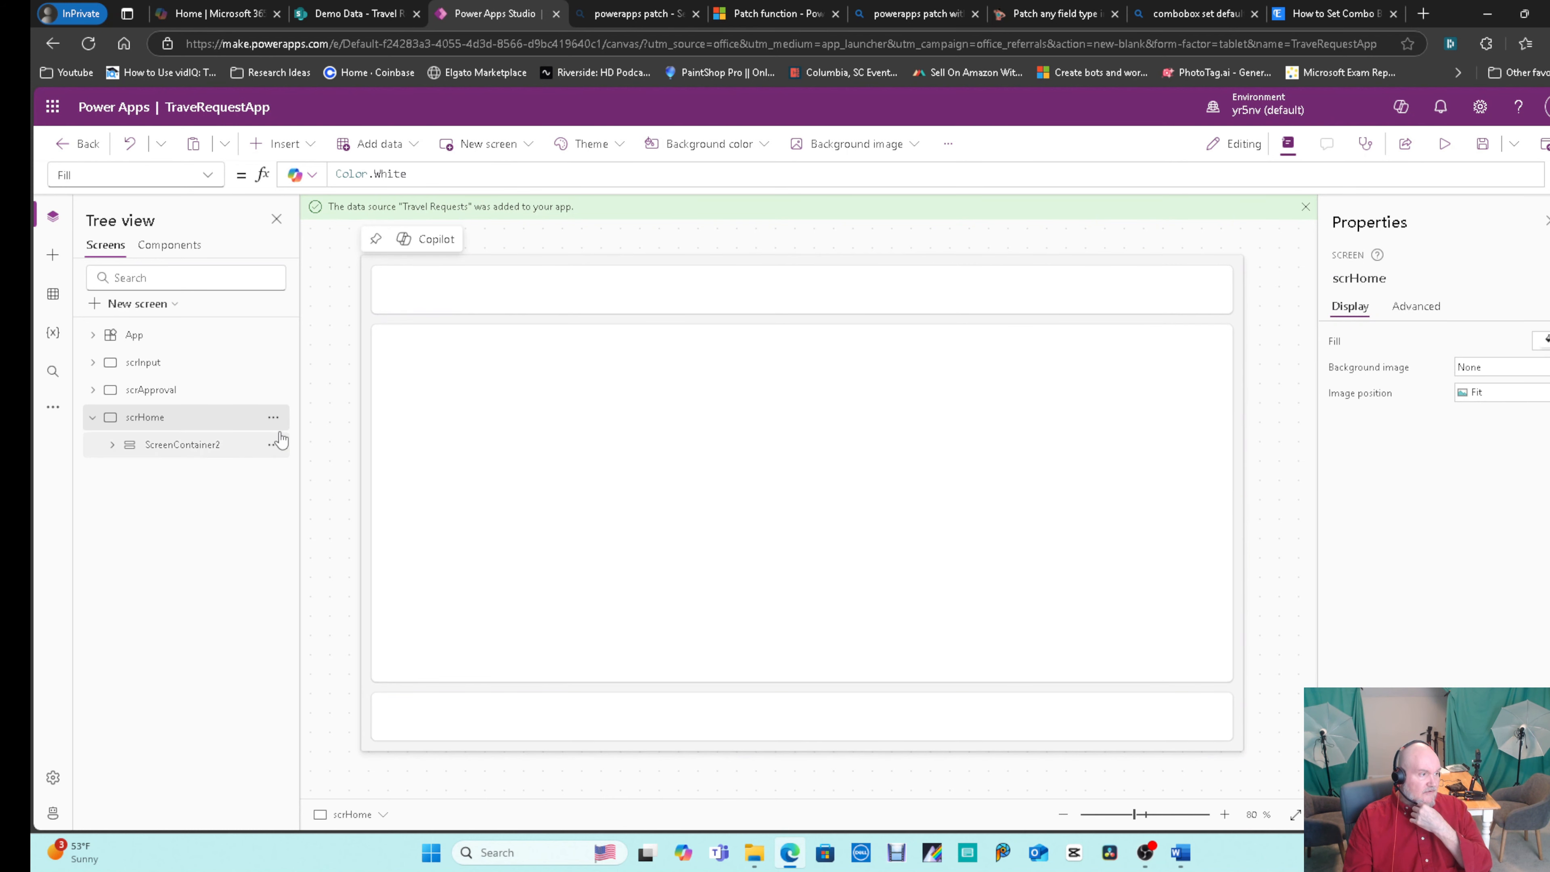
Move scrHome up two places in the screen order so it sits above scrInput.
{"action": "left_click", "coordinate": [273, 417]}
{"action": "left_click", "coordinate": [299, 444]}
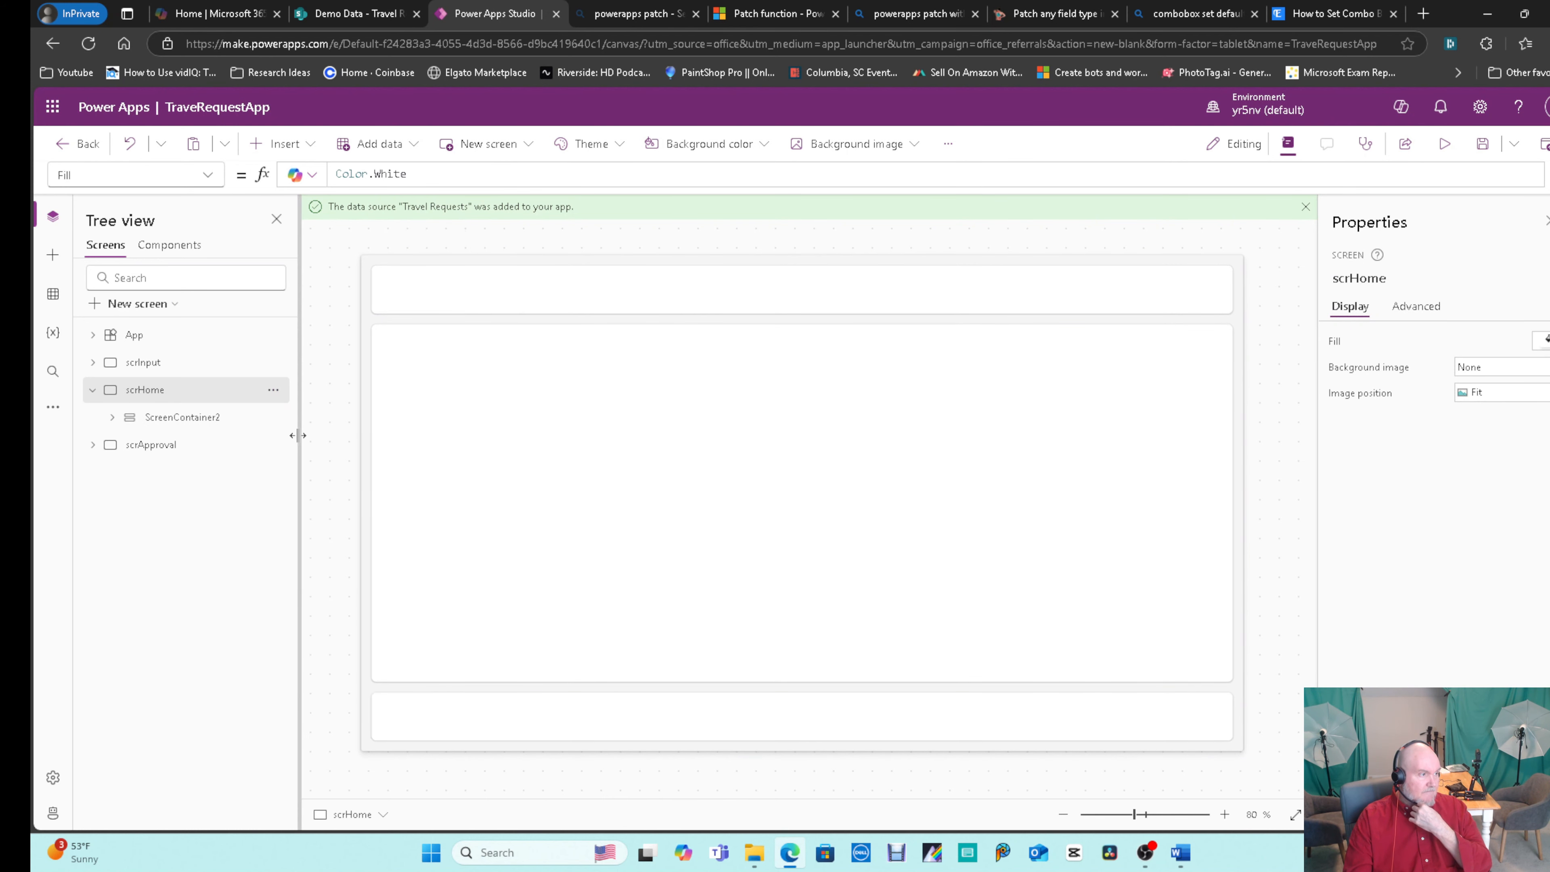
{"action": "left_click", "coordinate": [273, 390]}
{"action": "left_click", "coordinate": [304, 419]}
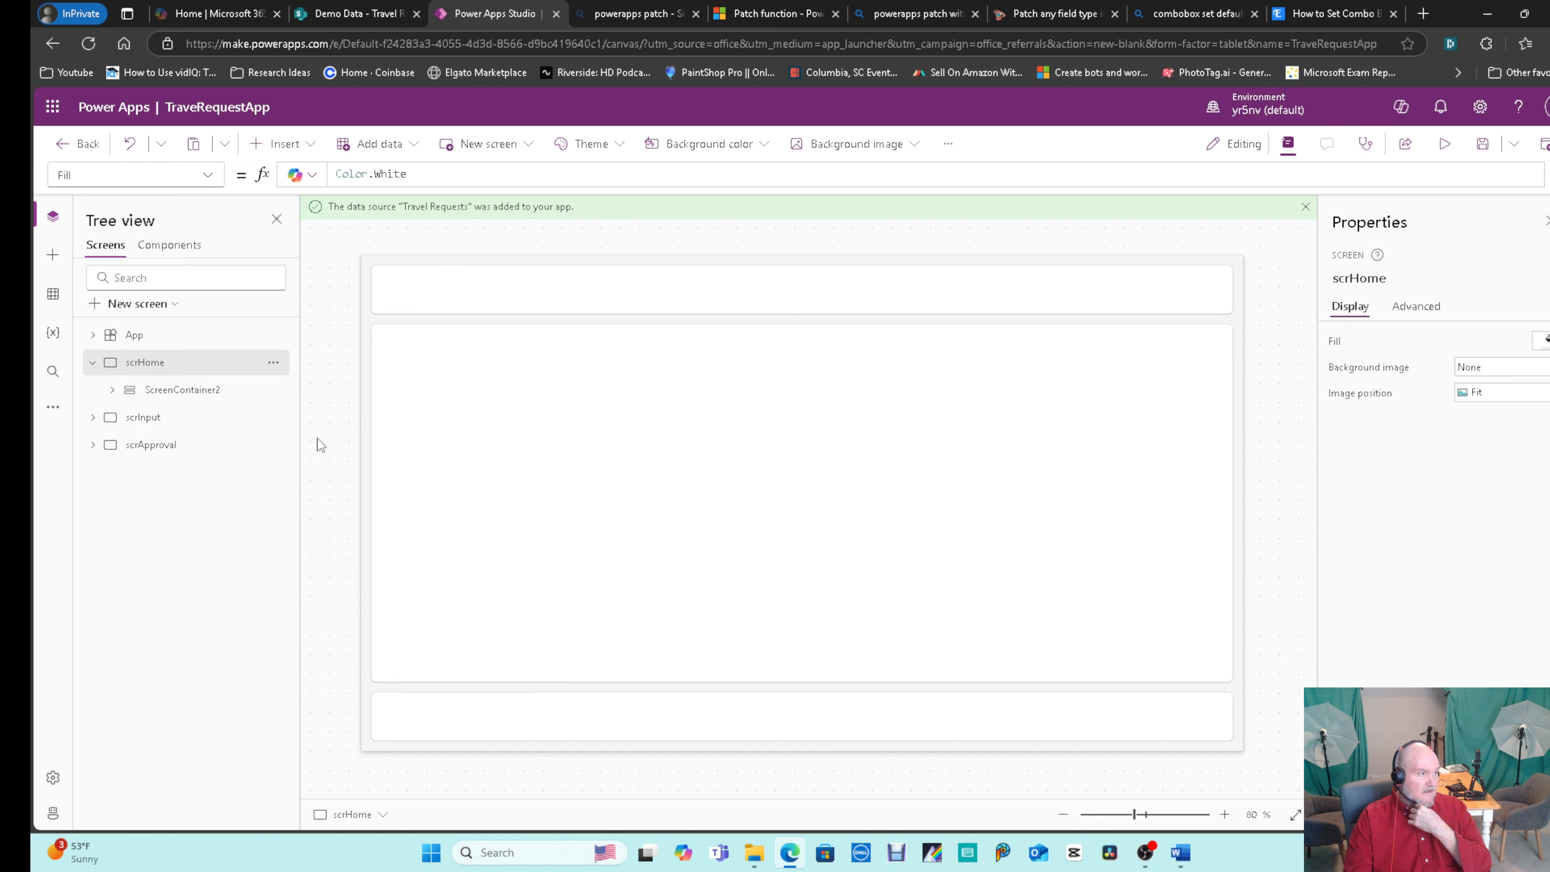
Insert a text label into the header container of scrHome and set its text to Home.
{"action": "left_click", "coordinate": [176, 398]}
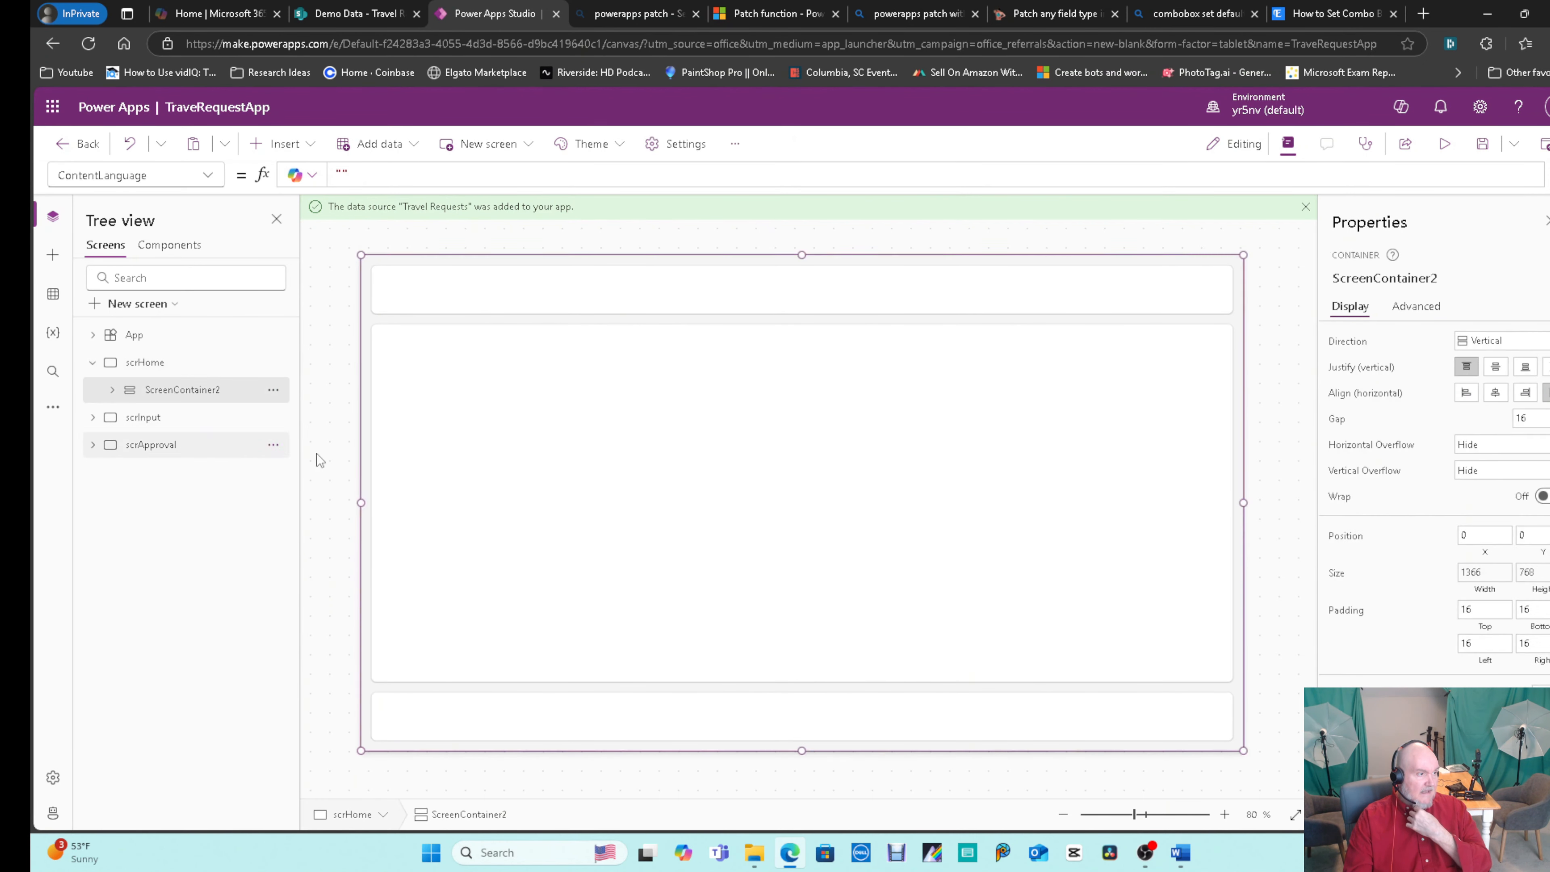
{"action": "left_click", "coordinate": [467, 433]}
{"action": "left_click", "coordinate": [721, 279]}
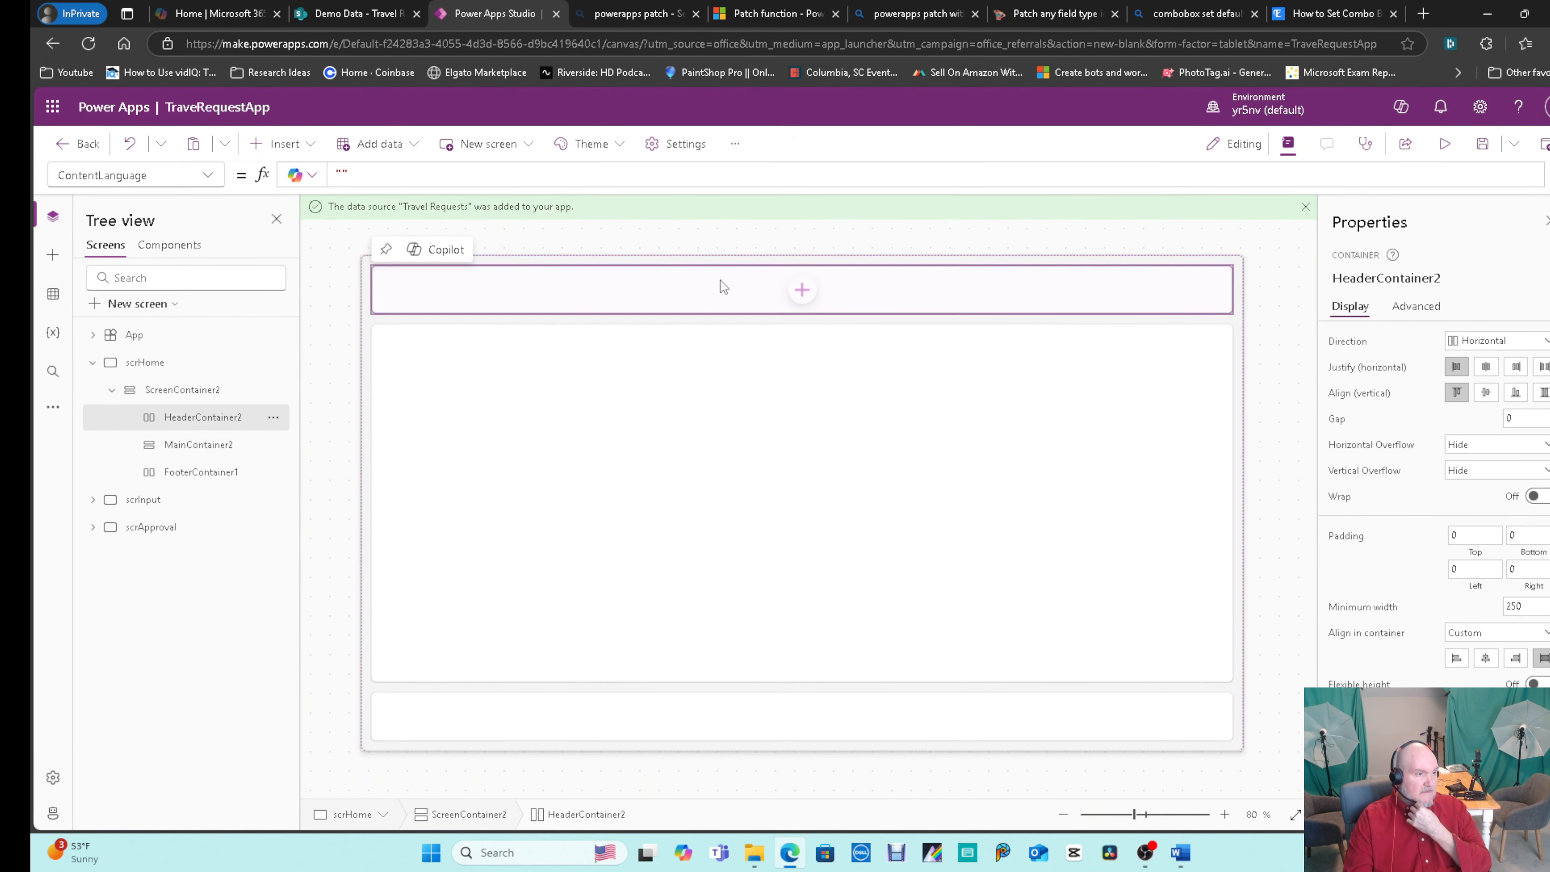
{"action": "left_click", "coordinate": [803, 290]}
{"action": "left_click", "coordinate": [891, 231]}
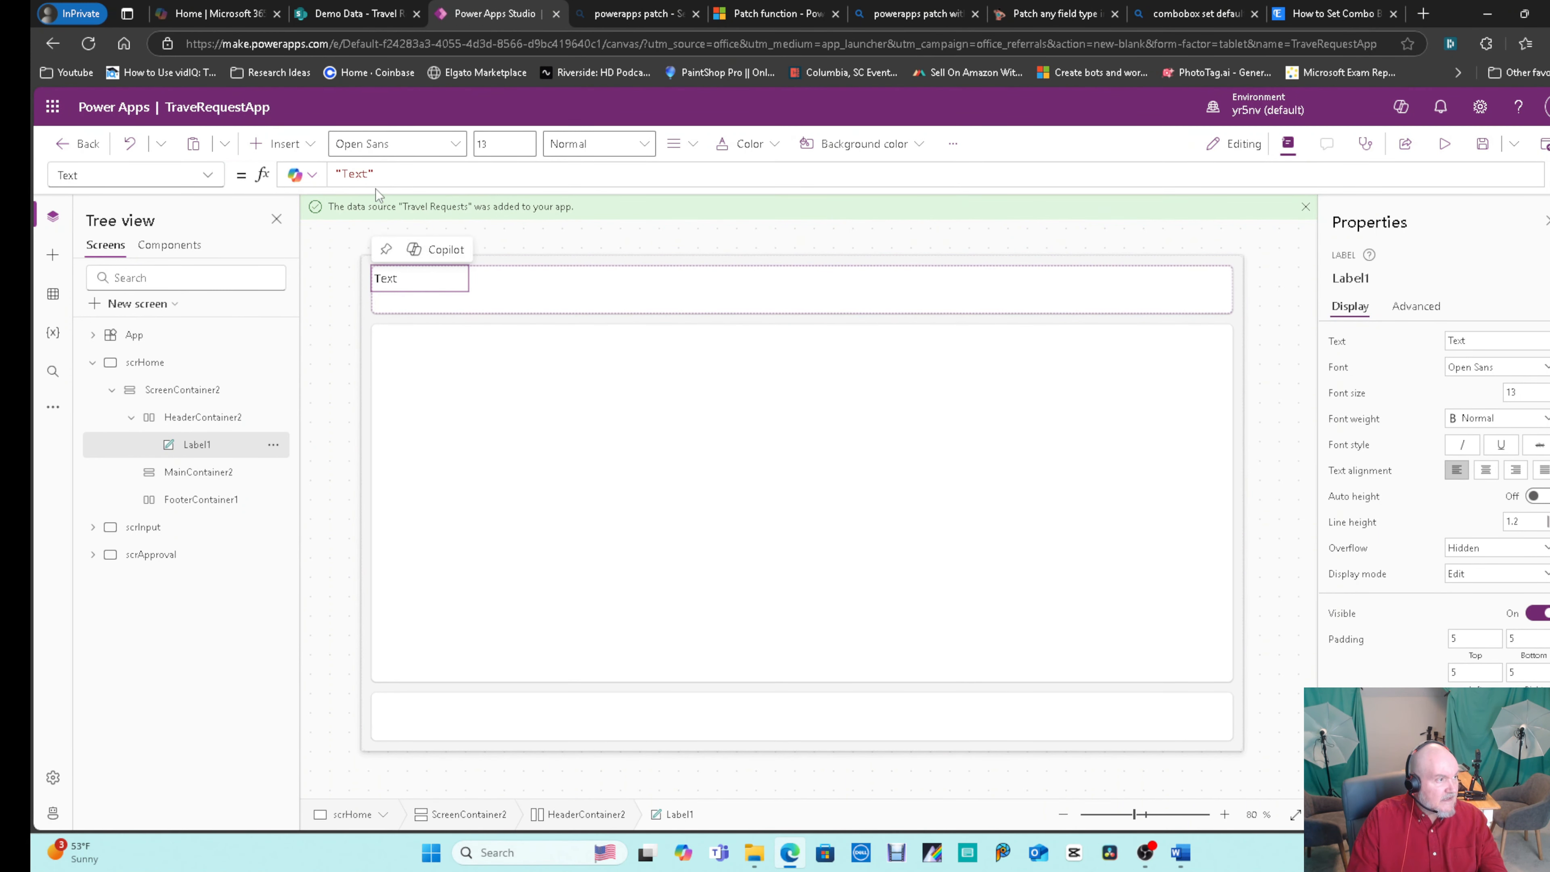
{"action": "double_click", "coordinate": [360, 175]}
{"action": "type", "text": "Home"}
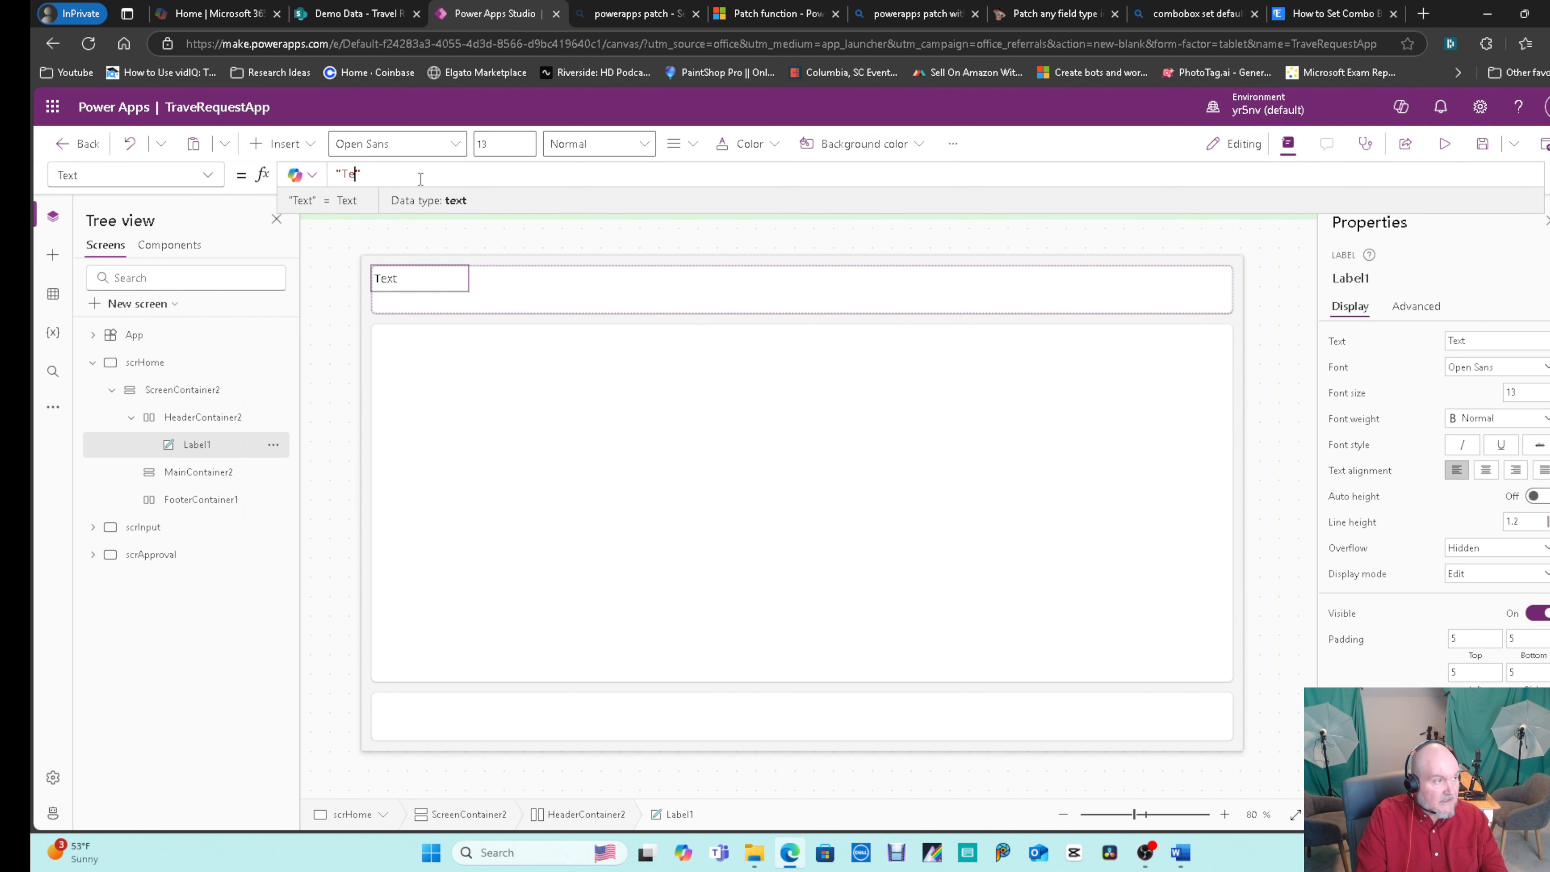
Insert two buttons into the main container of scrHome.
{"action": "left_click", "coordinate": [650, 372]}
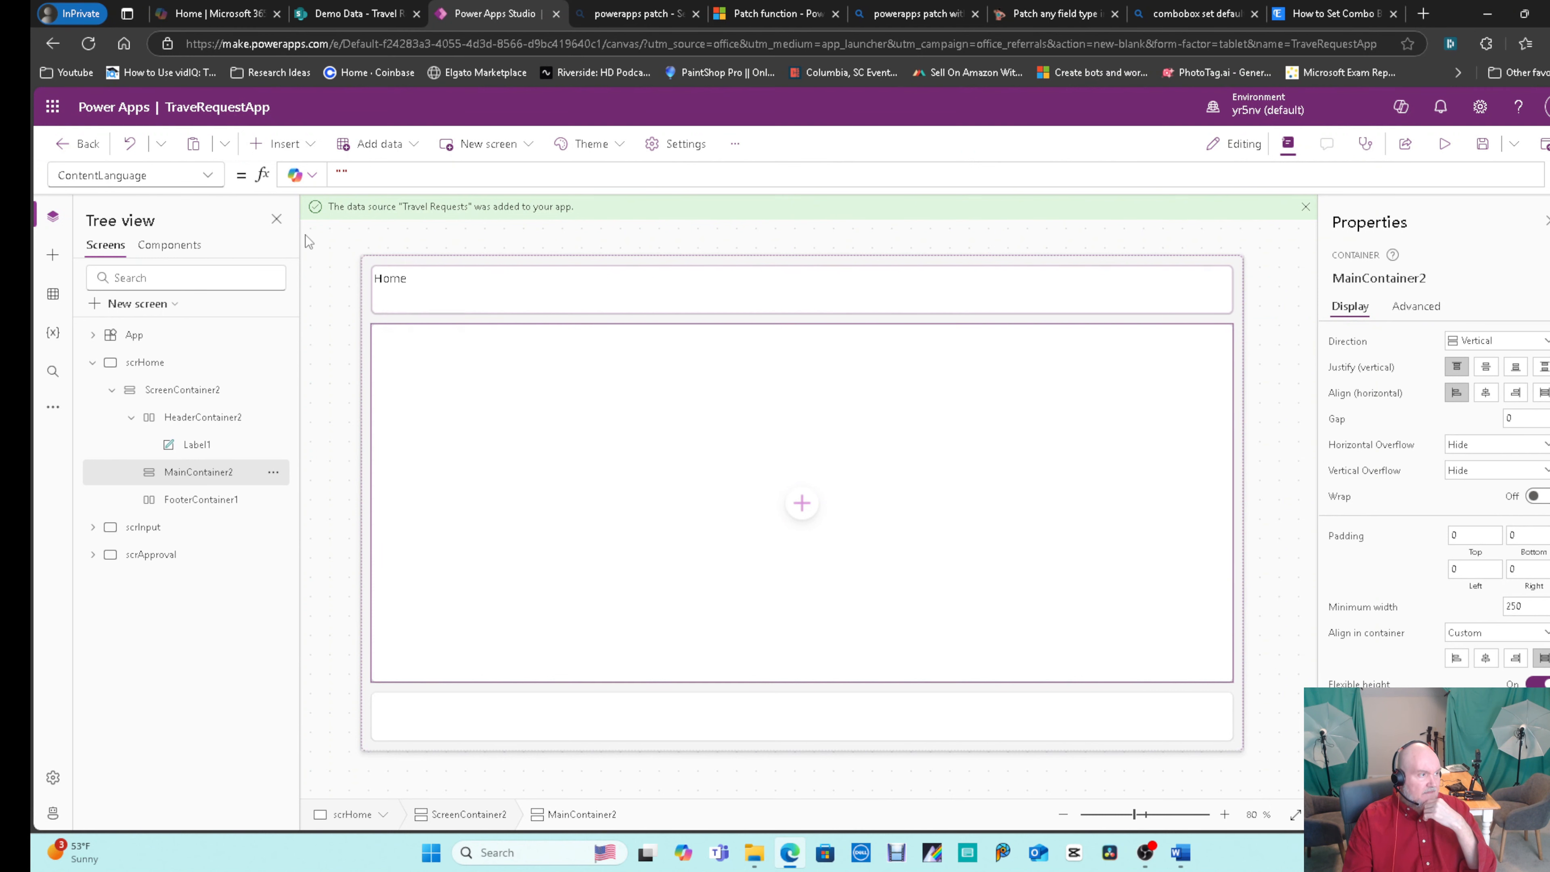
{"action": "left_click", "coordinate": [282, 146]}
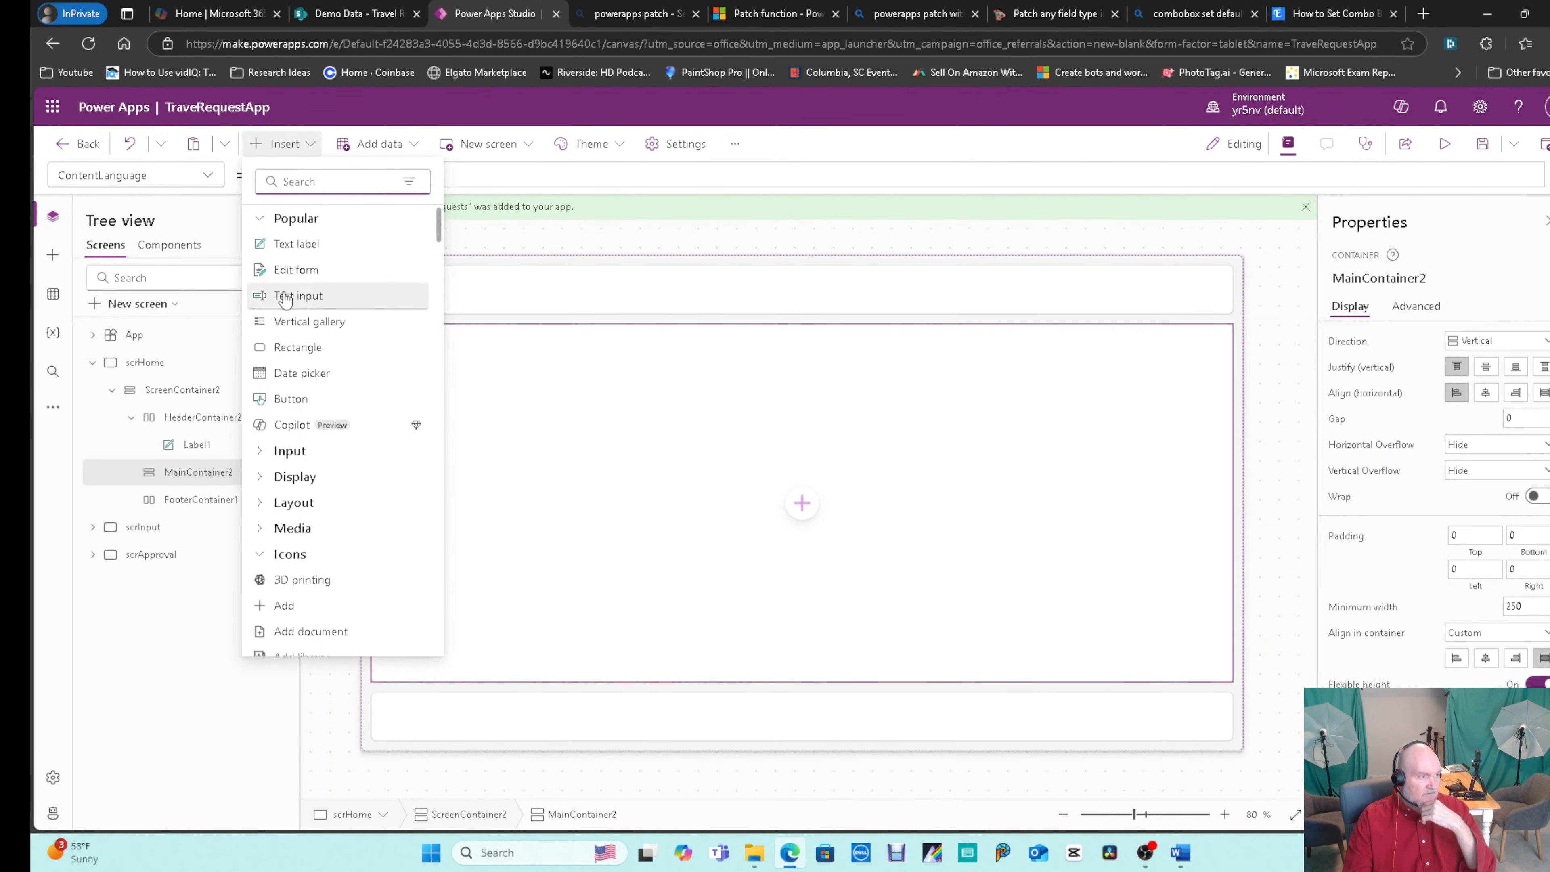
{"action": "left_click", "coordinate": [309, 401]}
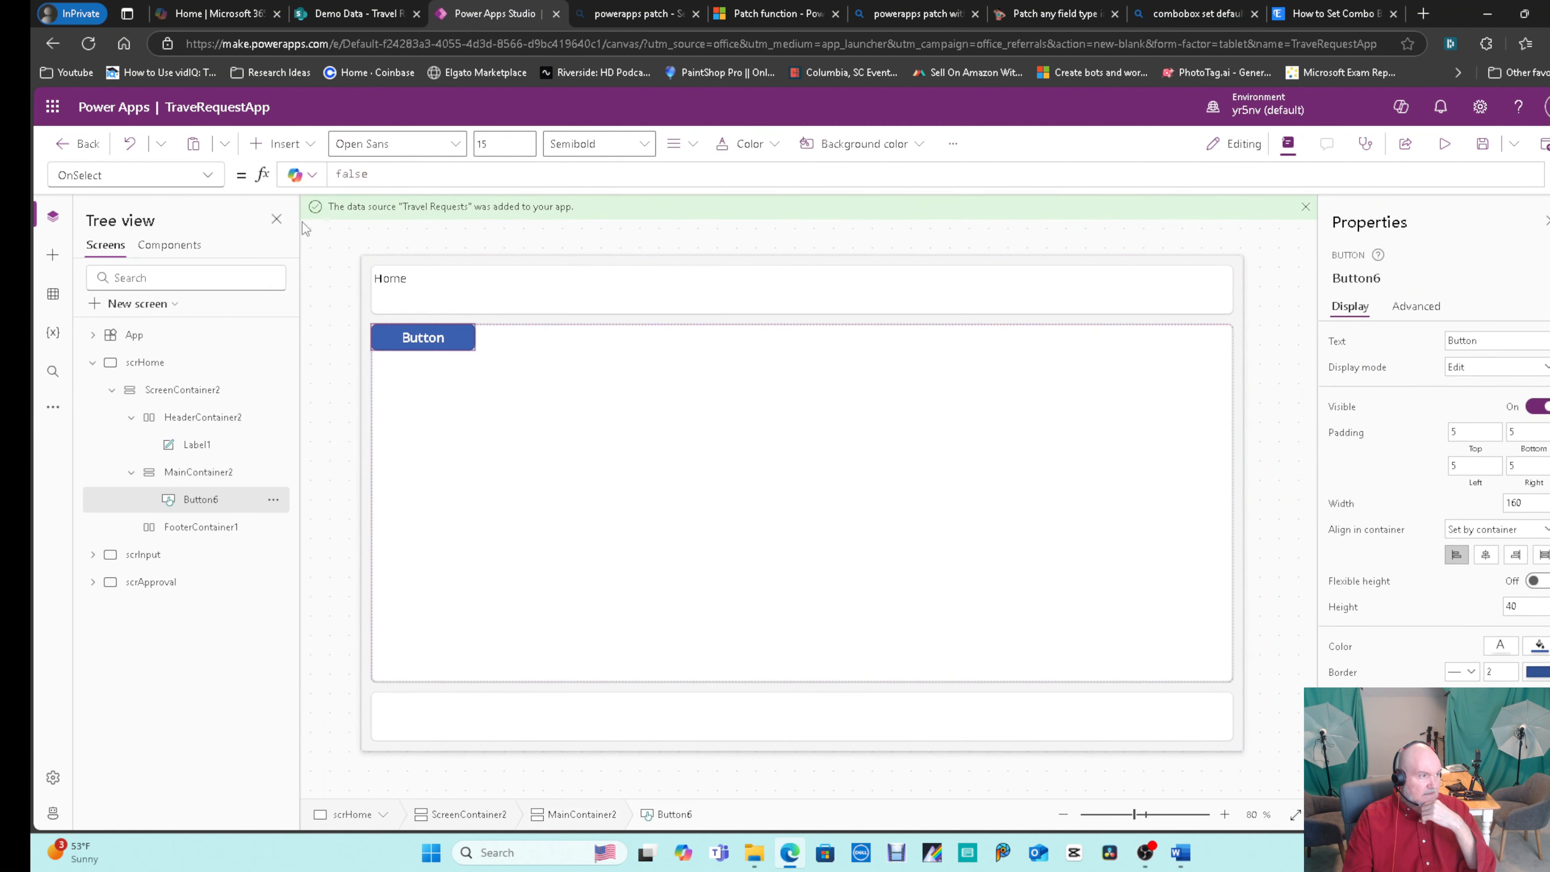
{"action": "left_click", "coordinate": [281, 144]}
{"action": "left_click", "coordinate": [301, 402]}
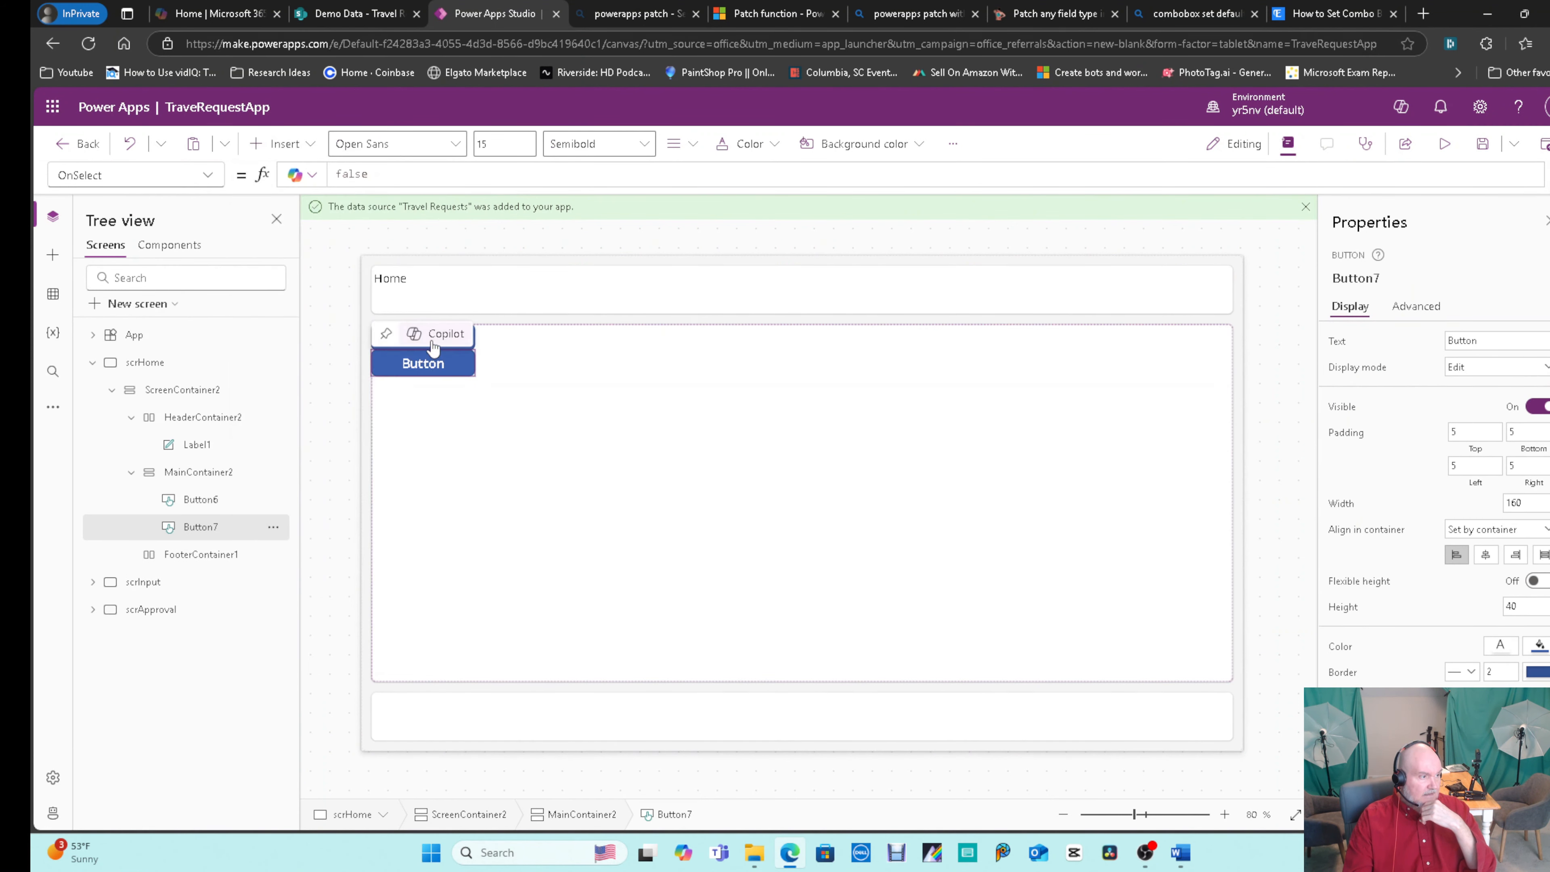
Set the upper button's text to Input and rename the control as btnInput.
{"action": "left_click", "coordinate": [535, 334]}
{"action": "left_click", "coordinate": [440, 338]}
{"action": "left_click_drag", "start_coordinate": [1480, 341], "coordinate": [1416, 344]}
{"action": "type", "text": "Inp"}
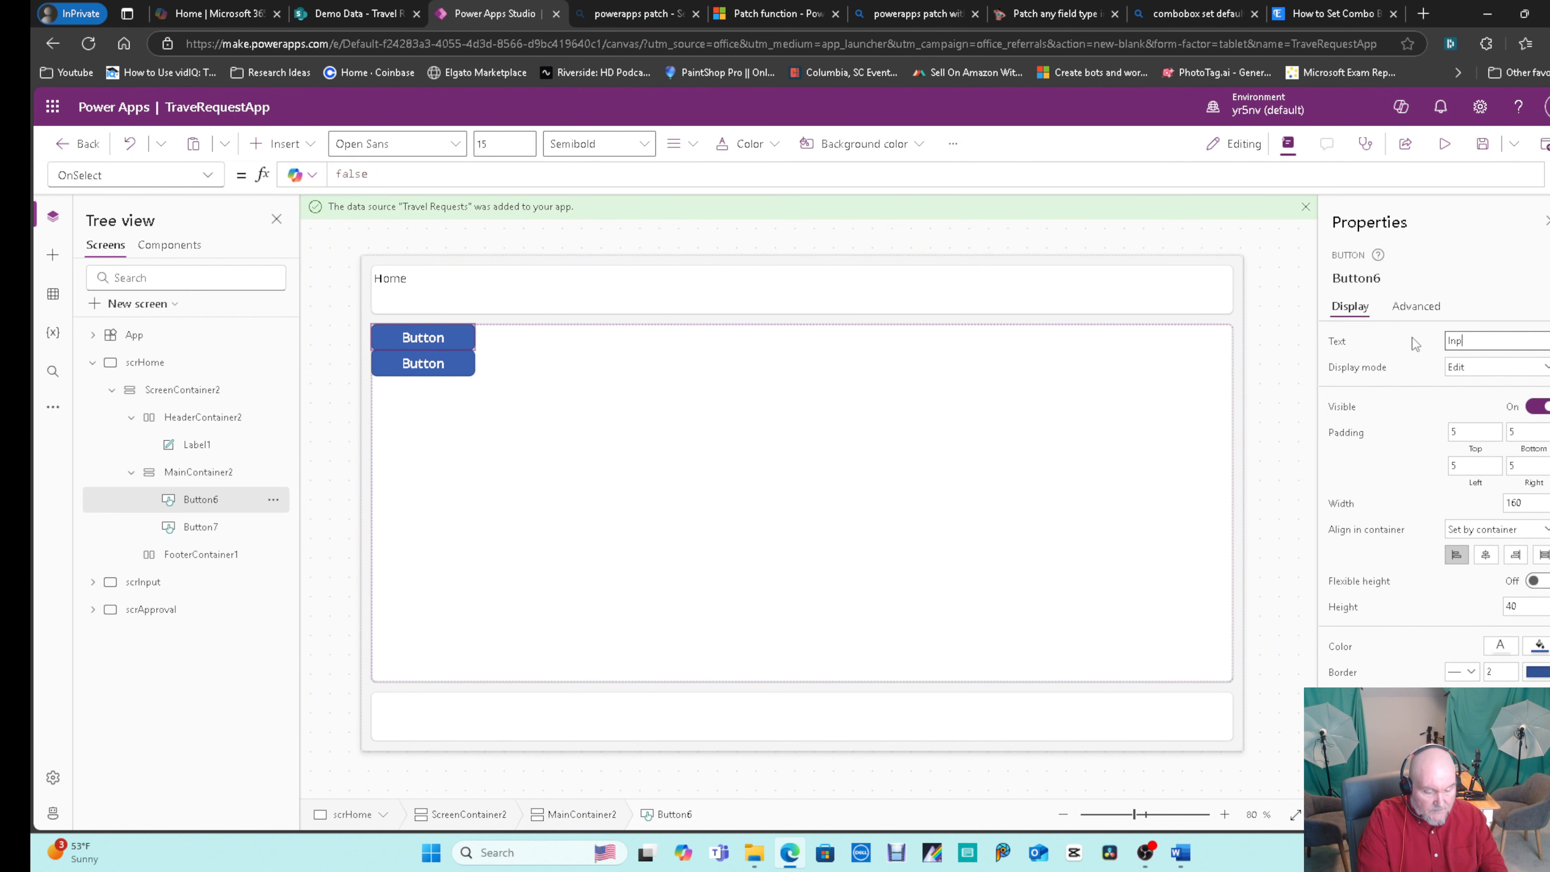
{"action": "type", "text": "ut"}
{"action": "left_click", "coordinate": [1417, 274]}
{"action": "type", "text": "btnInpu"}
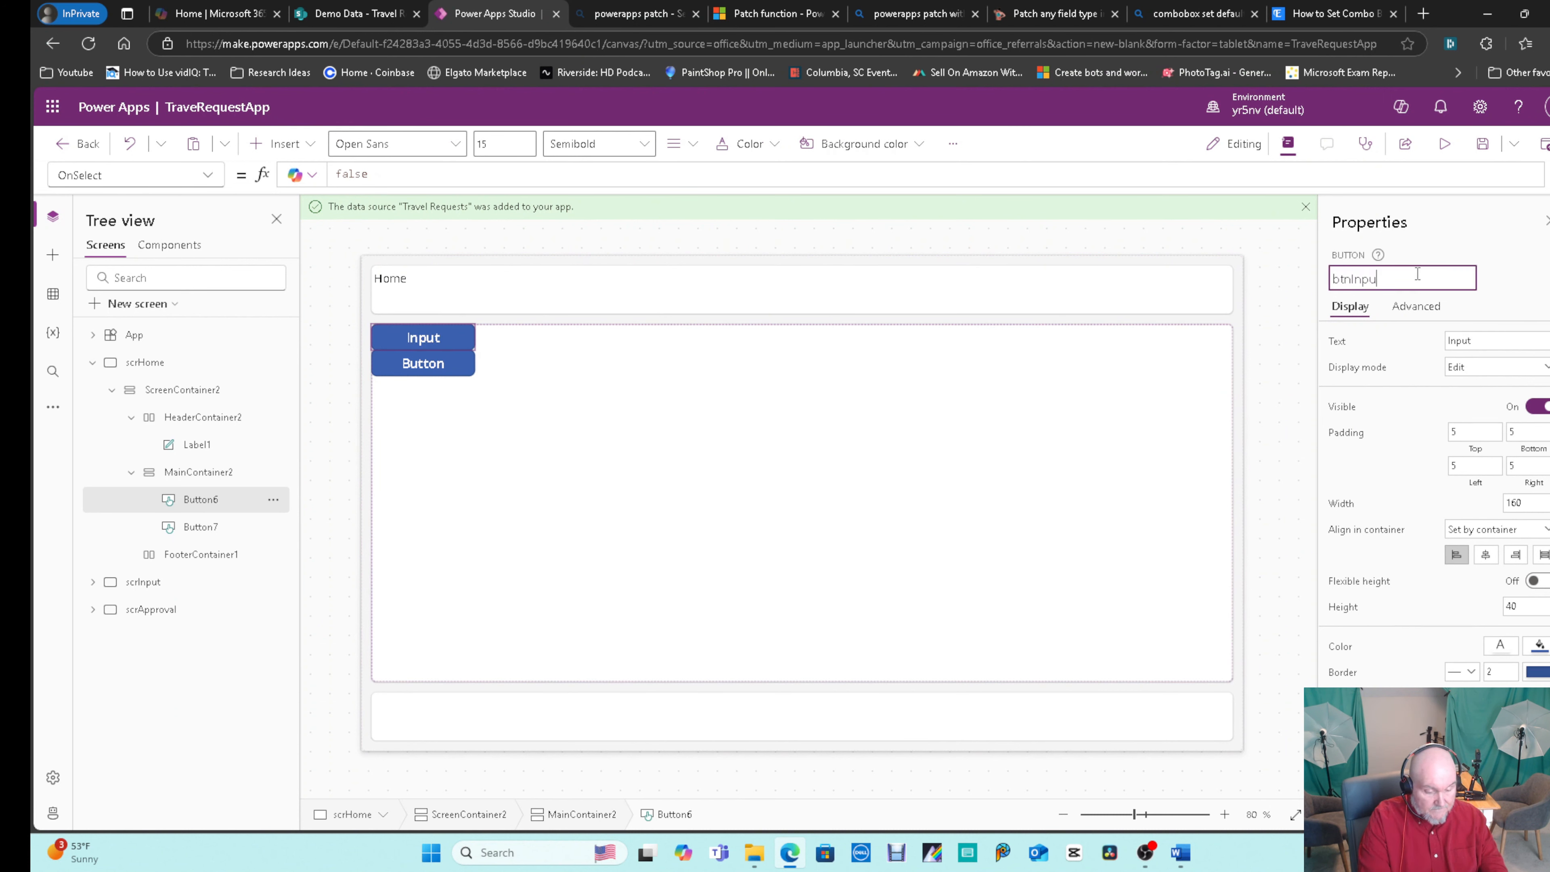
{"action": "type", "text": "t"}
{"action": "key", "text": "Return"}
Rename the lower button in the main container as btnApproval.
{"action": "left_click", "coordinate": [435, 363]}
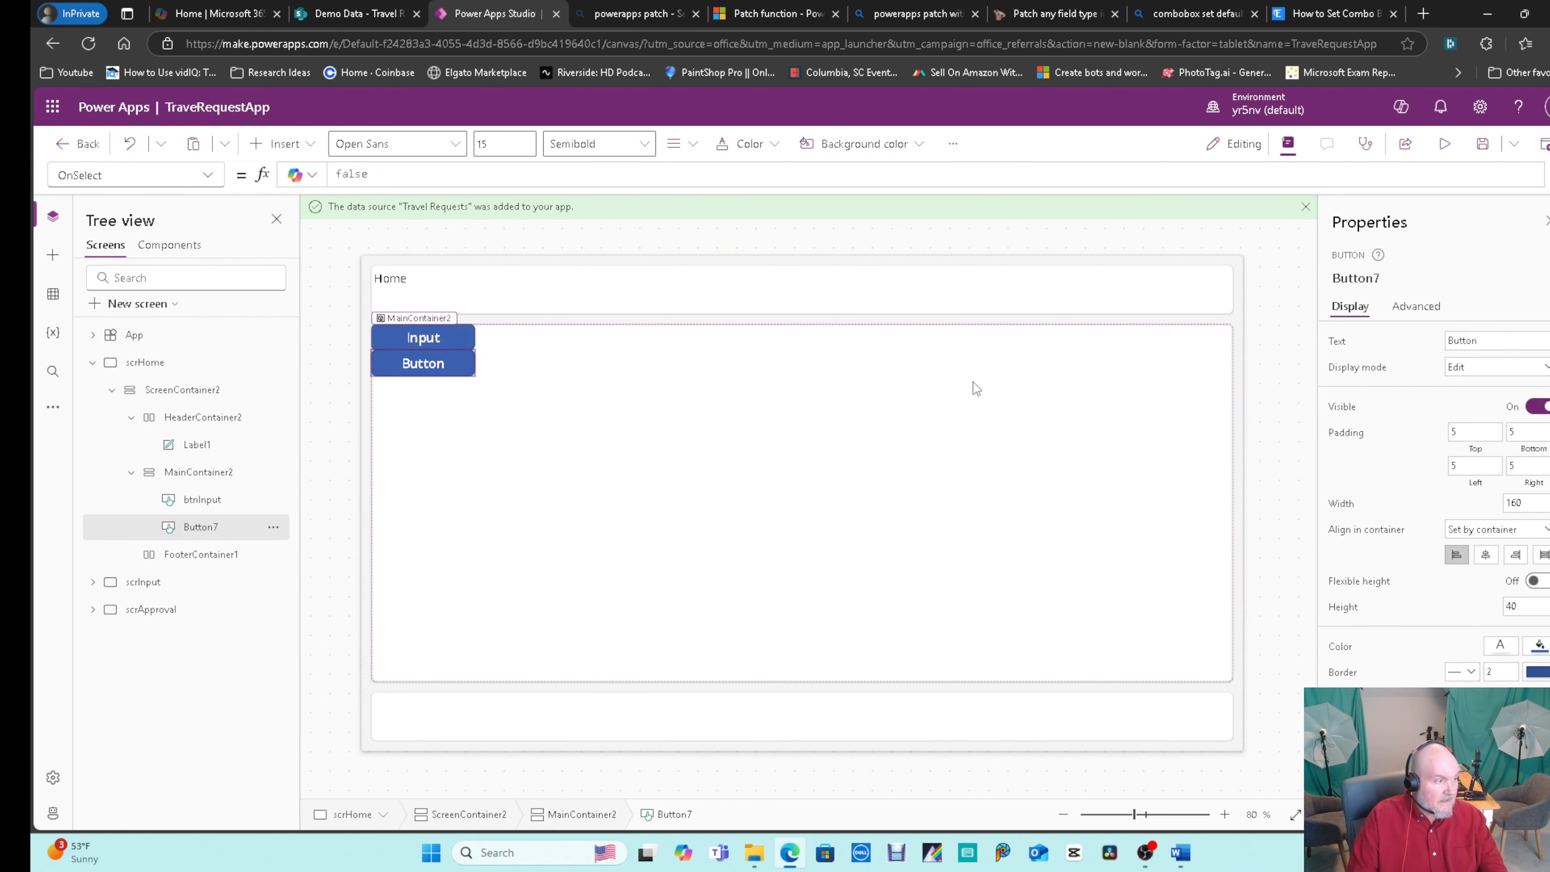
{"action": "left_click", "coordinate": [1380, 278]}
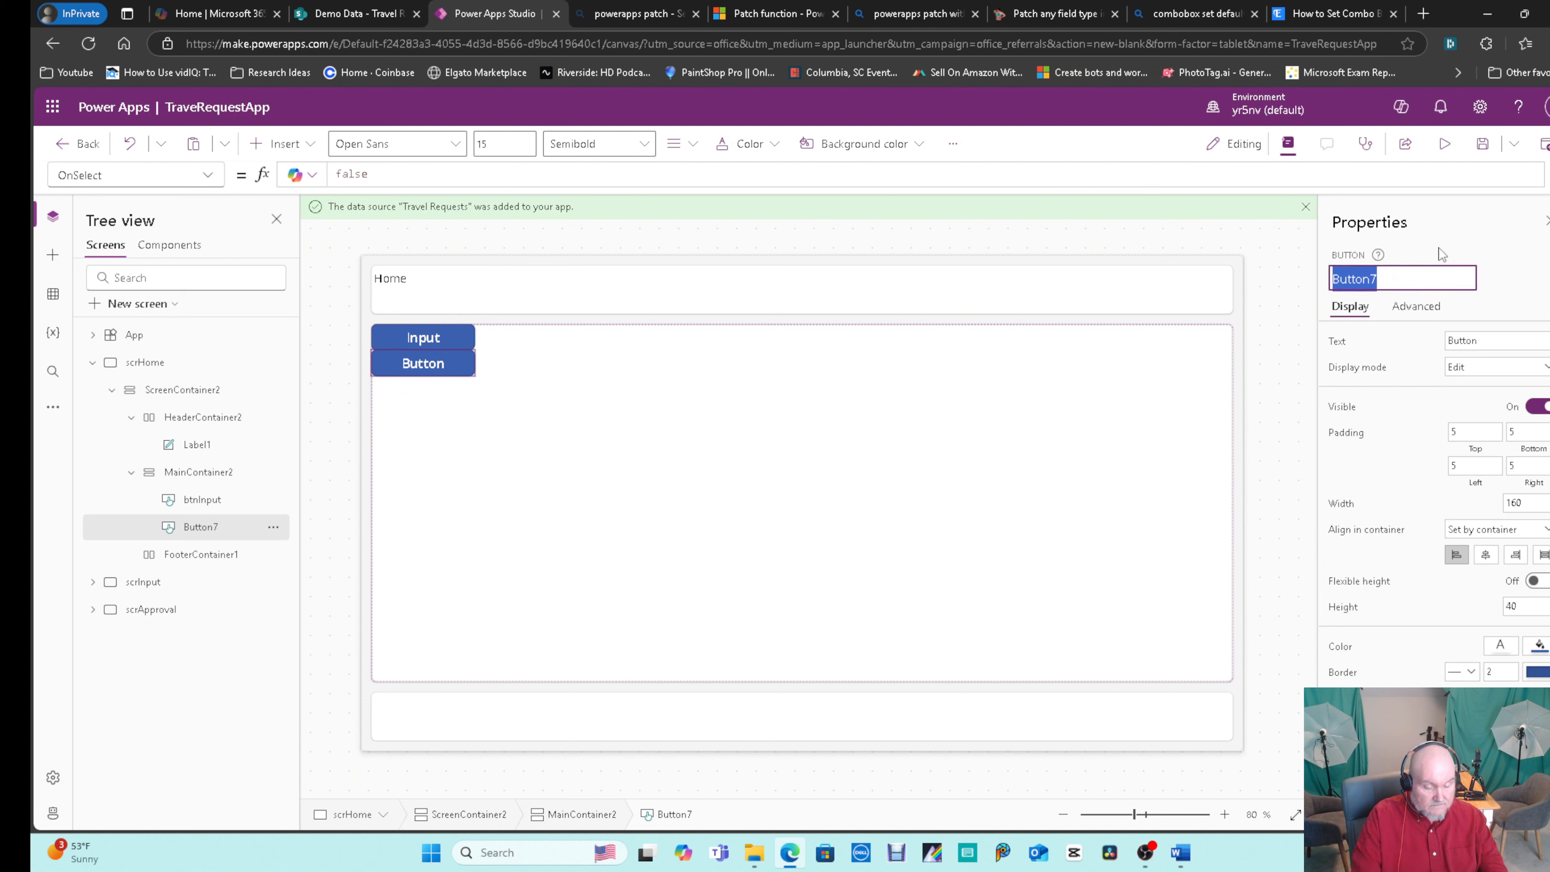
{"action": "type", "text": "btnA"}
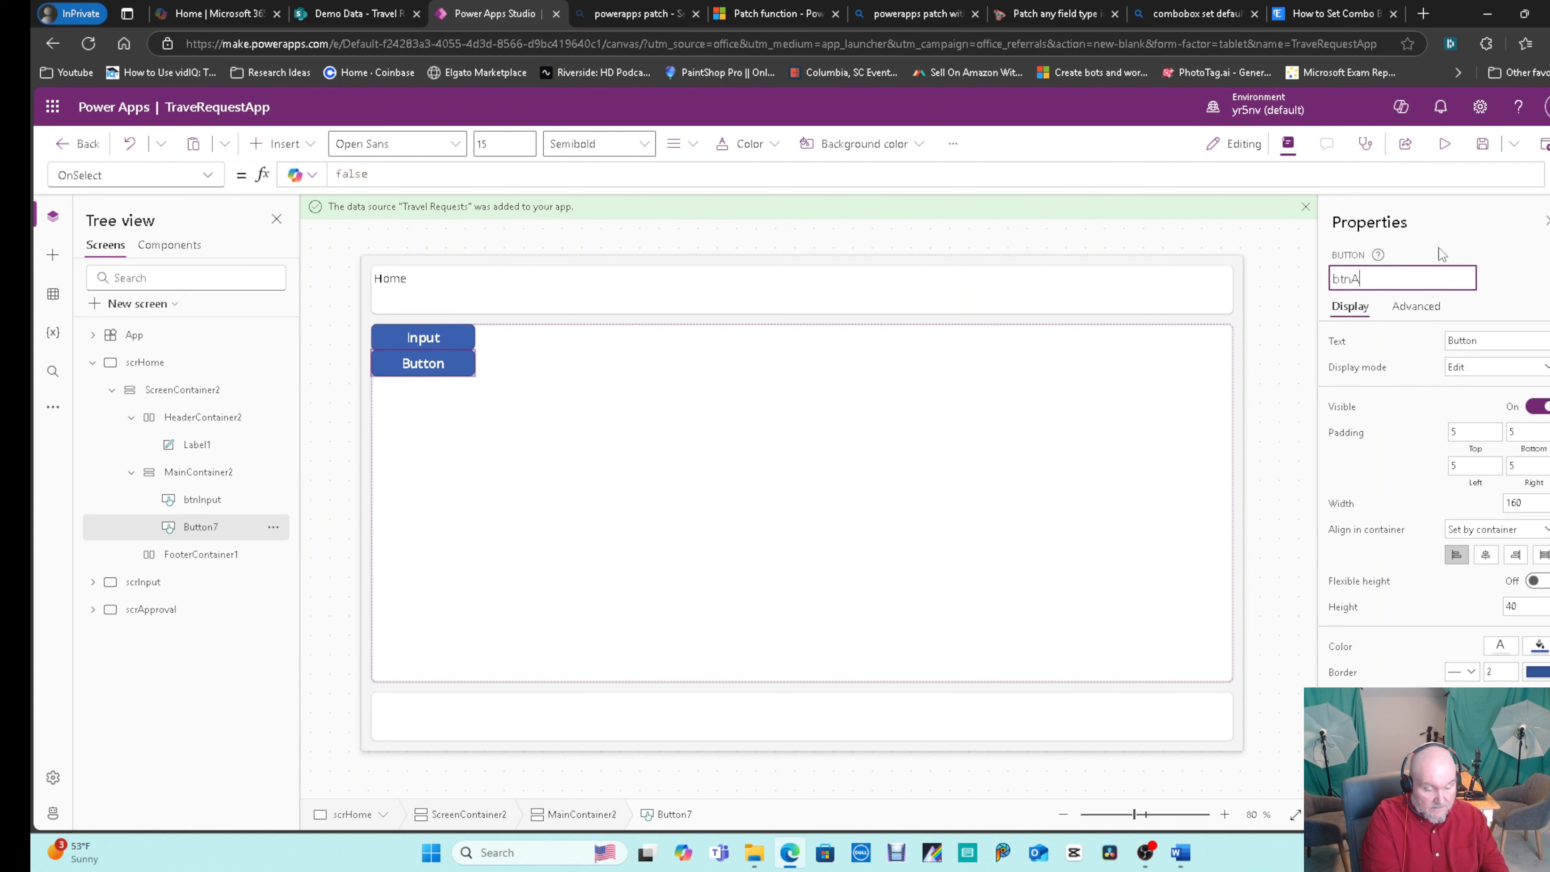
{"action": "type", "text": "pproval"}
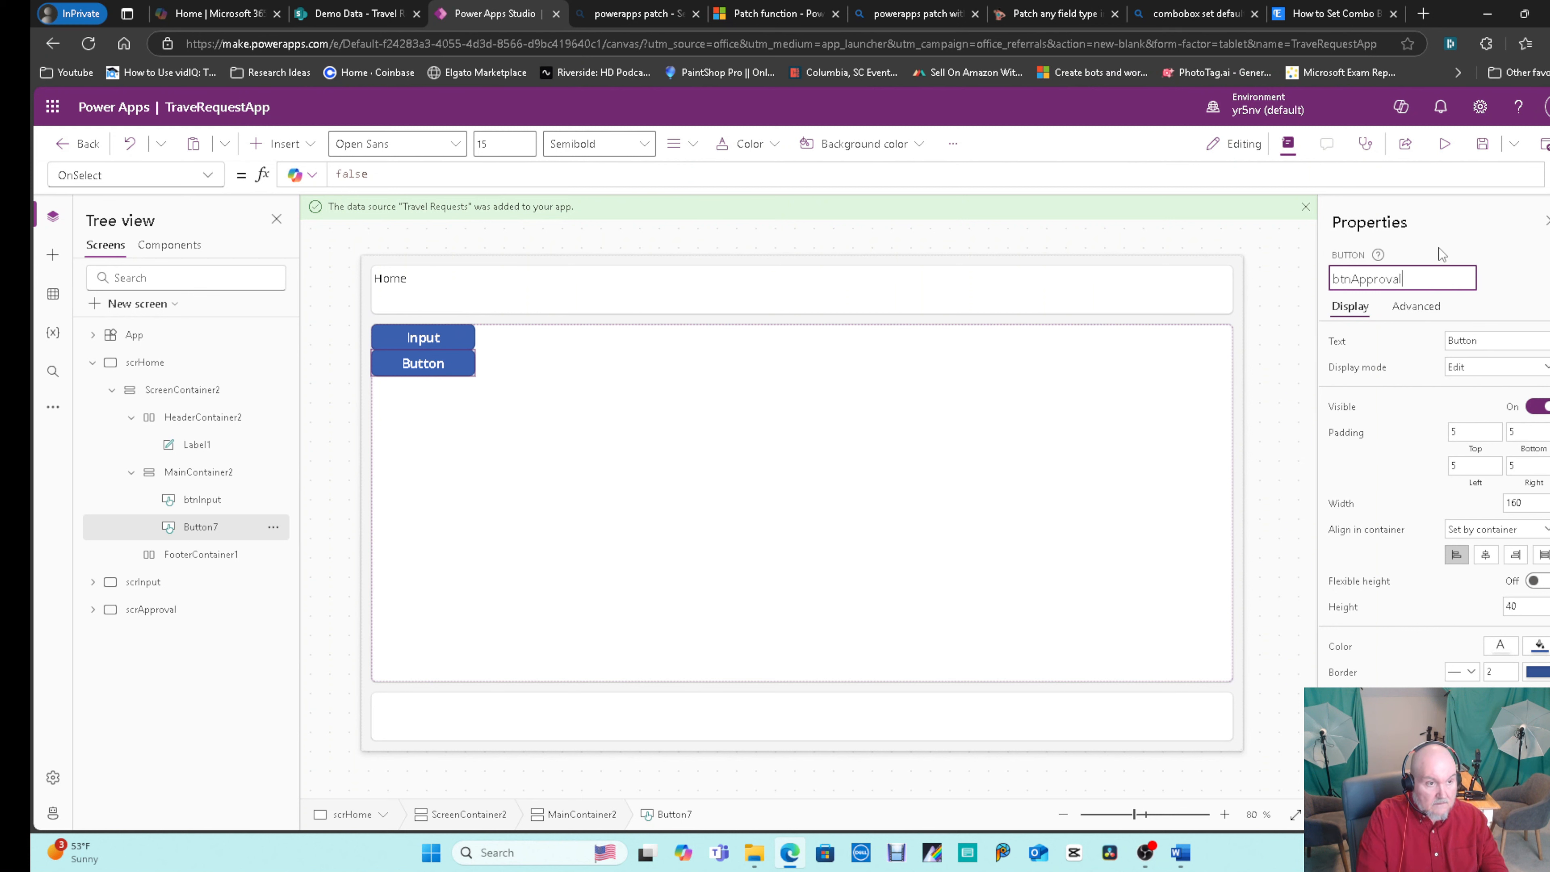
{"action": "key", "text": "Return"}
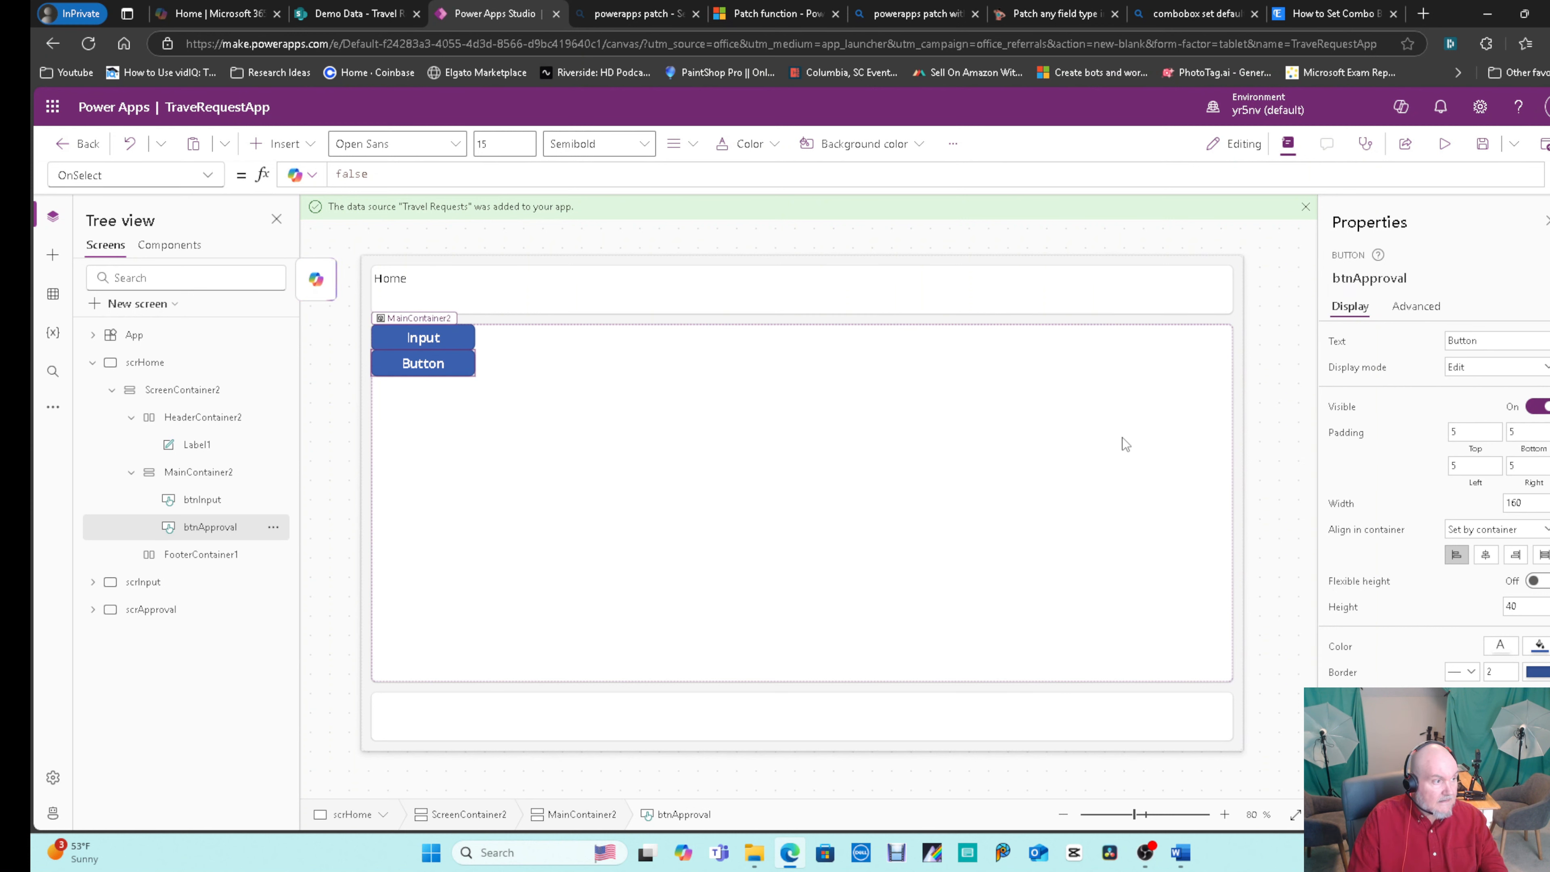
Replace btnInput's OnSelect formula with a Navigate call to scrInput using ScreenTransition.Fade.
{"action": "left_click", "coordinate": [449, 338]}
{"action": "double_click", "coordinate": [346, 175]}
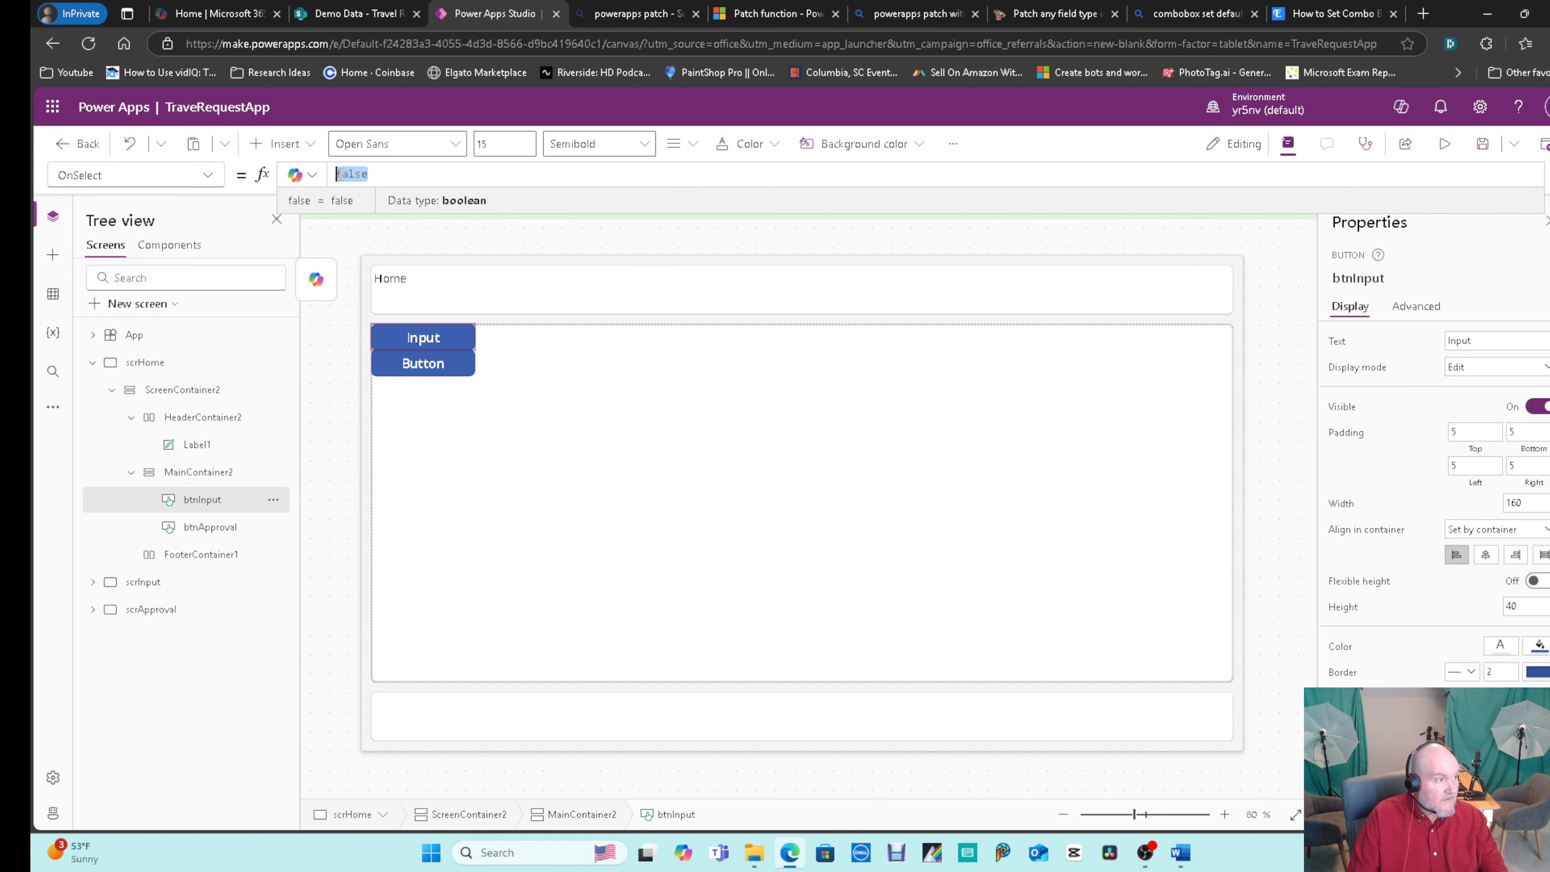
{"action": "key", "text": "BackSpace"}
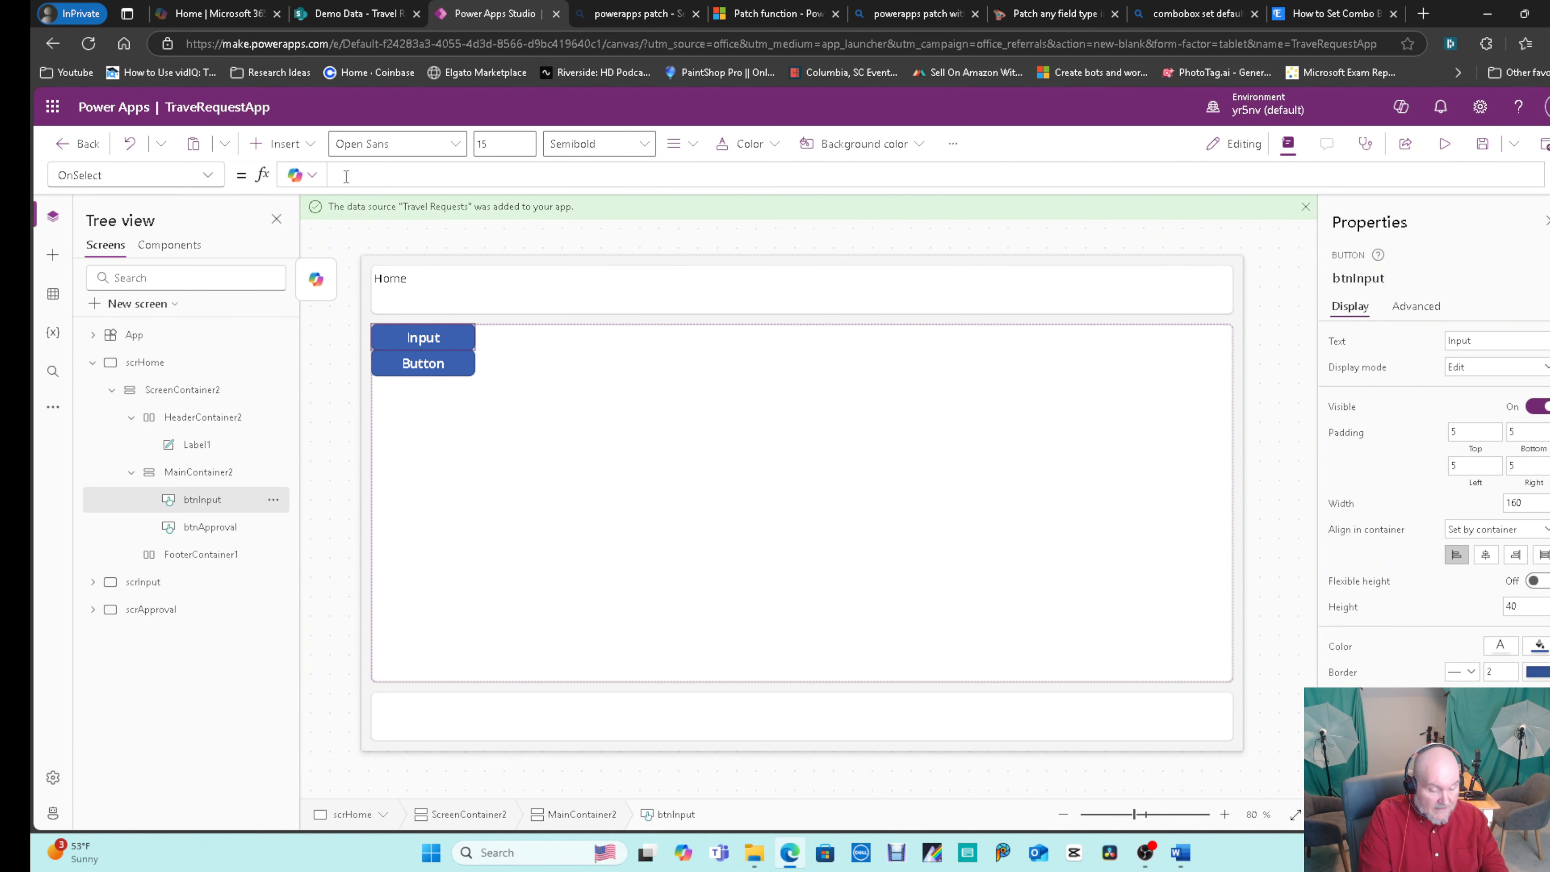
{"action": "type", "text": "Navigate(("}
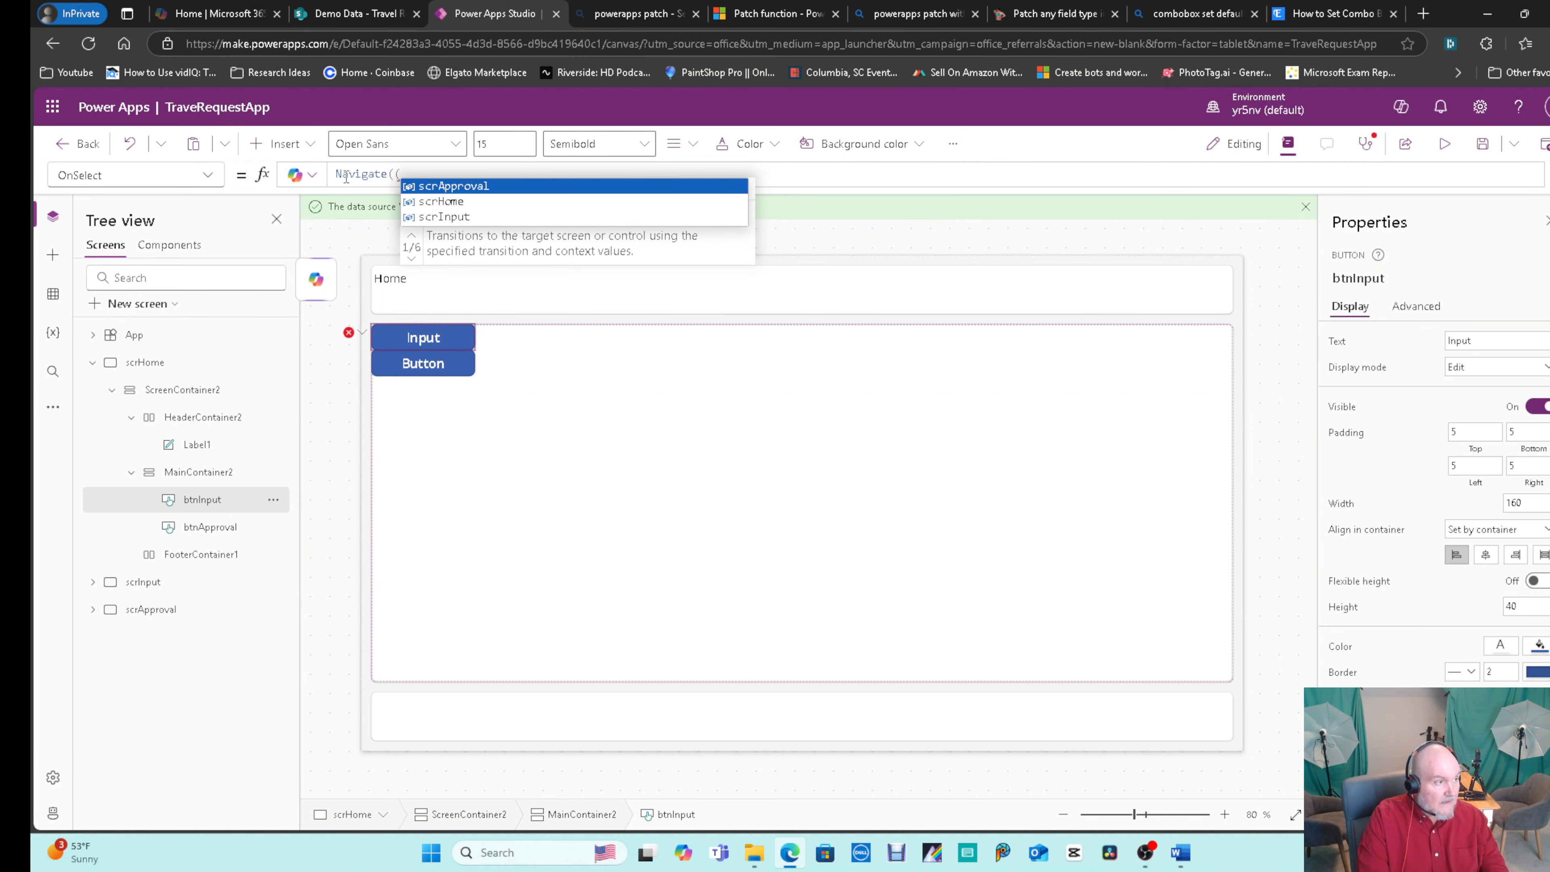
{"action": "type", "text": "scrInput,ScreenTransition.Fade)"}
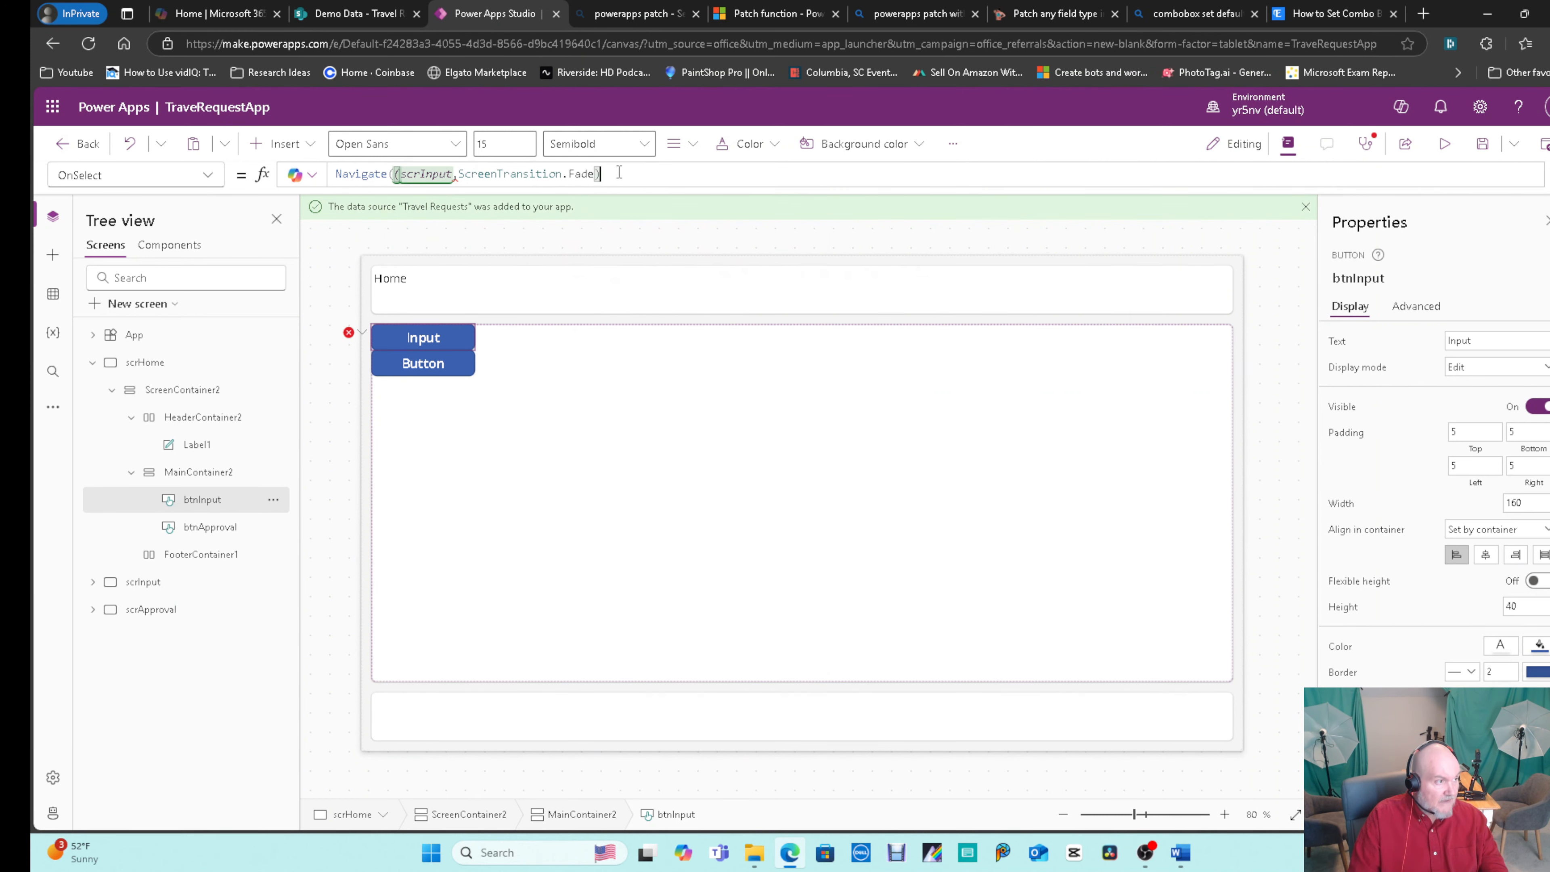
Add the context record {buttontext:"New"} to btnInput's Navigate formula and close the parenthesis after scrInput.
{"action": "key", "text": "Left"}
{"action": "type", "text": ",{buttontext:"}
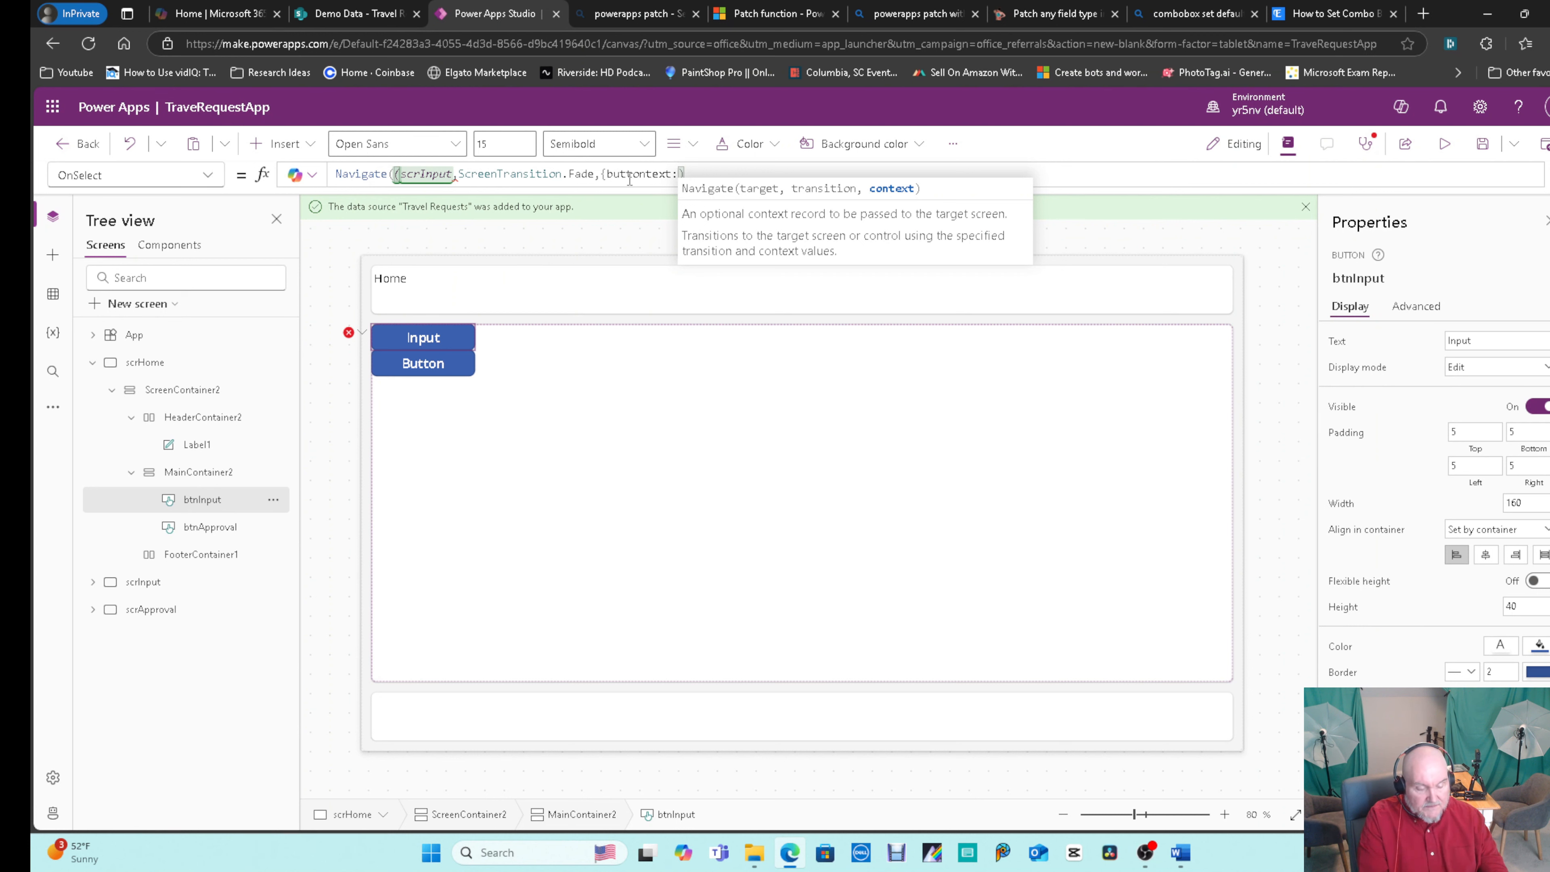
{"action": "type", "text": "New"}
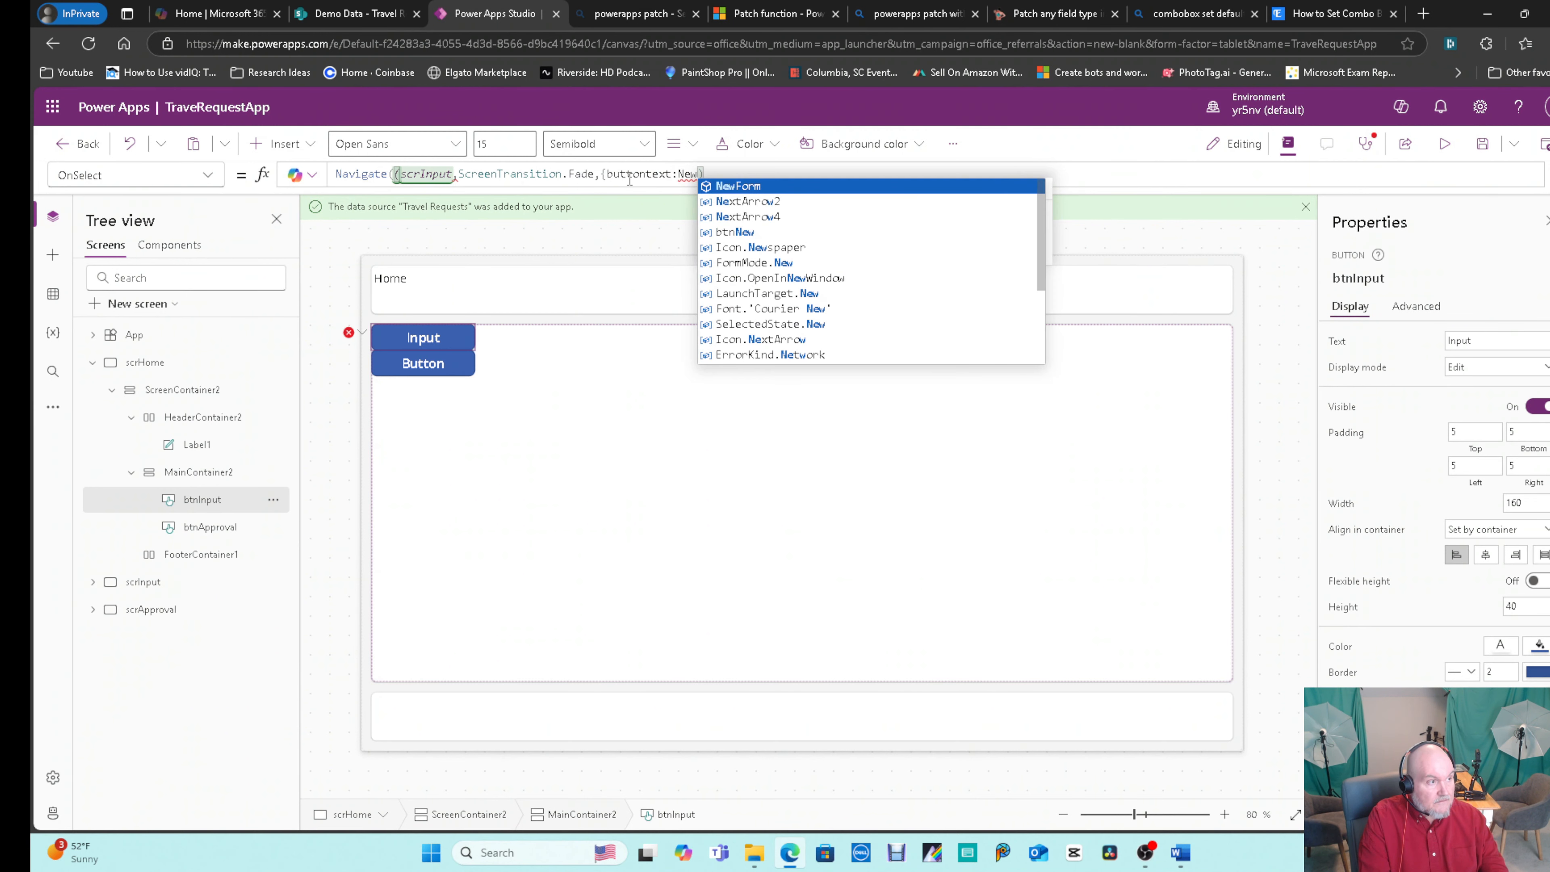
{"action": "key", "text": "BackSpace"}
{"action": "key", "text": "BackSpace"}
{"action": "key", "text": "BackSpace"}
{"action": "type", "text": "\"New\""}
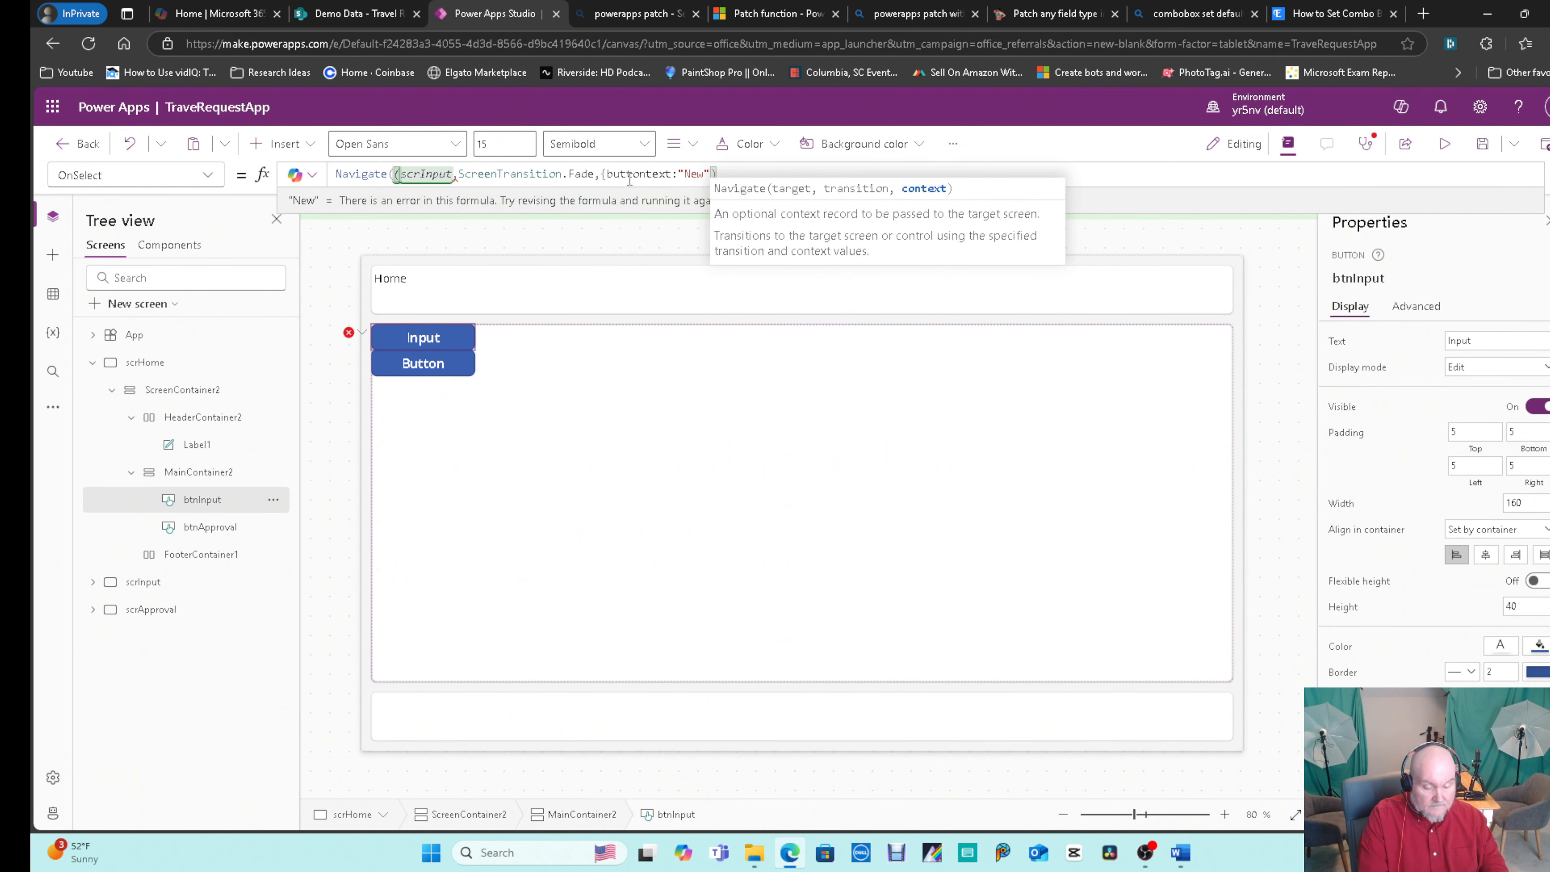
{"action": "type", "text": "}"}
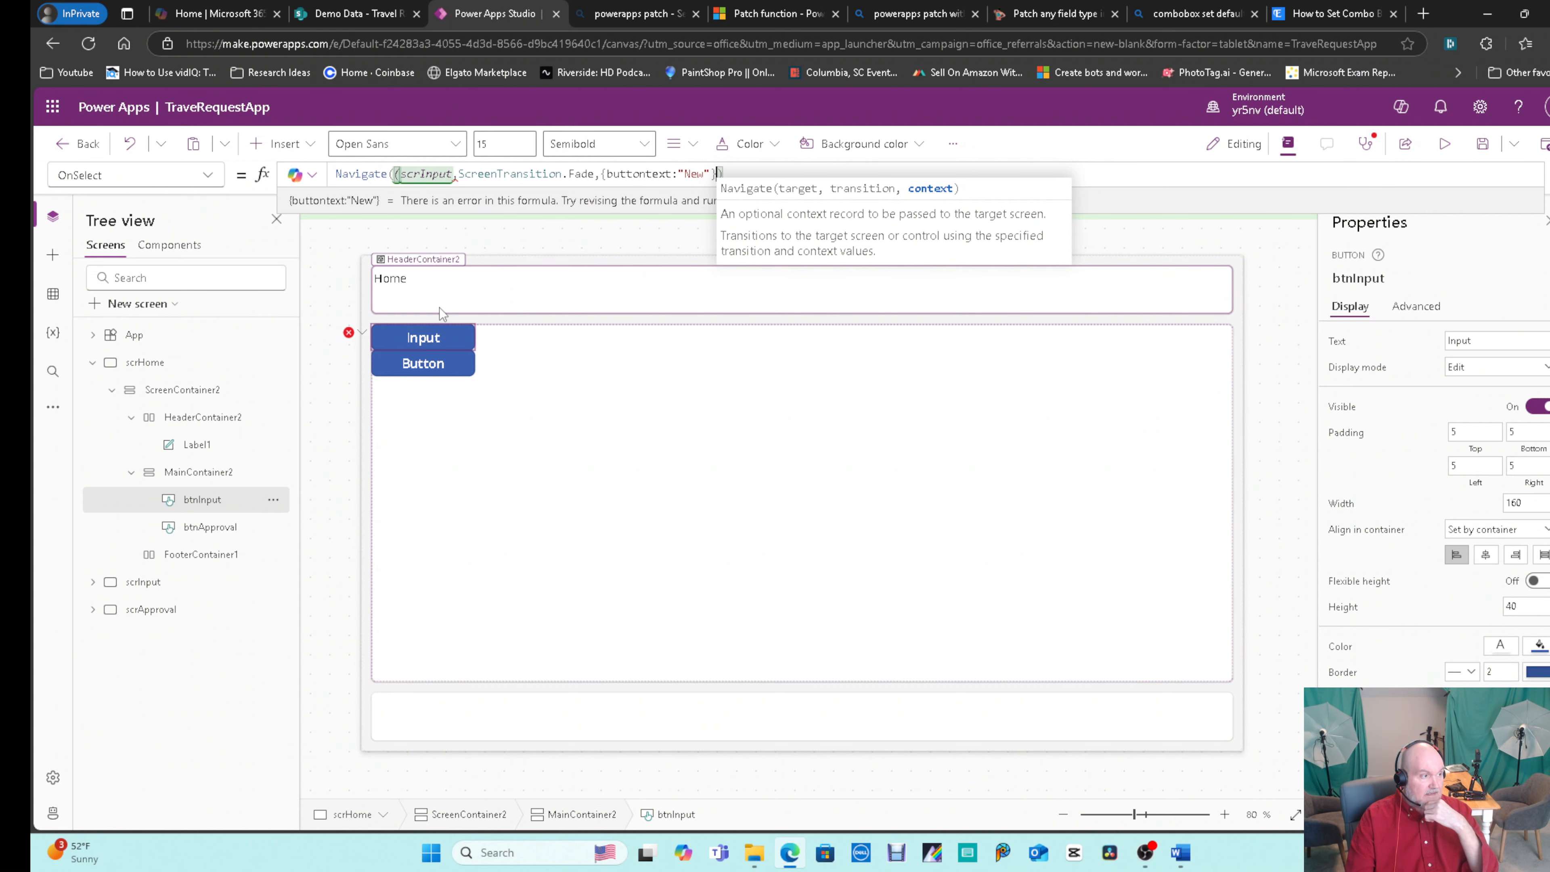
{"action": "left_click", "coordinate": [455, 174]}
{"action": "type", "text": ")"}
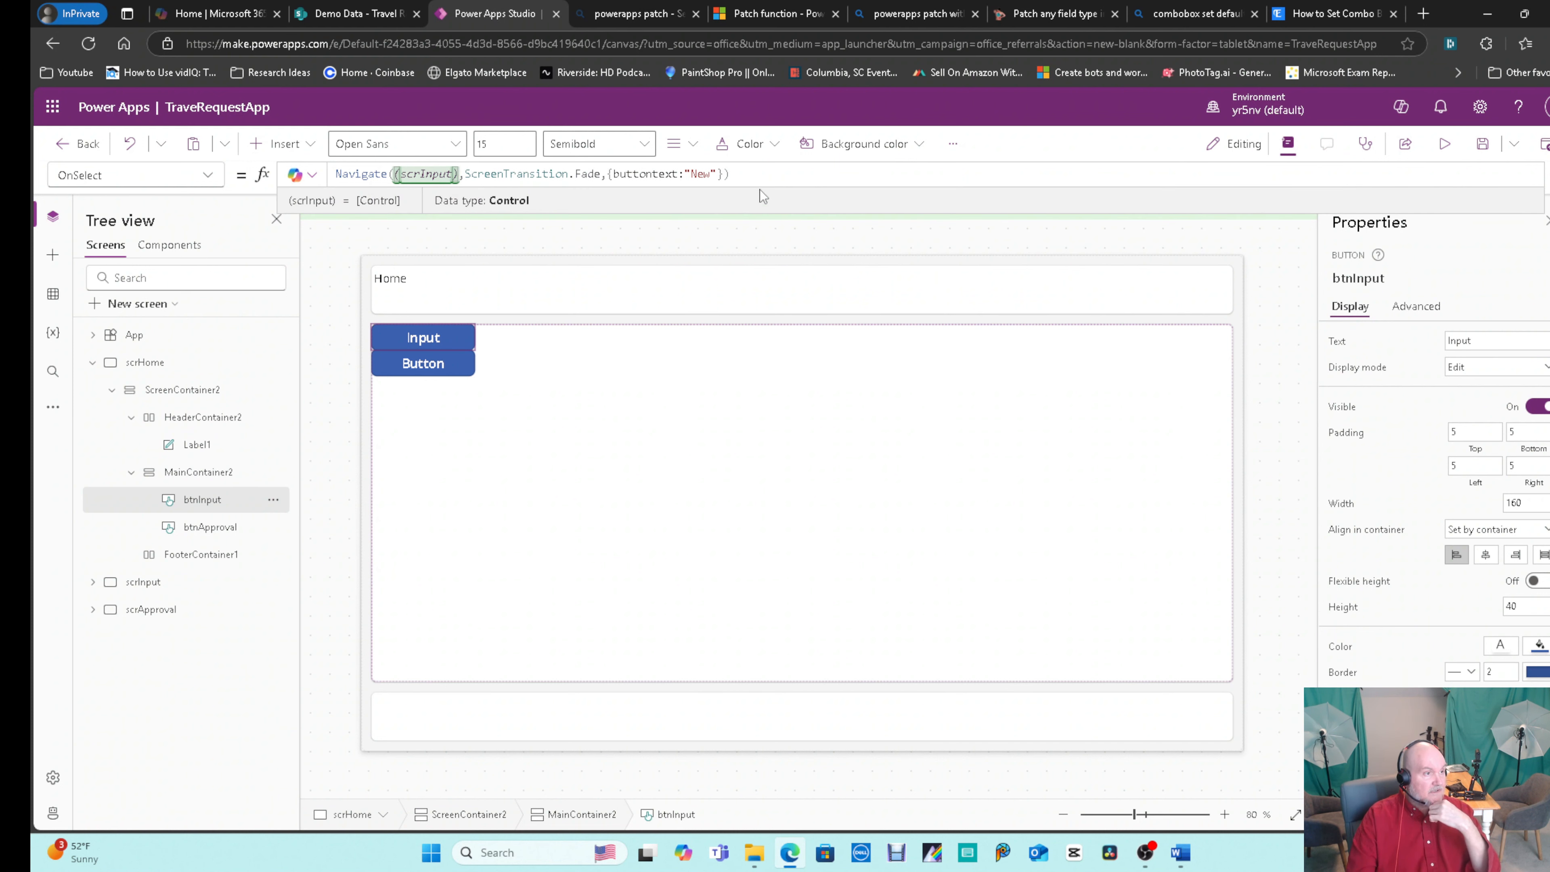
{"action": "left_click", "coordinate": [732, 174]}
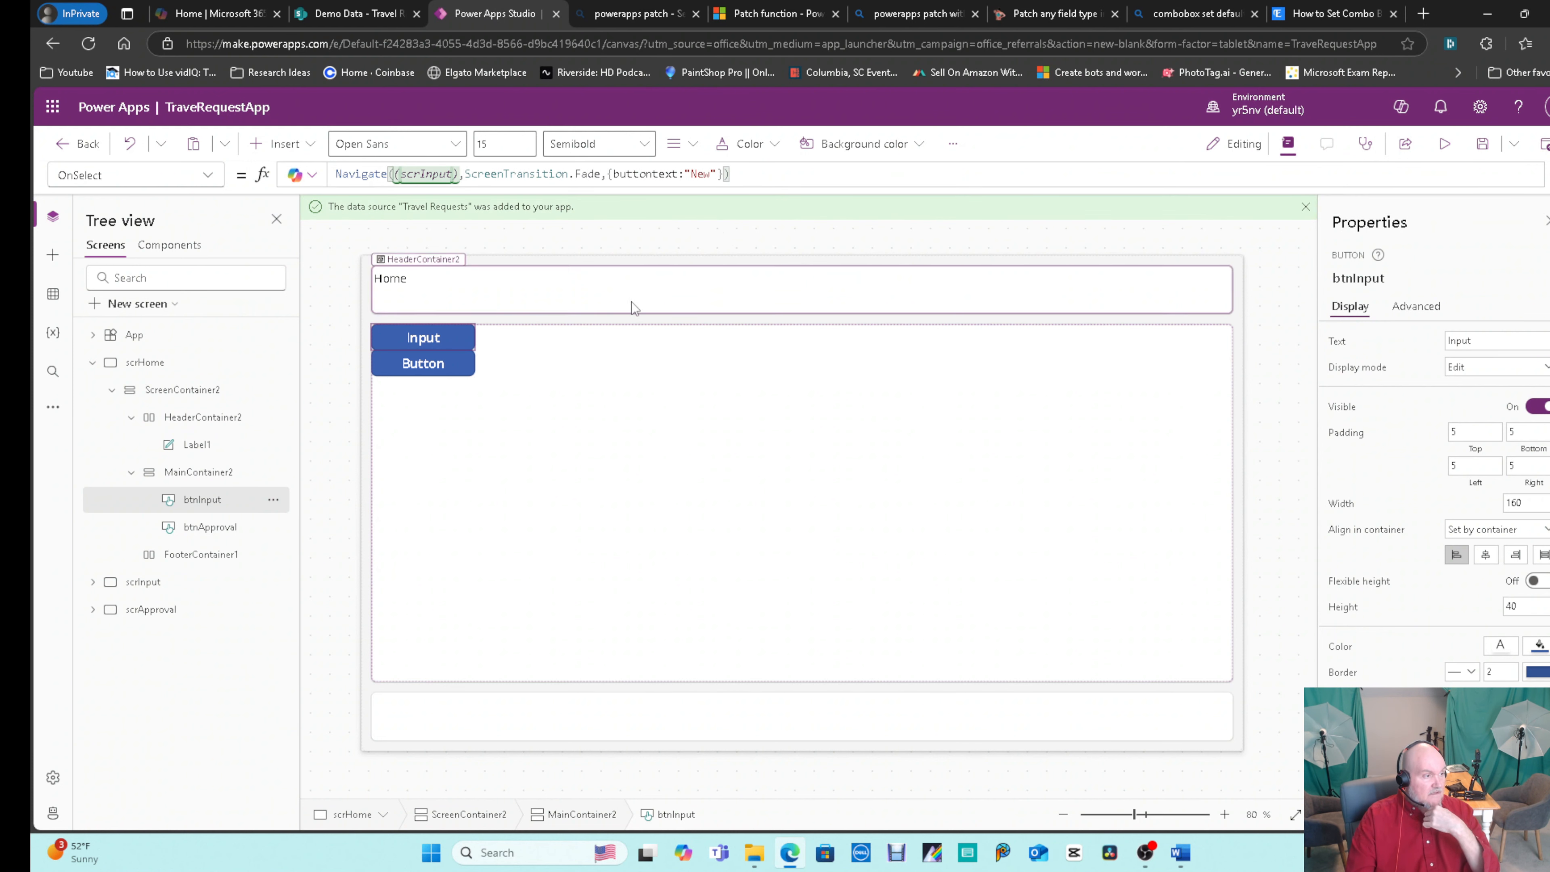
Set the text of the lower button, btnApproval, to Approval.
{"action": "left_click", "coordinate": [422, 365]}
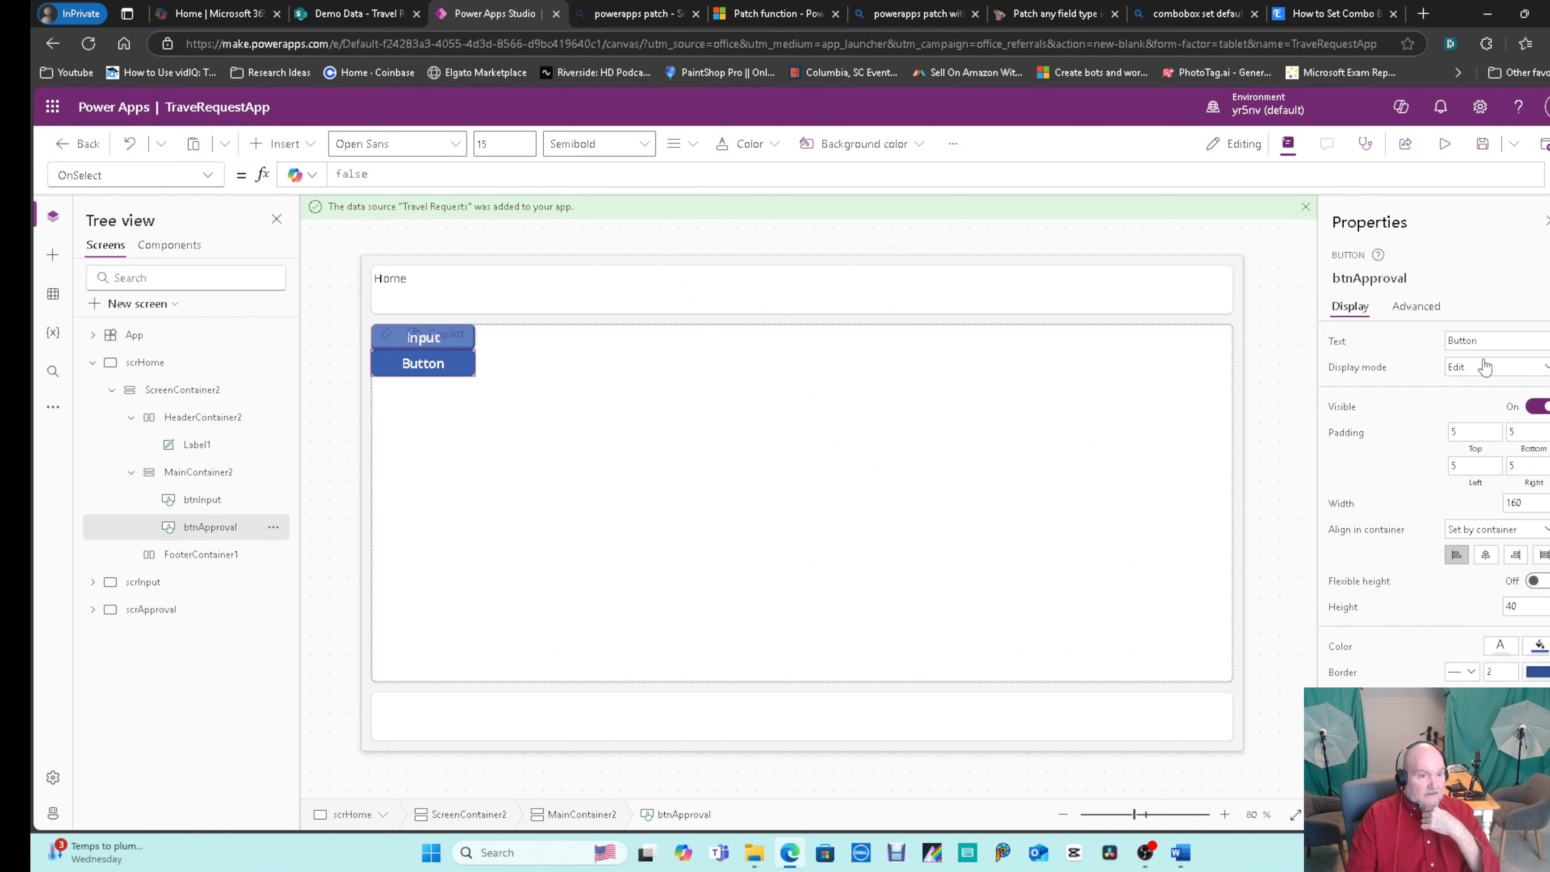
{"action": "double_click", "coordinate": [1480, 340]}
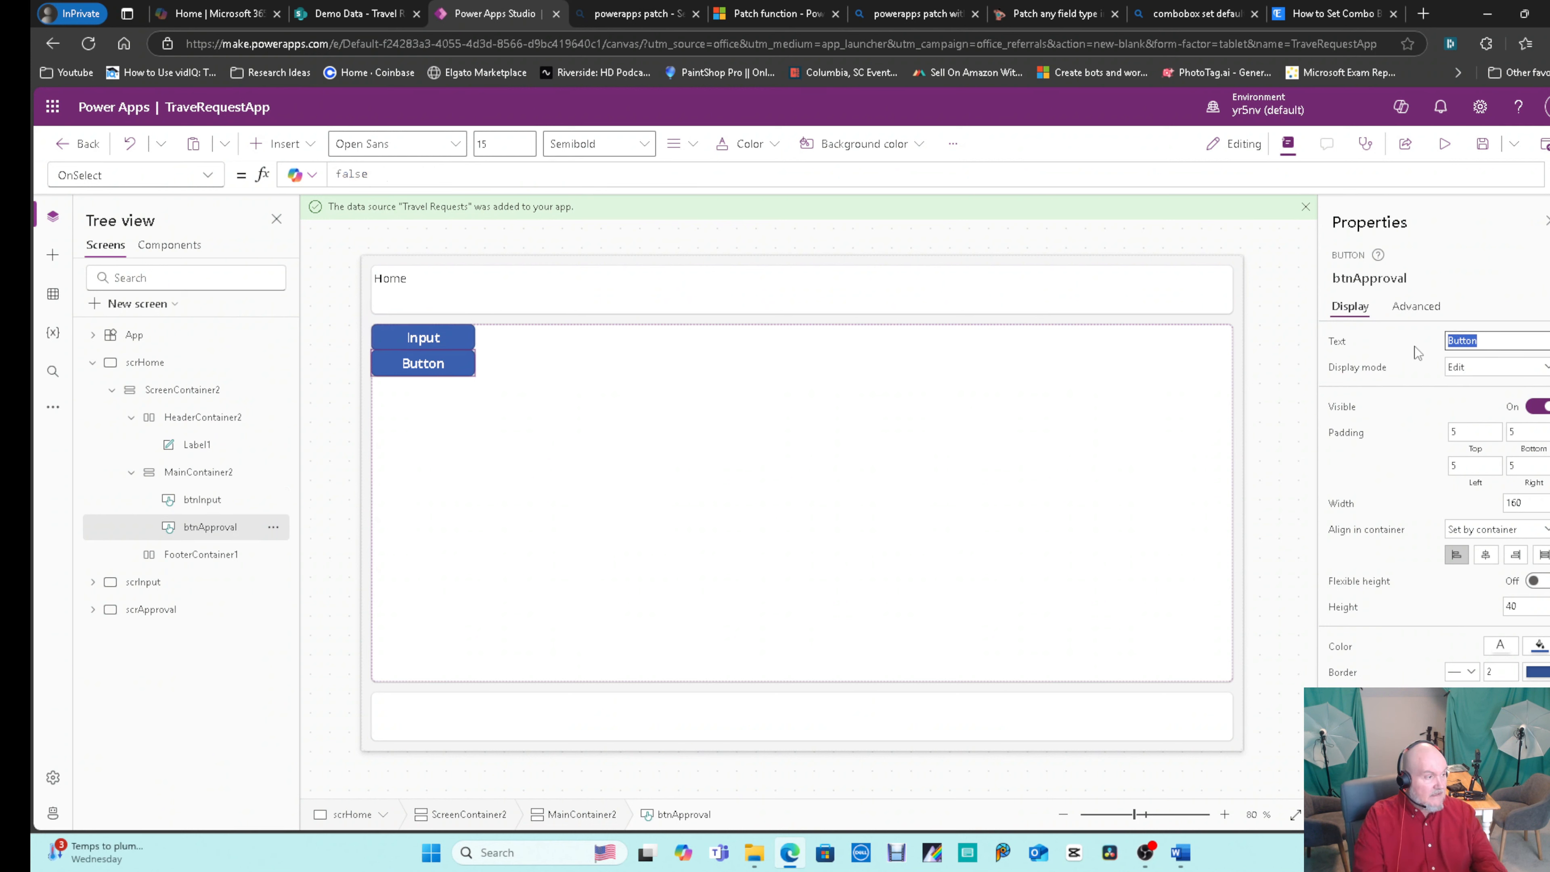
{"action": "type", "text": "Approval"}
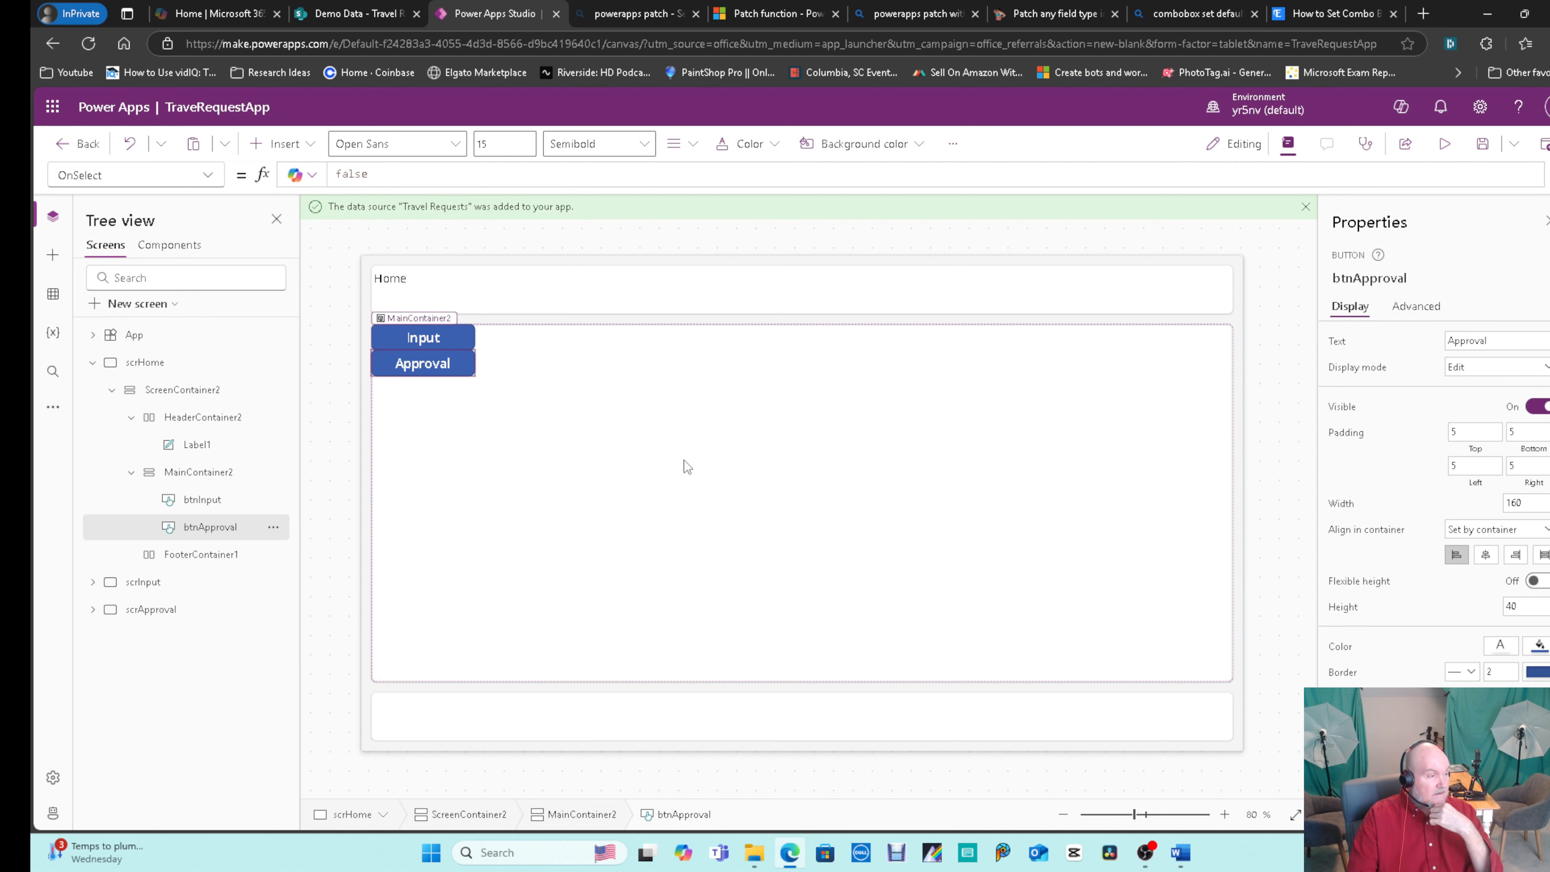
Set btnApproval's OnSelect formula to Navigate((scrApproval),ScreenTransition.Fade).
{"action": "left_click", "coordinate": [427, 366]}
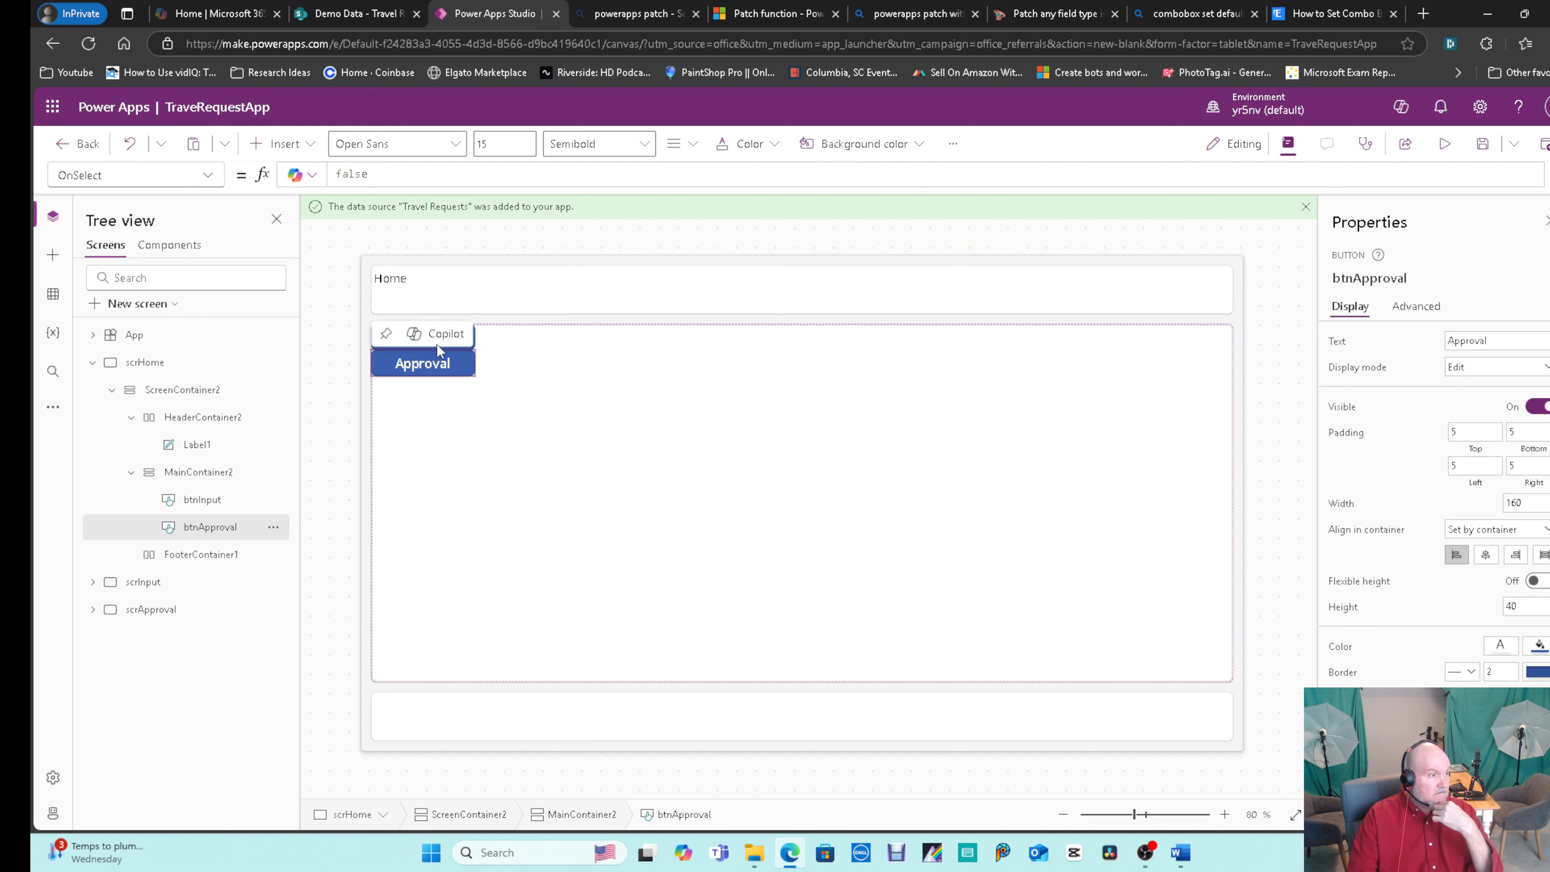
{"action": "double_click", "coordinate": [388, 168]}
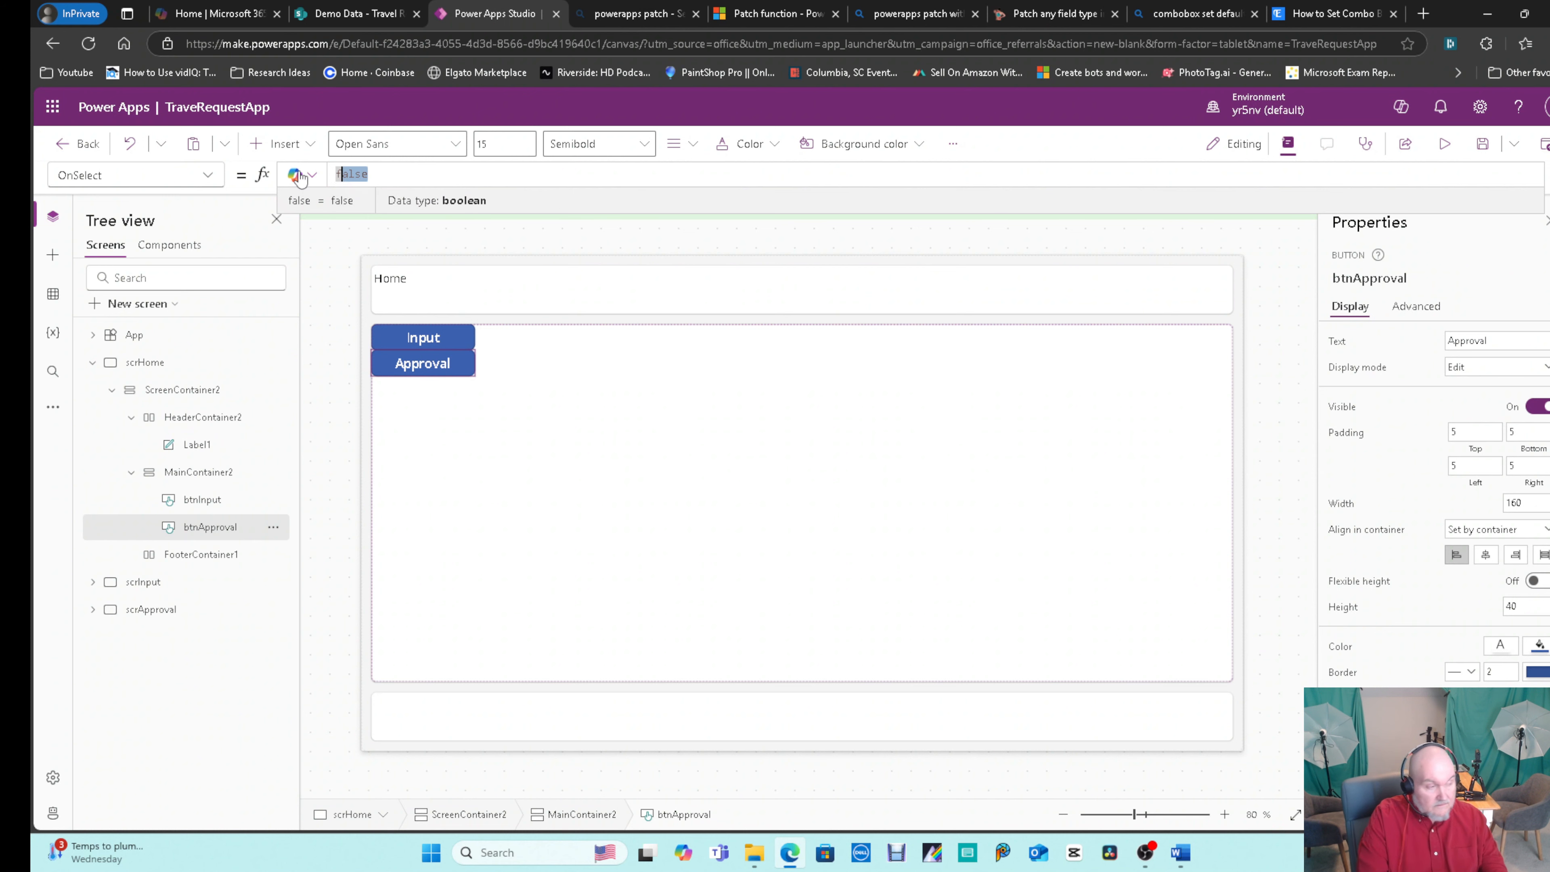
{"action": "type", "text": "Navigate((scrApproval"}
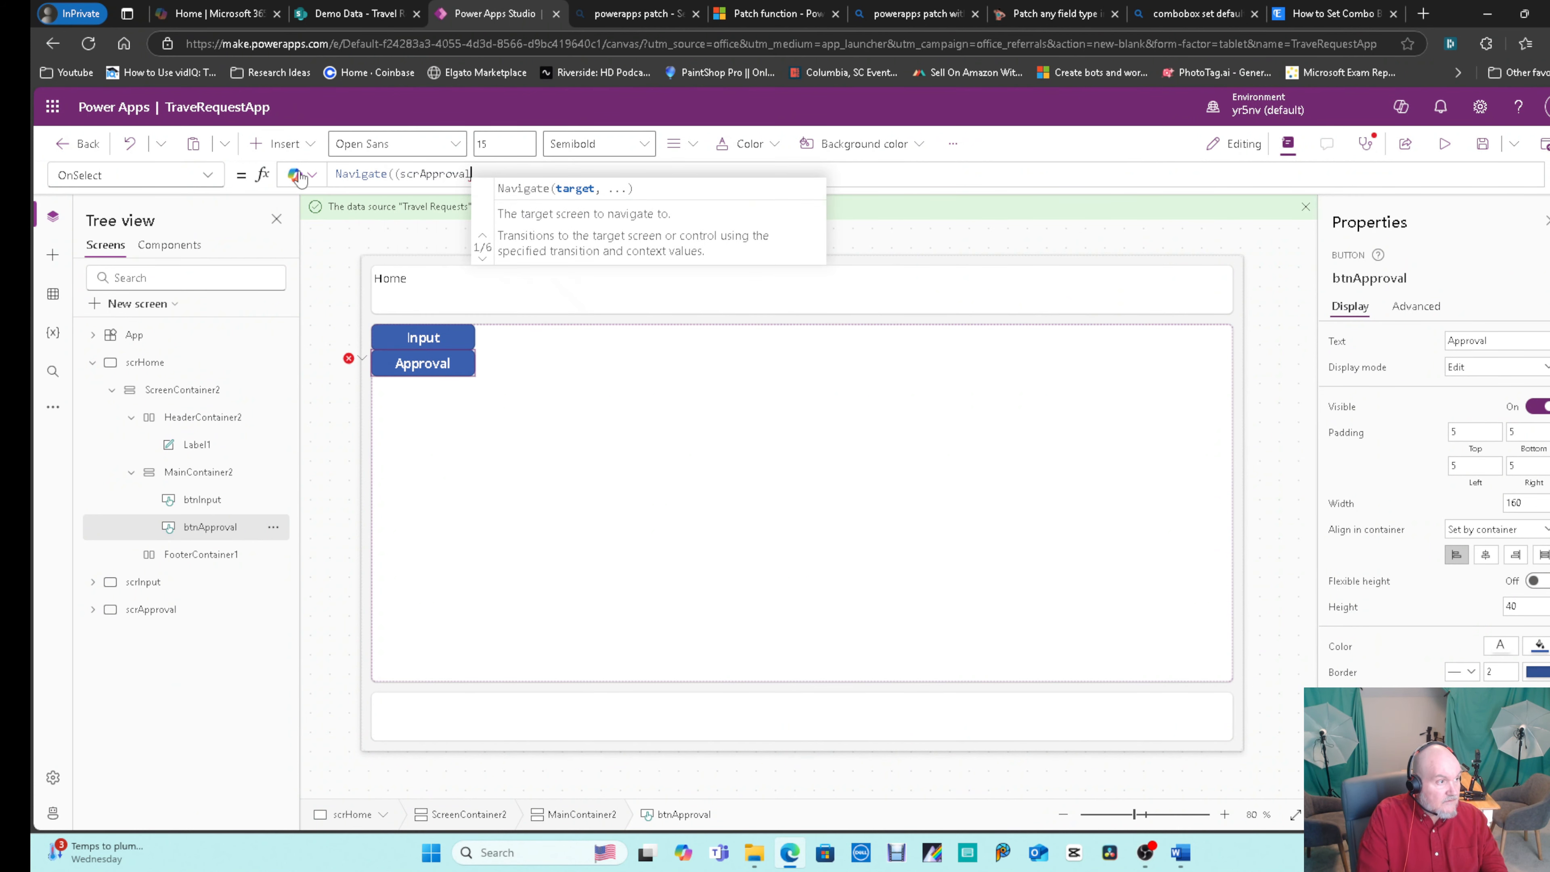
{"action": "type", "text": "),ScreenTransition.Fade"}
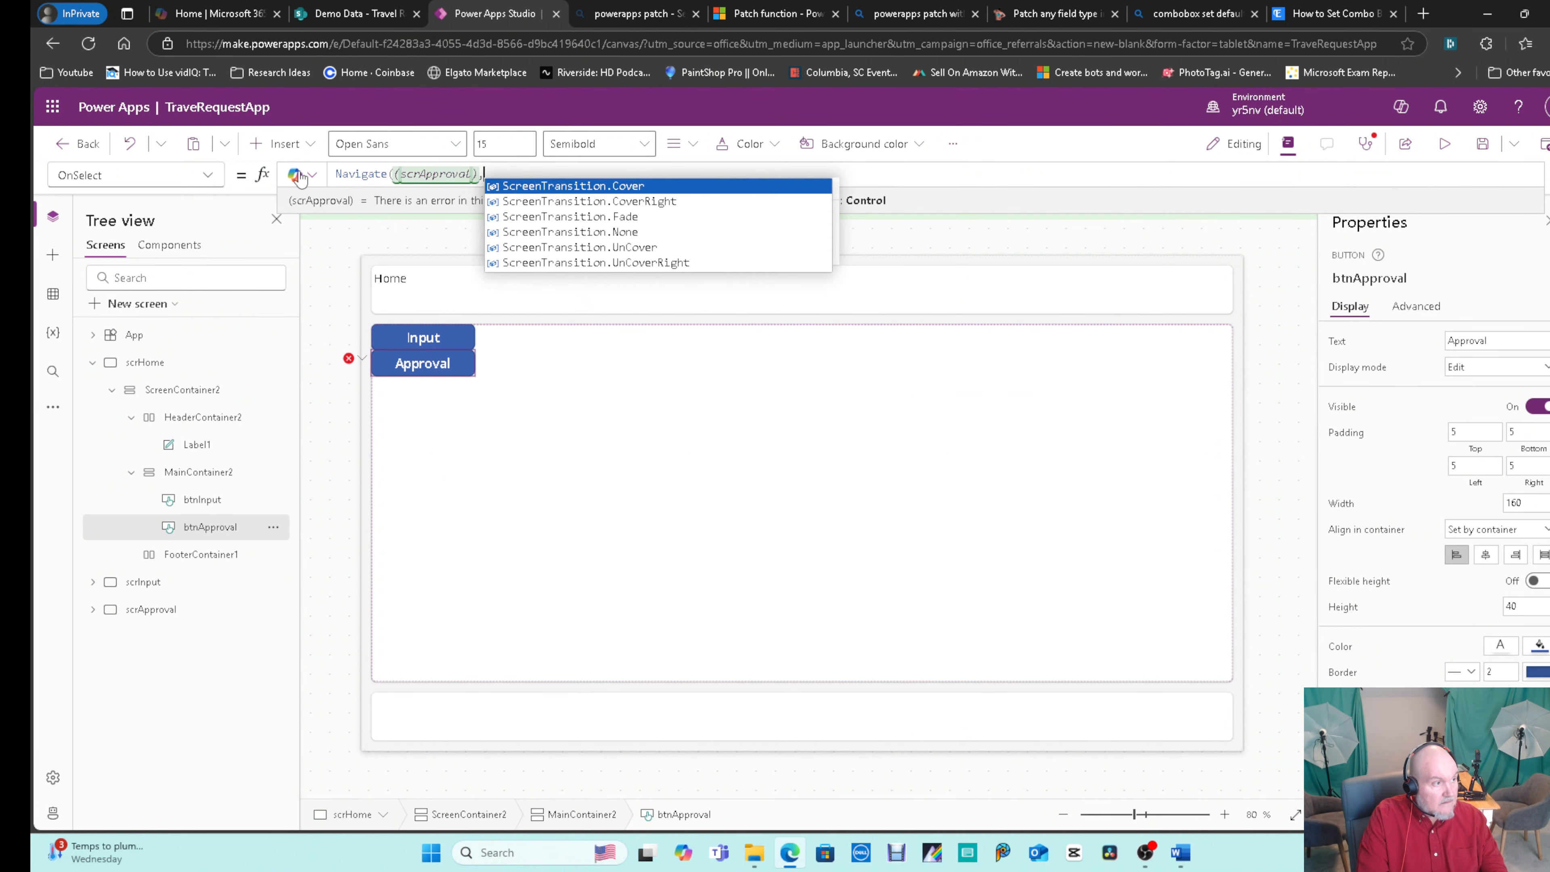
{"action": "type", "text": ")"}
{"action": "left_click", "coordinate": [384, 296]}
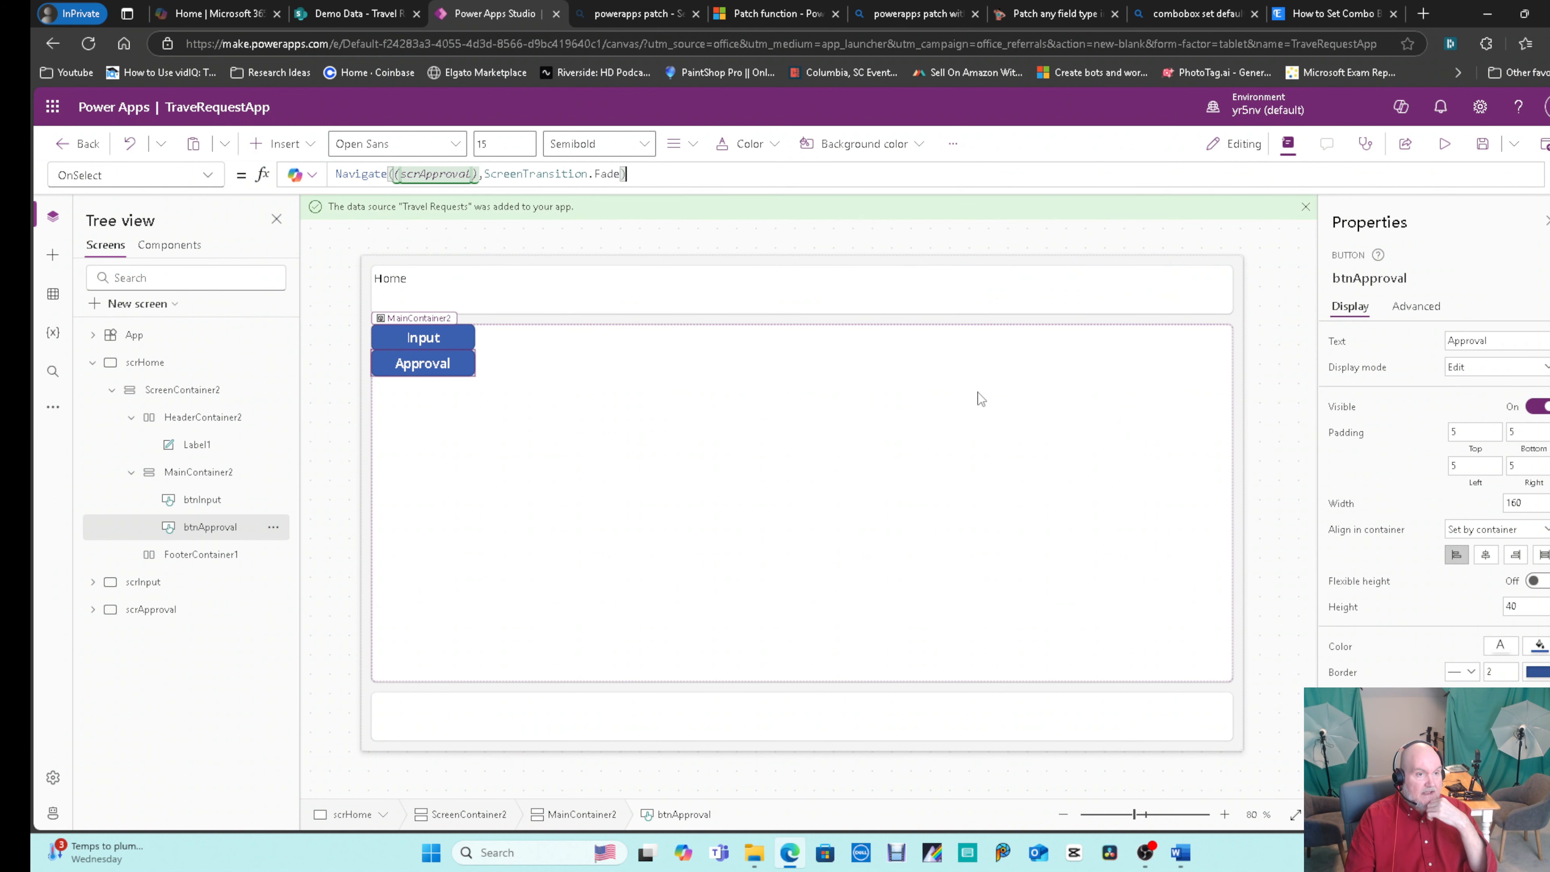
Preview the app from the home screen, test the Input and approval-screen navigation buttons, and return to editing.
{"action": "left_click", "coordinate": [1444, 144]}
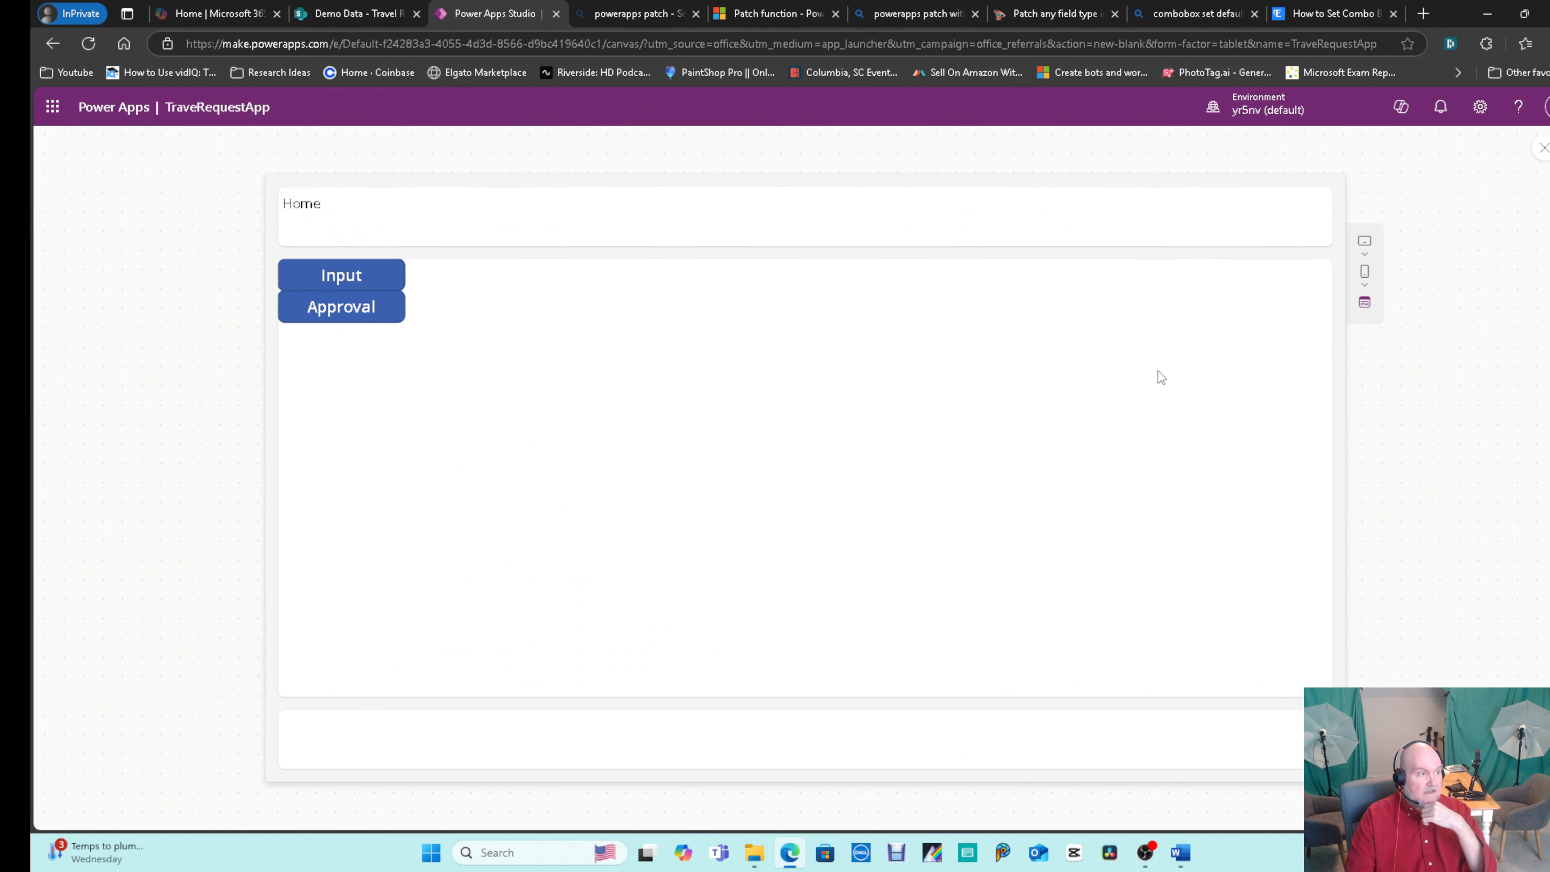
{"action": "left_click", "coordinate": [353, 275]}
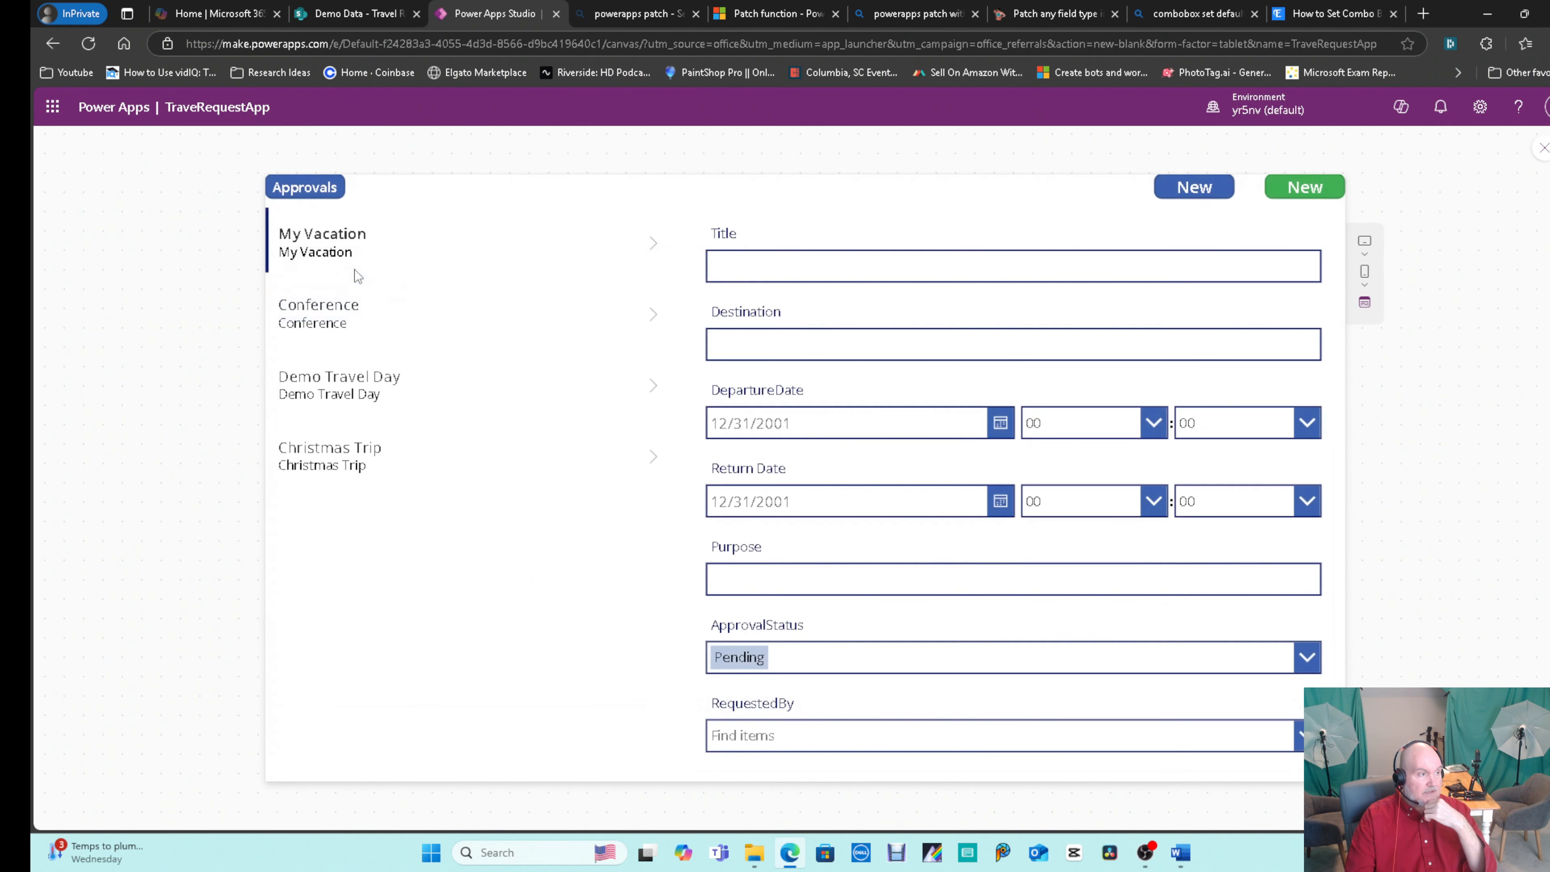
{"action": "left_click", "coordinate": [311, 190]}
{"action": "left_click", "coordinate": [360, 201]}
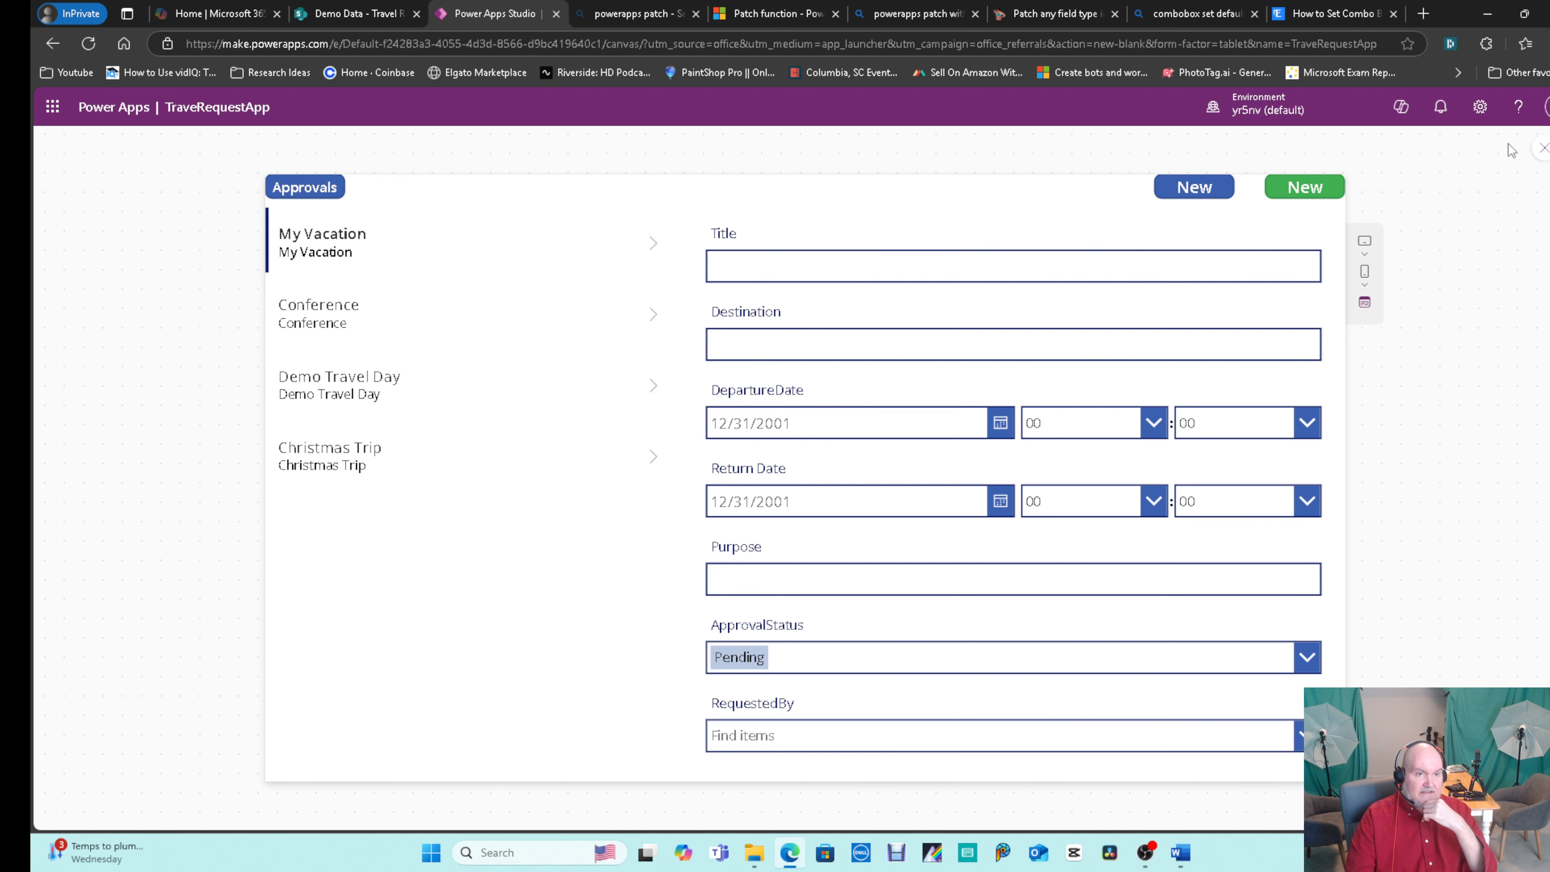
{"action": "left_click", "coordinate": [1540, 151]}
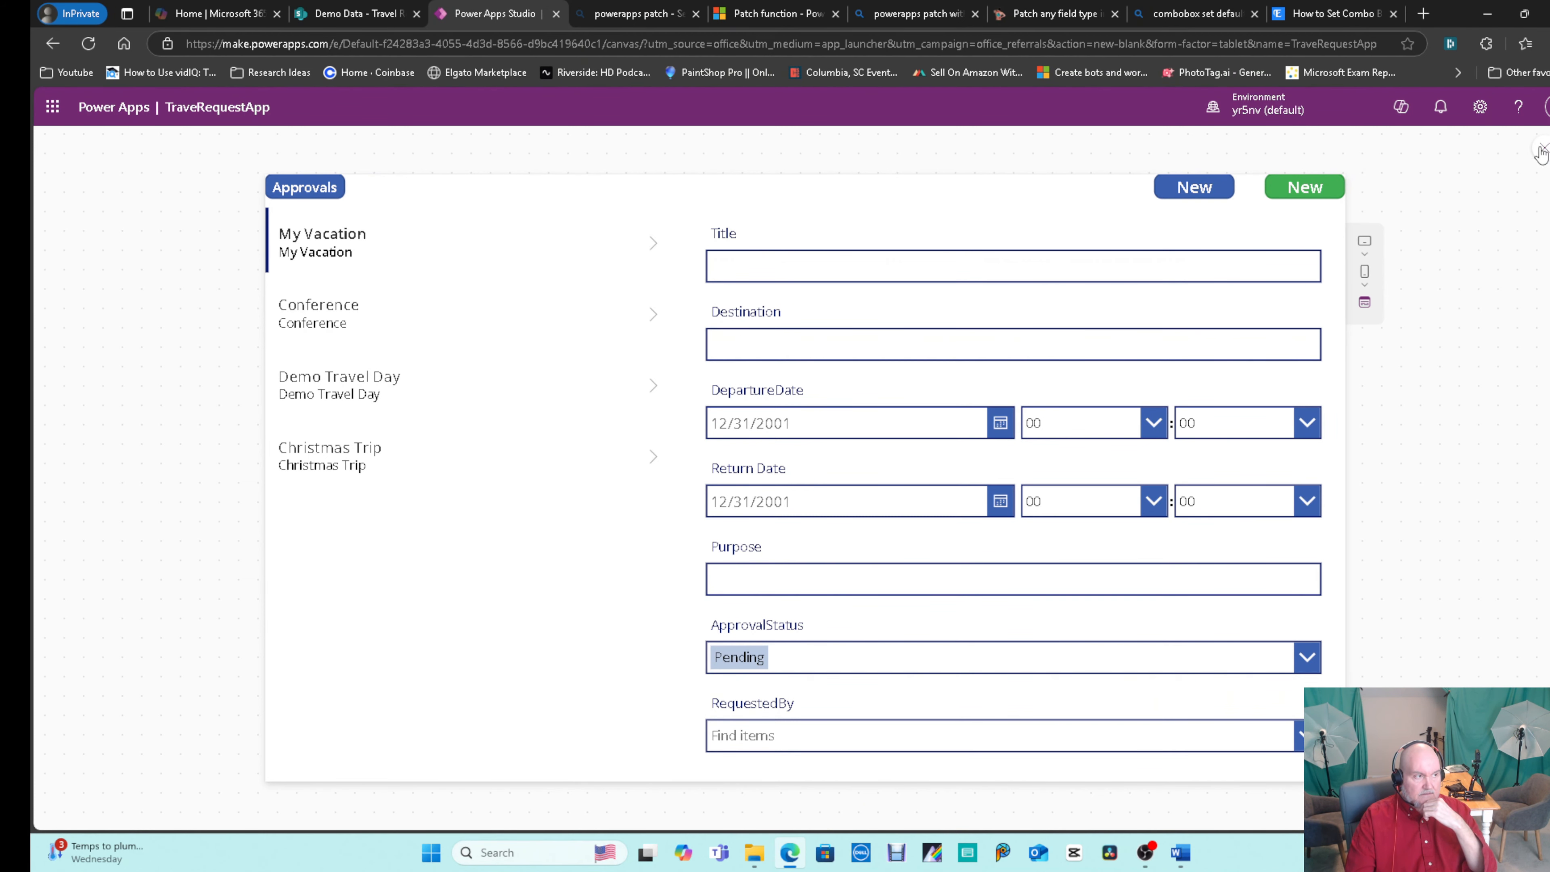
{"action": "left_click", "coordinate": [987, 527]}
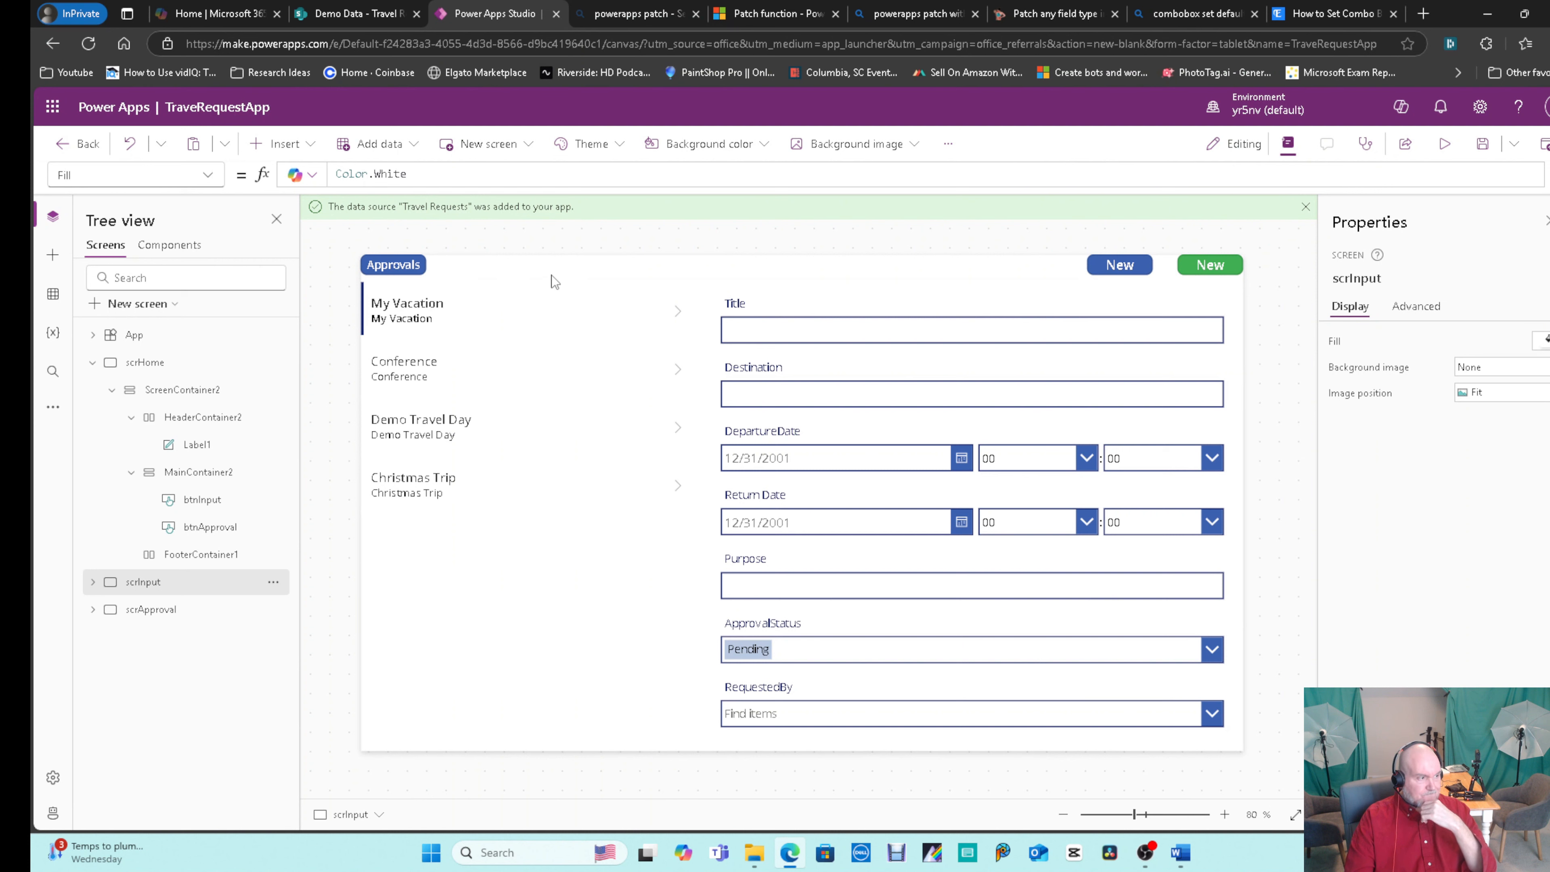
Insert a Home icon on scrInput and place it beside the Approvals button at about X 164, Y 0.
{"action": "left_click", "coordinate": [299, 148]}
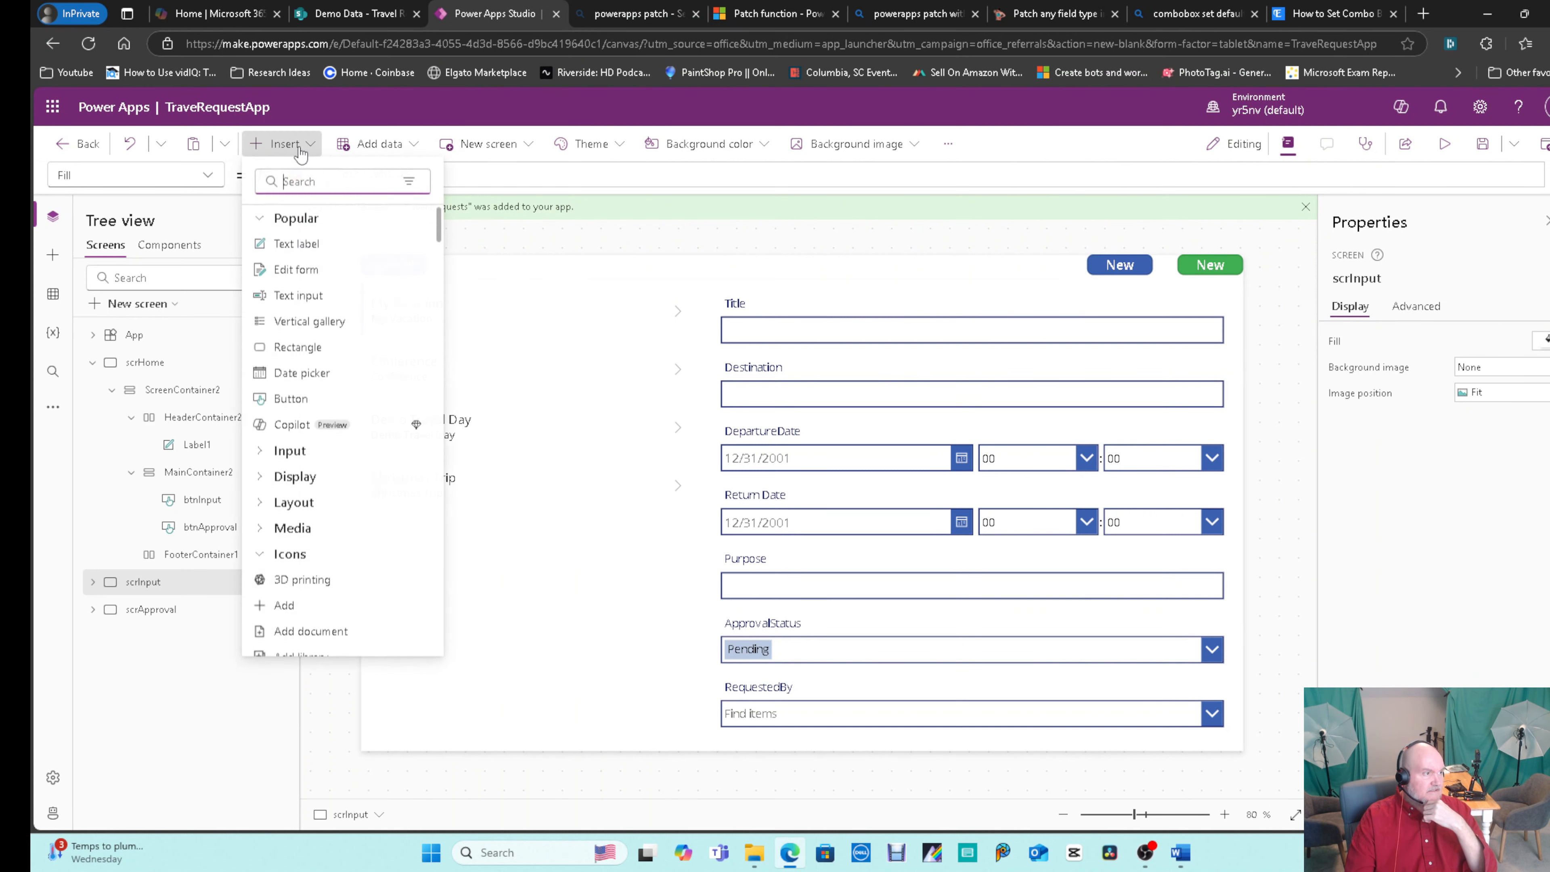
{"action": "type", "text": "home"}
{"action": "left_click", "coordinate": [302, 244]}
{"action": "left_click_drag", "start_coordinate": [410, 307], "coordinate": [480, 273]}
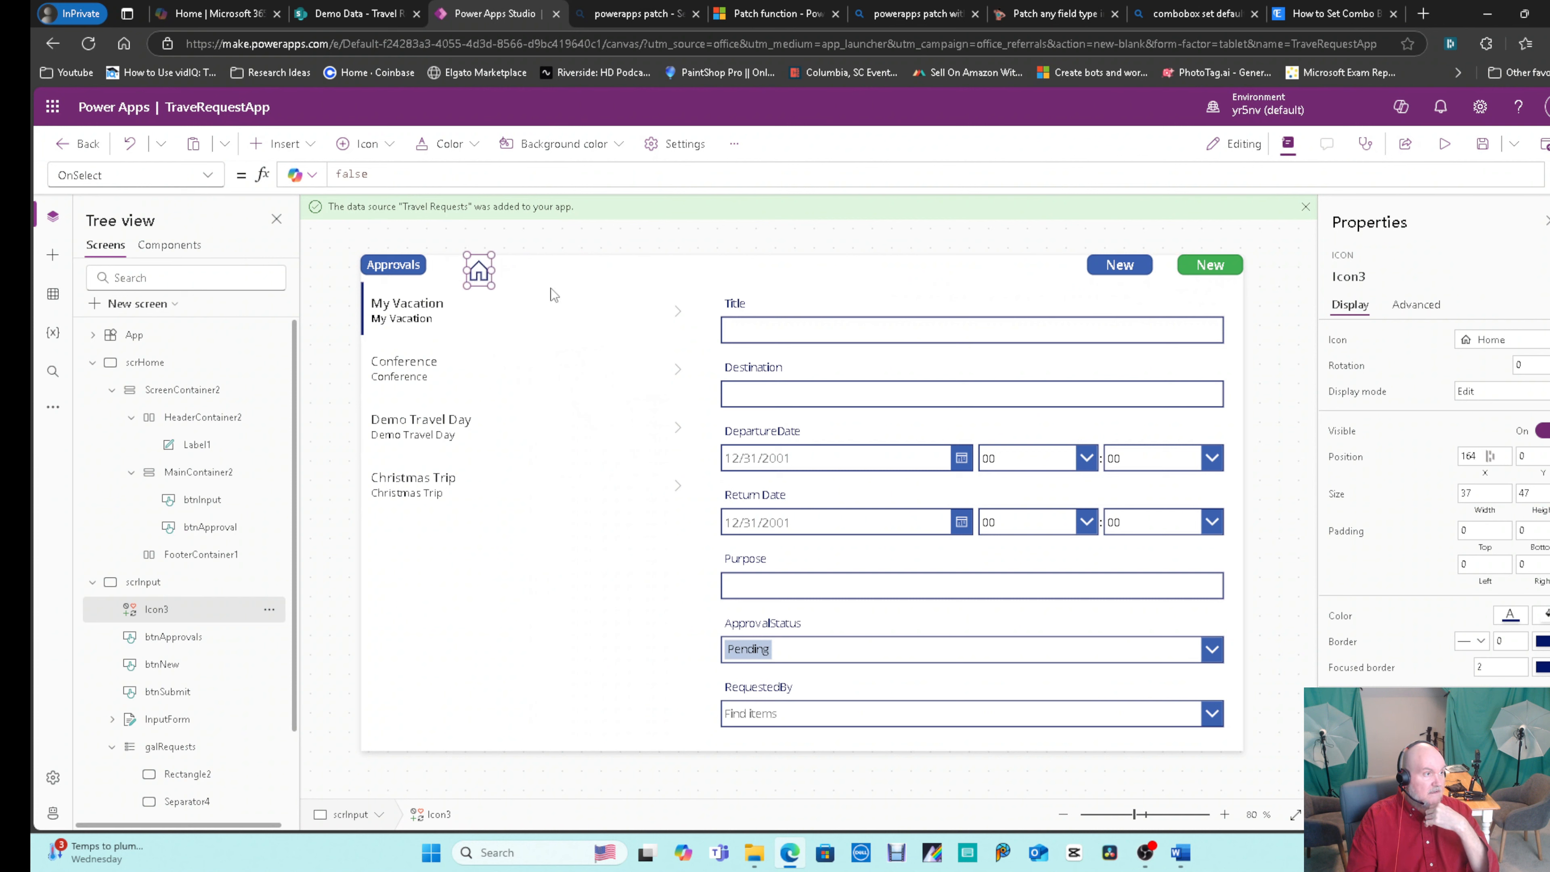
Set the Home icon's OnSelect formula to Navigate((scrHome),ScreenTransition.Fade).
{"action": "double_click", "coordinate": [403, 181]}
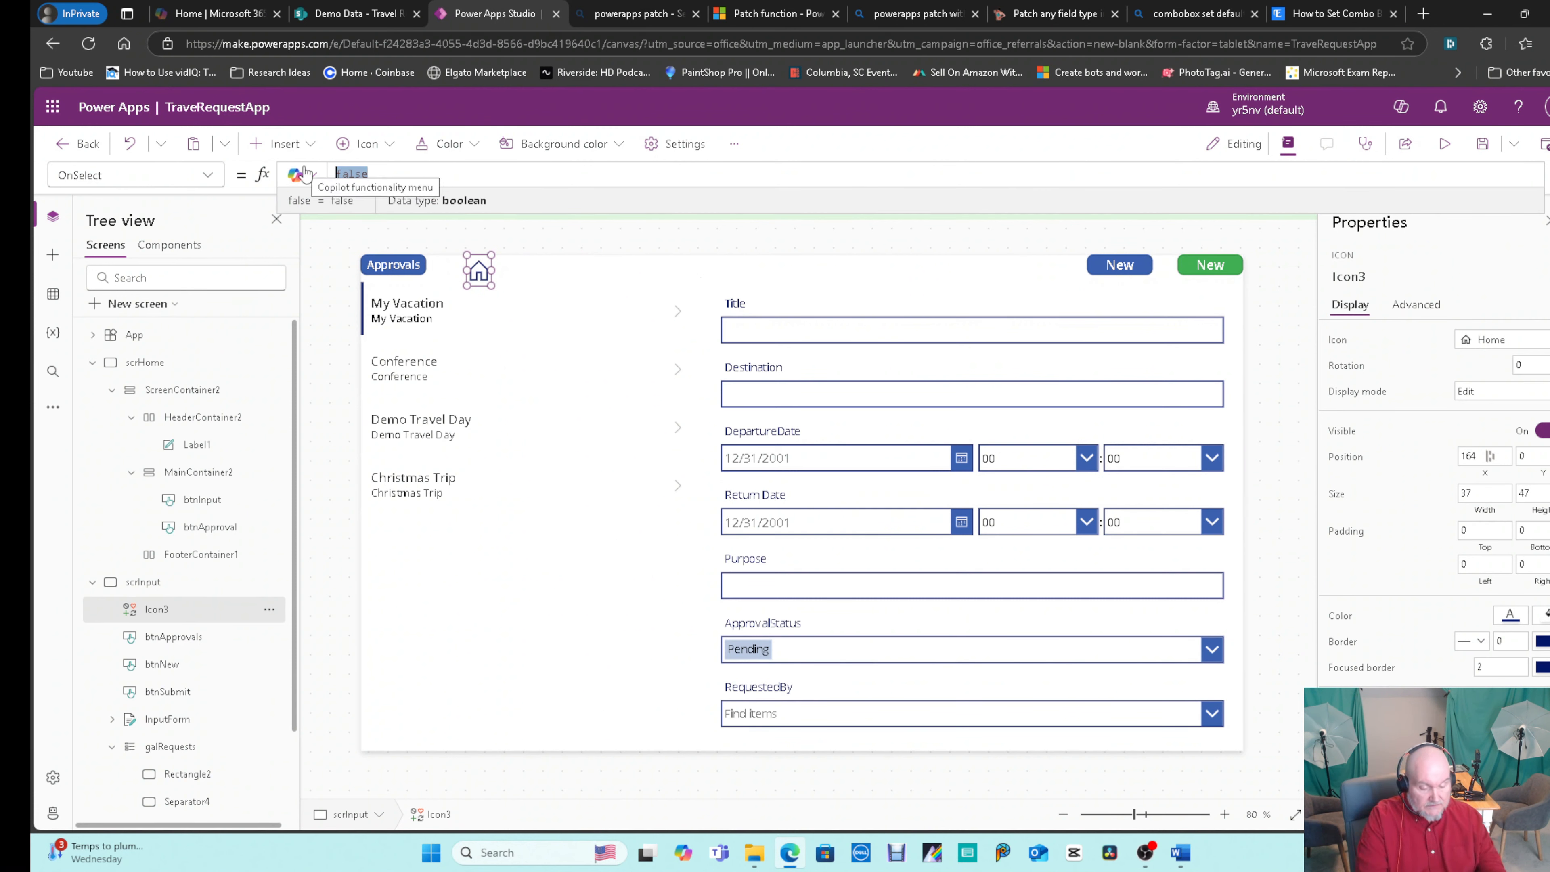
{"action": "type", "text": "Nav"}
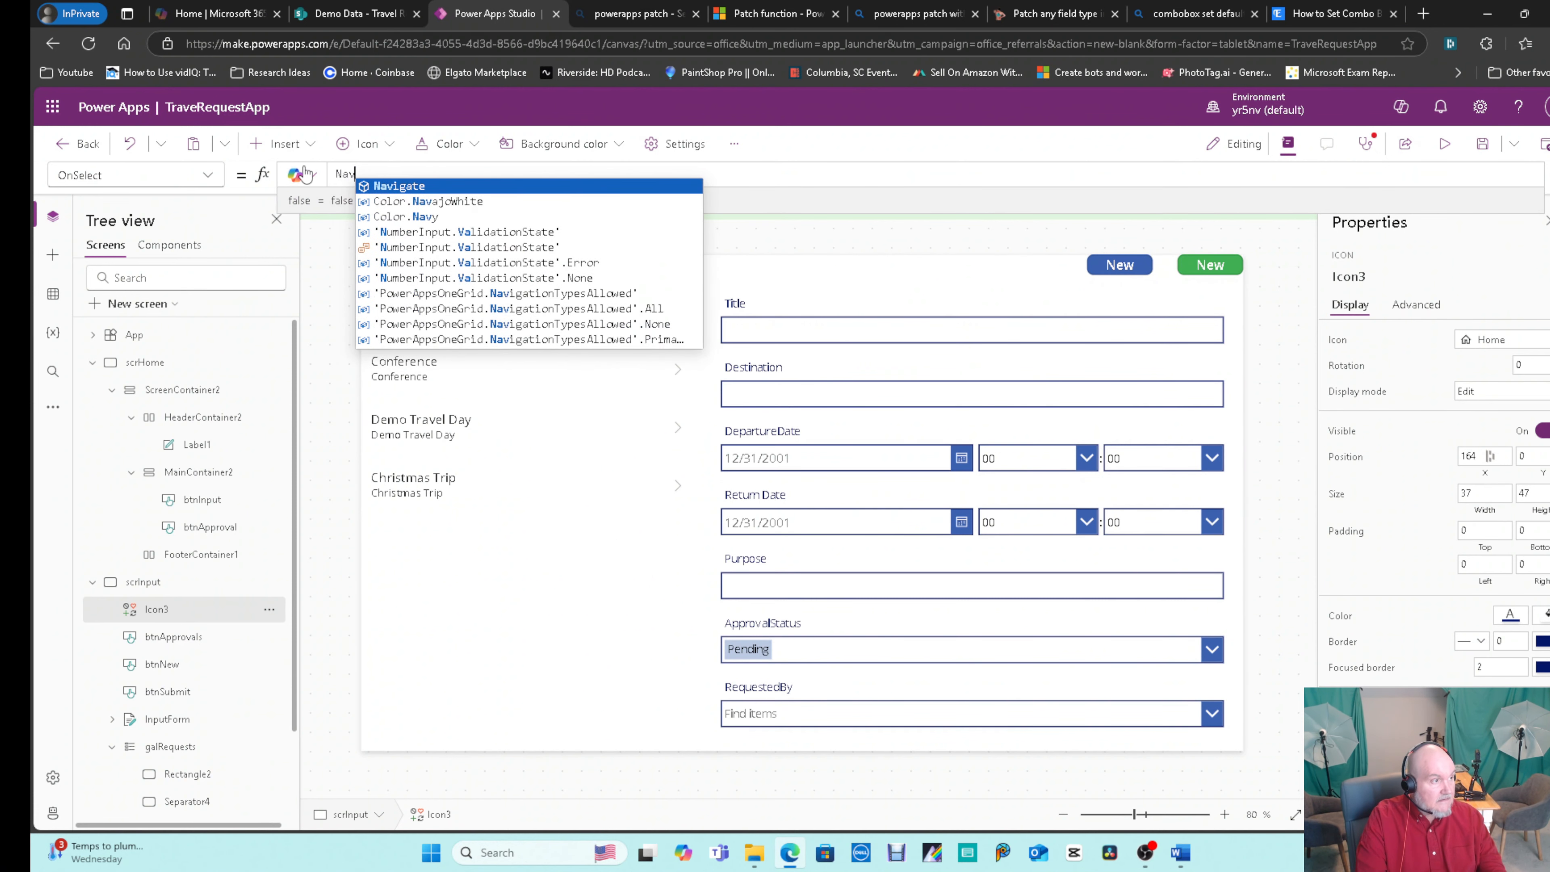
{"action": "type", "text": "igate((scrHome)"}
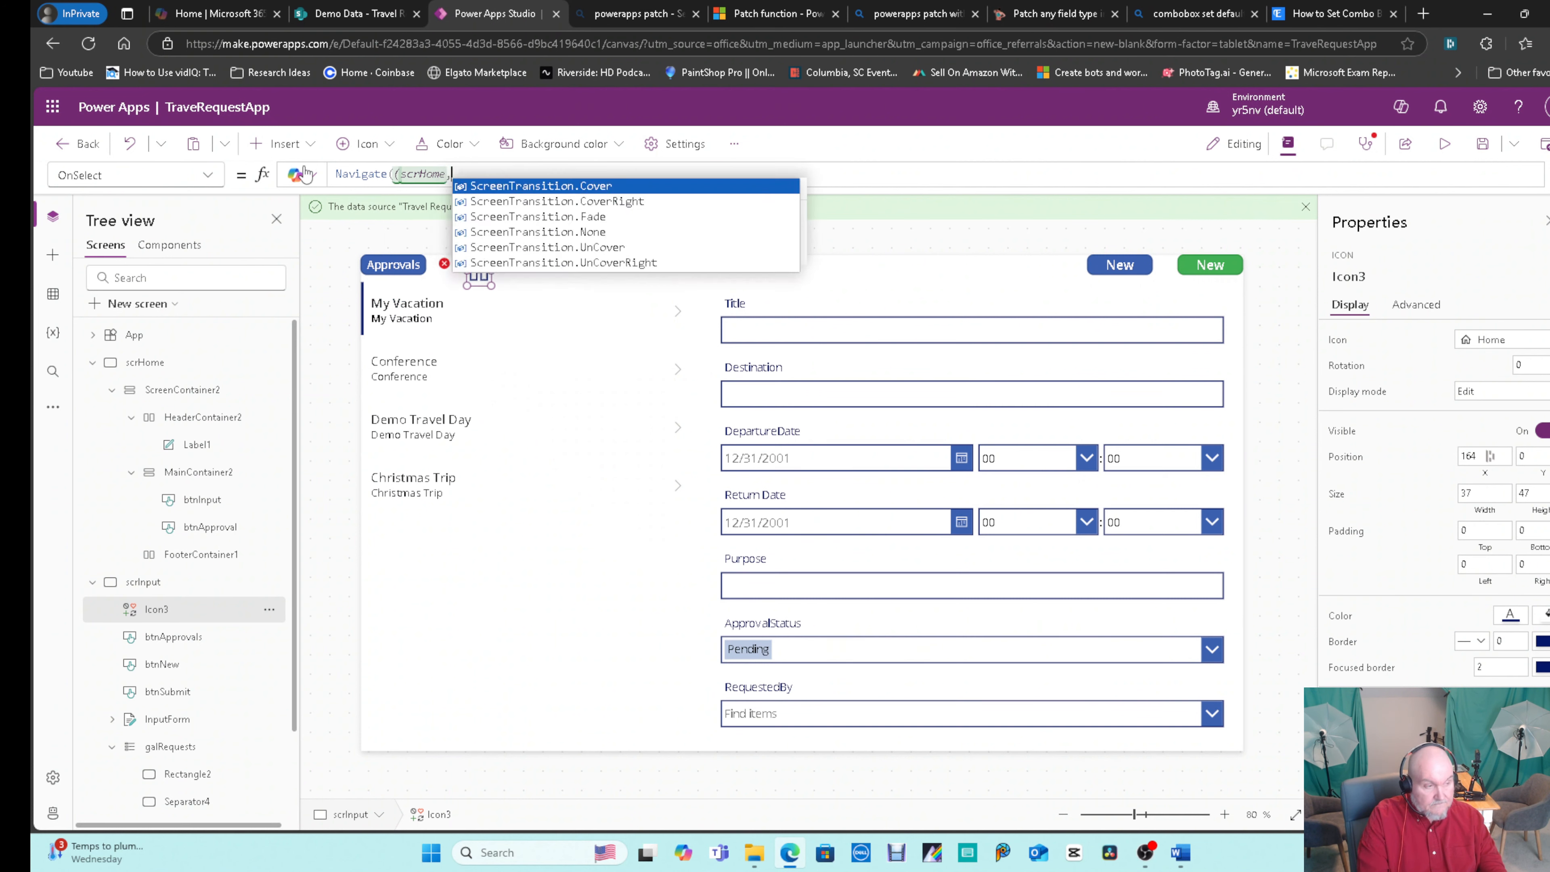
{"action": "type", "text": ",ScreenTransition.Fade"}
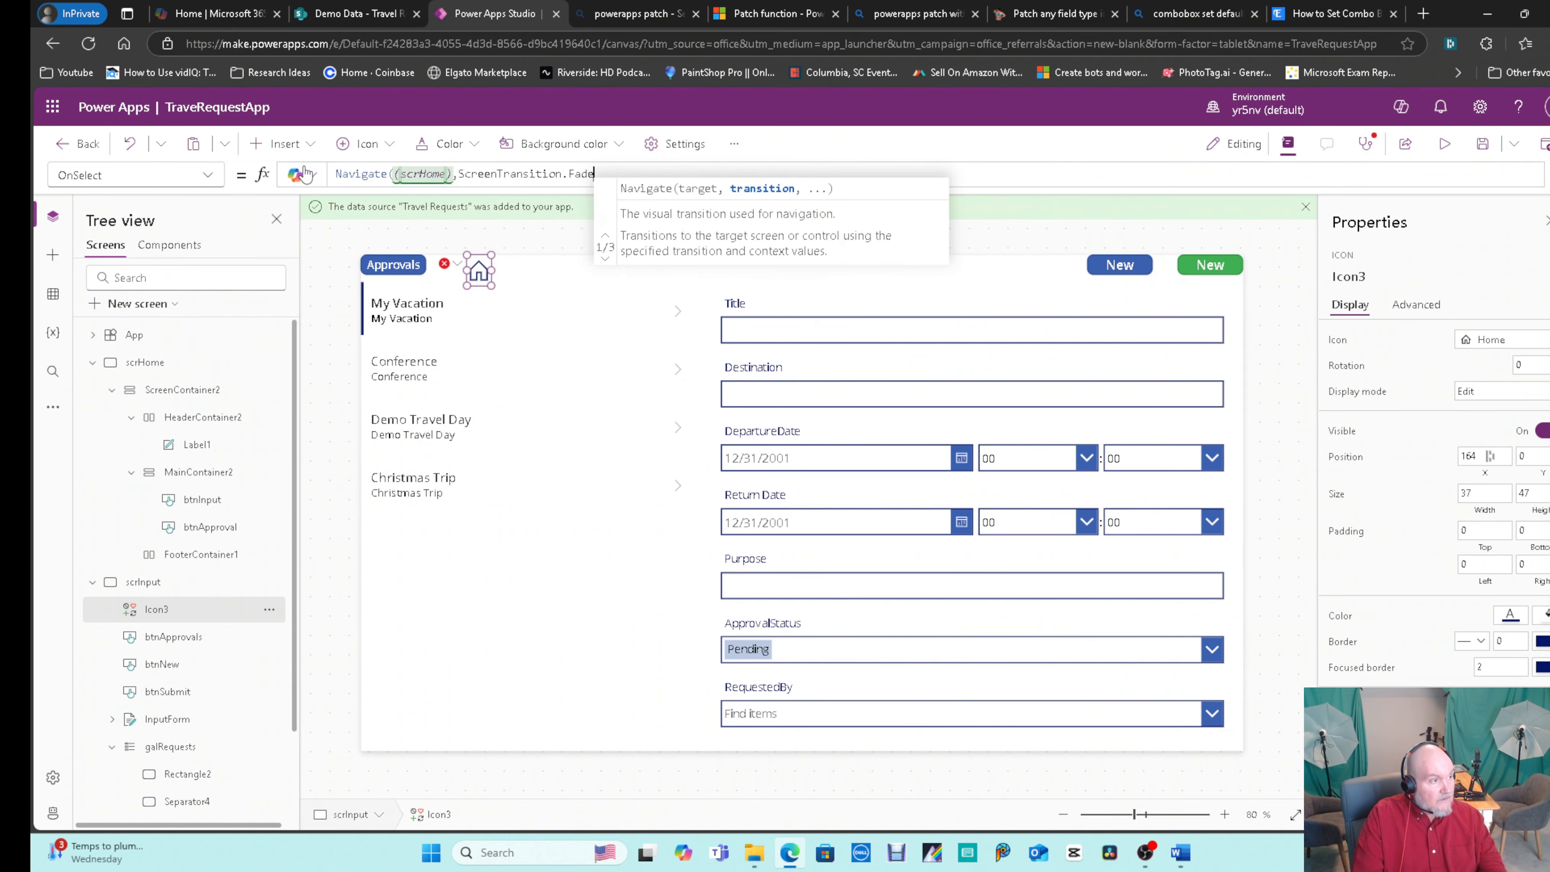
{"action": "type", "text": ")"}
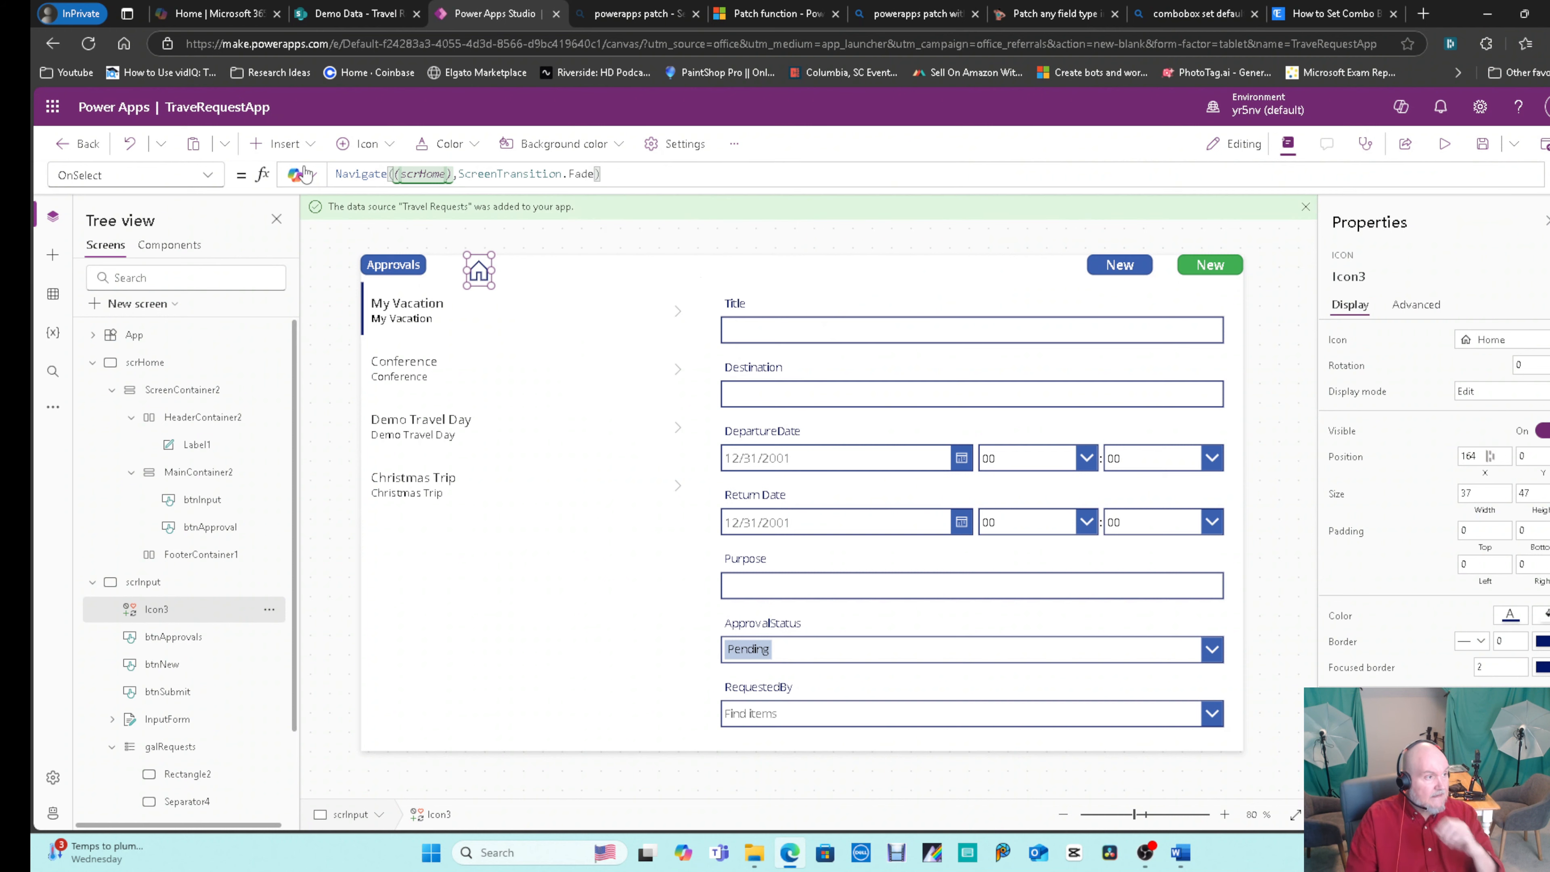
Preview the app and test navigation between the home, input and approval screens, ending the preview on the home screen.
{"action": "left_click", "coordinate": [1445, 143]}
{"action": "left_click", "coordinate": [409, 194]}
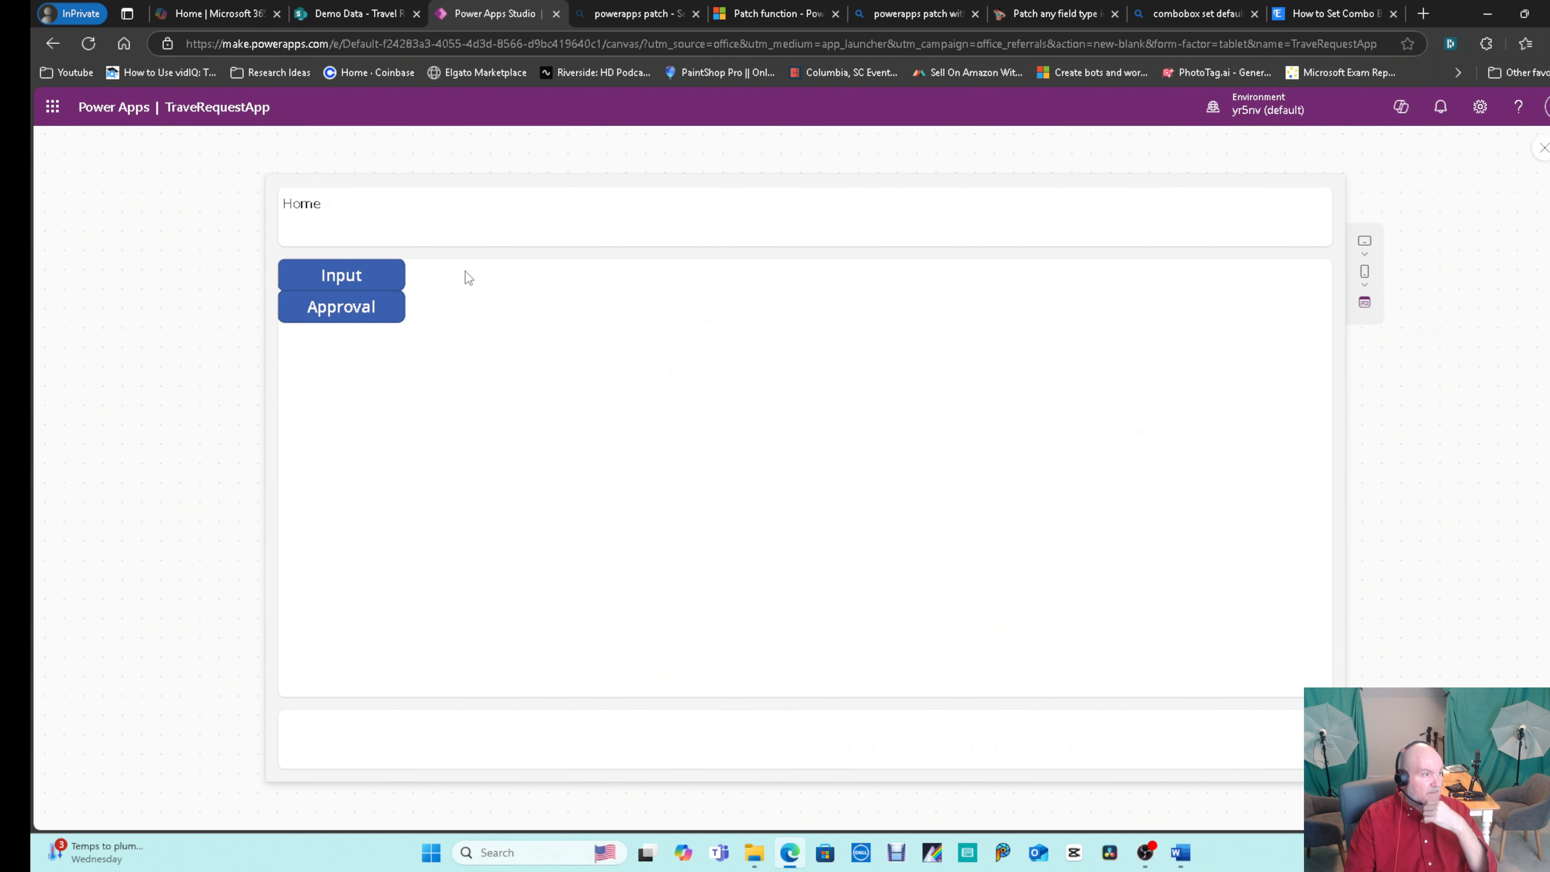
{"action": "left_click", "coordinate": [364, 307]}
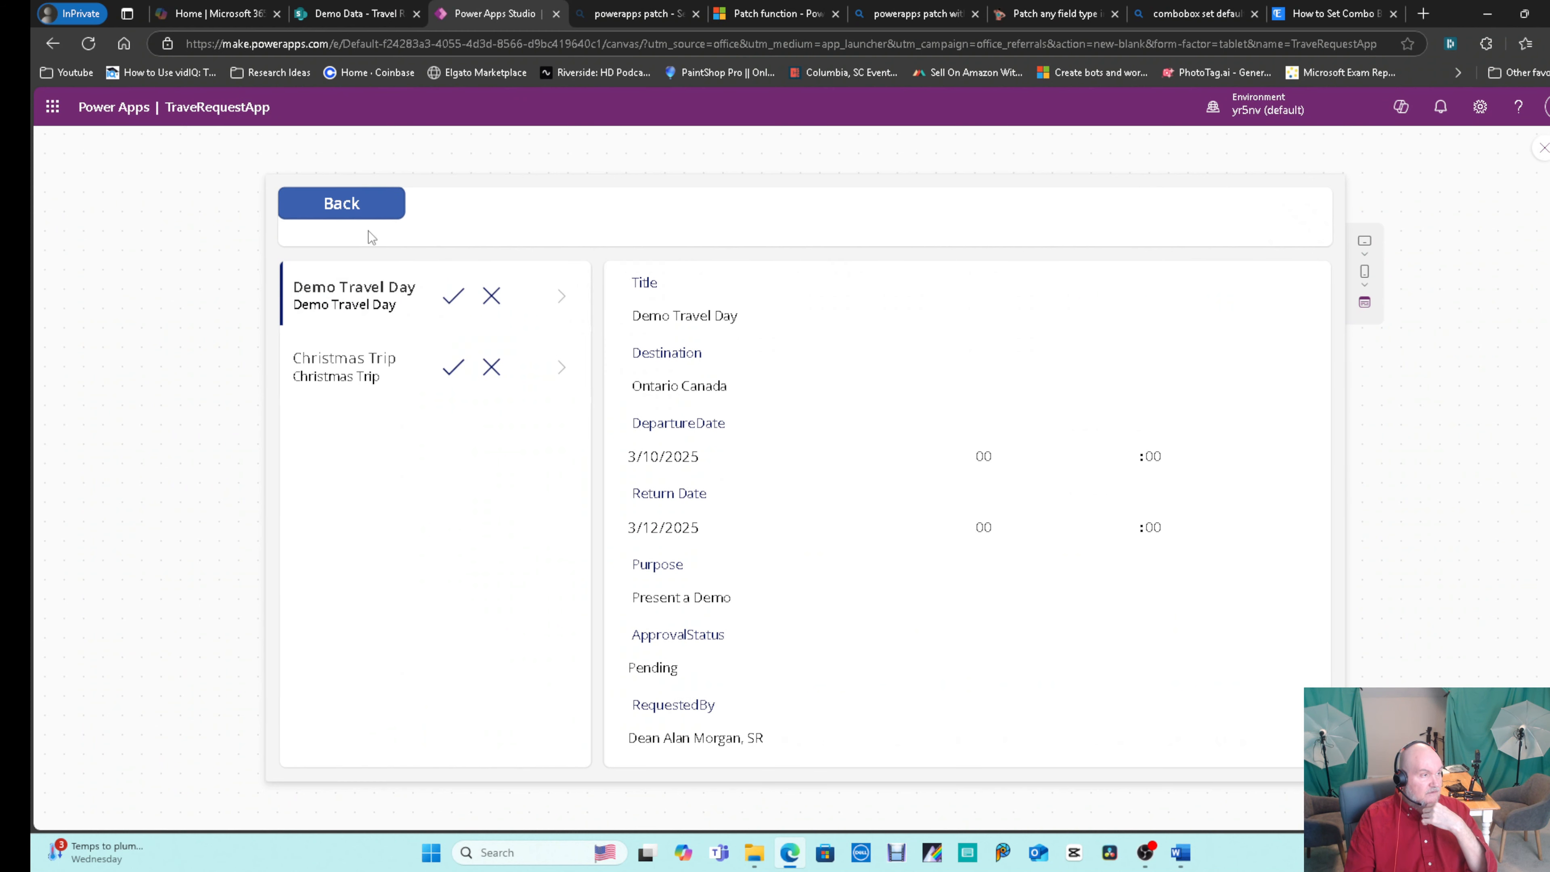
{"action": "left_click", "coordinate": [360, 204]}
{"action": "left_click", "coordinate": [365, 295]}
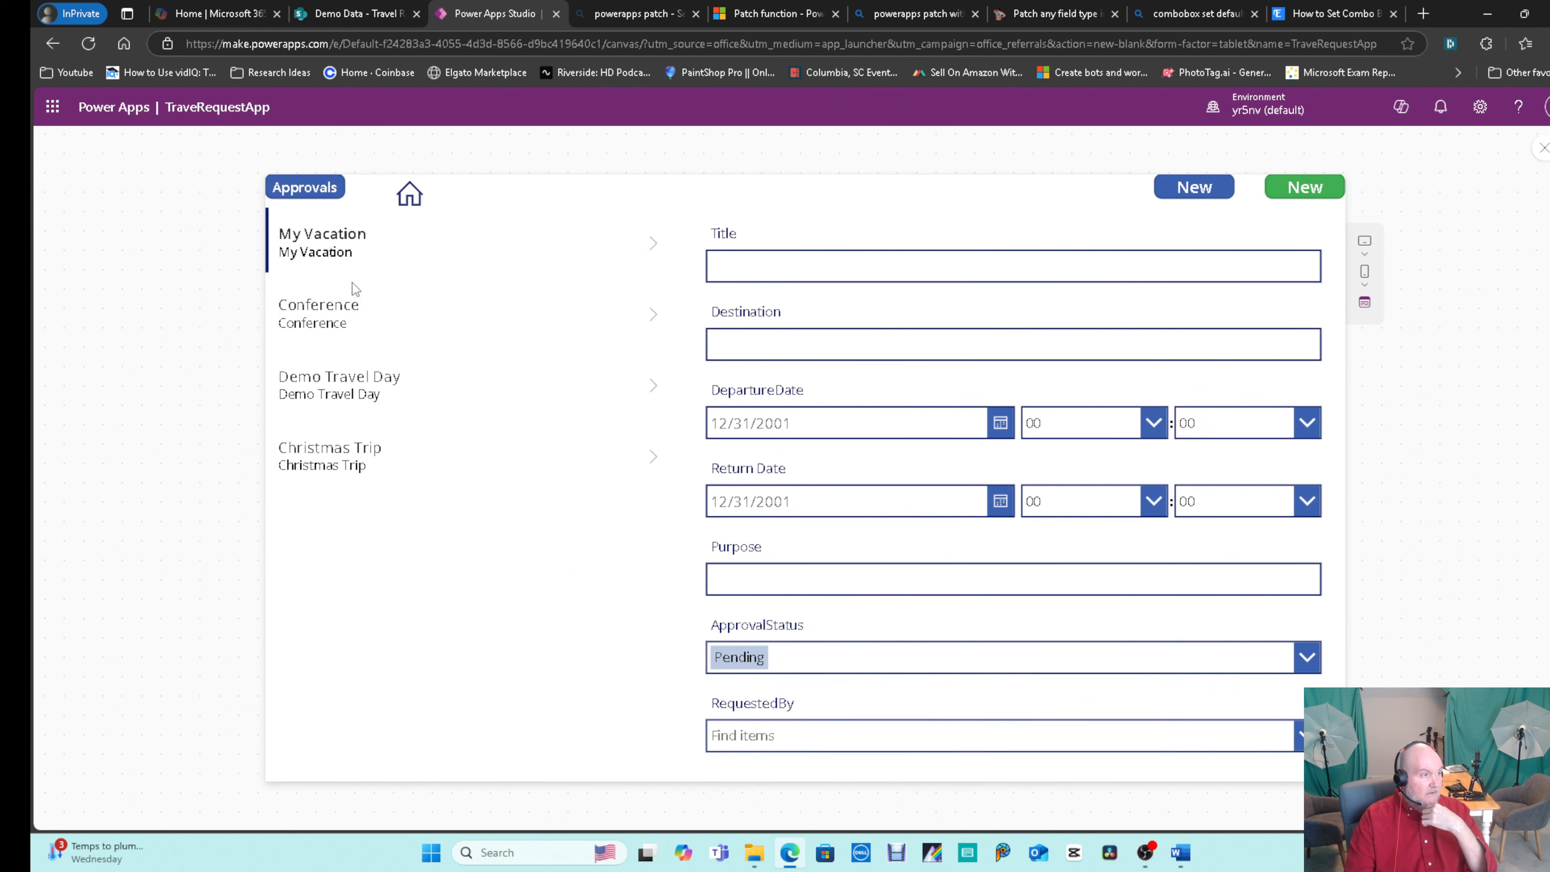
{"action": "left_click", "coordinate": [409, 195]}
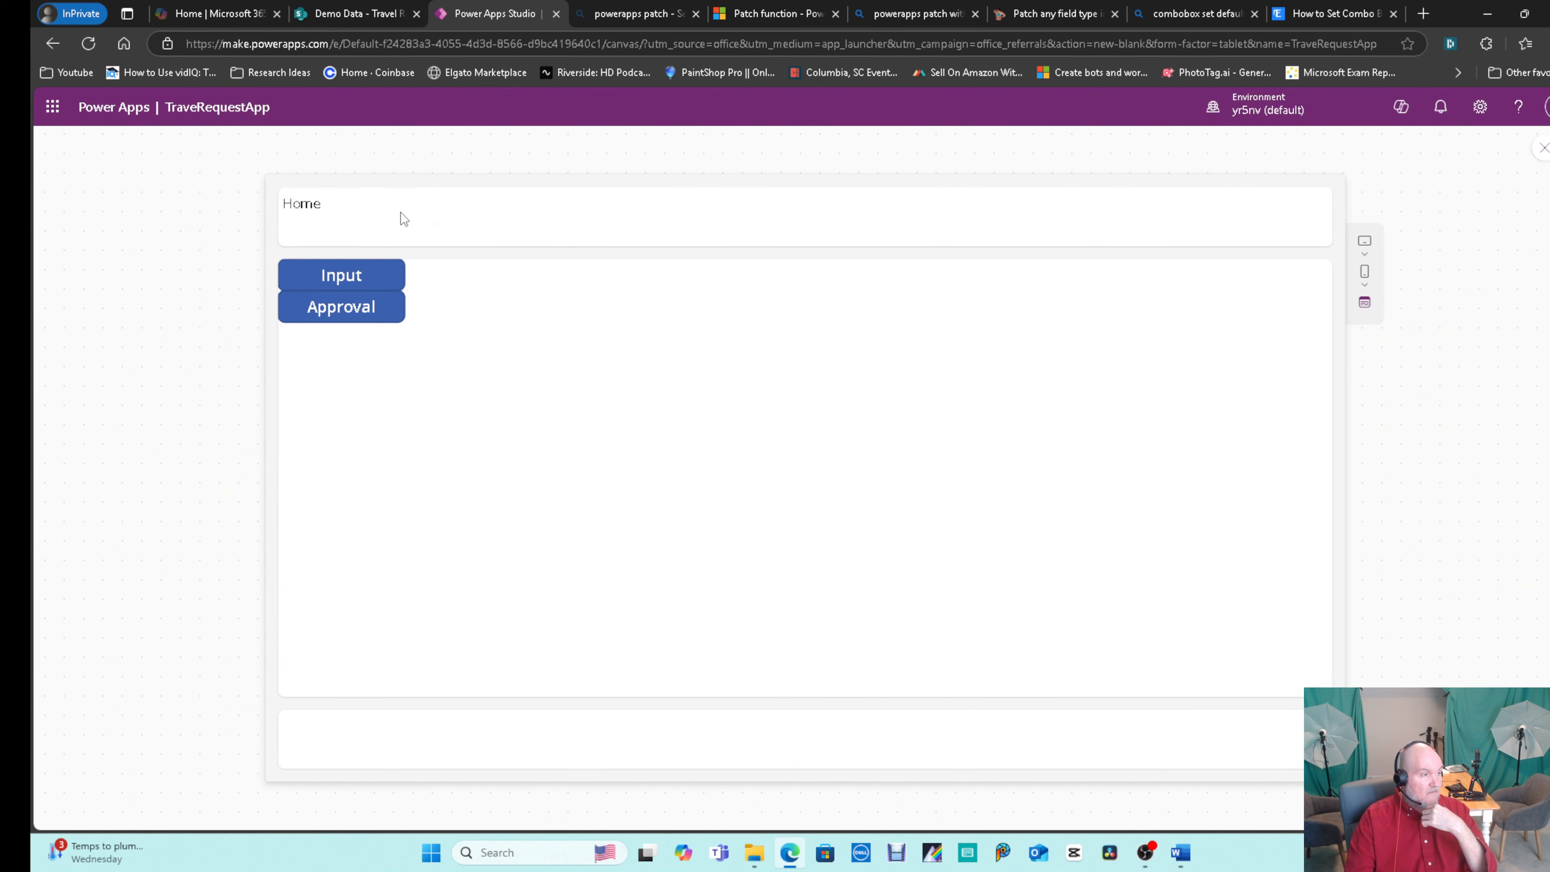
{"action": "left_click", "coordinate": [391, 308]}
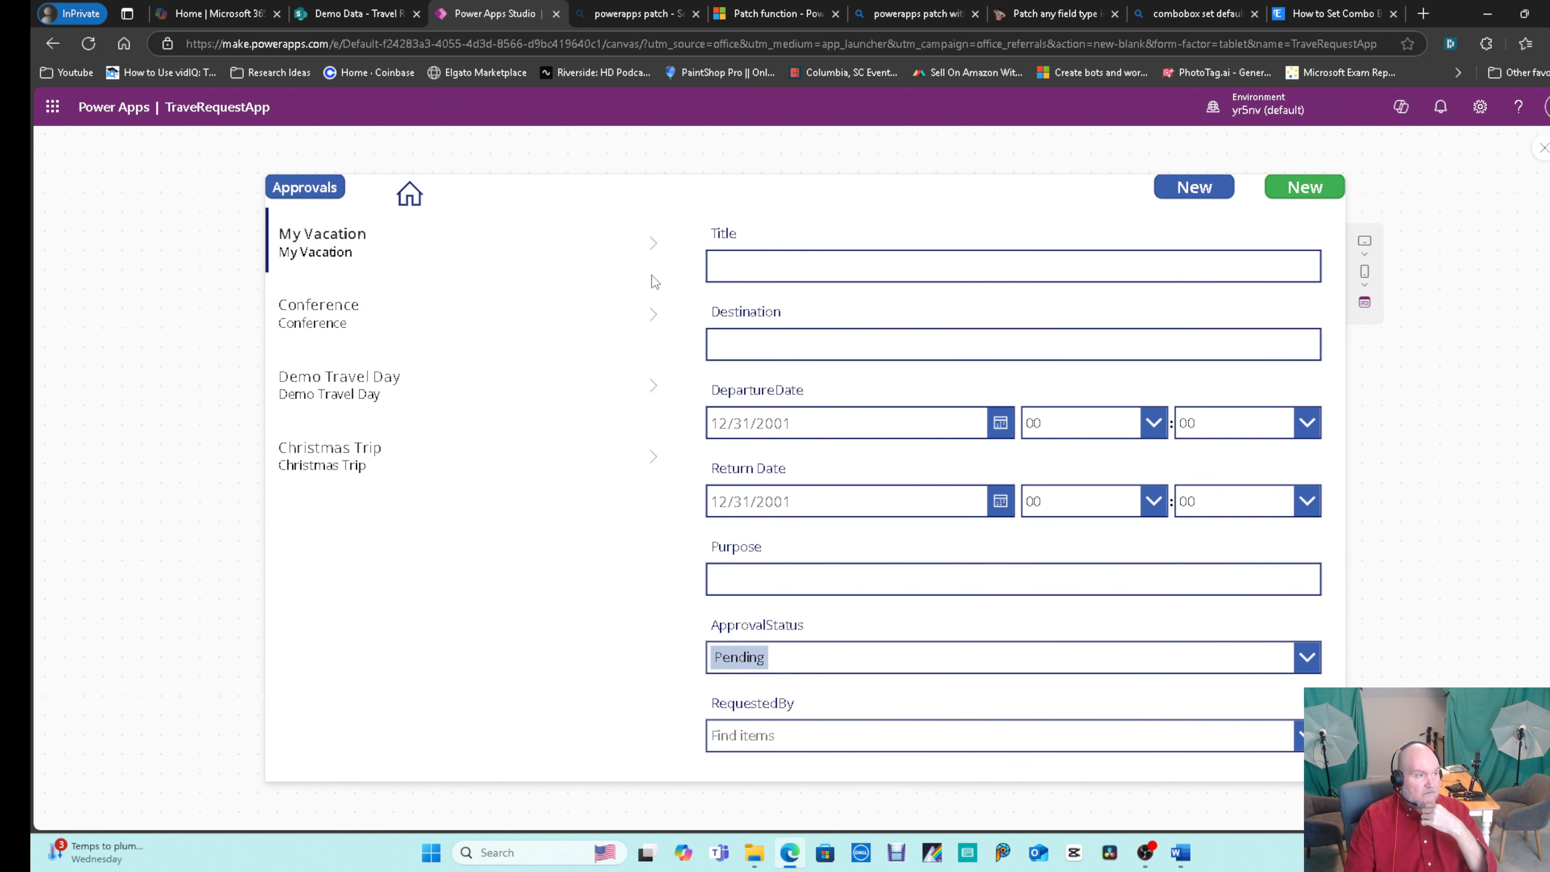
{"action": "left_click", "coordinate": [333, 191]}
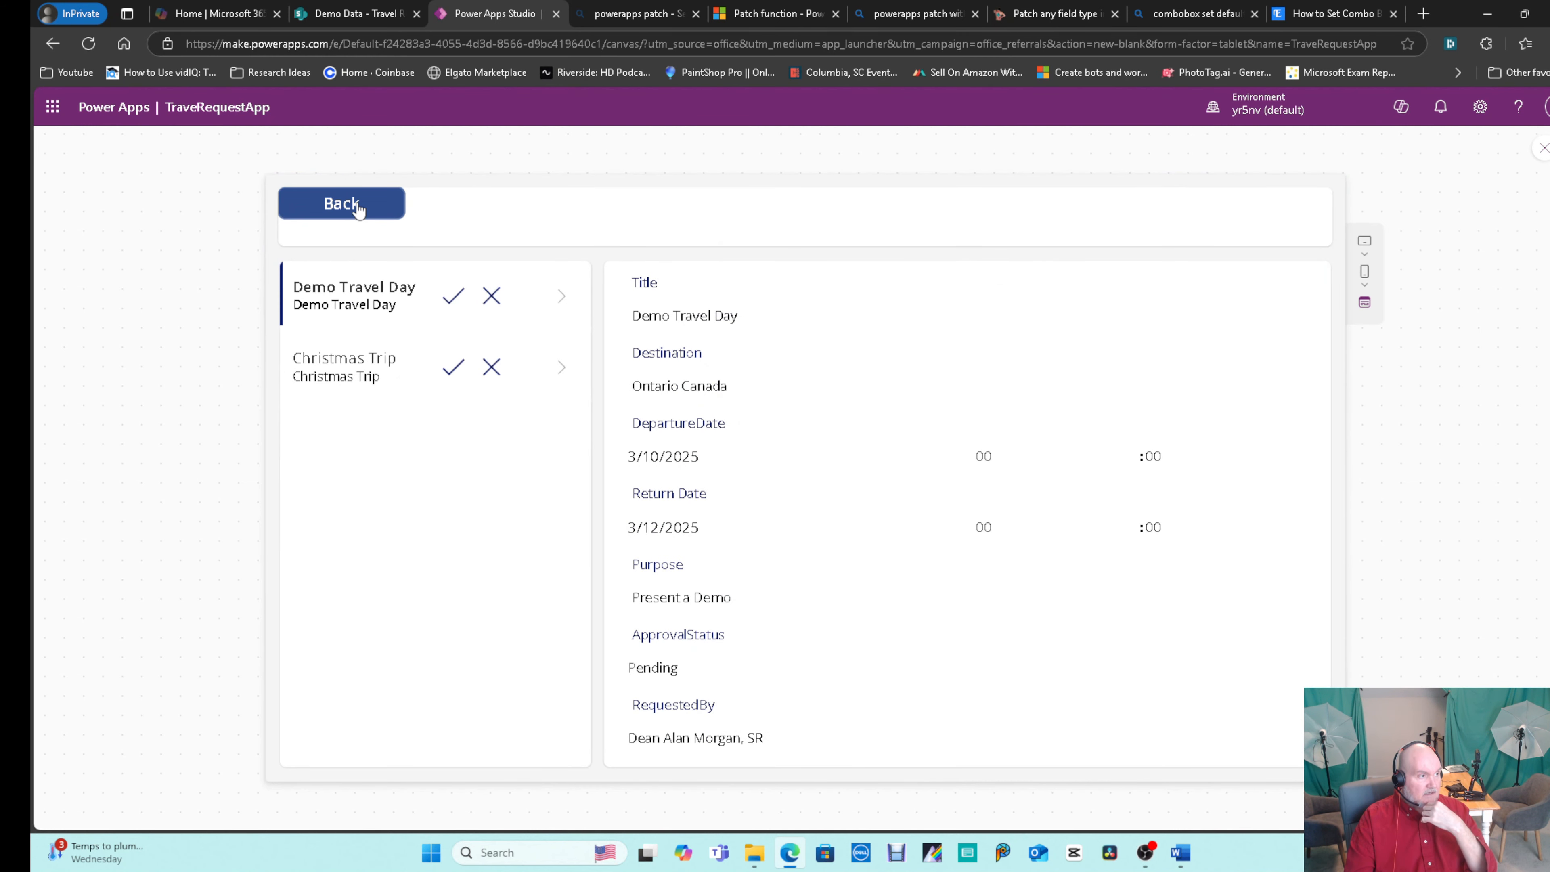
{"action": "left_click", "coordinate": [359, 207]}
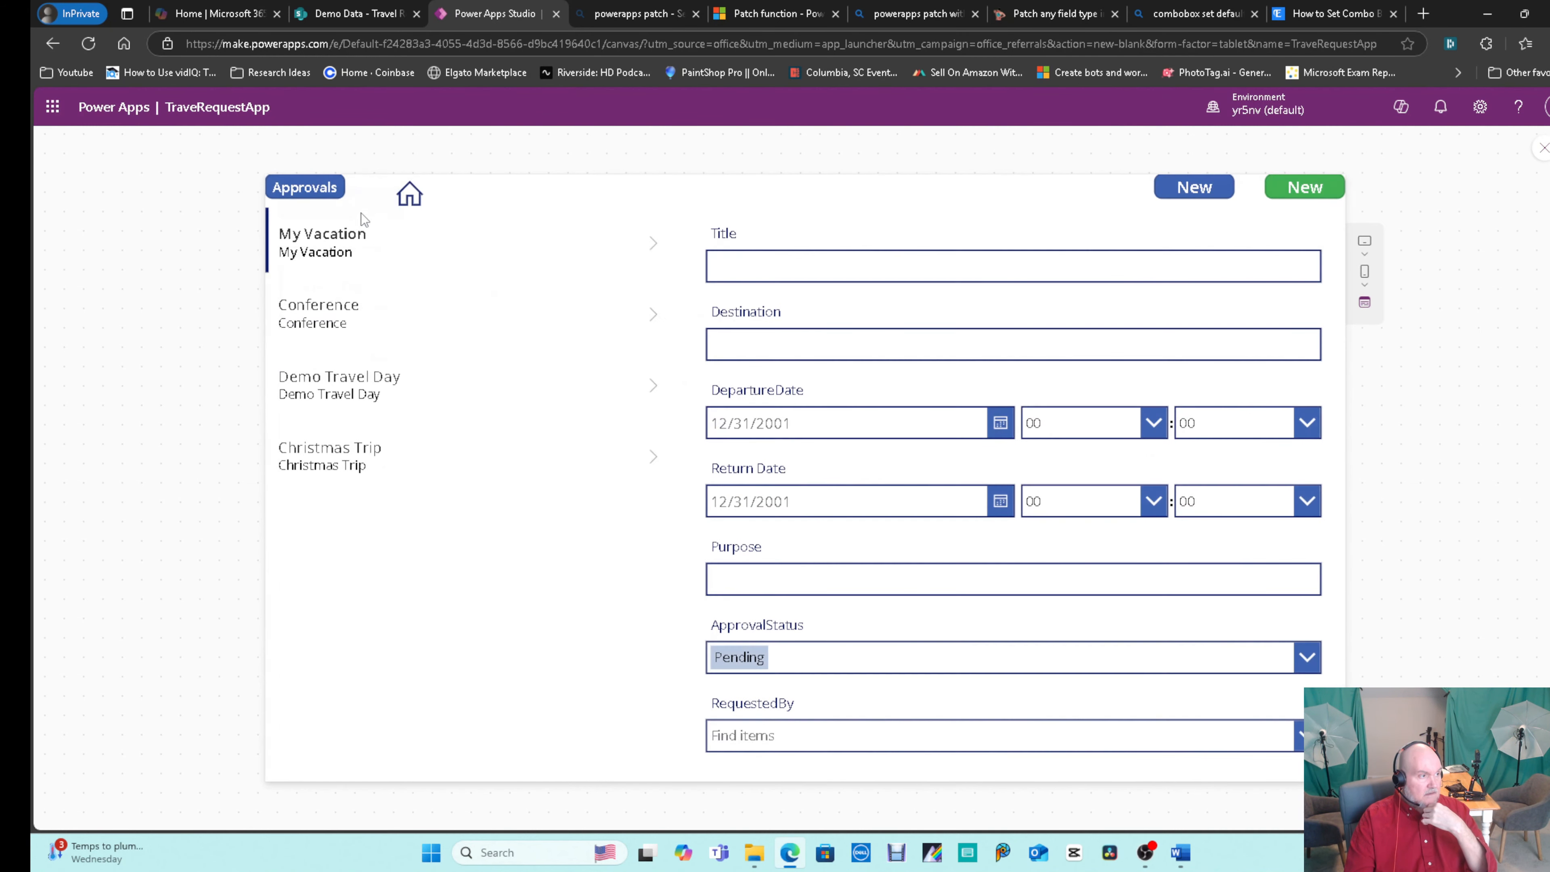
{"action": "left_click", "coordinate": [408, 194]}
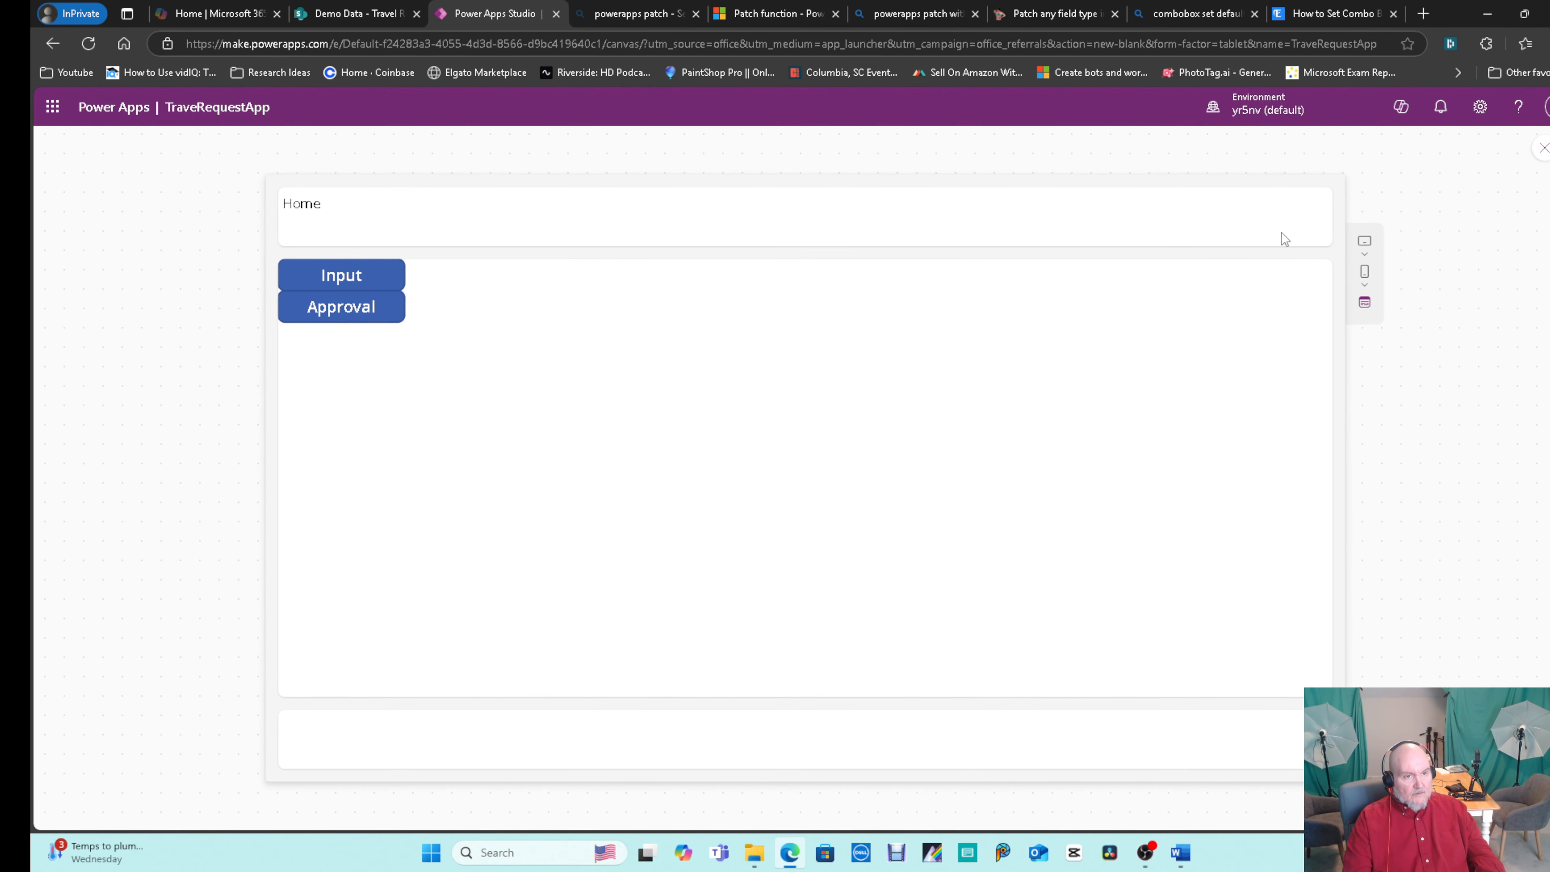
{"action": "left_click", "coordinate": [1541, 149]}
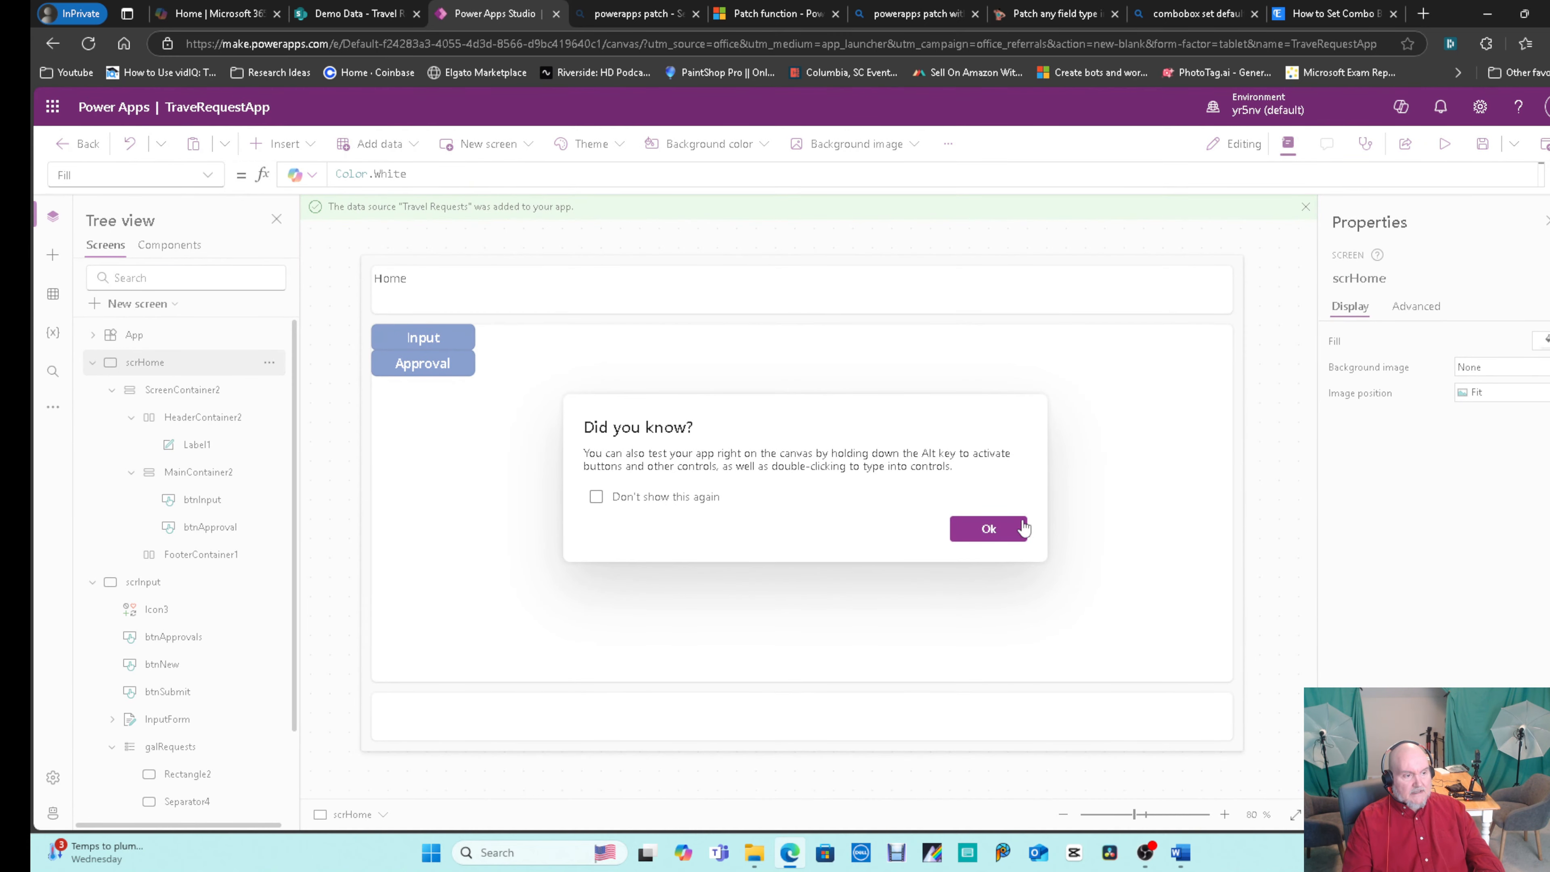
{"action": "left_click", "coordinate": [988, 528]}
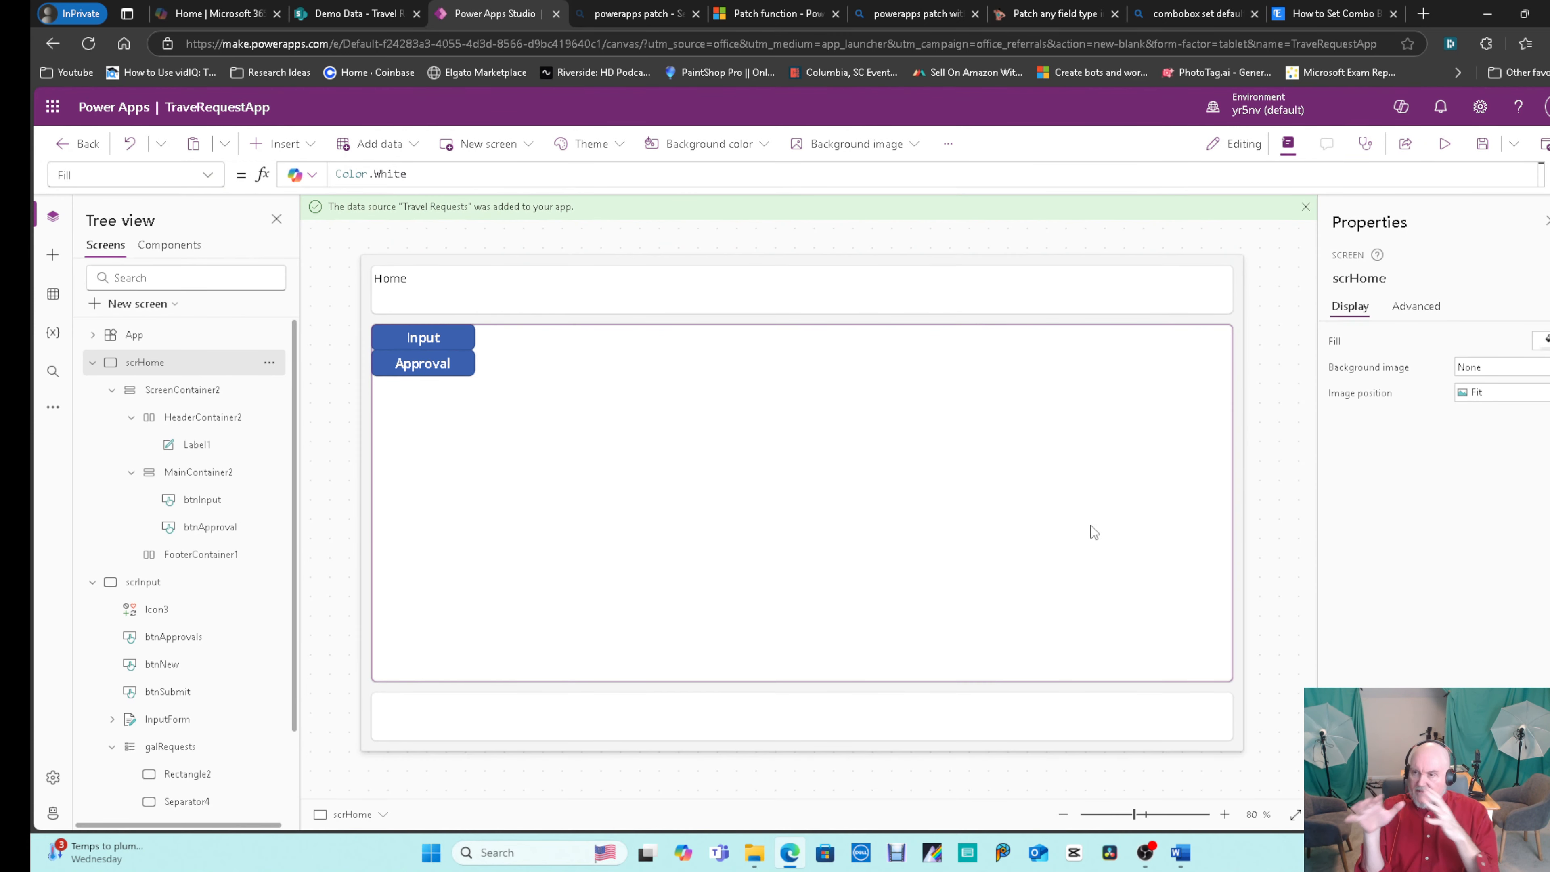